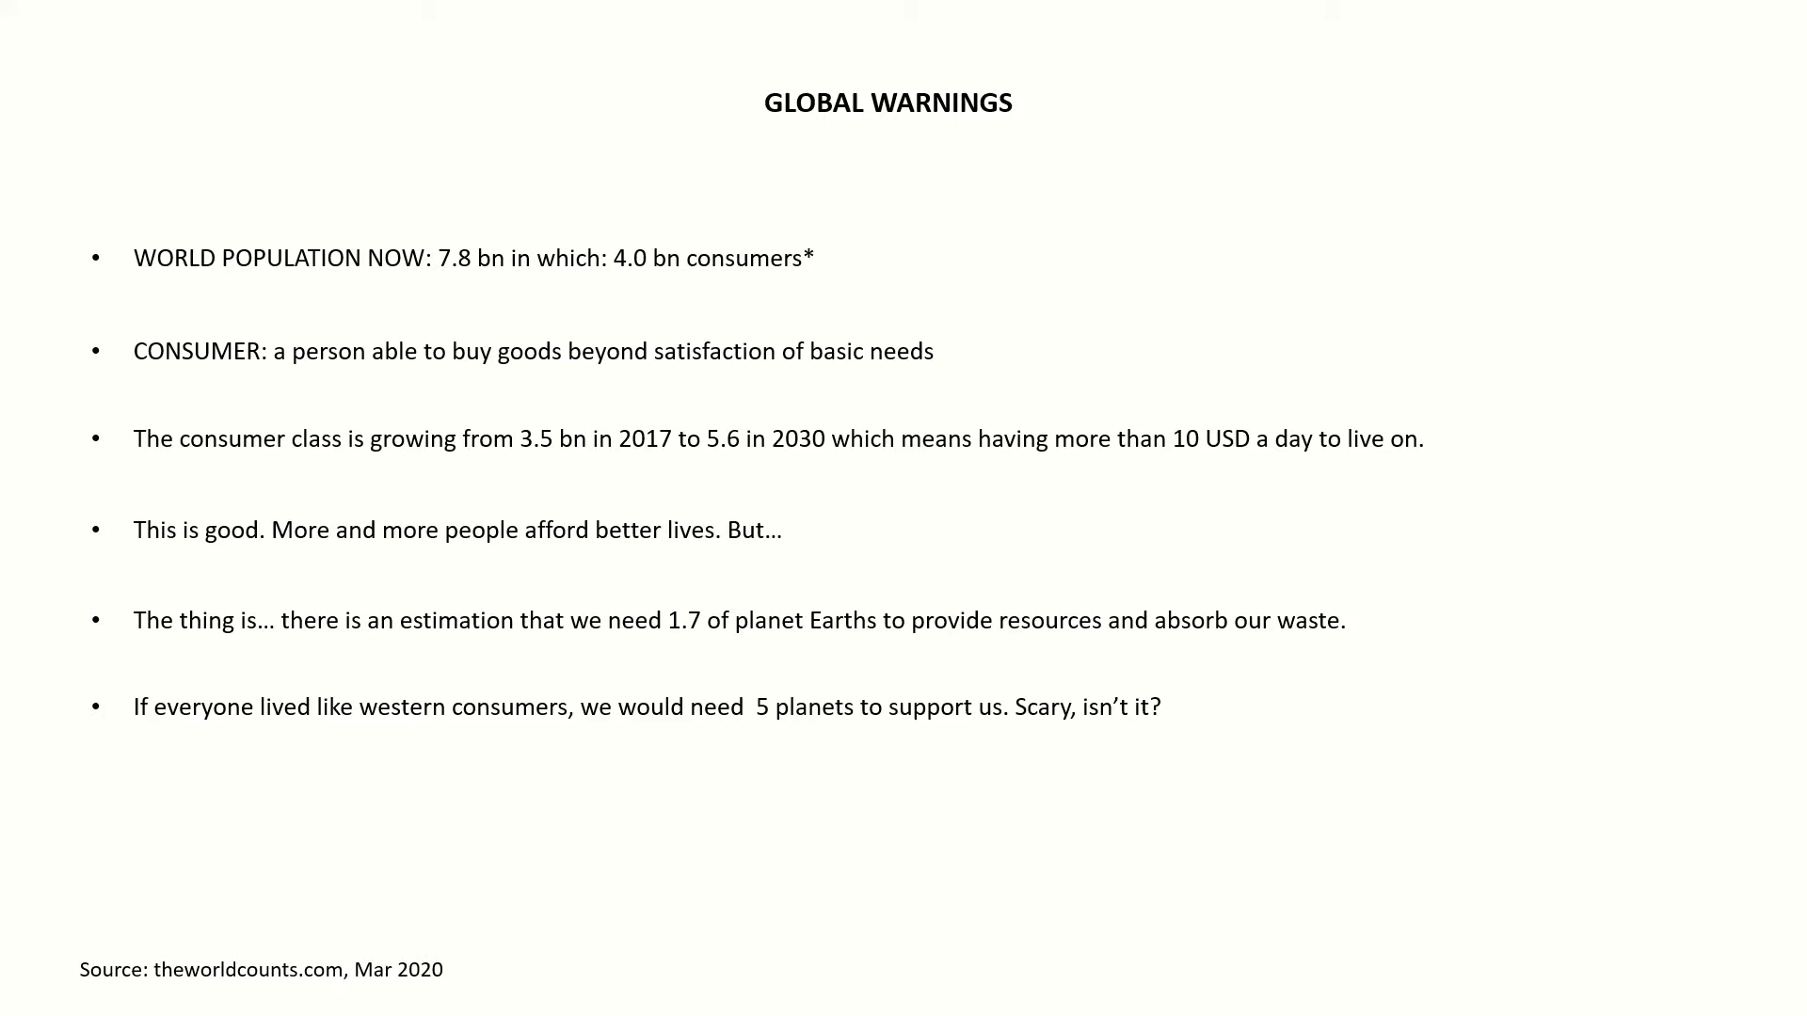
# Exit the slideshow and paste a duplicate of the Global Warnings slide as slide 2.
pyautogui.press('Escape')
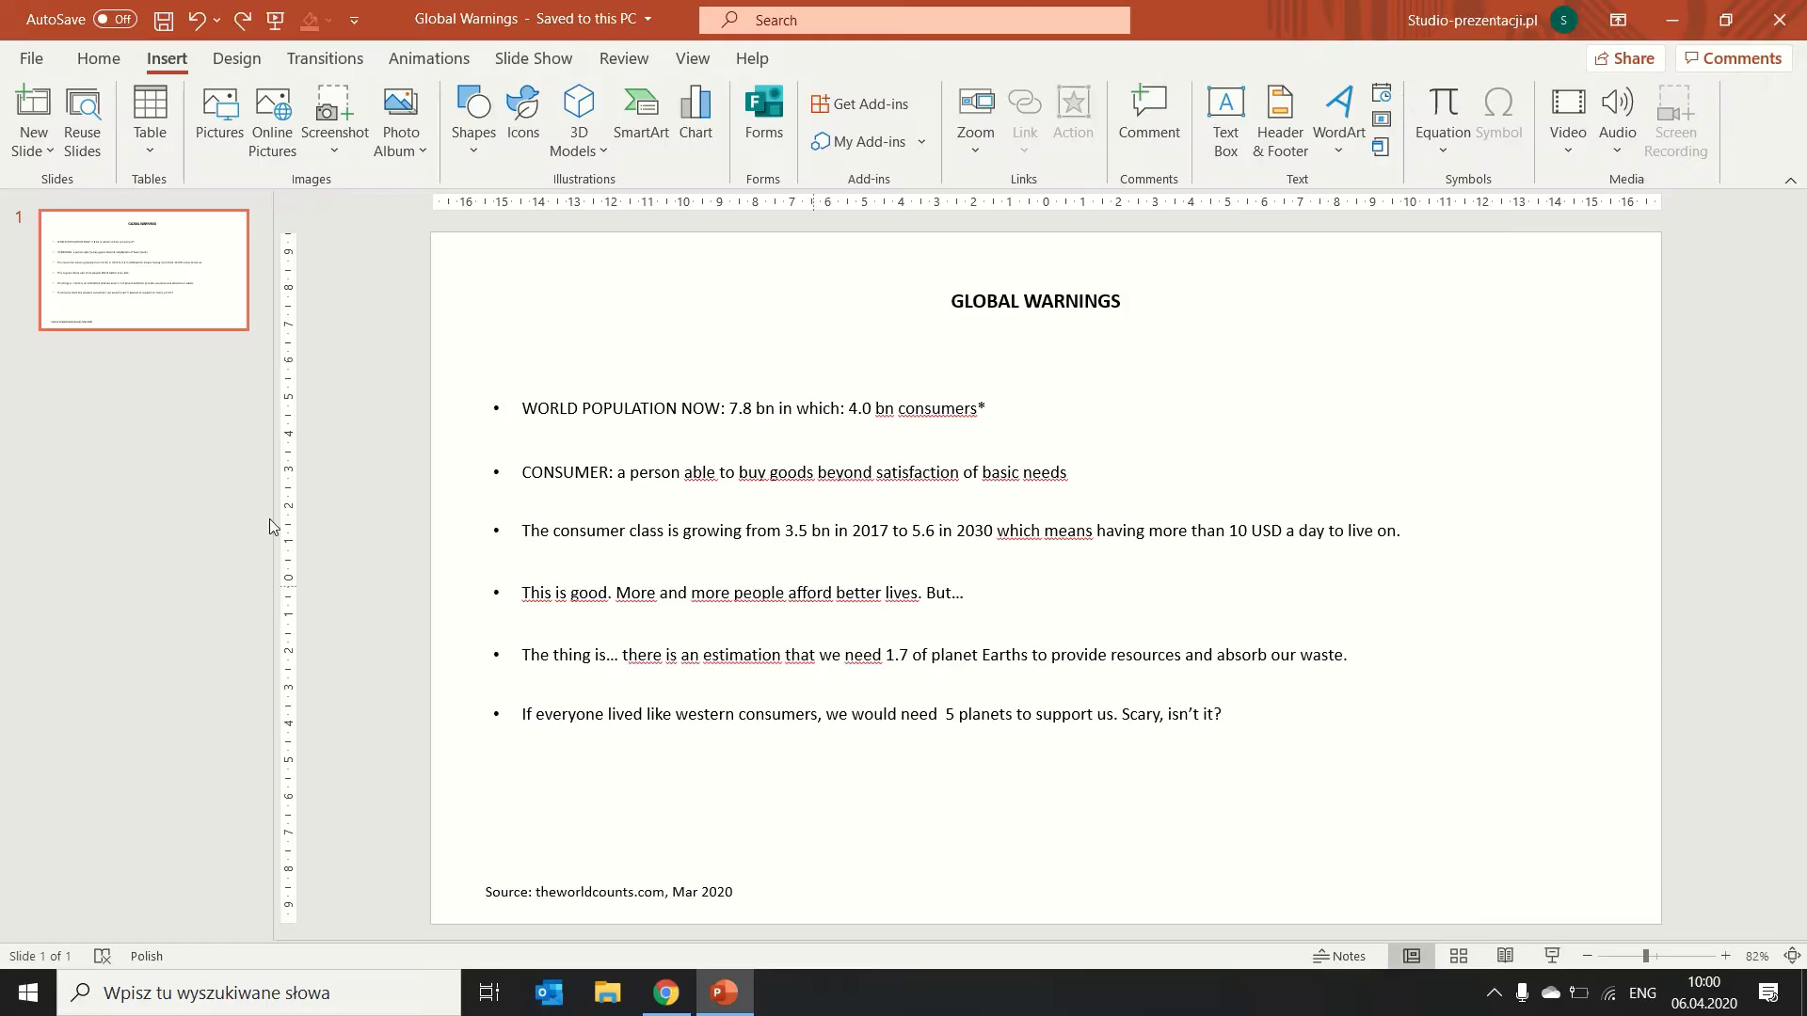
pyautogui.hotkey('ctrl', 'v')
# Set the GLOBAL WARNINGS title font to non-bold Playfair Display.
pyautogui.click(1107, 318)
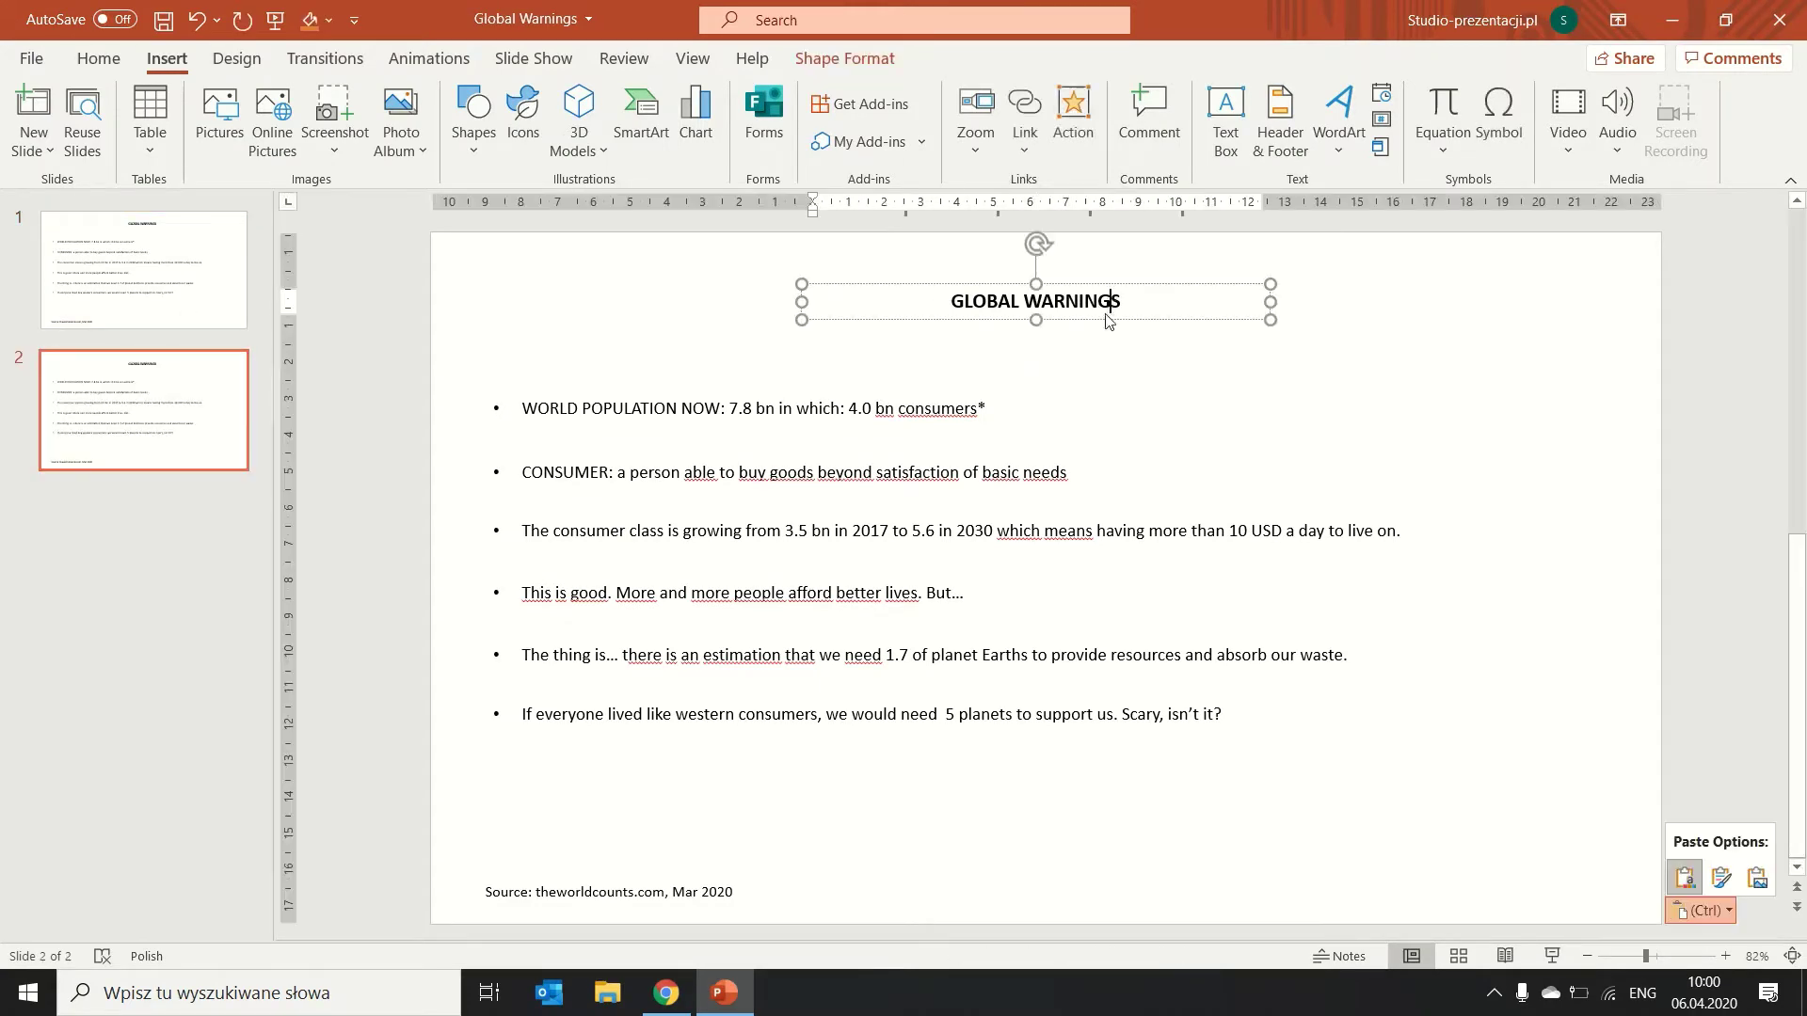
pyautogui.tripleClick(979, 313)
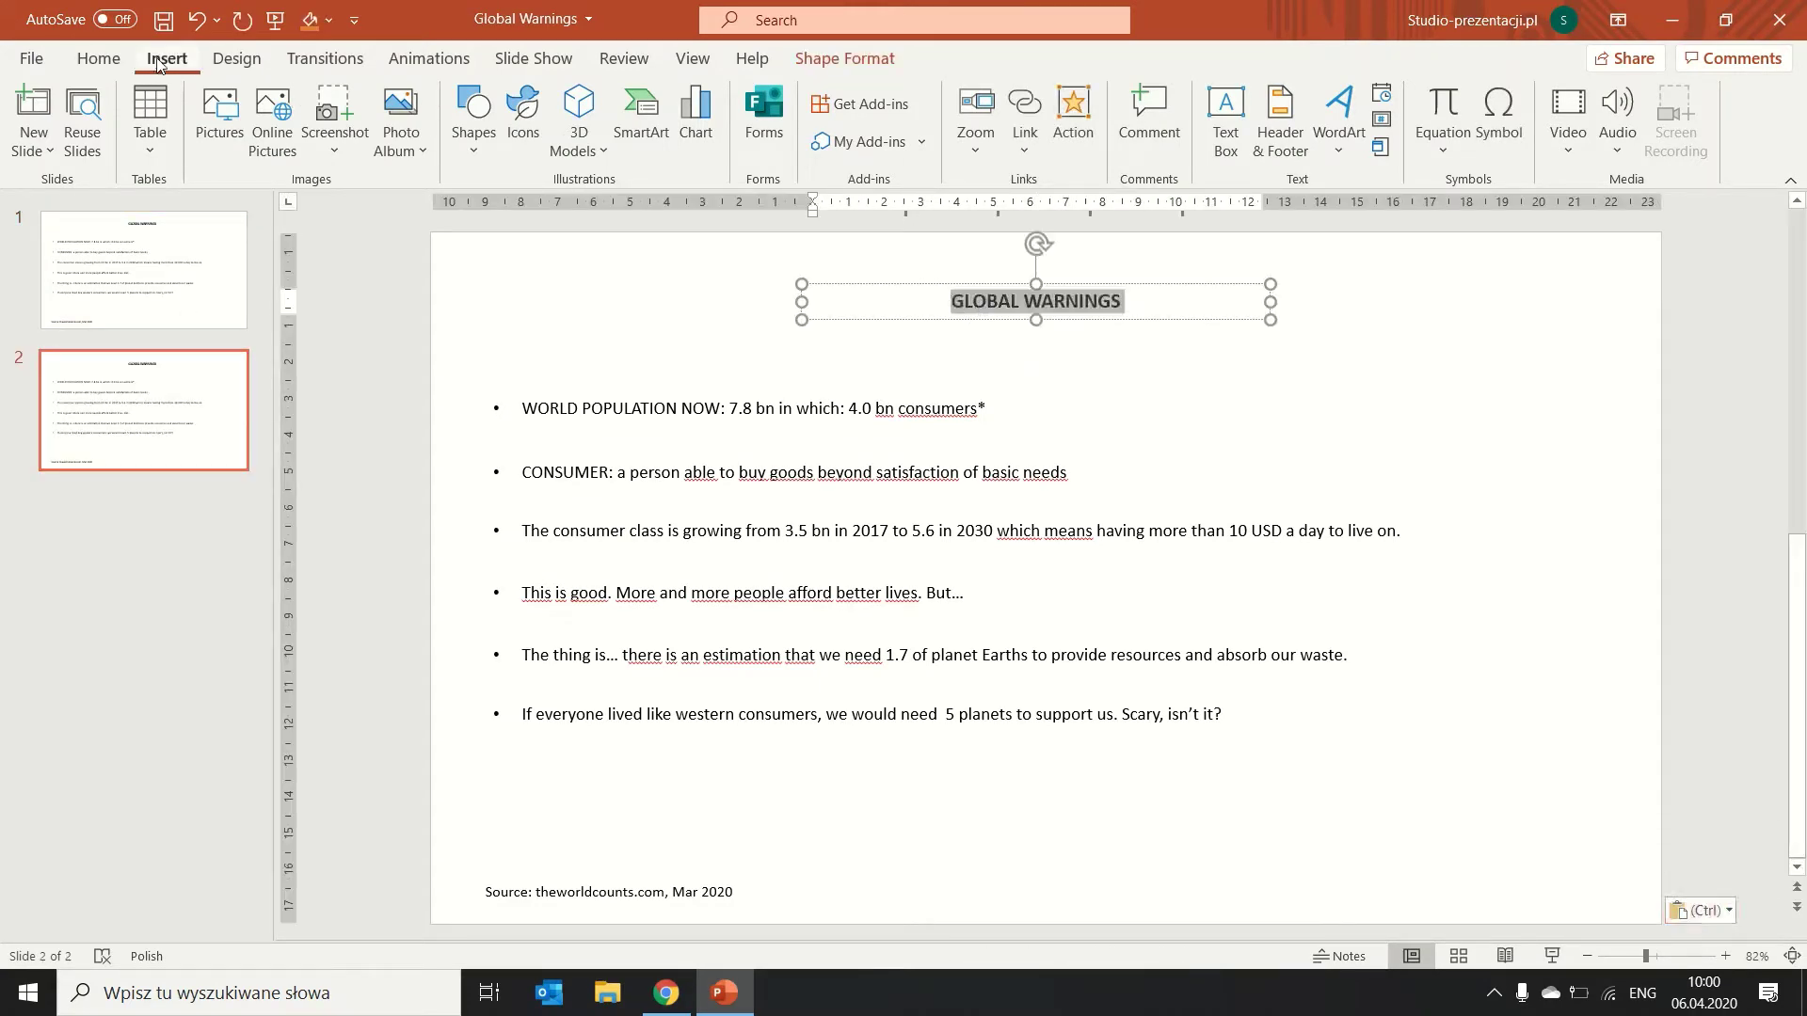
pyautogui.click(98, 59)
pyautogui.click(476, 98)
pyautogui.write('Playf')
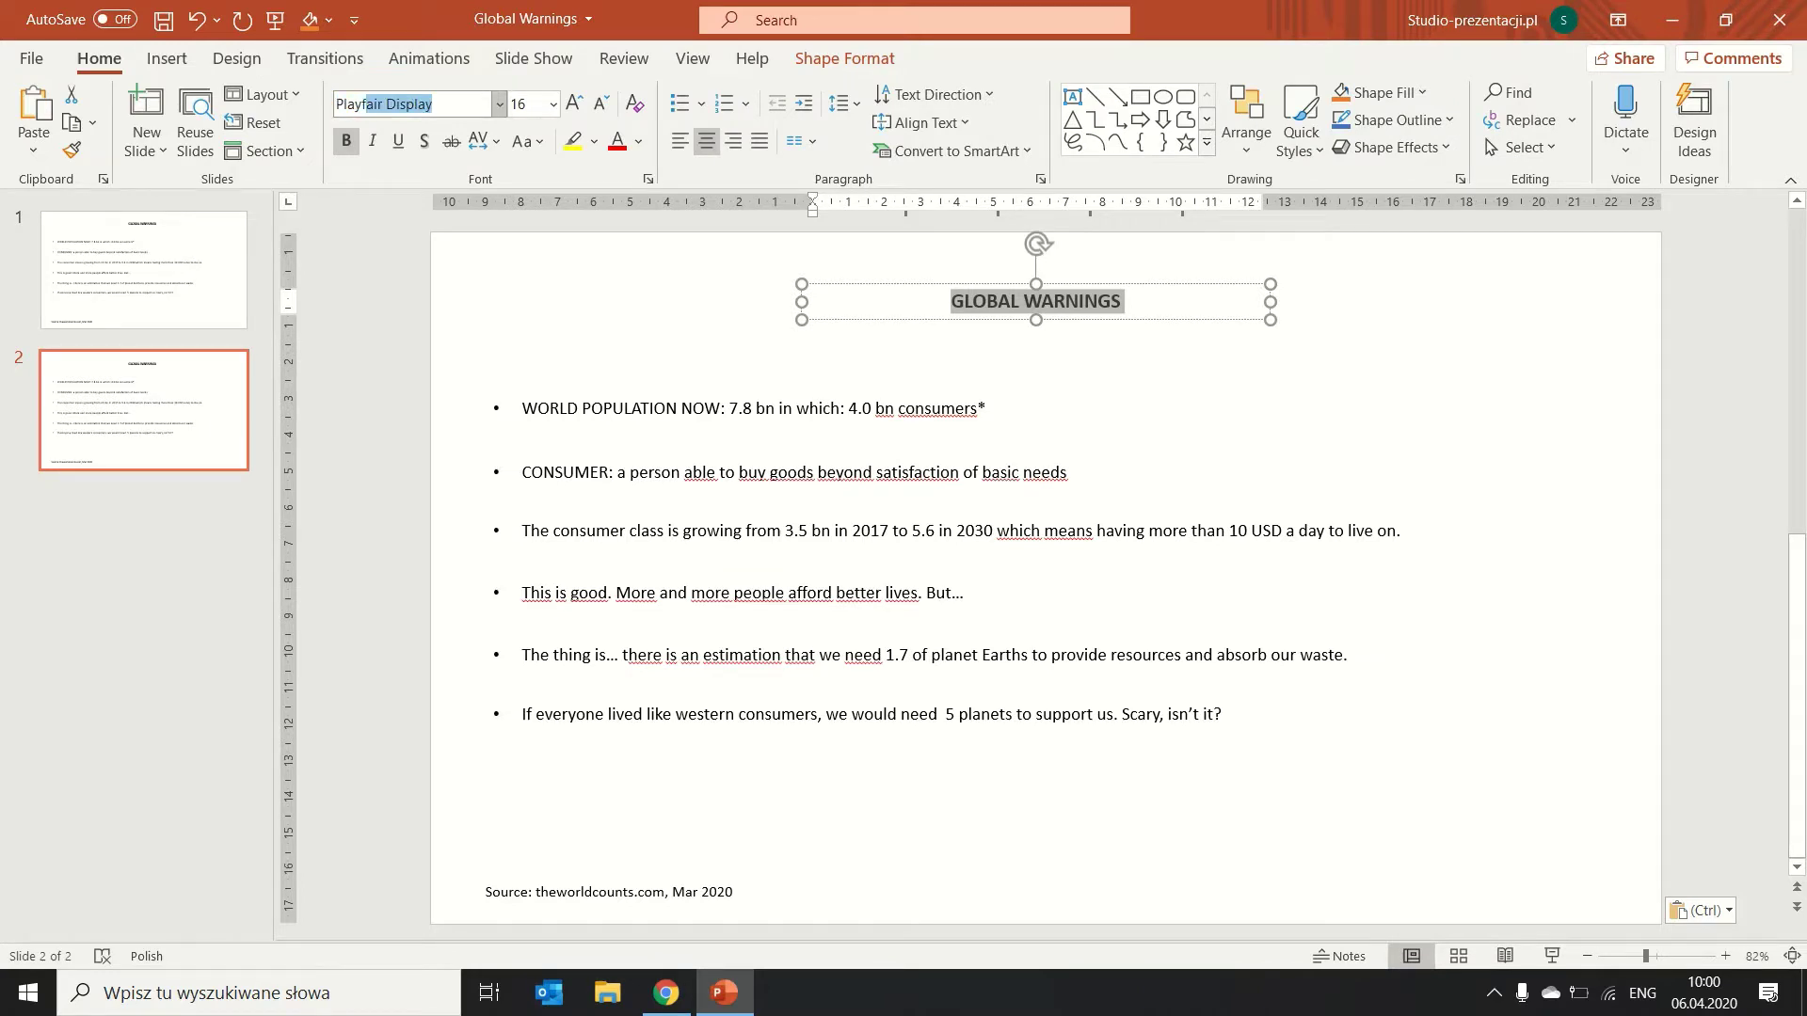
pyautogui.press('Return')
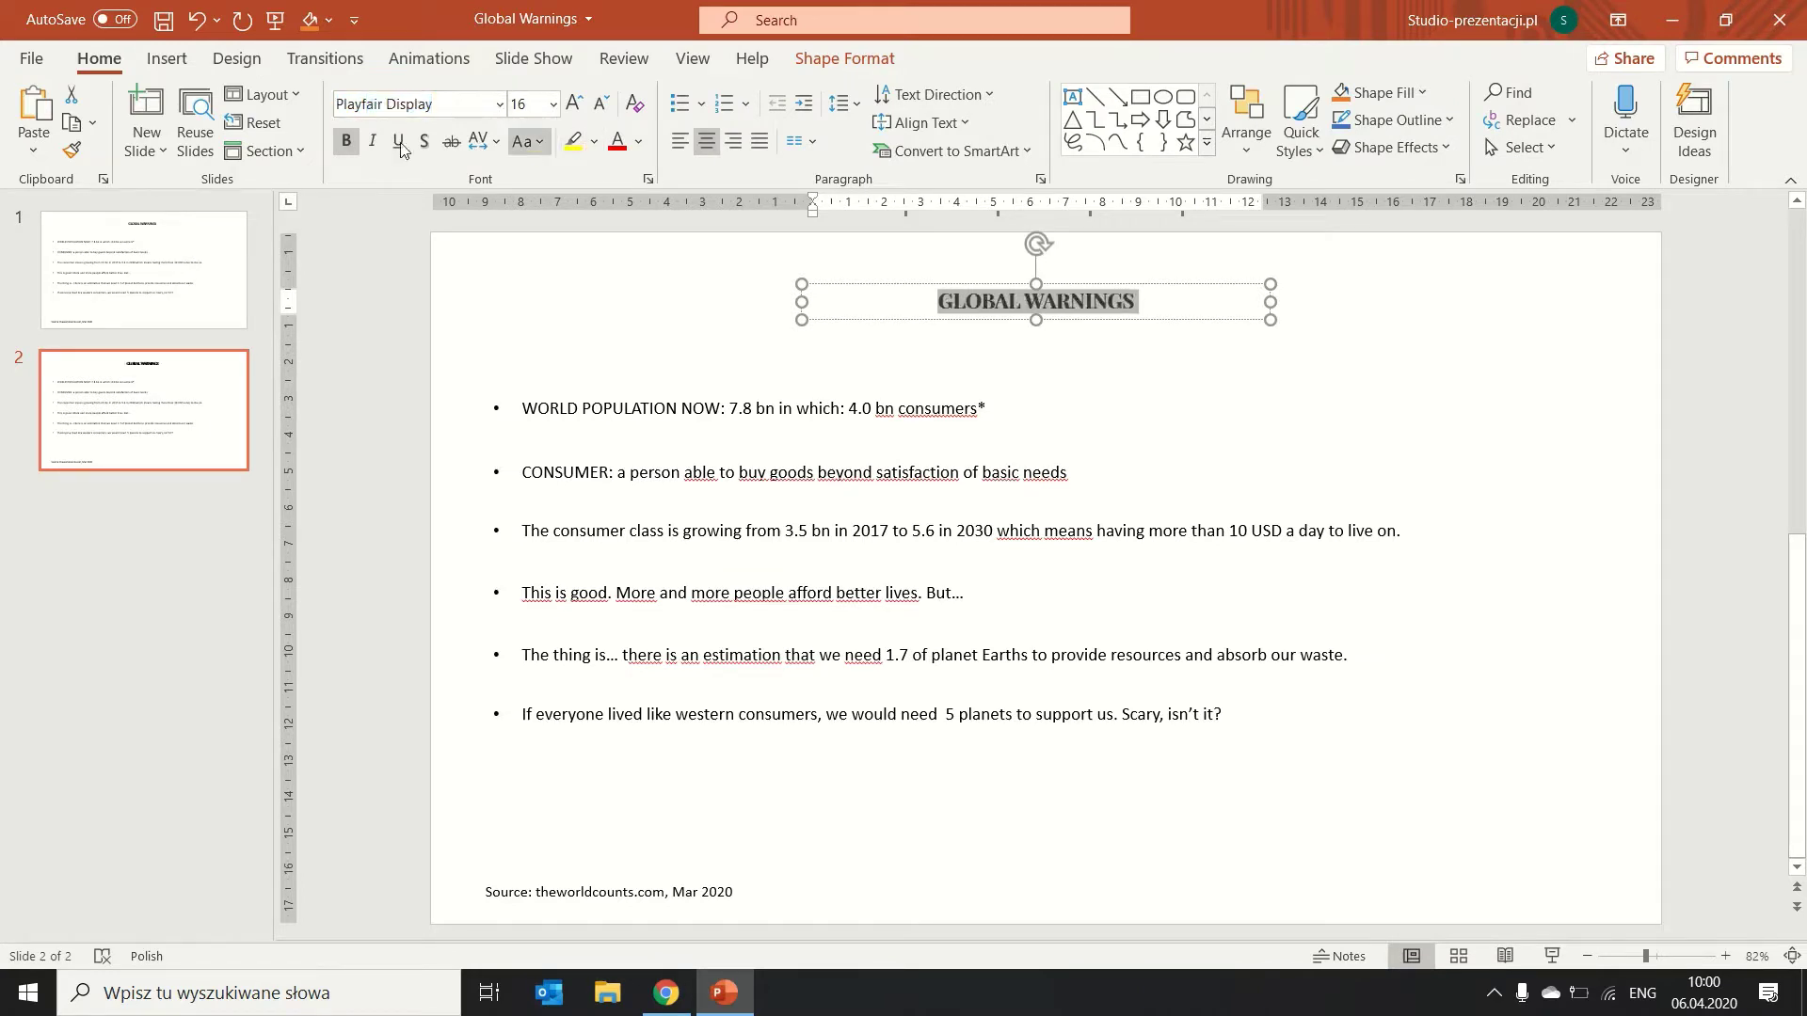
pyautogui.click(346, 142)
# Colour the title RGB 141/128/111 and enlarge it from 16 to 20 pt.
pyautogui.click(646, 143)
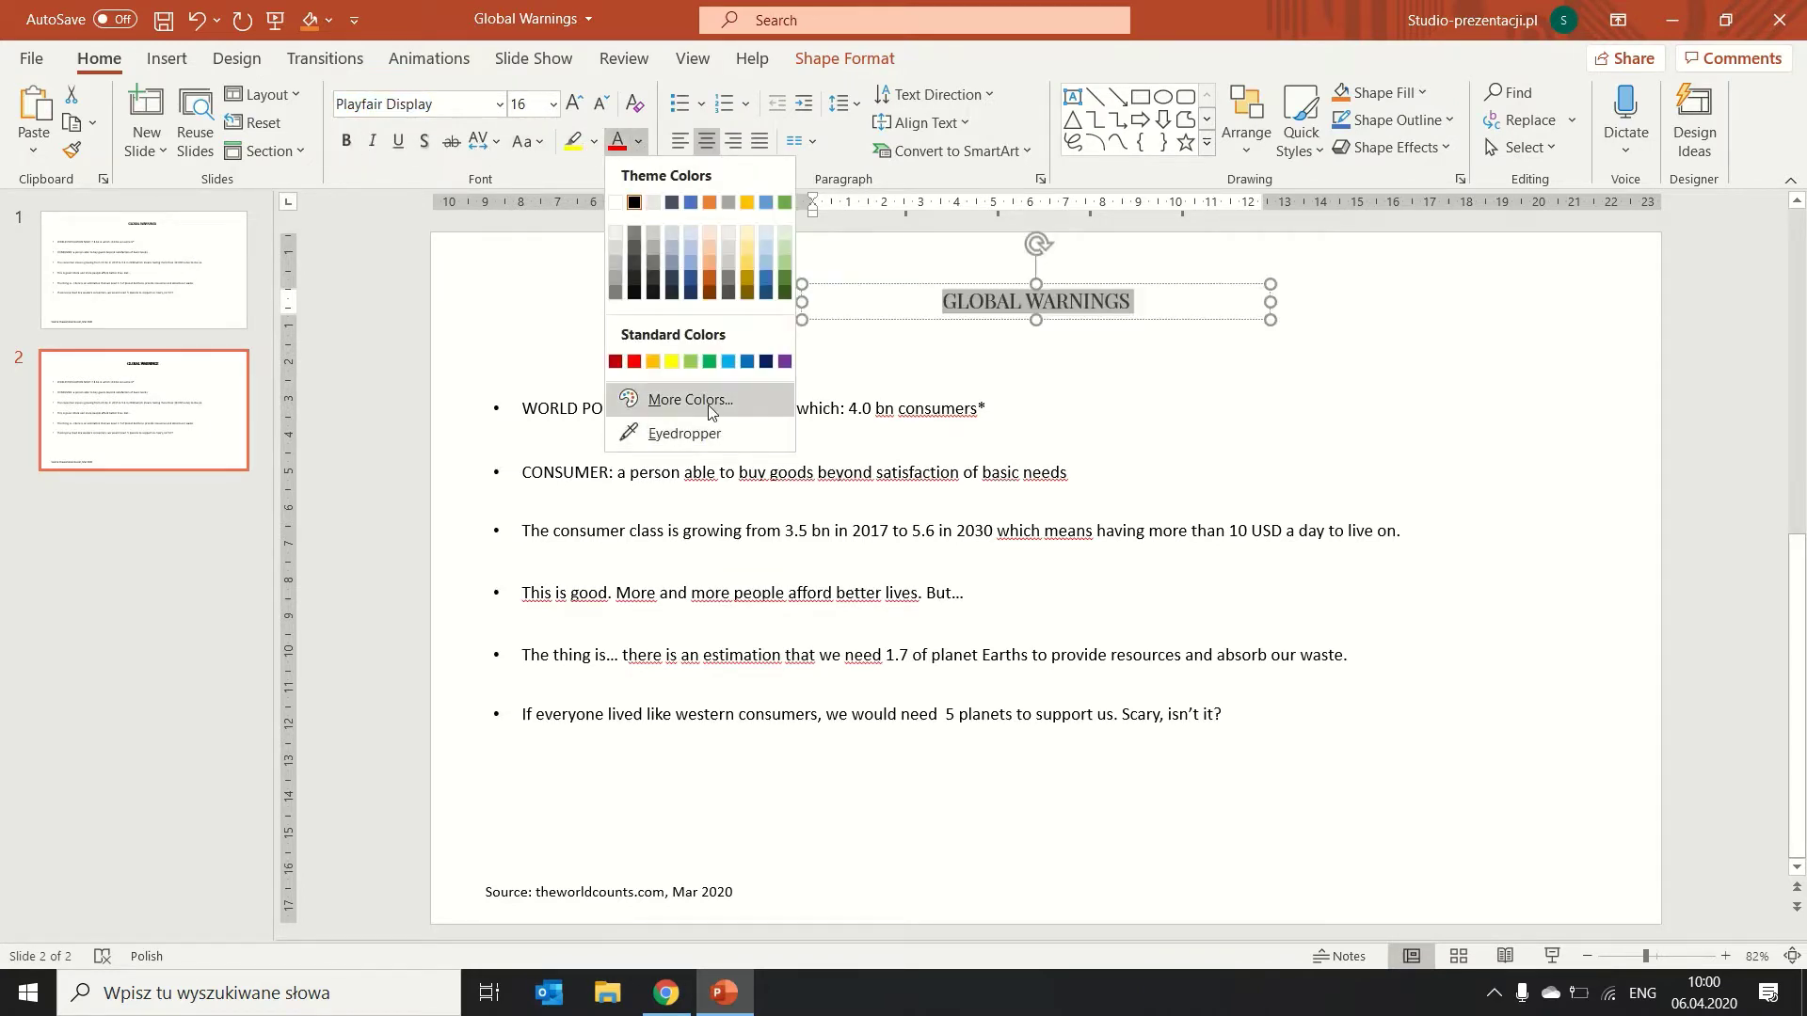
pyautogui.click(706, 398)
pyautogui.click(414, 314)
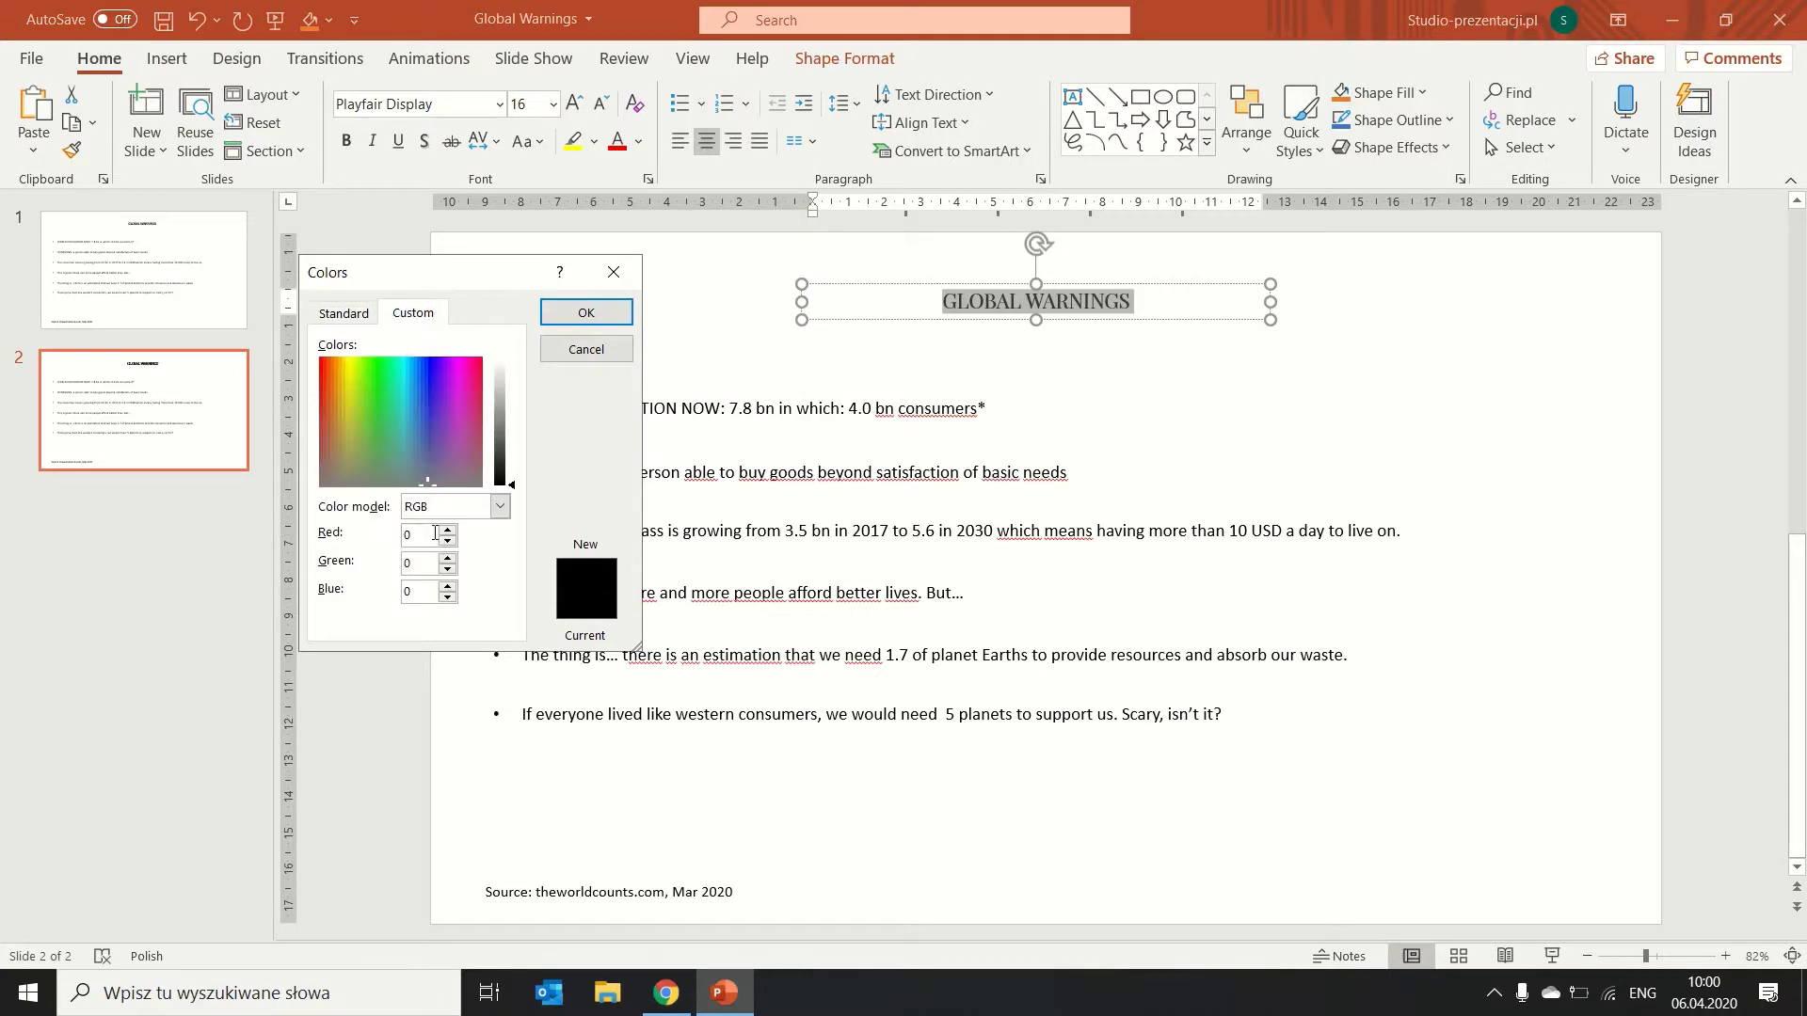
pyautogui.write('41')
pyautogui.press('Tab')
pyautogui.write('12')
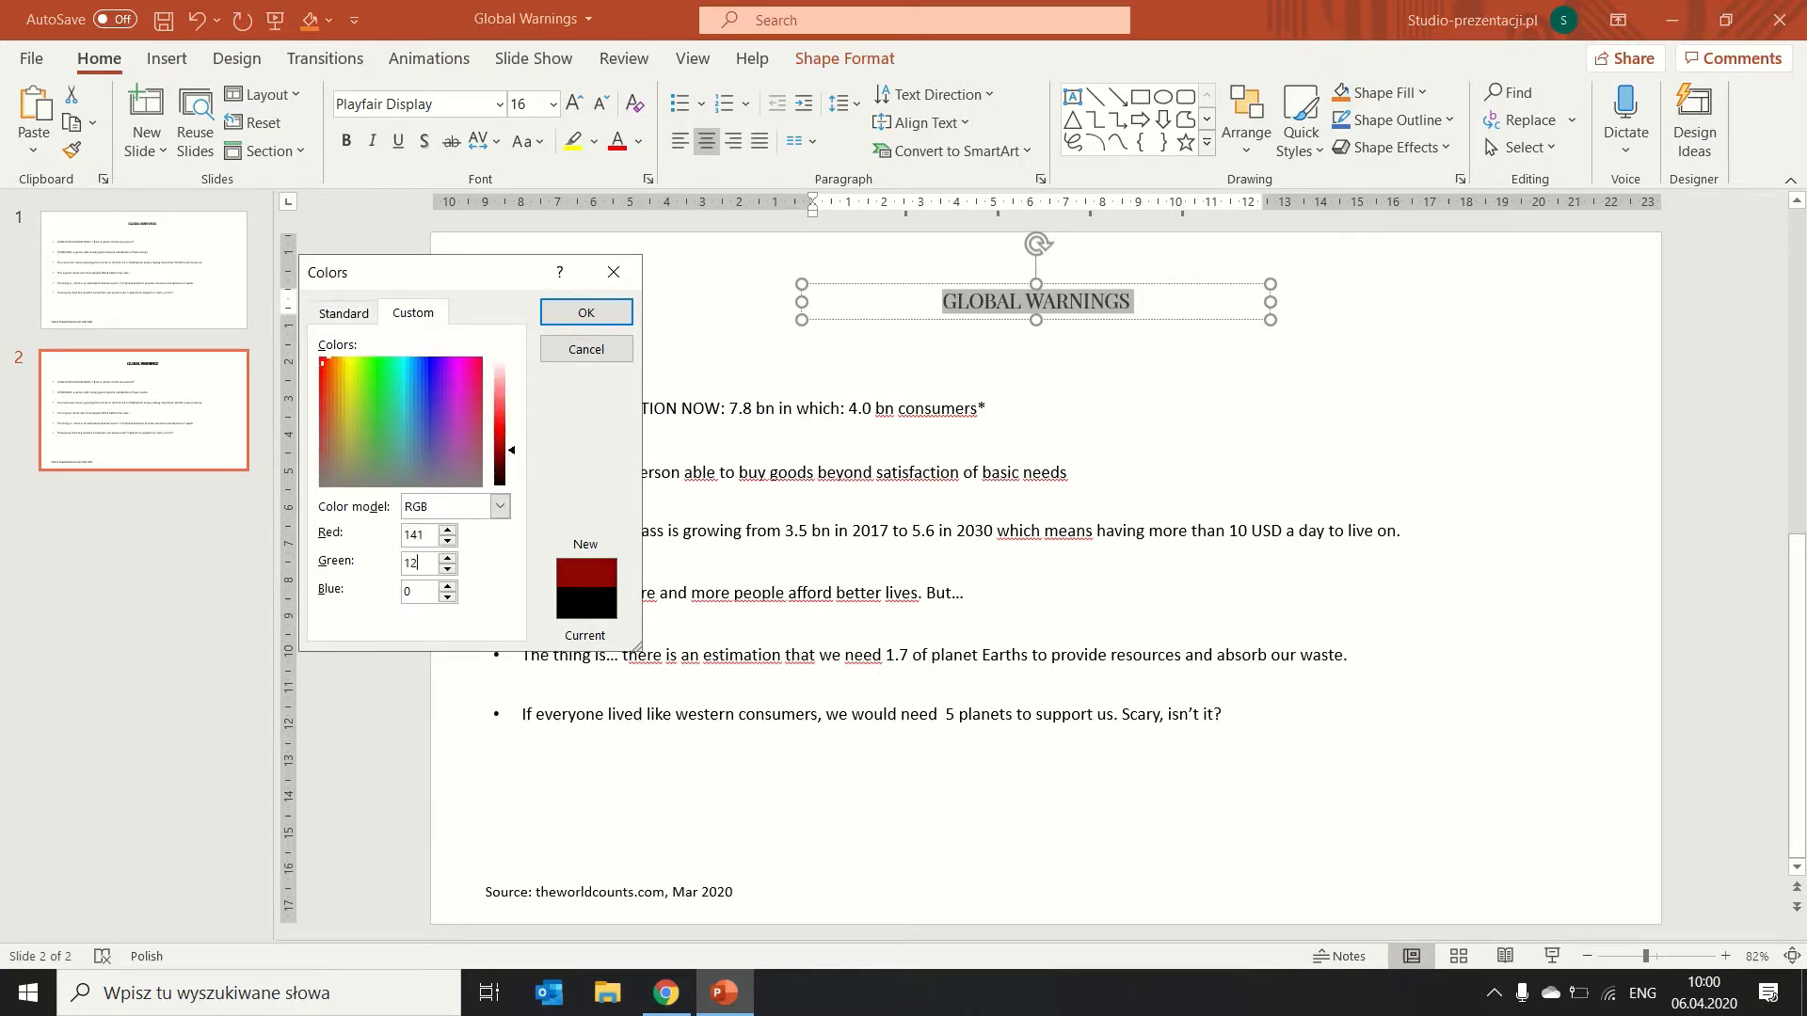
pyautogui.write('8')
pyautogui.press('Tab')
pyautogui.write('111')
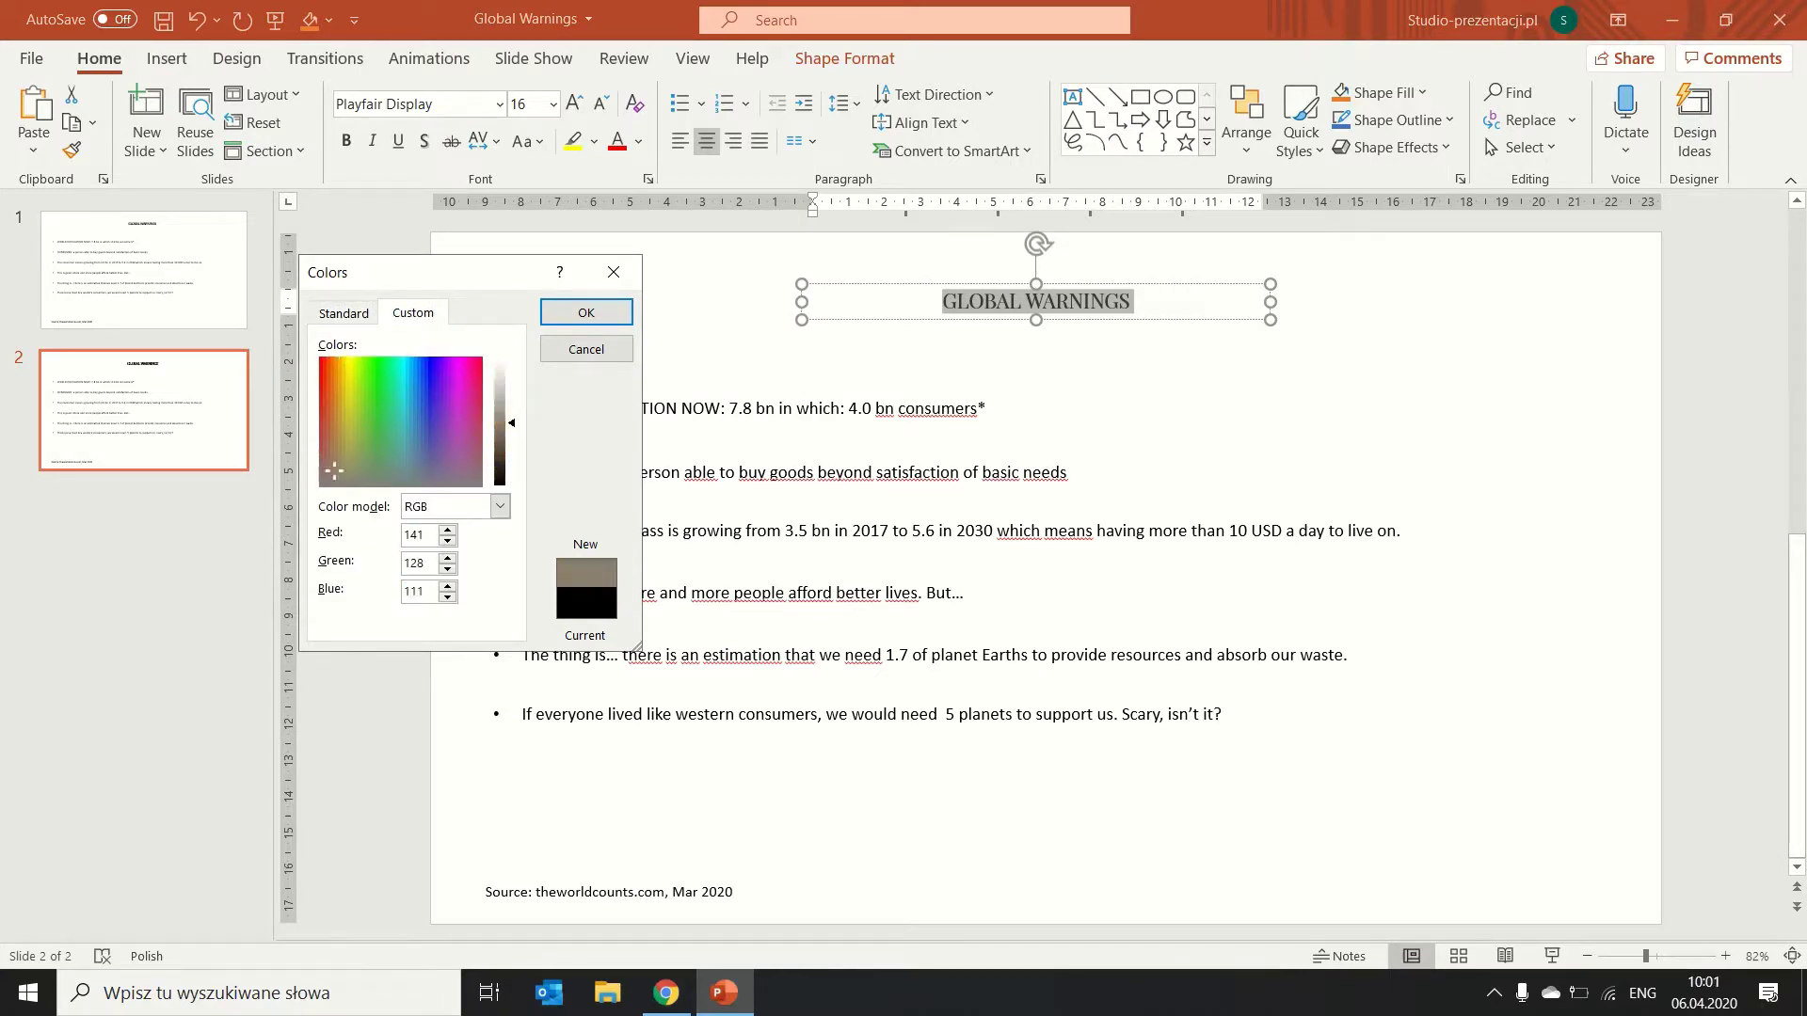
pyautogui.press('Return')
pyautogui.click(572, 104)
pyautogui.click(572, 103)
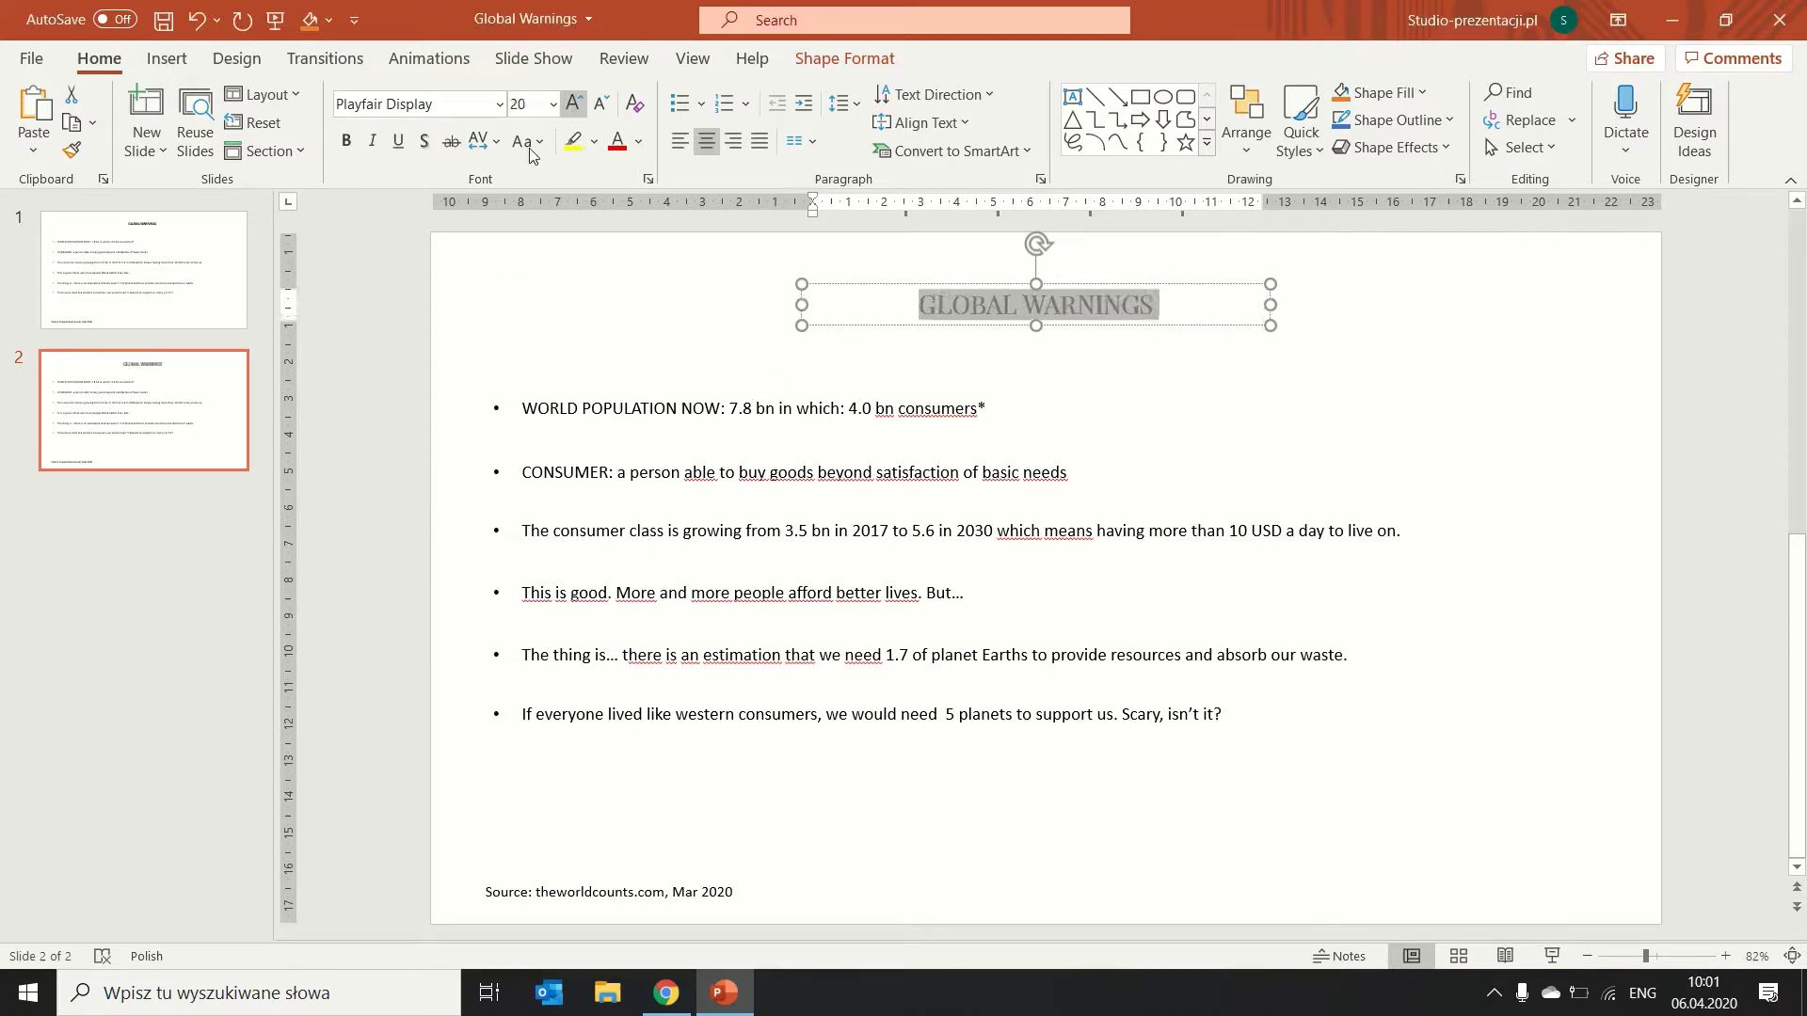
# Draw a grey horizontal line across the slide through the title area.
pyautogui.click(486, 270)
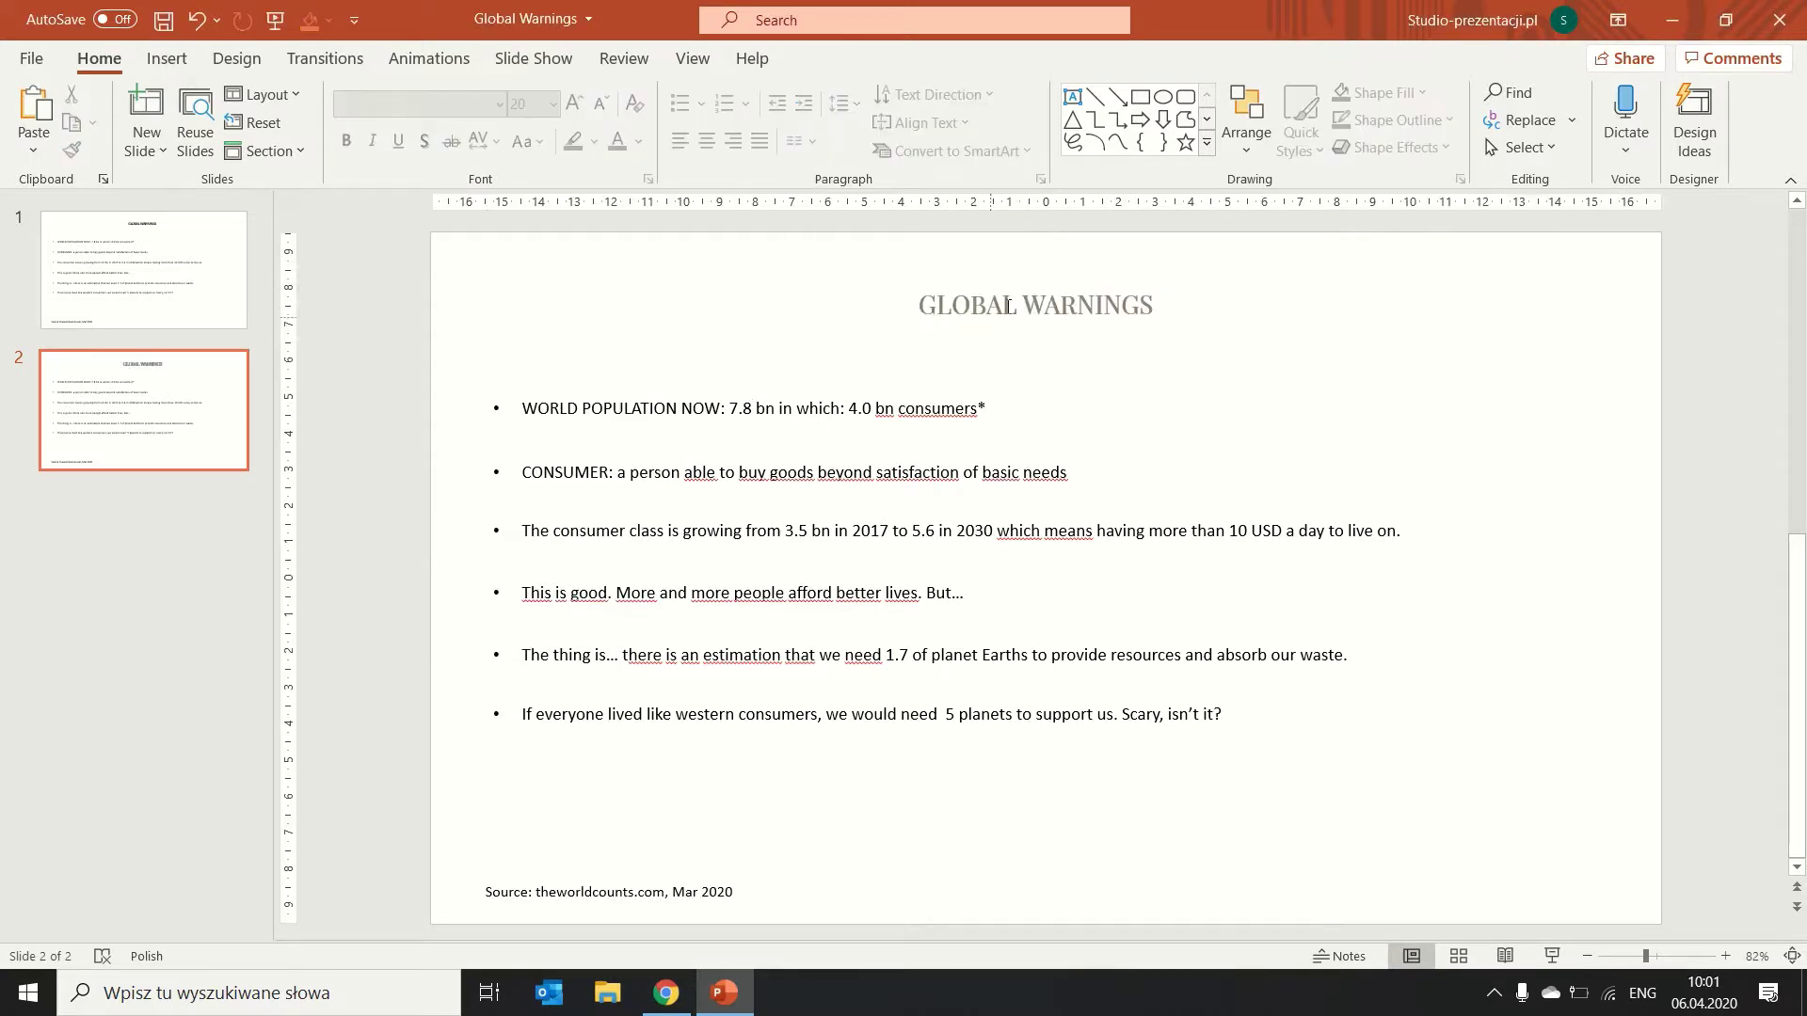
pyautogui.click(934, 283)
pyautogui.click(1380, 92)
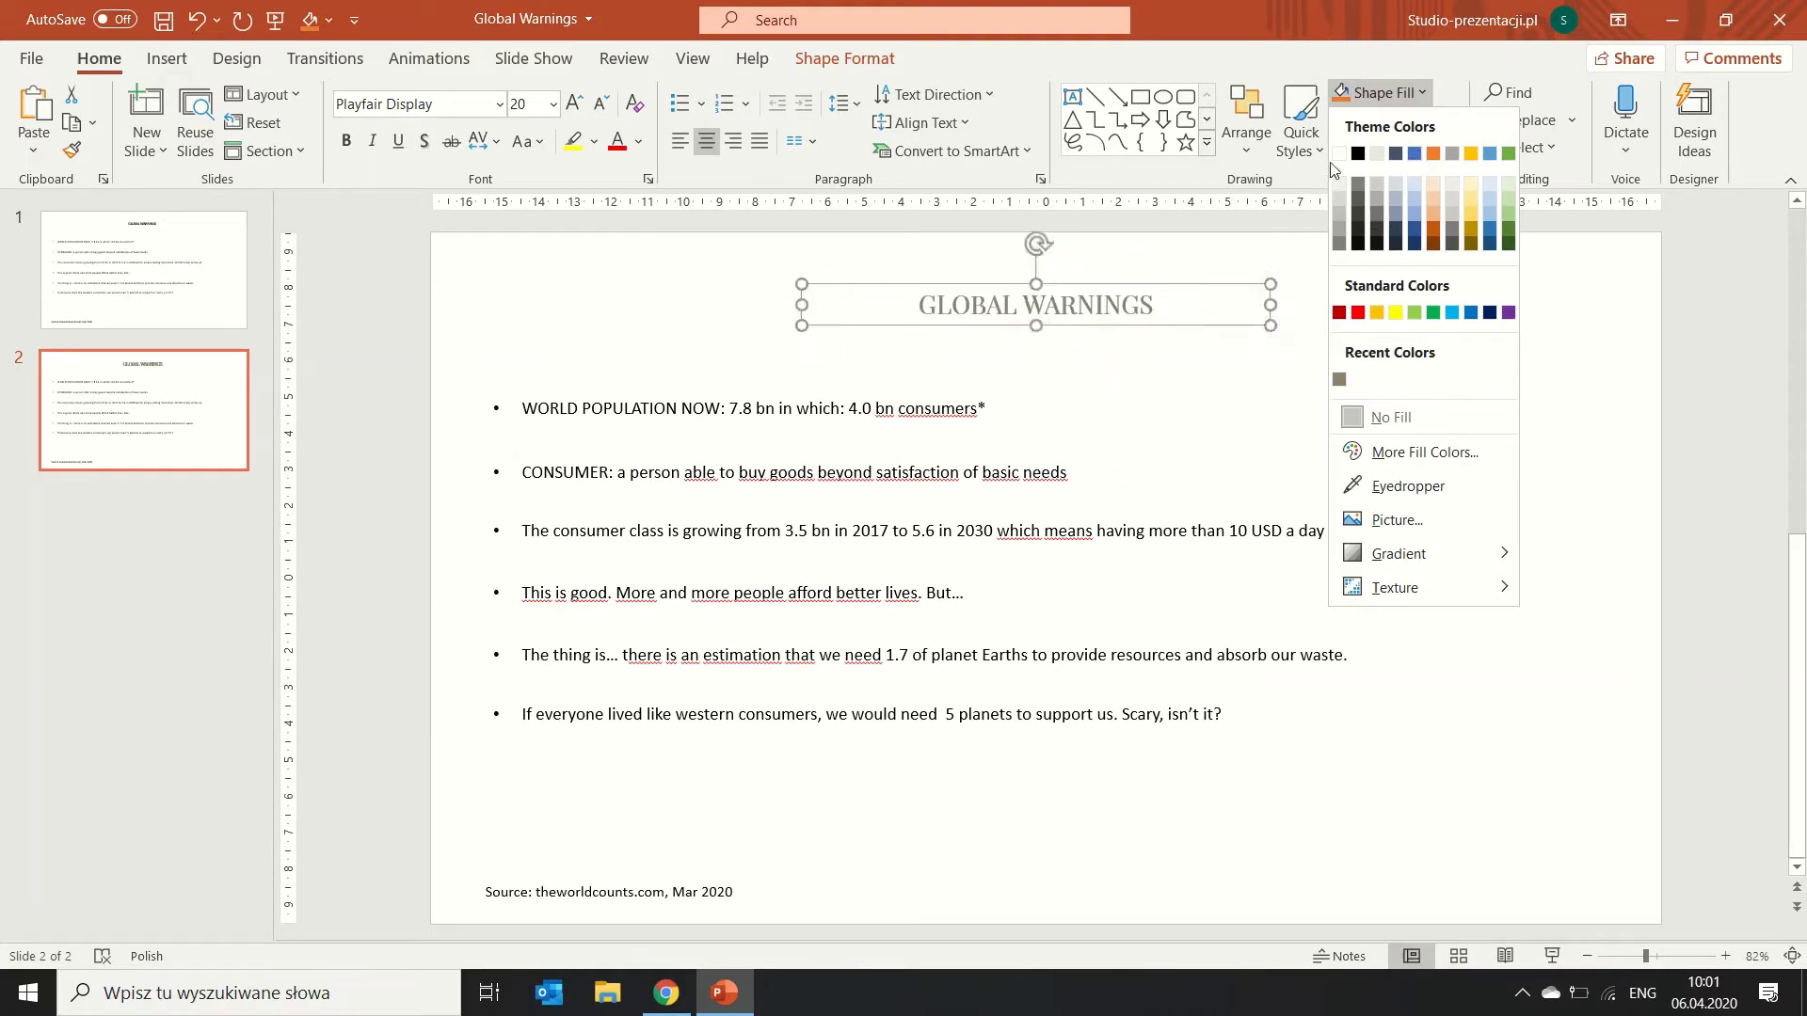
pyautogui.click(1309, 330)
pyautogui.click(1308, 330)
pyautogui.click(1094, 98)
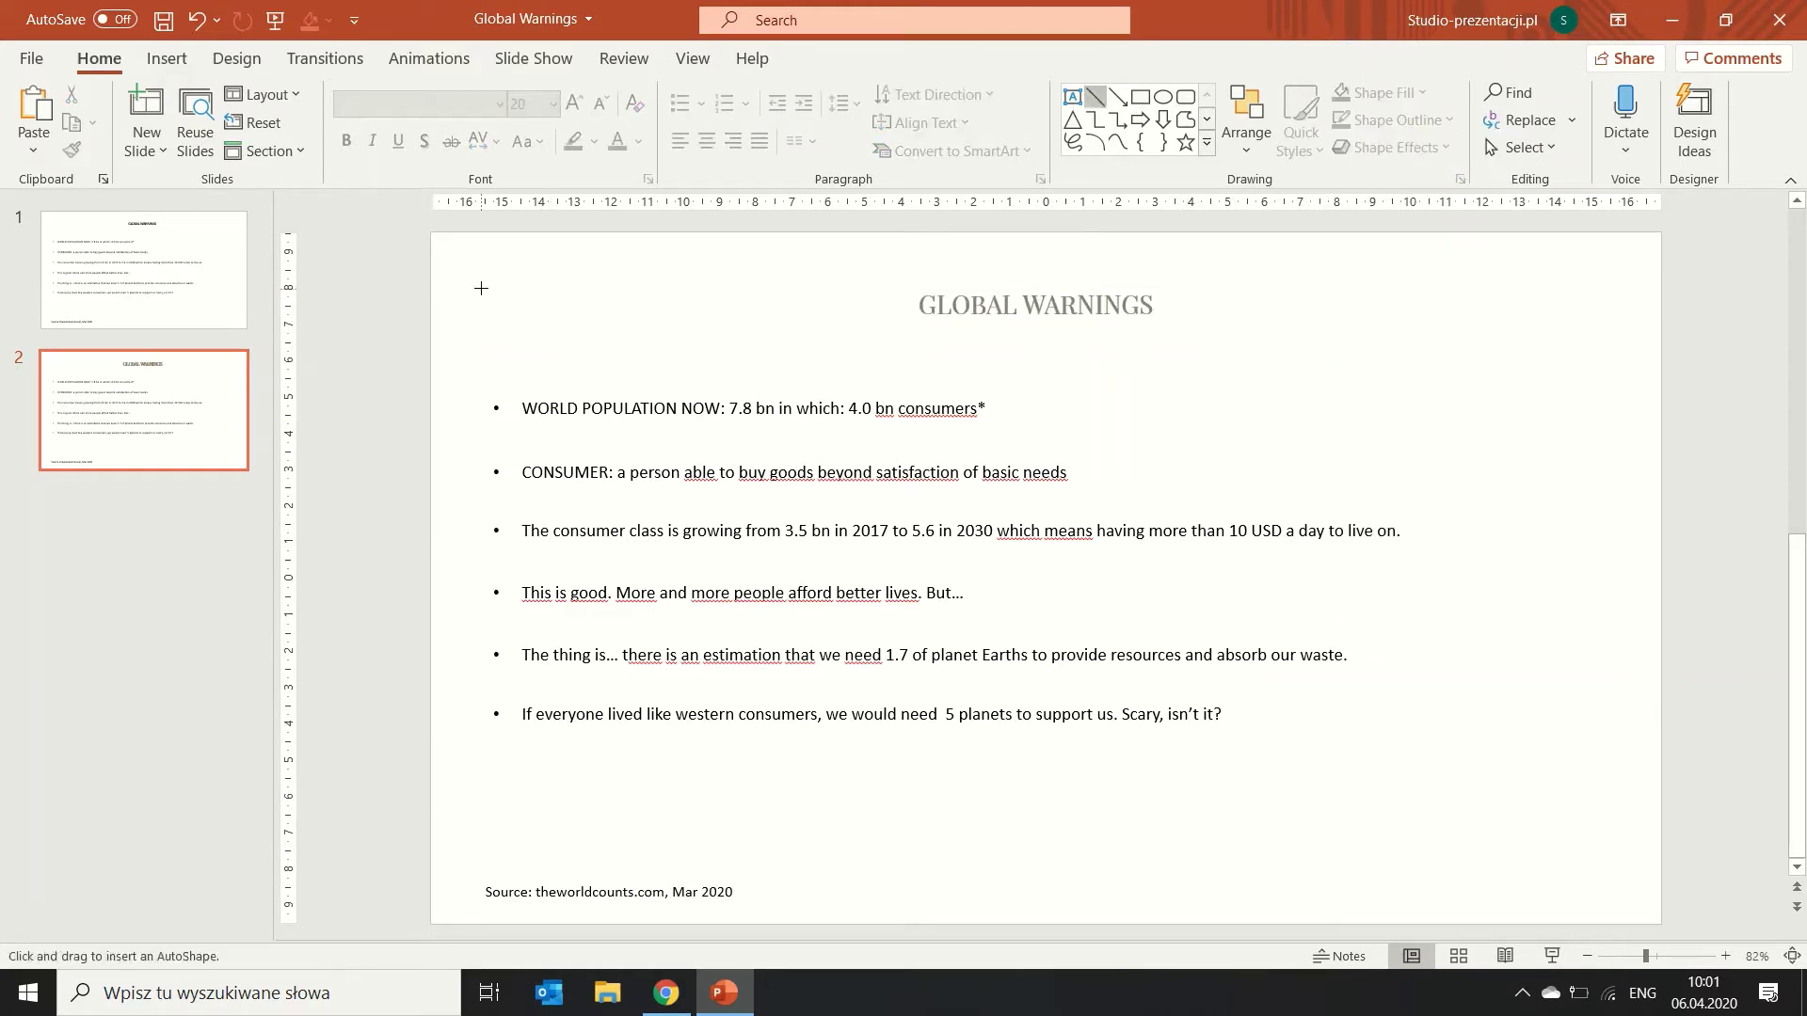
pyautogui.moveTo(477, 283); pyautogui.dragTo(1382, 330)
pyautogui.moveTo(1585, 310); pyautogui.dragTo(1603, 311)
pyautogui.click(1398, 120)
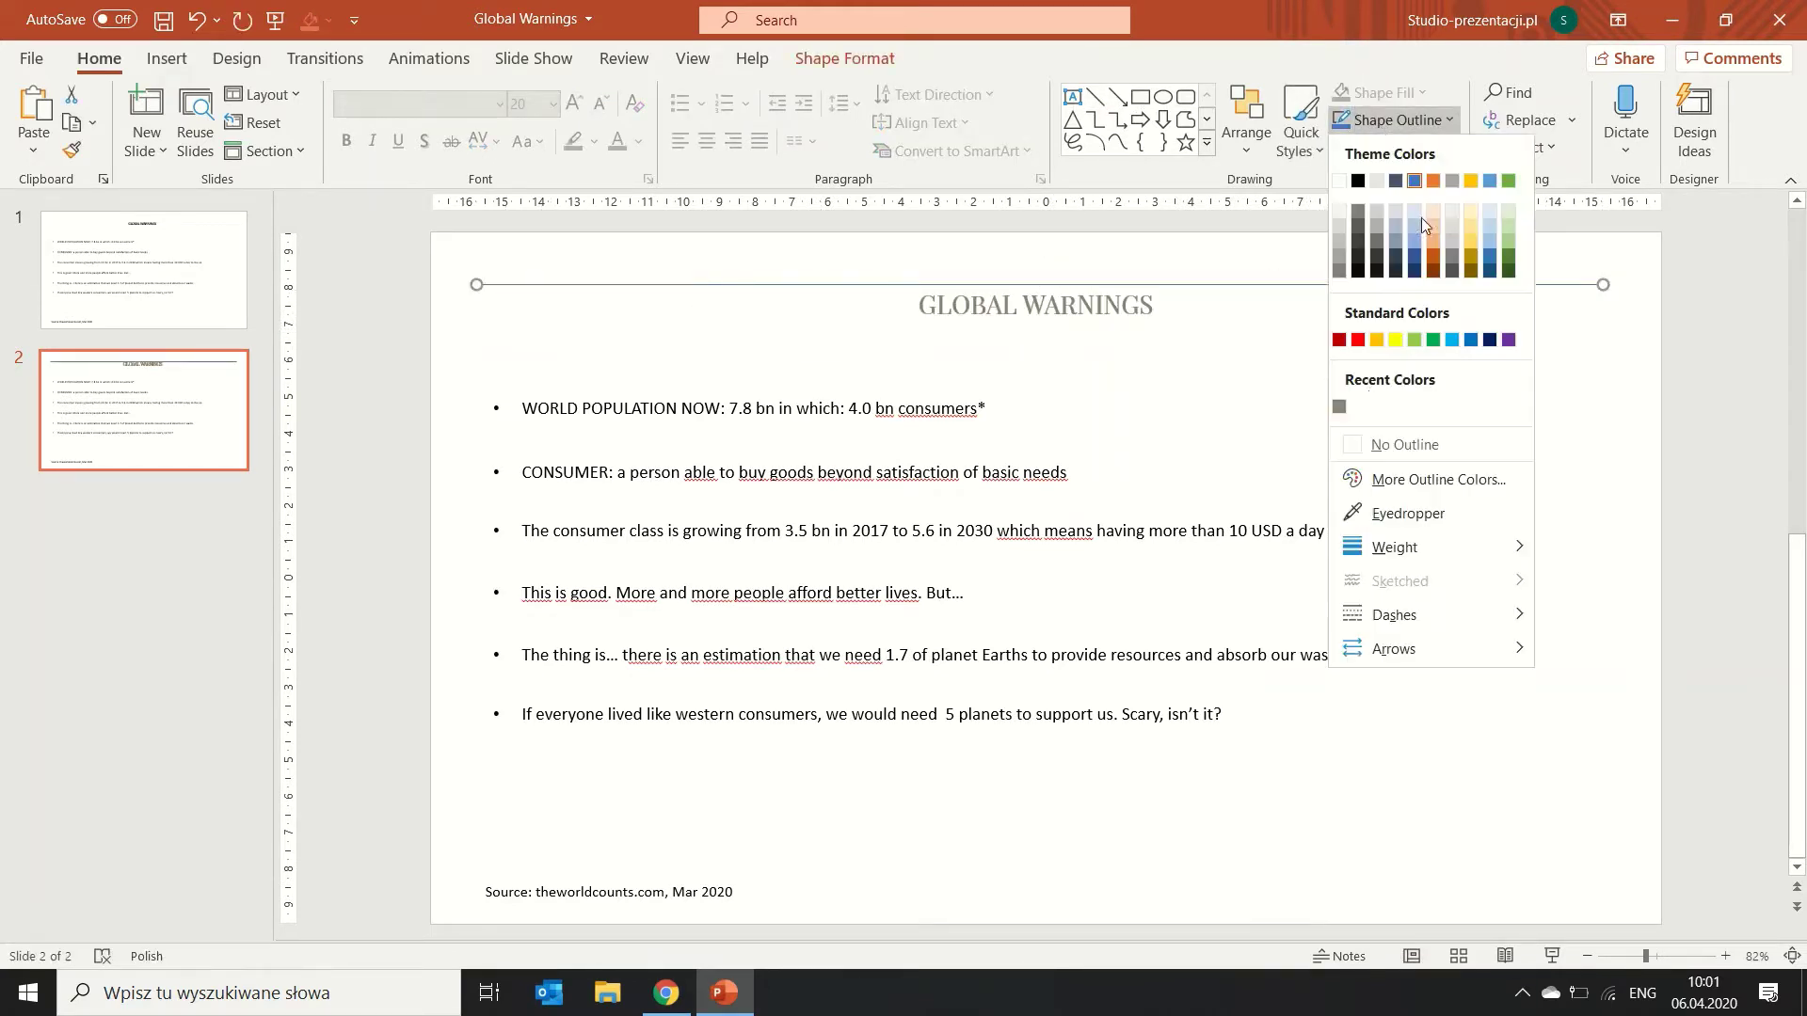
pyautogui.click(1285, 220)
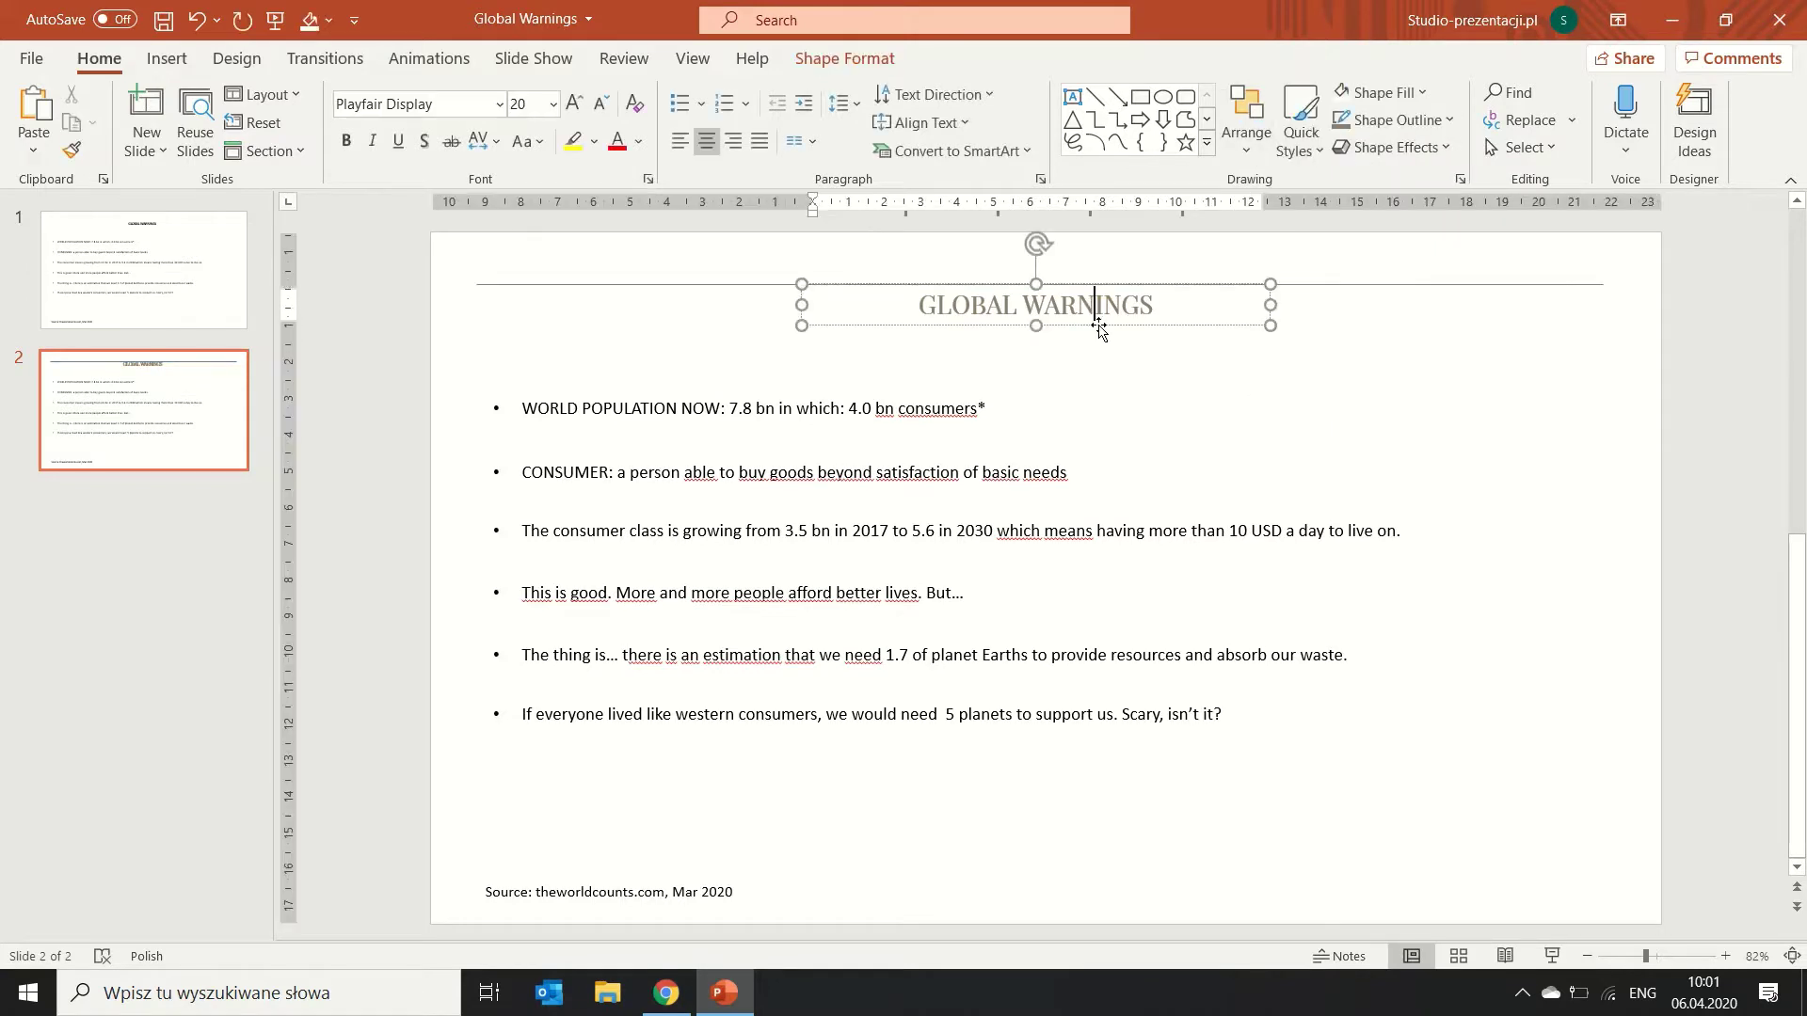
# Move the title onto the line, bring it to front, and align both middles.
pyautogui.moveTo(1099, 304); pyautogui.dragTo(1214, 296)
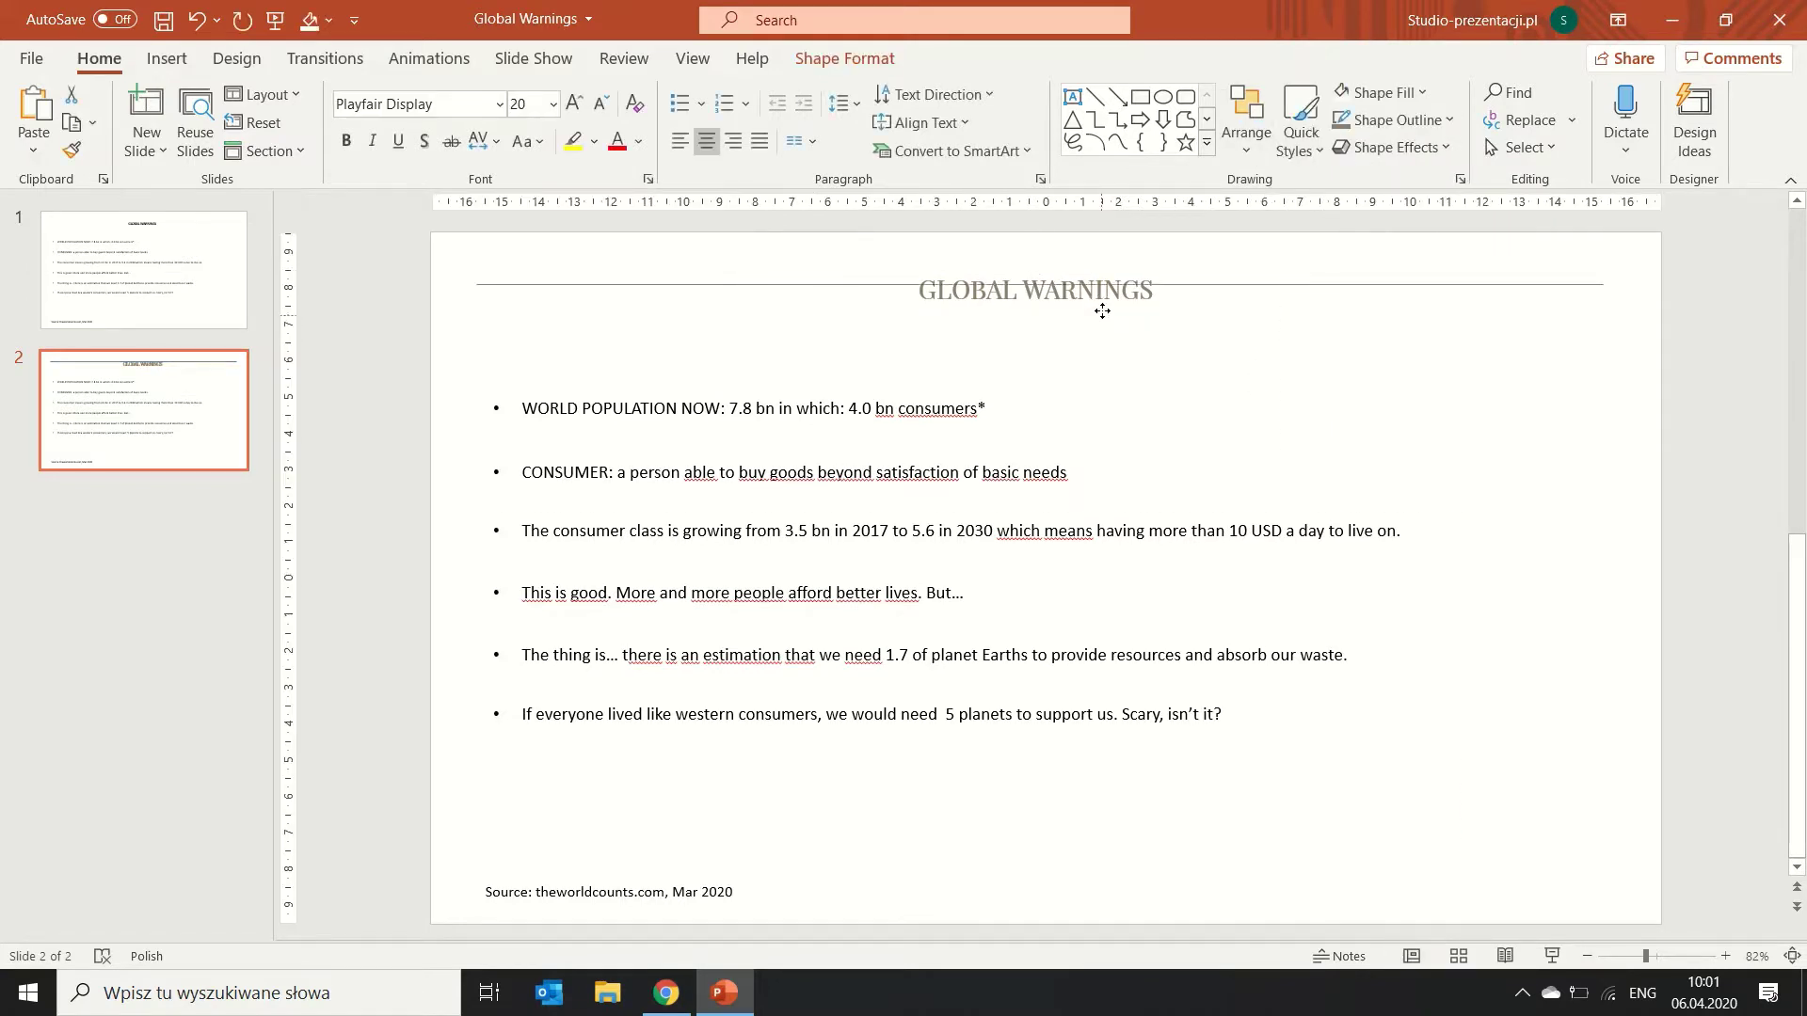
pyautogui.click(1188, 292)
pyautogui.click(1246, 123)
pyautogui.click(1270, 218)
pyautogui.keyDown('shift'); pyautogui.click(1209, 288); pyautogui.keyUp('shift')
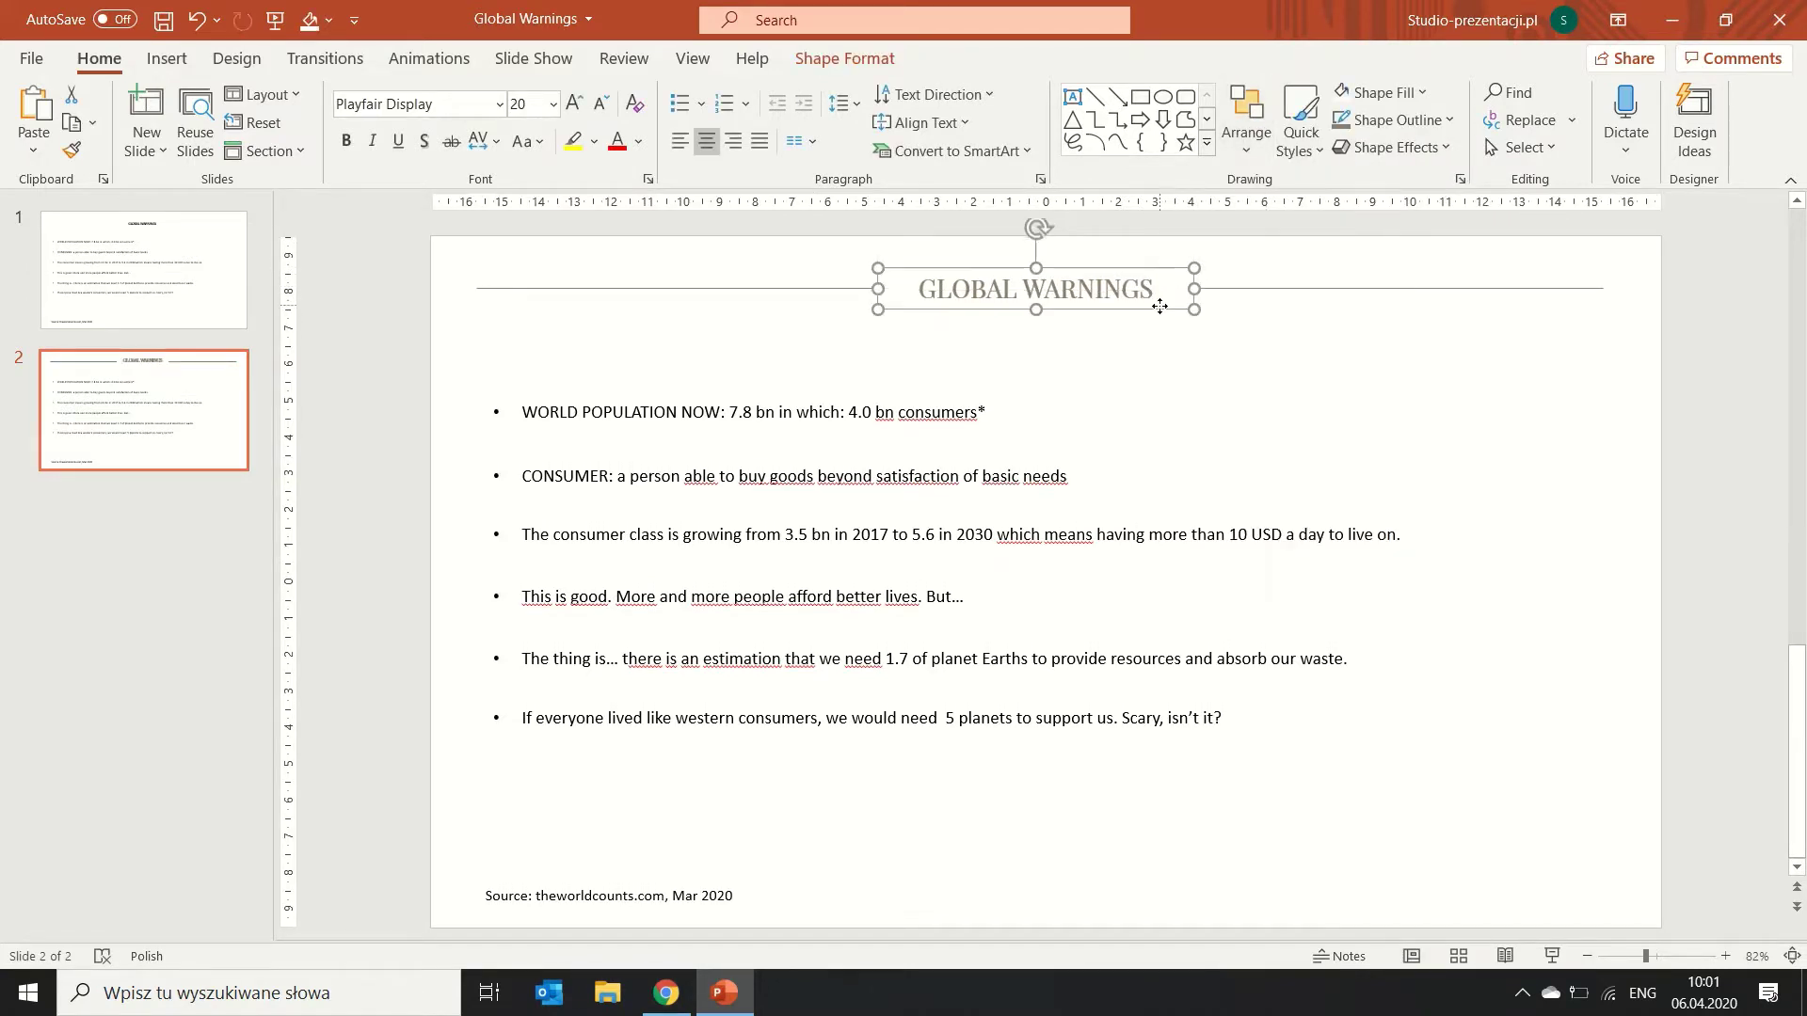
pyautogui.click(845, 59)
pyautogui.click(1581, 95)
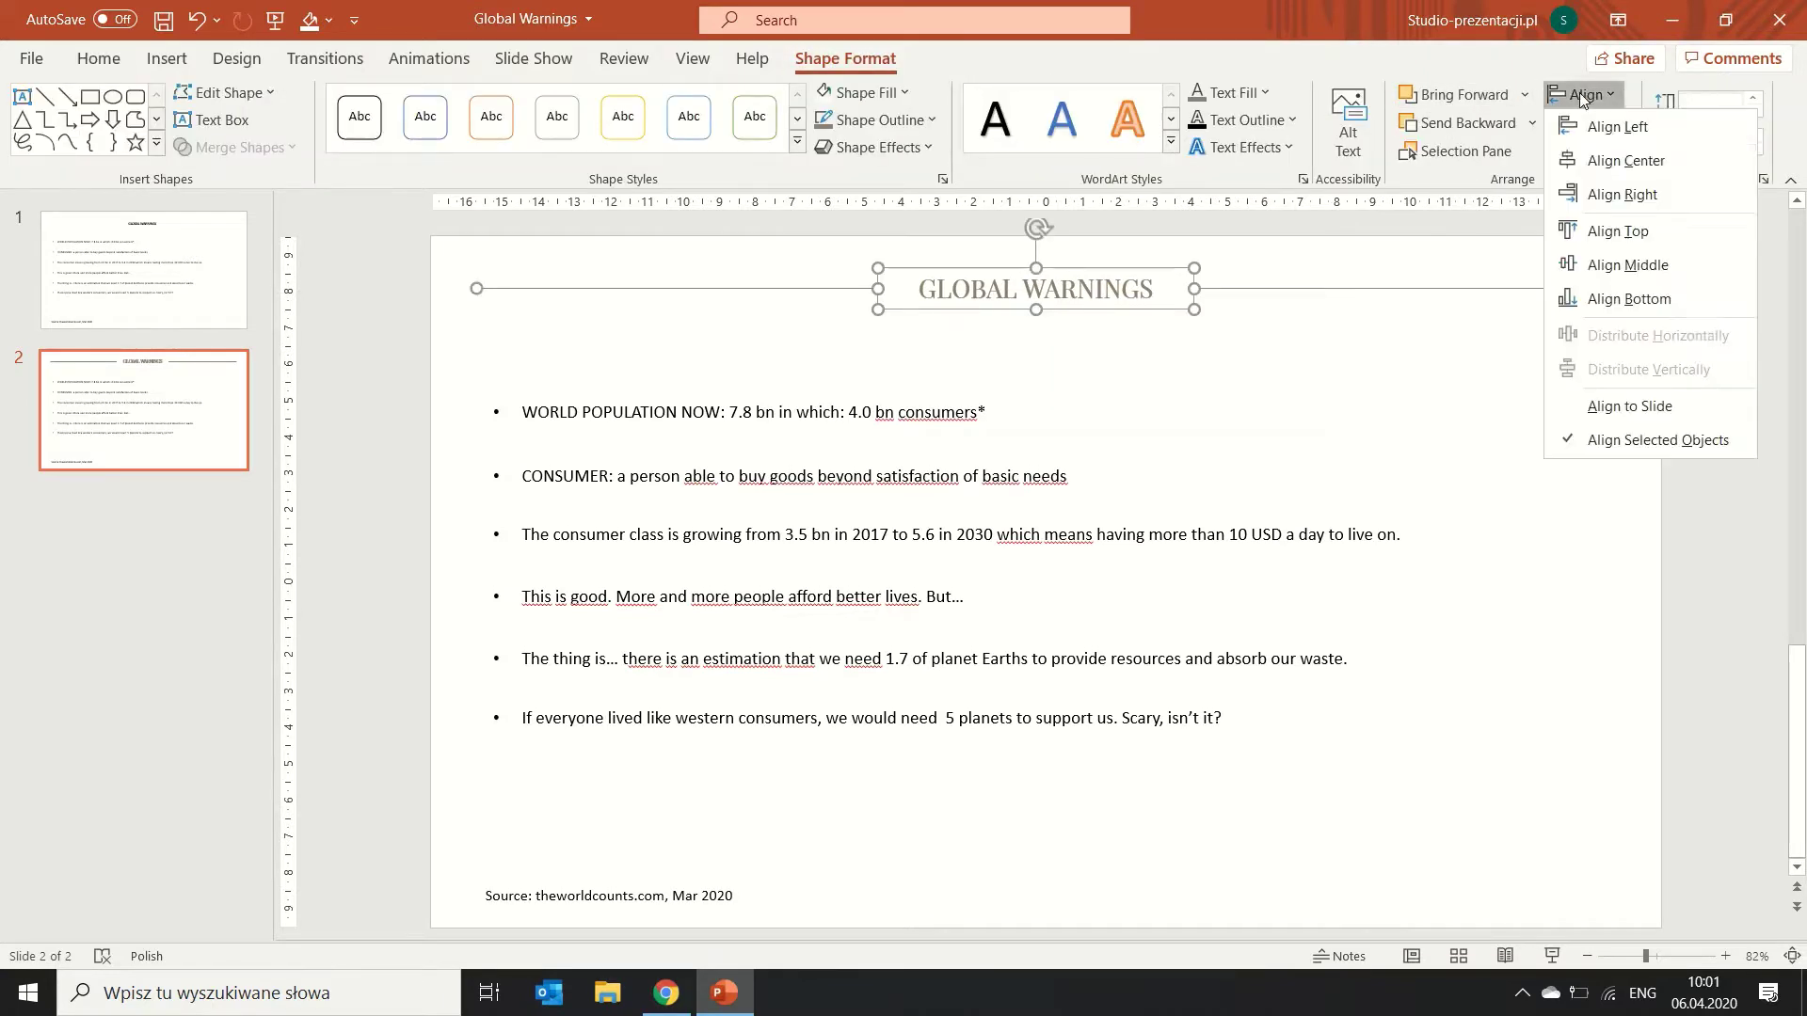
pyautogui.click(1567, 271)
pyautogui.click(1353, 342)
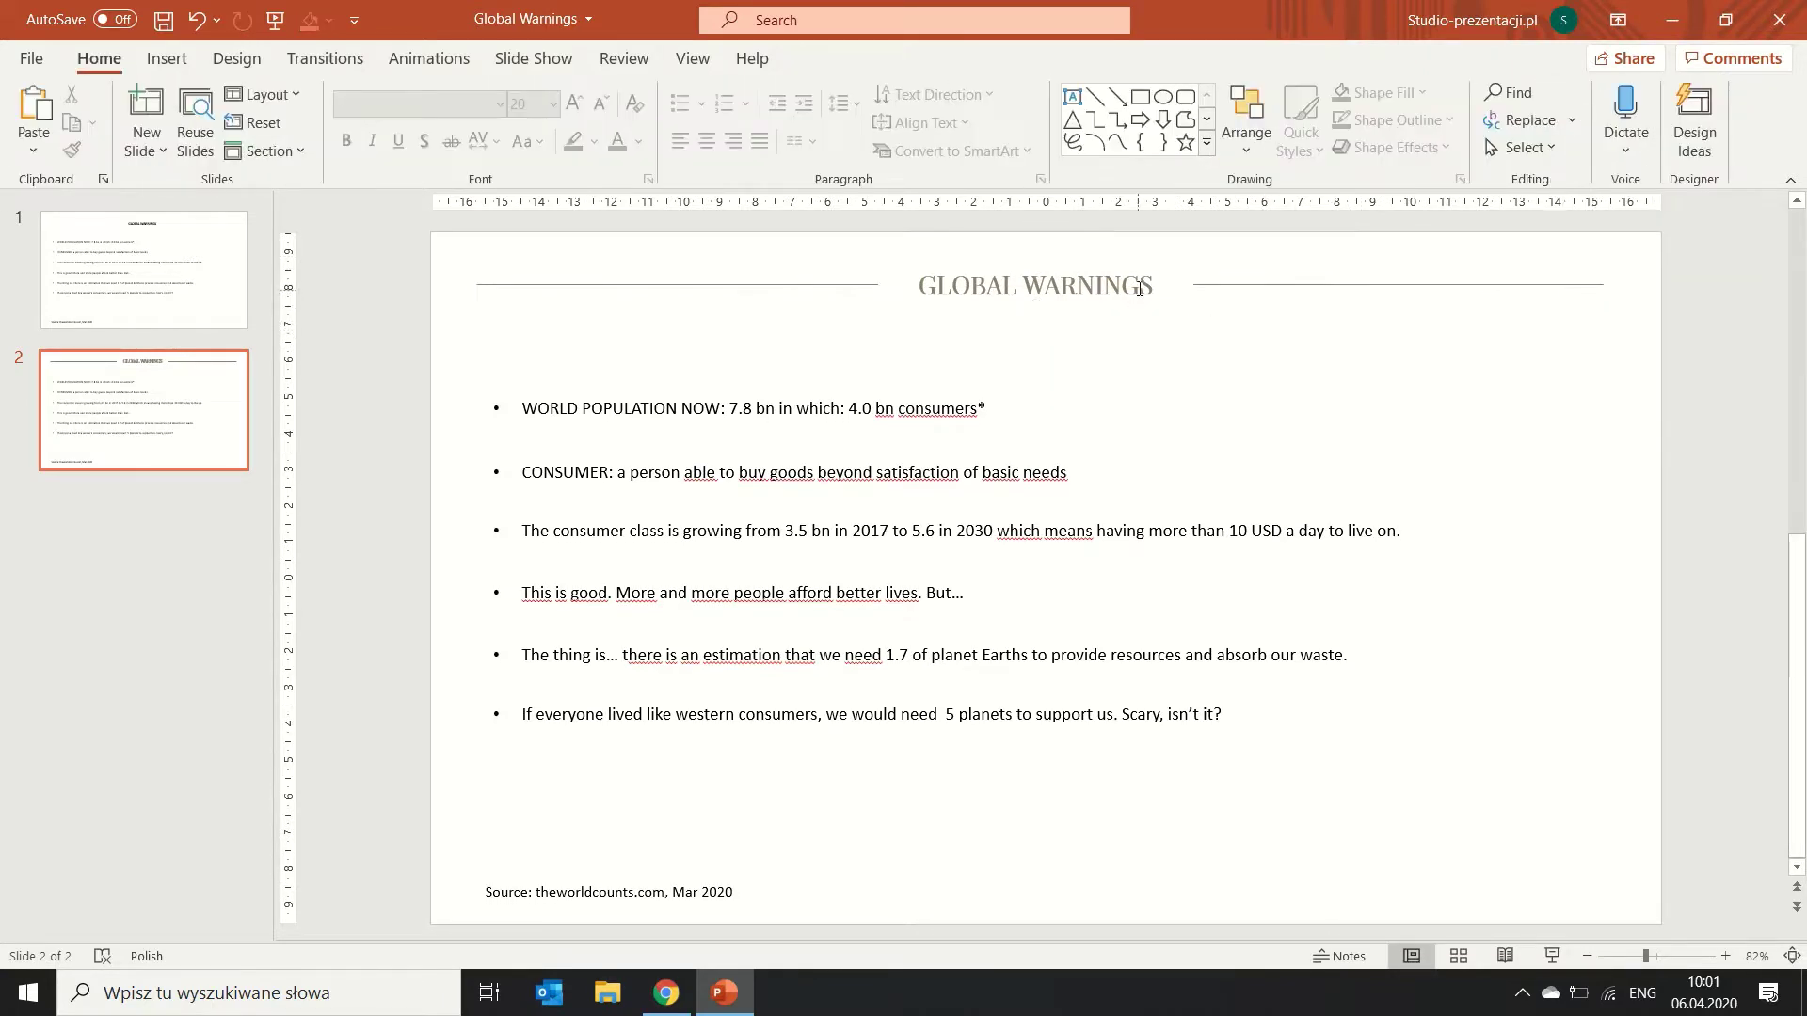
pyautogui.click(1169, 289)
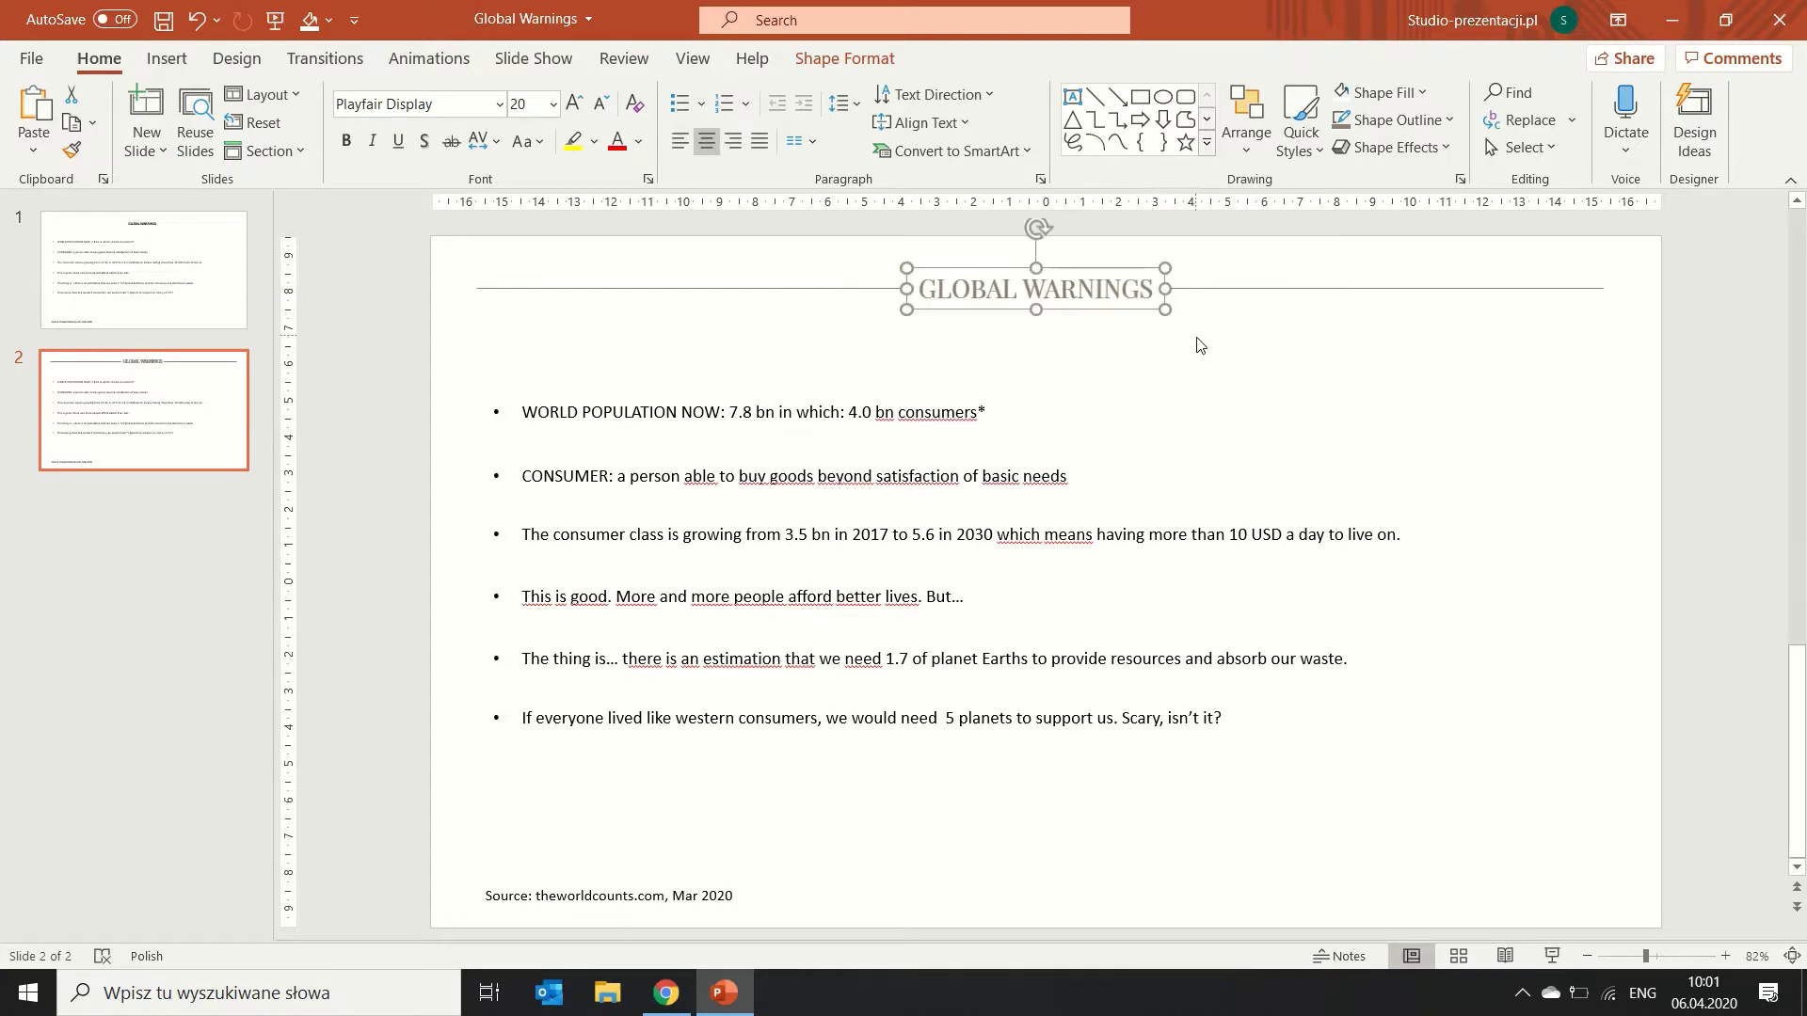
pyautogui.click(733, 214)
# Turn on the layout guides and snap both line ends to the left and right guides.
pyautogui.click(692, 58)
pyautogui.click(496, 147)
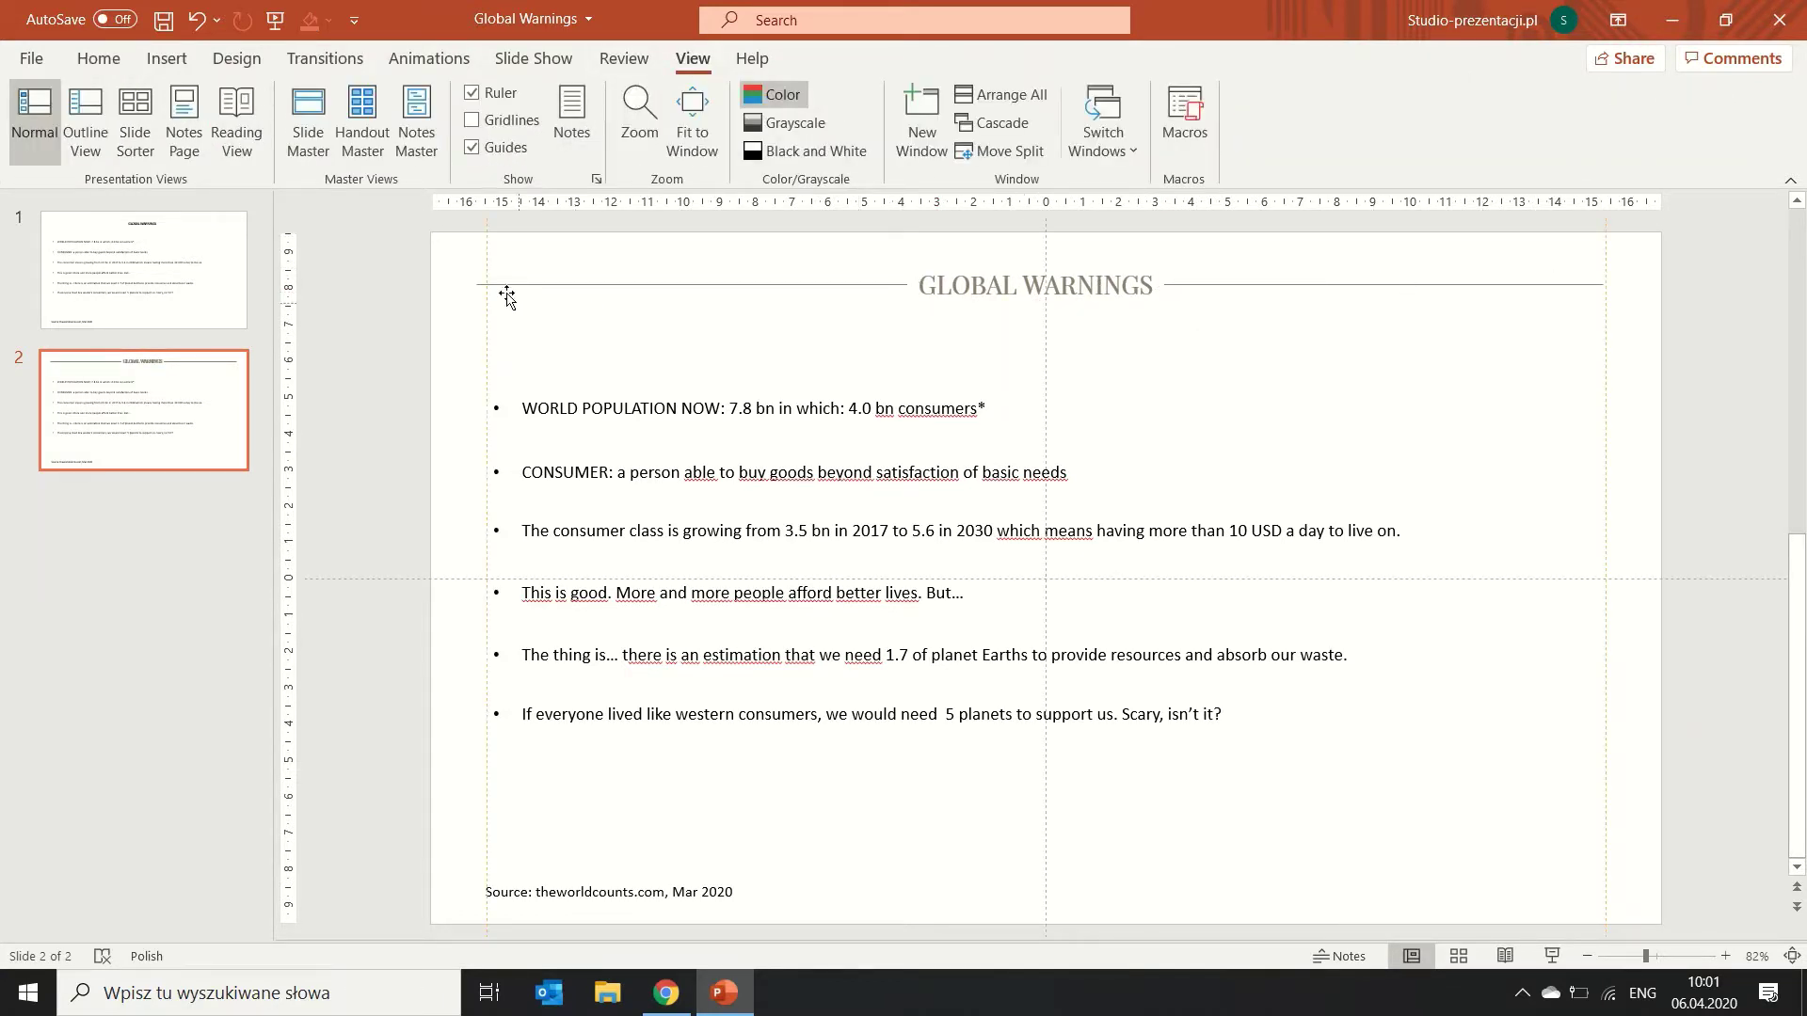
pyautogui.moveTo(478, 285); pyautogui.dragTo(487, 285)
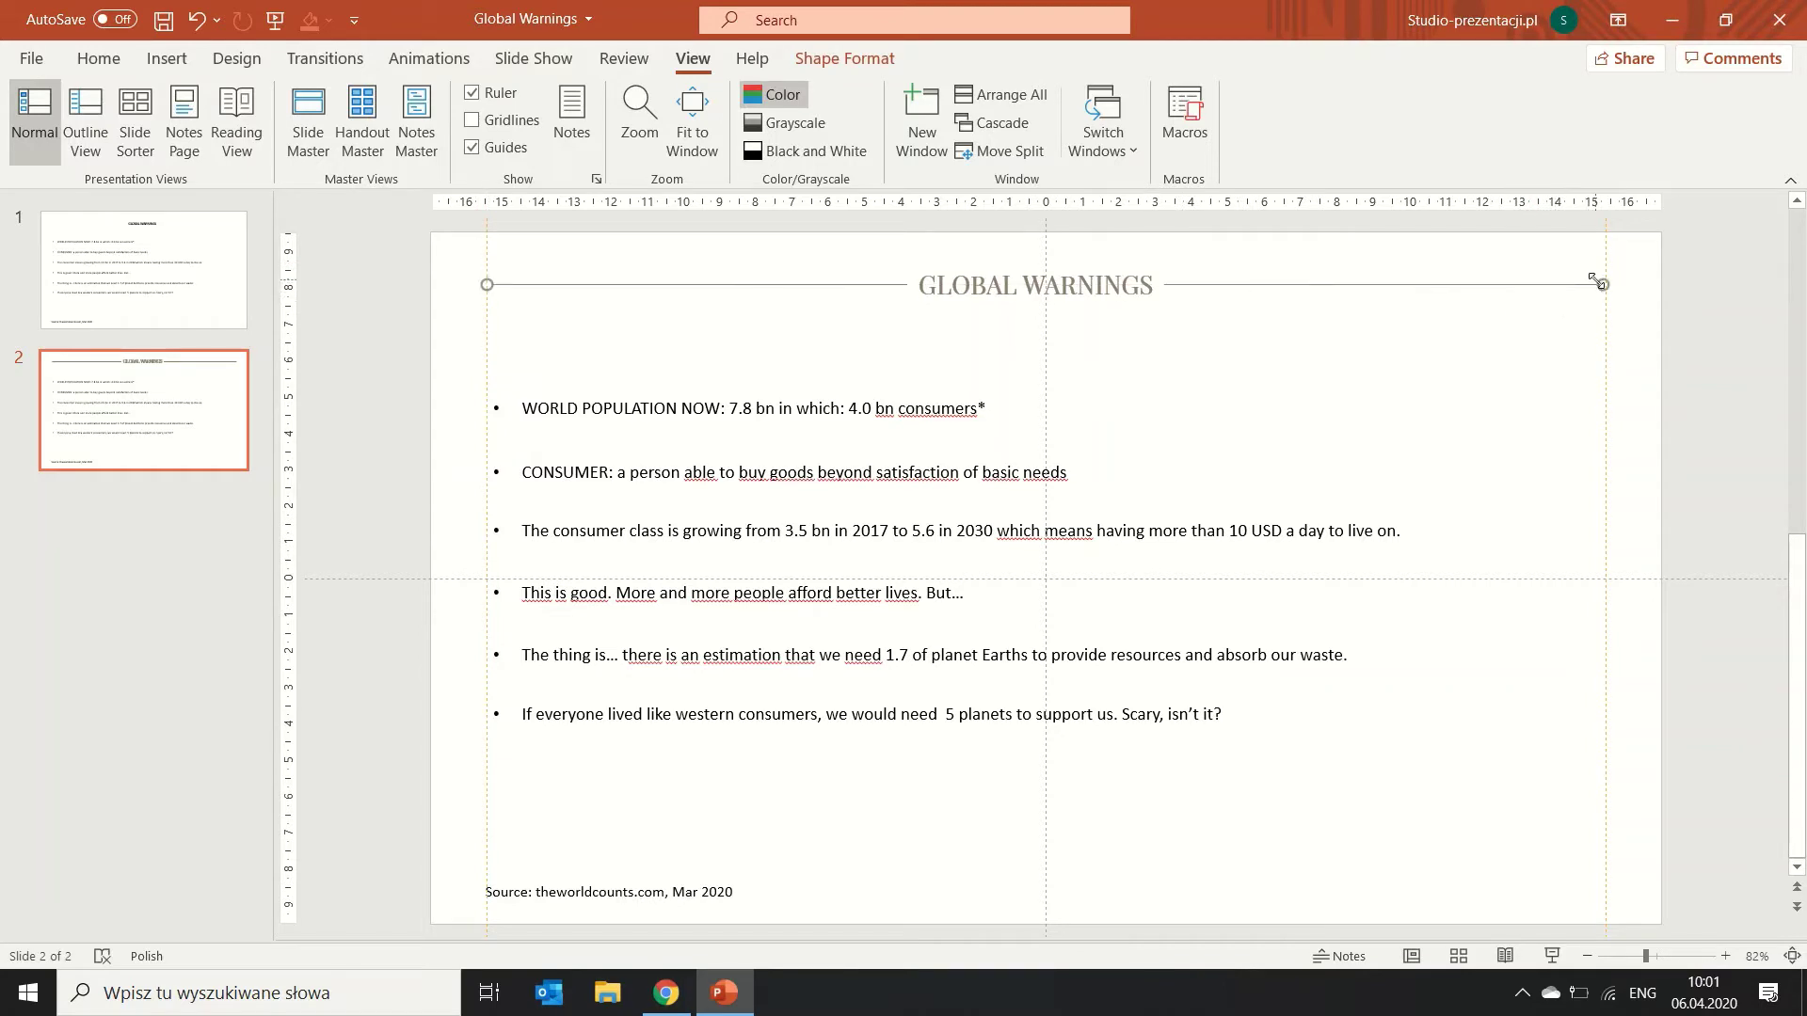
pyautogui.moveTo(1597, 281); pyautogui.dragTo(1606, 284)
# Enlarge the GLOBAL WARNINGS title to 28 pt and widen its box to fit one line.
pyautogui.click(1015, 298)
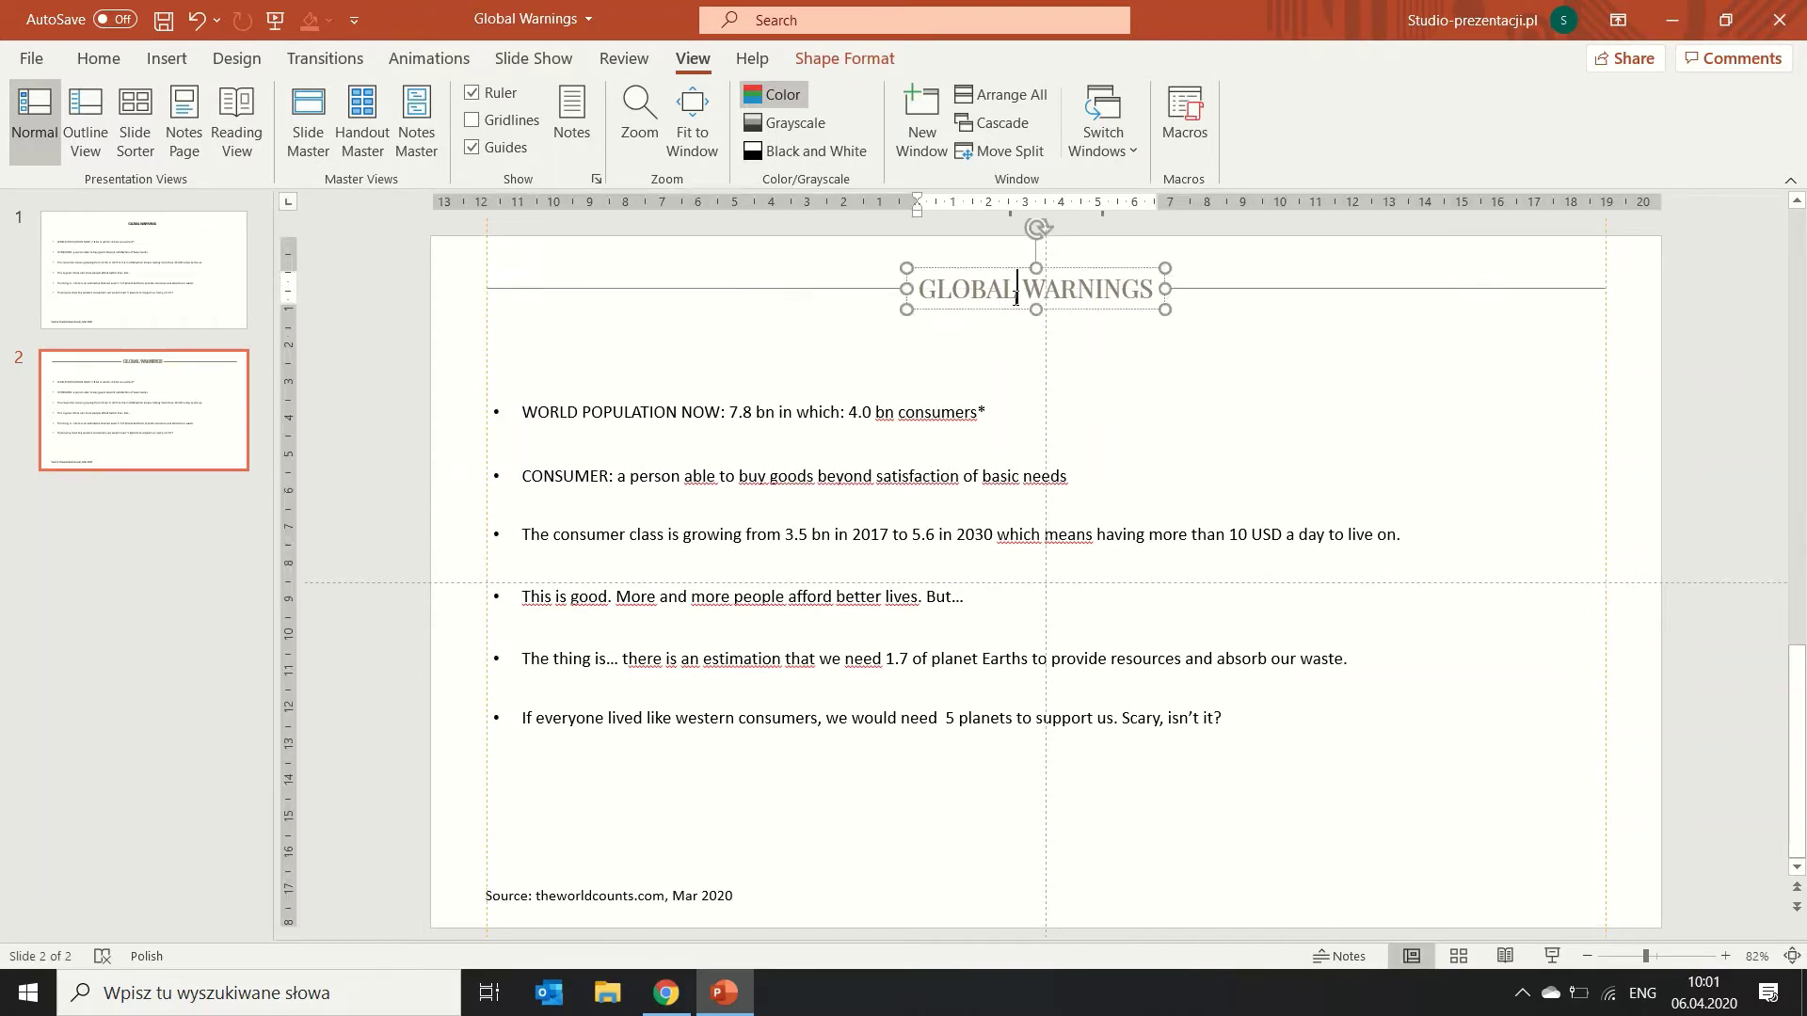
pyautogui.click(1142, 363)
pyautogui.tripleClick(1083, 285)
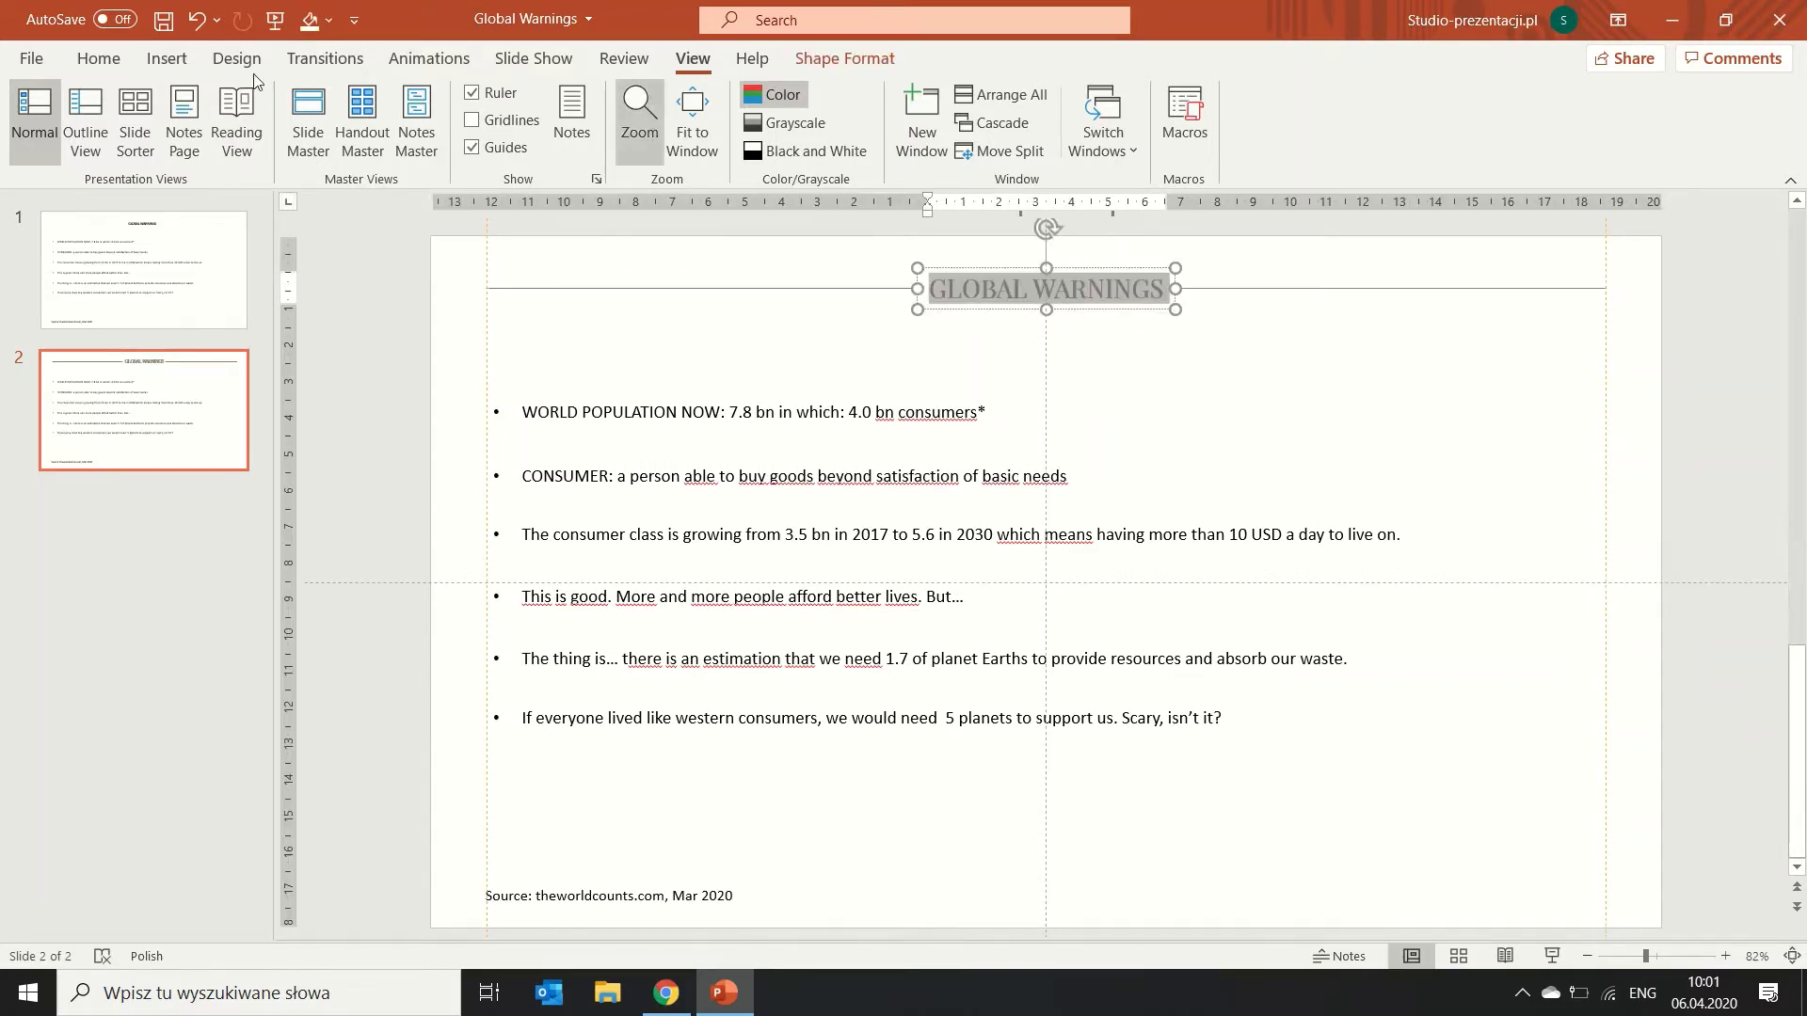
pyautogui.click(98, 58)
pyautogui.click(573, 103)
pyautogui.click(573, 103)
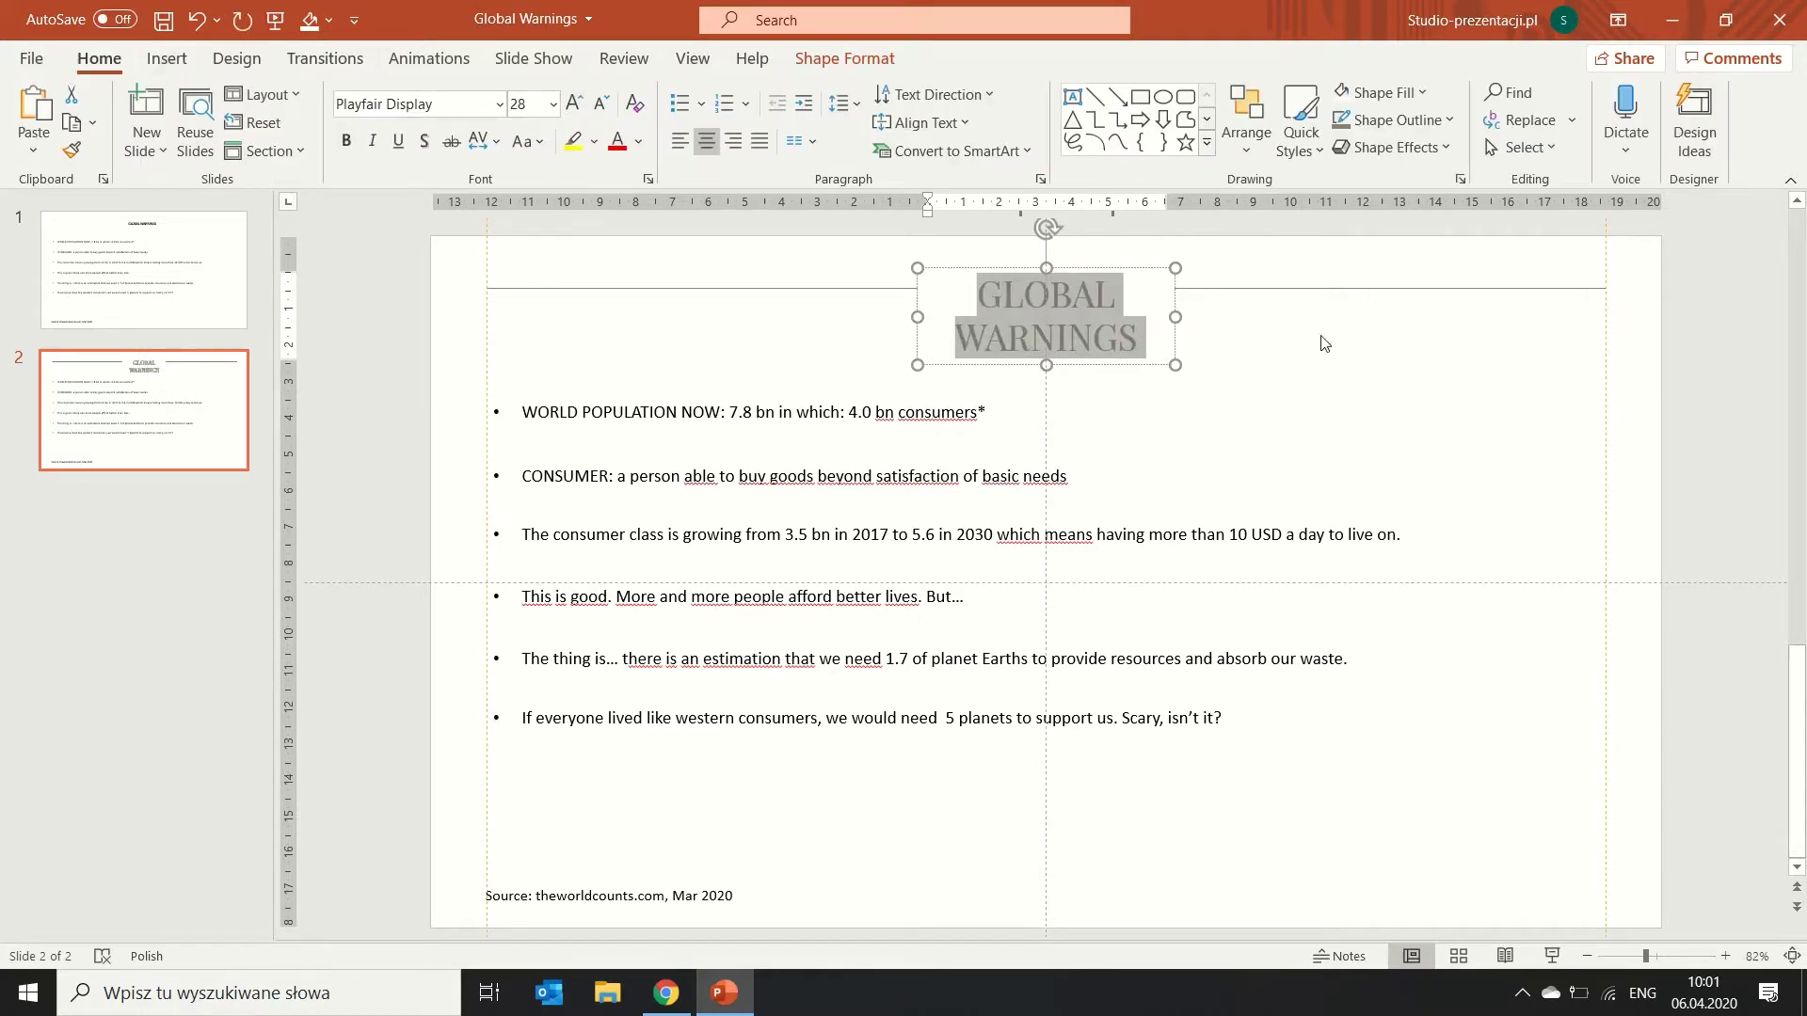
pyautogui.moveTo(1179, 317); pyautogui.dragTo(1224, 311)
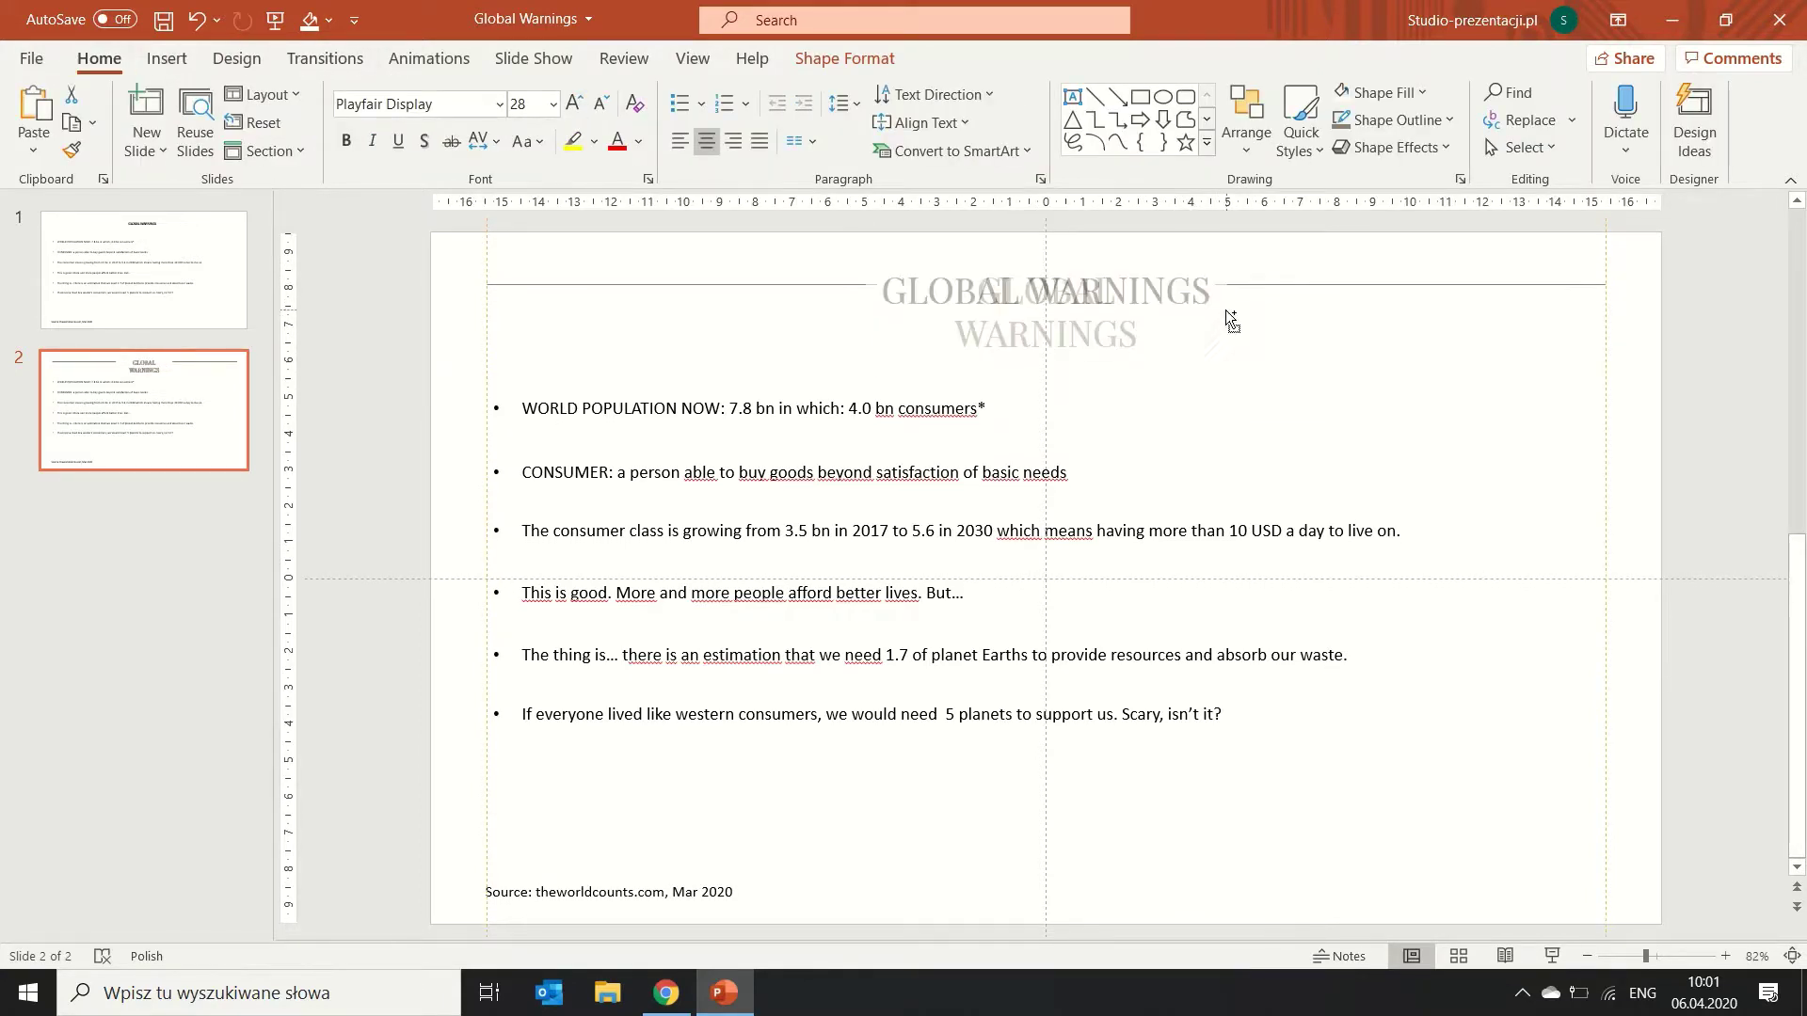
pyautogui.click(1240, 360)
pyautogui.click(1140, 96)
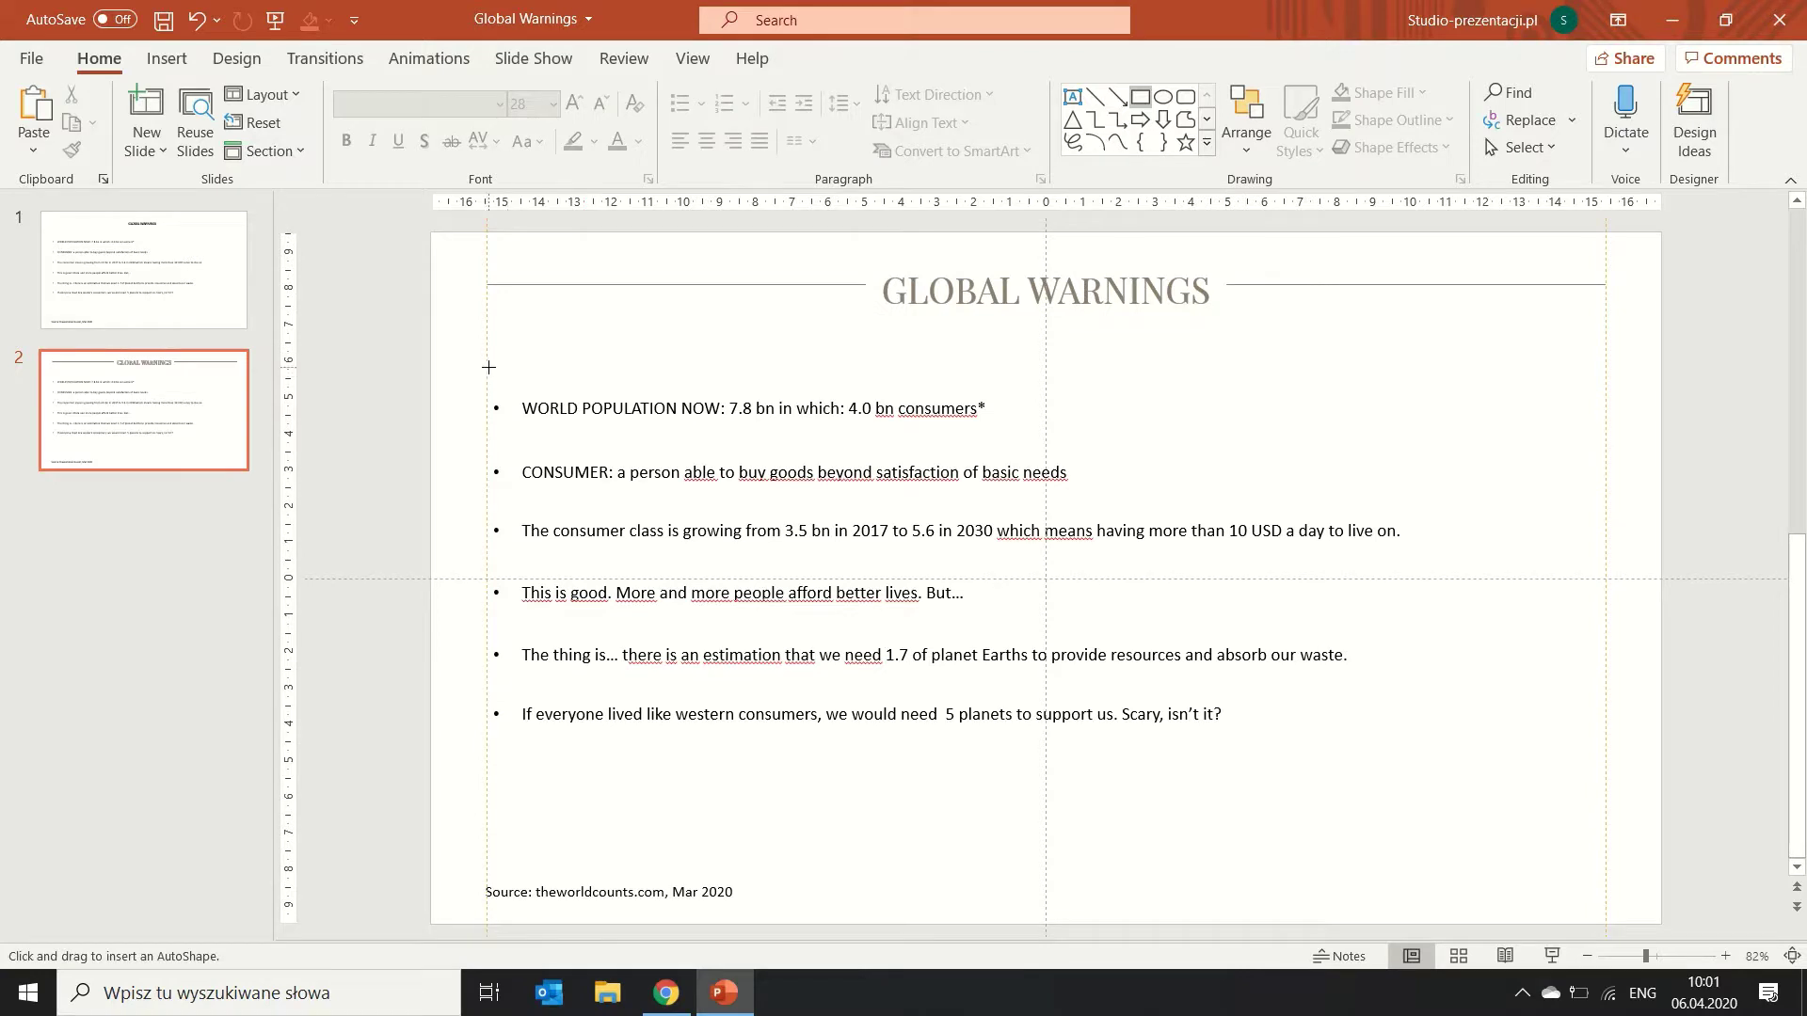
# Draw a blue rectangle and enlarge it over the bullet text on the left.
pyautogui.moveTo(489, 367); pyautogui.dragTo(663, 543)
pyautogui.moveTo(576, 455); pyautogui.dragTo(576, 536)
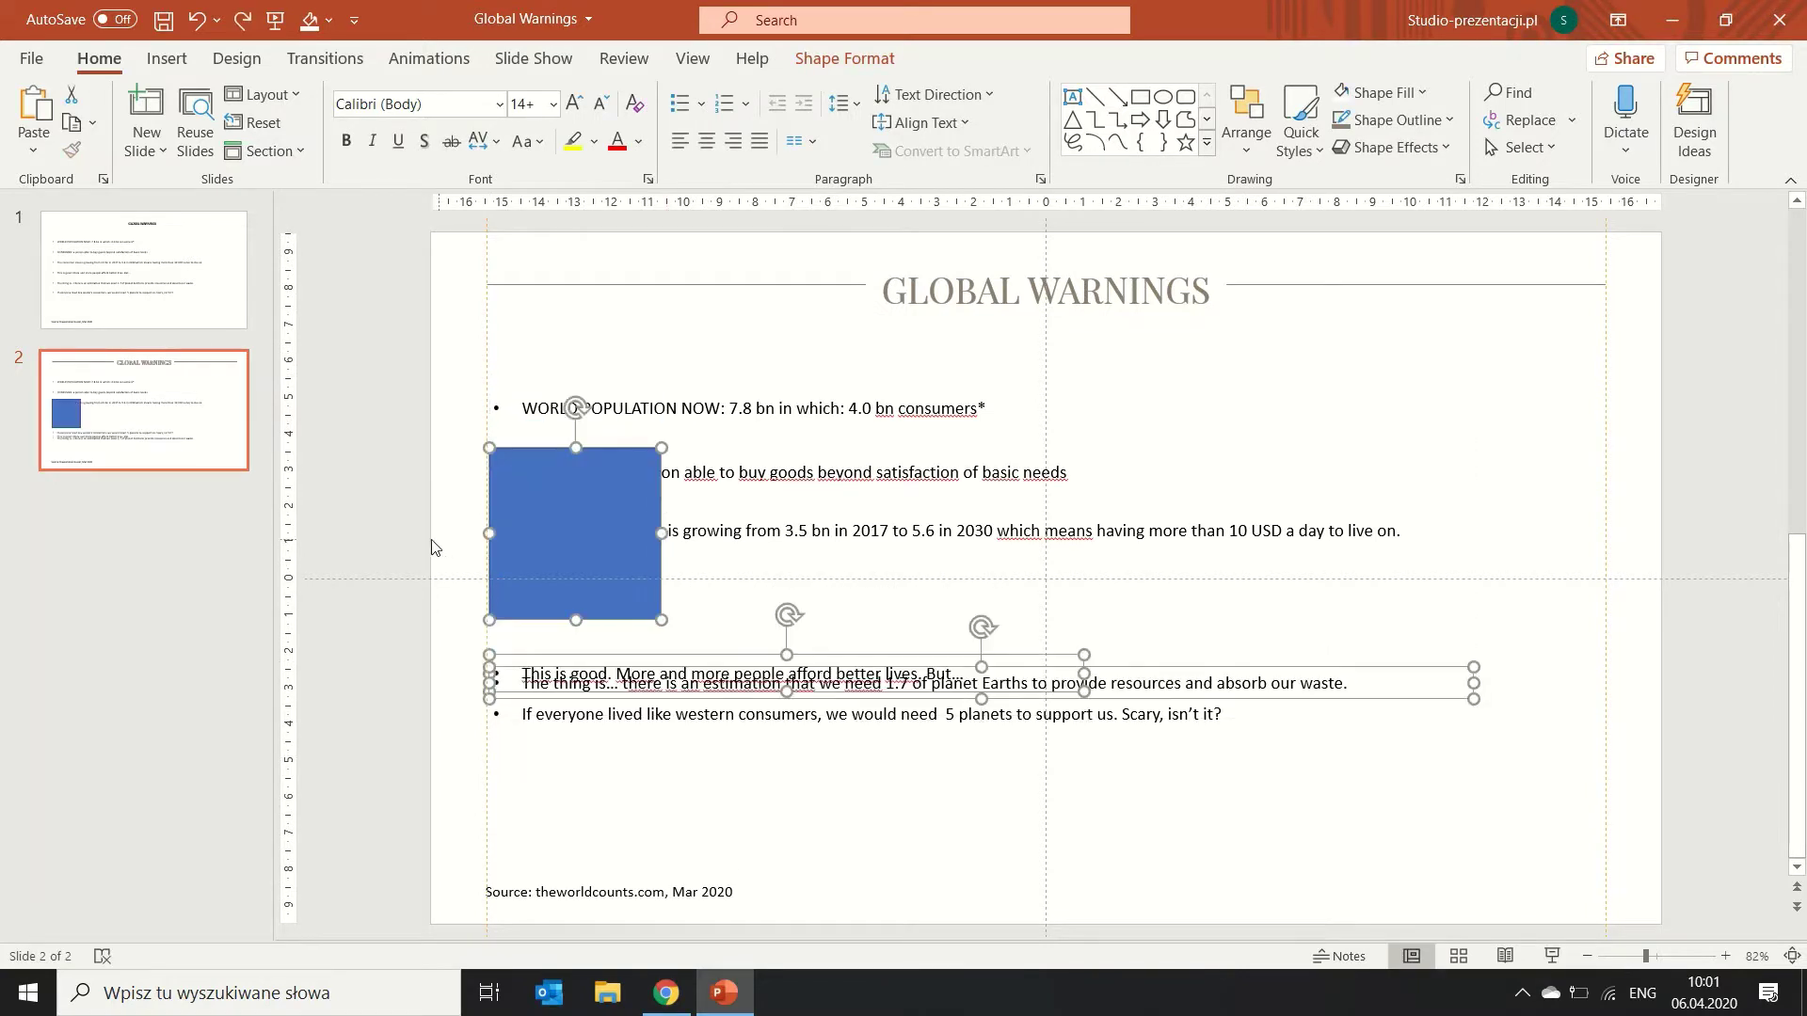
pyautogui.hotkey('ctrl', 'z')
pyautogui.hotkey('ctrl', 'z')
pyautogui.click(684, 336)
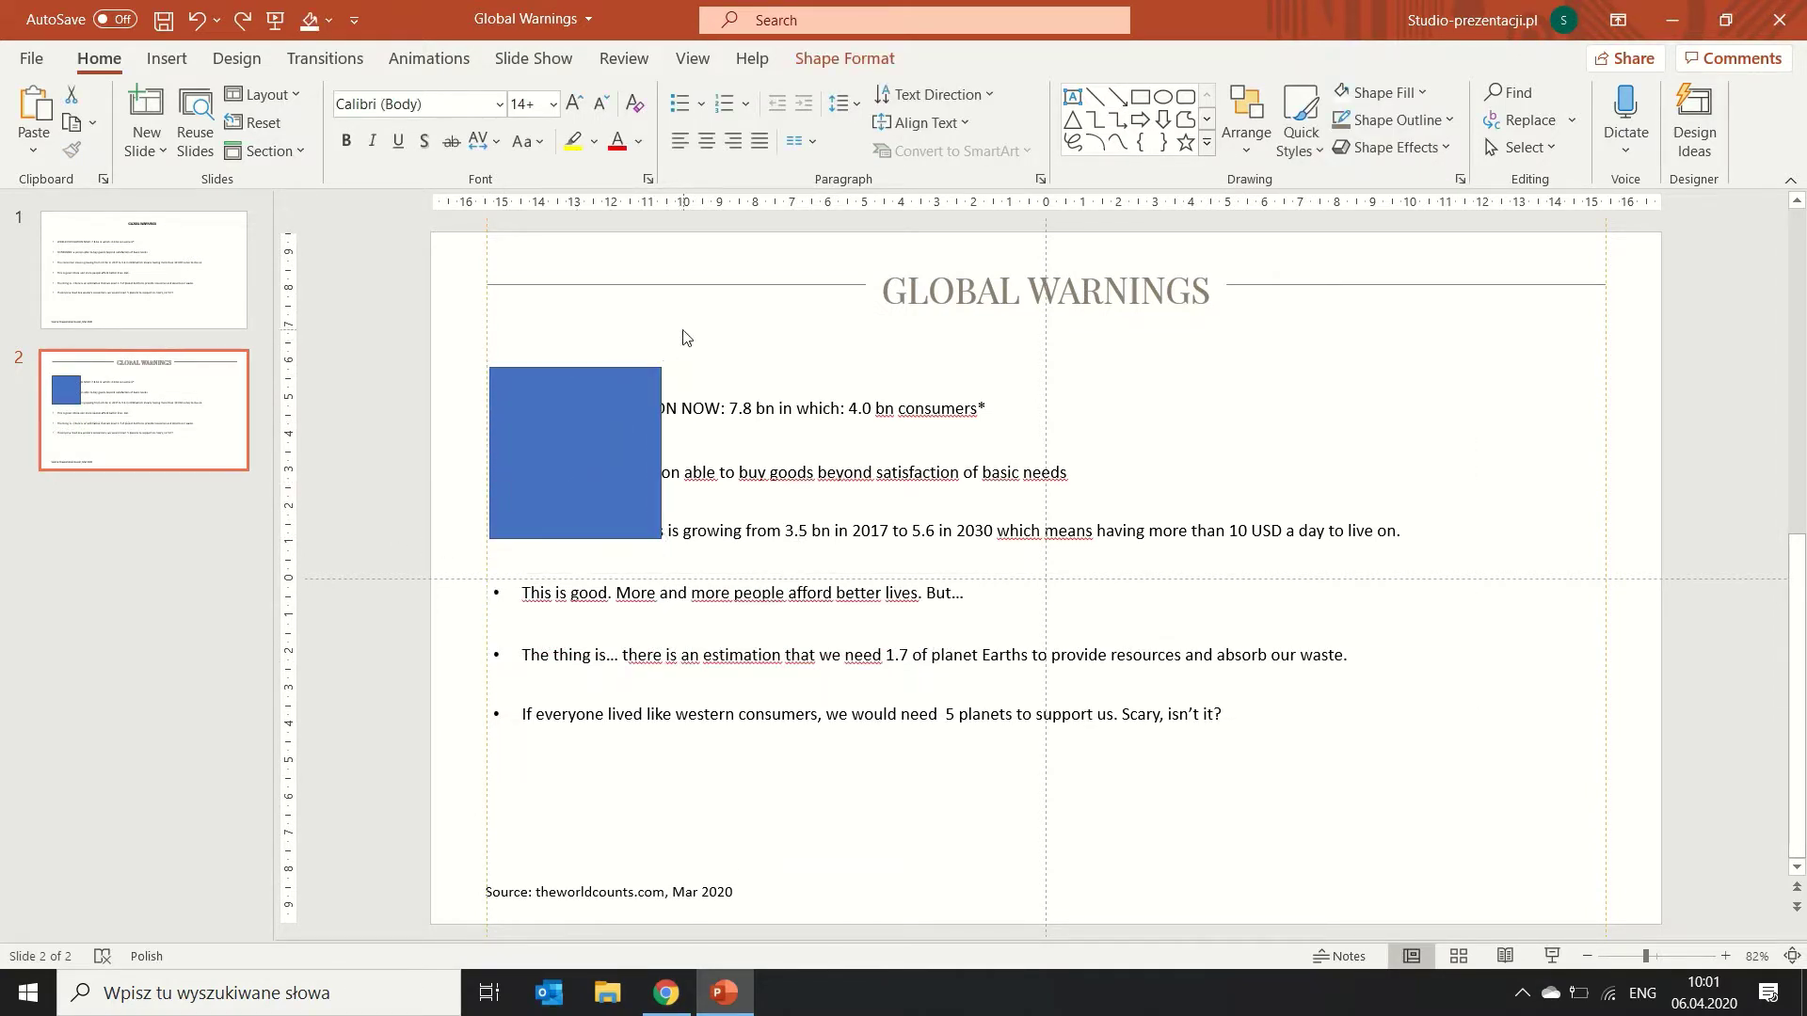
pyautogui.click(656, 535)
pyautogui.moveTo(662, 539); pyautogui.dragTo(957, 840)
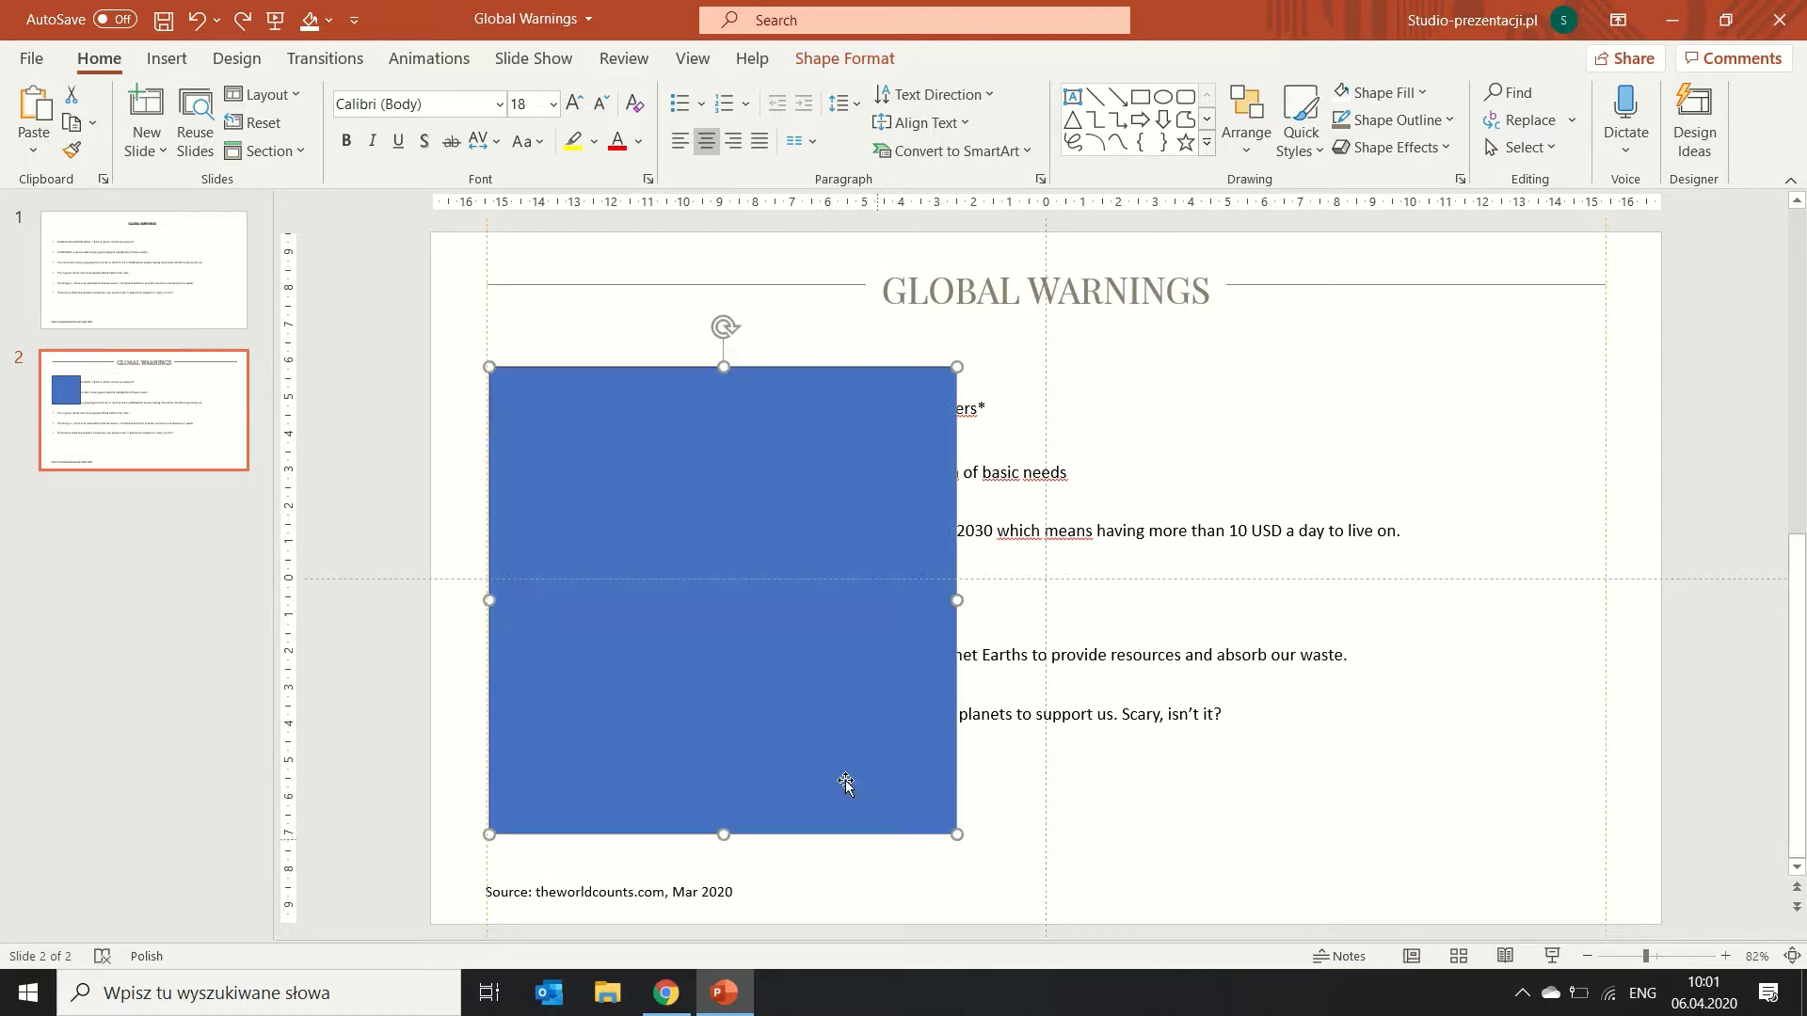
pyautogui.moveTo(813, 741); pyautogui.dragTo(811, 715)
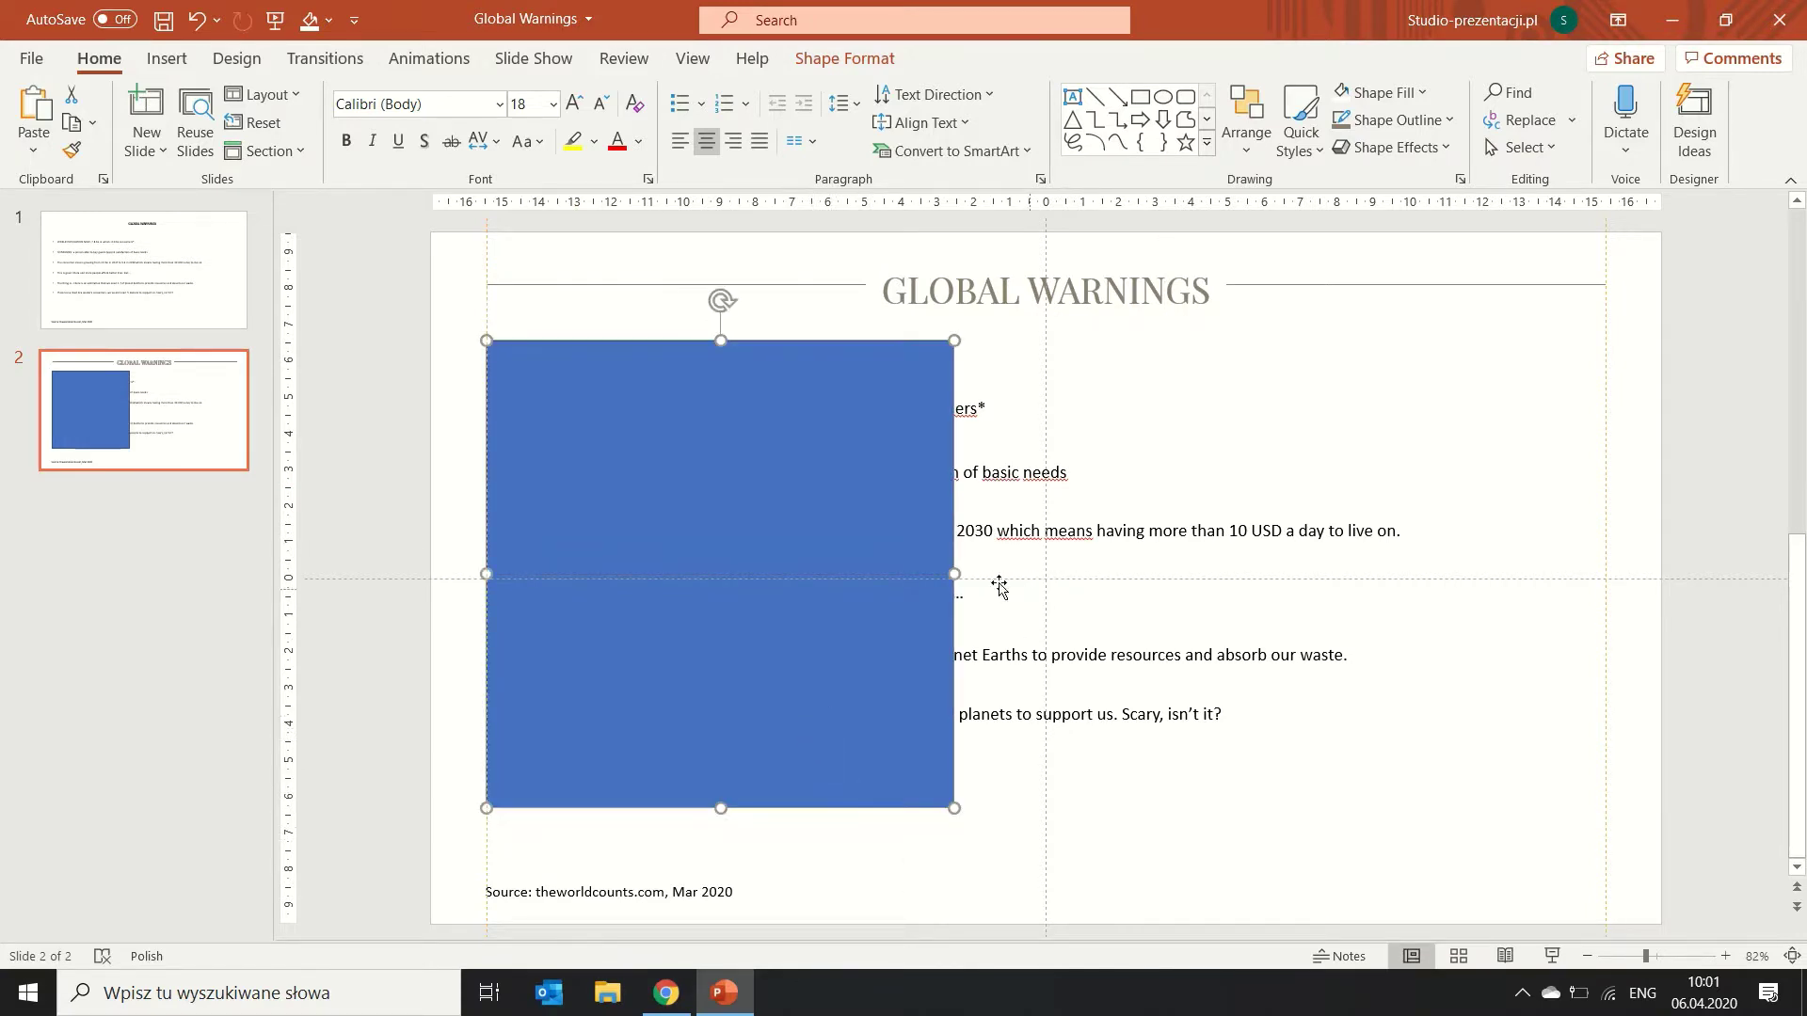
pyautogui.moveTo(954, 574); pyautogui.dragTo(831, 574)
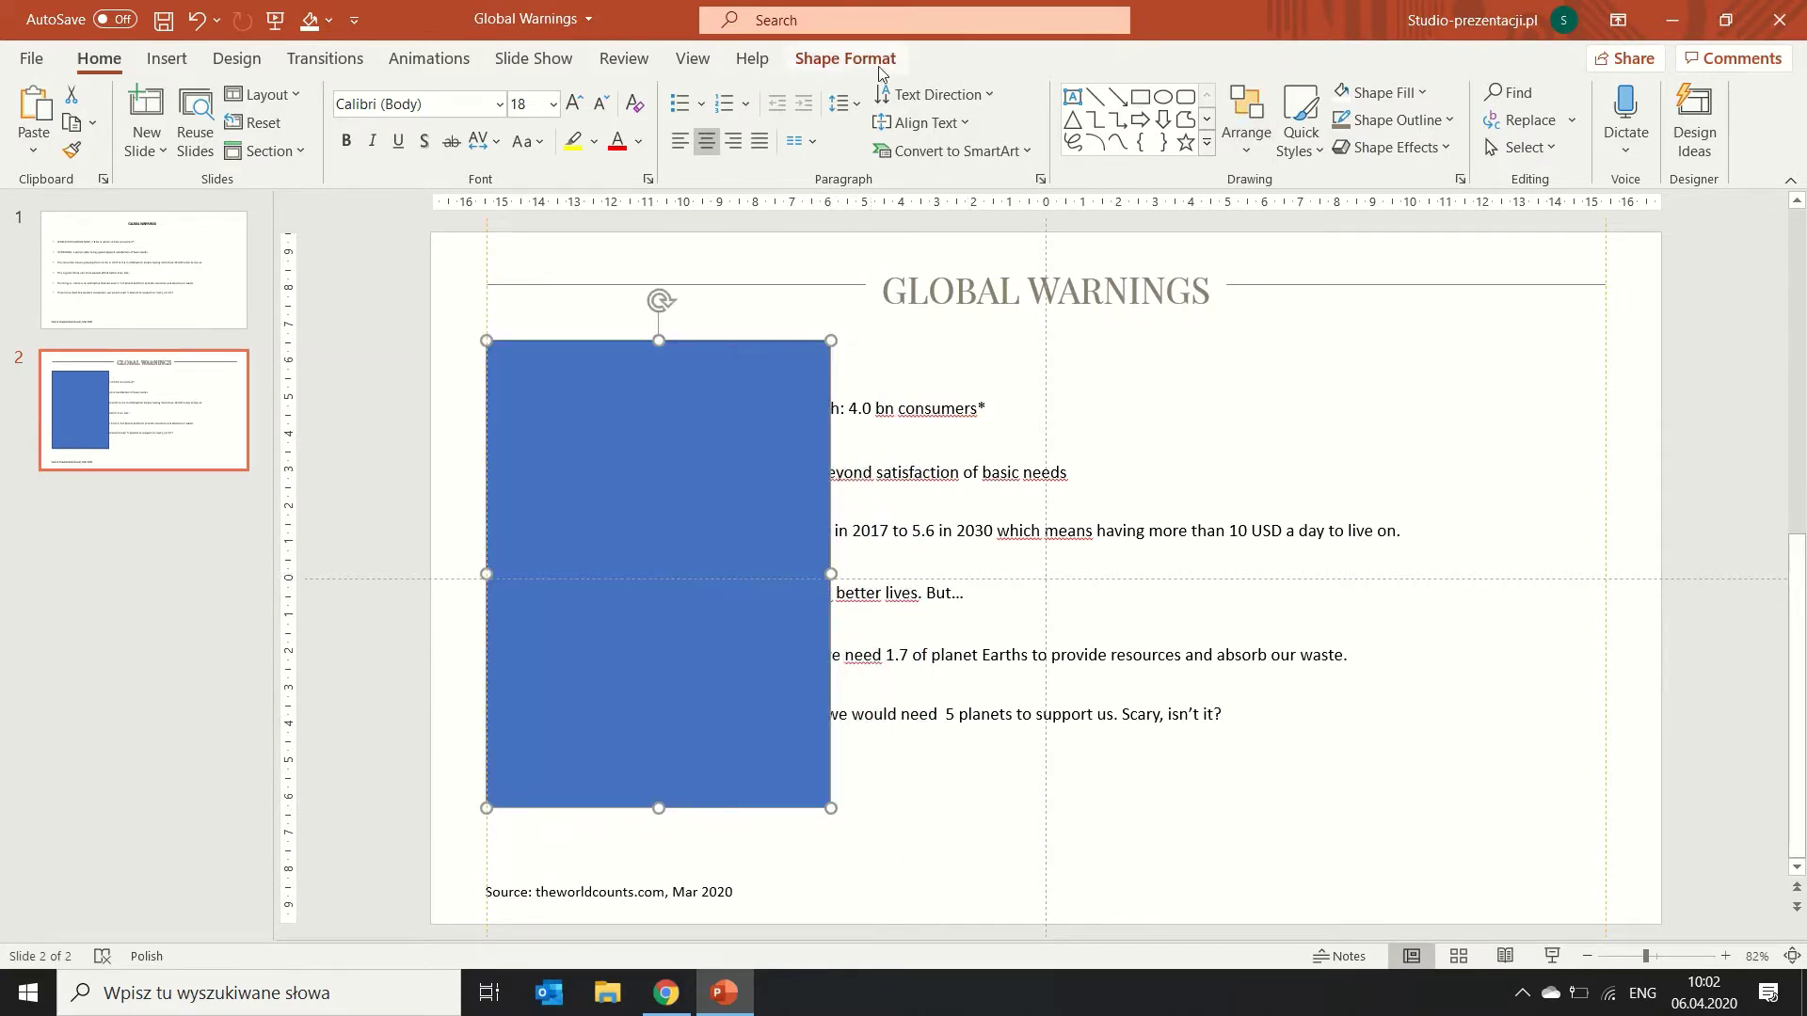
# Size the rectangle to 14.7 cm high by 10 cm wide and place a copy beside it.
pyautogui.click(844, 58)
pyautogui.click(1754, 110)
pyautogui.click(1753, 111)
pyautogui.click(1754, 111)
pyautogui.click(1754, 111)
pyautogui.click(1754, 110)
pyautogui.click(1753, 110)
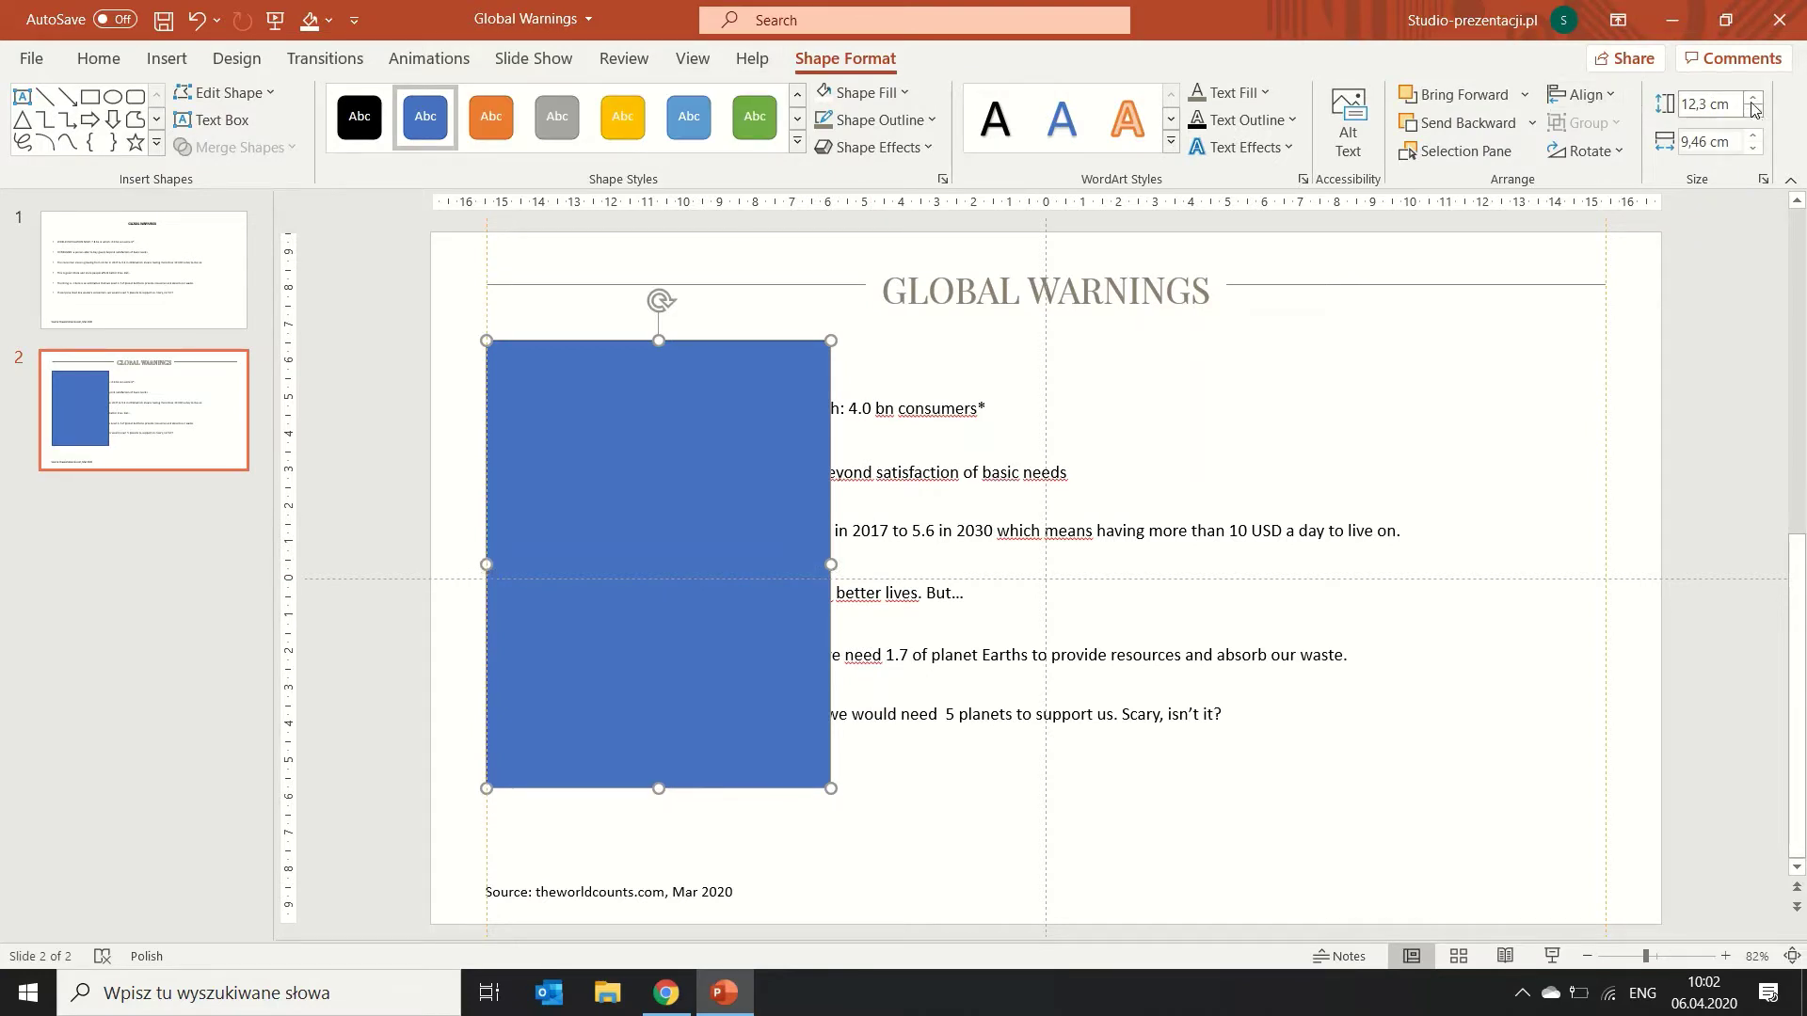
pyautogui.click(1754, 136)
pyautogui.click(1754, 135)
pyautogui.click(1754, 147)
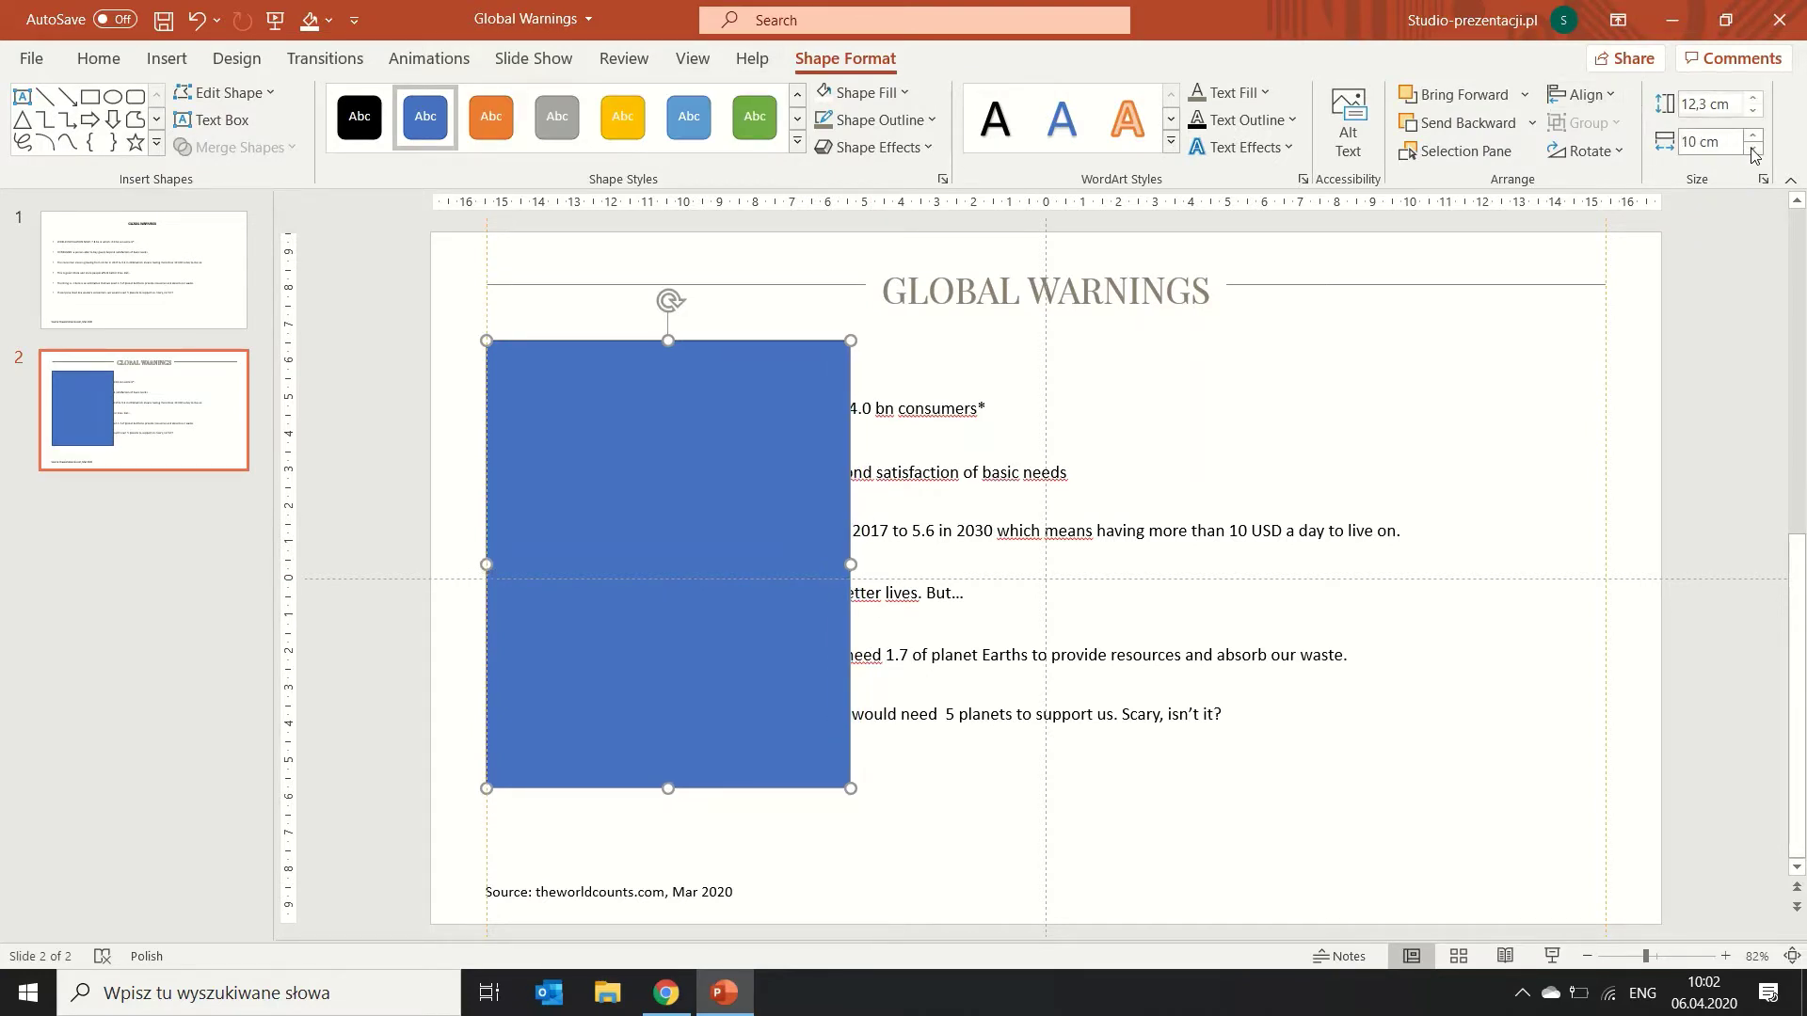
pyautogui.click(1754, 147)
pyautogui.click(1755, 135)
pyautogui.click(1753, 97)
pyautogui.click(1753, 97)
pyautogui.click(1753, 97)
pyautogui.click(1754, 97)
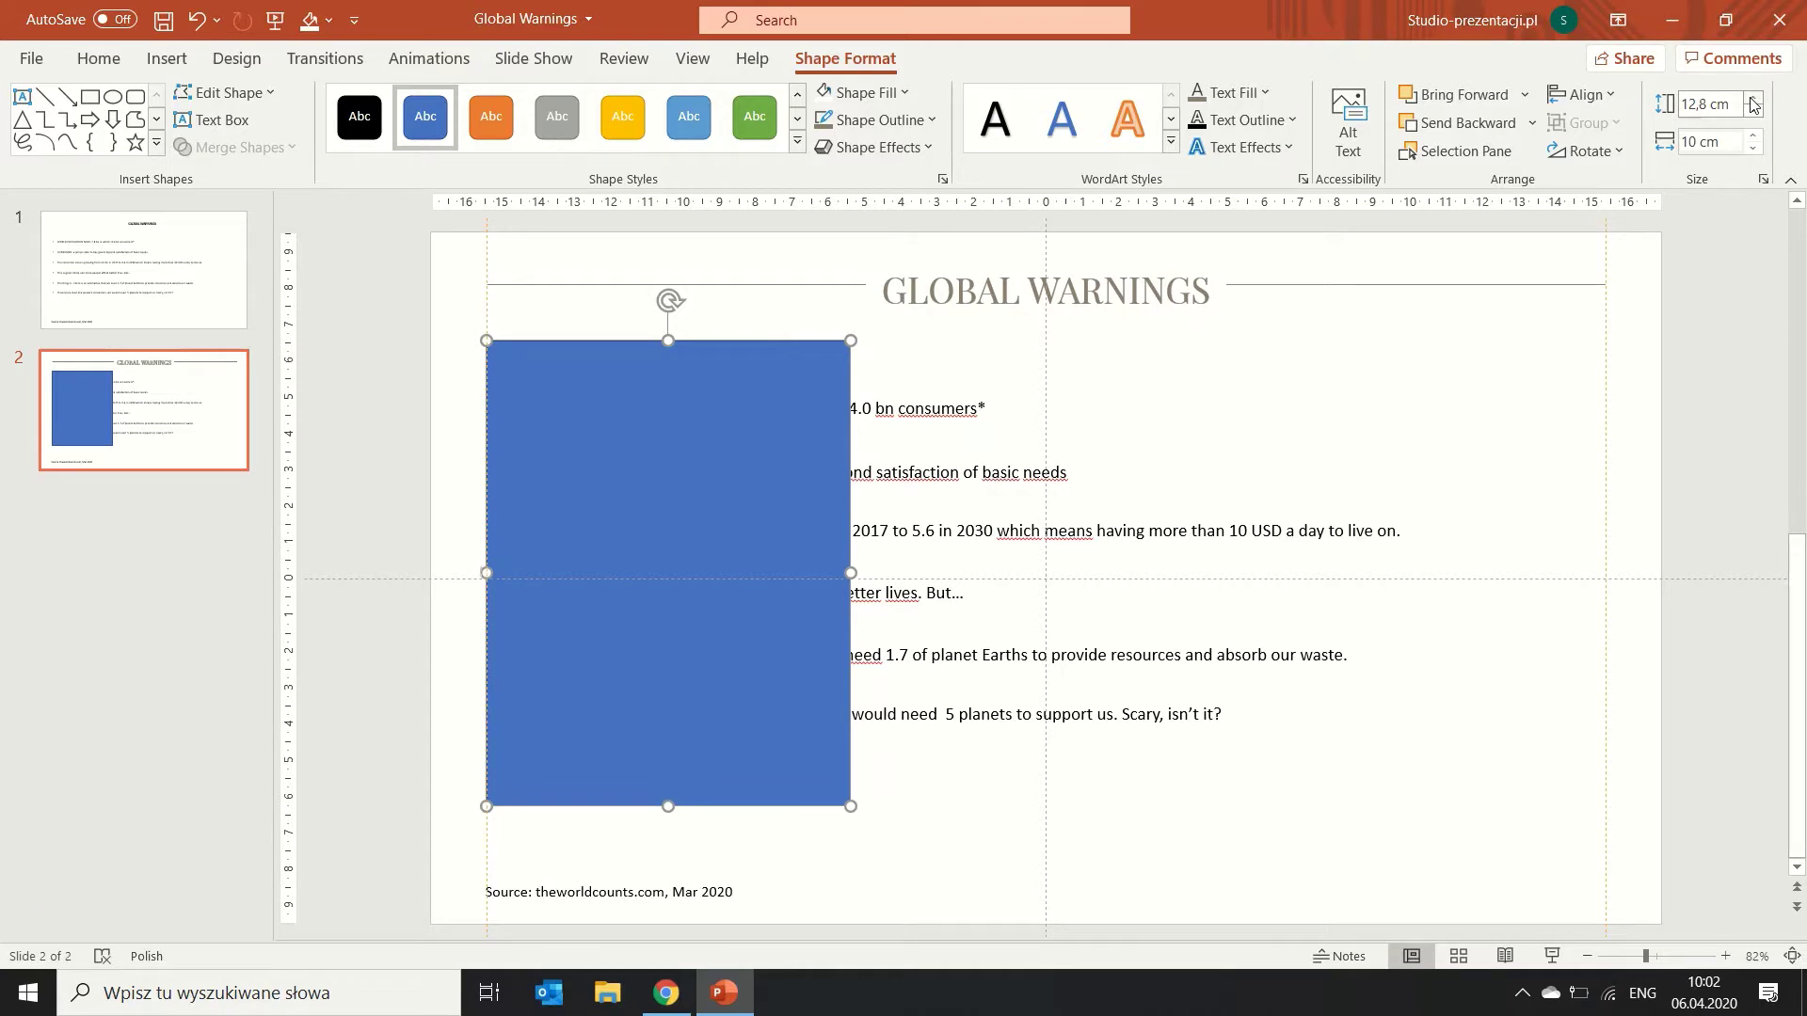
pyautogui.click(1753, 97)
pyautogui.click(1753, 98)
pyautogui.click(1753, 98)
pyautogui.click(1753, 98)
pyautogui.click(1754, 98)
pyautogui.click(1753, 98)
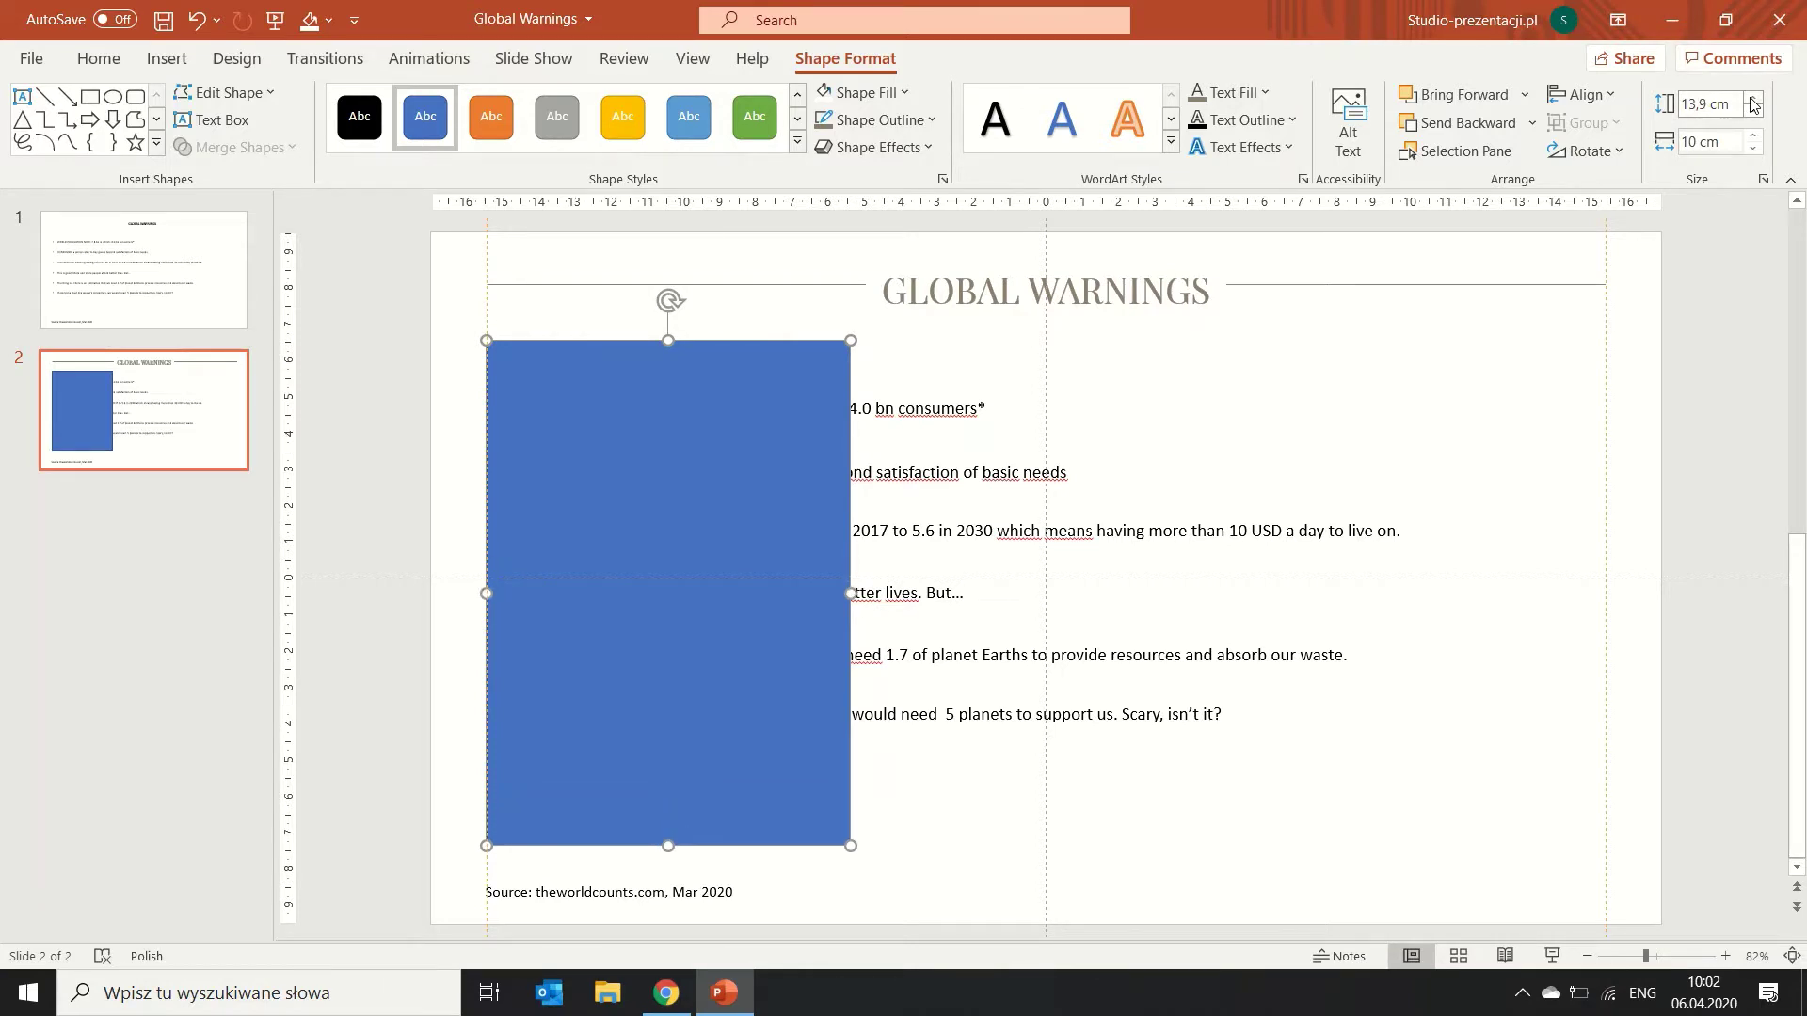
pyautogui.click(1754, 97)
pyautogui.click(1753, 98)
pyautogui.click(1754, 98)
pyautogui.click(1753, 97)
pyautogui.click(1754, 98)
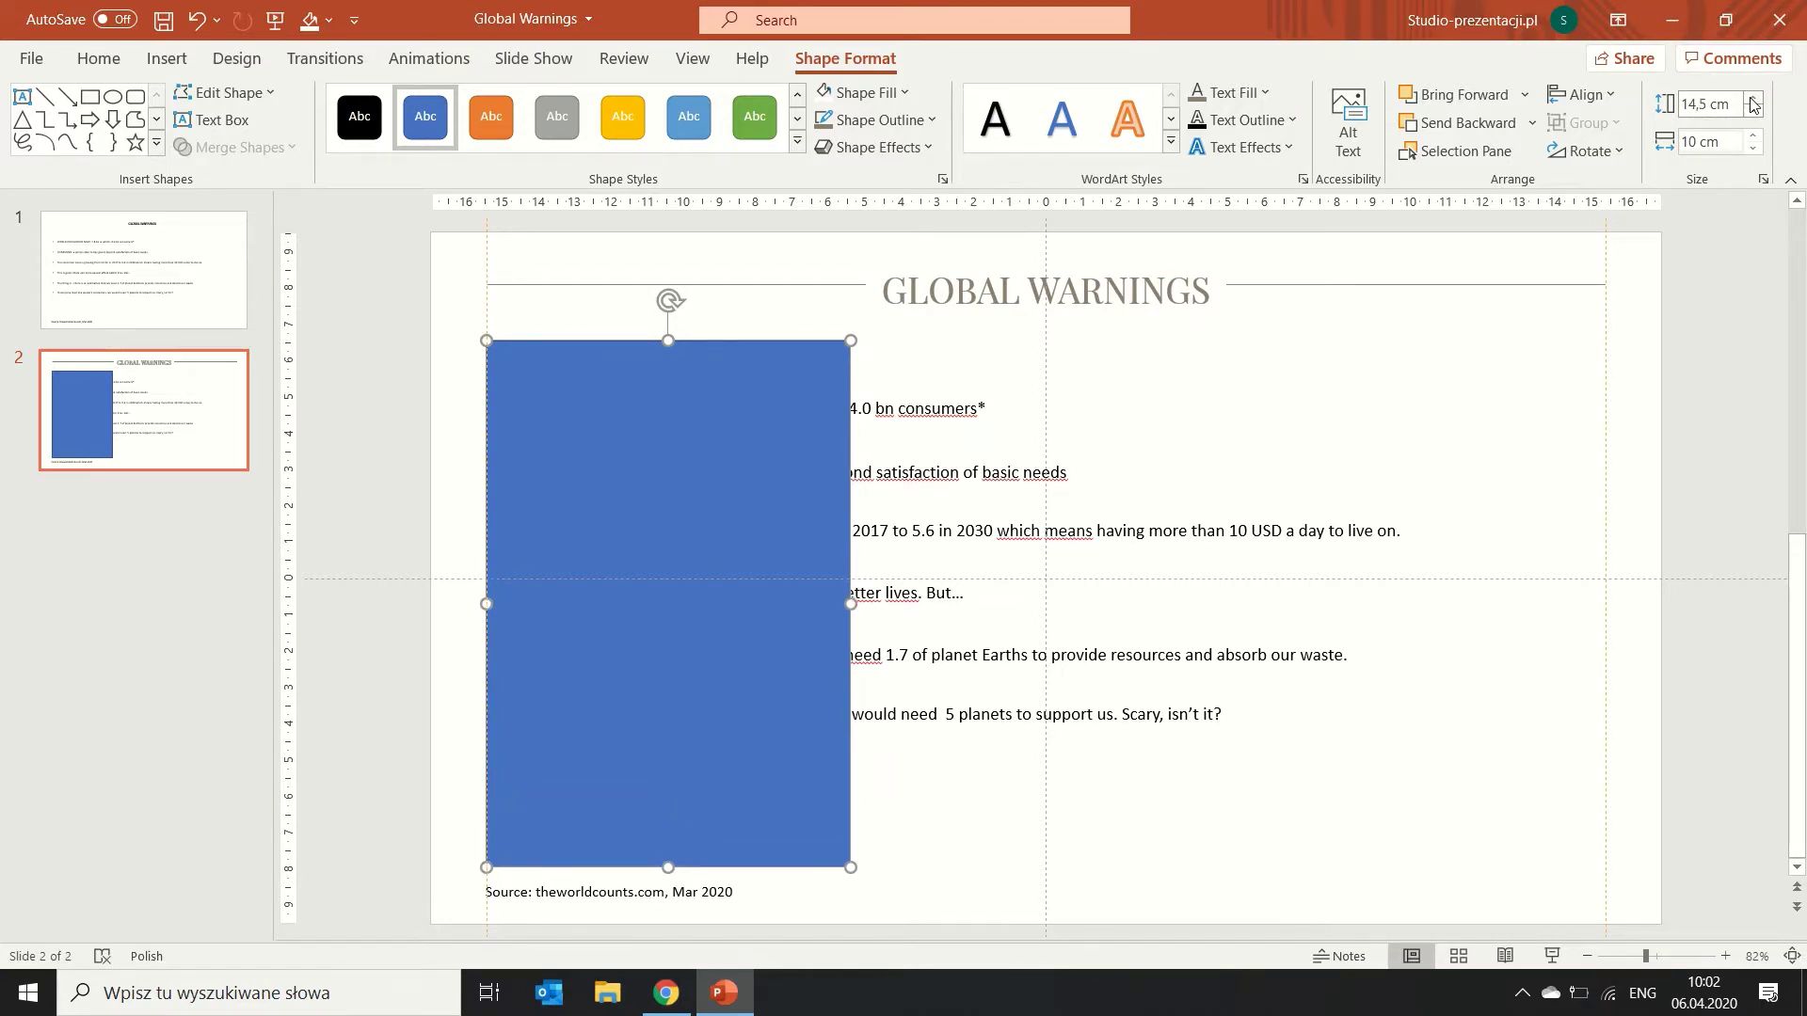
pyautogui.click(1754, 98)
pyautogui.click(1752, 97)
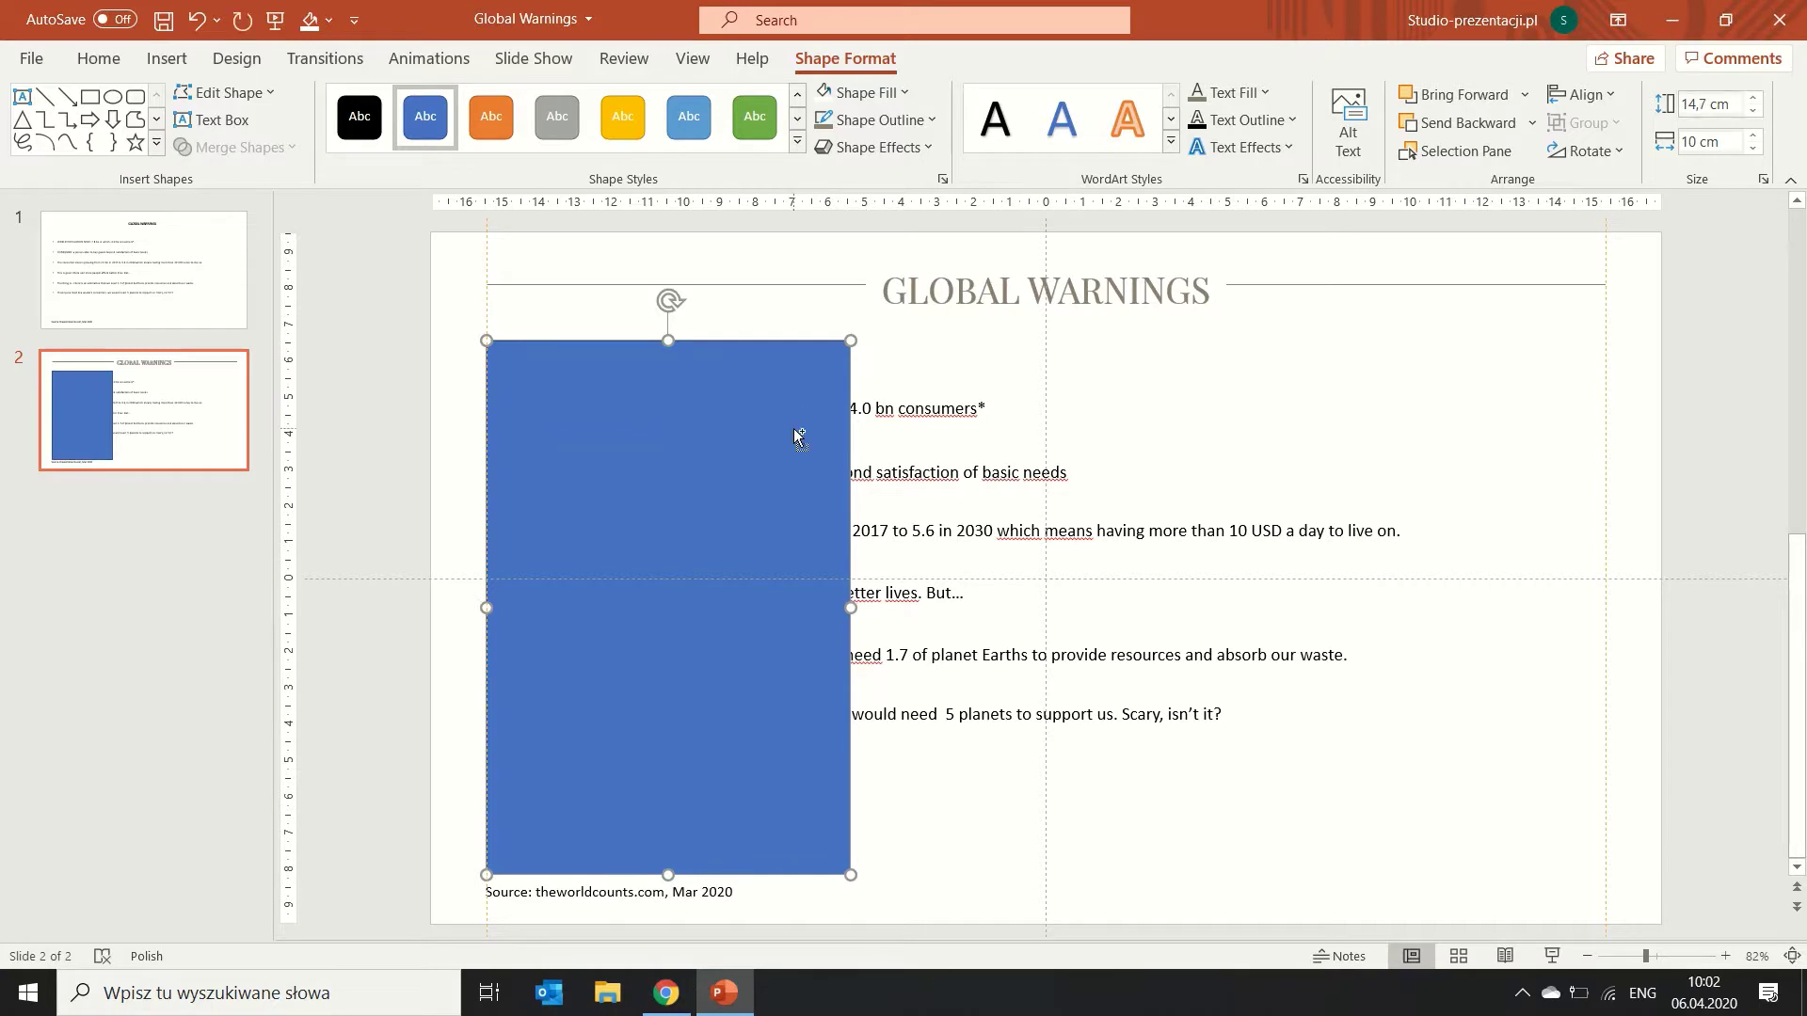
pyautogui.moveTo(795, 436); pyautogui.dragTo(1464, 414)
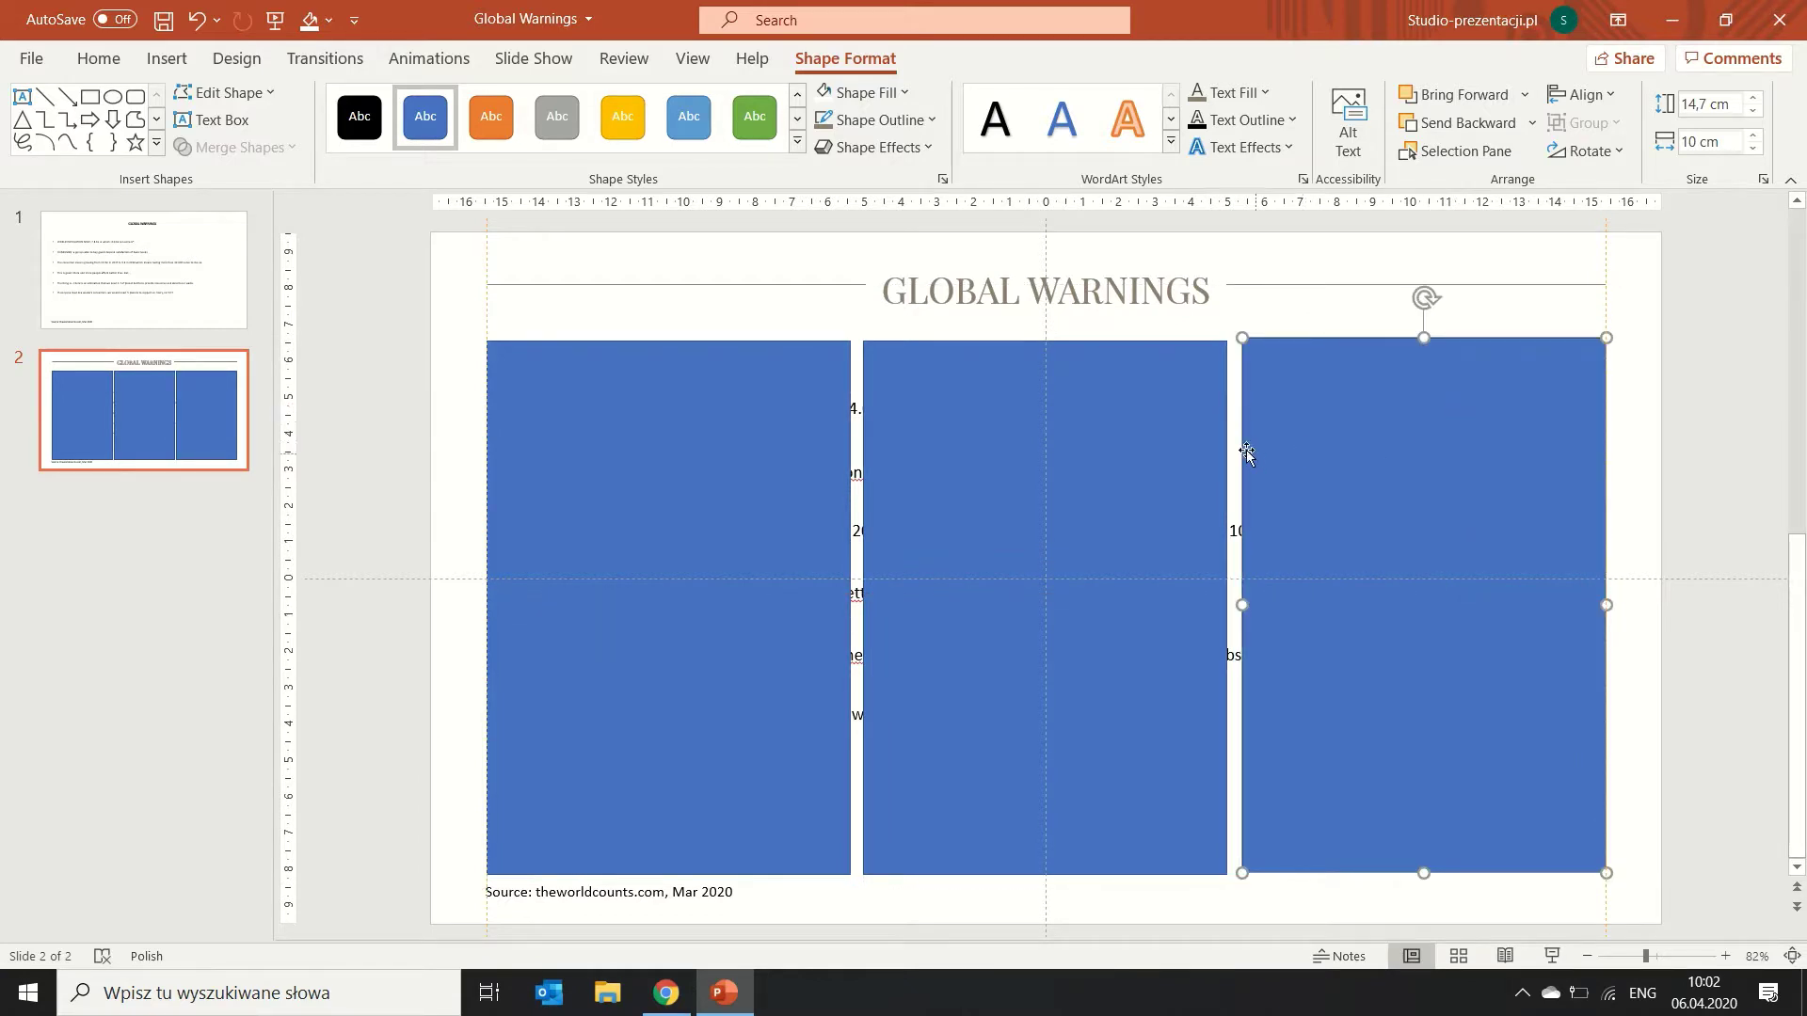
# Fill all three rectangles light grey and remove their outlines.
pyautogui.keyDown('shift'); pyautogui.click(1144, 442); pyautogui.keyUp('shift')
pyautogui.keyDown('shift'); pyautogui.click(758, 455); pyautogui.keyUp('shift')
pyautogui.click(98, 58)
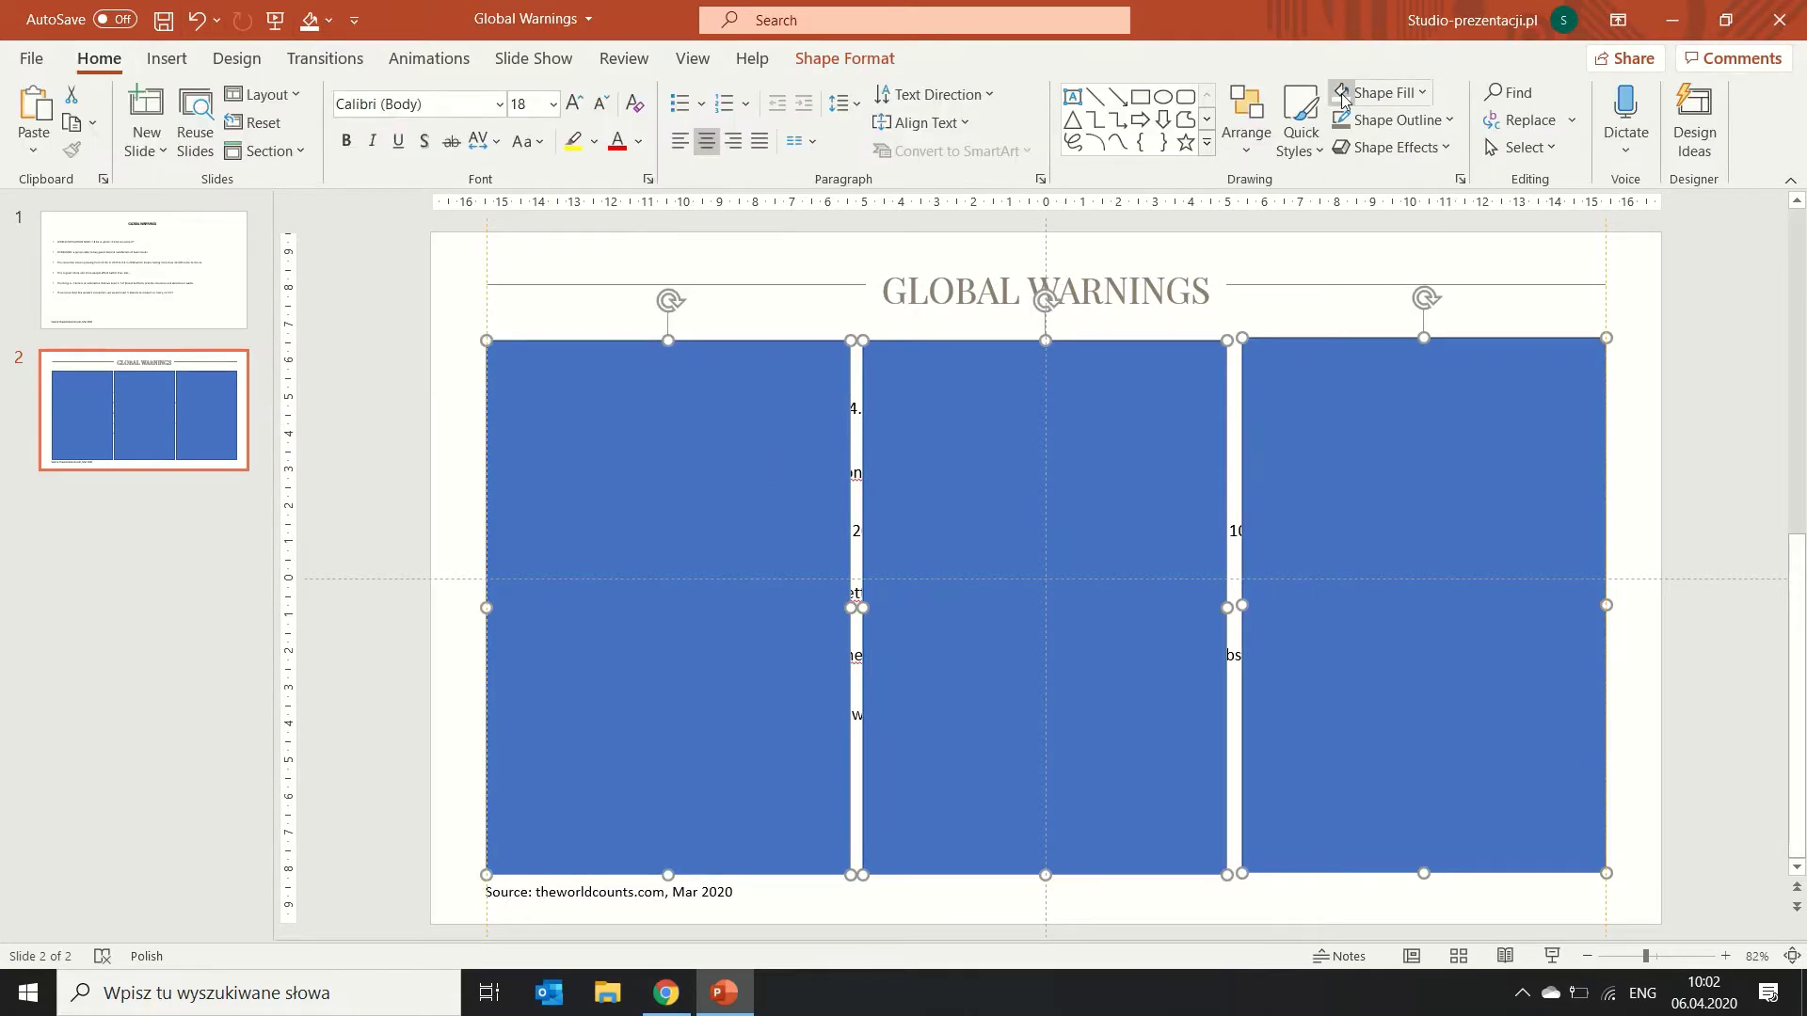
pyautogui.click(1344, 94)
pyautogui.click(1345, 171)
pyautogui.click(1395, 120)
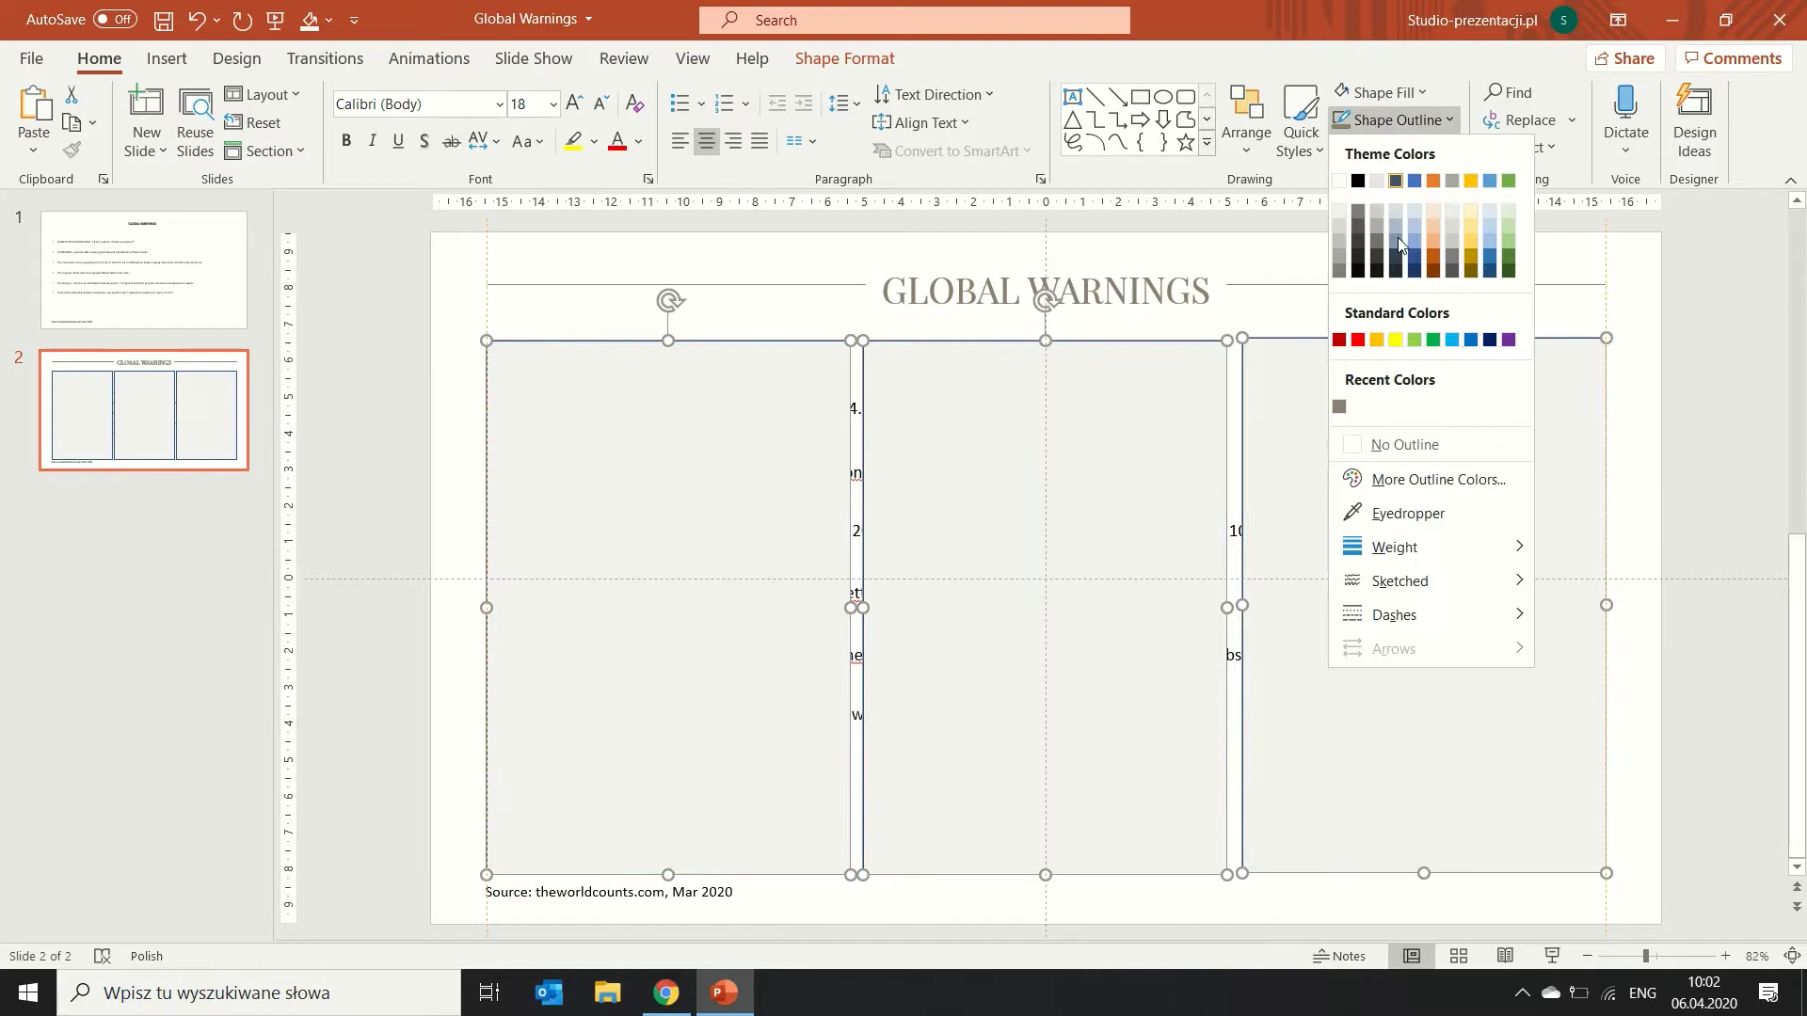
pyautogui.click(1410, 444)
# Align the three panels' tops and distribute them evenly horizontally.
pyautogui.click(885, 59)
pyautogui.click(1584, 94)
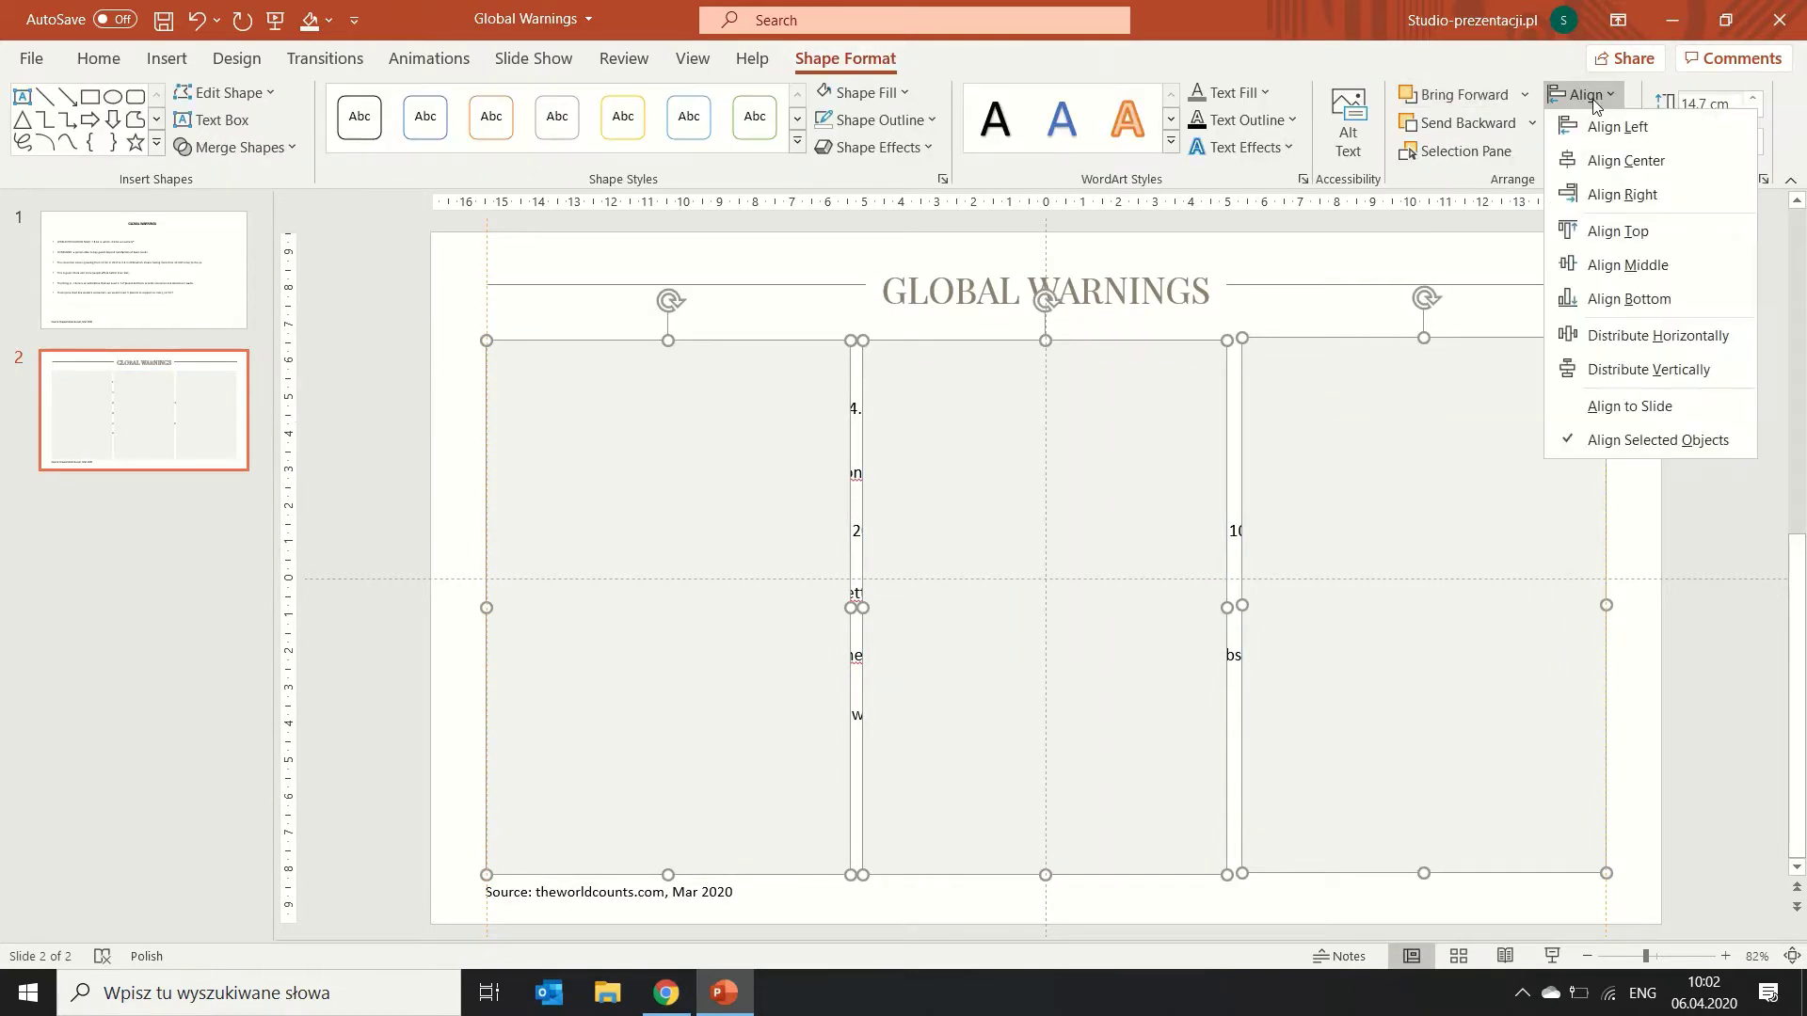
pyautogui.click(1633, 234)
pyautogui.click(1584, 95)
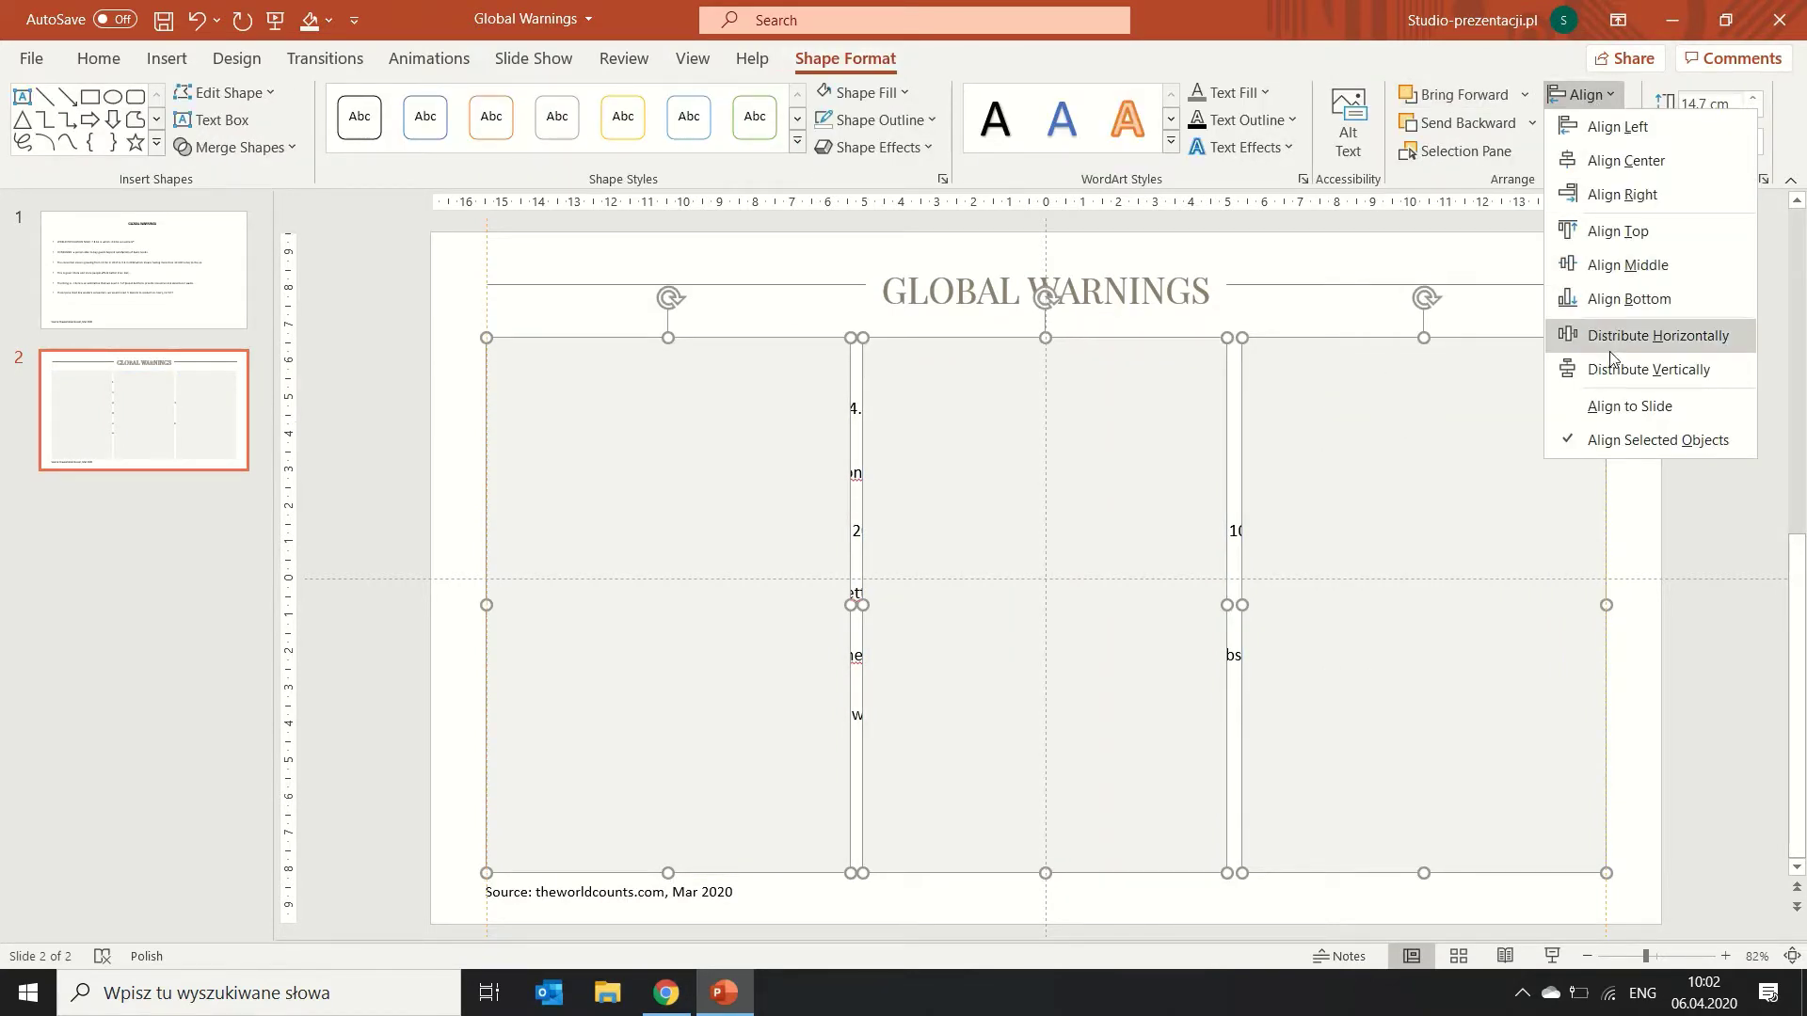
pyautogui.click(1685, 336)
pyautogui.click(1646, 432)
# Paste the three panels onto the Slide Master layout and set them 49% transparent.
pyautogui.click(1194, 462)
pyautogui.keyDown('shift'); pyautogui.click(799, 476); pyautogui.keyUp('shift')
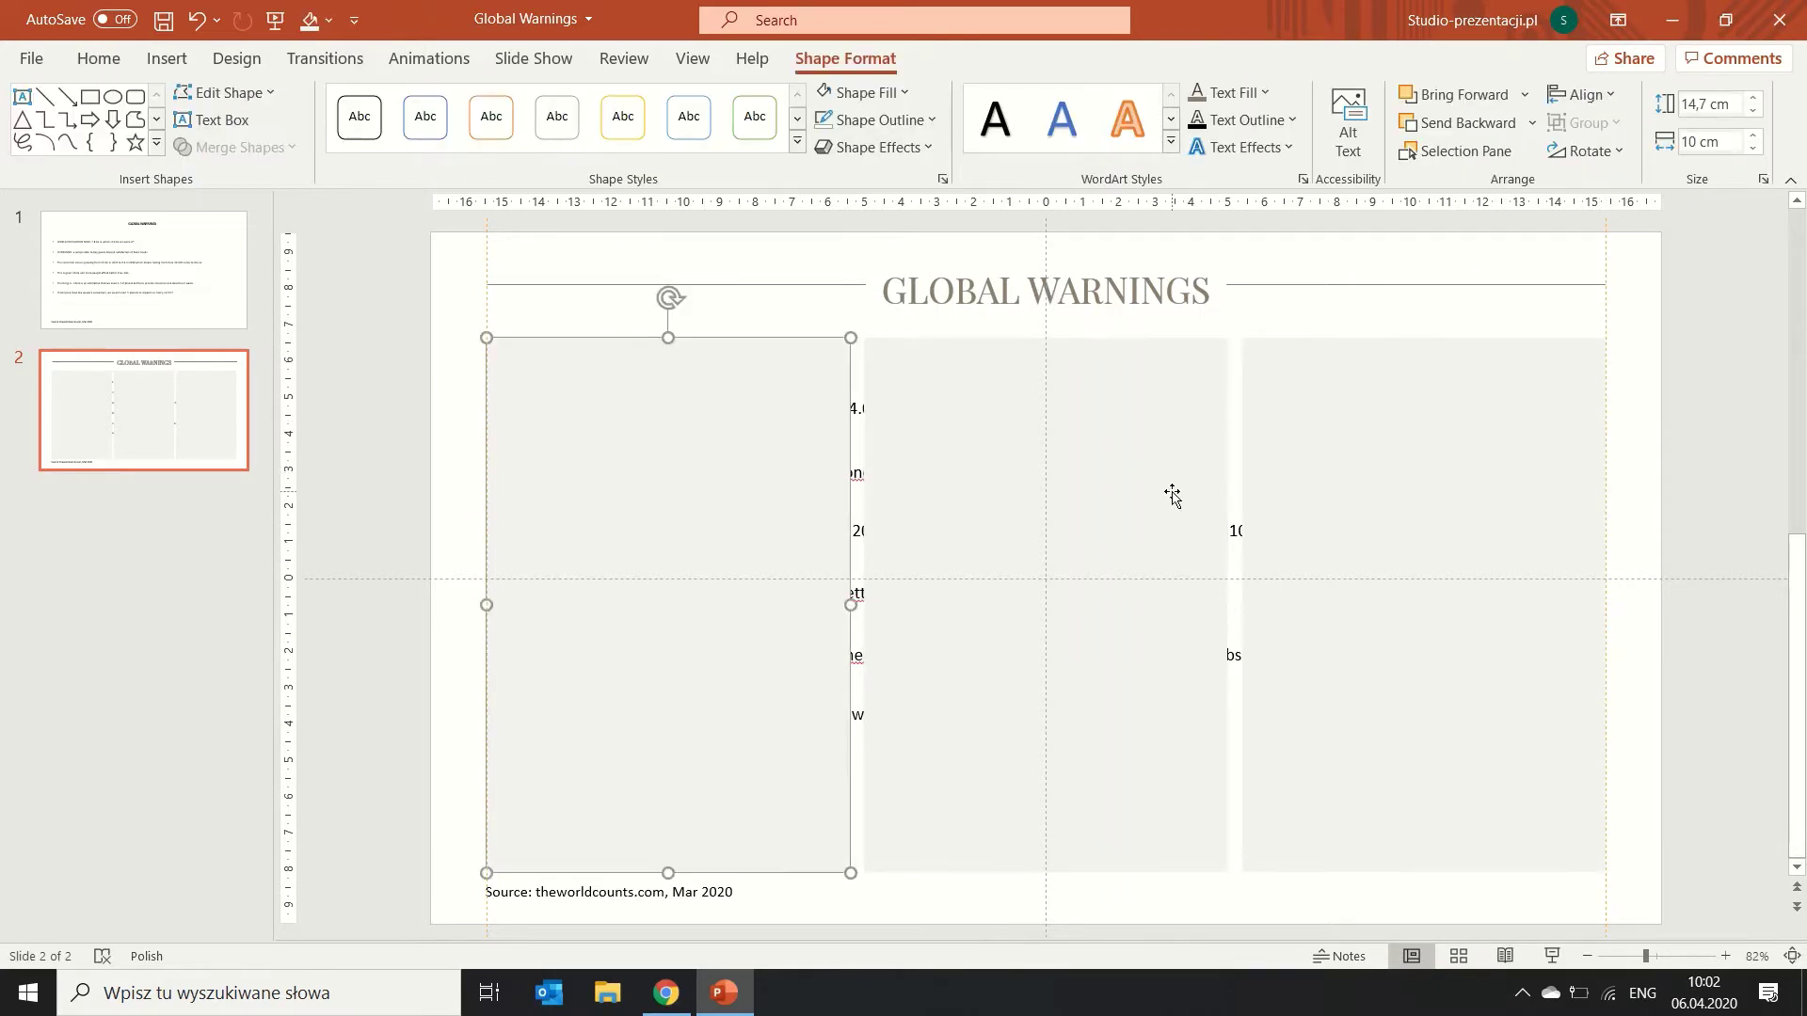
pyautogui.keyDown('shift'); pyautogui.click(1350, 475); pyautogui.keyUp('shift')
pyautogui.click(693, 59)
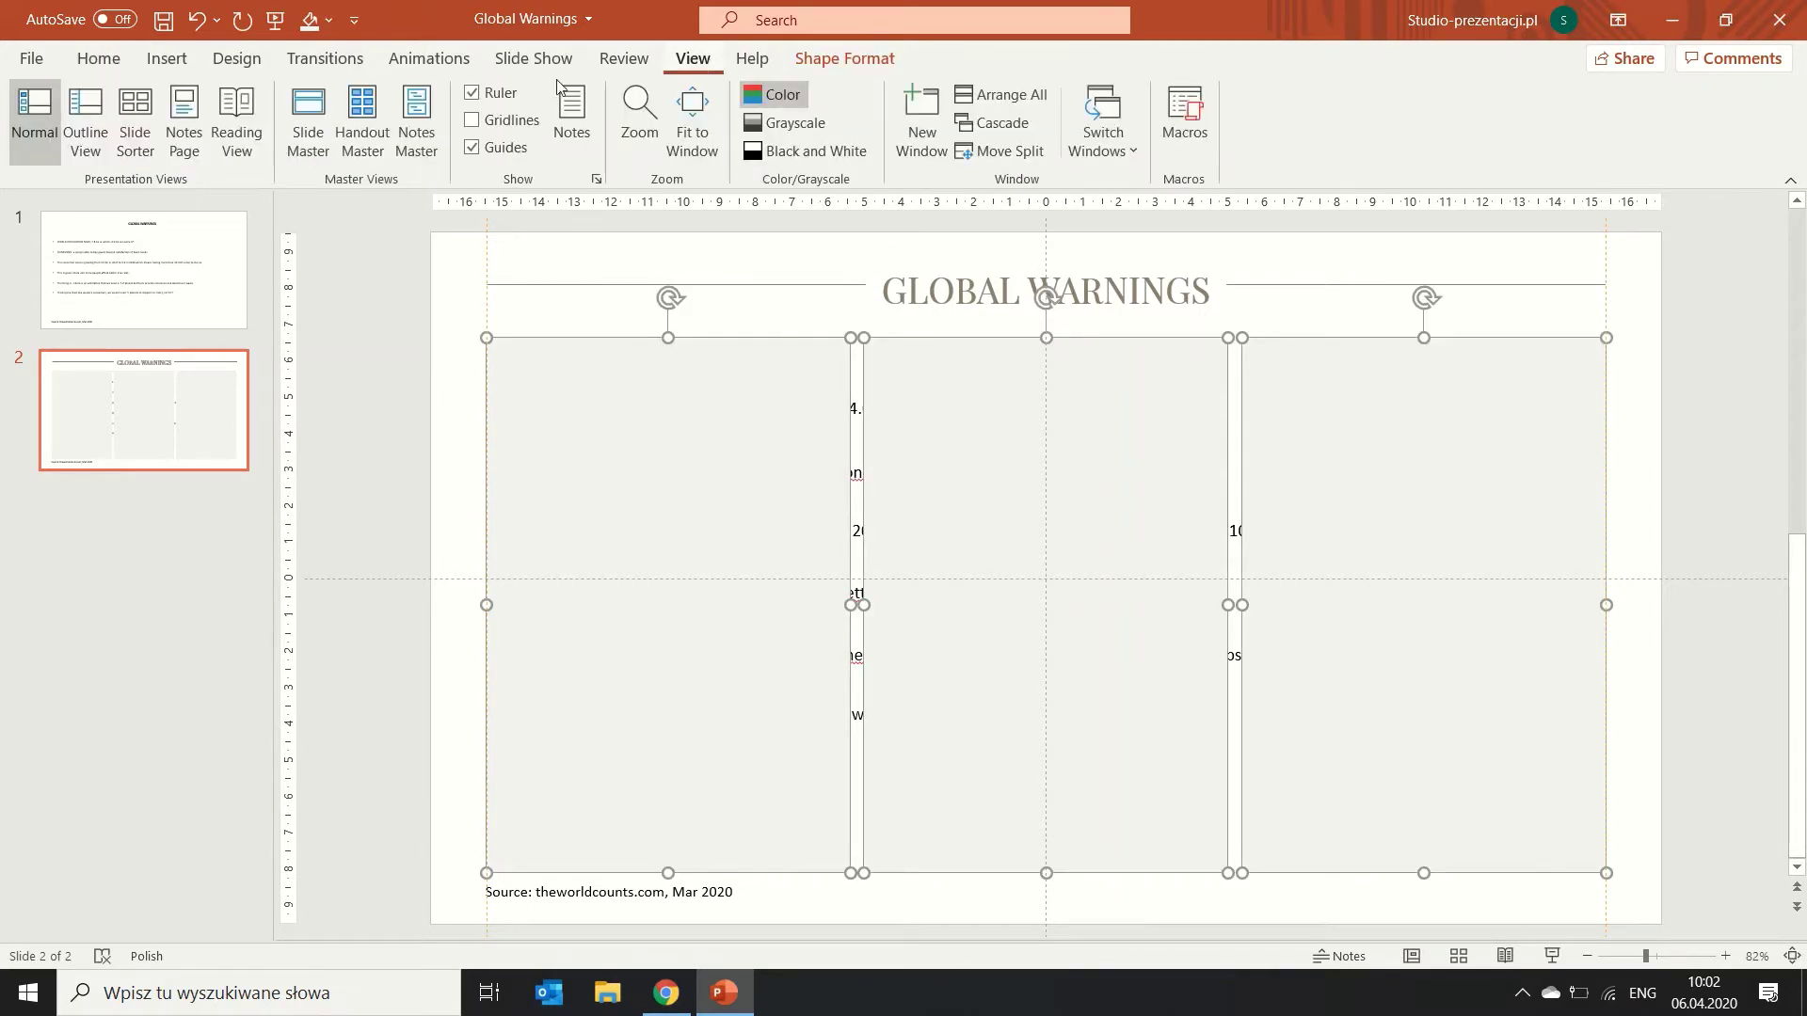
pyautogui.click(308, 117)
pyautogui.hotkey('ctrl', 'v')
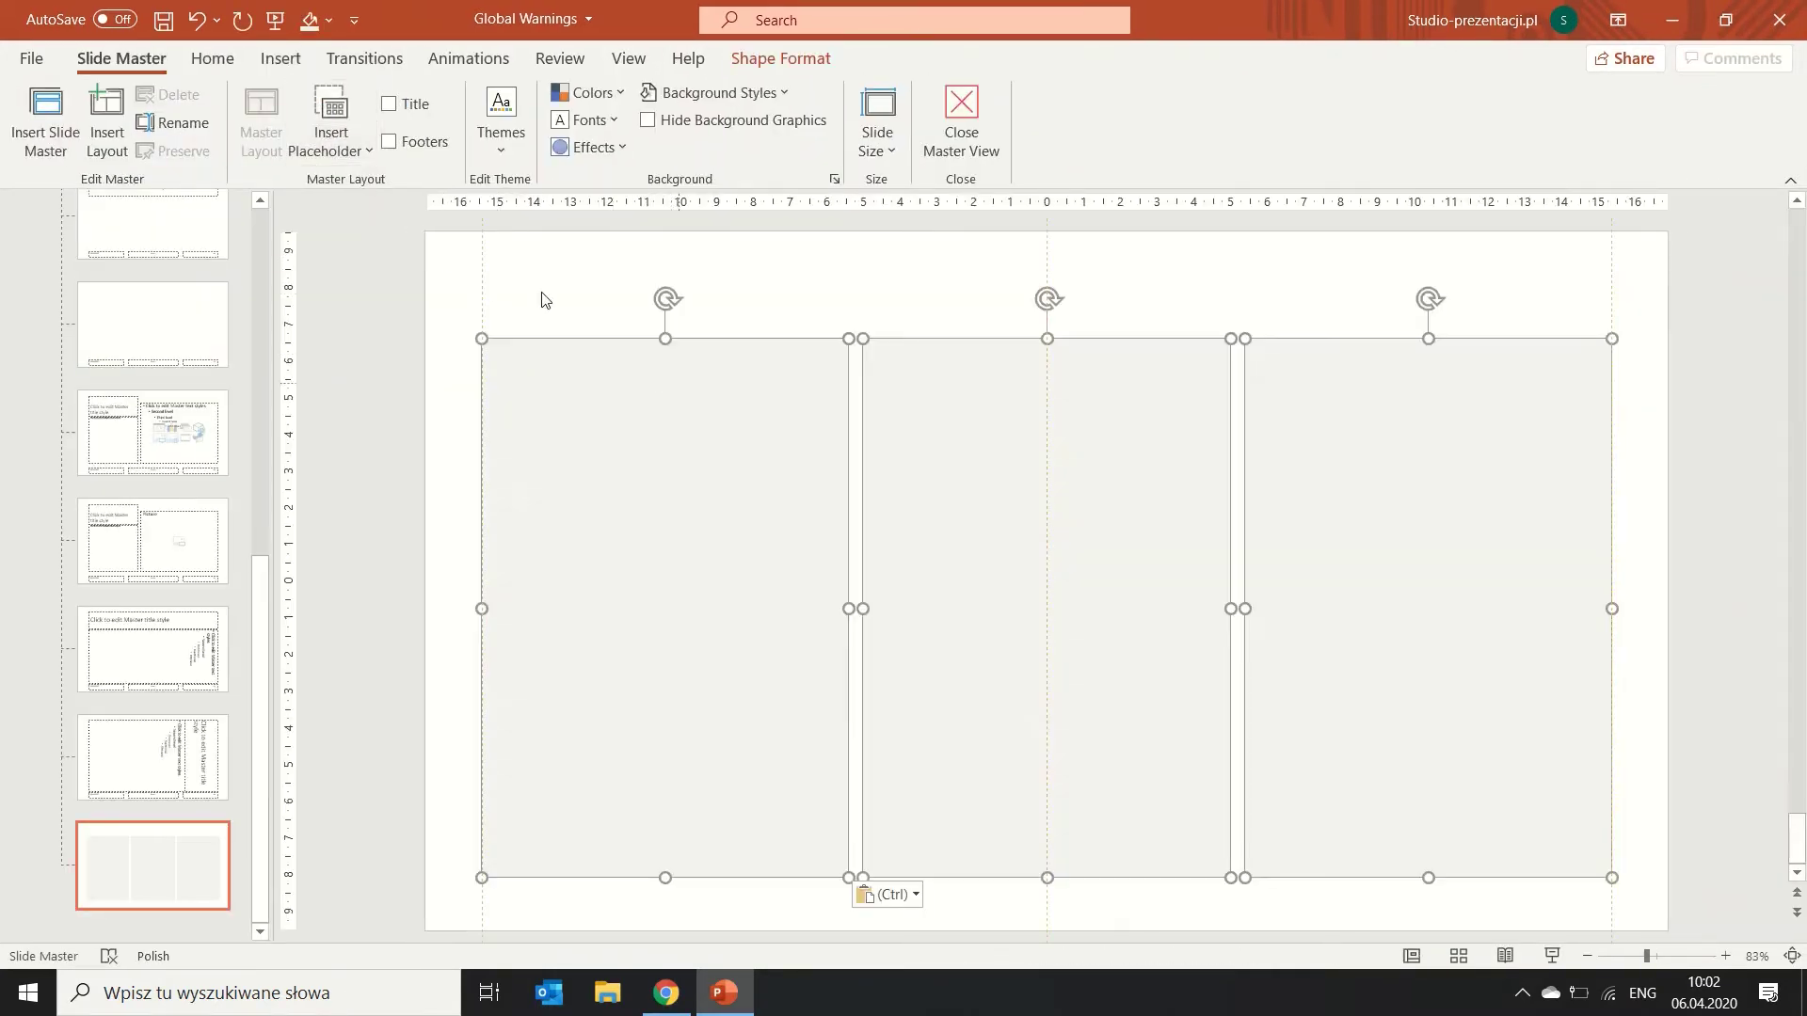
pyautogui.rightClick(602, 381)
pyautogui.click(738, 787)
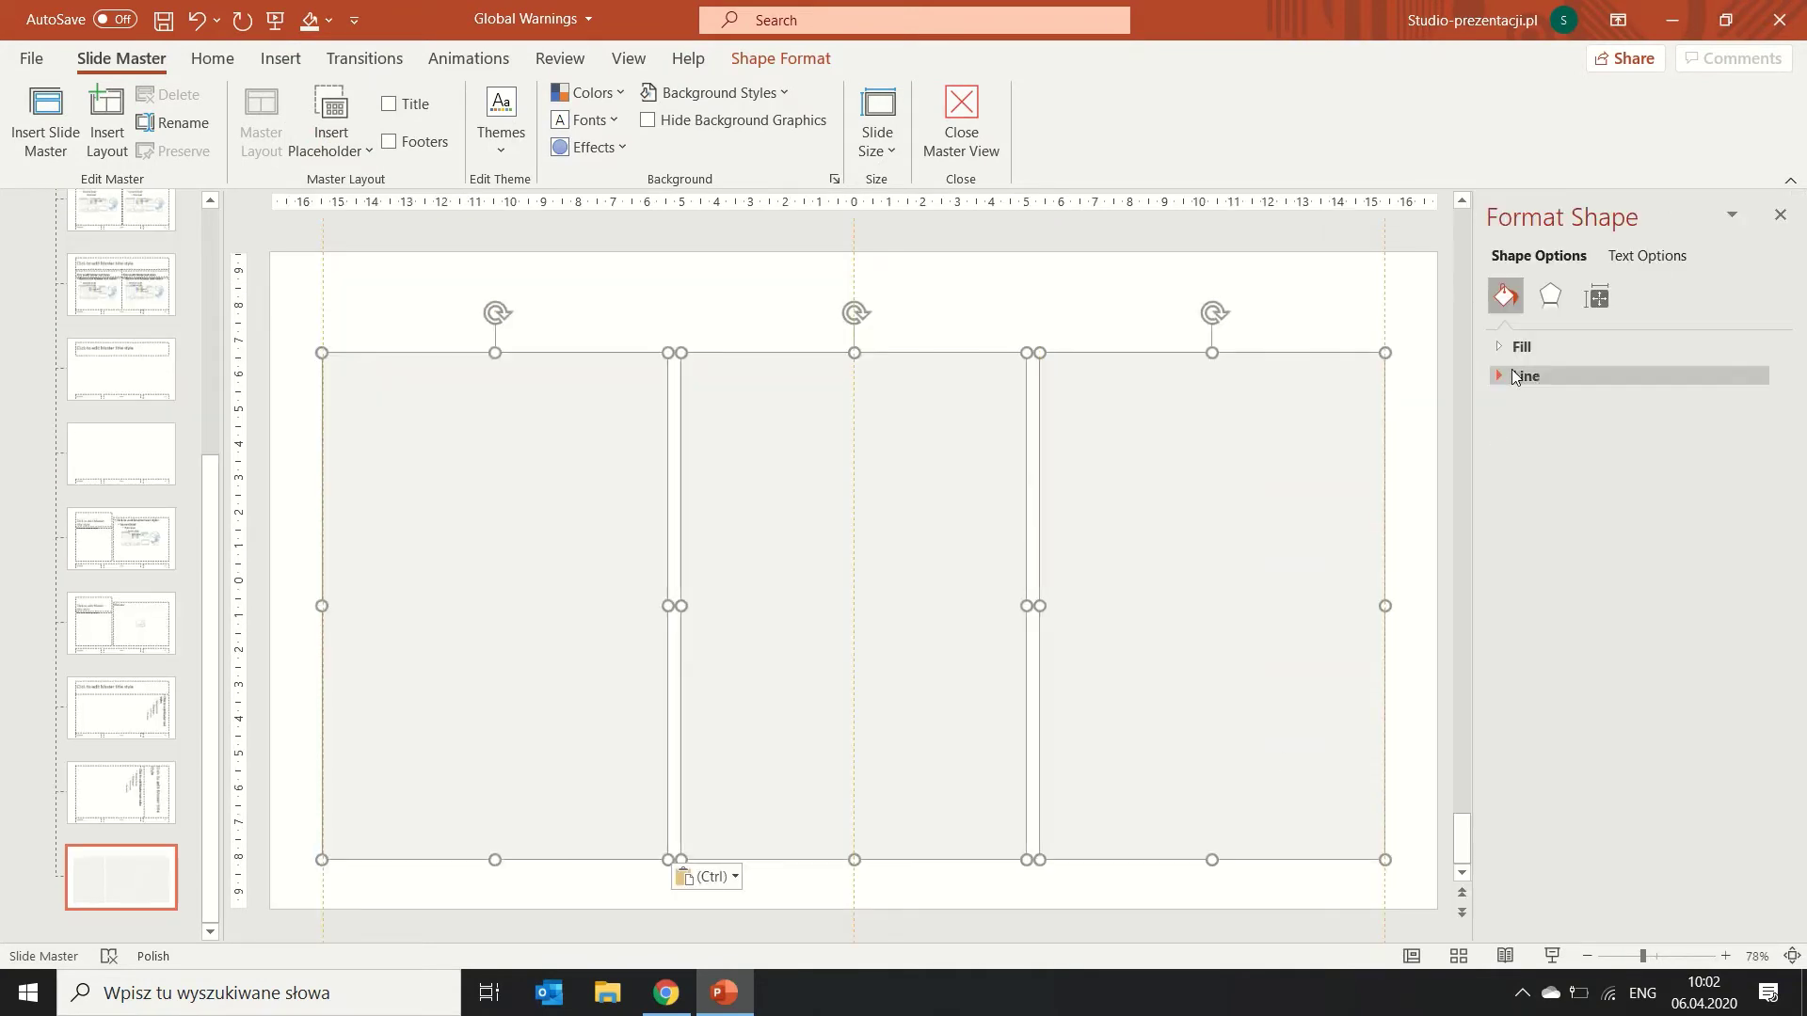
pyautogui.moveTo(1617, 596); pyautogui.dragTo(1645, 597)
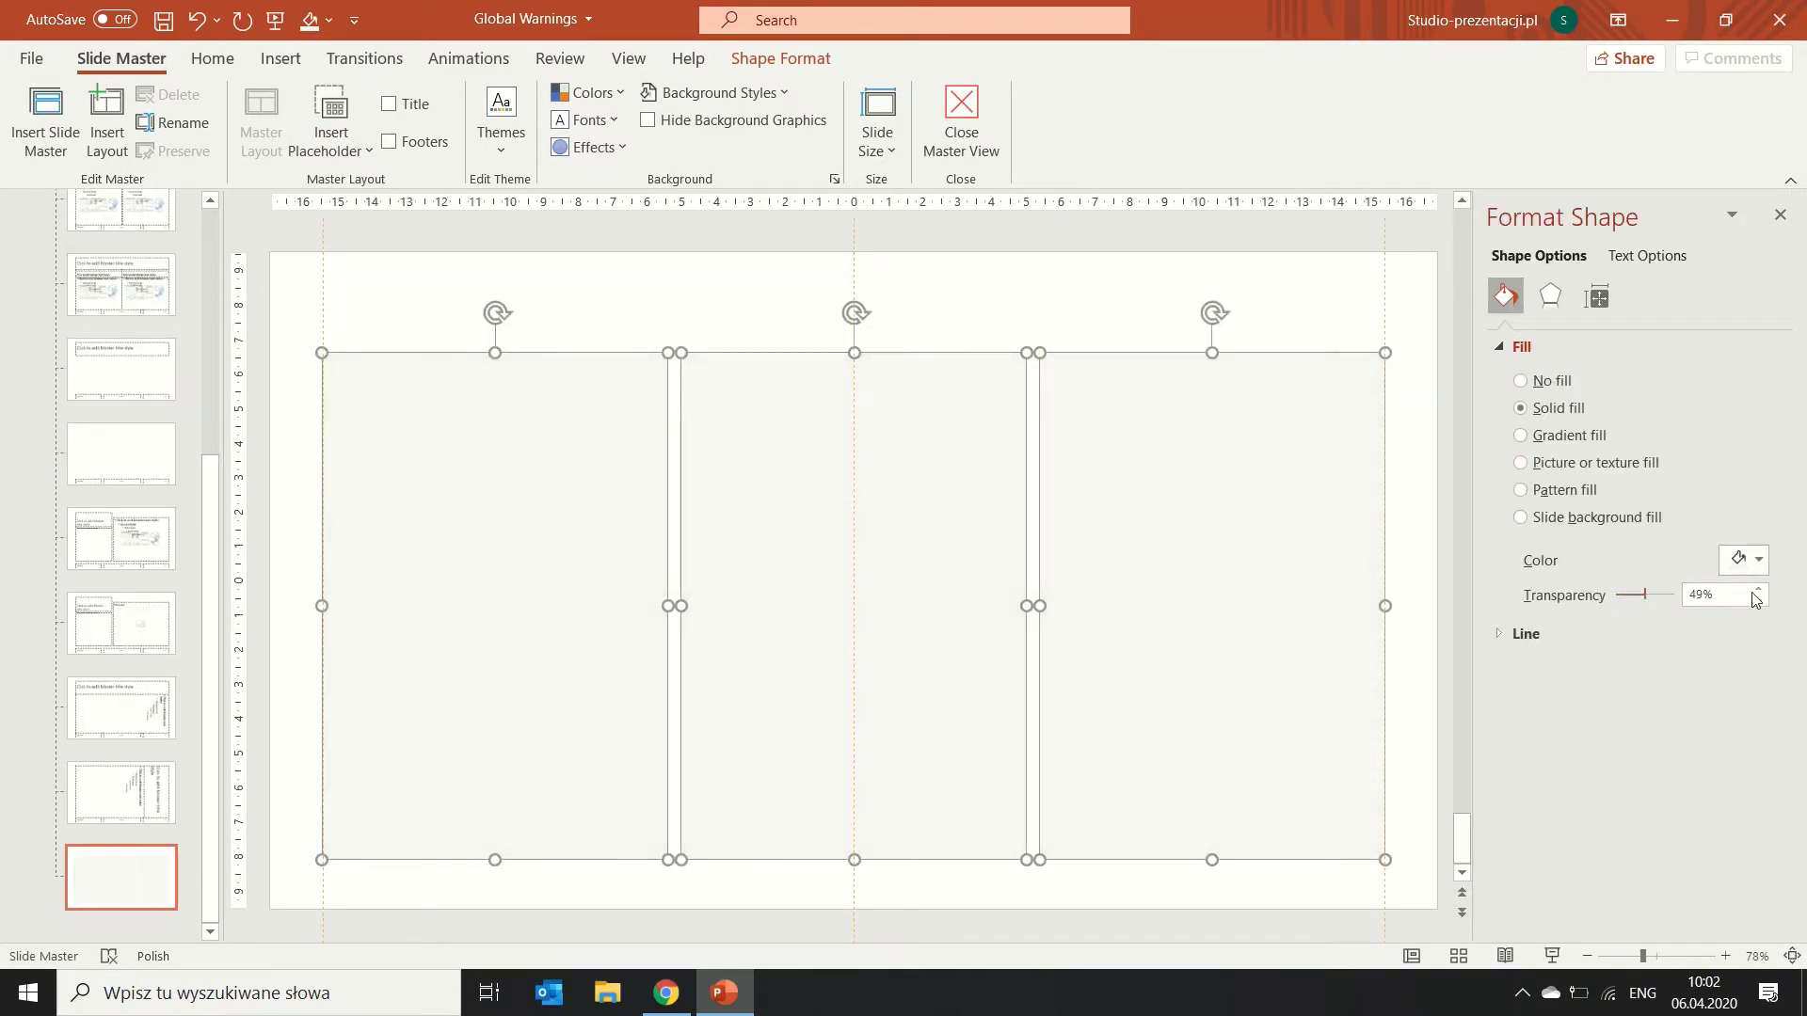
pyautogui.click(1779, 216)
# Back on slide 2, send the three grey panels behind the text.
pyautogui.click(961, 118)
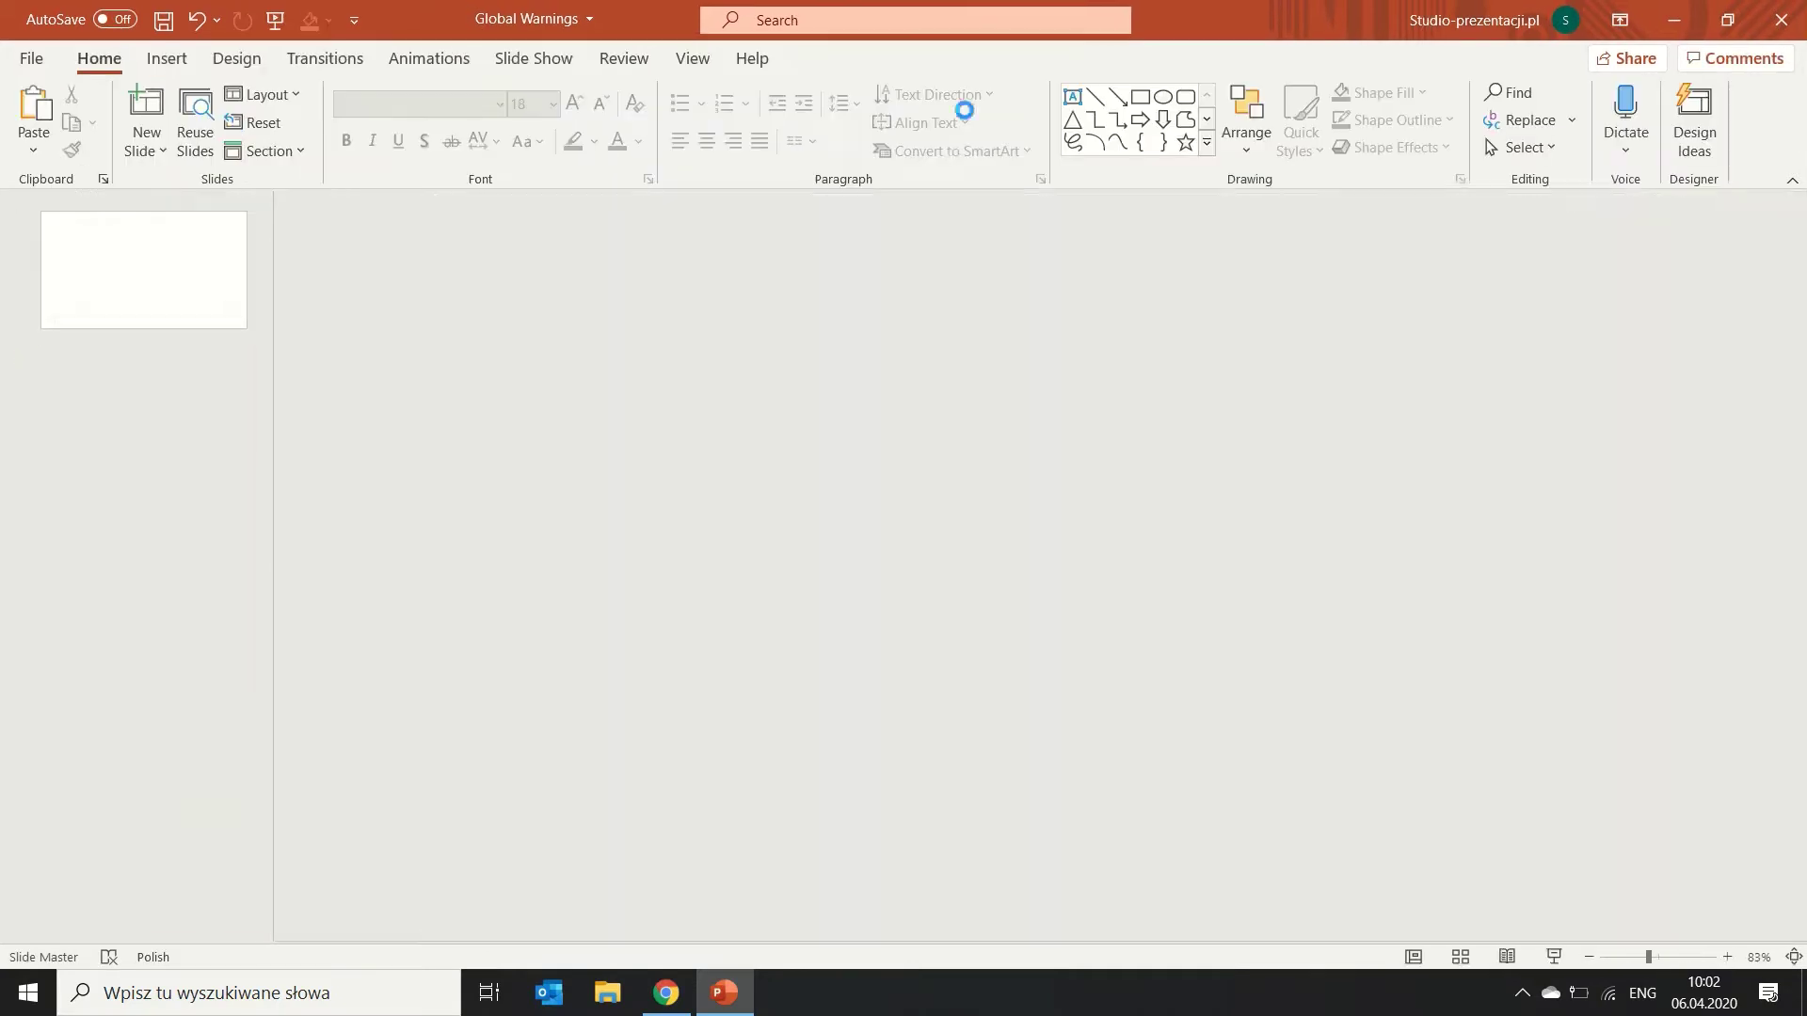
pyautogui.click(837, 388)
pyautogui.keyDown('shift'); pyautogui.click(988, 398); pyautogui.keyUp('shift')
pyautogui.keyDown('shift'); pyautogui.click(1494, 428); pyautogui.keyUp('shift')
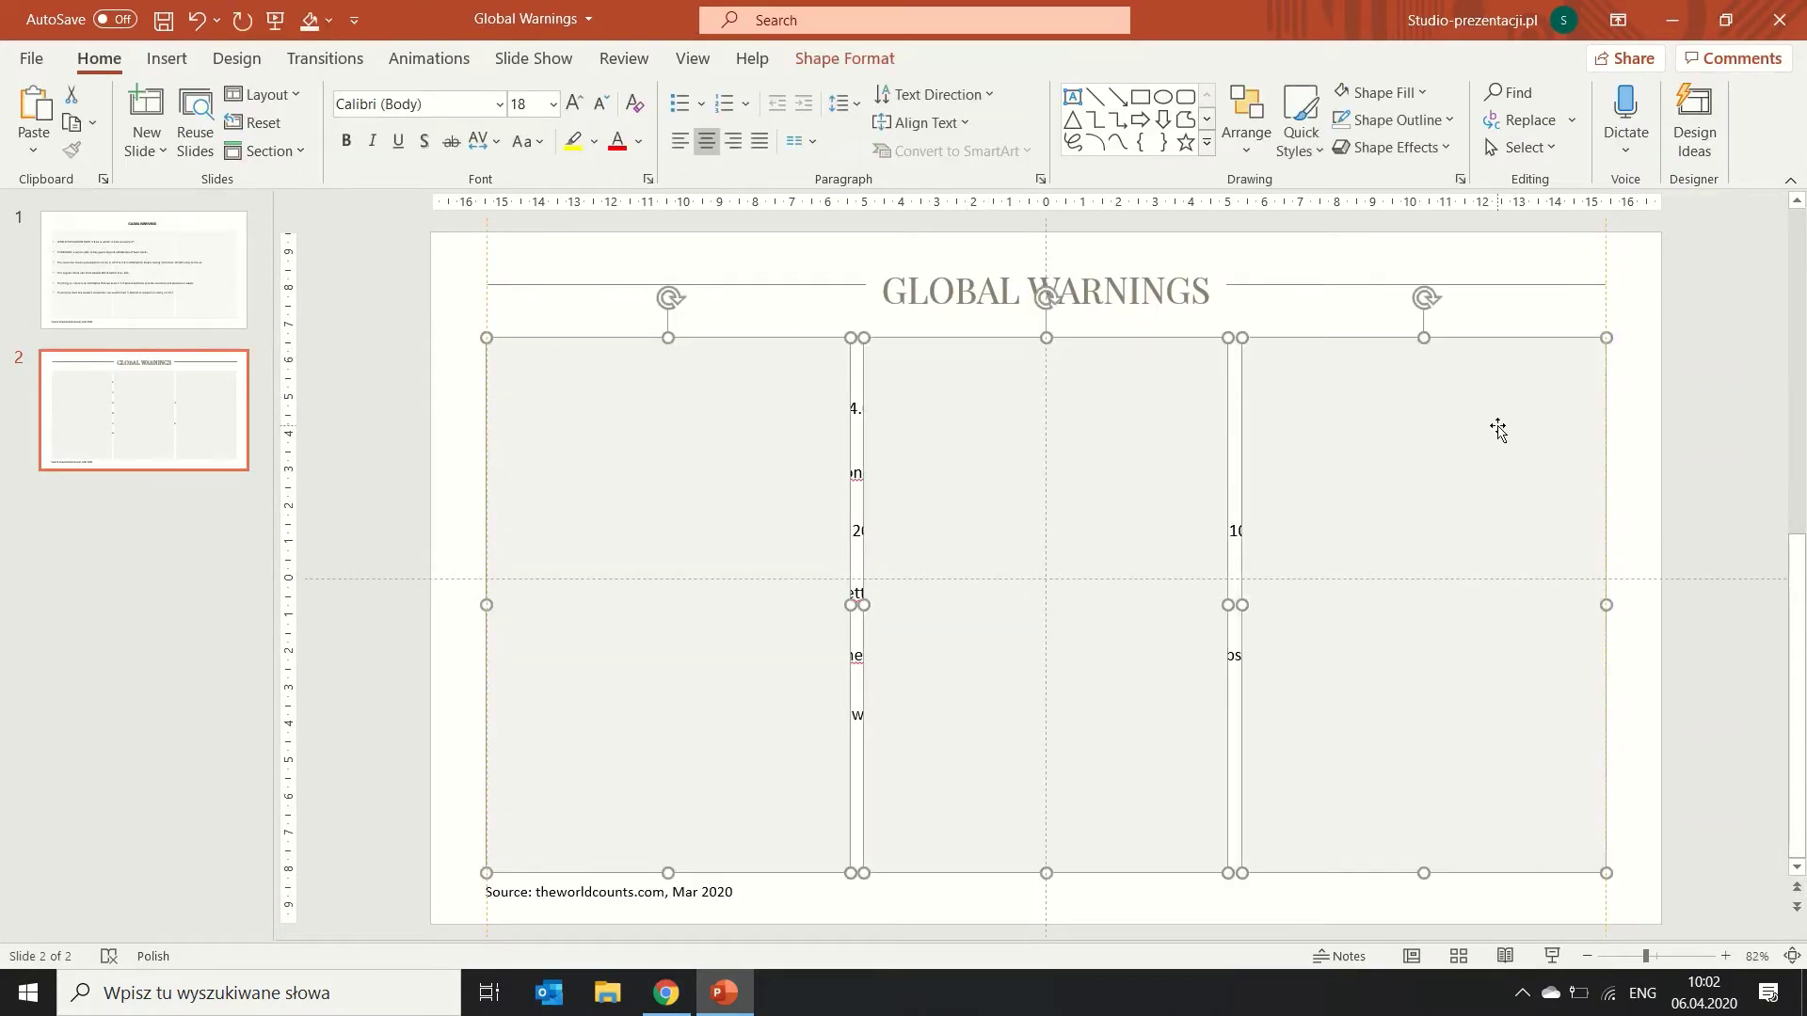
pyautogui.rightClick(1476, 410)
pyautogui.click(1581, 659)
pyautogui.click(1708, 533)
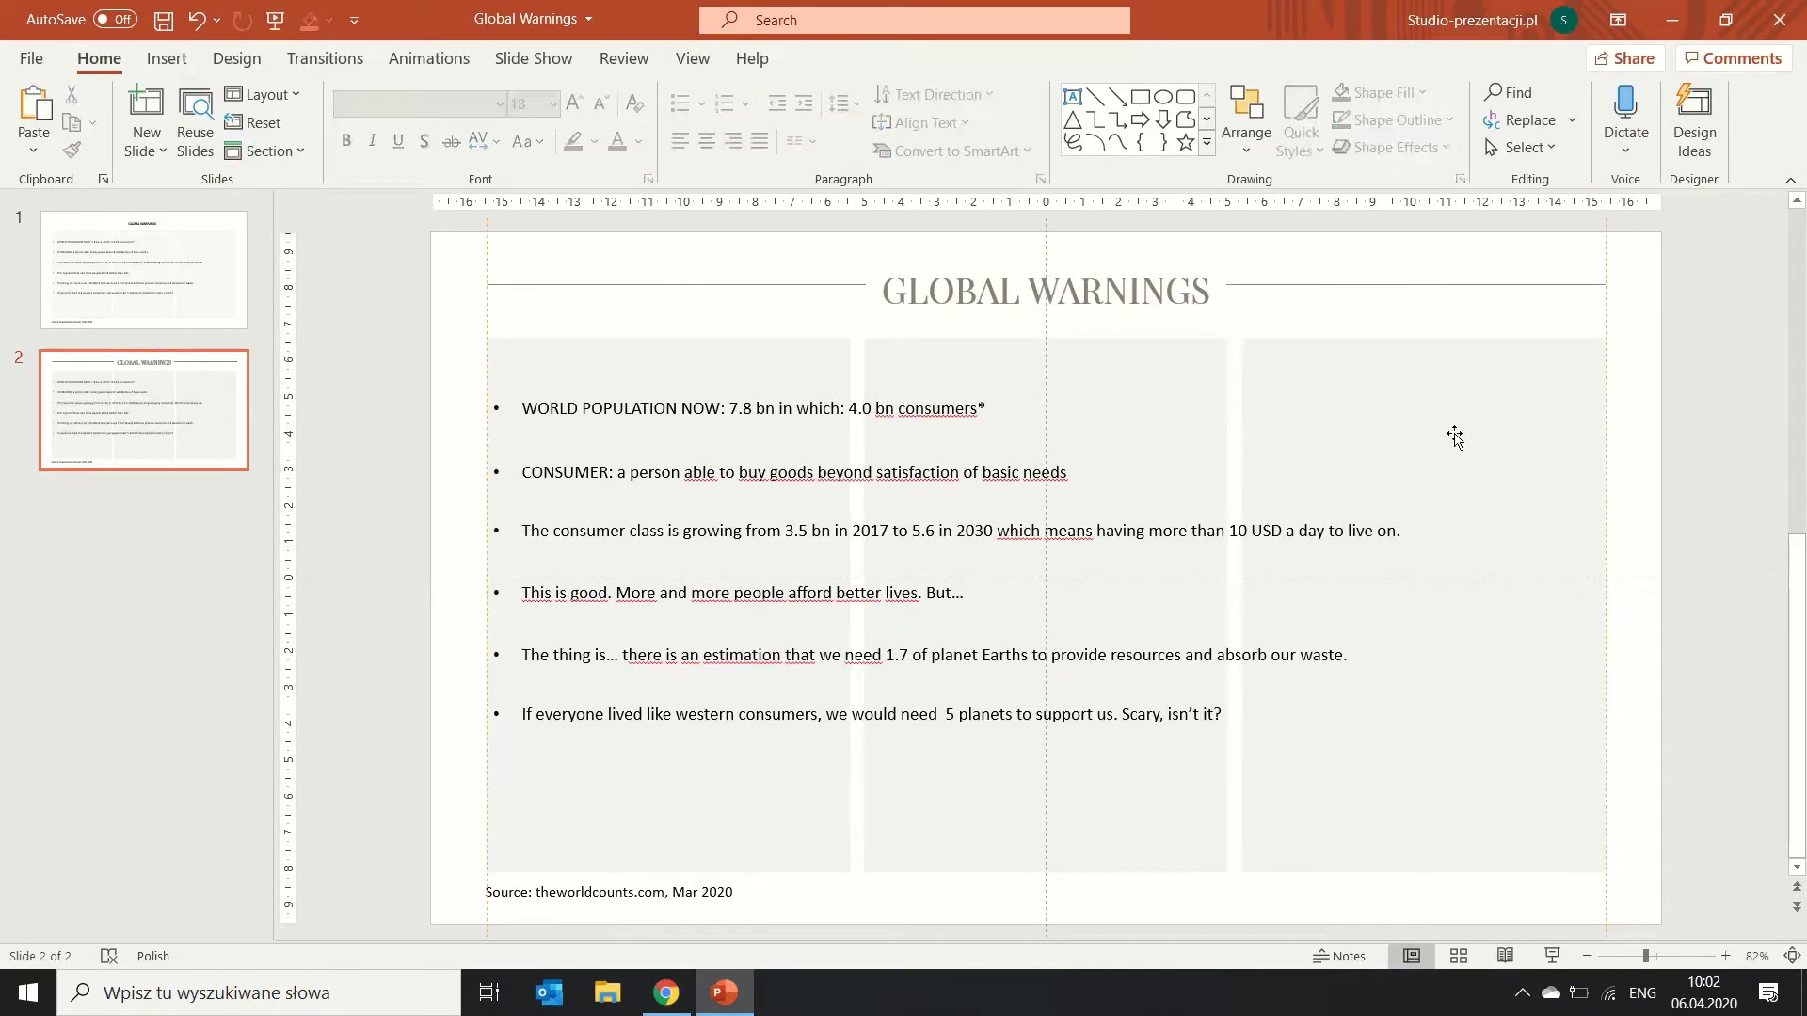
pyautogui.click(1454, 436)
pyautogui.keyDown('shift'); pyautogui.click(1143, 385); pyautogui.keyUp('shift')
pyautogui.keyDown('shift'); pyautogui.click(769, 341); pyautogui.keyUp('shift')
pyautogui.click(789, 382)
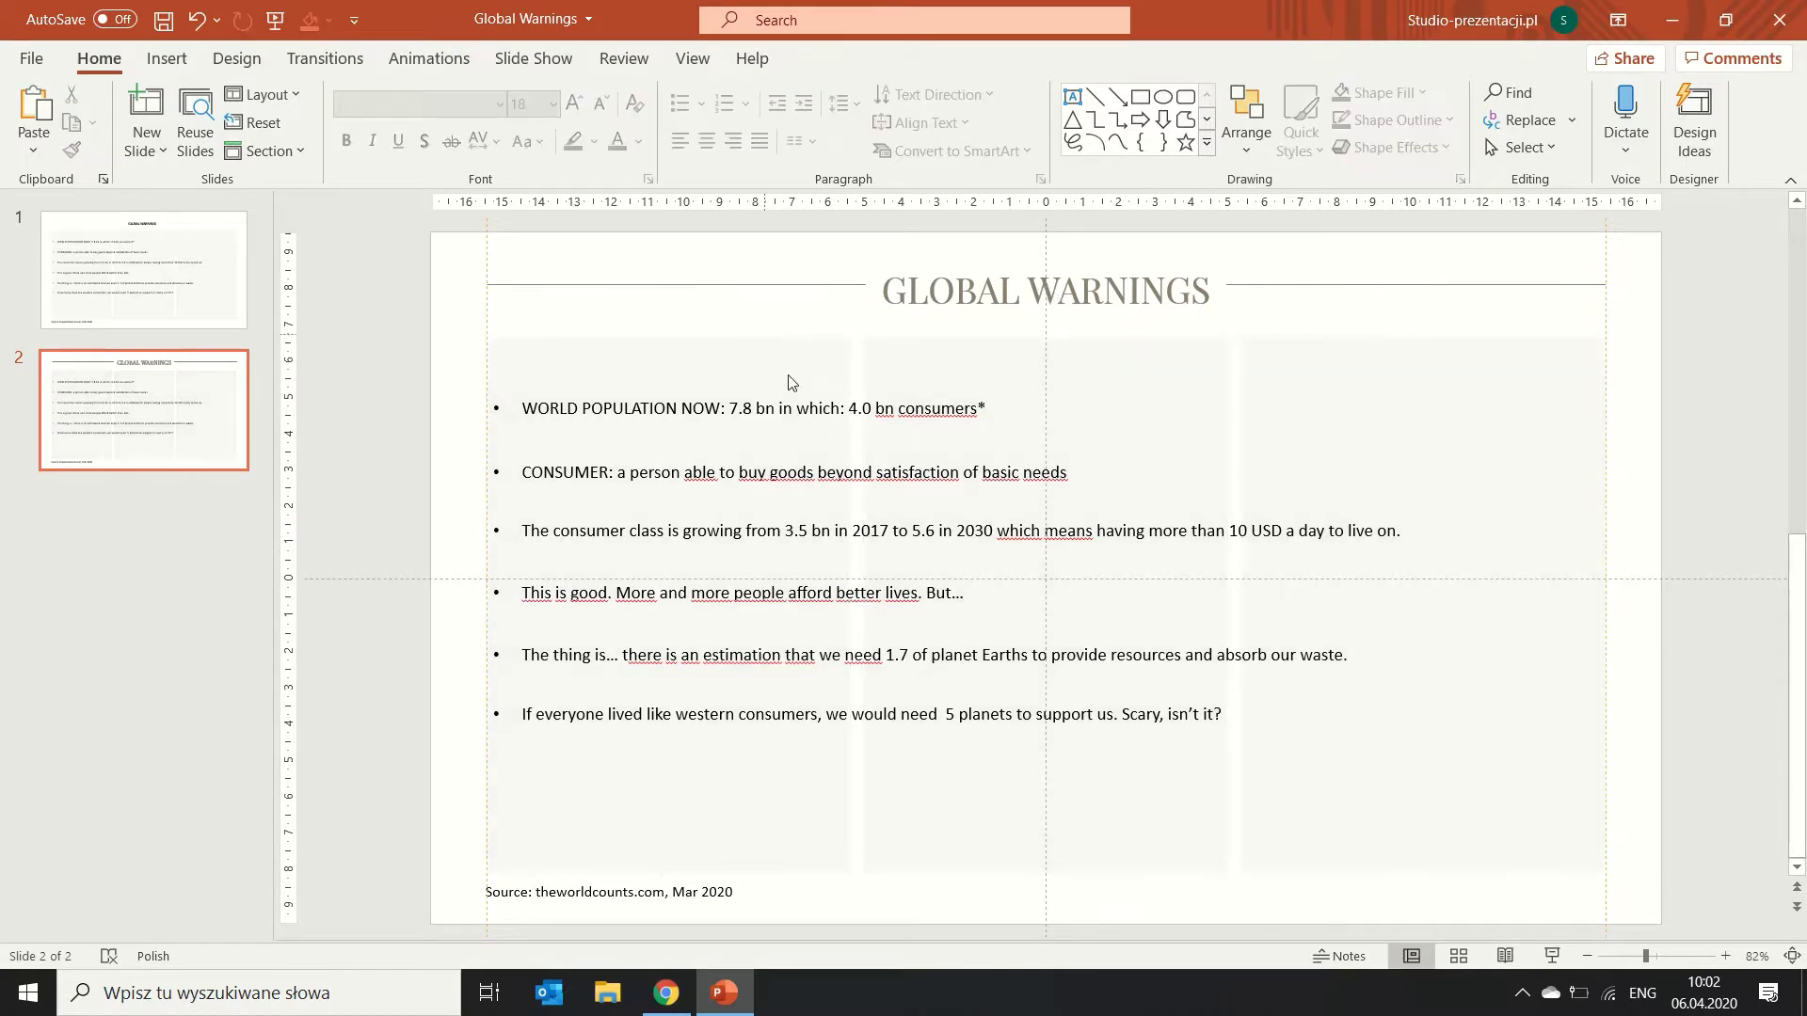
# Move the five bullet boxes below WORLD POPULATION NOW to the right.
pyautogui.click(696, 408)
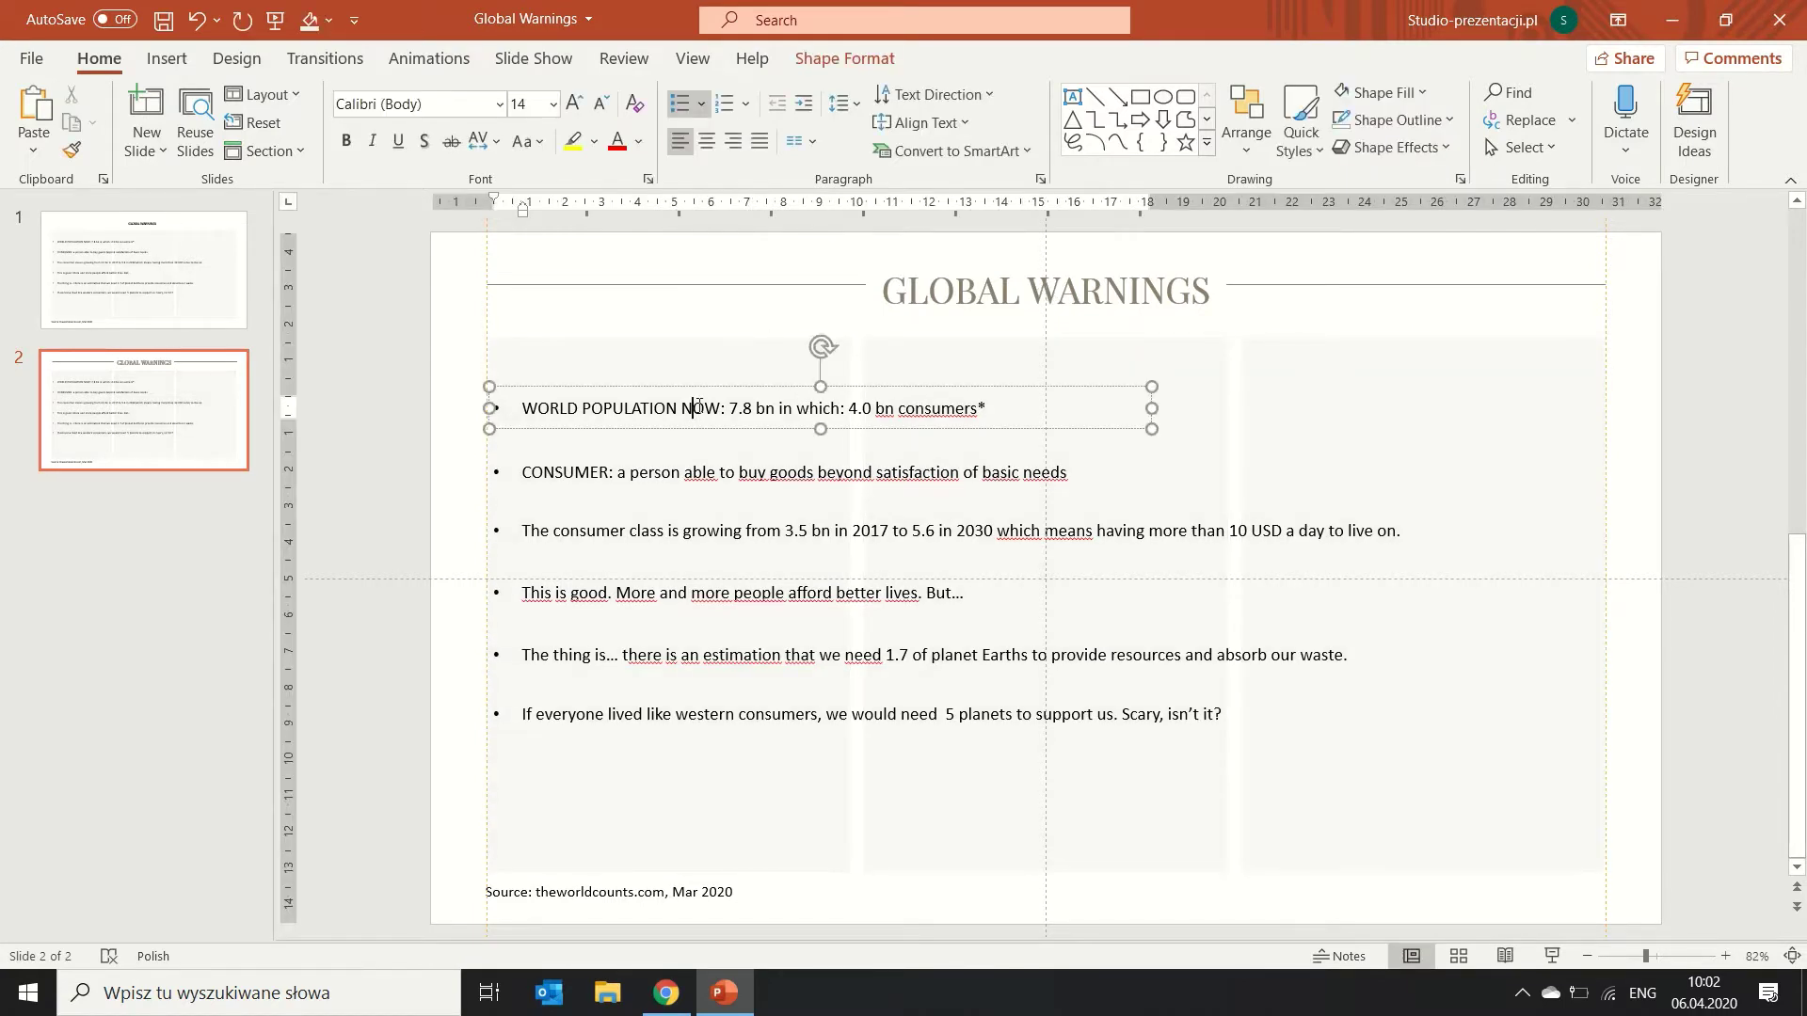
pyautogui.click(711, 488)
pyautogui.keyDown('shift'); pyautogui.click(706, 546); pyautogui.keyUp('shift')
pyautogui.keyDown('shift'); pyautogui.click(701, 613); pyautogui.keyUp('shift')
pyautogui.keyDown('shift'); pyautogui.click(698, 639); pyautogui.keyUp('shift')
pyautogui.keyDown('shift'); pyautogui.click(678, 698); pyautogui.keyUp('shift')
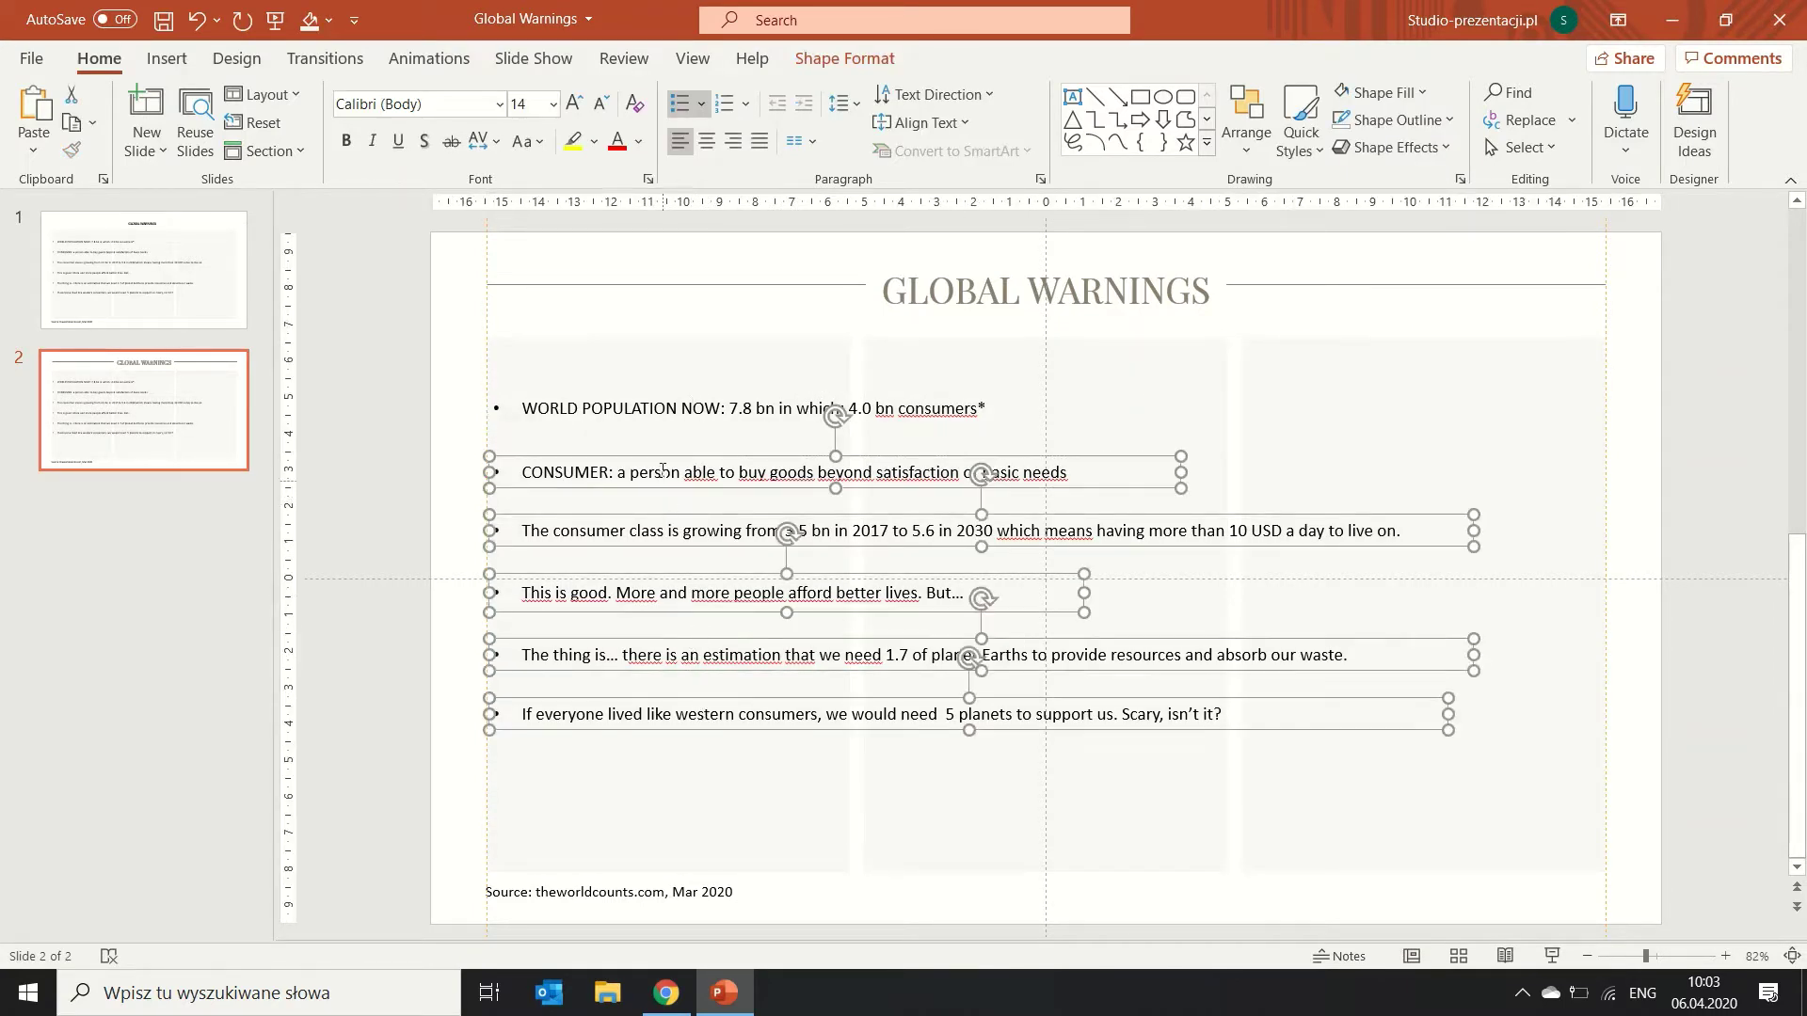
pyautogui.moveTo(658, 456); pyautogui.dragTo(1506, 497)
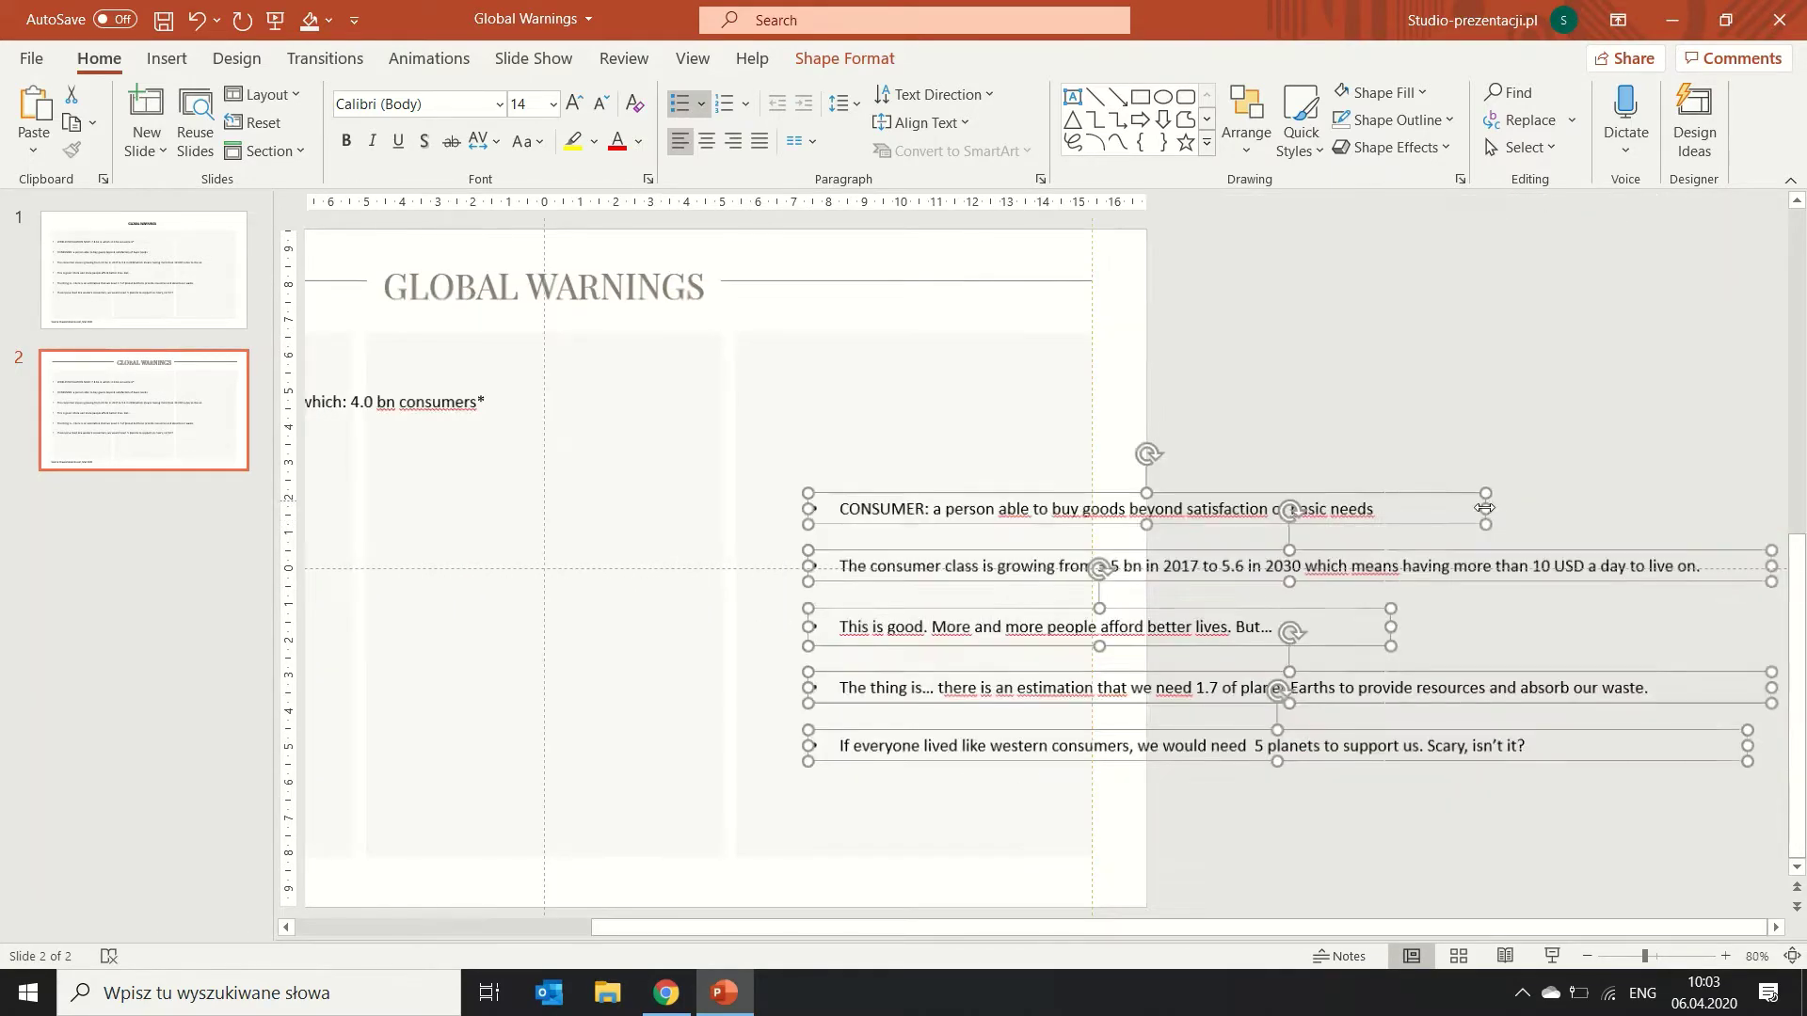
pyautogui.click(534, 927)
# Move the WORLD POPULATION NOW text box lower into the left panel.
pyautogui.click(515, 407)
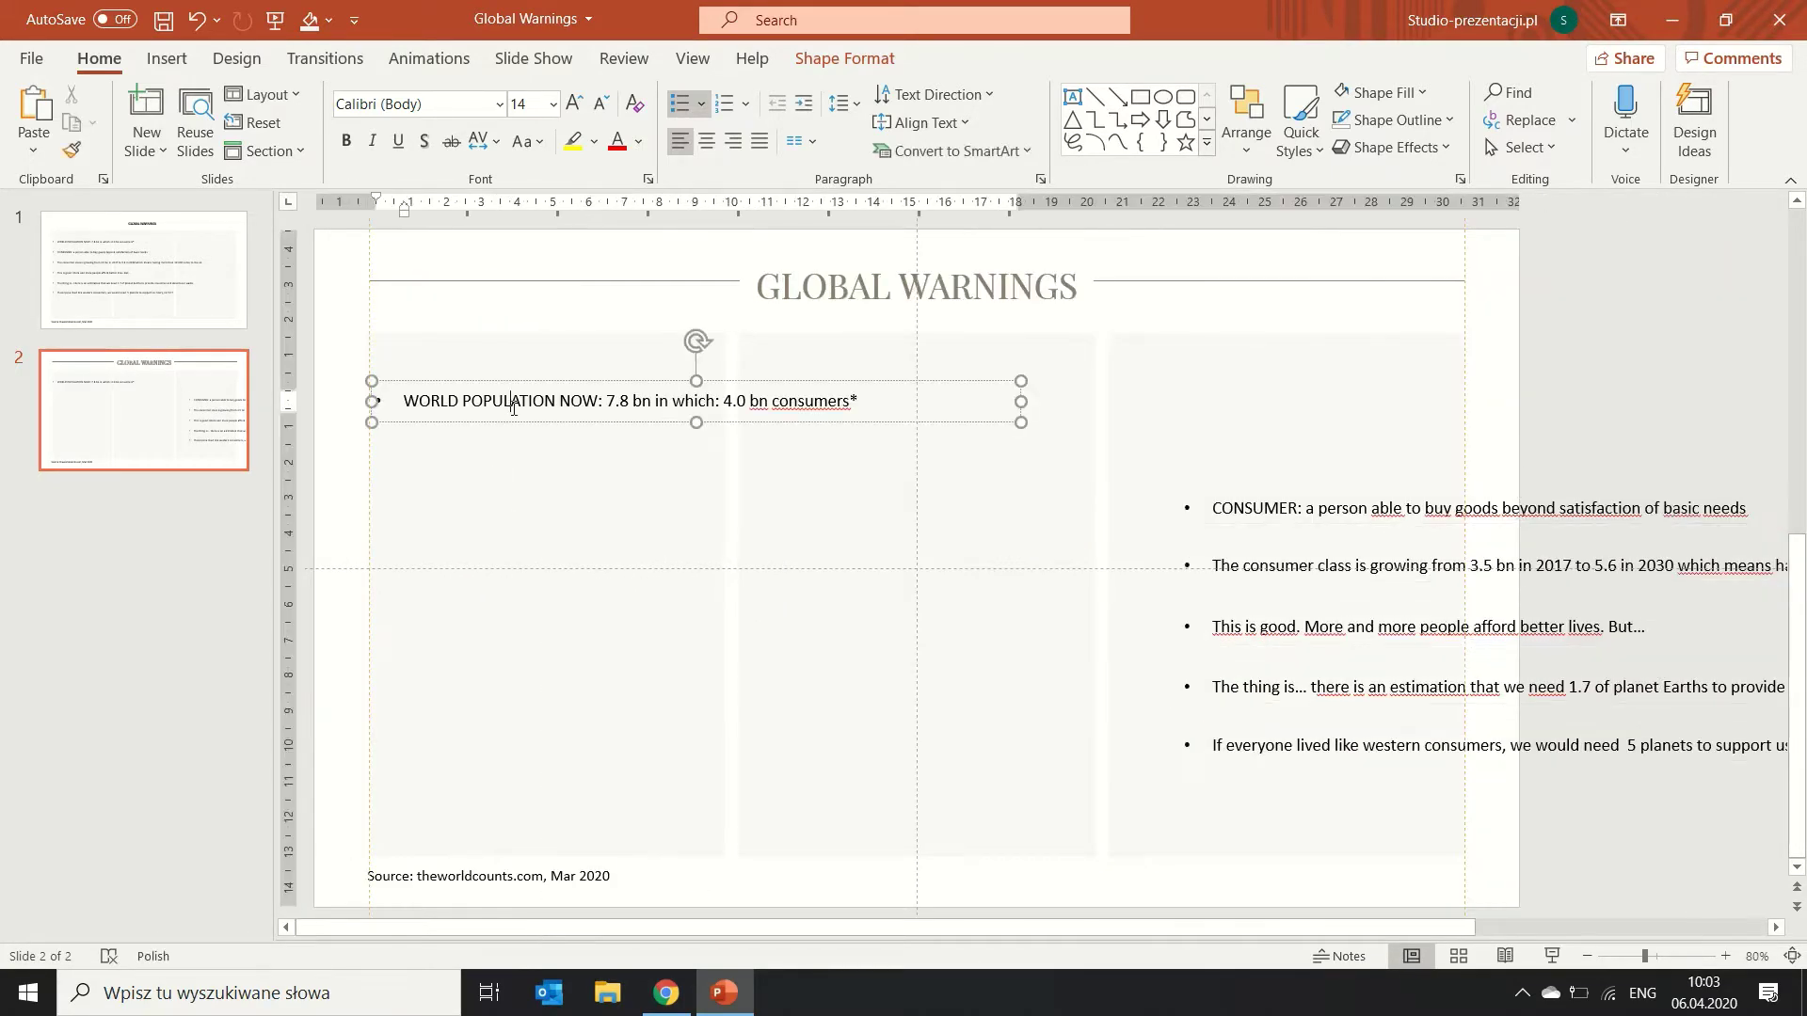
pyautogui.moveTo(715, 421); pyautogui.dragTo(788, 537)
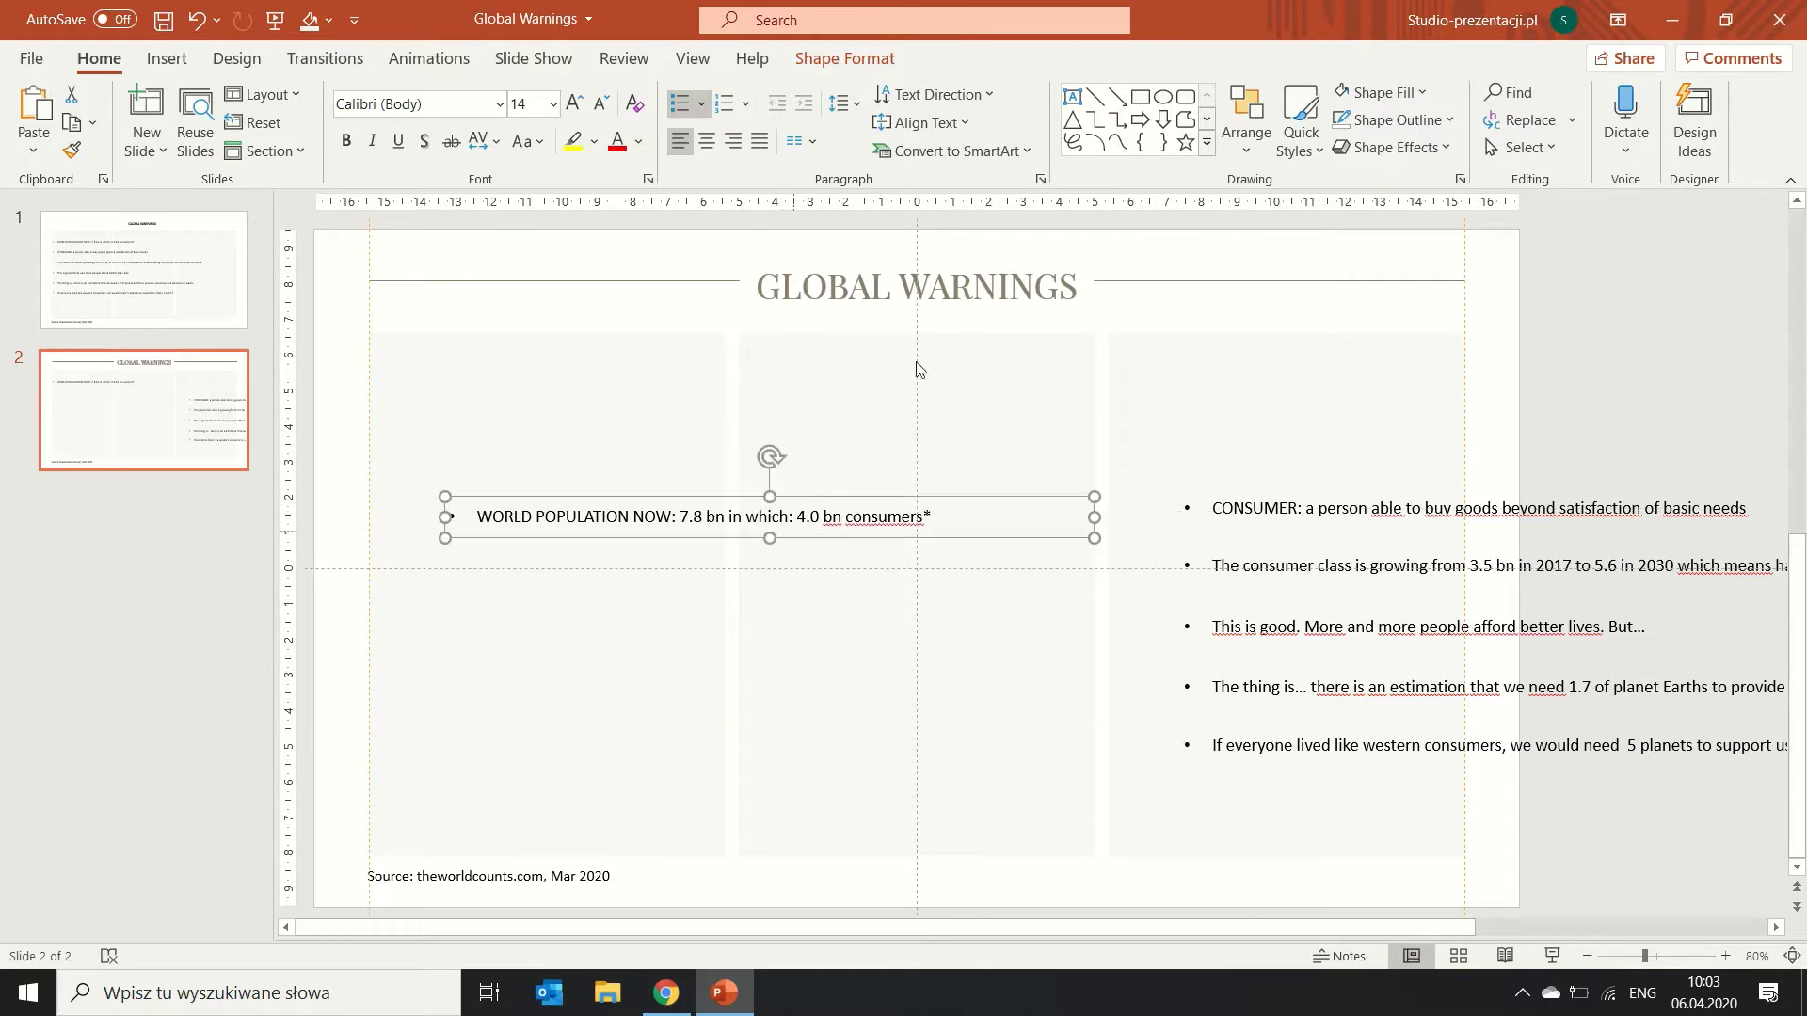
pyautogui.click(1138, 106)
# Draw a brown rectangle atop the left panel reading WORLD POPULATION NOW.
pyautogui.moveTo(391, 363); pyautogui.dragTo(718, 409)
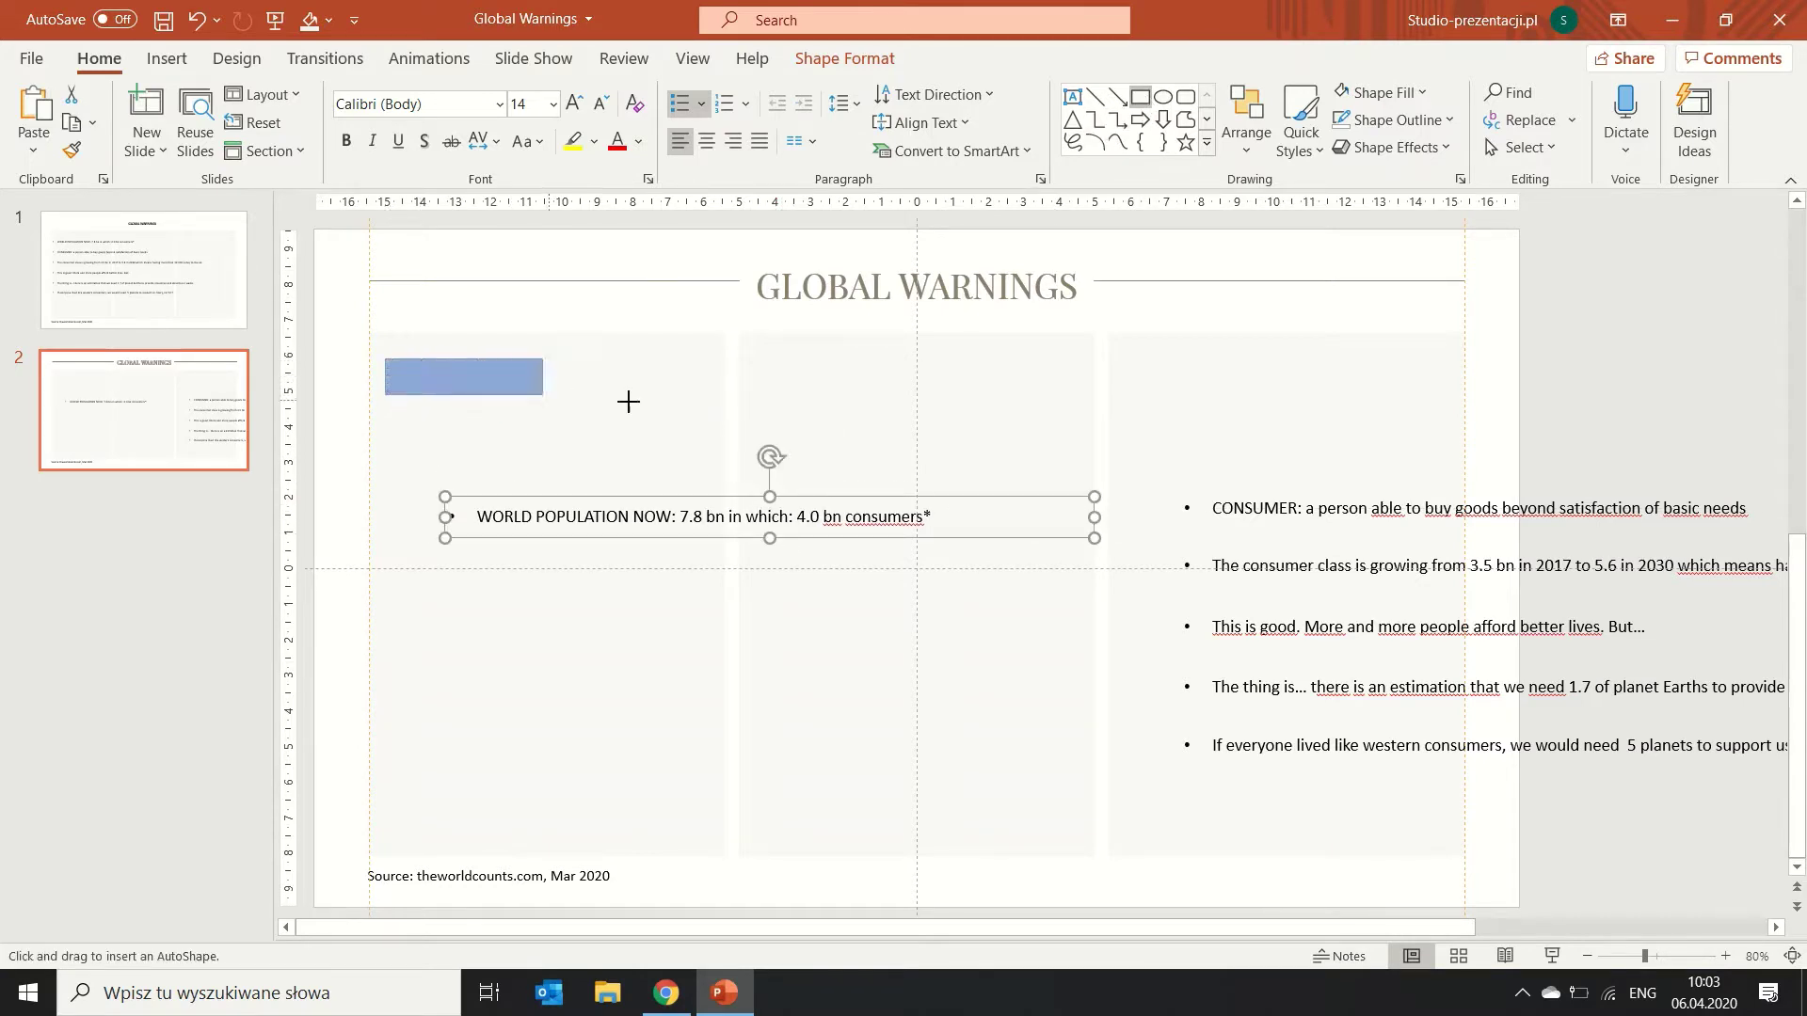
pyautogui.click(1379, 94)
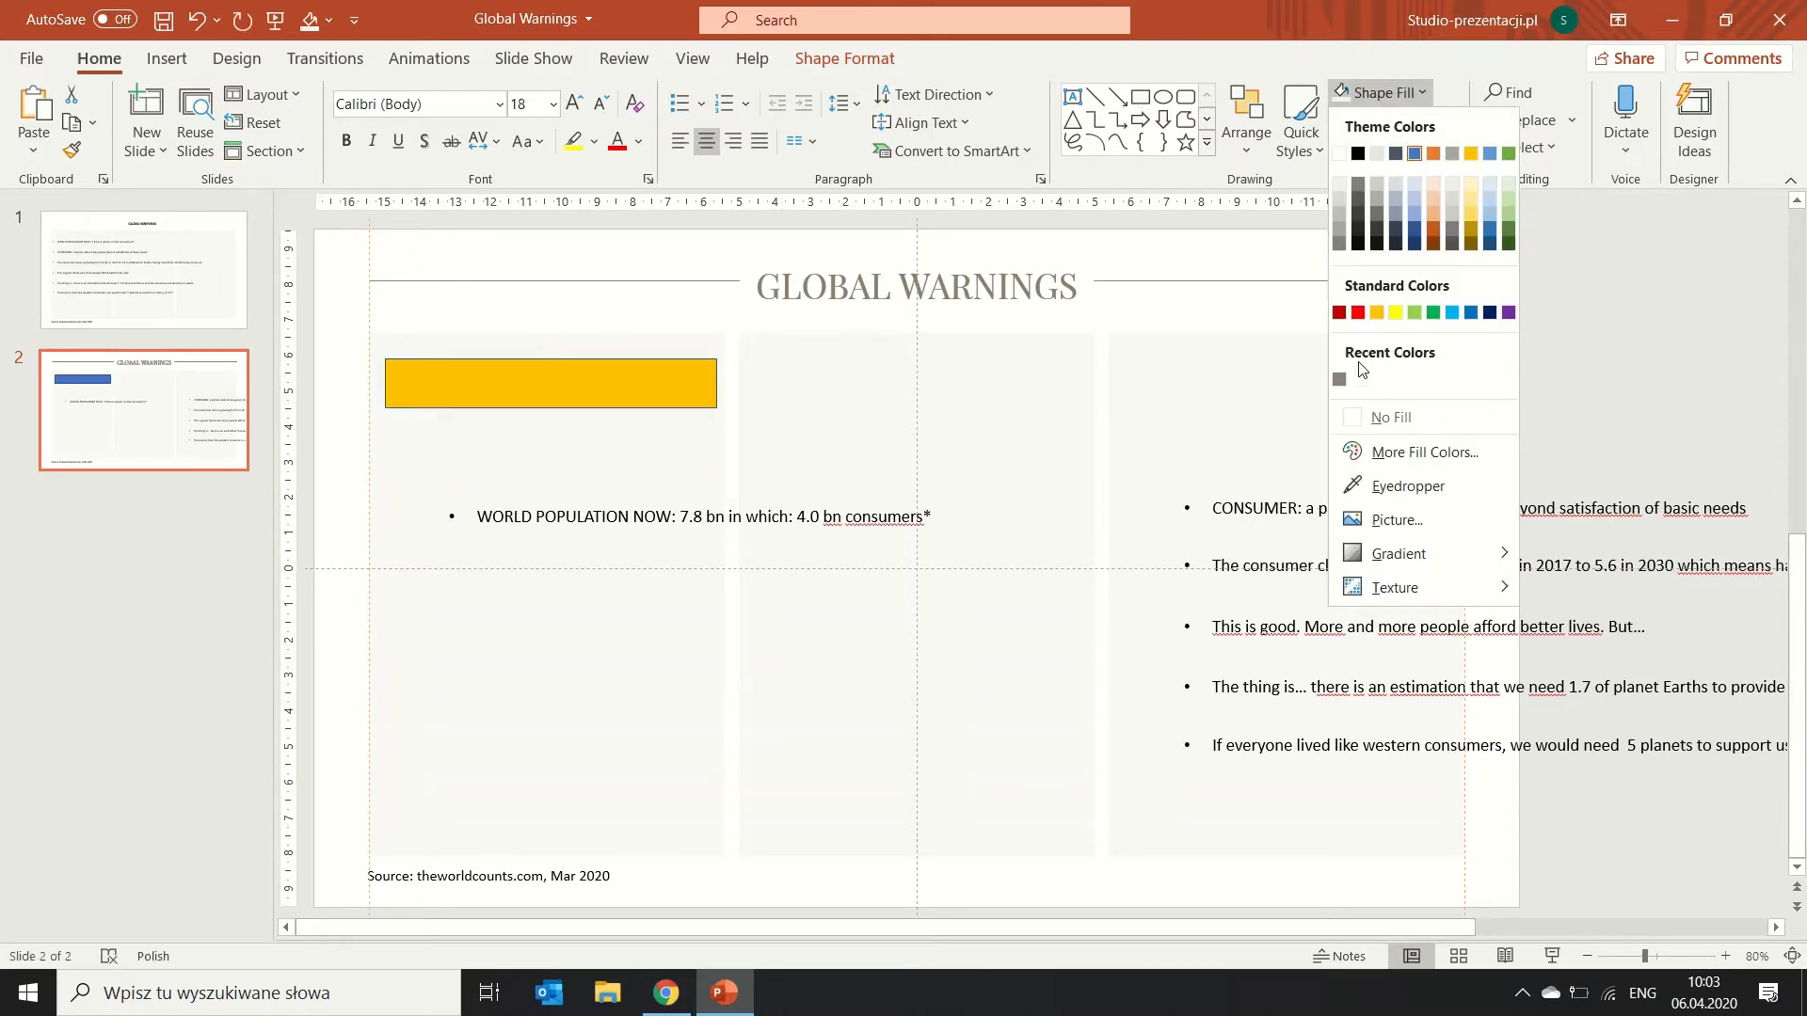
pyautogui.click(1353, 375)
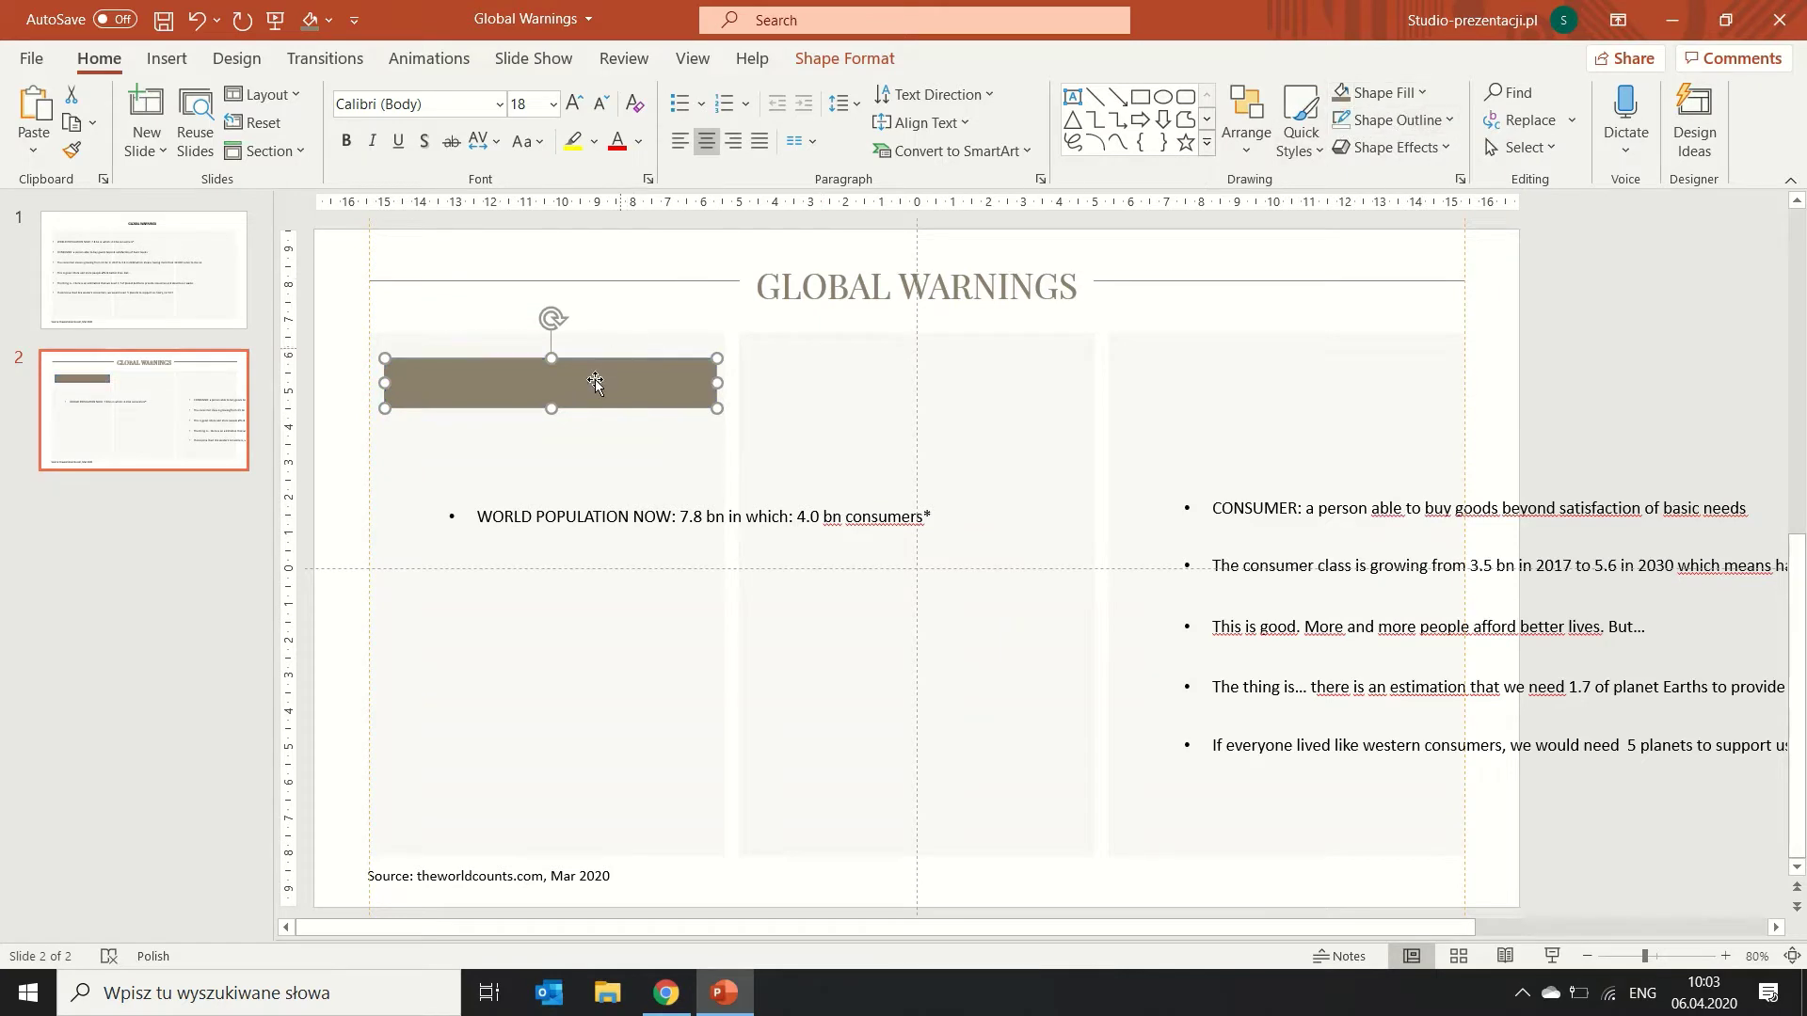
pyautogui.write('WO')
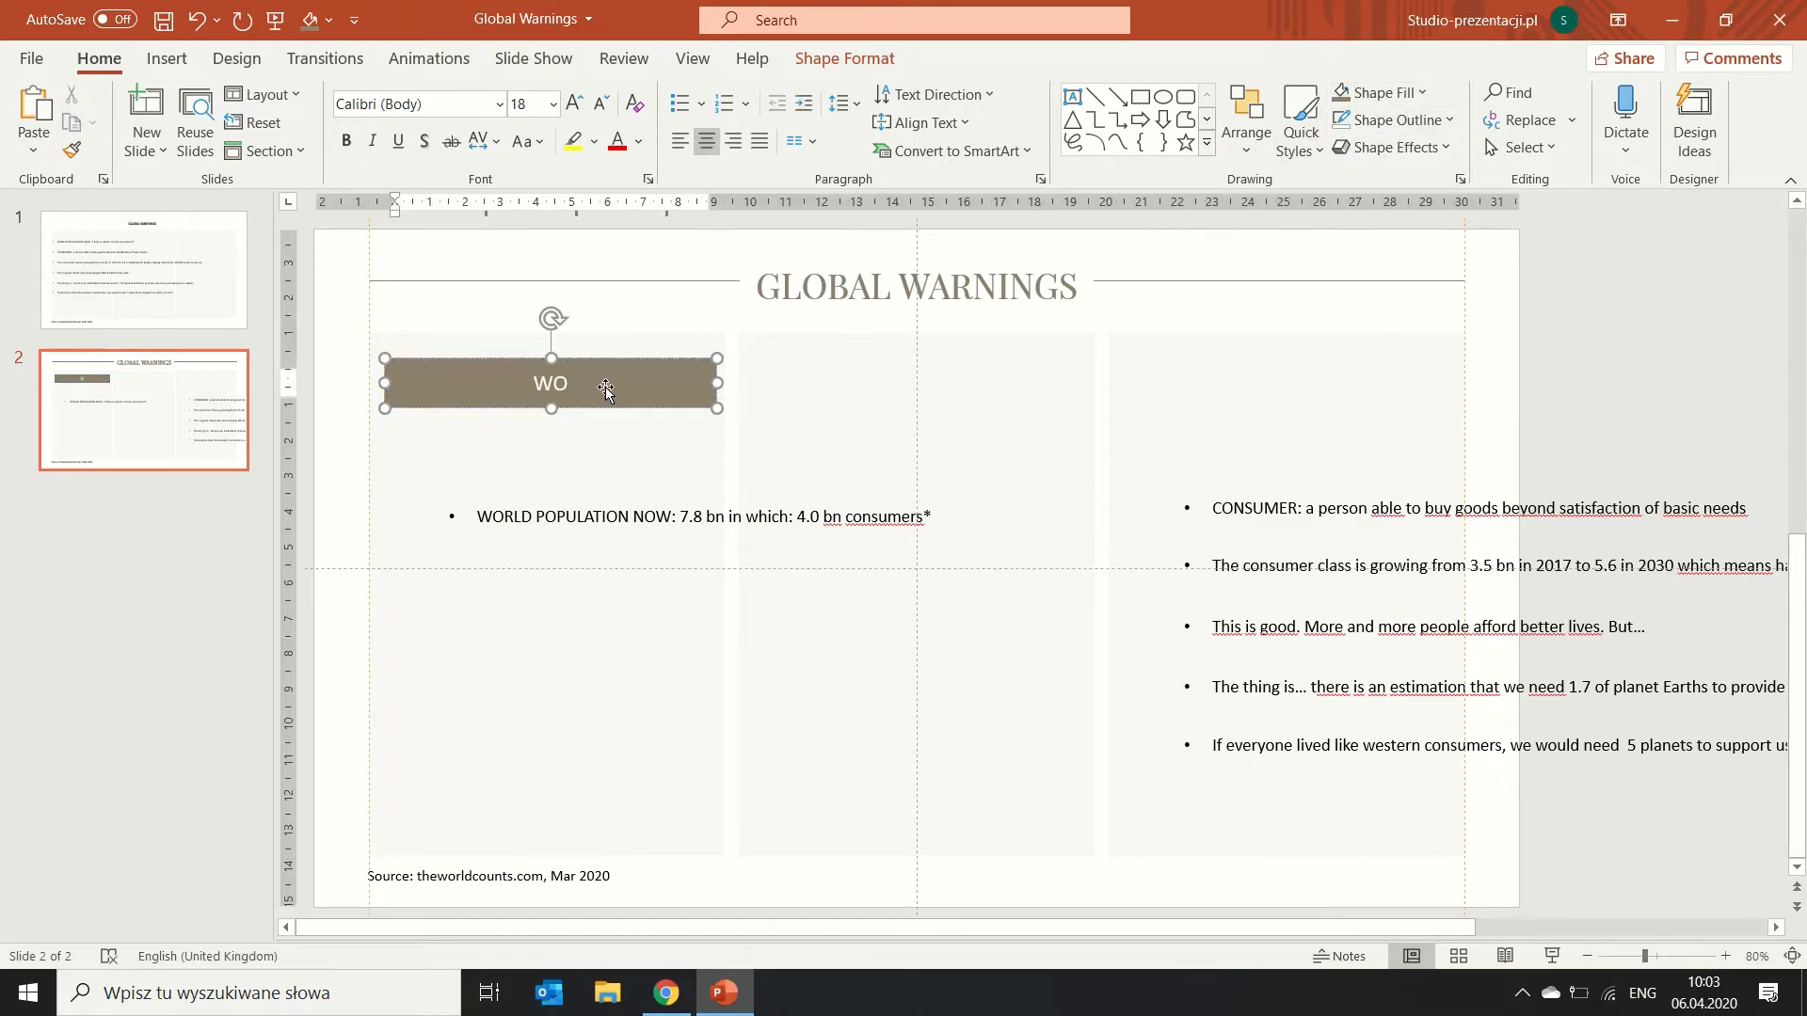
pyautogui.write('RLD POPULATI')
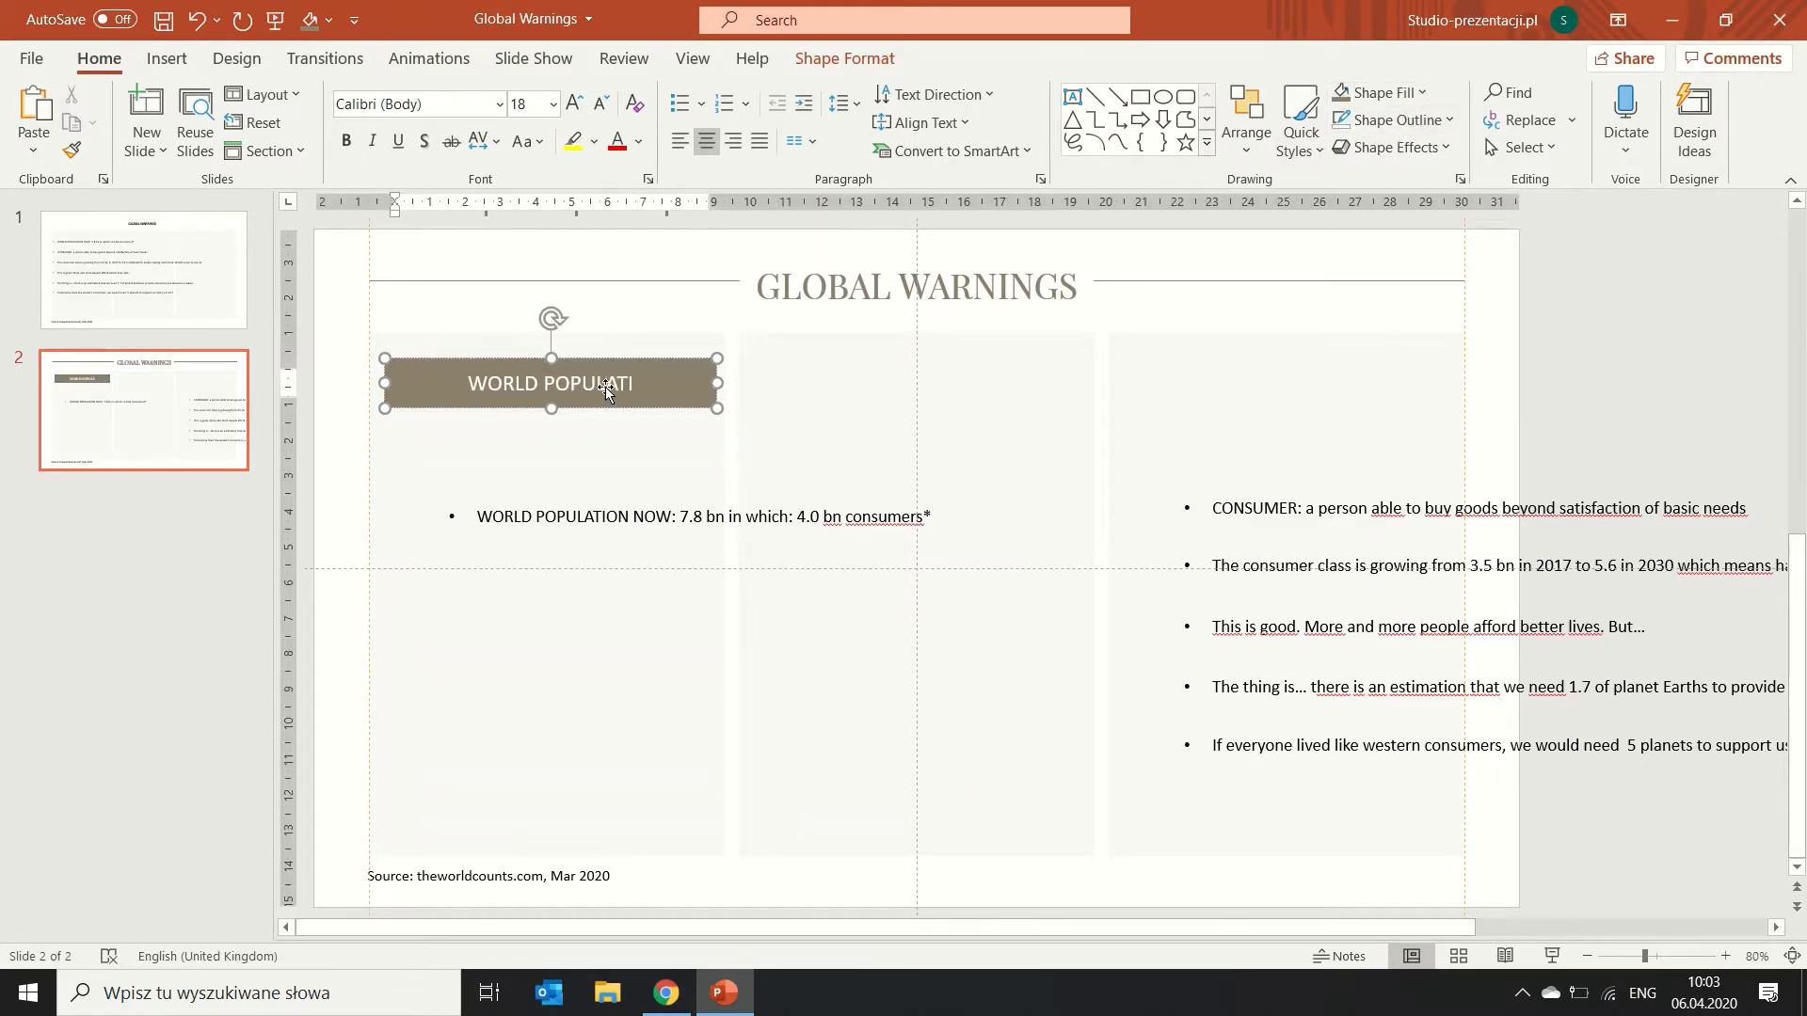
pyautogui.write('ON NOW')
# Make the banner text bold Montserrat and nudge the banner slightly higher.
pyautogui.hotkey('ctrl', 'a')
pyautogui.click(455, 106)
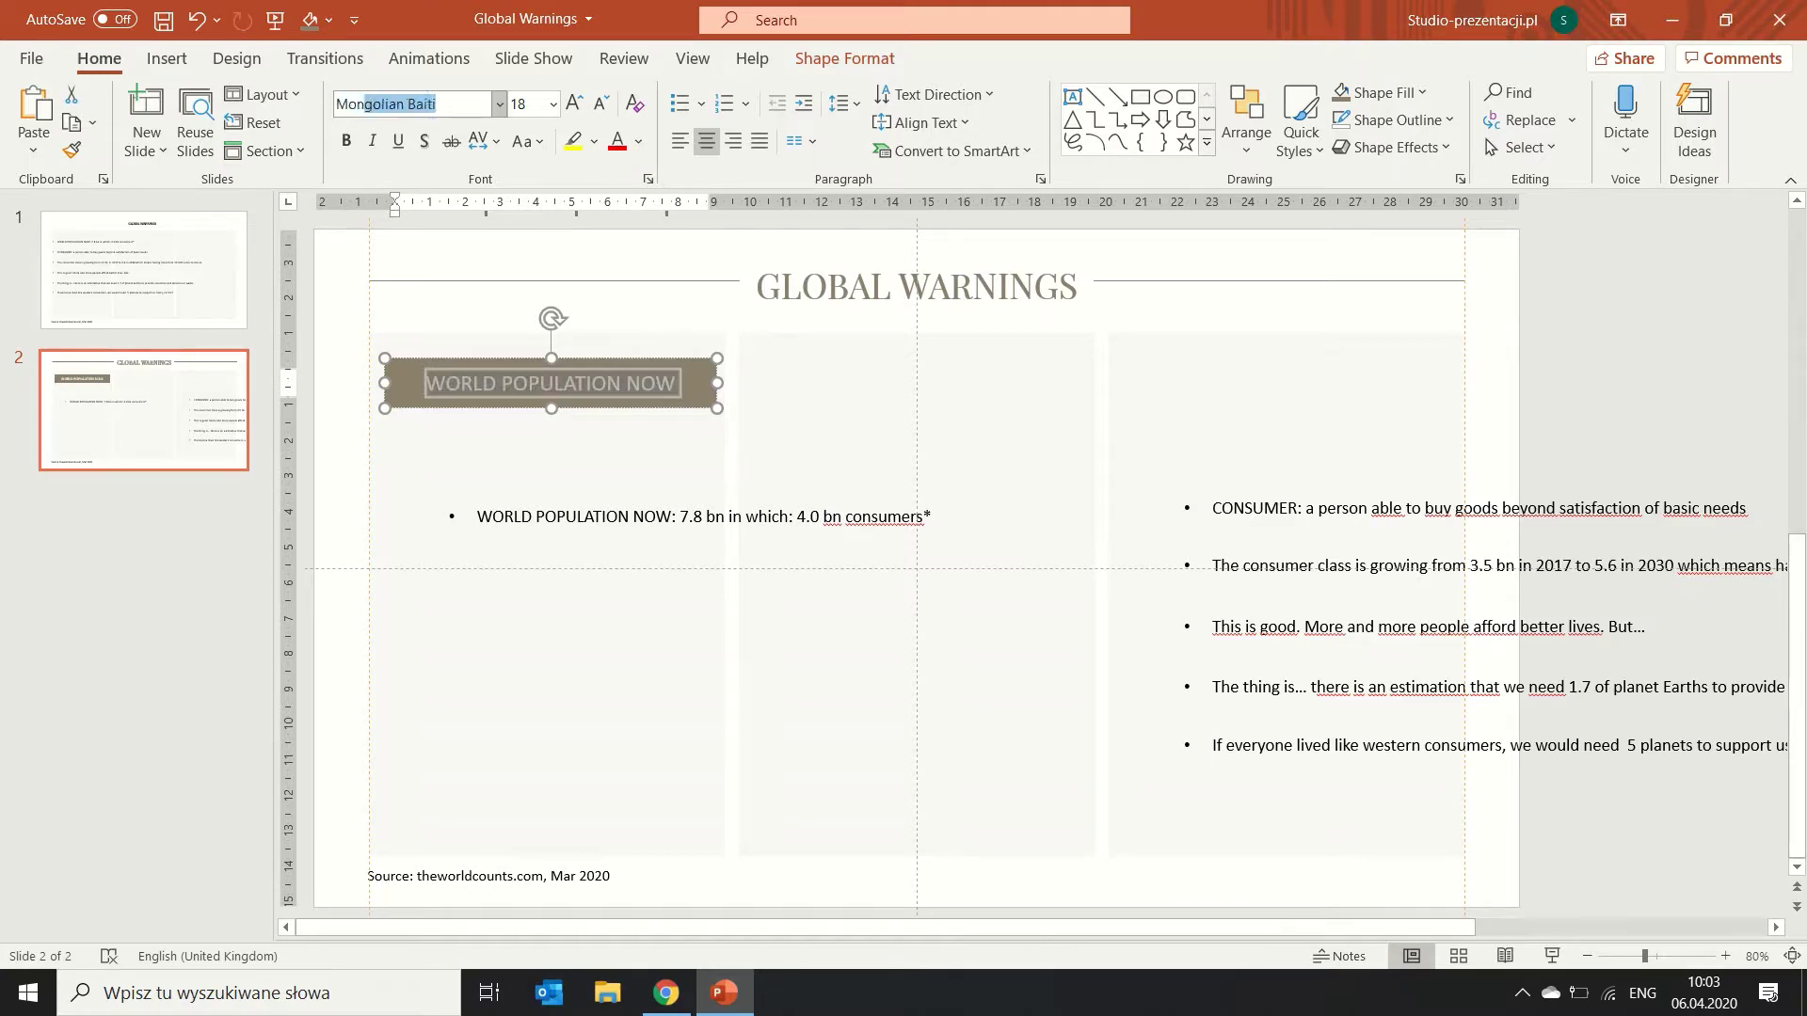
pyautogui.press('Return')
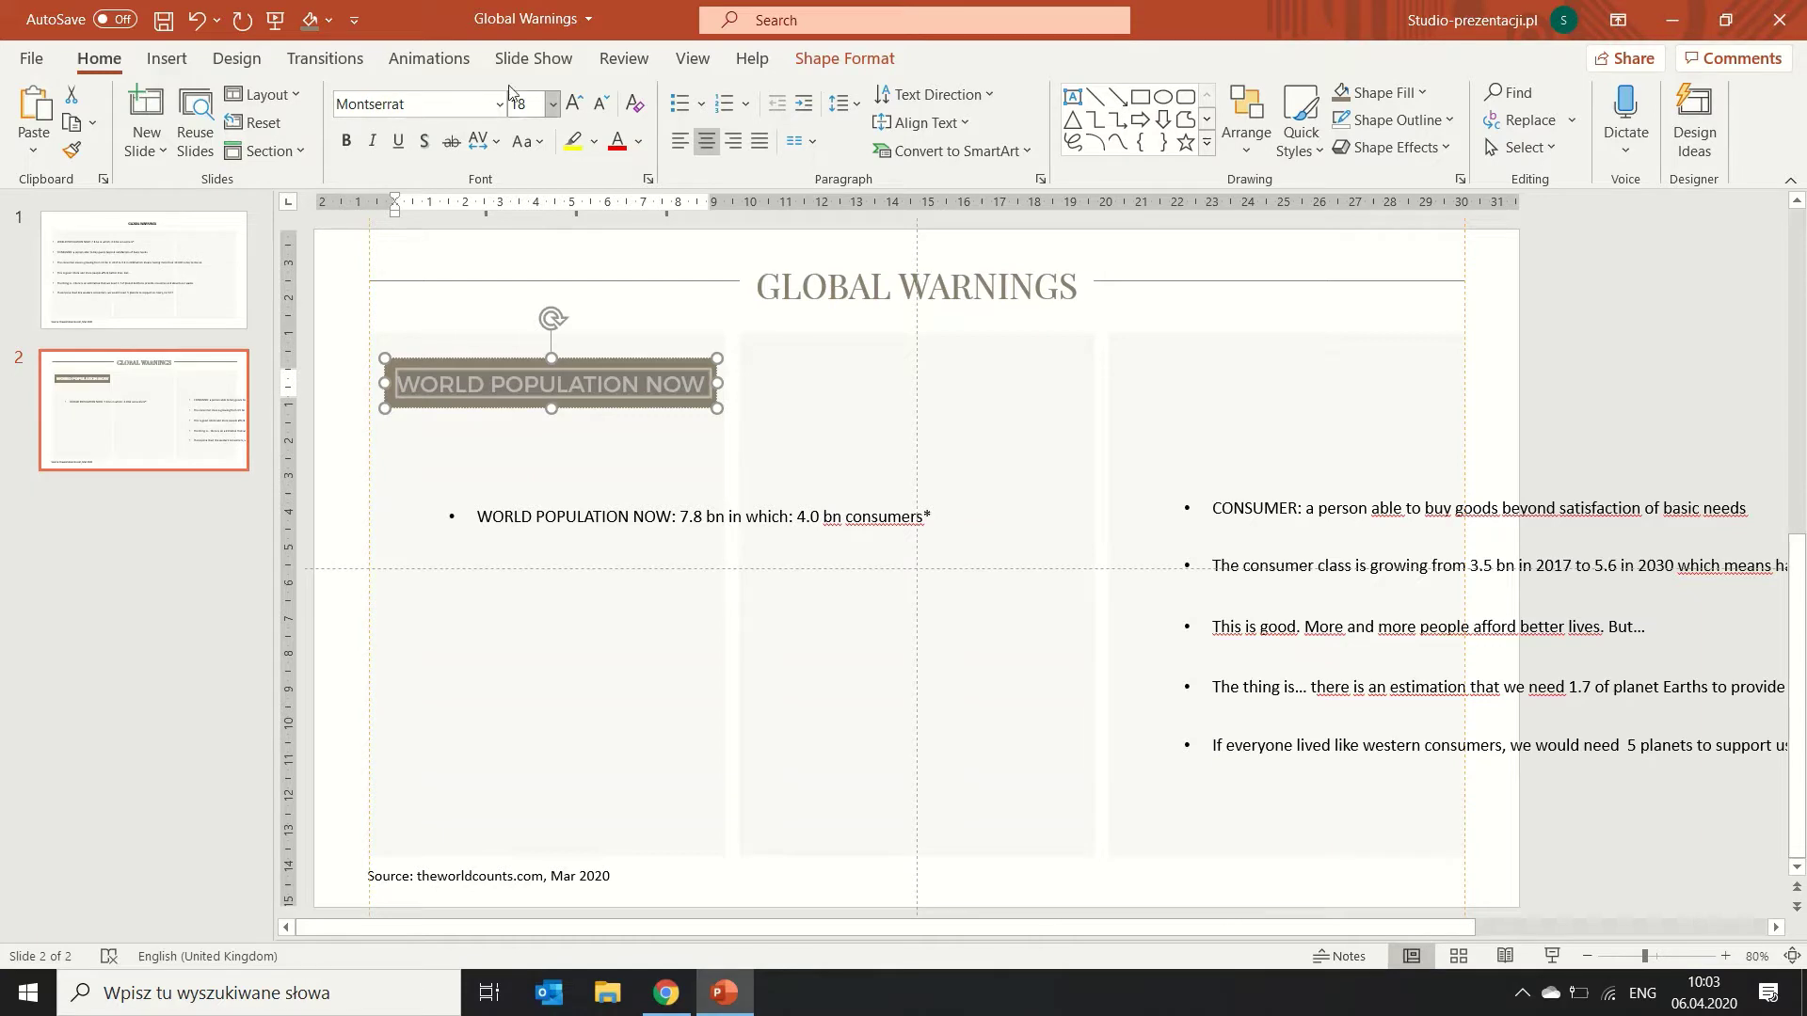
pyautogui.click(345, 140)
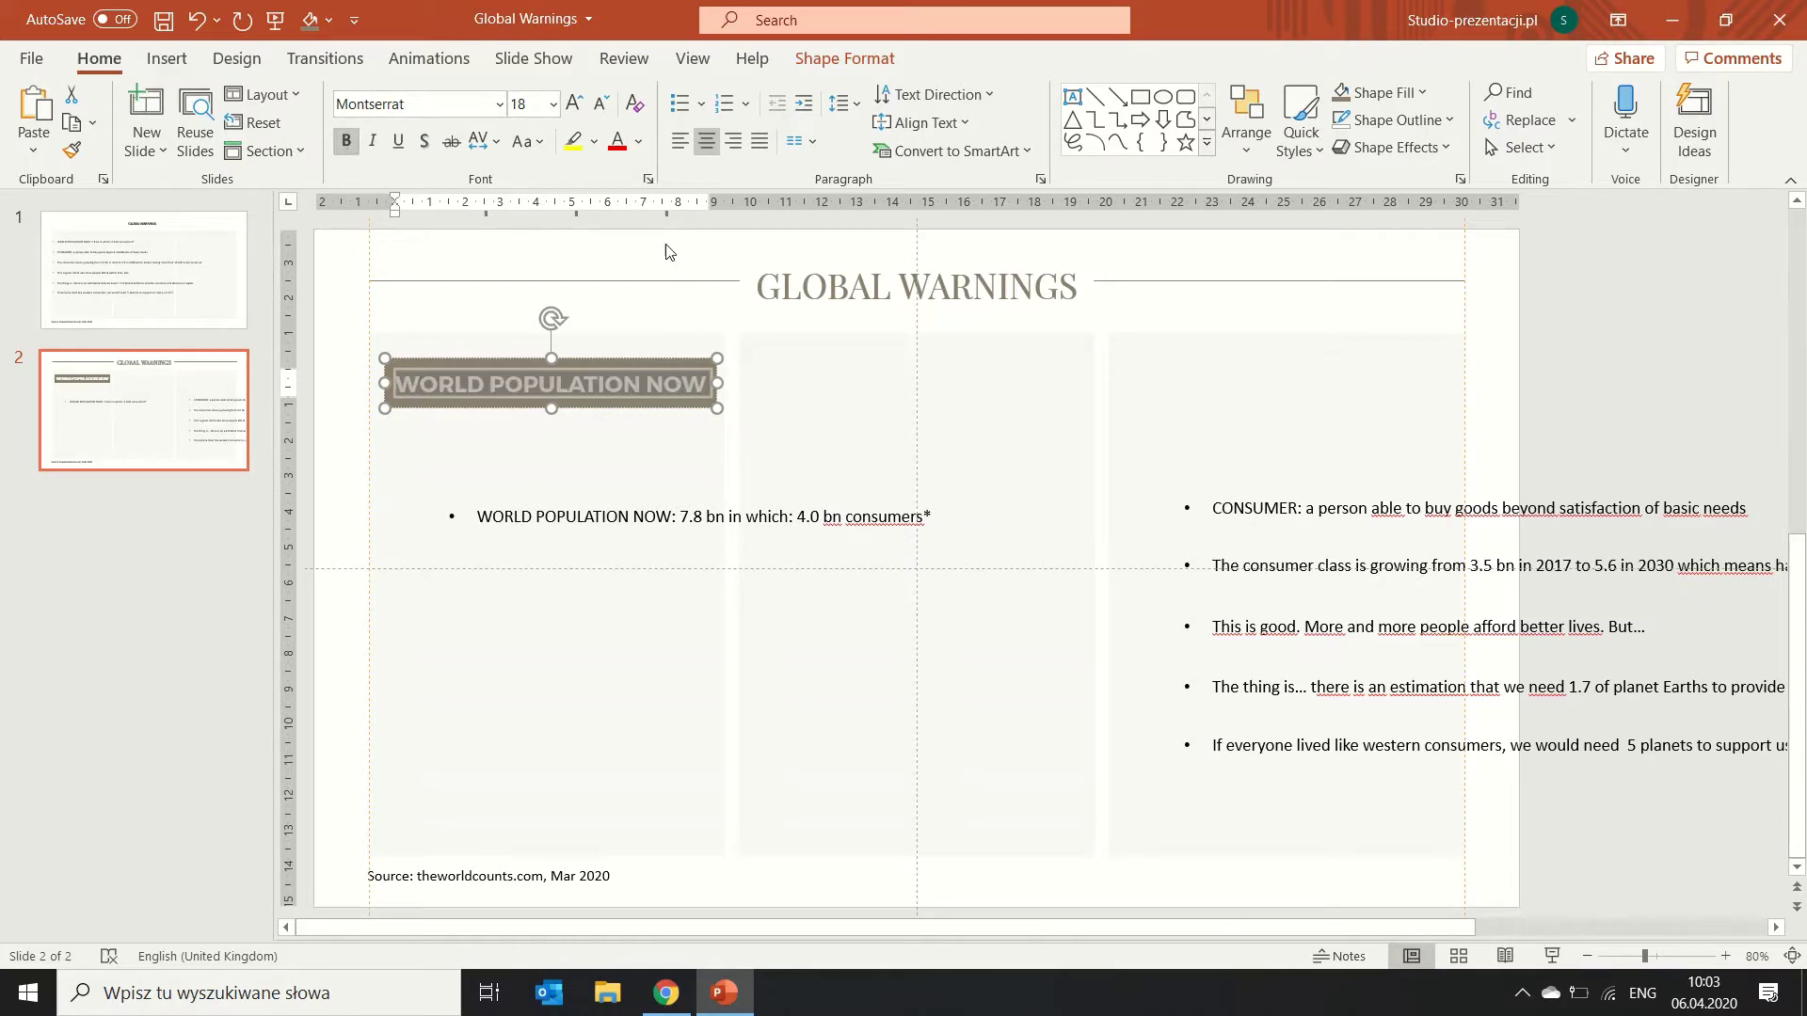
pyautogui.click(669, 252)
pyautogui.click(647, 358)
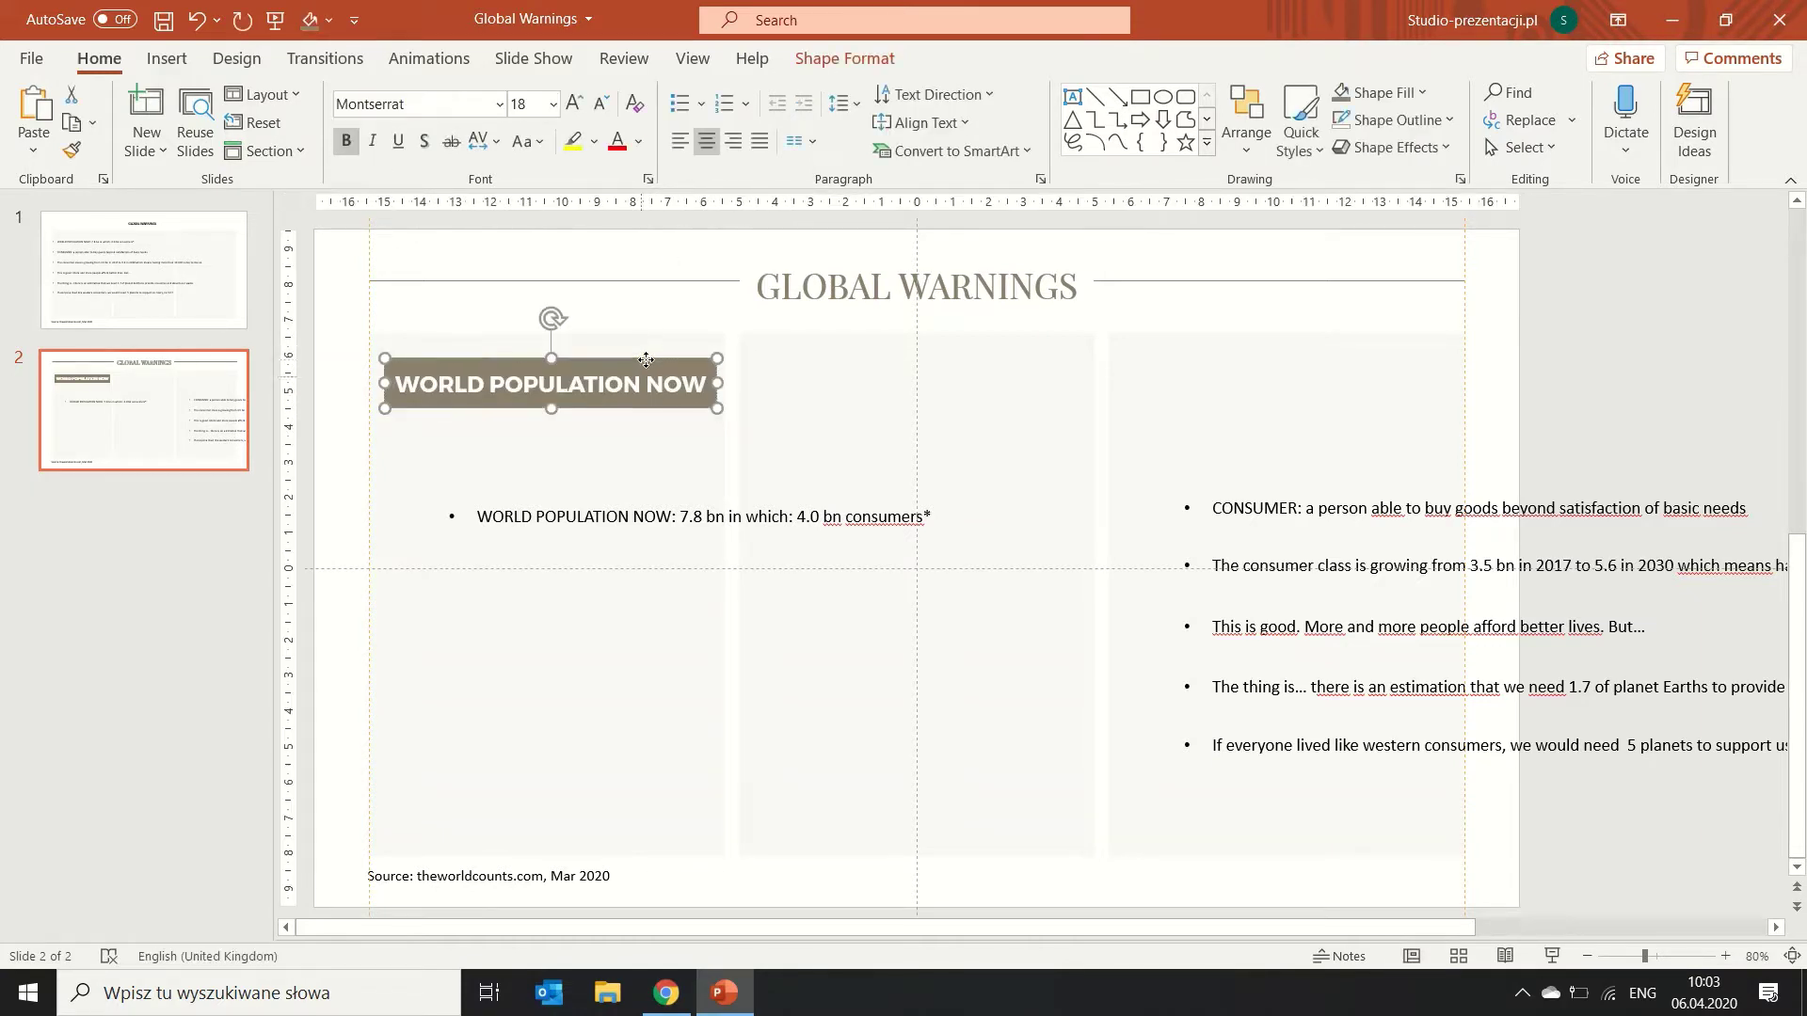
pyautogui.moveTo(647, 358); pyautogui.dragTo(646, 352)
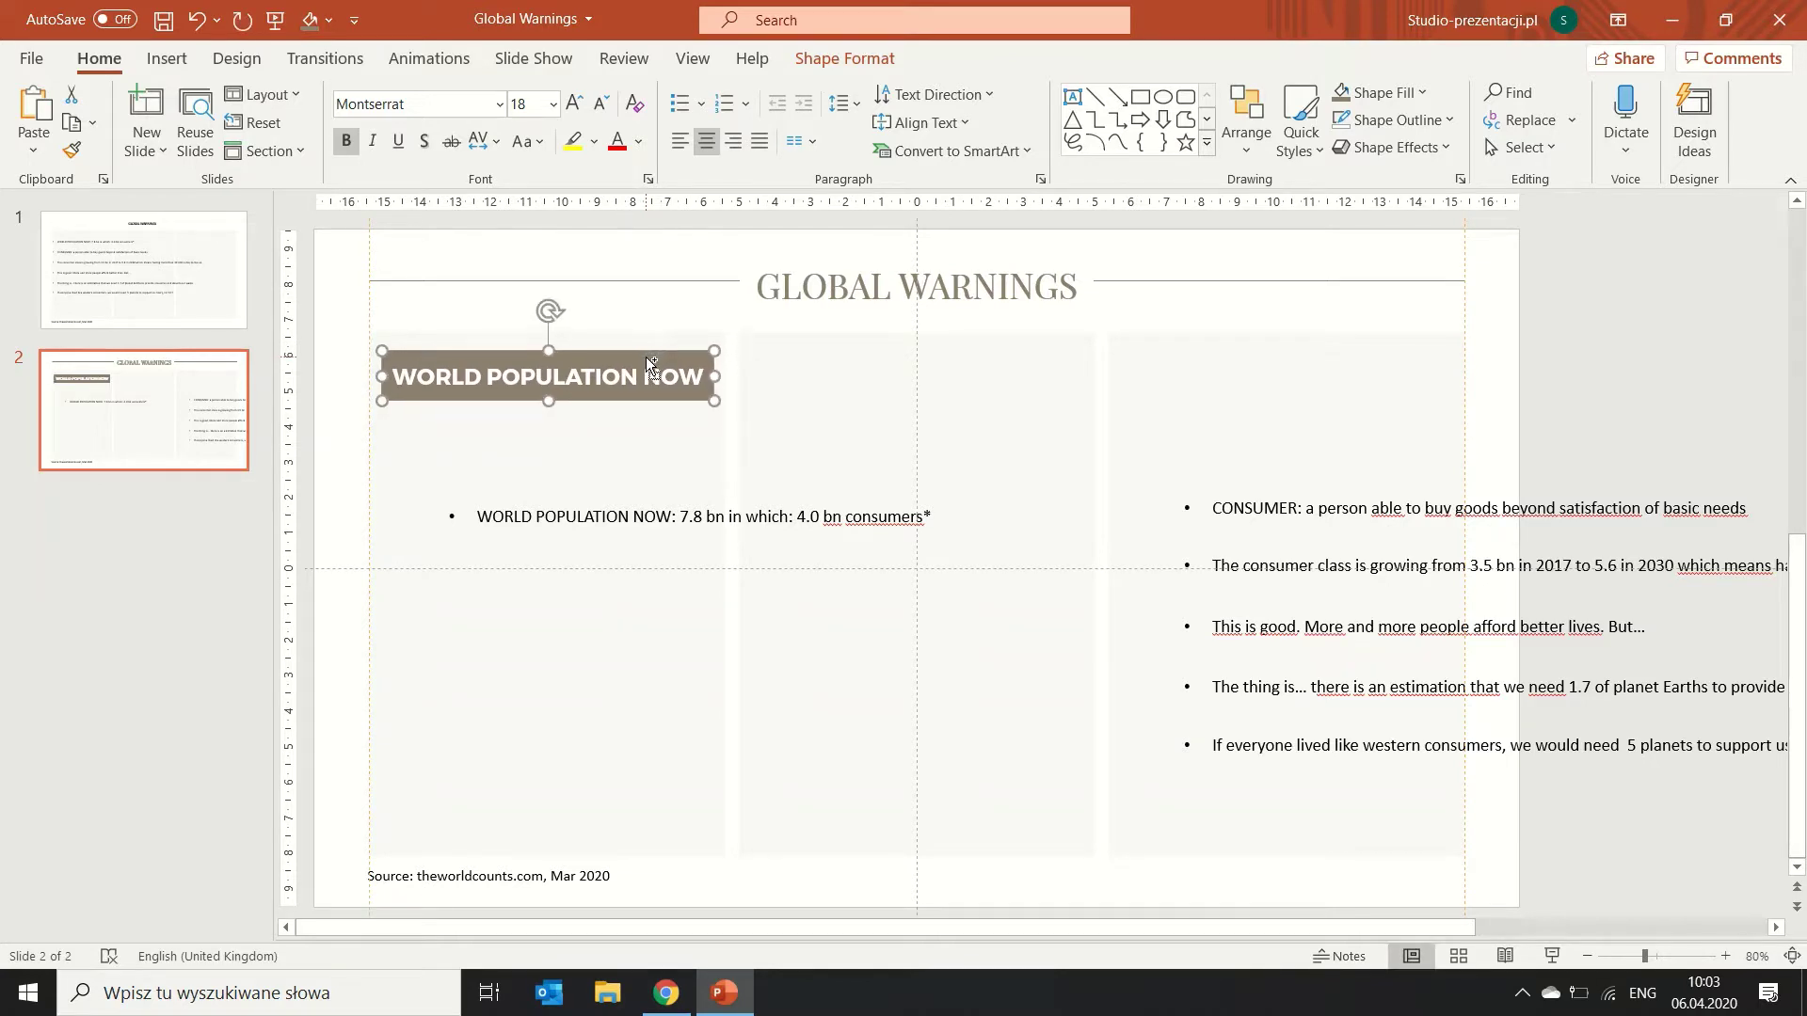
# Draw a small right triangle under the banner's right end and place a copy under its left end.
pyautogui.click(1093, 127)
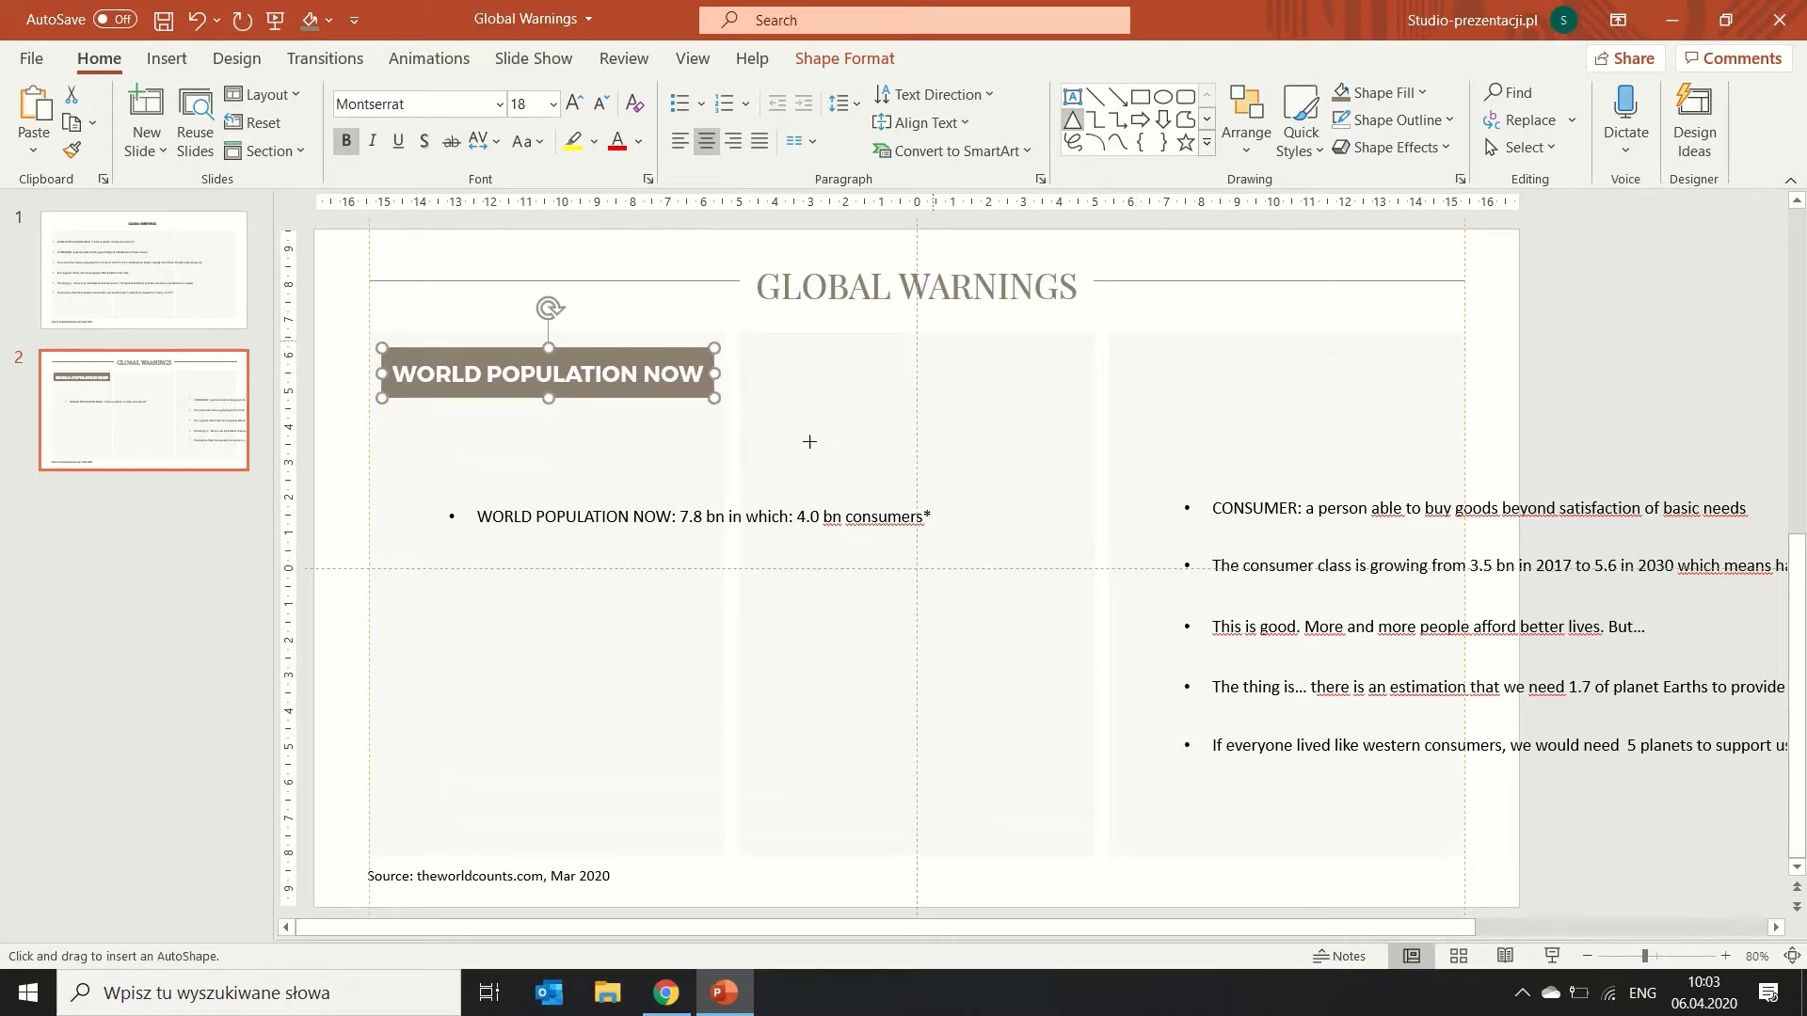
pyautogui.moveTo(836, 426)
pyautogui.mouseDown()
pyautogui.moveTo(886, 379)
pyautogui.moveTo(927, 391)
pyautogui.moveTo(860, 461)
pyautogui.mouseUp()
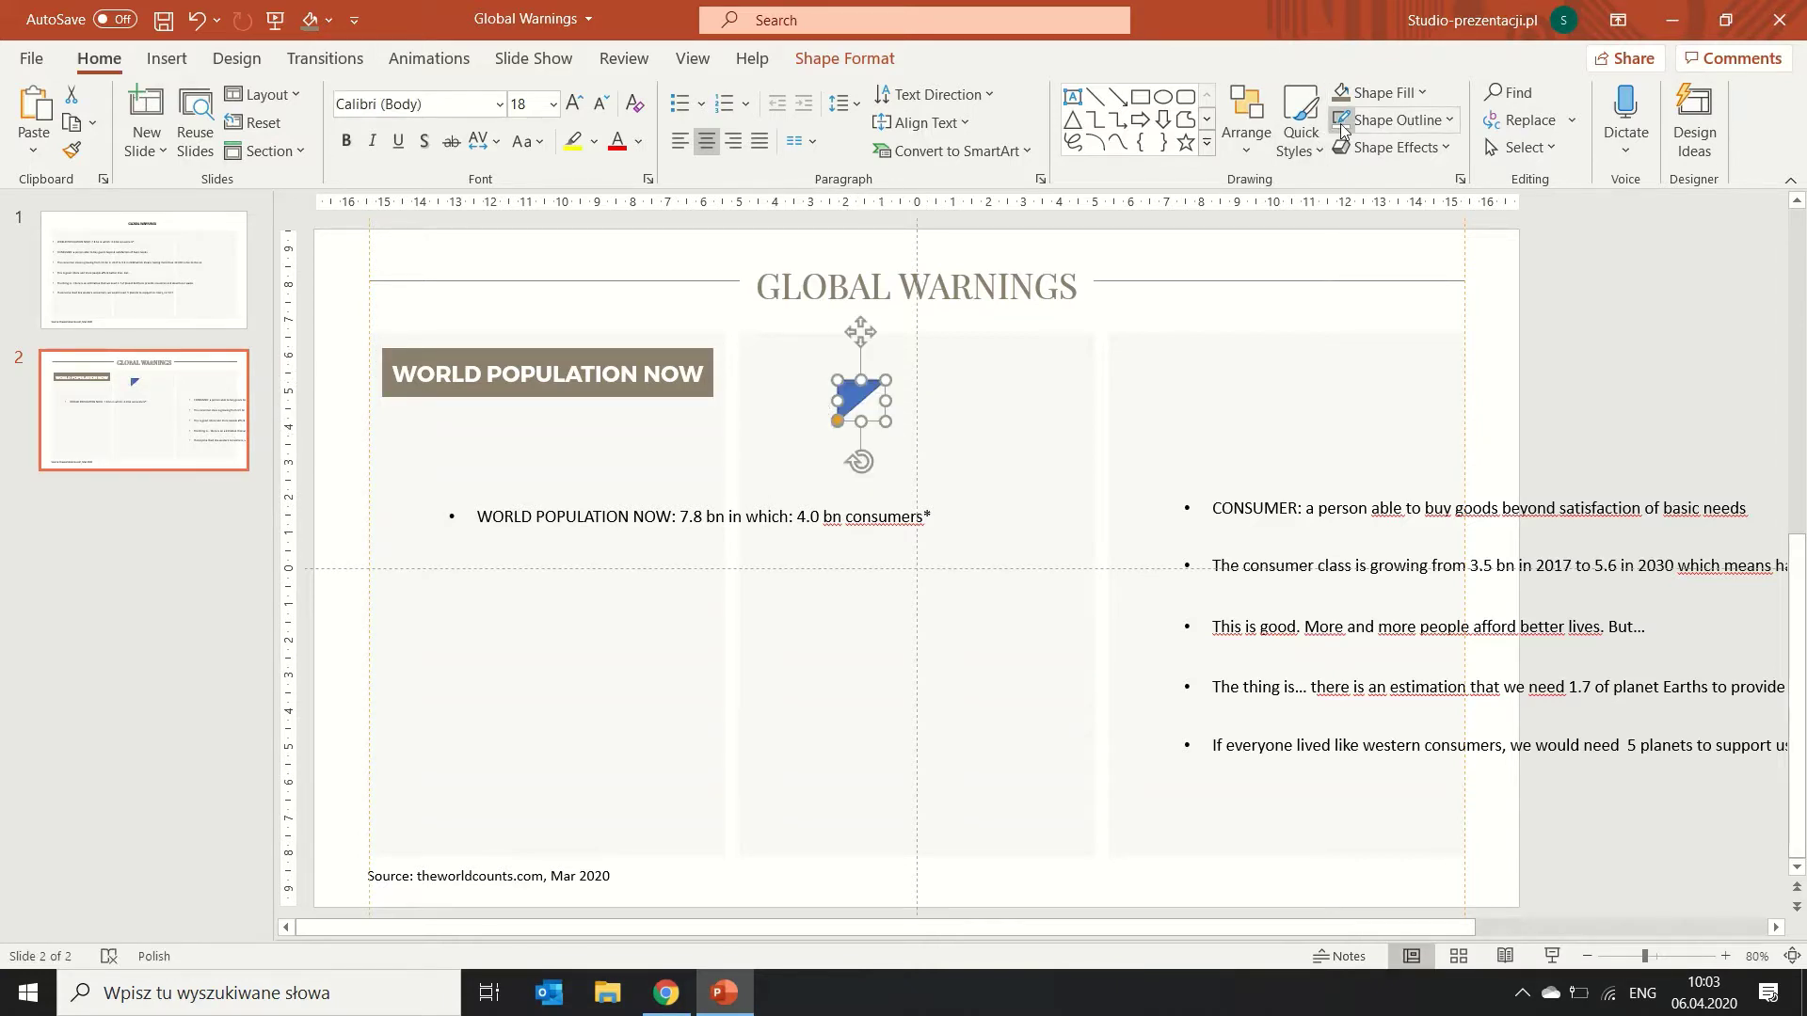
pyautogui.hotkey('ctrl', 'z')
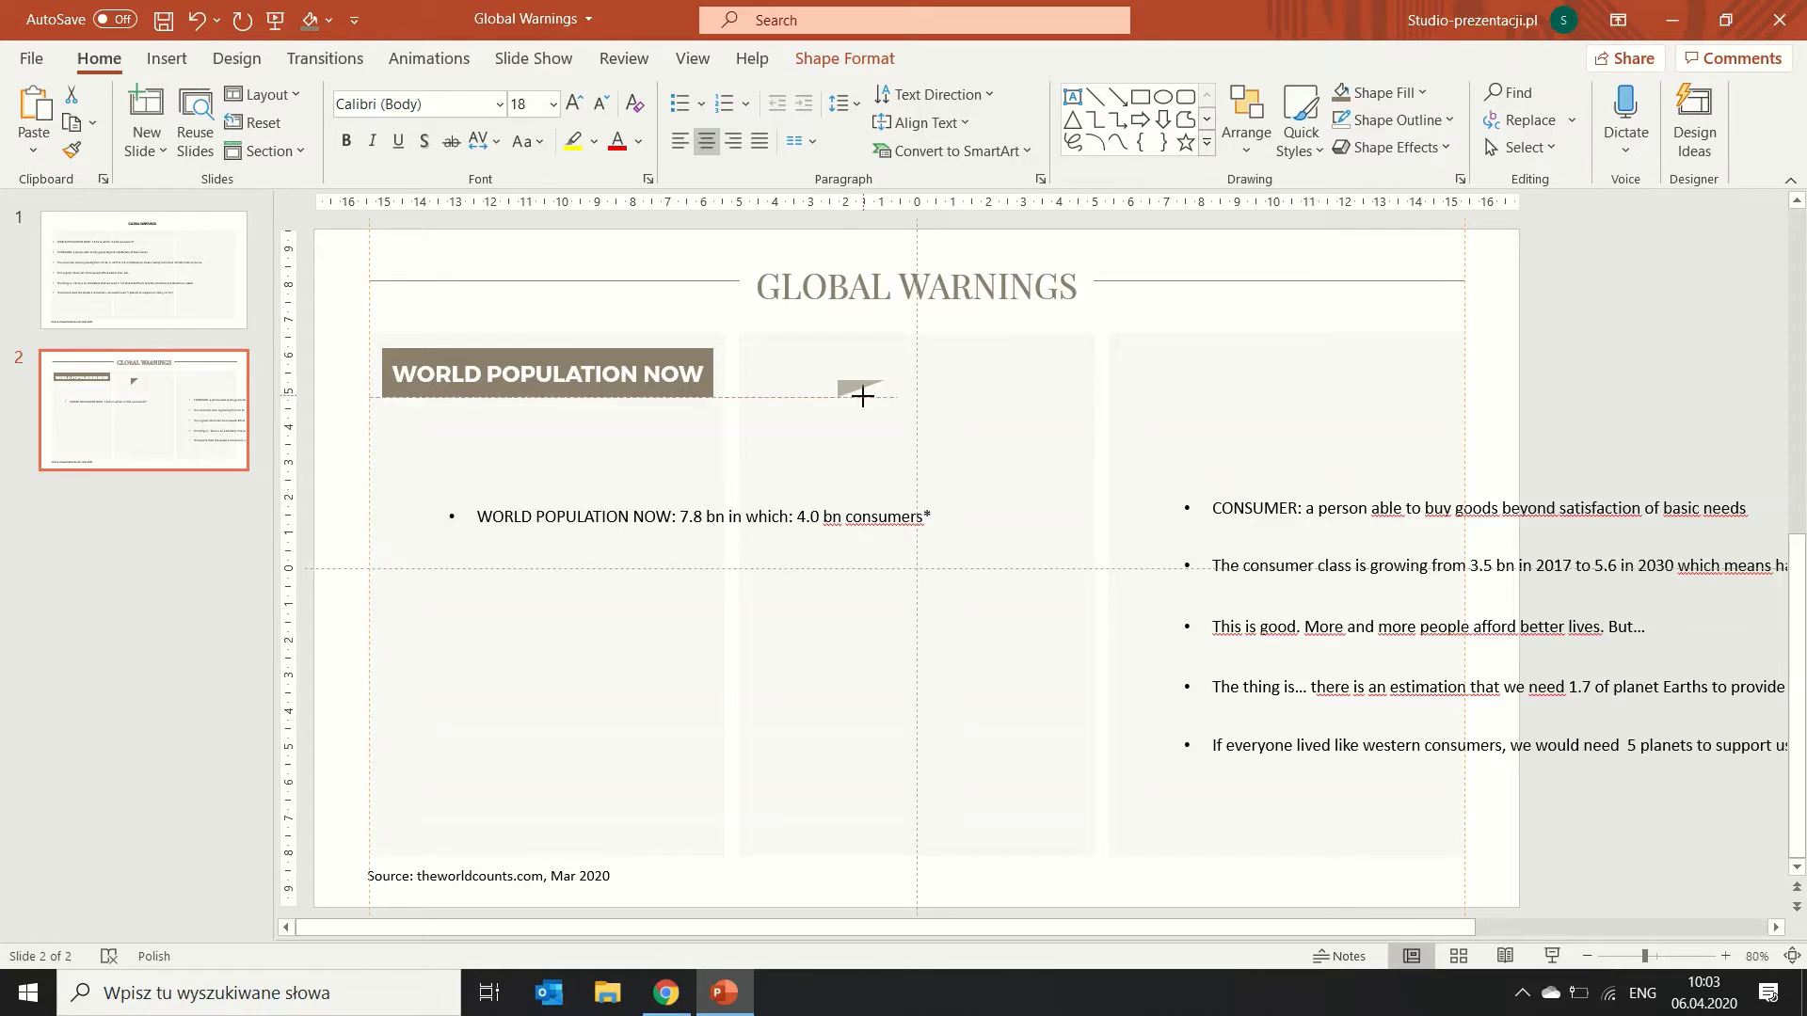
pyautogui.moveTo(862, 395); pyautogui.dragTo(688, 408)
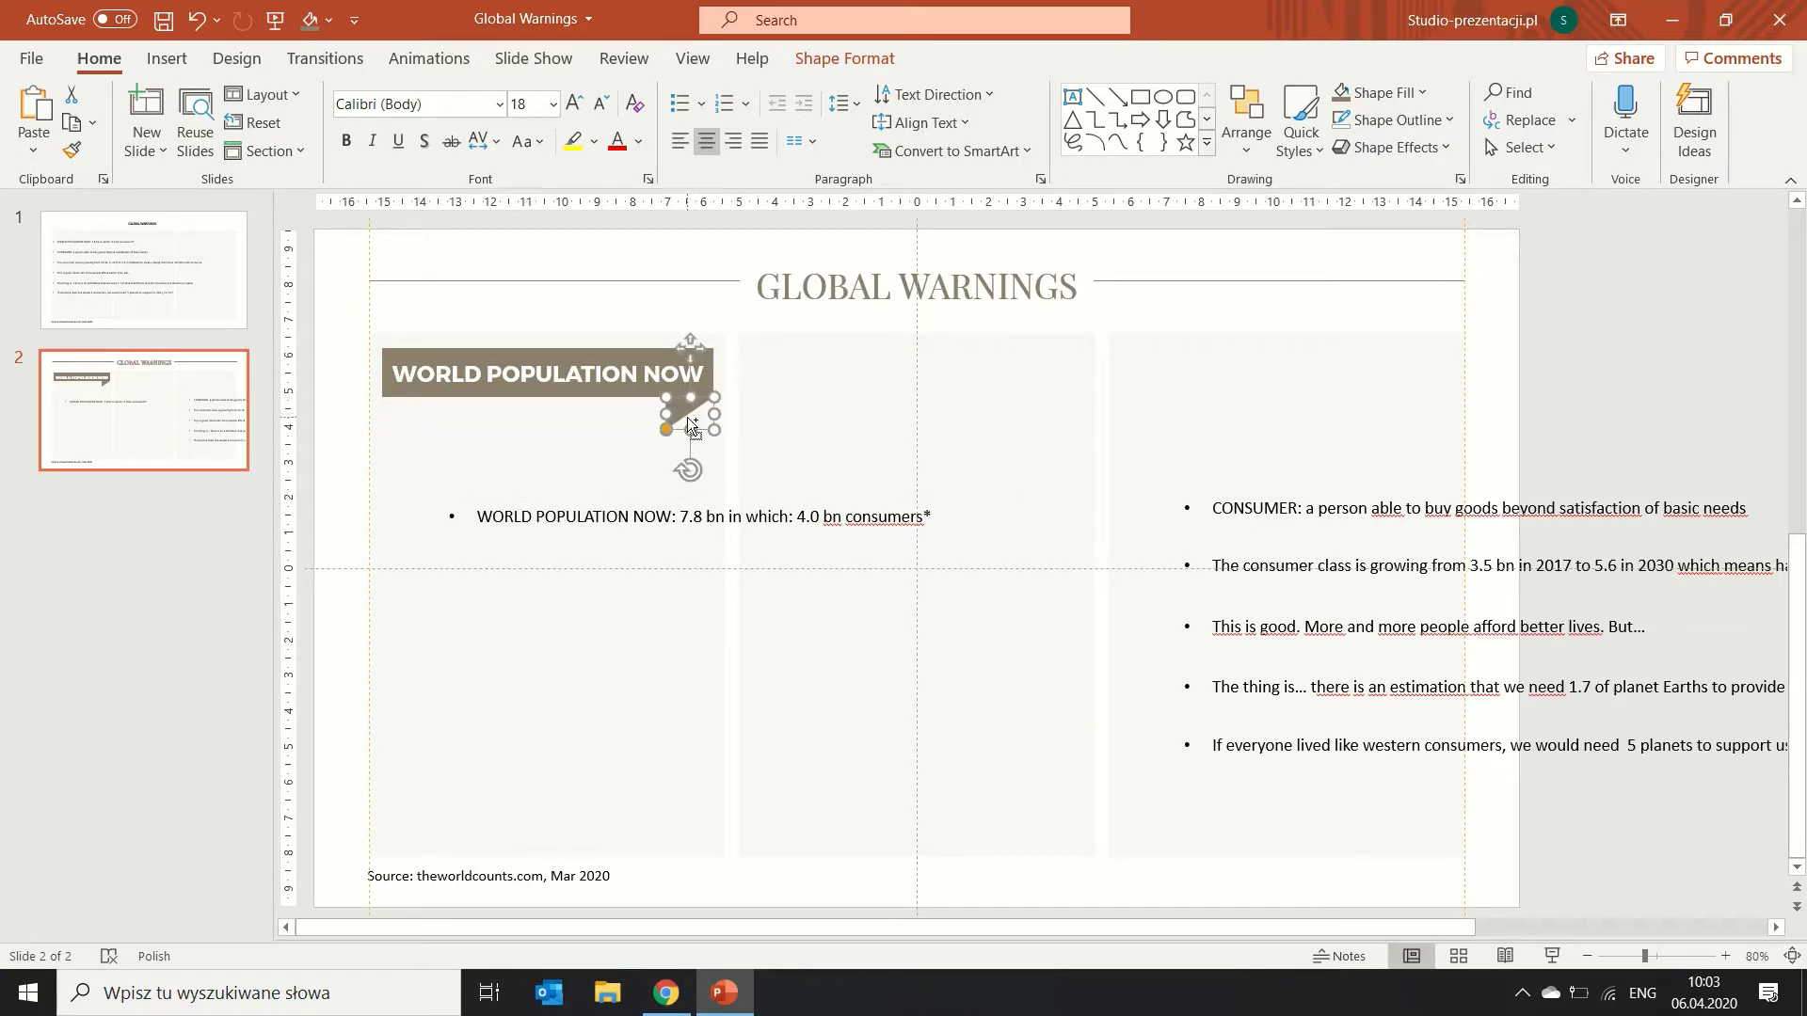
pyautogui.hotkey('ctrl', 'v')
pyautogui.moveTo(695, 420)
pyautogui.mouseDown()
pyautogui.moveTo(496, 431)
pyautogui.moveTo(422, 414)
pyautogui.mouseUp()
pyautogui.click(557, 459)
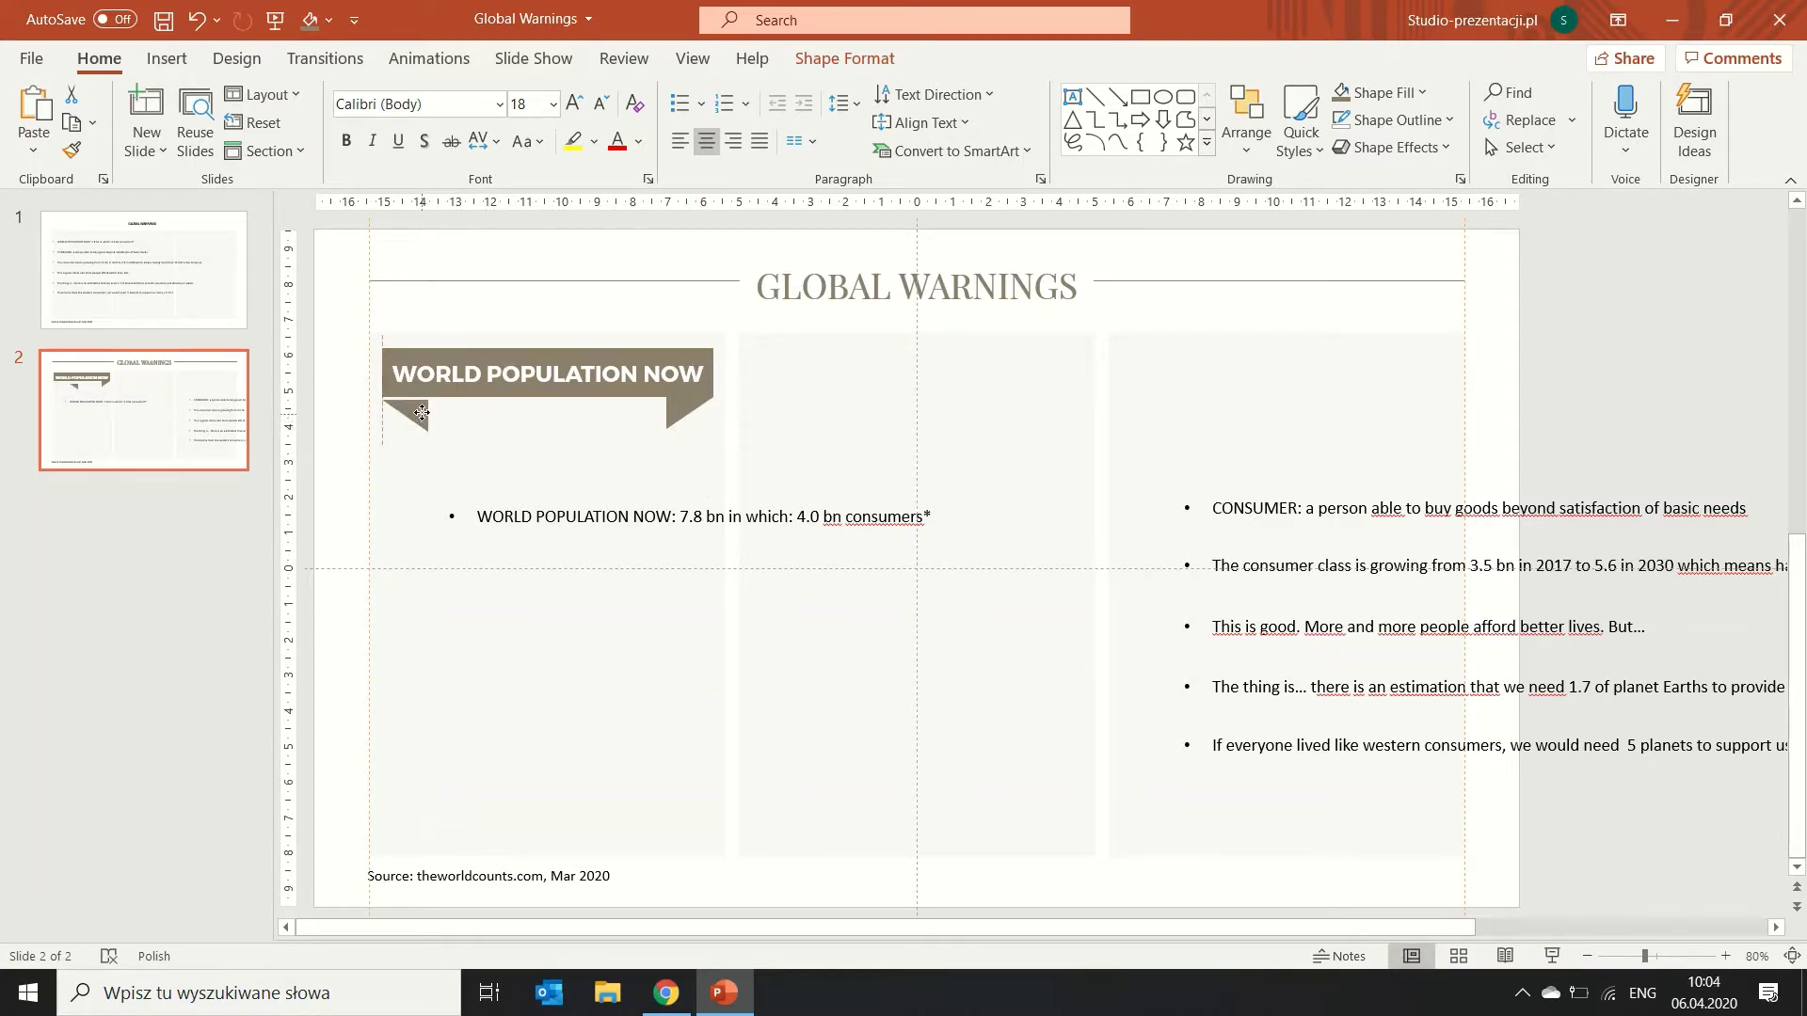
# Align both triangles' tops, fill them dark grey, and shorten them slightly.
pyautogui.keyDown('shift'); pyautogui.click(688, 412); pyautogui.keyUp('shift')
pyautogui.click(845, 58)
pyautogui.click(1582, 94)
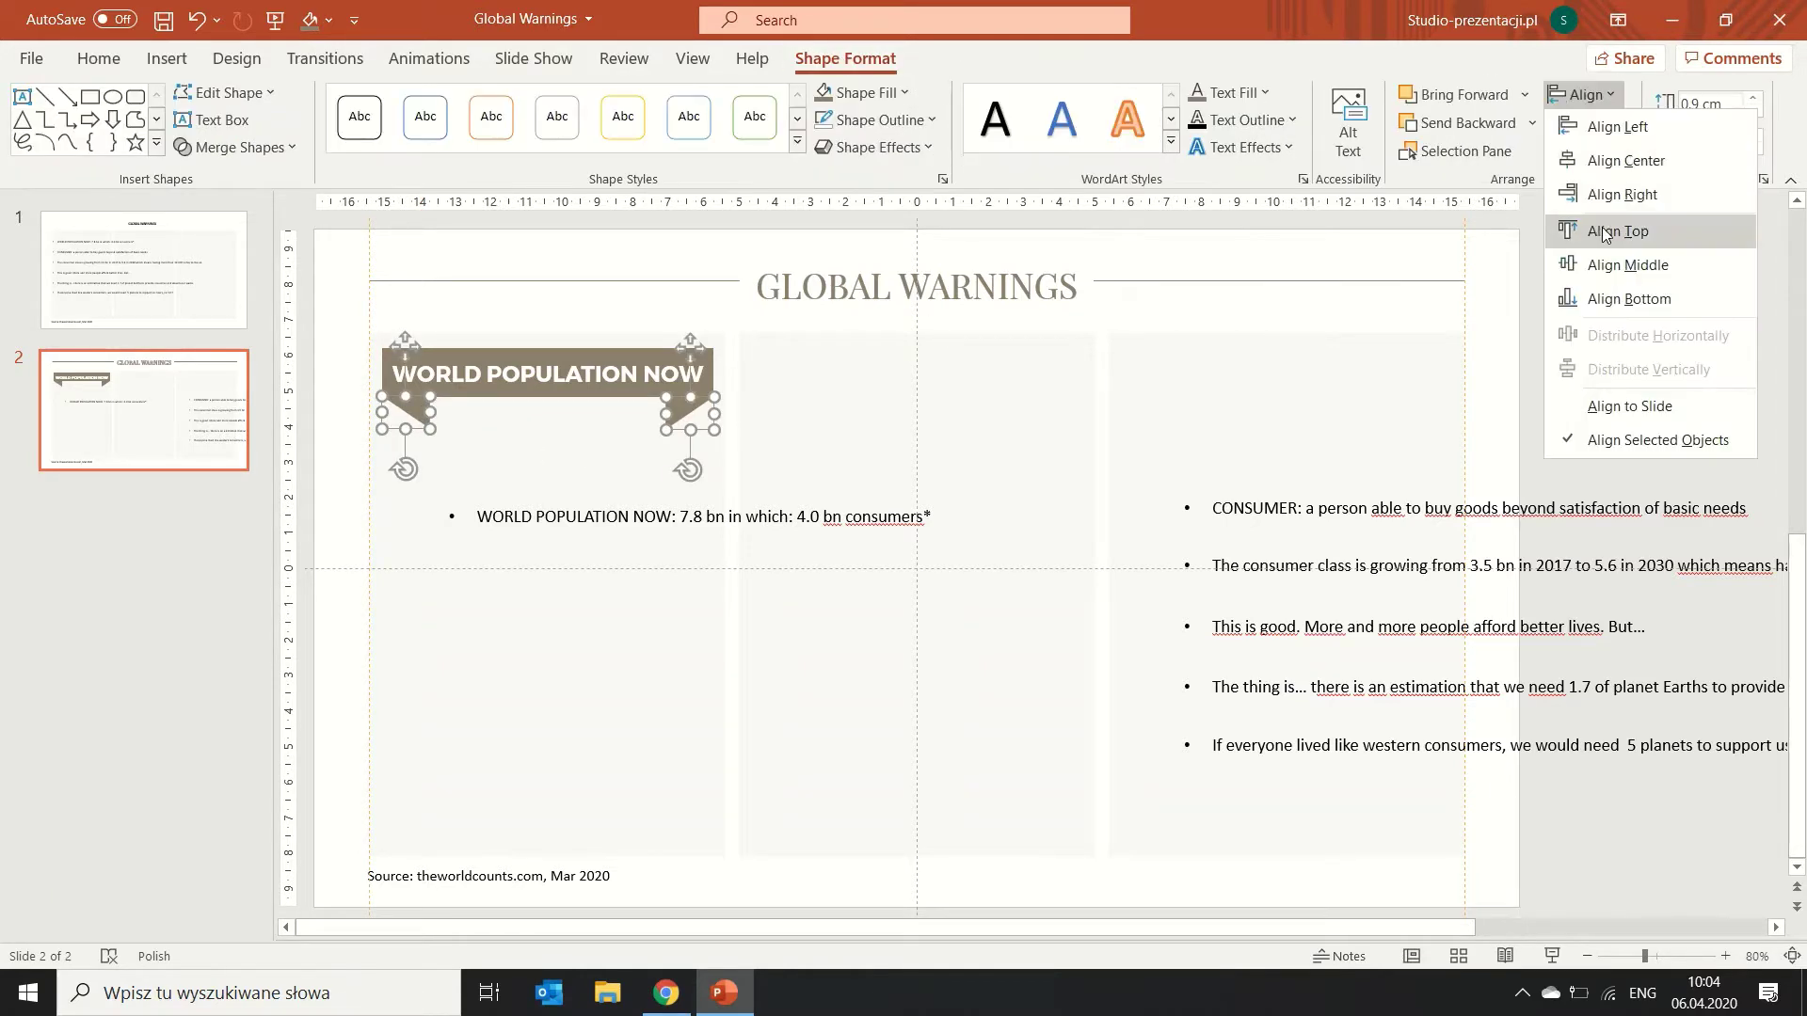
pyautogui.click(1606, 230)
pyautogui.click(864, 92)
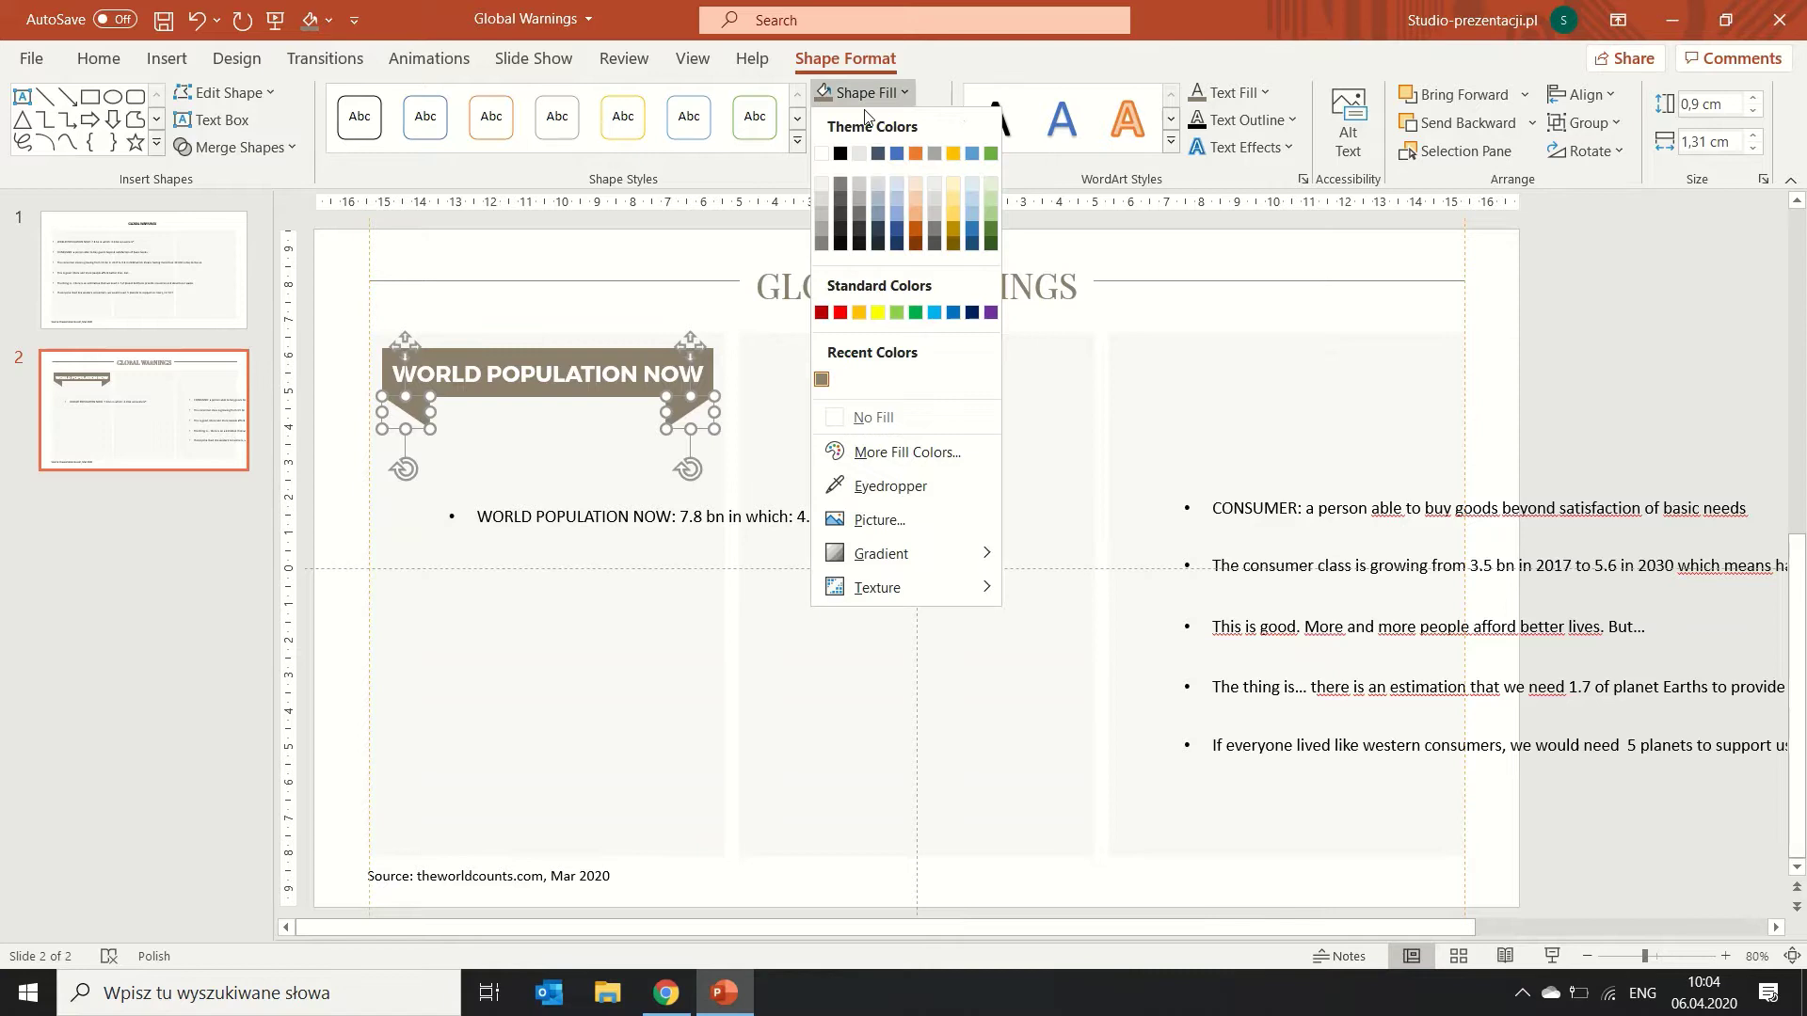
pyautogui.click(834, 198)
pyautogui.keyDown('ctrl'); pyautogui.scroll(5, 442, 392); pyautogui.keyUp('ctrl')
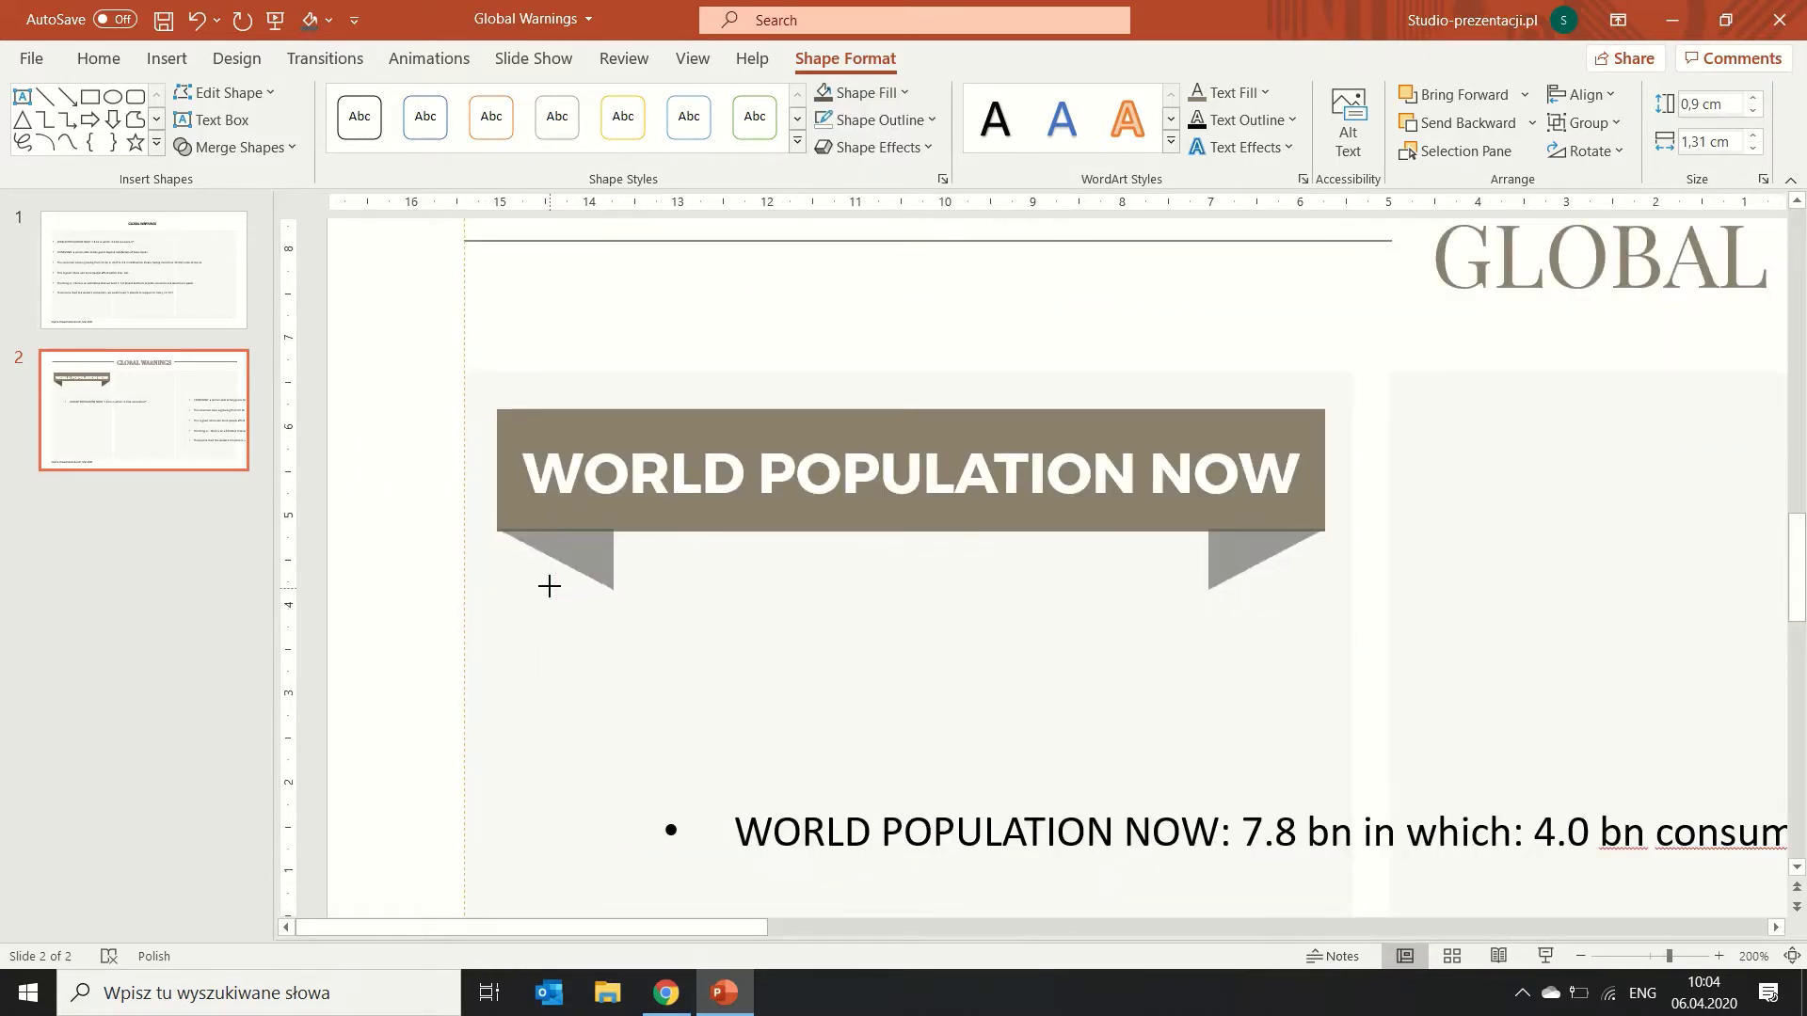
pyautogui.moveTo(554, 609); pyautogui.dragTo(555, 592)
pyautogui.click(476, 496)
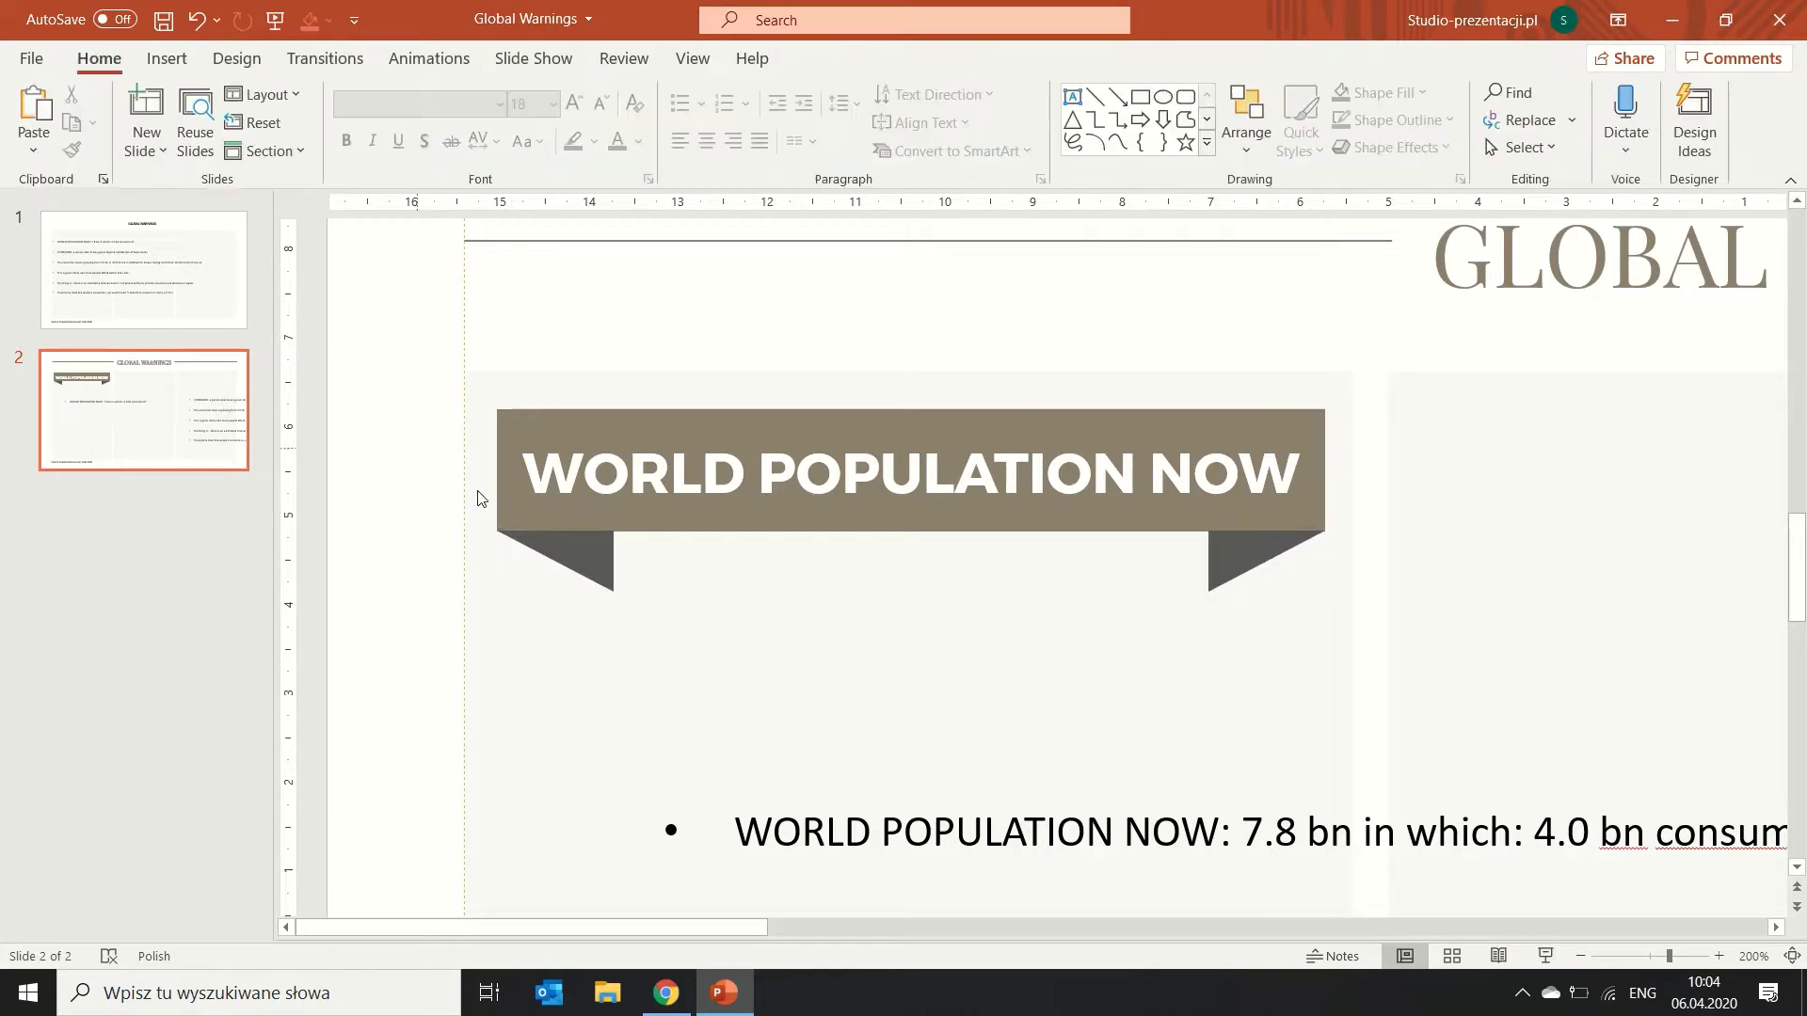
# Align the left triangle flush with the banner's left edge.
pyautogui.click(564, 550)
pyautogui.keyDown('shift'); pyautogui.click(1214, 551); pyautogui.keyUp('shift')
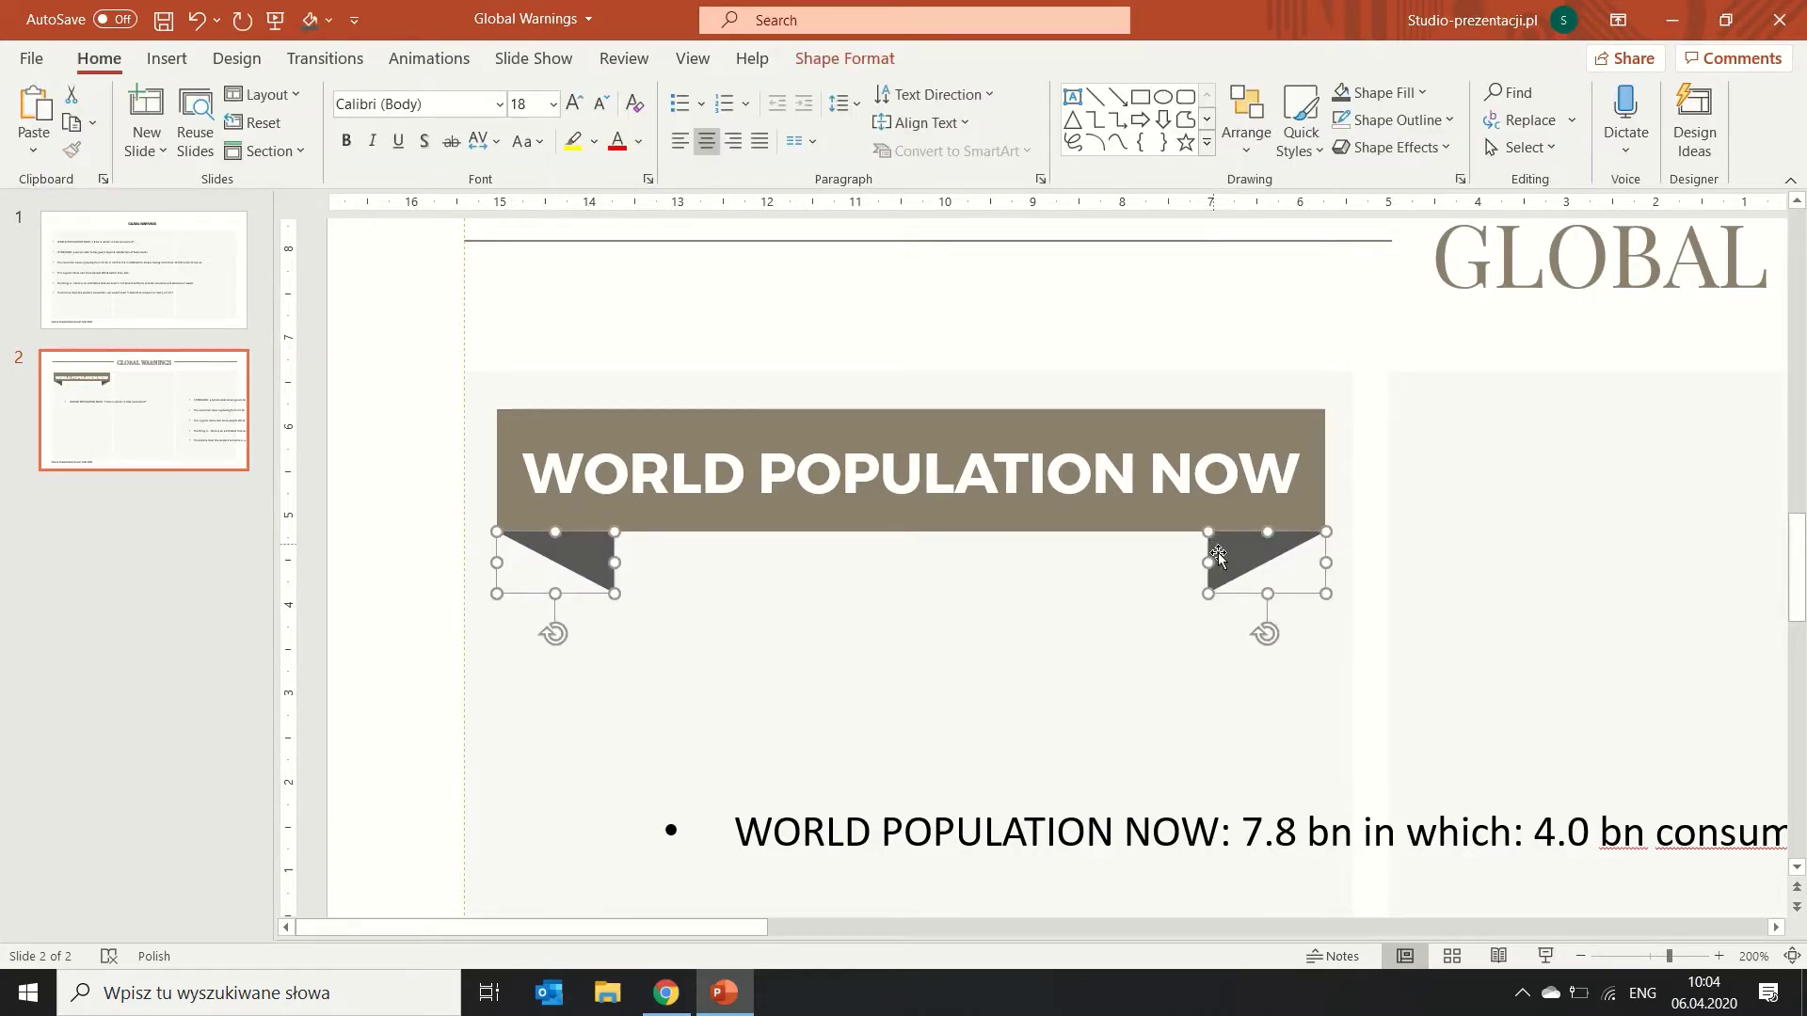
pyautogui.click(623, 561)
pyautogui.click(582, 550)
pyautogui.moveTo(581, 551); pyautogui.dragTo(607, 550)
pyautogui.keyDown('shift'); pyautogui.click(715, 480); pyautogui.keyUp('shift')
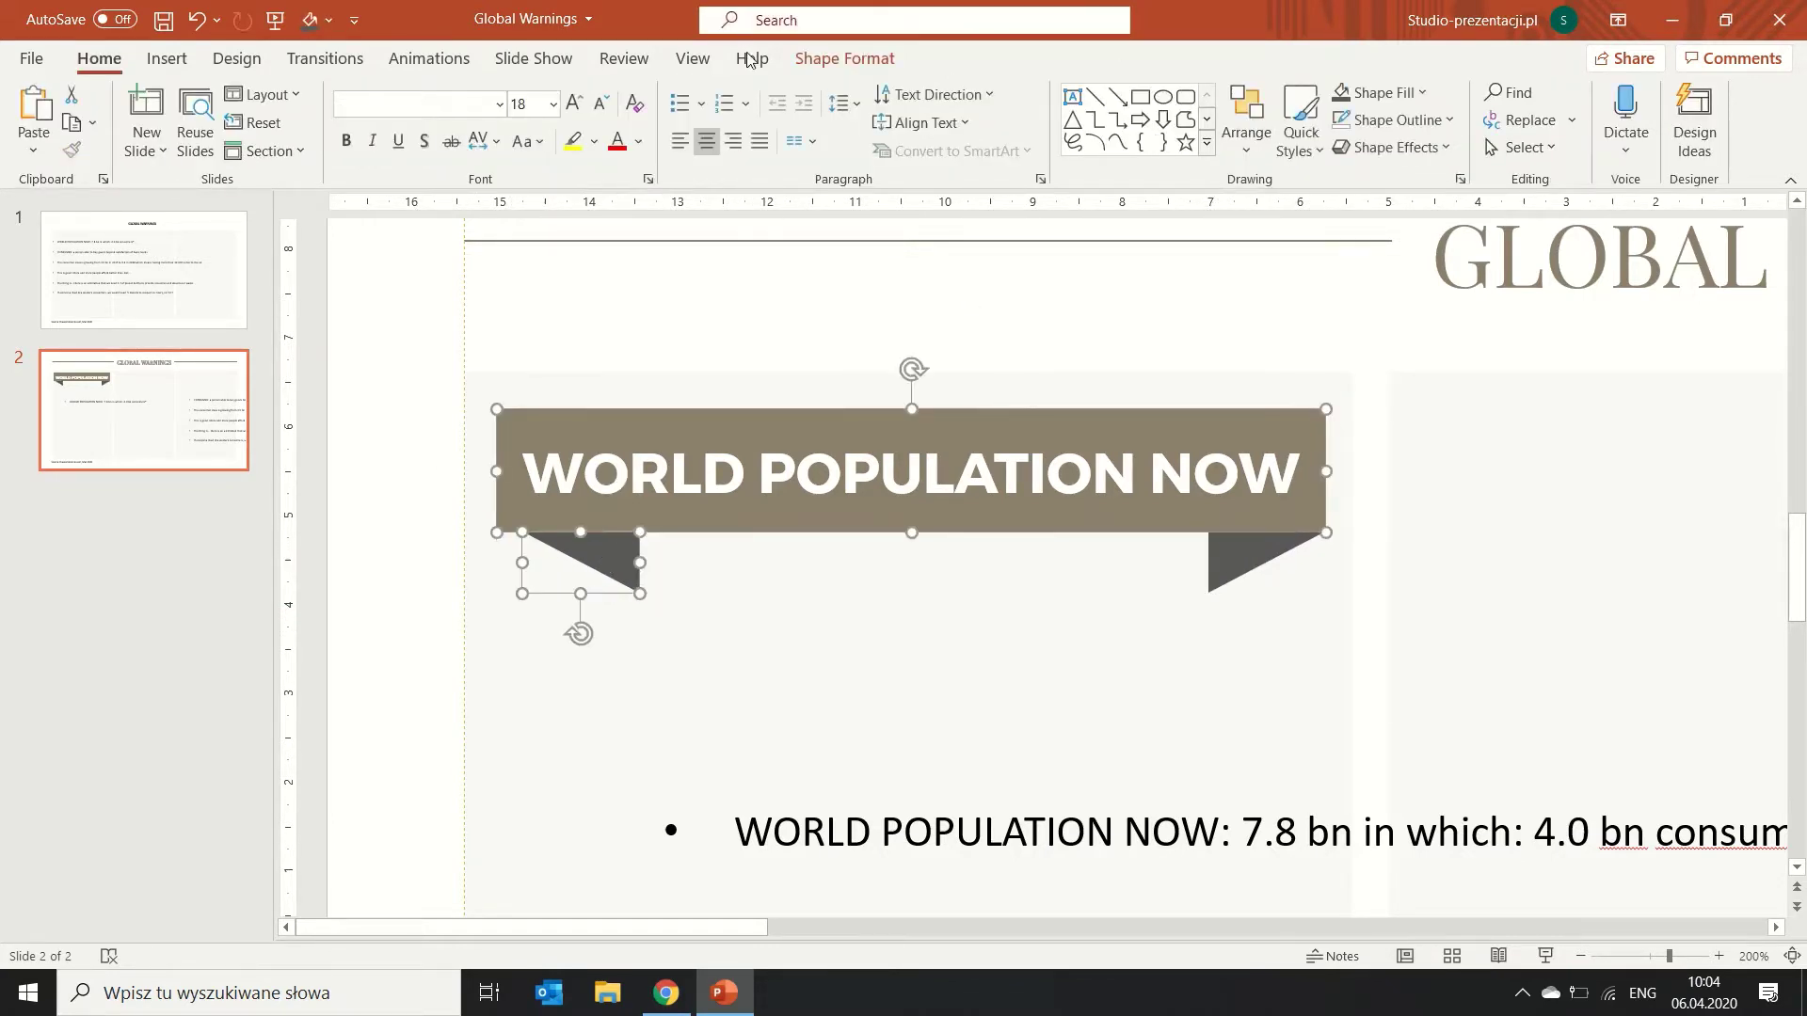
pyautogui.click(845, 58)
pyautogui.click(1574, 98)
# Align the right triangle flush with the banner's right edge.
pyautogui.click(1600, 122)
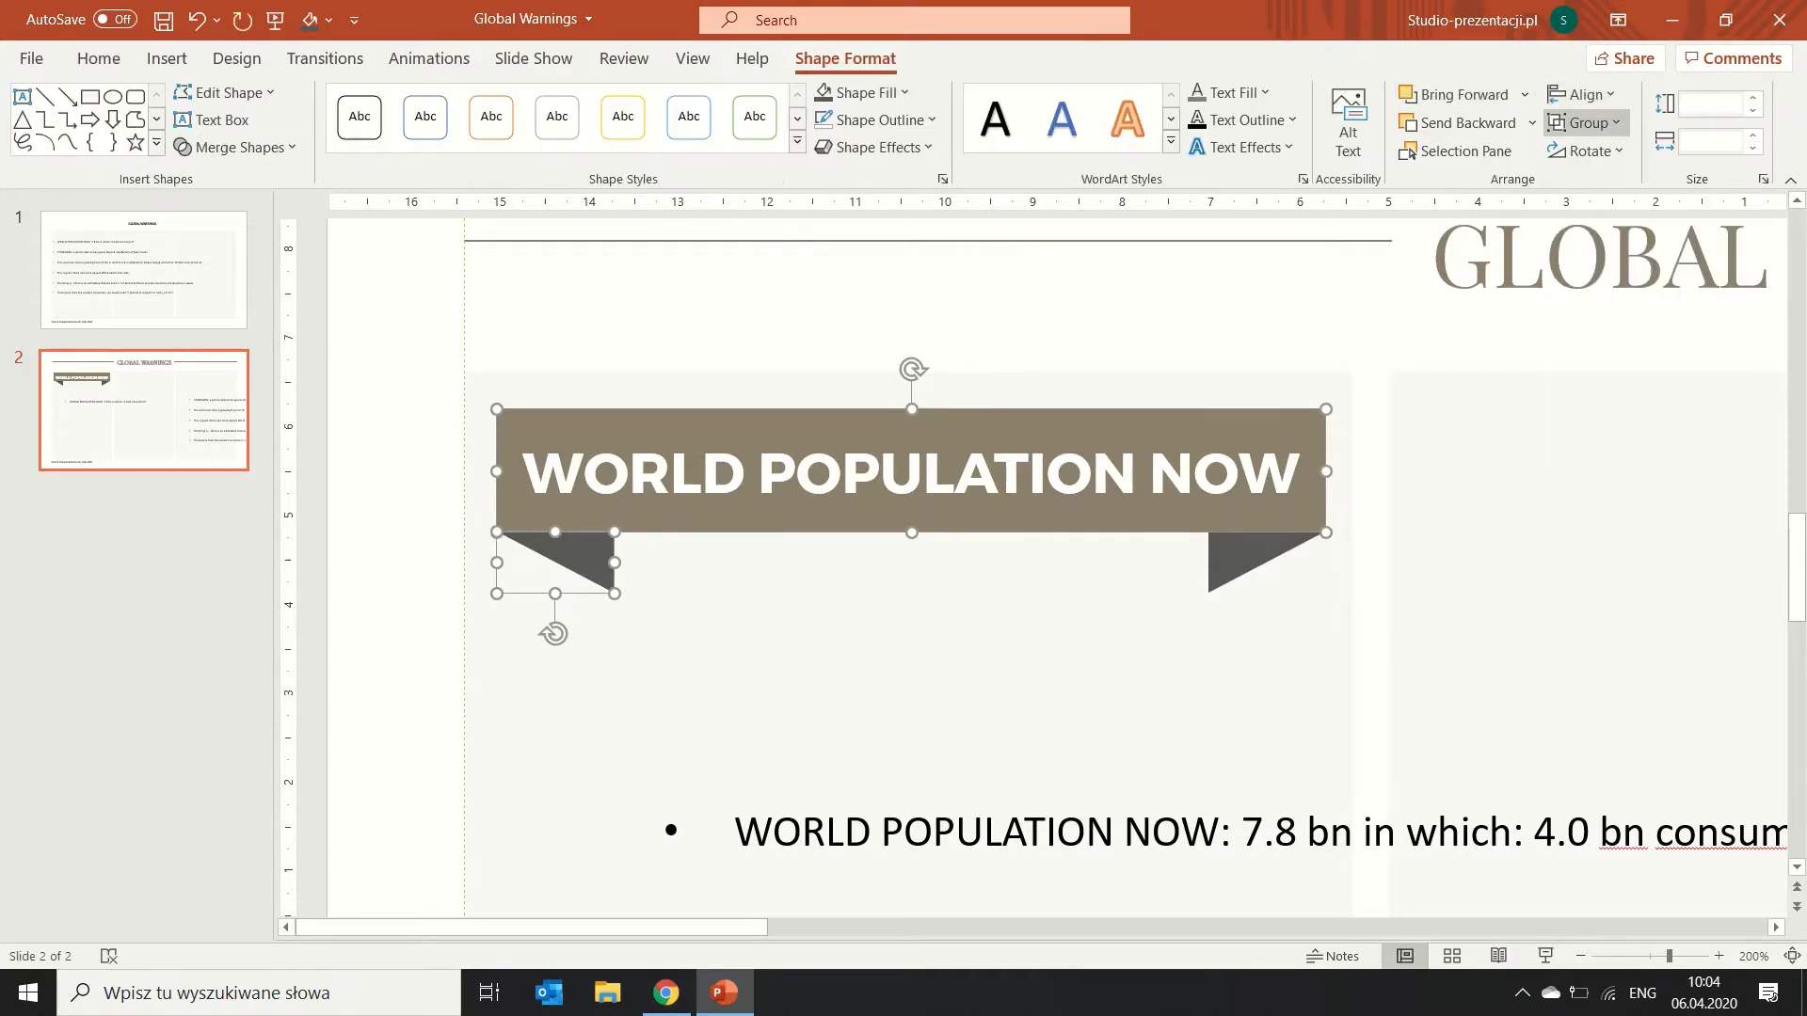
pyautogui.click(1285, 555)
pyautogui.moveTo(1285, 556); pyautogui.dragTo(1248, 555)
pyautogui.keyDown('shift'); pyautogui.click(1248, 518); pyautogui.keyUp('shift')
pyautogui.click(1581, 94)
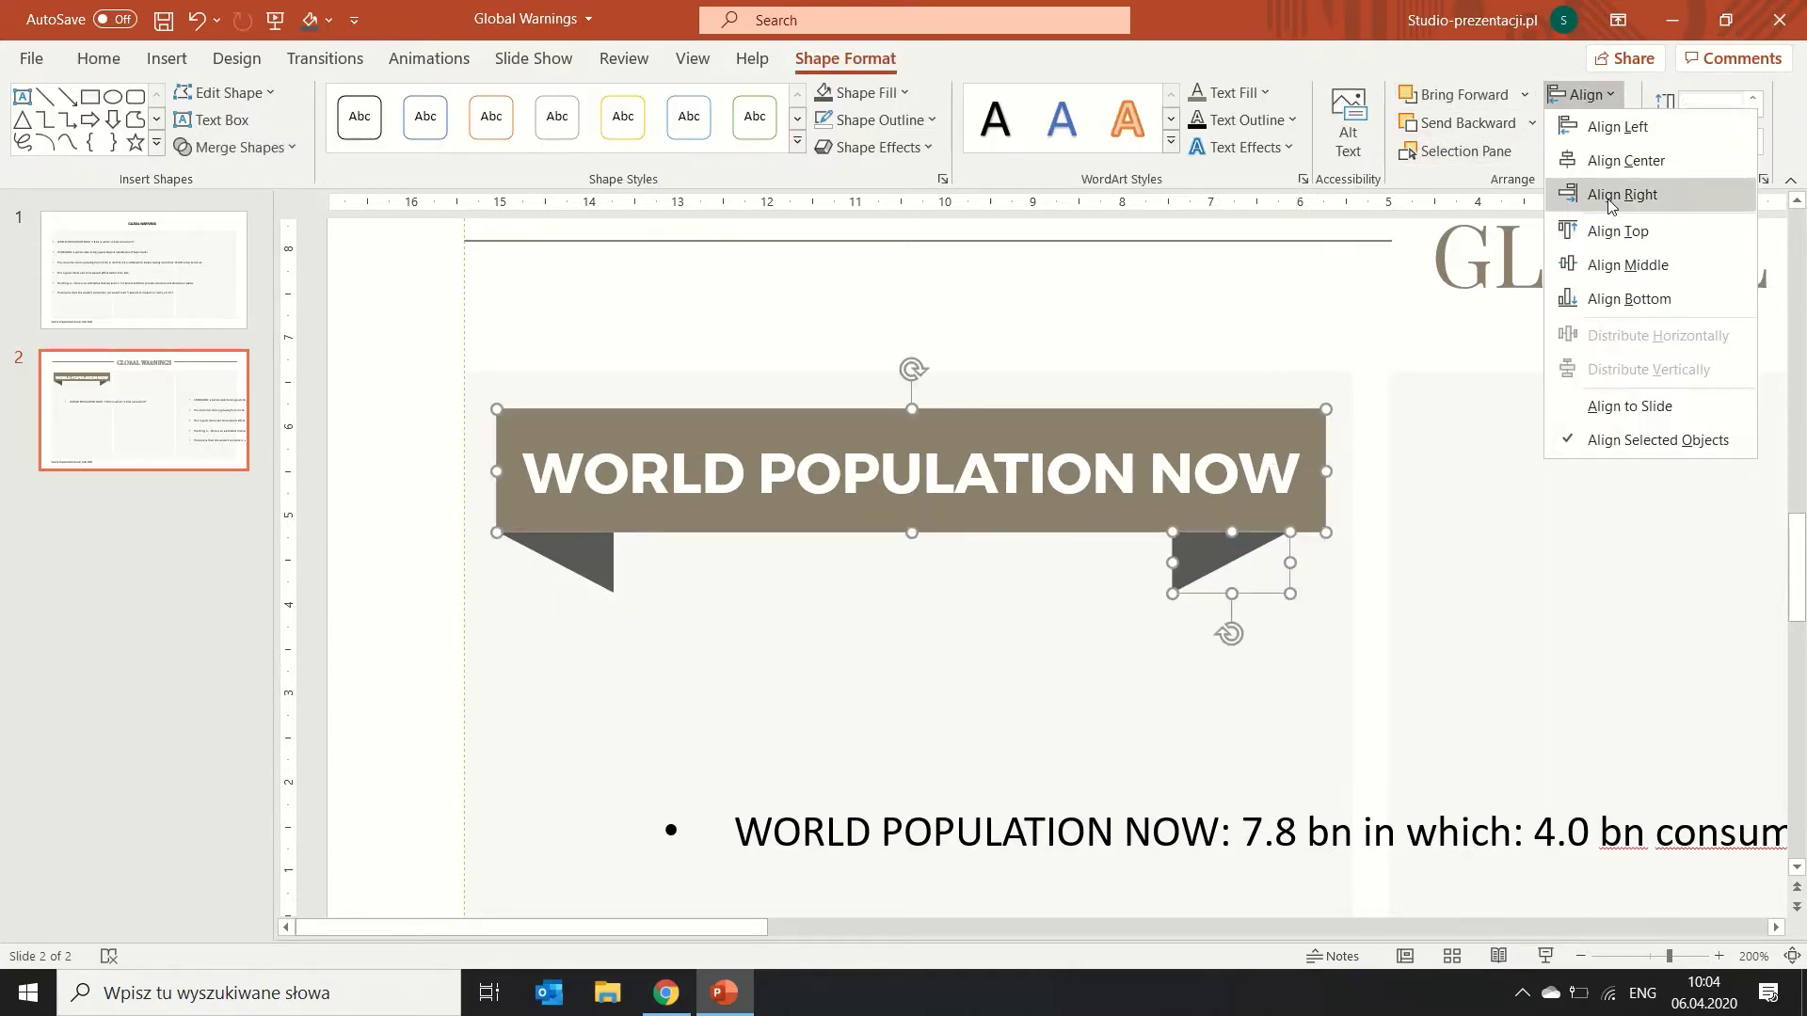
pyautogui.click(1600, 198)
pyautogui.click(1154, 292)
pyautogui.scroll(-8, 1158, 376)
# Copy the 7.8 population figure into its own text box just below the banner.
pyautogui.scroll(-3, 1161, 443)
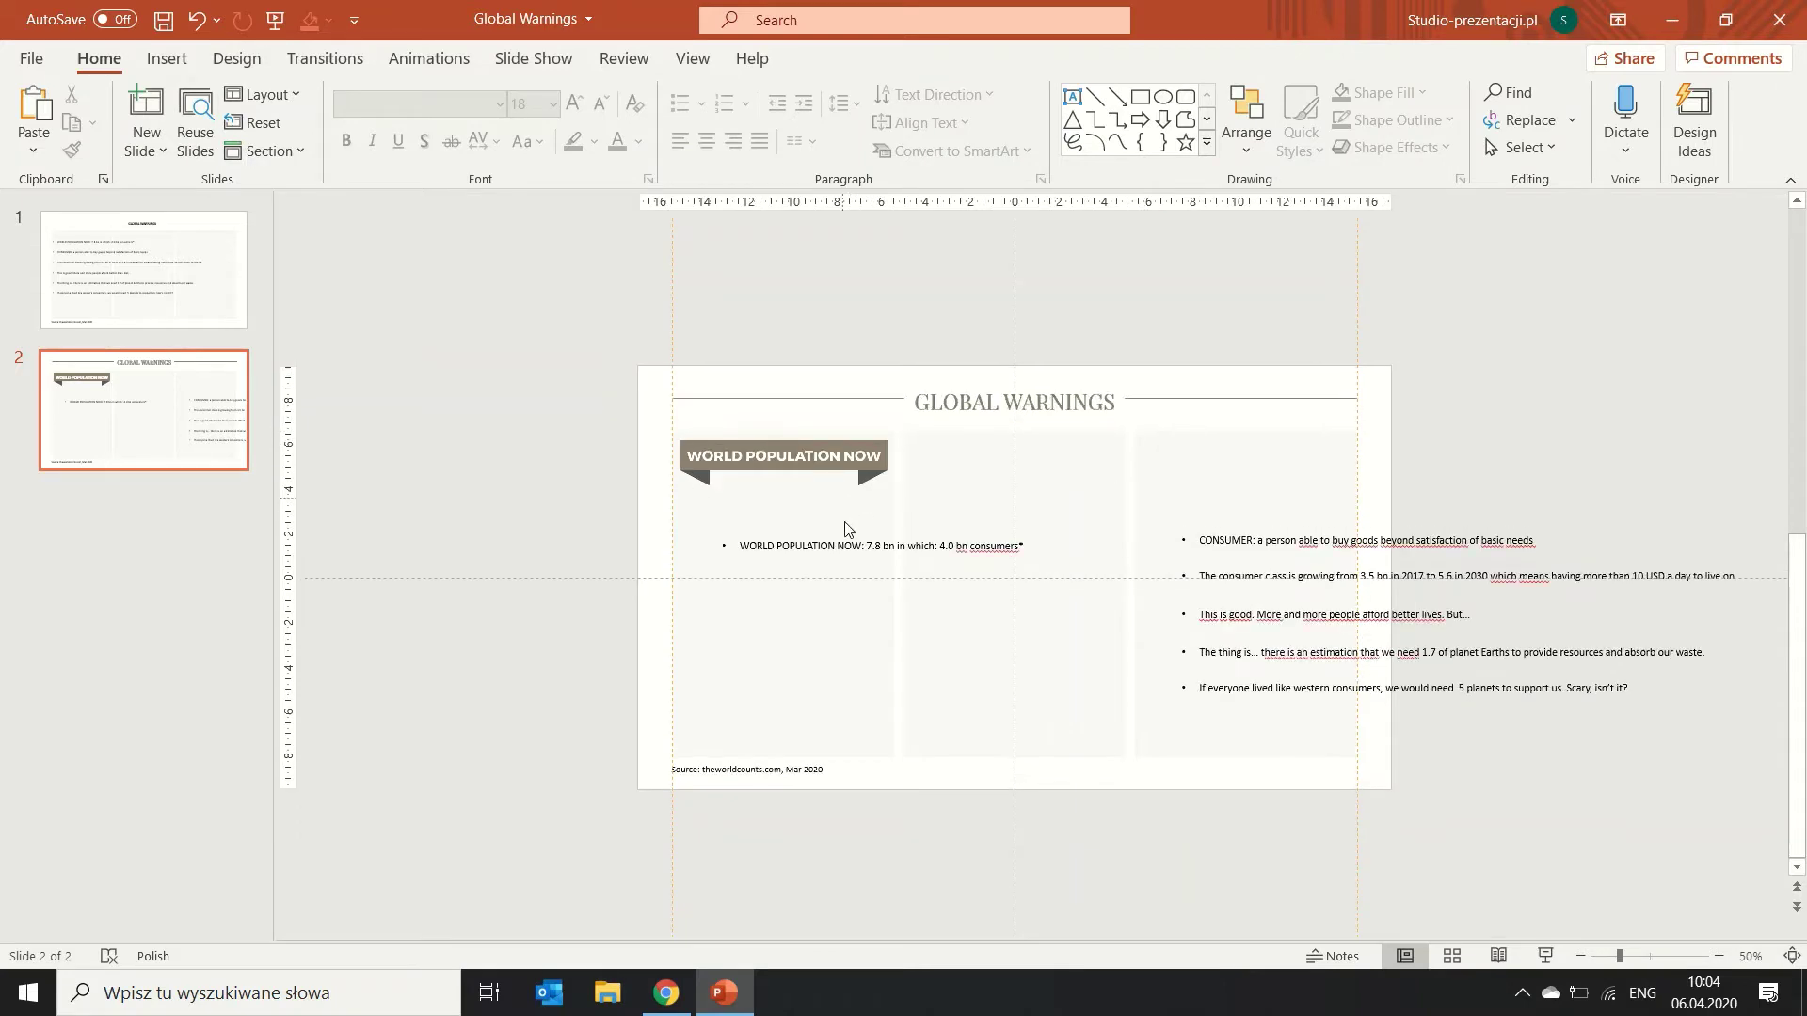
pyautogui.click(867, 546)
pyautogui.moveTo(897, 535); pyautogui.dragTo(881, 588)
pyautogui.hotkey('ctrl', 'c')
pyautogui.click(508, 537)
pyautogui.hotkey('ctrl', 'v')
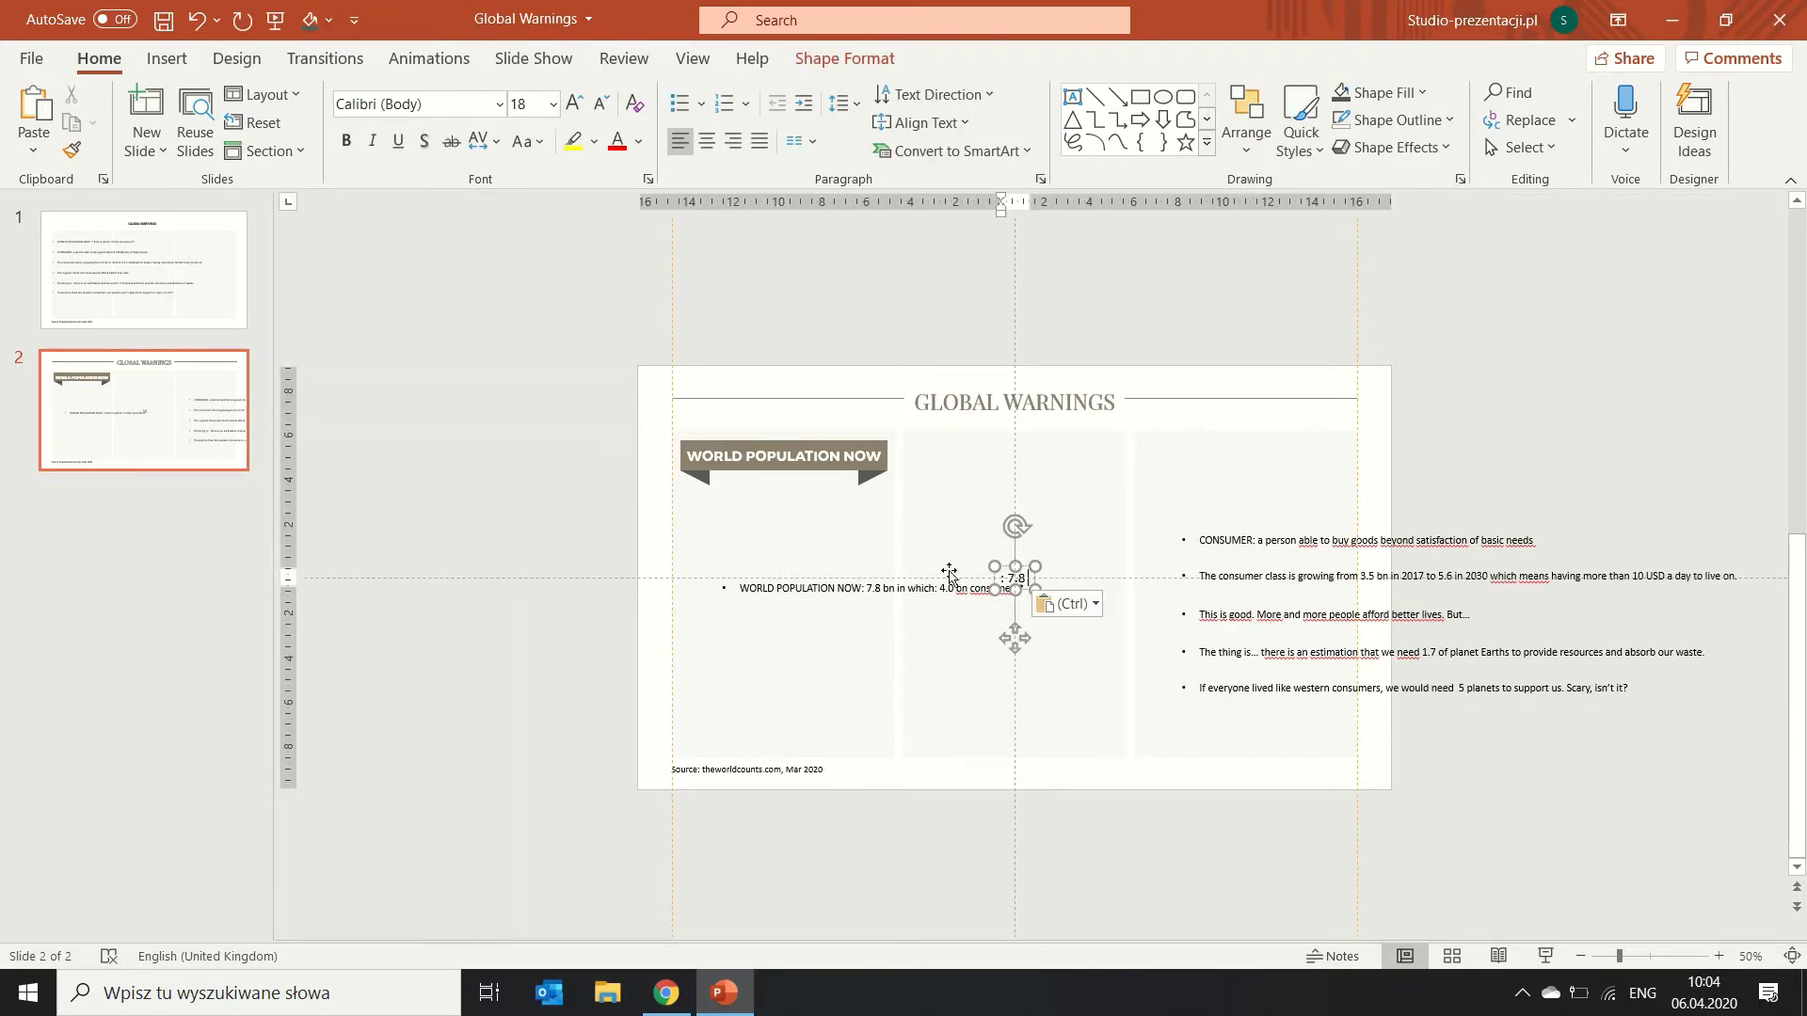
pyautogui.moveTo(1005, 570); pyautogui.dragTo(781, 517)
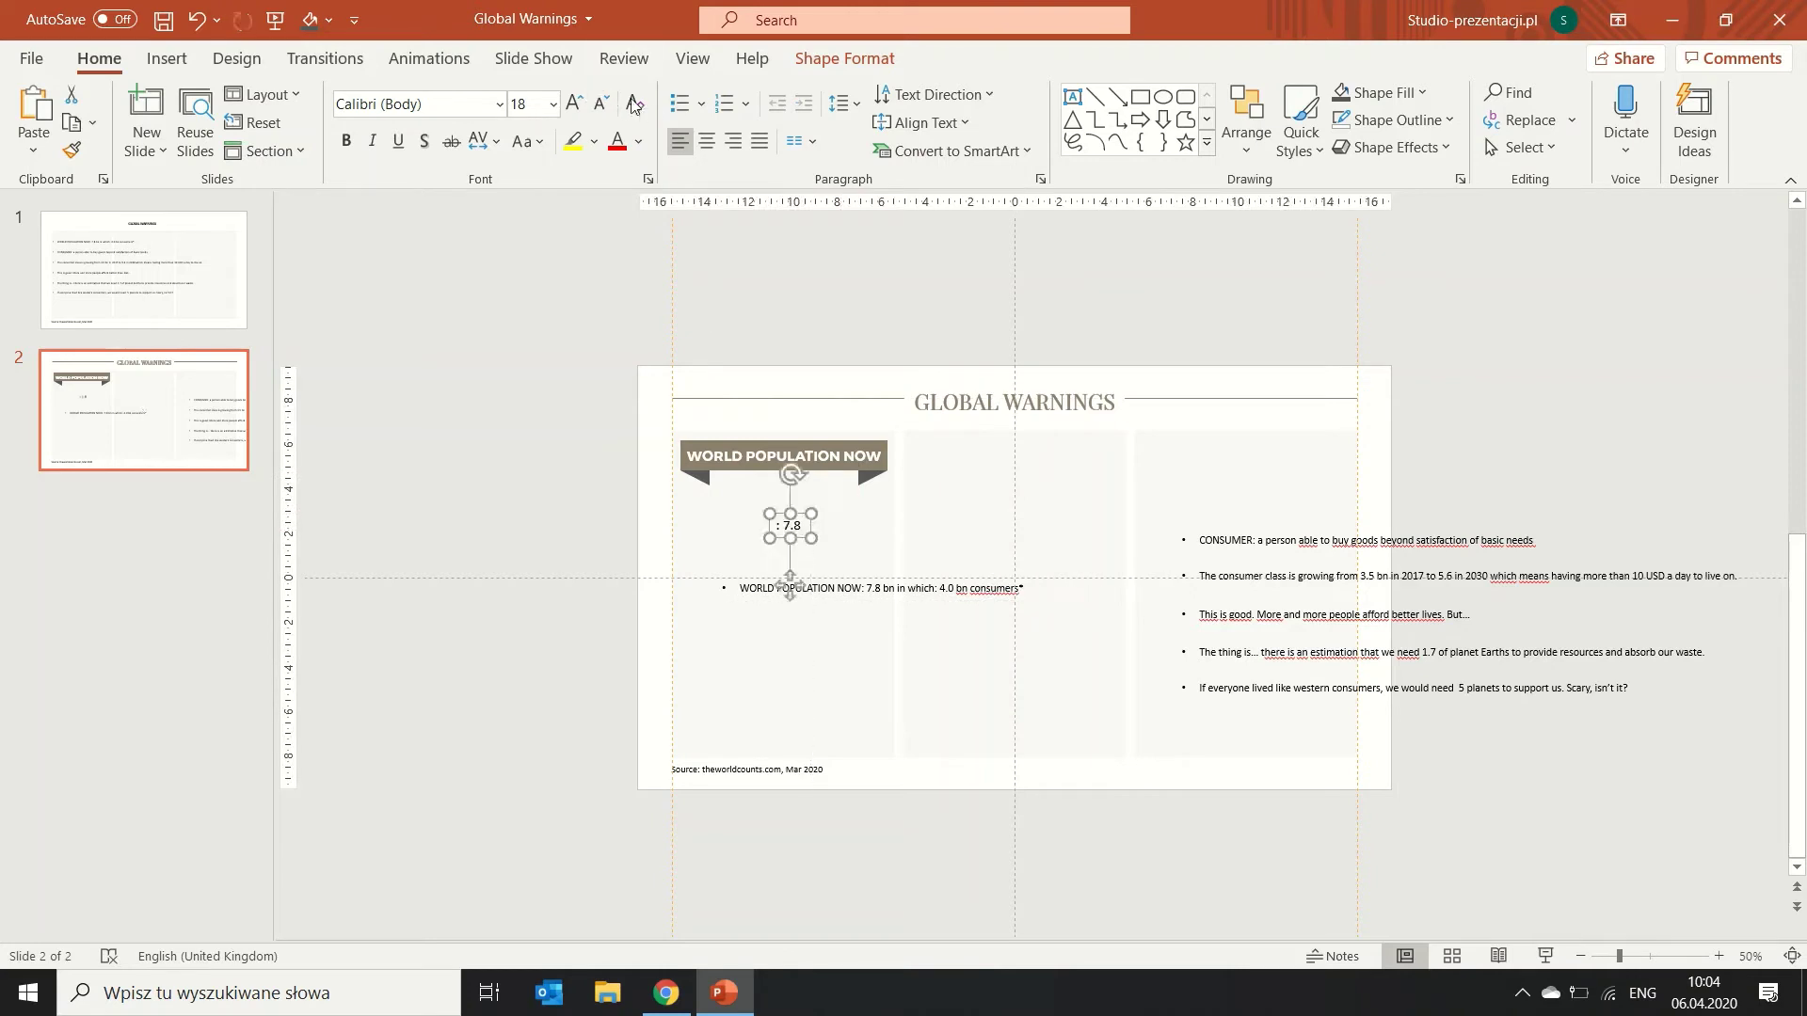
# Set the 7.8 figure in the Rachel font, remove the leading colon, and colour it grey.
pyautogui.keyDown('ctrl'); pyautogui.scroll(2, 720, 419); pyautogui.keyUp('ctrl')
pyautogui.keyDown('ctrl'); pyautogui.scroll(1, 710, 427); pyautogui.keyUp('ctrl')
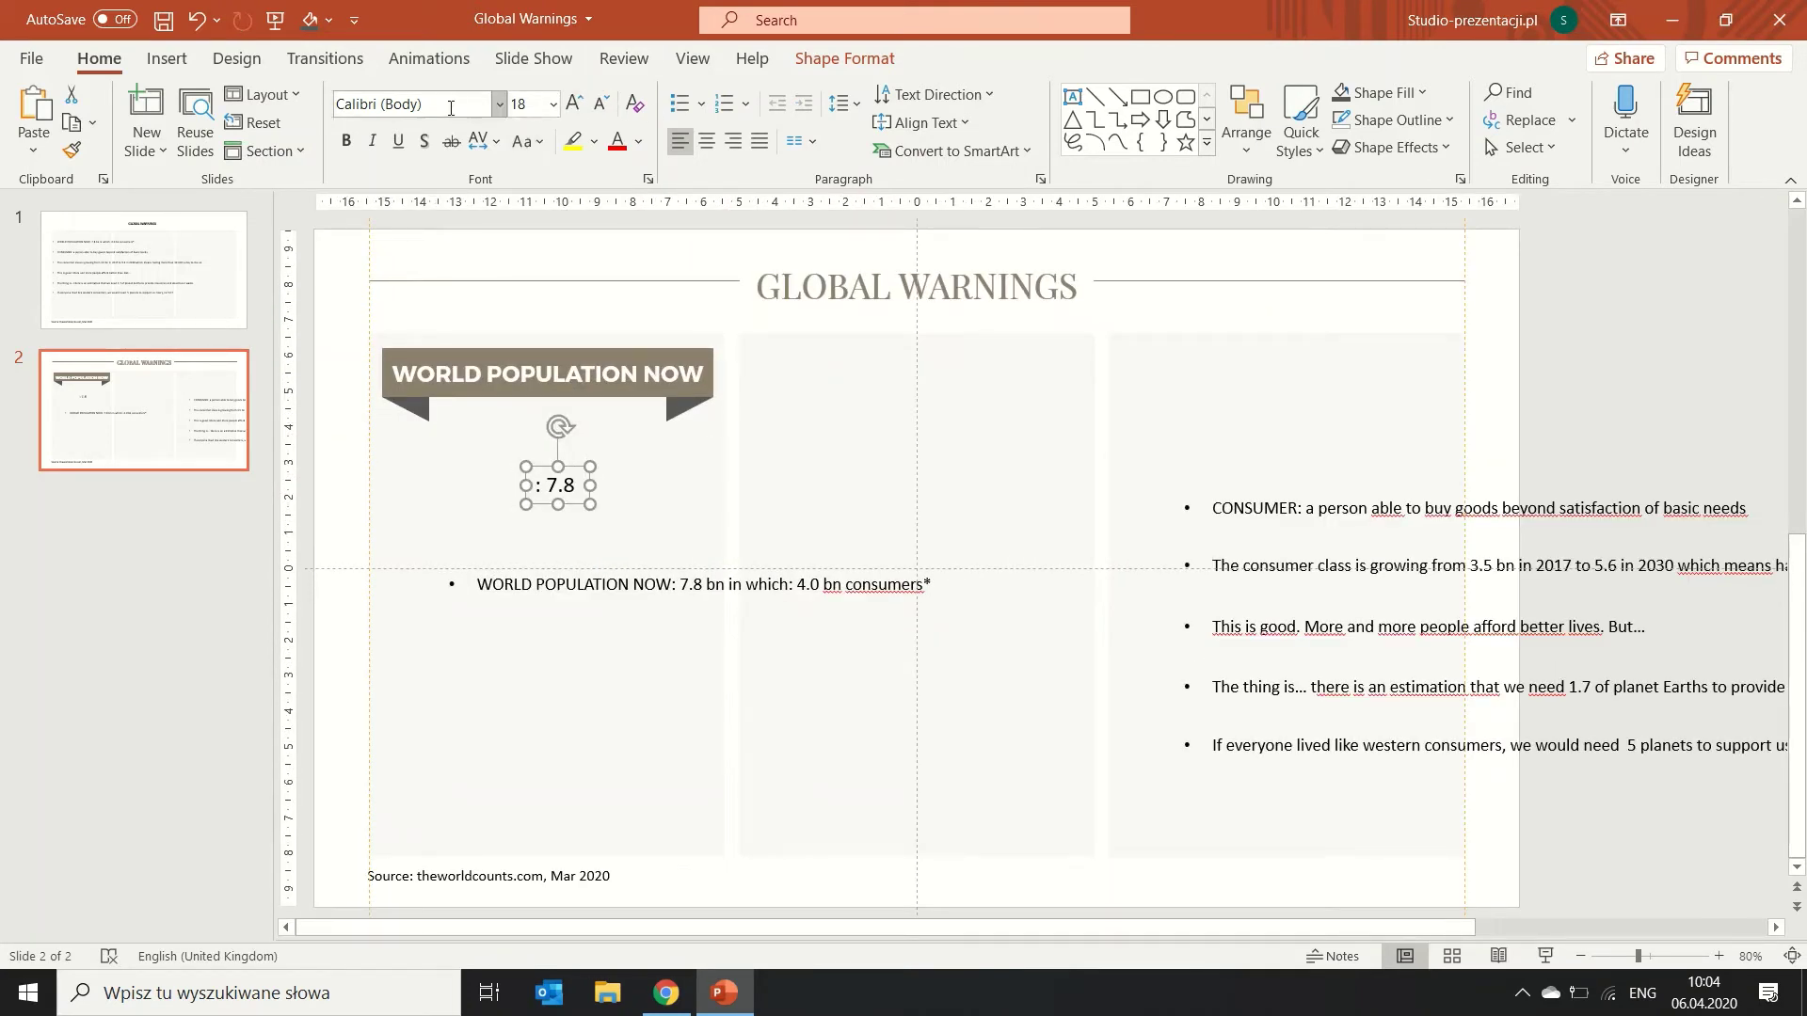
pyautogui.click(414, 104)
pyautogui.write('Rachel')
pyautogui.press('Return')
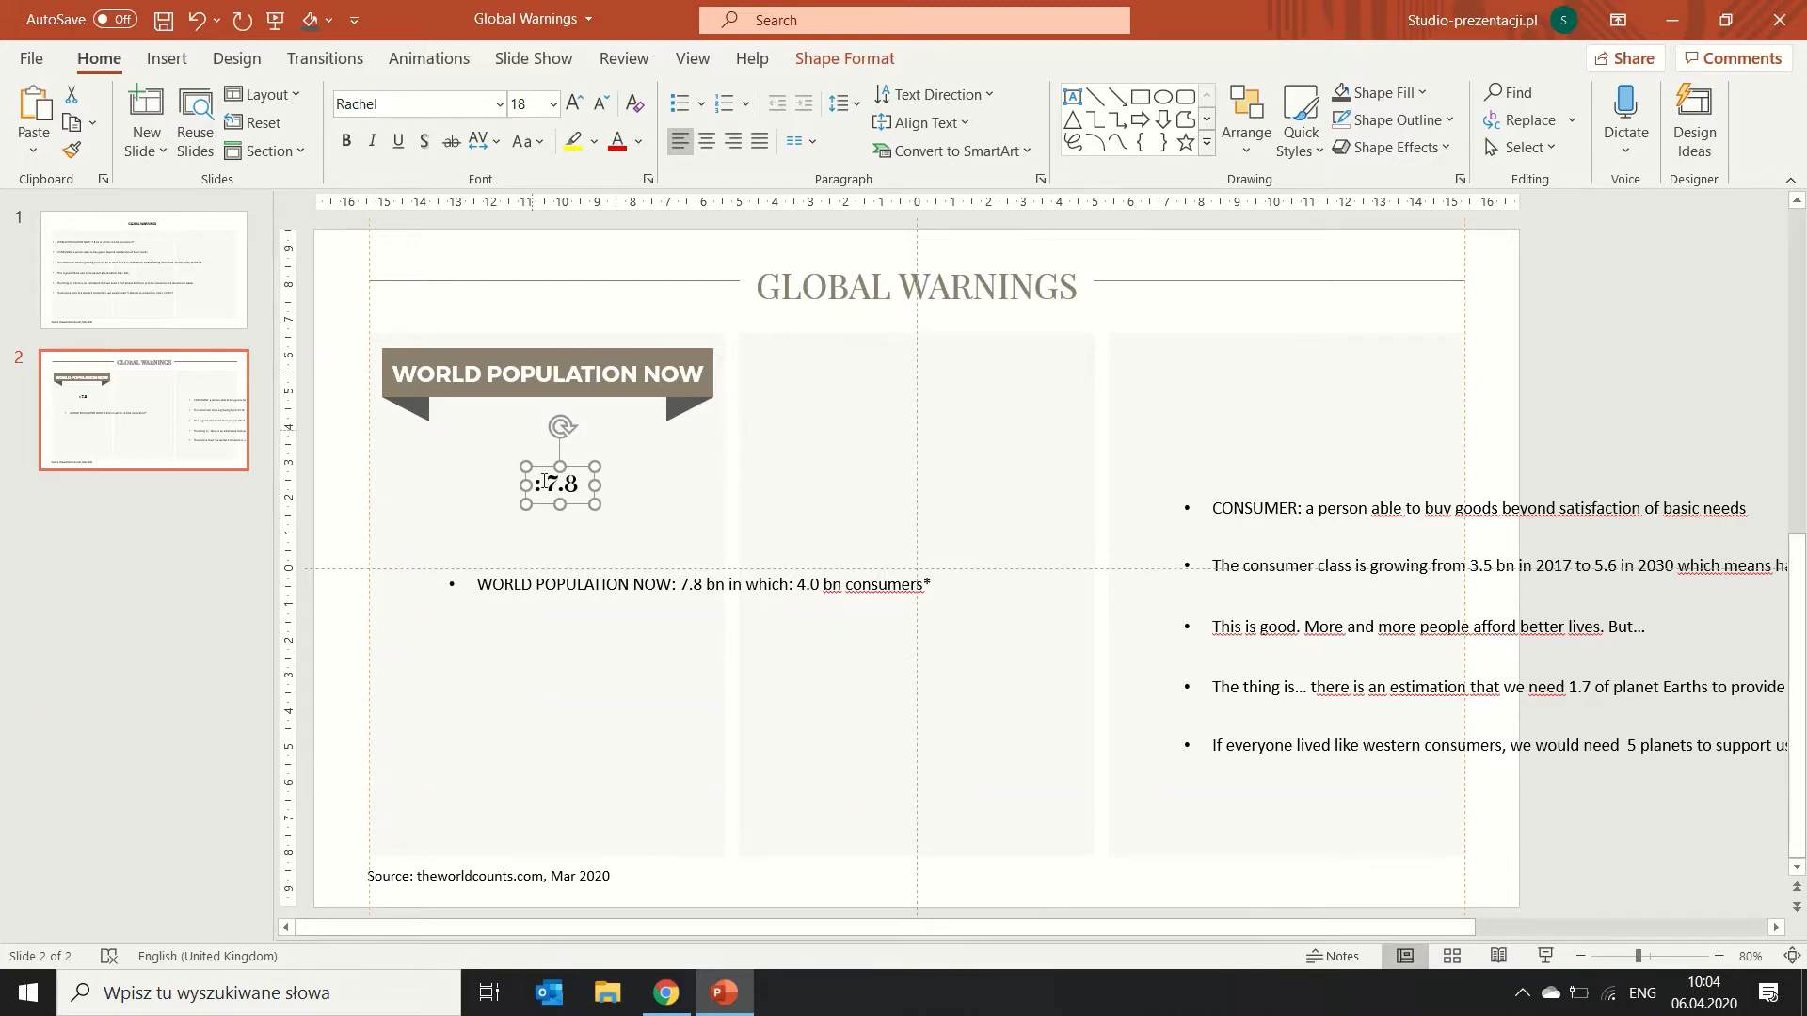
pyautogui.click(553, 486)
pyautogui.press('BackSpace')
pyautogui.press('BackSpace')
pyautogui.hotkey('ctrl', 'a')
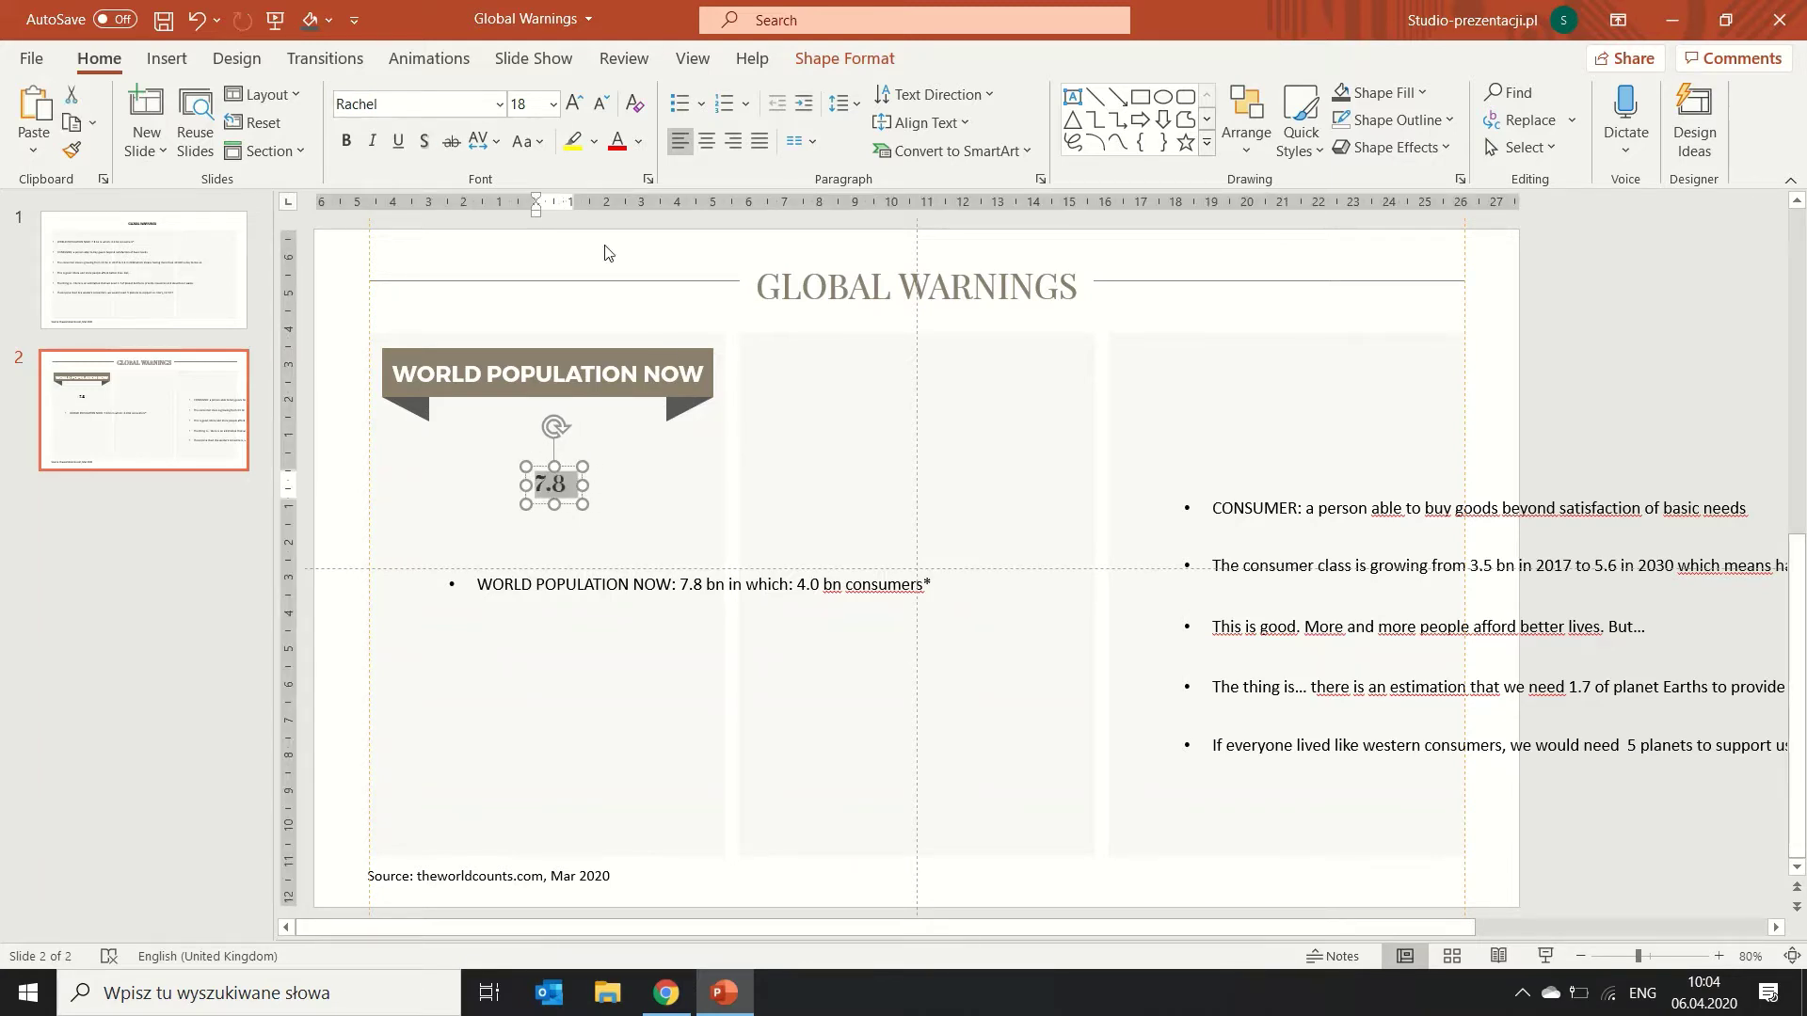
pyautogui.click(639, 143)
pyautogui.click(616, 429)
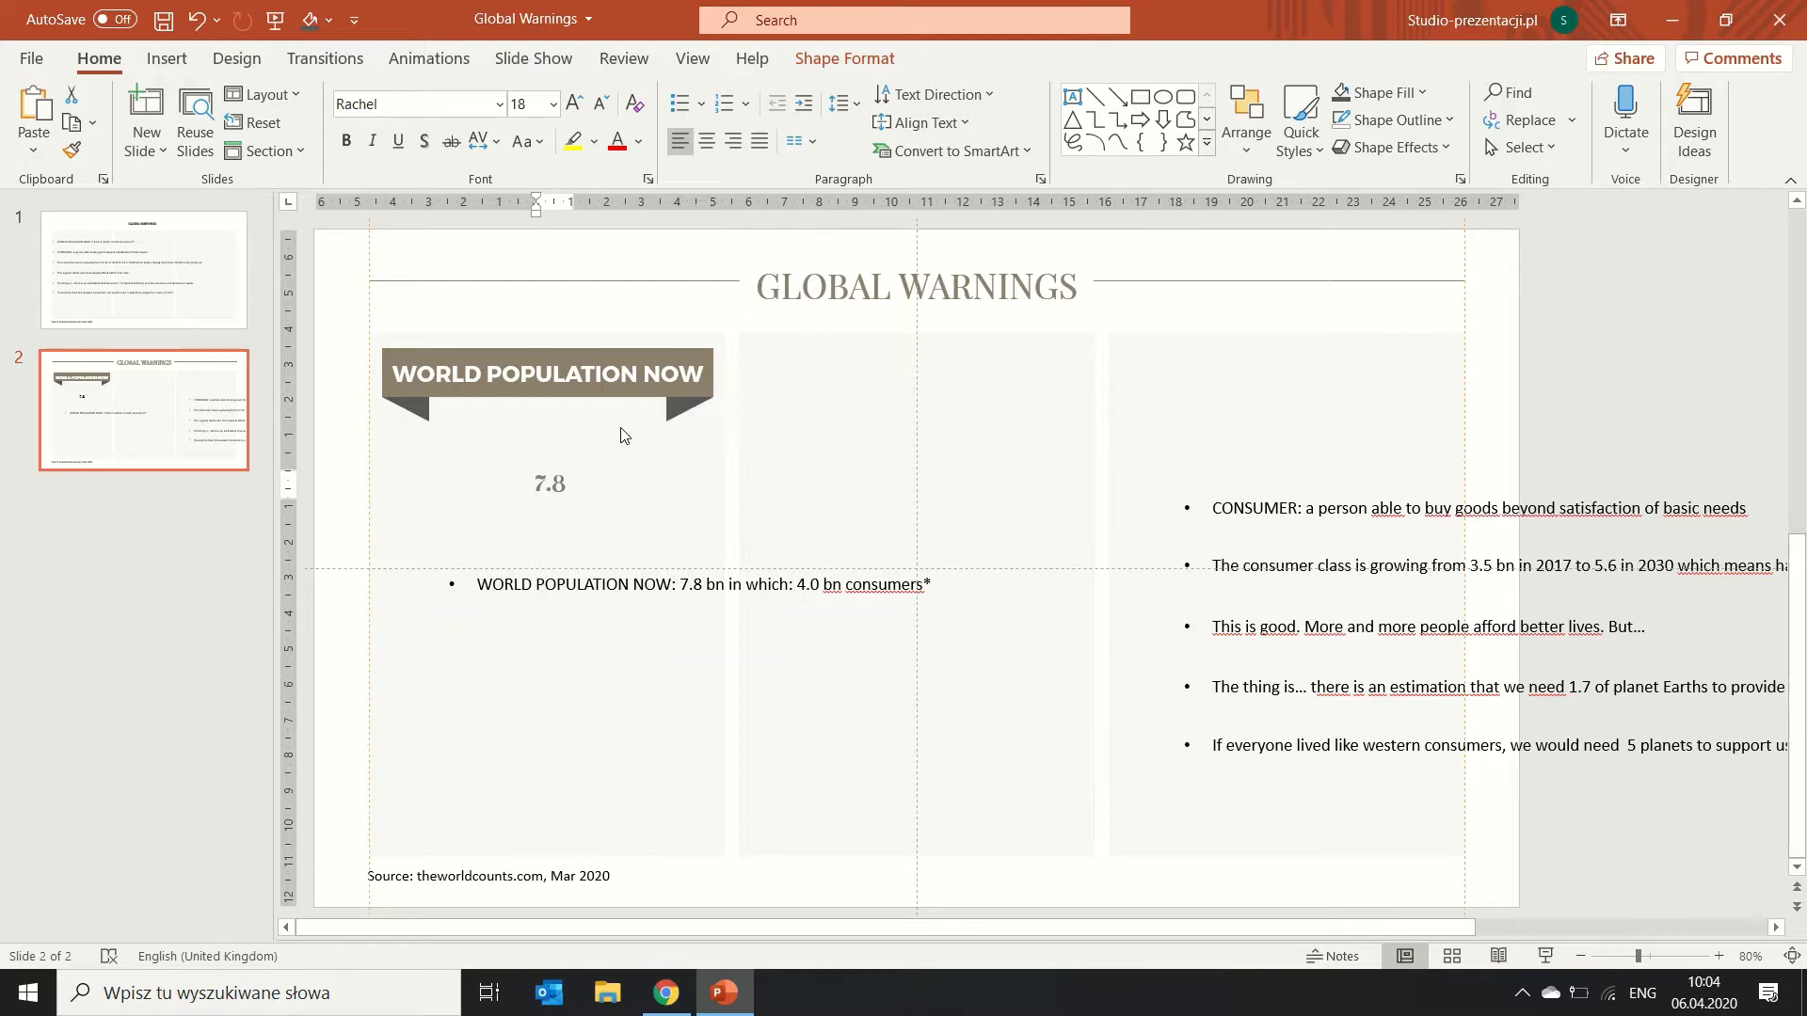
# Enlarge the 7.8 figure to font size 66.
pyautogui.click(574, 104)
pyautogui.click(574, 104)
pyautogui.click(574, 103)
pyautogui.click(574, 104)
pyautogui.click(574, 104)
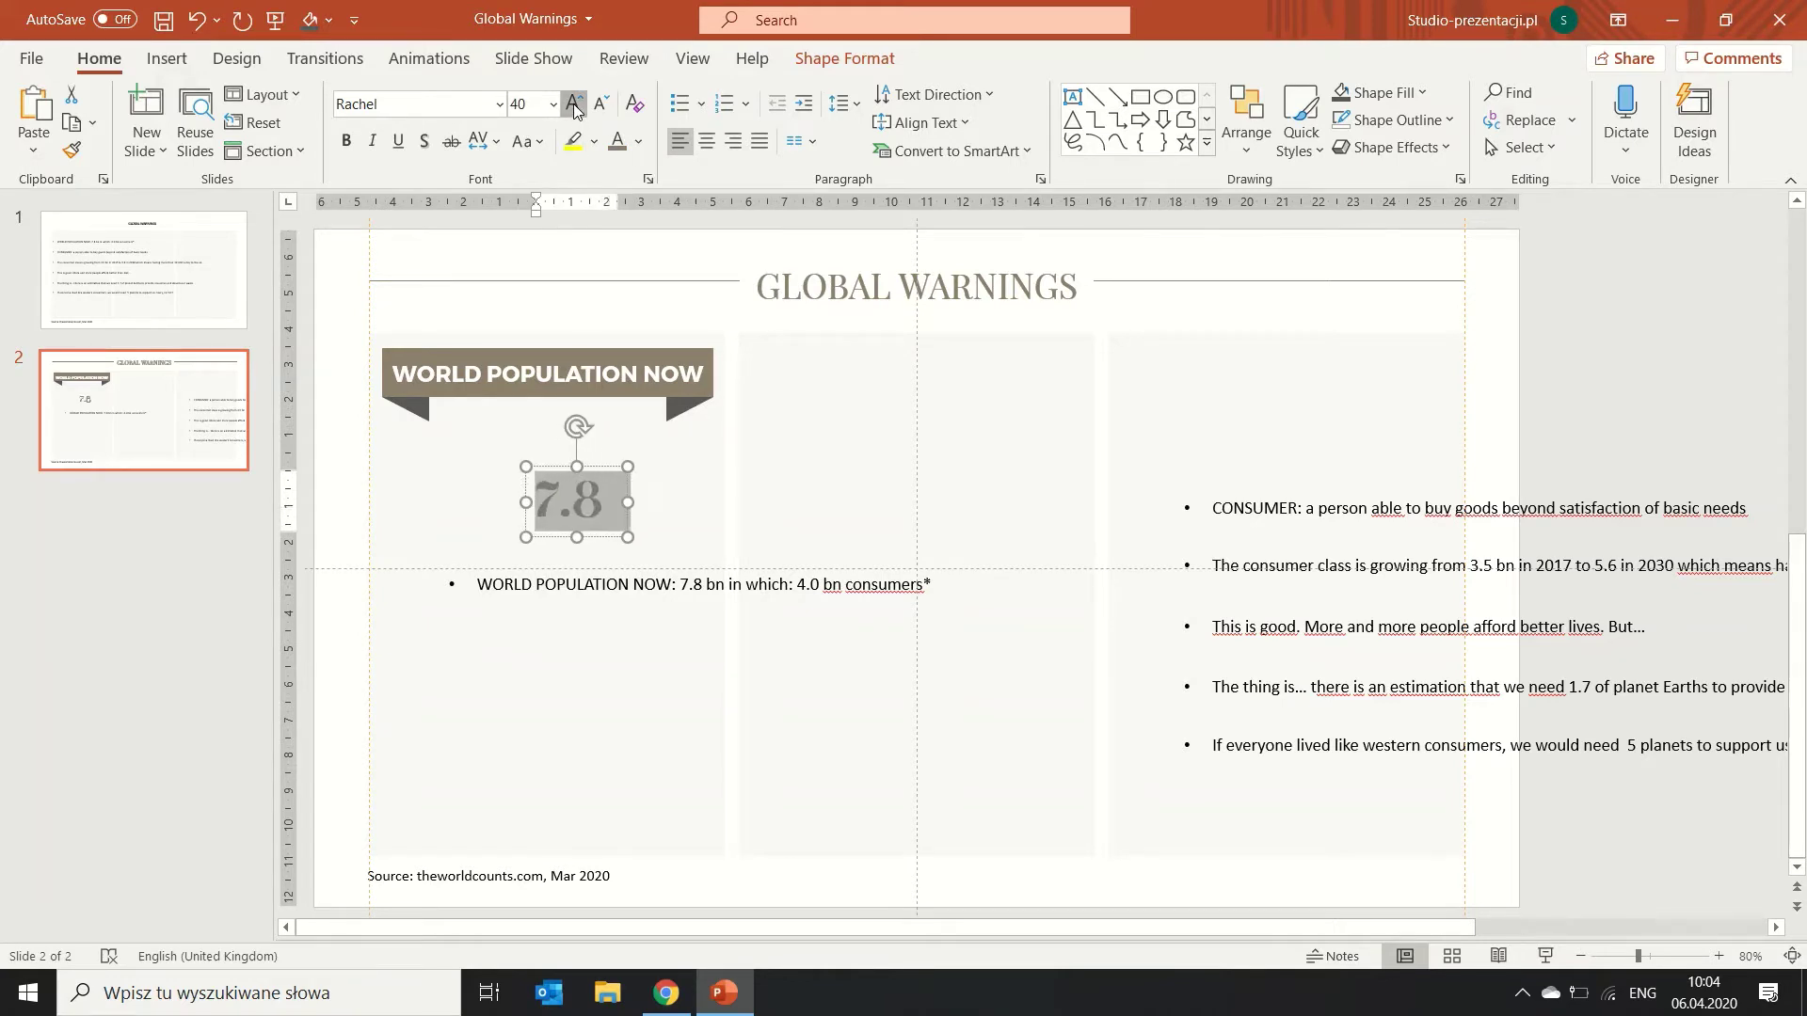
pyautogui.click(575, 104)
pyautogui.click(574, 104)
pyautogui.click(574, 104)
pyautogui.click(574, 104)
pyautogui.click(574, 103)
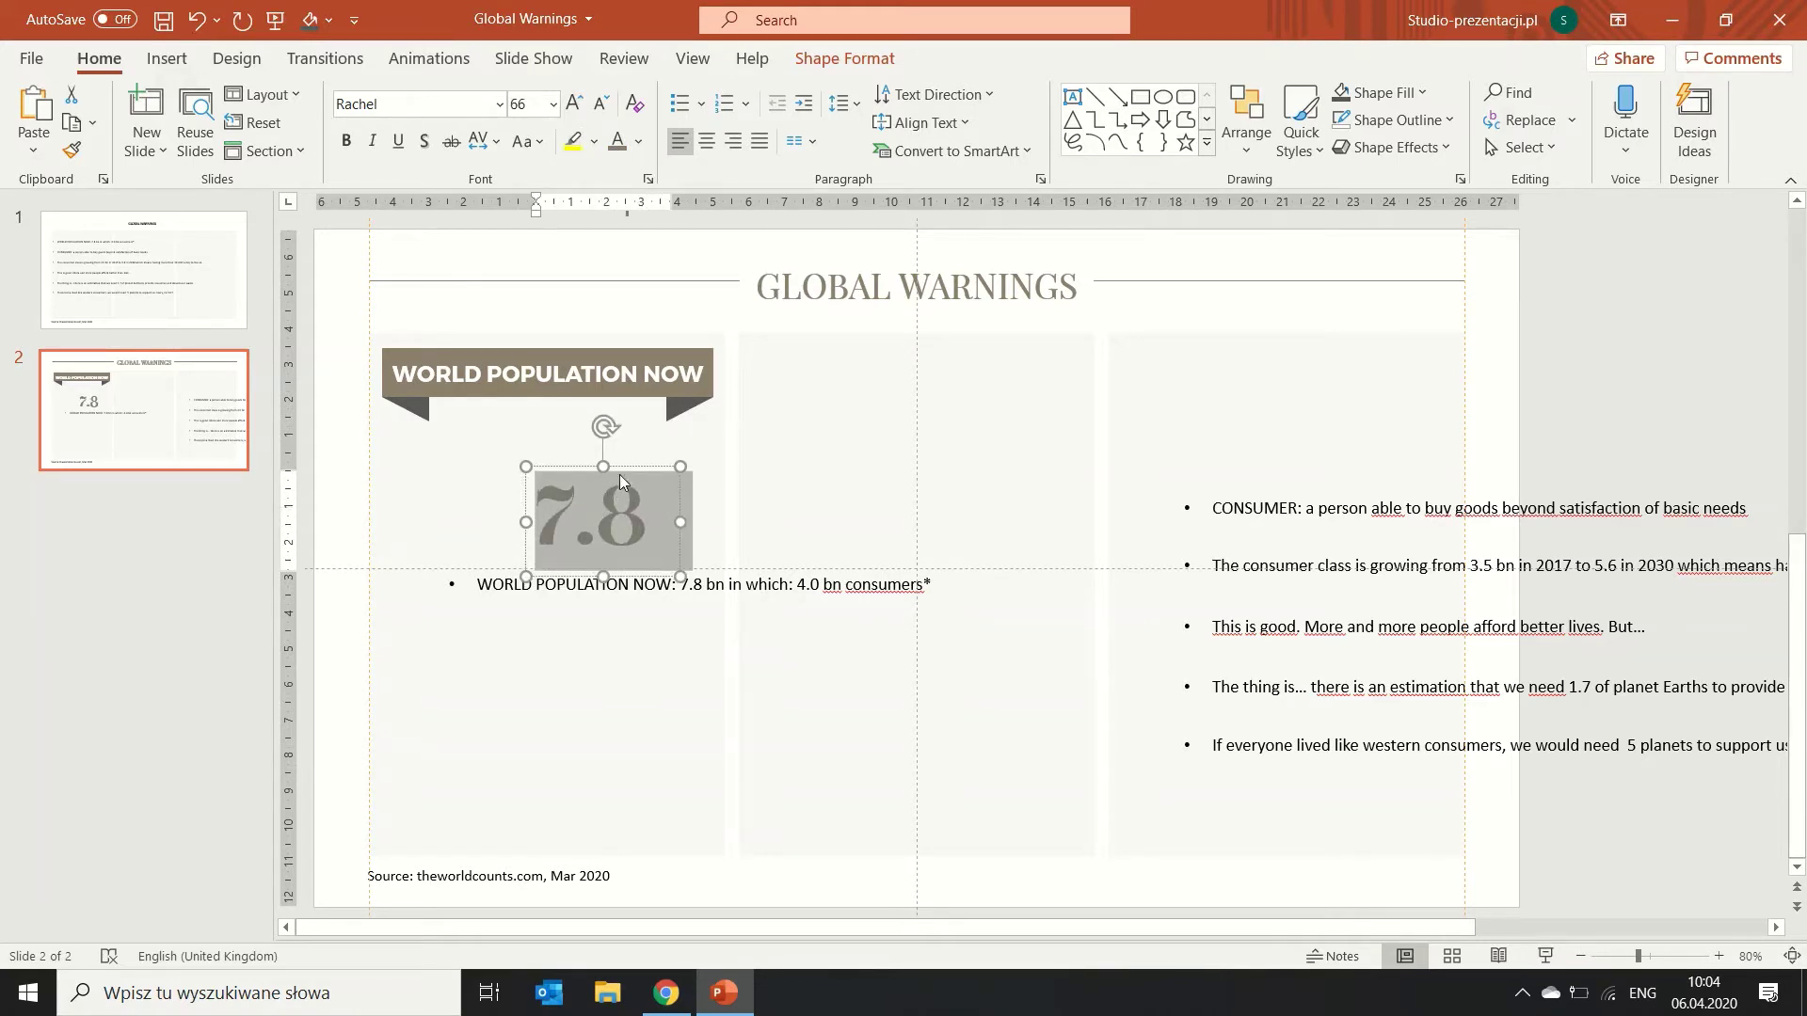
pyautogui.click(597, 457)
pyautogui.click(552, 424)
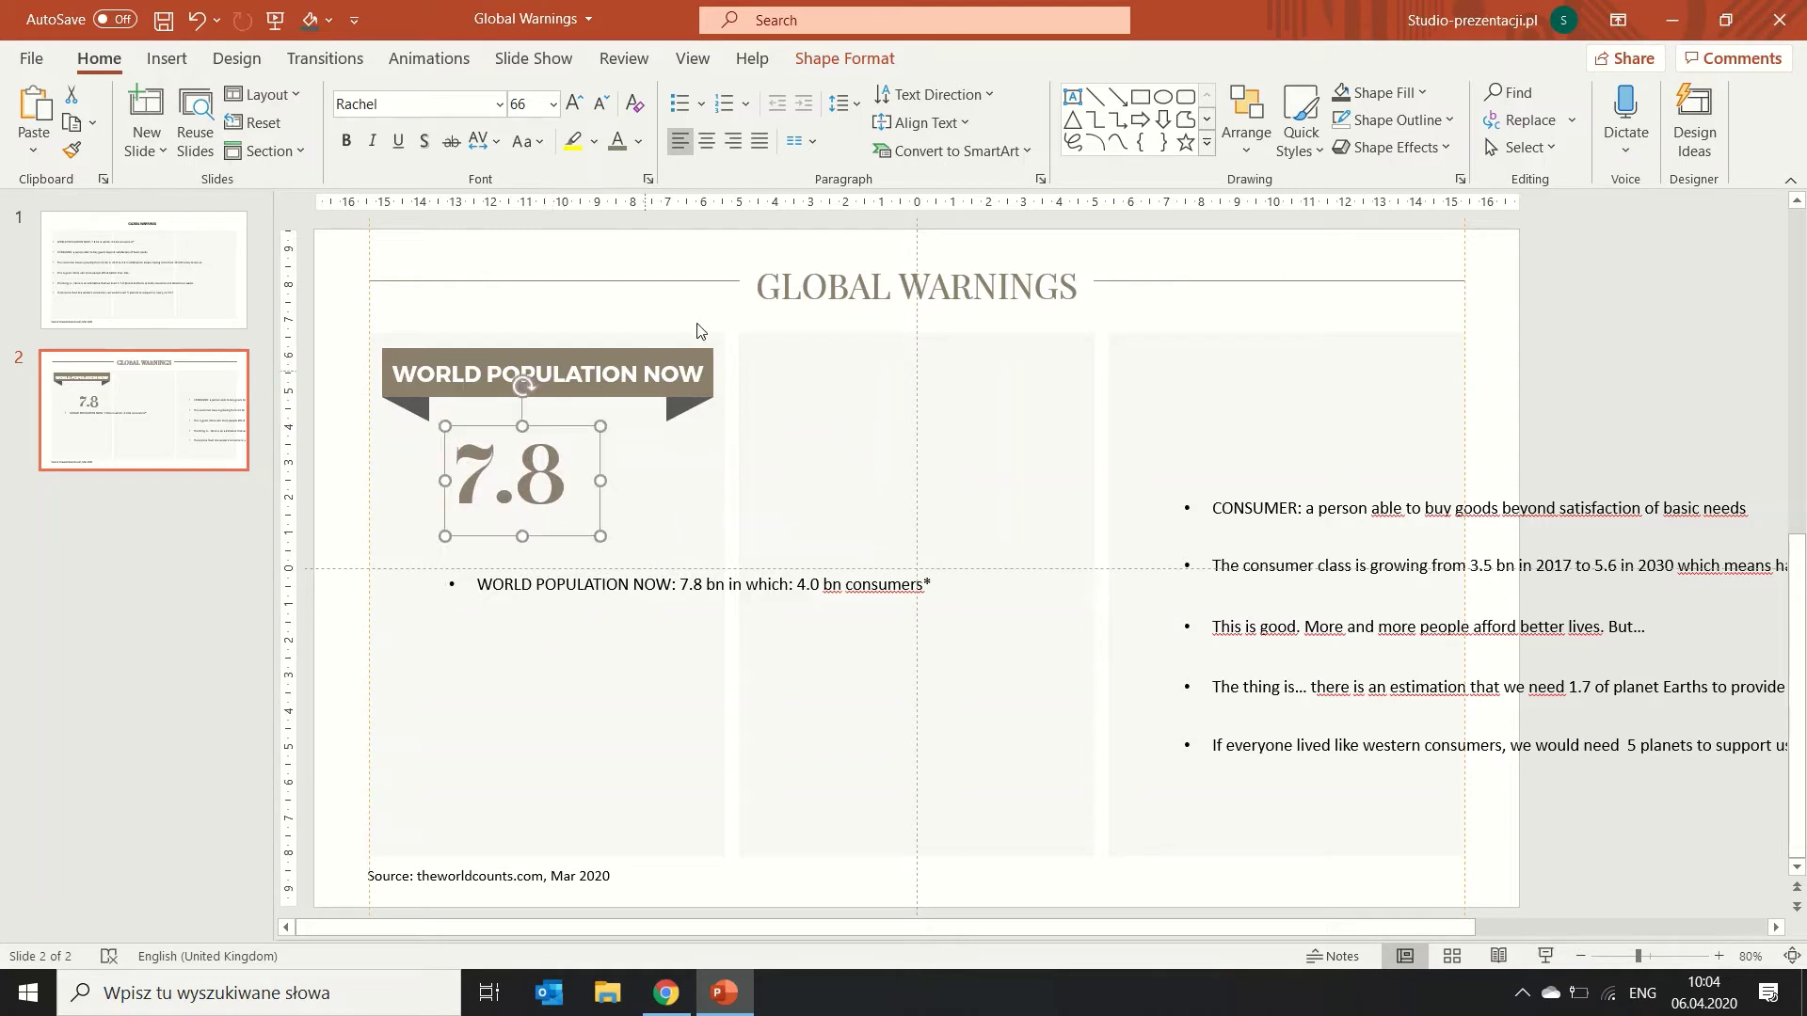
pyautogui.click(733, 247)
# Add a grey Montserrat Light 'bn' label at size 16 beside the 7.8.
pyautogui.click(1073, 97)
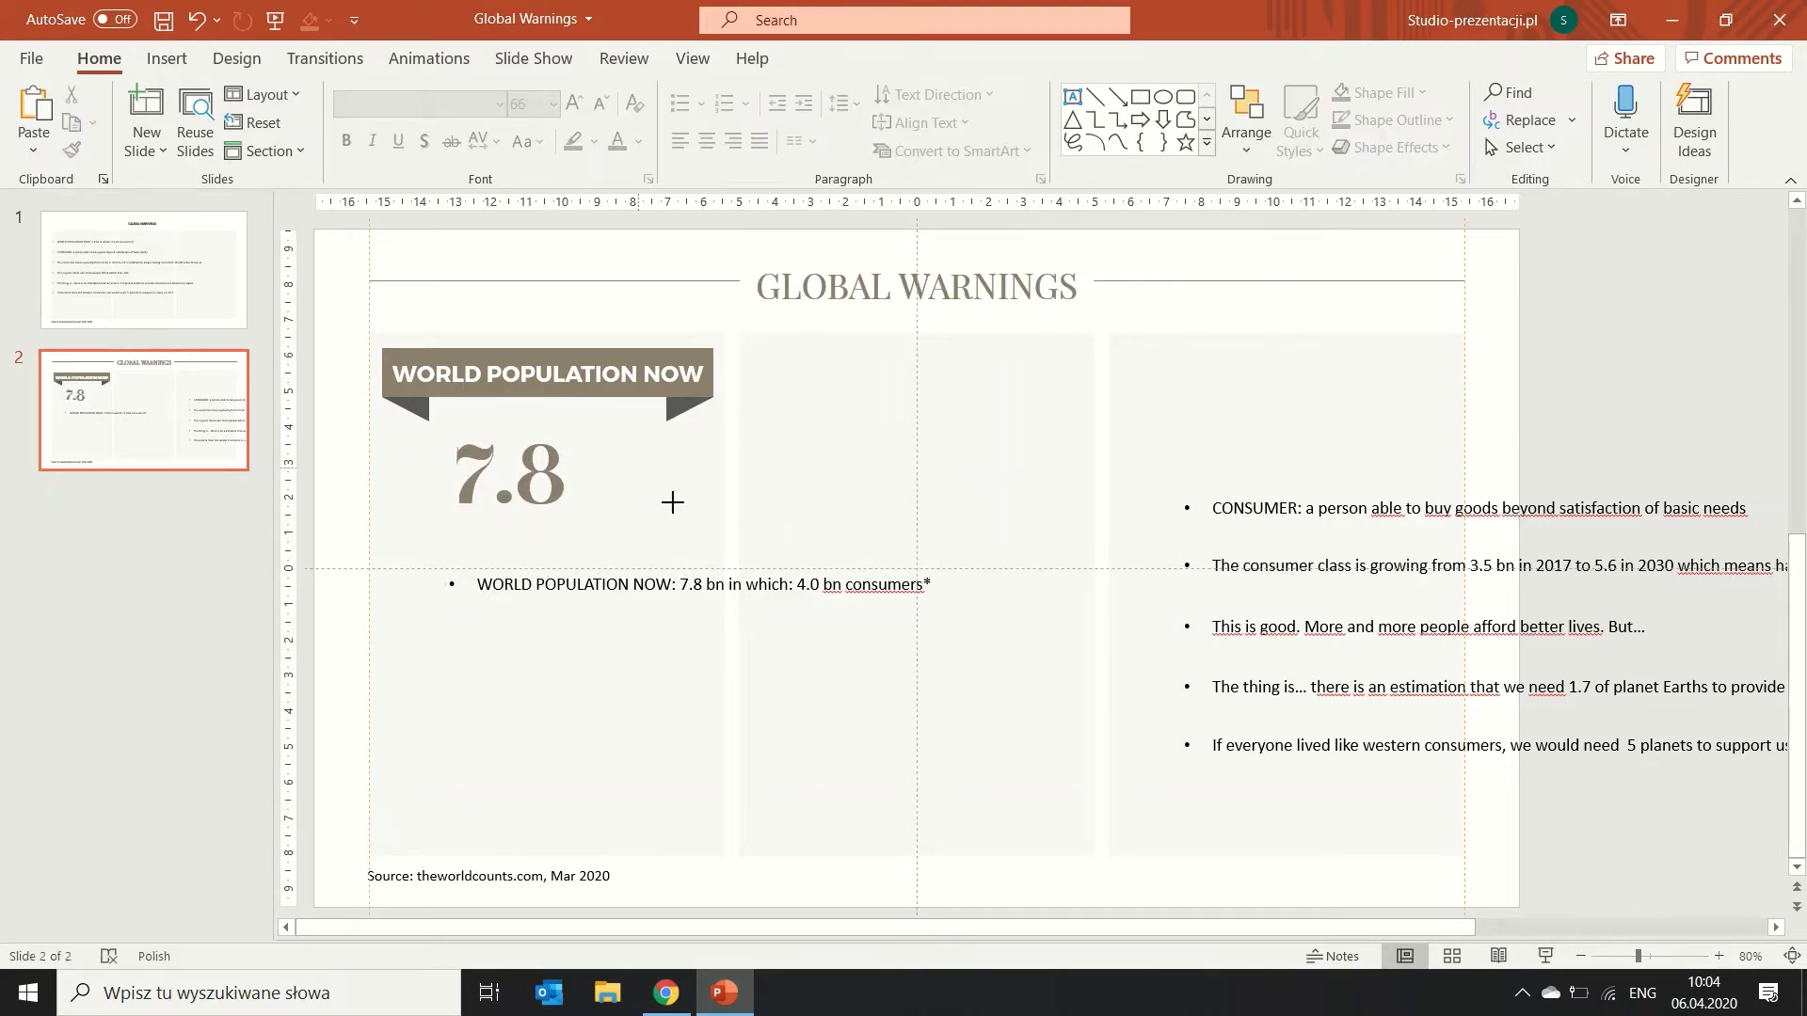
pyautogui.click(668, 485)
pyautogui.write('bn')
pyautogui.hotkey('ctrl', 'a')
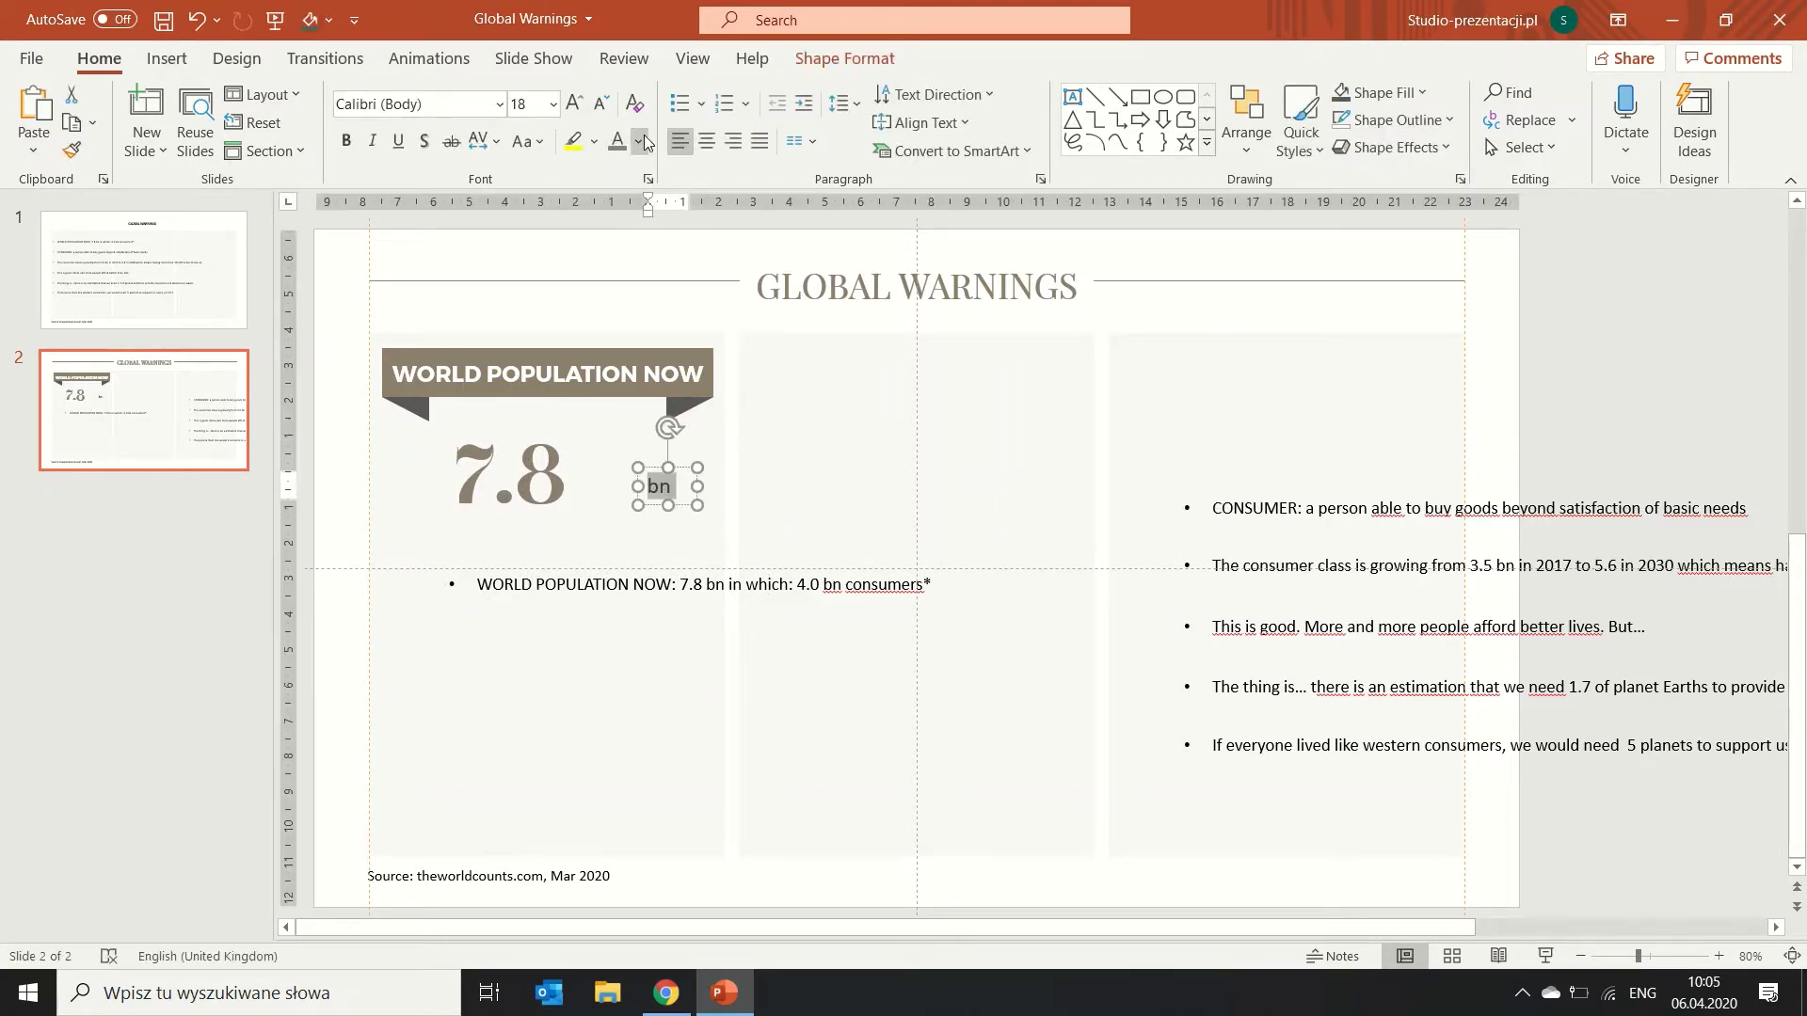
pyautogui.click(639, 141)
pyautogui.click(616, 428)
pyautogui.click(414, 104)
pyautogui.write('Mont')
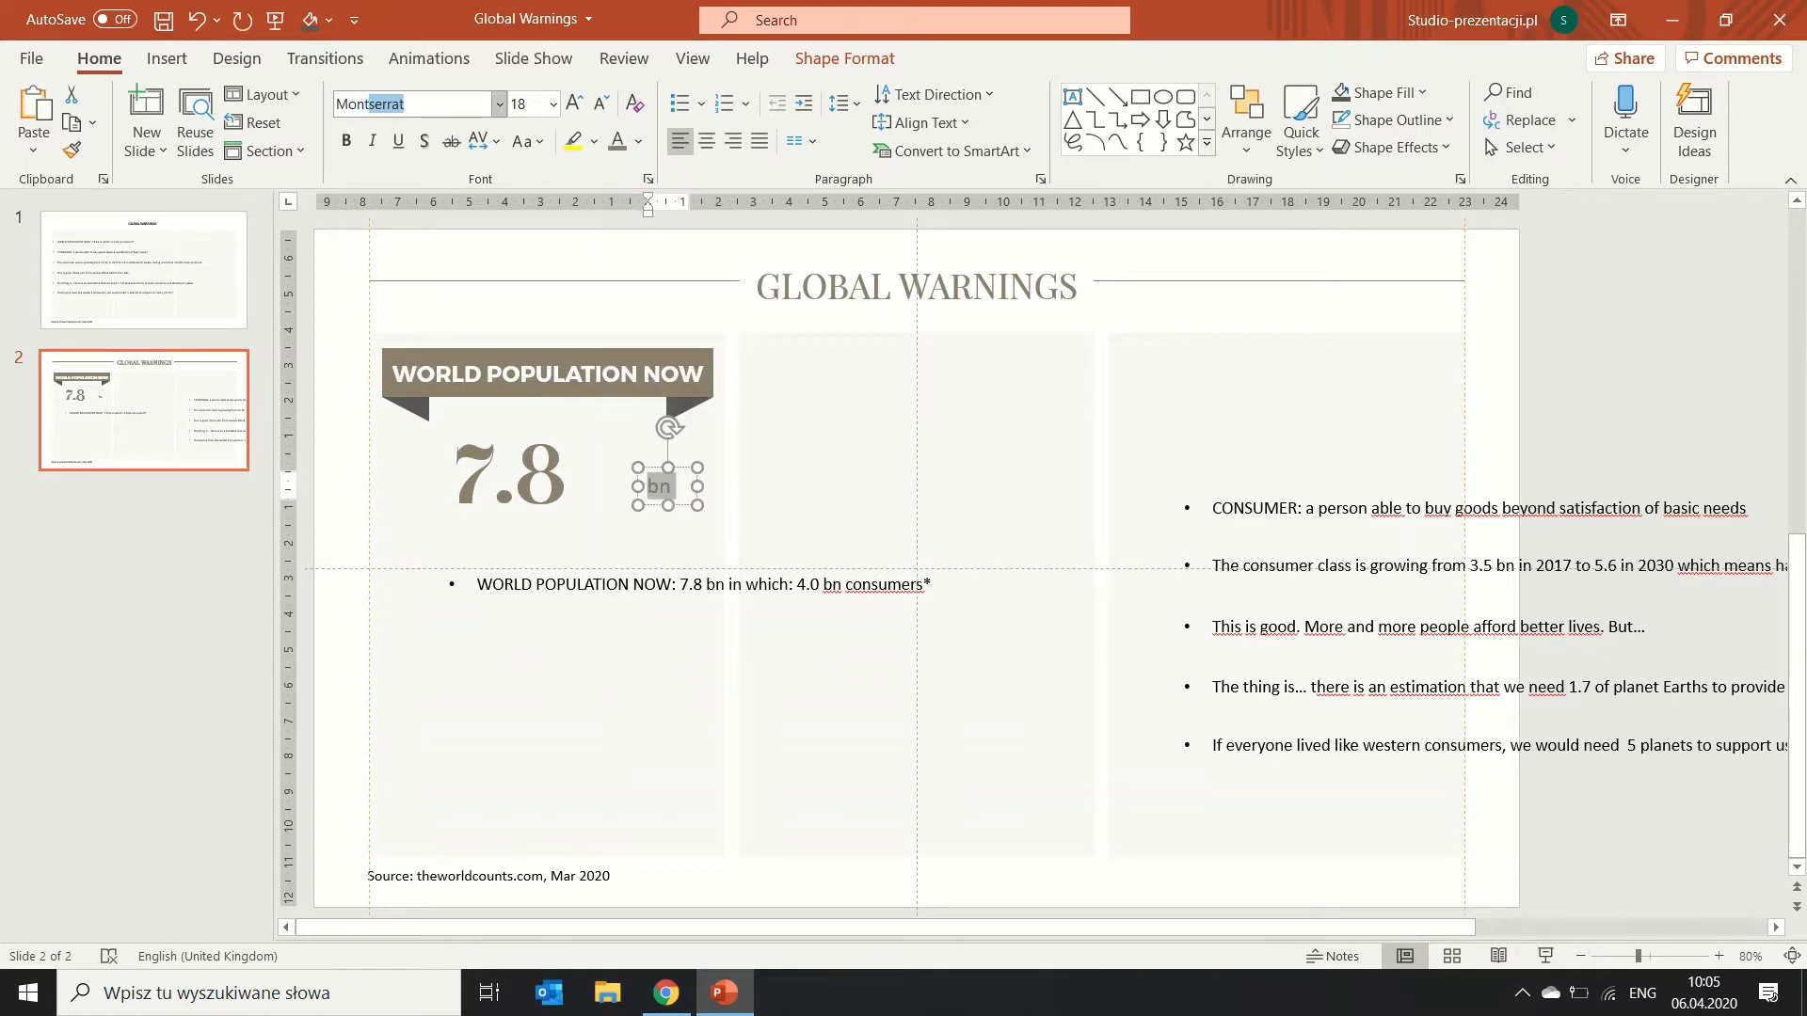
pyautogui.write('serrat Light')
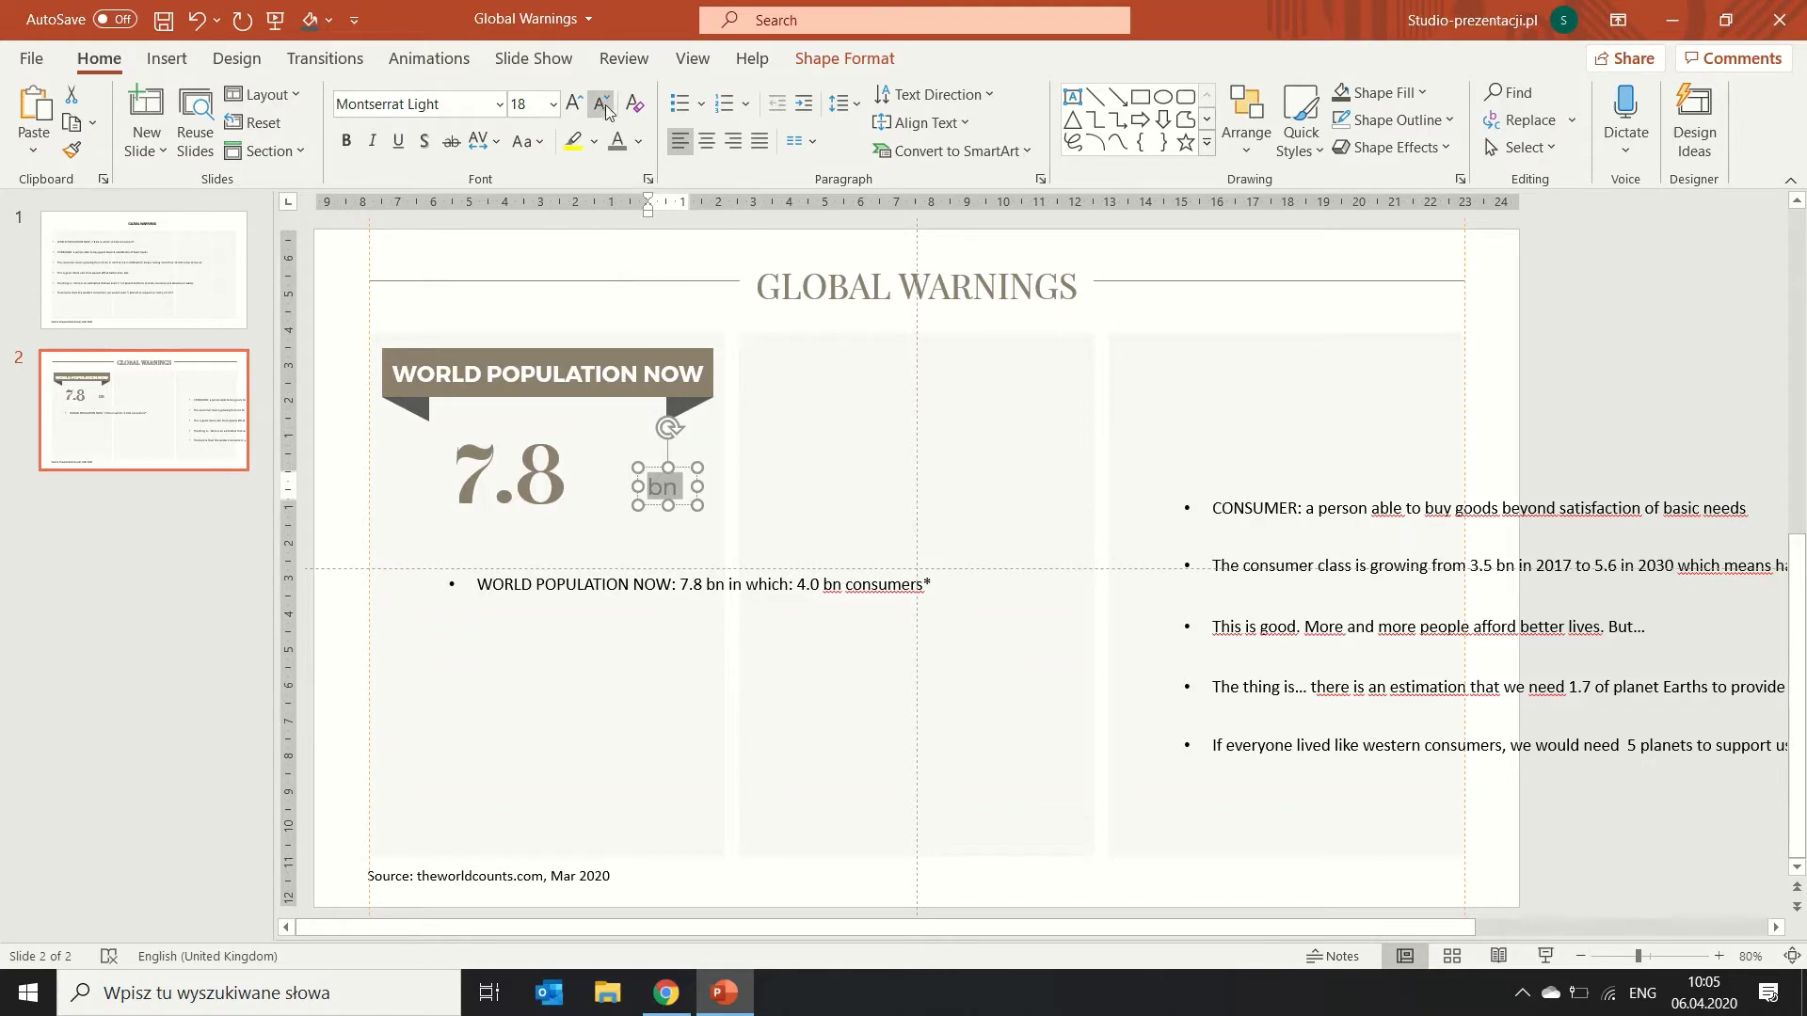
pyautogui.click(600, 104)
pyautogui.moveTo(681, 468); pyautogui.dragTo(608, 484)
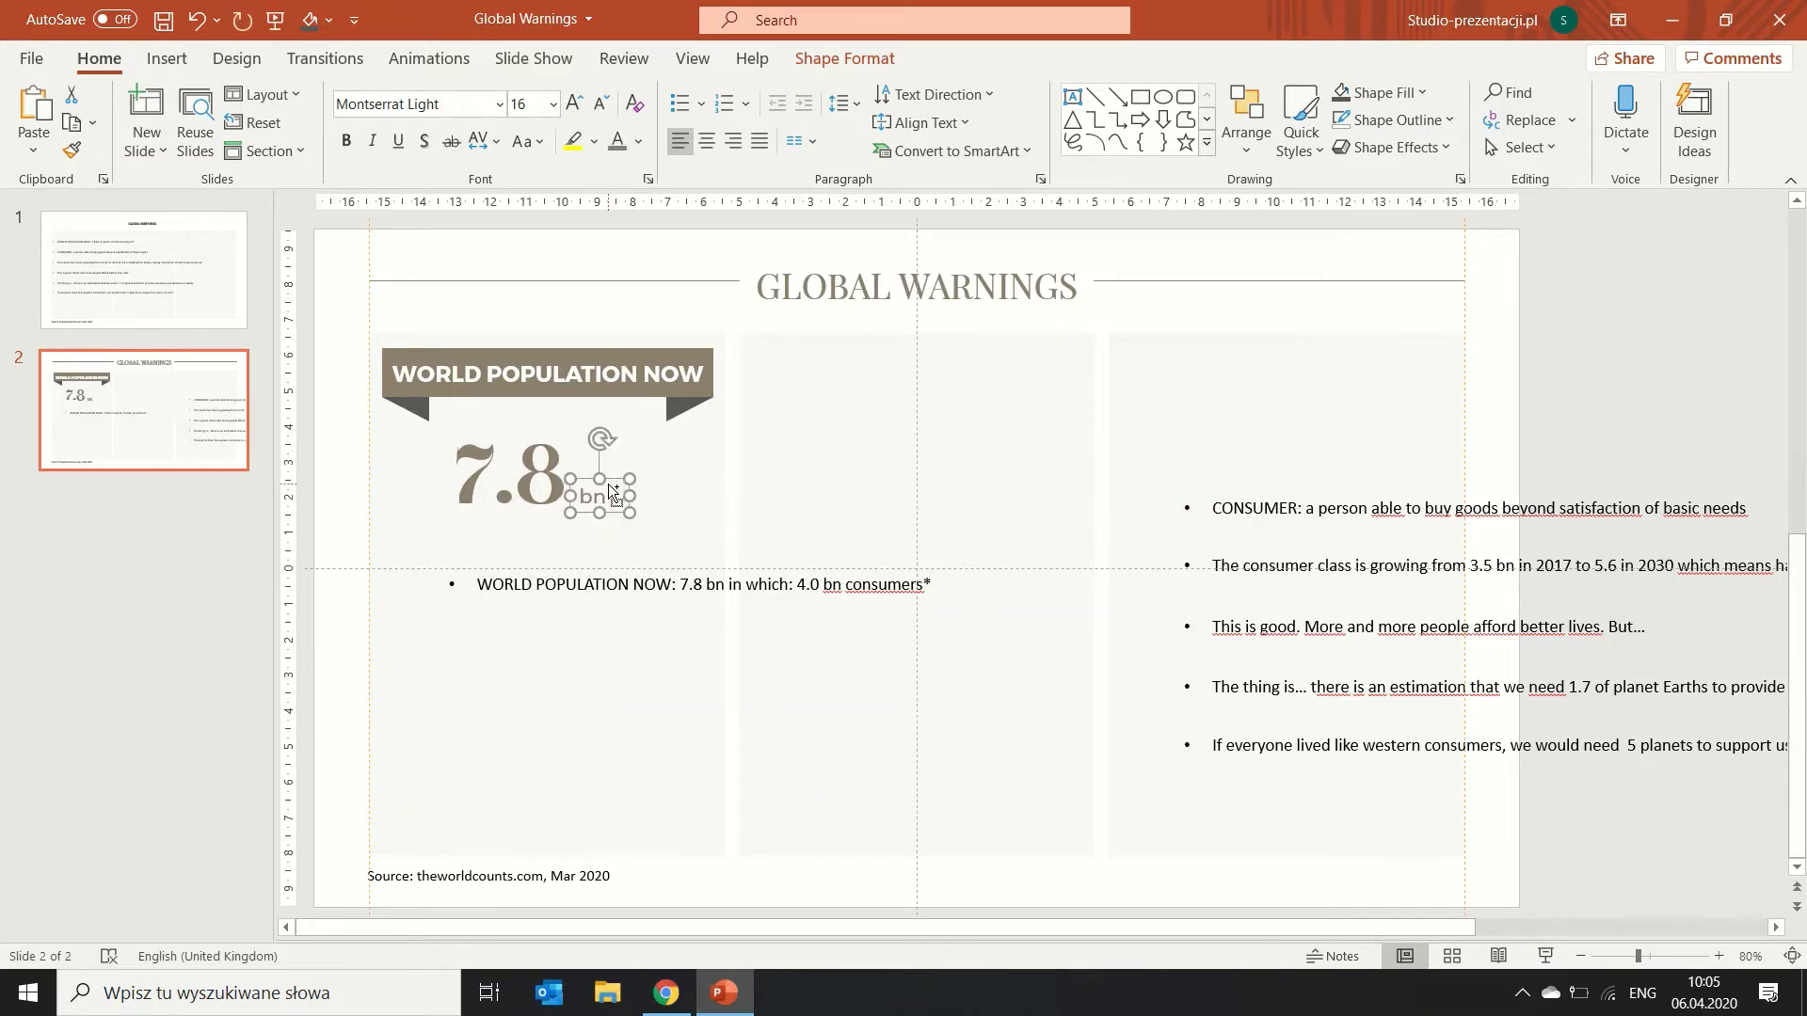
# Copy the bn label below 7.8 and change its text to 'In which' on one line.
pyautogui.hotkey('ctrl', 'c')
pyautogui.hotkey('ctrl', 'v')
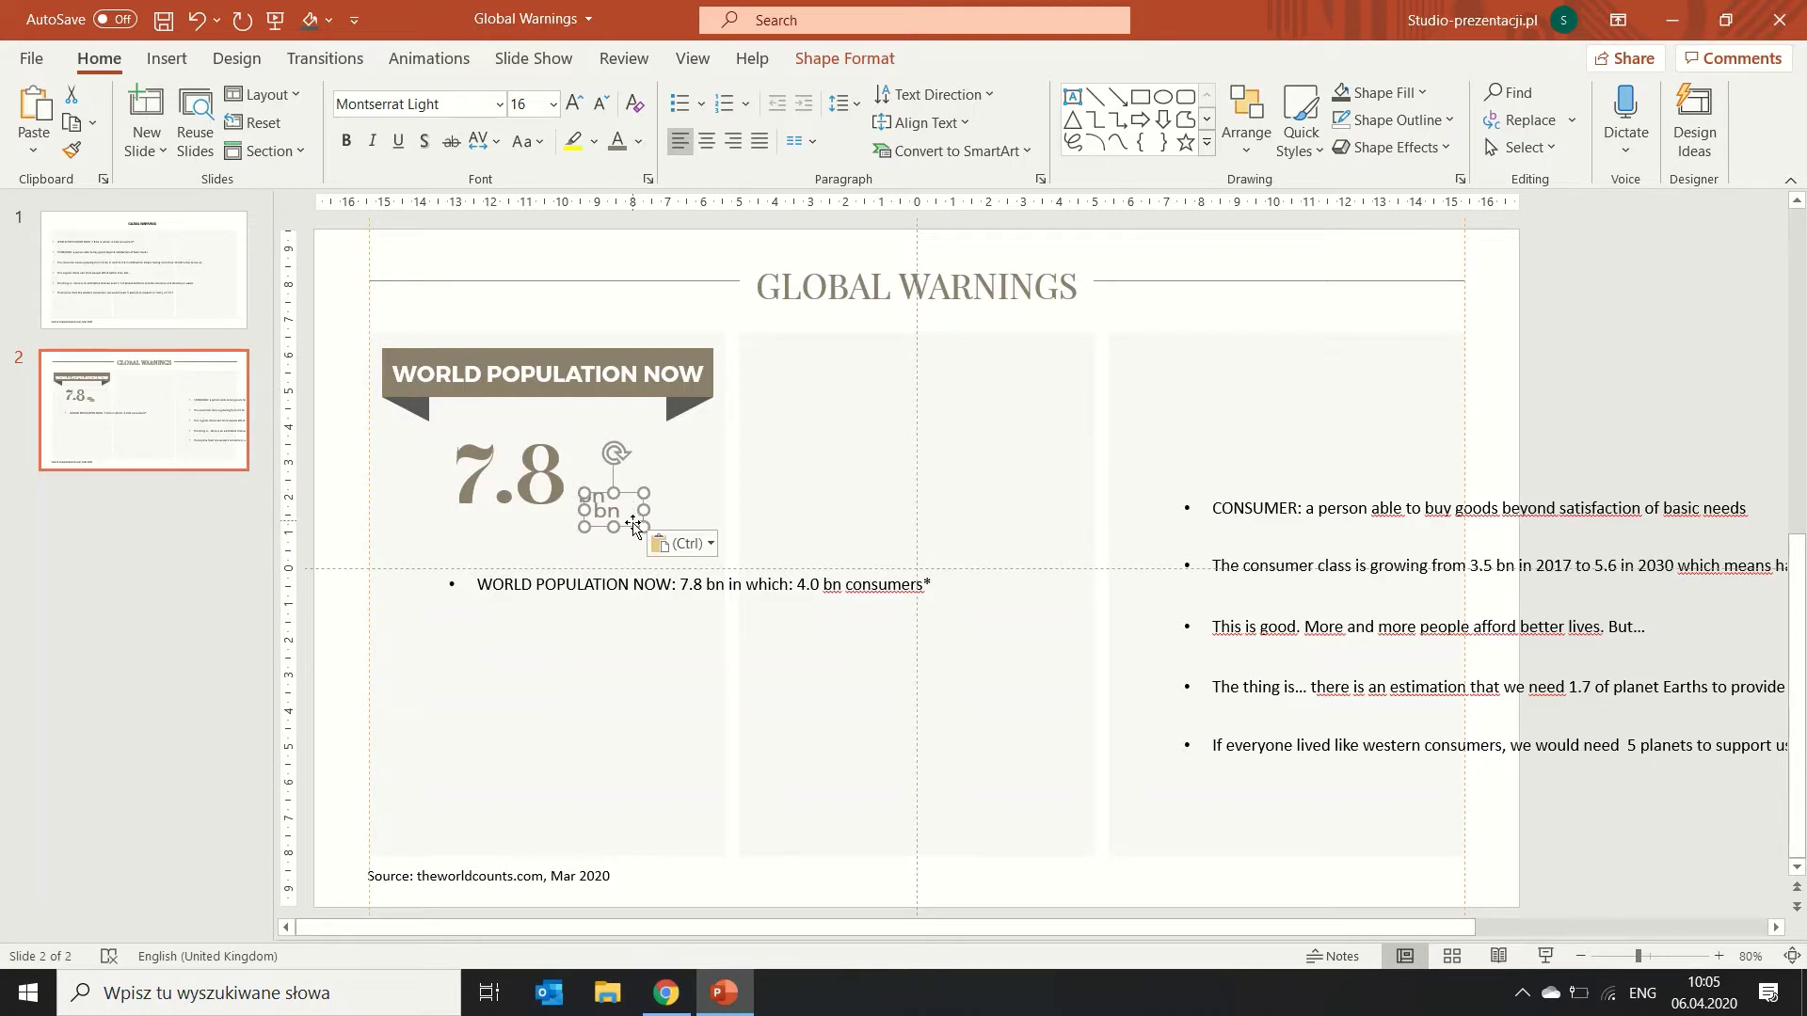
pyautogui.moveTo(615, 510); pyautogui.dragTo(530, 561)
pyautogui.press('Return')
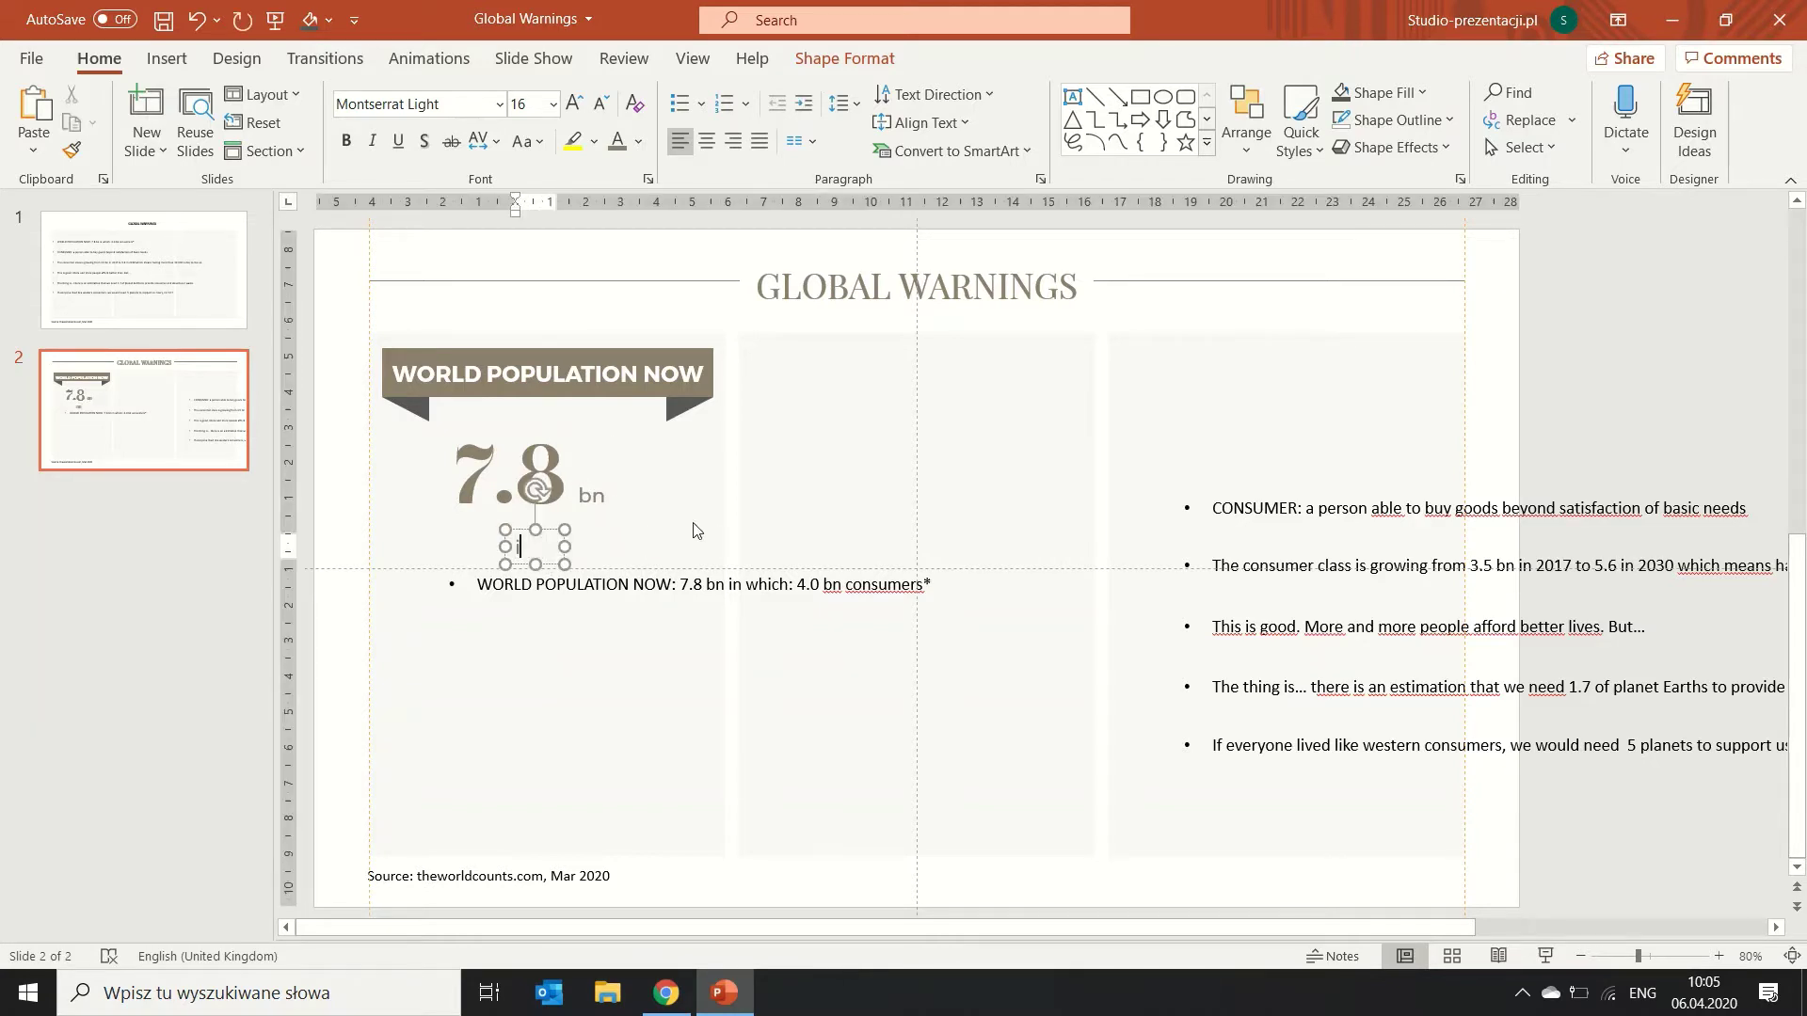
pyautogui.write('In which')
pyautogui.hotkey('ctrl', 'a')
pyautogui.press('Left')
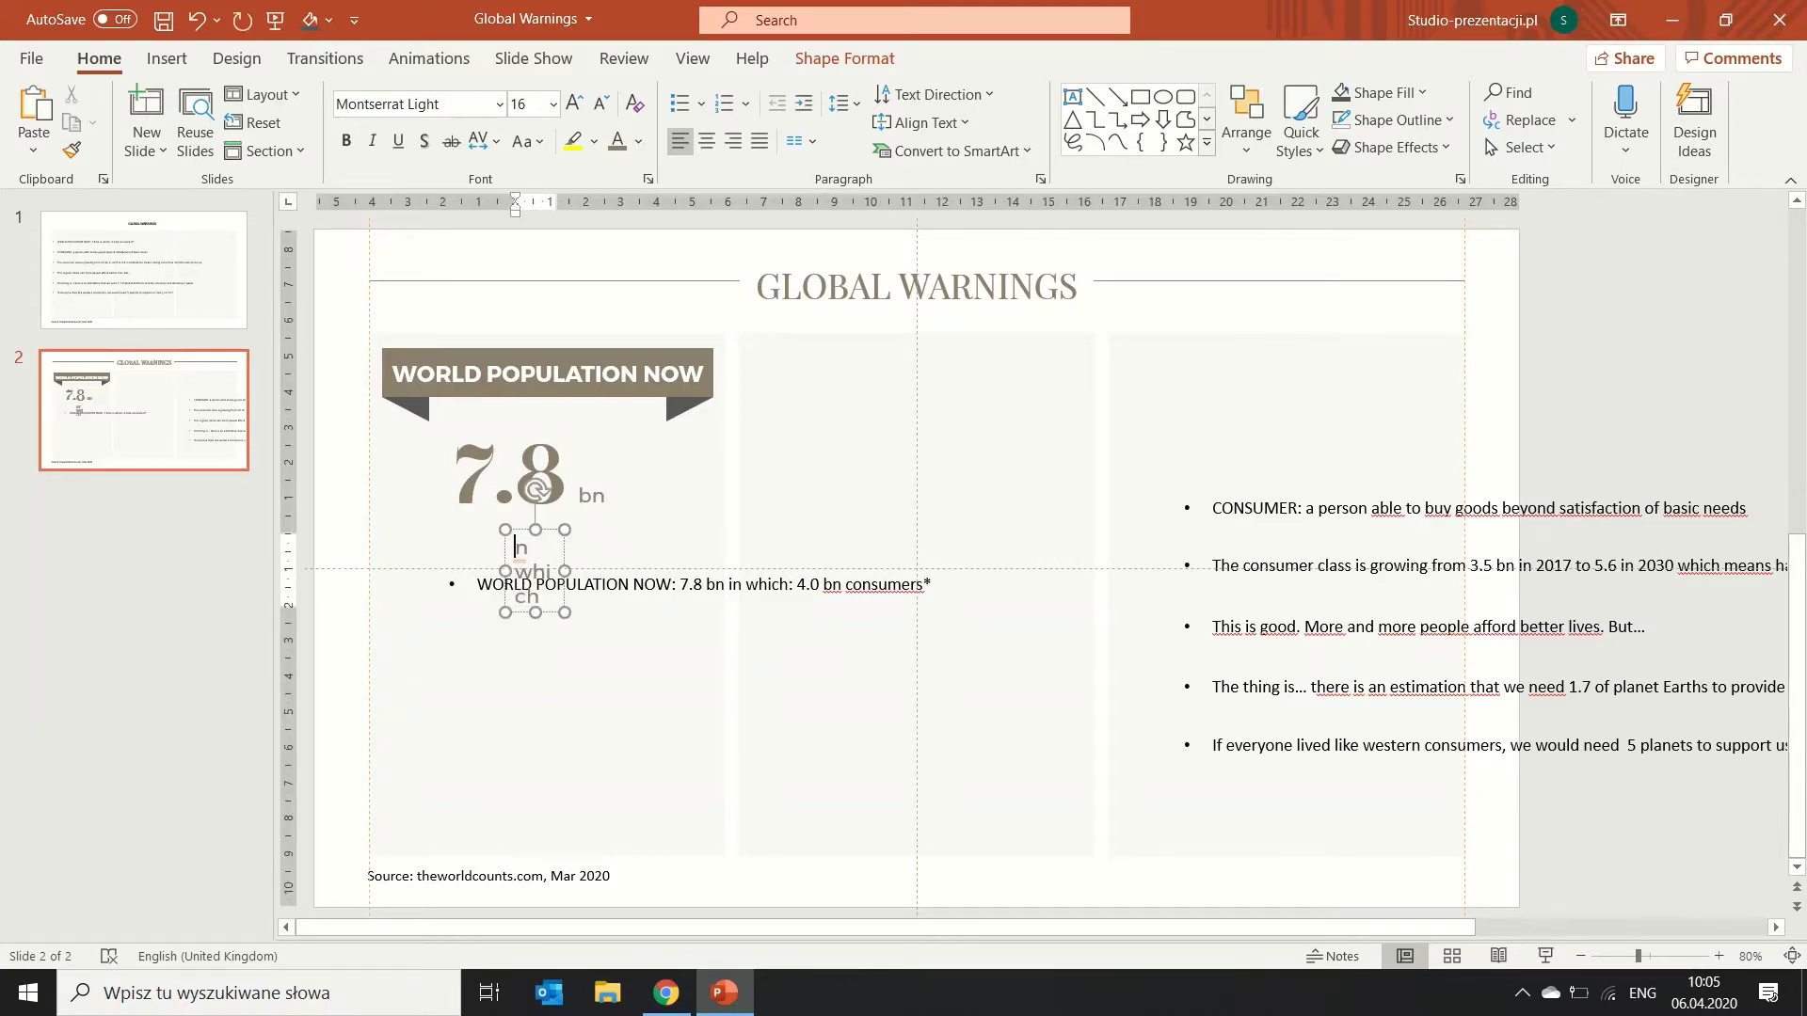
pyautogui.moveTo(569, 569)
pyautogui.mouseDown()
pyautogui.moveTo(650, 571)
pyautogui.moveTo(671, 715)
pyautogui.mouseUp()
# Make 'In which' italic, slightly darker, size 14 and centred in its box.
pyautogui.click(694, 597)
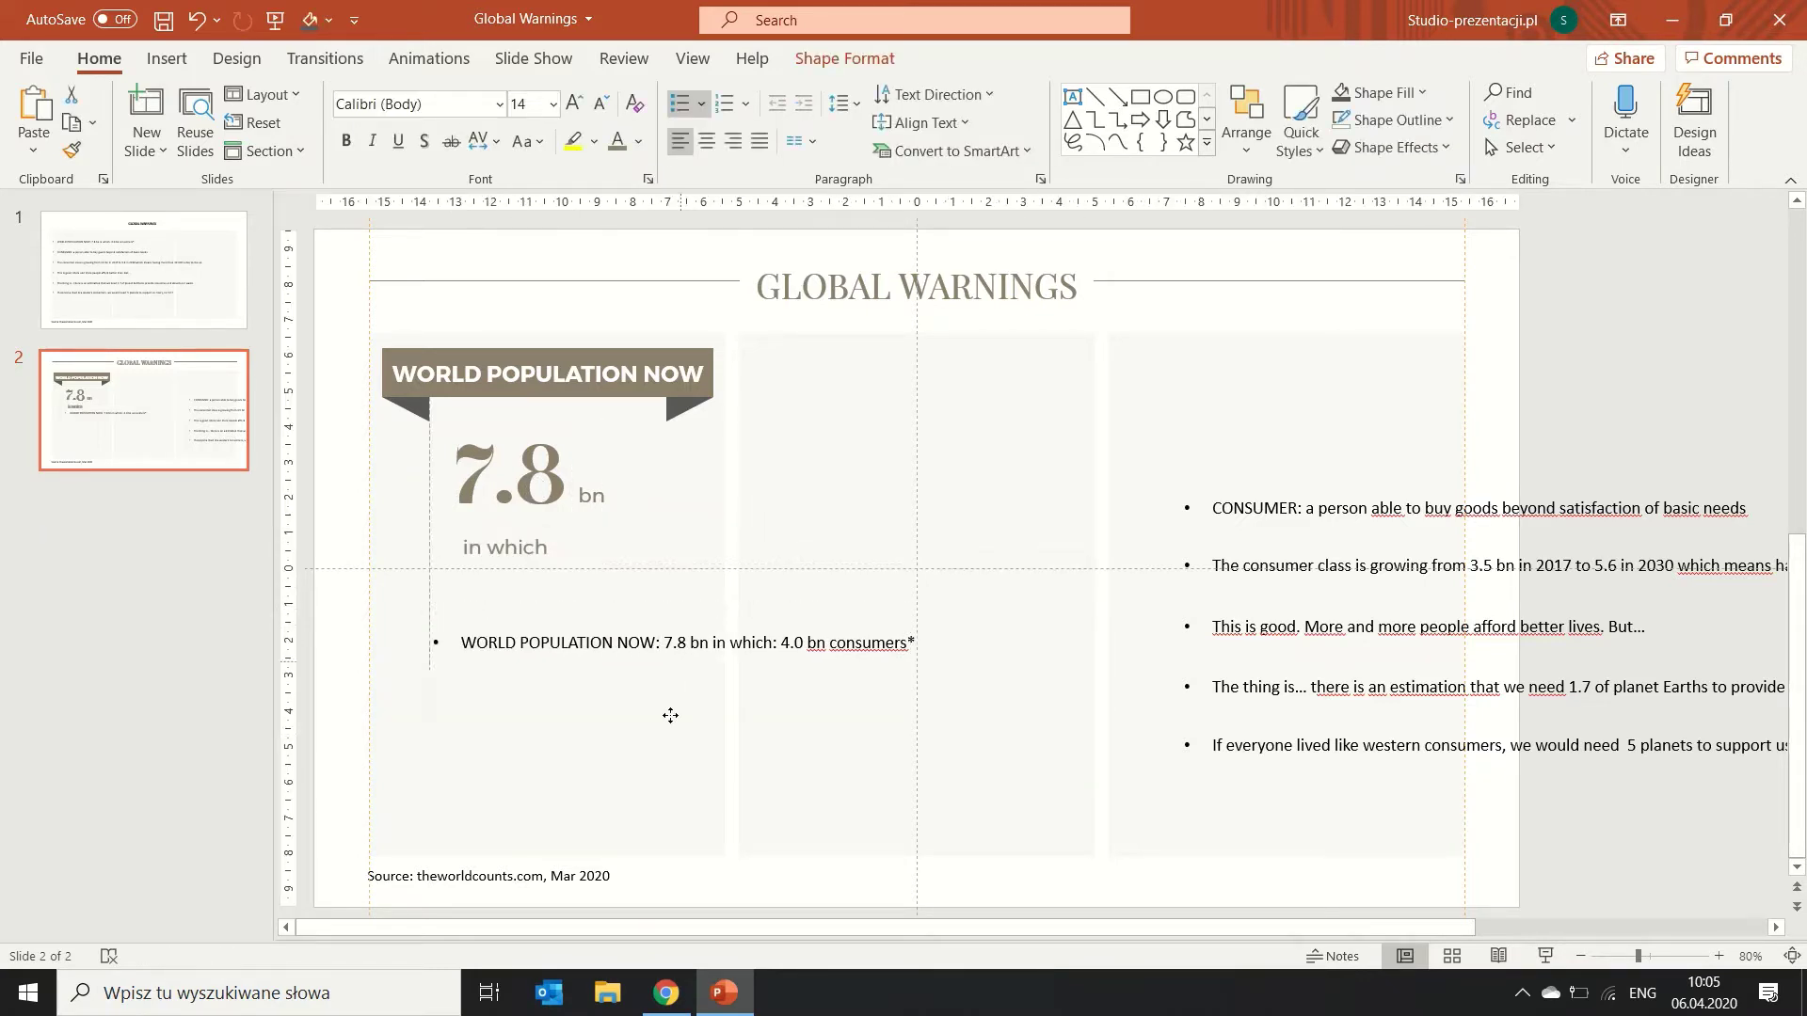
pyautogui.tripleClick(505, 547)
pyautogui.click(371, 142)
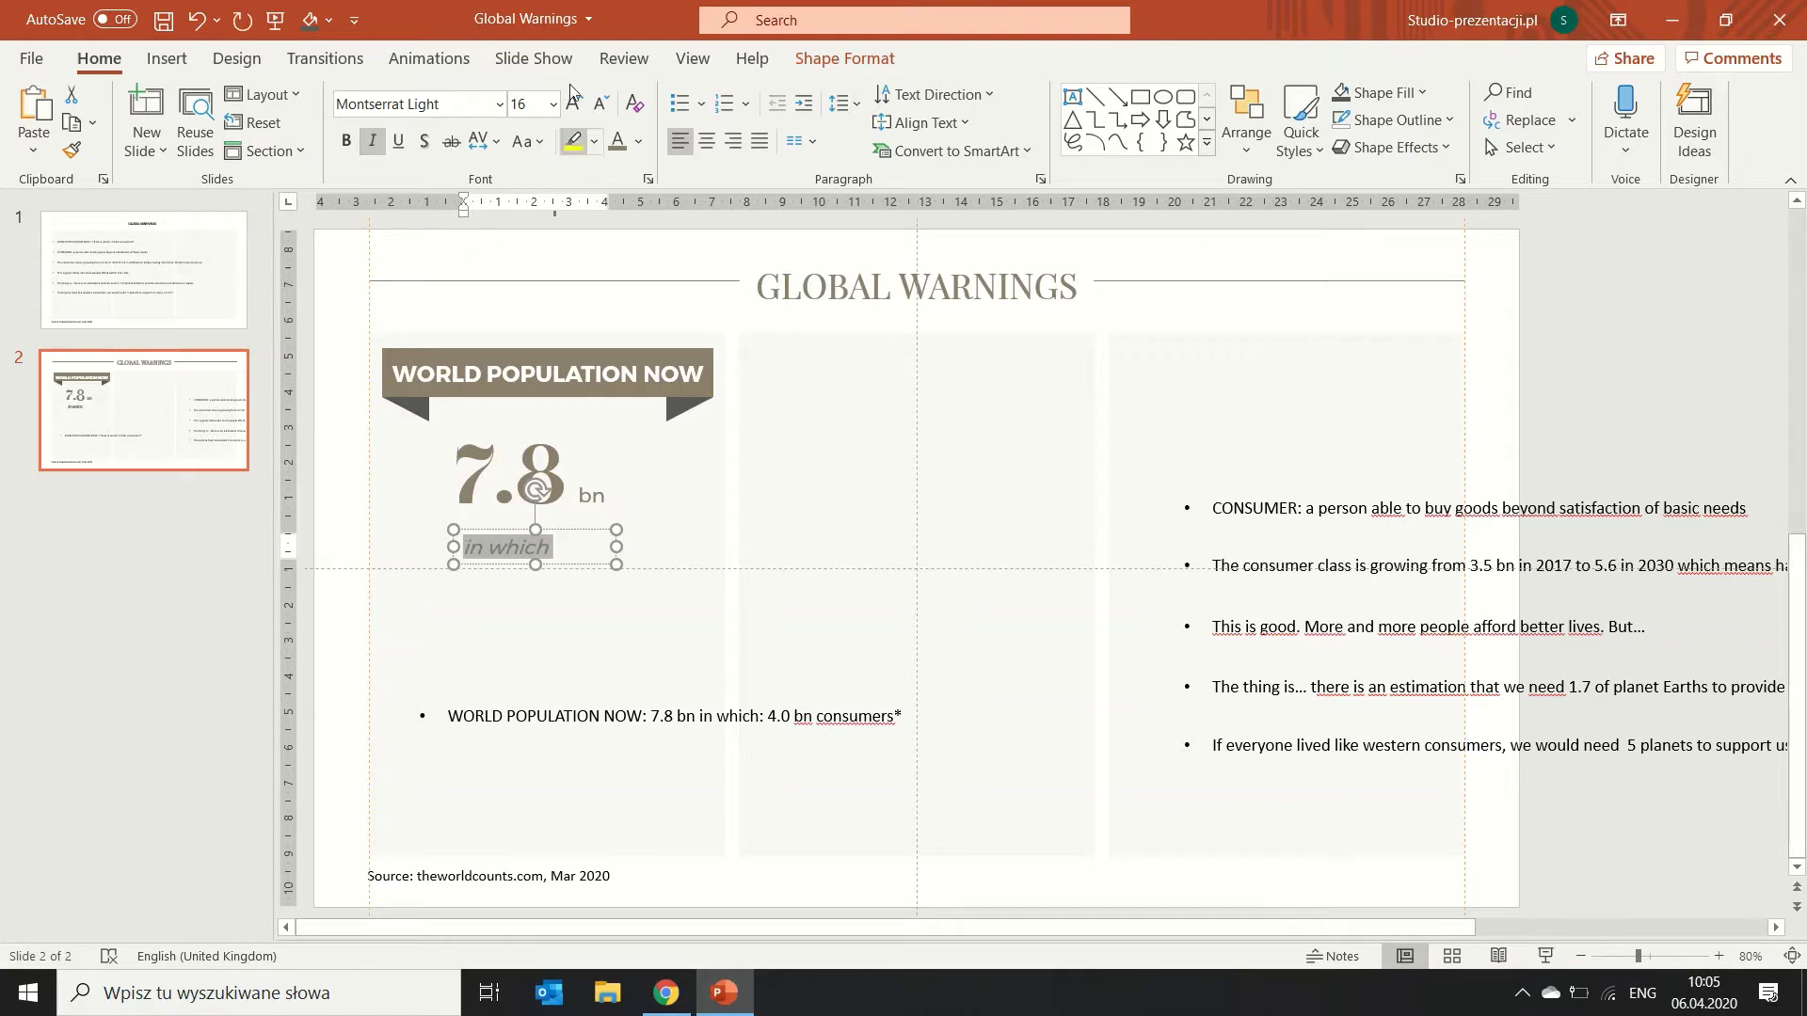
pyautogui.click(638, 141)
pyautogui.click(646, 251)
pyautogui.click(600, 103)
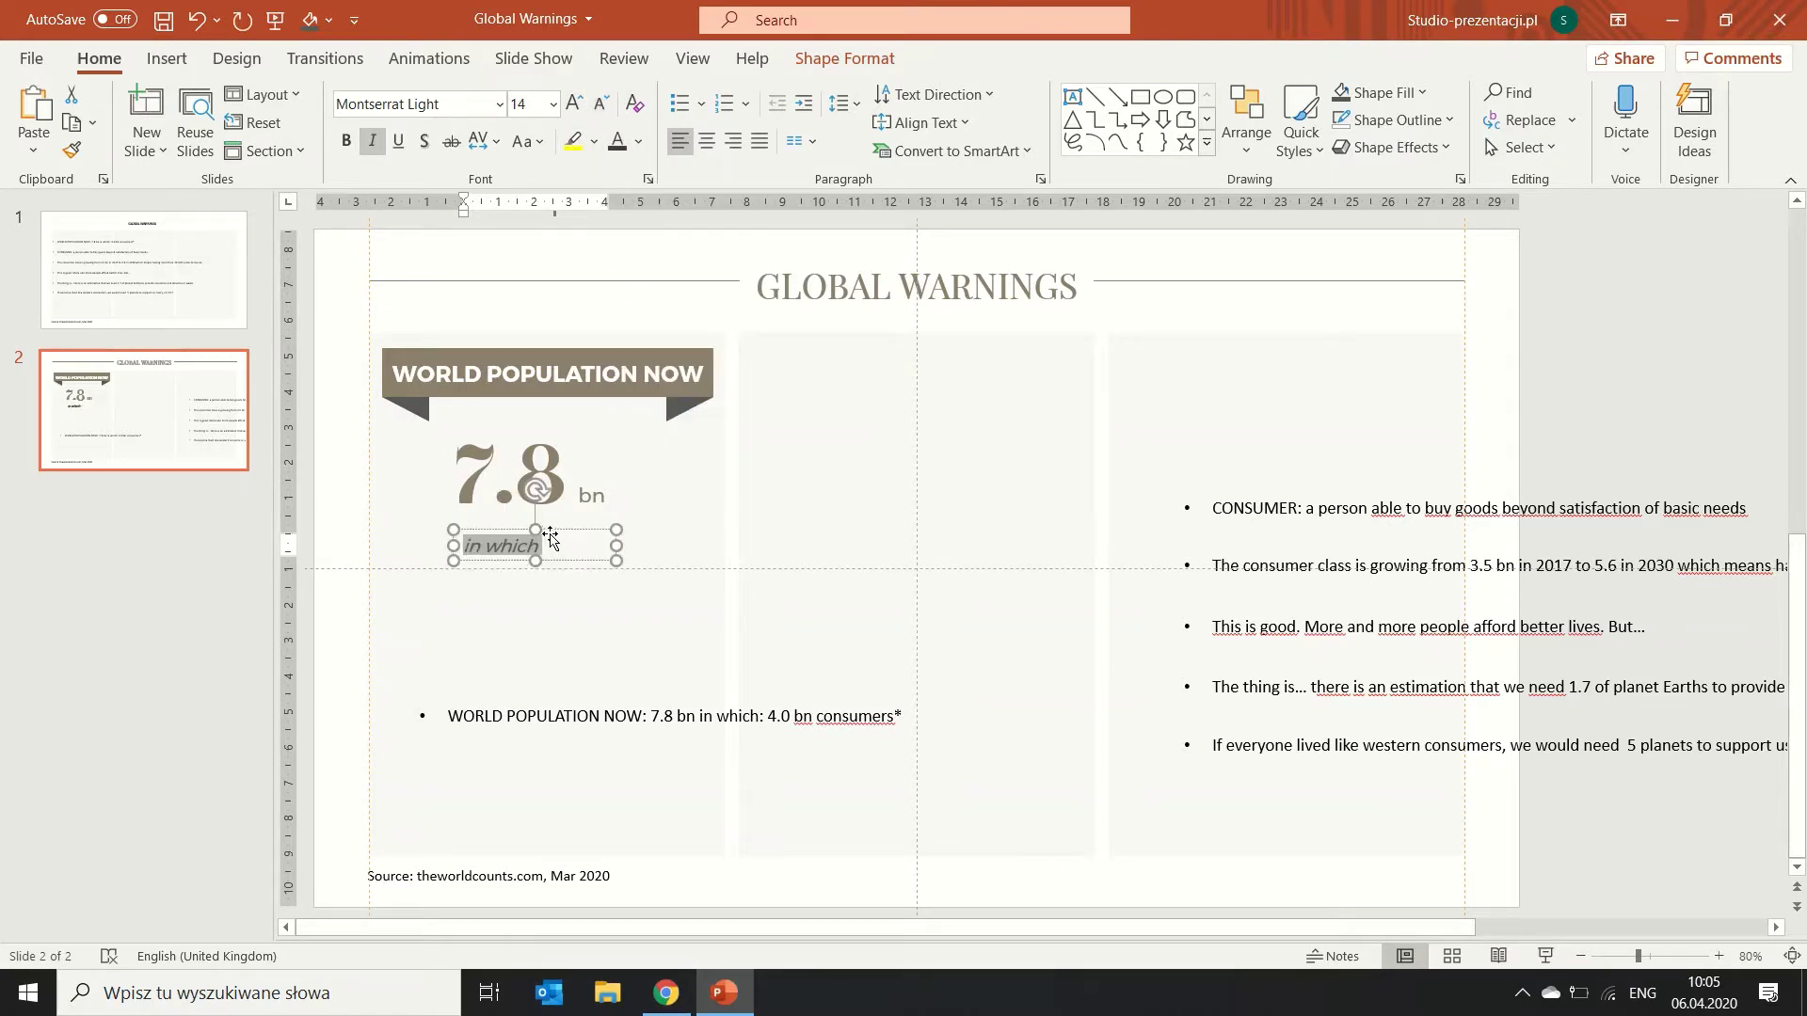
pyautogui.click(706, 142)
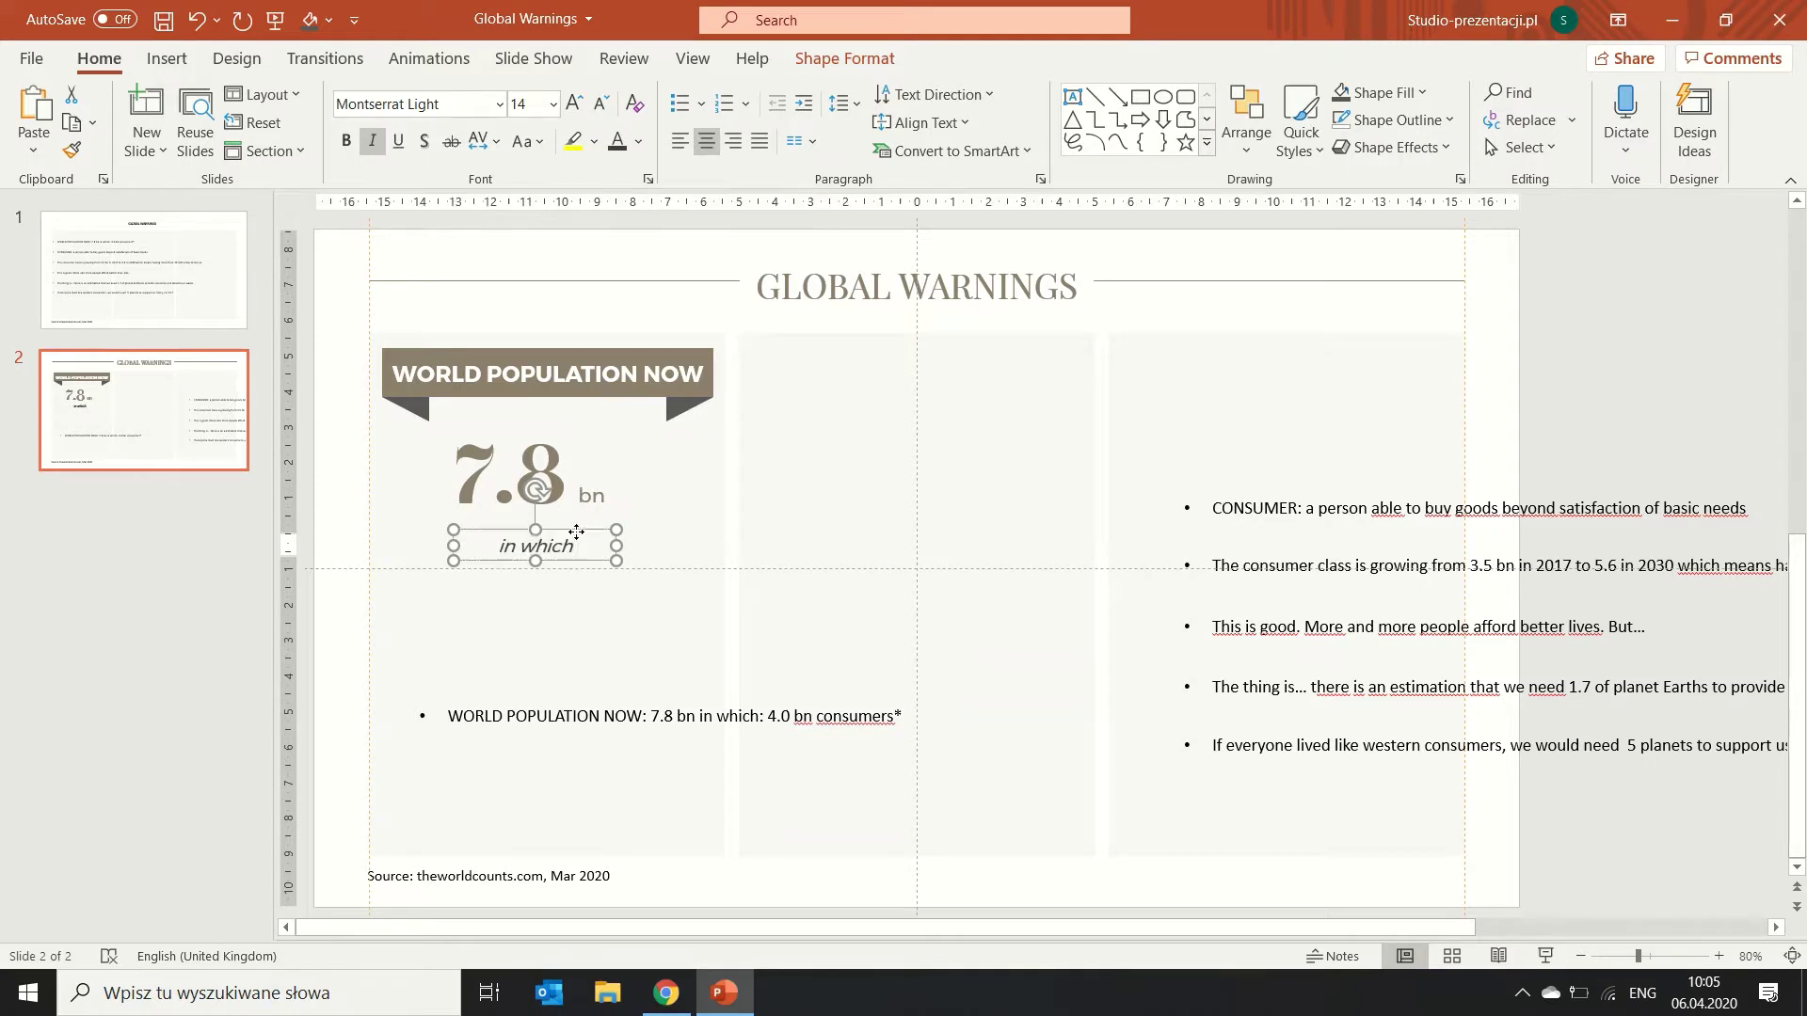
pyautogui.moveTo(578, 533); pyautogui.dragTo(576, 526)
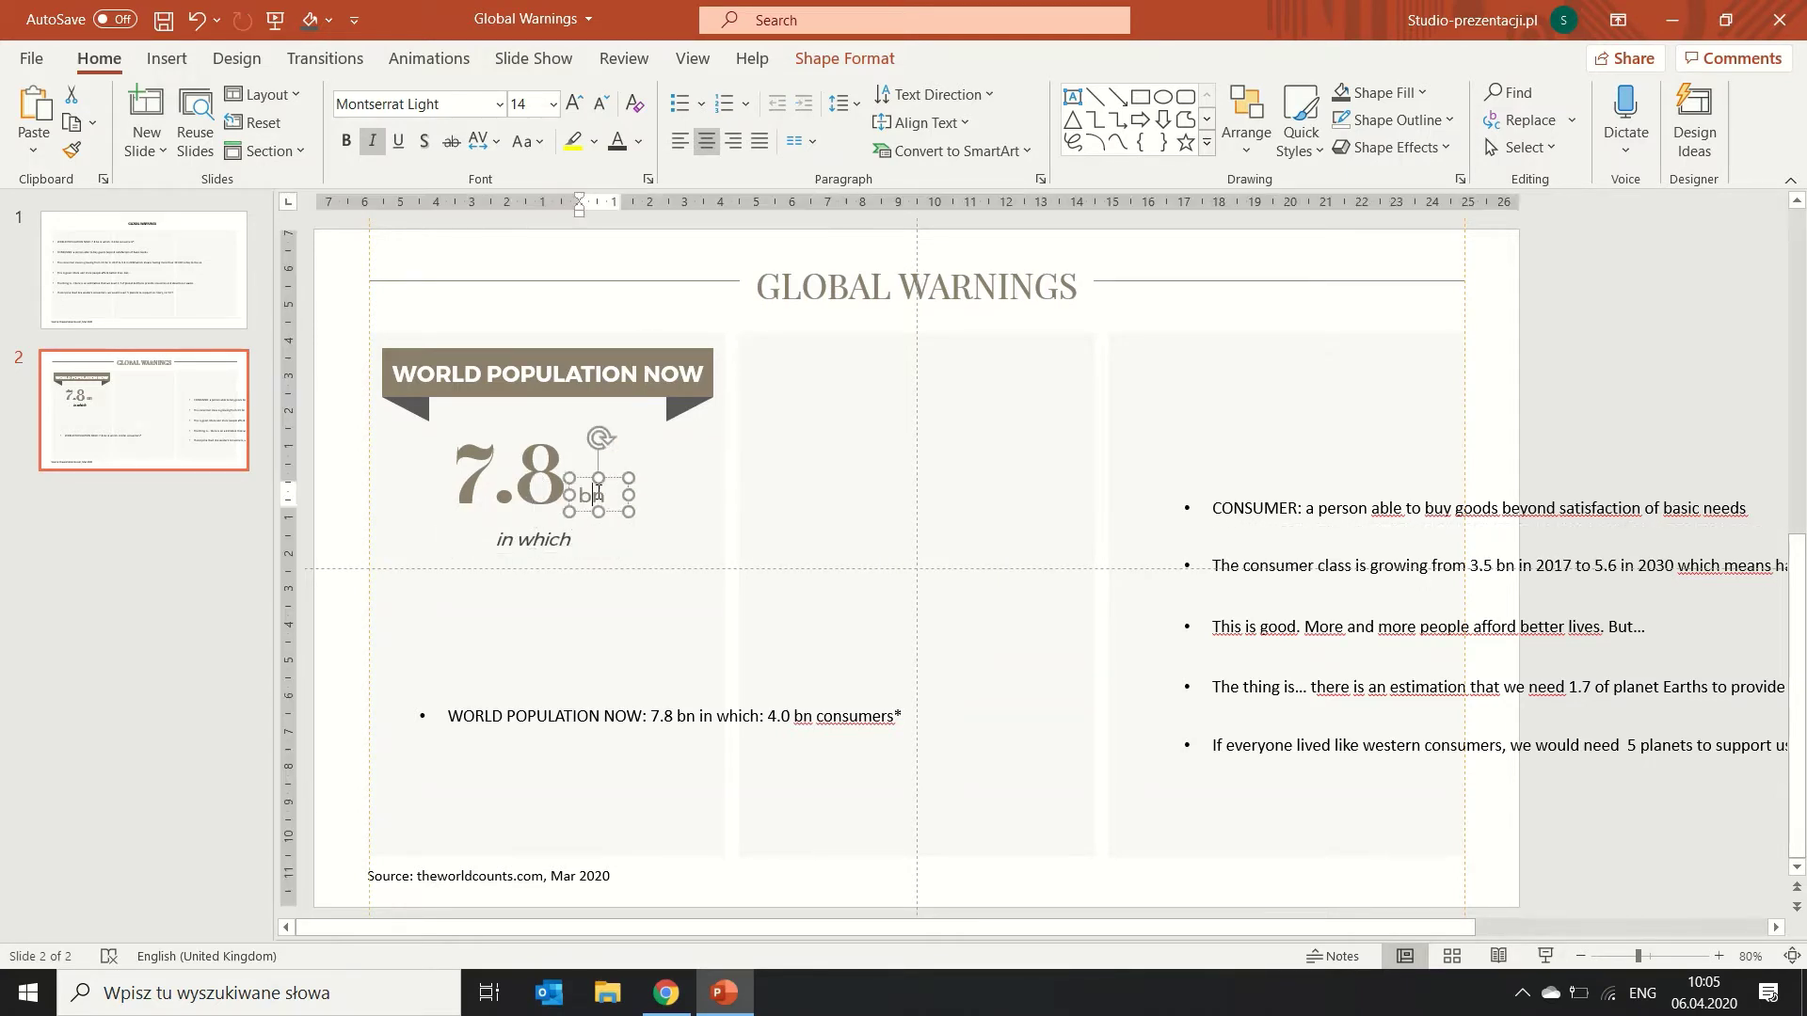
pyautogui.click(513, 458)
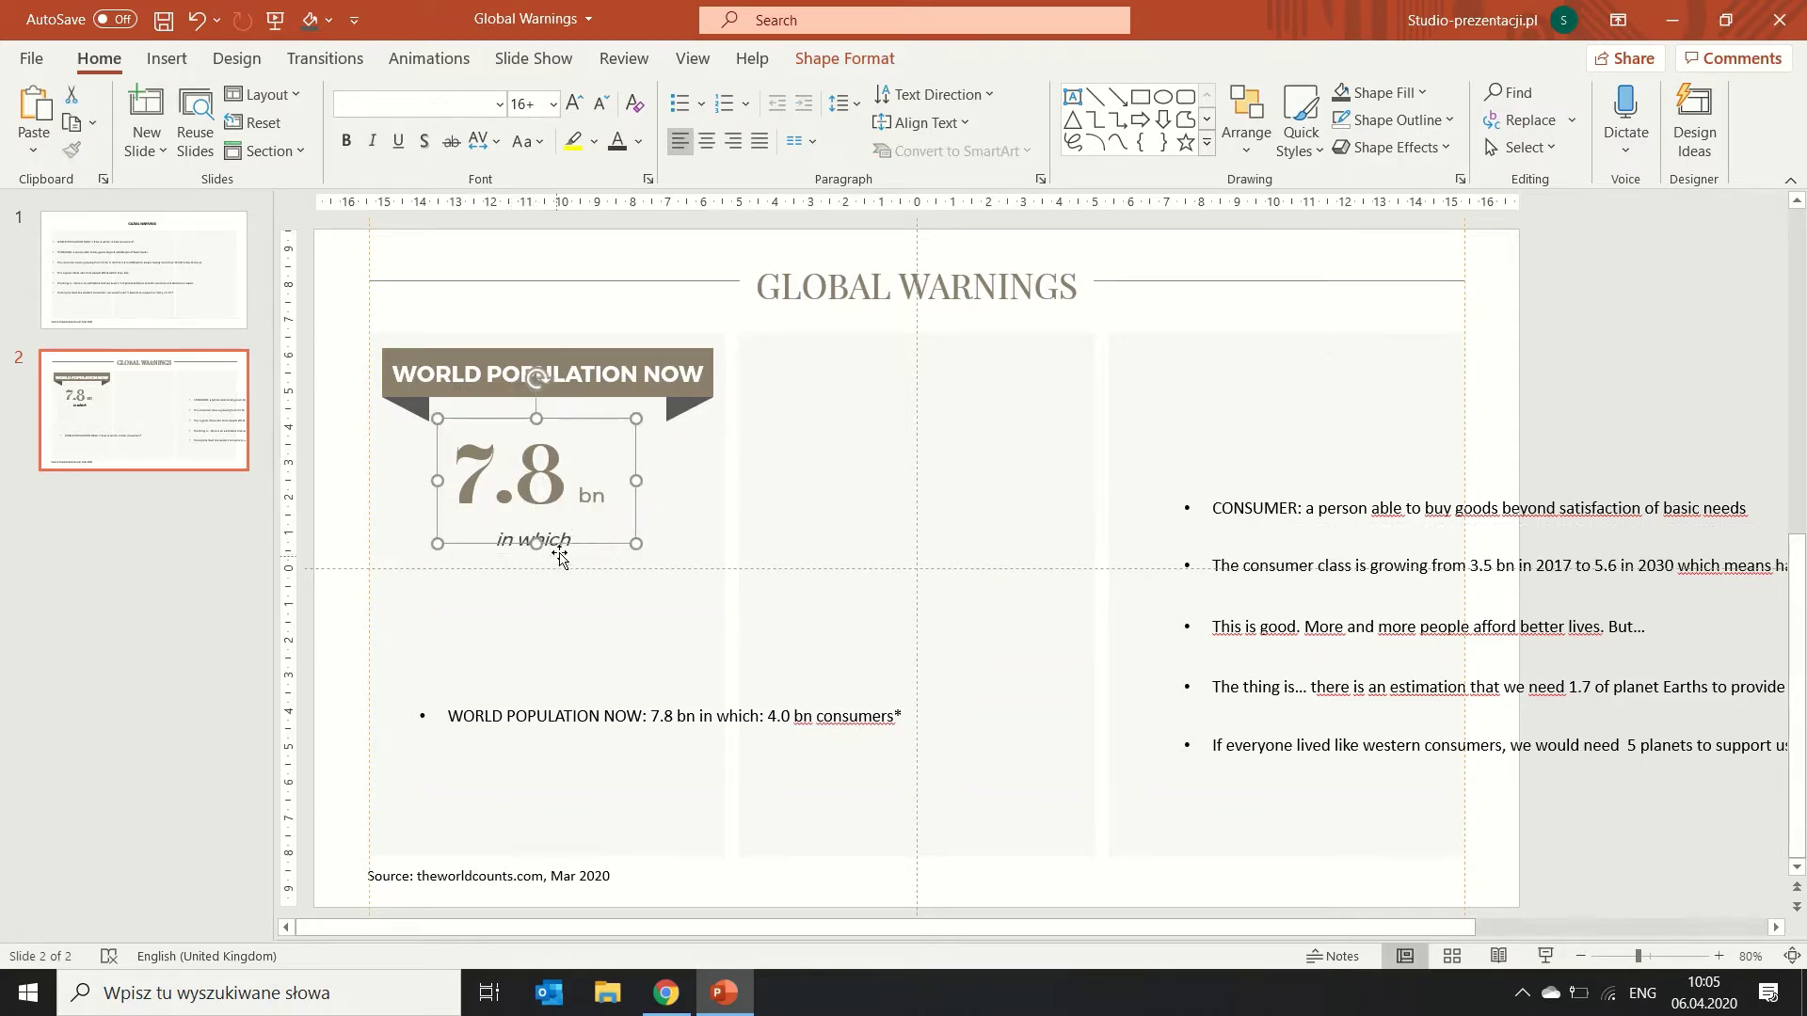
# Duplicate the 7.8 bn pair below 'In which' and change it to '4.0 bn consumers'.
pyautogui.moveTo(583, 525)
pyautogui.mouseDown()
pyautogui.moveTo(594, 660)
pyautogui.moveTo(480, 616)
pyautogui.mouseUp()
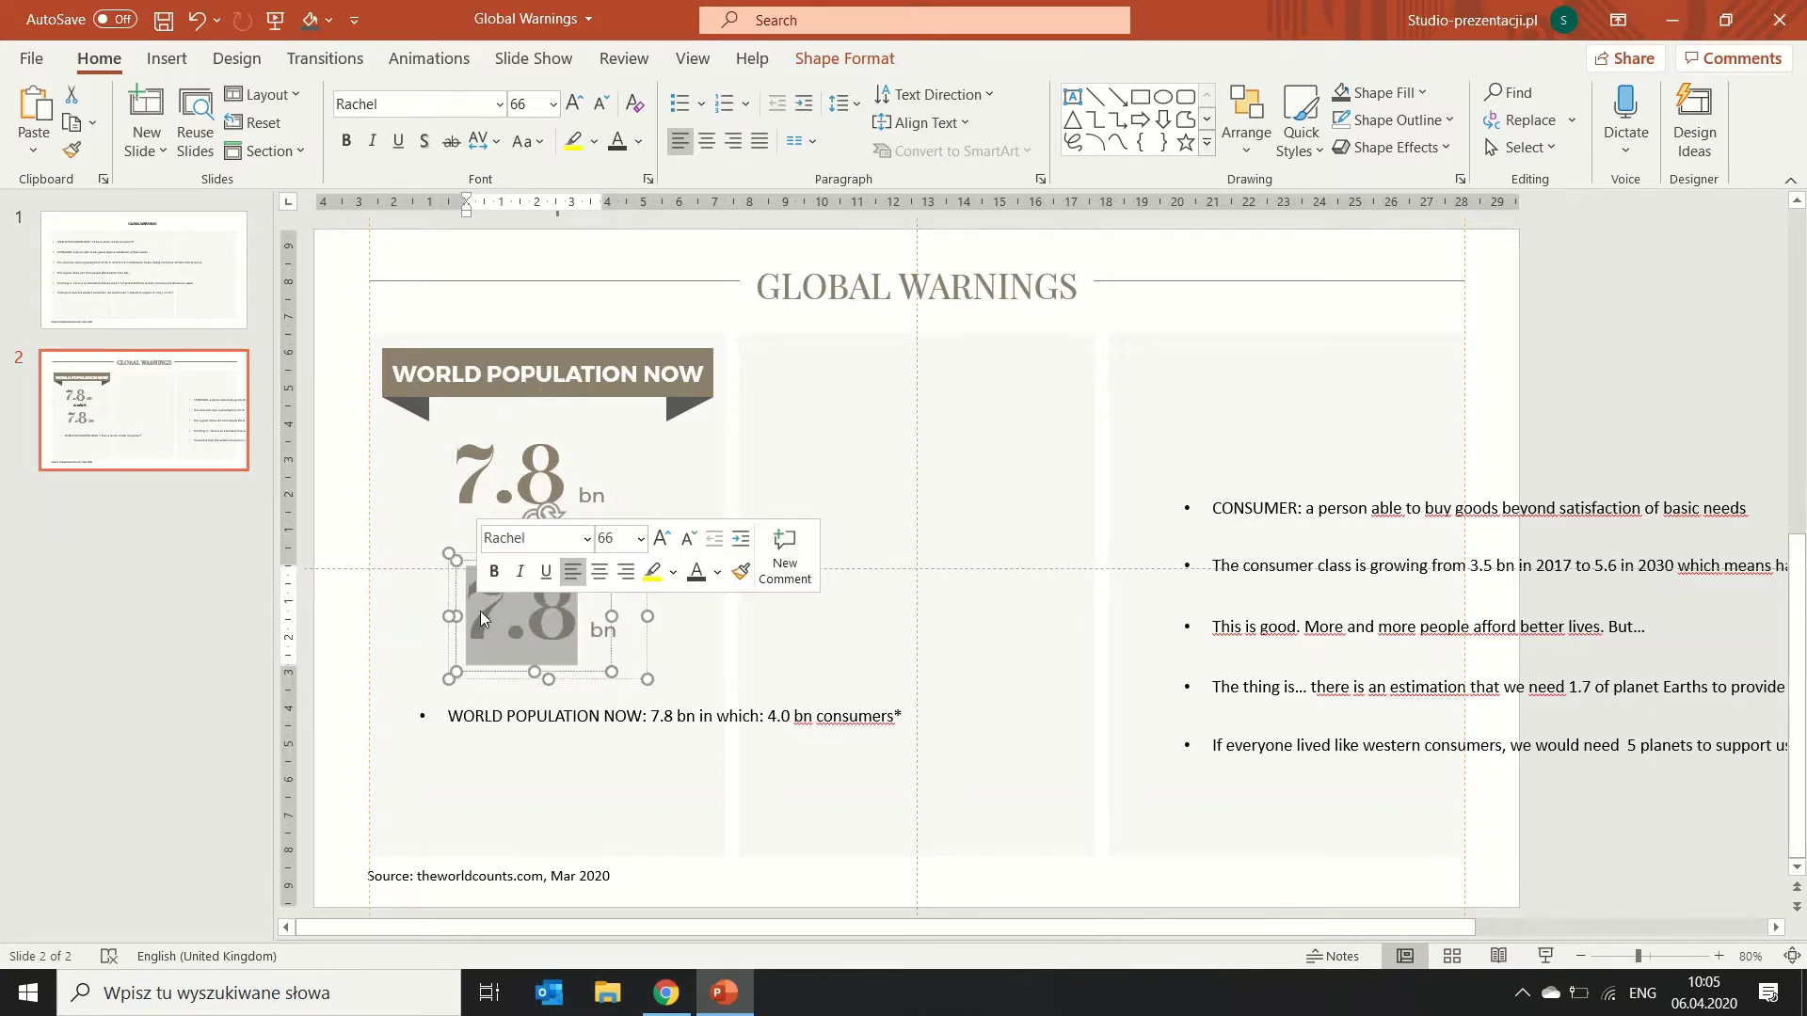
pyautogui.write('4.0')
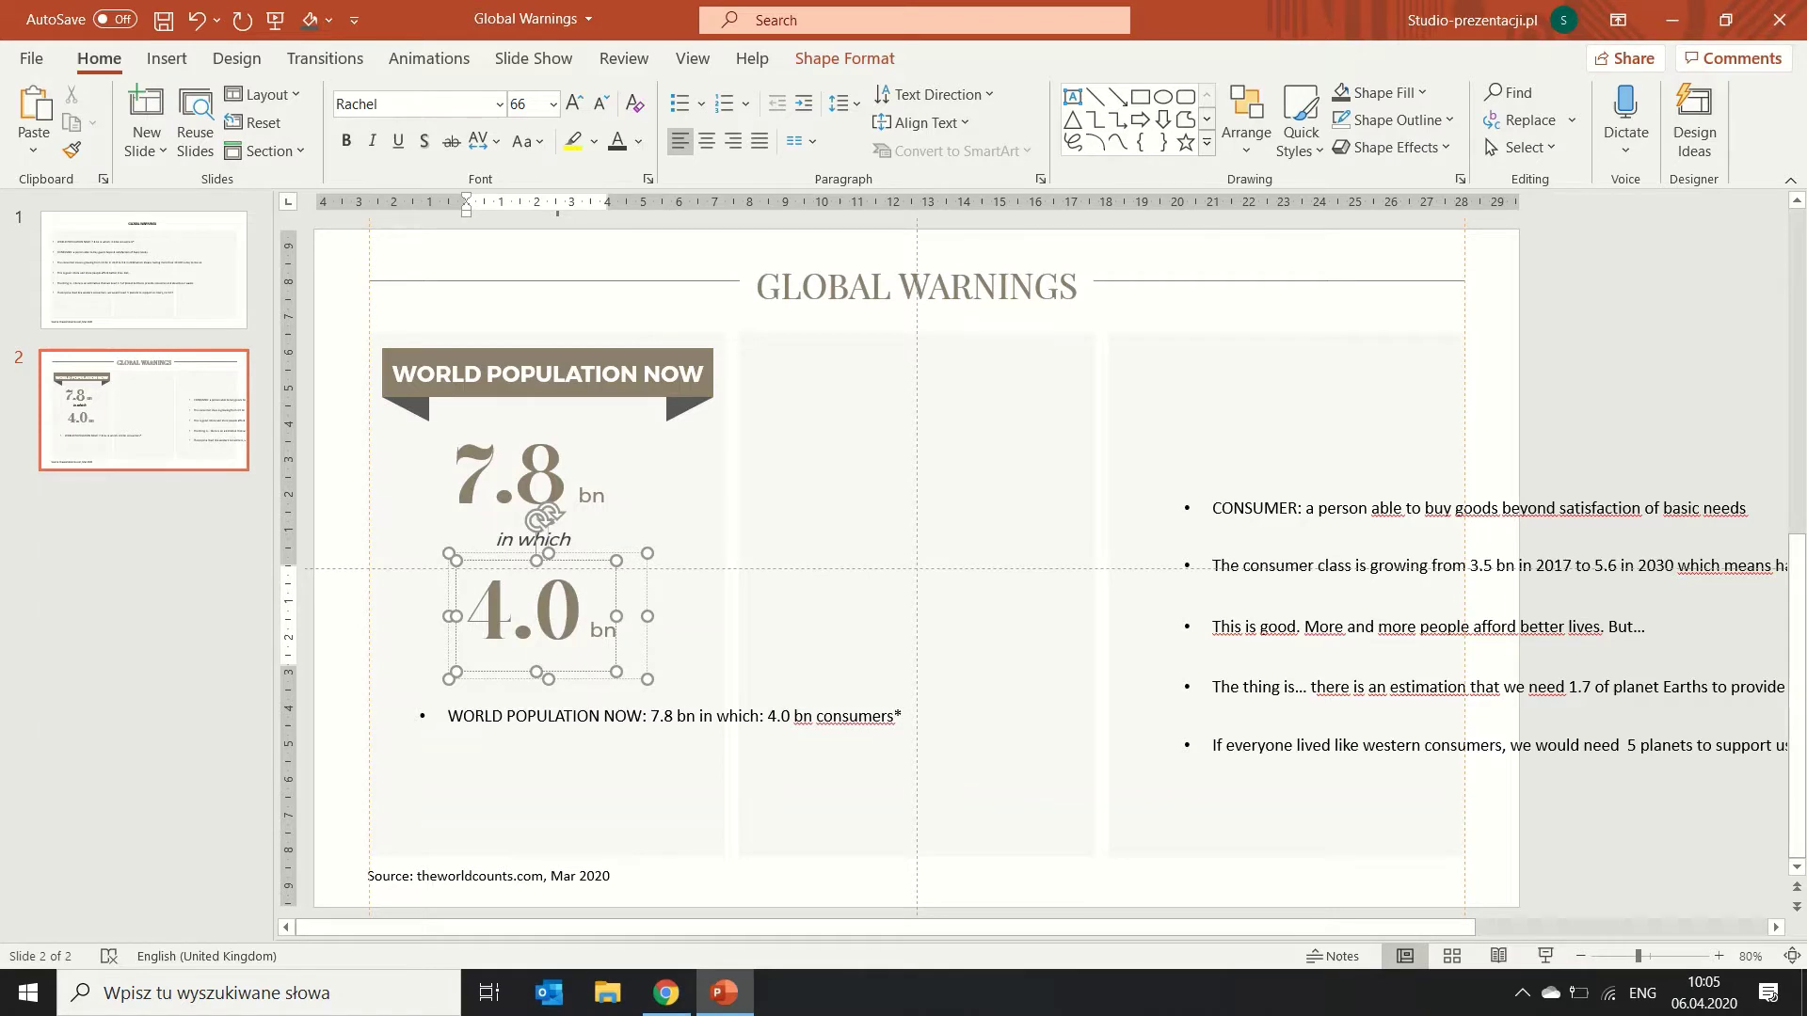
pyautogui.click(616, 630)
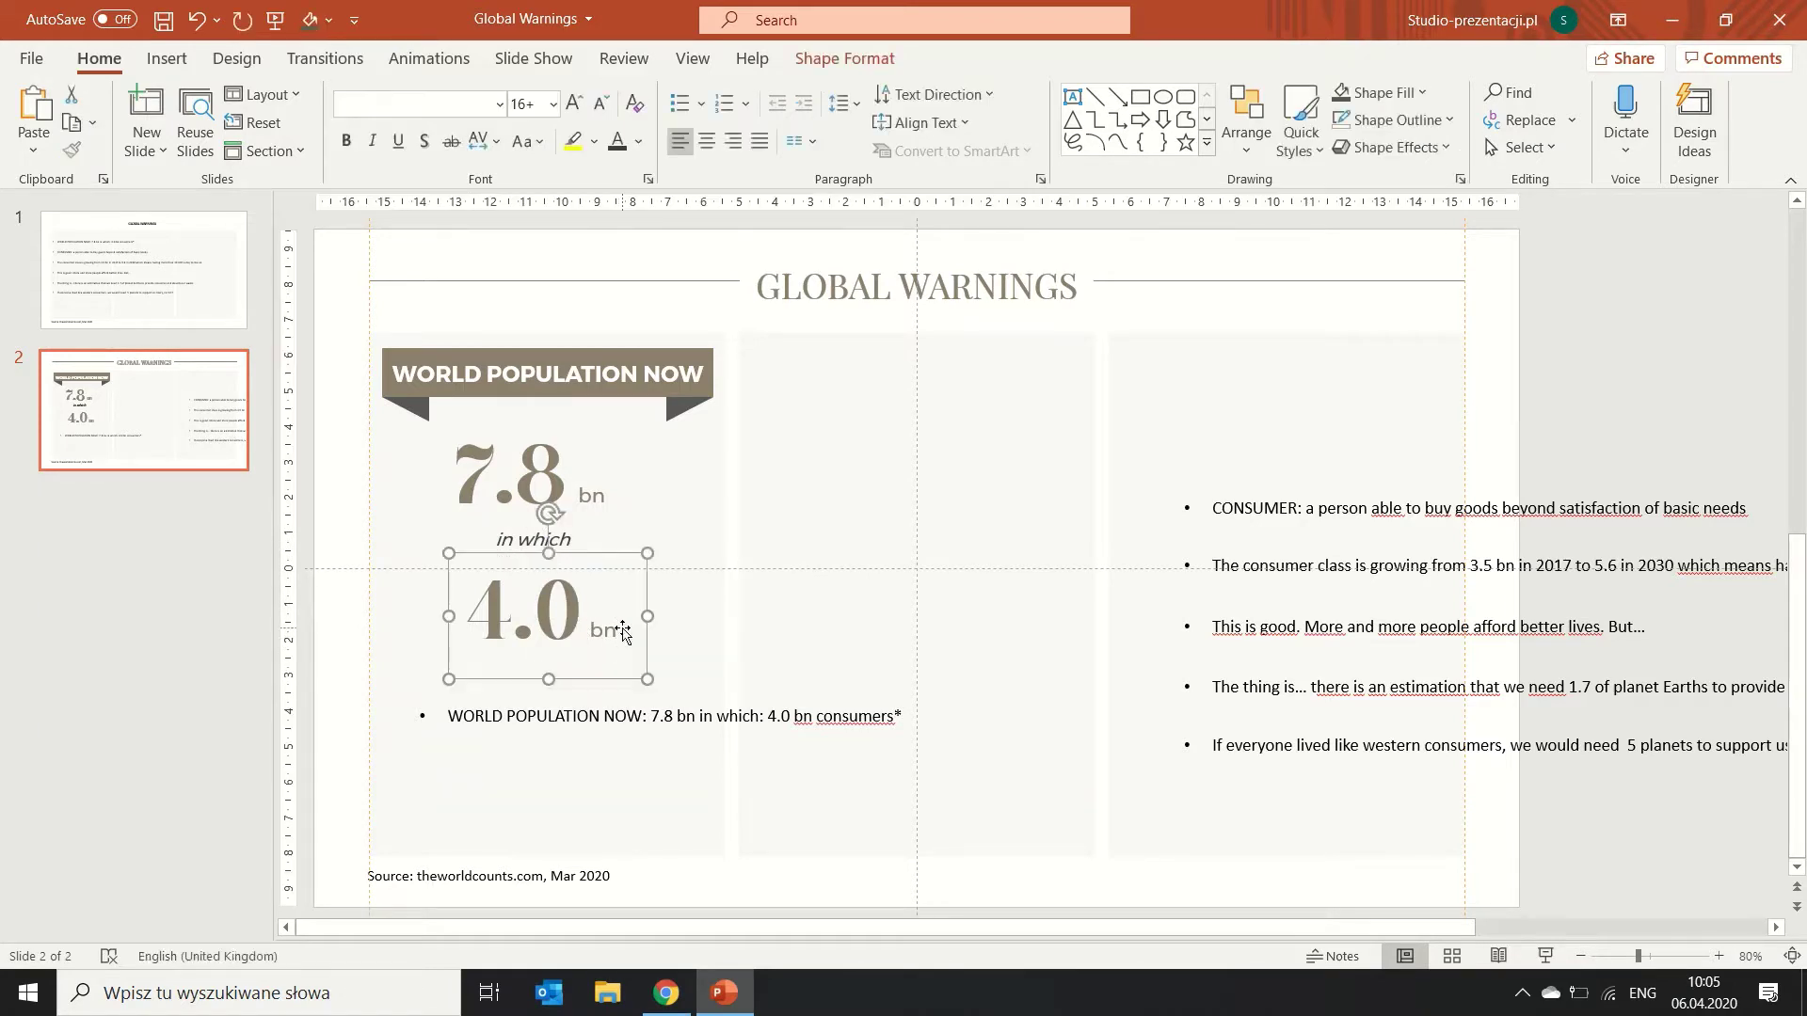
pyautogui.write('con')
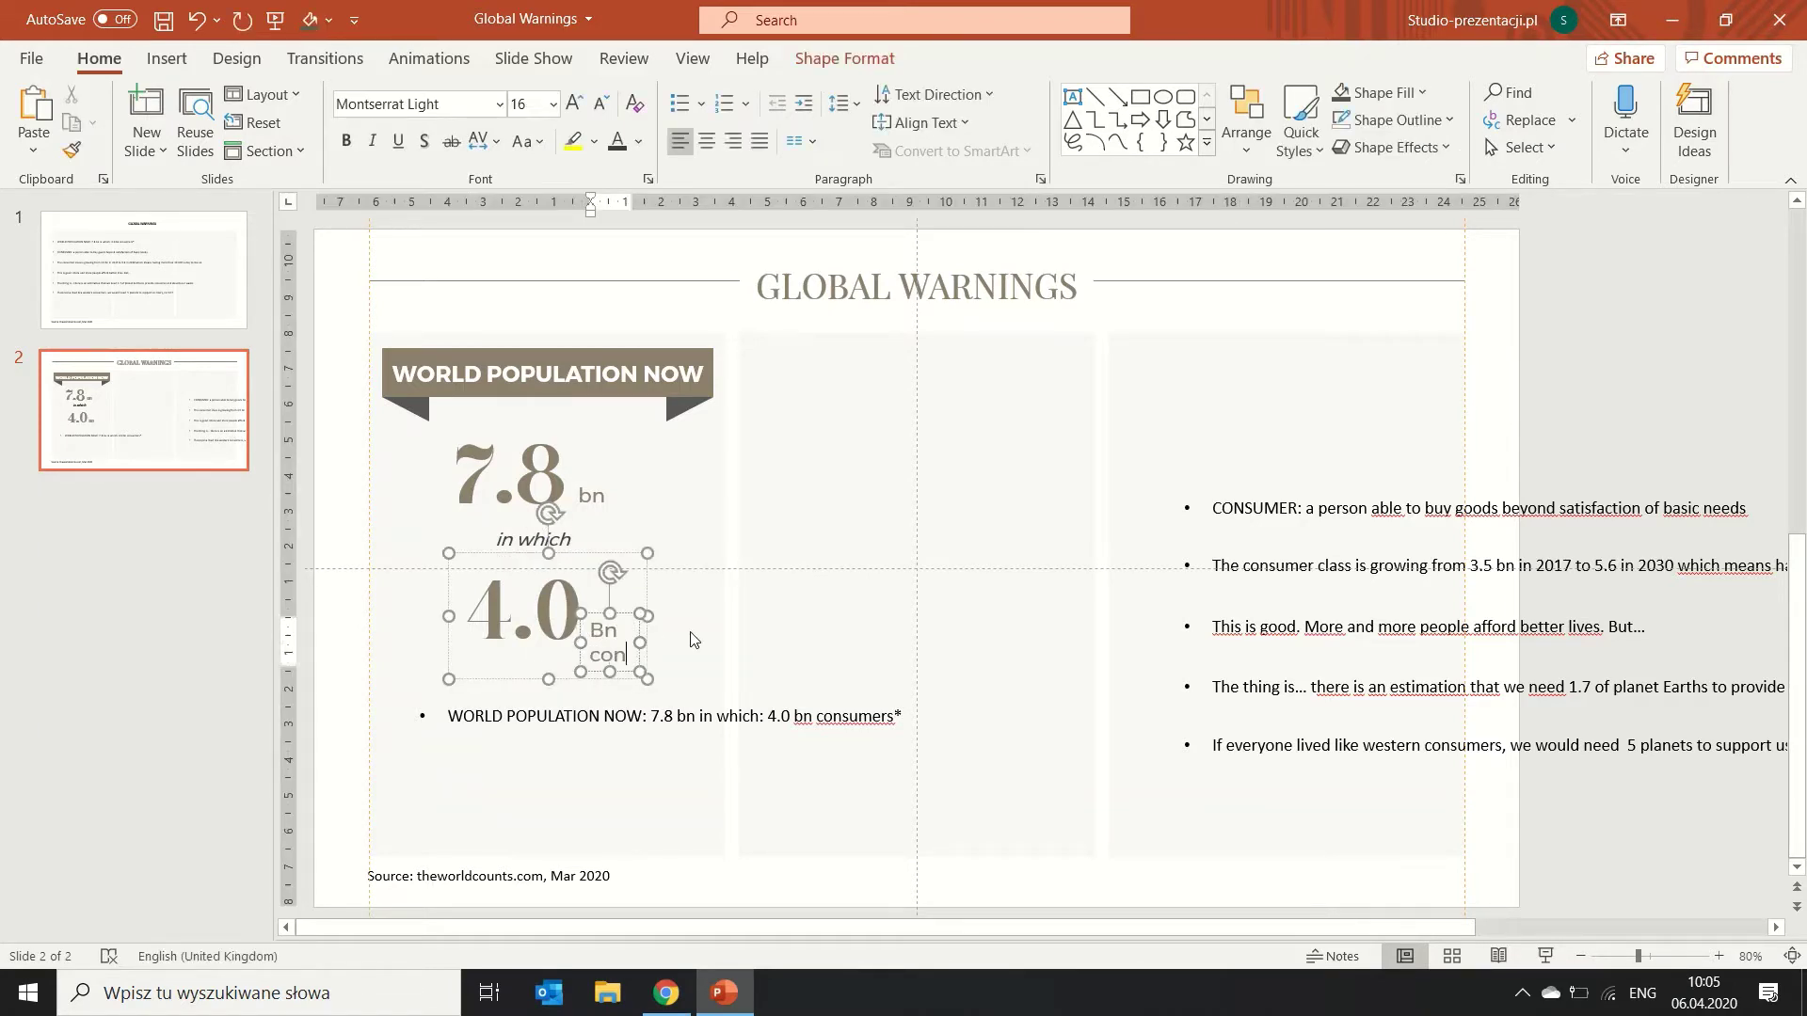
pyautogui.write('sumers')
pyautogui.moveTo(645, 677); pyautogui.dragTo(752, 676)
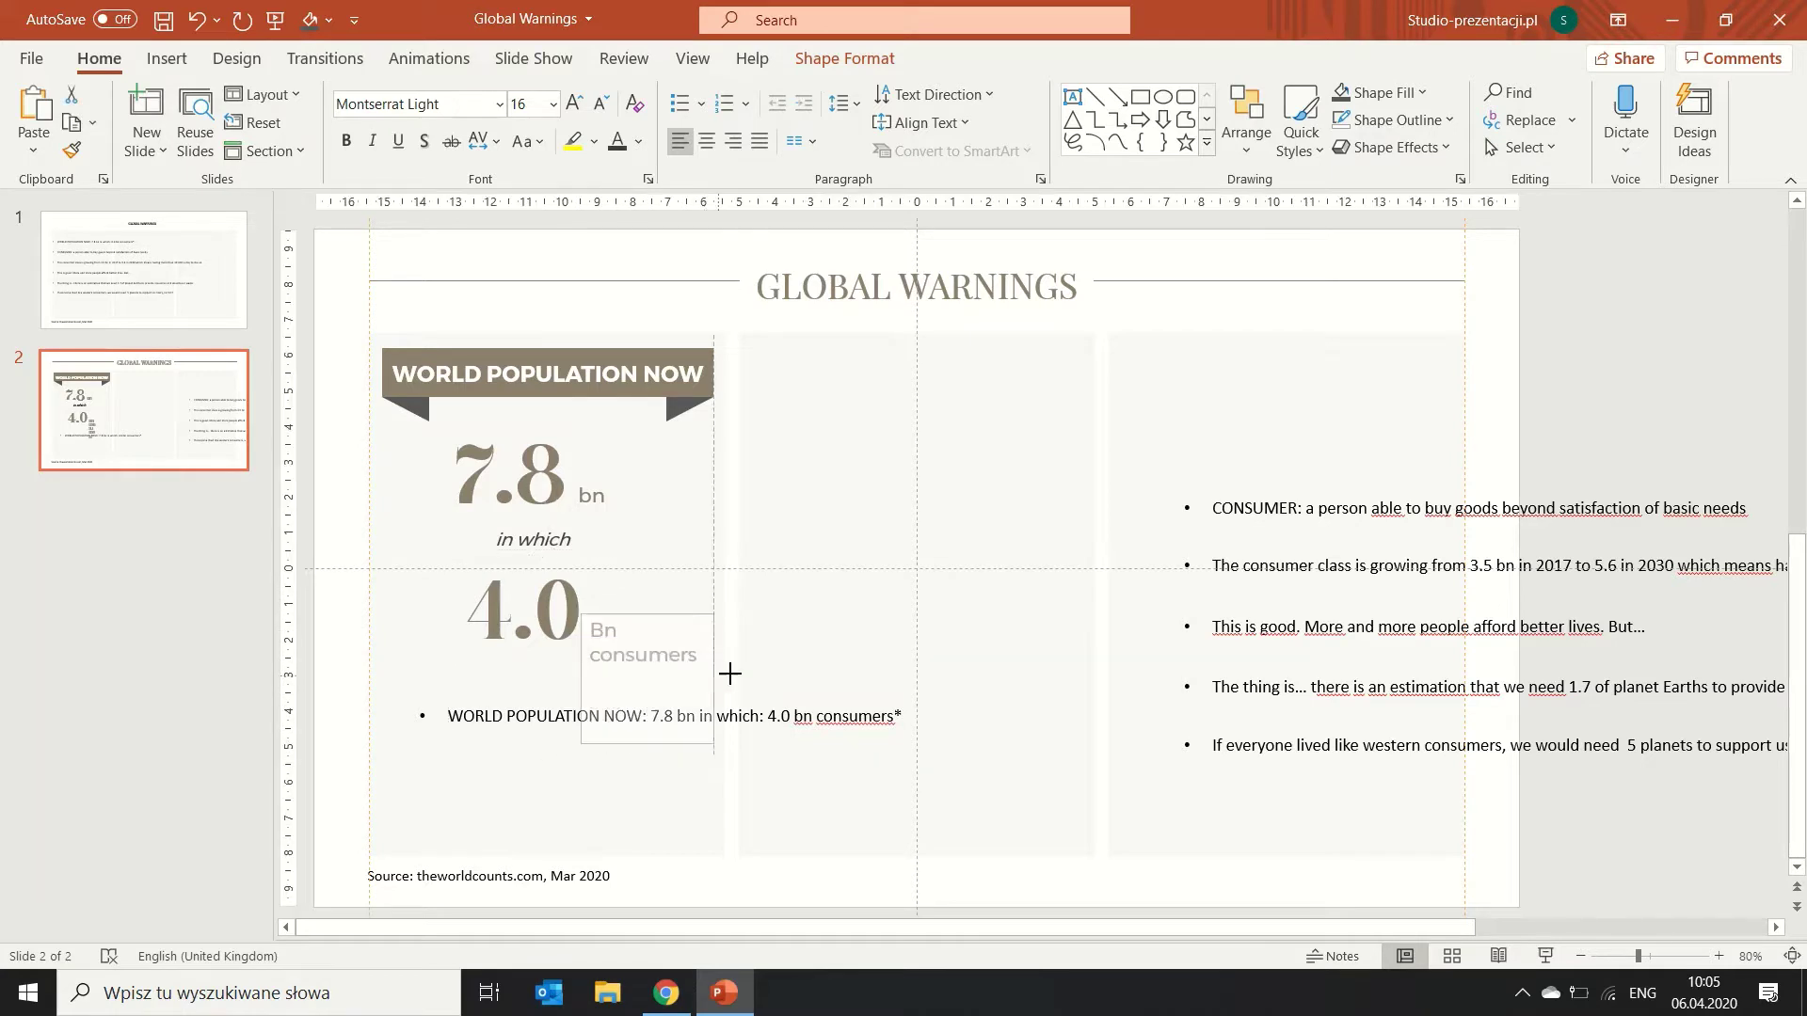
pyautogui.press('Delete')
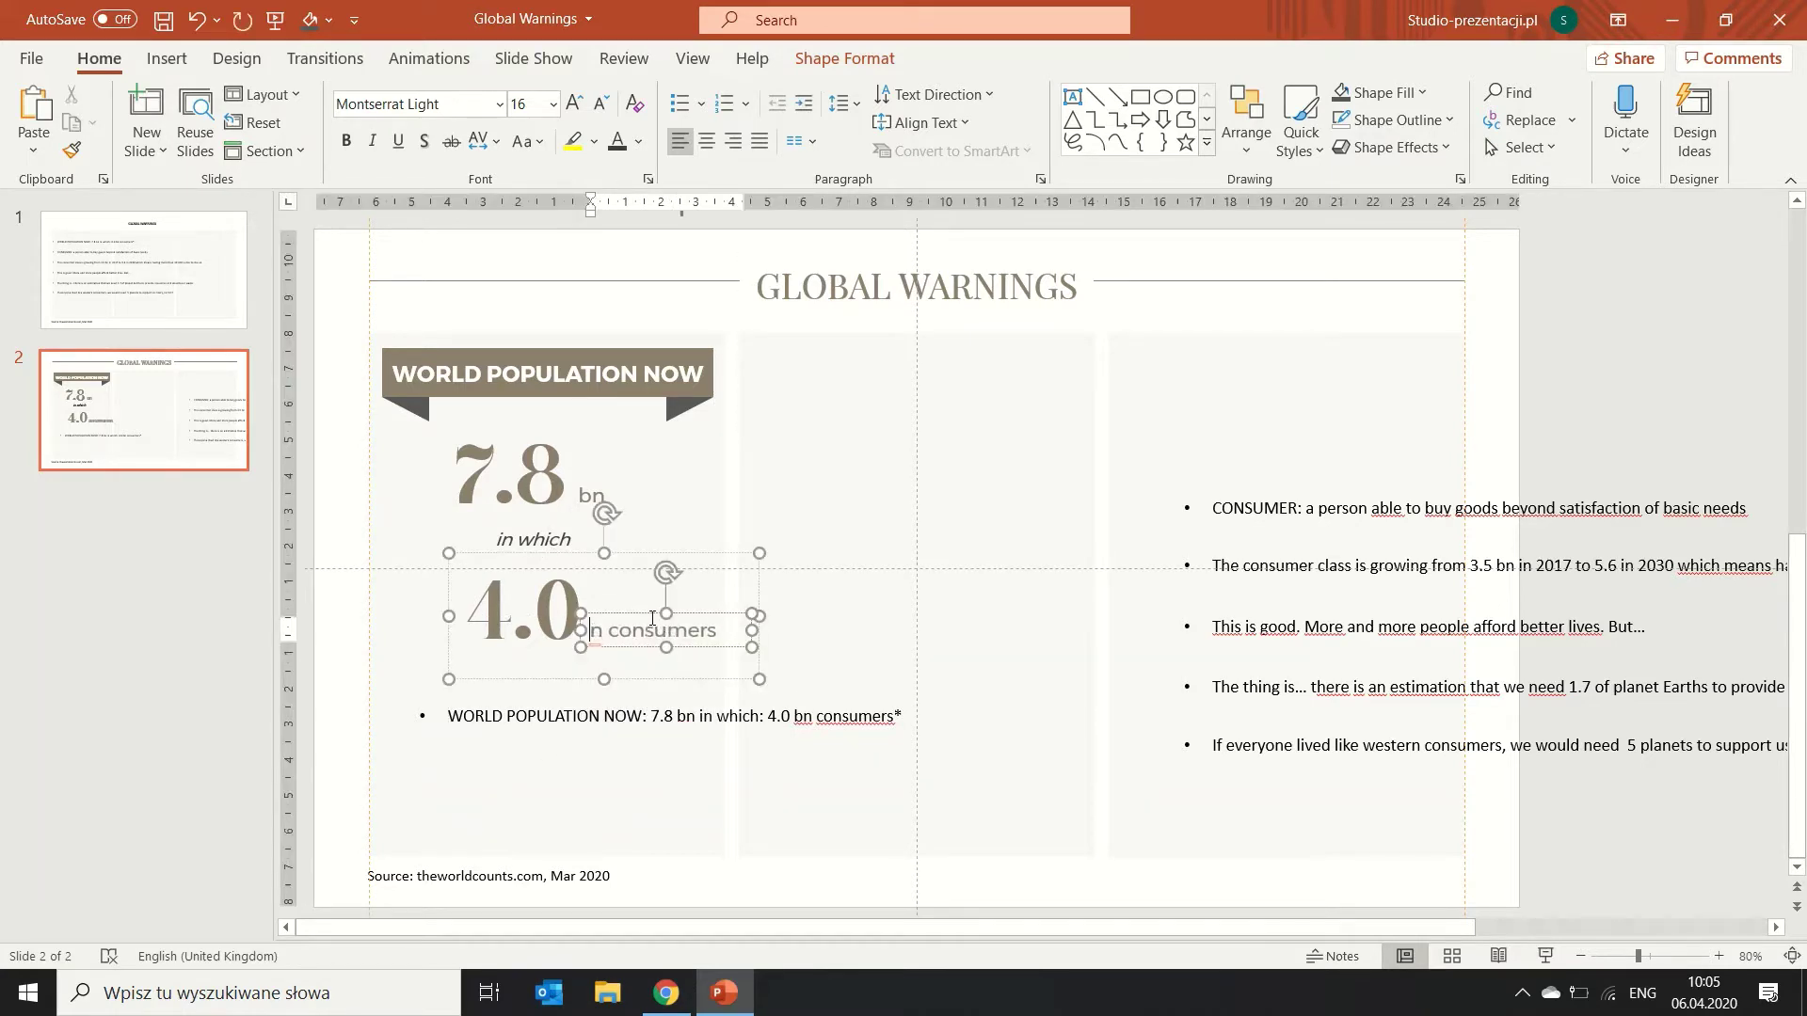
pyautogui.write('b')
# Move 'bn consumers' closer to 4.0, shift the pair up-left, and append an asterisk.
pyautogui.doubleClick(561, 617)
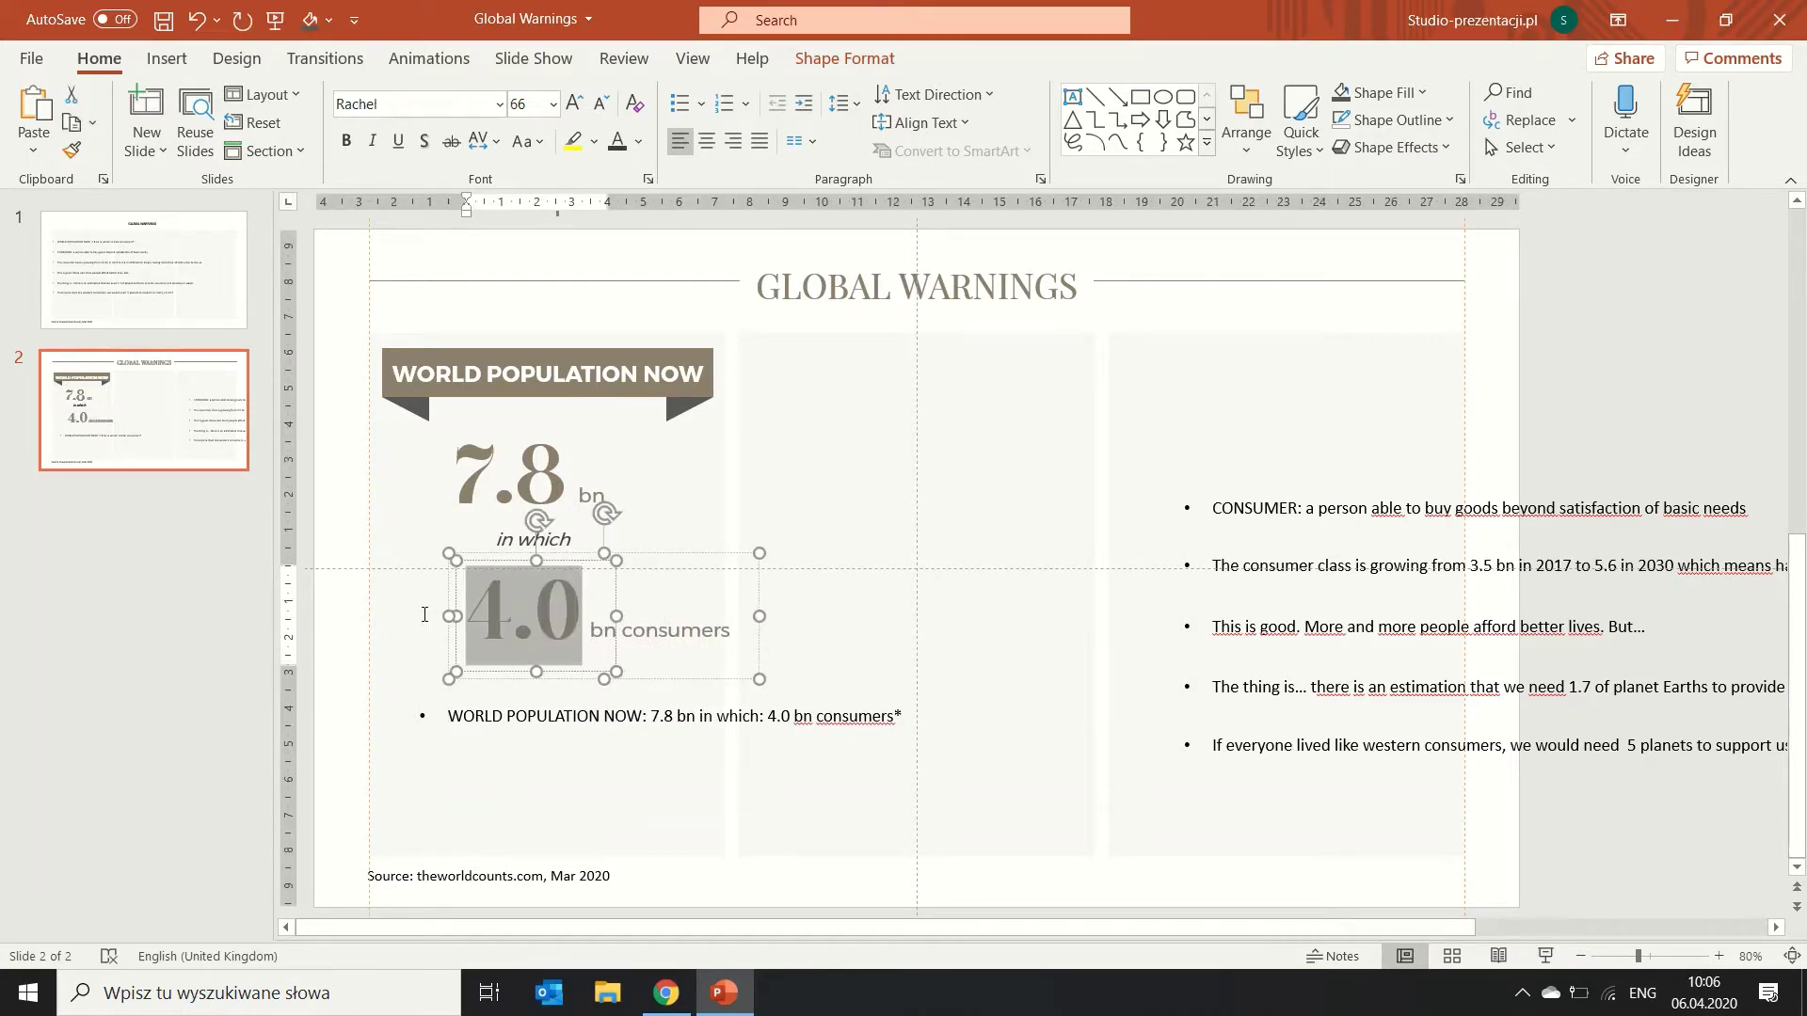
pyautogui.tripleClick(659, 630)
pyautogui.moveTo(674, 620); pyautogui.dragTo(641, 621)
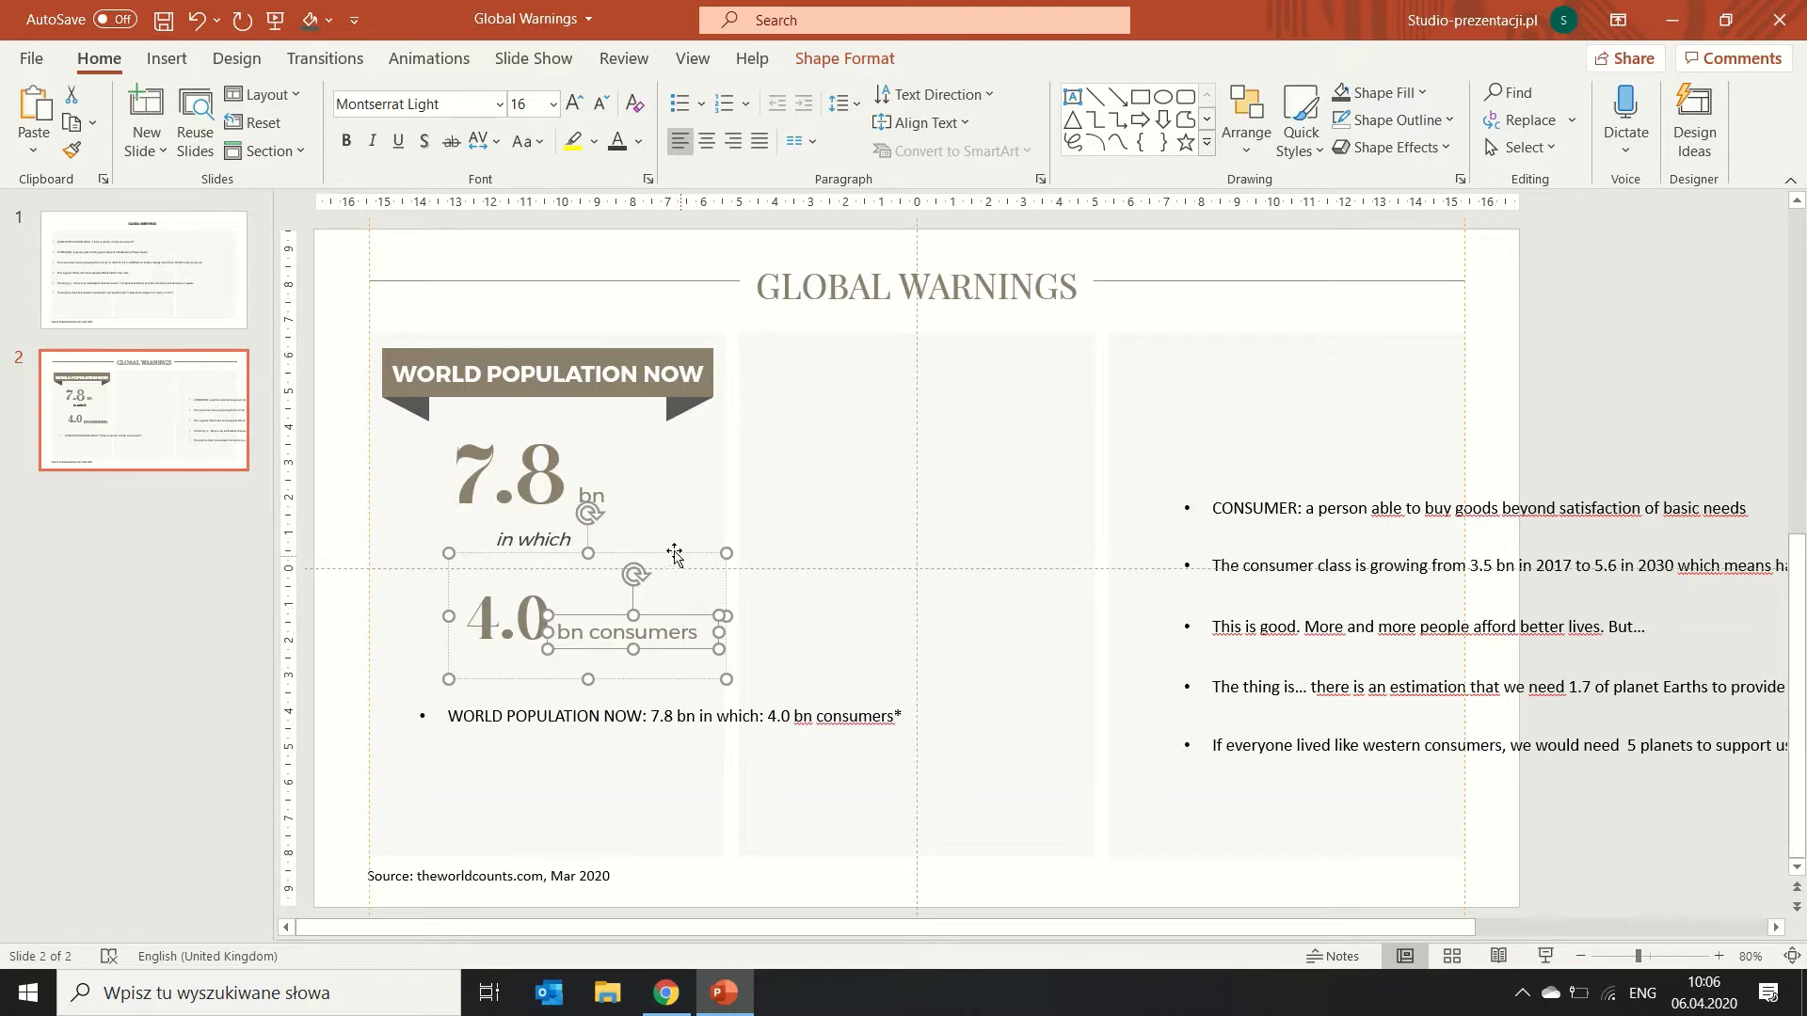
pyautogui.moveTo(674, 555); pyautogui.dragTo(653, 534)
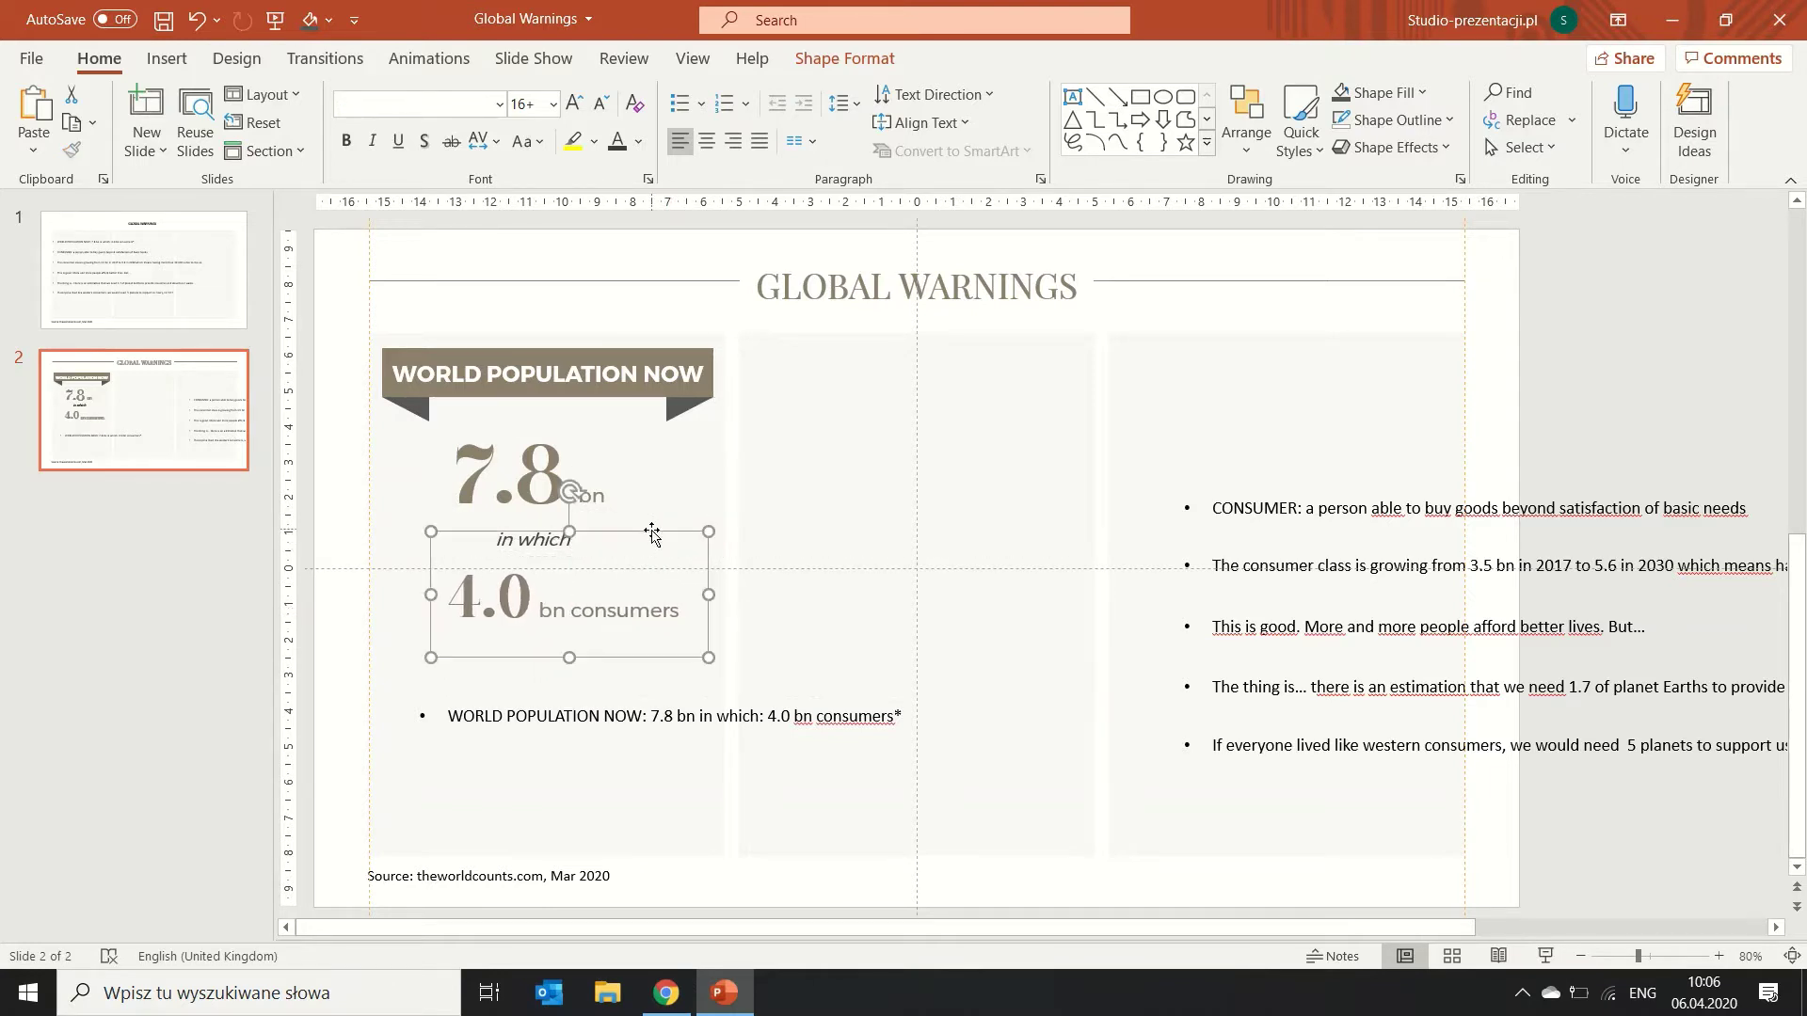
pyautogui.click(674, 613)
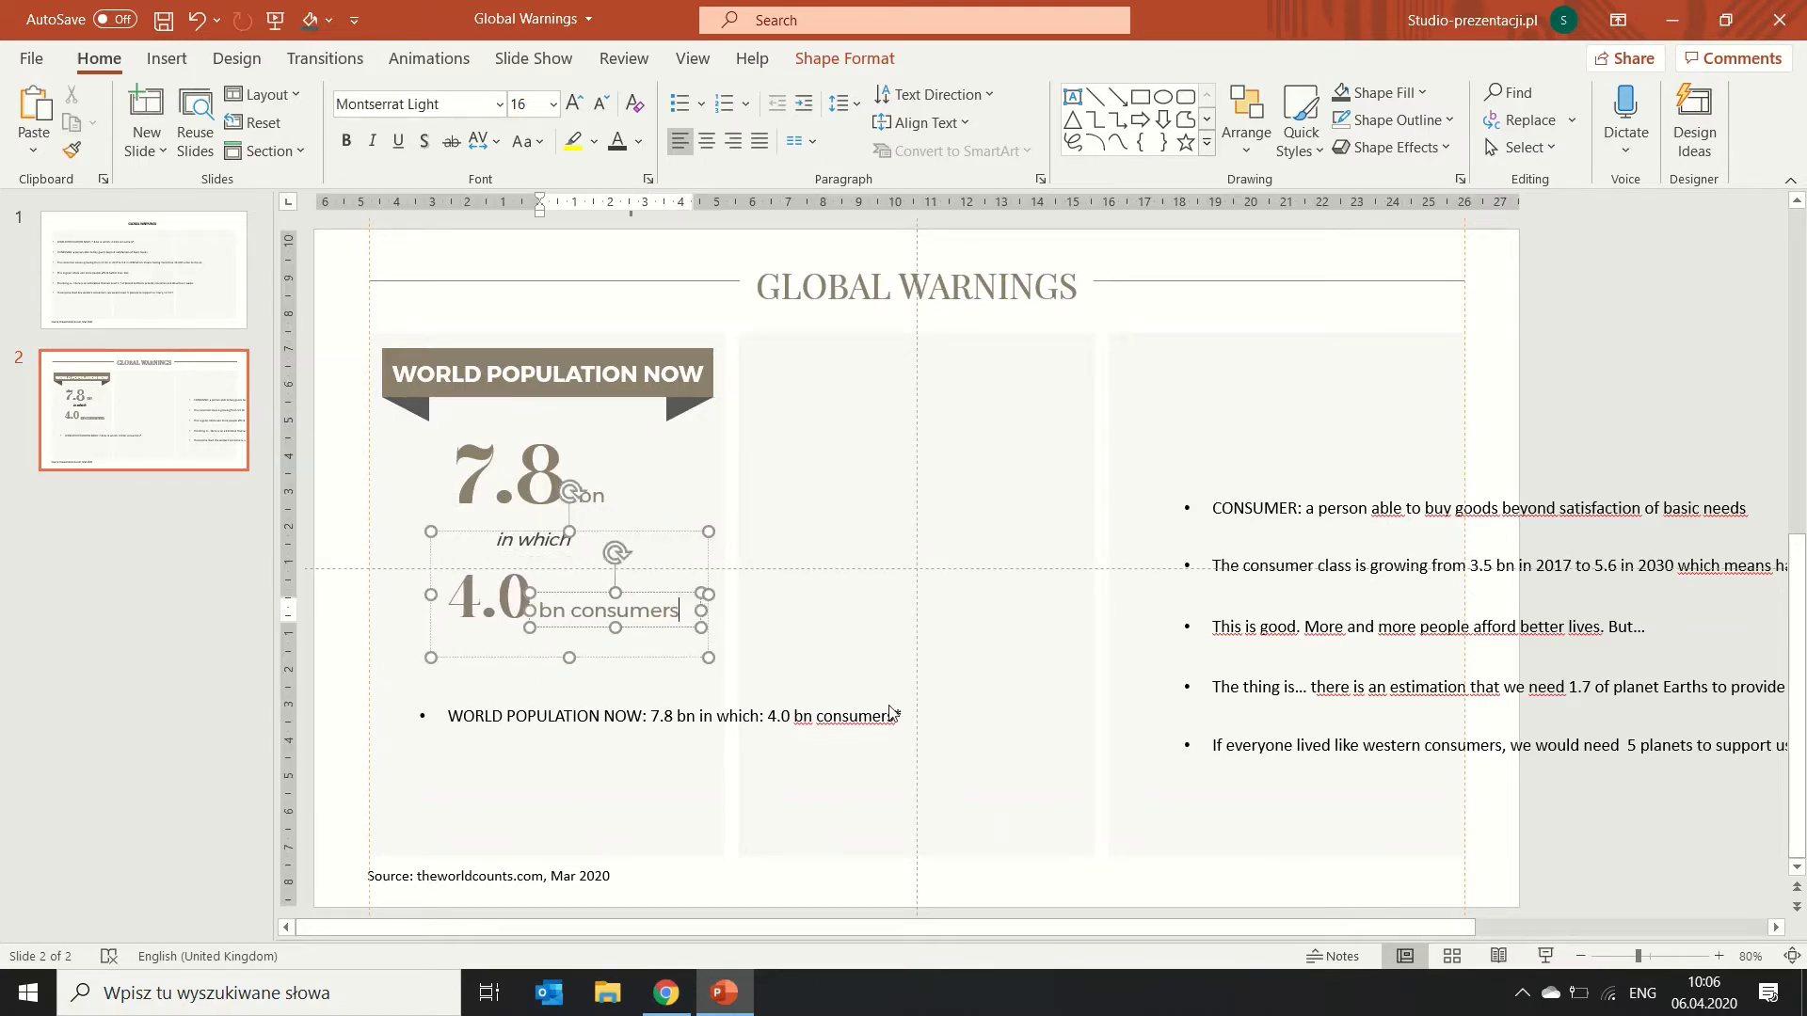
pyautogui.write('*')
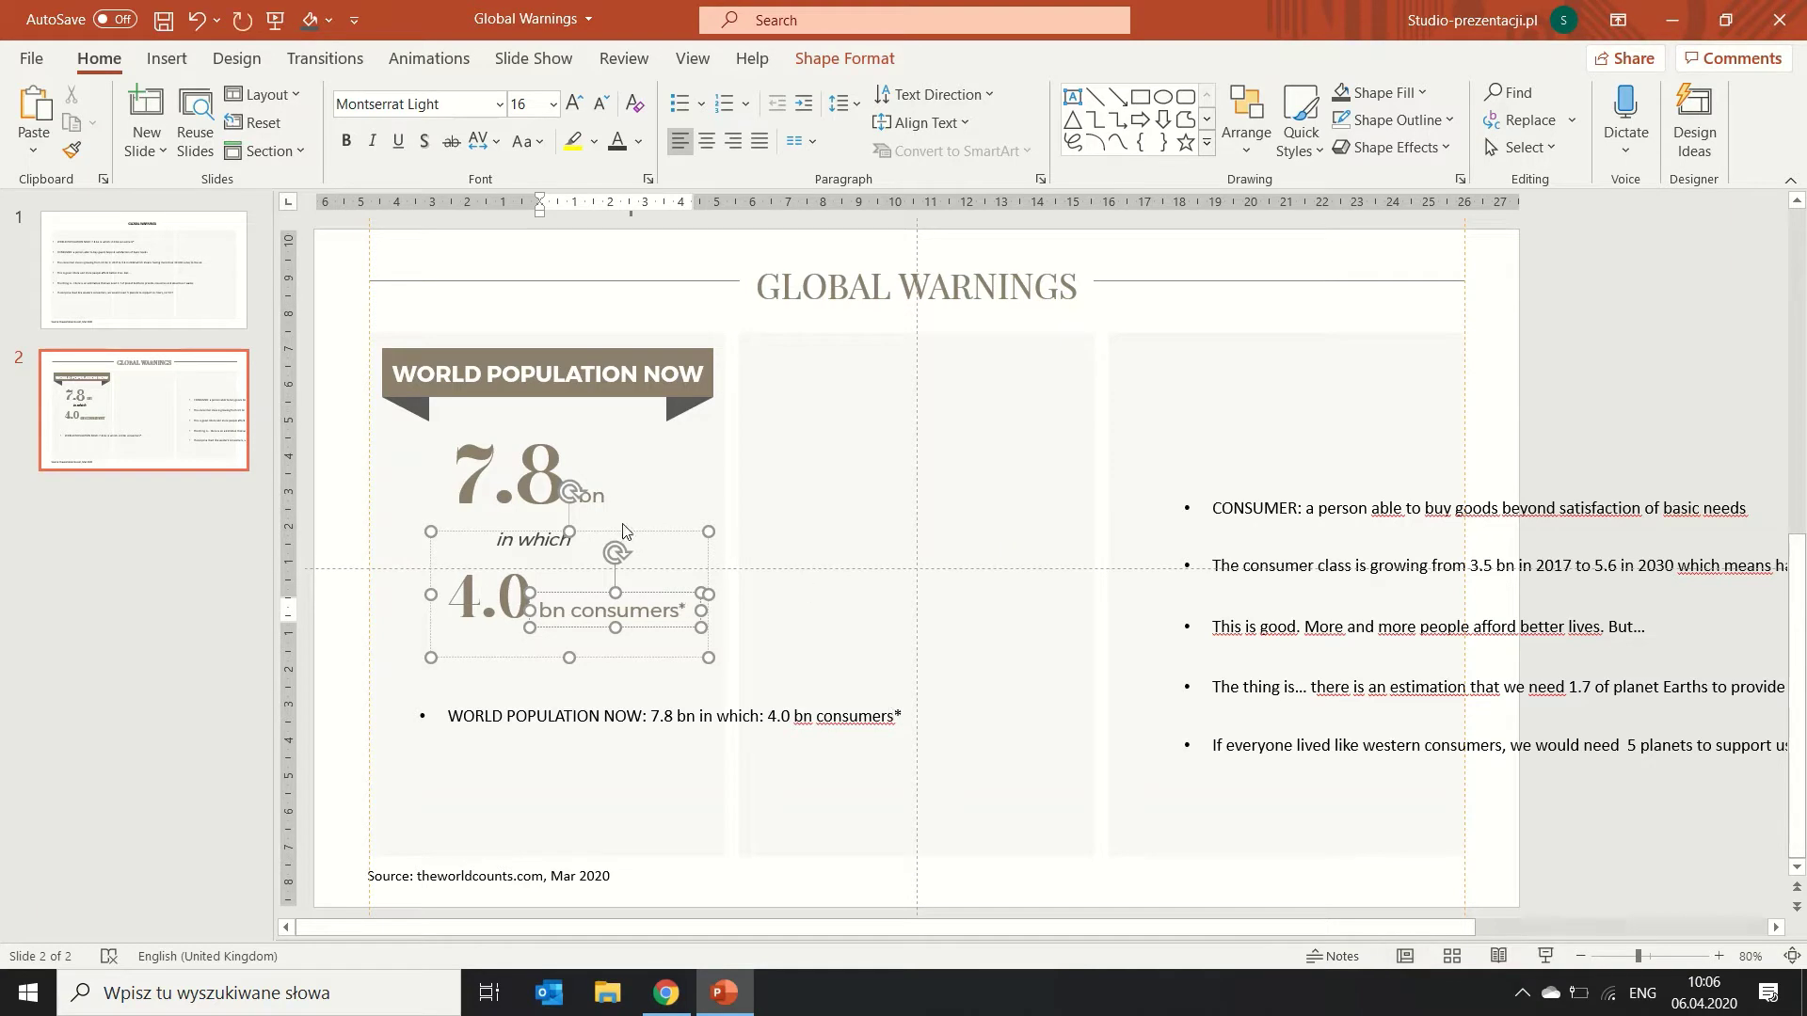
# Centre the 7.8 and 'In which' boxes horizontally over the 4.0 figure.
pyautogui.click(530, 544)
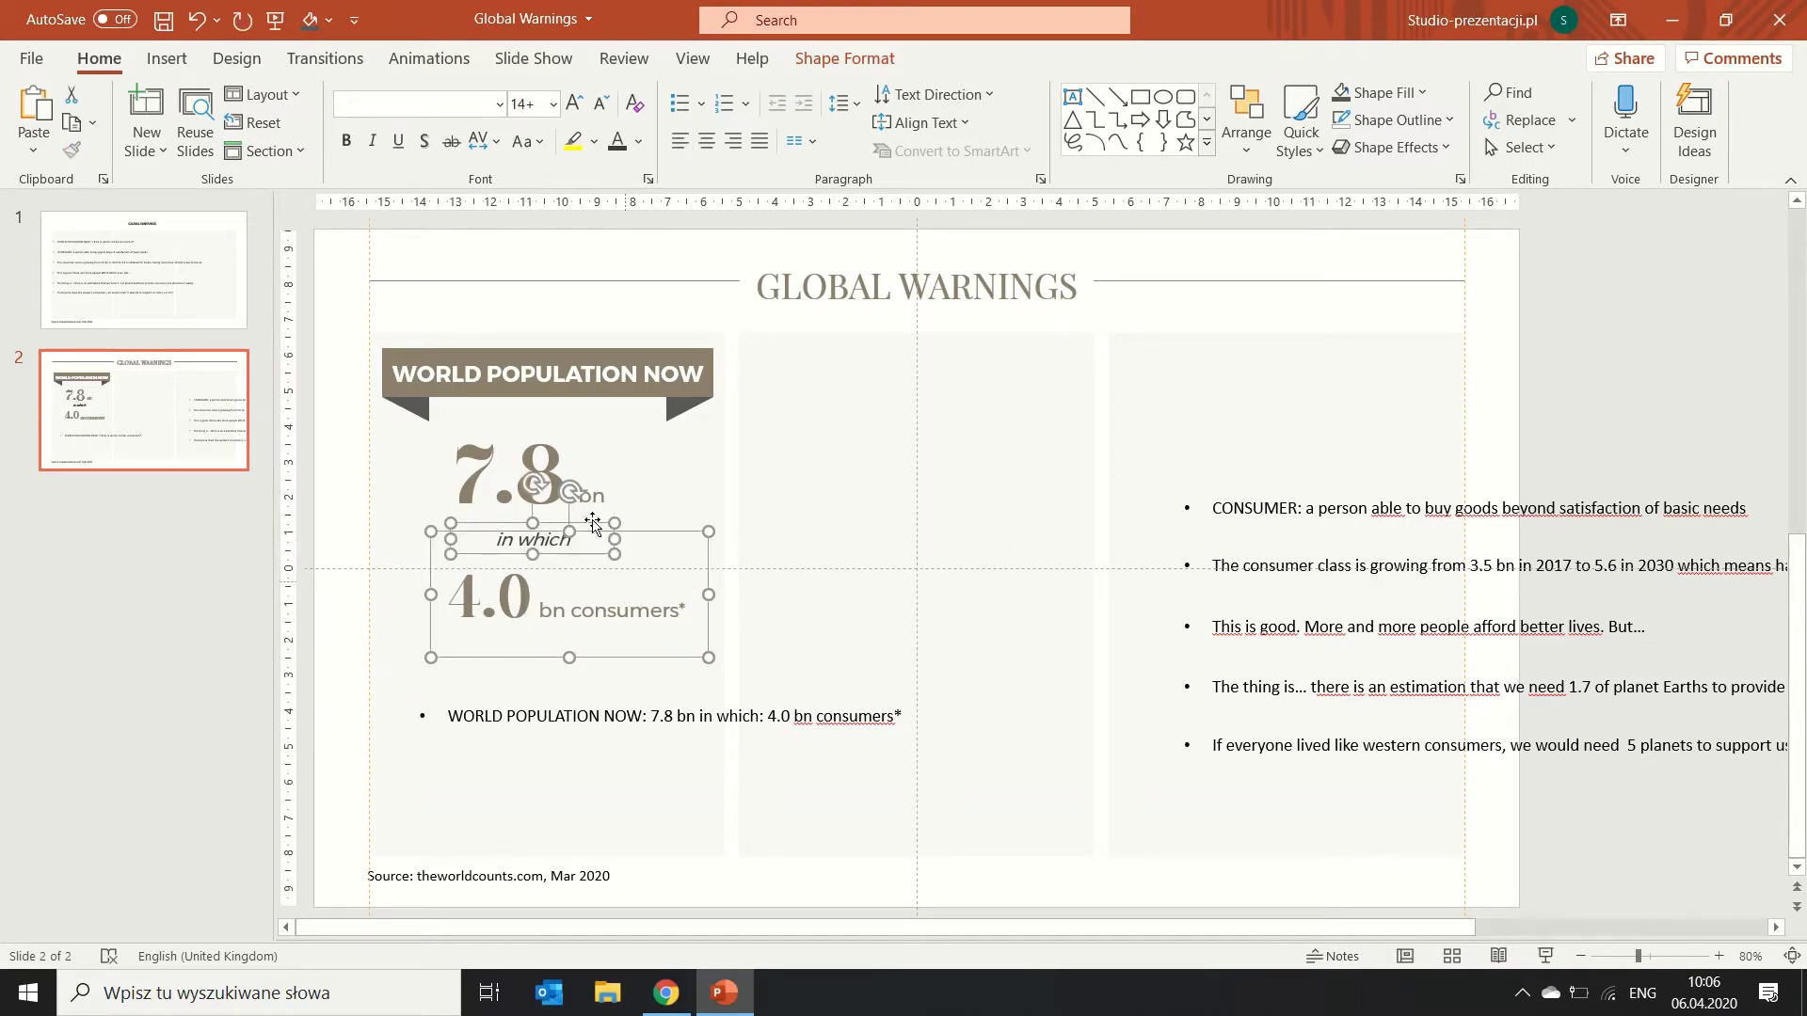
pyautogui.keyDown('shift'); pyautogui.click(549, 480); pyautogui.keyUp('shift')
pyautogui.click(844, 58)
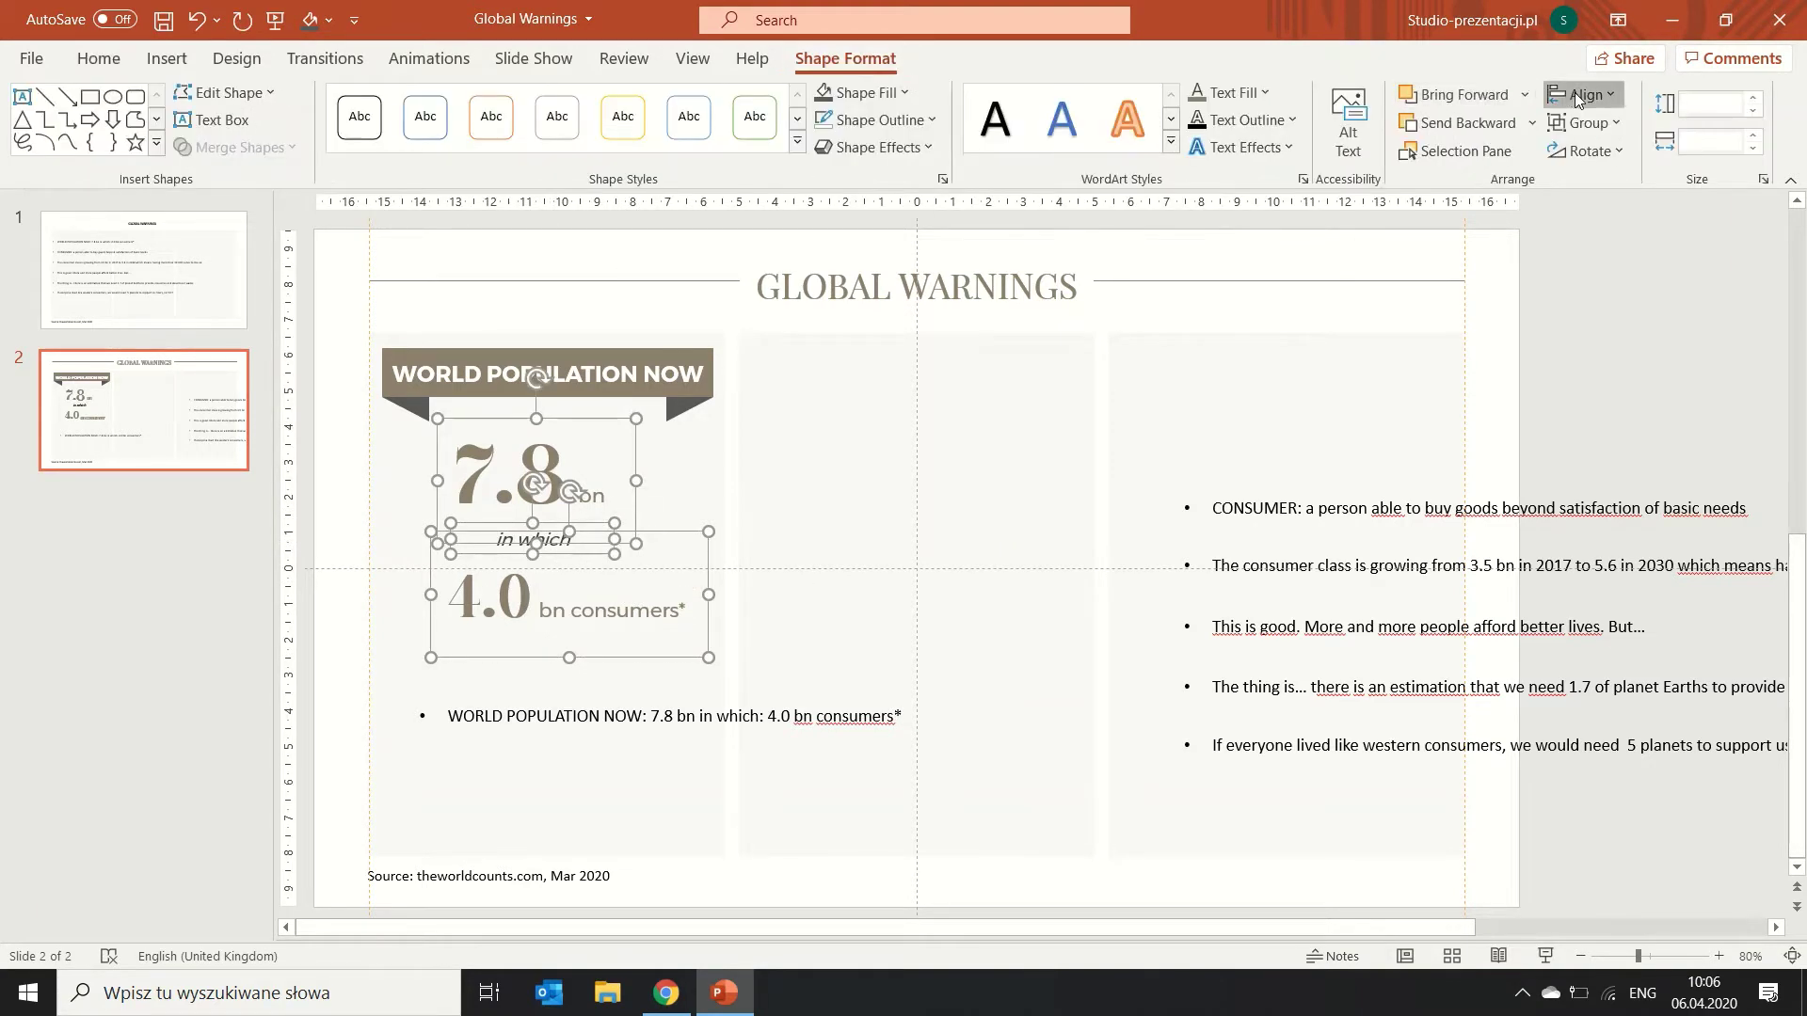
pyautogui.click(1584, 94)
pyautogui.click(1587, 162)
# Delete the old WORLD POPULATION NOW bullet text box.
pyautogui.click(913, 550)
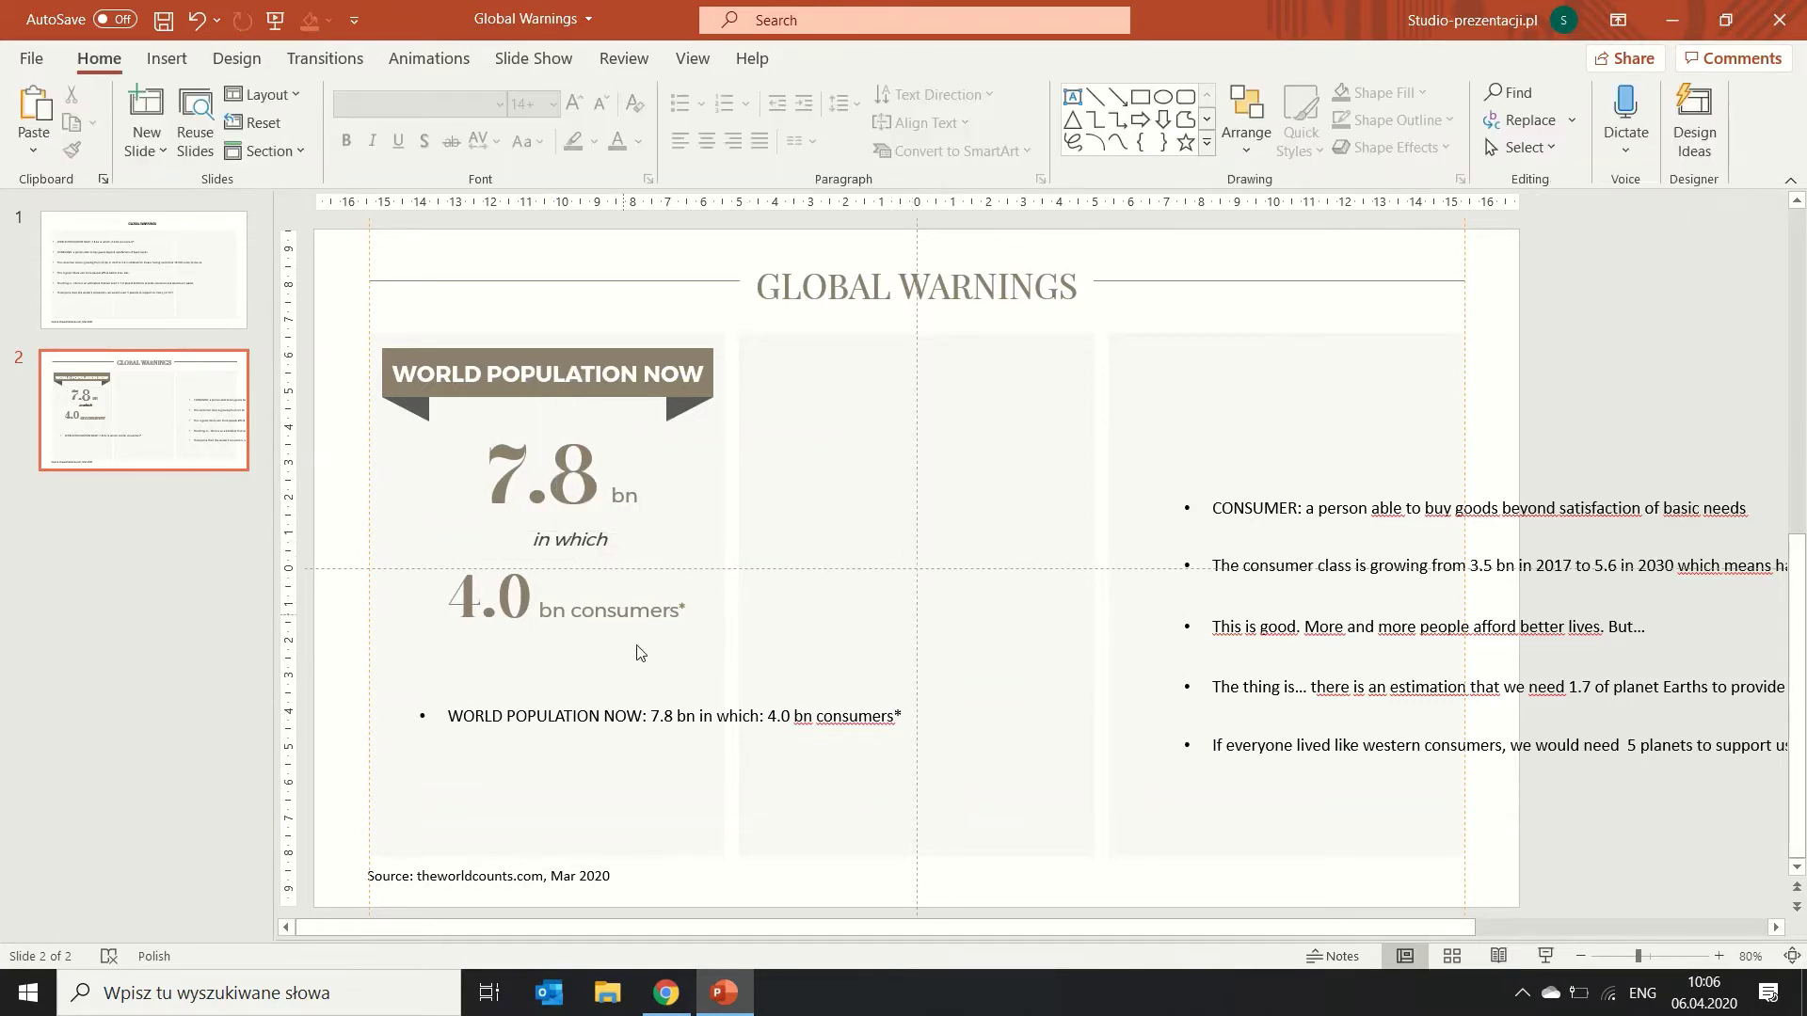
pyautogui.click(613, 698)
pyautogui.press('Delete')
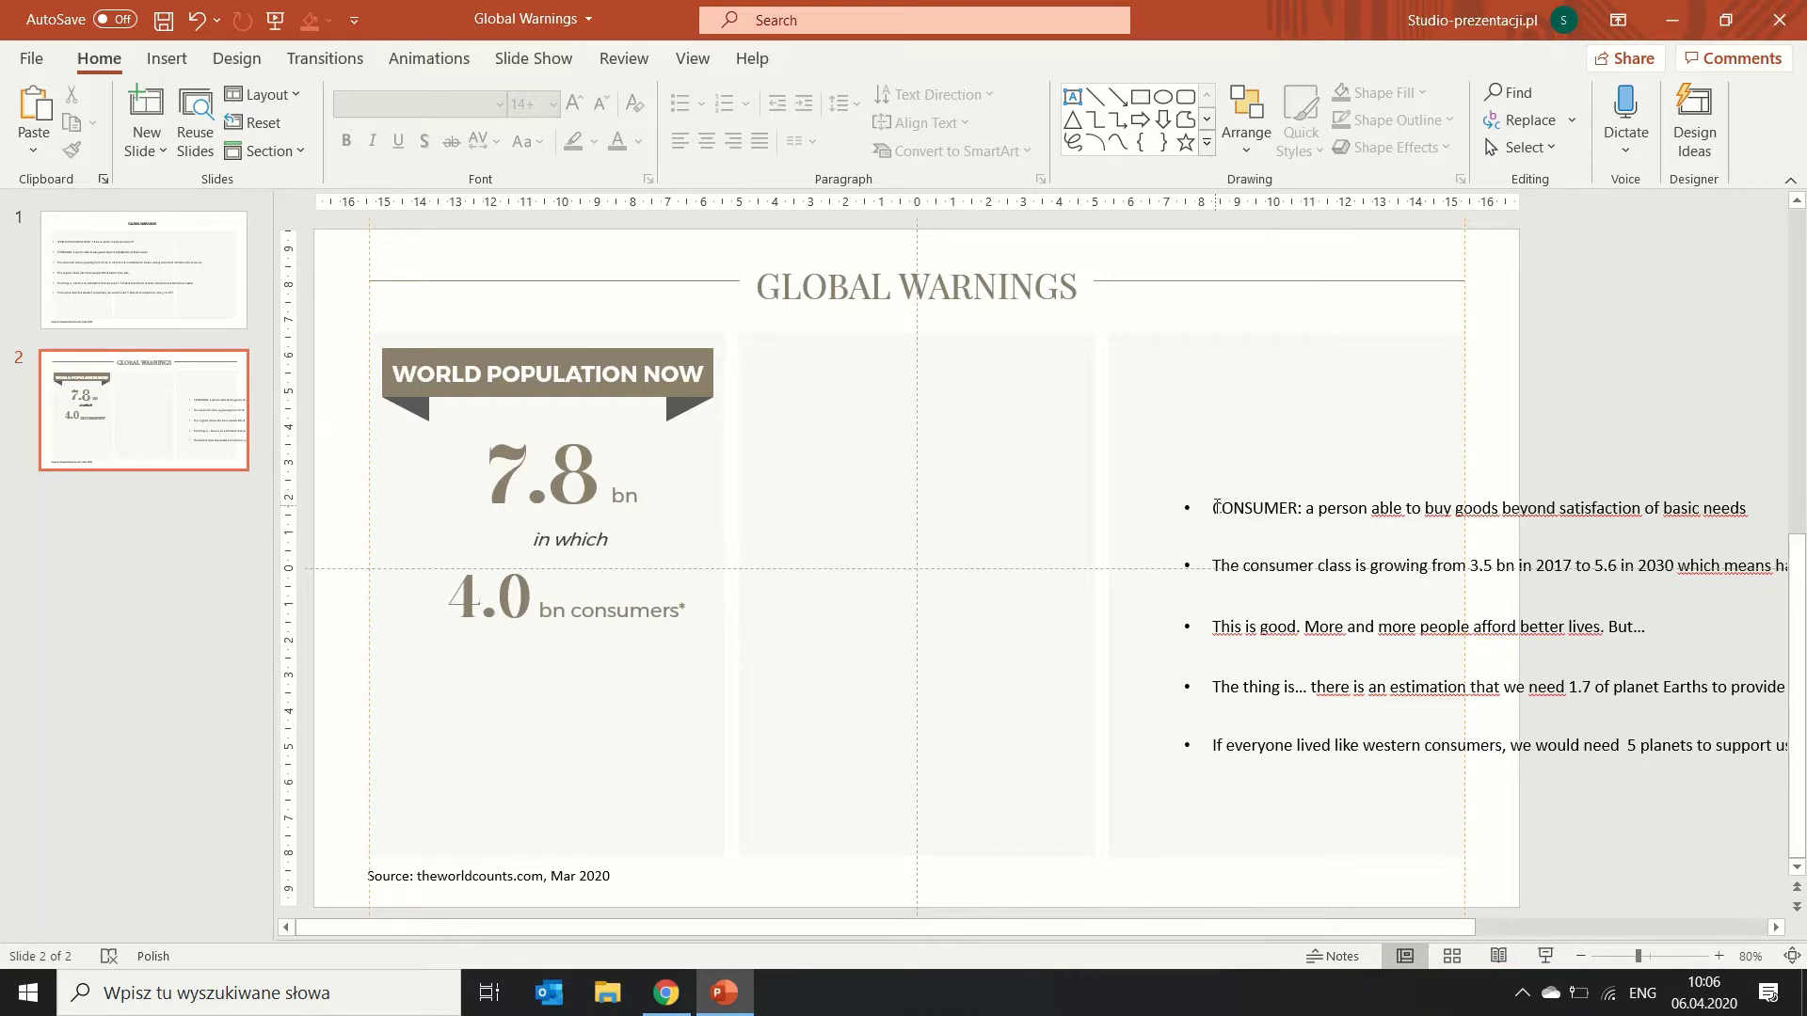
# Move the CONSUMER definition into its own box and add a '* CONSUMER:' text box below 4.0.
pyautogui.moveTo(1217, 509)
pyautogui.mouseDown()
pyautogui.moveTo(1706, 508)
pyautogui.moveTo(1156, 726)
pyautogui.moveTo(1165, 707)
pyautogui.mouseUp()
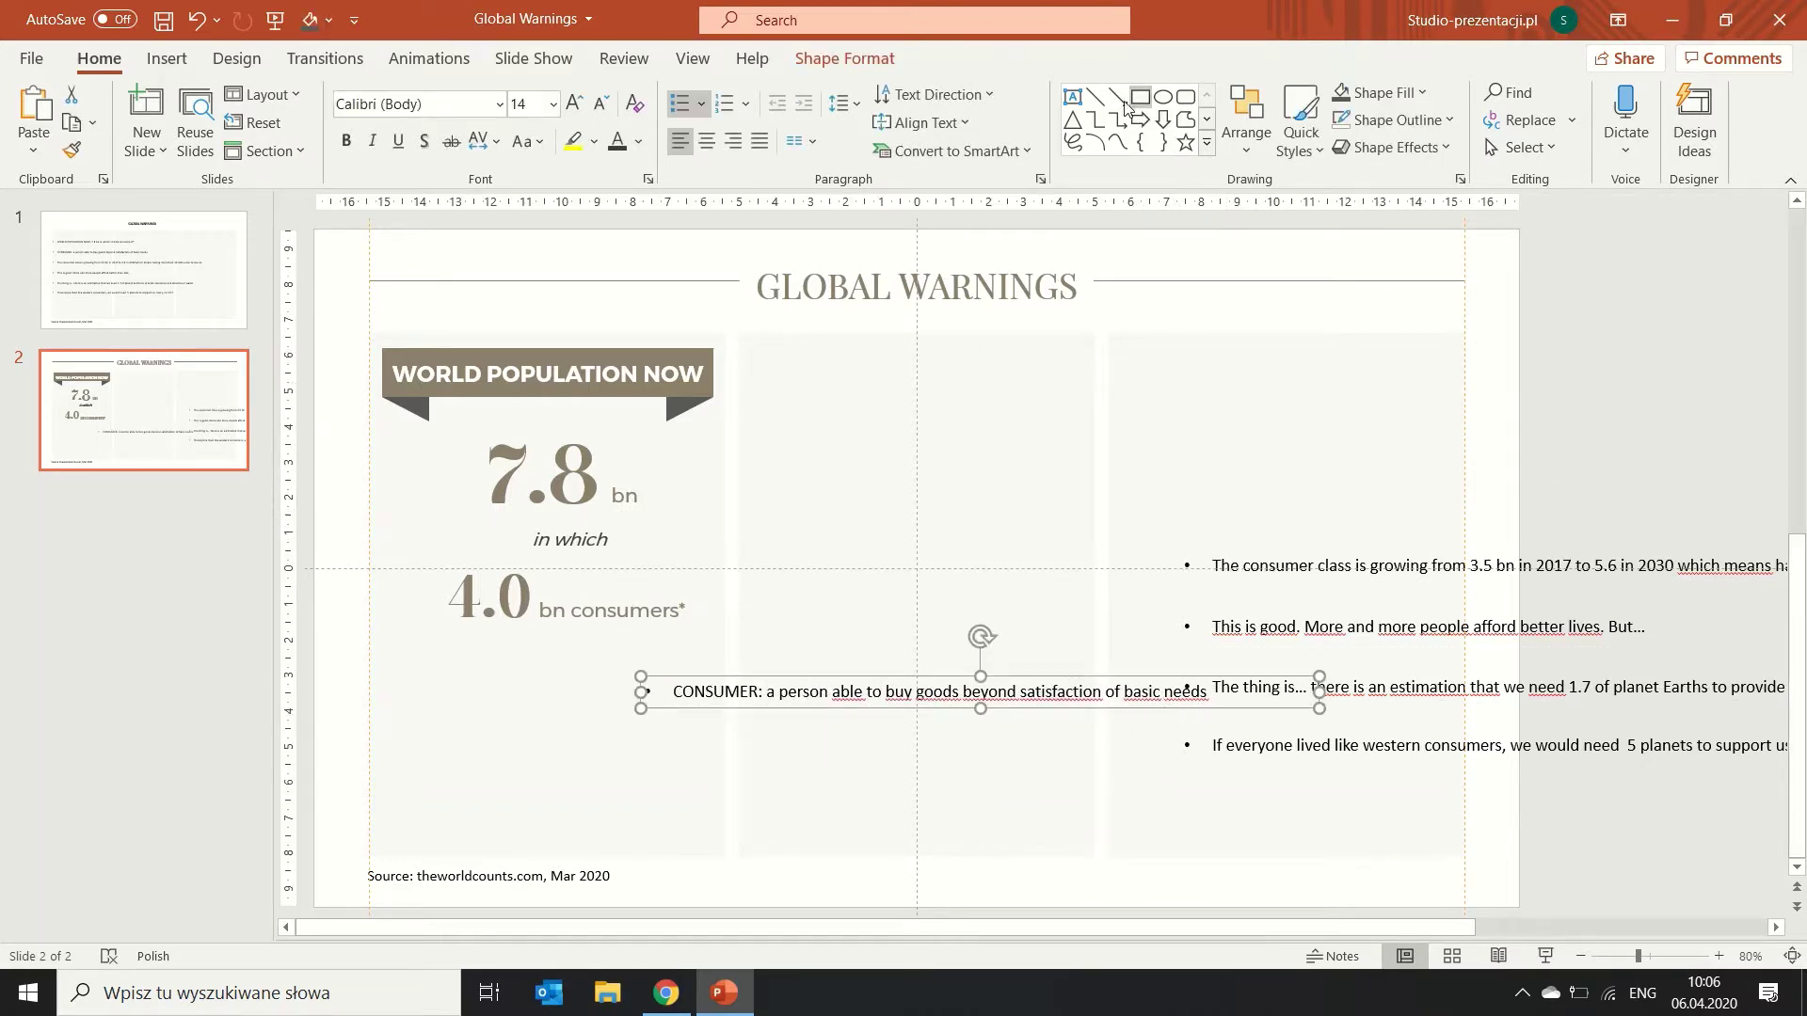
pyautogui.click(1072, 96)
pyautogui.moveTo(488, 693); pyautogui.dragTo(633, 725)
pyautogui.write('*')
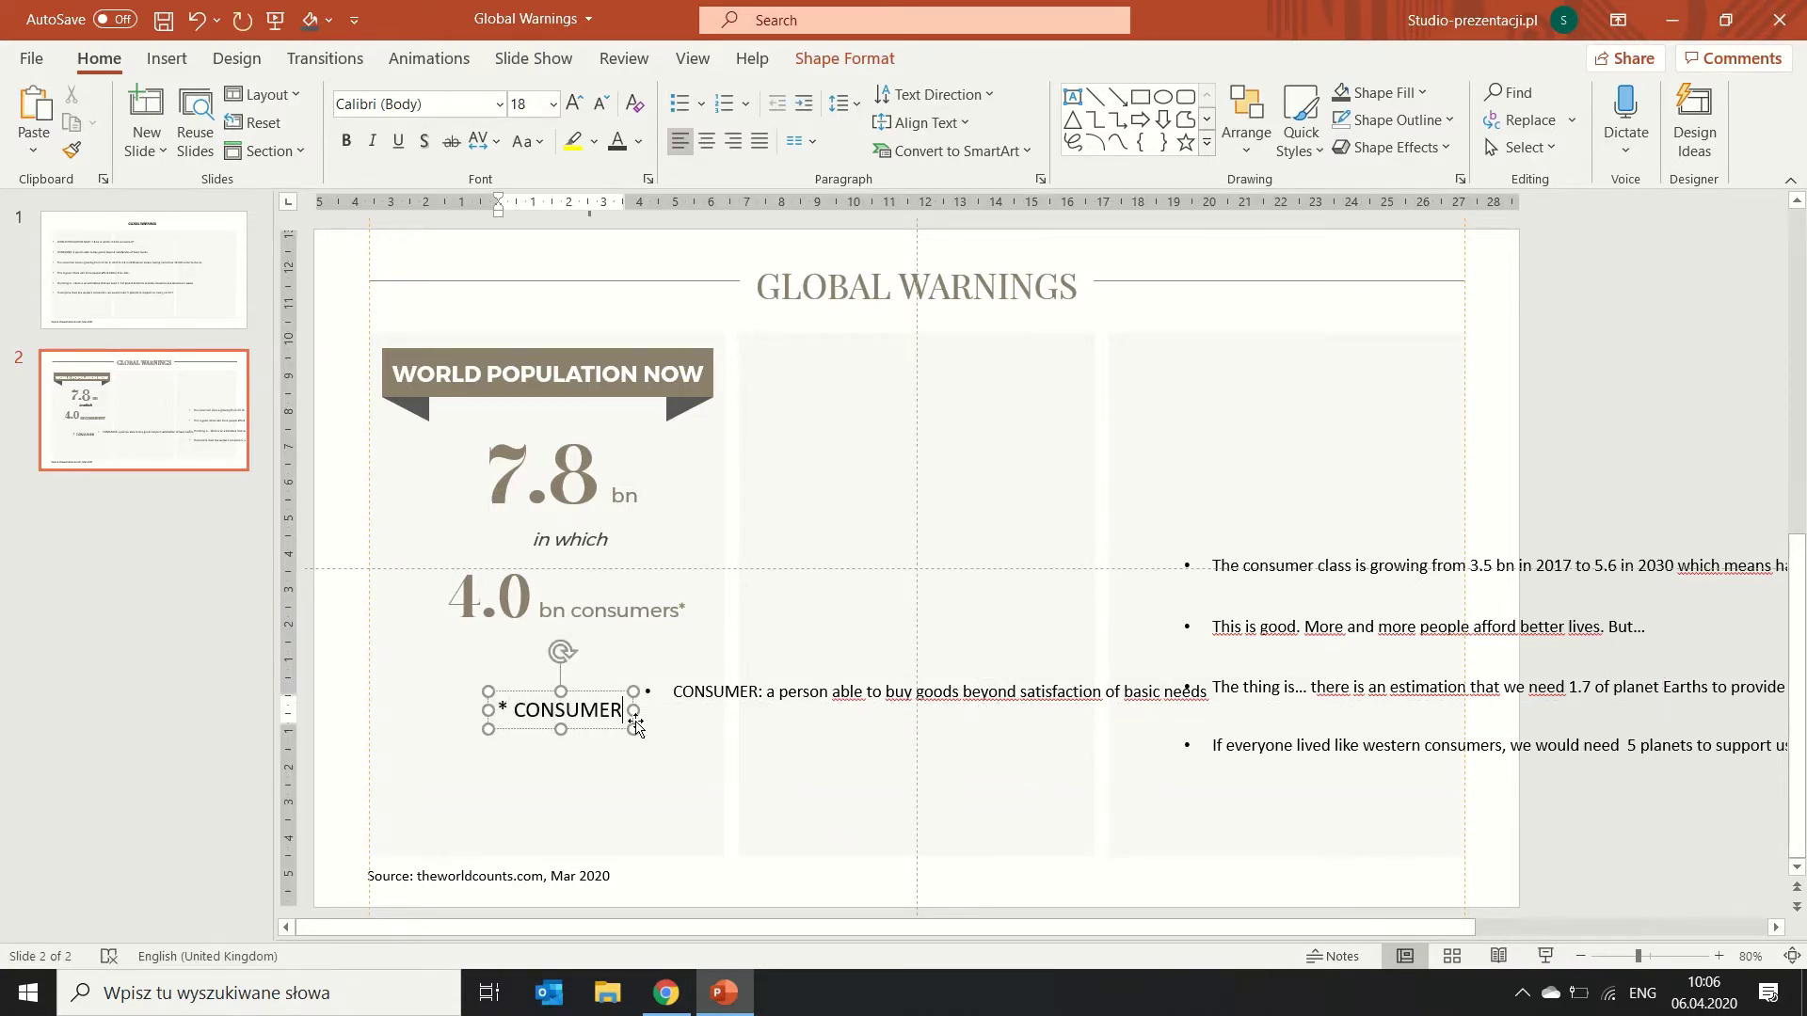
pyautogui.write(':')
pyautogui.moveTo(627, 725); pyautogui.dragTo(654, 726)
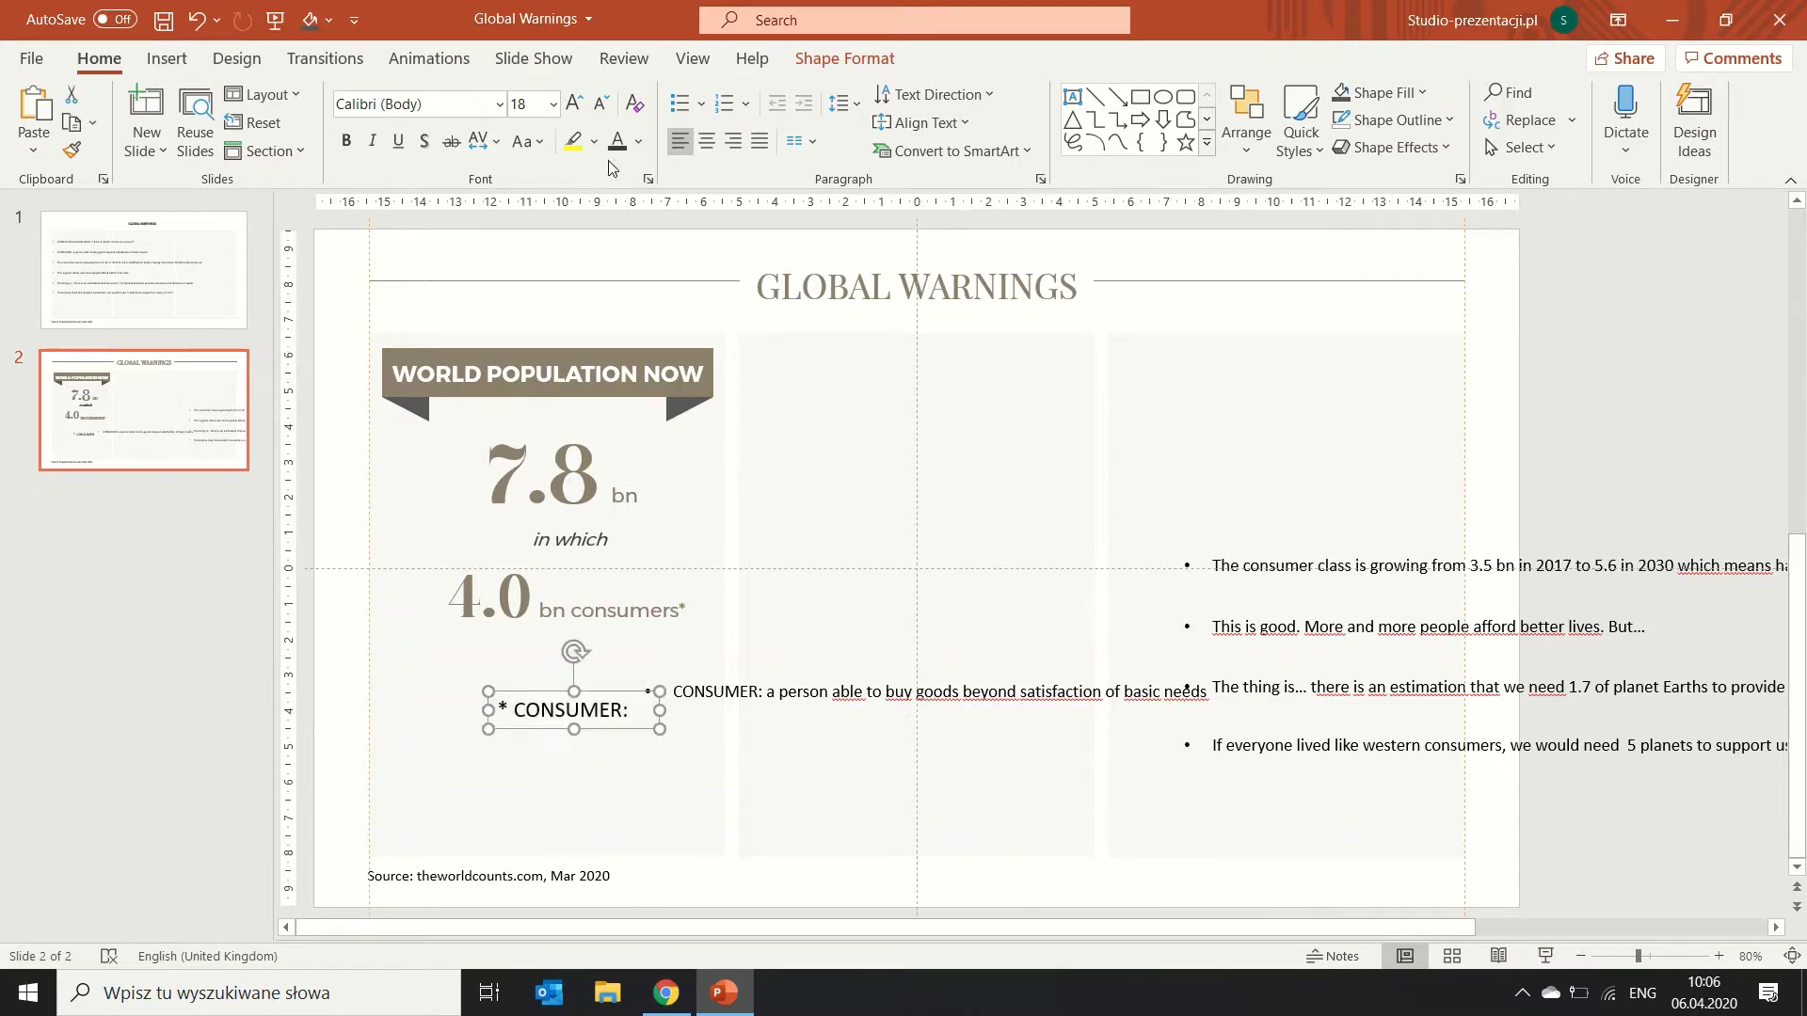
# Colour the '* CONSUMER:' label brown-grey, centre it, and draw a rectangle beneath it.
pyautogui.click(638, 141)
pyautogui.click(617, 429)
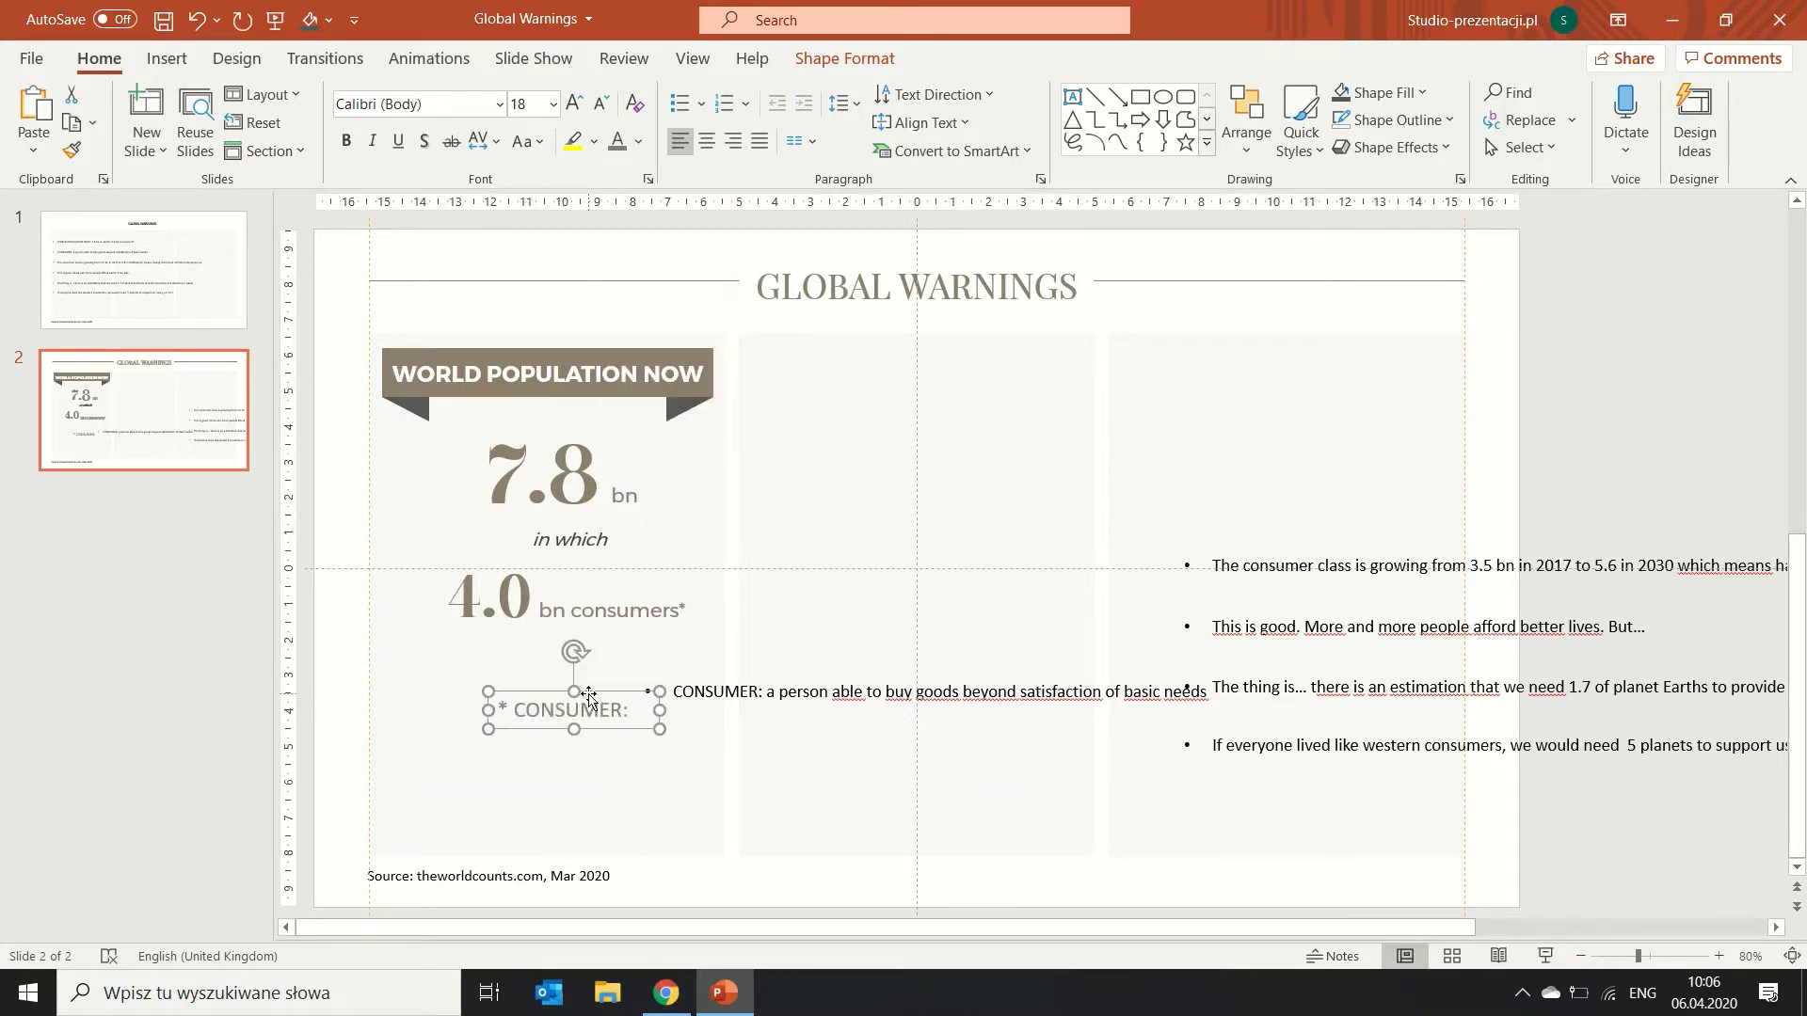
pyautogui.moveTo(589, 696); pyautogui.dragTo(570, 672)
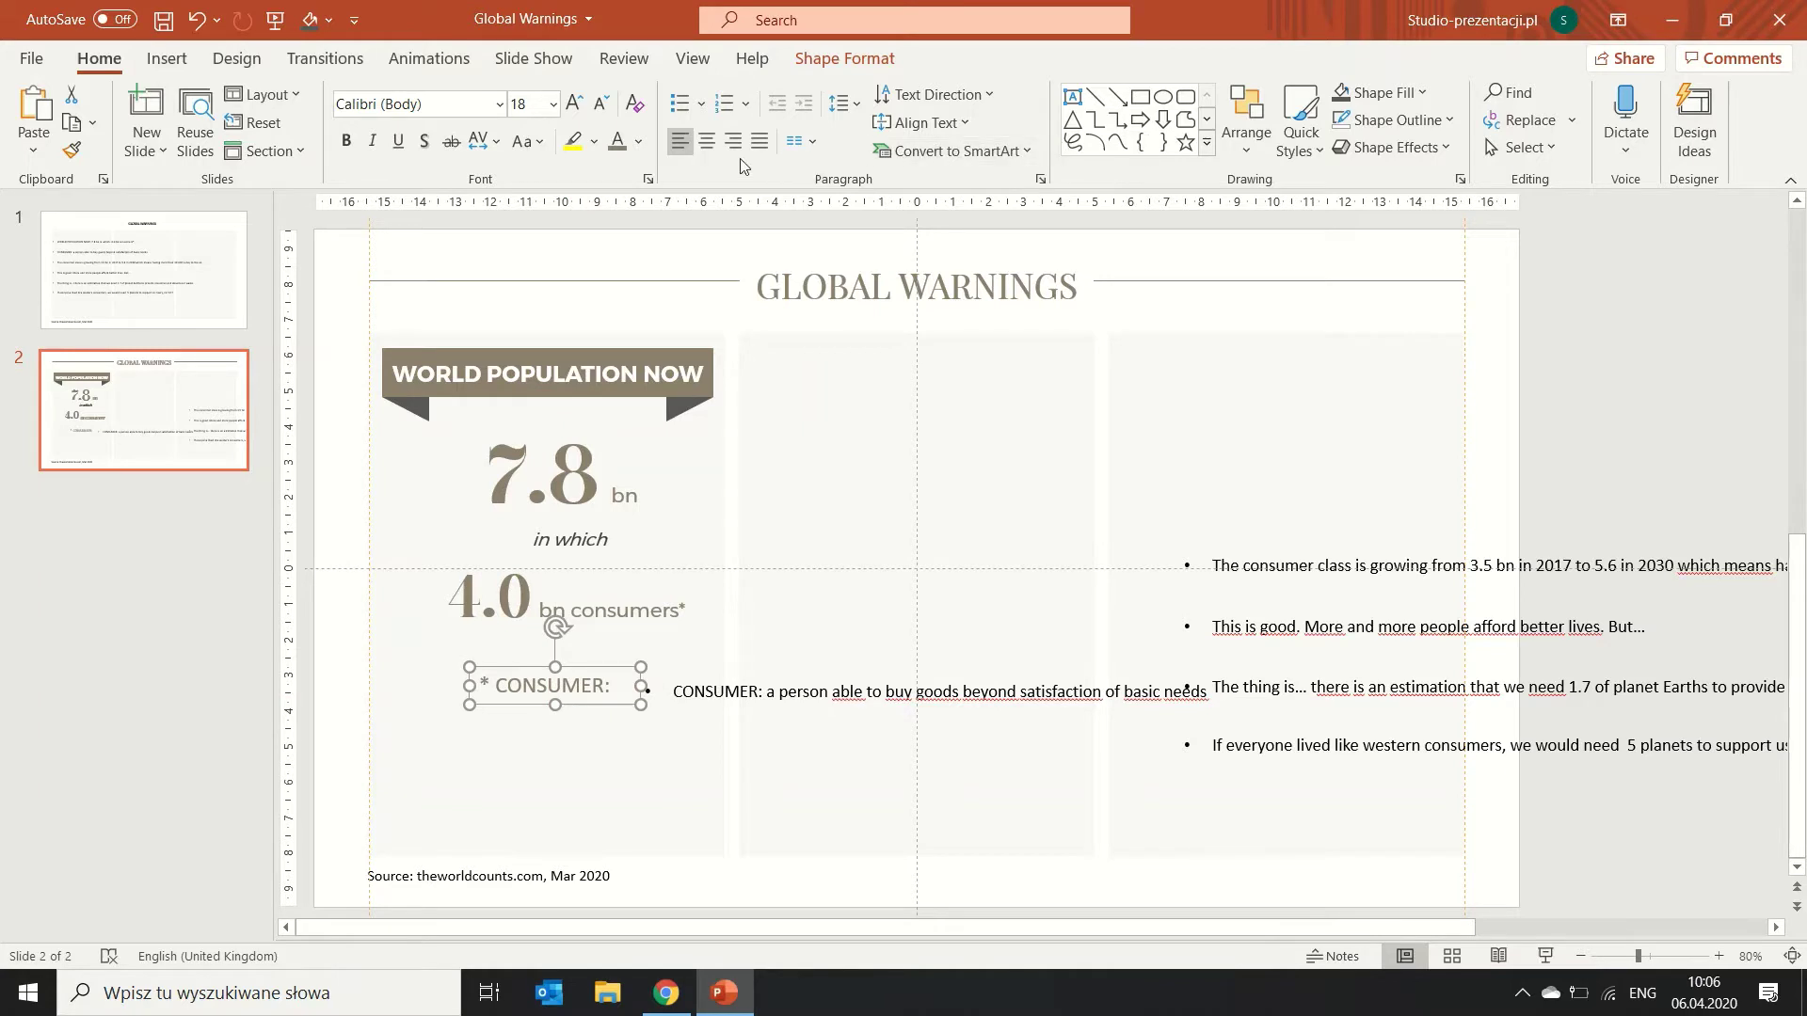
pyautogui.click(705, 142)
pyautogui.click(1140, 97)
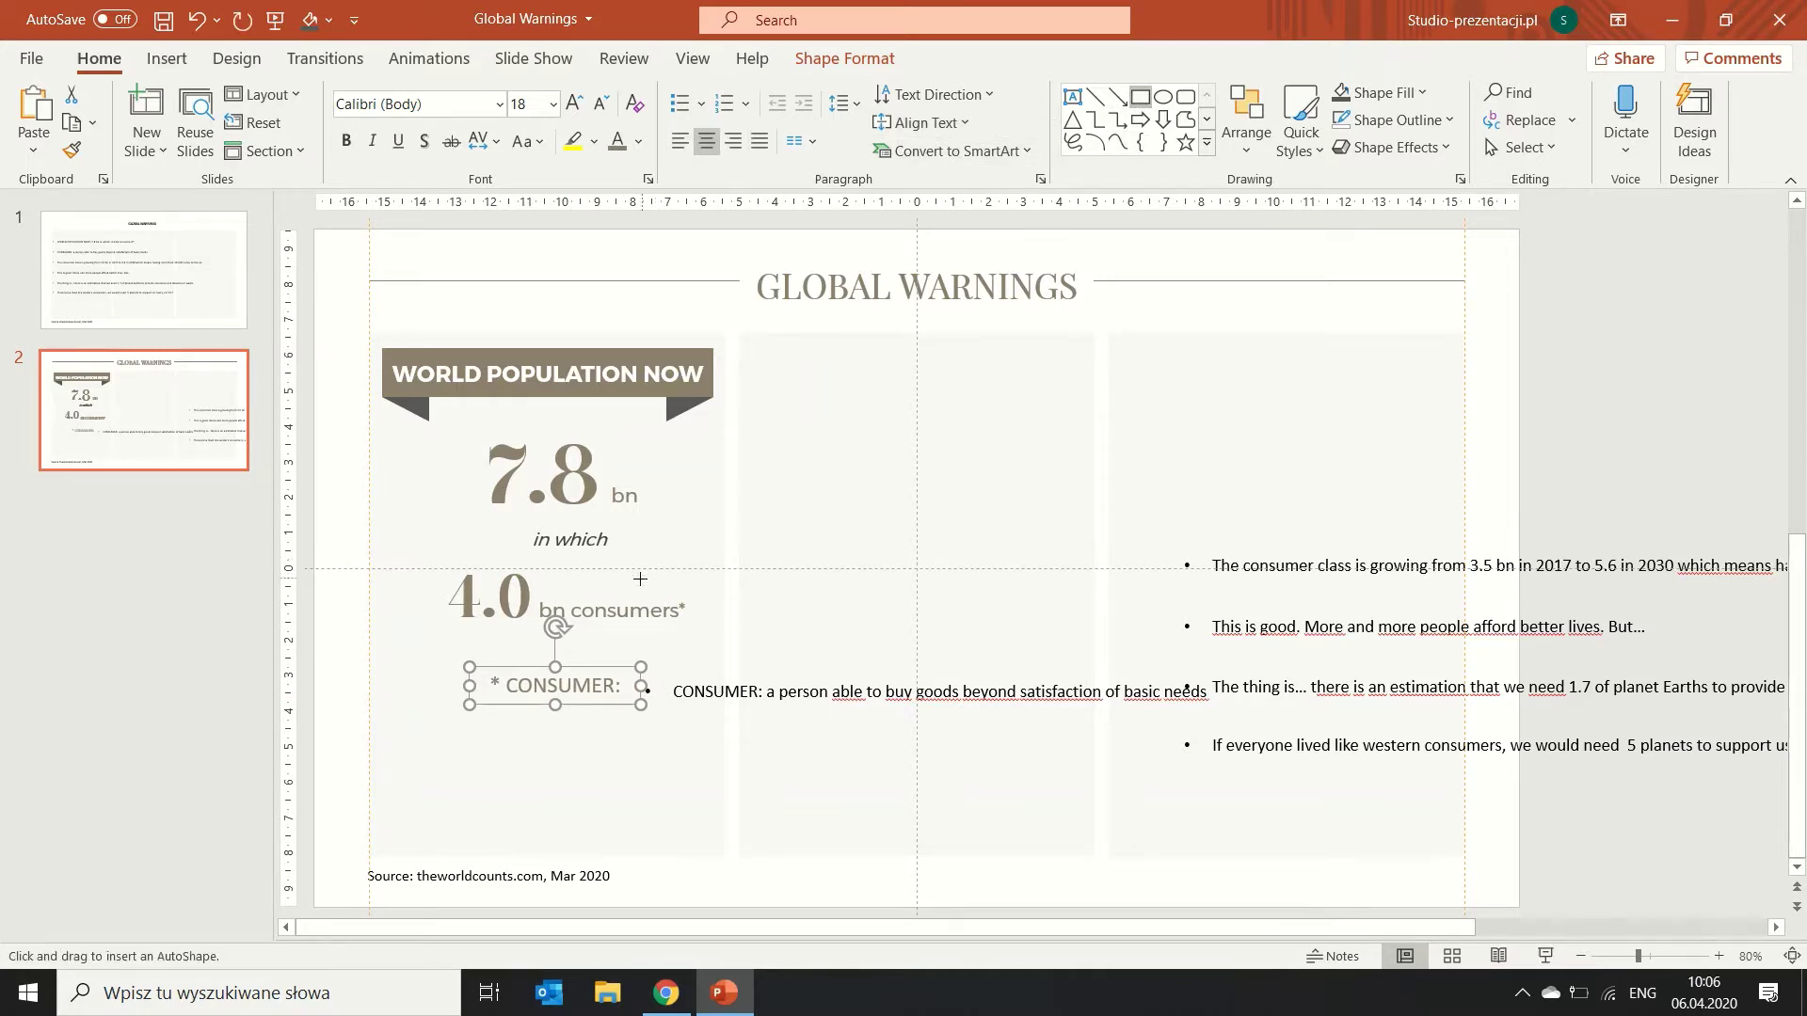
pyautogui.moveTo(390, 685); pyautogui.dragTo(696, 805)
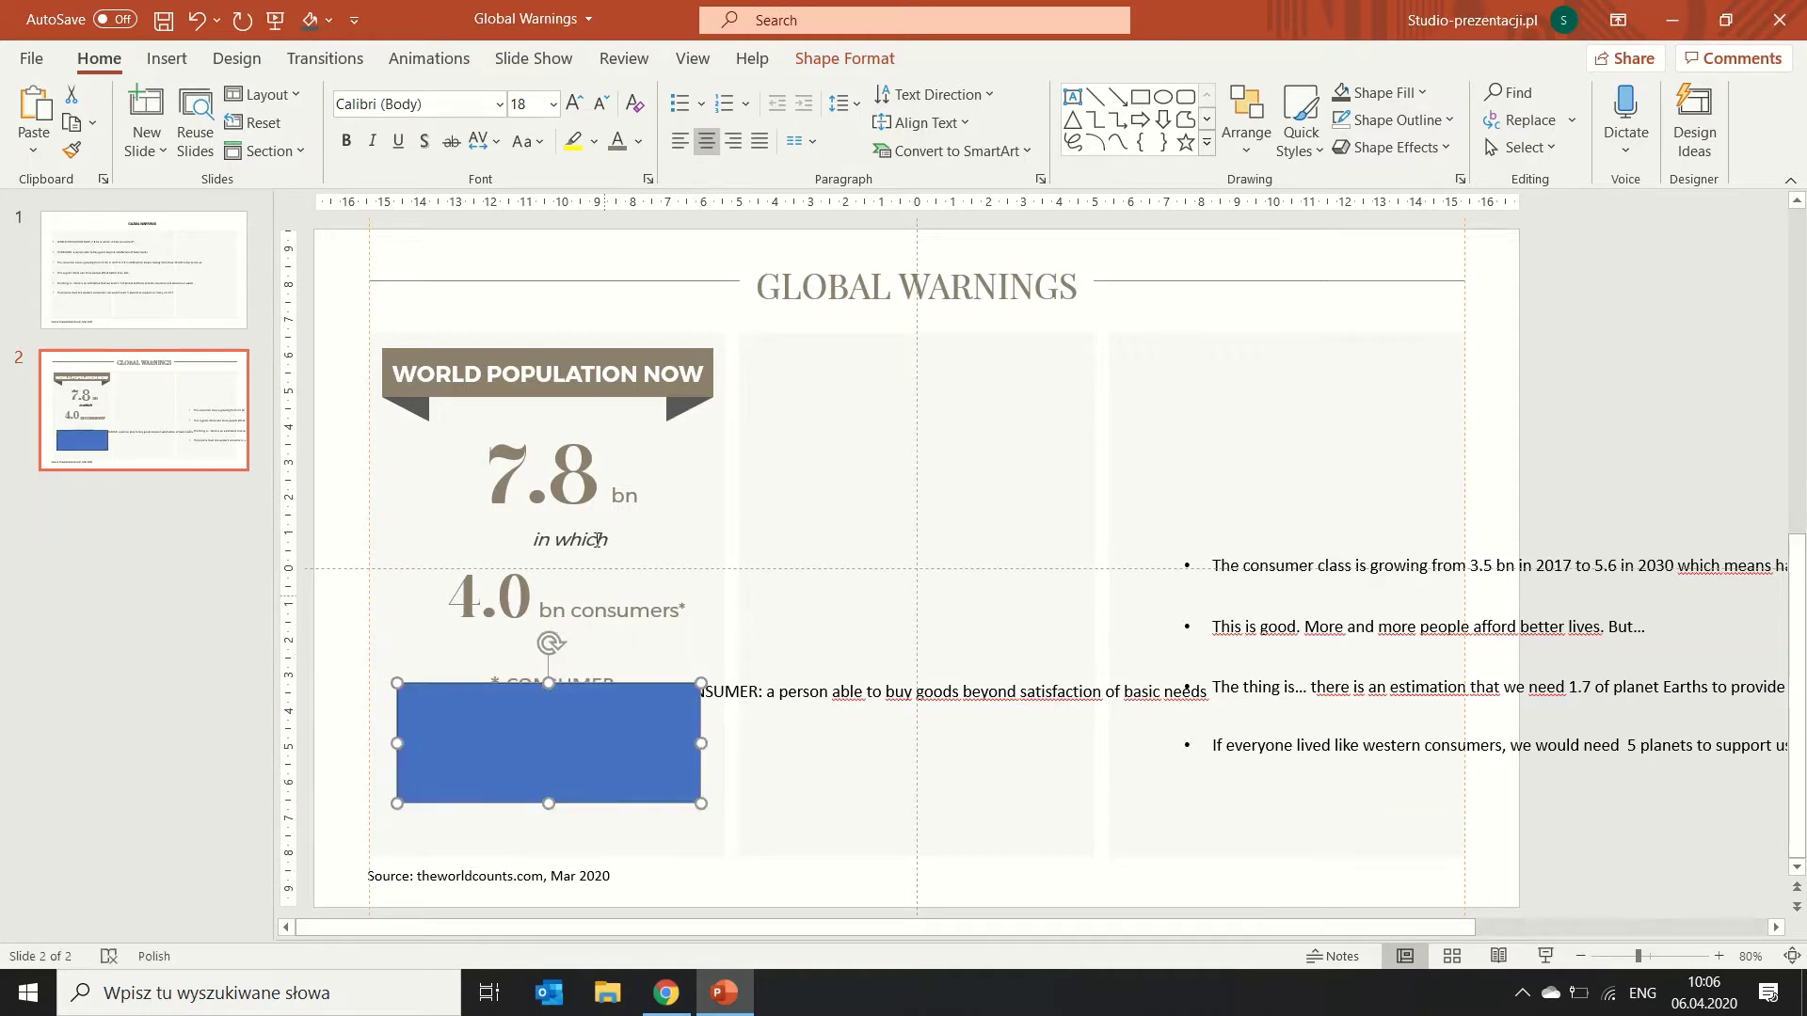
# Move the 4.0 bn consumers line up just below 'In which'.
pyautogui.click(598, 441)
pyautogui.click(602, 424)
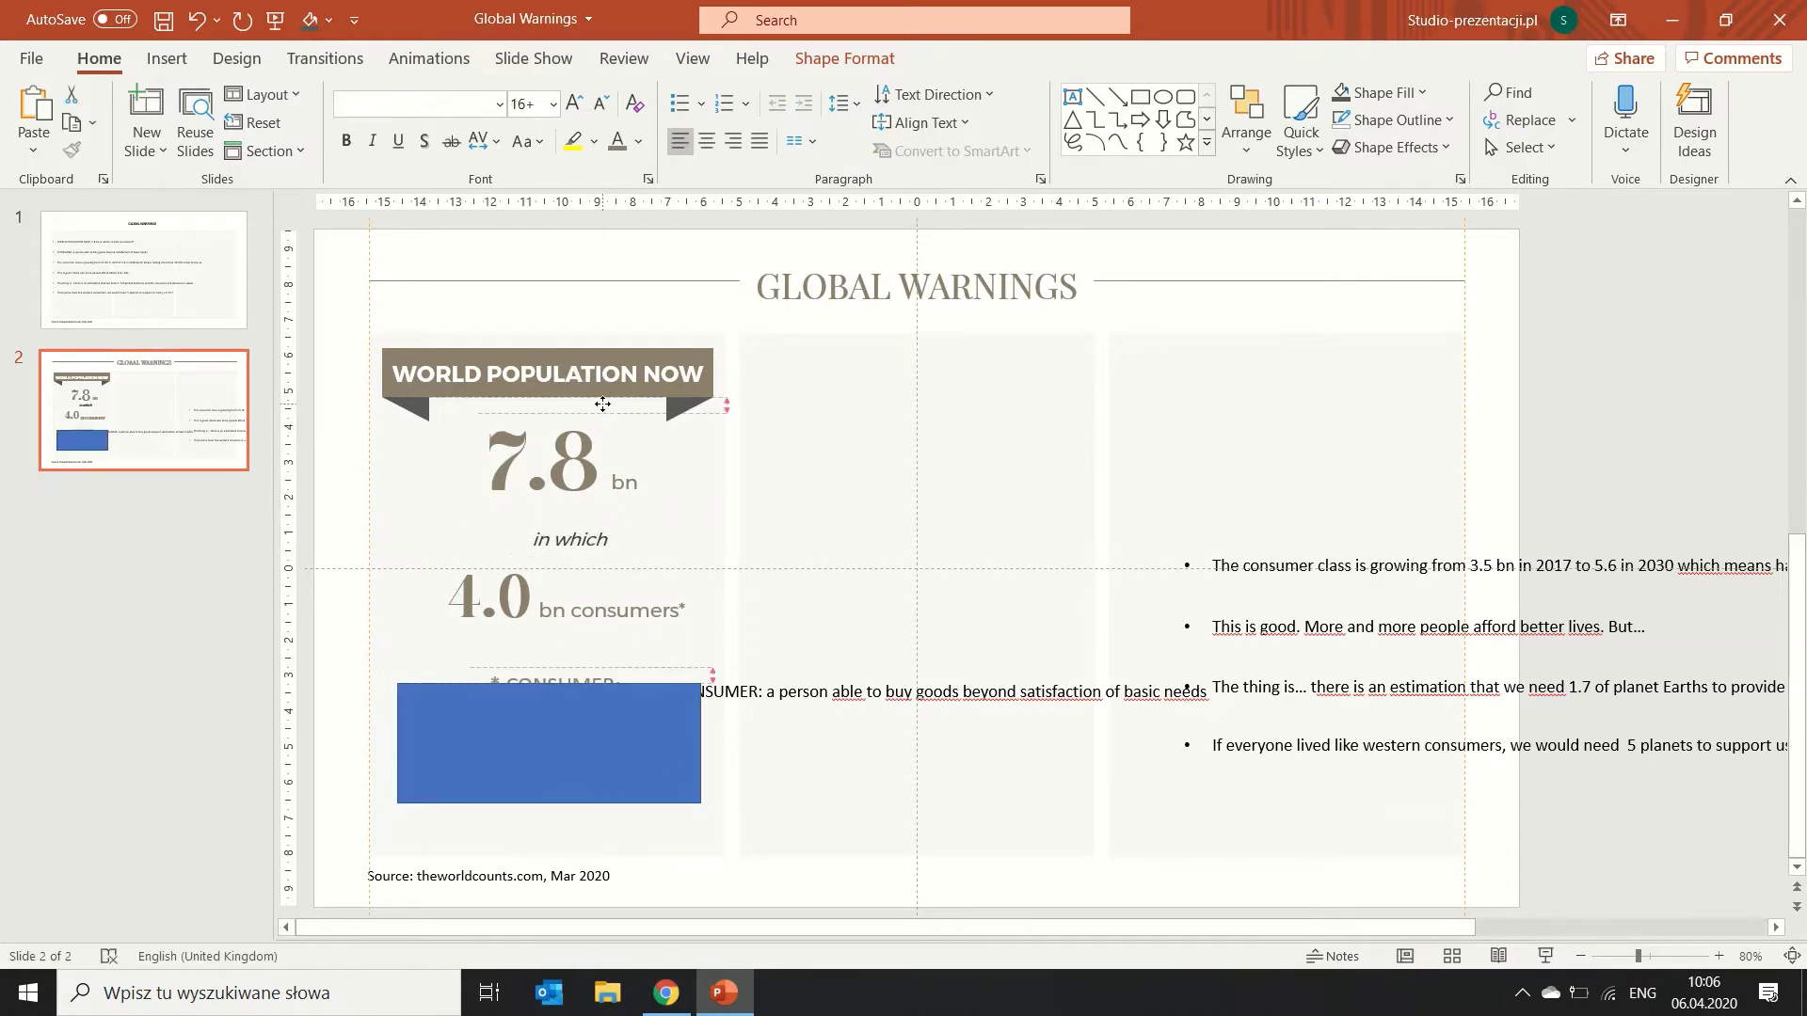
pyautogui.click(598, 452)
pyautogui.click(595, 518)
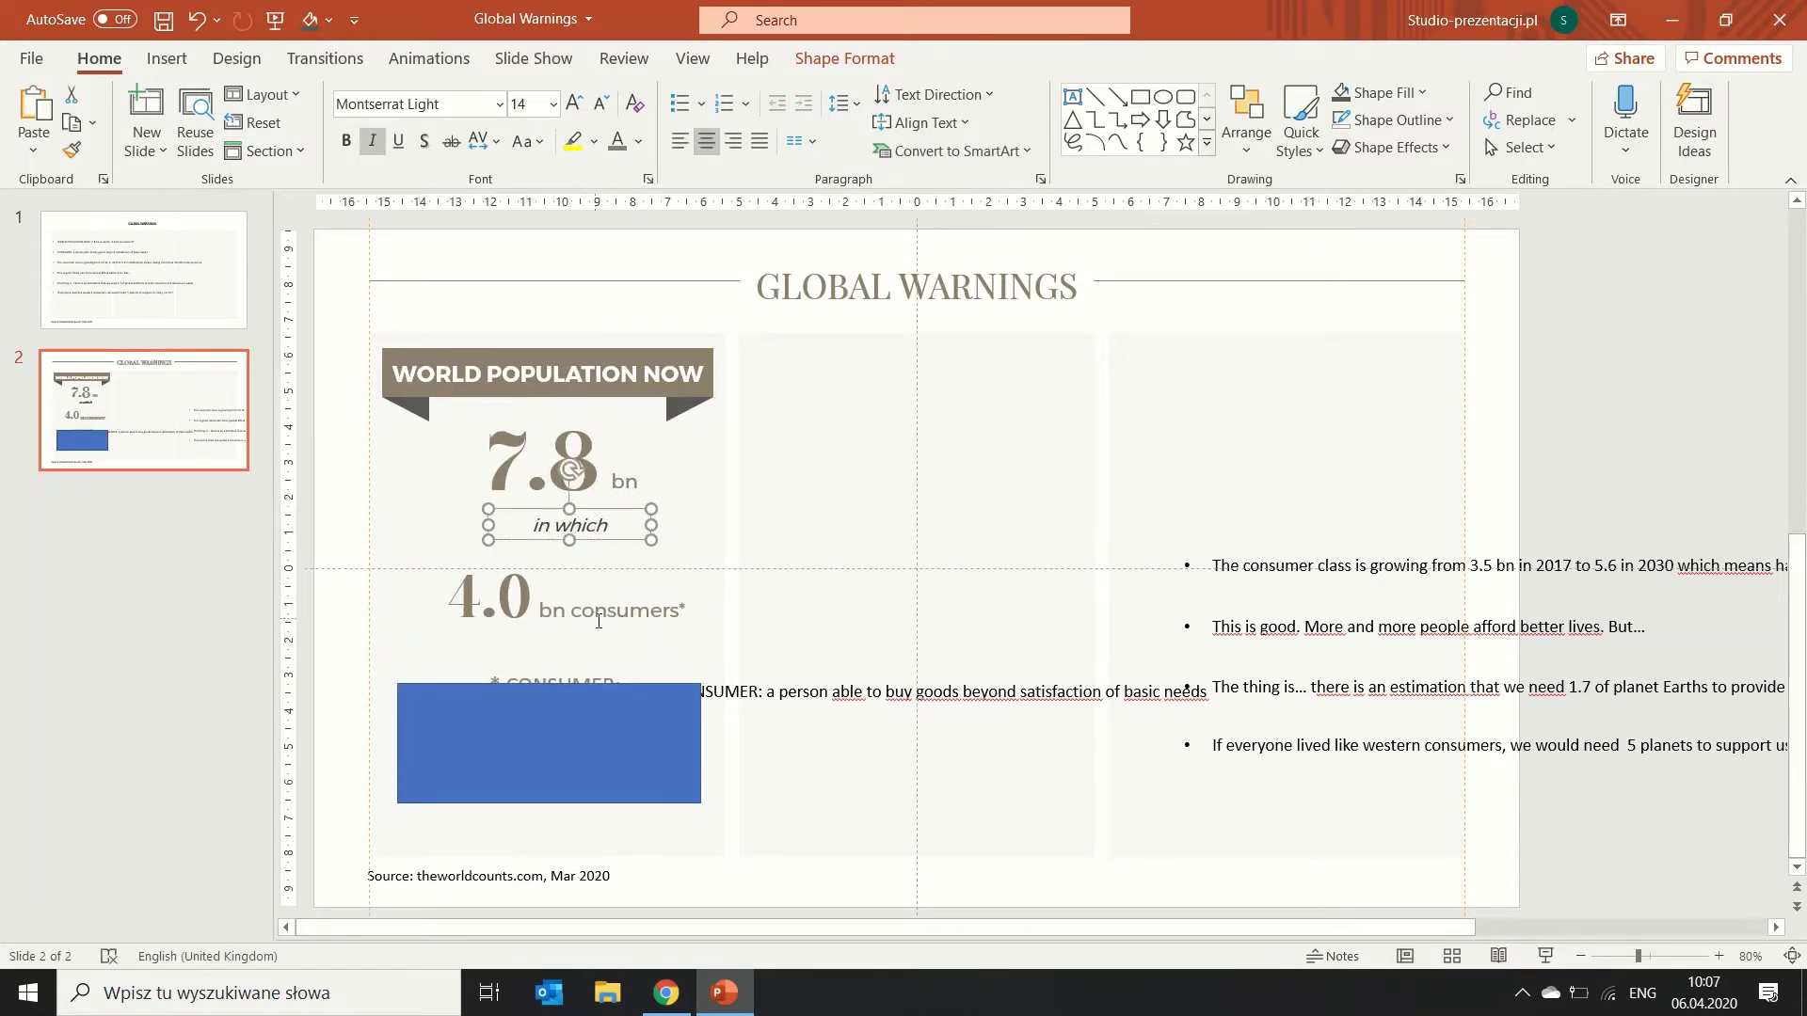
pyautogui.moveTo(617, 656); pyautogui.dragTo(618, 628)
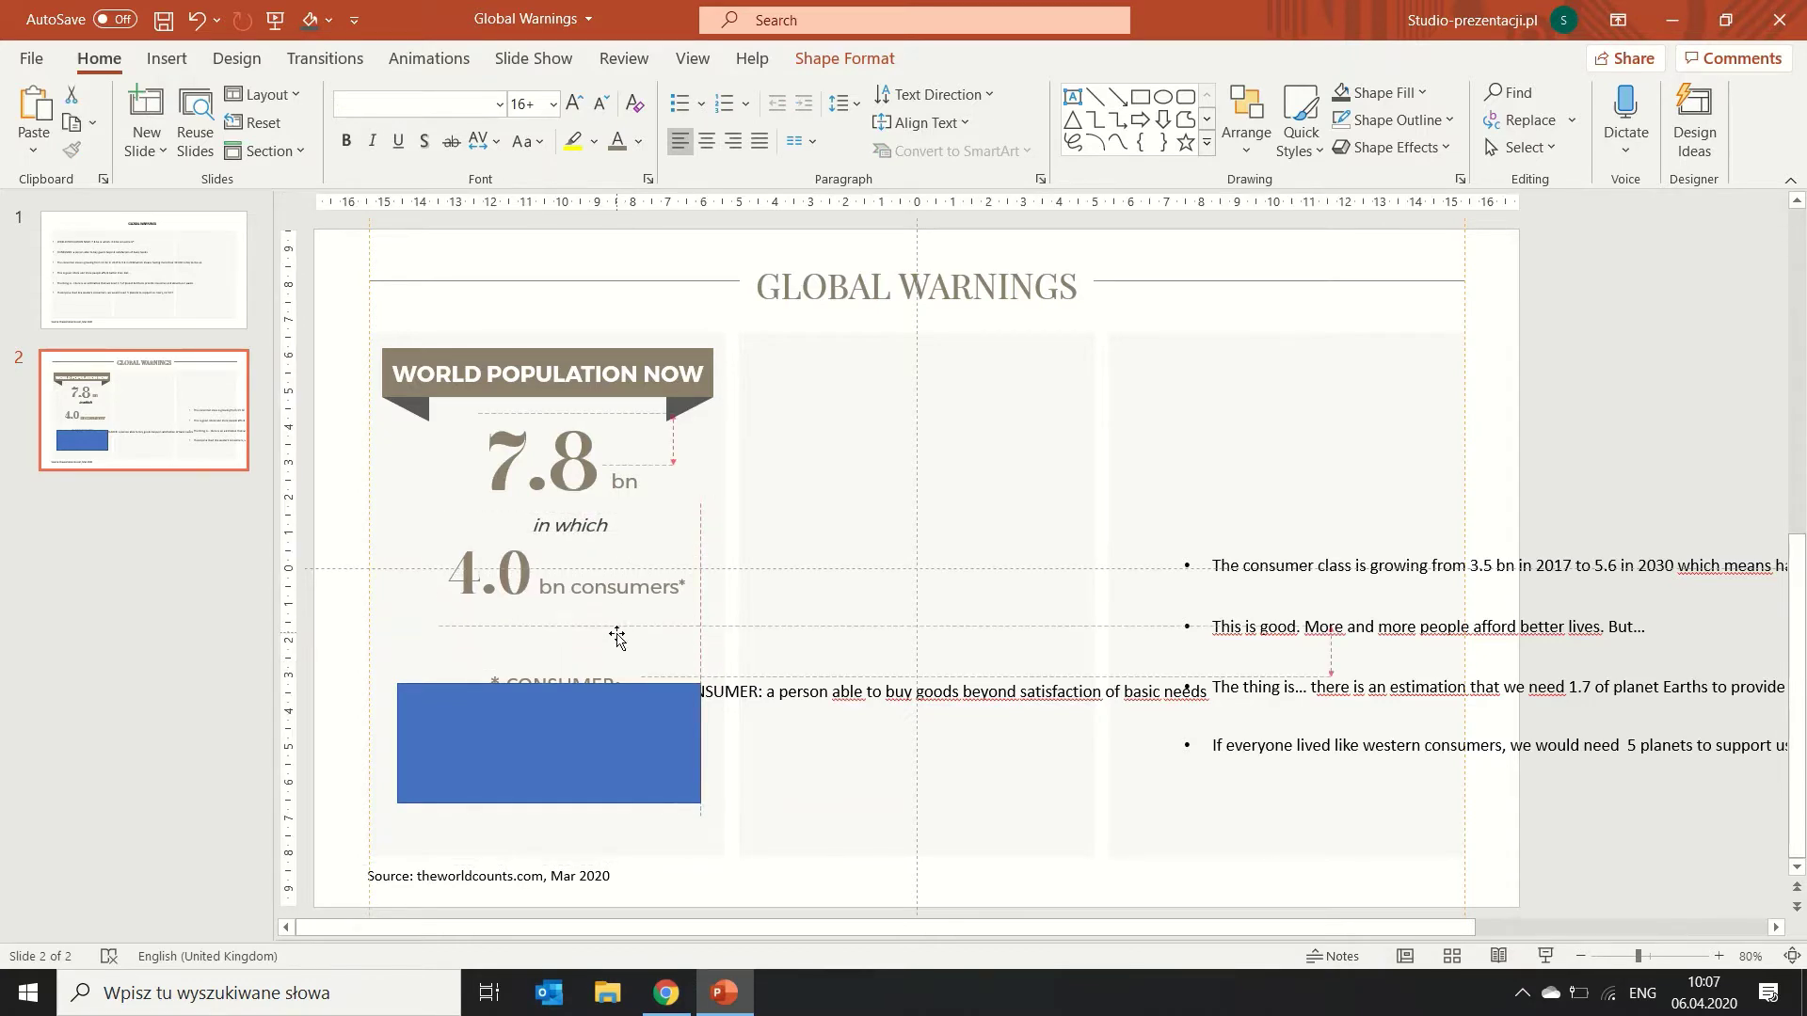
# Give the rectangle a dark outline and no fill.
pyautogui.click(593, 734)
pyautogui.click(1396, 120)
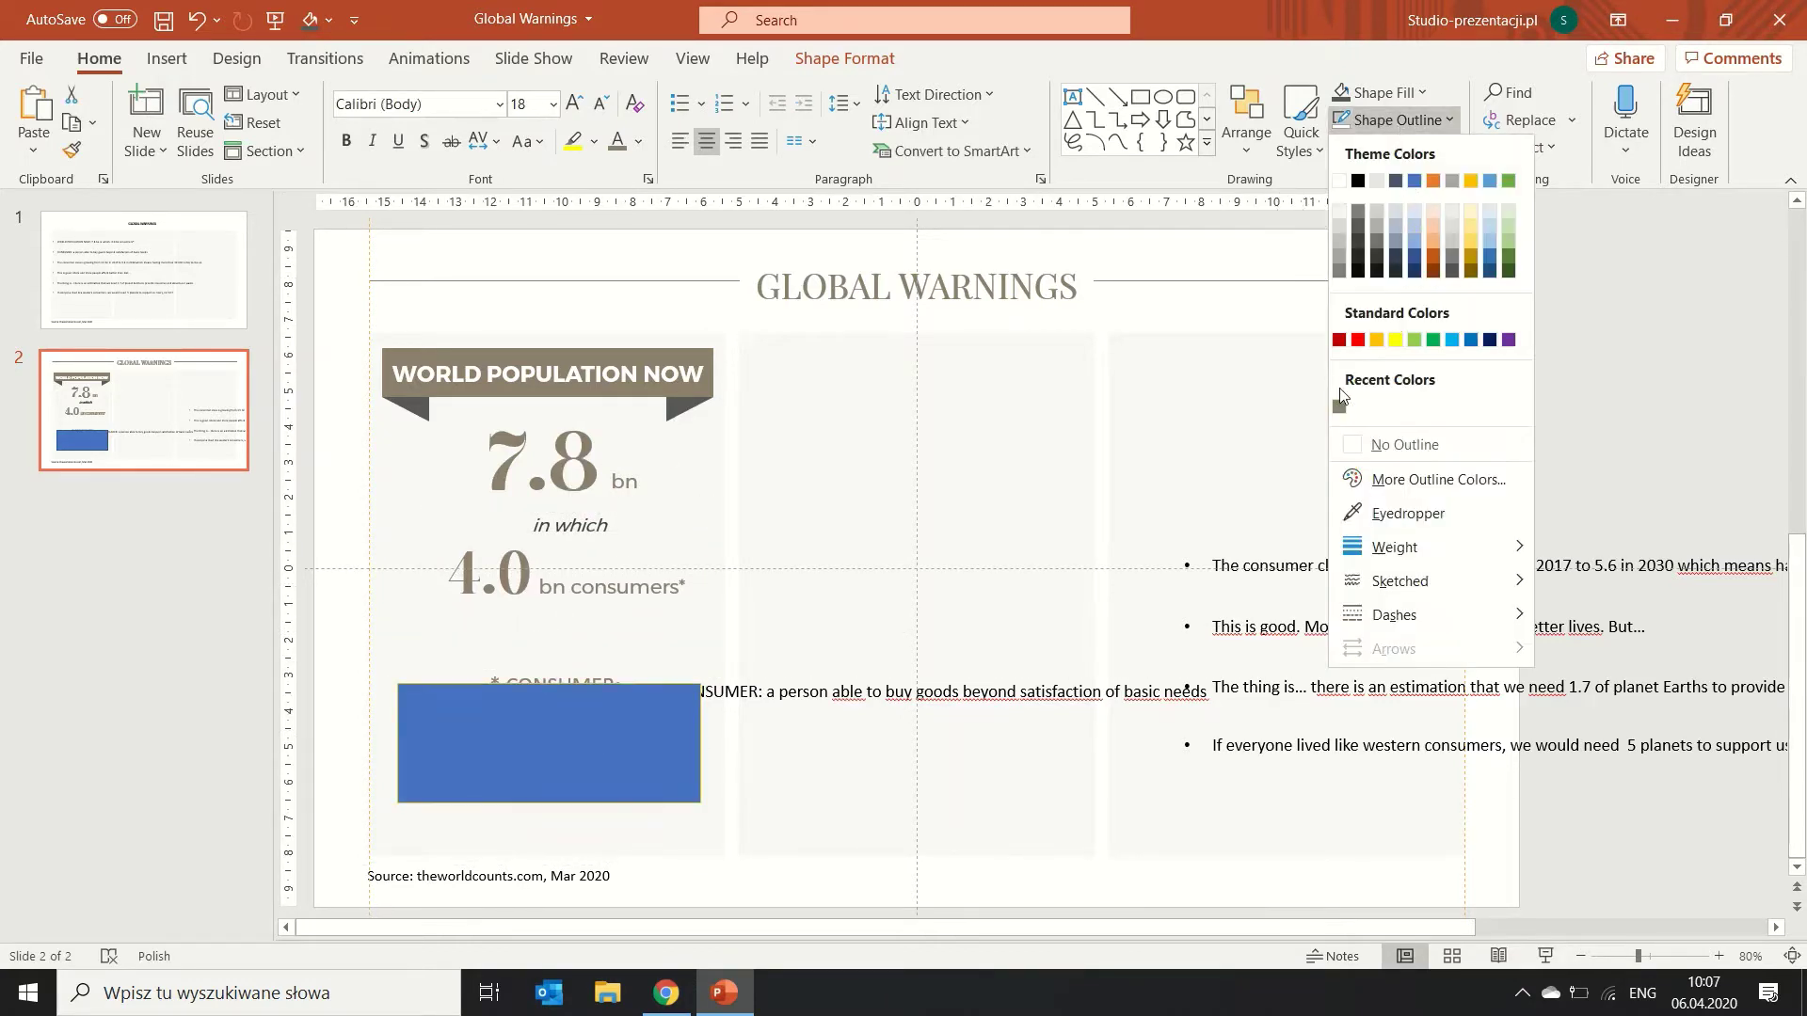
pyautogui.click(1353, 215)
pyautogui.click(1380, 93)
pyautogui.click(1379, 417)
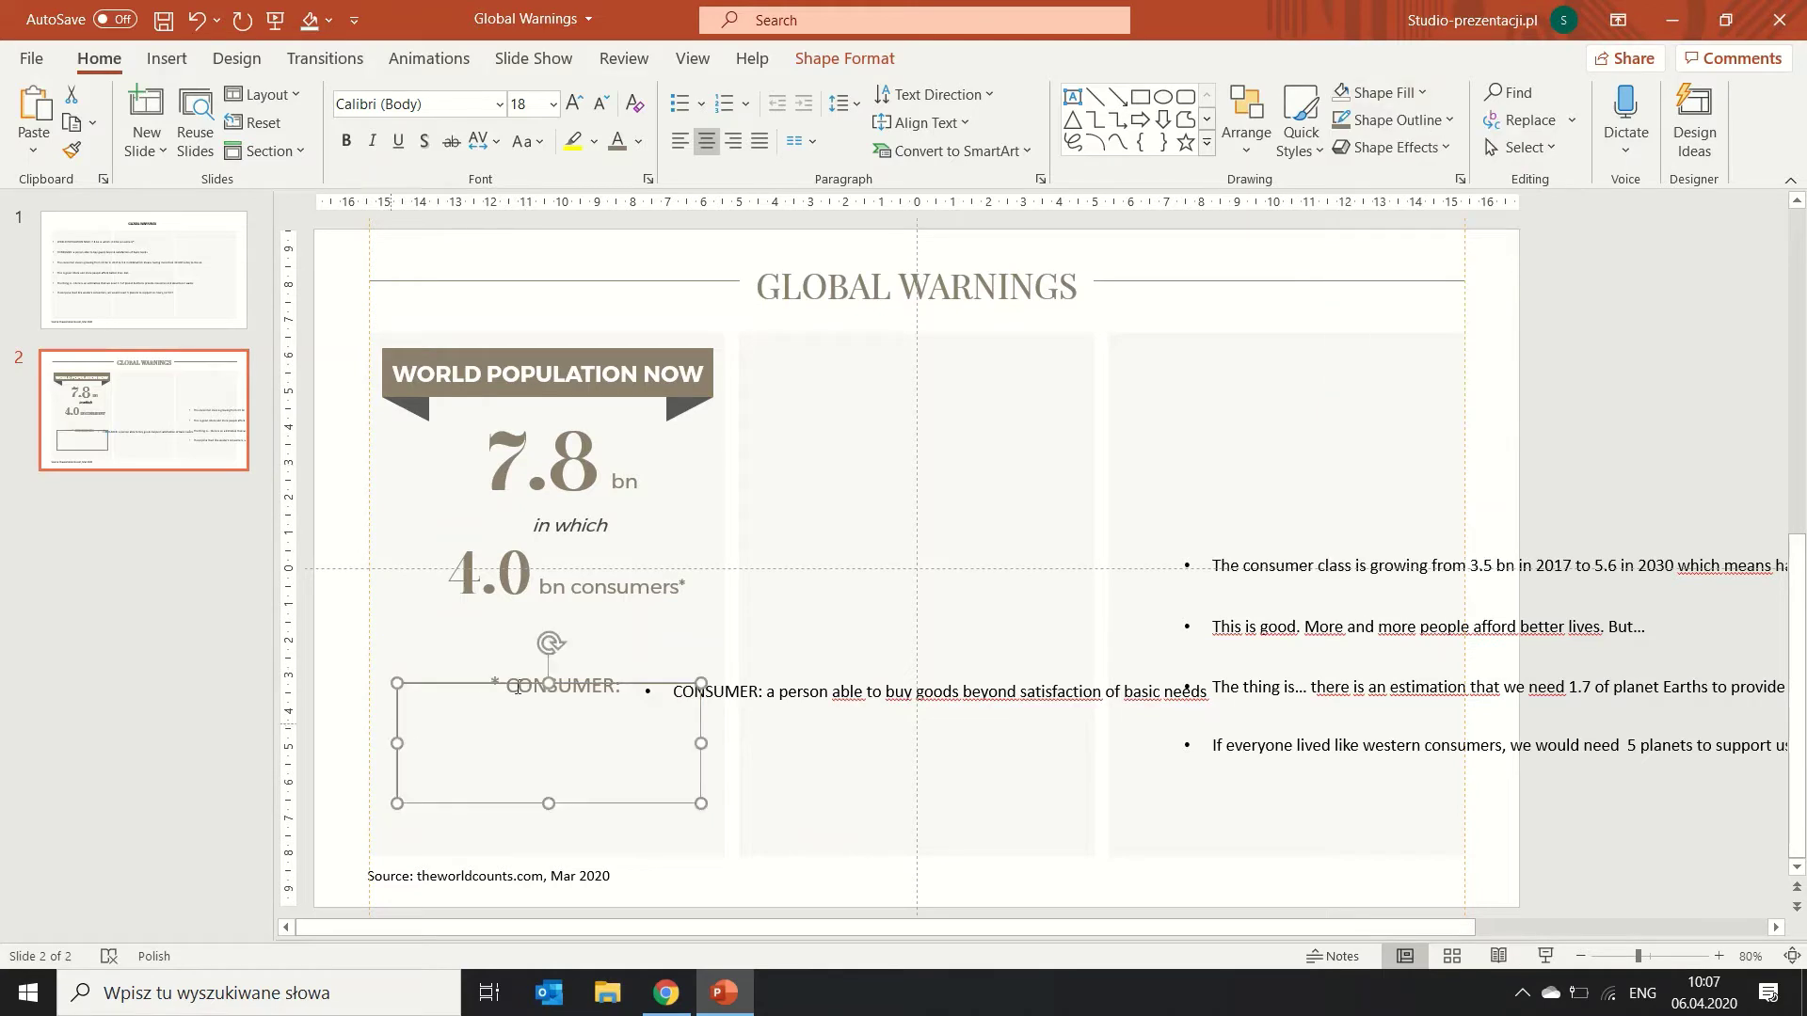
# Bring the '* CONSUMER:' label in front of the frame and fill it with the background colour.
pyautogui.click(551, 697)
pyautogui.click(1246, 118)
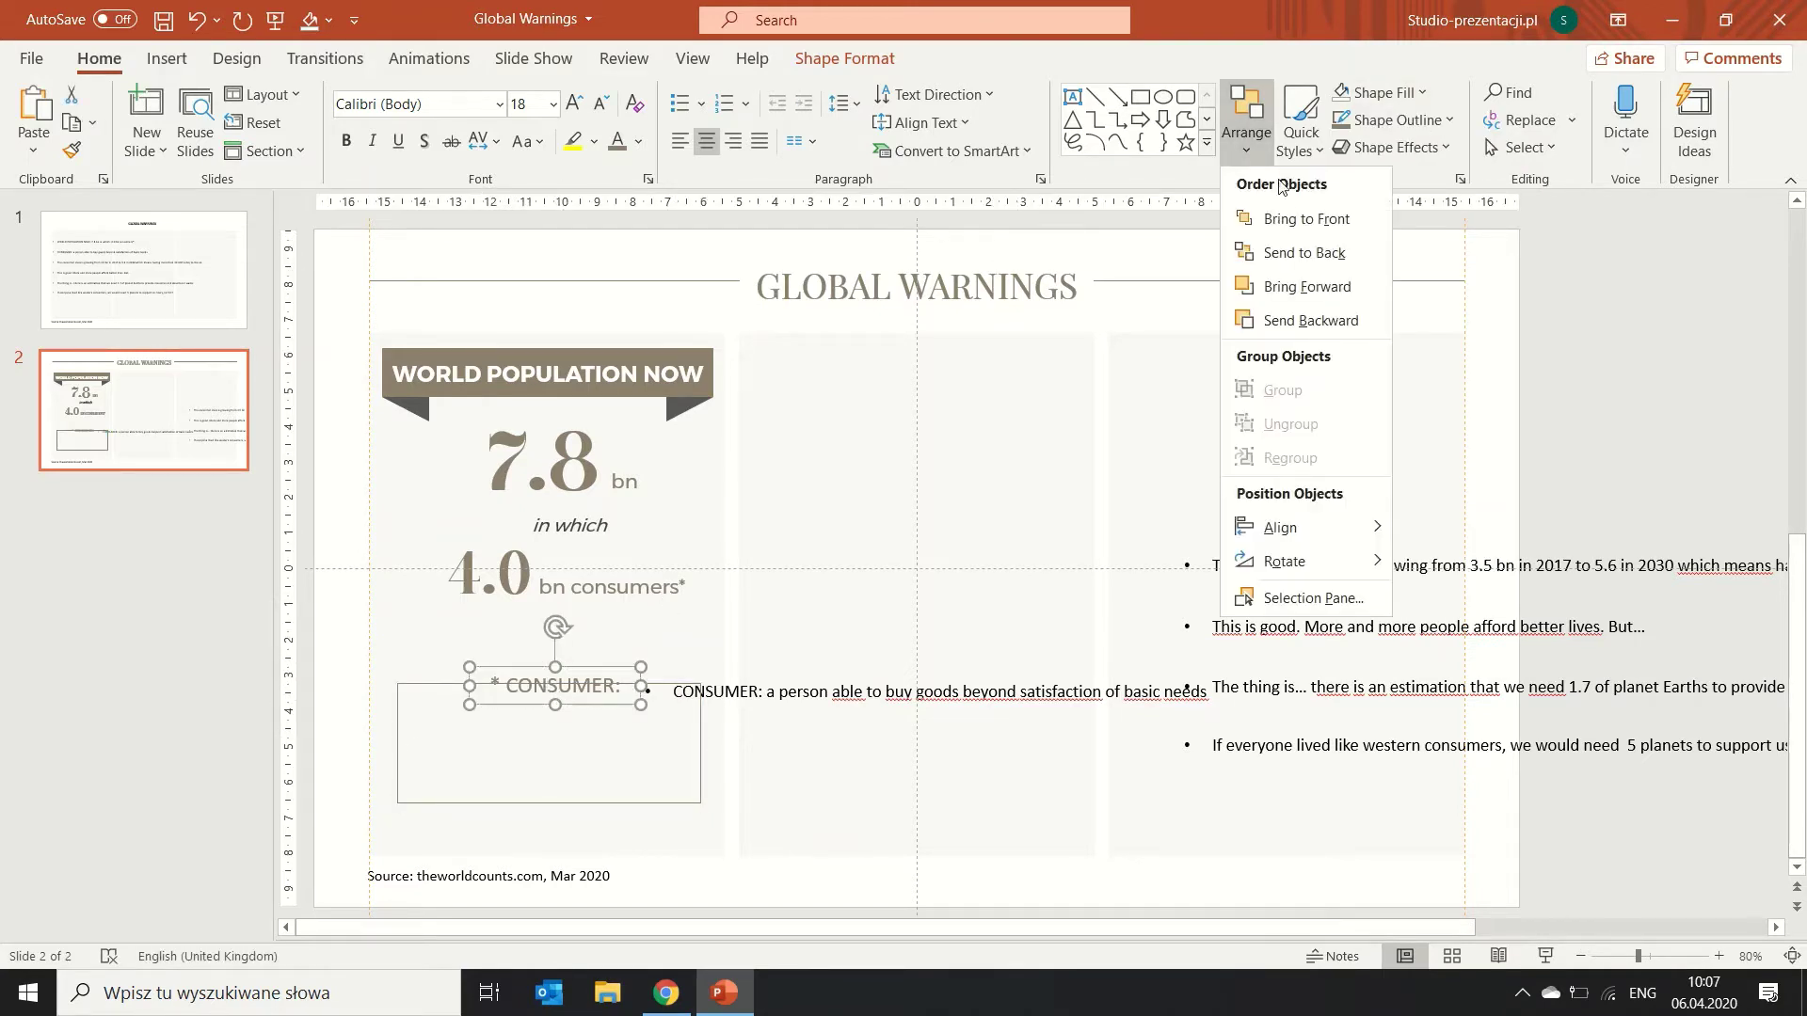
pyautogui.click(1380, 93)
pyautogui.click(1408, 486)
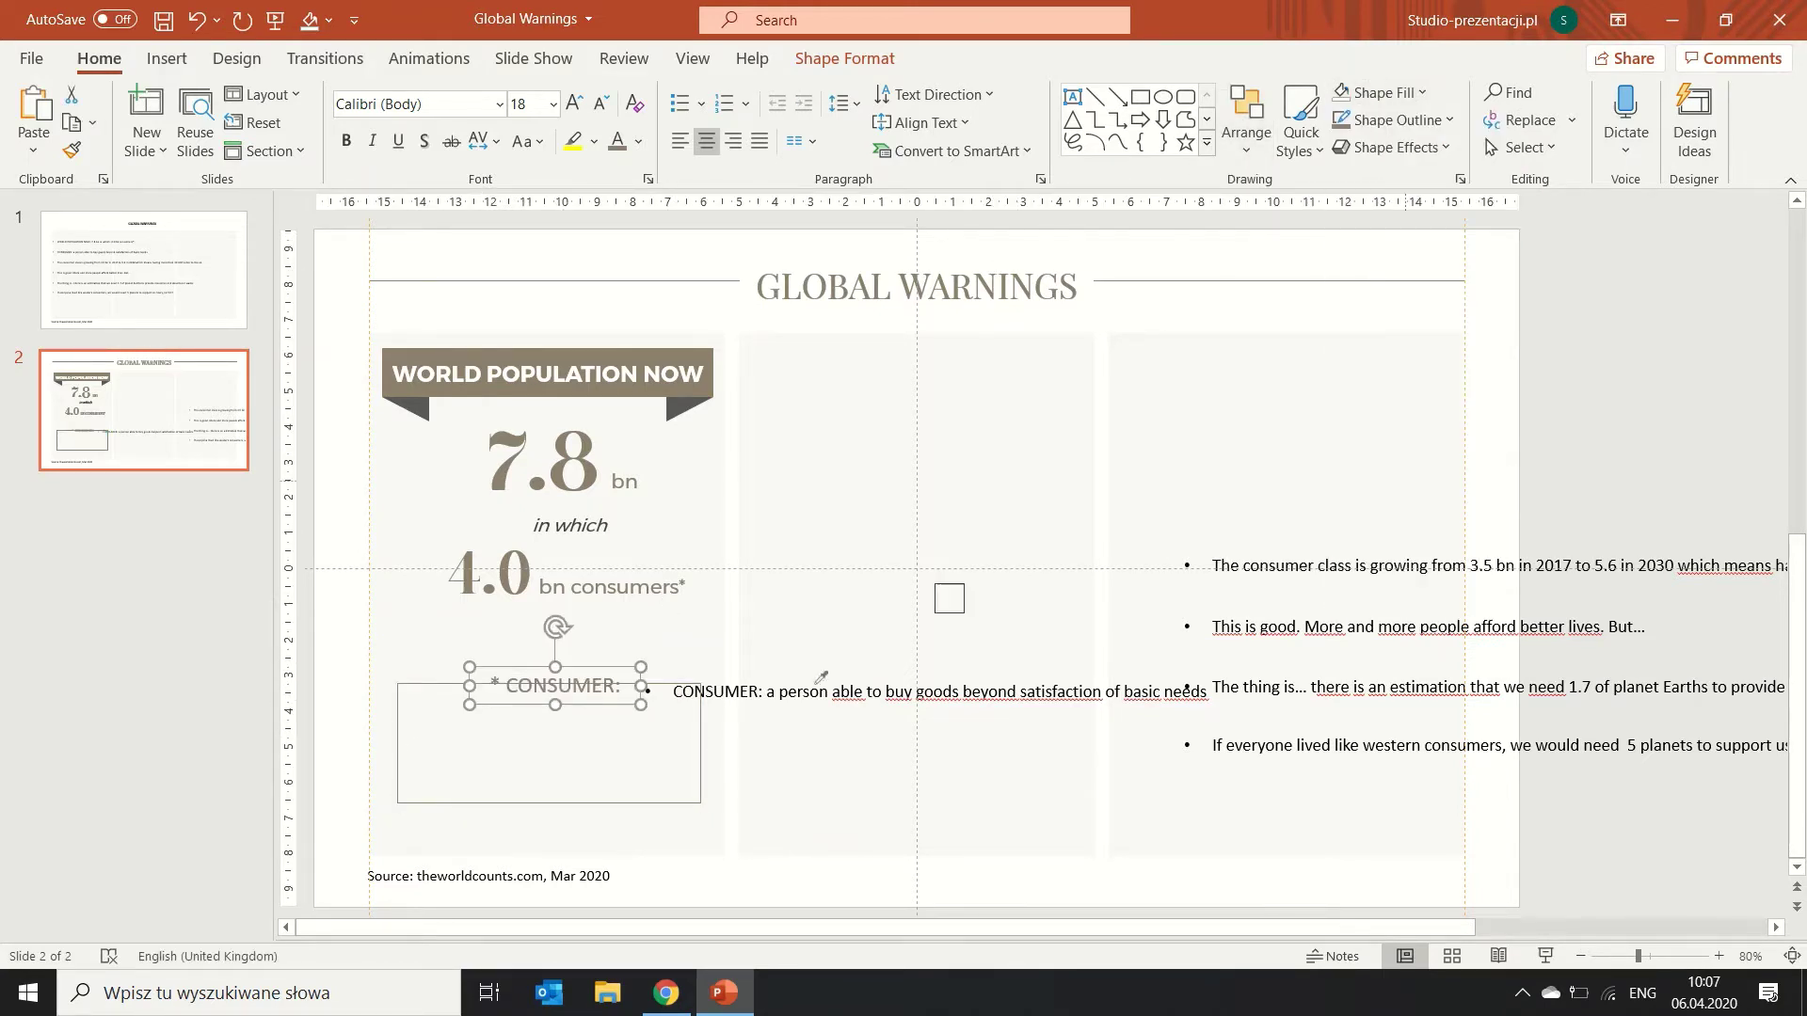
pyautogui.click(601, 686)
pyautogui.click(631, 686)
# Set the '* CONSUMER:' label in Montserrat Light.
pyautogui.click(468, 104)
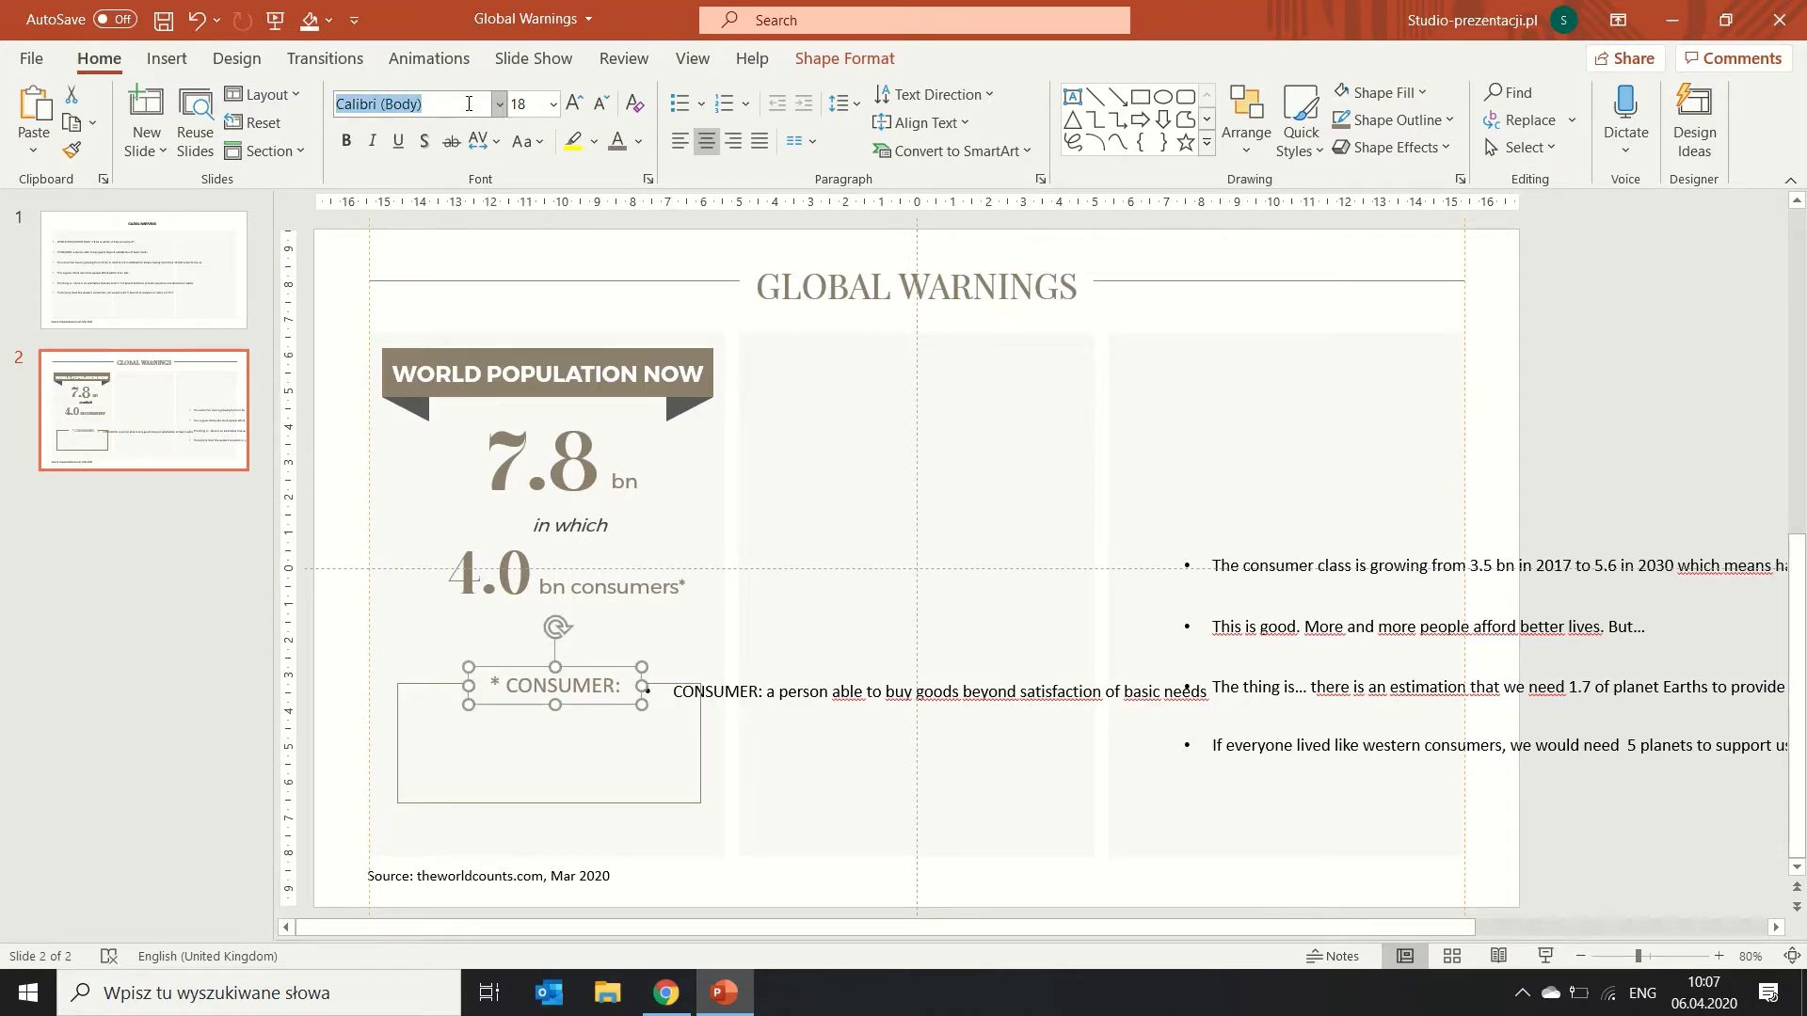
pyautogui.write('Montserrat Light')
pyautogui.press('Return')
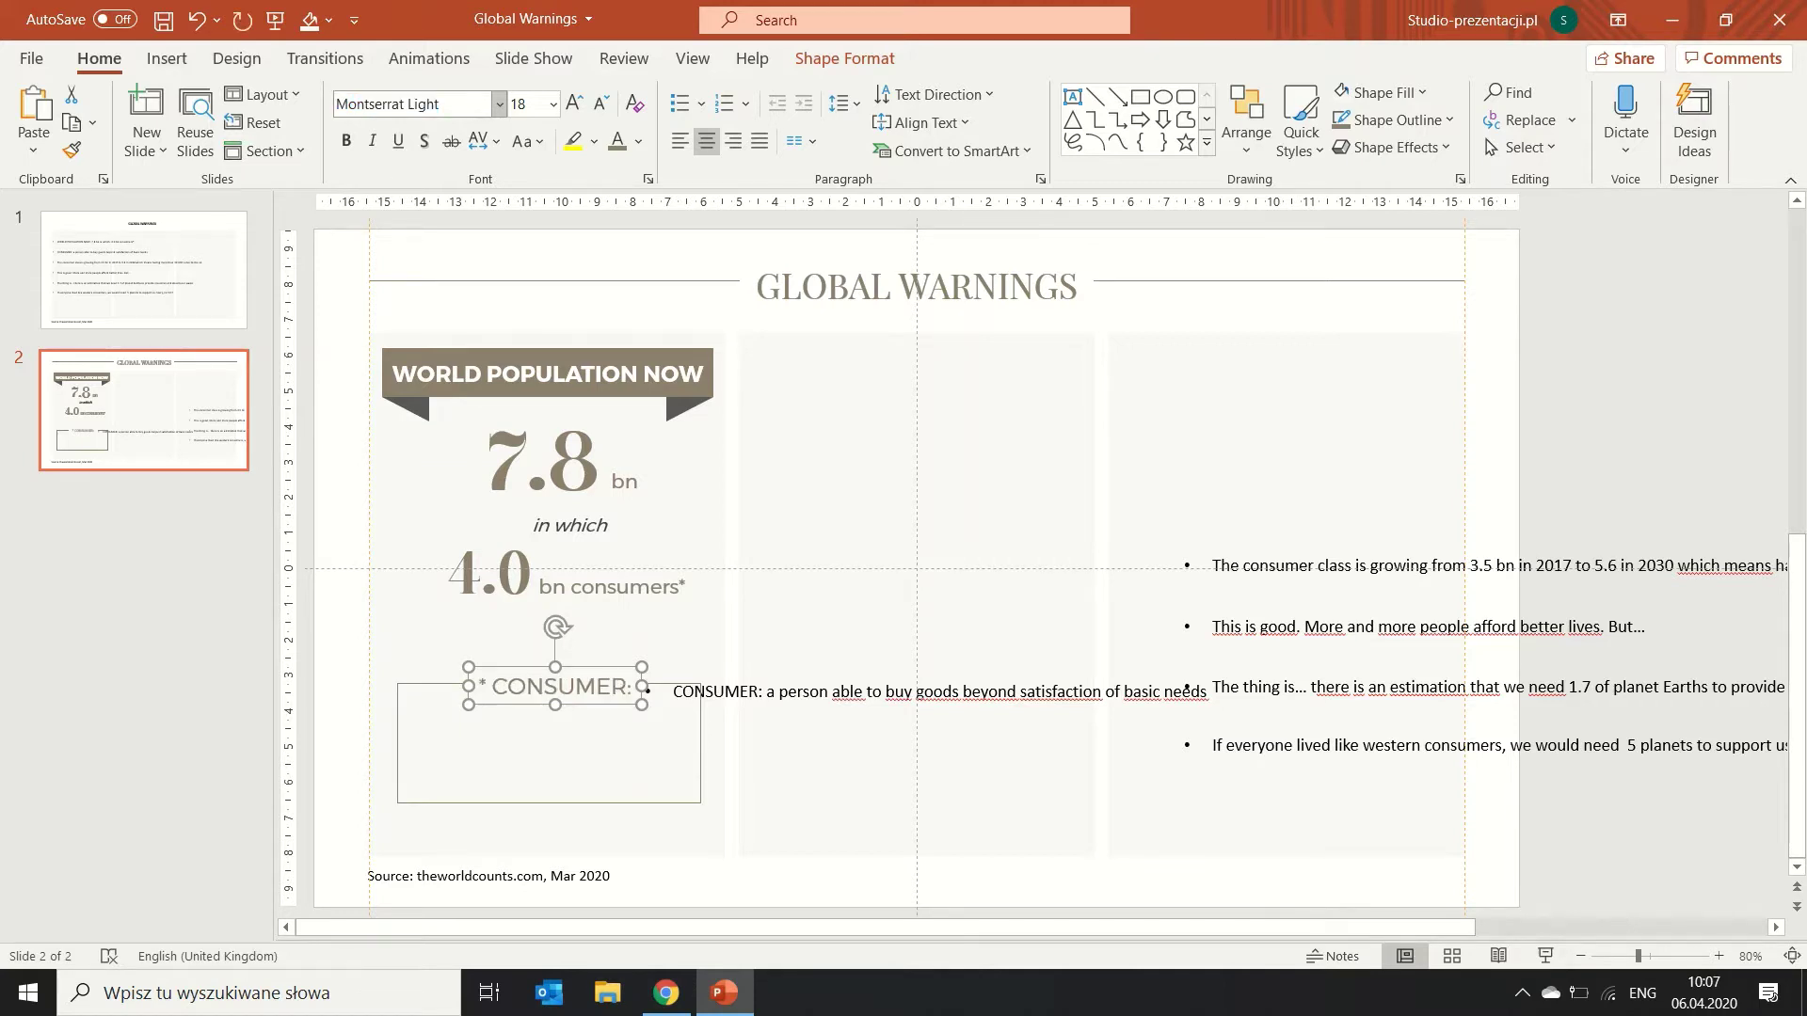
pyautogui.click(699, 710)
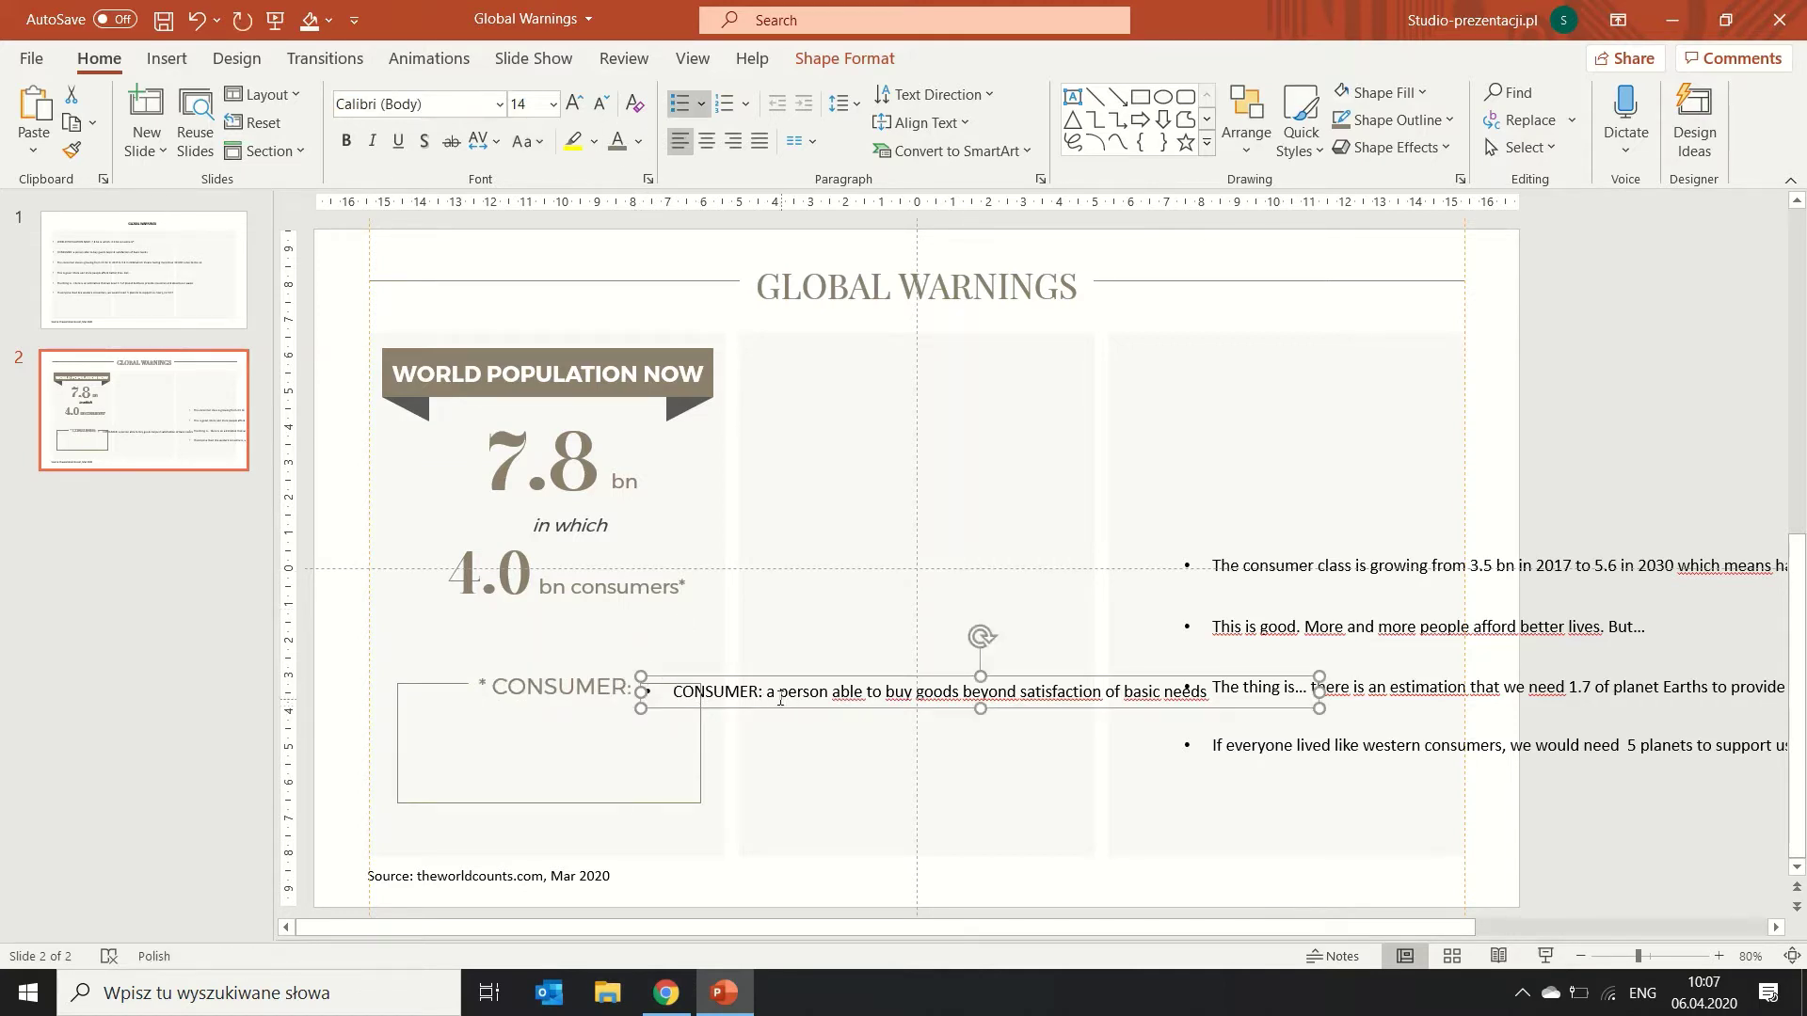
# Copy the consumer definition wording and paste it as its own text box in the frame.
pyautogui.moveTo(768, 697); pyautogui.dragTo(1204, 704)
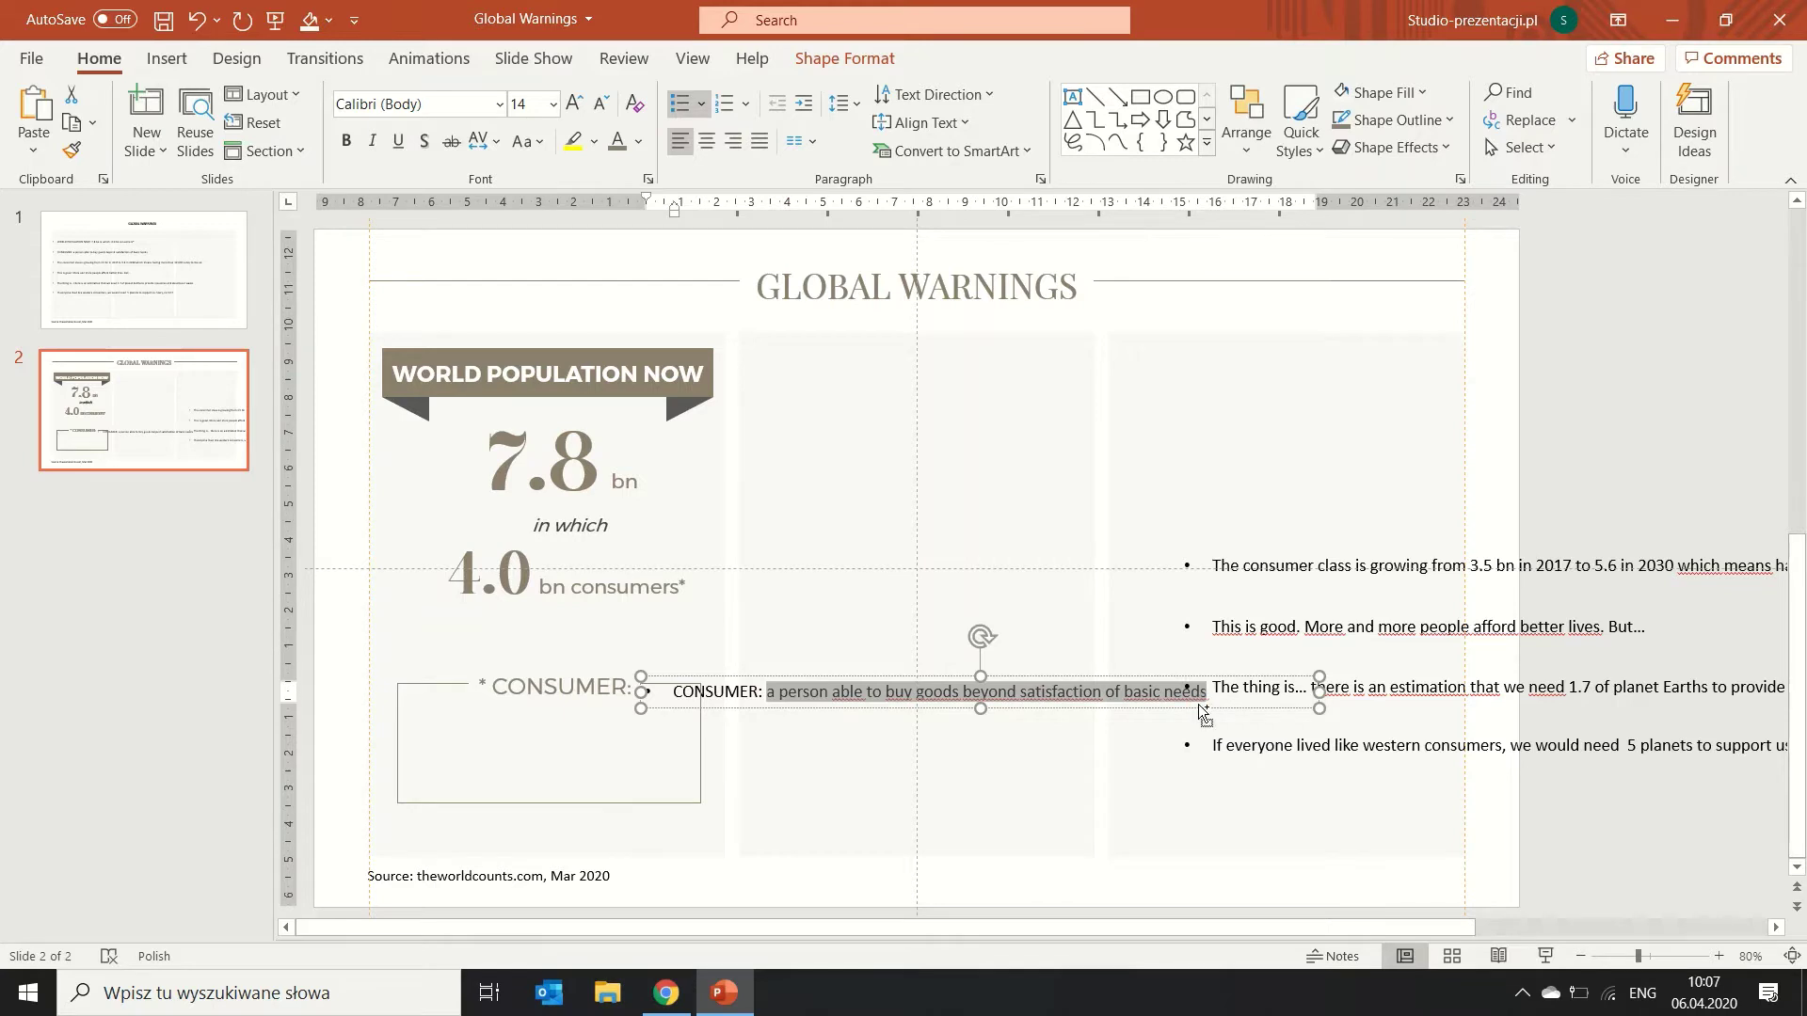
pyautogui.hotkey('ctrl', 'c')
pyautogui.click(340, 734)
pyautogui.hotkey('ctrl', 'v')
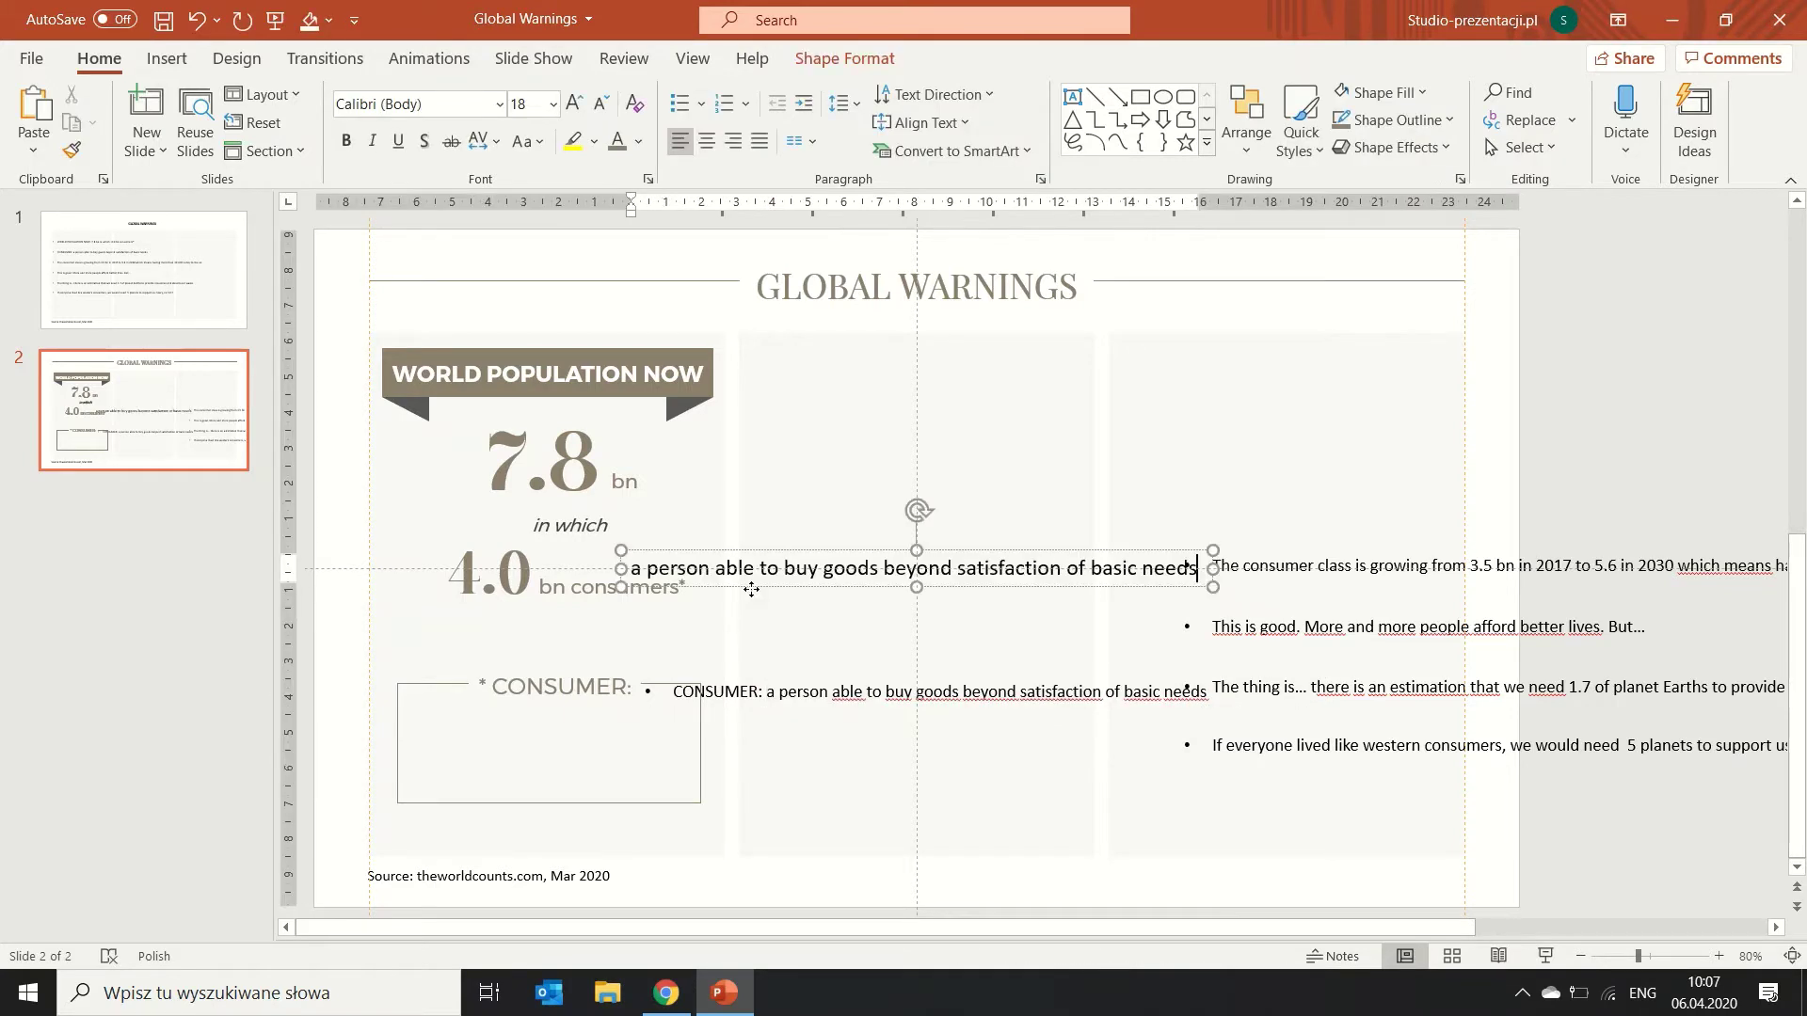
pyautogui.moveTo(611, 584)
pyautogui.mouseDown()
pyautogui.moveTo(597, 793)
pyautogui.moveTo(556, 793)
pyautogui.mouseUp()
pyautogui.hotkey('ctrl', 'shift', 'v')
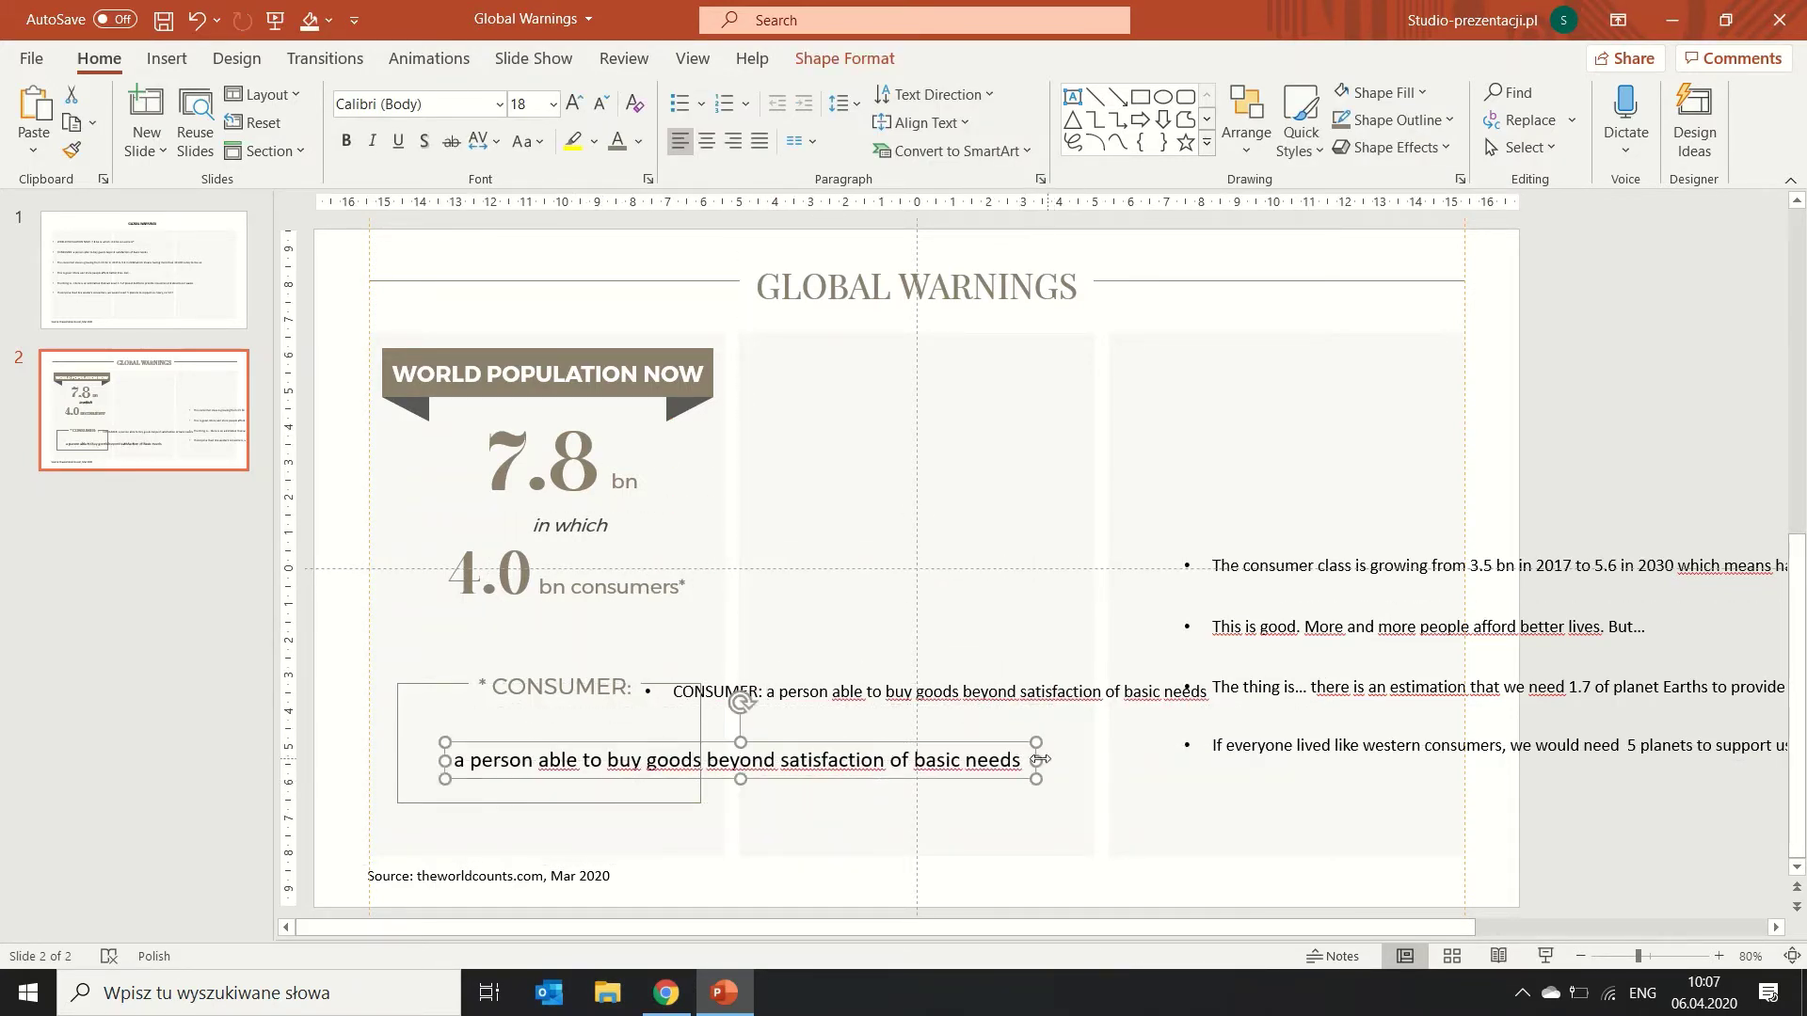
# Narrow the definition box and set its text centred in Montserrat Light 14 pt.
pyautogui.moveTo(740, 765); pyautogui.dragTo(708, 765)
pyautogui.click(706, 141)
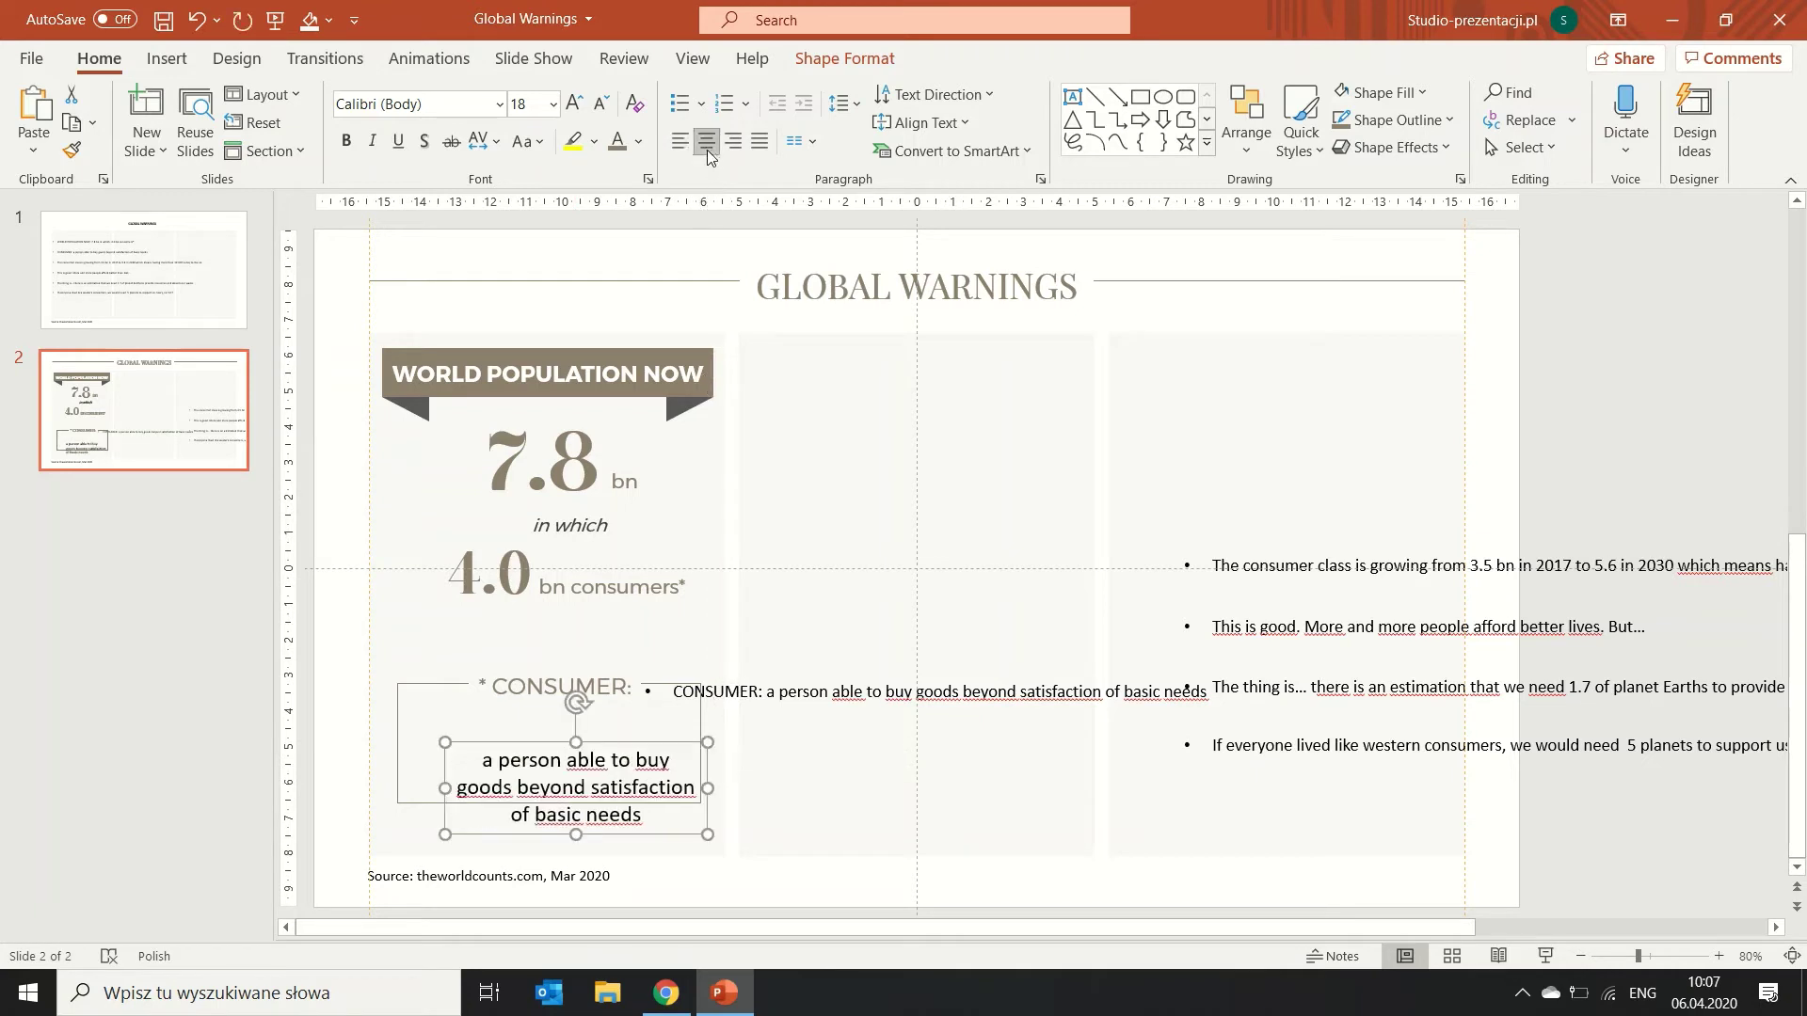
pyautogui.click(610, 106)
pyautogui.click(610, 106)
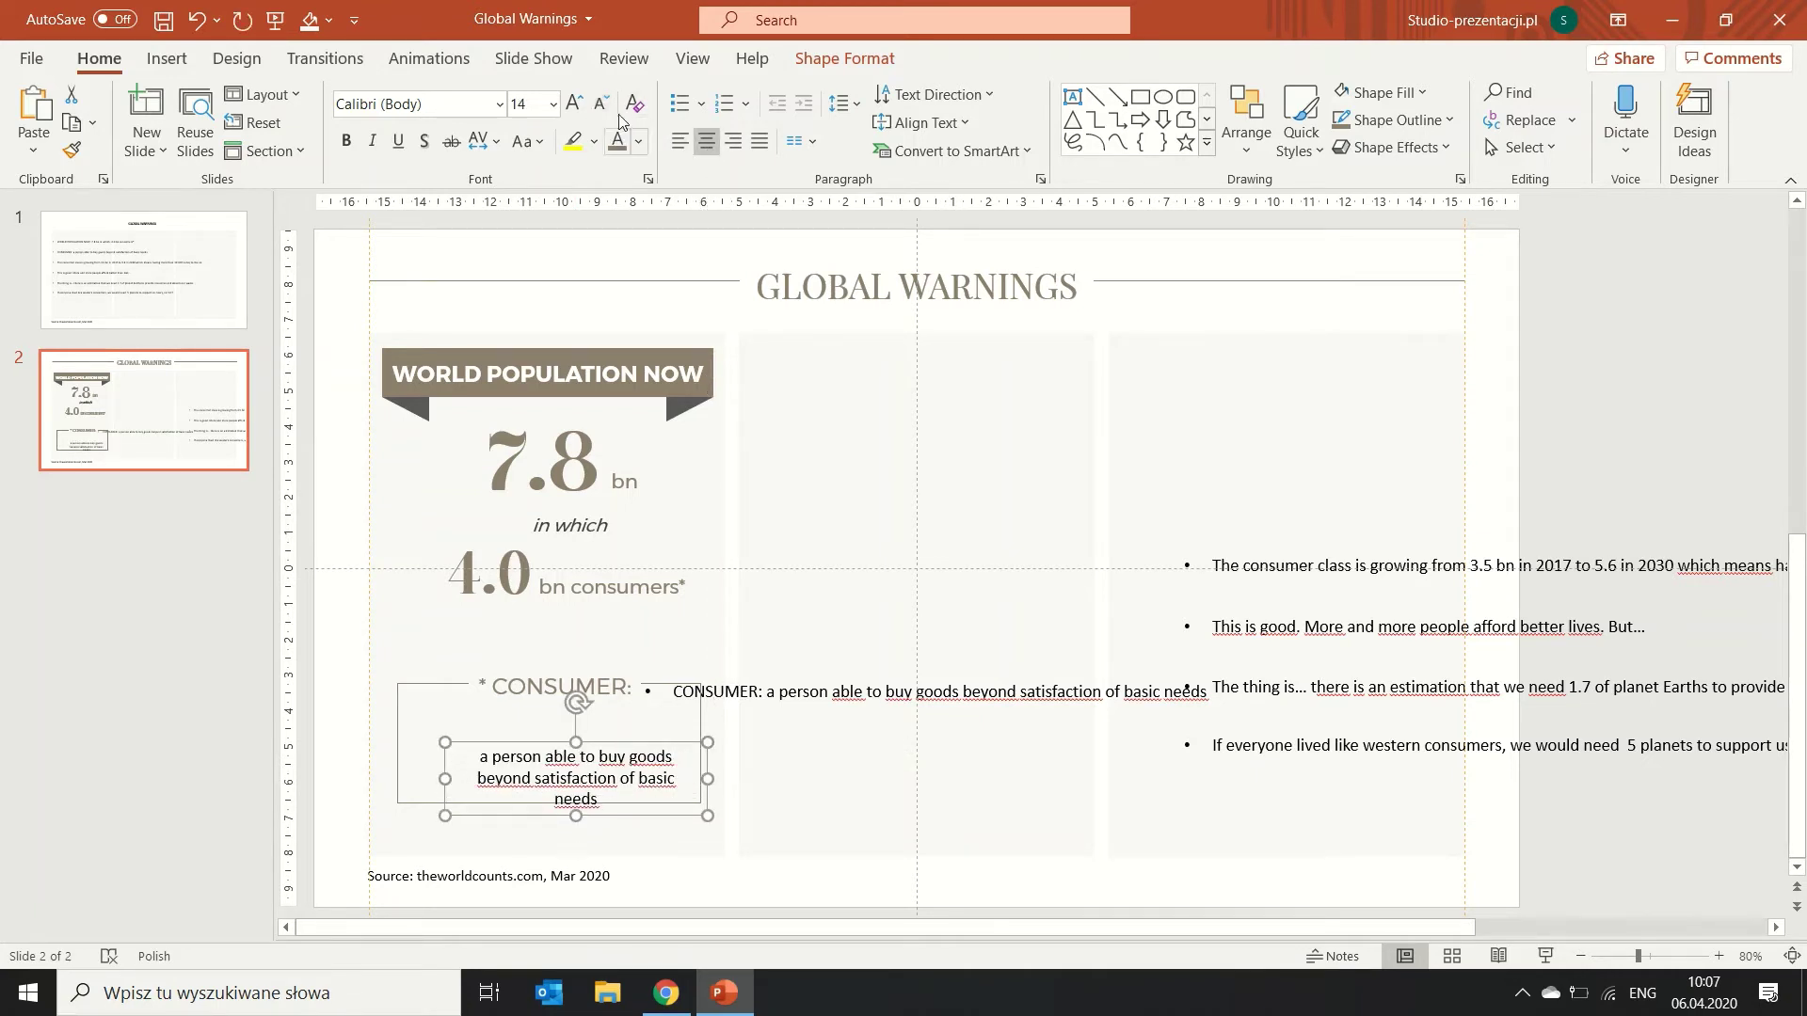
pyautogui.click(451, 103)
pyautogui.write('Montserrat Light')
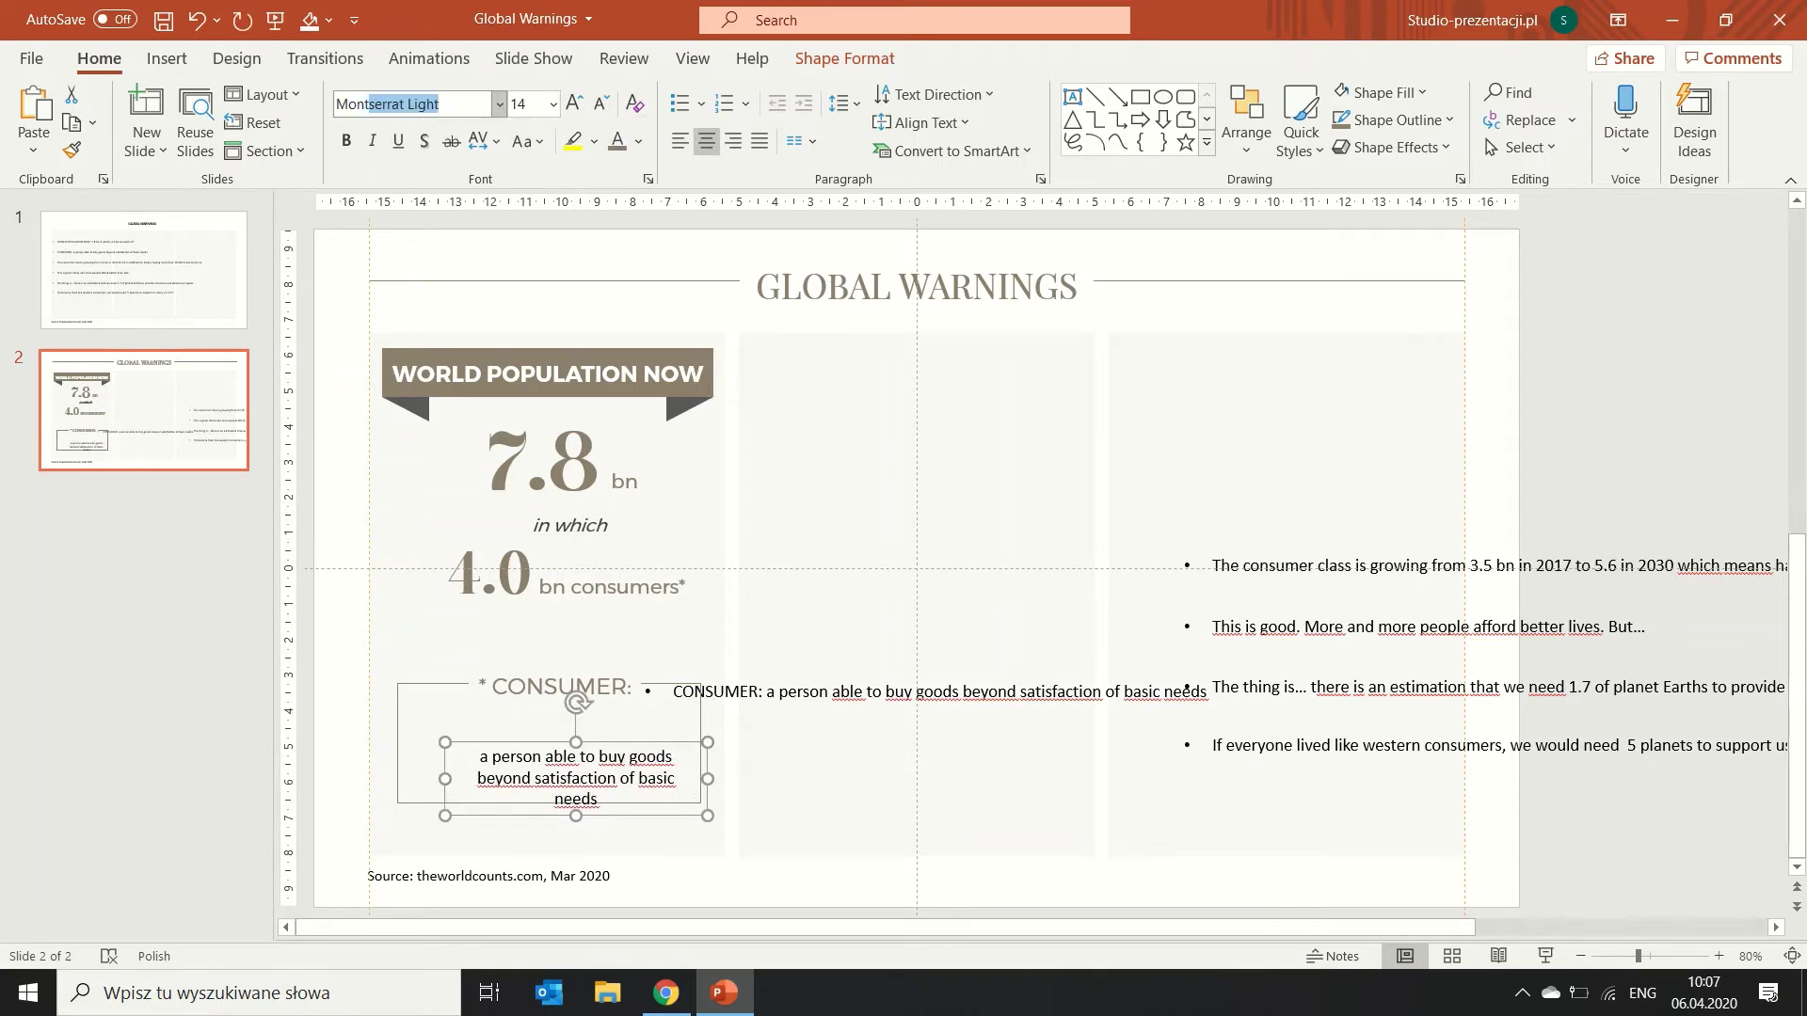
pyautogui.press('Return')
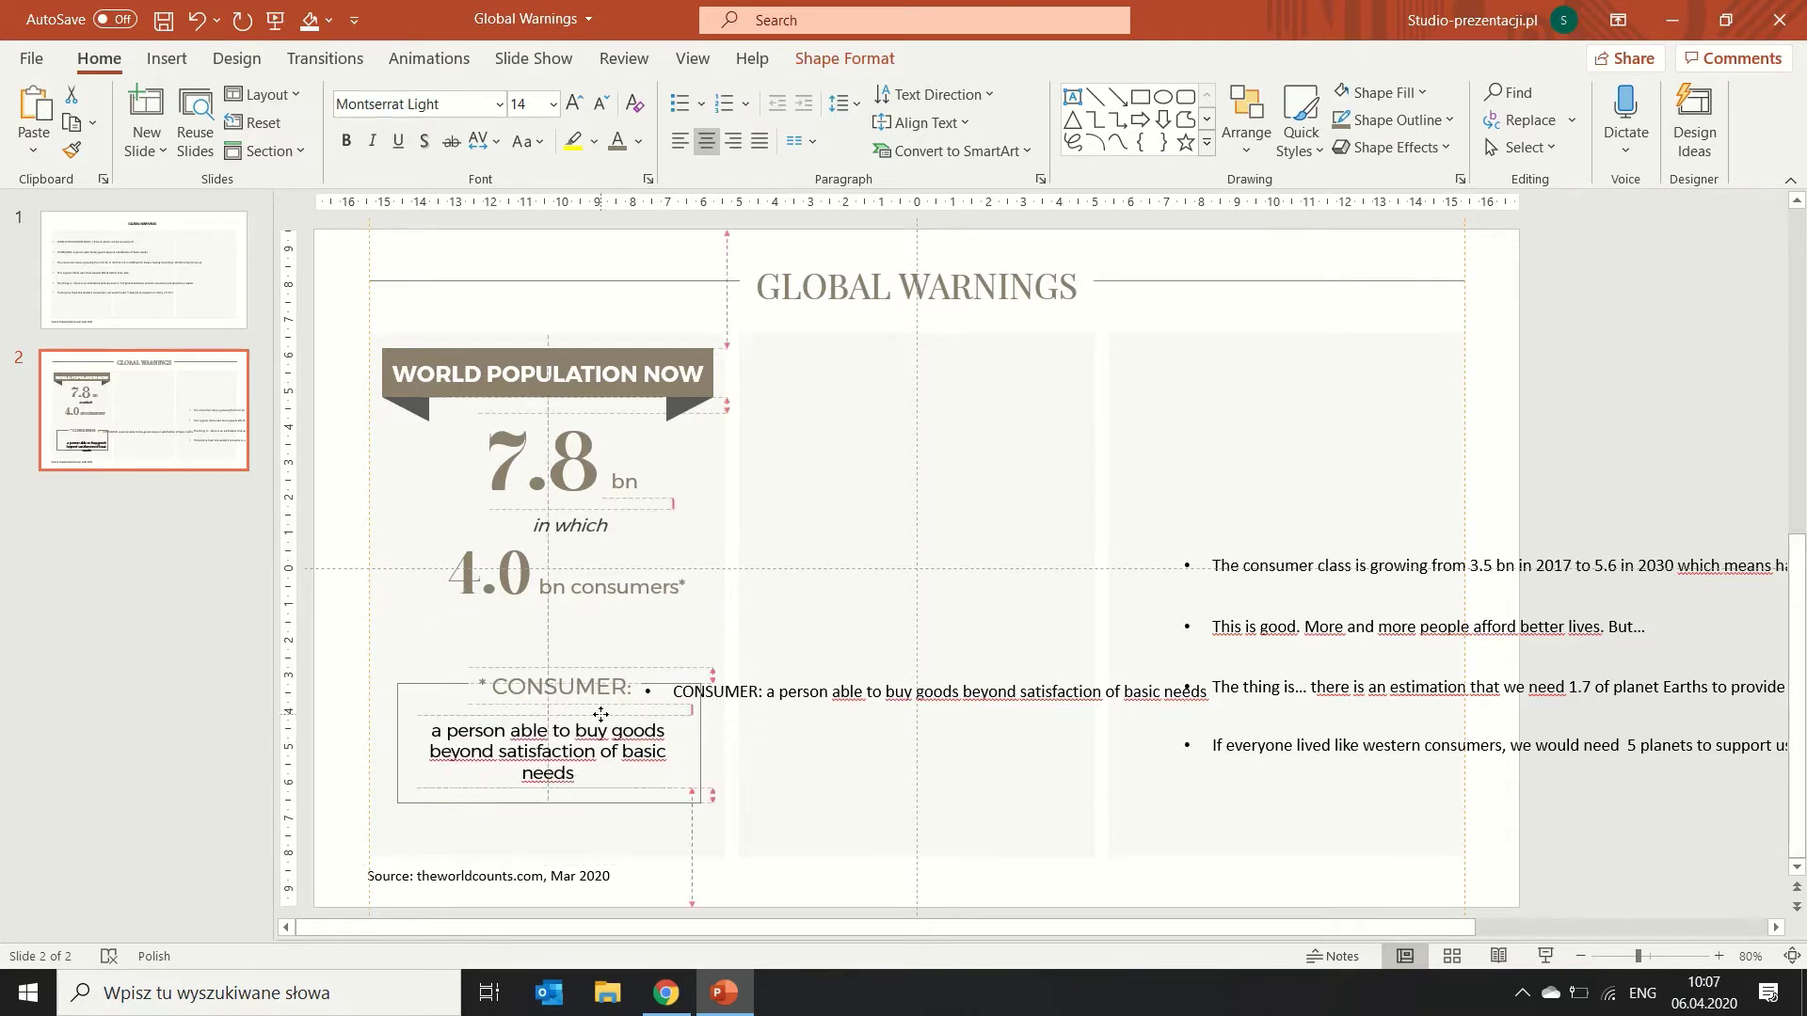
# Widen the definition onto two lines and position it inside the outlined CONSUMER box.
pyautogui.moveTo(630, 747)
pyautogui.mouseDown()
pyautogui.moveTo(601, 719)
pyautogui.moveTo(701, 750)
pyautogui.mouseUp()
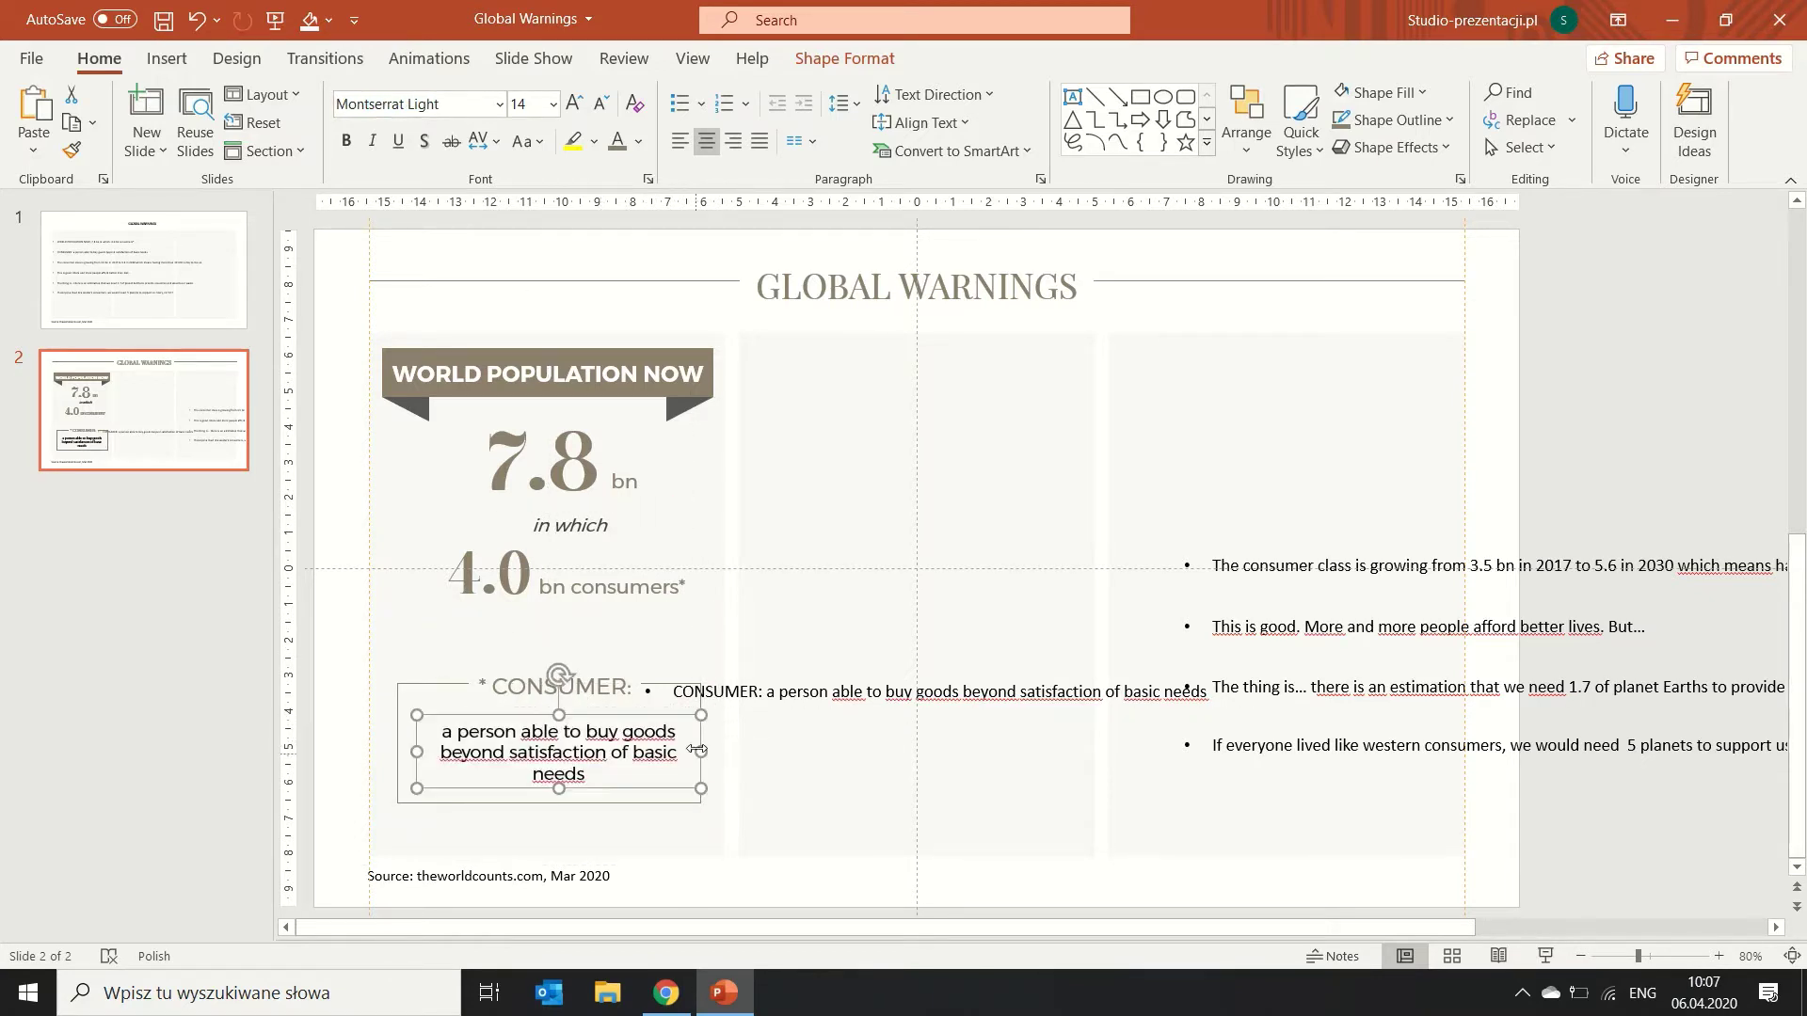
pyautogui.click(639, 142)
pyautogui.click(498, 660)
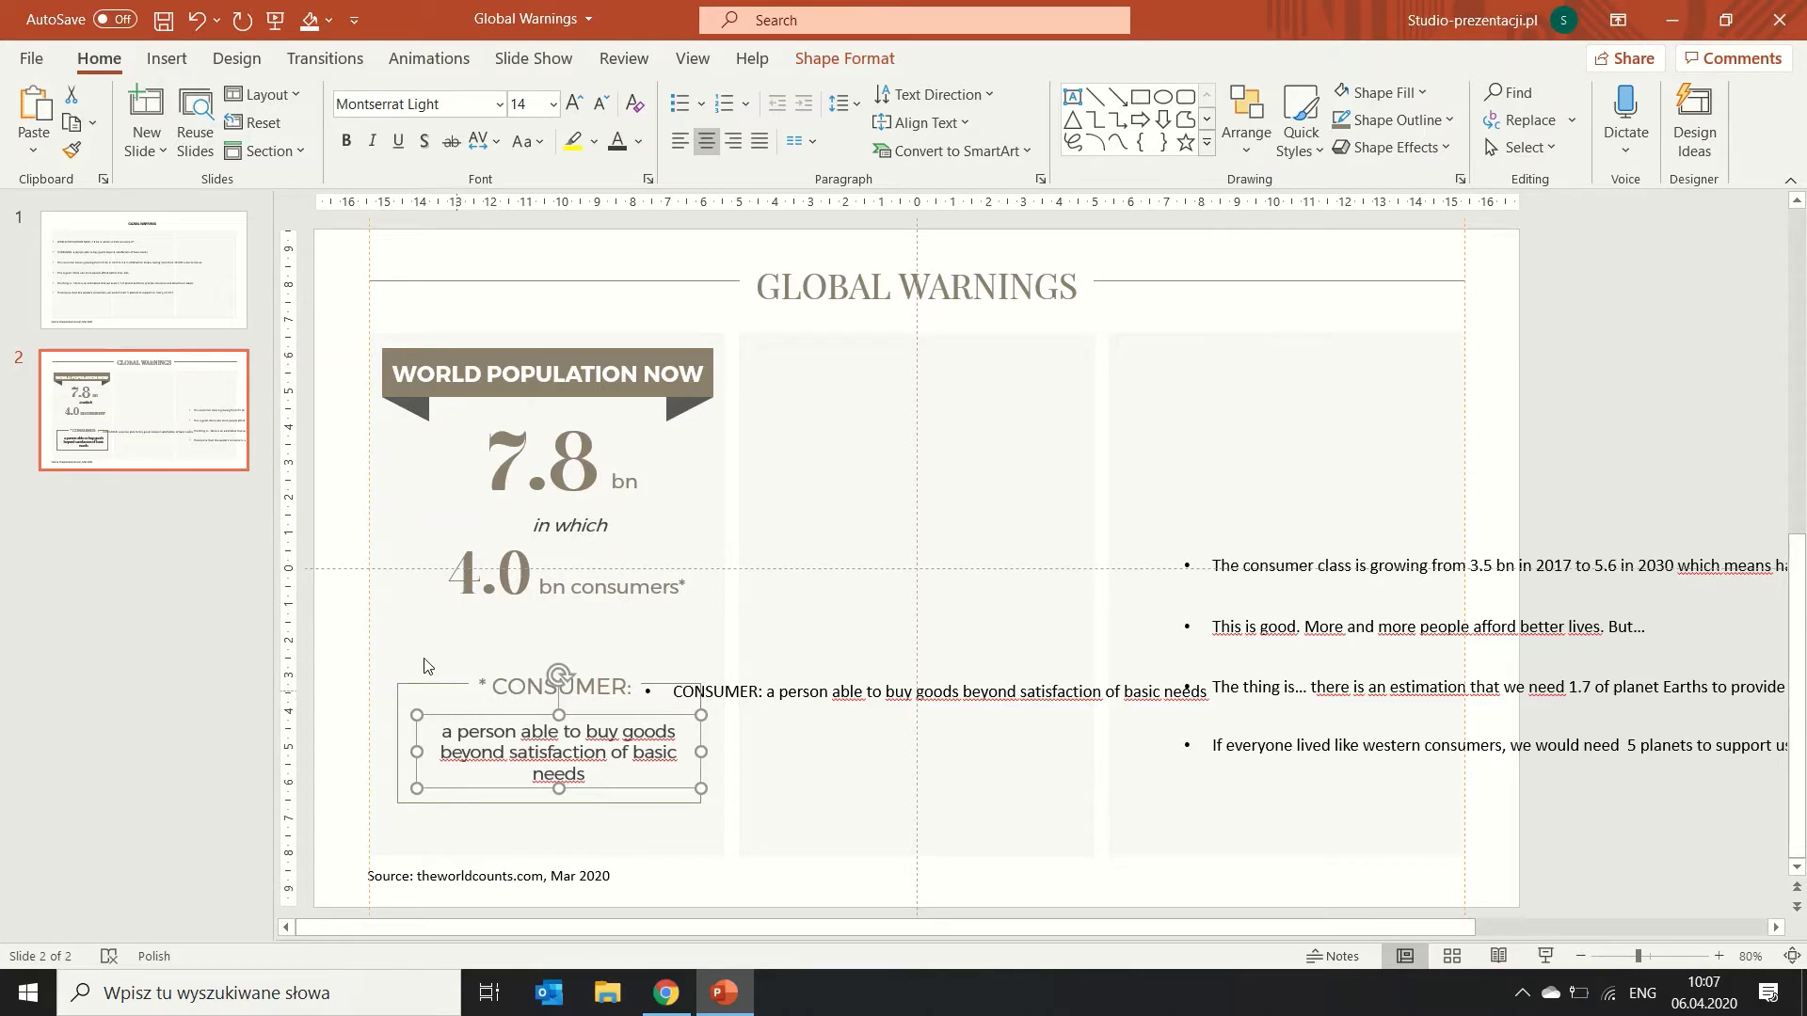
pyautogui.moveTo(420, 751); pyautogui.dragTo(395, 752)
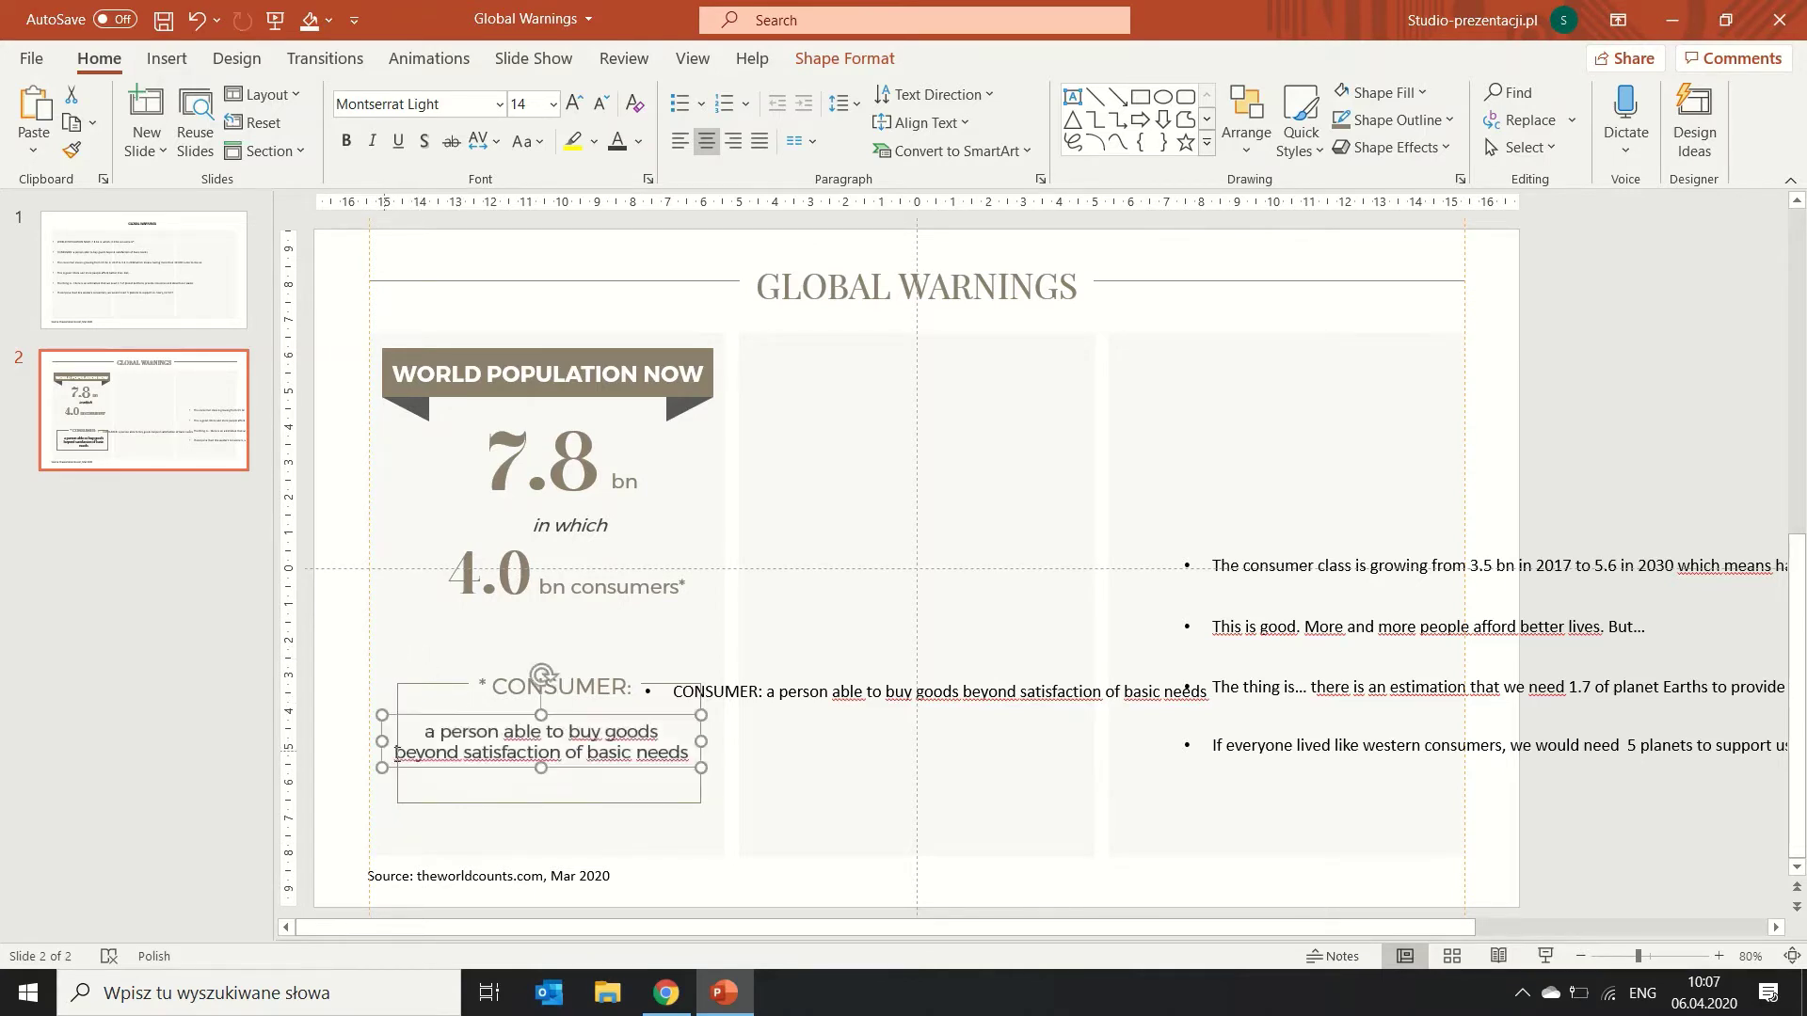
pyautogui.hotkey('ctrl', 'z')
pyautogui.hotkey('ctrl', 'z')
pyautogui.hotkey('ctrl', 'z')
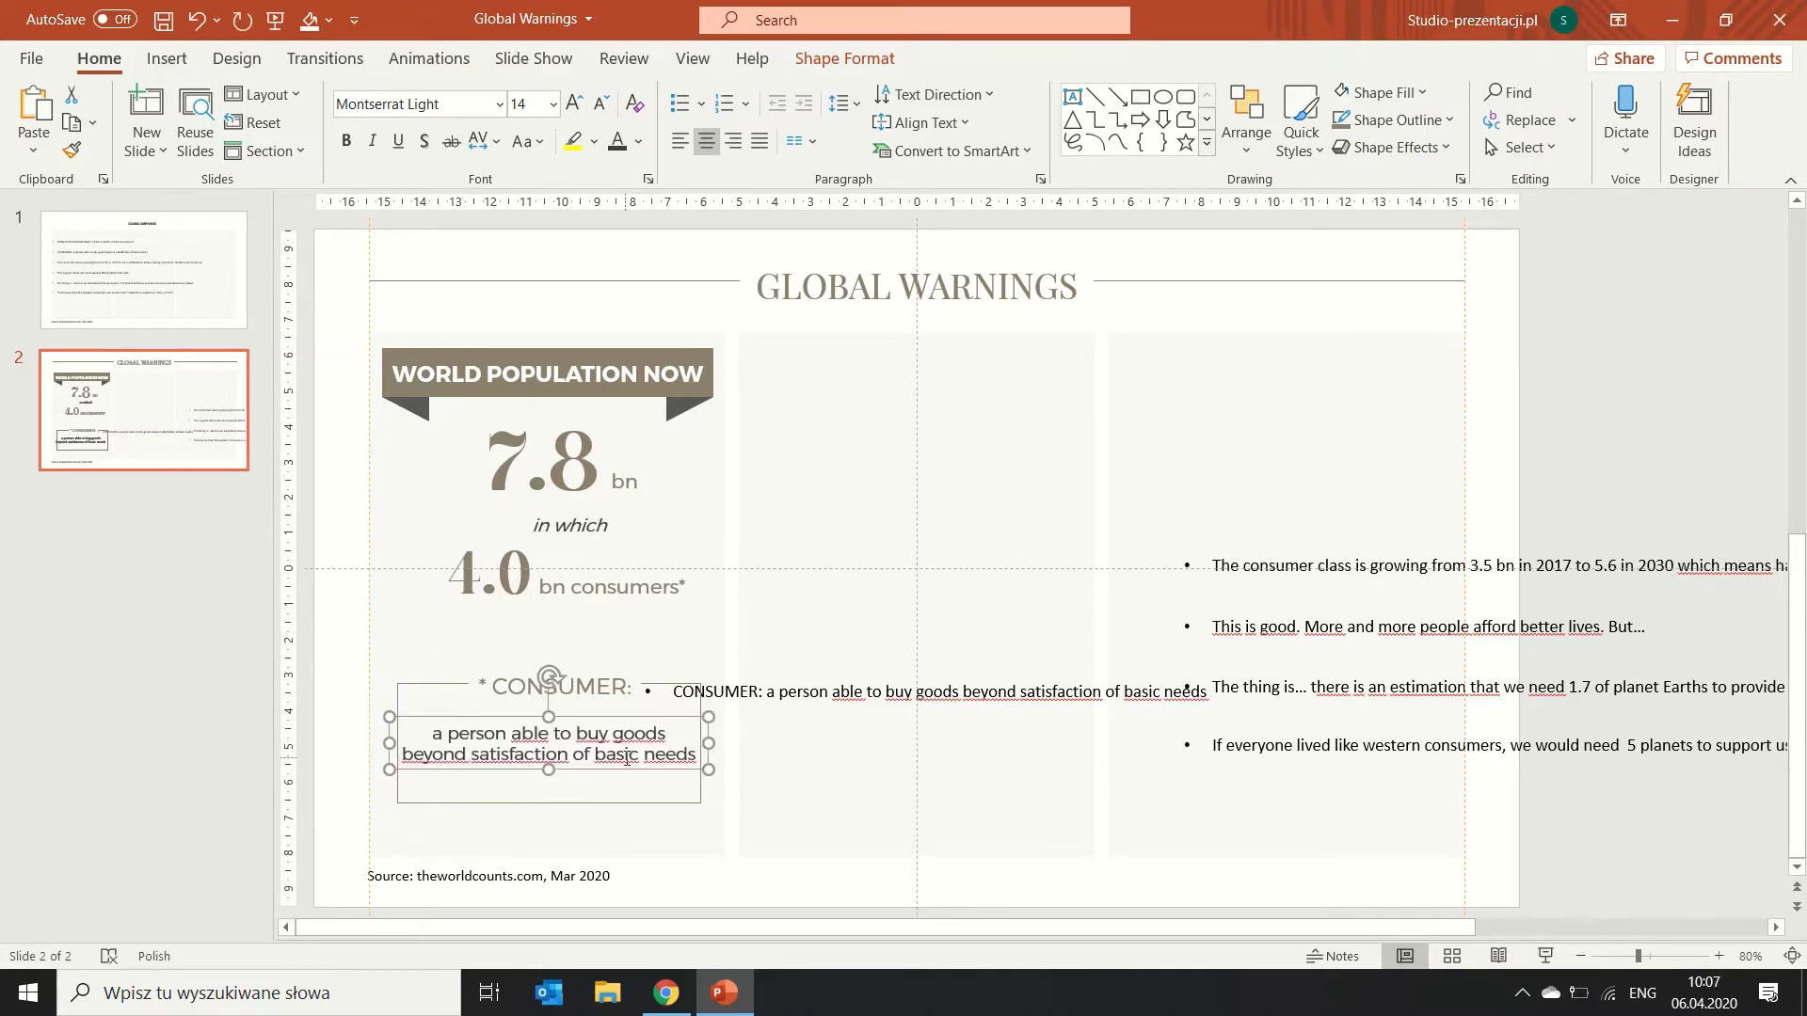
pyautogui.hotkey('ctrl', 'z')
pyautogui.hotkey('ctrl', 'z')
pyautogui.click(603, 805)
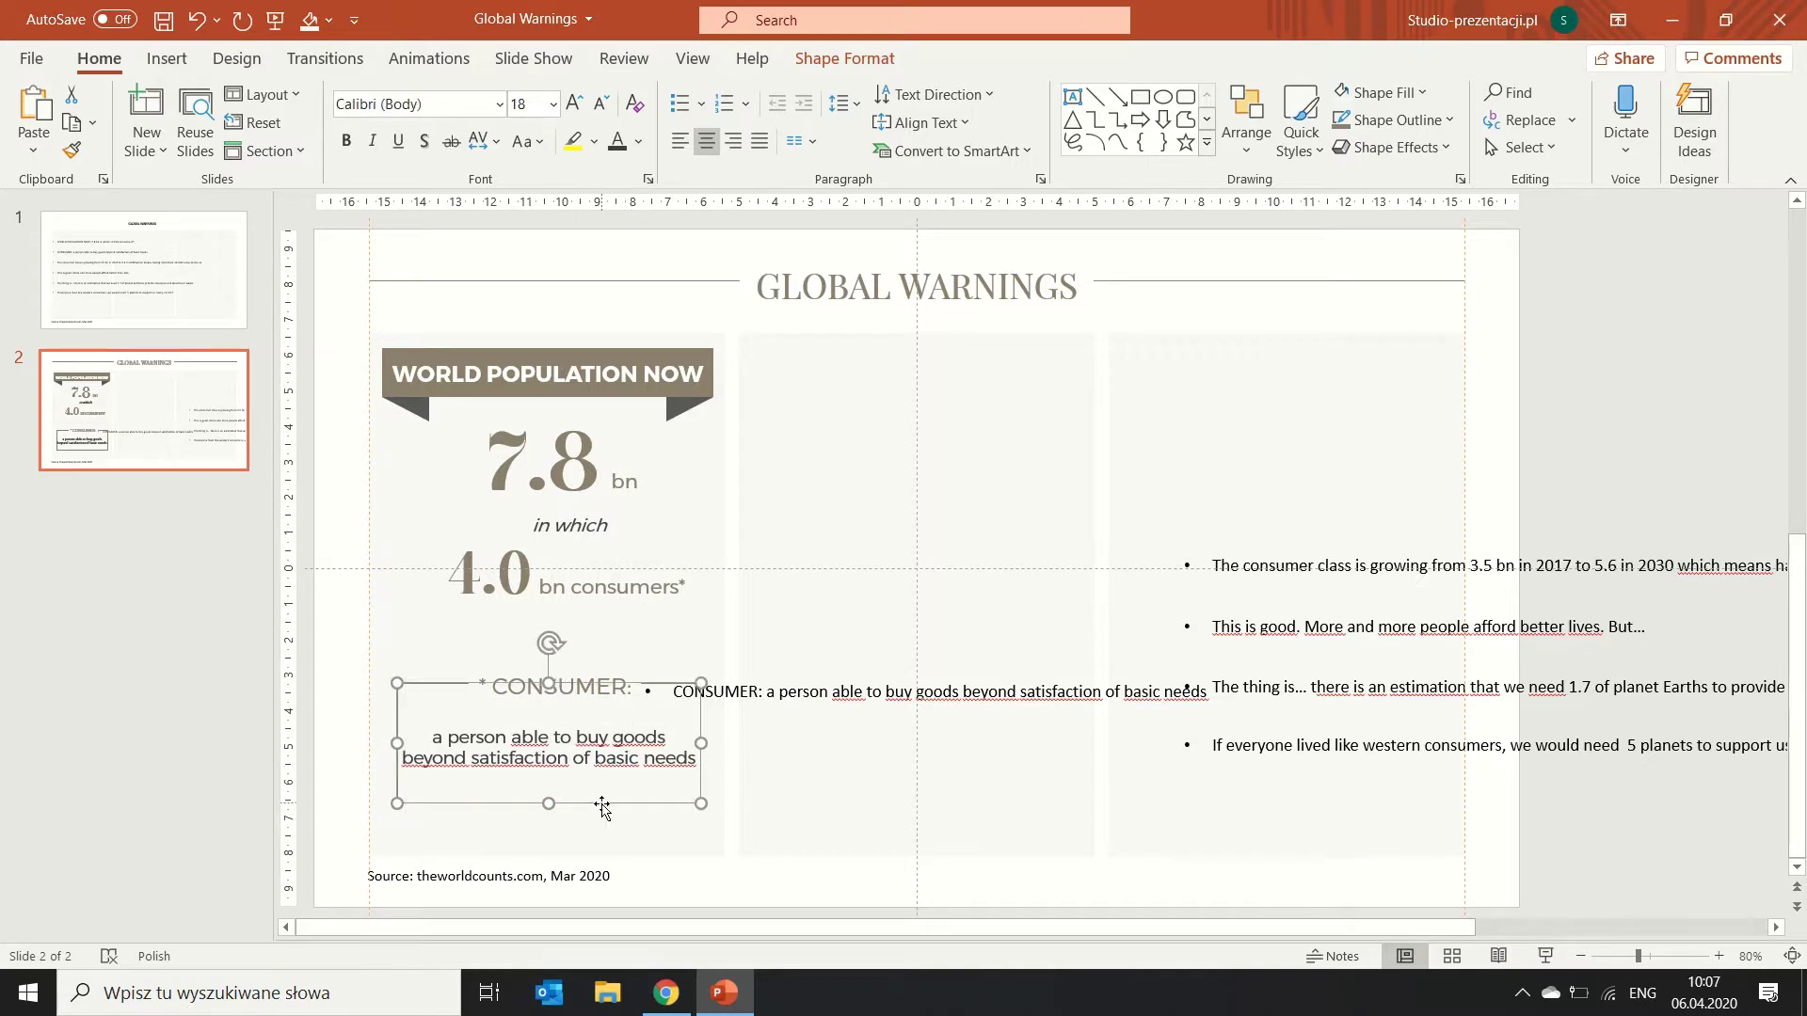
pyautogui.moveTo(553, 803)
pyautogui.mouseDown()
pyautogui.moveTo(553, 764)
pyautogui.moveTo(603, 706)
pyautogui.mouseUp()
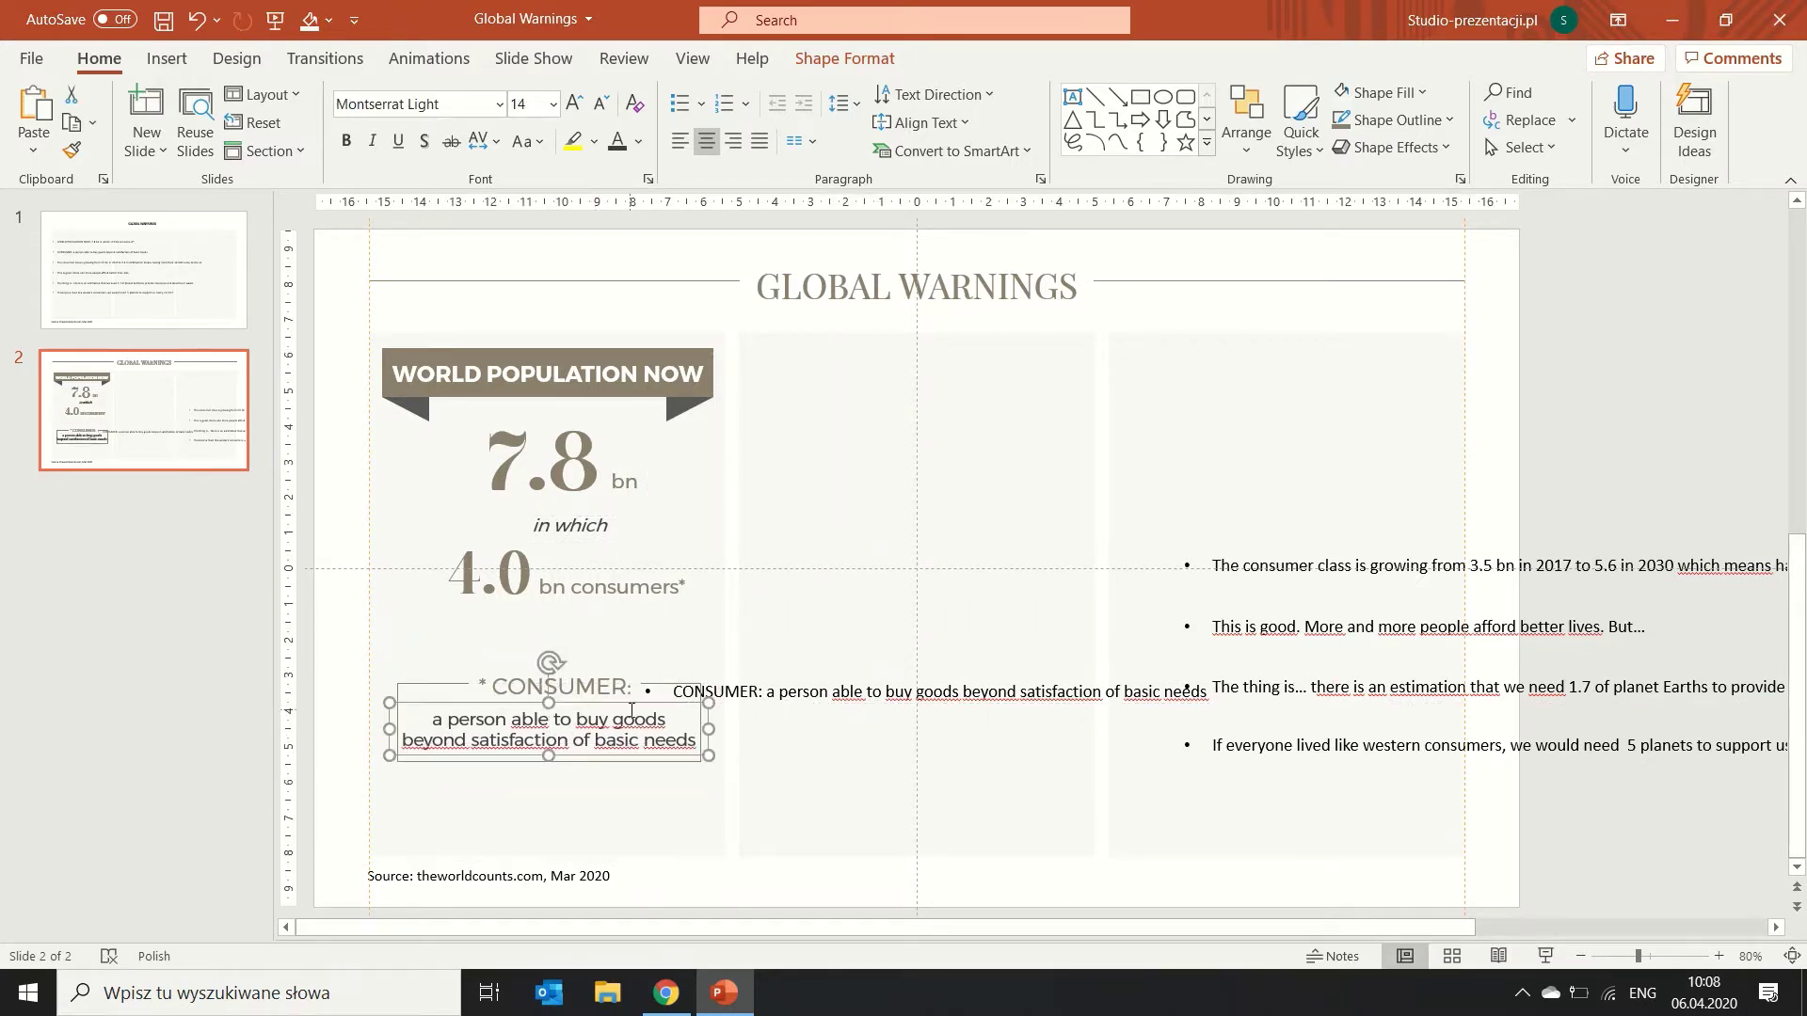
pyautogui.hotkey('ctrl', 'z')
pyautogui.click(887, 680)
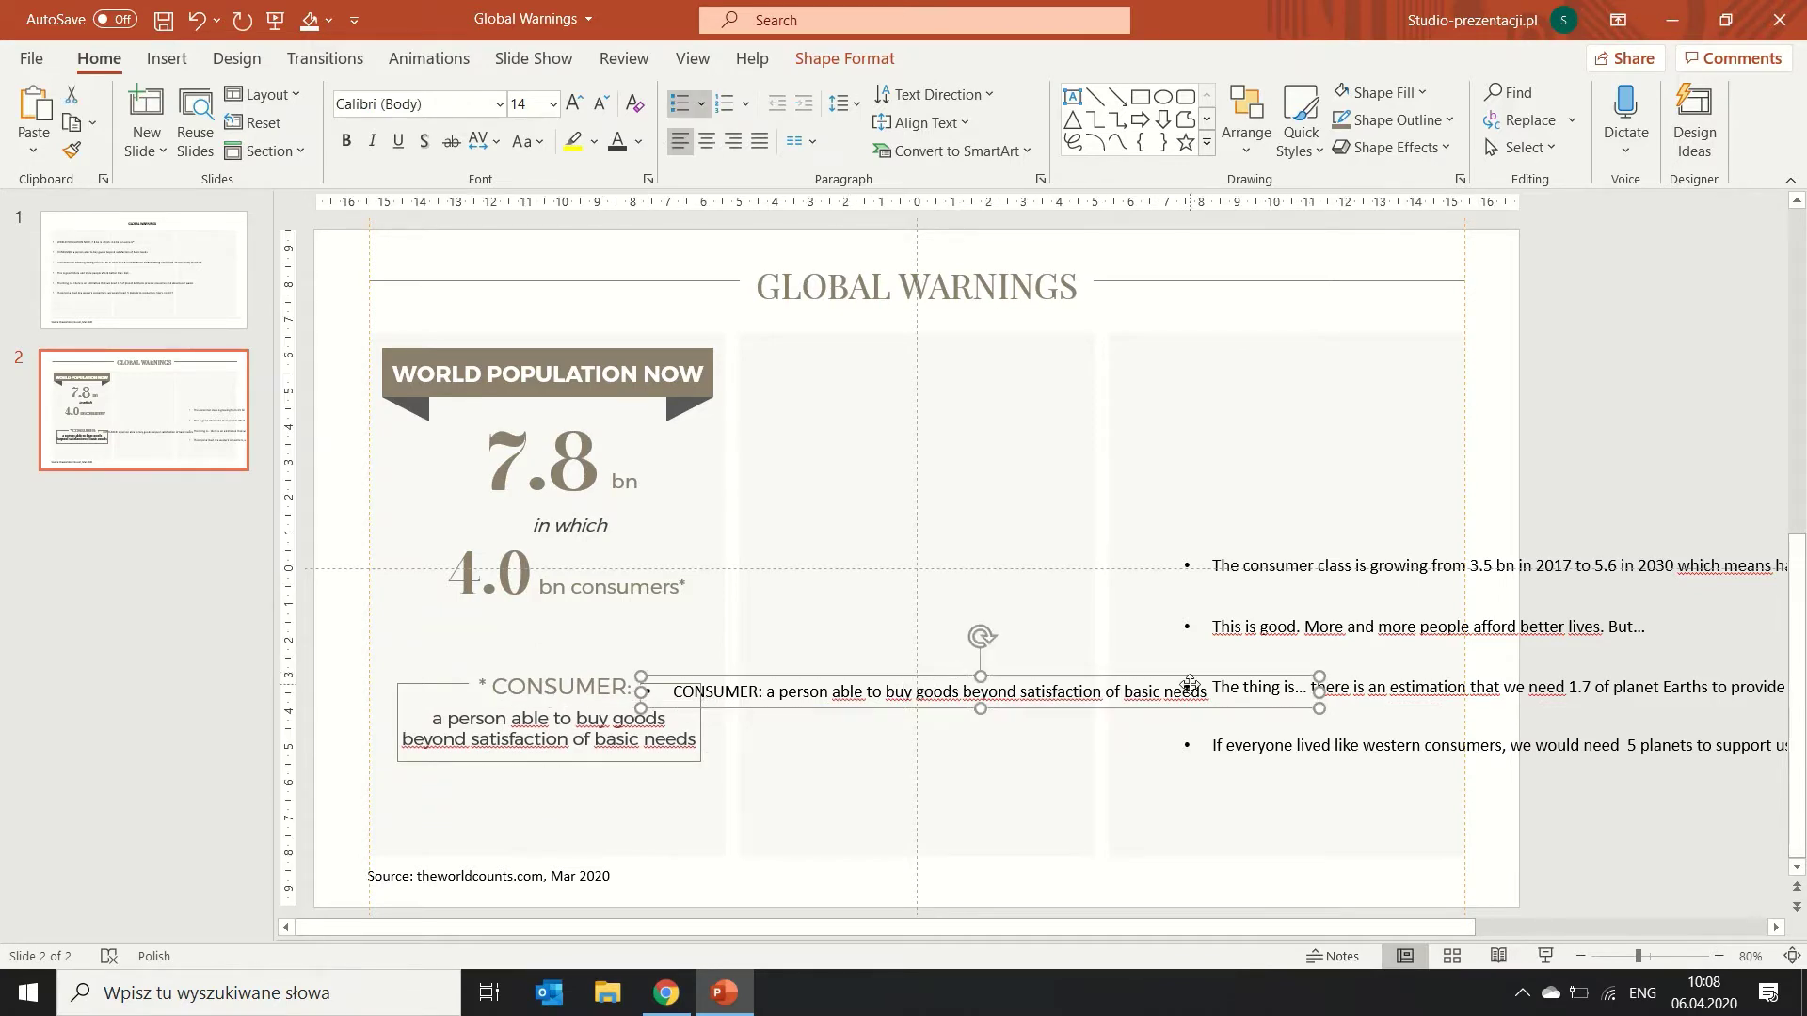
# Delete the stray CONSUMER bullet text box.
pyautogui.press('Delete')
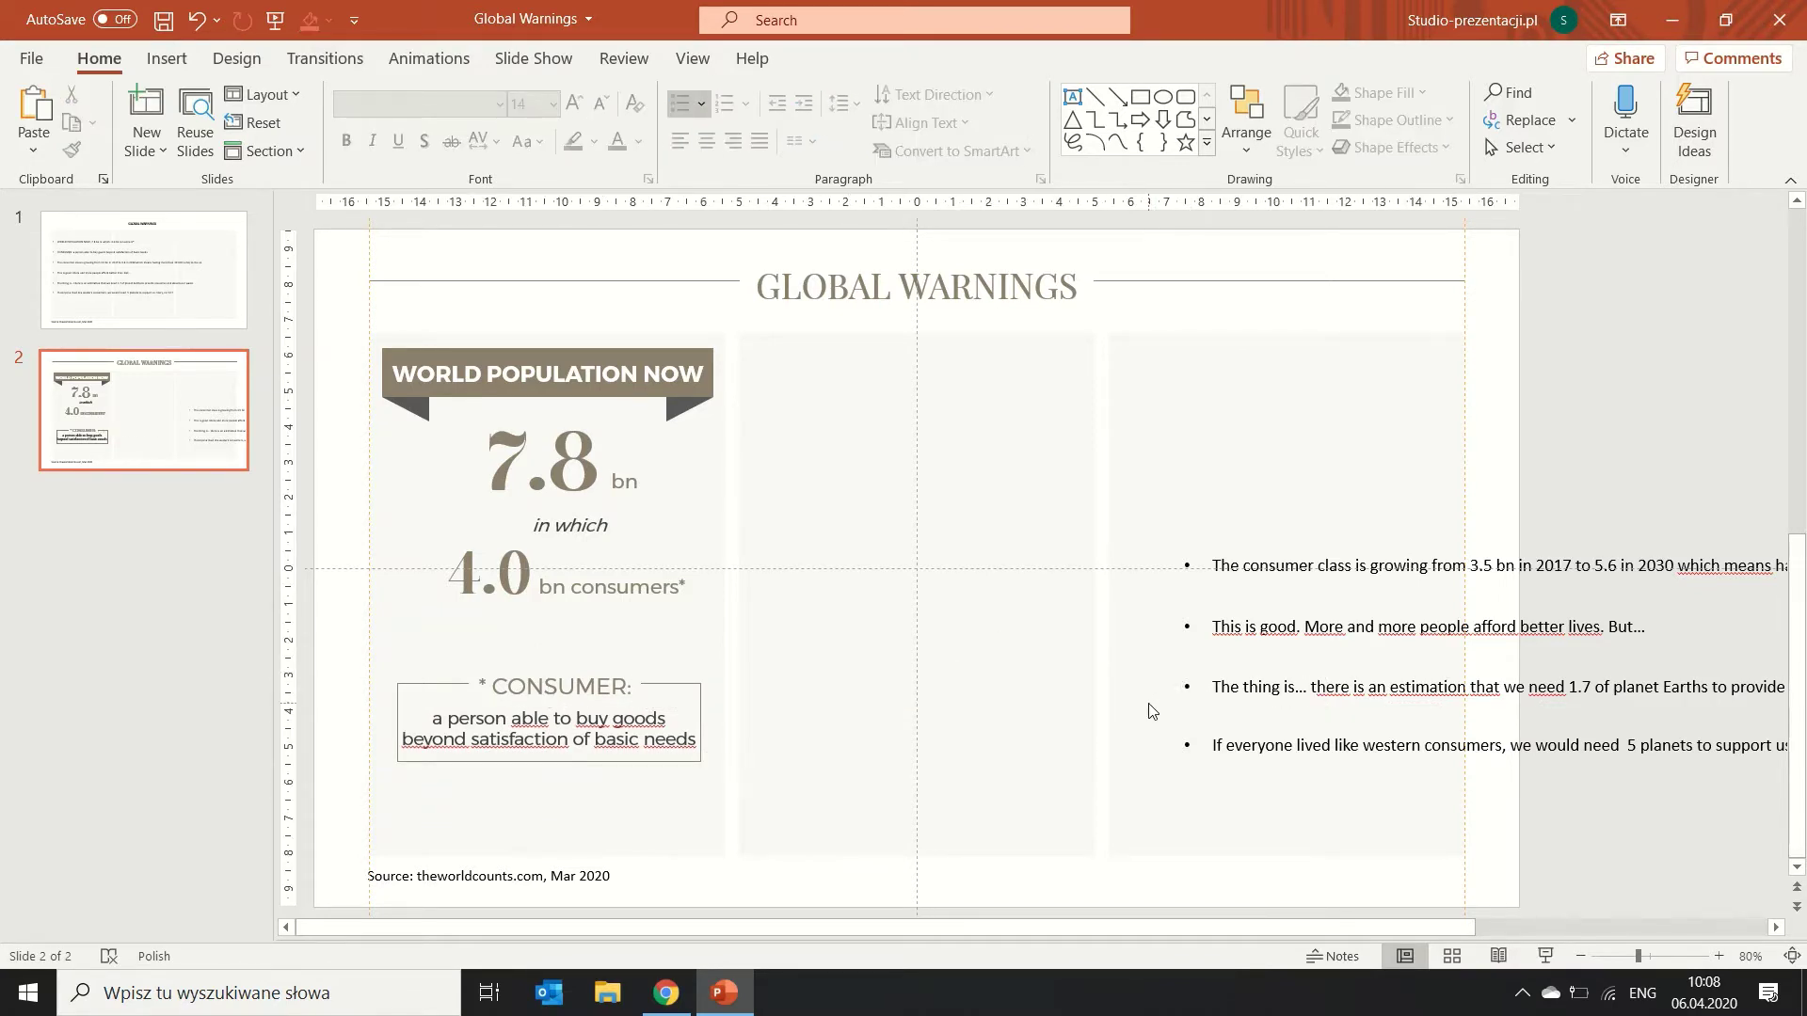
pyautogui.click(635, 688)
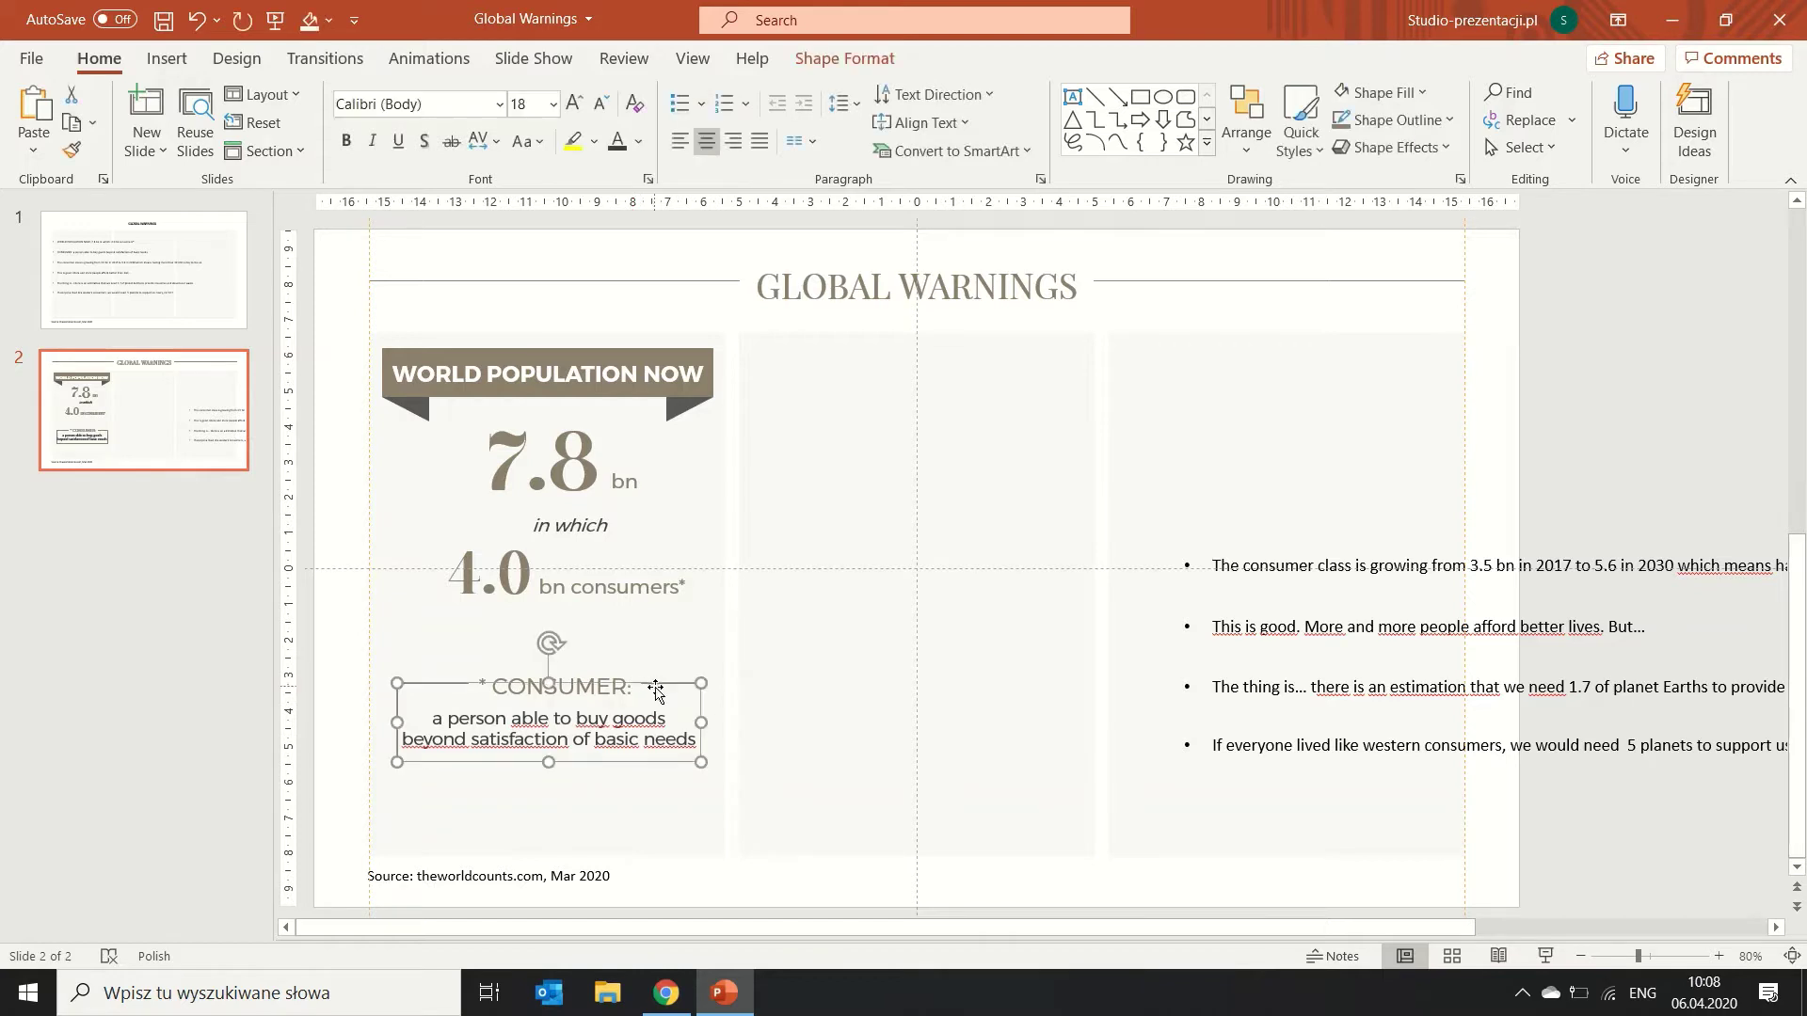
pyautogui.scroll(-2, 987, 692)
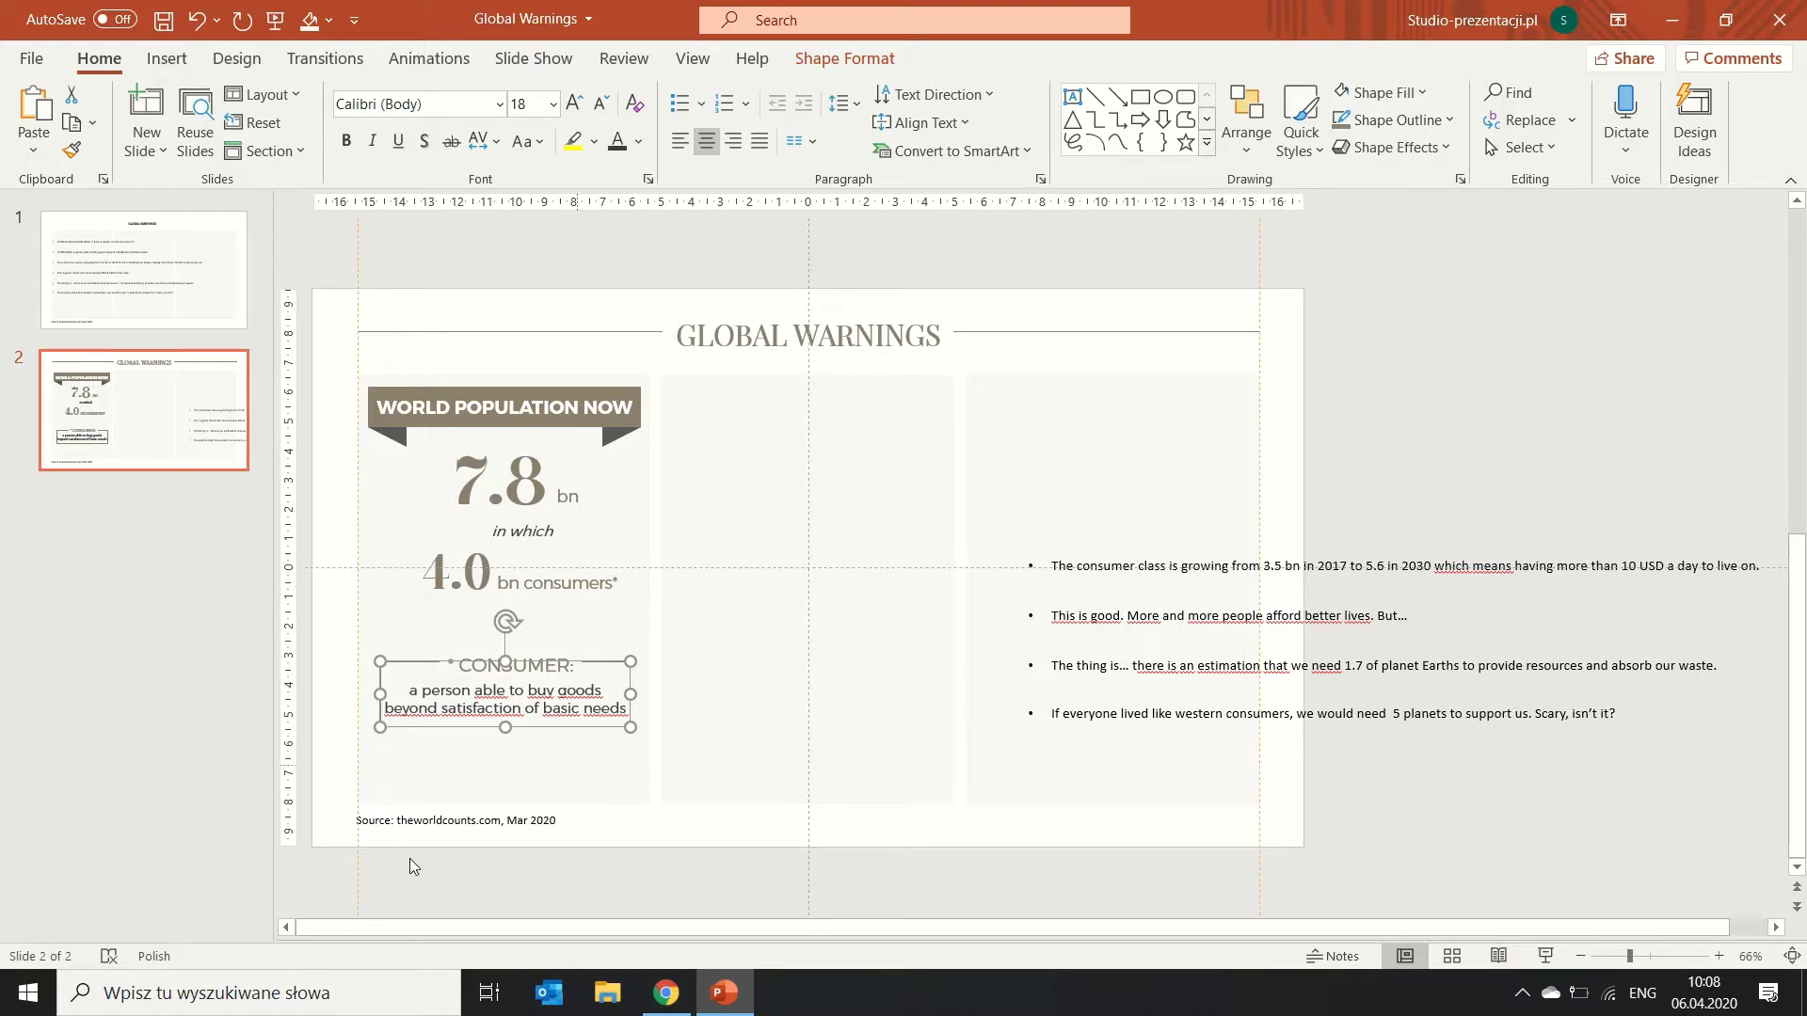
# Paste the '10 USD a day' phrase below the CONSUMER box, wrapped to two lines and smaller.
pyautogui.moveTo(1434, 565); pyautogui.dragTo(1538, 631)
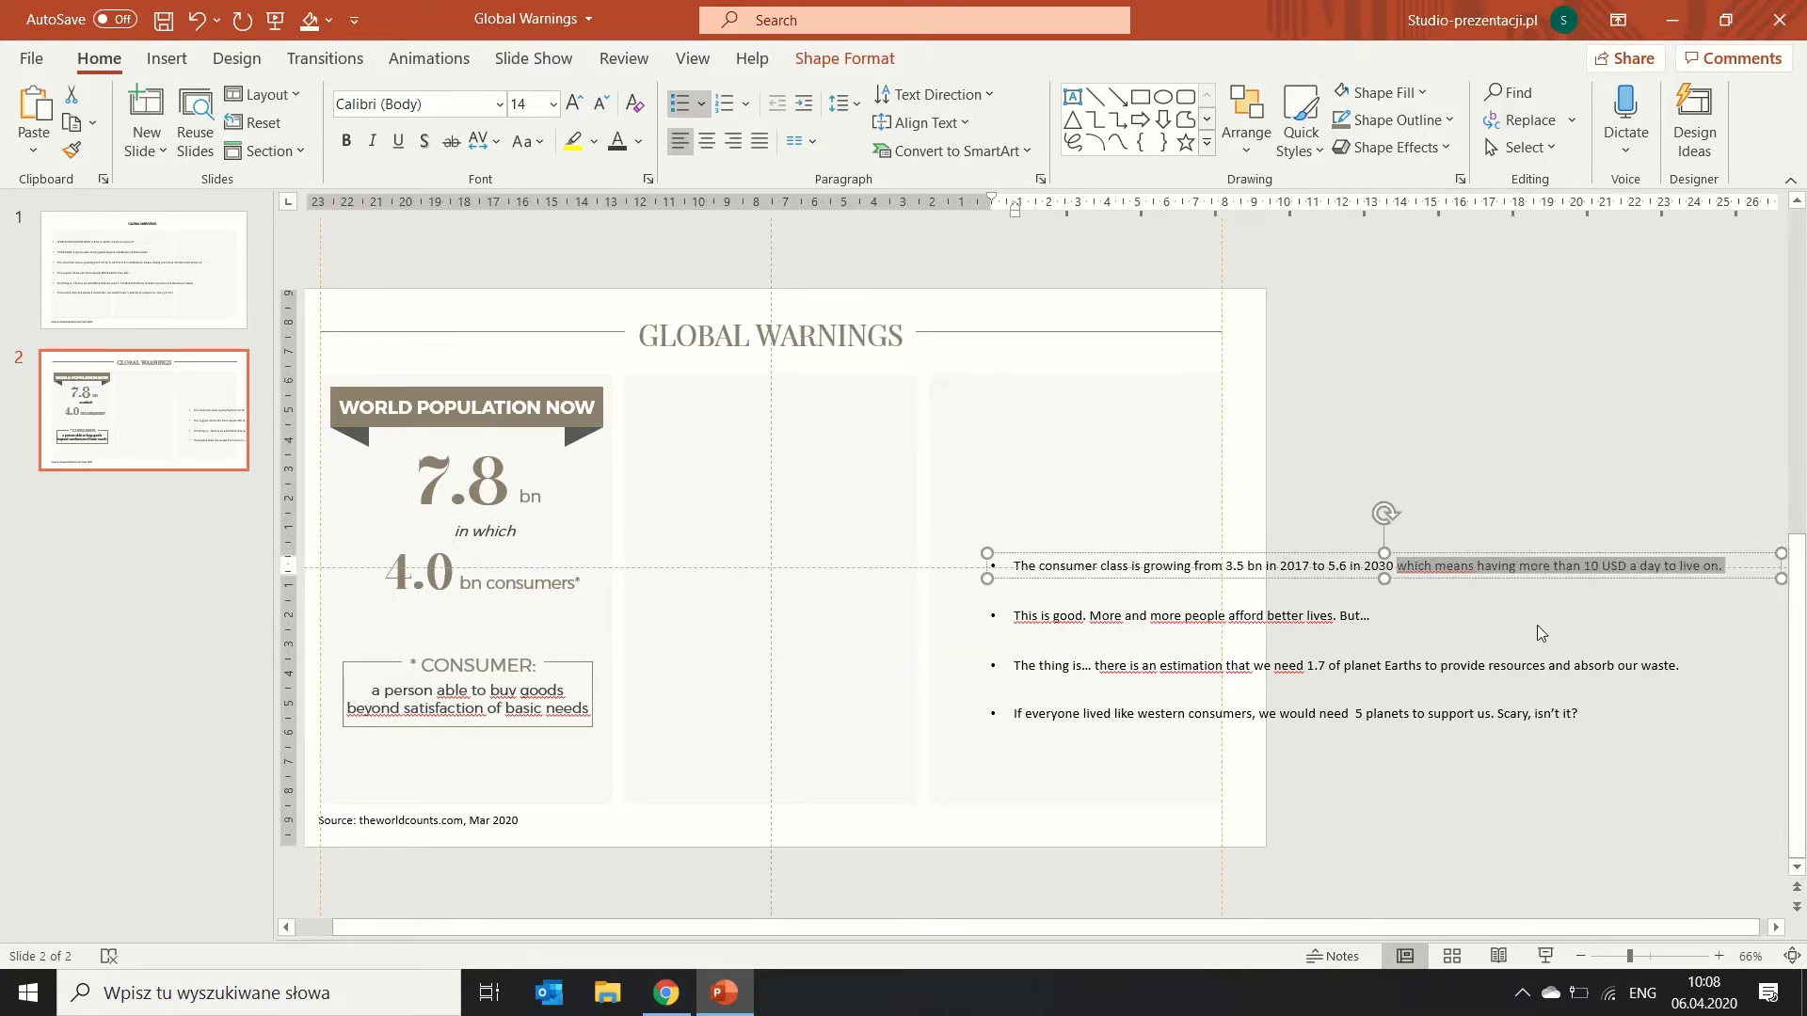
pyautogui.hotkey('ctrl', 'c')
pyautogui.click(777, 888)
pyautogui.hotkey('ctrl', 'v')
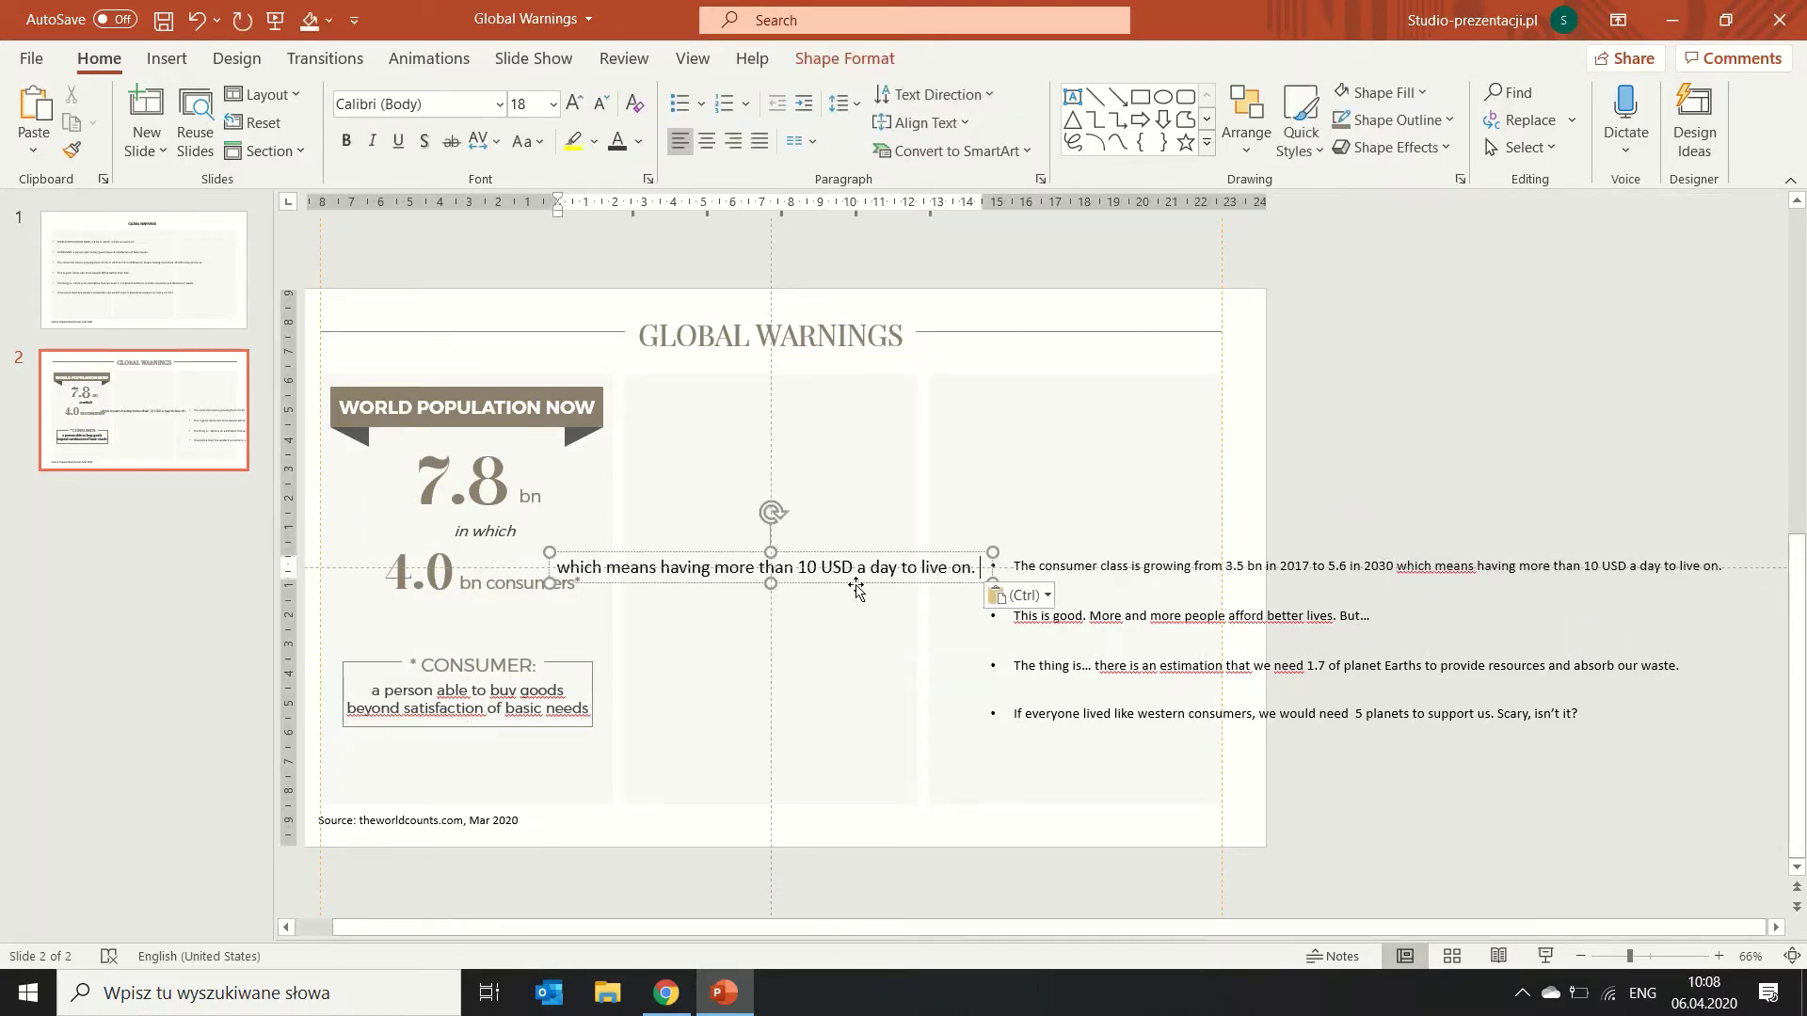
pyautogui.moveTo(829, 602); pyautogui.dragTo(649, 791)
pyautogui.click(504, 761)
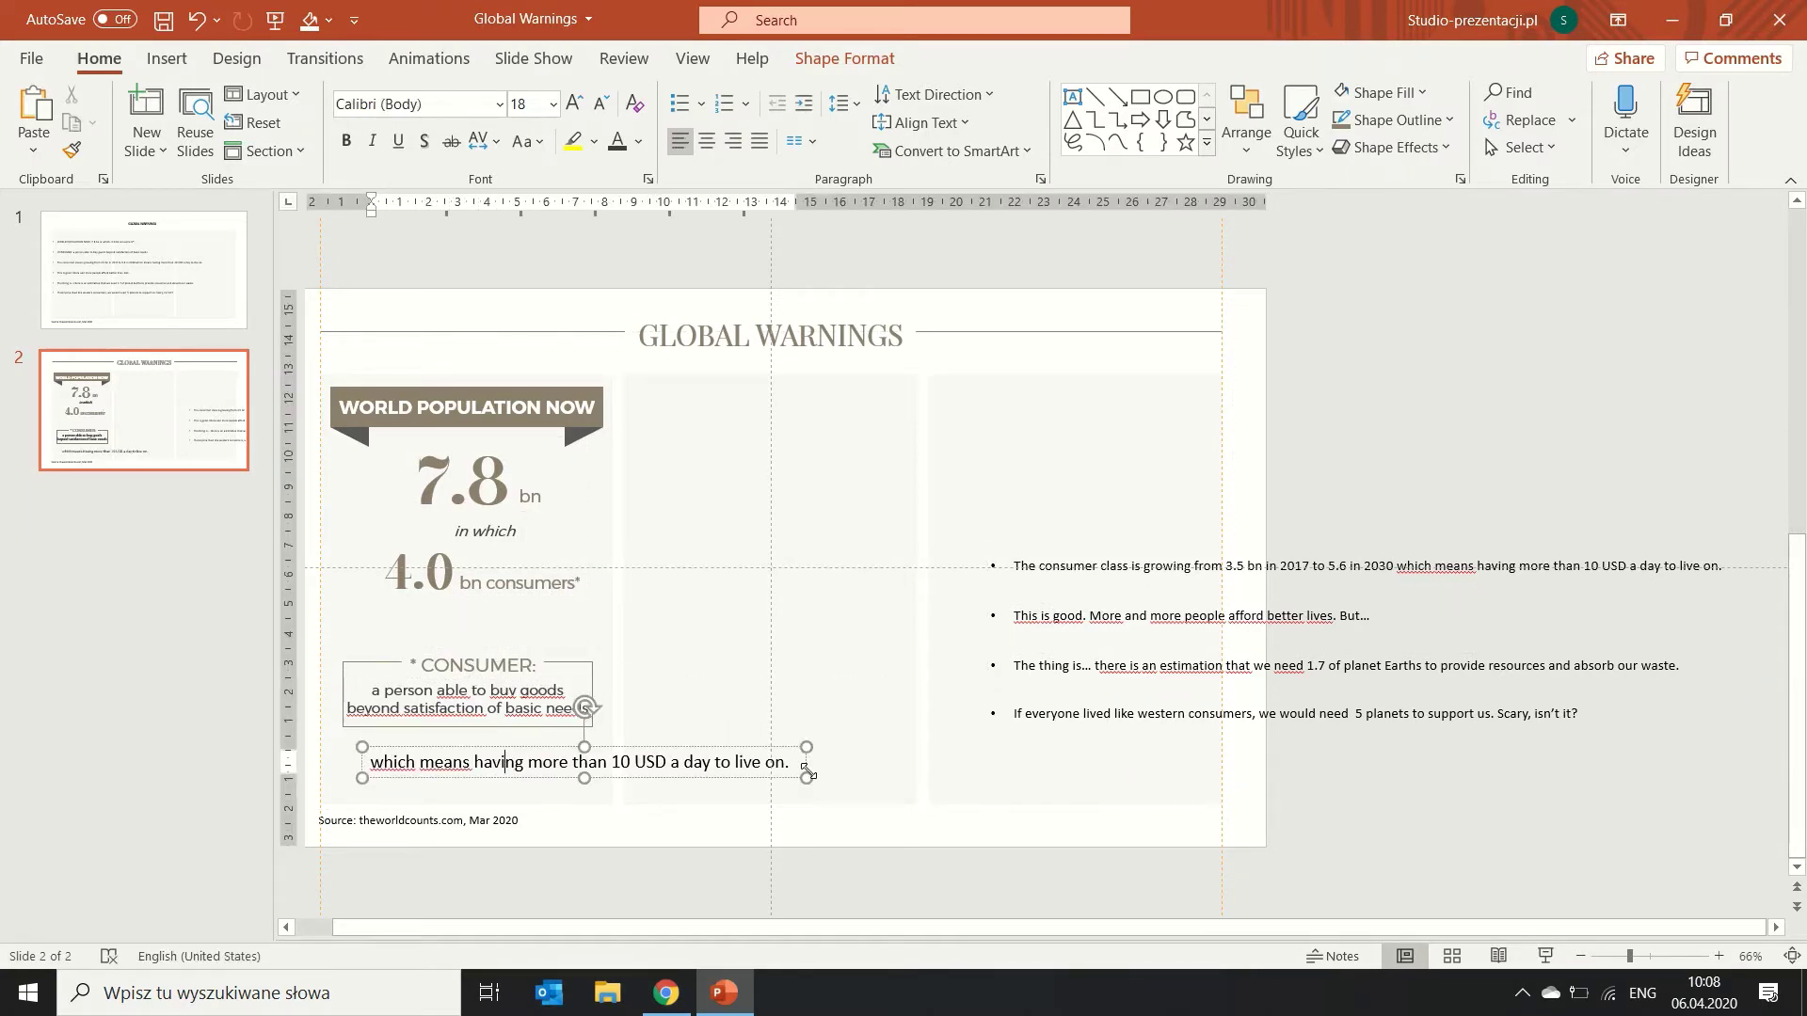
pyautogui.moveTo(807, 770); pyautogui.dragTo(612, 774)
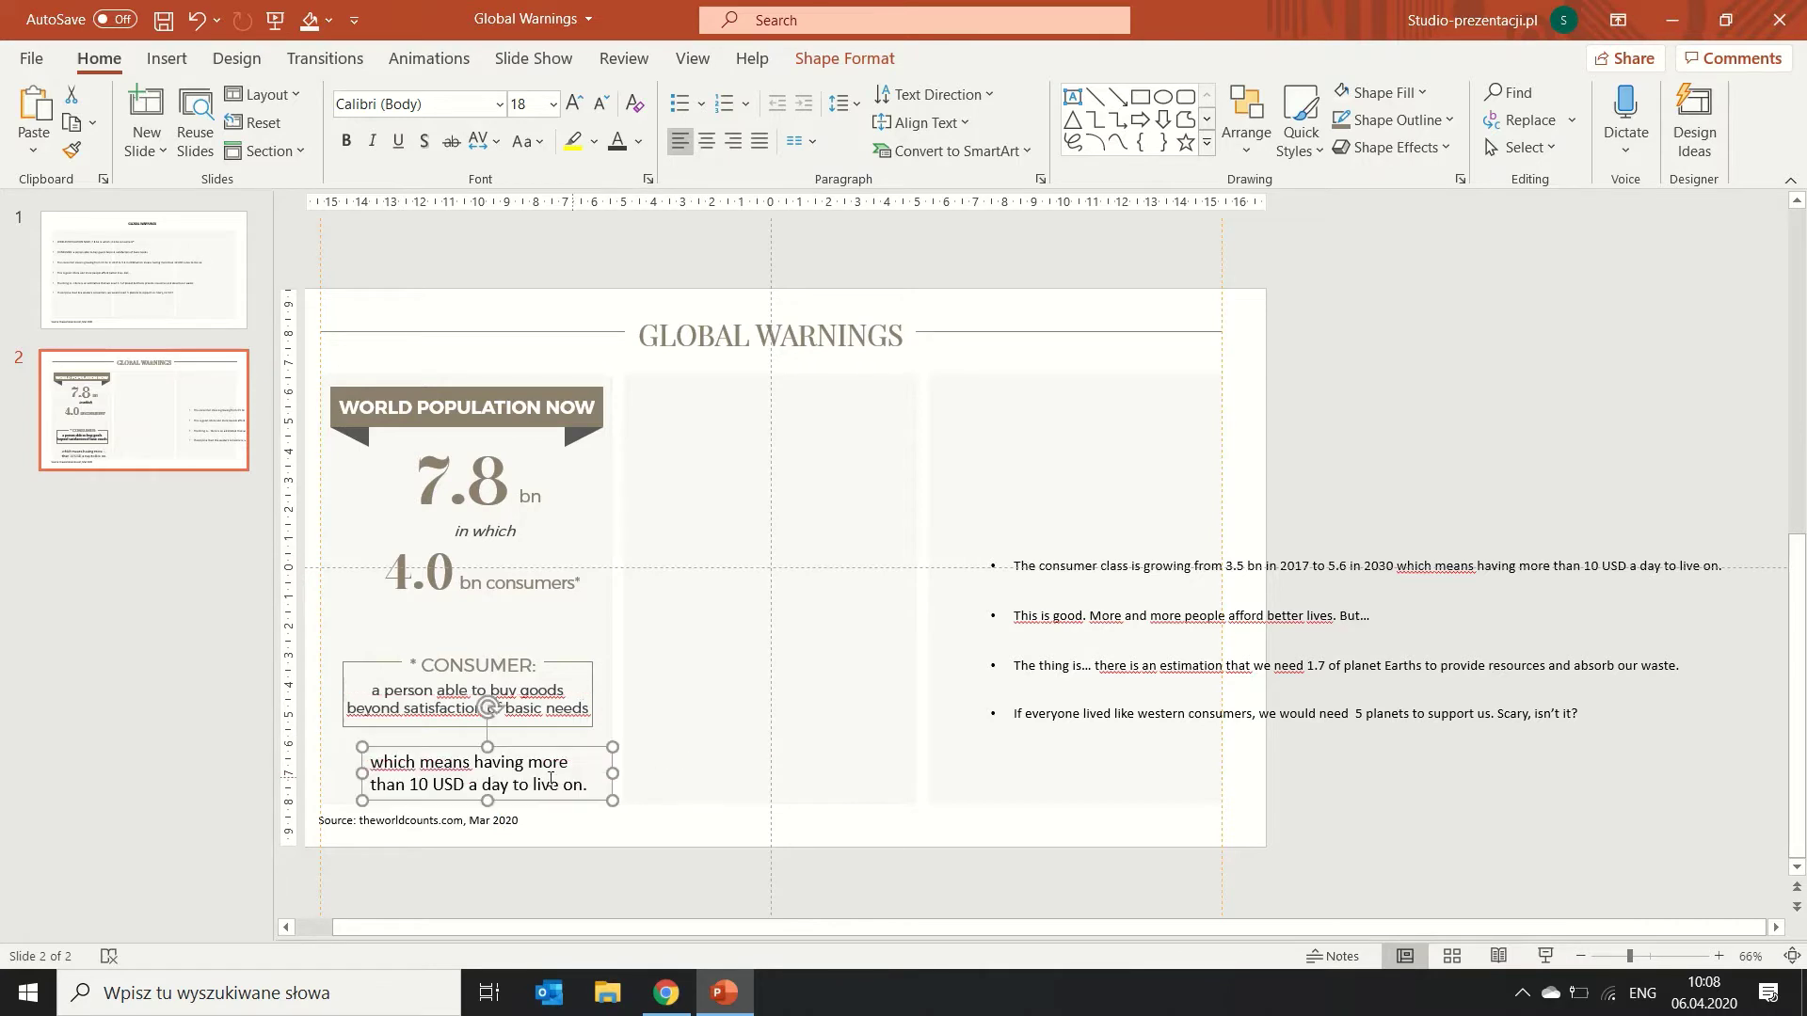
pyautogui.click(547, 747)
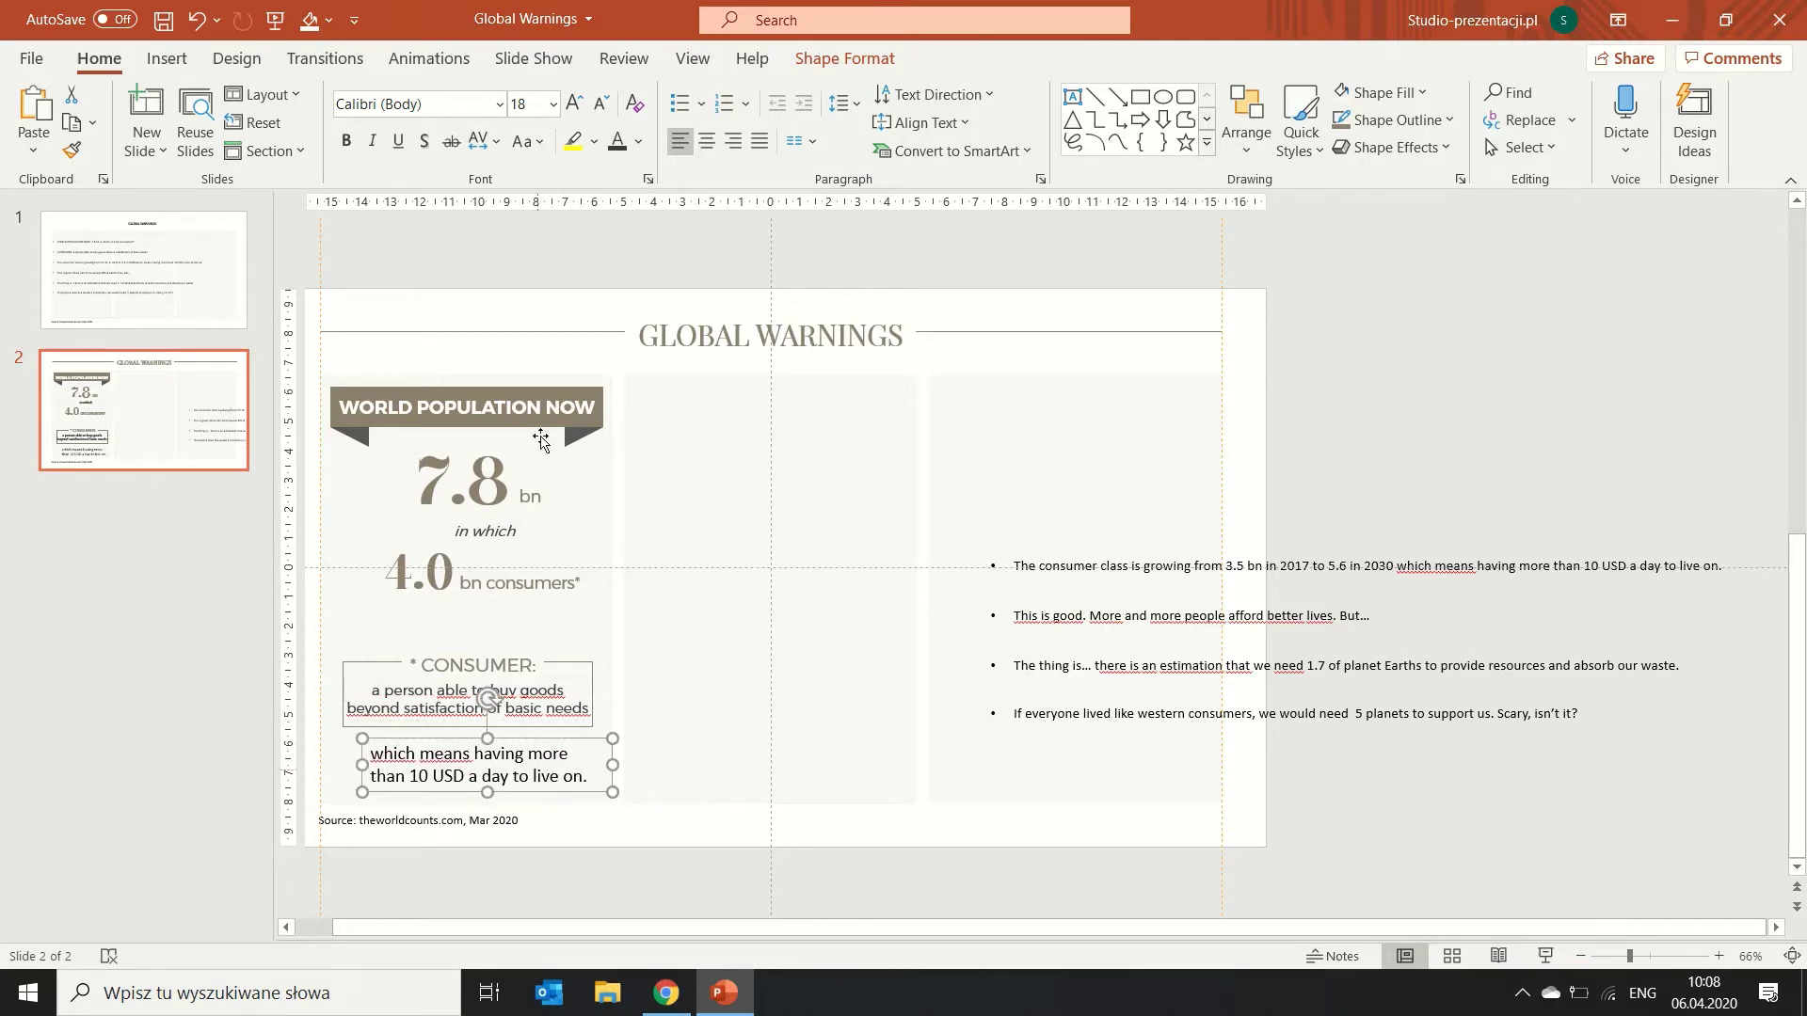
pyautogui.click(600, 103)
pyautogui.click(600, 103)
# Group the four right-hand bullet boxes and move the group left and up.
pyautogui.click(1488, 666)
pyautogui.keyDown('shift'); pyautogui.click(1346, 714); pyautogui.keyUp('shift')
pyautogui.keyDown('shift'); pyautogui.click(1346, 615); pyautogui.keyUp('shift')
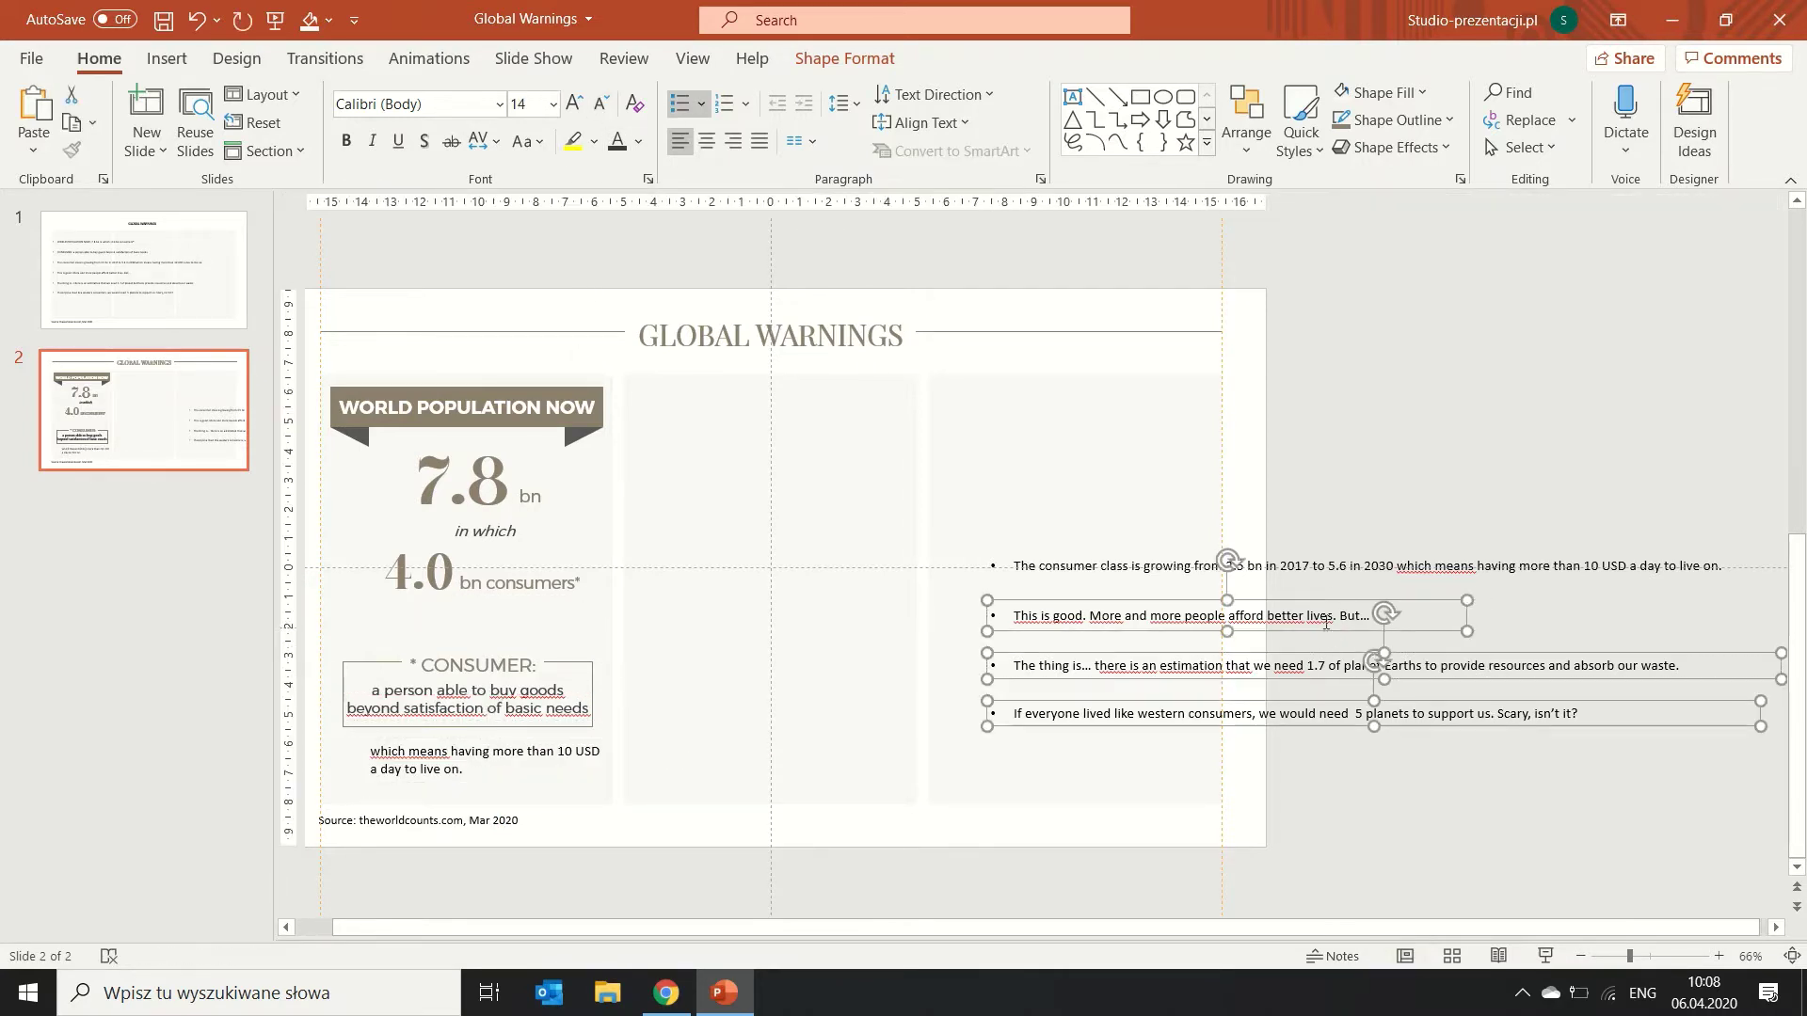
pyautogui.keyDown('shift'); pyautogui.click(1330, 567); pyautogui.keyUp('shift')
pyautogui.moveTo(1382, 551); pyautogui.dragTo(1215, 544)
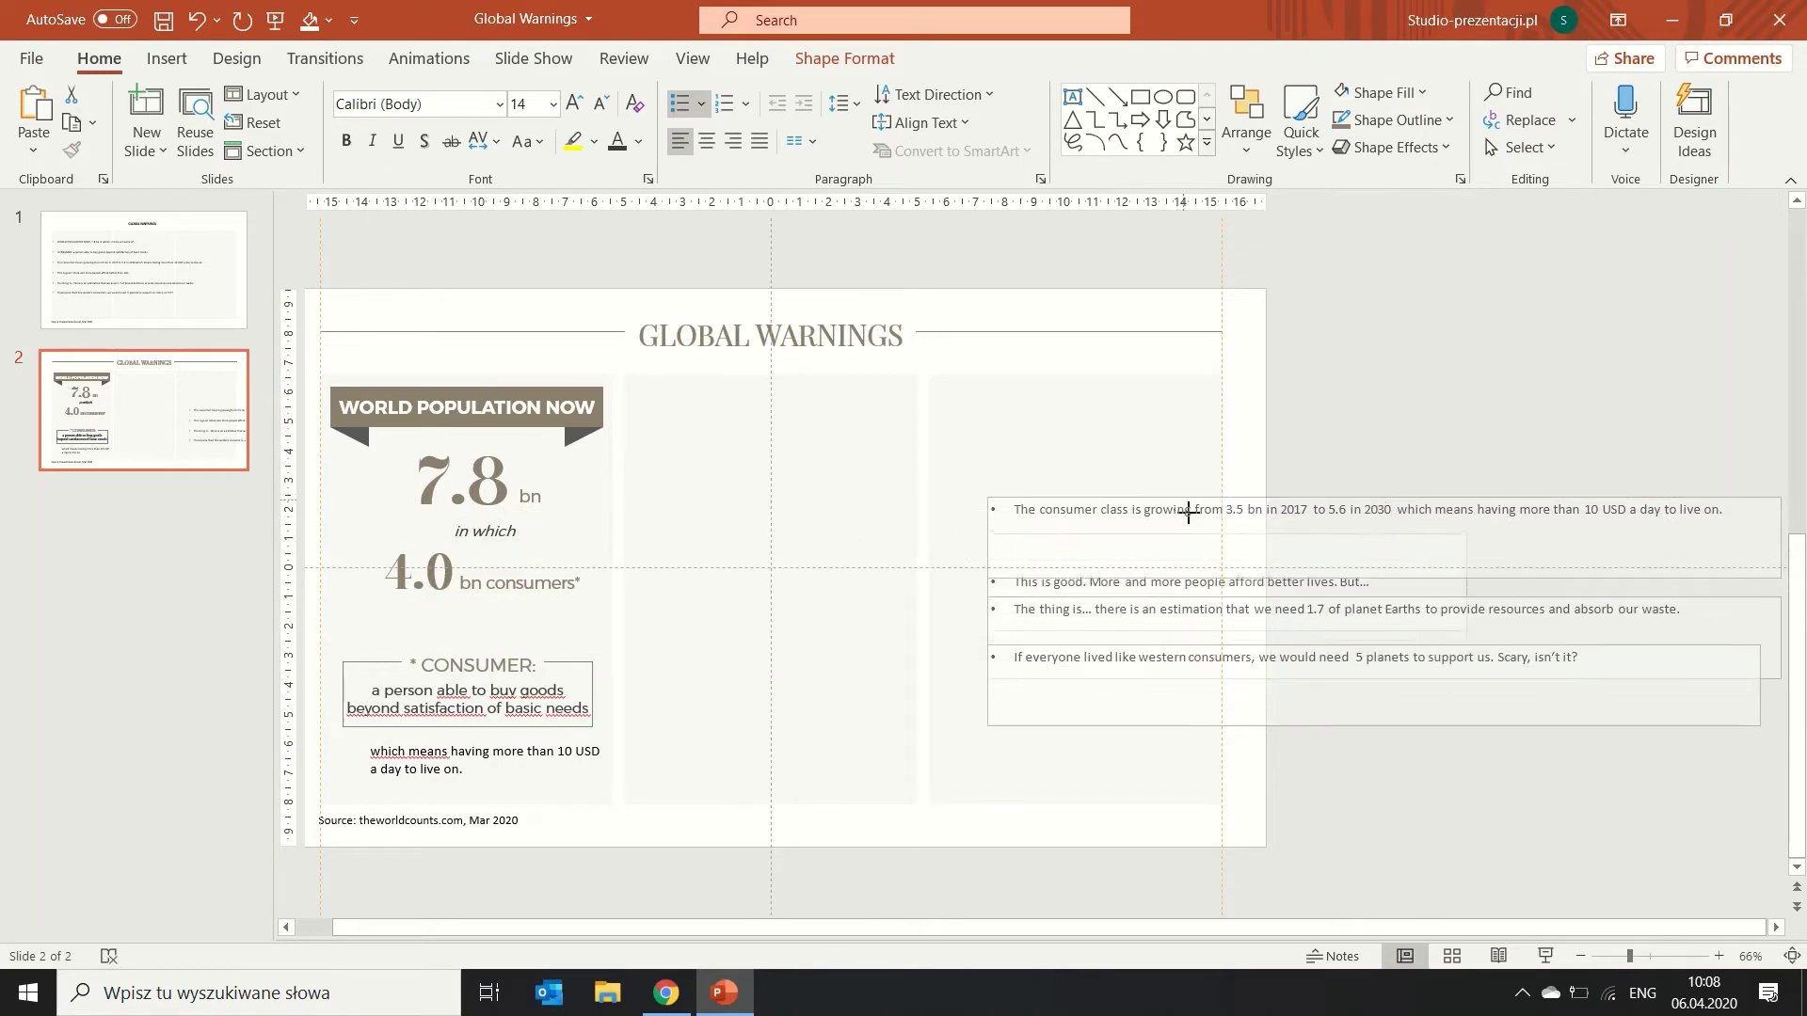
pyautogui.hotkey('ctrl', 'z')
pyautogui.hotkey('ctrl', 'g')
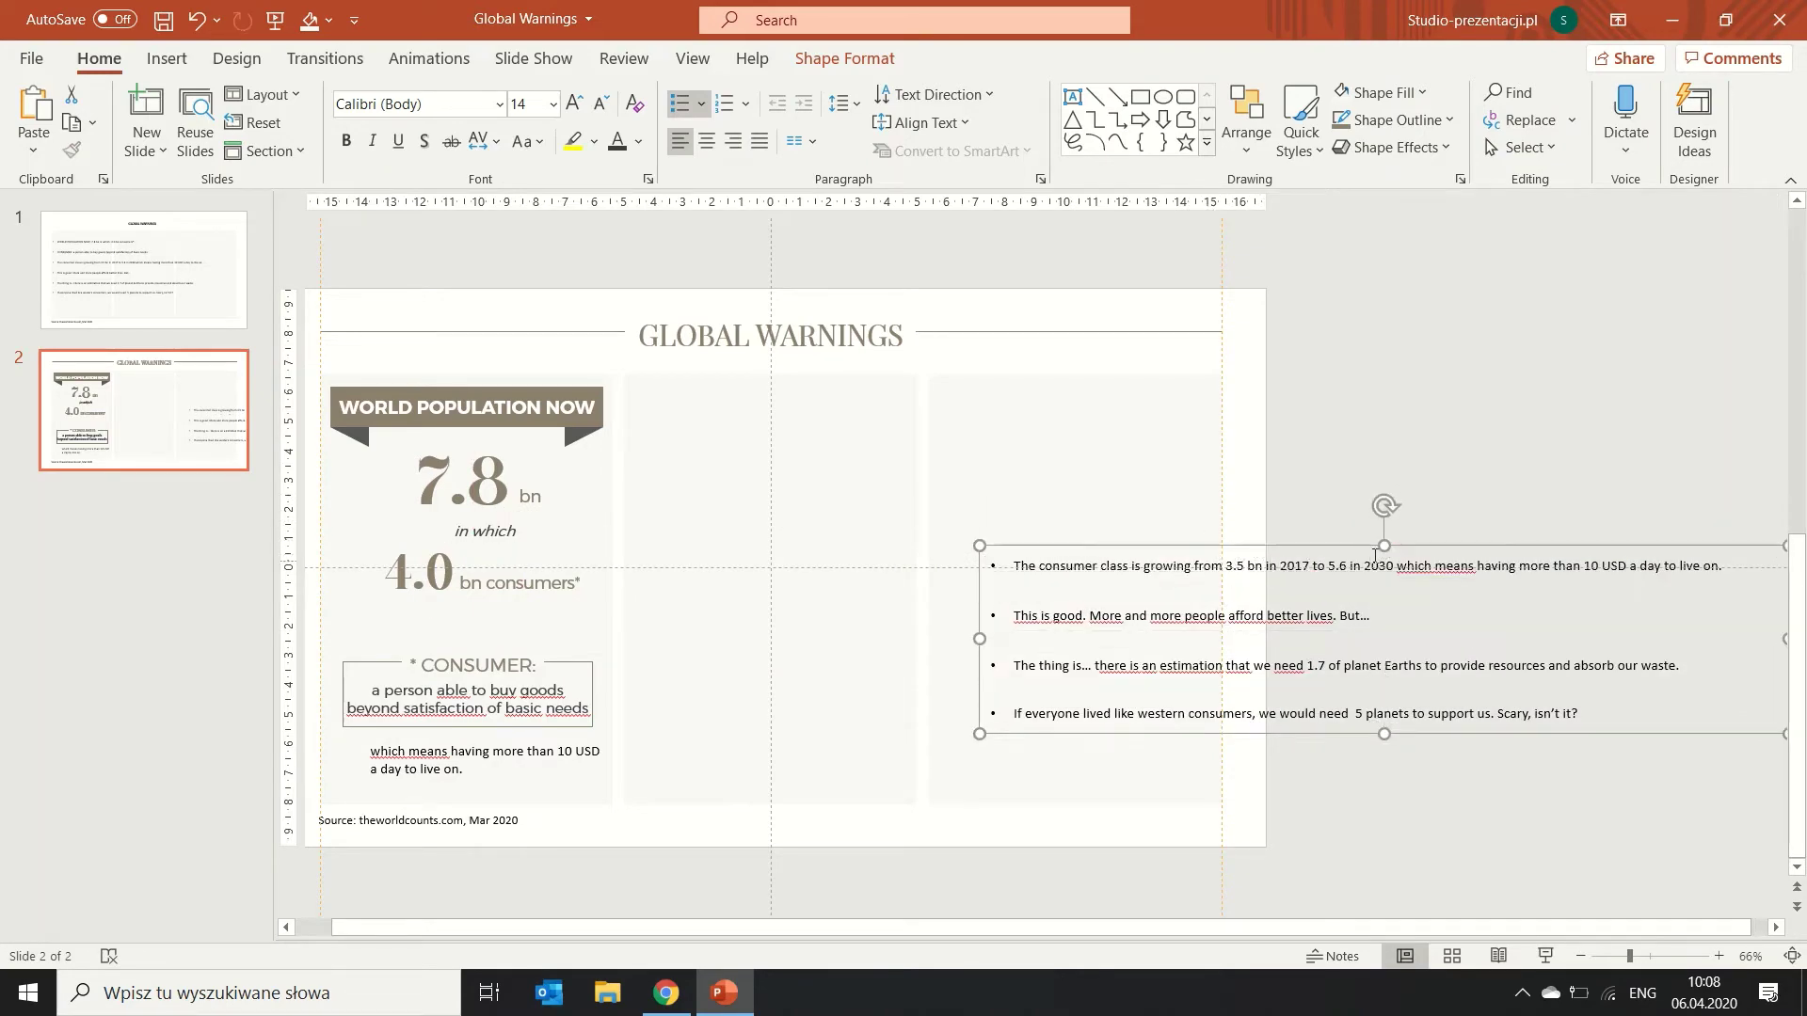
pyautogui.moveTo(1361, 550); pyautogui.dragTo(1070, 469)
pyautogui.scroll(1, 1070, 469)
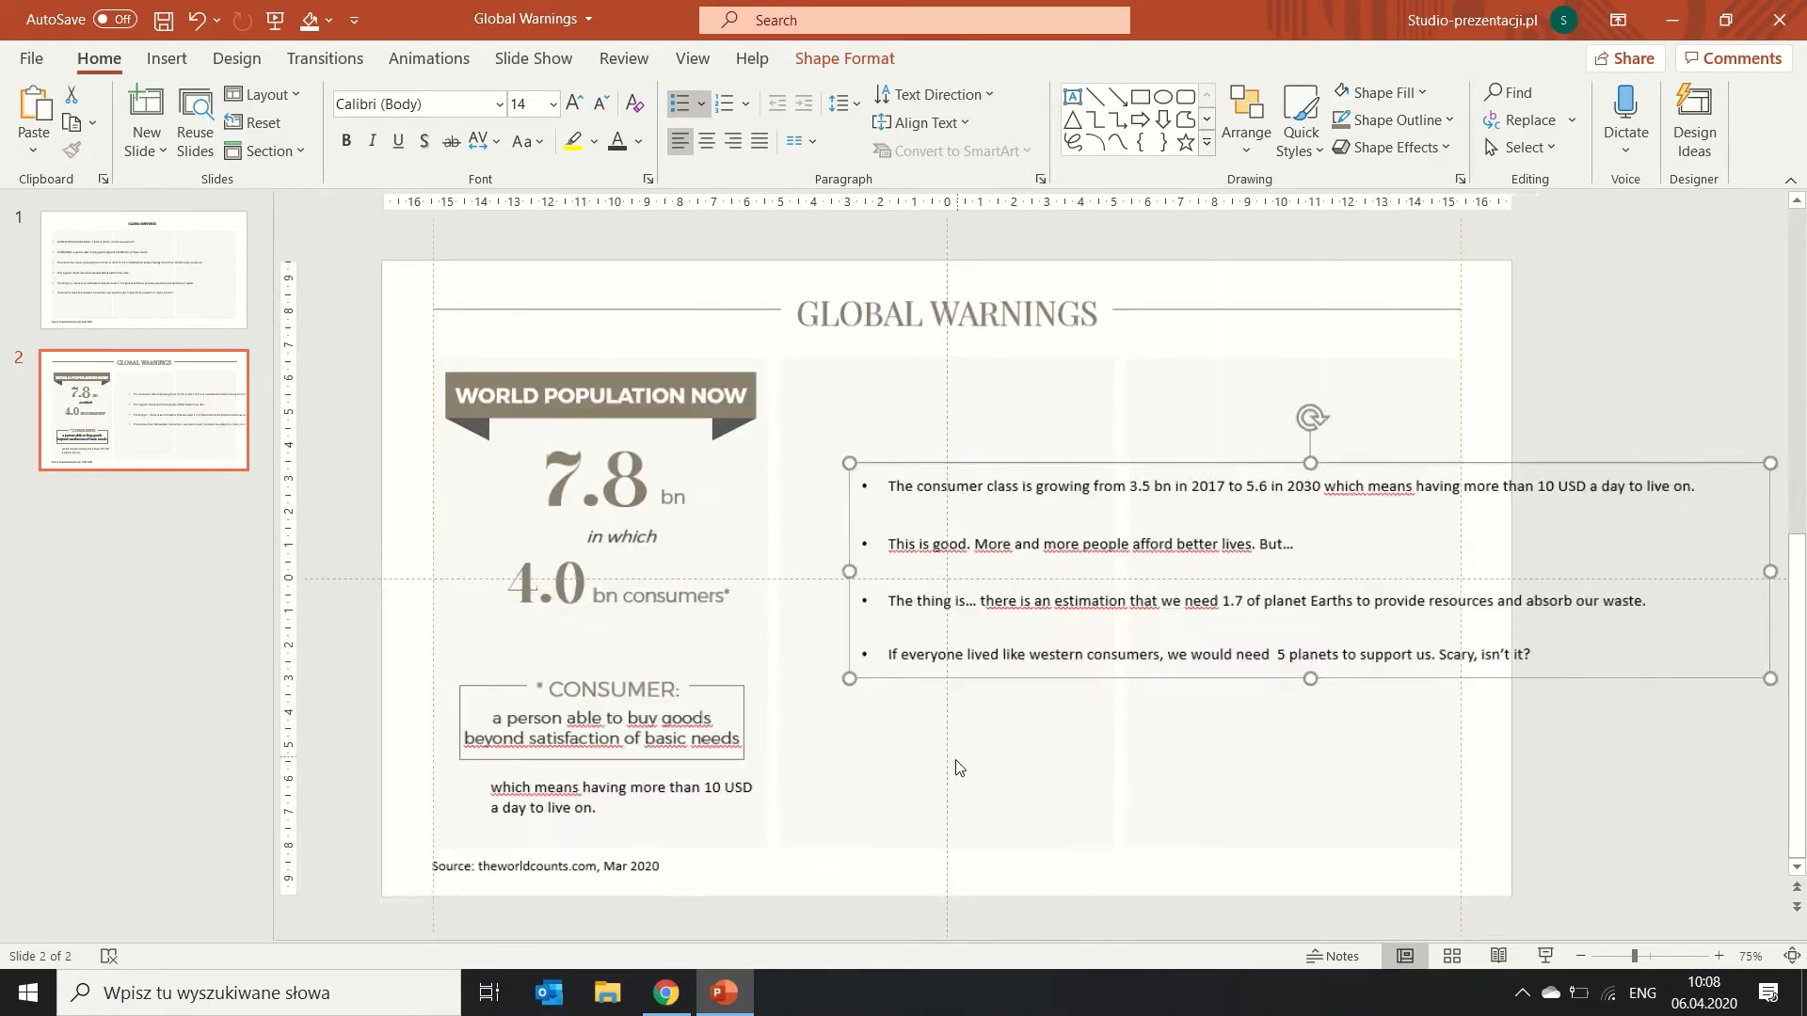
# Shrink the consumer definition text to 13 pt.
pyautogui.click(610, 746)
pyautogui.tripleClick(609, 744)
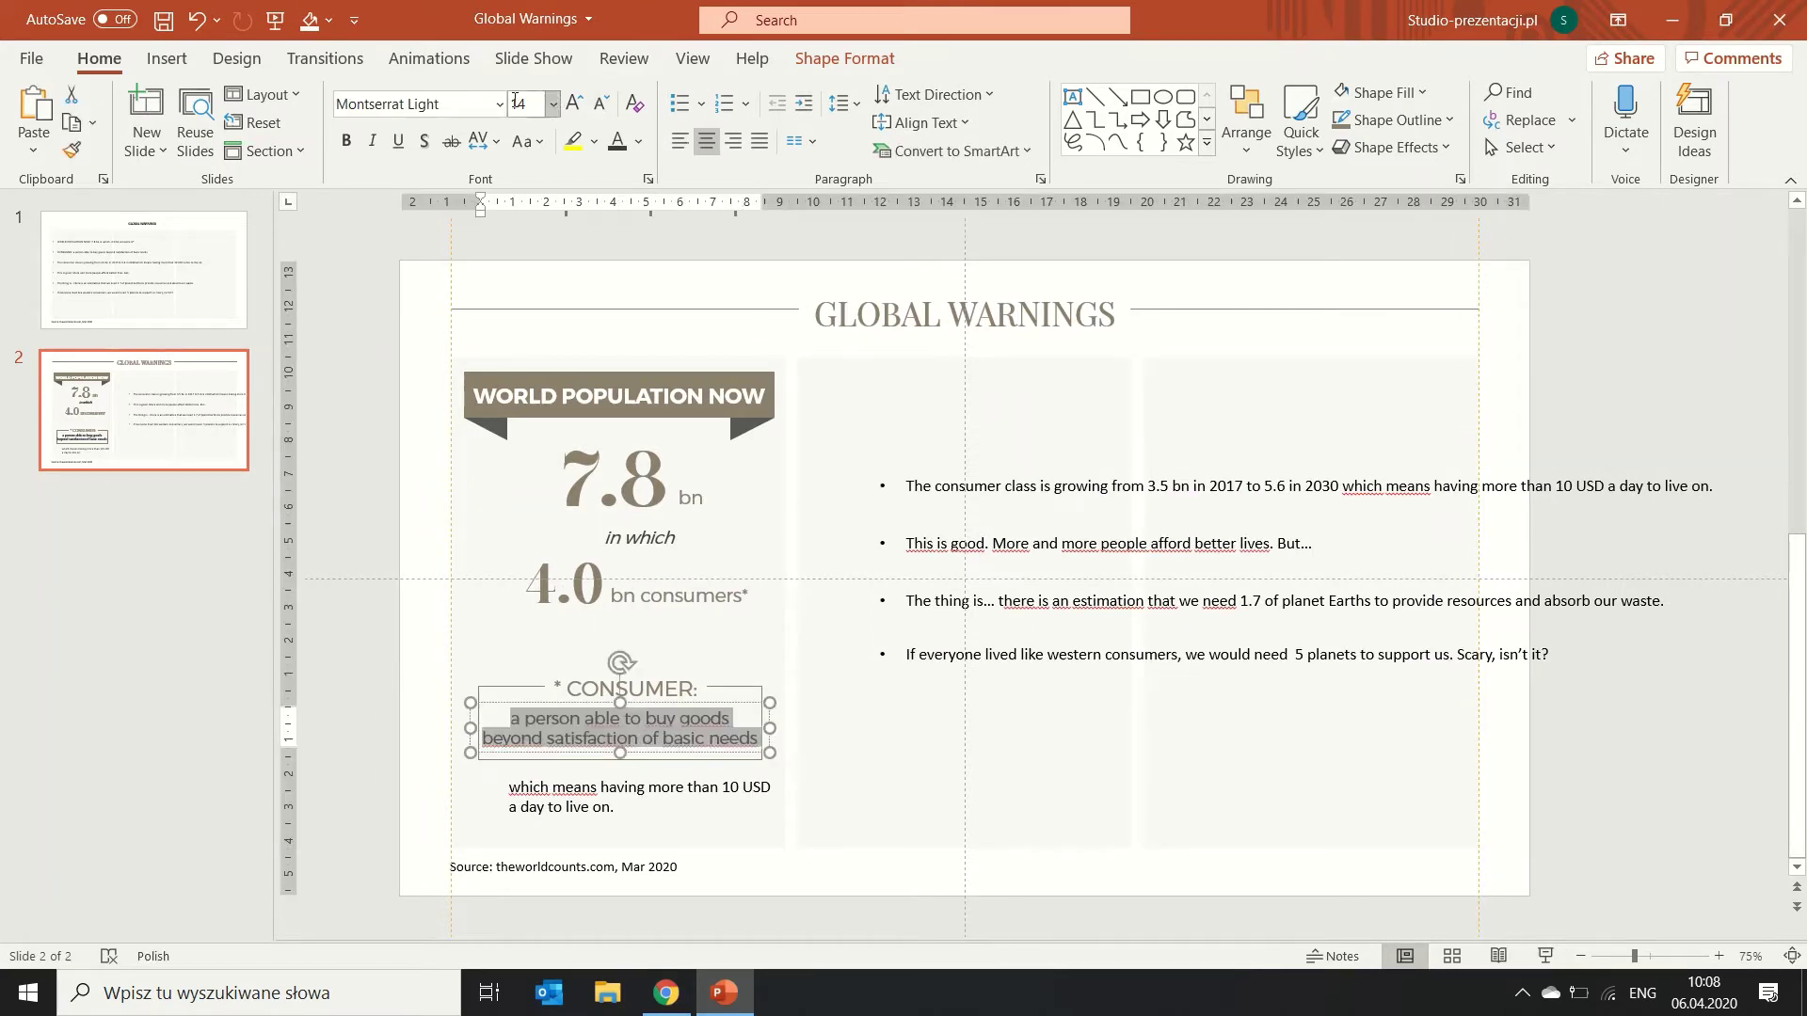
pyautogui.click(535, 104)
pyautogui.write('13')
pyautogui.press('Return')
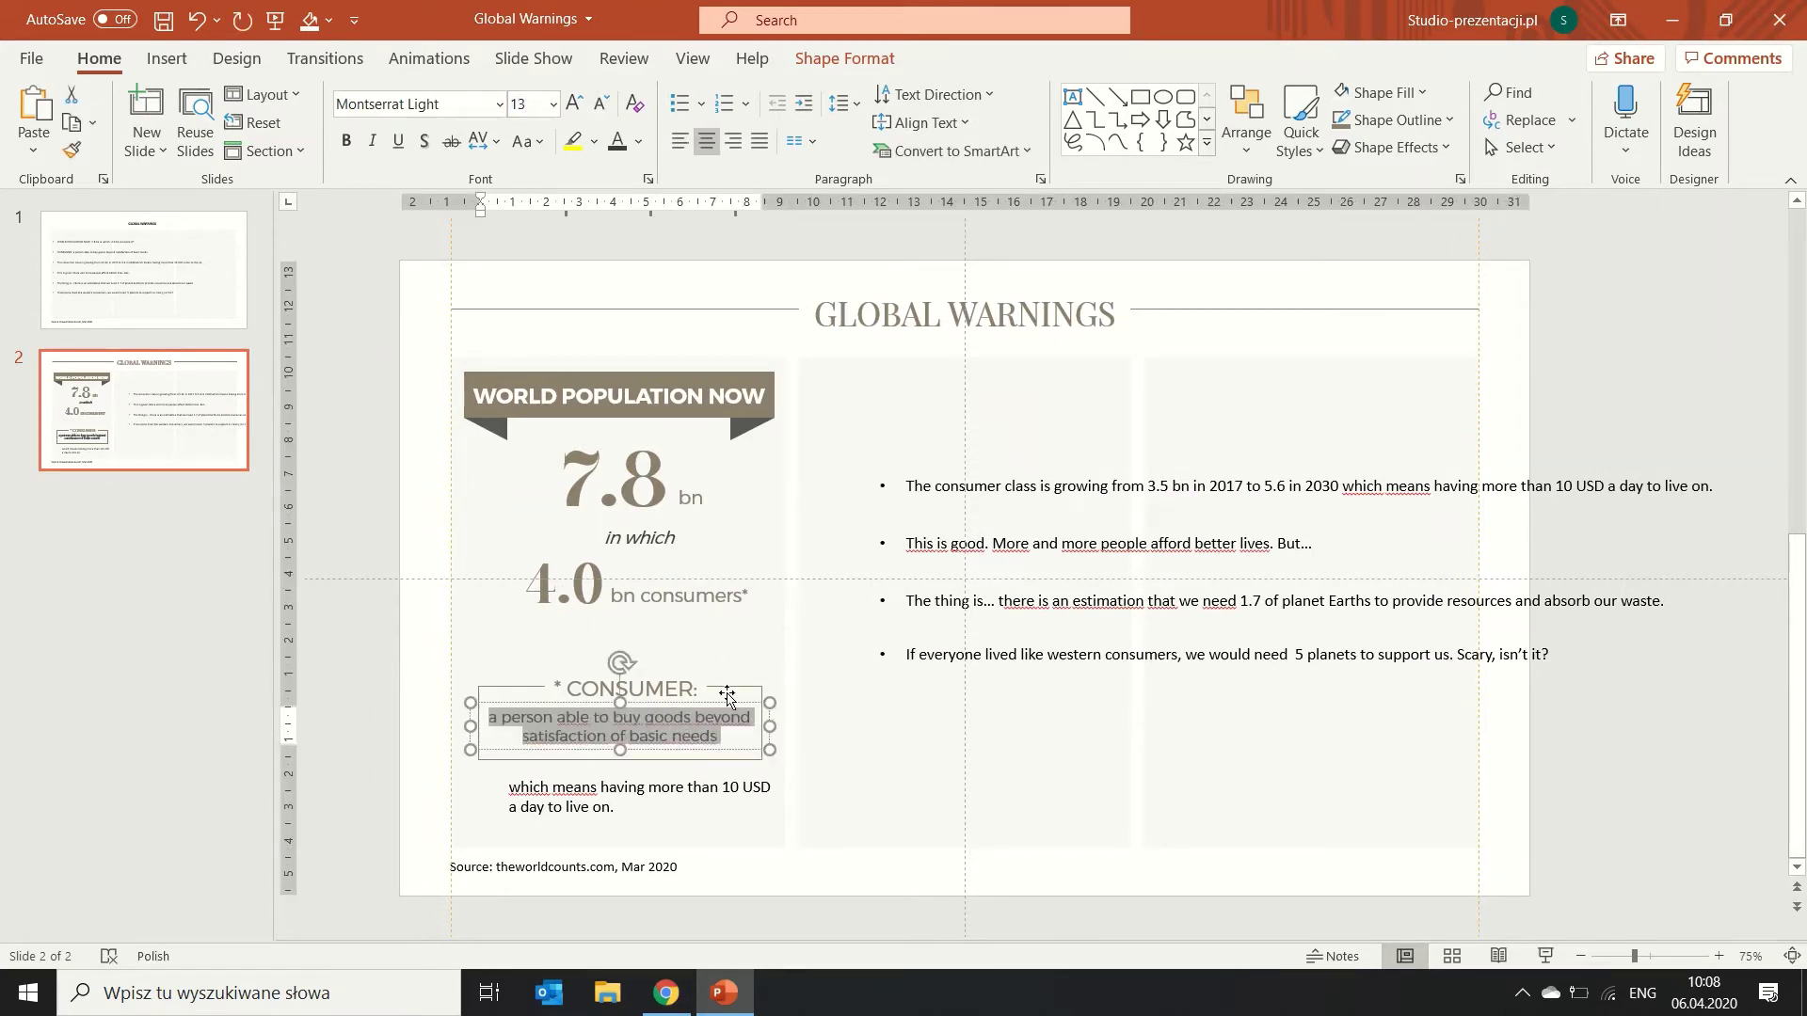
pyautogui.click(699, 731)
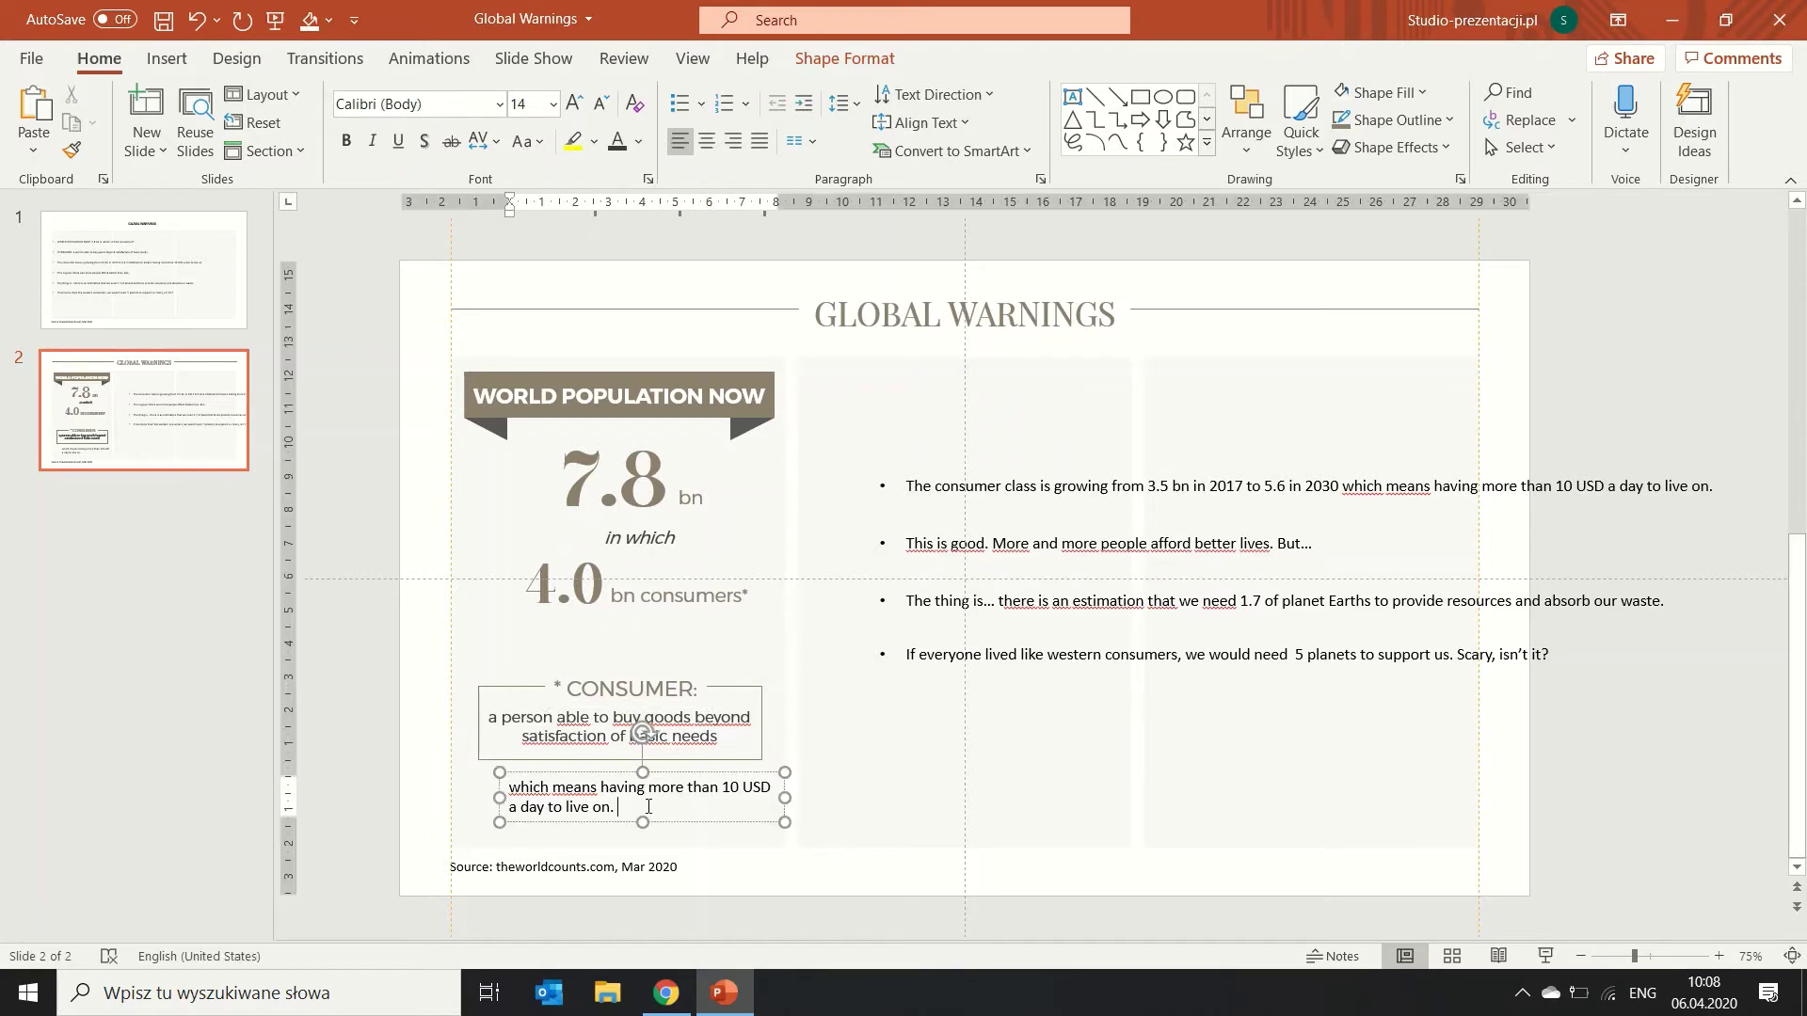
# Set the 'which means…' phrase in Montserrat Light 13 pt and realign its box.
pyautogui.moveTo(510, 787); pyautogui.dragTo(621, 808)
pyautogui.write('MonST')
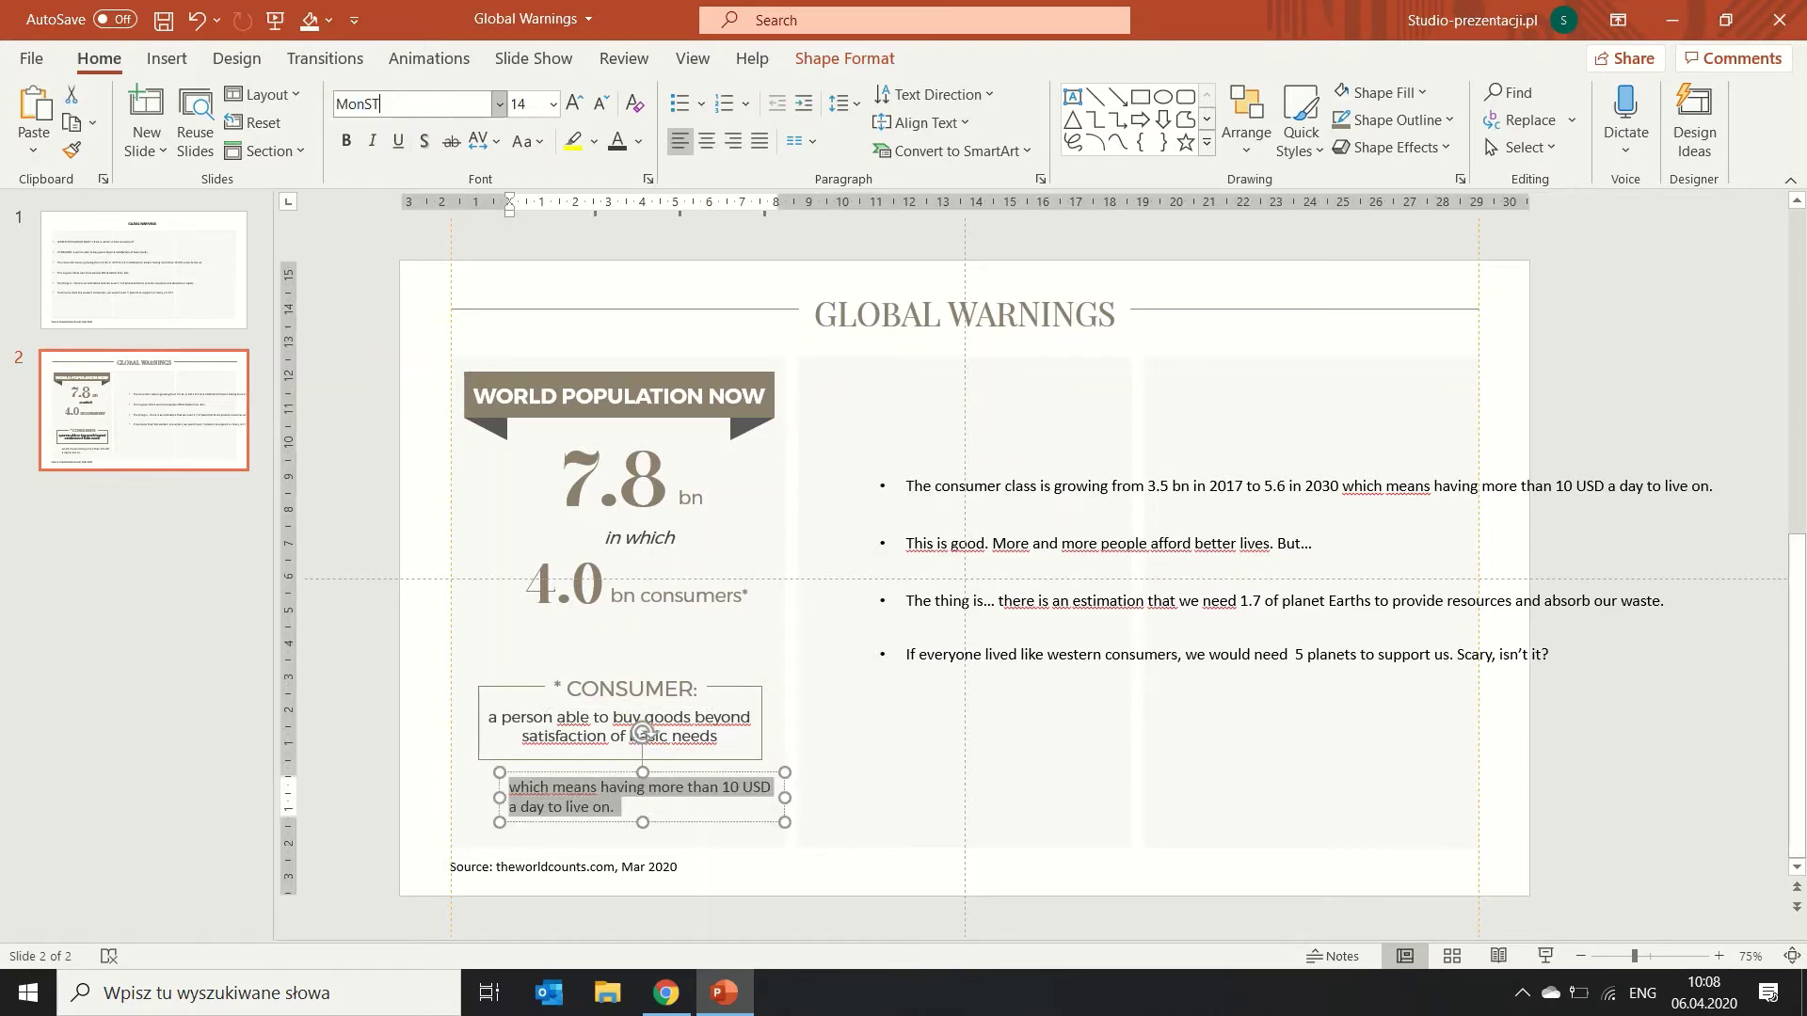
pyautogui.press('Return')
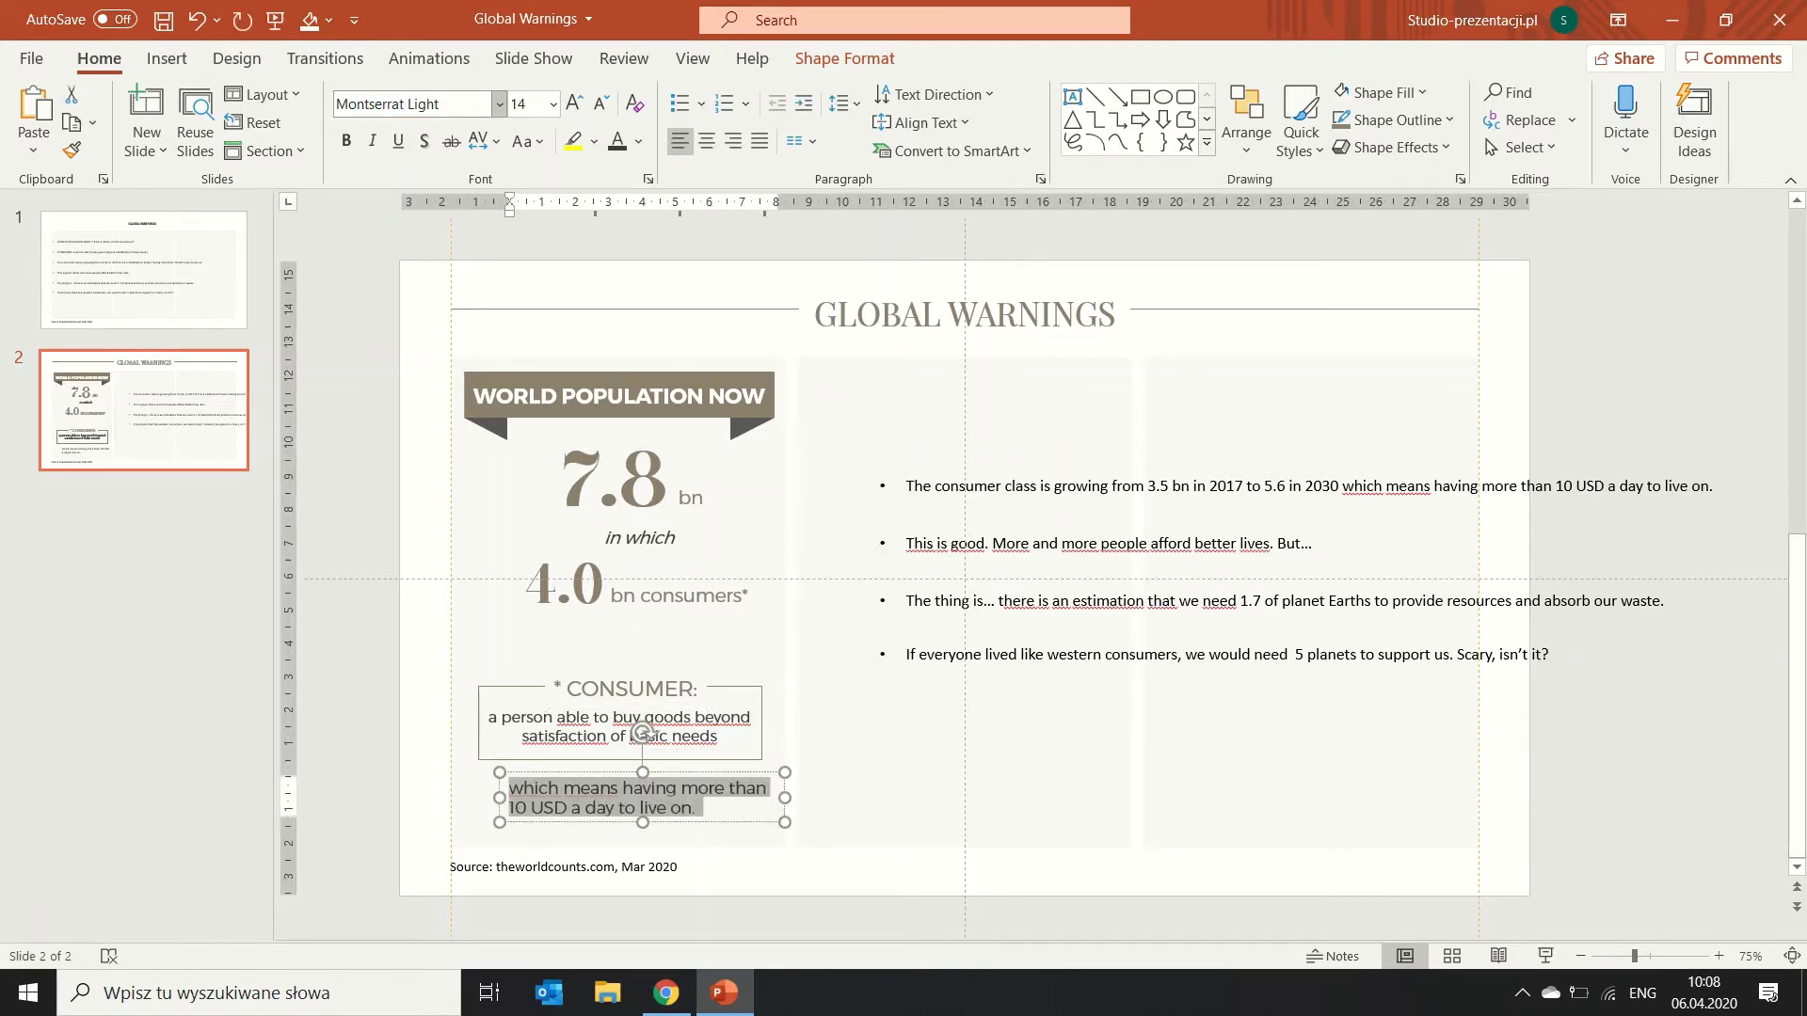
pyautogui.click(638, 141)
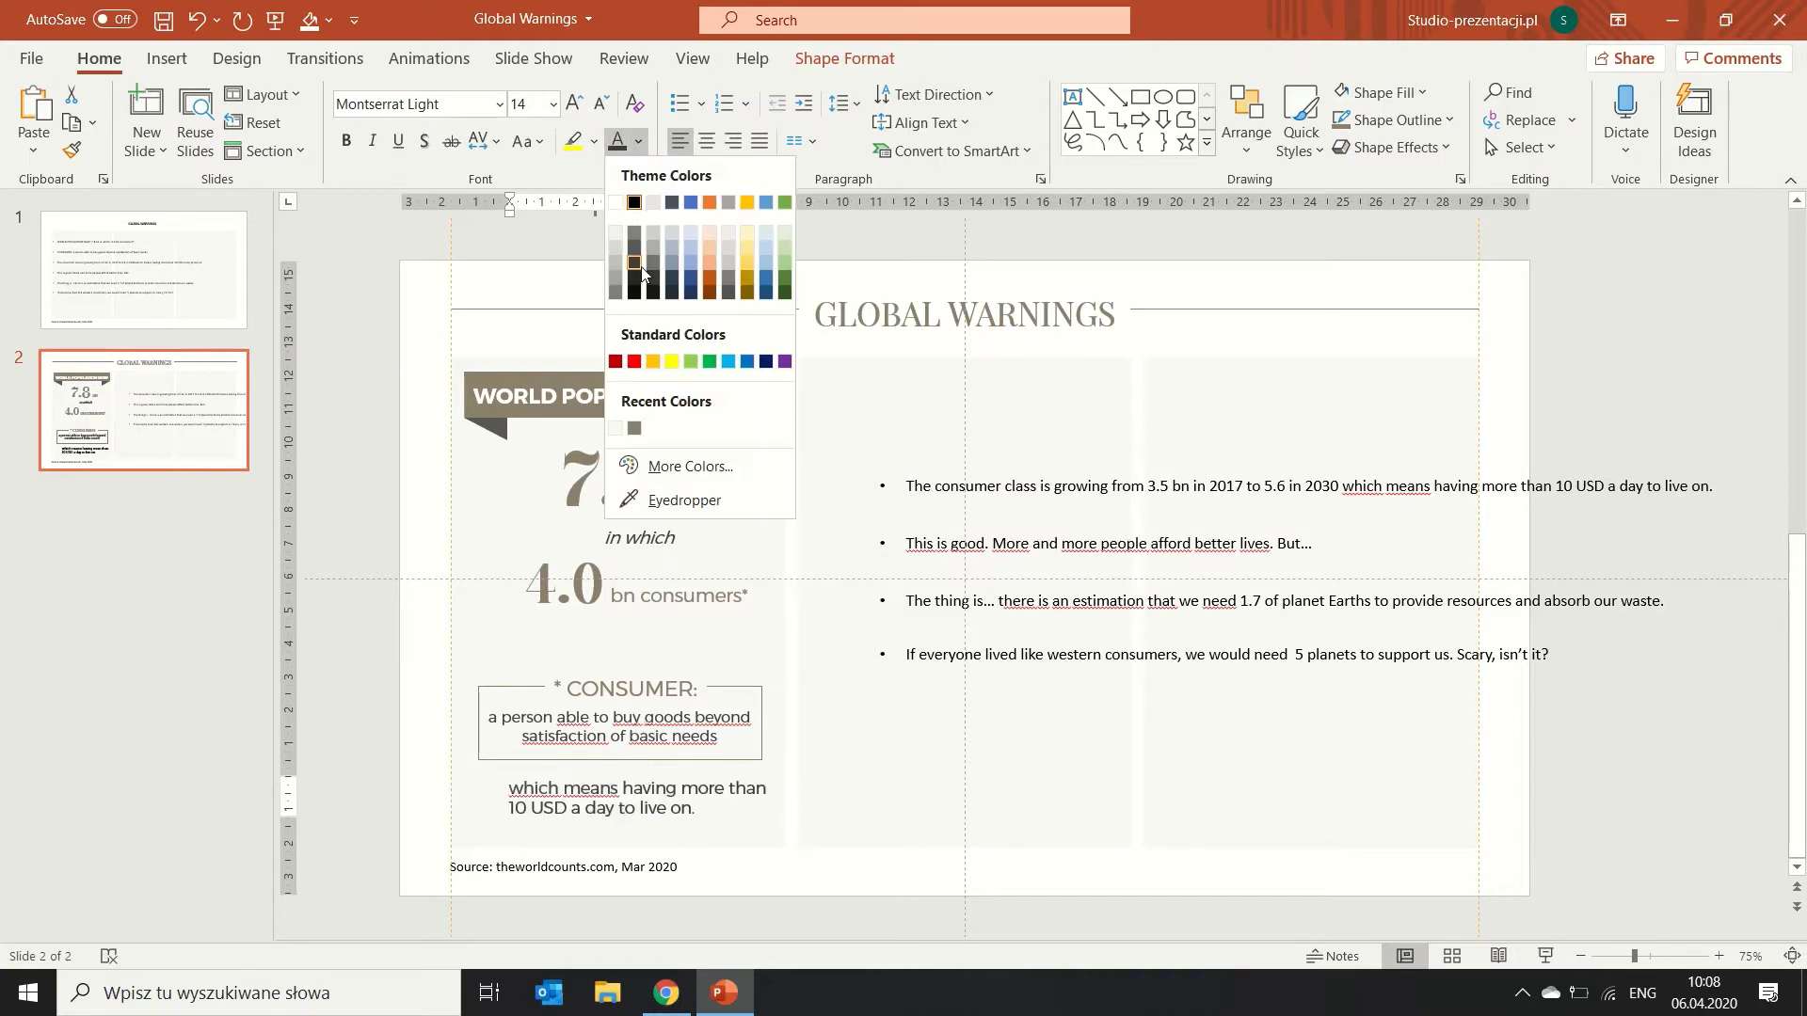
pyautogui.press('Escape')
pyautogui.moveTo(780, 798)
pyautogui.mouseDown()
pyautogui.moveTo(776, 826)
pyautogui.moveTo(800, 798)
pyautogui.mouseUp()
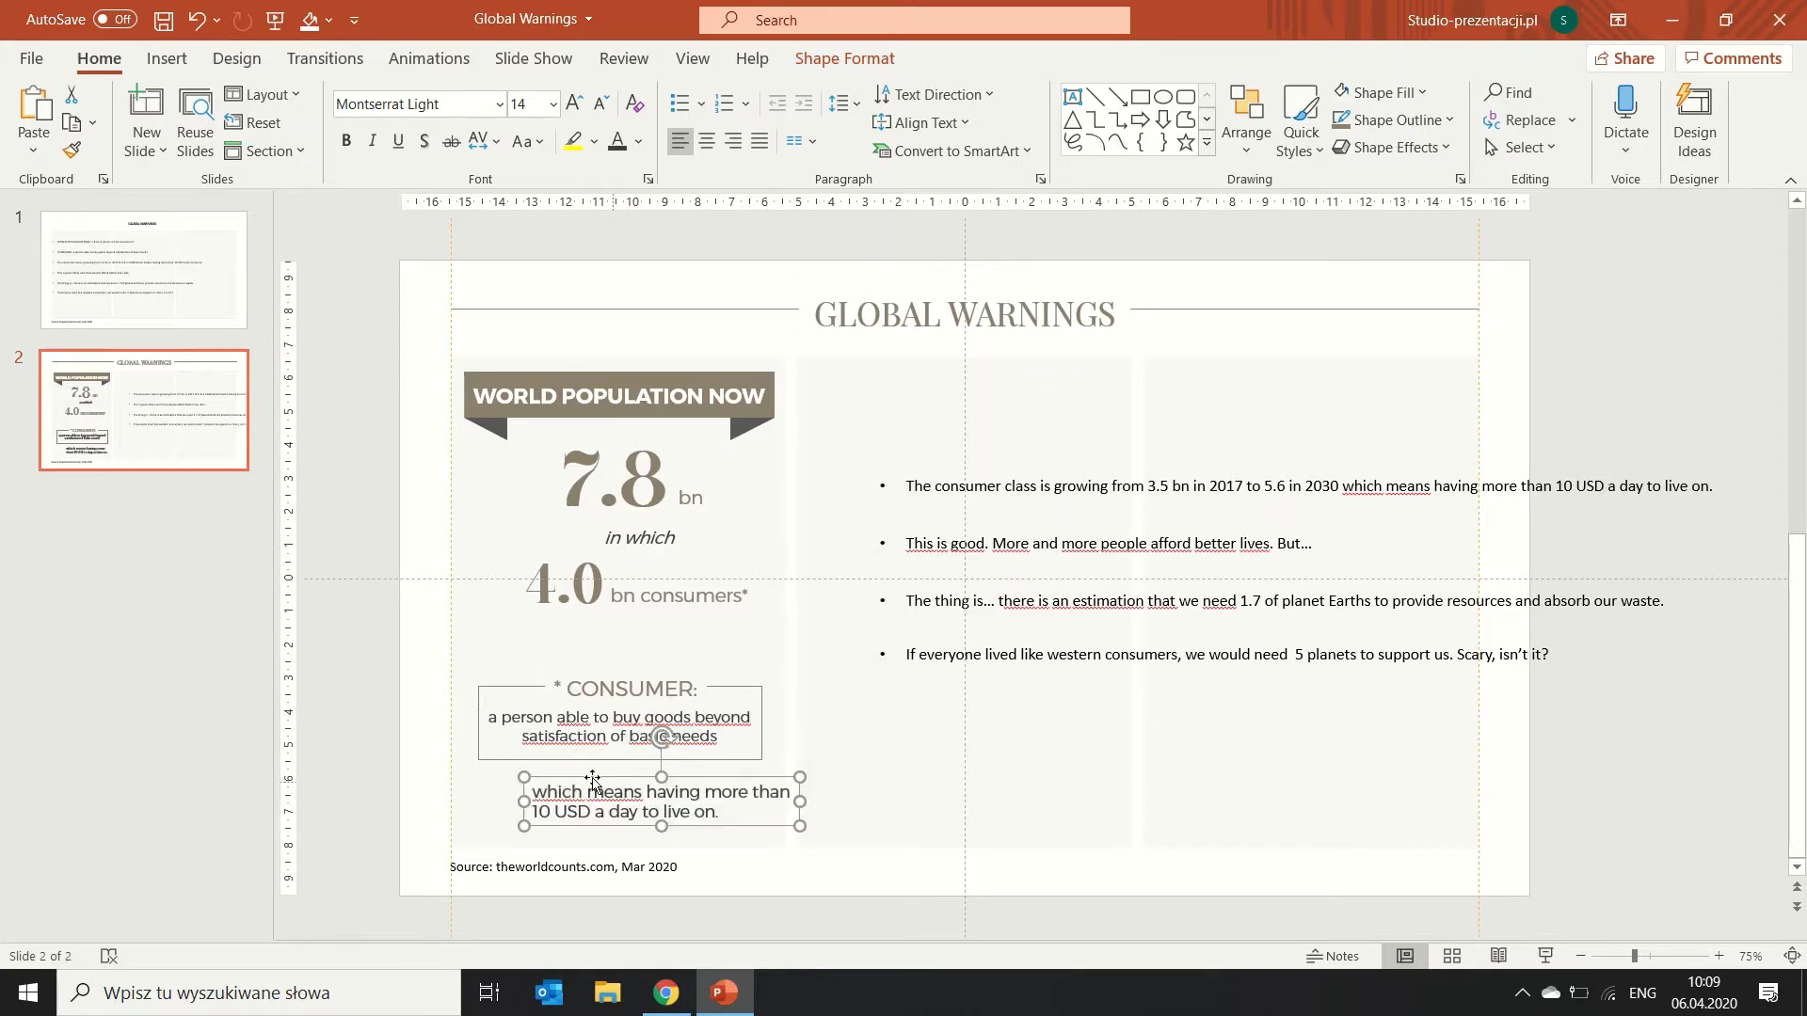
pyautogui.moveTo(592, 778); pyautogui.dragTo(588, 785)
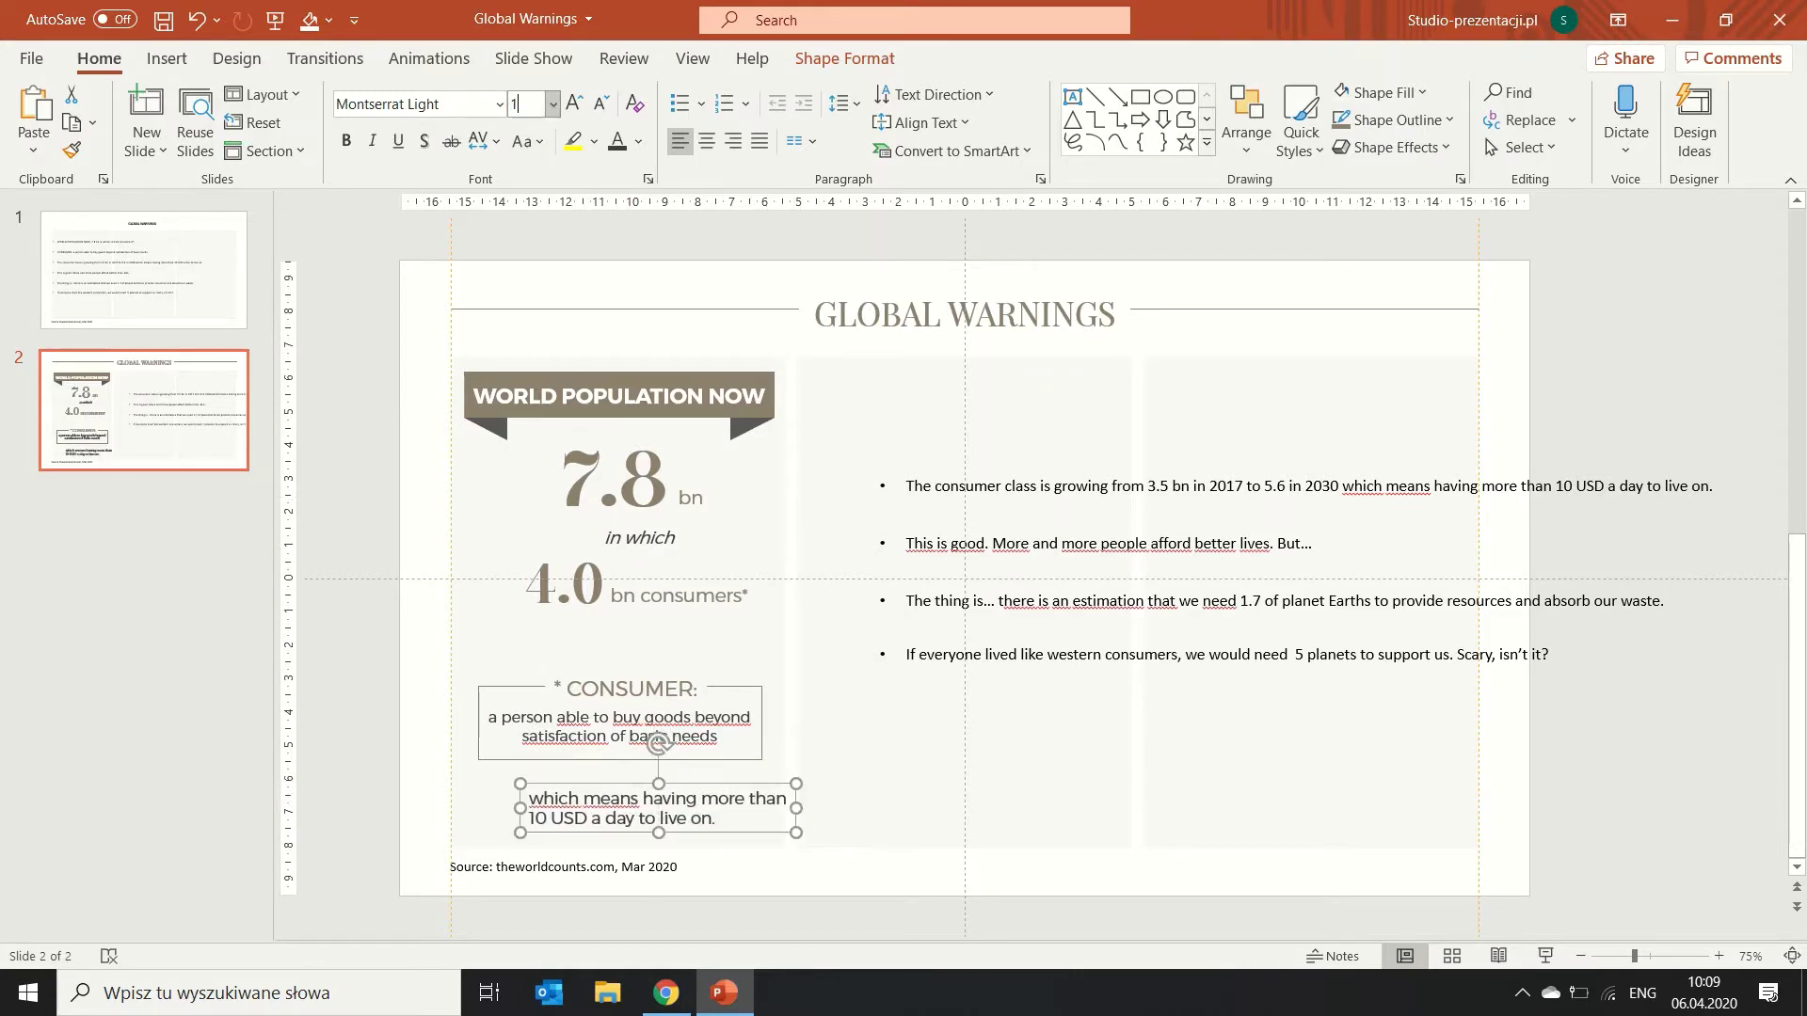
pyautogui.write('3')
pyautogui.press('Return')
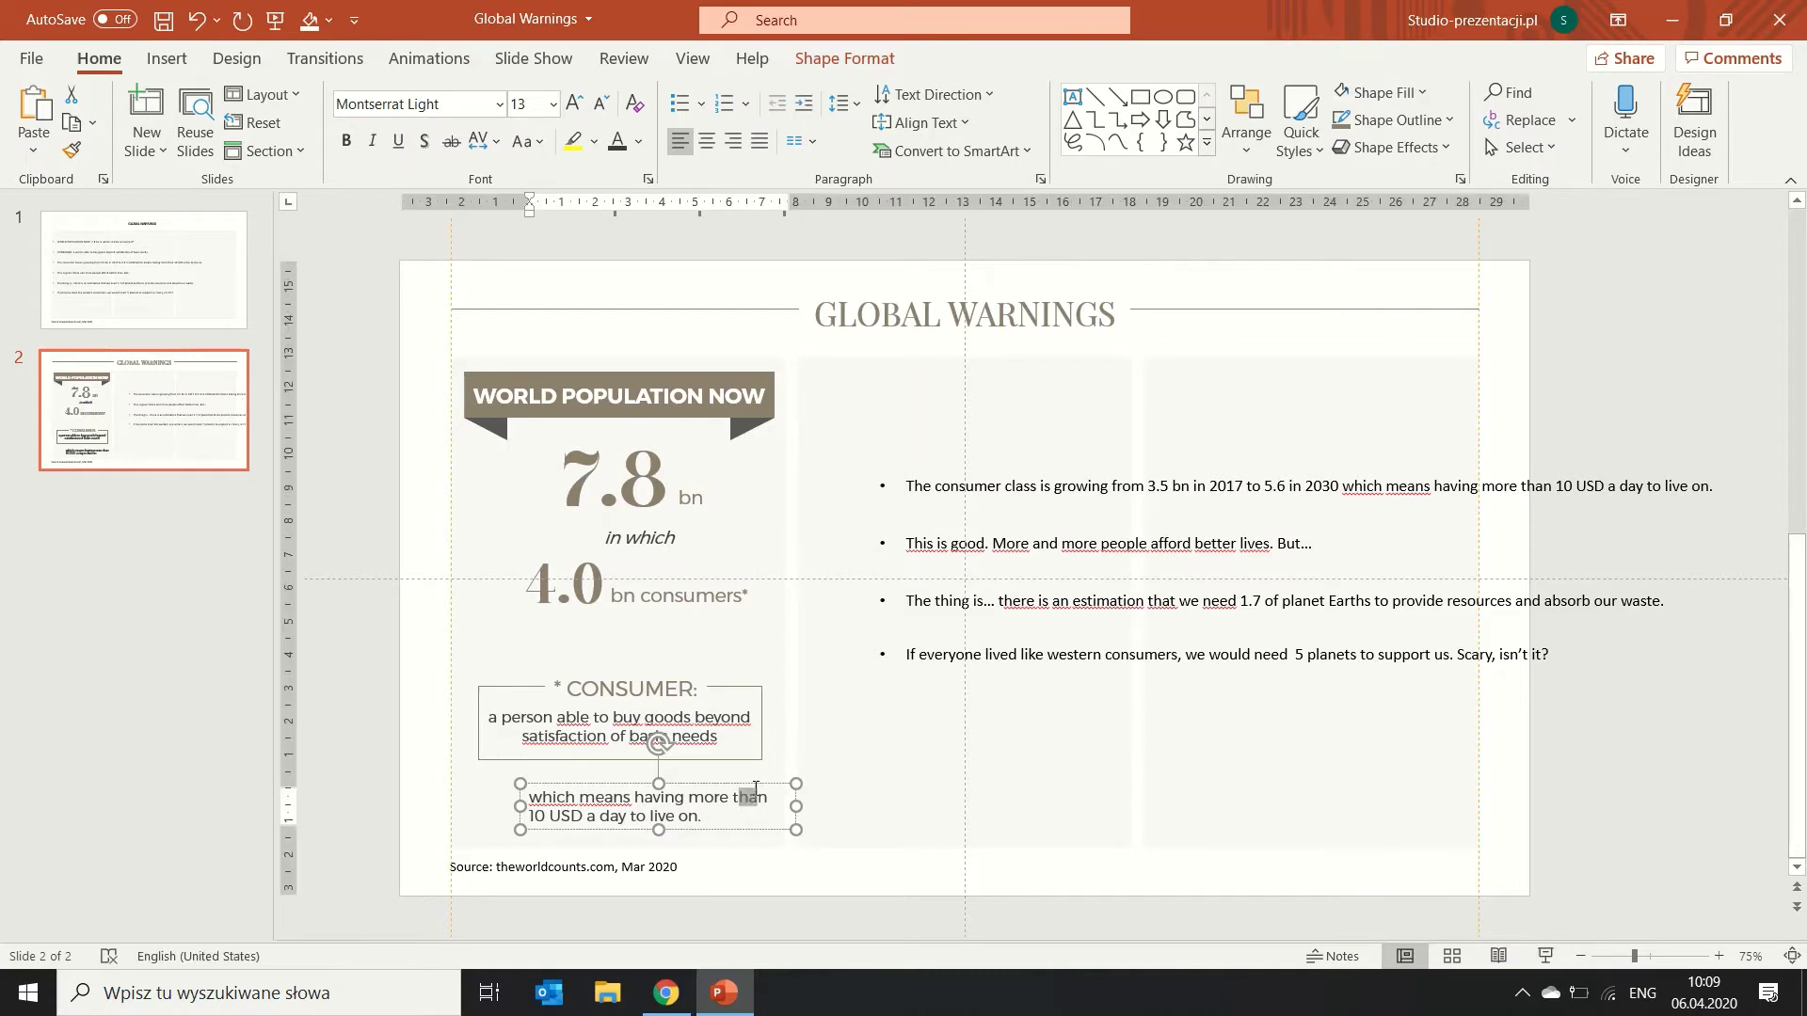
pyautogui.moveTo(725, 787); pyautogui.dragTo(736, 791)
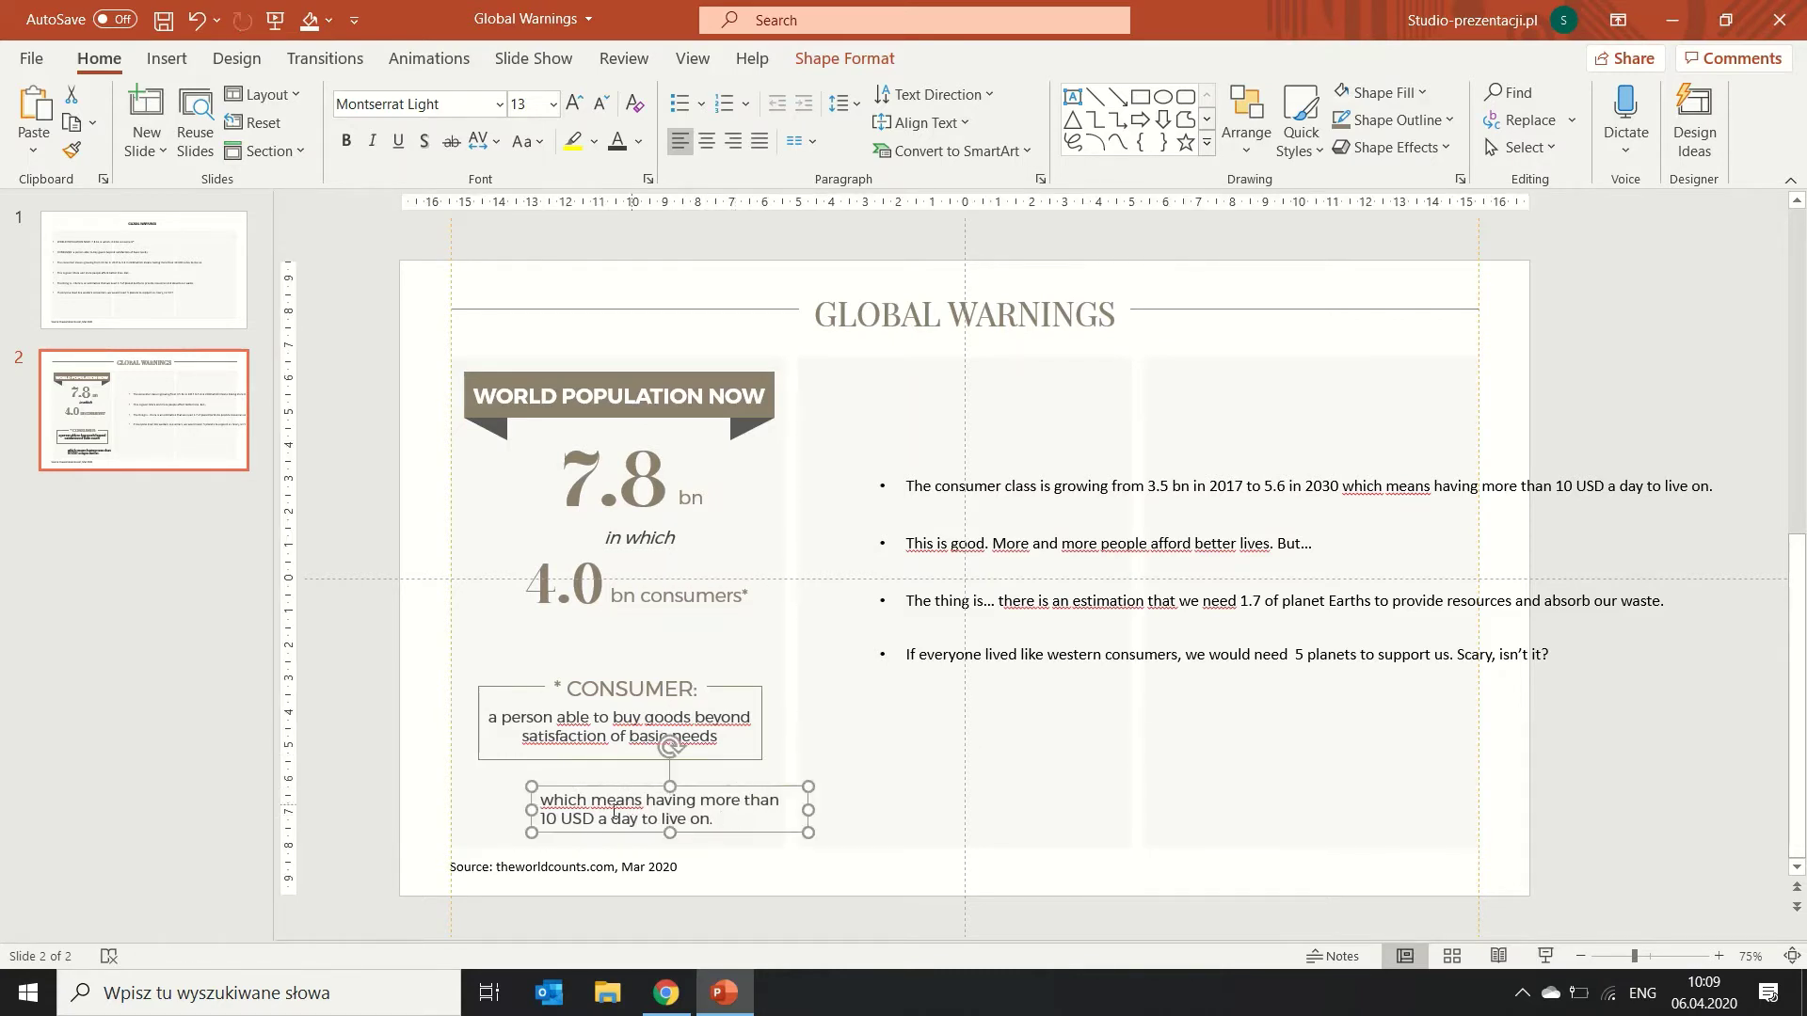
# Make '10 USD' bold brown Rachel on the second line, and nudge the note box up.
pyautogui.moveTo(597, 818); pyautogui.dragTo(541, 818)
pyautogui.hotkey('ctrl', 'b')
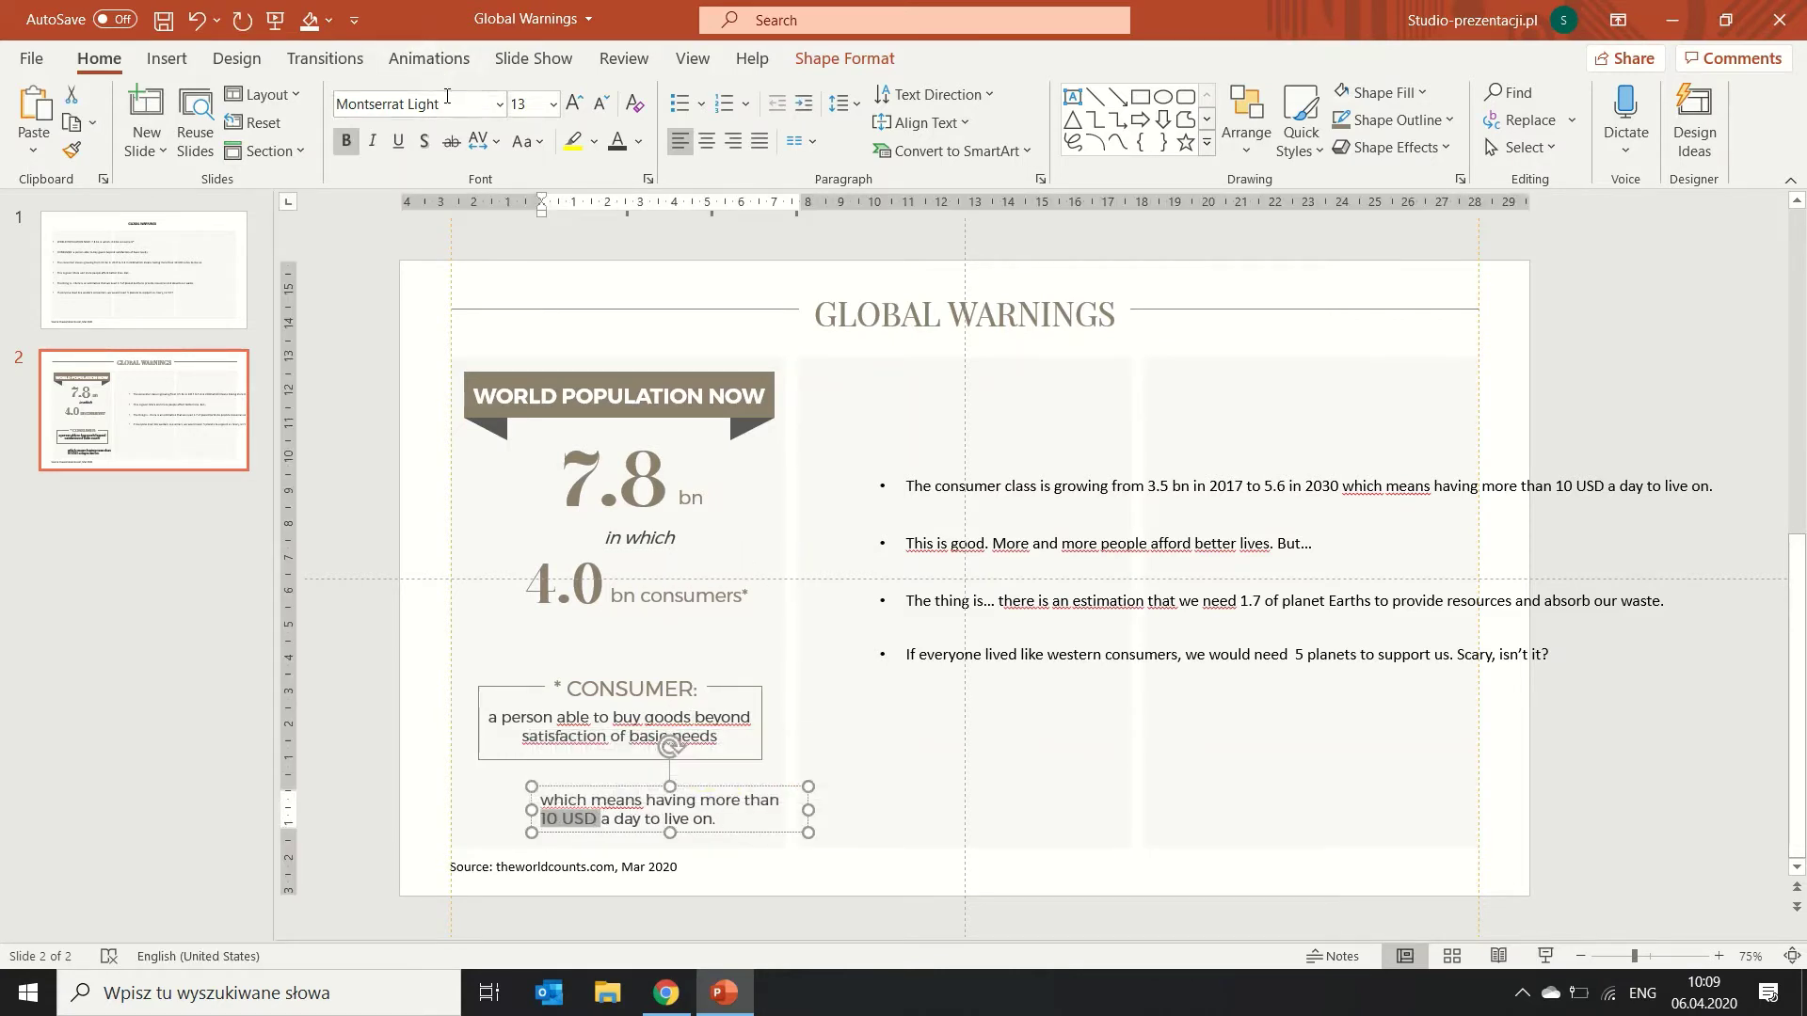
pyautogui.click(451, 105)
pyautogui.write('Rachel')
pyautogui.press('Return')
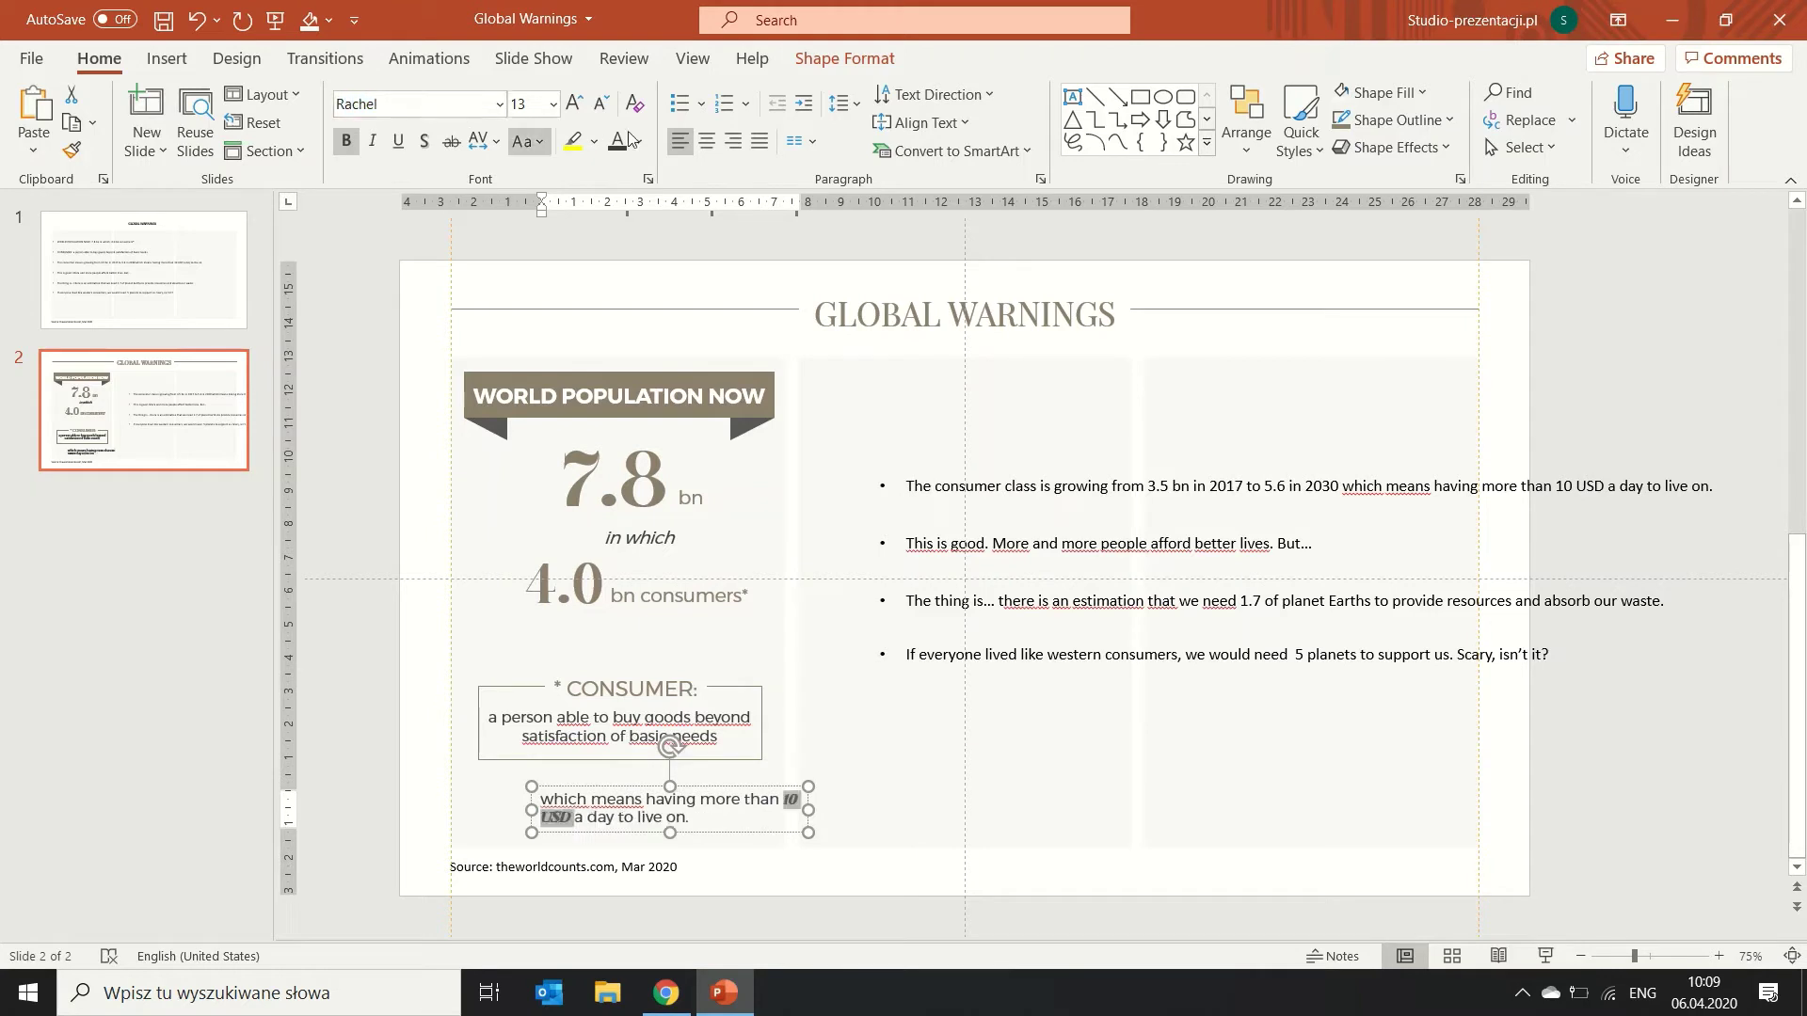
pyautogui.click(638, 141)
pyautogui.click(636, 431)
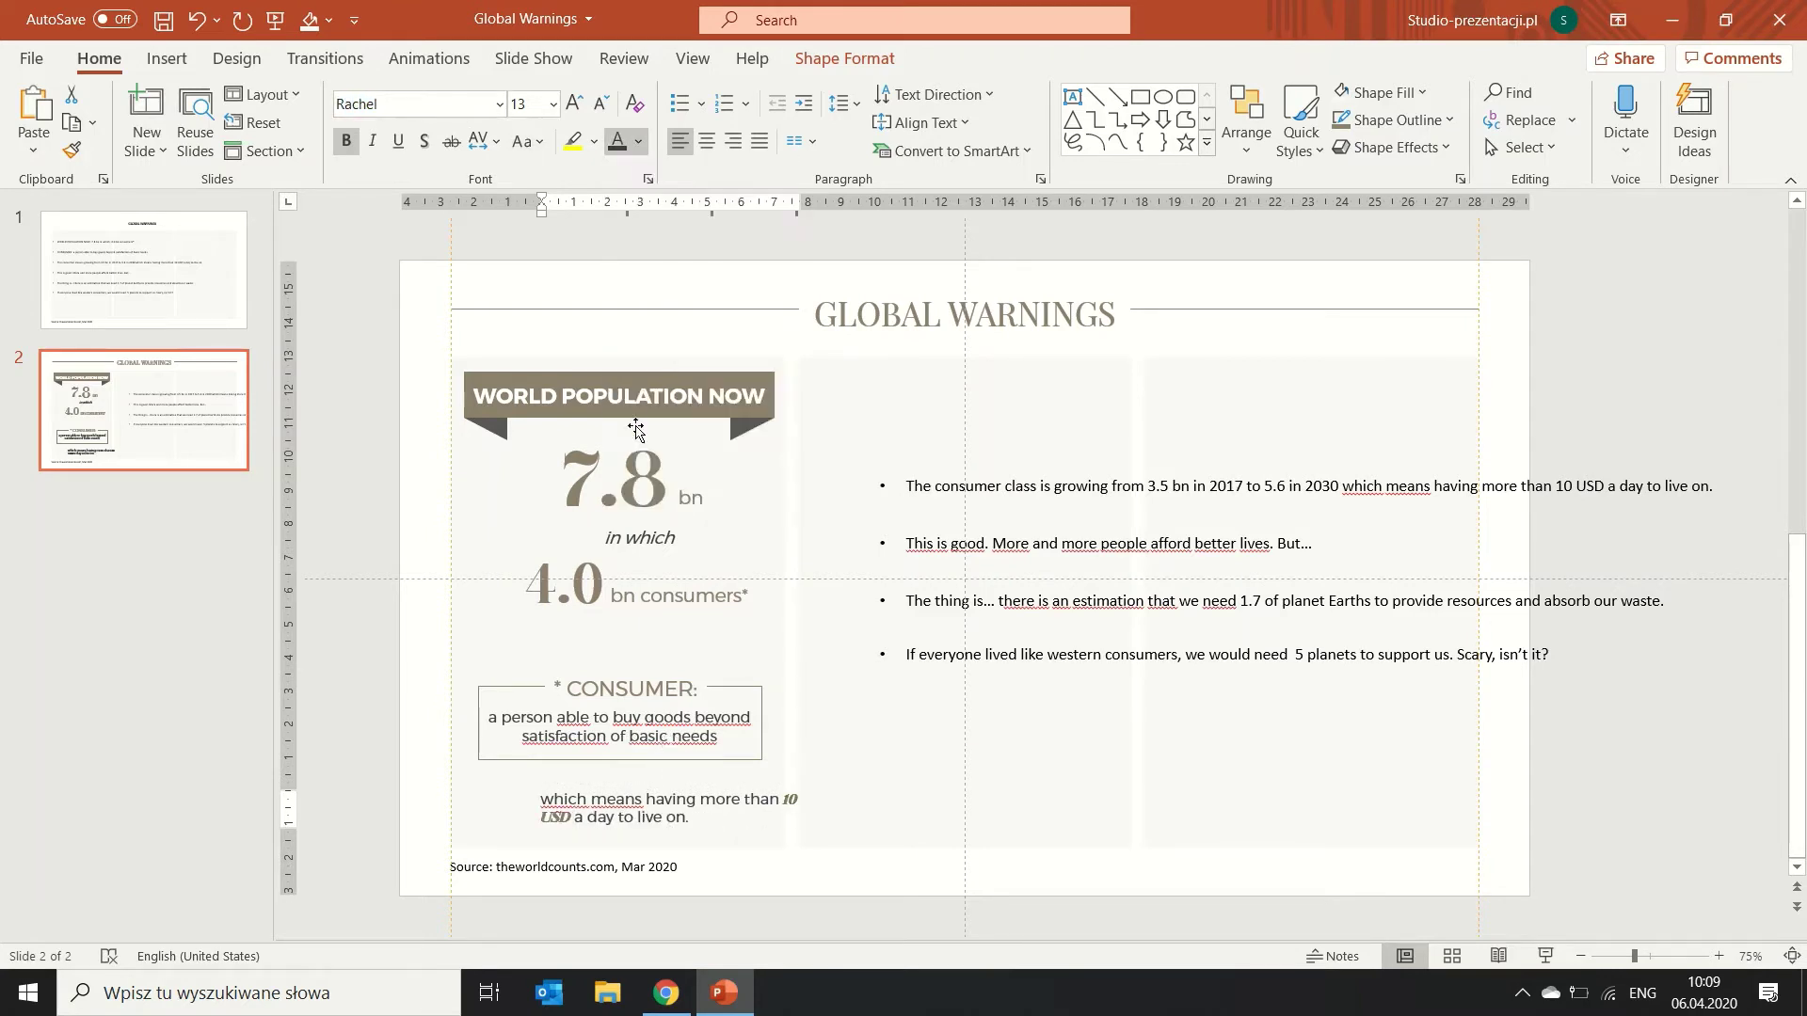
pyautogui.click(781, 802)
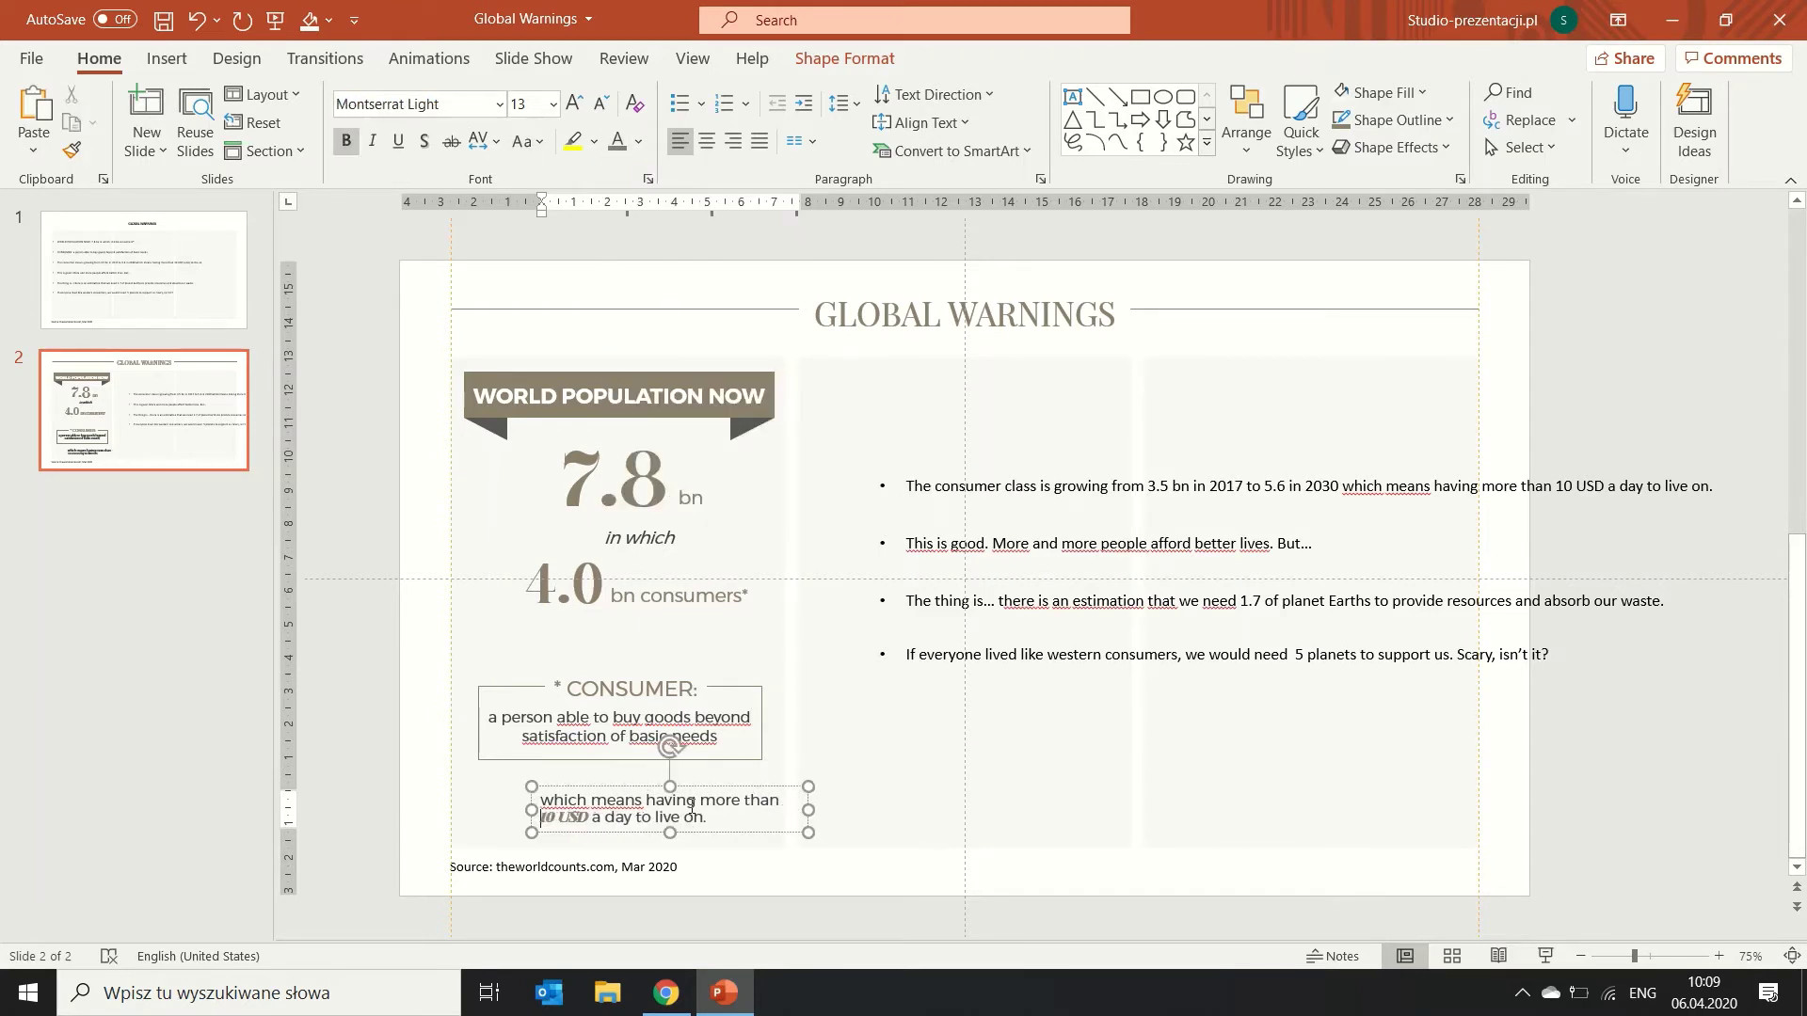
pyautogui.moveTo(587, 821); pyautogui.dragTo(541, 819)
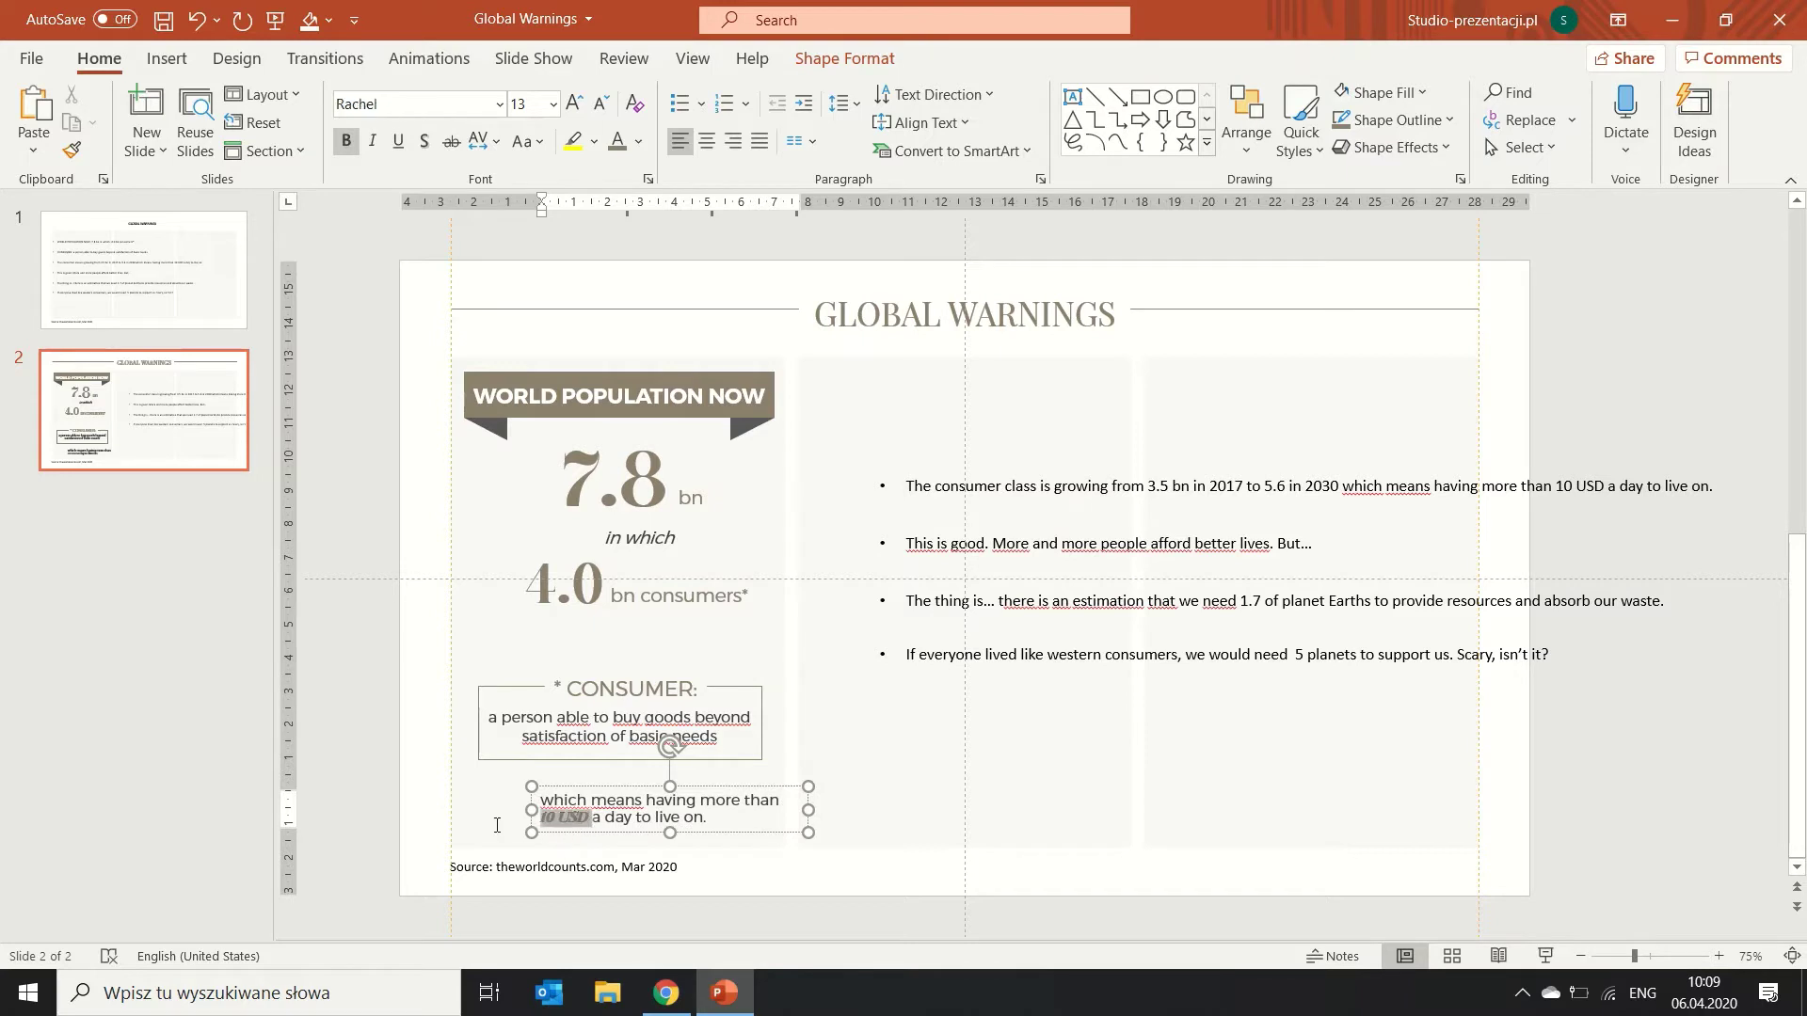
pyautogui.click(702, 835)
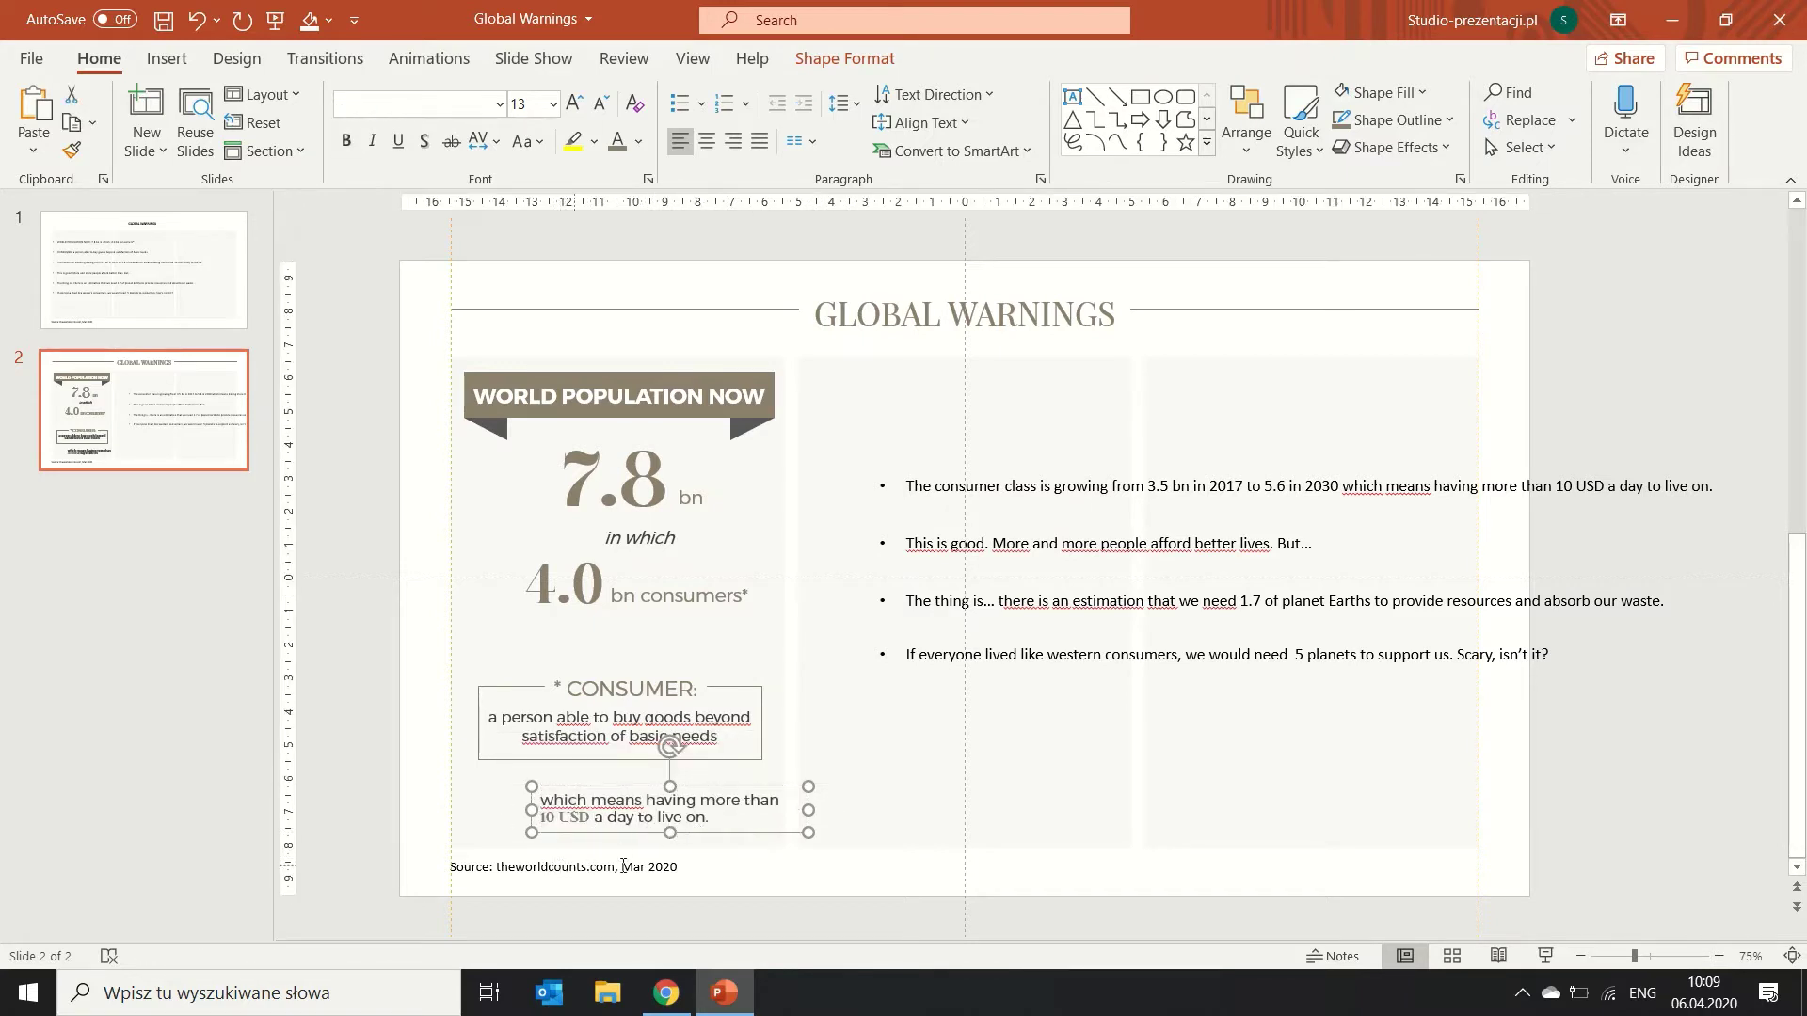
pyautogui.moveTo(704, 838); pyautogui.dragTo(704, 835)
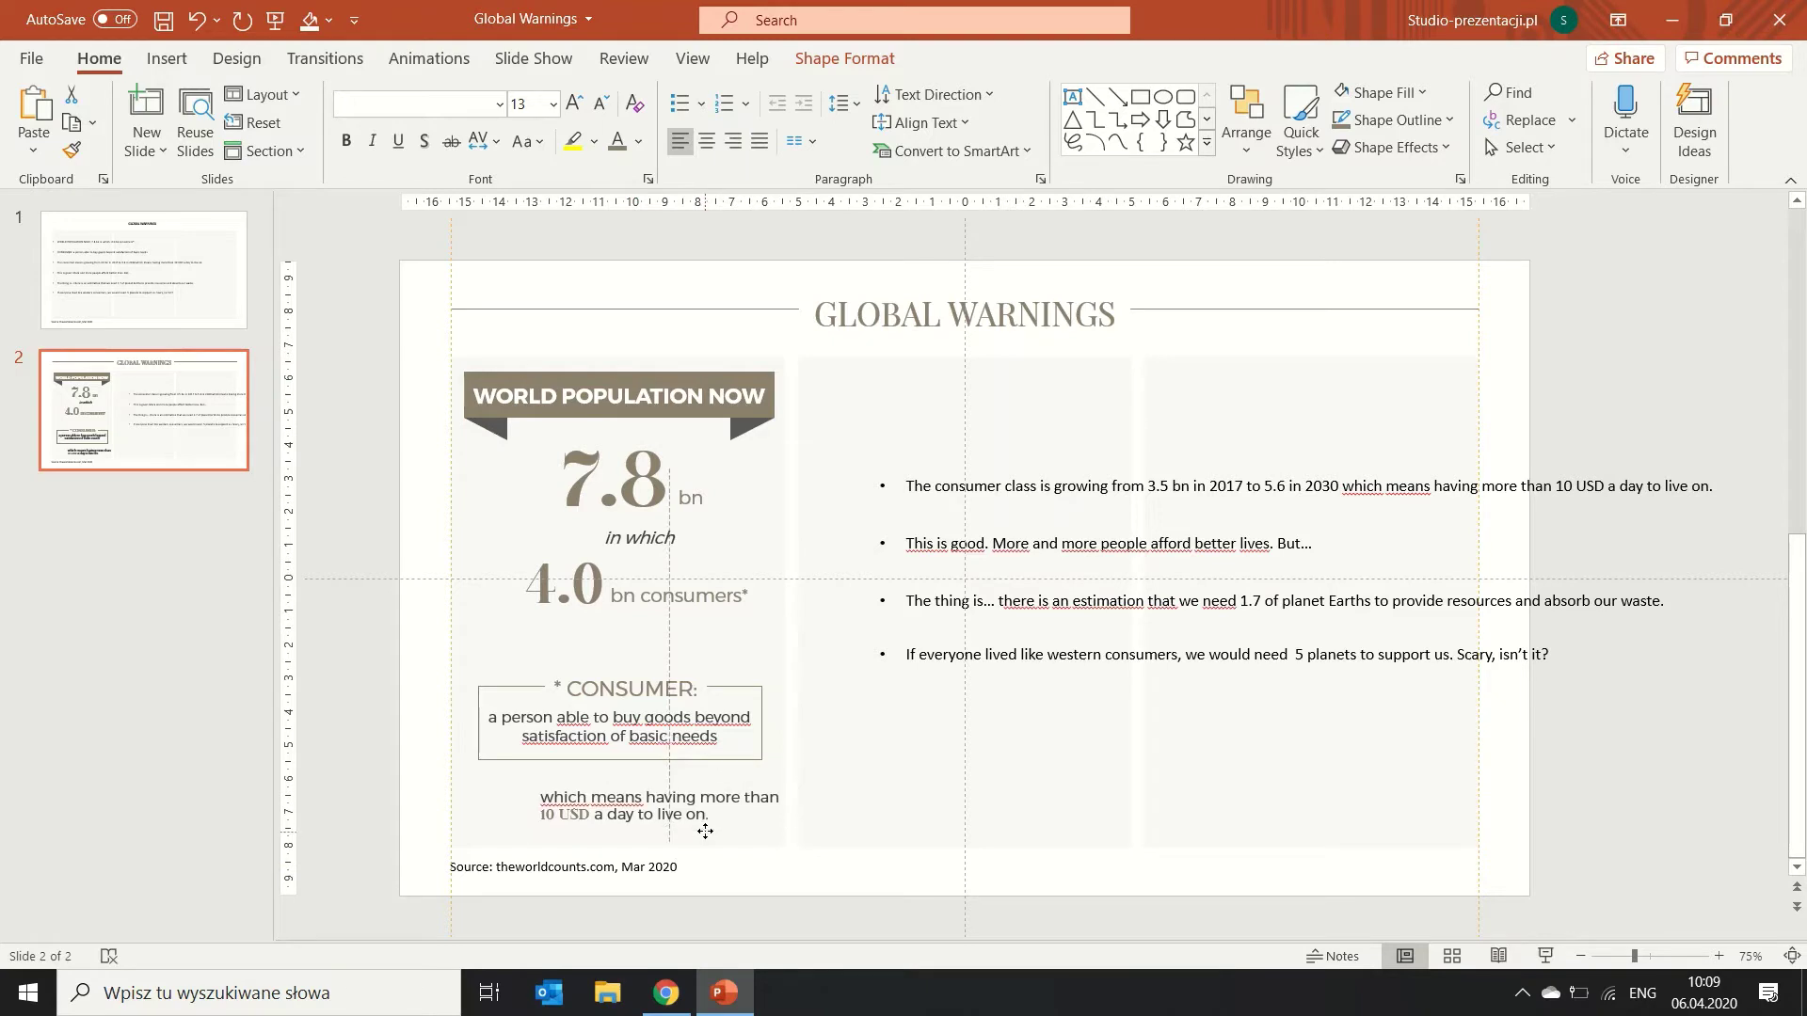
pyautogui.click(629, 690)
# Insert the couple icon from a 'HUMAN' icon search and place it under 4.0 bn consumers.
pyautogui.click(439, 367)
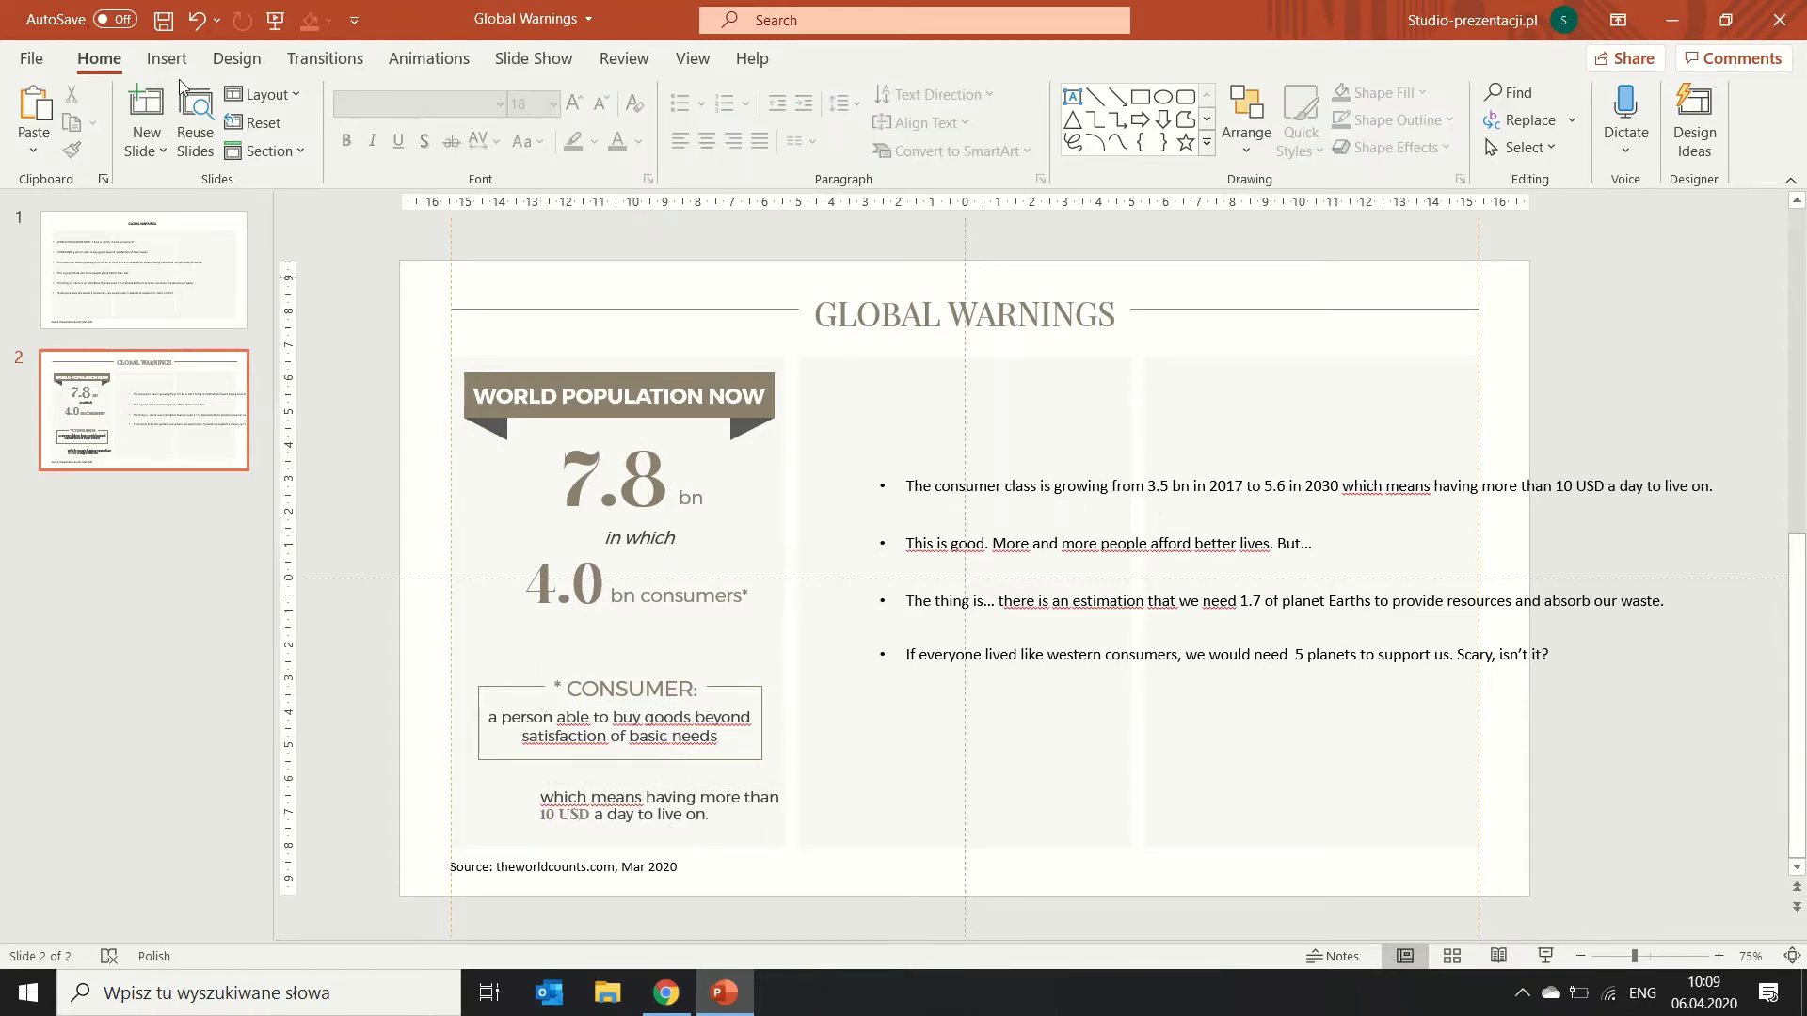
pyautogui.click(167, 58)
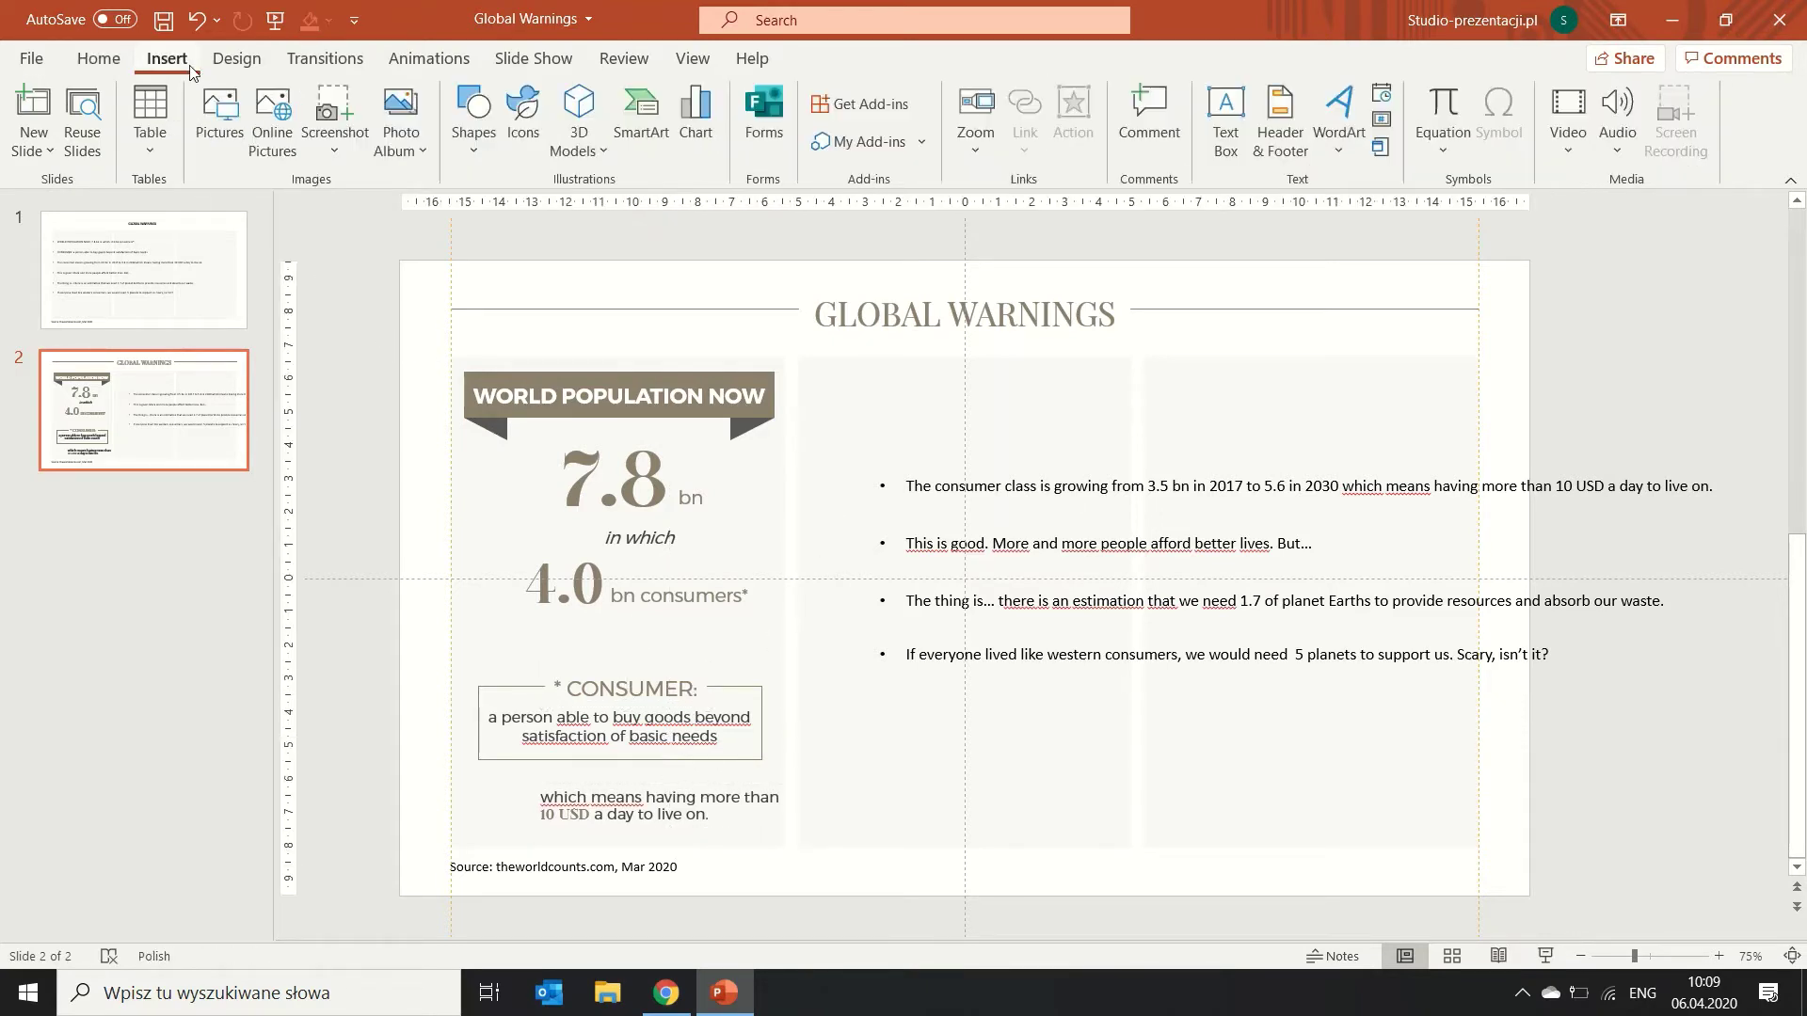
pyautogui.click(524, 113)
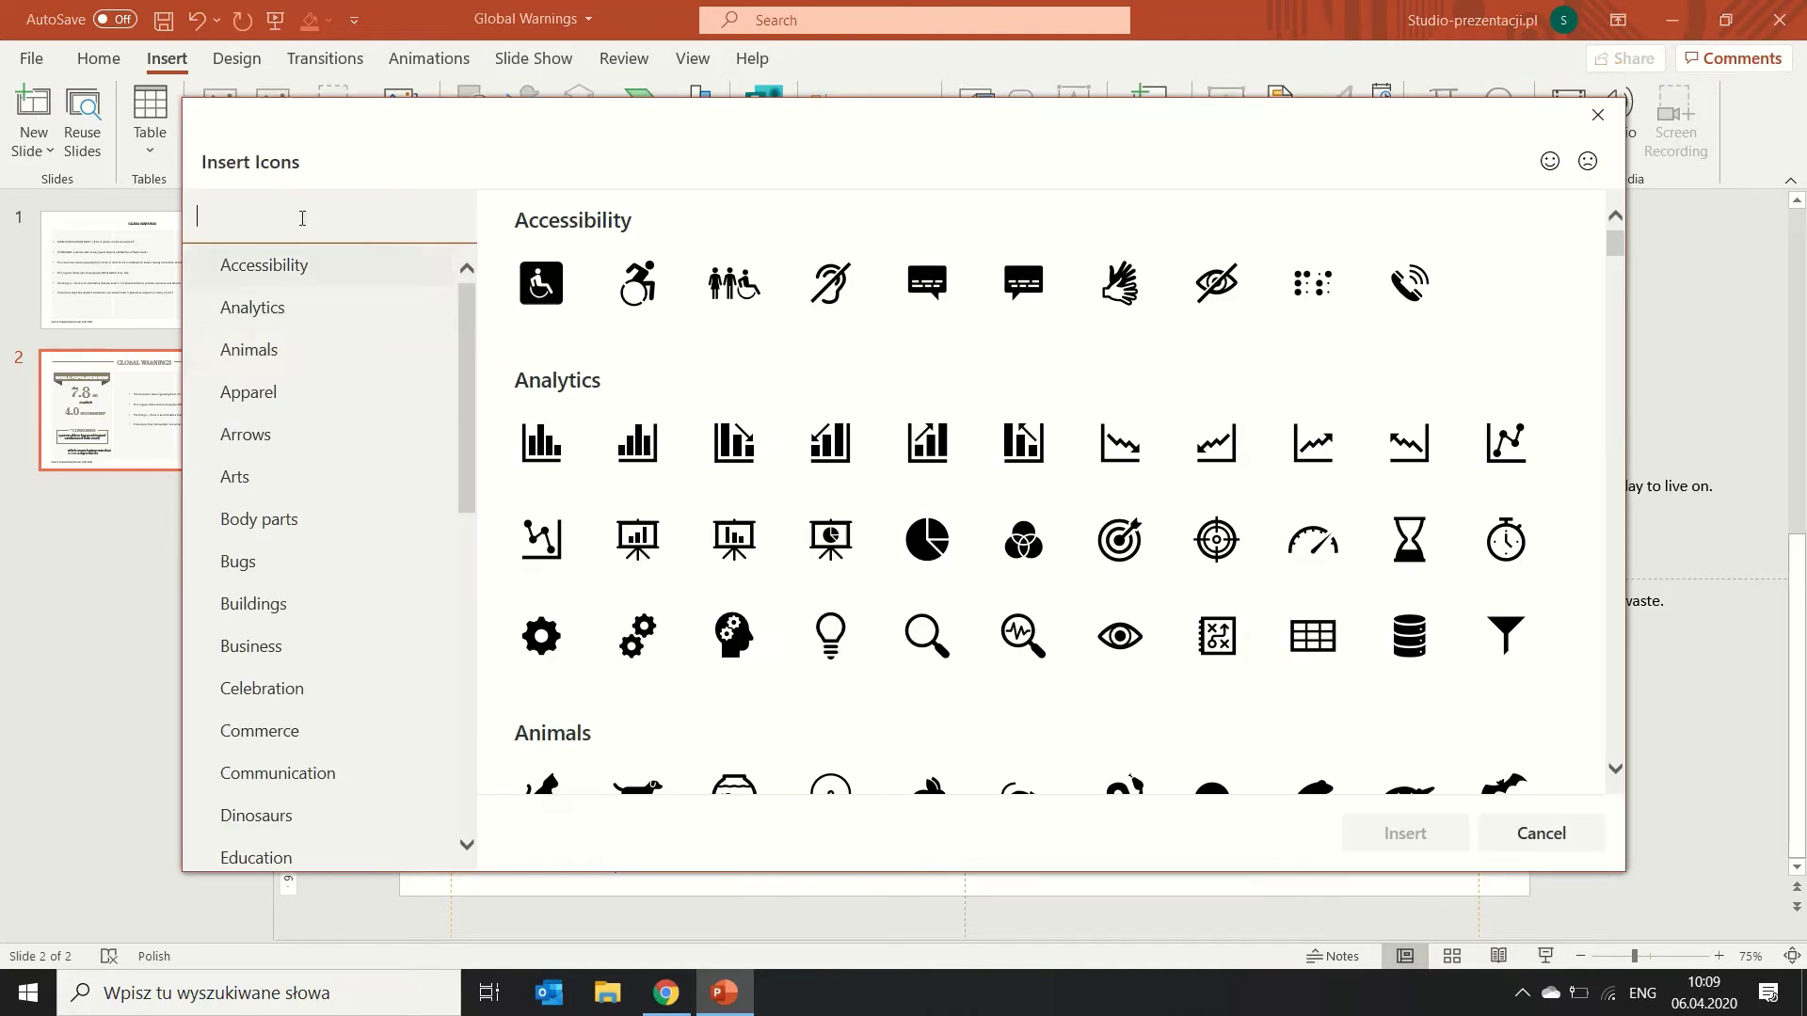
pyautogui.write('HUMAN')
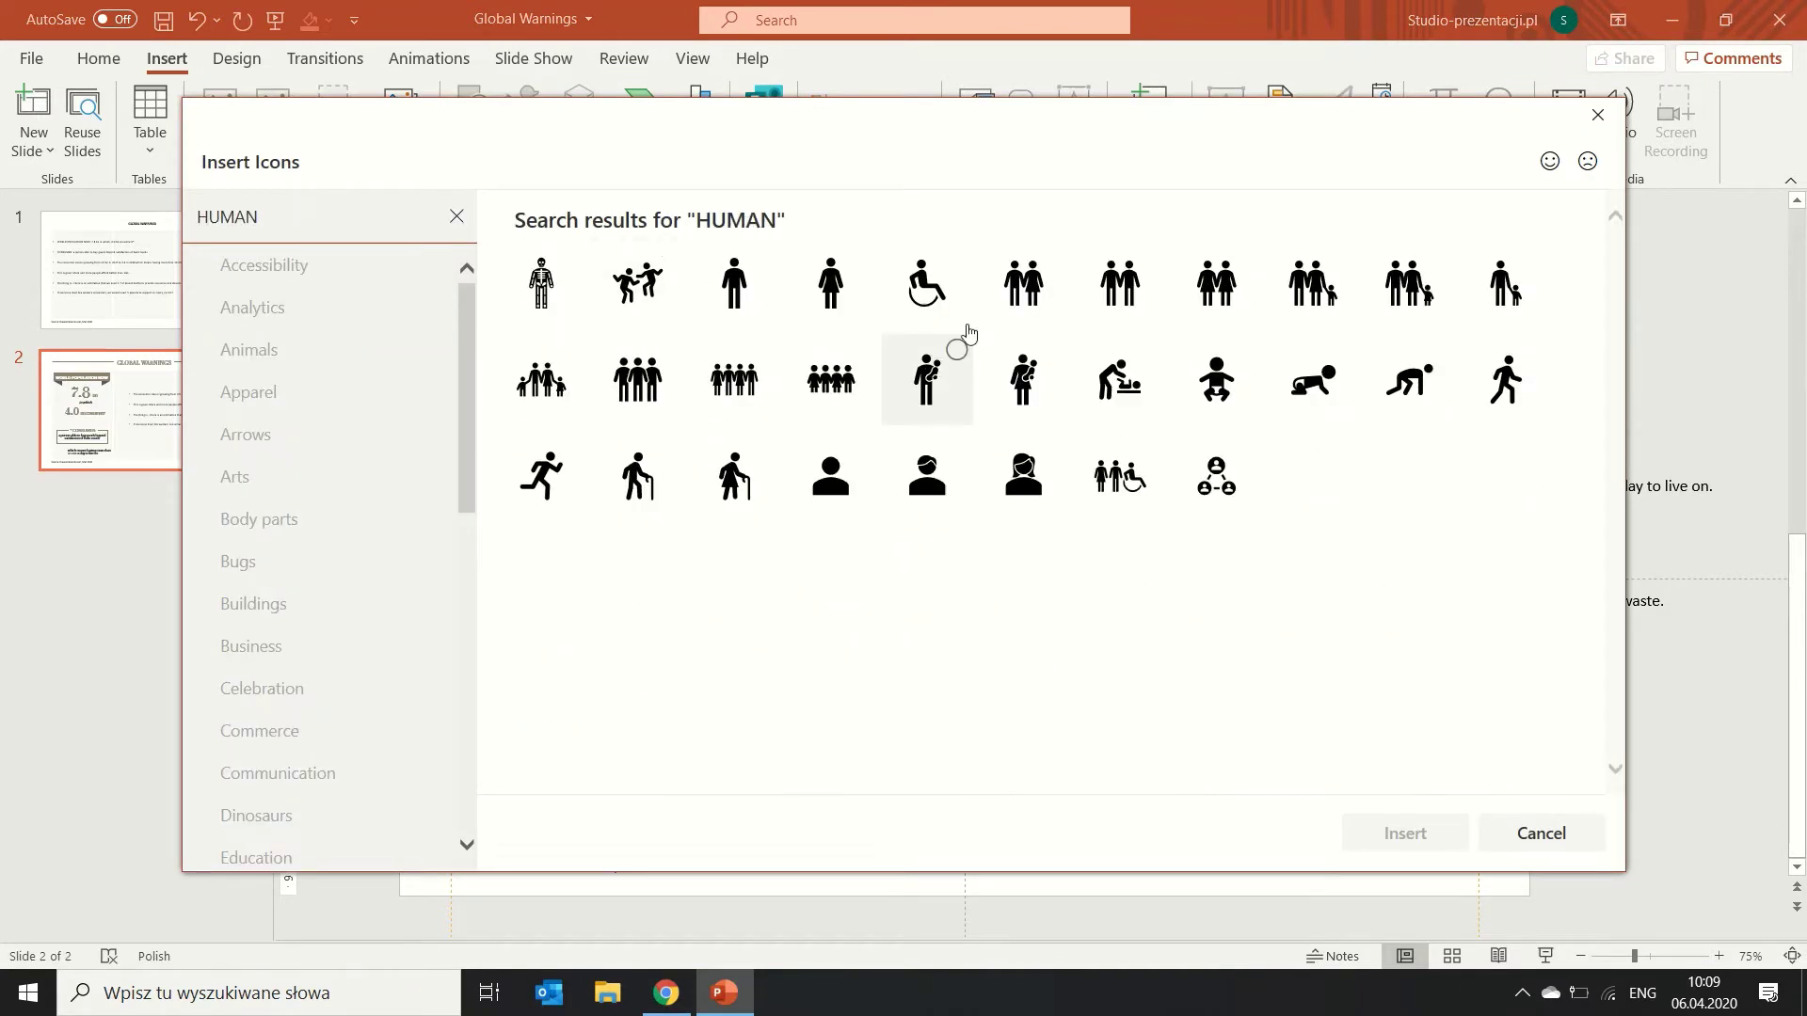
pyautogui.click(1035, 306)
pyautogui.click(1384, 836)
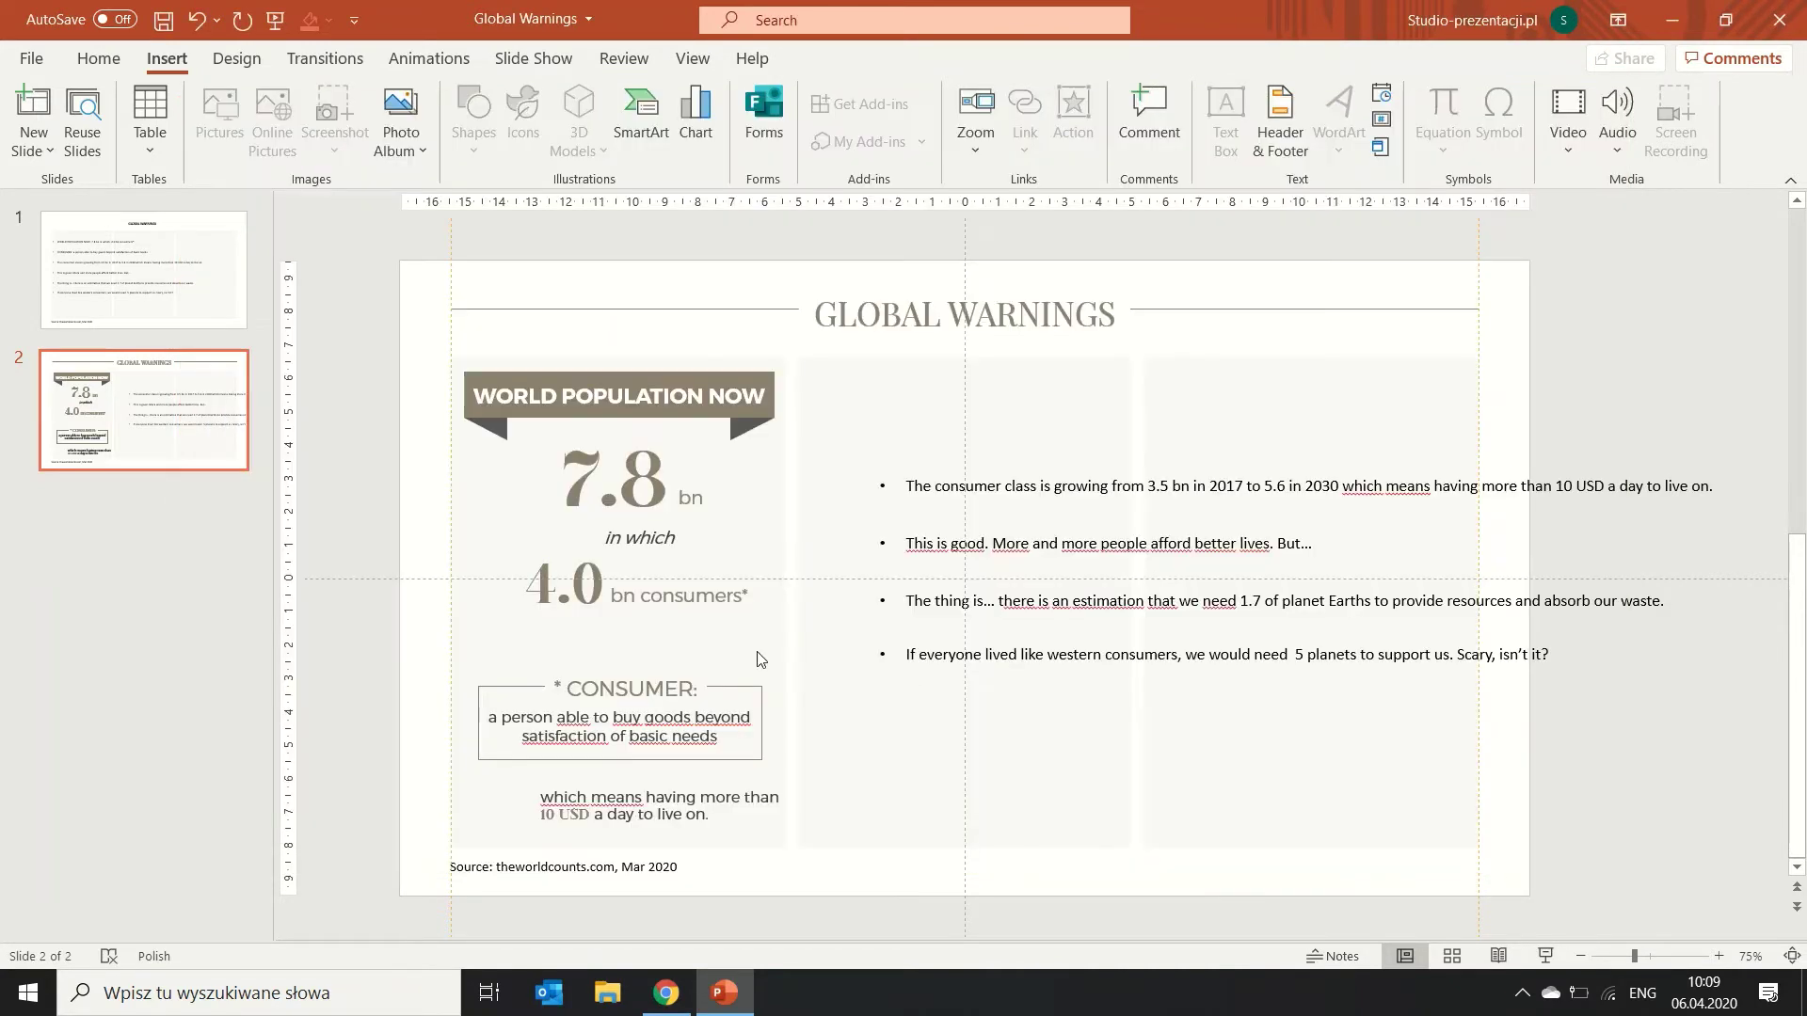
pyautogui.moveTo(801, 610); pyautogui.dragTo(516, 630)
# Duplicate the couple icon into five copies and distribute them horizontally.
pyautogui.scroll(3, 508, 626)
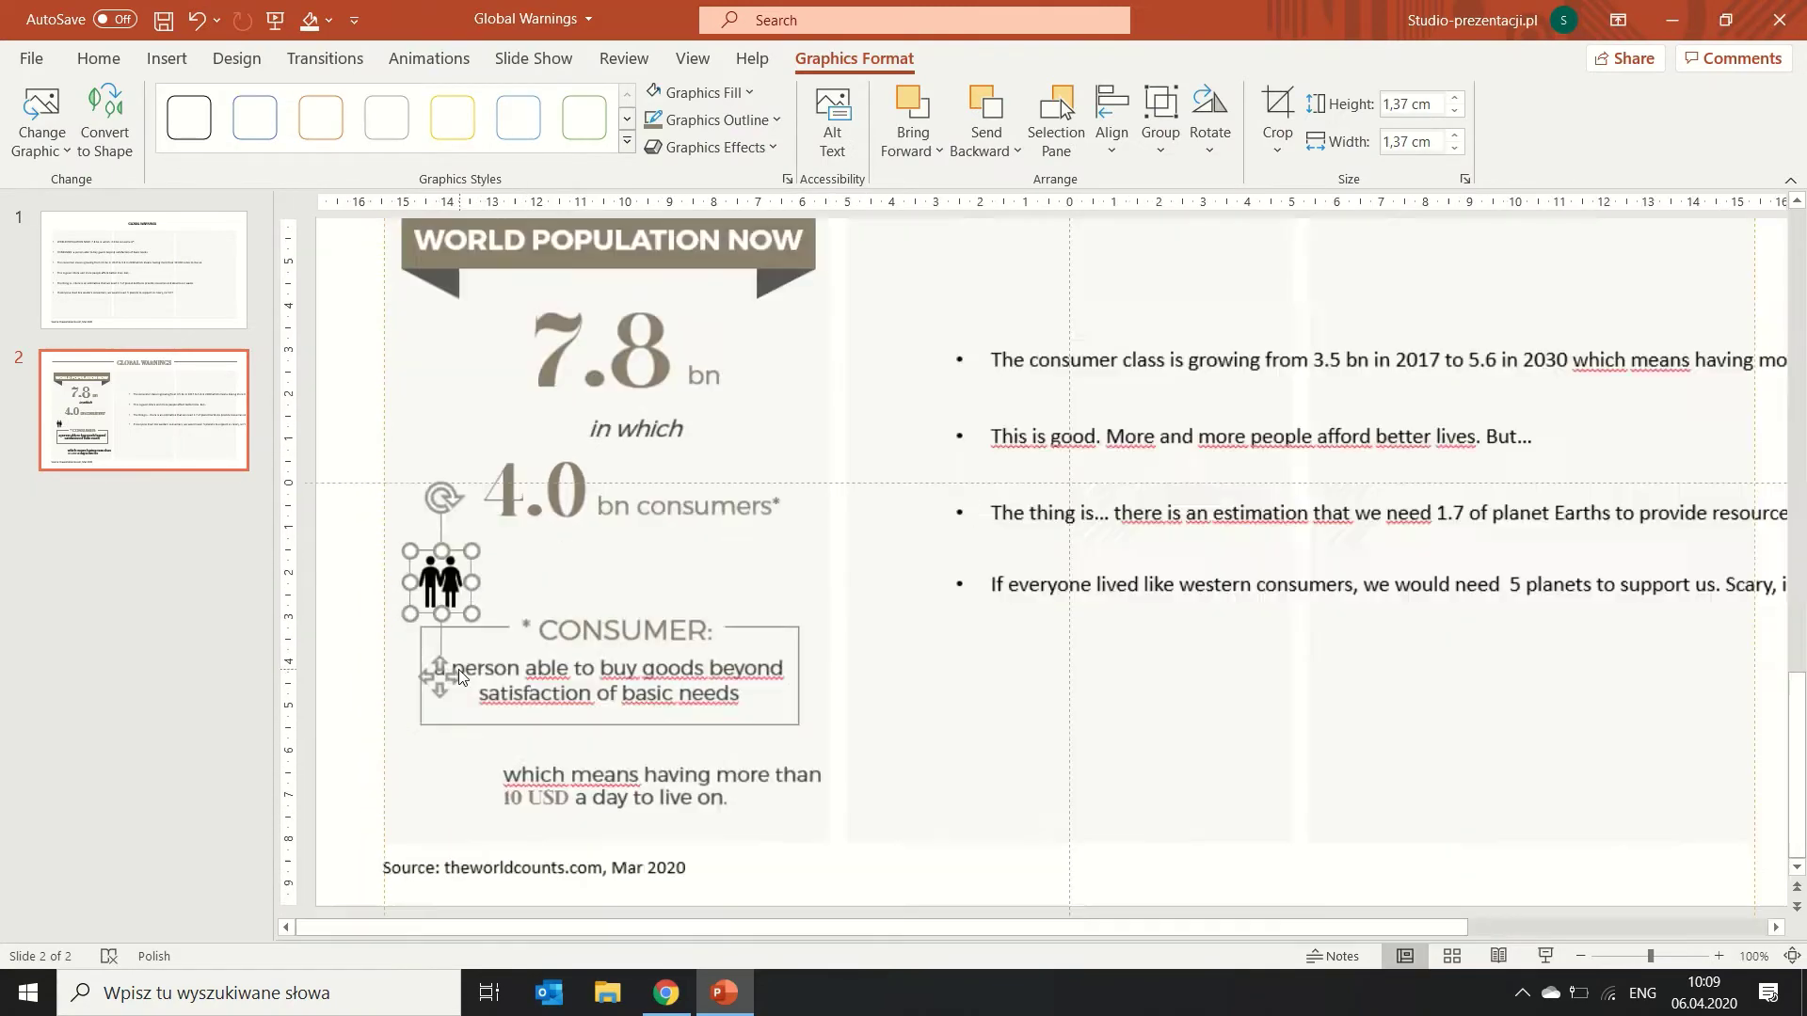
pyautogui.scroll(3, 459, 658)
pyautogui.scroll(5, 449, 607)
pyautogui.moveTo(690, 557)
pyautogui.mouseDown()
pyautogui.moveTo(1002, 491)
pyautogui.moveTo(1287, 527)
pyautogui.mouseUp()
pyautogui.hotkey('ctrl', 'v')
pyautogui.hotkey('ctrl', 'v')
pyautogui.hotkey('ctrl', 'v')
pyautogui.hotkey('ctrl', 'v')
pyautogui.keyDown('shift'); pyautogui.click(1134, 564); pyautogui.keyUp('shift')
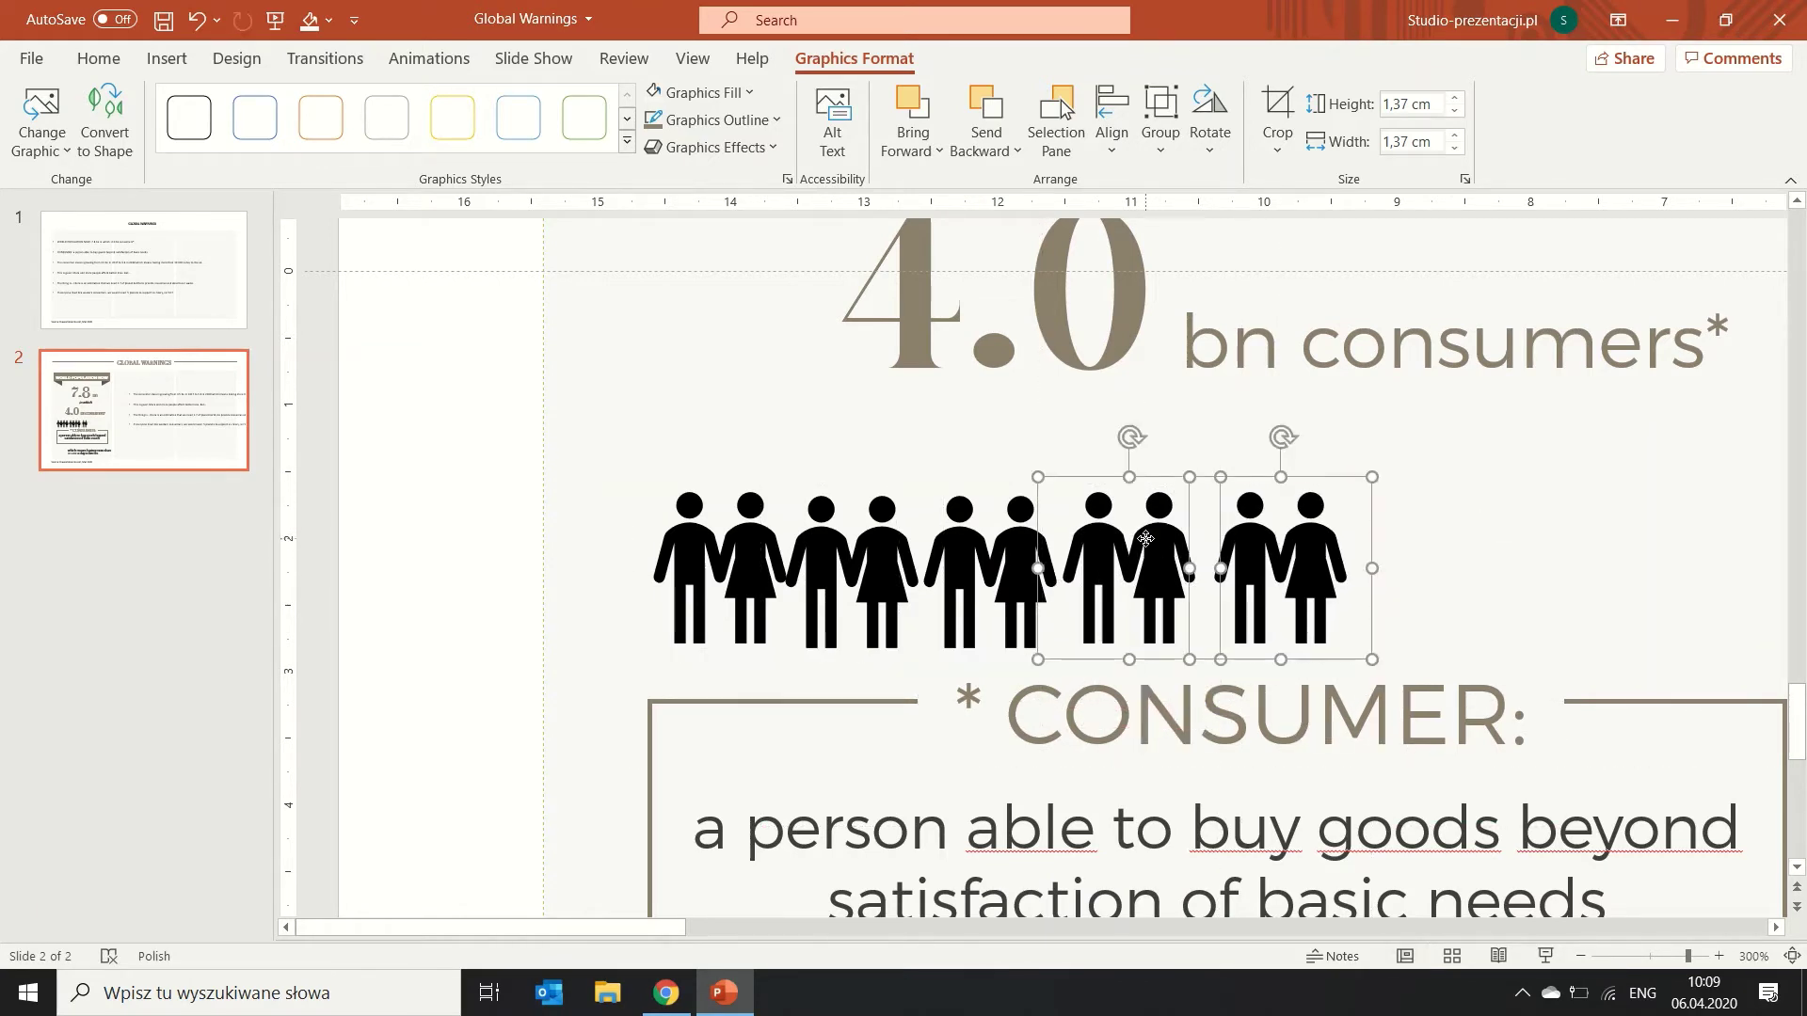
pyautogui.keyDown('shift'); pyautogui.click(1002, 569); pyautogui.keyUp('shift')
pyautogui.keyDown('shift'); pyautogui.click(847, 568); pyautogui.keyUp('shift')
pyautogui.keyDown('shift'); pyautogui.click(708, 561); pyautogui.keyUp('shift')
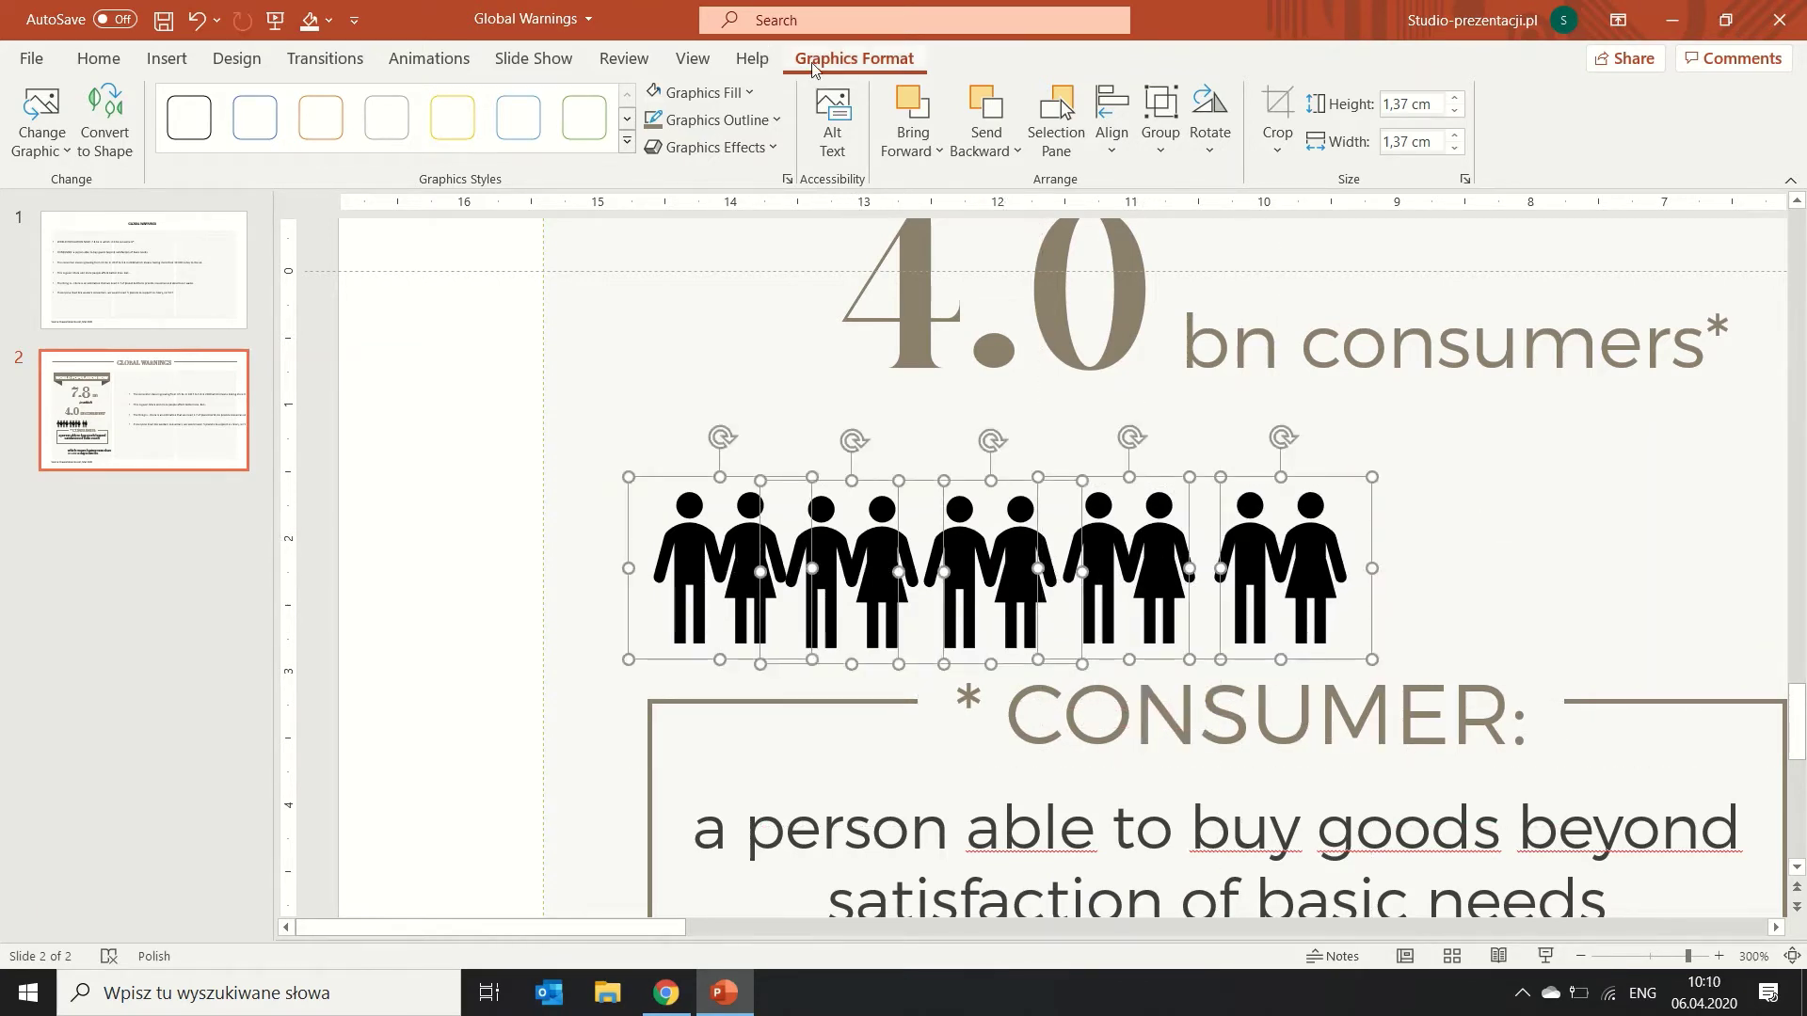
pyautogui.click(1111, 122)
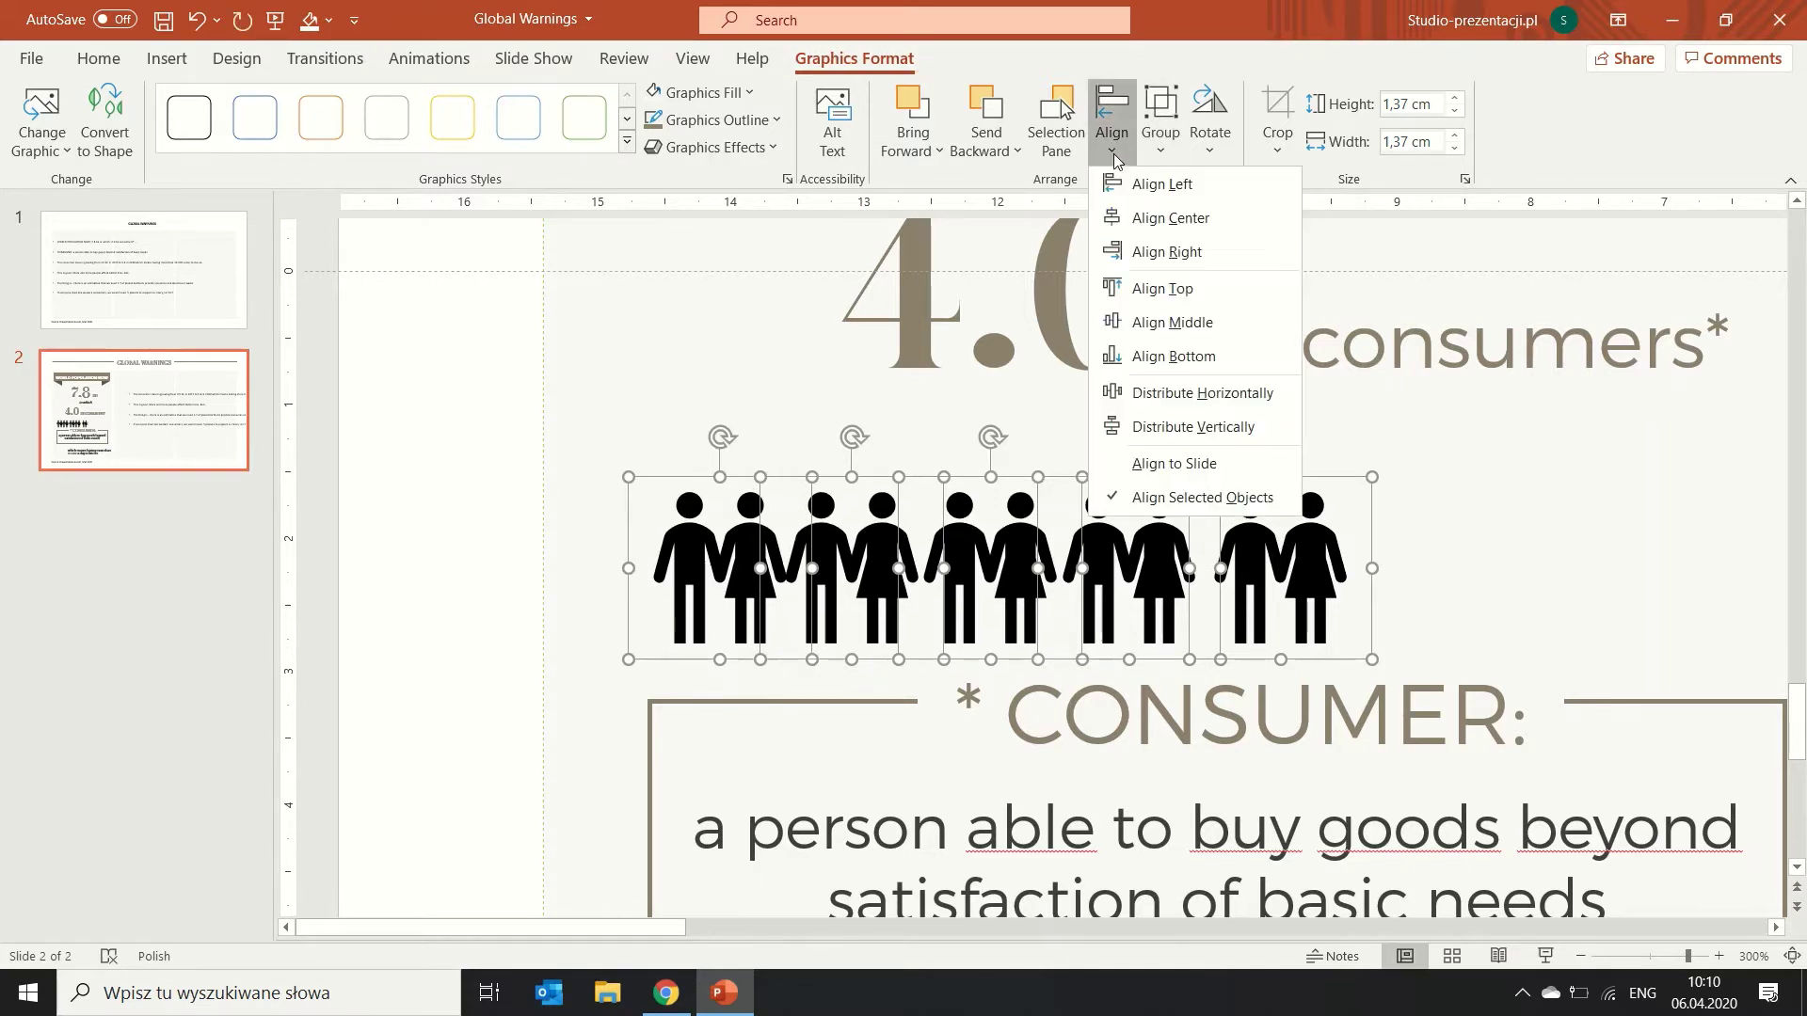
pyautogui.click(1188, 394)
# Redistribute the five couples evenly, group them, enlarge to 7.09 cm wide and centre the row.
pyautogui.press('Escape')
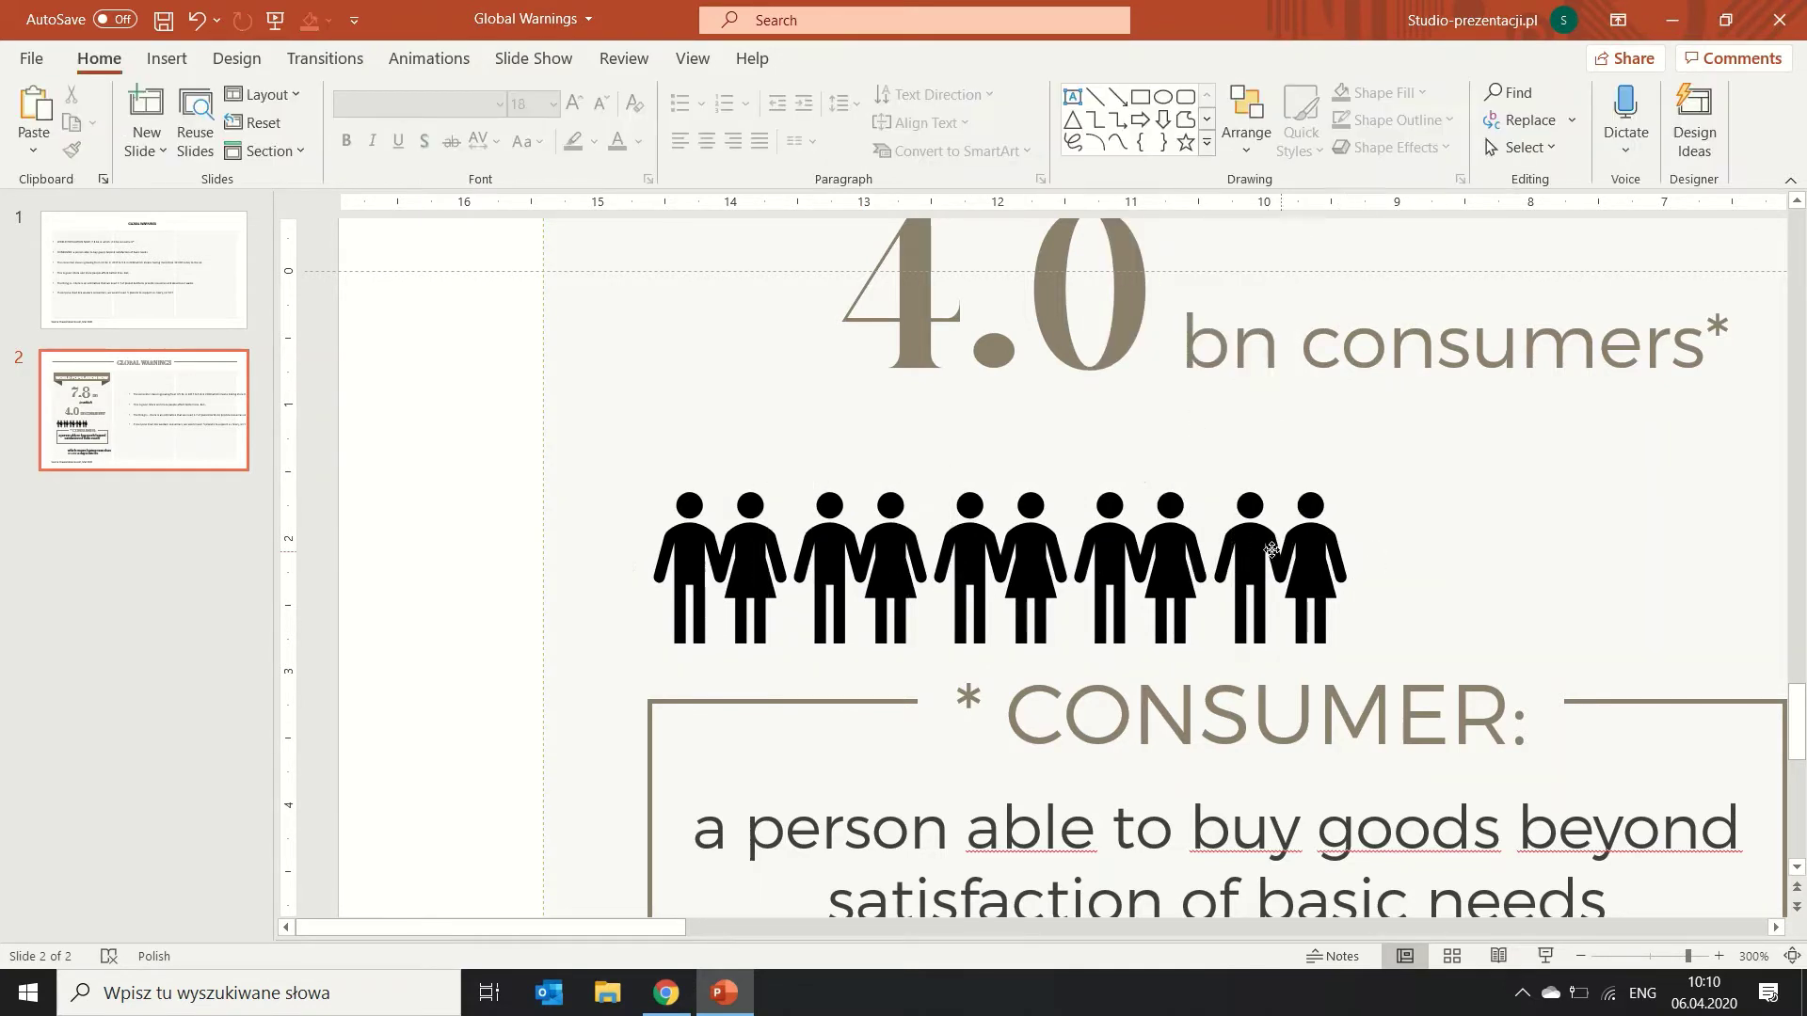
pyautogui.moveTo(1266, 574); pyautogui.dragTo(1135, 562)
pyautogui.keyDown('shift'); pyautogui.click(1135, 562); pyautogui.keyUp('shift')
pyautogui.keyDown('shift'); pyautogui.click(998, 565); pyautogui.keyUp('shift')
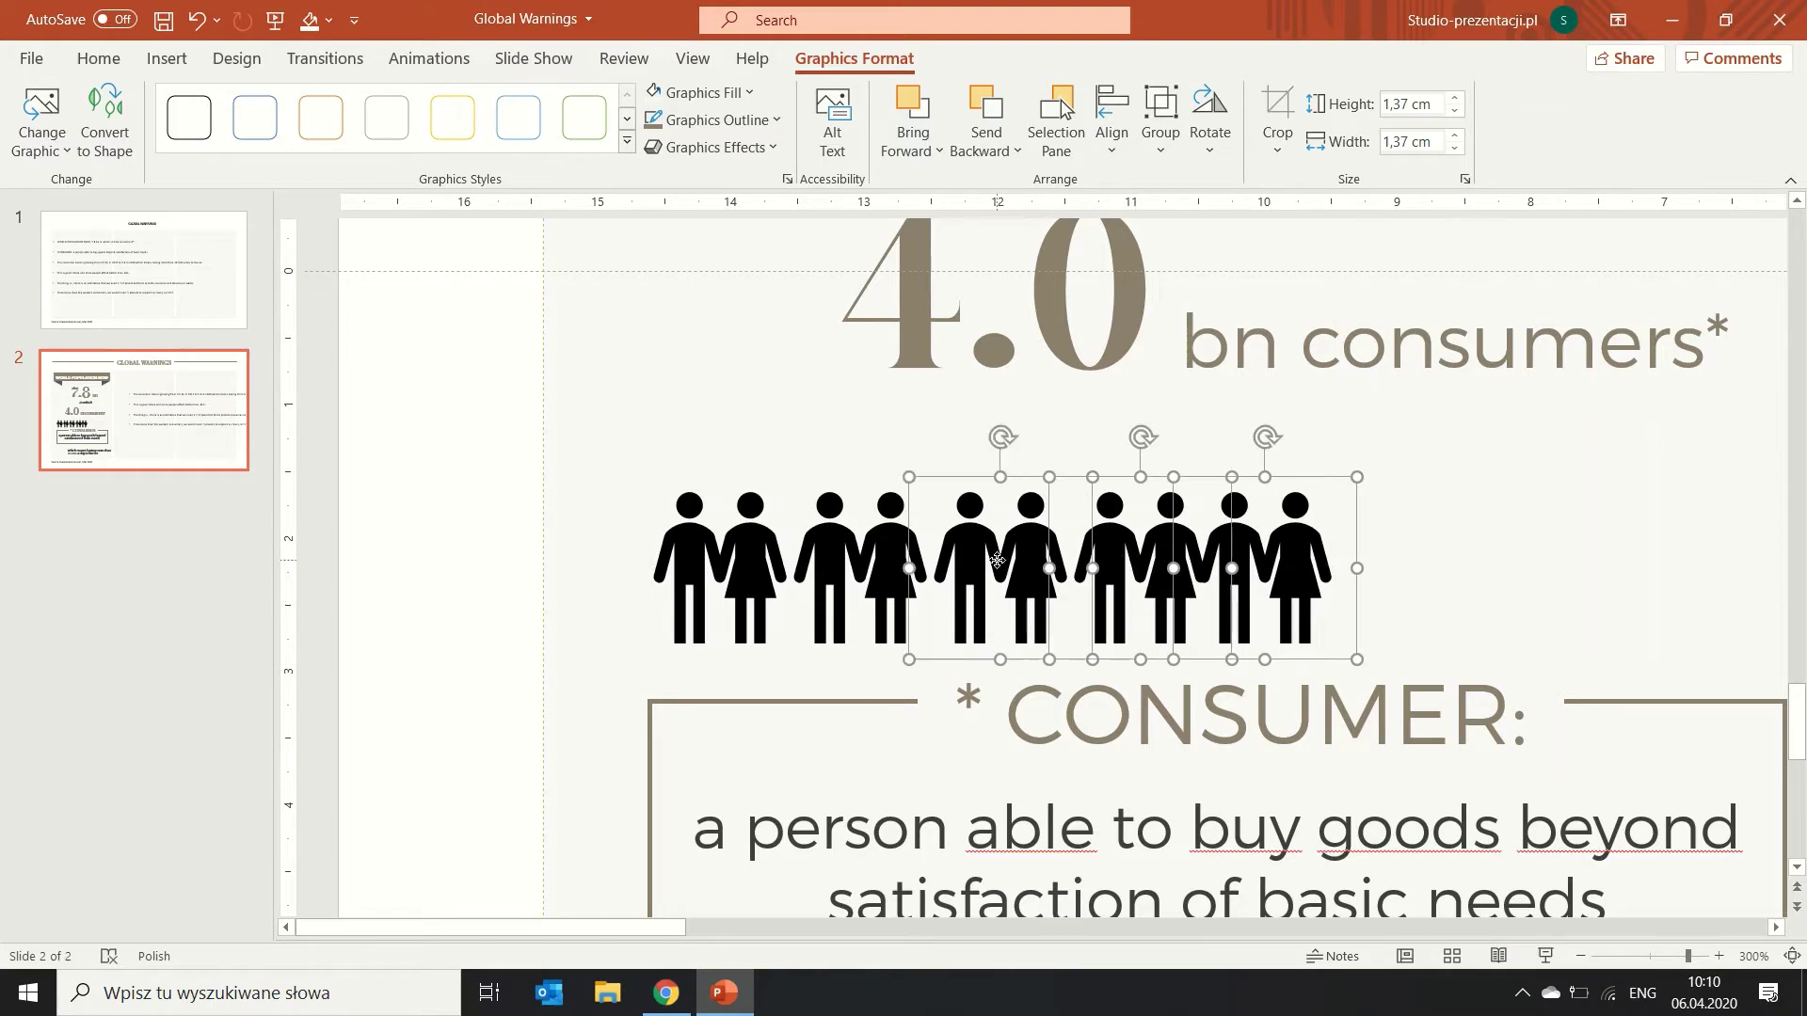
pyautogui.keyDown('shift'); pyautogui.click(860, 565); pyautogui.keyUp('shift')
pyautogui.keyDown('shift'); pyautogui.click(721, 564); pyautogui.keyUp('shift')
pyautogui.click(1116, 154)
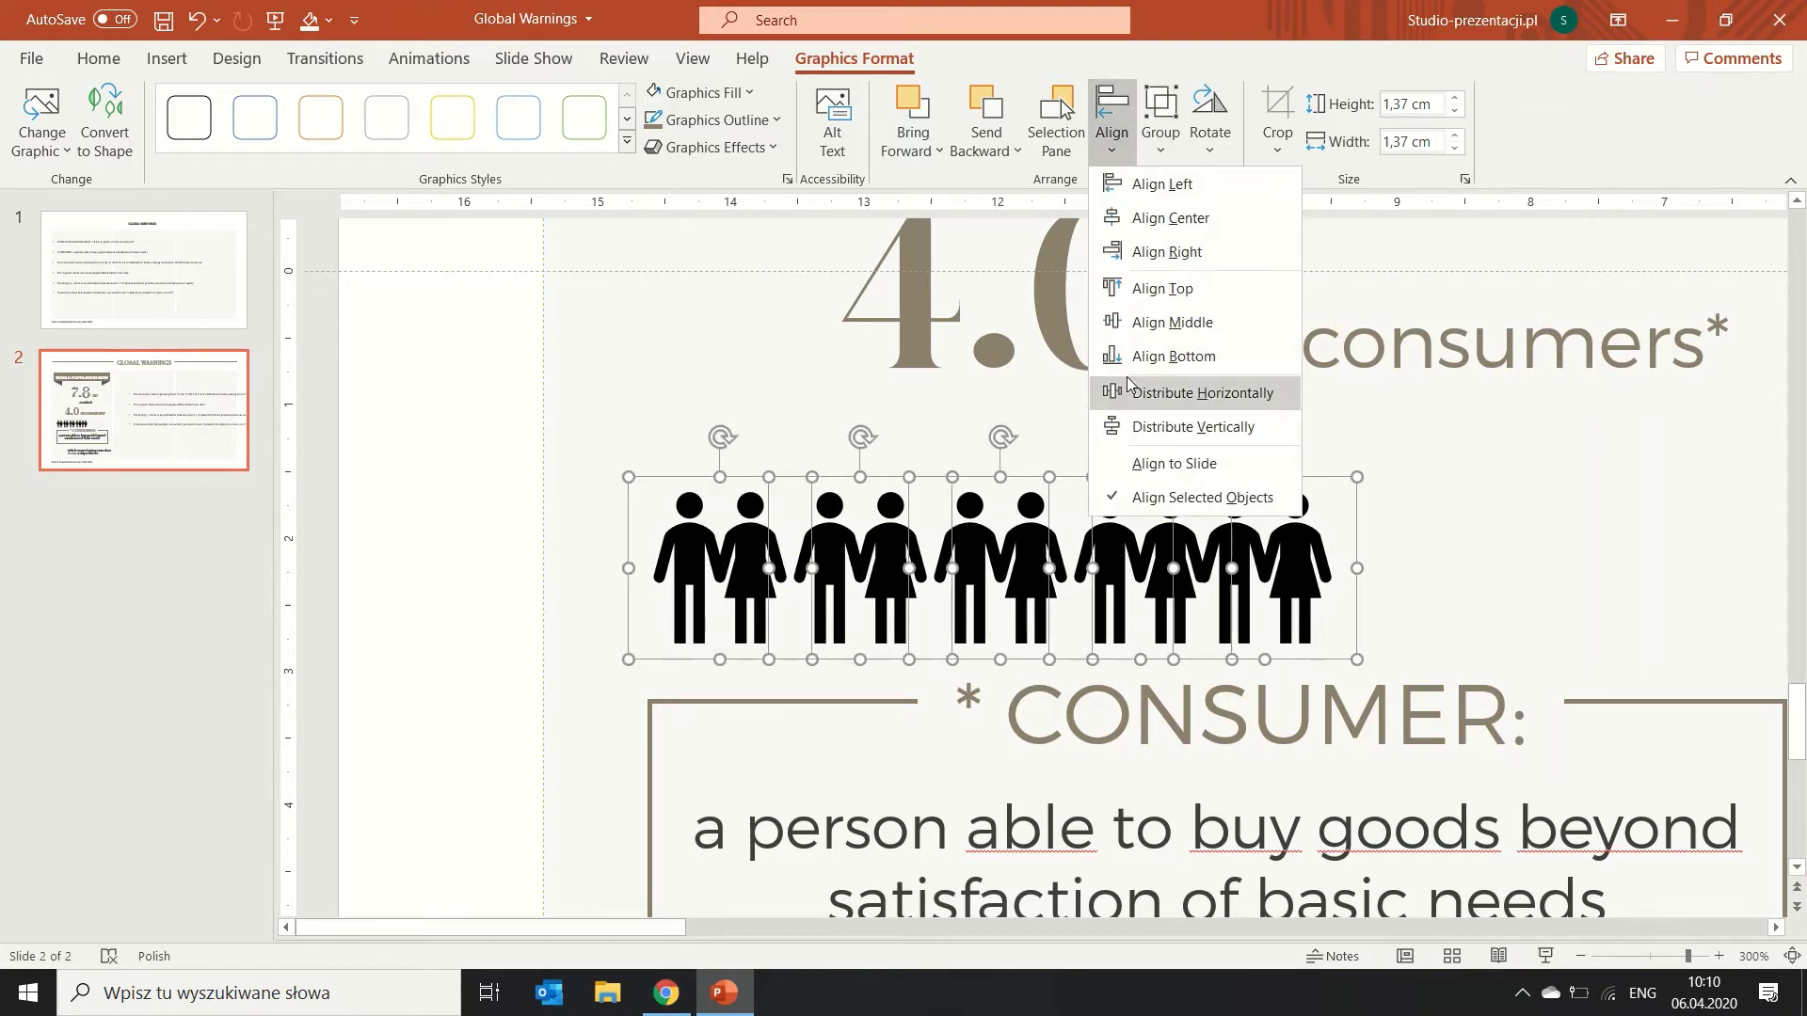
pyautogui.click(1129, 386)
pyautogui.hotkey('ctrl', 'g')
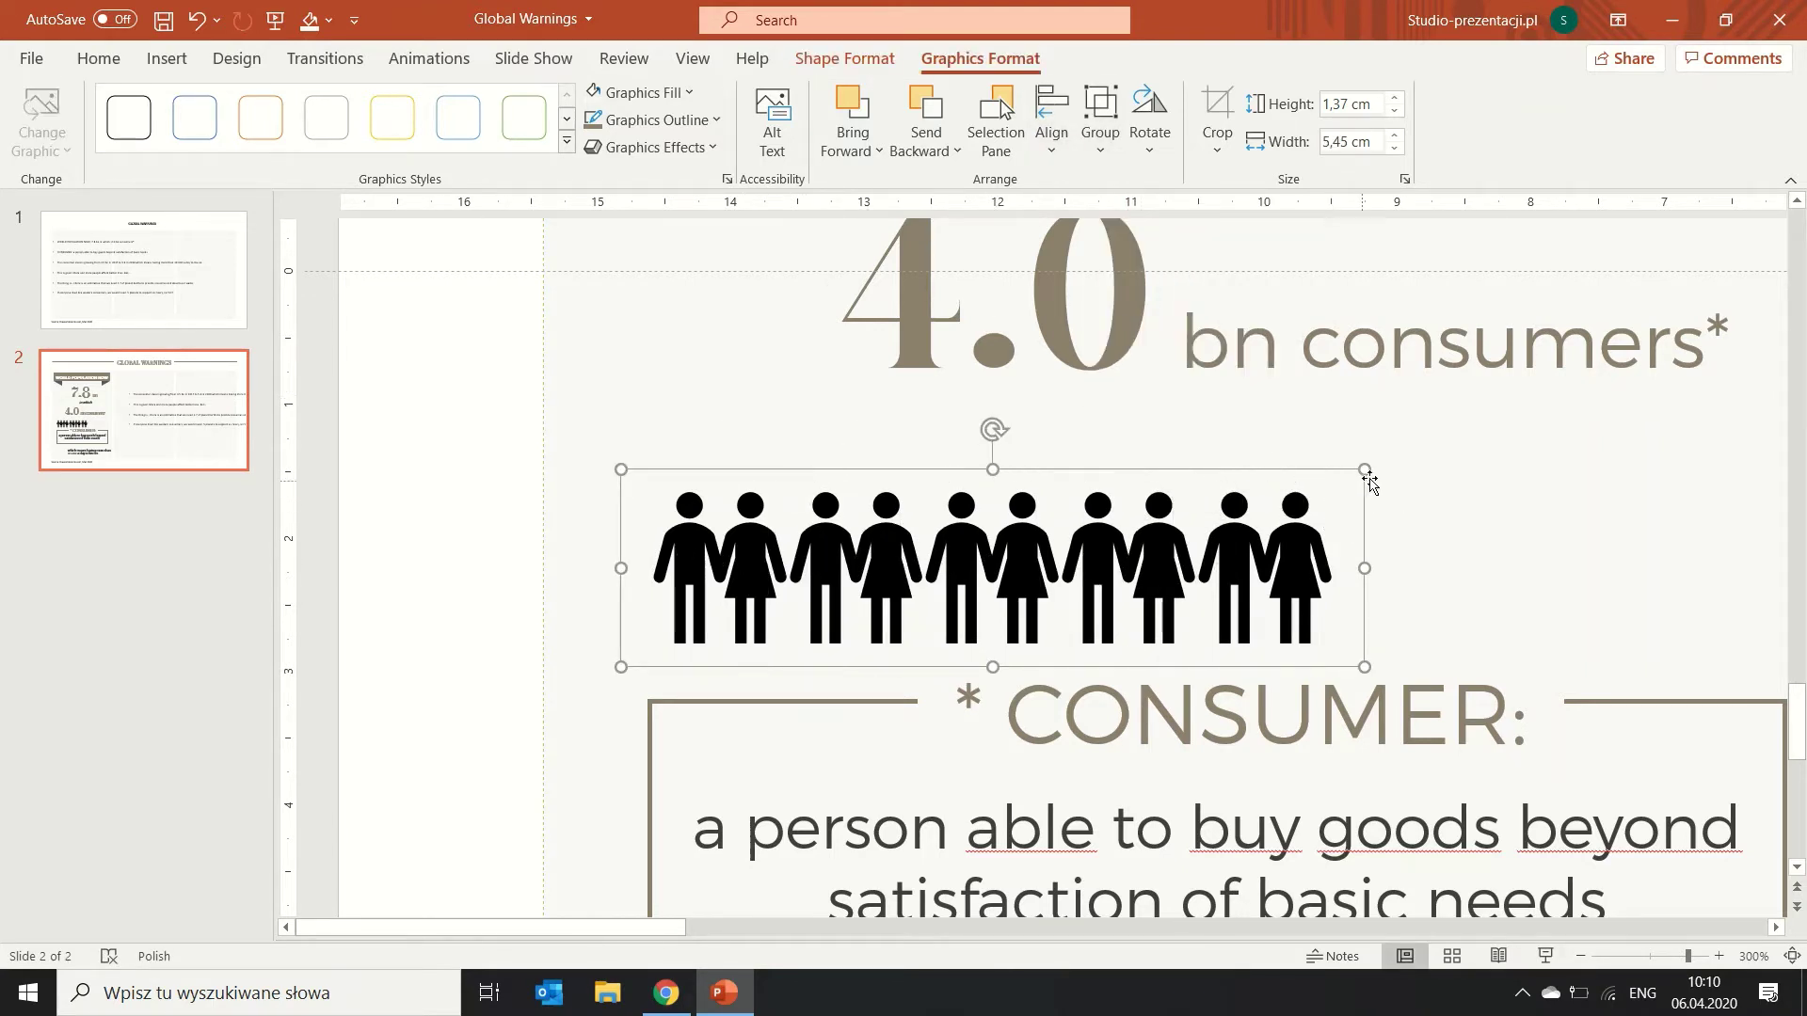
pyautogui.moveTo(1368, 468); pyautogui.dragTo(1572, 410)
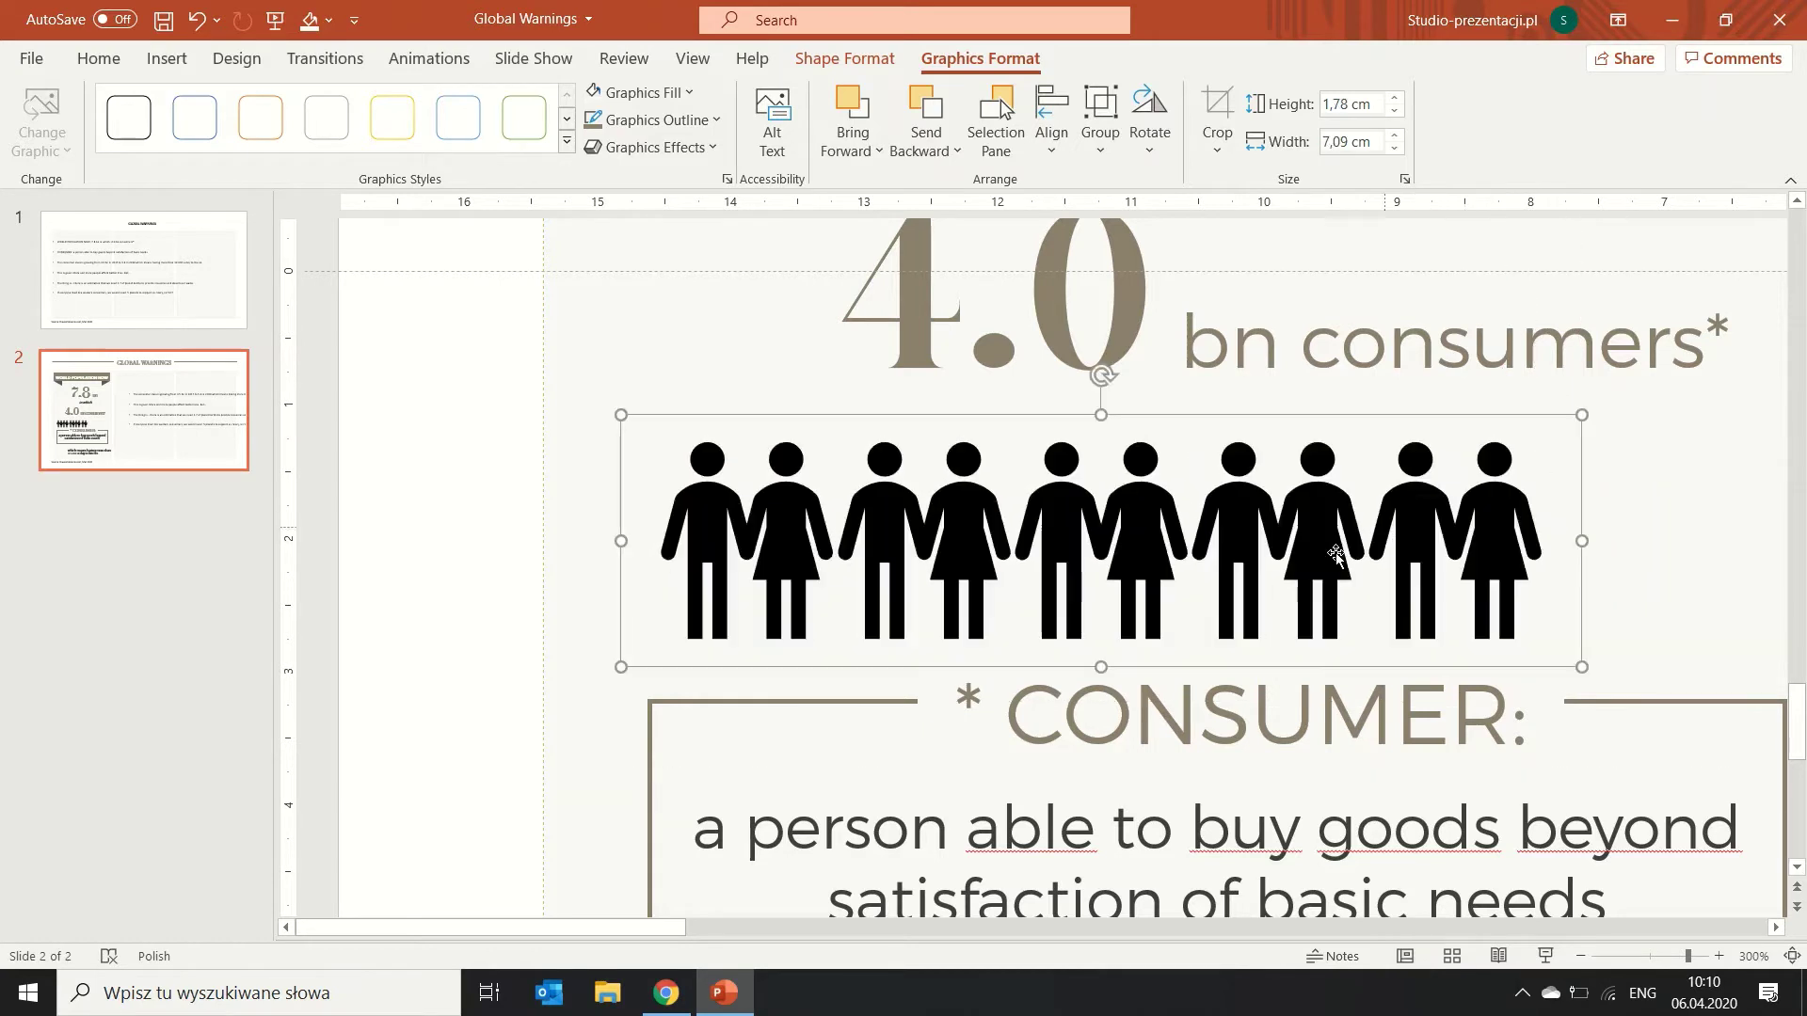
pyautogui.moveTo(1326, 560); pyautogui.dragTo(1397, 548)
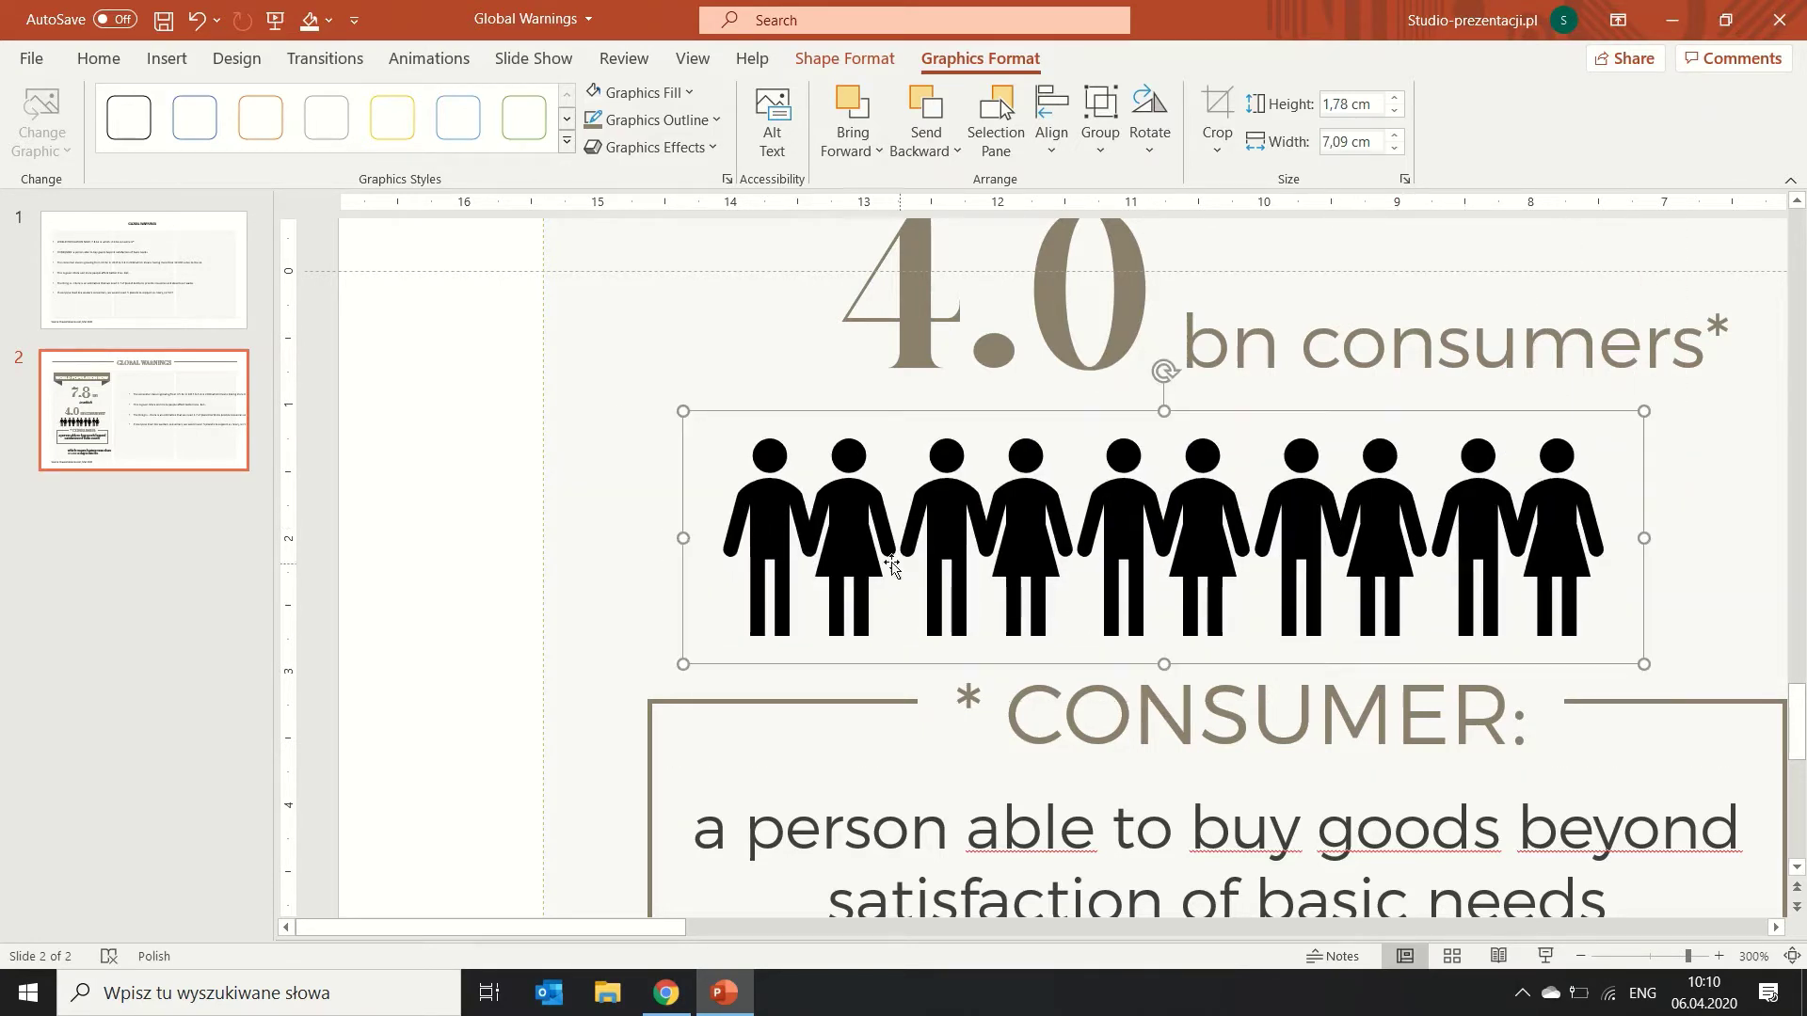
# Colour the first two couples brown and the last three light grey.
pyautogui.click(838, 544)
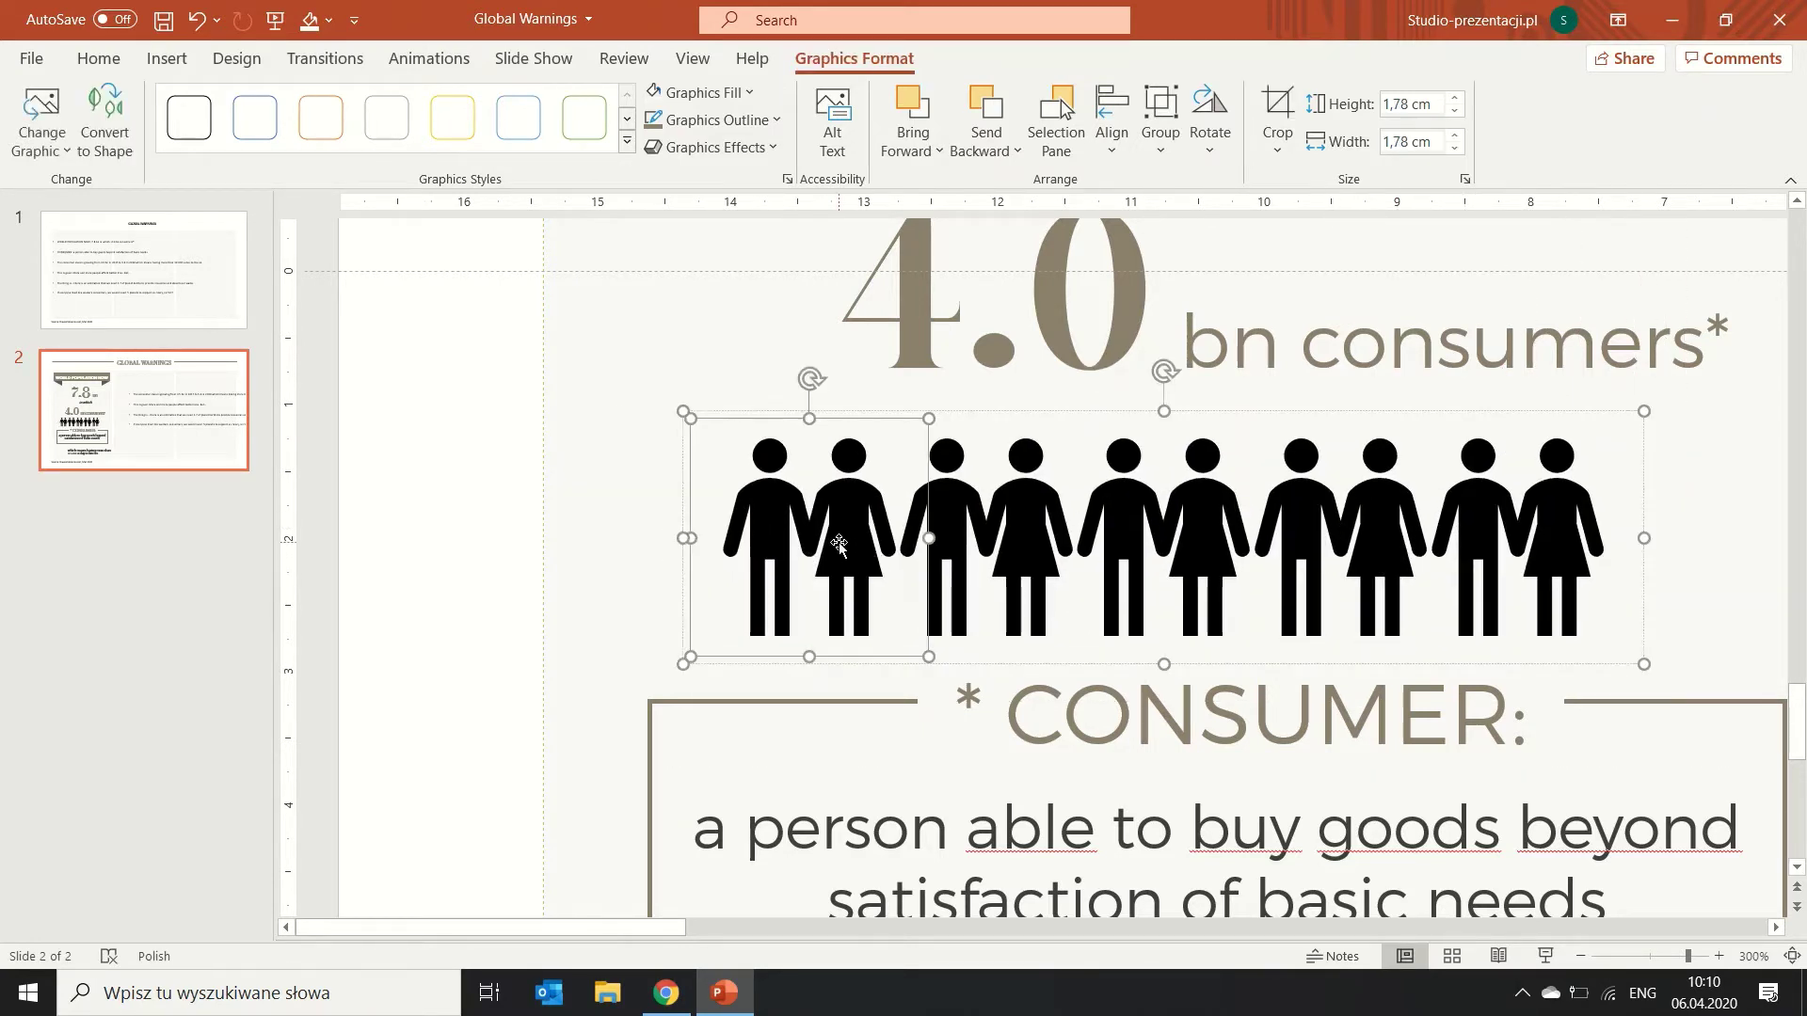
pyautogui.keyDown('shift'); pyautogui.click(1008, 525); pyautogui.keyUp('shift')
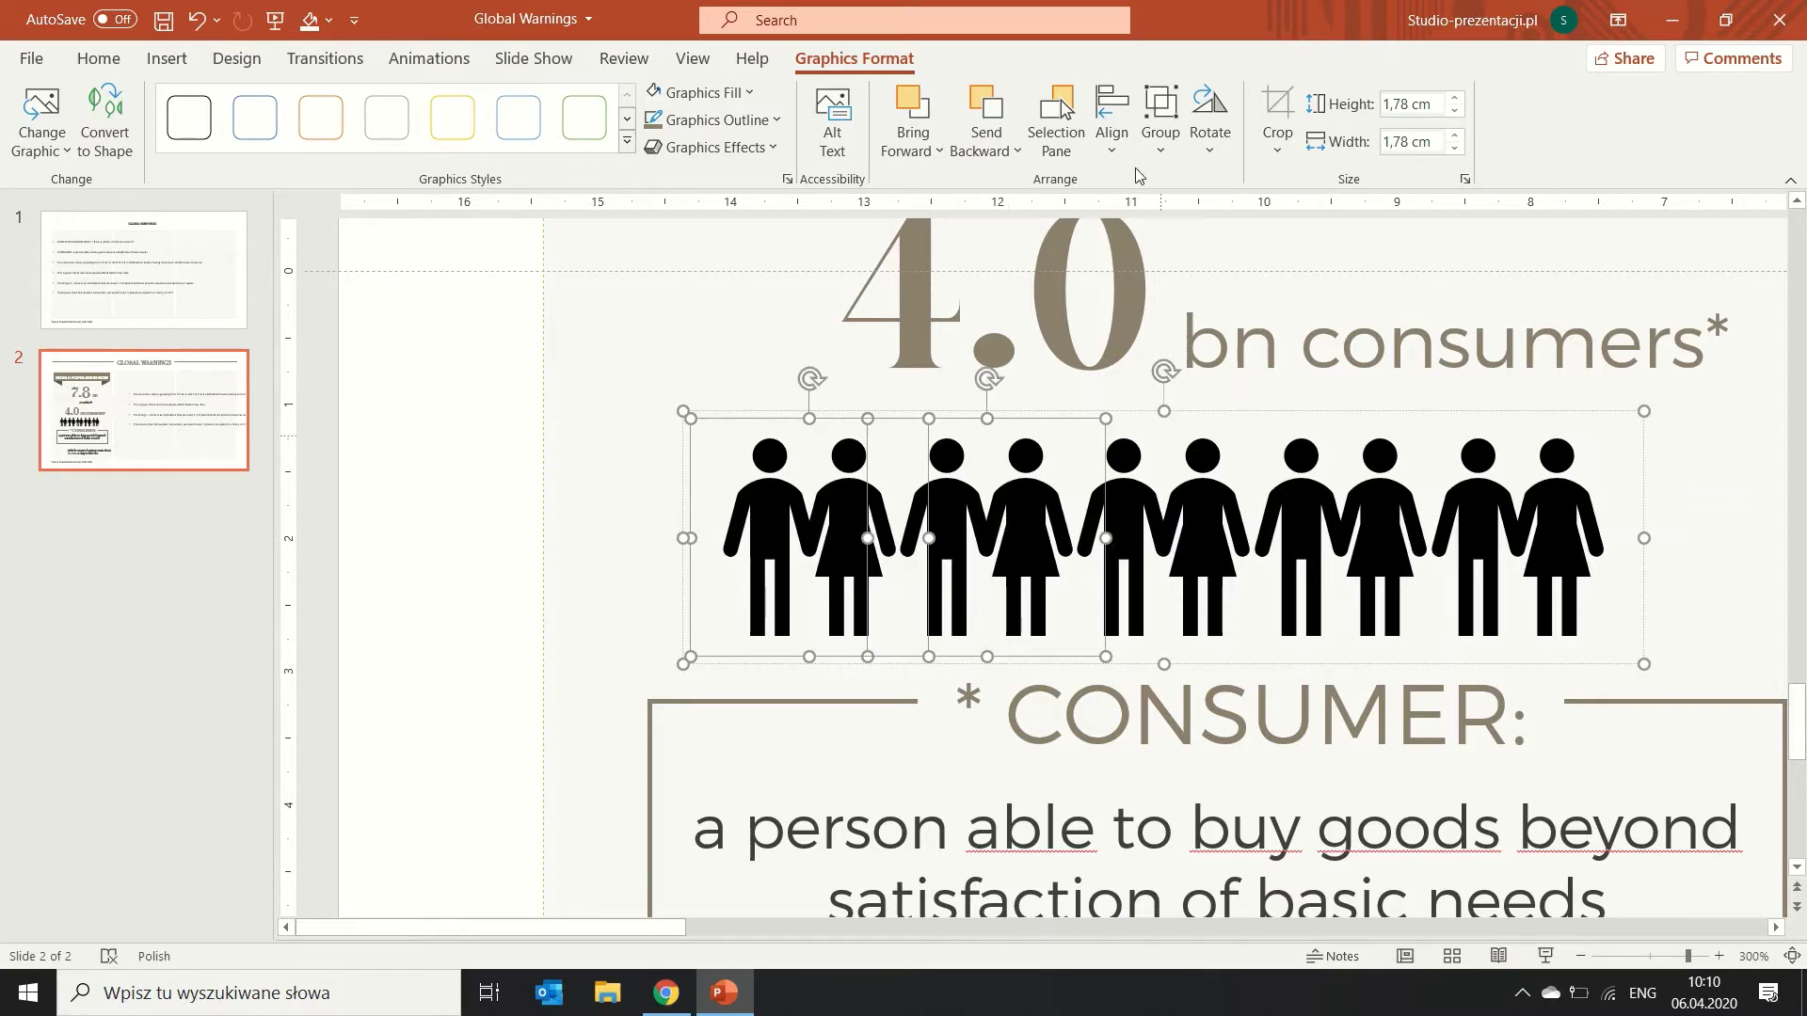
pyautogui.click(700, 95)
pyautogui.click(651, 379)
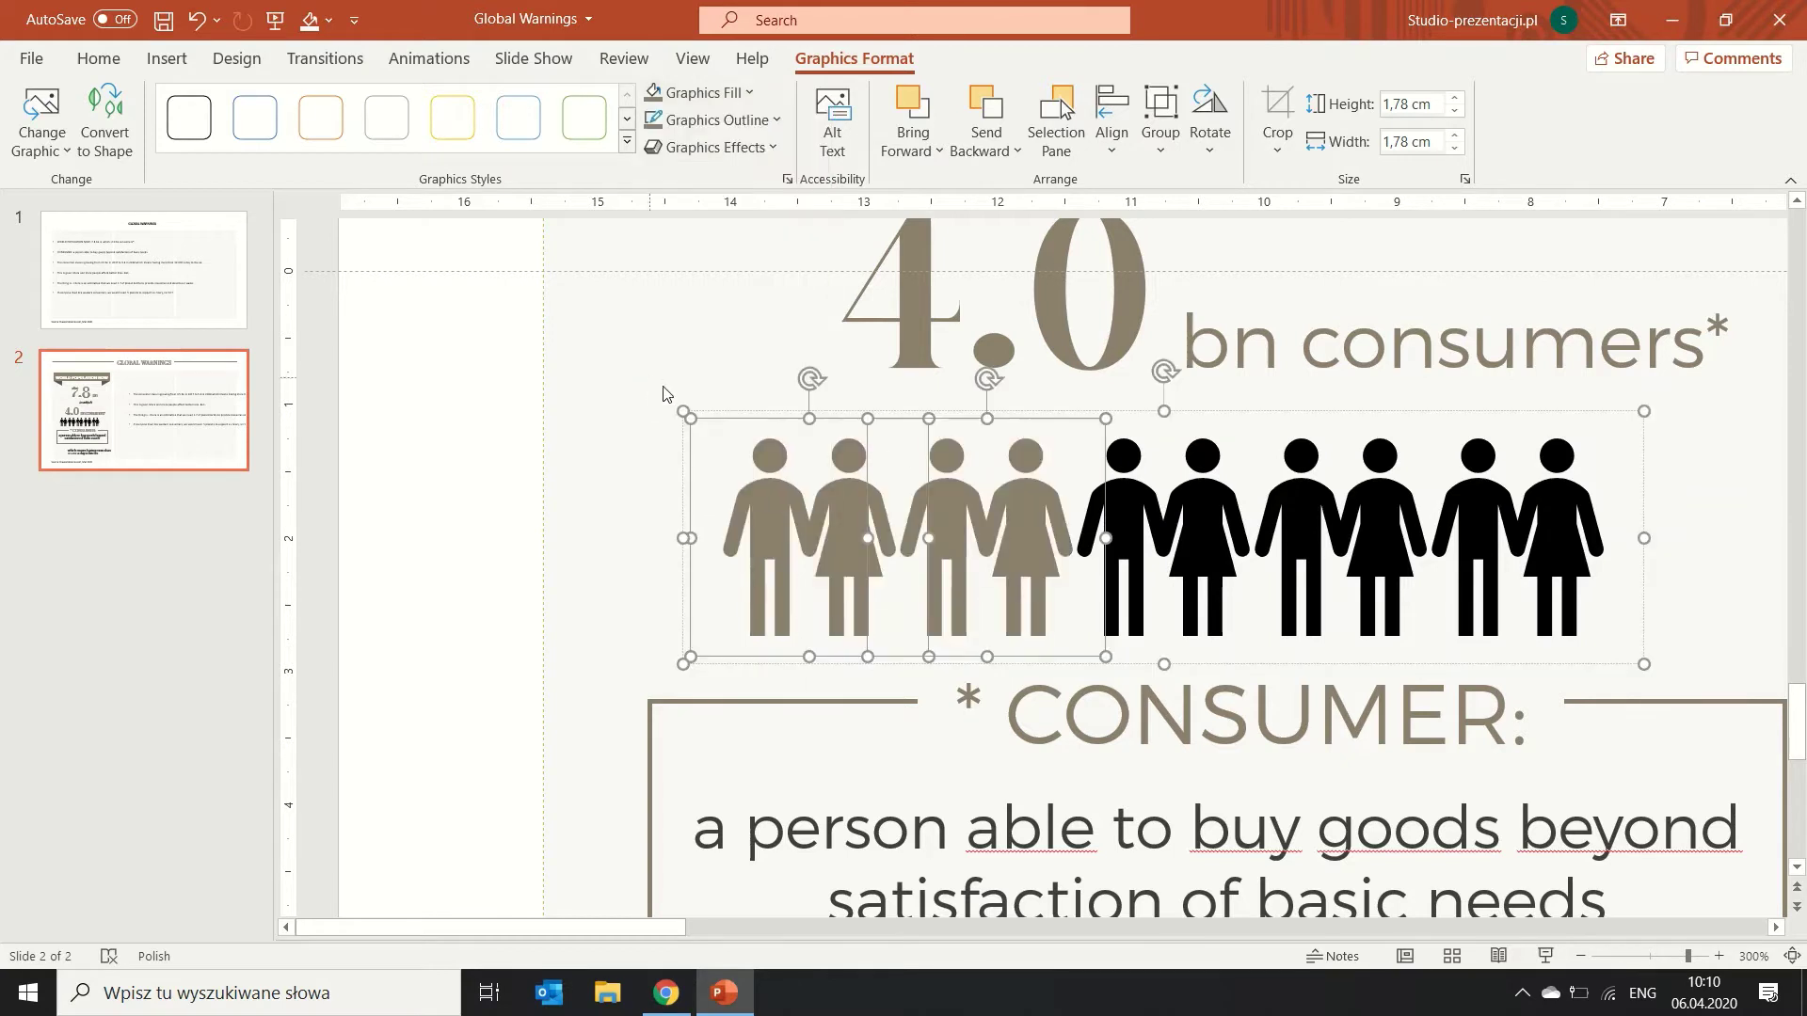
pyautogui.click(1181, 517)
pyautogui.keyDown('shift'); pyautogui.click(1412, 504); pyautogui.keyUp('shift')
pyautogui.keyDown('shift'); pyautogui.click(1512, 508); pyautogui.keyUp('shift')
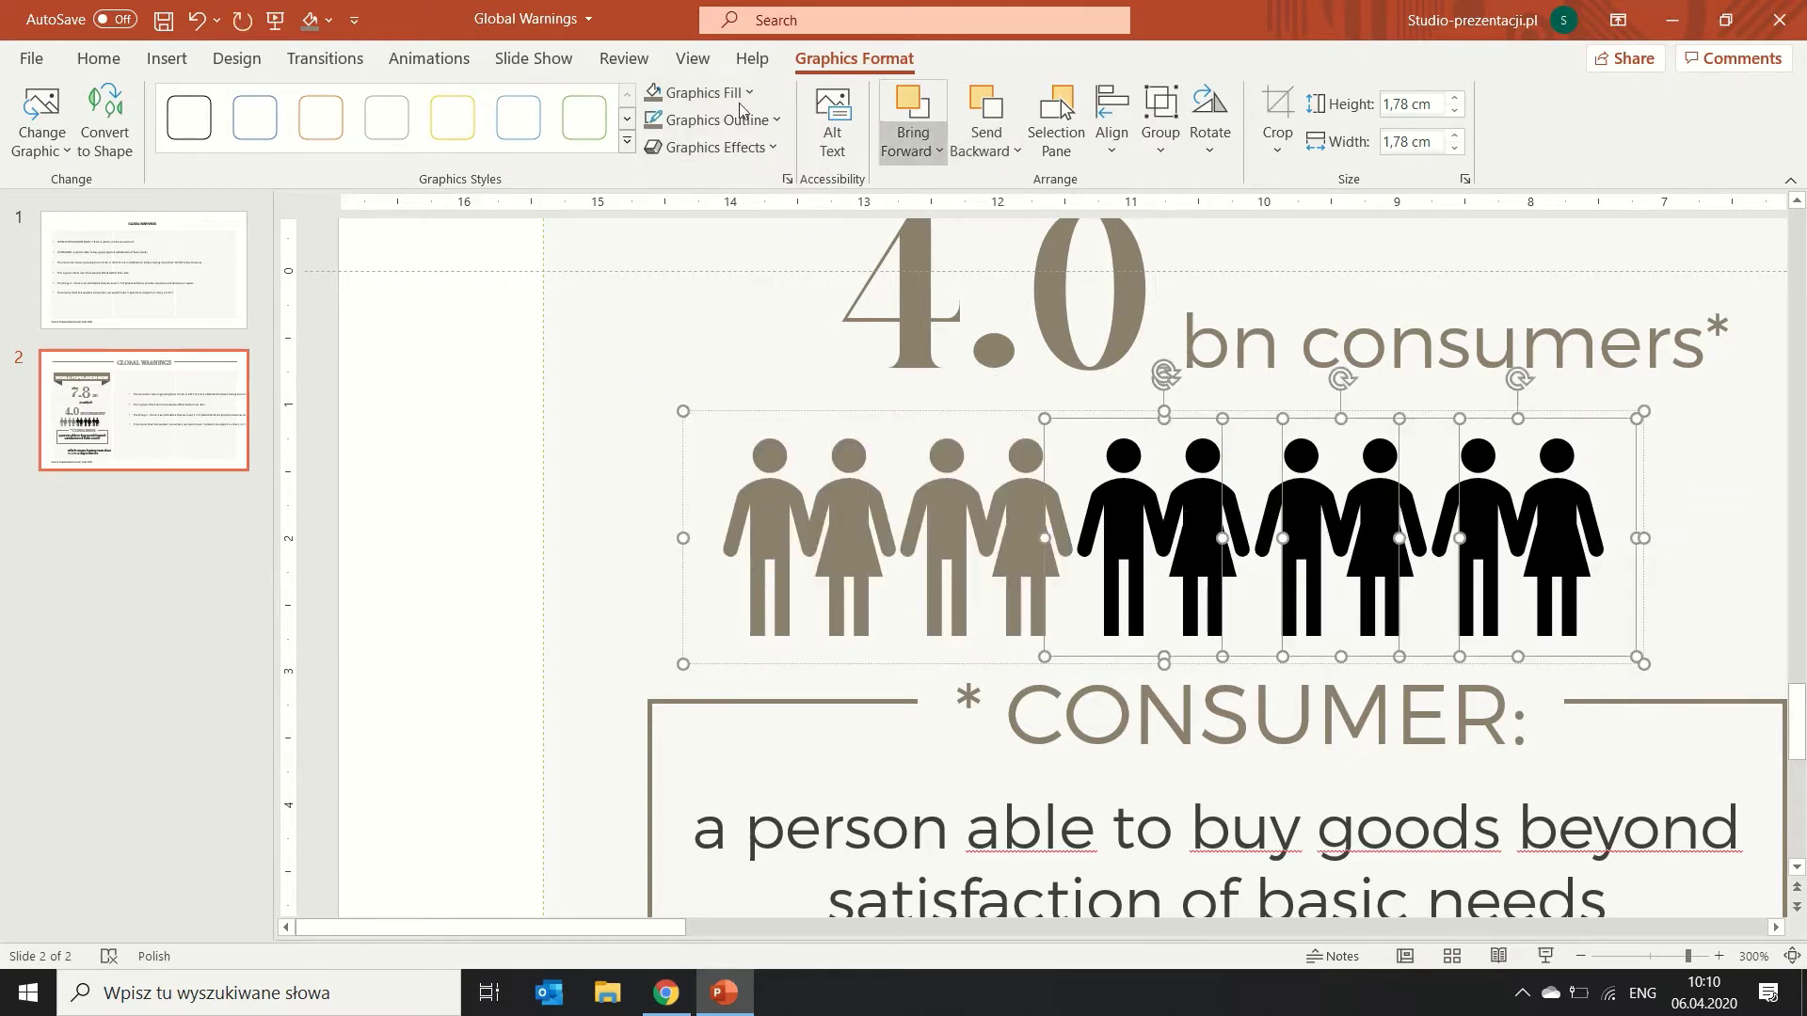
pyautogui.click(706, 94)
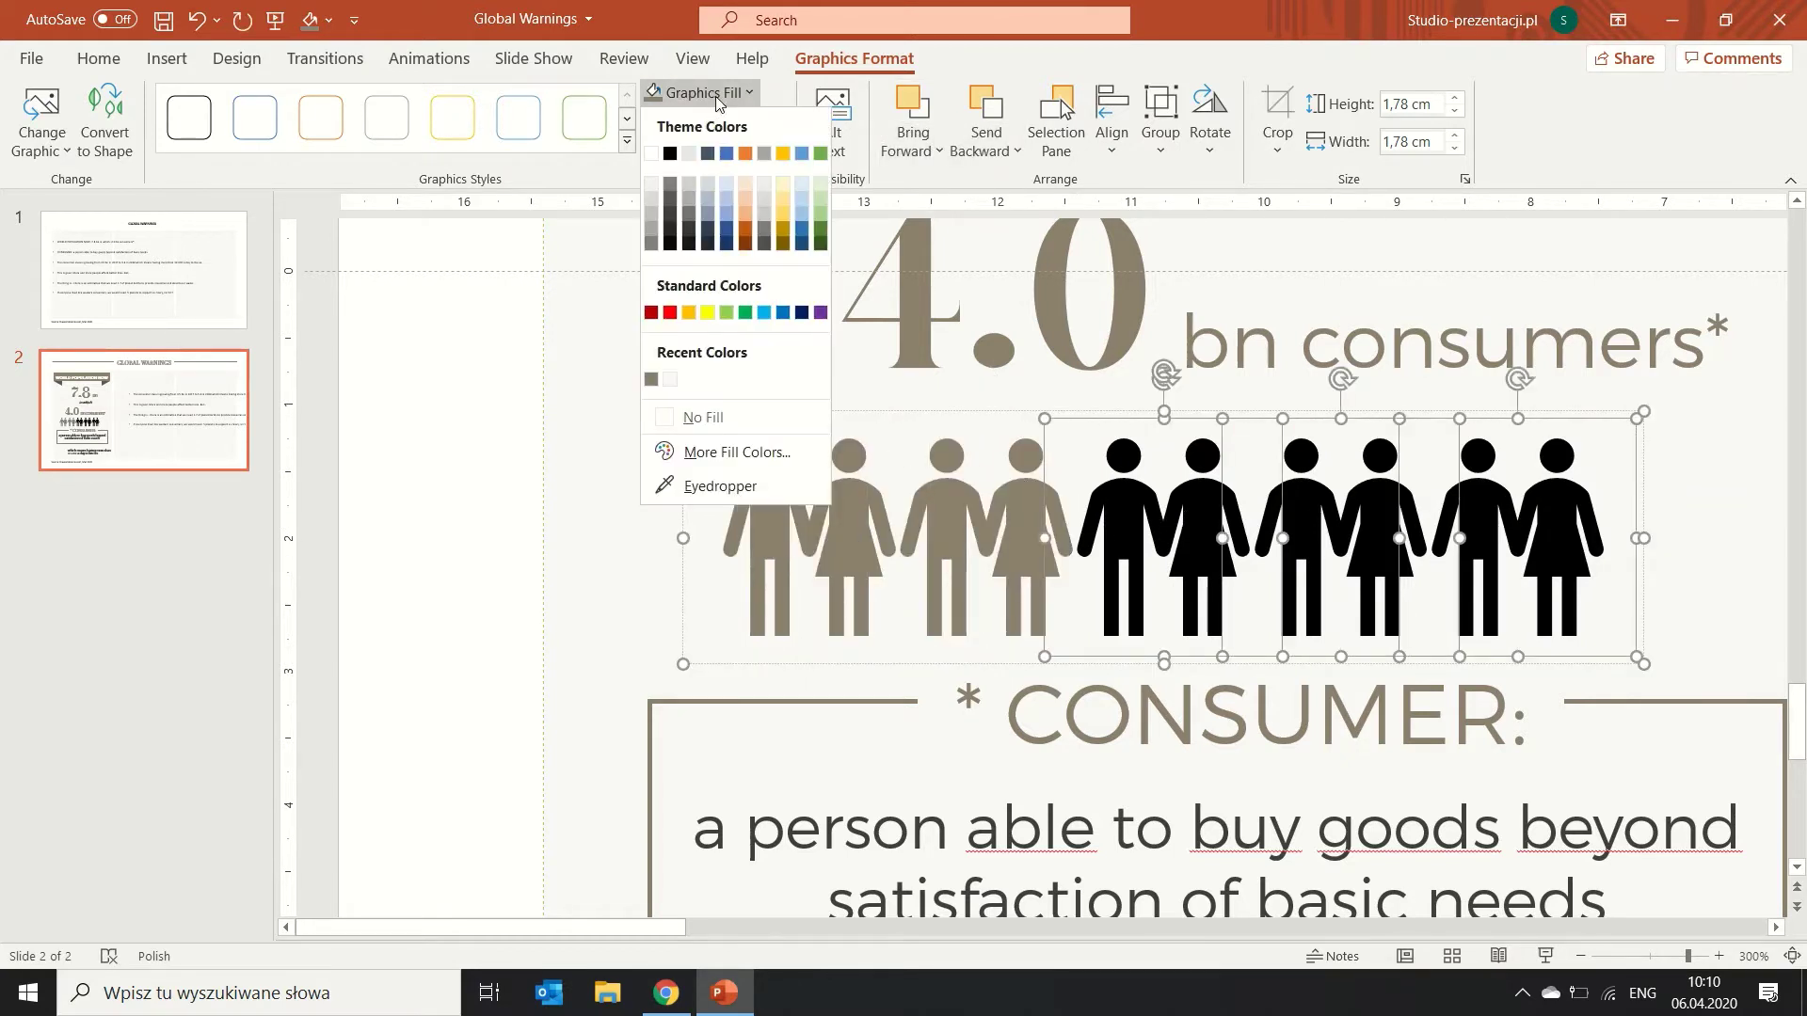
pyautogui.click(653, 204)
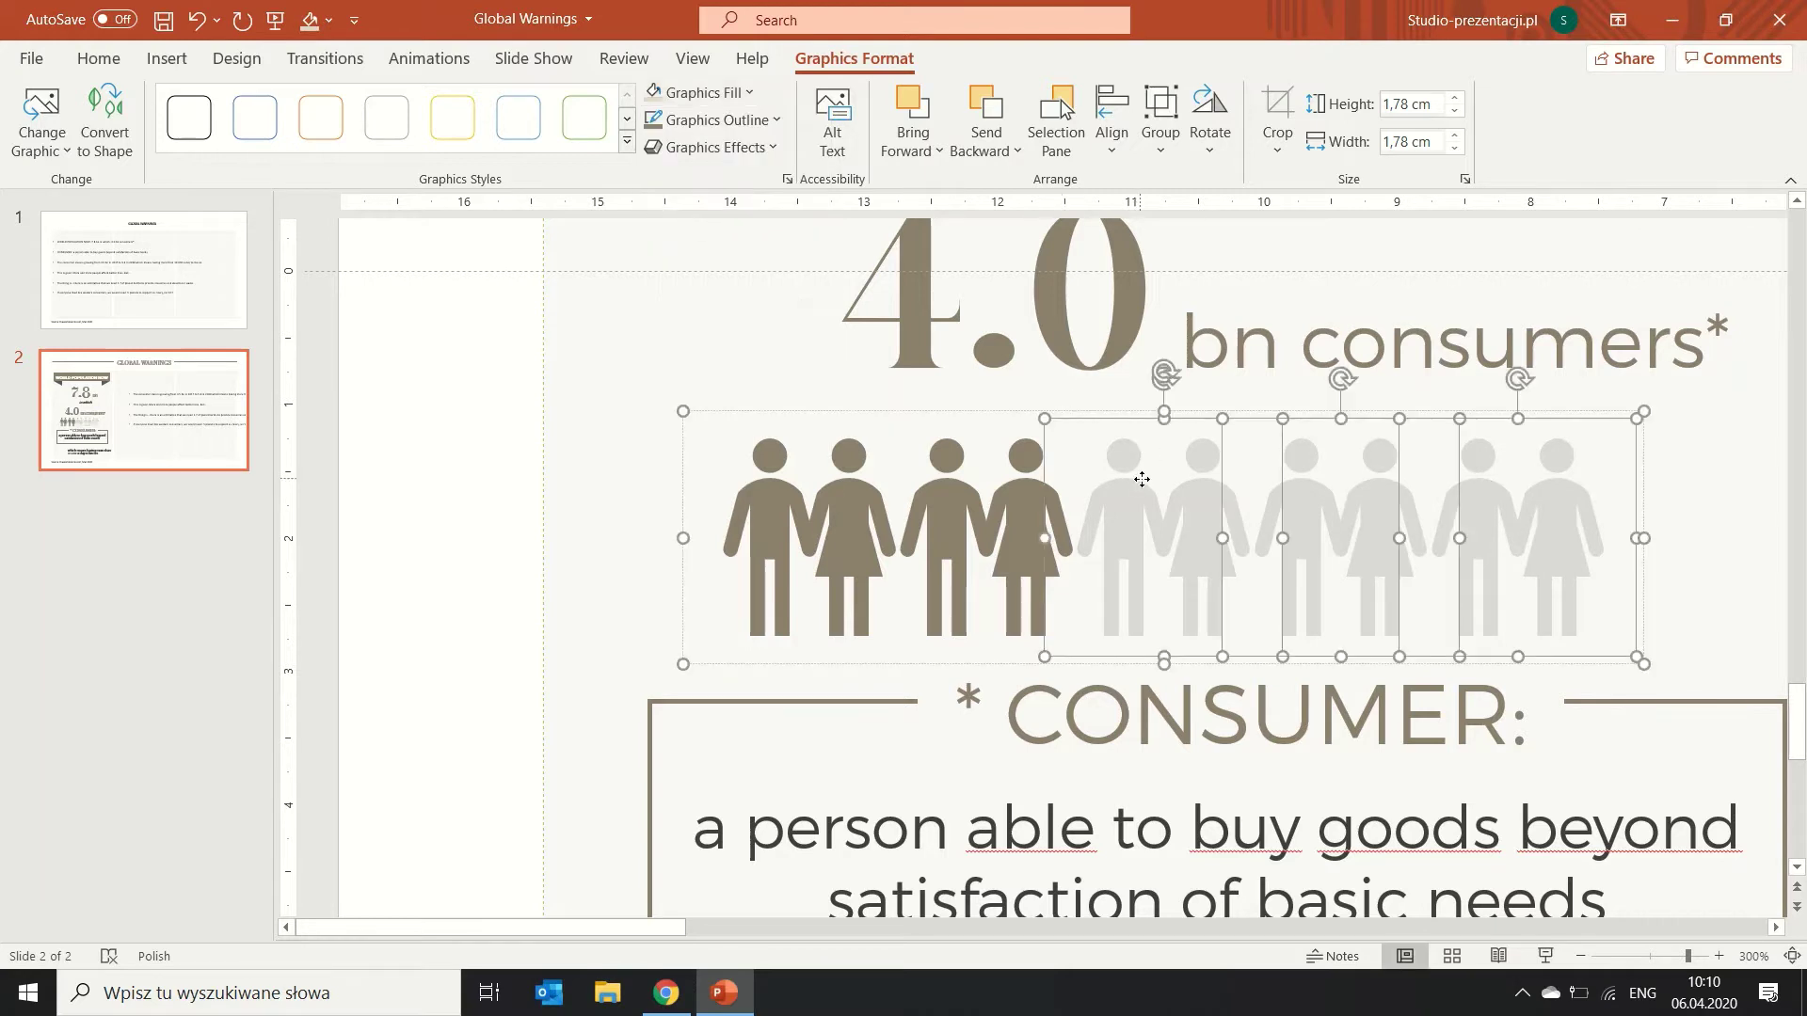
pyautogui.click(1703, 485)
# Ungroup the row, duplicate the third grey couple, and align the copy with the row.
pyautogui.click(1156, 511)
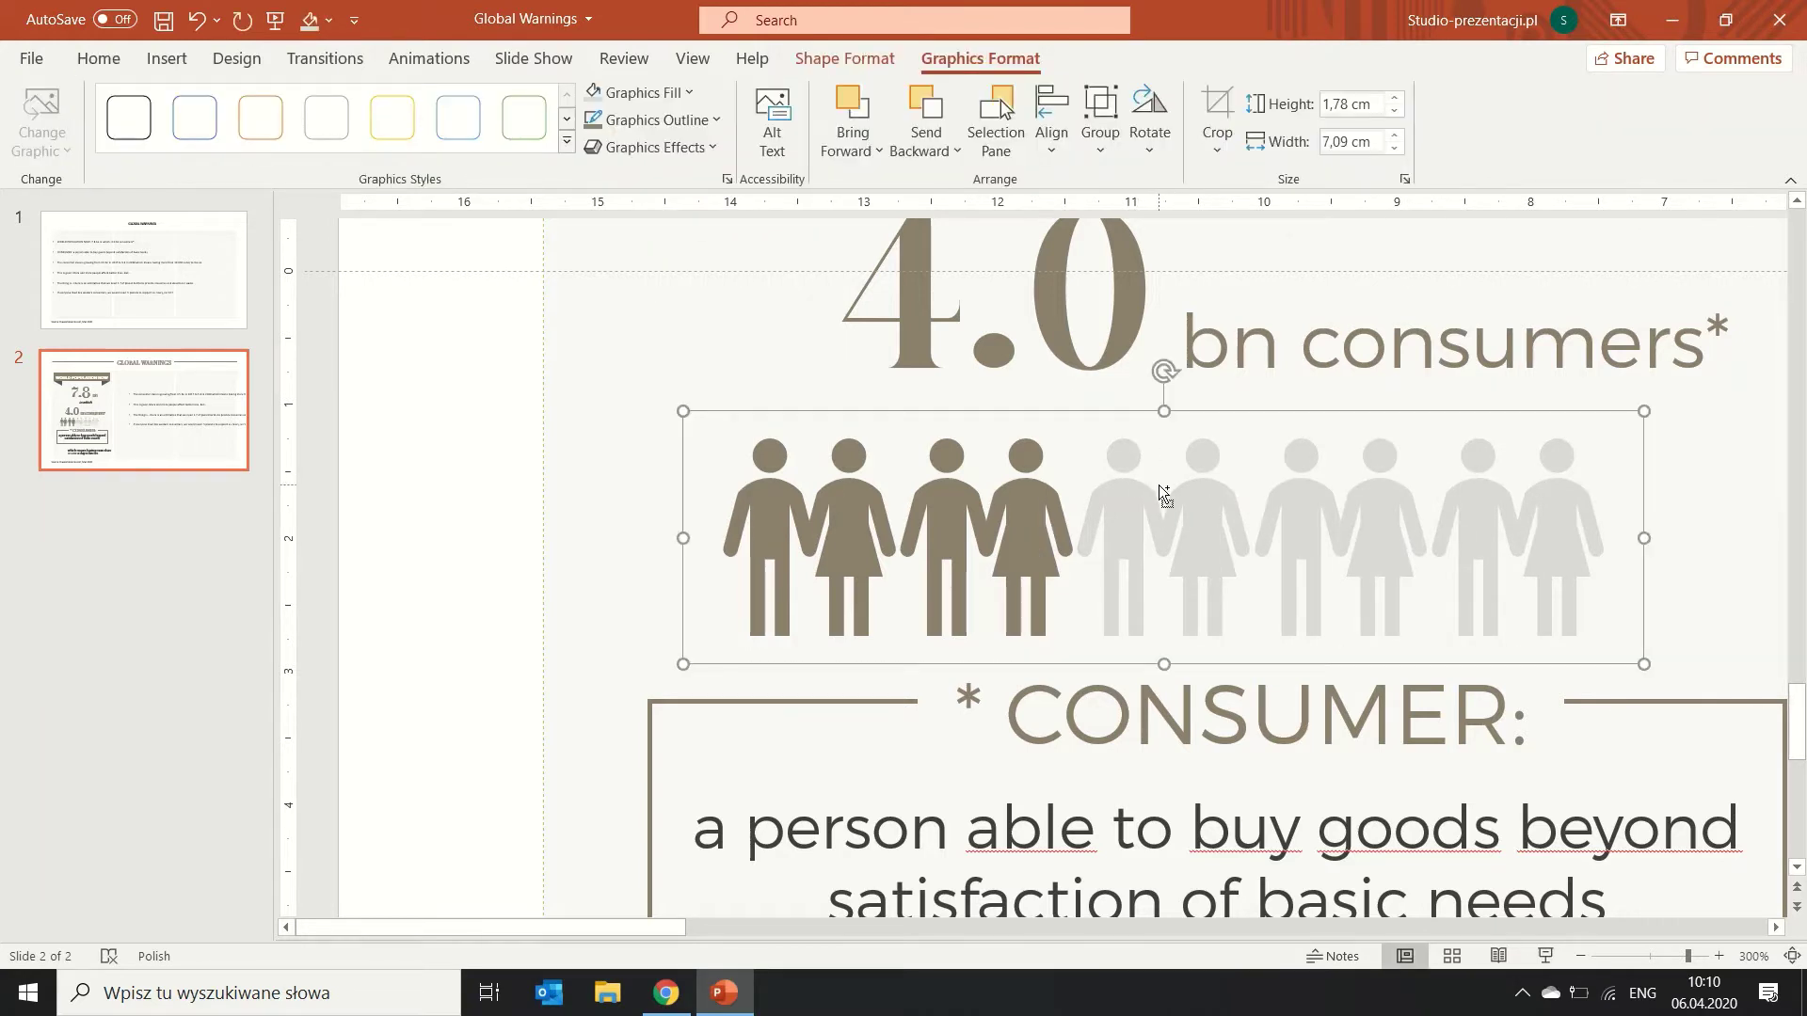
pyautogui.hotkey('ctrl', 'shift', 'g')
pyautogui.click(499, 482)
pyautogui.click(1171, 521)
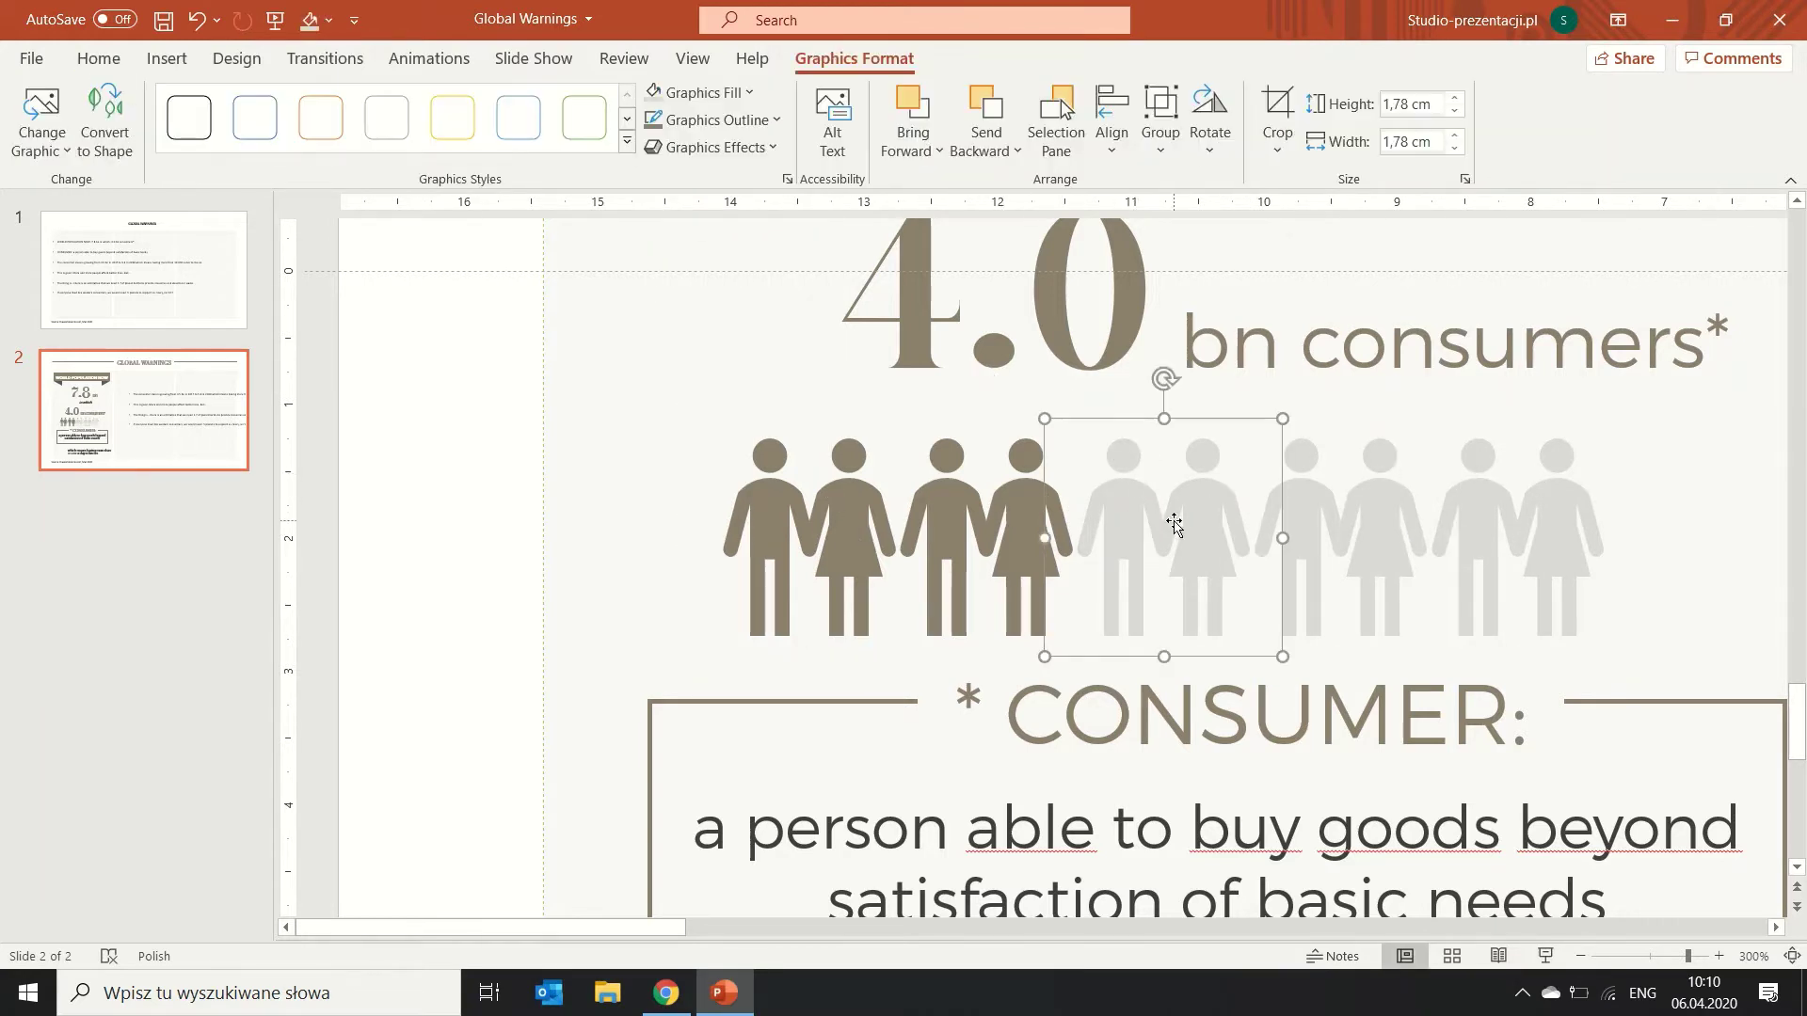
pyautogui.hotkey('ctrl', 'c')
pyautogui.hotkey('ctrl', 'v')
pyautogui.moveTo(1171, 522); pyautogui.dragTo(1220, 553)
pyautogui.keyDown('shift'); pyautogui.click(1130, 461); pyautogui.keyUp('shift')
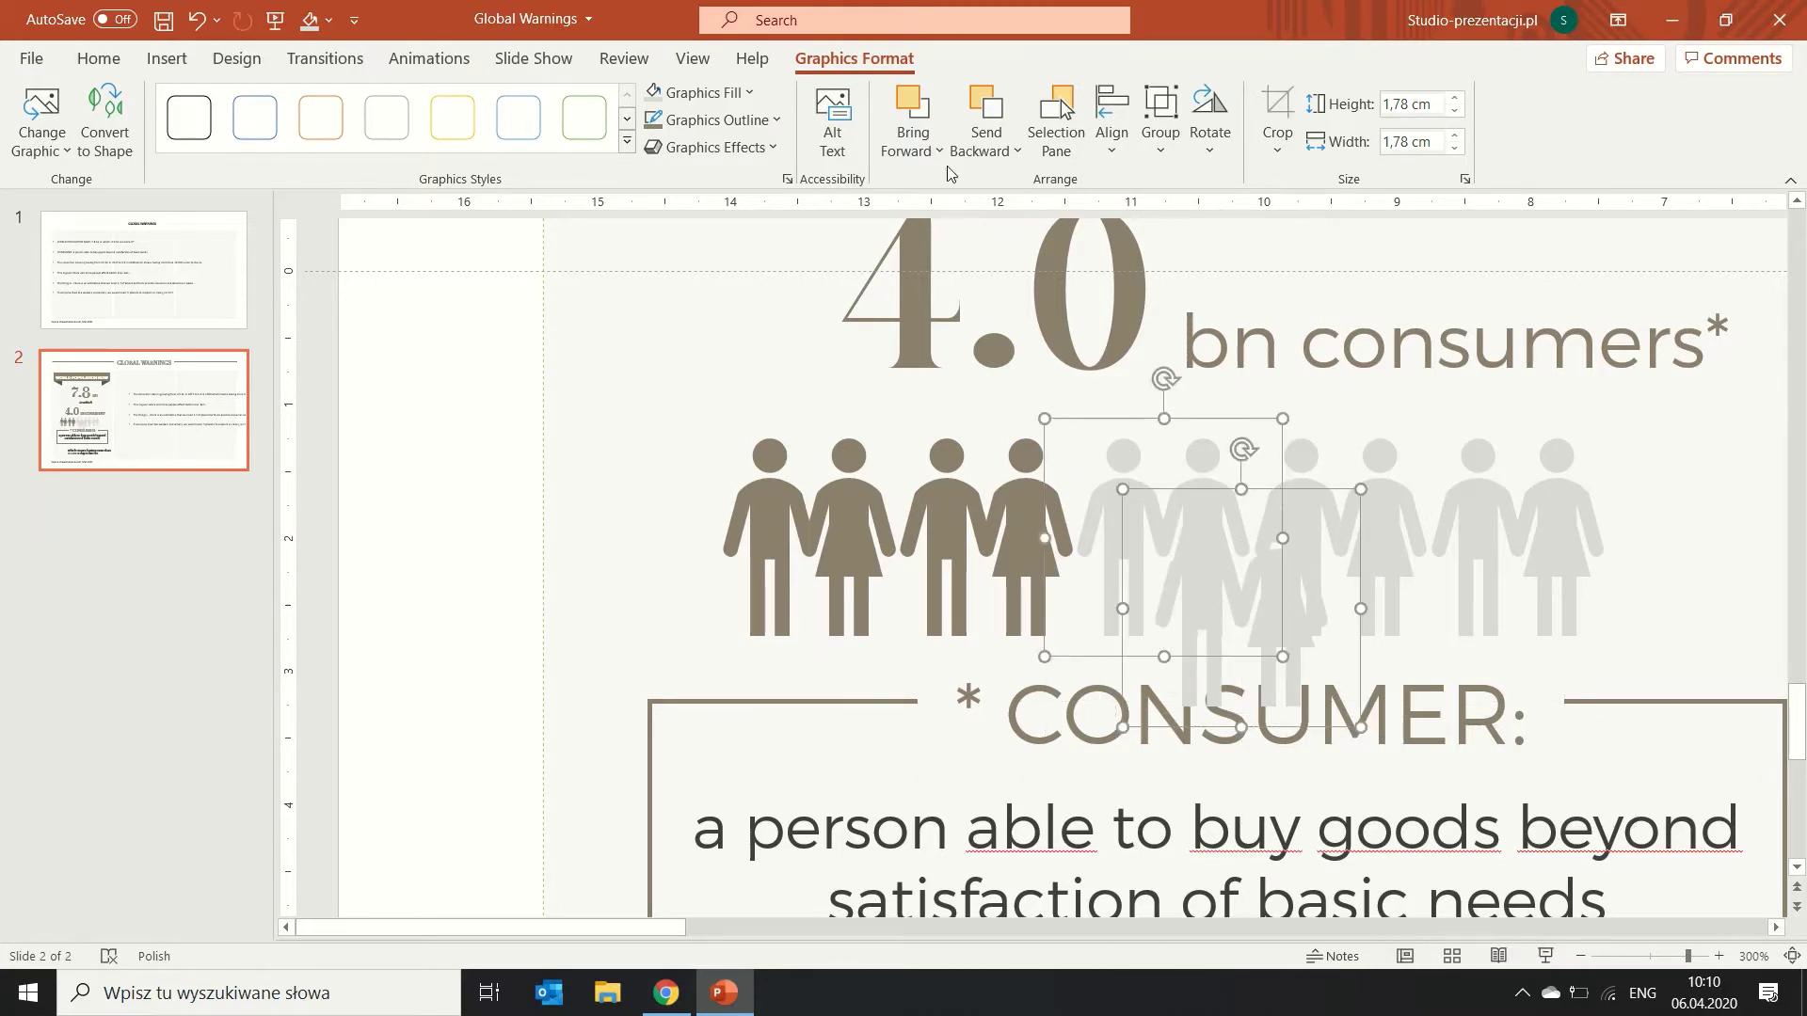
pyautogui.click(1112, 132)
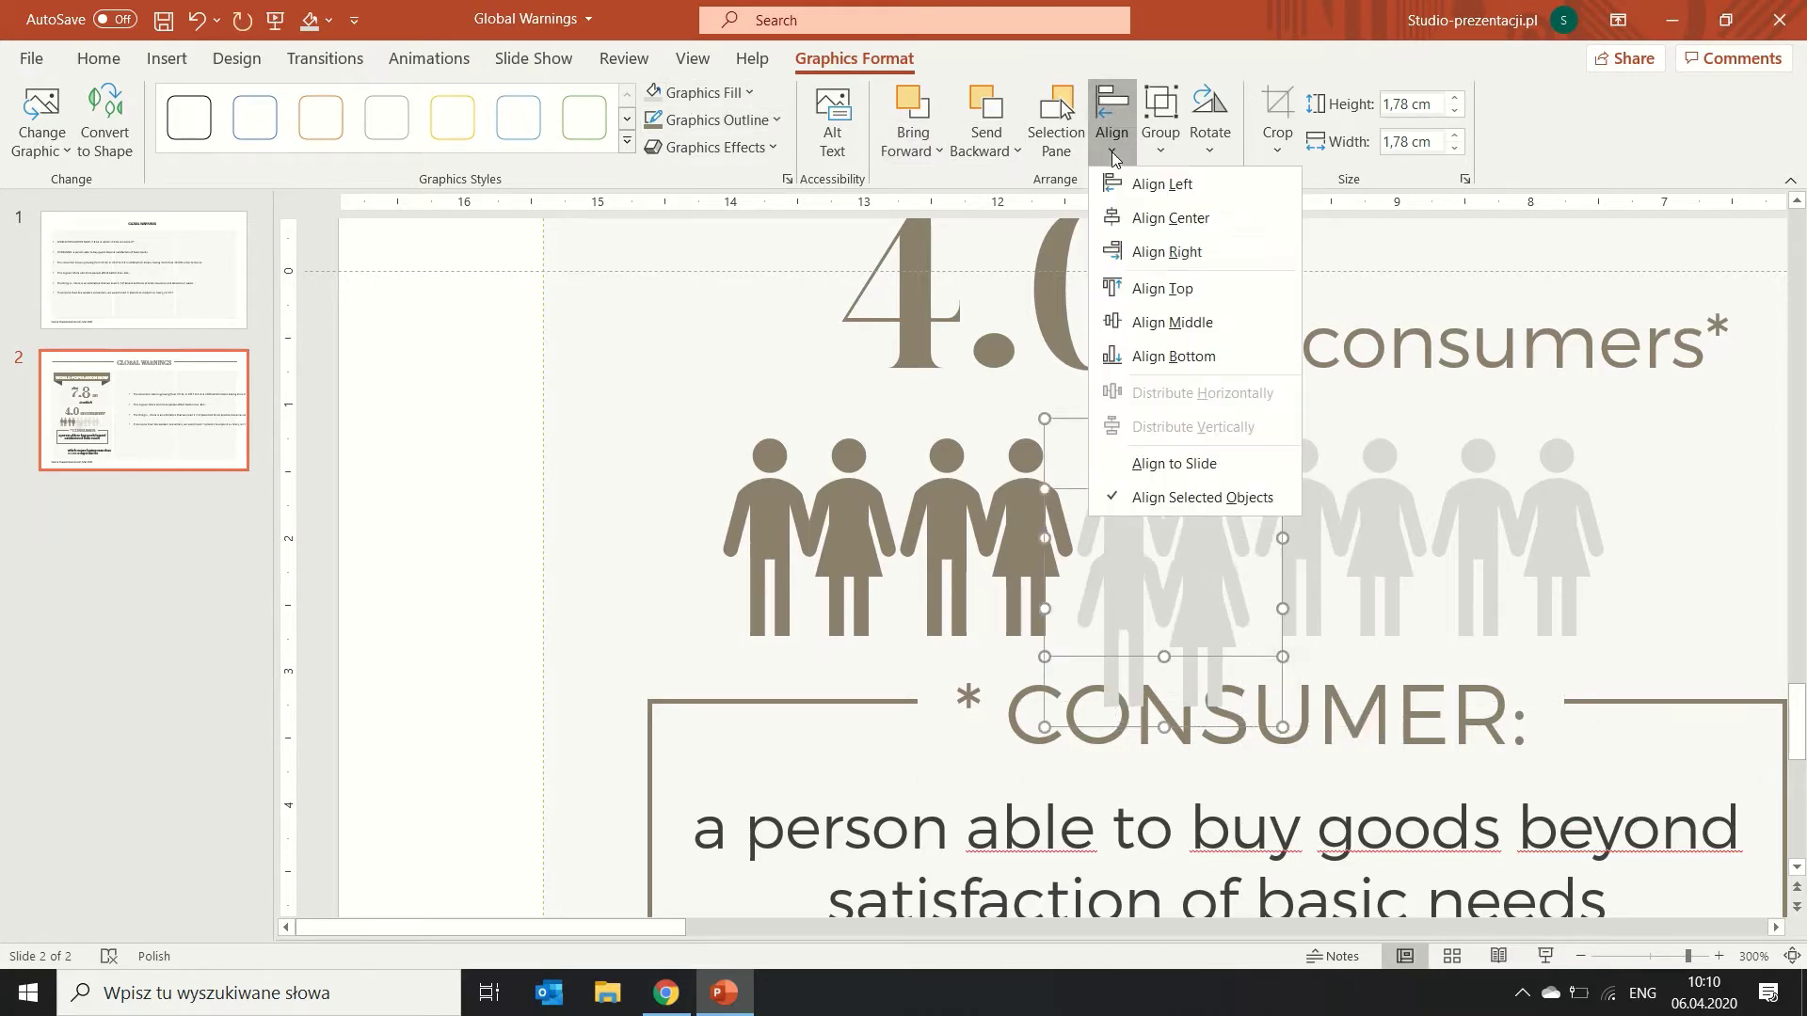
pyautogui.click(1158, 287)
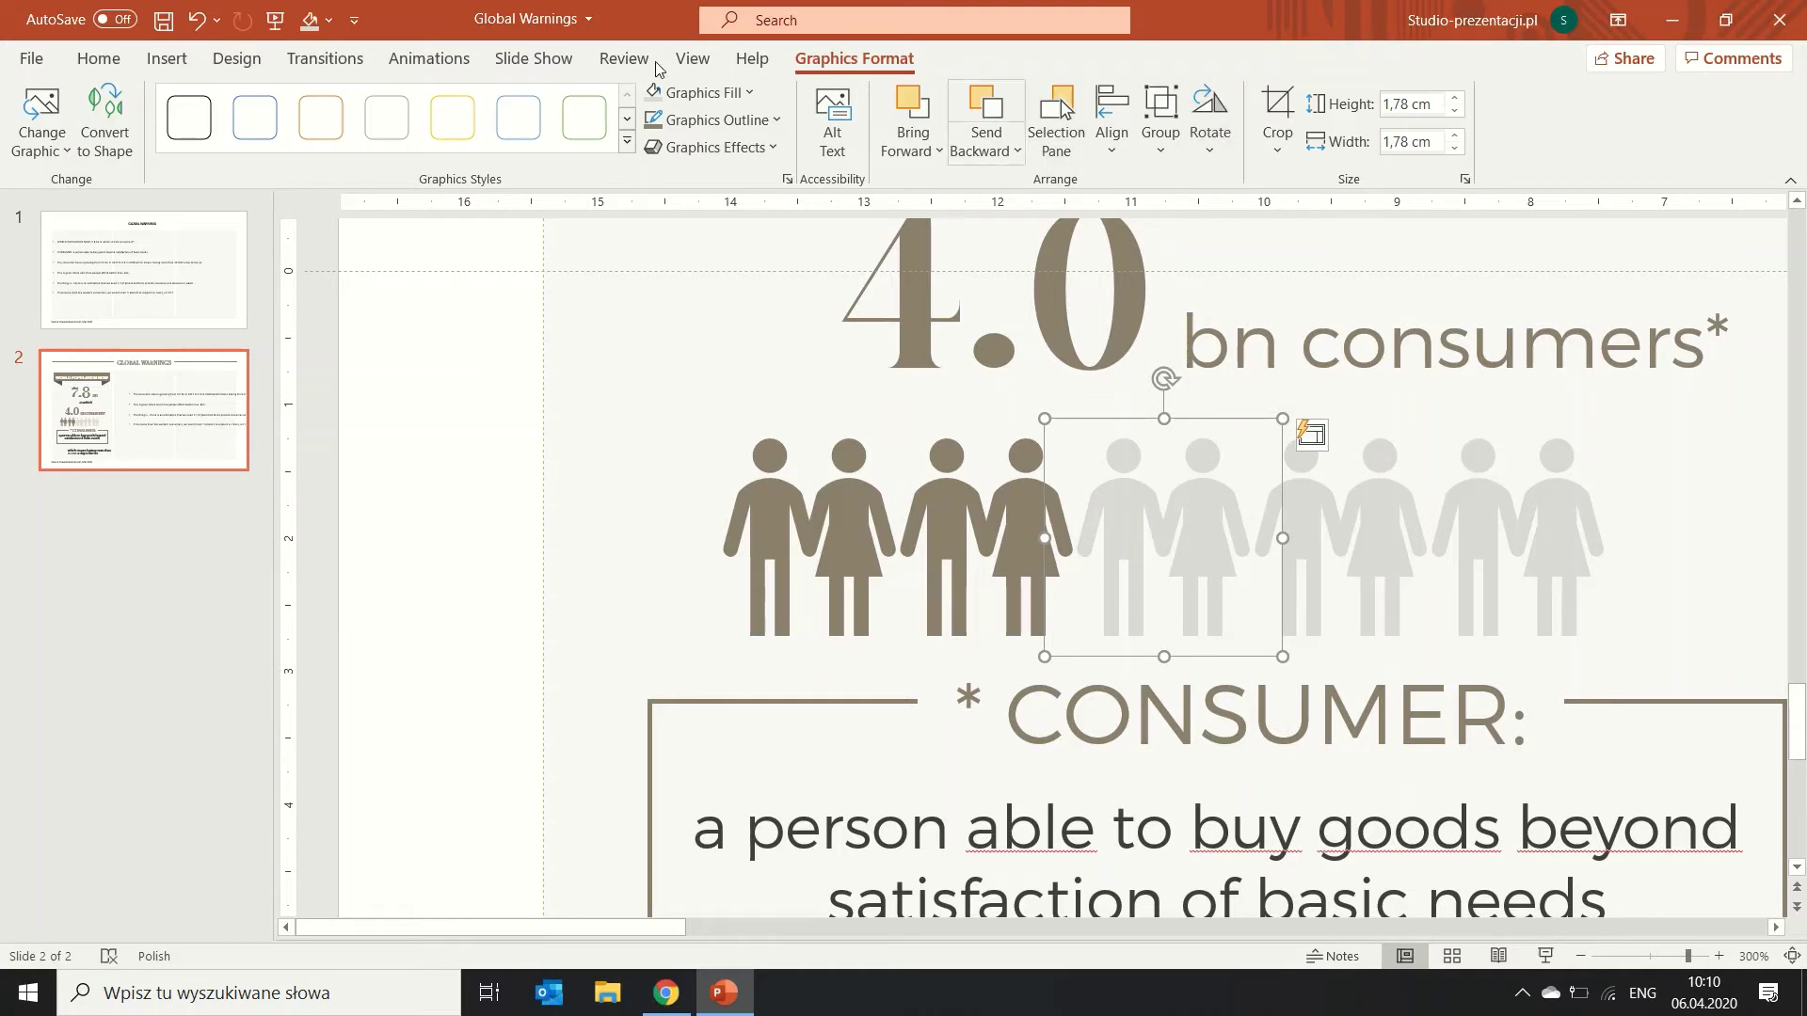
# Fill the copied pair brown and crop it to one brown figure, 1.01 cm wide.
pyautogui.click(704, 92)
pyautogui.click(652, 379)
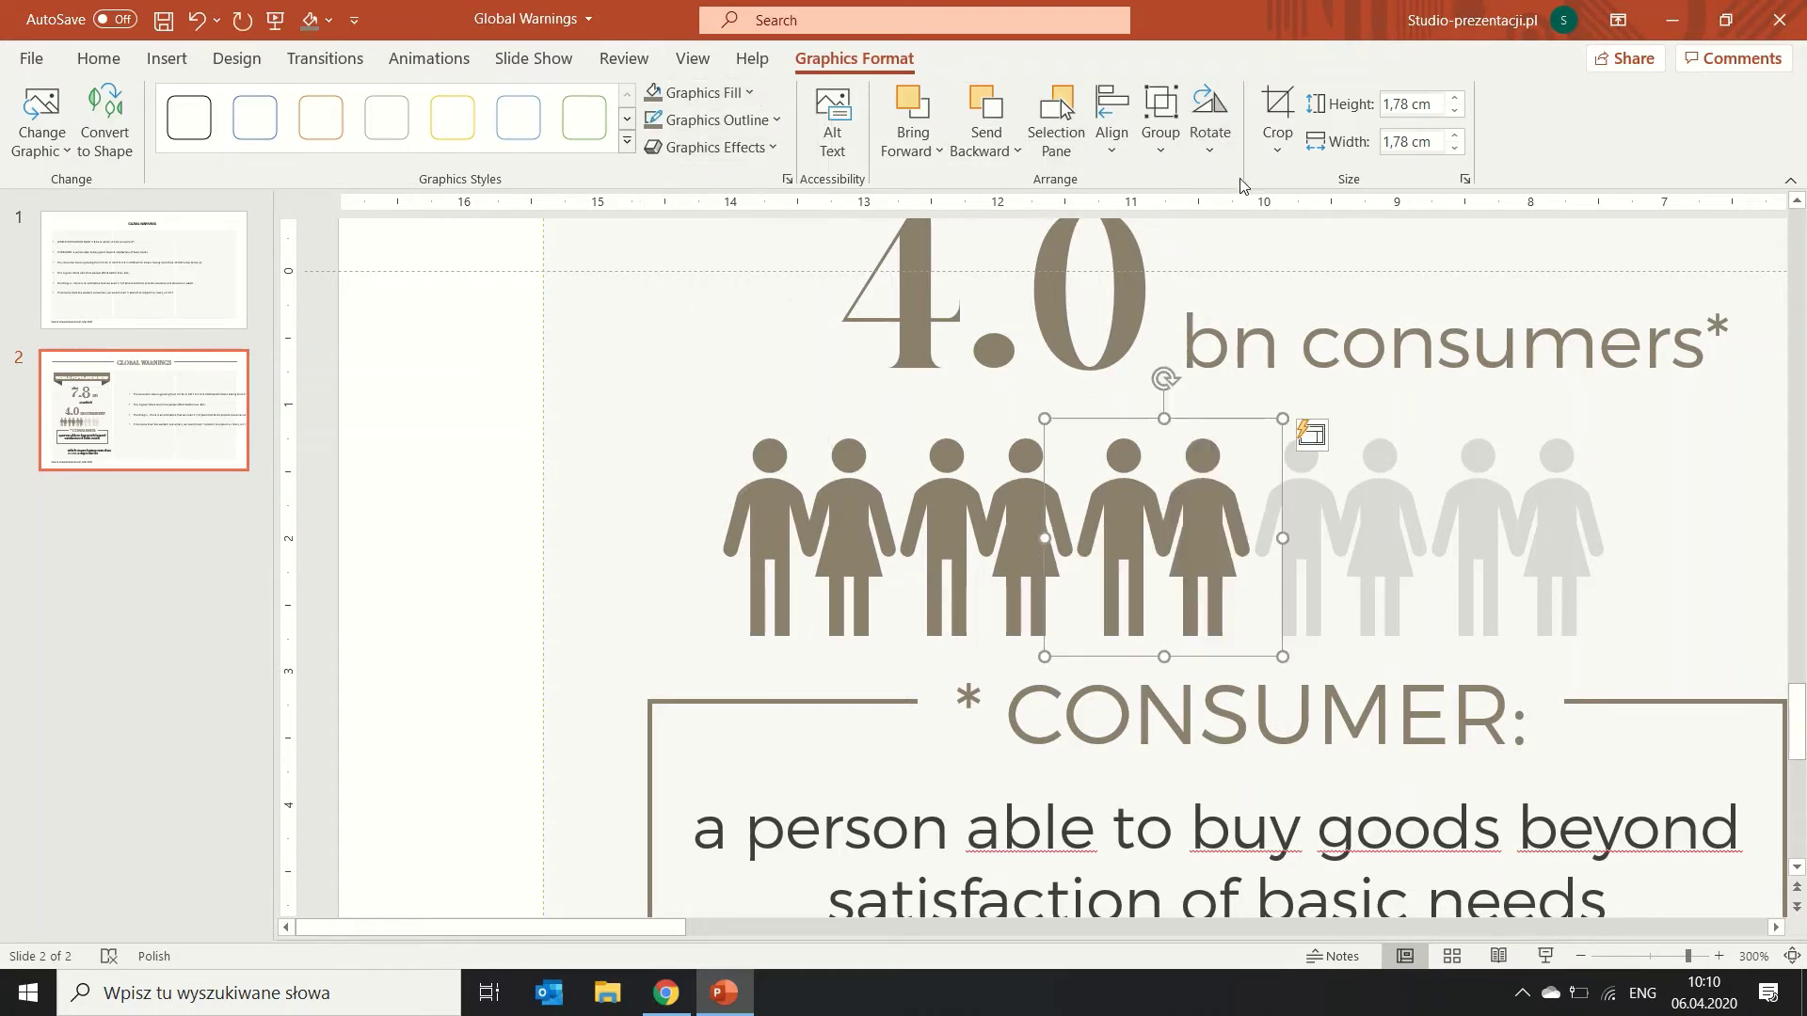
pyautogui.click(1277, 141)
pyautogui.click(1299, 178)
pyautogui.moveTo(1281, 540); pyautogui.dragTo(1184, 535)
pyautogui.click(1682, 556)
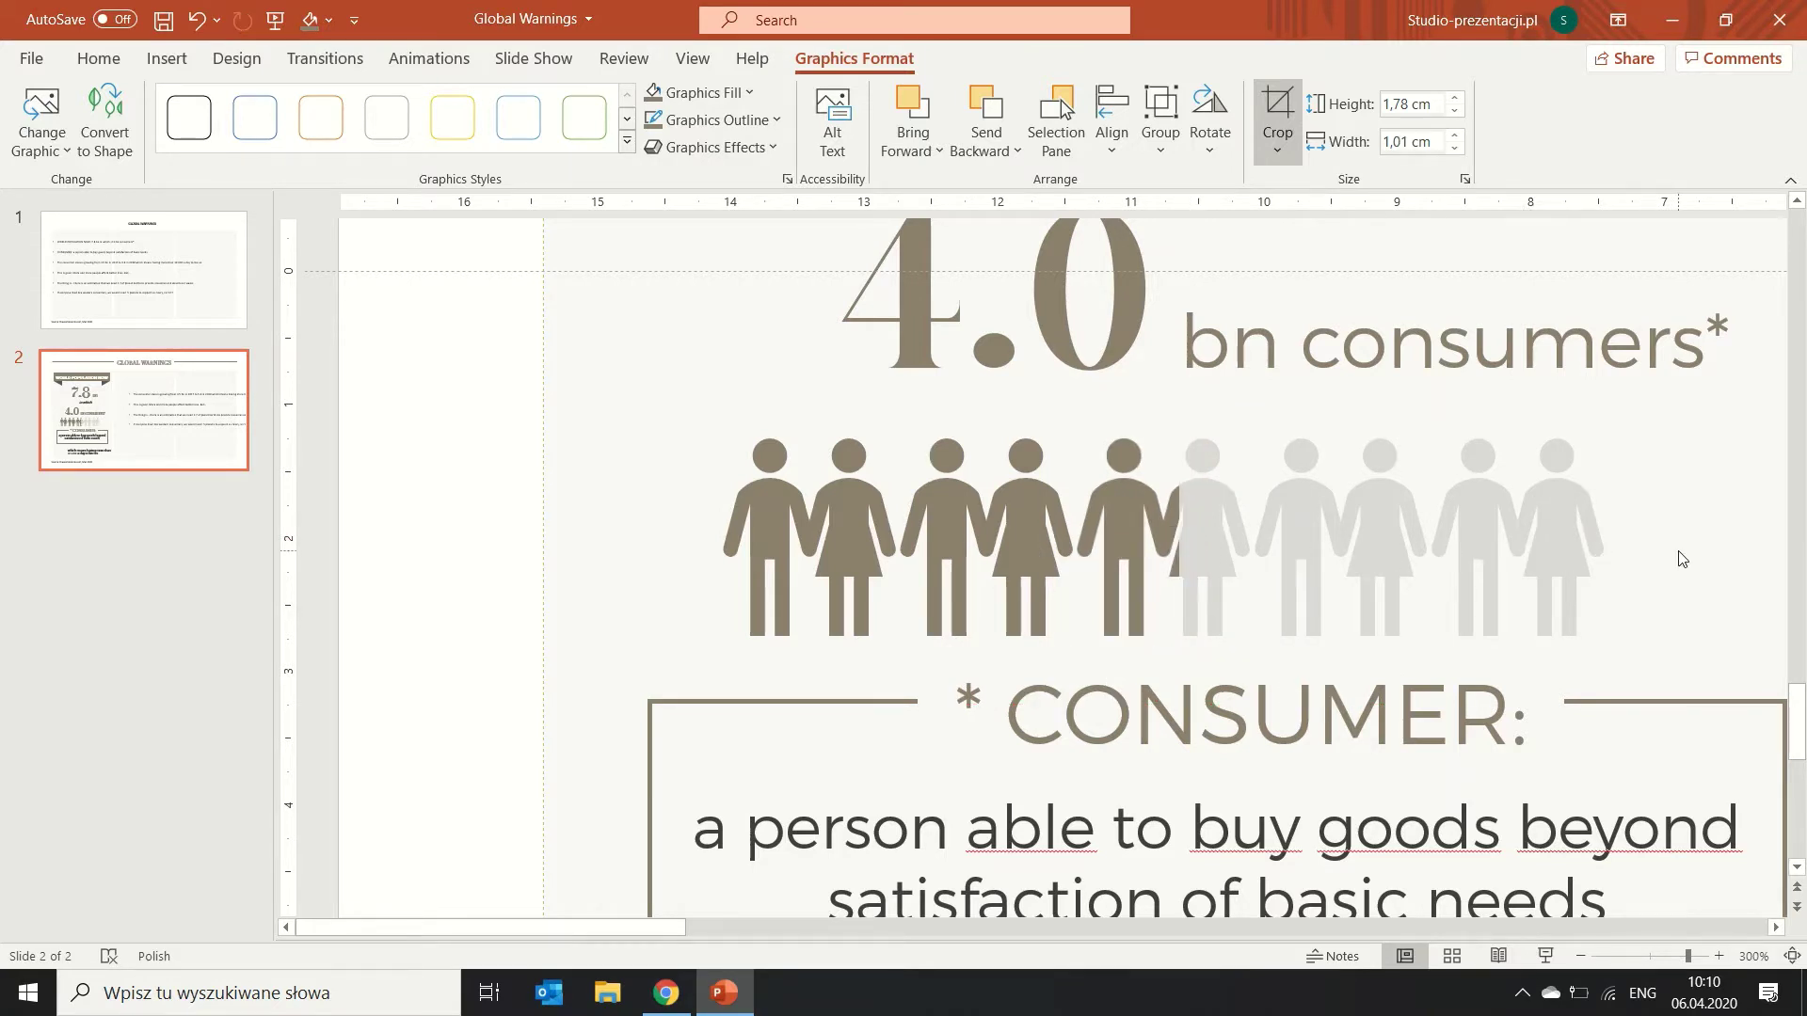
pyautogui.scroll(-5, 1225, 569)
# Group all the people figures in the icon row into one graphic.
pyautogui.click(739, 548)
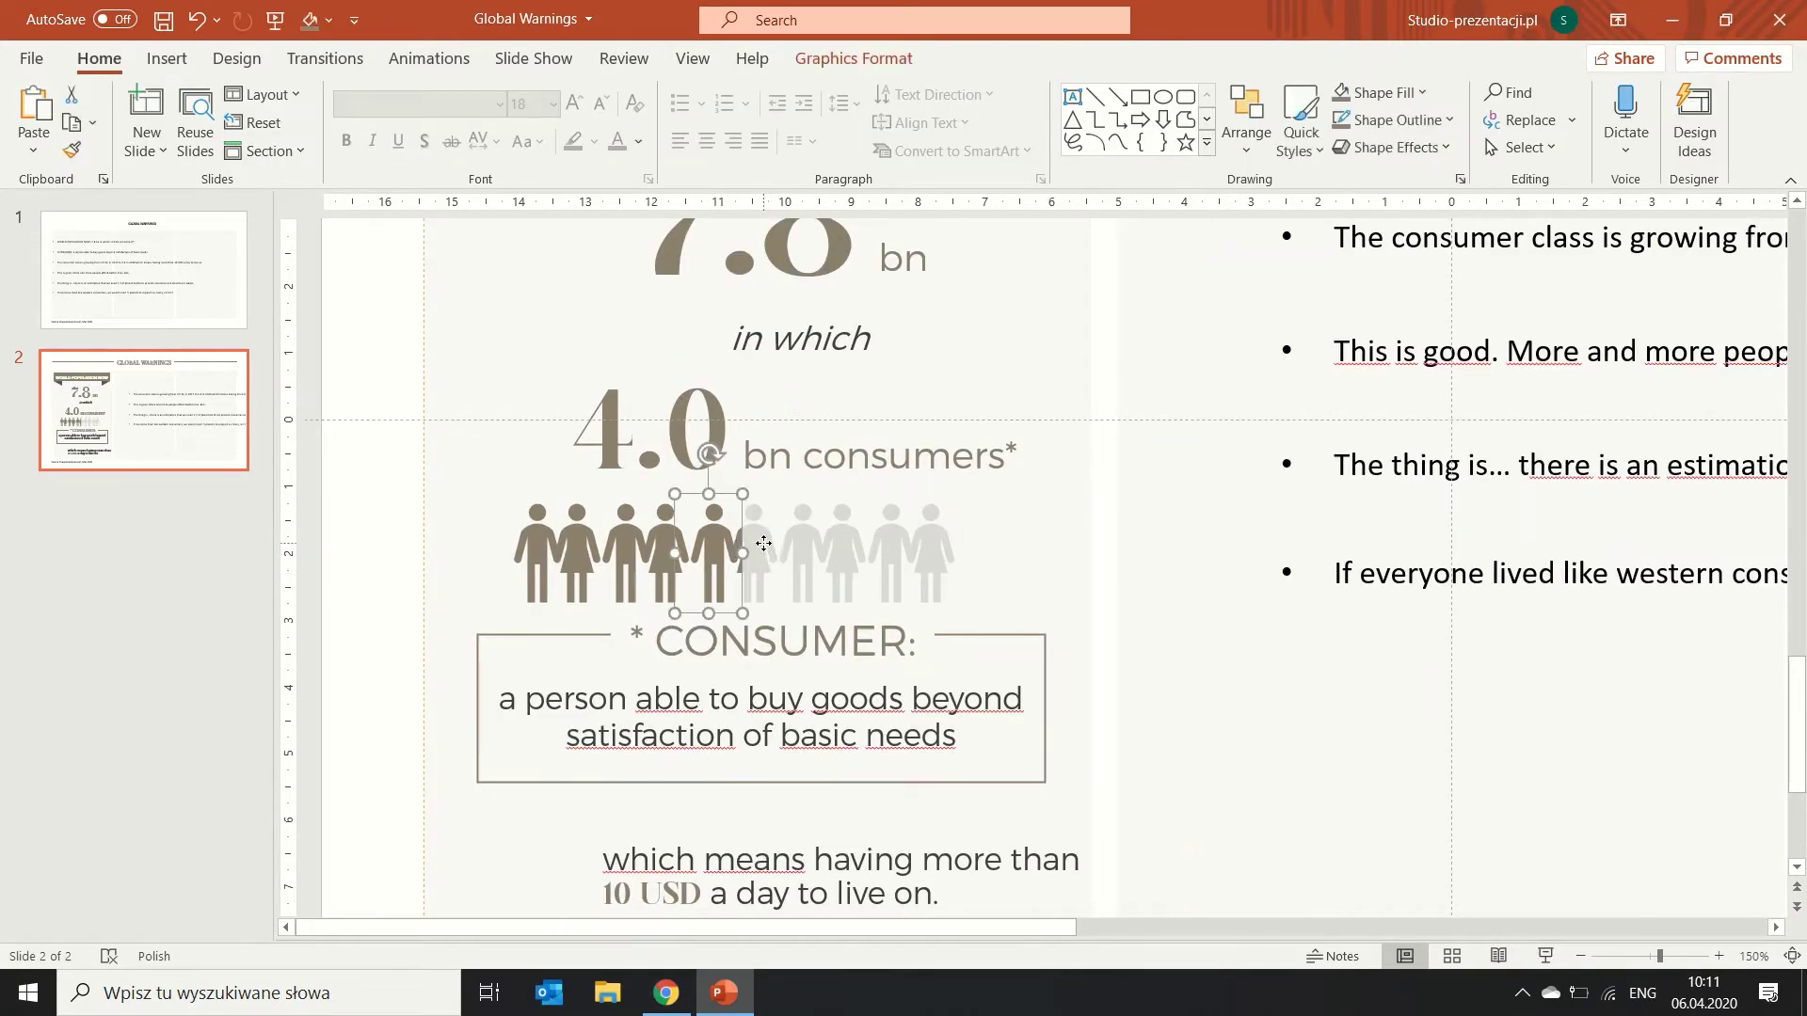
pyautogui.keyDown('shift'); pyautogui.click(767, 556); pyautogui.keyUp('shift')
pyautogui.keyDown('shift'); pyautogui.click(753, 554); pyautogui.keyUp('shift')
pyautogui.keyDown('shift'); pyautogui.click(926, 538); pyautogui.keyUp('shift')
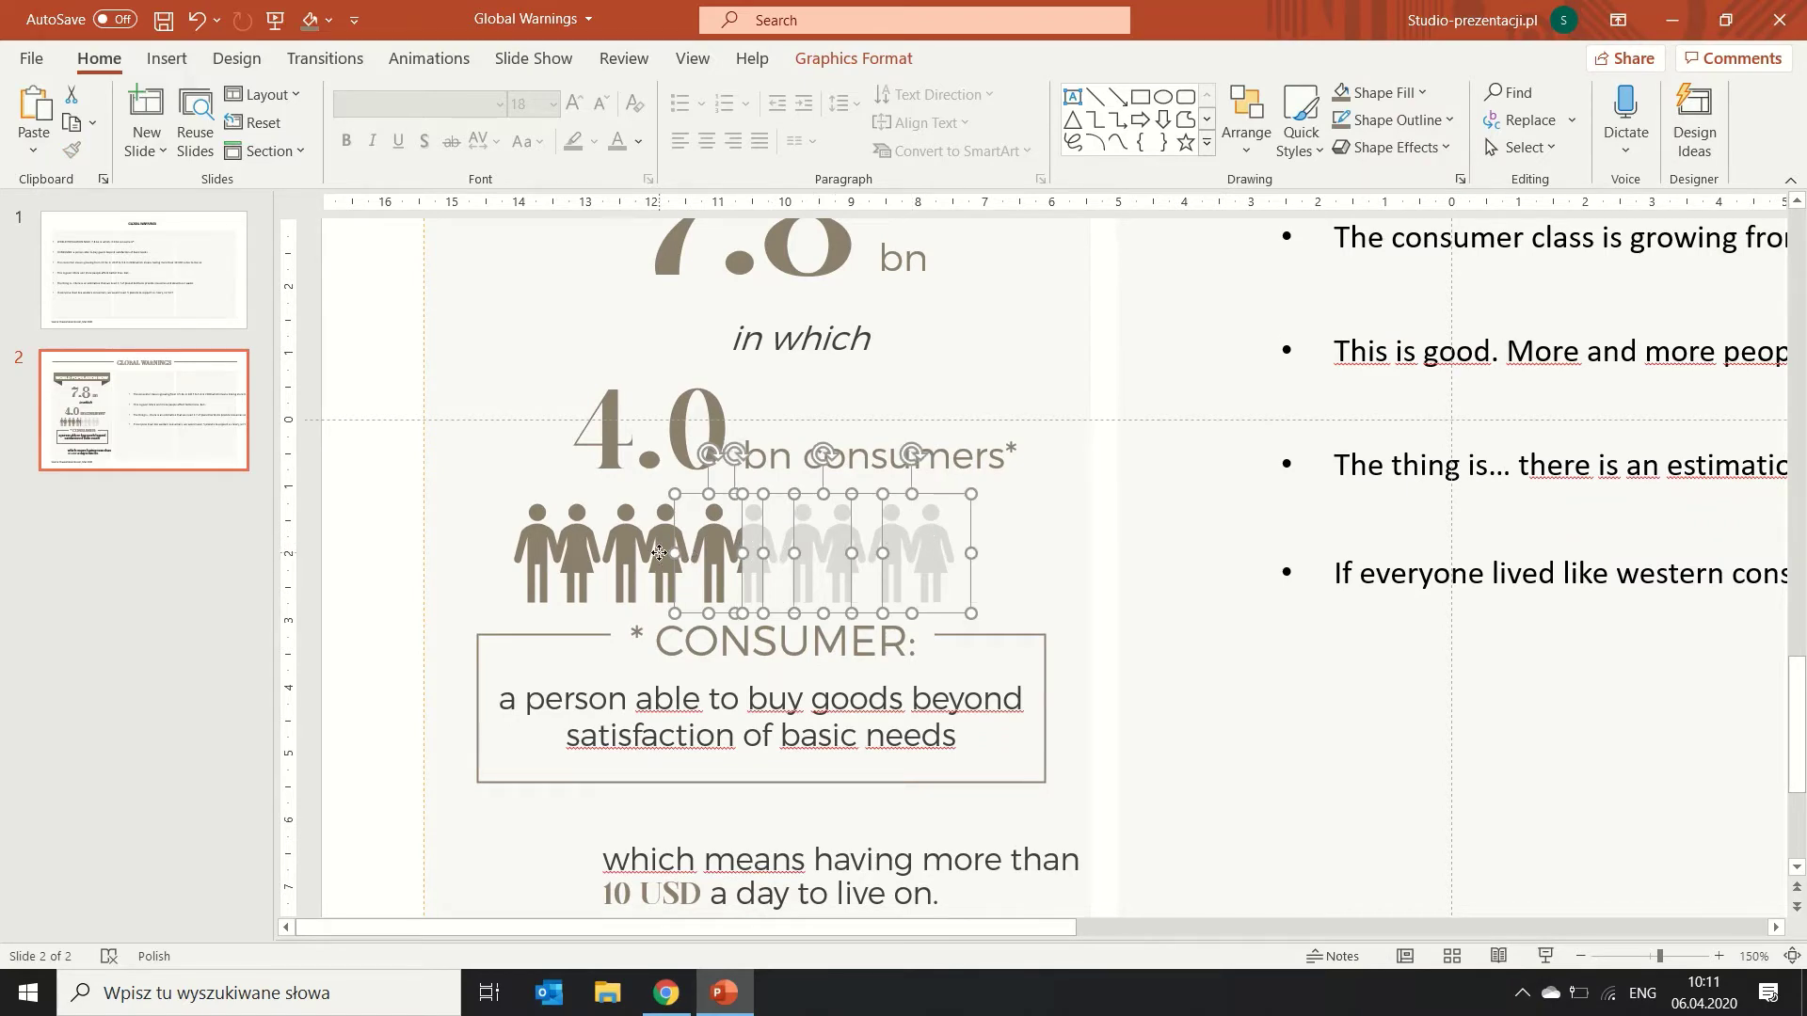
pyautogui.keyDown('shift'); pyautogui.click(659, 552); pyautogui.keyUp('shift')
pyautogui.keyDown('shift'); pyautogui.click(557, 553); pyautogui.keyUp('shift')
pyautogui.hotkey('ctrl', 'g')
# Nudge the people row right, raise the 4.0 bn consumers line and lower the CONSUMER box.
pyautogui.scroll(-5, 681, 586)
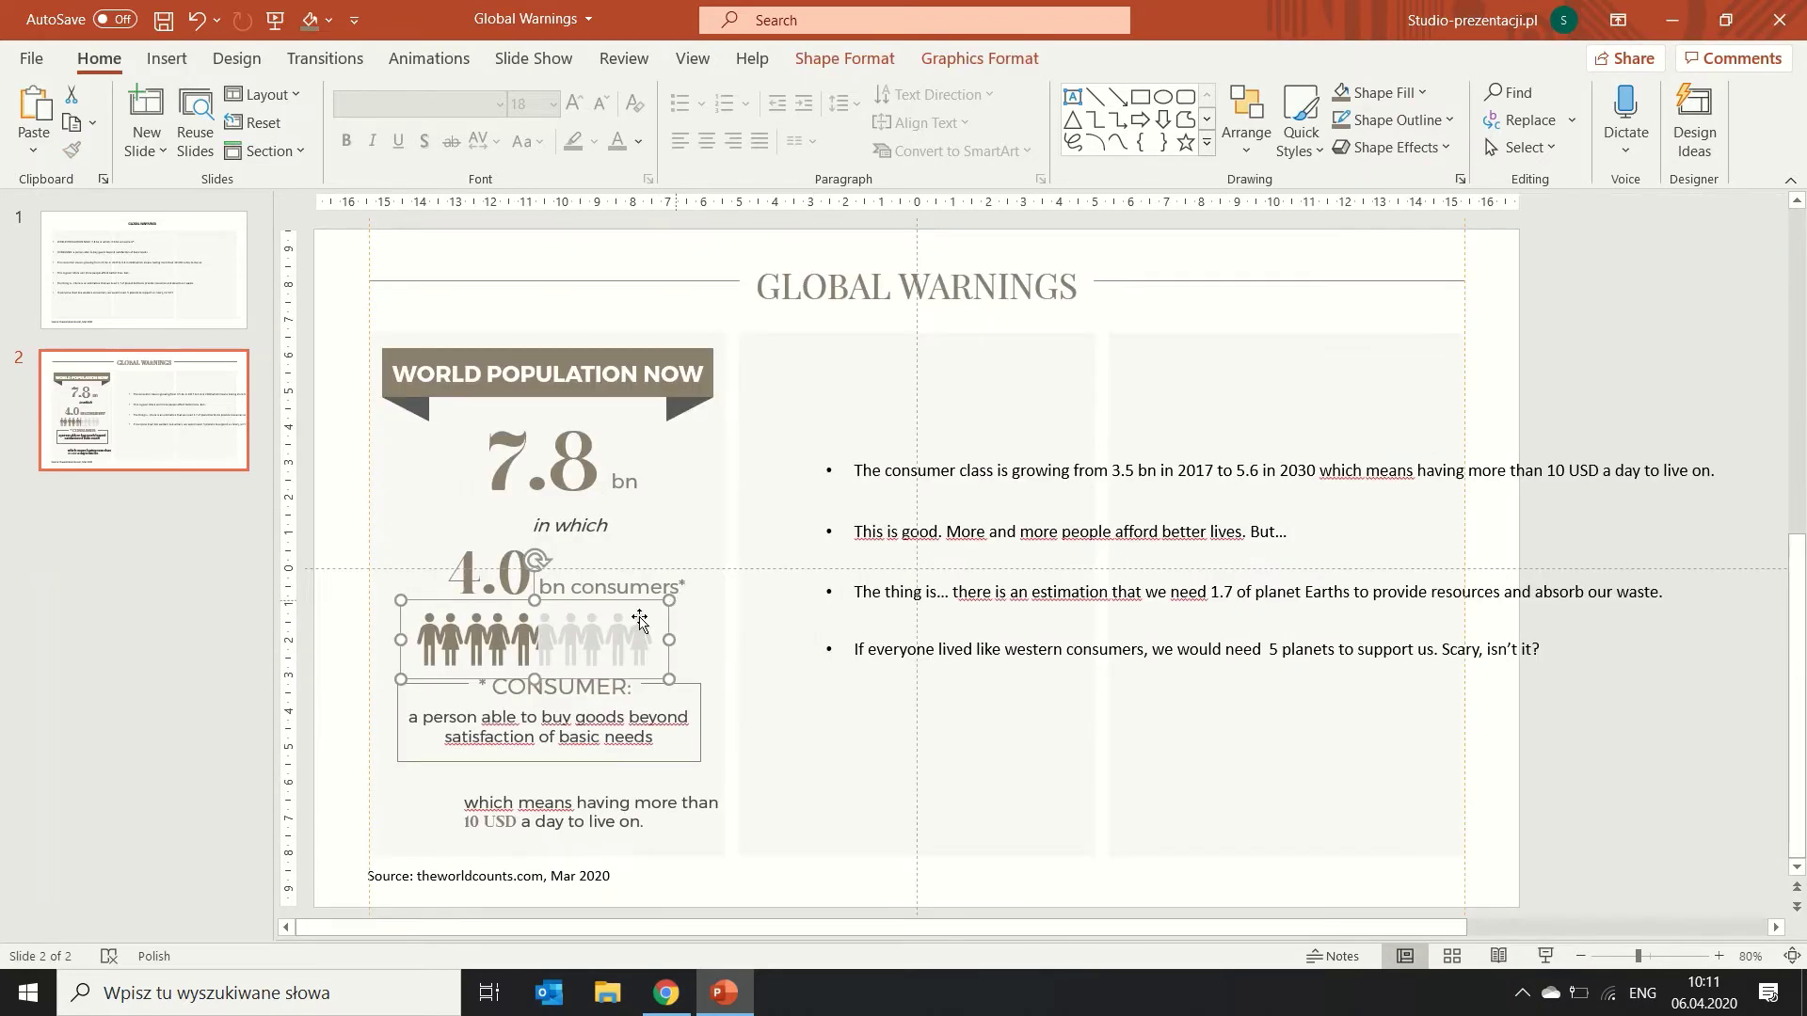
pyautogui.moveTo(611, 610); pyautogui.dragTo(626, 610)
pyautogui.click(629, 587)
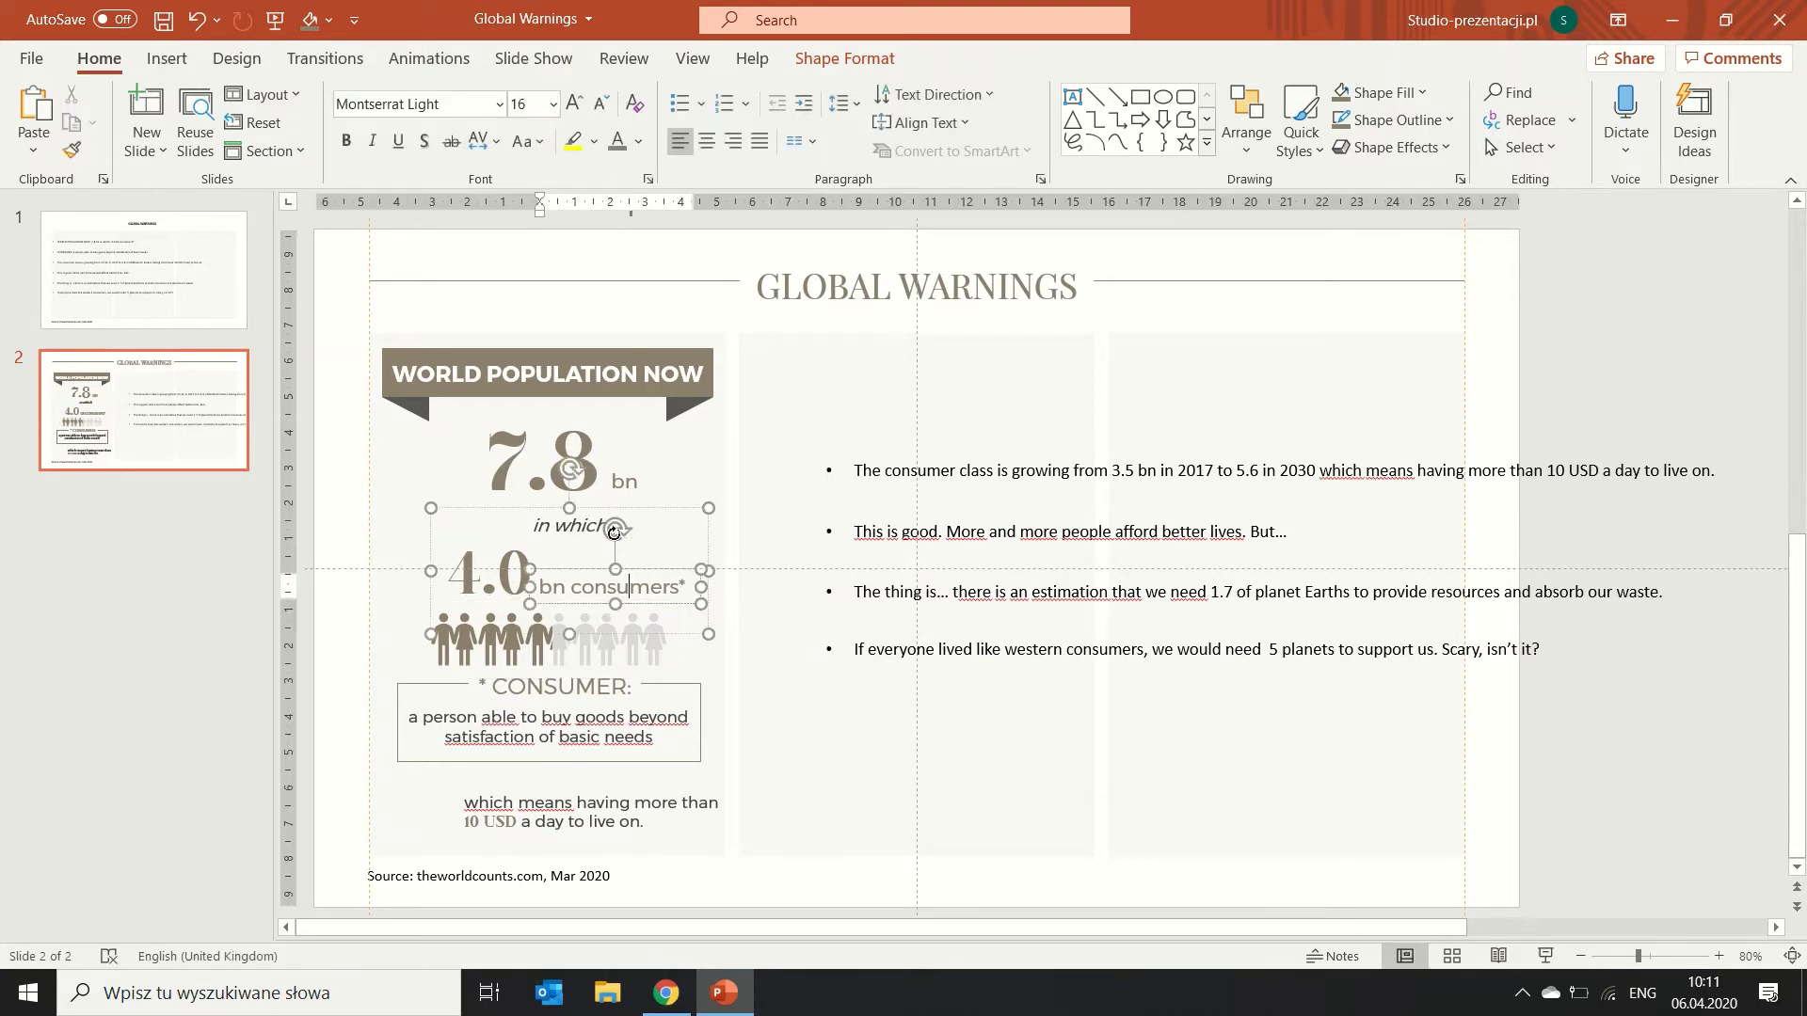
pyautogui.click(649, 513)
pyautogui.click(674, 704)
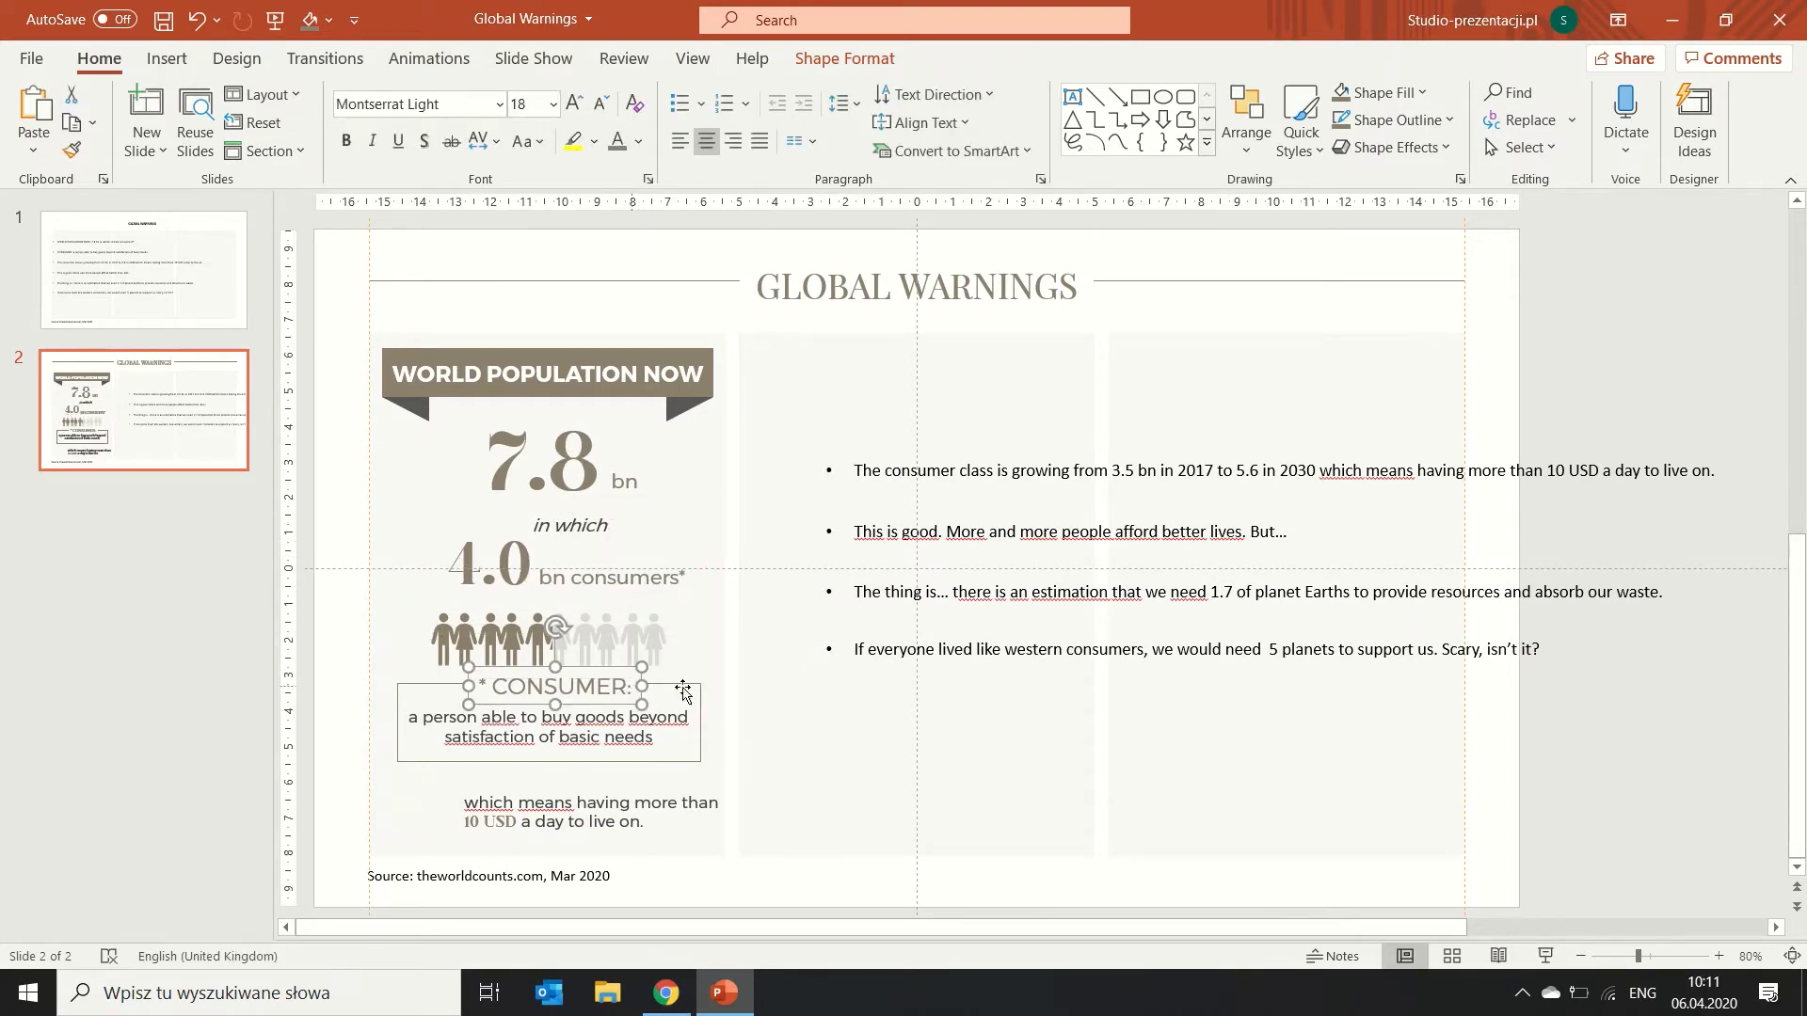
pyautogui.moveTo(674, 704); pyautogui.dragTo(674, 713)
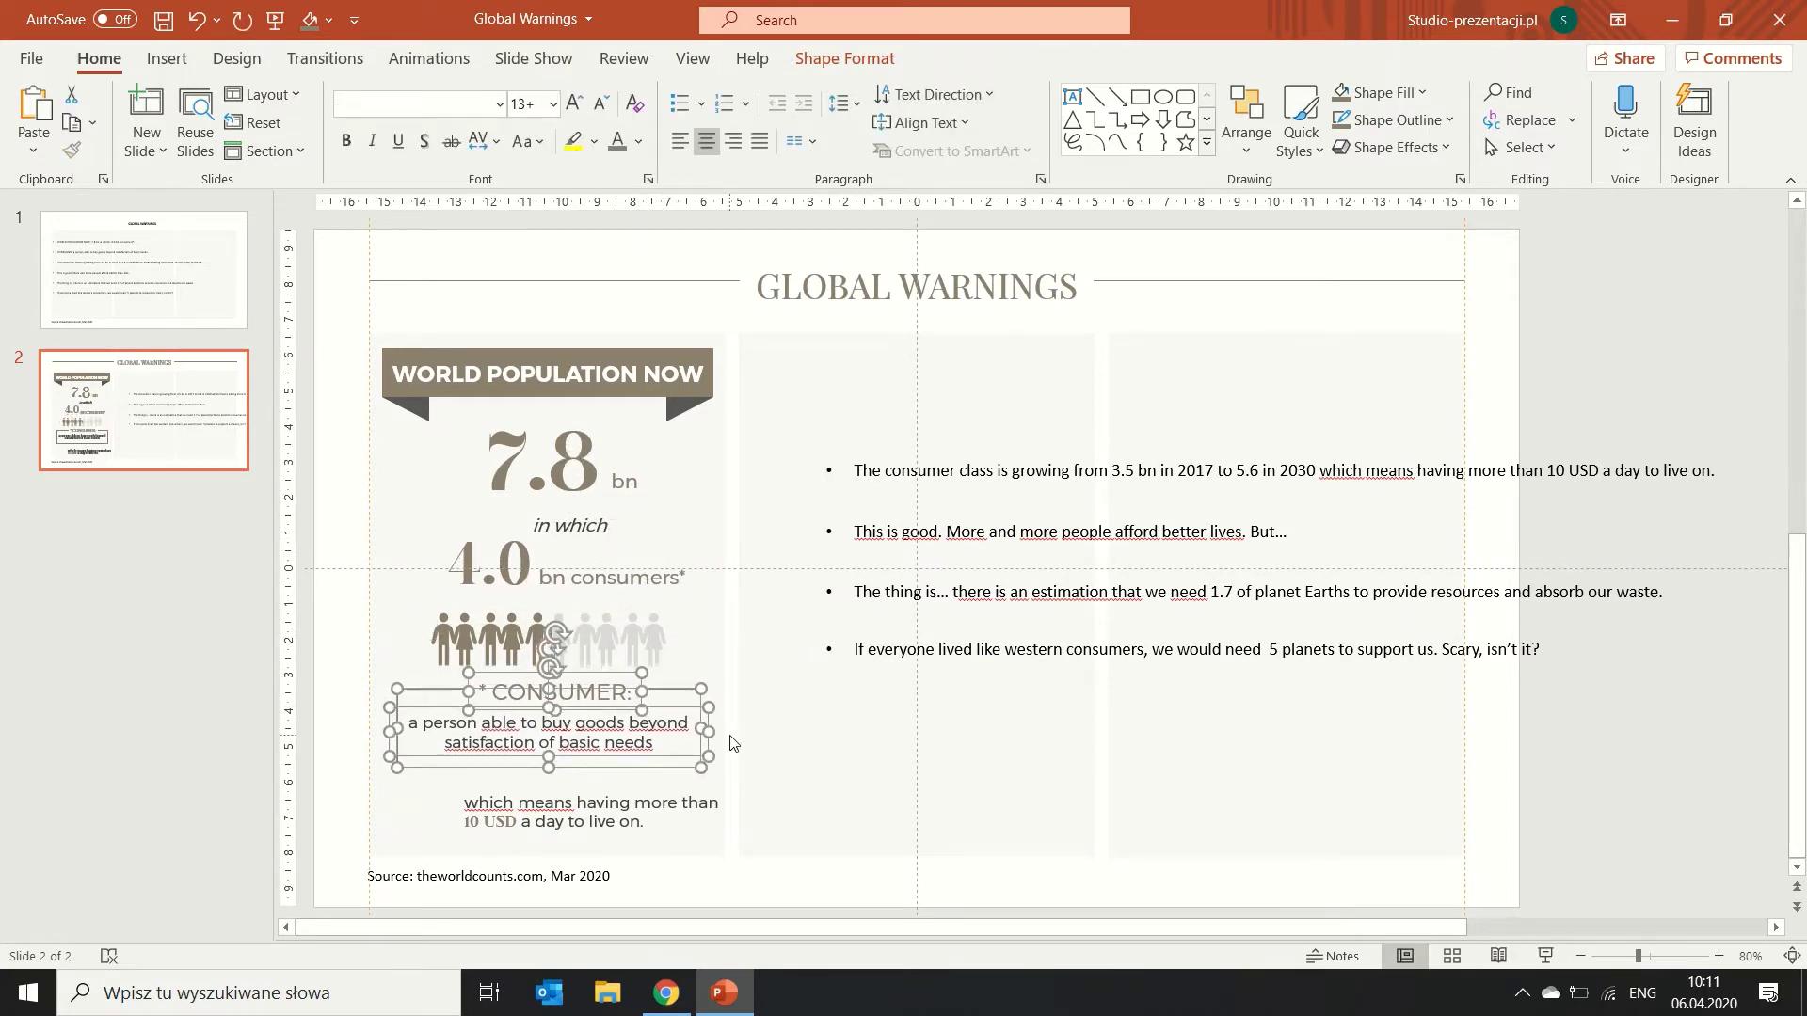
pyautogui.hotkey('ctrl', 'Down')
# Insert a banknote icon found by searching 'money' in the icon library.
pyautogui.click(334, 662)
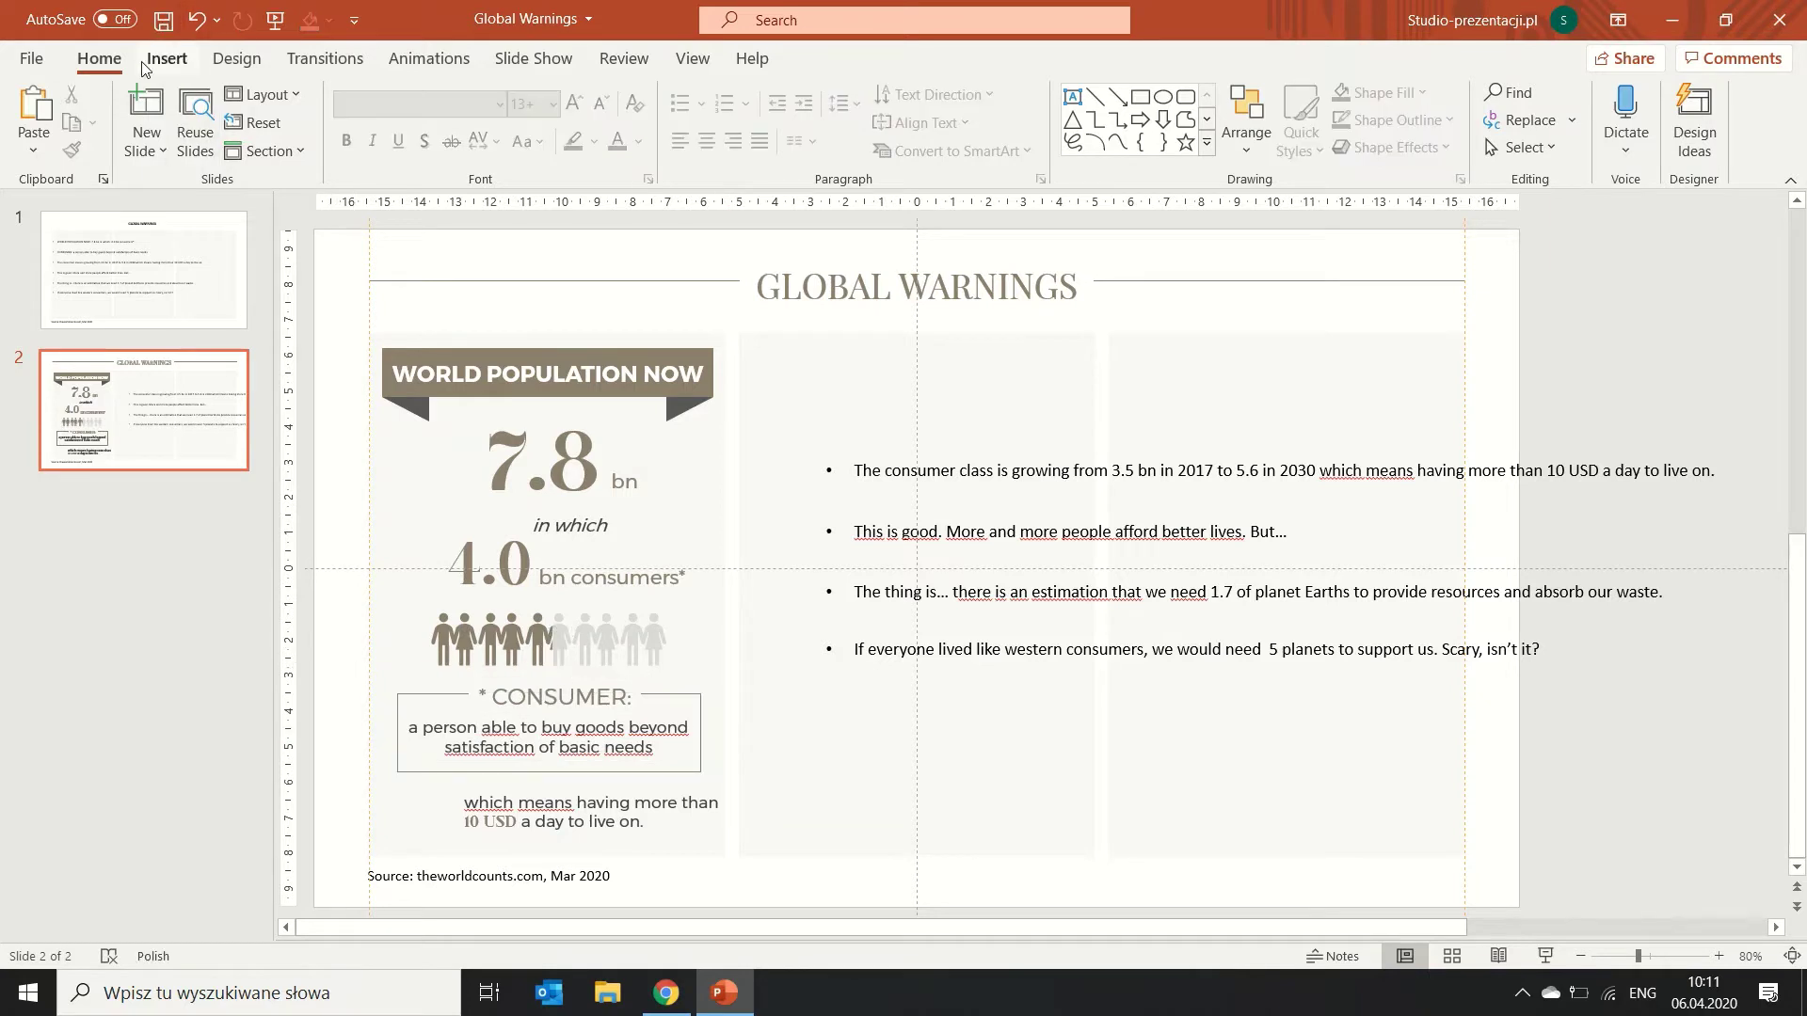
pyautogui.click(166, 58)
pyautogui.click(523, 117)
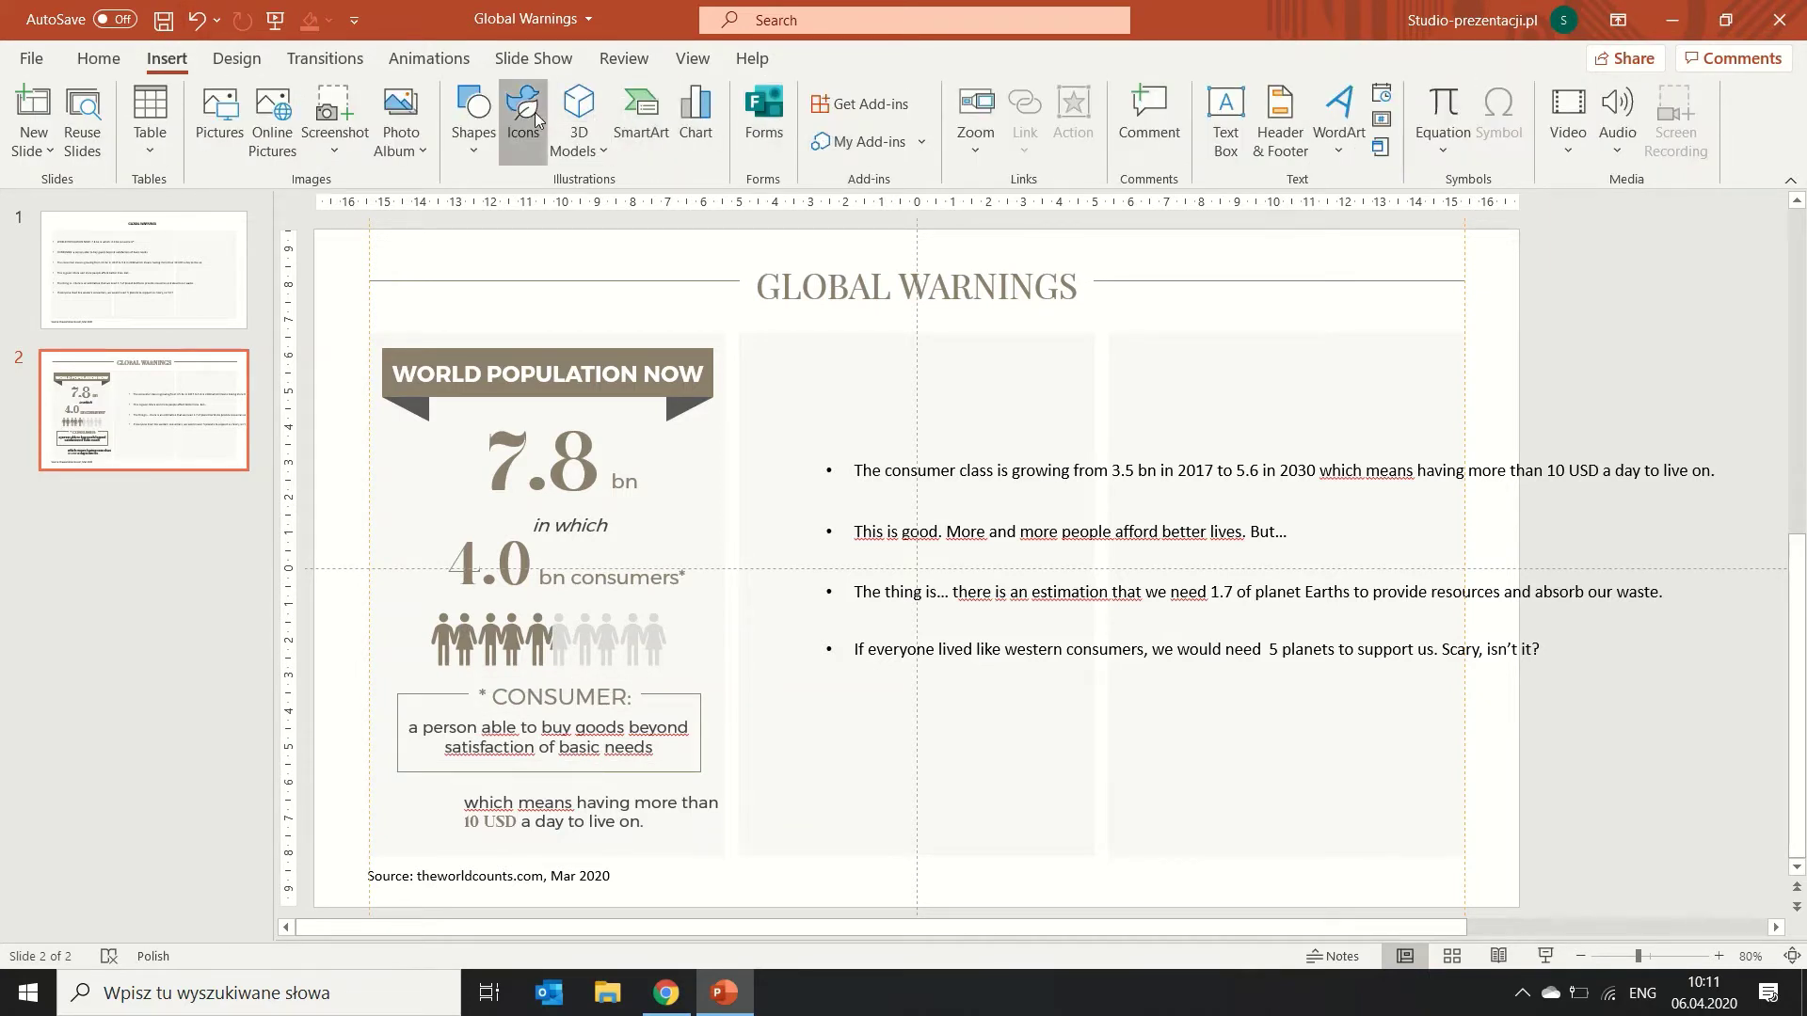
pyautogui.write('M')
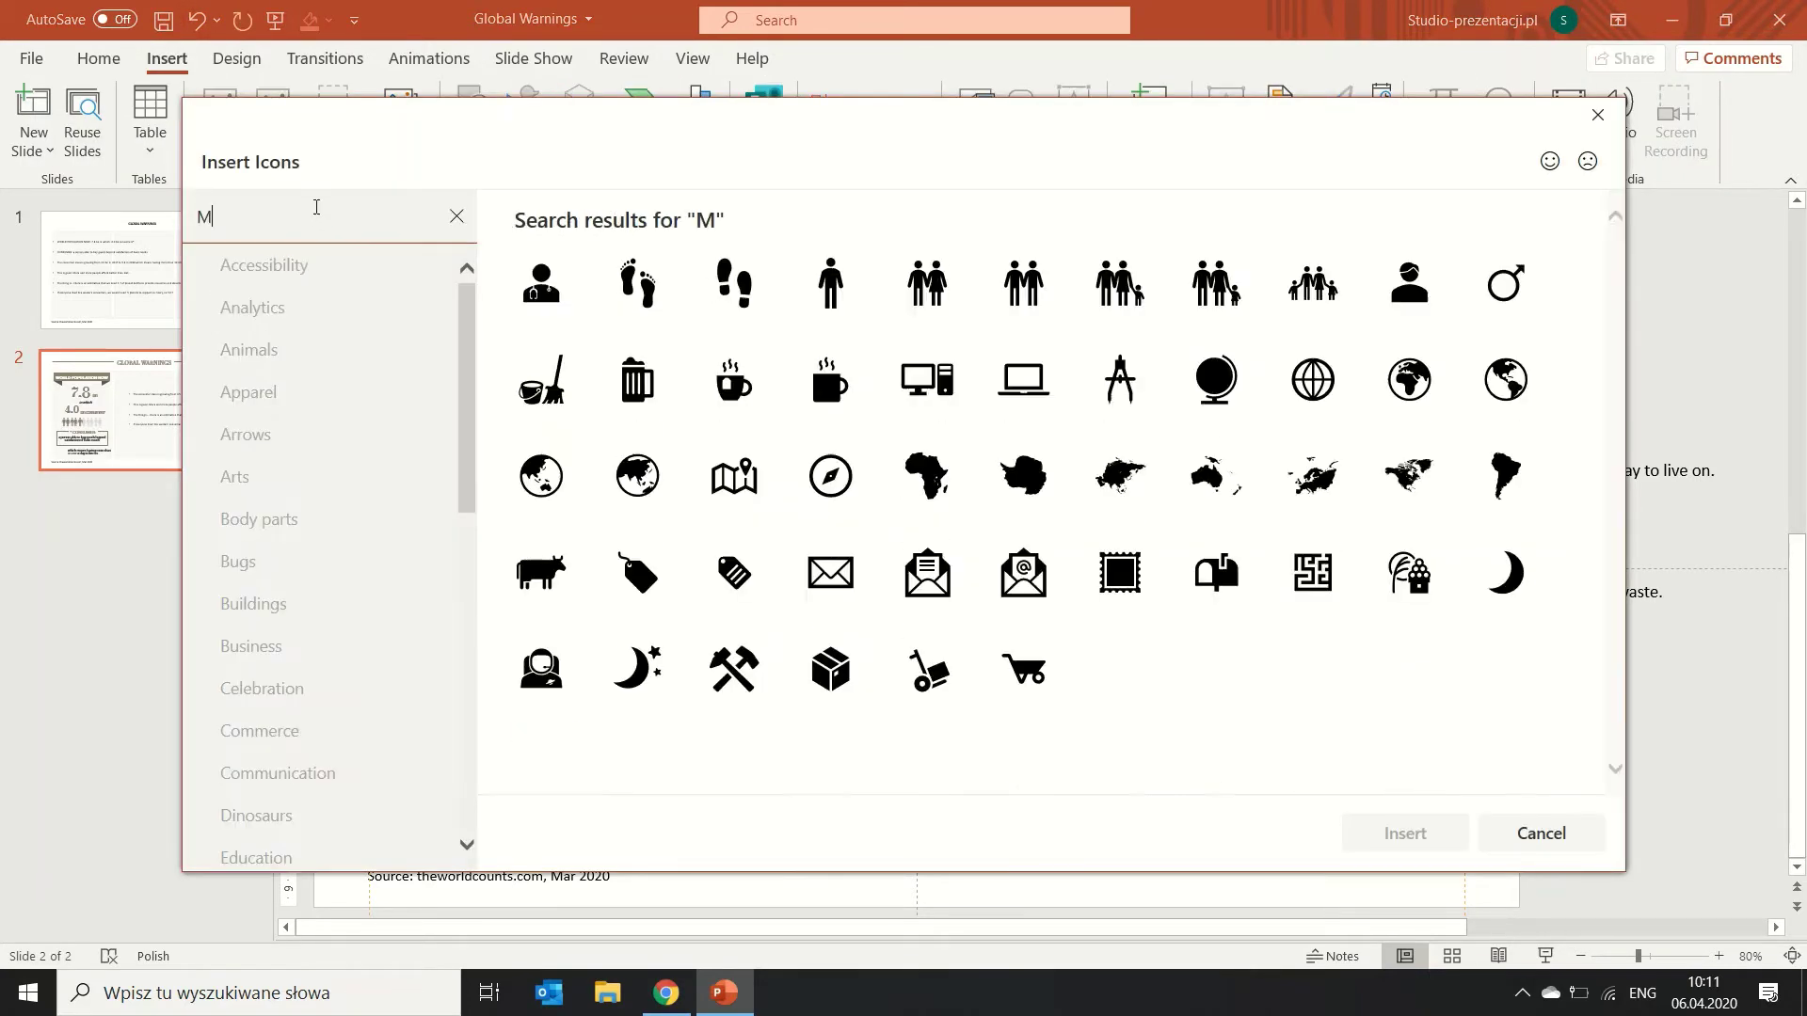
pyautogui.write('ONE')
pyautogui.click(735, 282)
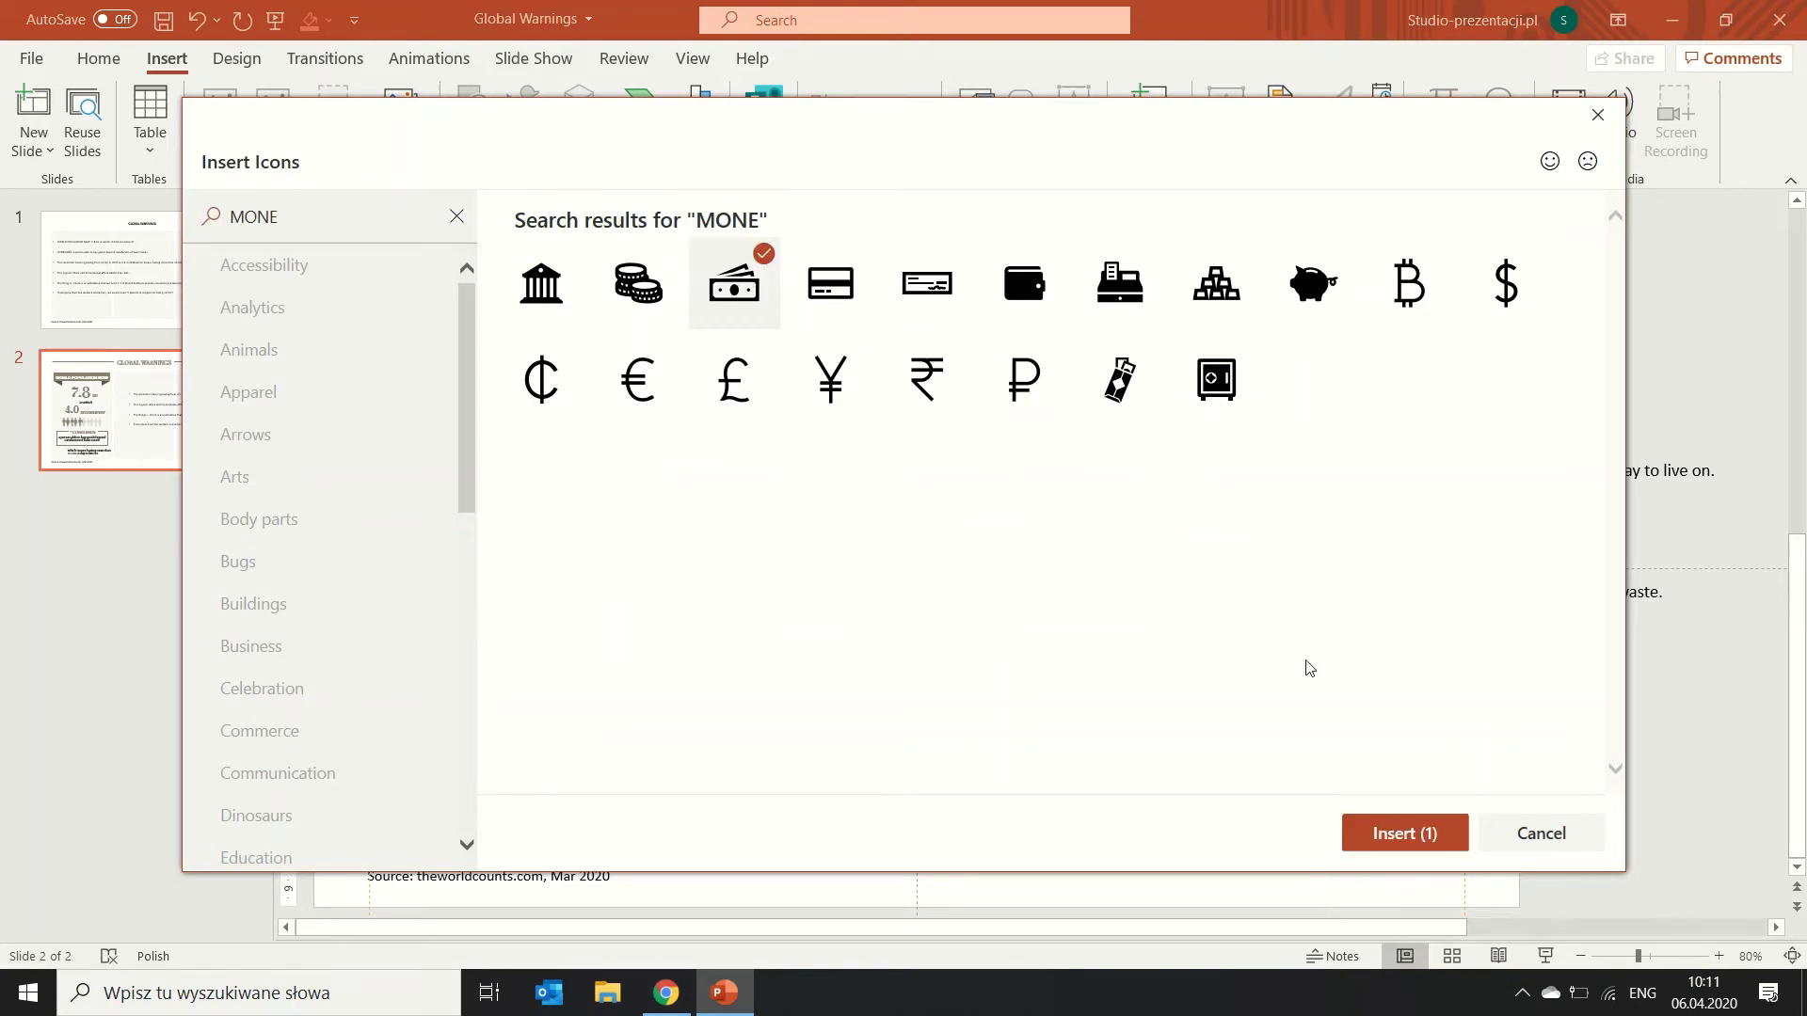
pyautogui.click(1398, 833)
# Place the banknote beside the 10 USD text, colour it brown and shrink it to 1.62 cm.
pyautogui.moveTo(905, 579); pyautogui.dragTo(406, 828)
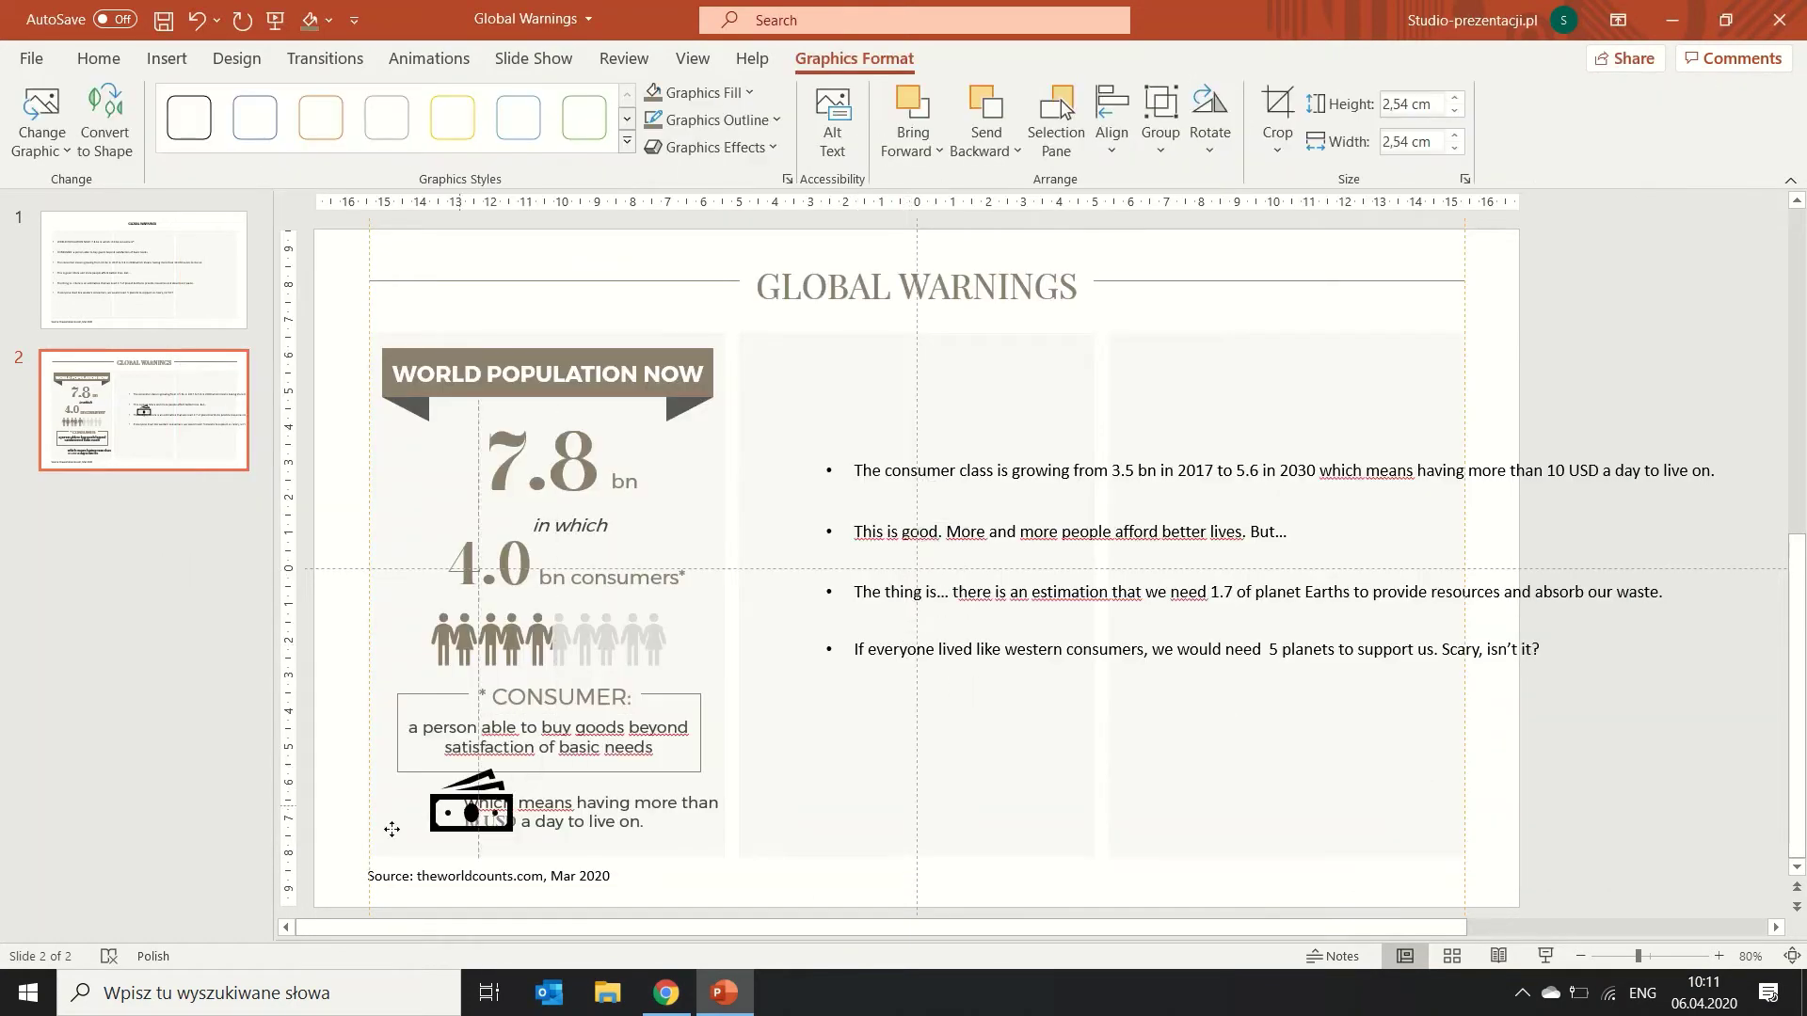
pyautogui.click(659, 100)
pyautogui.scroll(3, 418, 855)
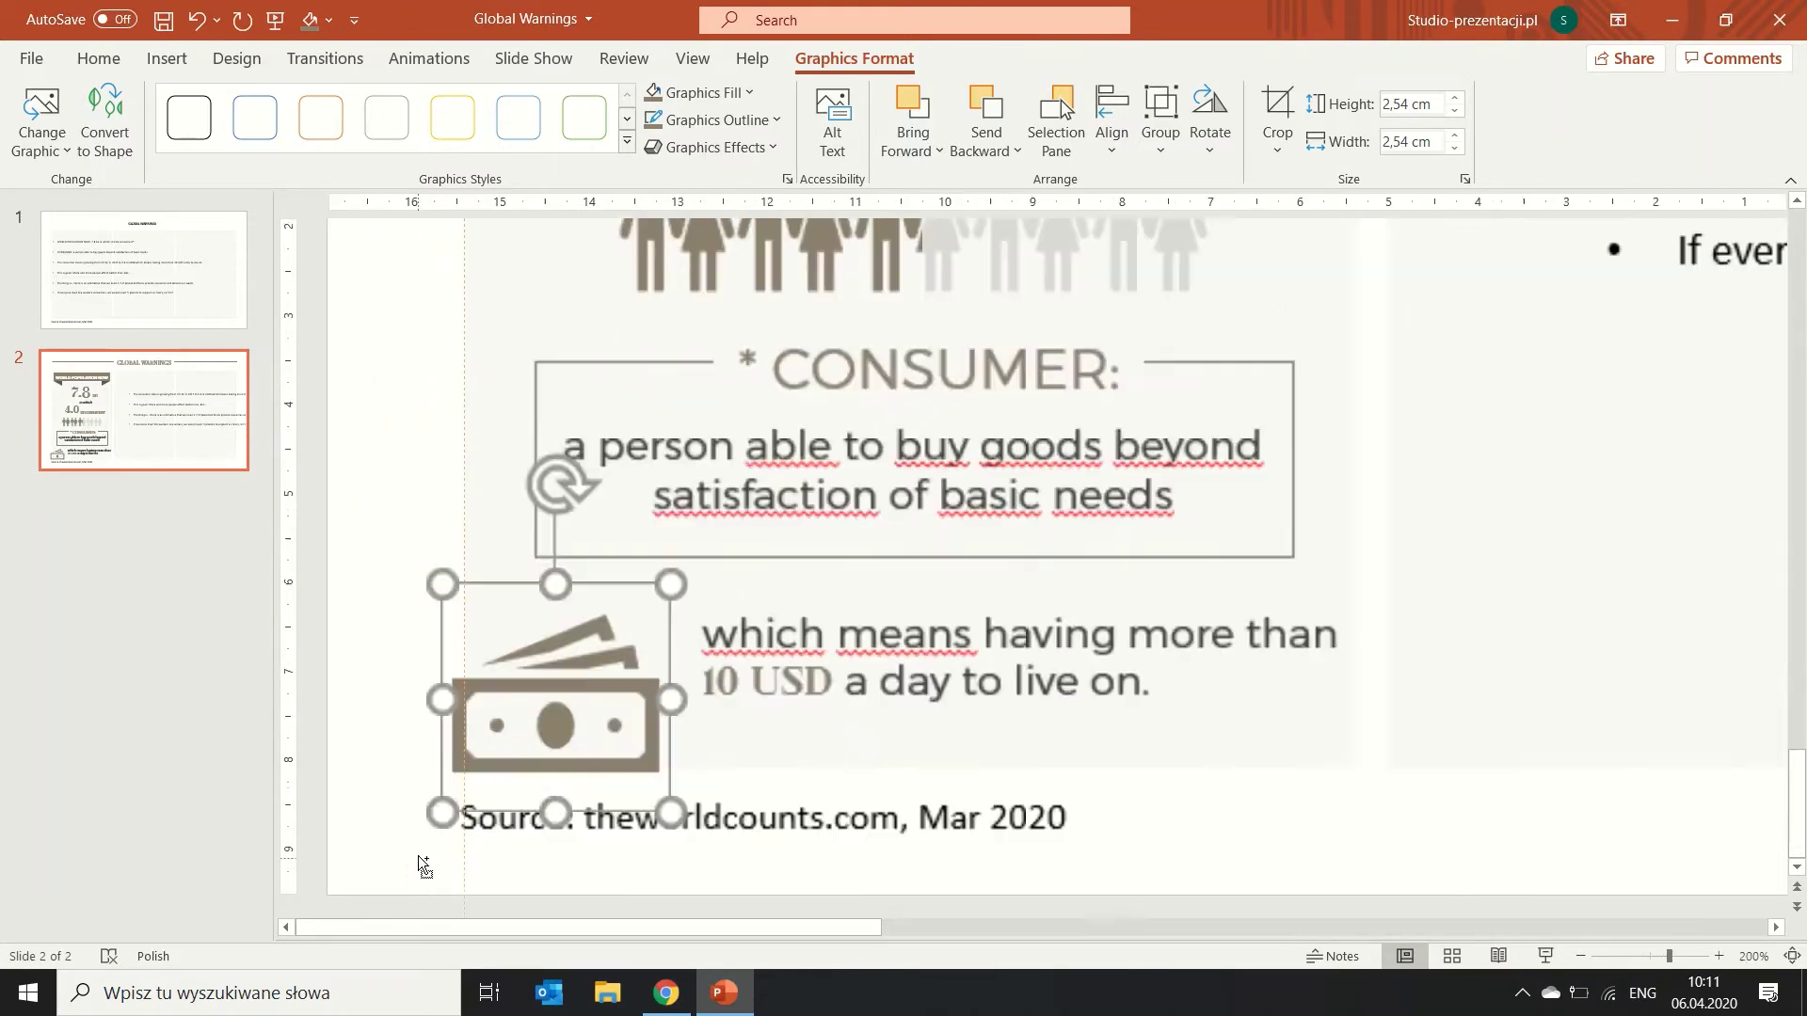
pyautogui.scroll(3, 418, 855)
pyautogui.moveTo(511, 417); pyautogui.dragTo(634, 540)
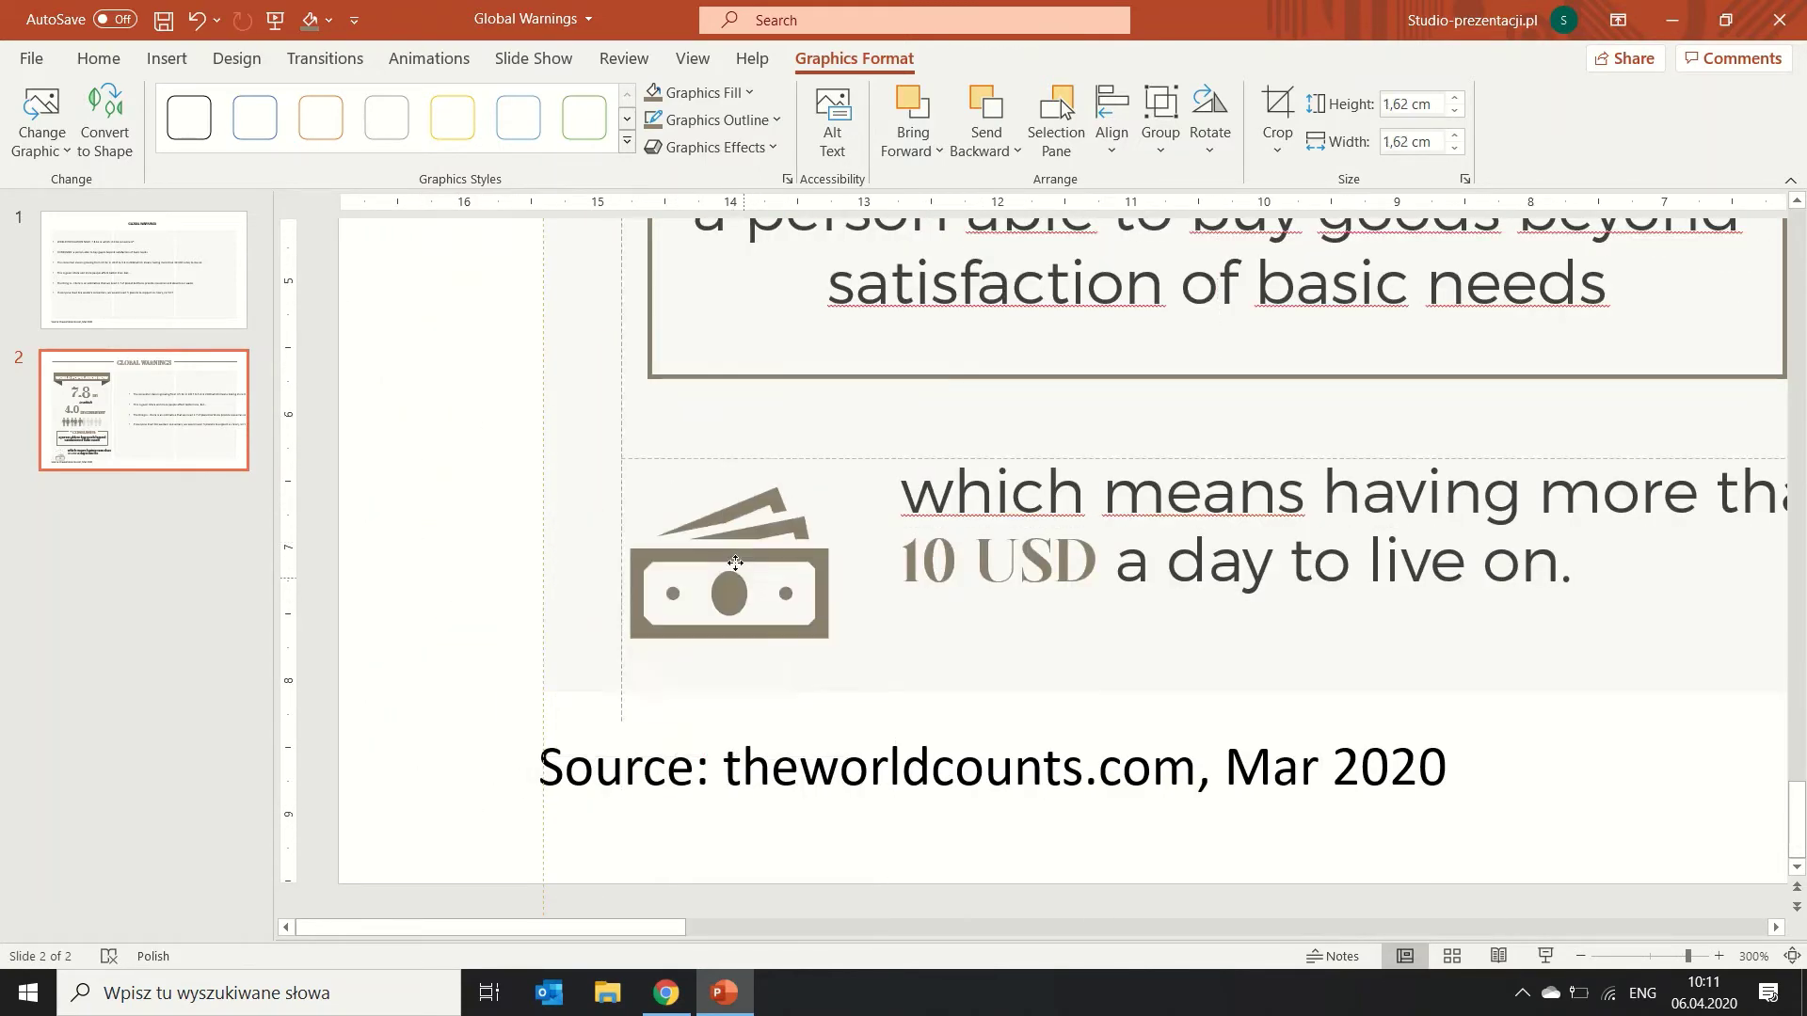
pyautogui.moveTo(760, 659); pyautogui.dragTo(753, 532)
pyautogui.scroll(-3, 753, 532)
# Set the whole source line to grey Montserrat Light.
pyautogui.click(753, 817)
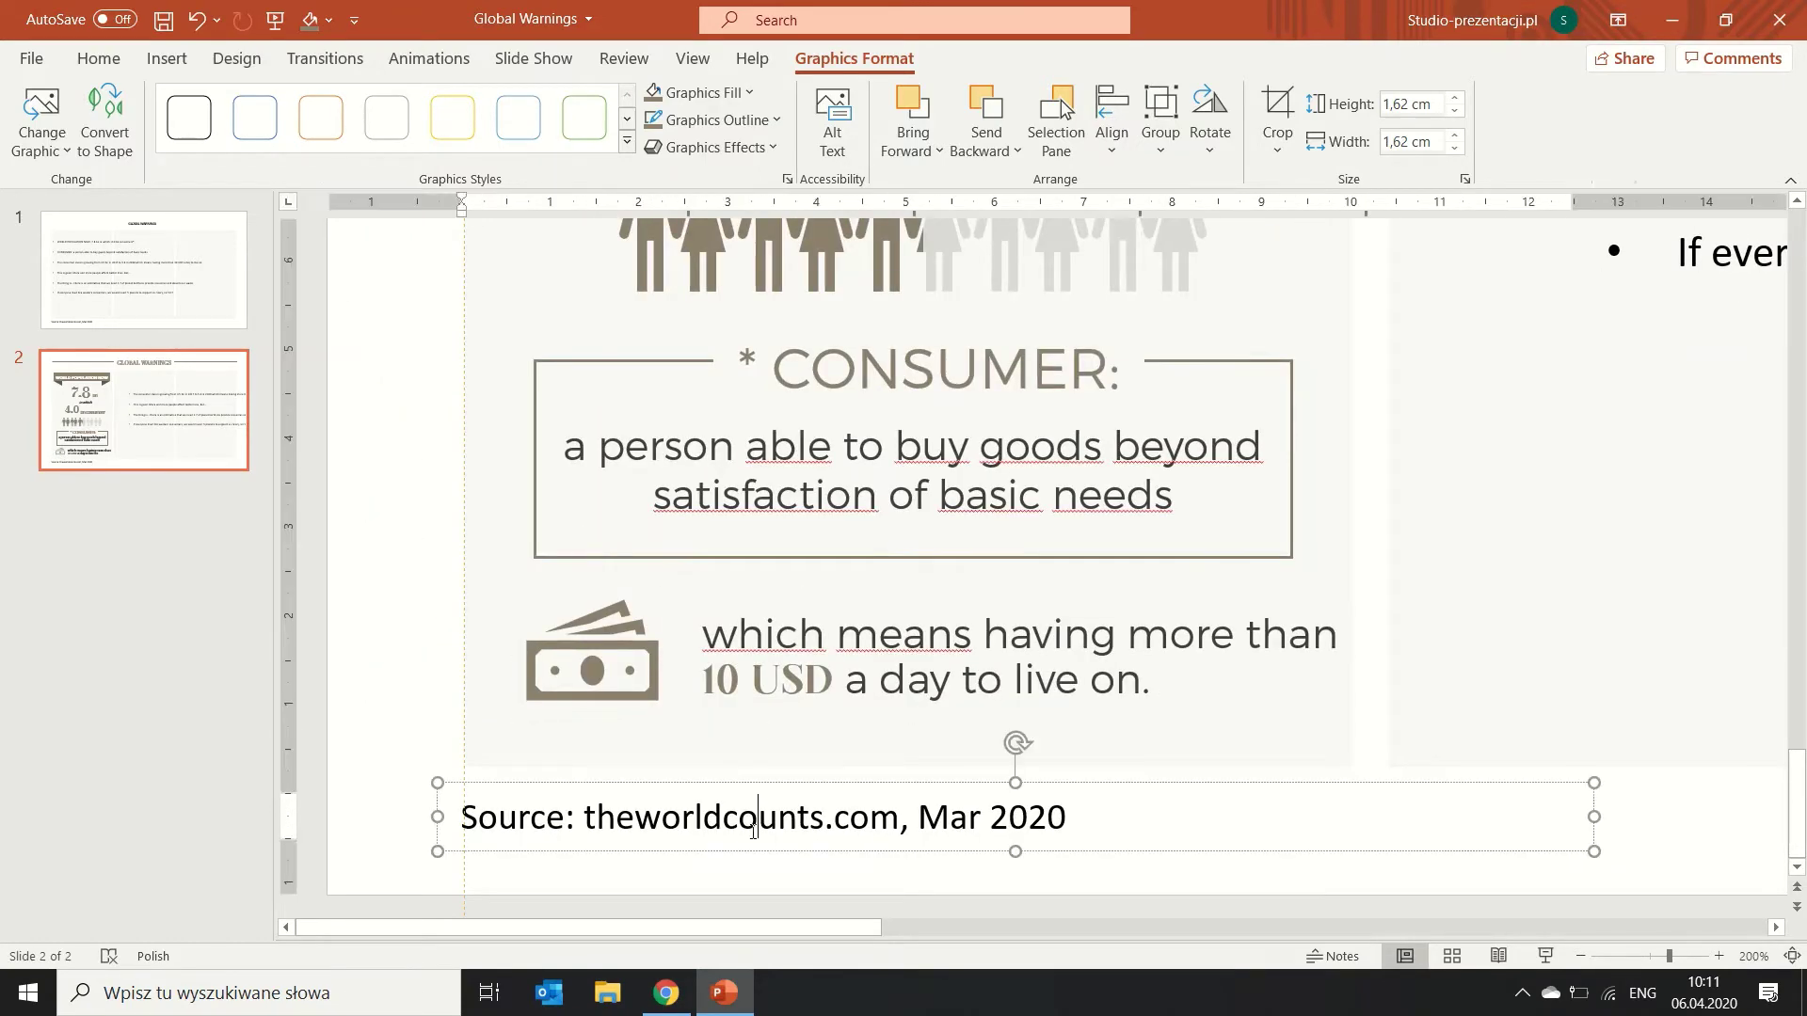
pyautogui.hotkey('ctrl', 'a')
pyautogui.click(414, 103)
pyautogui.write('Montserrat Light')
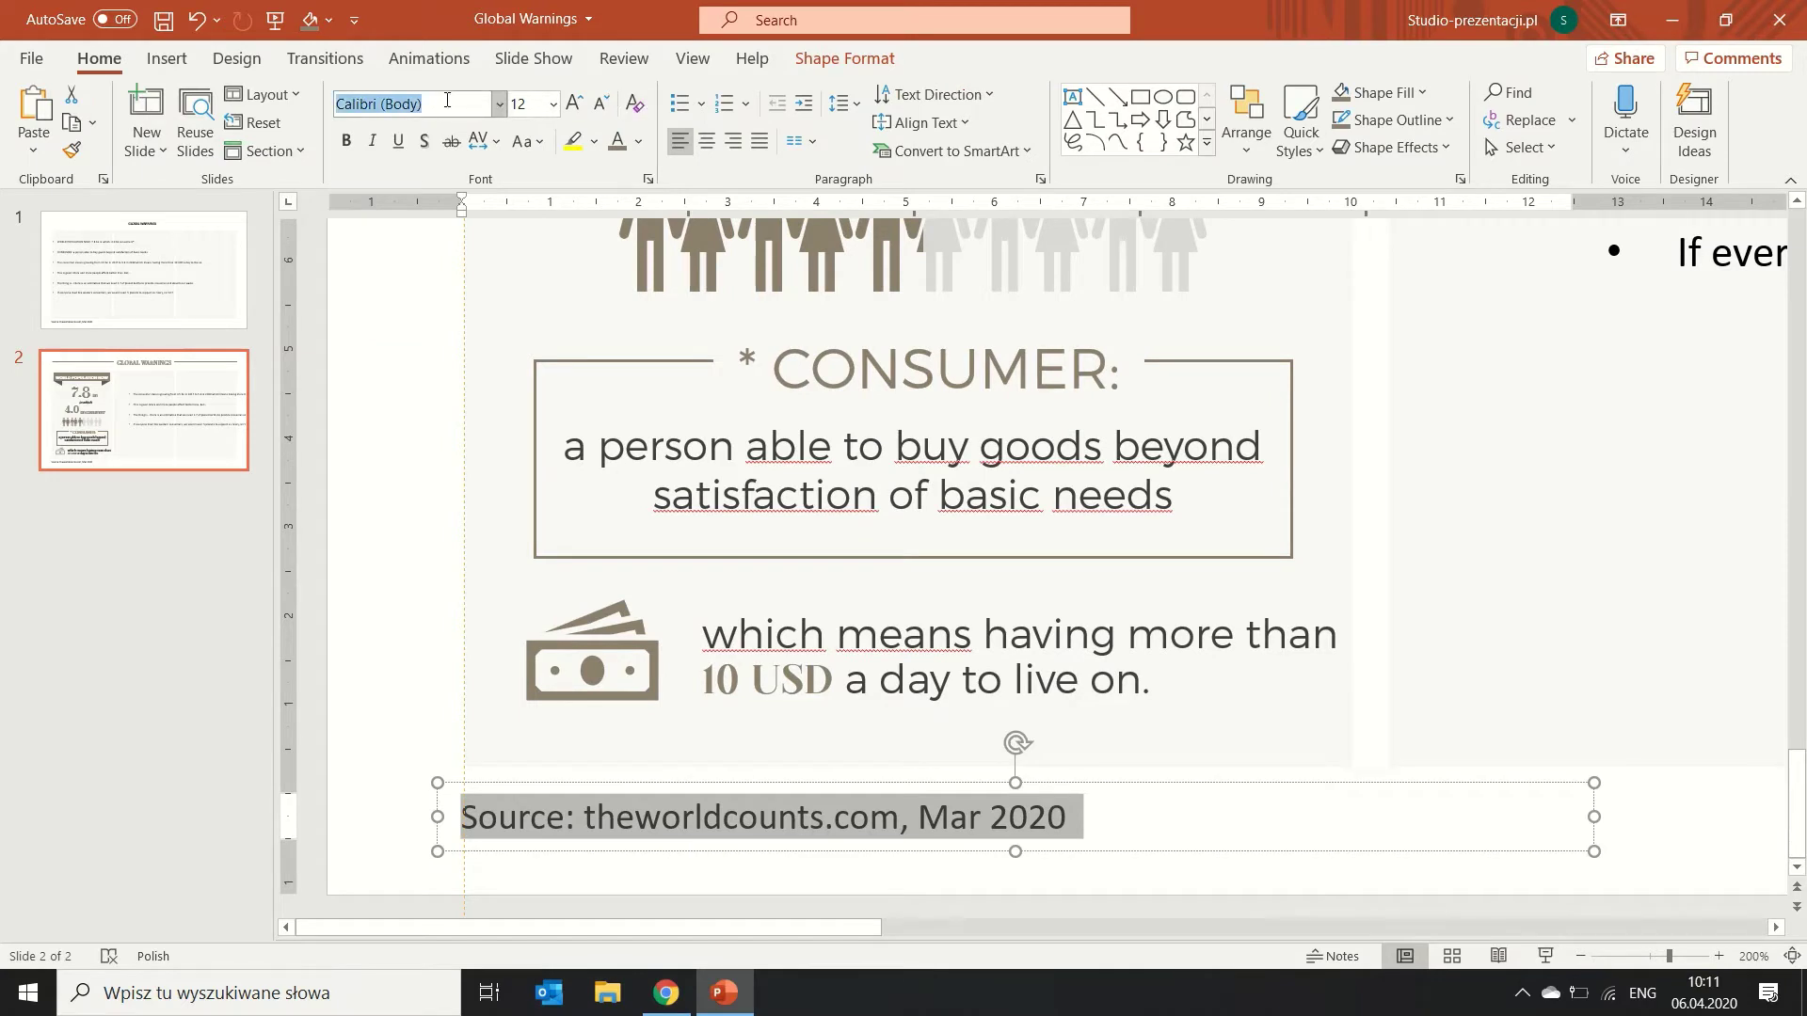
pyautogui.press('Return')
pyautogui.click(639, 143)
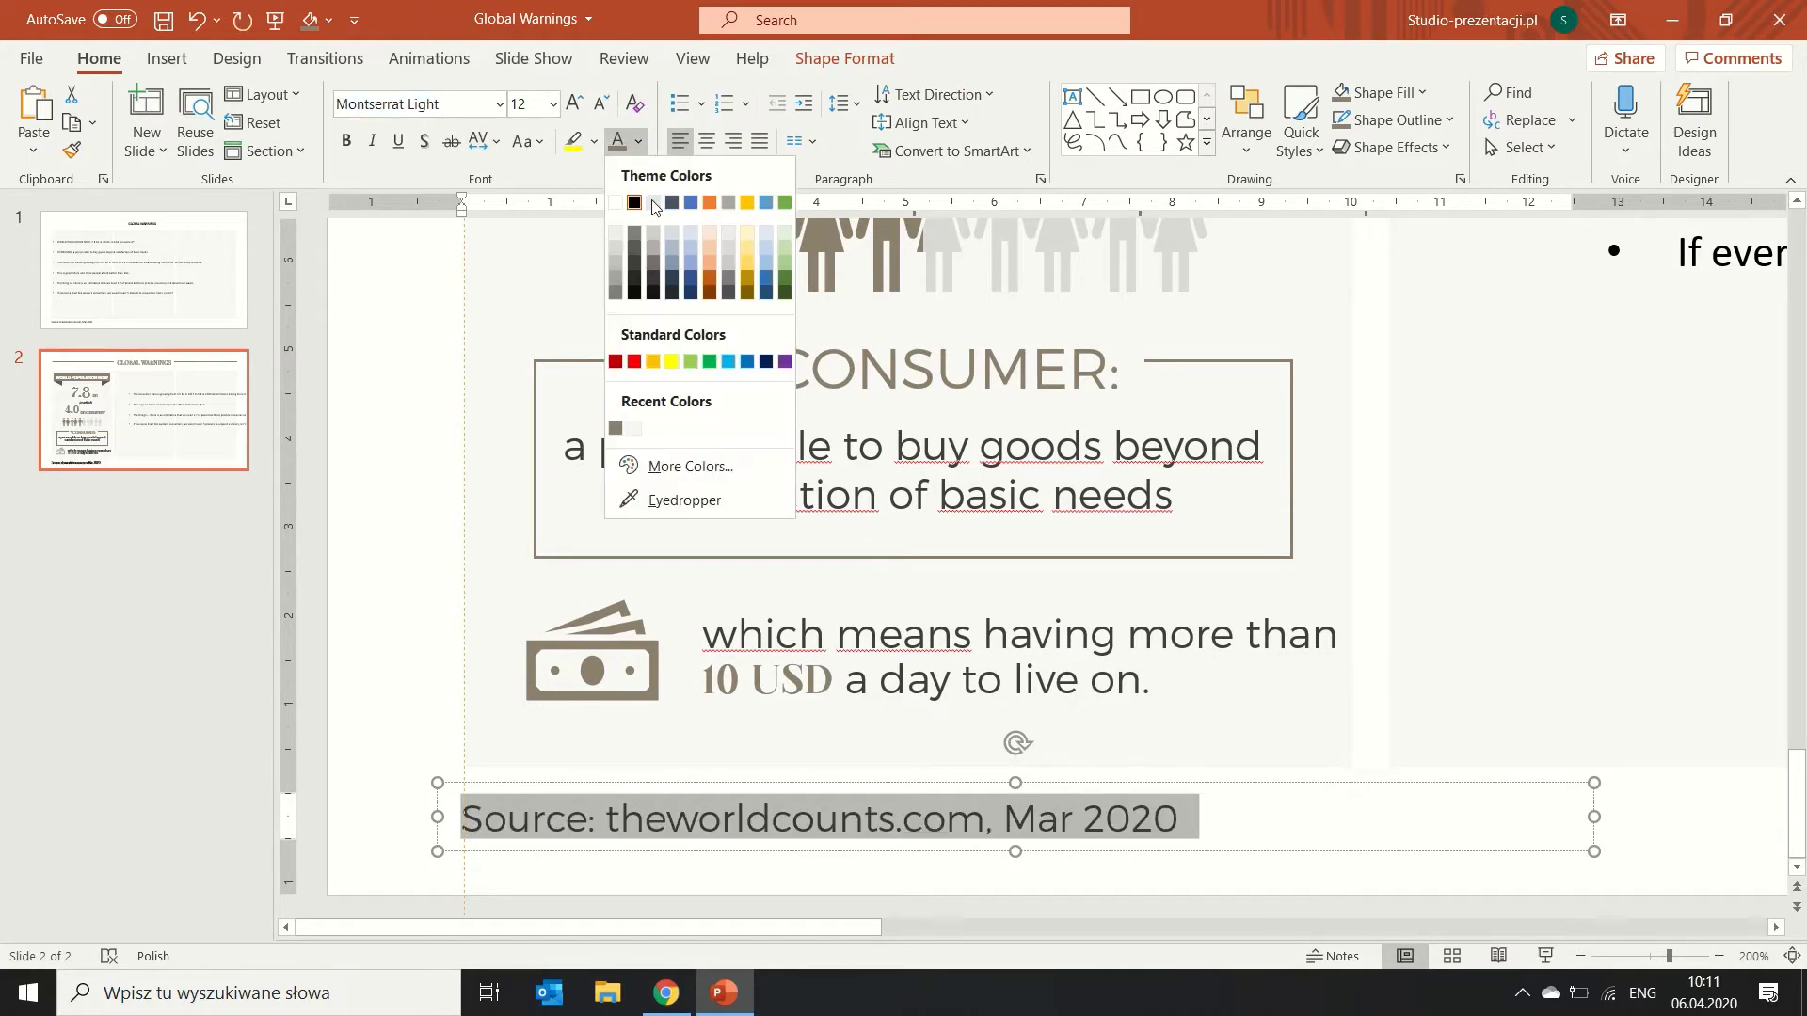
pyautogui.click(688, 738)
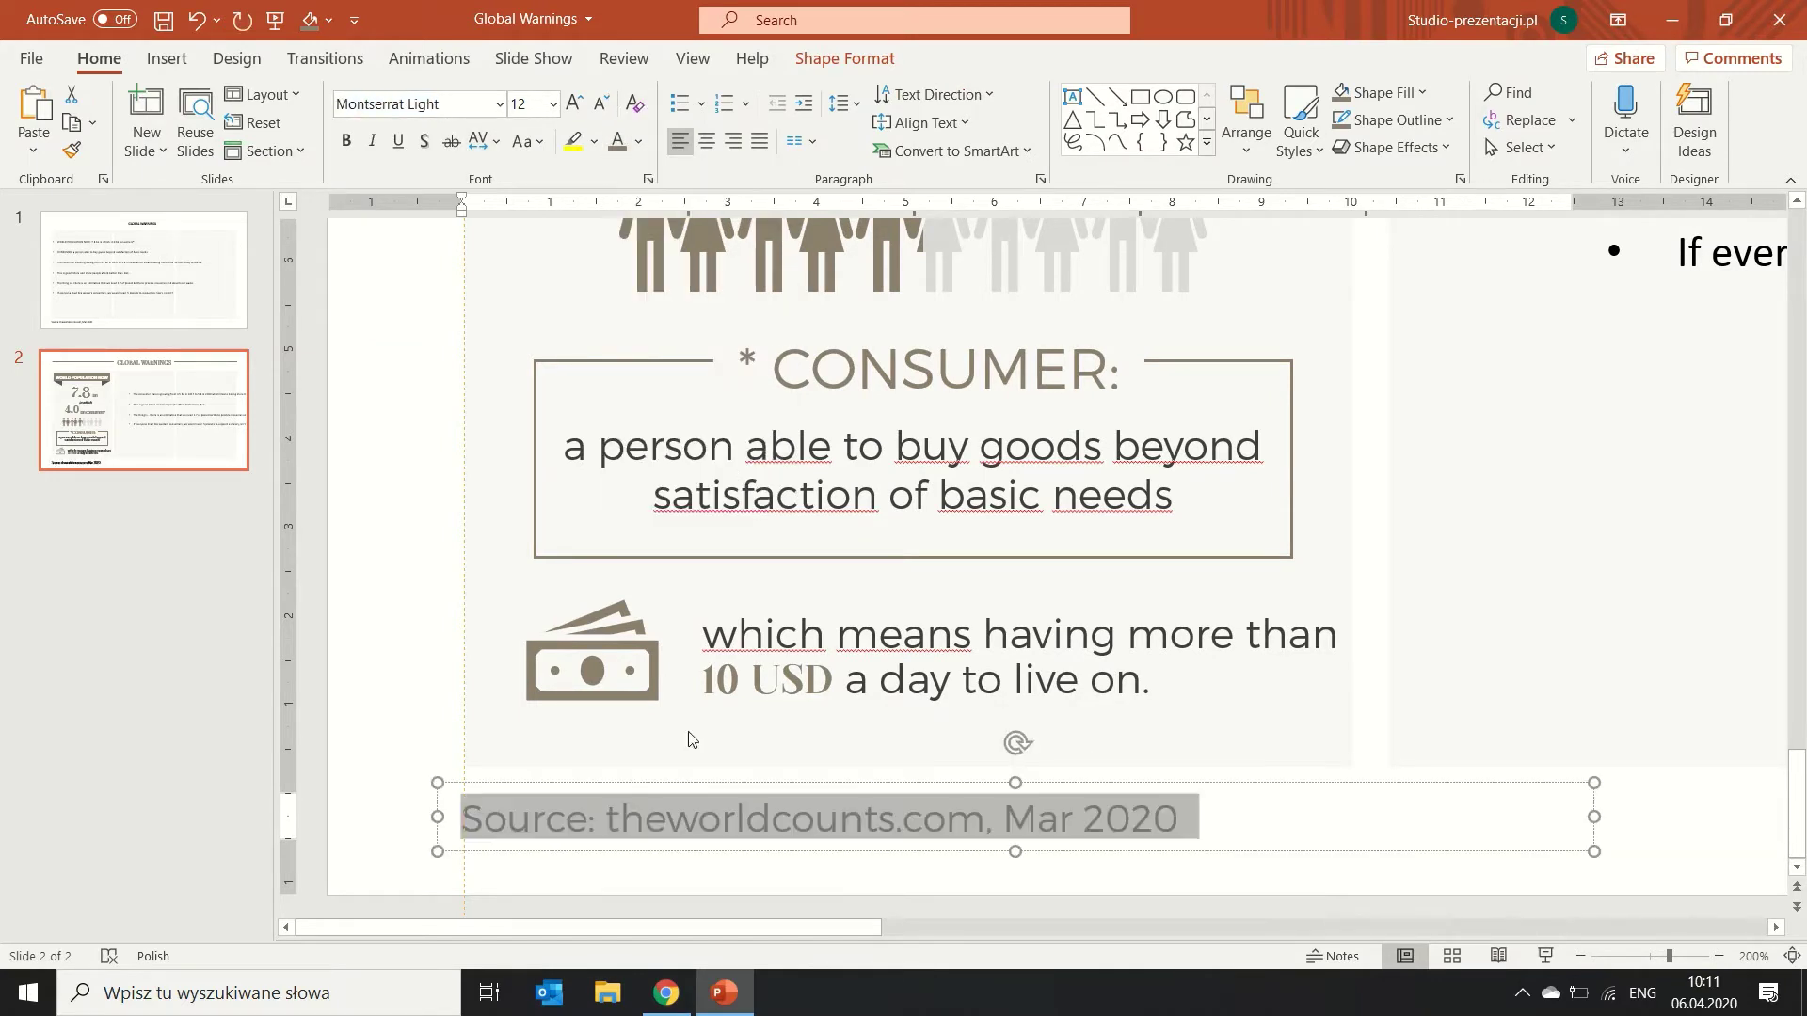
# Shift the 'which means having more than 10 USD' text box slightly left.
pyautogui.click(690, 784)
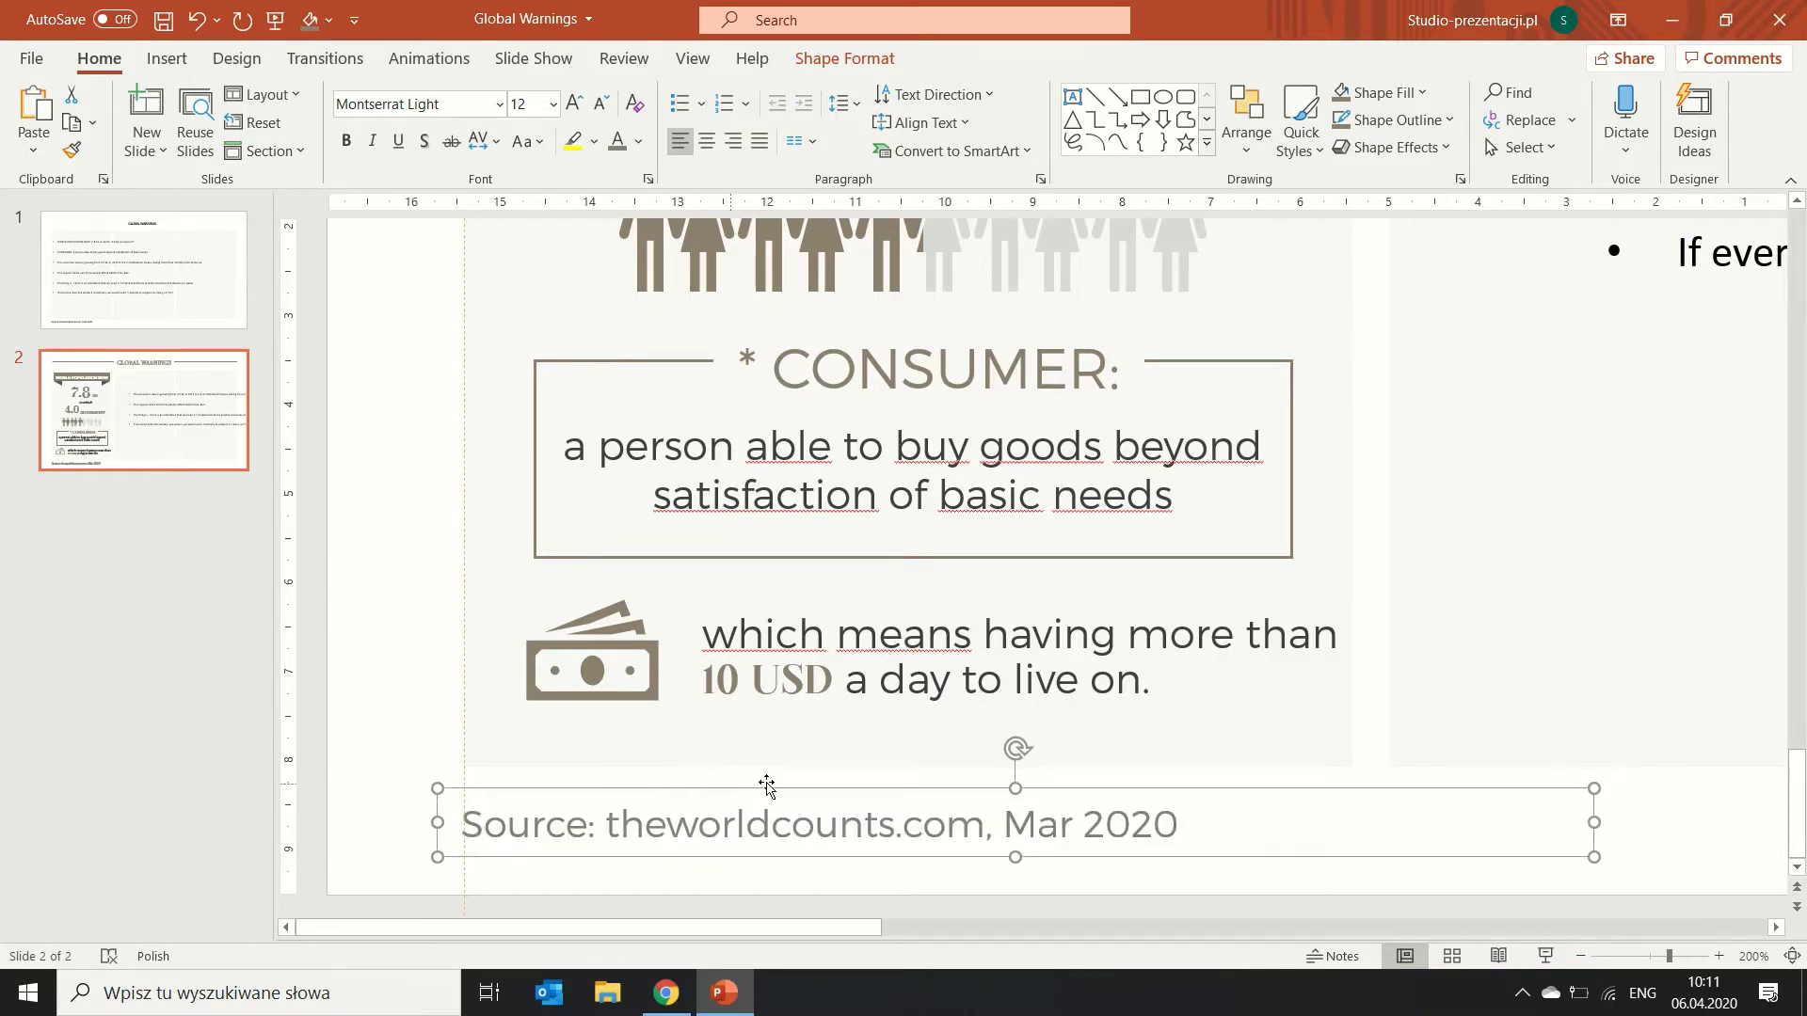
pyautogui.keyDown('ctrl'); pyautogui.scroll(-5, 798, 735); pyautogui.keyUp('ctrl')
pyautogui.moveTo(564, 763); pyautogui.dragTo(552, 756)
# Centre the CONSUMER title horizontally within its box.
pyautogui.click(805, 675)
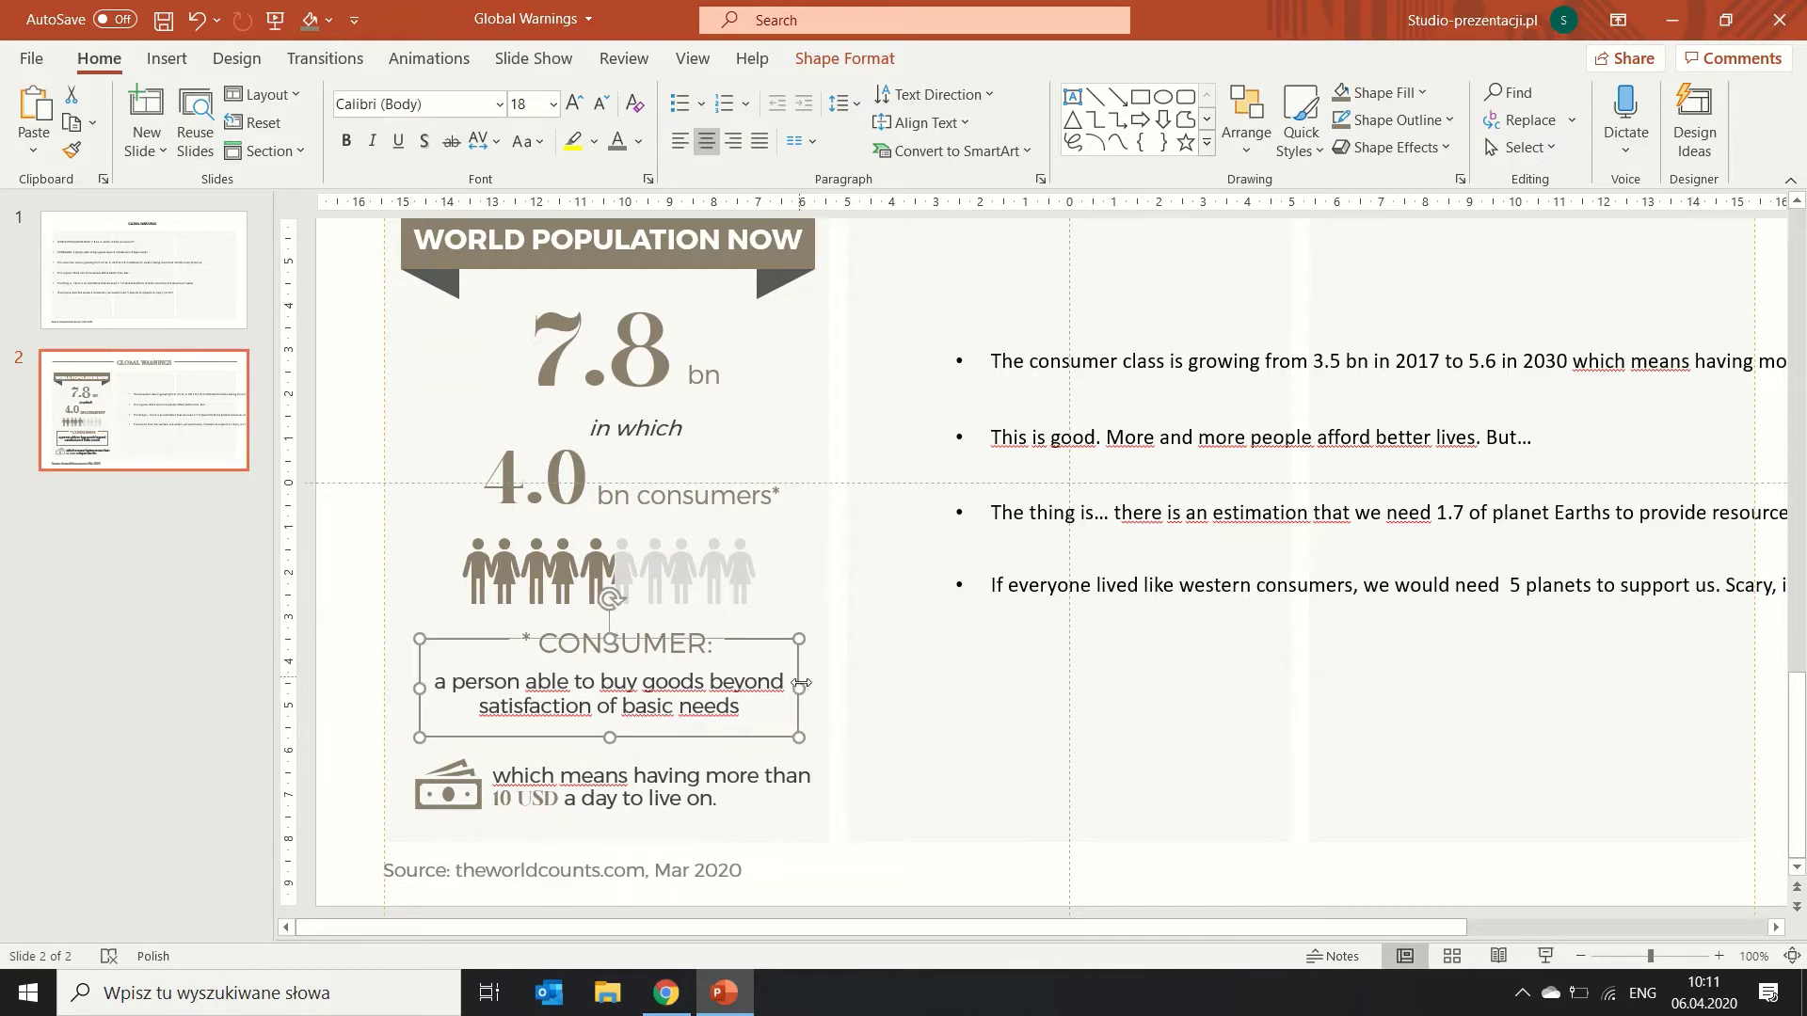
pyautogui.click(651, 633)
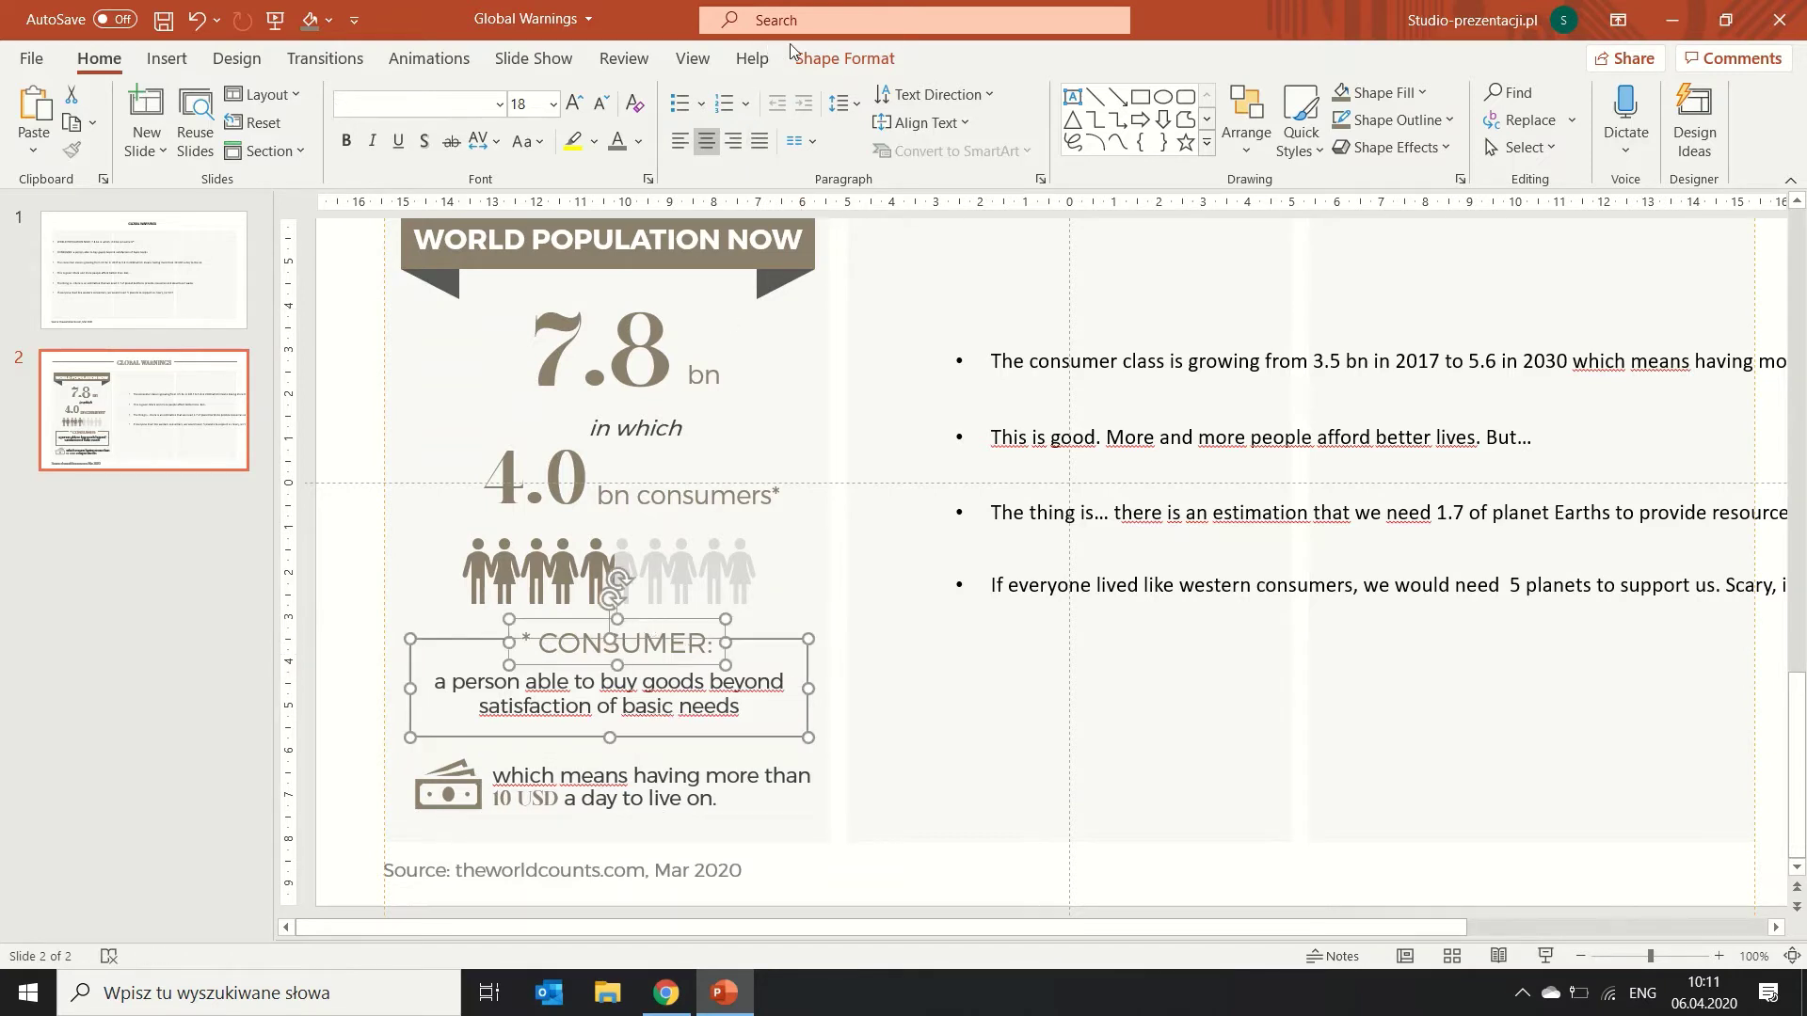
pyautogui.click(842, 58)
pyautogui.click(1581, 94)
pyautogui.click(1628, 158)
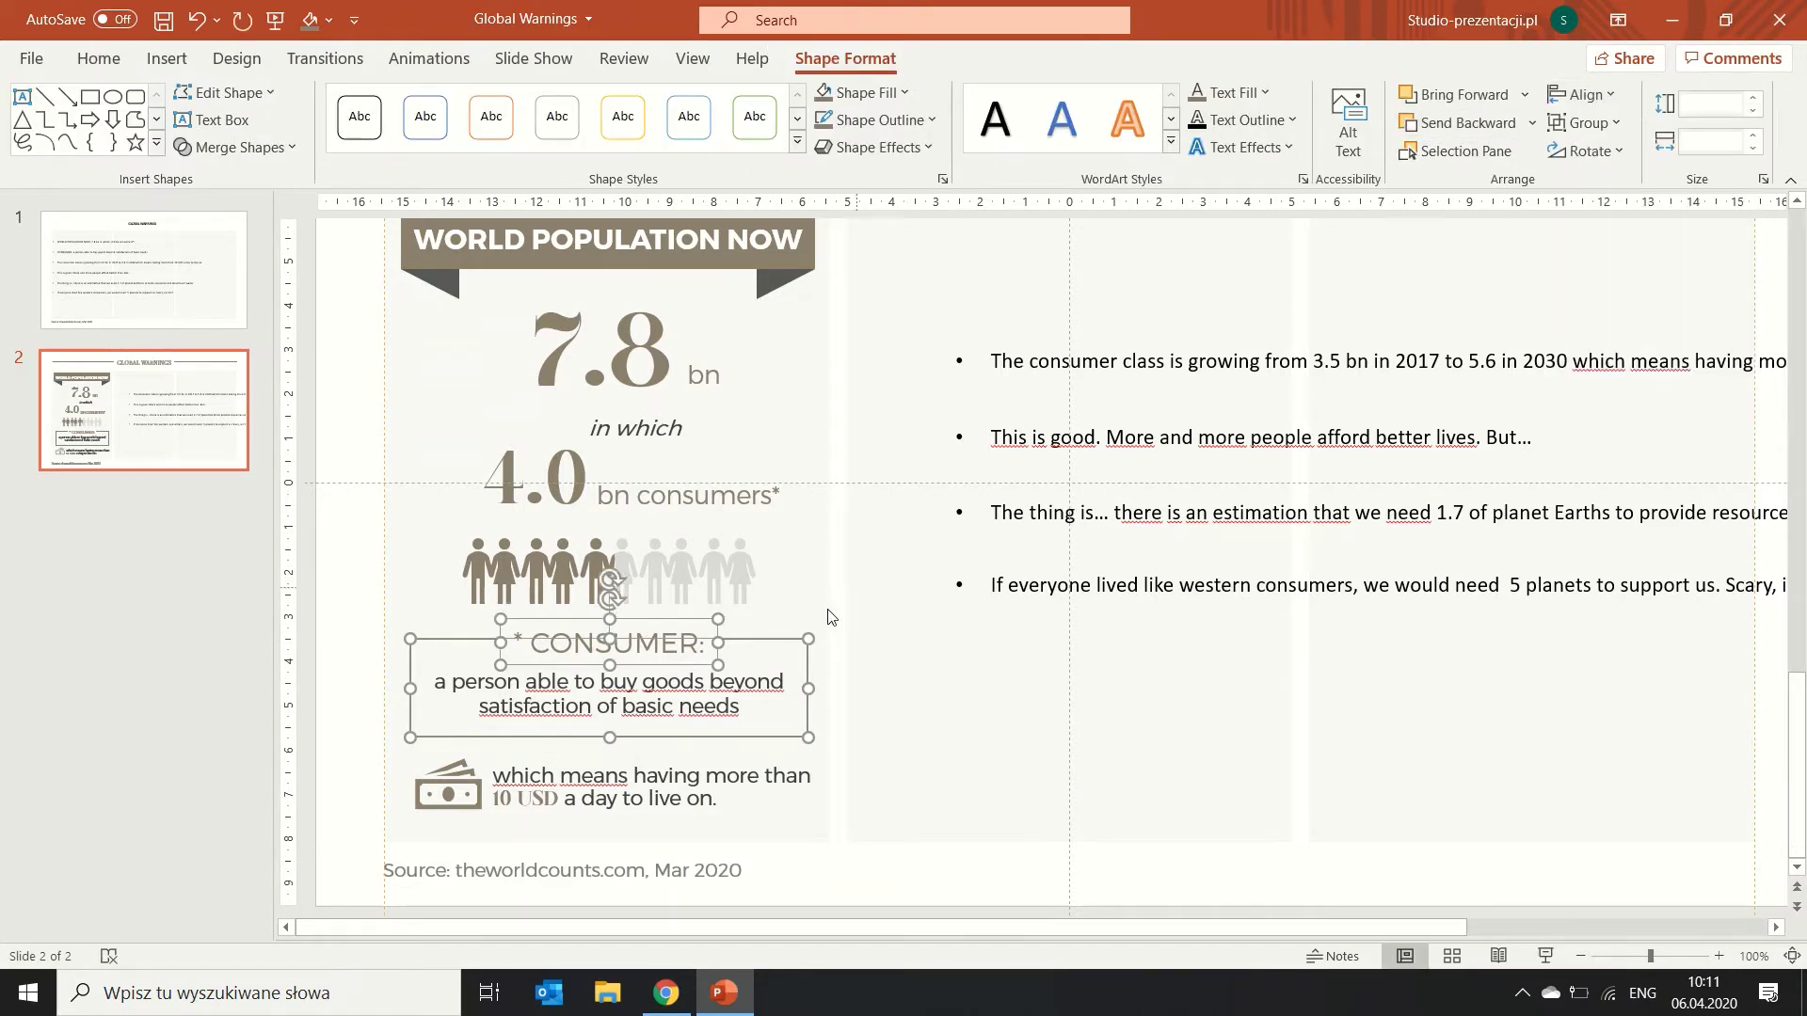
# Centre the 7.8 bn figure, in which line, 4.0 bn consumers line and people row on the CONSUMER box.
pyautogui.click(804, 625)
pyautogui.click(751, 659)
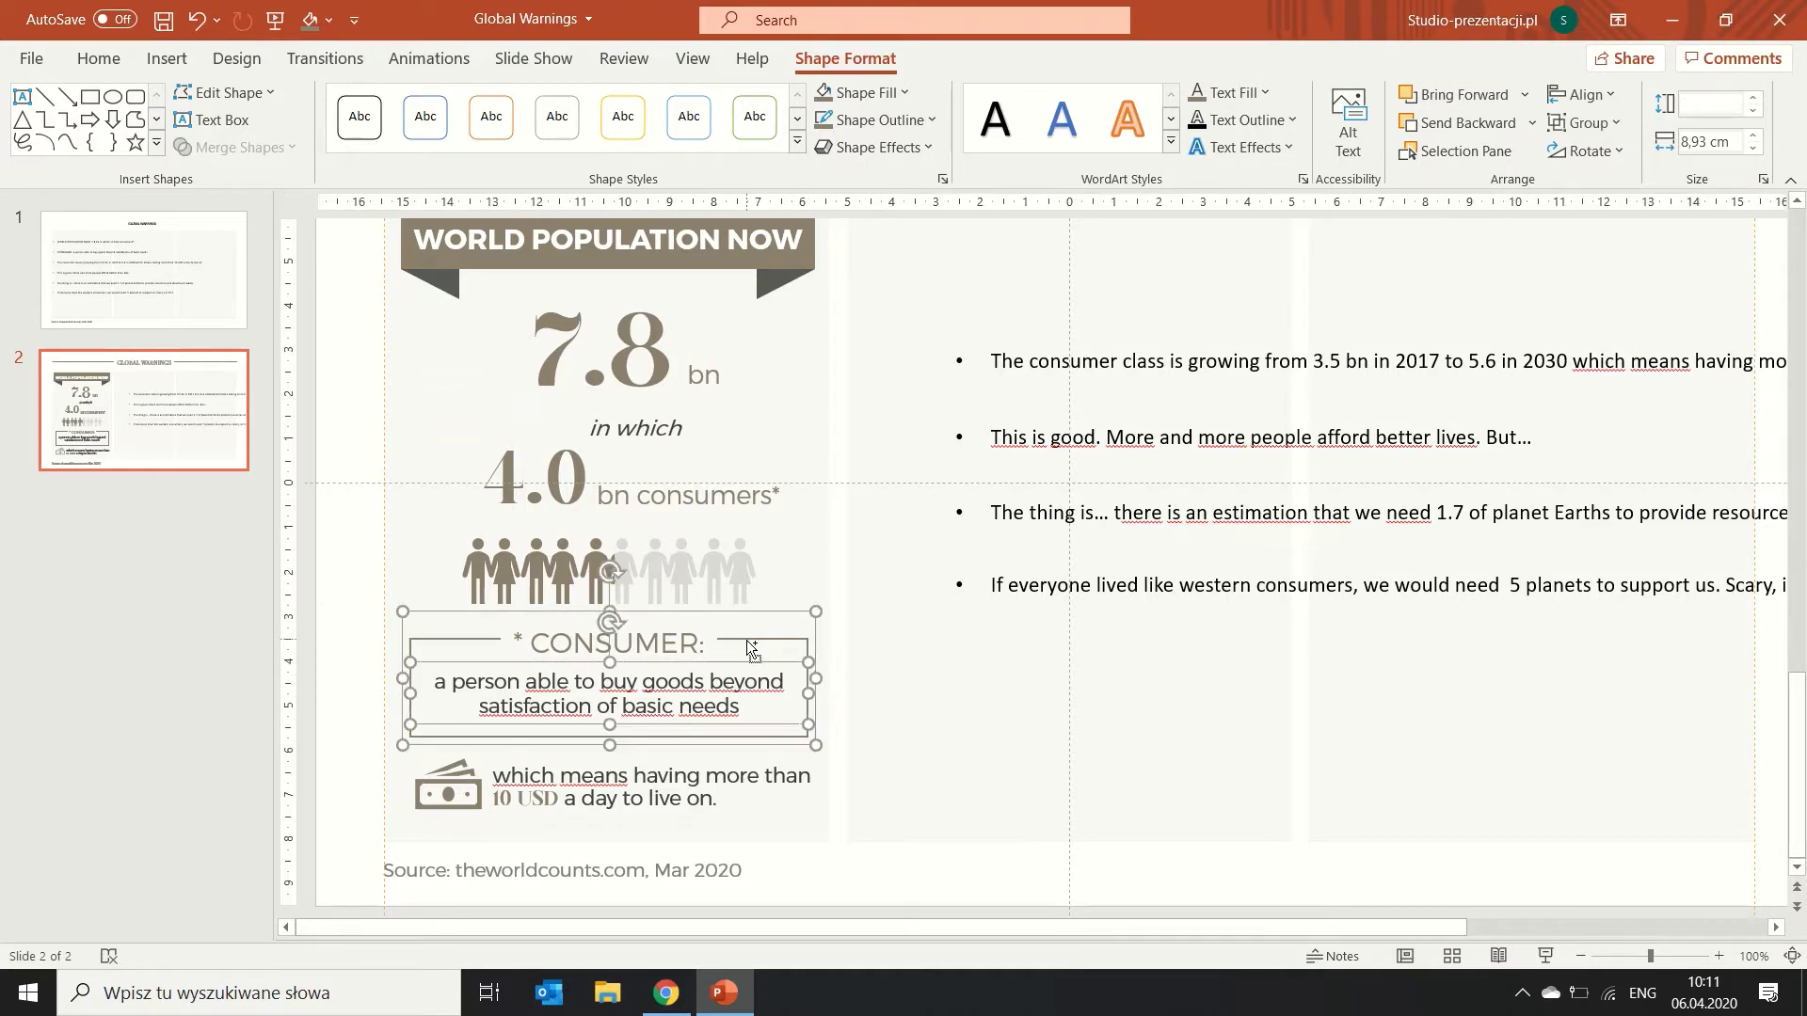
pyautogui.click(718, 613)
pyautogui.keyDown('shift'); pyautogui.click(698, 576); pyautogui.keyUp('shift')
pyautogui.keyDown('shift'); pyautogui.click(678, 499); pyautogui.keyUp('shift')
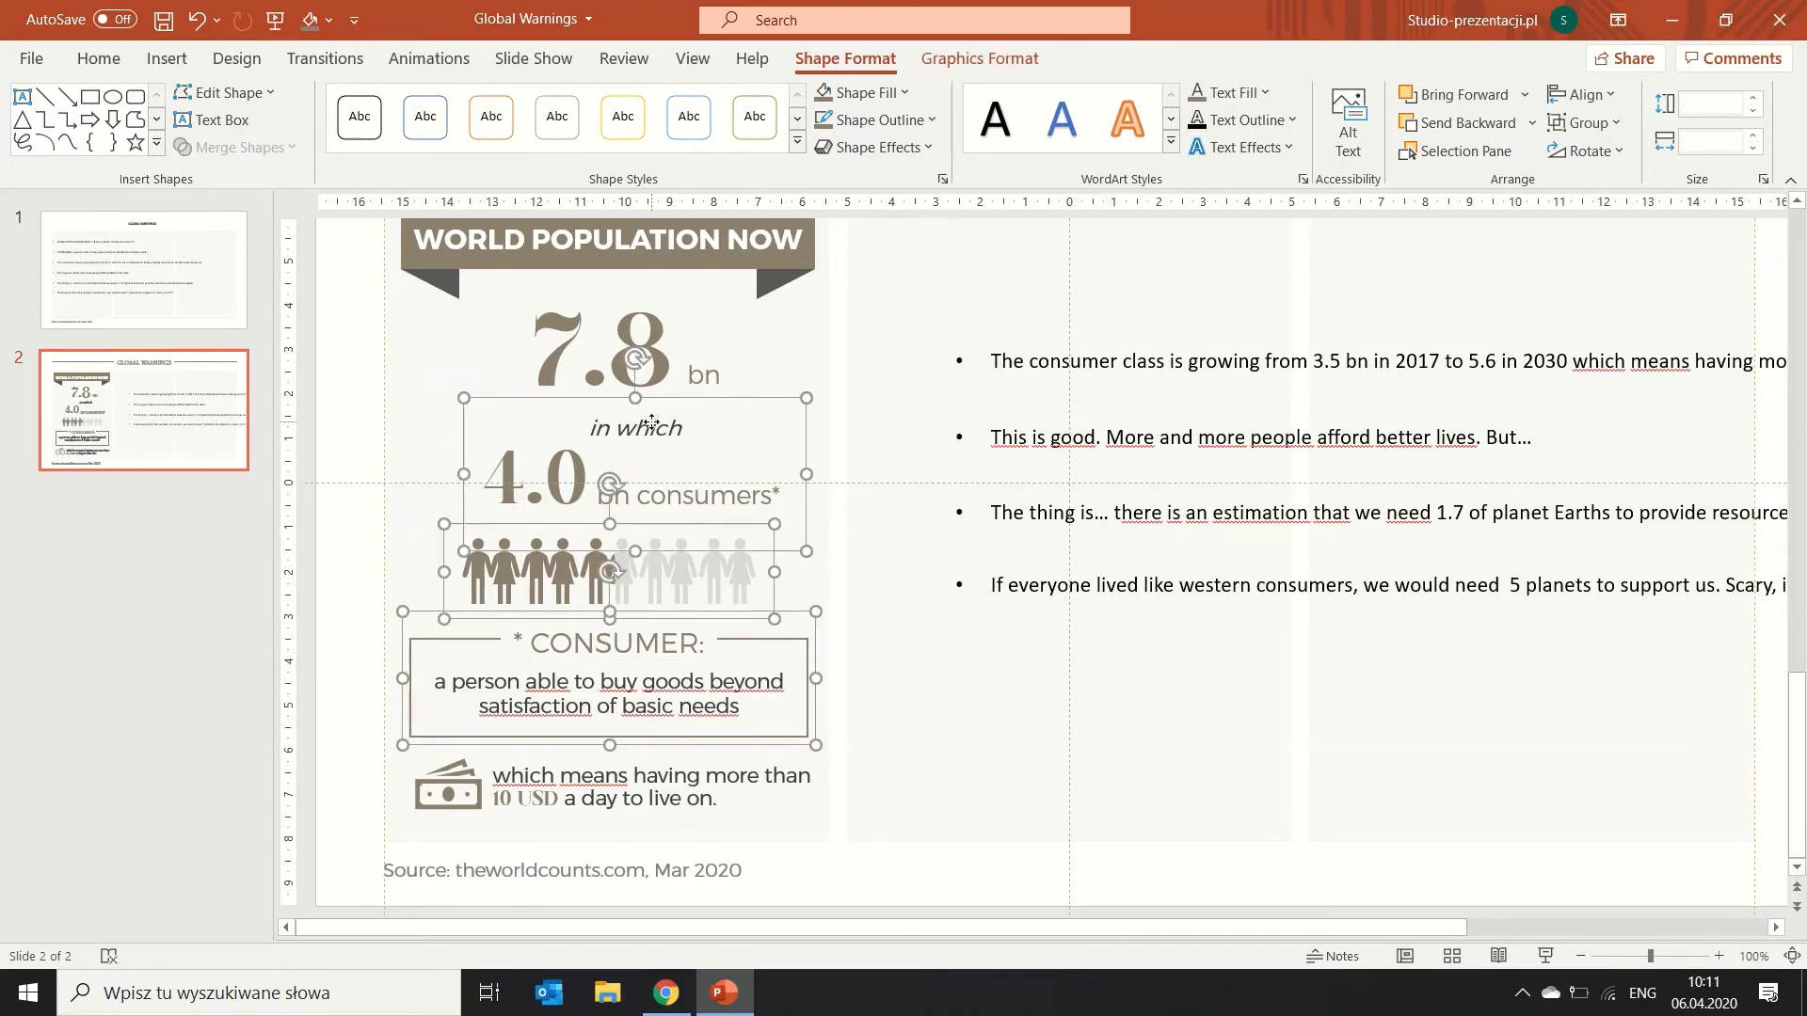
pyautogui.keyDown('shift'); pyautogui.click(654, 428); pyautogui.keyUp('shift')
pyautogui.keyDown('shift'); pyautogui.click(638, 363); pyautogui.keyUp('shift')
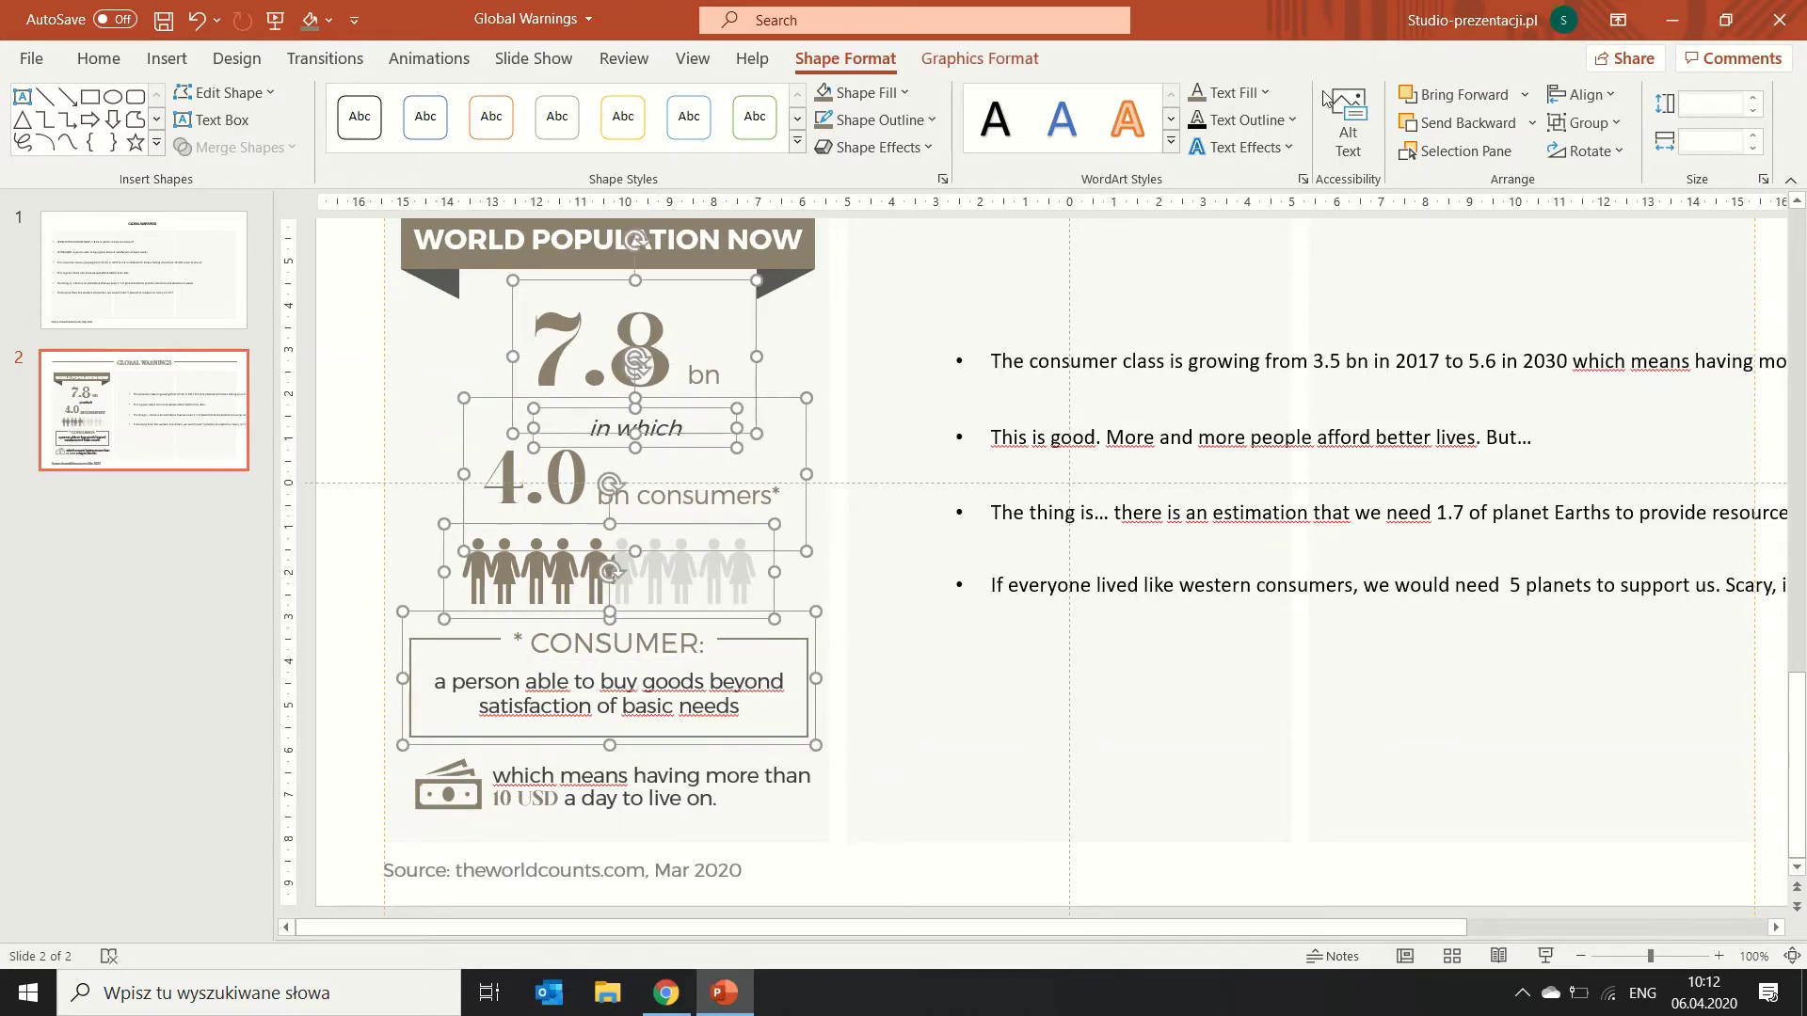
pyautogui.click(1582, 94)
pyautogui.click(1603, 164)
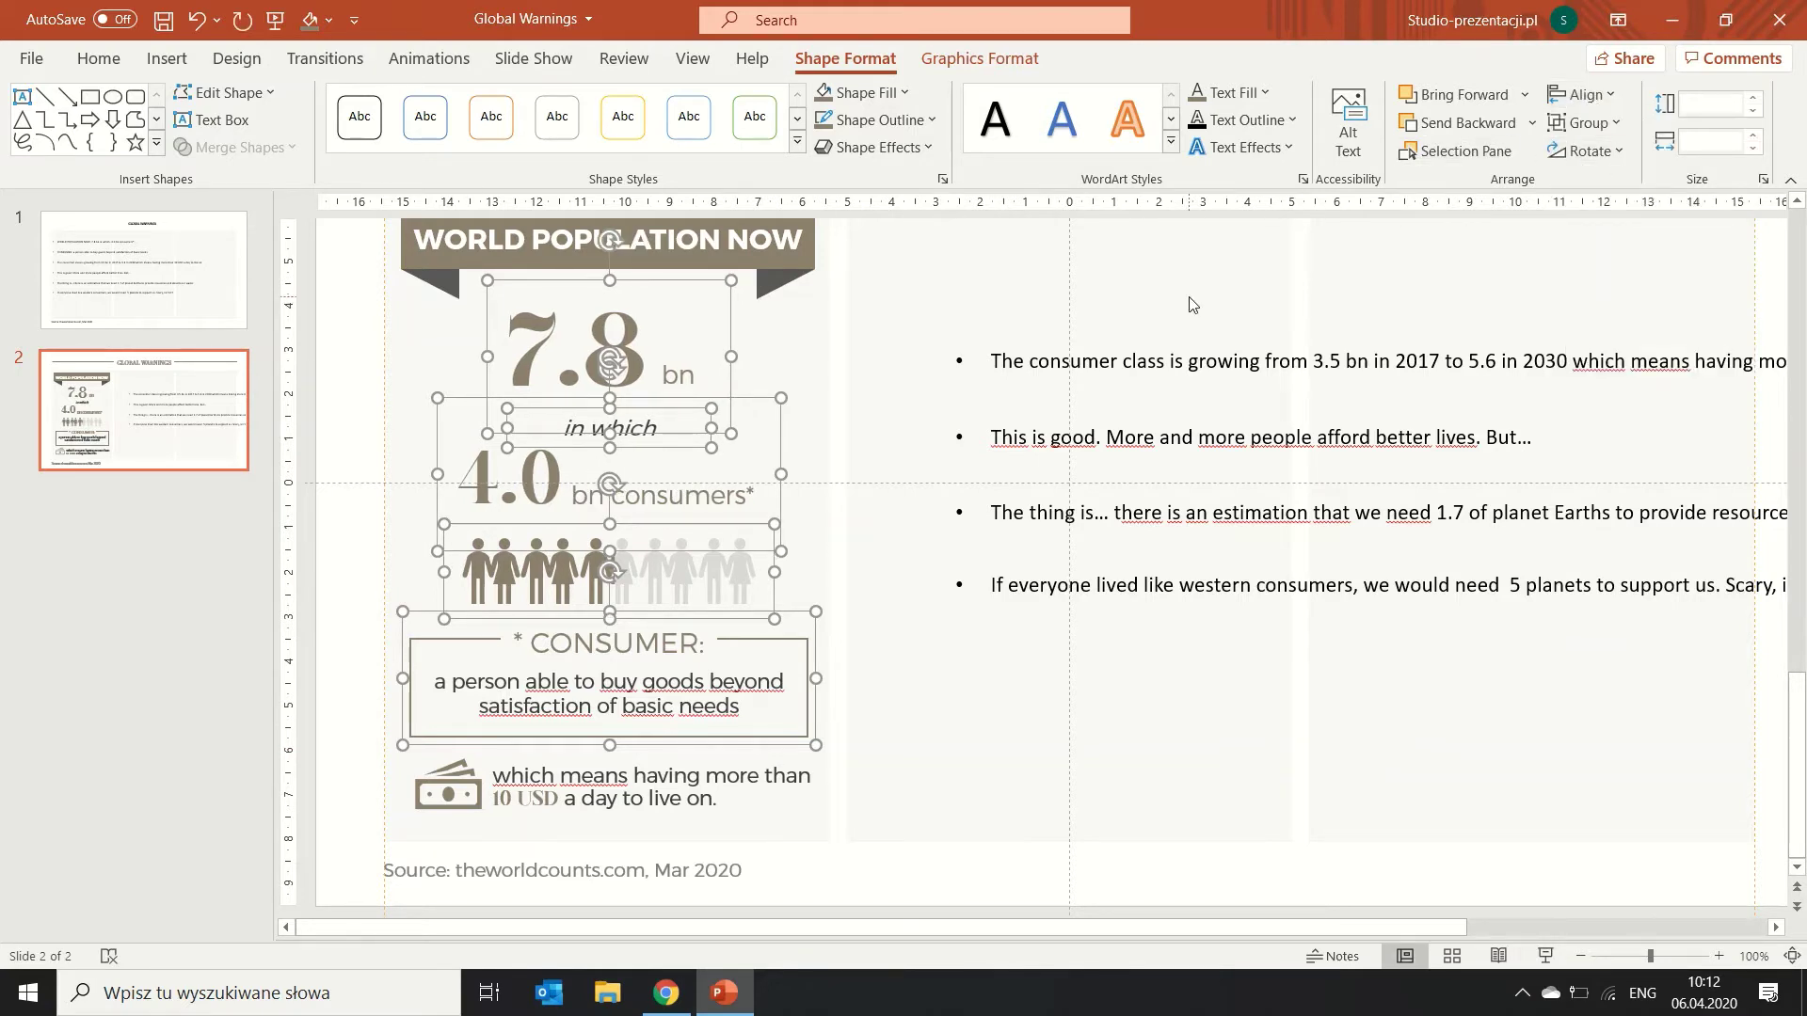
# Nudge the infographic objects left and select the WORLD POPULATION NOW banner with the 7.8 bn number.
pyautogui.hotkey('ctrl', 'Left')
pyautogui.hotkey('ctrl', 'Left')
pyautogui.click(767, 282)
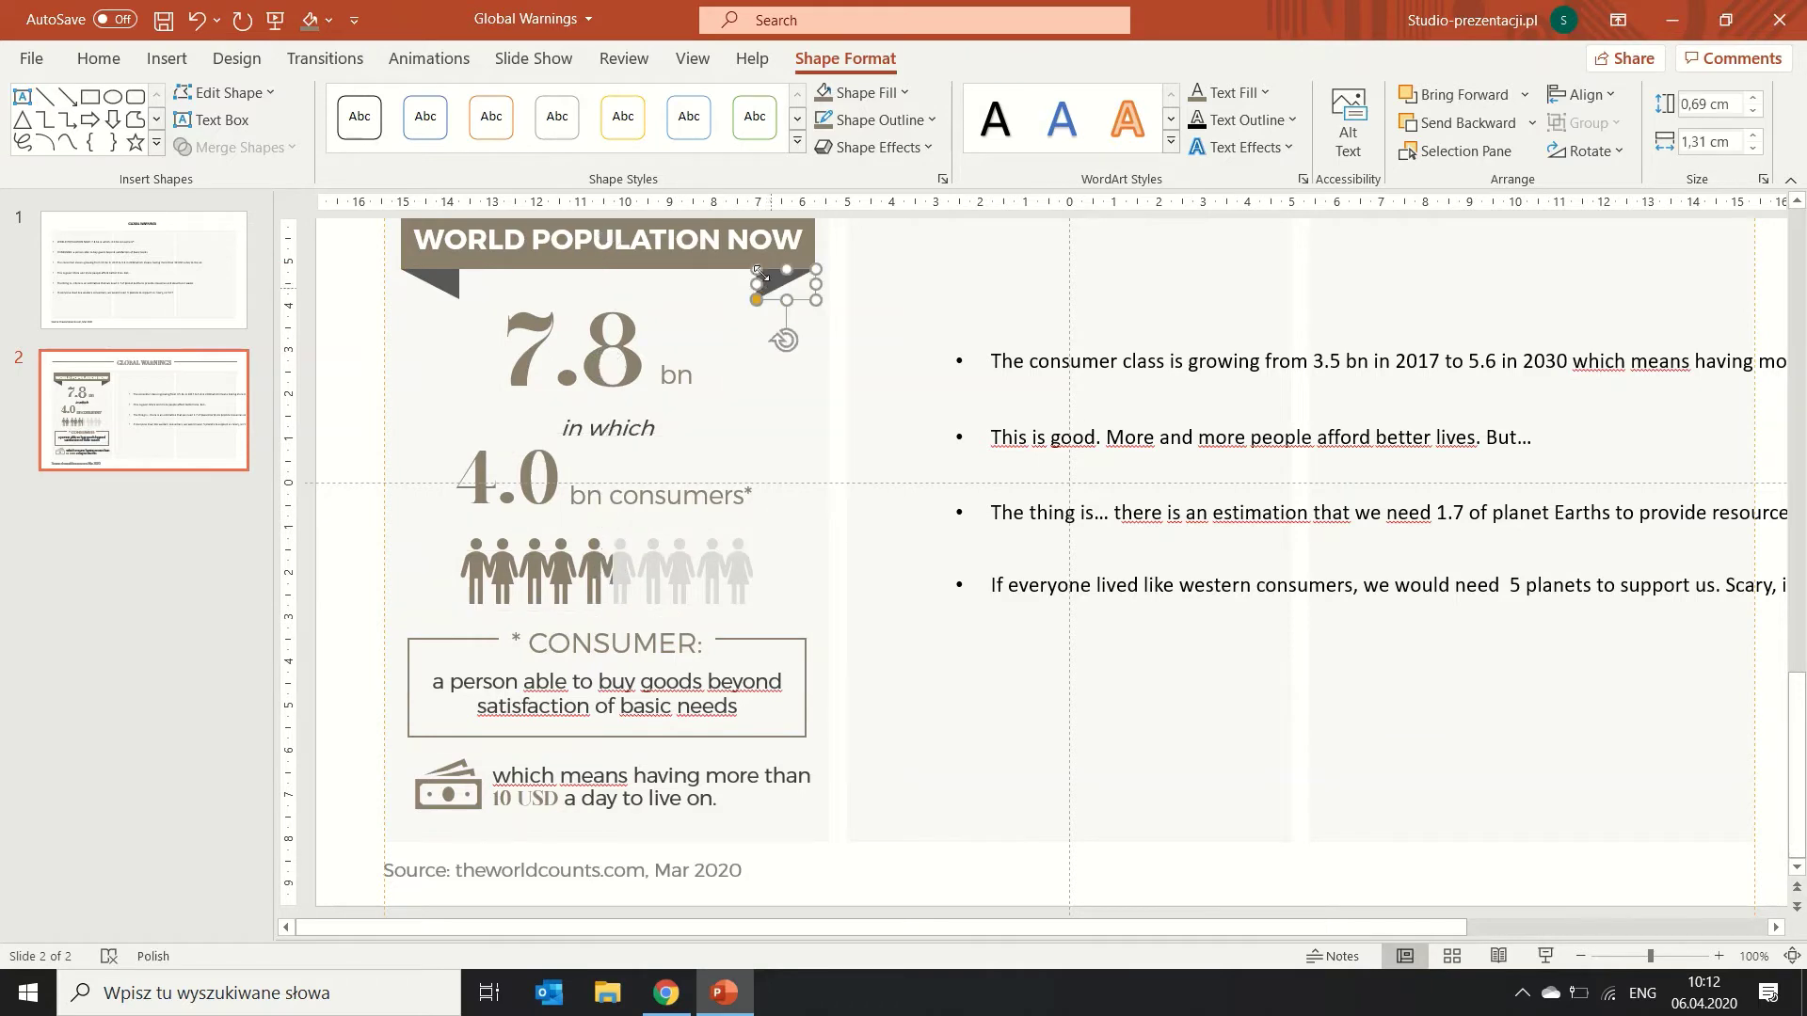
pyautogui.keyDown('shift'); pyautogui.click(456, 282); pyautogui.keyUp('shift')
pyautogui.click(461, 286)
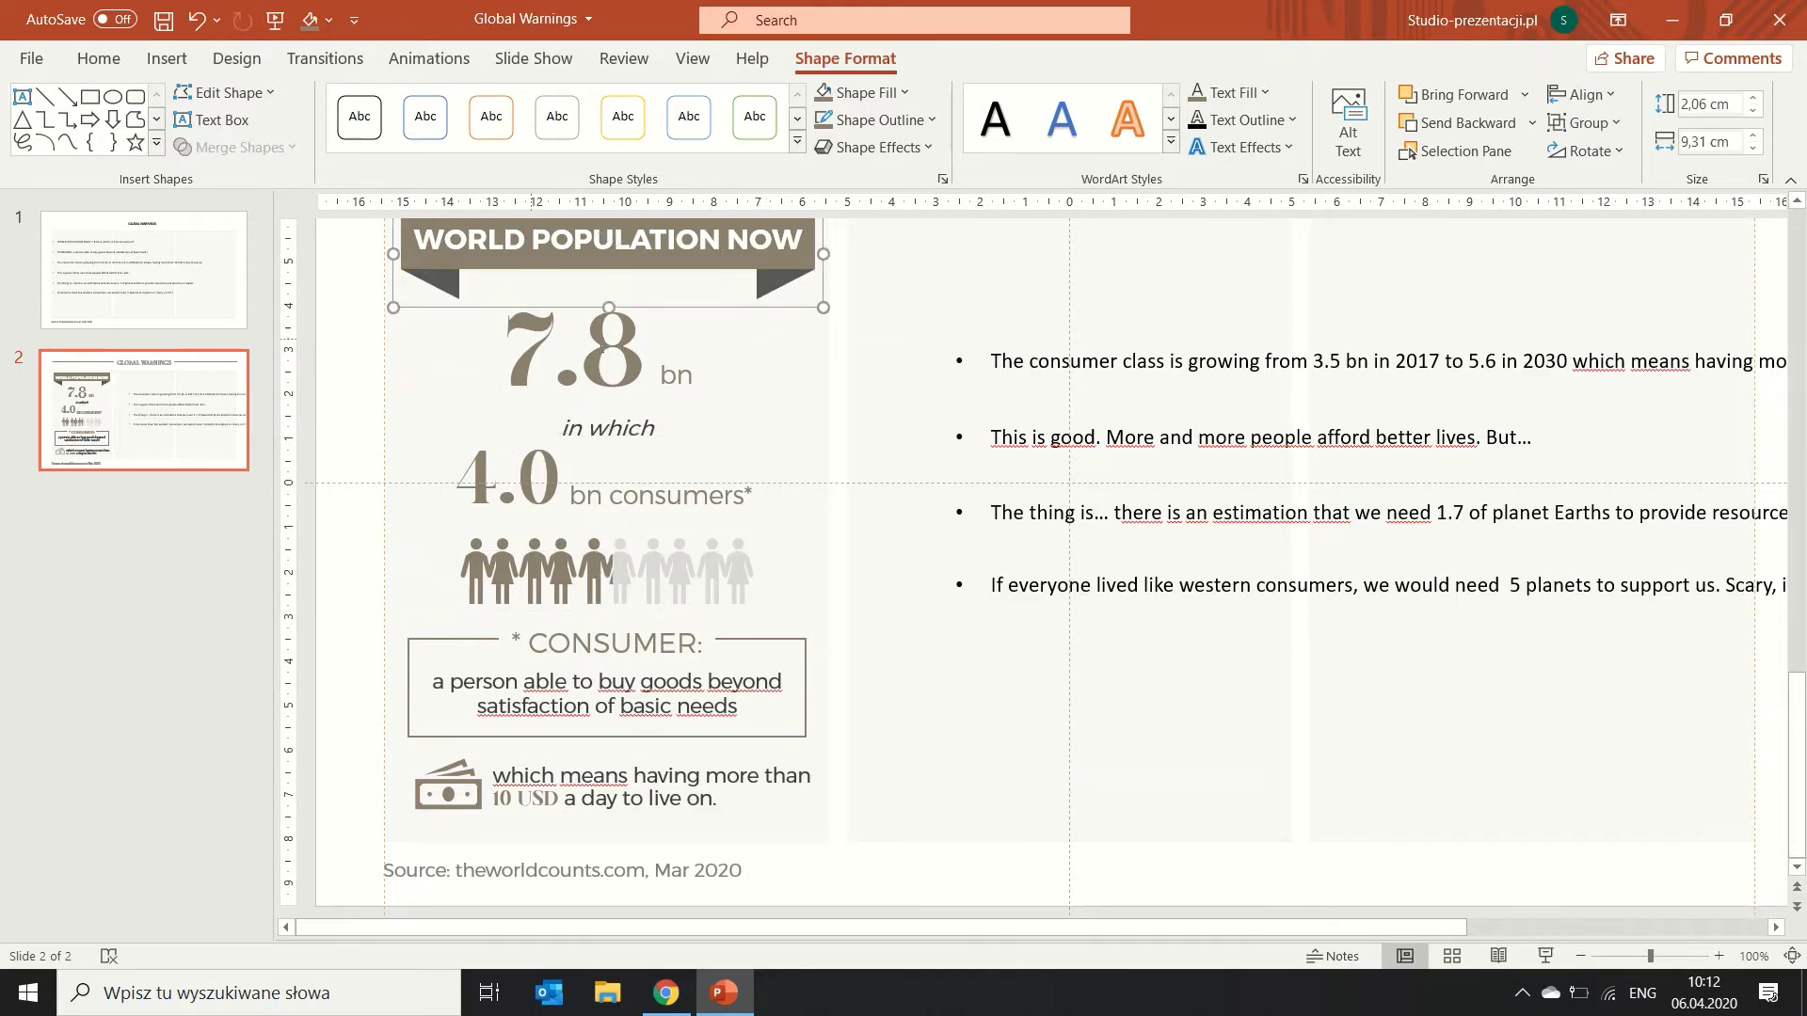
pyautogui.keyDown('shift'); pyautogui.click(507, 296); pyautogui.keyUp('shift')
# Trial-enlarge '10 USD' from 13 to 16 pt and undo it, then nudge the money icon off the caption.
pyautogui.click(875, 573)
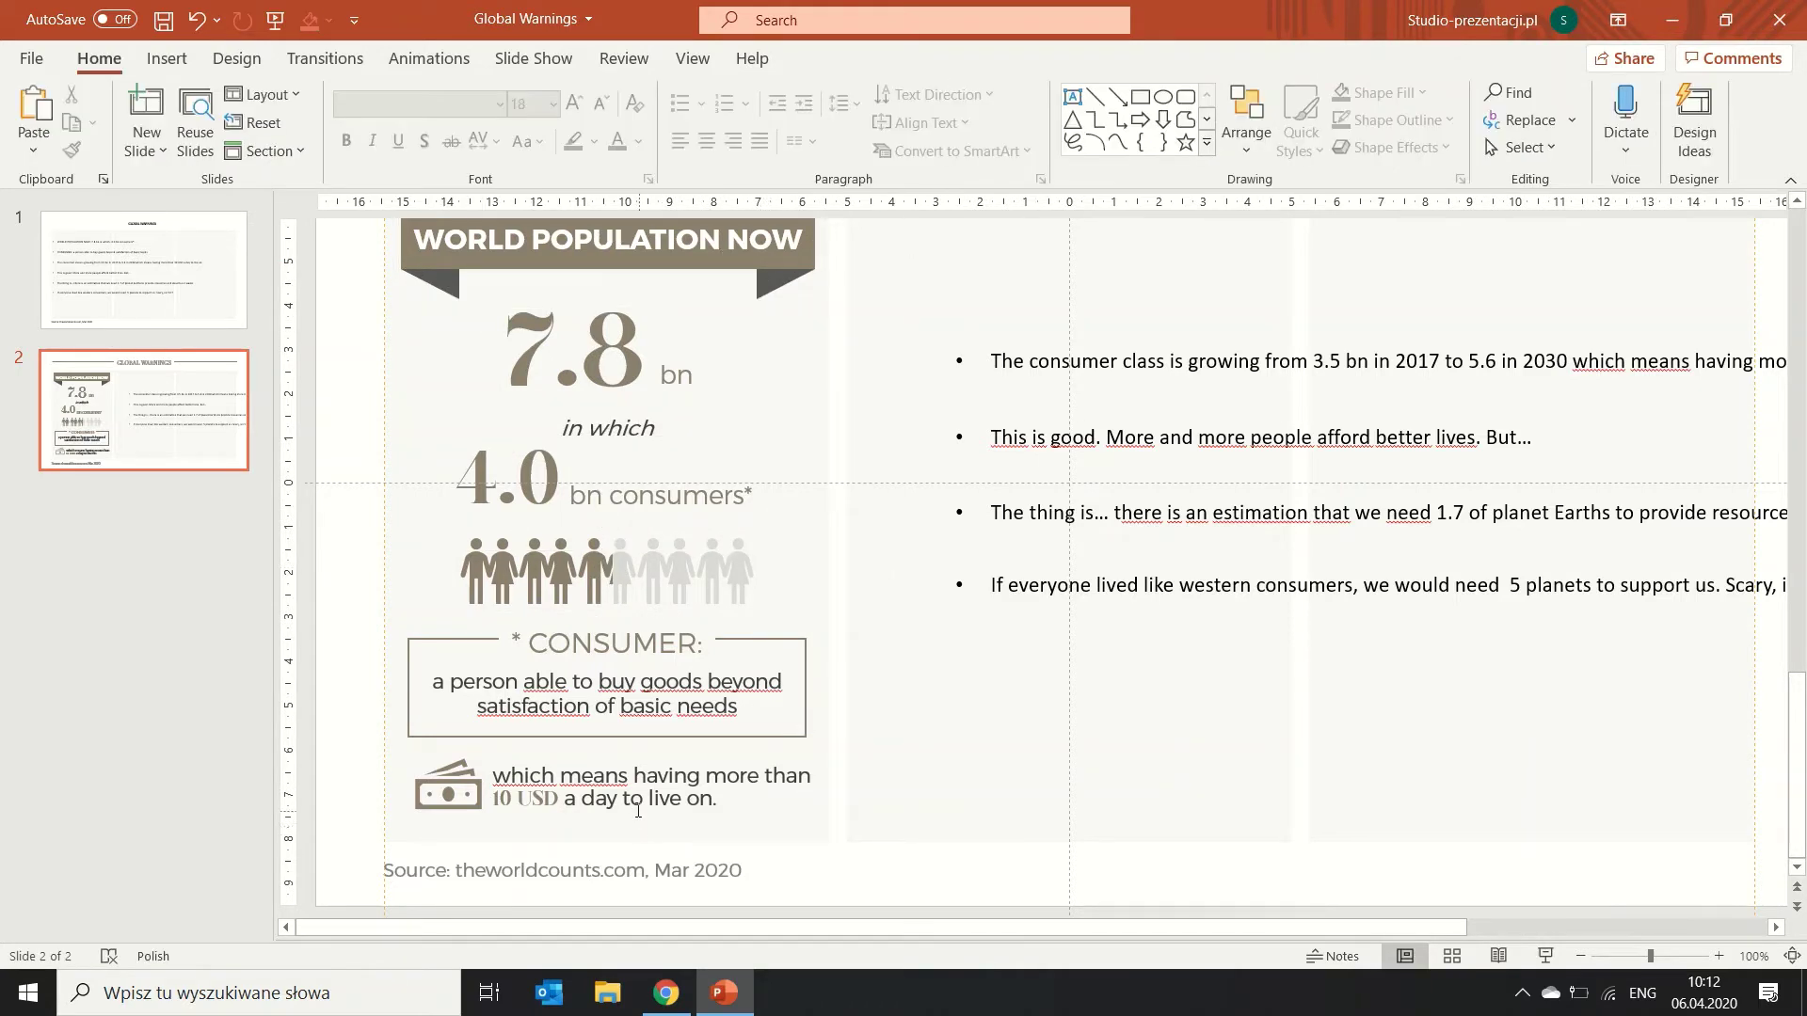
pyautogui.click(557, 801)
pyautogui.moveTo(558, 801); pyautogui.dragTo(492, 801)
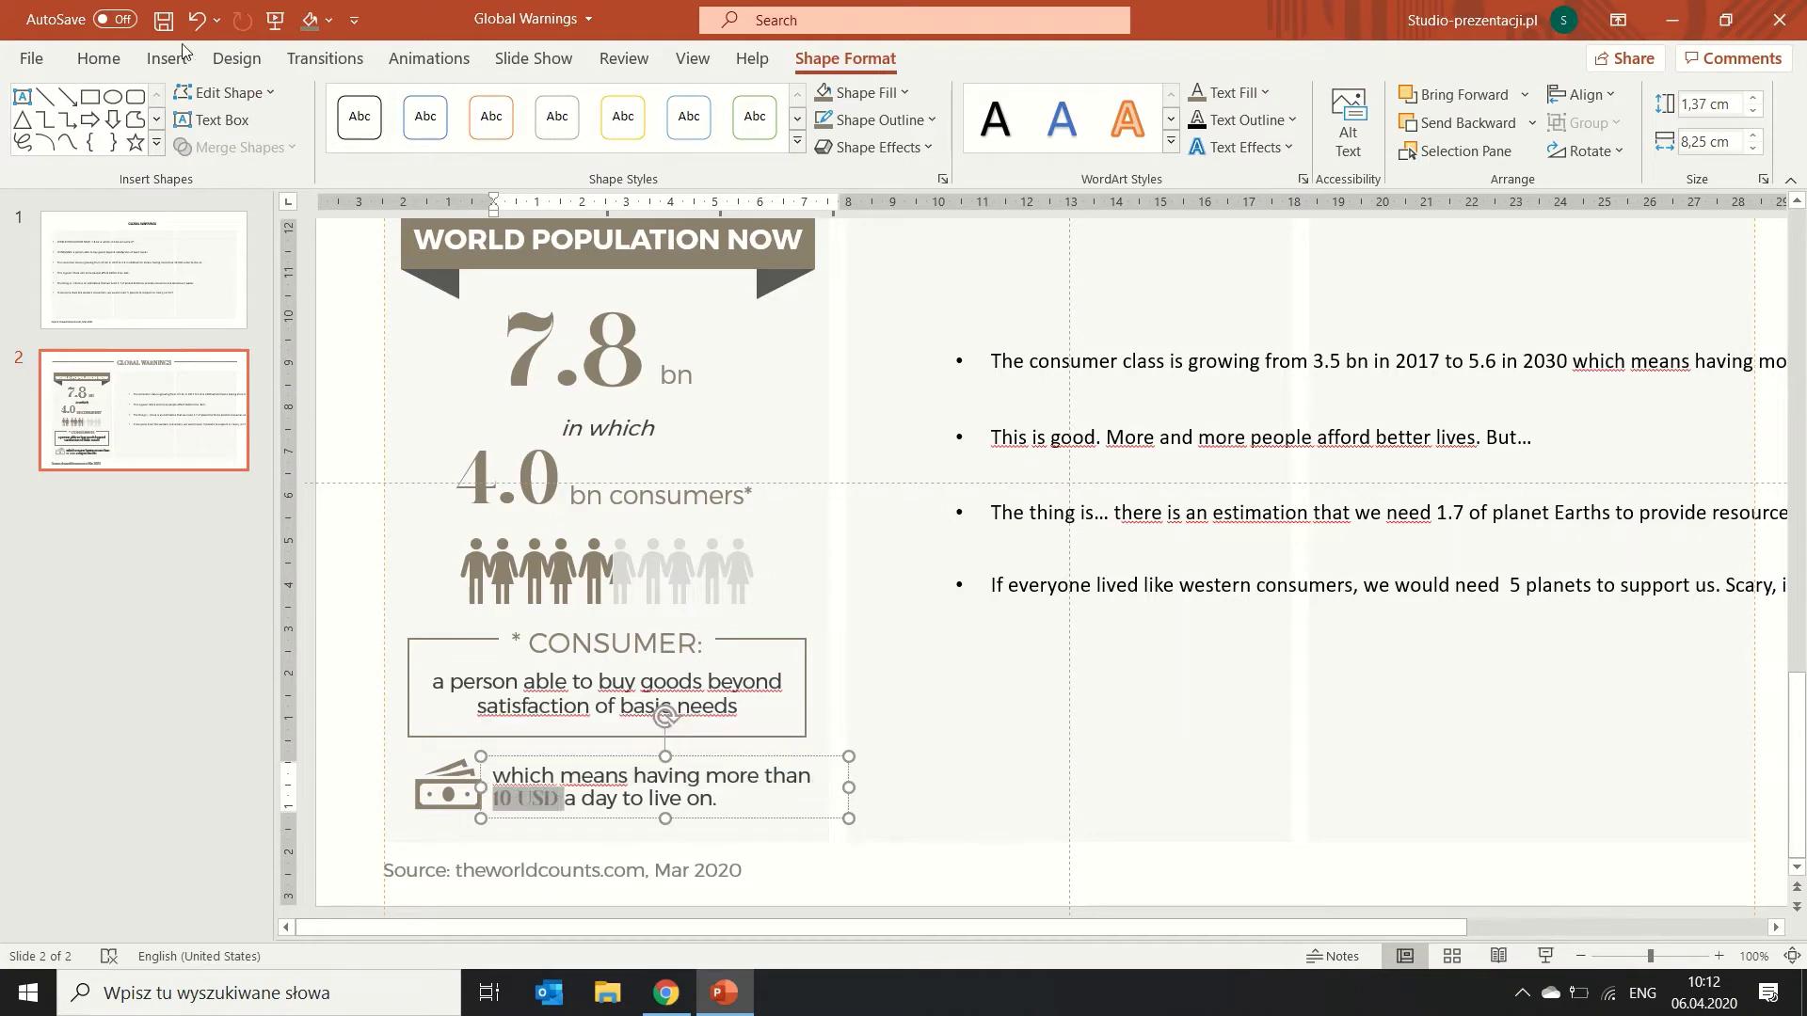
pyautogui.click(118, 59)
pyautogui.click(574, 103)
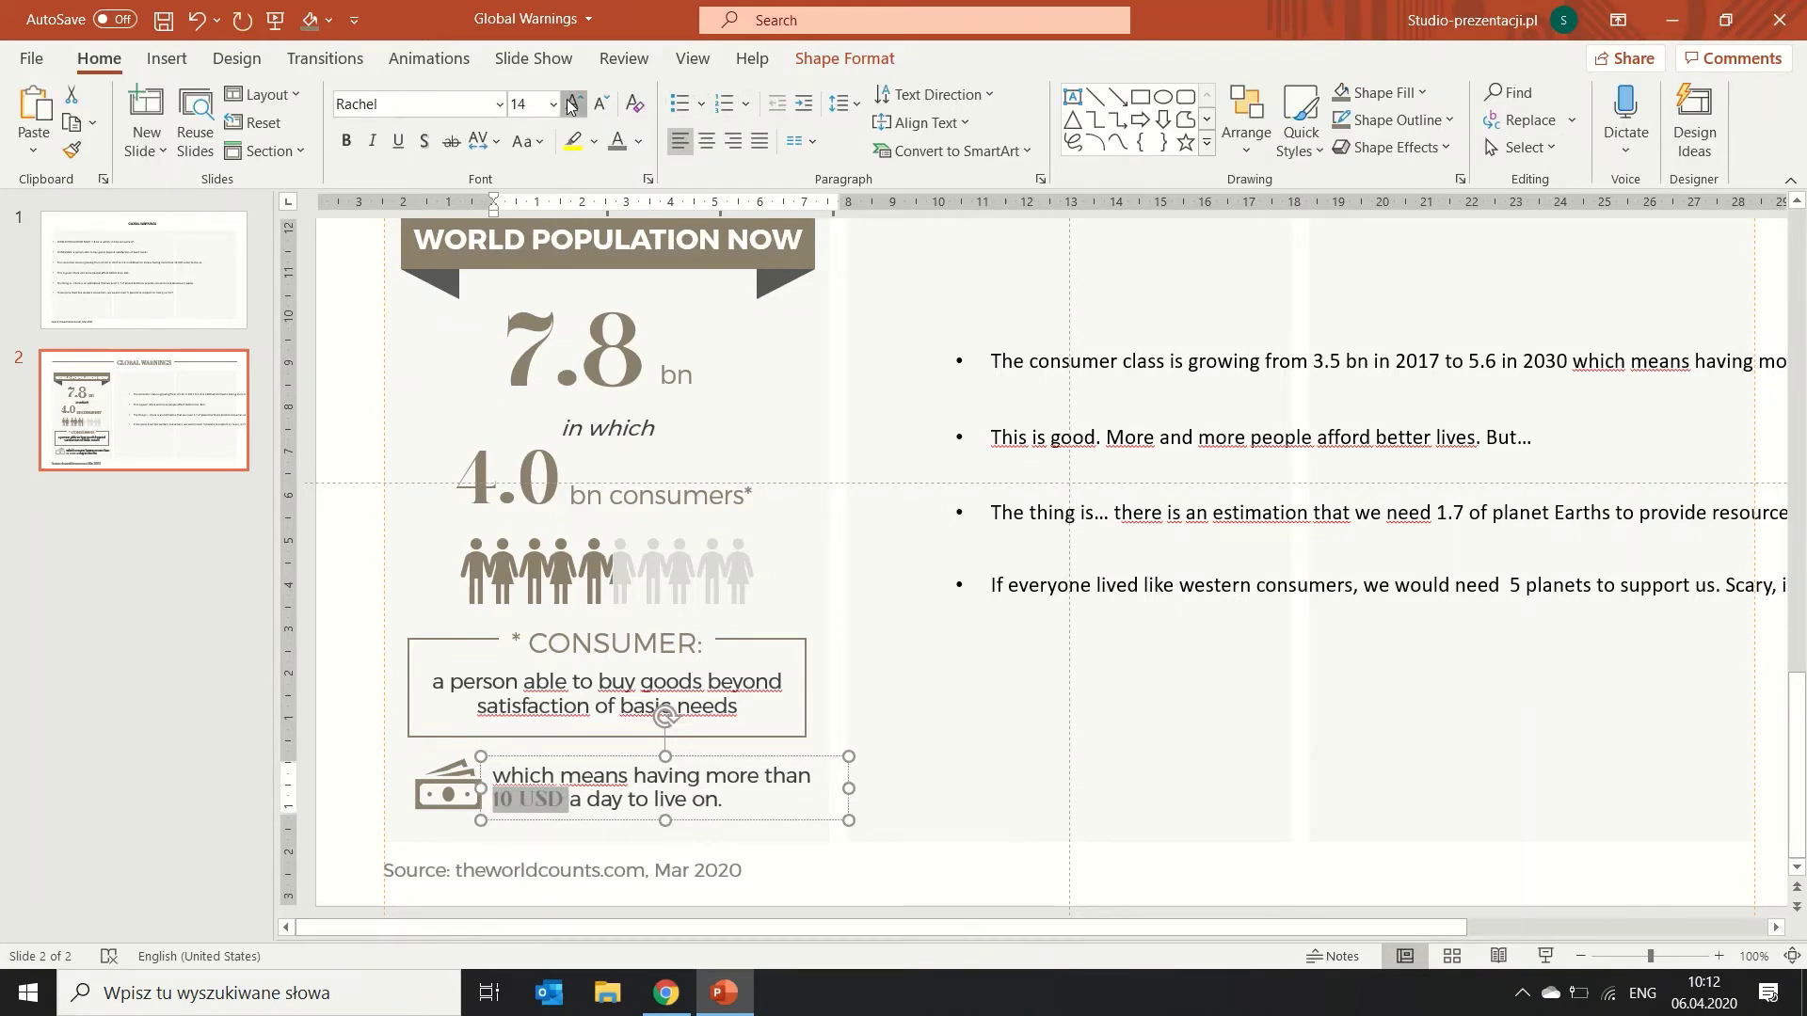
pyautogui.click(574, 102)
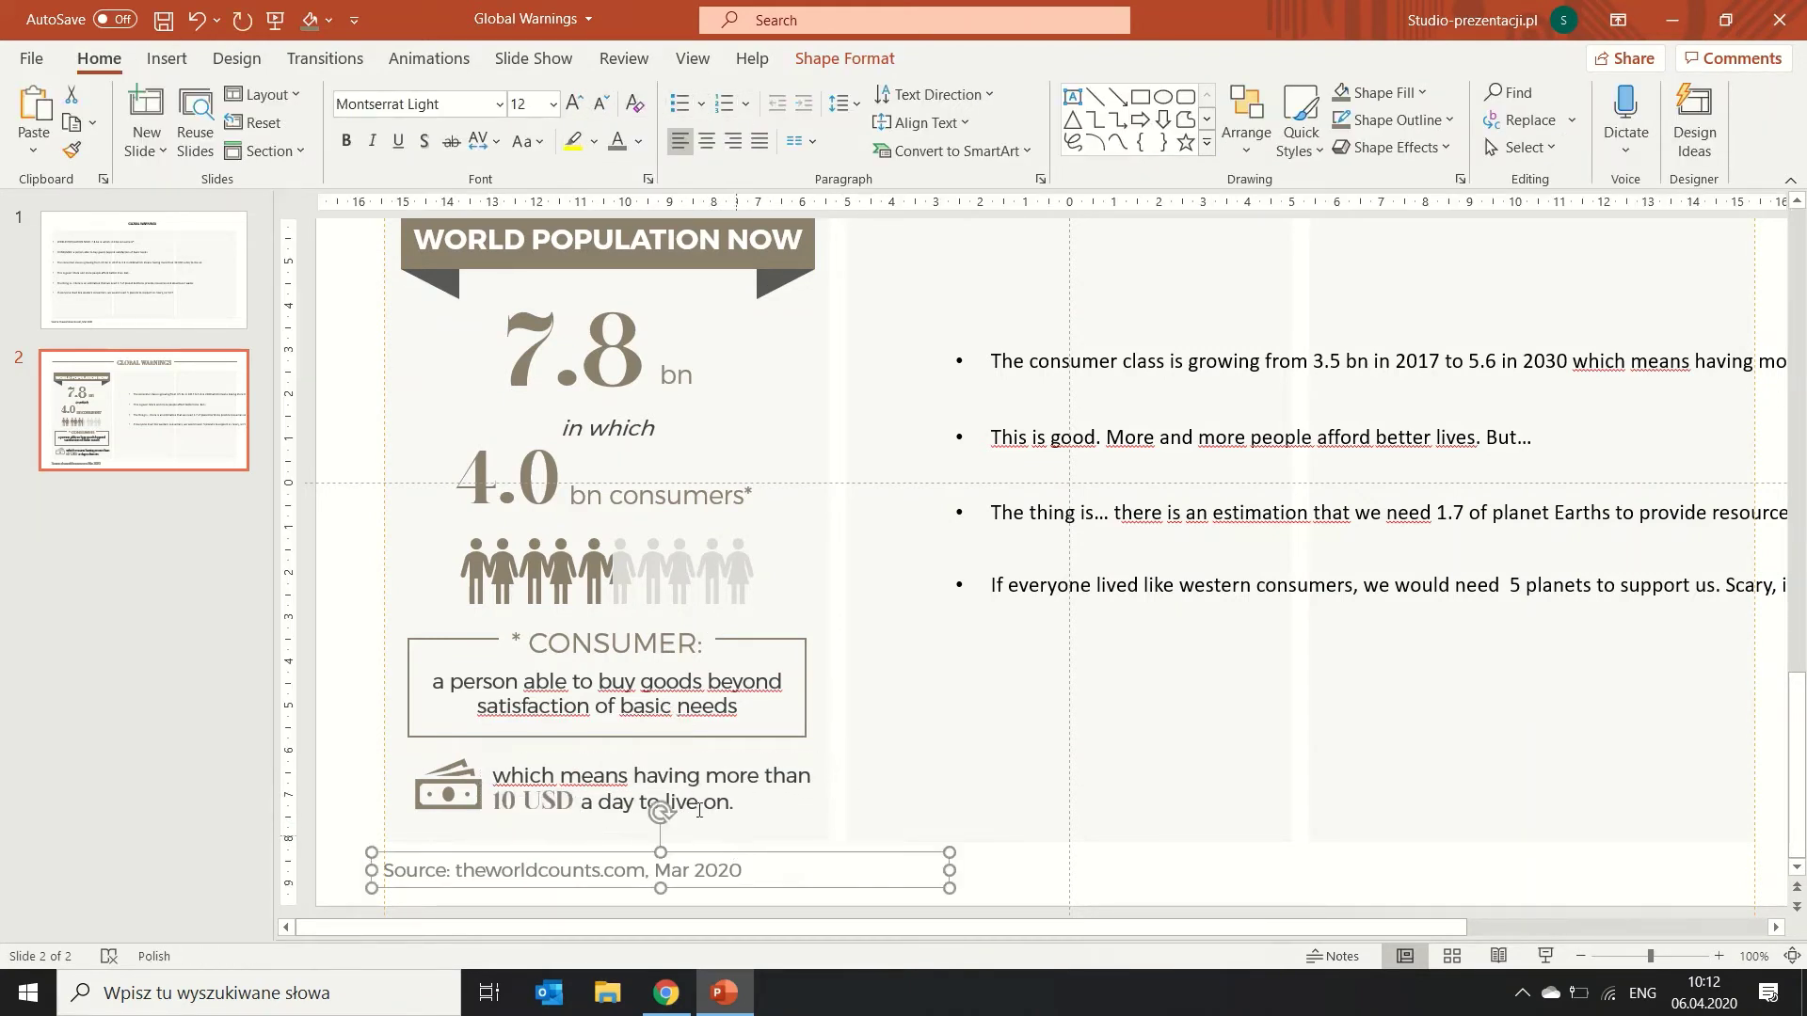
pyautogui.hotkey('ctrl', 'z')
pyautogui.press('Escape')
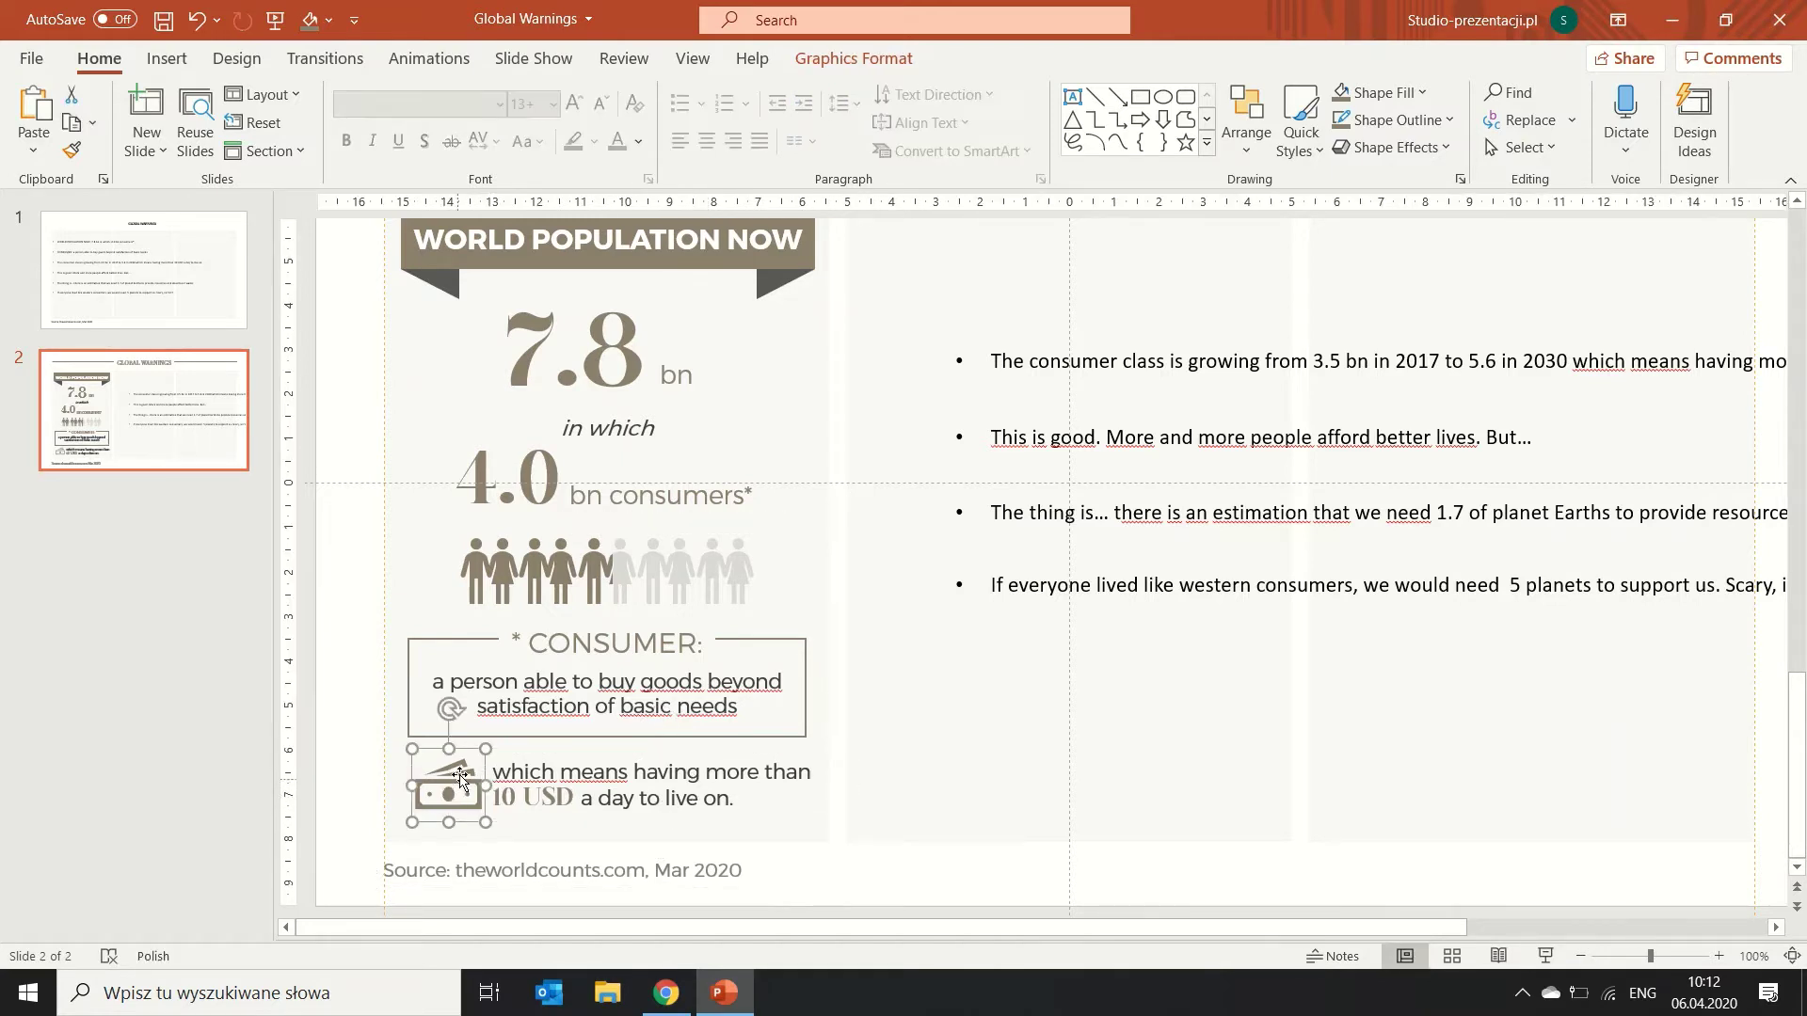
pyautogui.click(447, 790)
pyautogui.hotkey('ctrl', 'z')
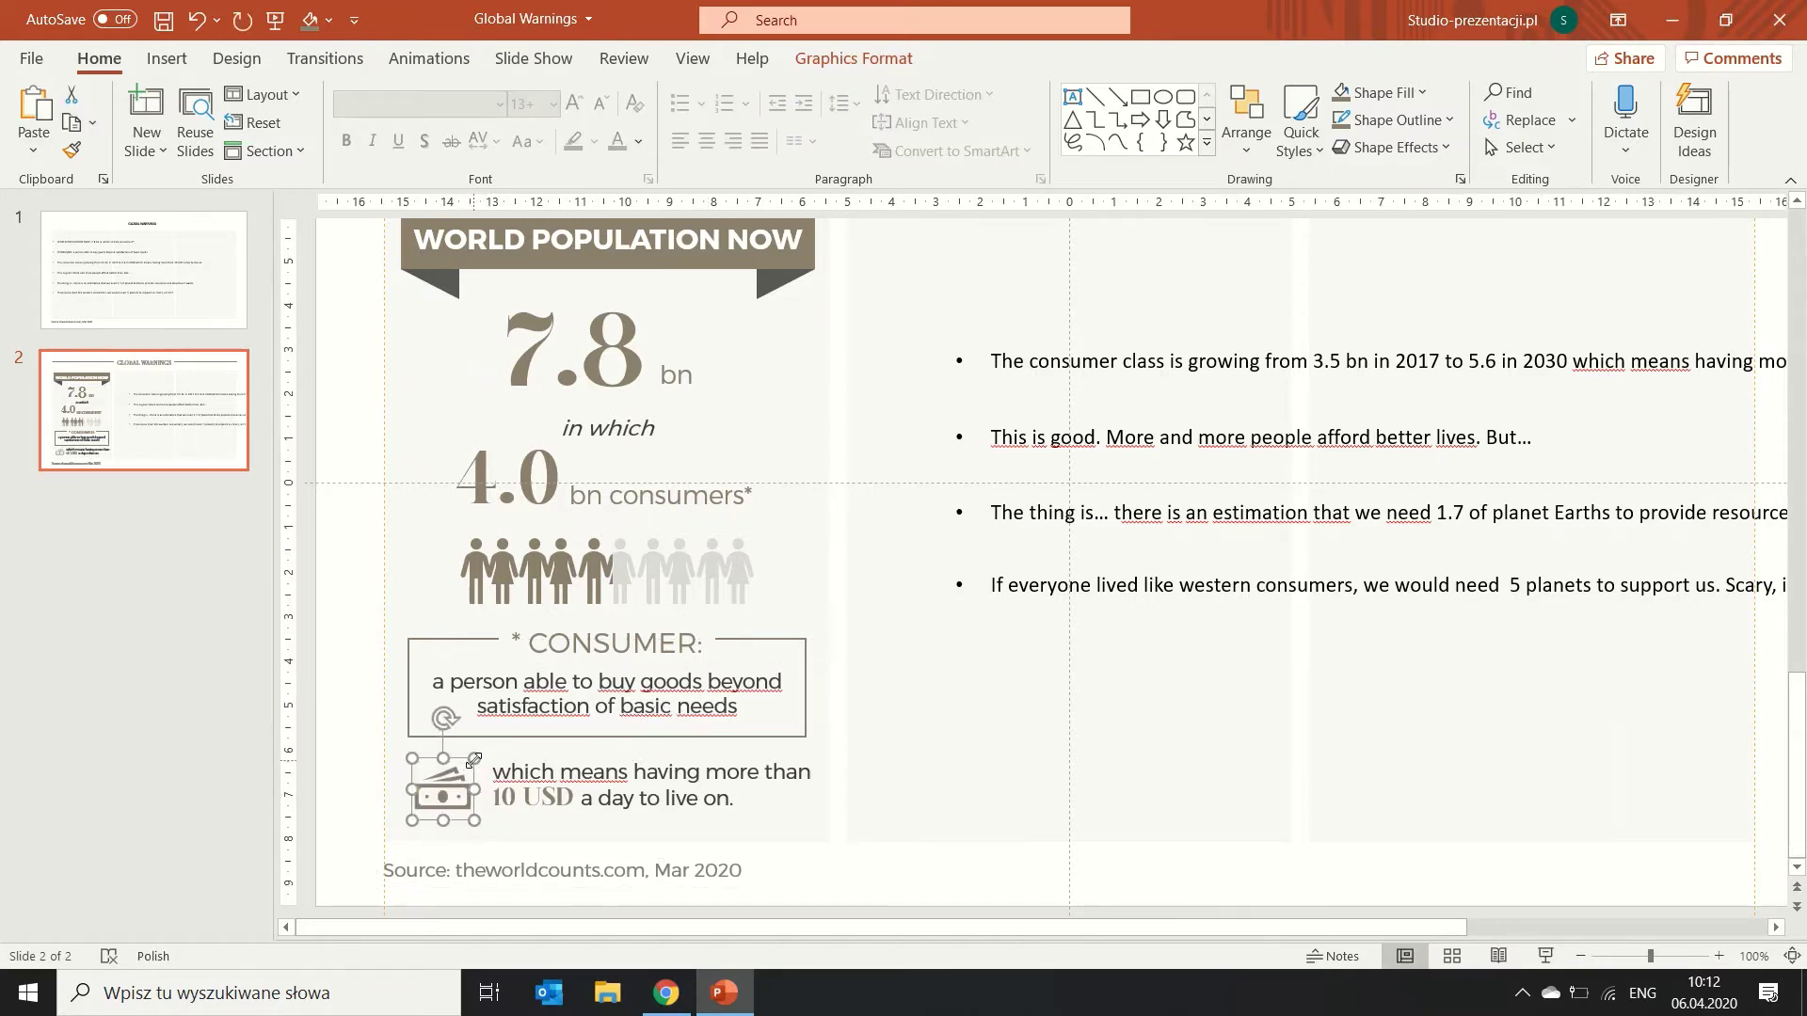
# Move the bullet list text box lower on the slide.
pyautogui.keyDown('ctrl'); pyautogui.scroll(-2, 762, 664); pyautogui.keyUp('ctrl')
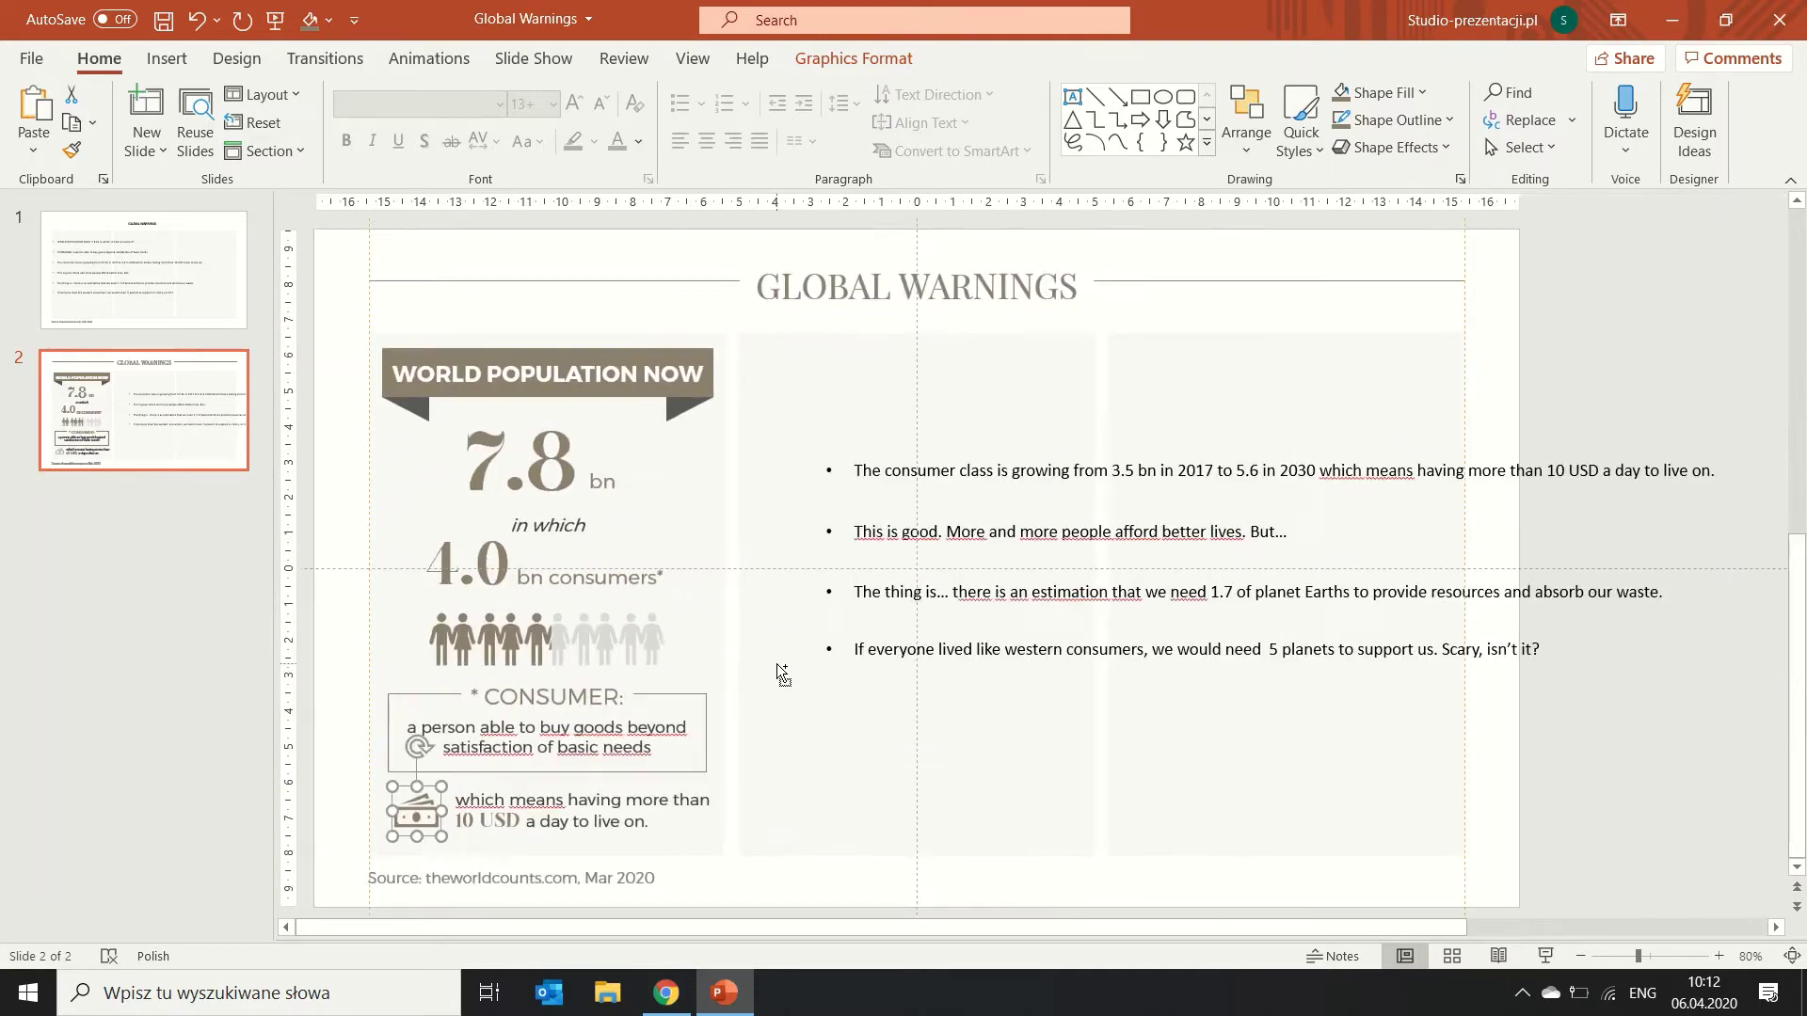
pyautogui.click(1048, 478)
pyautogui.moveTo(1063, 460); pyautogui.dragTo(1033, 595)
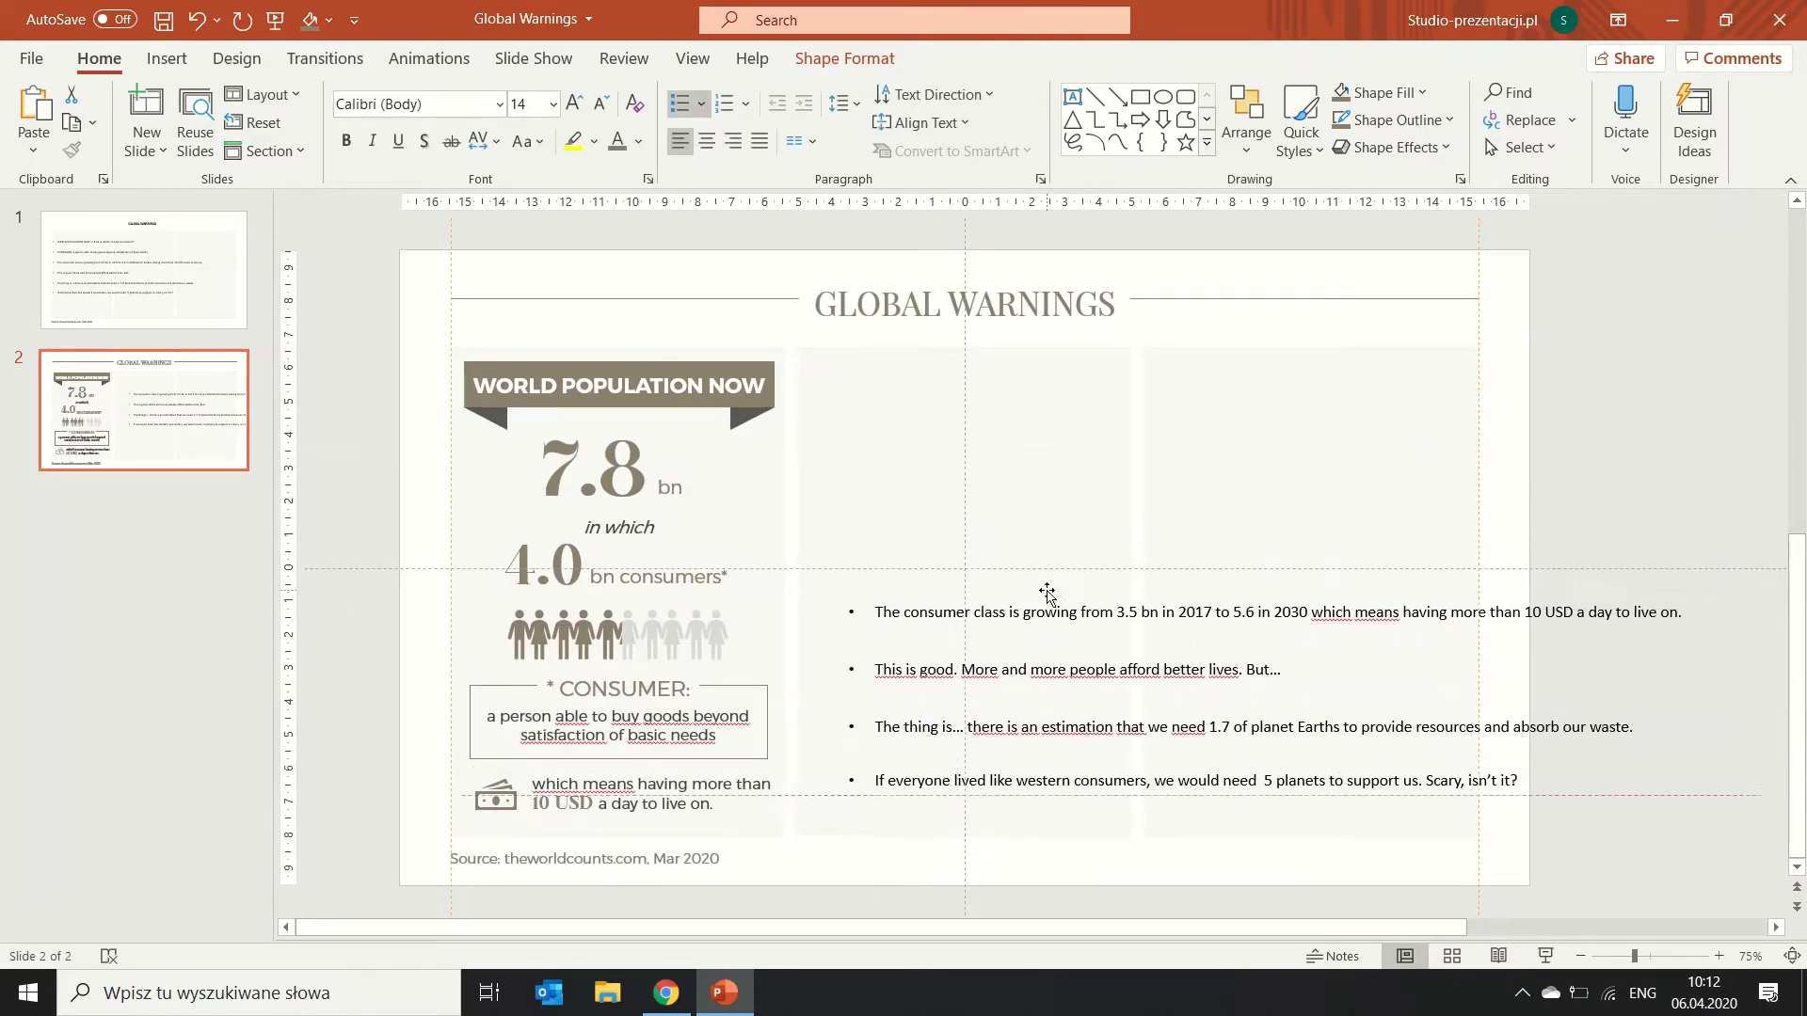
# Copy 'The consumer class is growing' into a new Montserrat Light box above the bullets, capital T.
pyautogui.click(1073, 97)
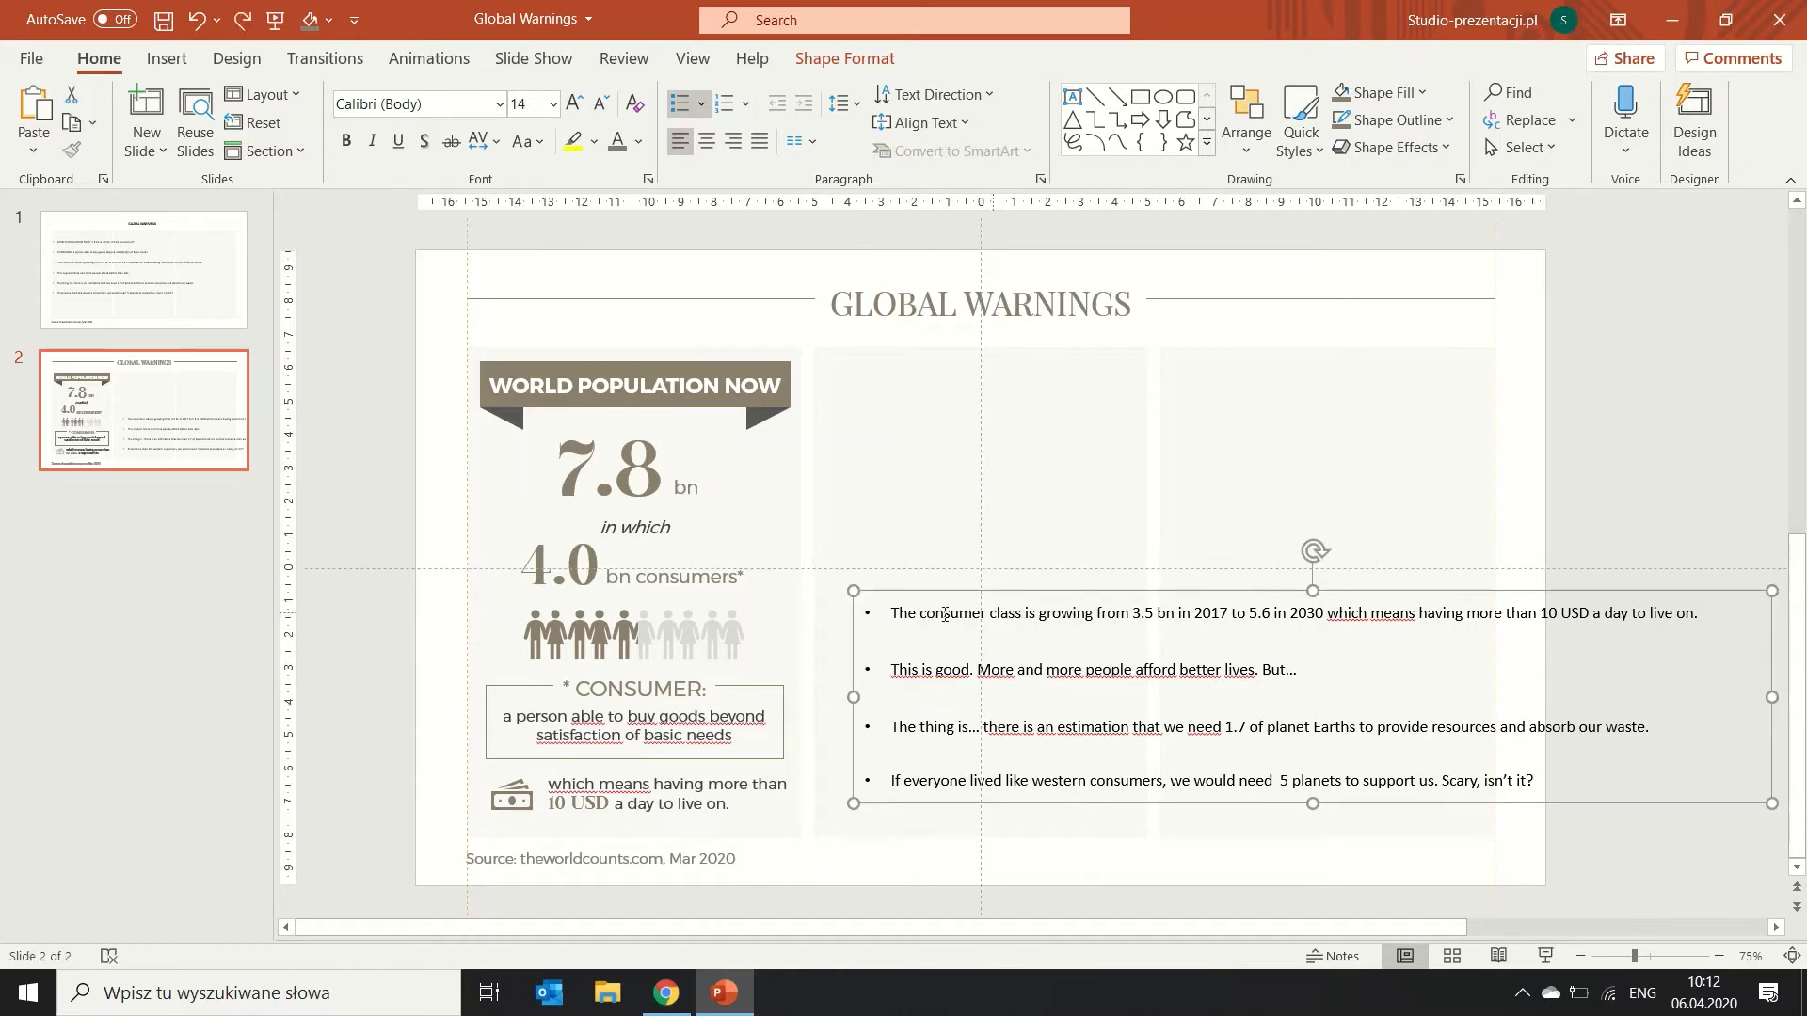
pyautogui.moveTo(899, 613); pyautogui.dragTo(1091, 605)
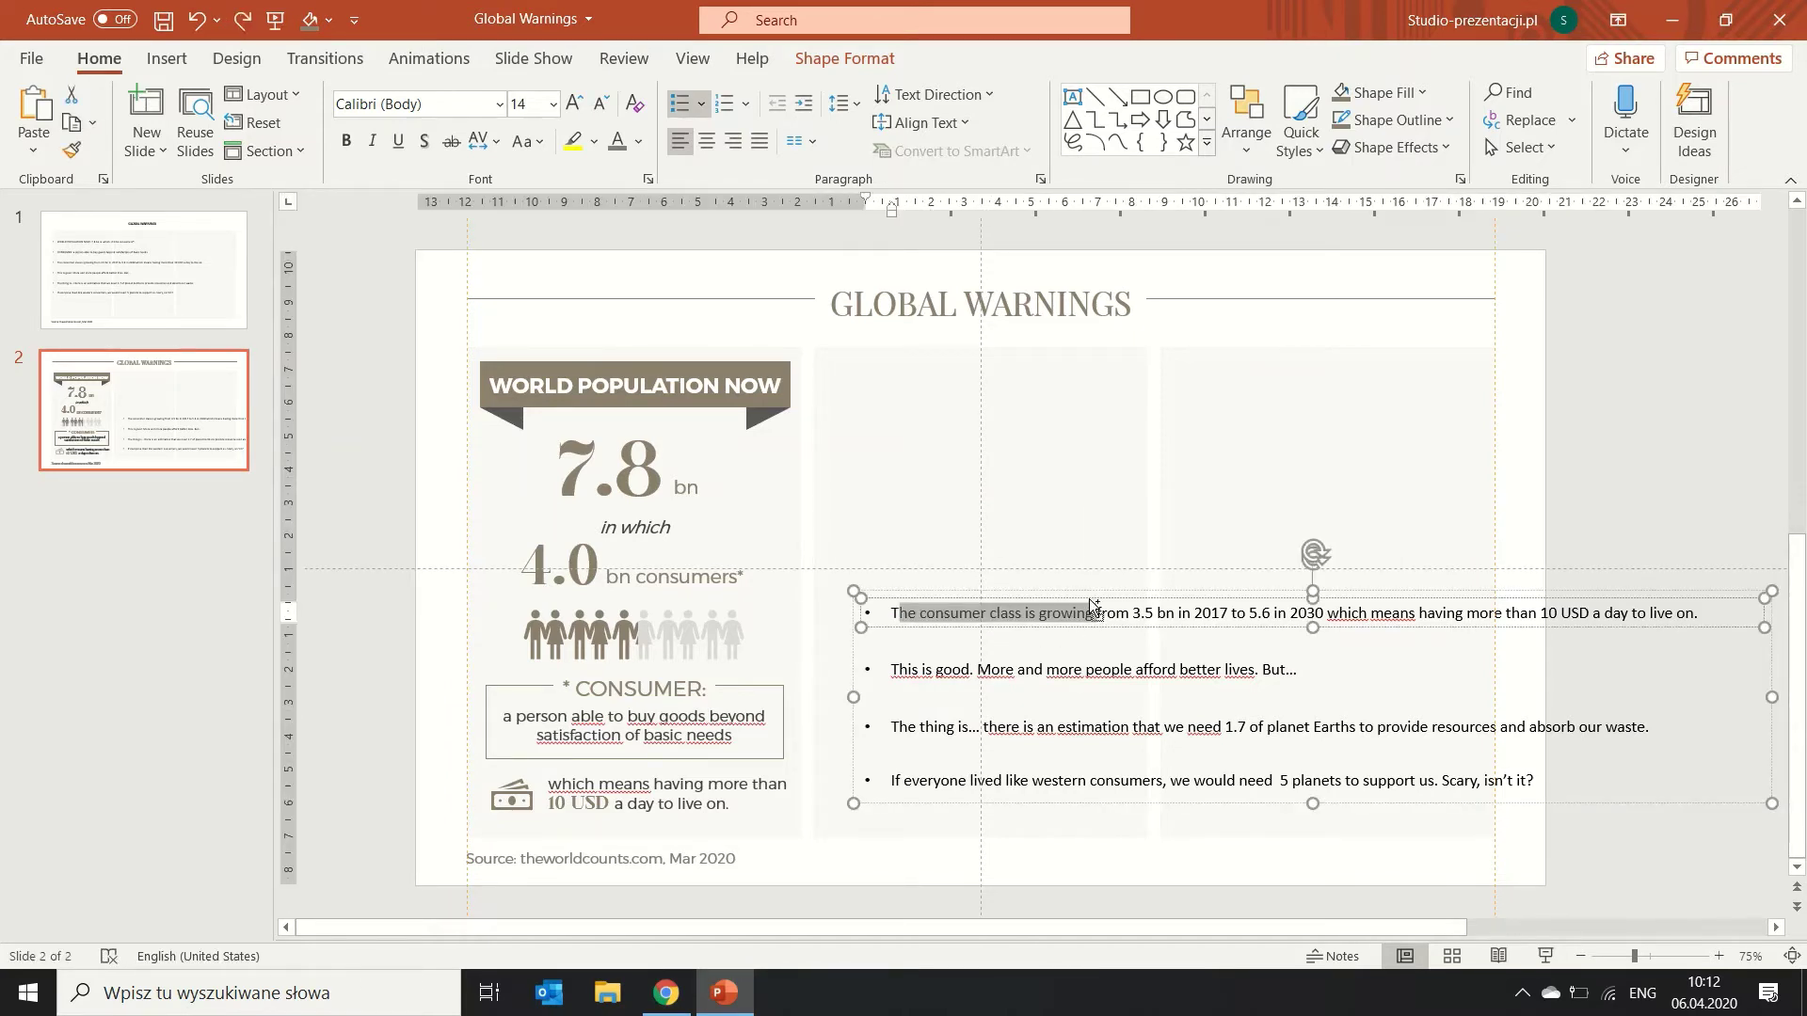
pyautogui.moveTo(987, 468)
pyautogui.mouseDown()
pyautogui.moveTo(1069, 544)
pyautogui.moveTo(1078, 382)
pyautogui.mouseUp()
pyautogui.click(472, 108)
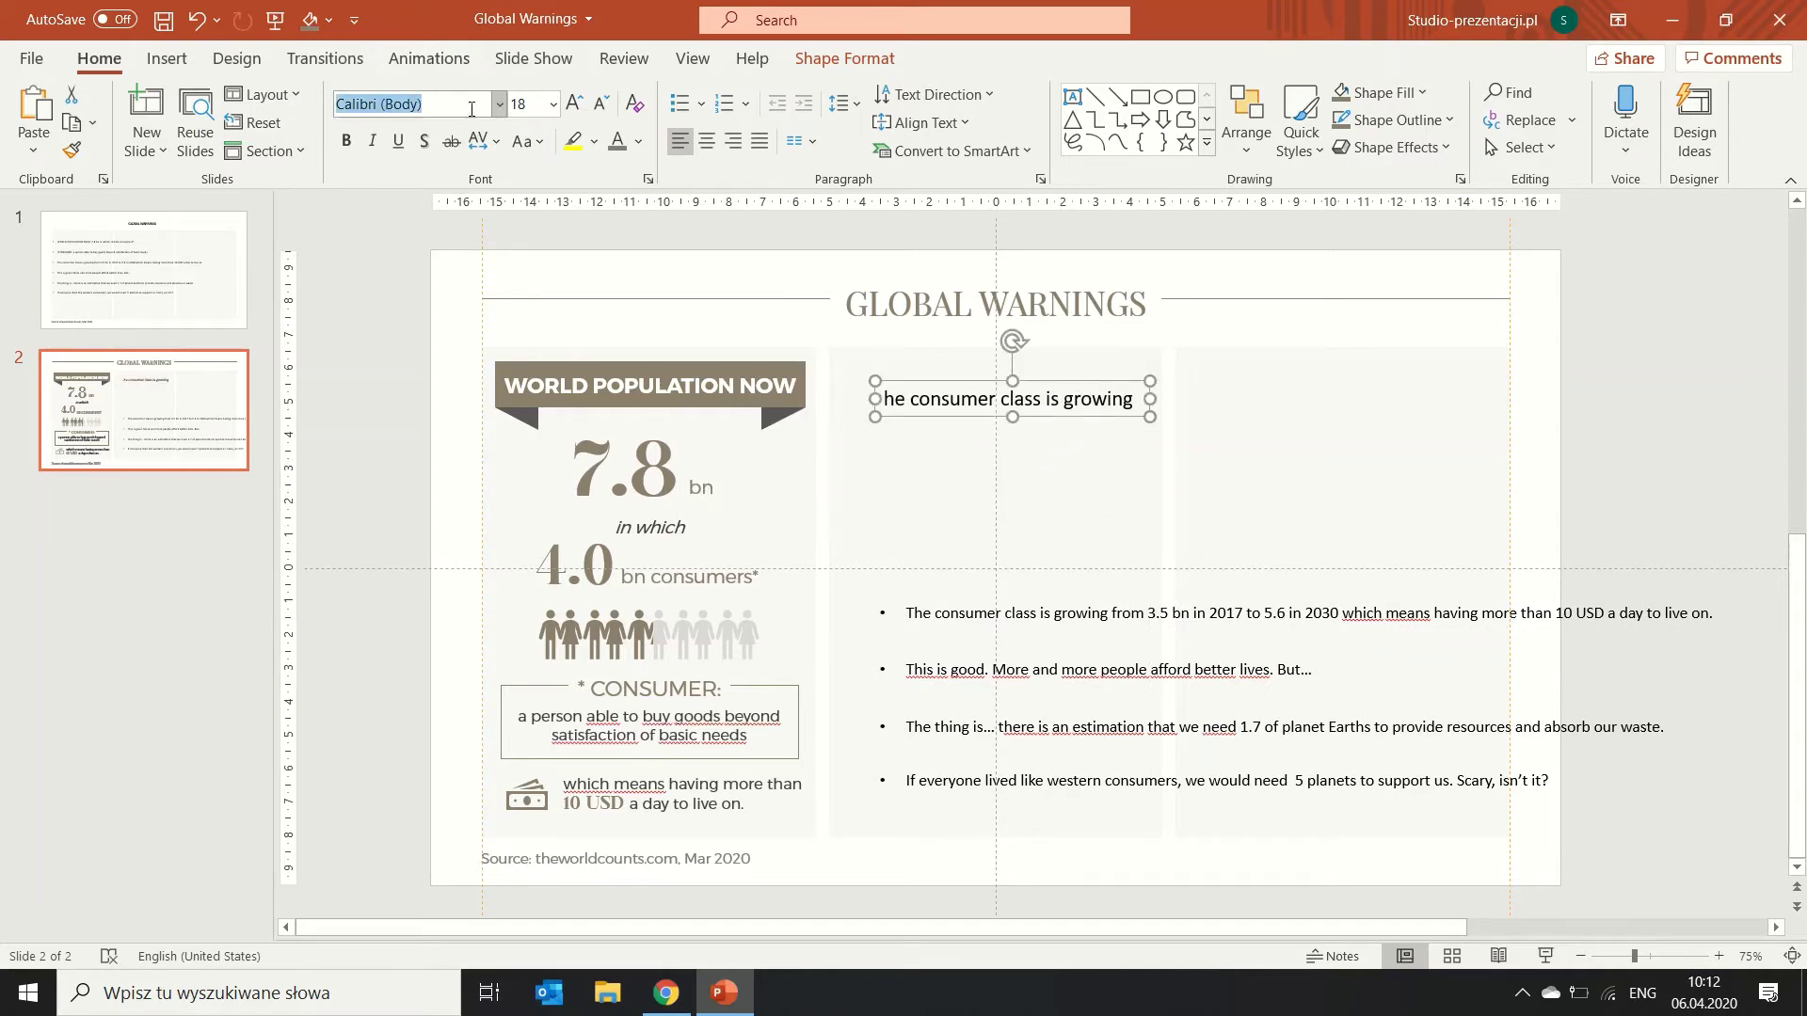
pyautogui.click(897, 396)
pyautogui.write('t')
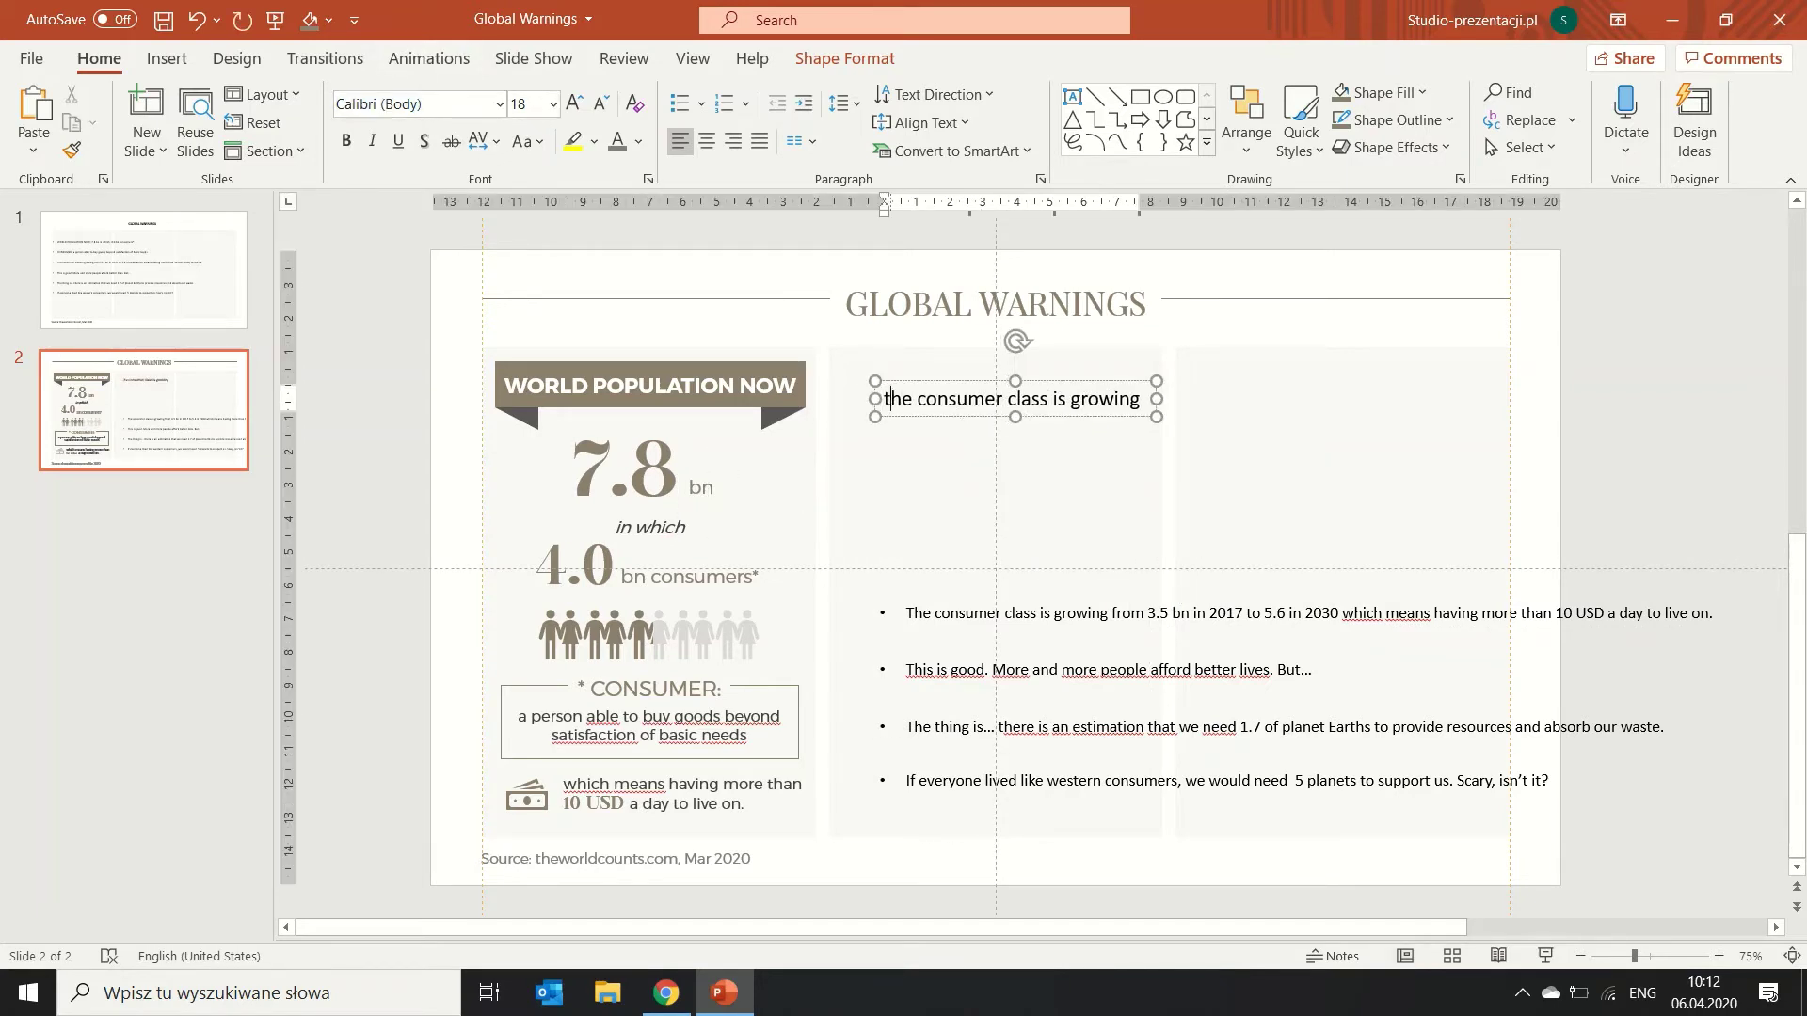
pyautogui.hotkey('ctrl', 'a')
pyautogui.click(464, 104)
pyautogui.write('Mo')
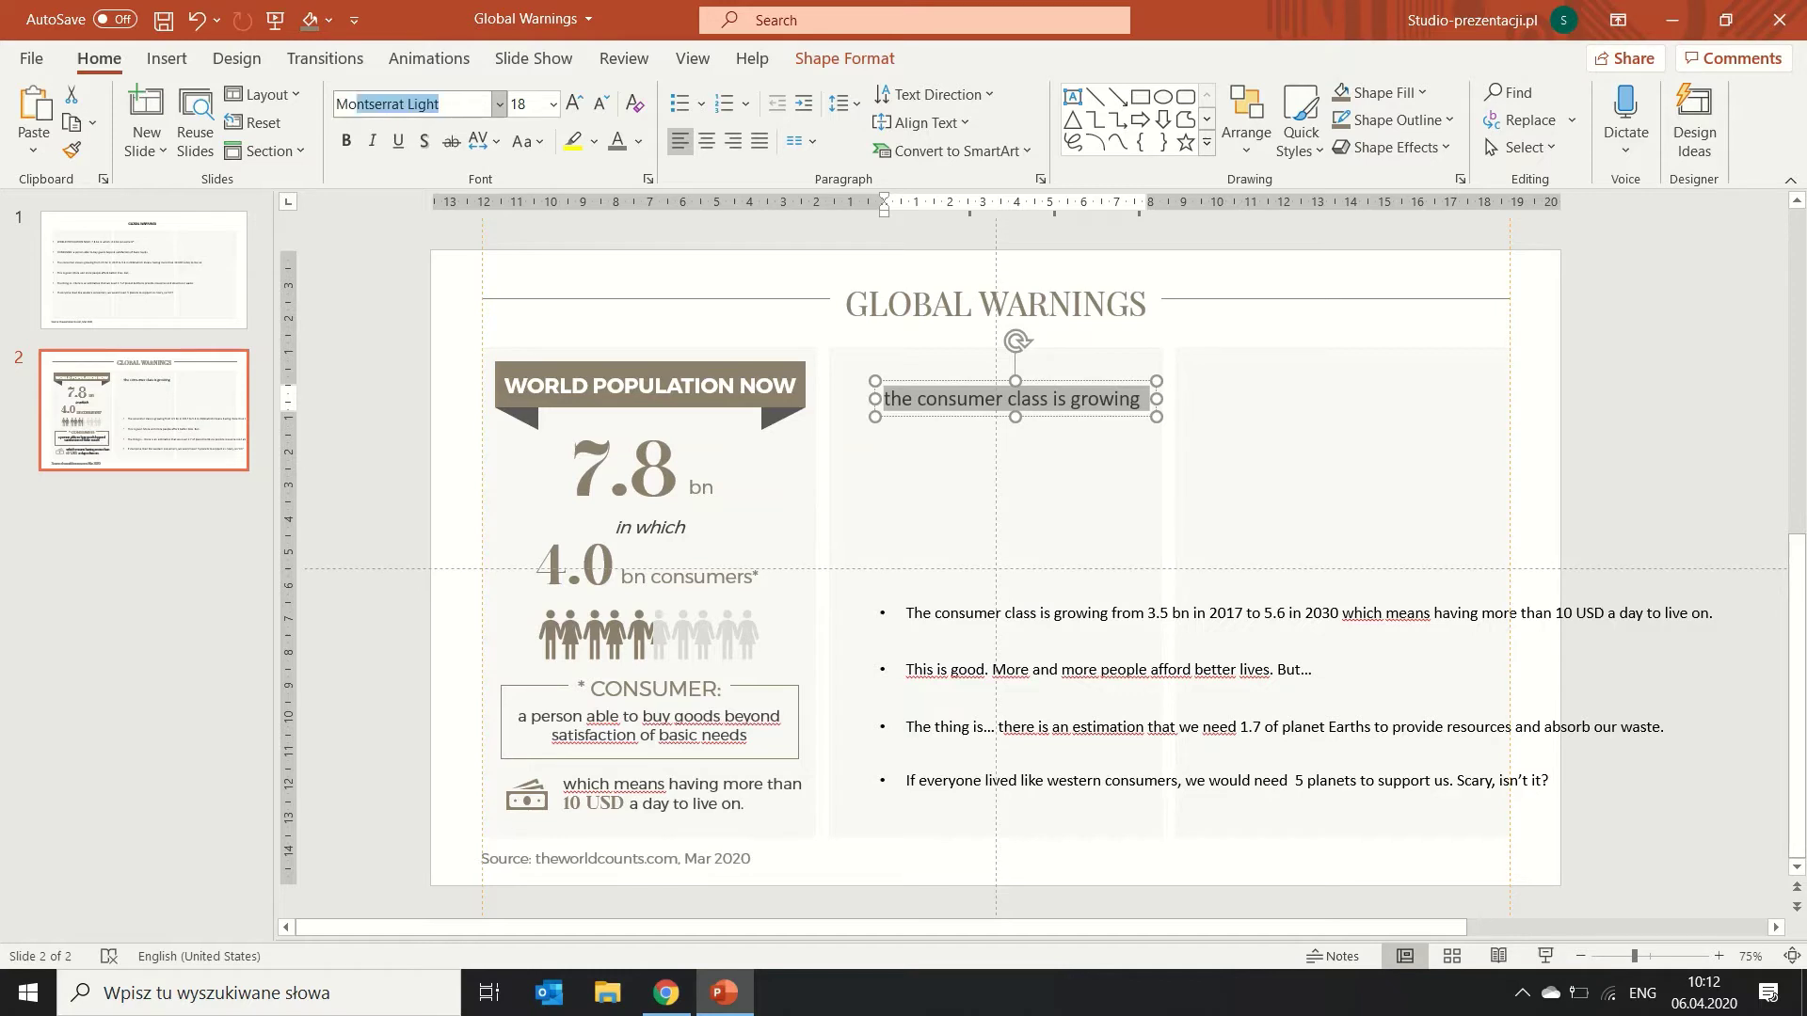
pyautogui.press('Return')
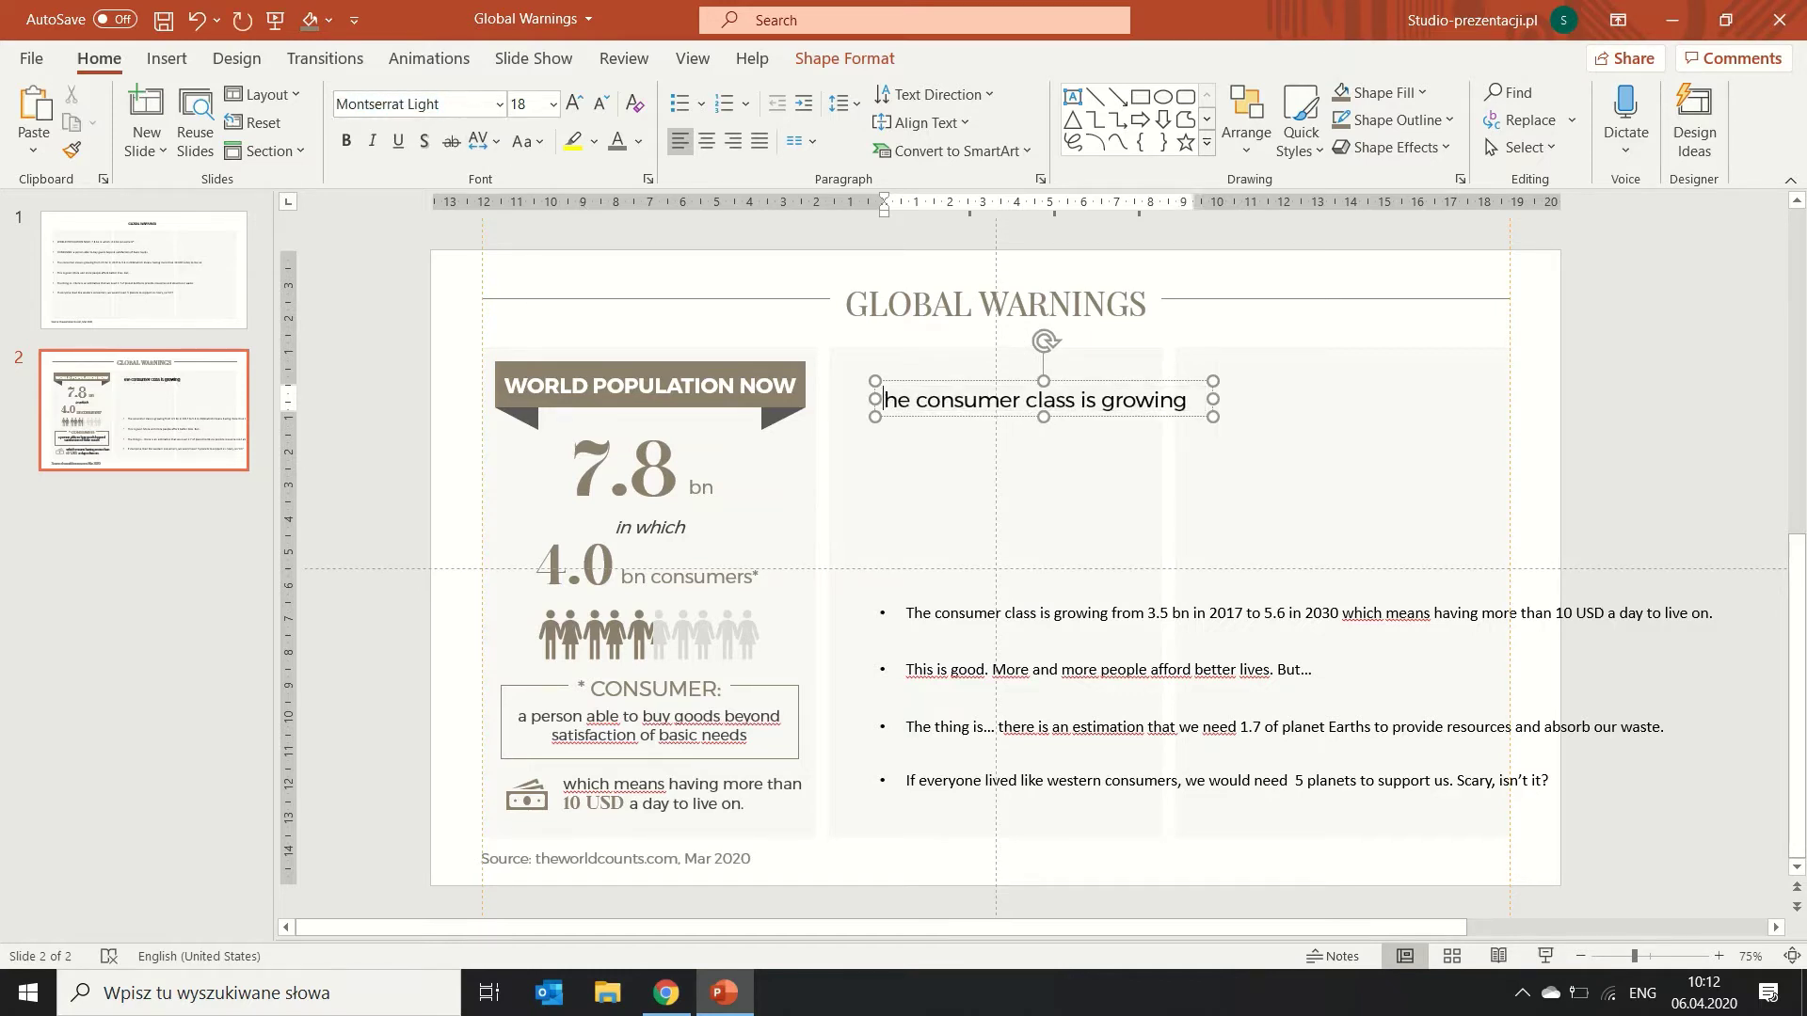
pyautogui.press('Home')
pyautogui.press('Delete')
pyautogui.write('T')
# Recolour the heading text and cut 'is growing' out of it.
pyautogui.hotkey('ctrl', 'a')
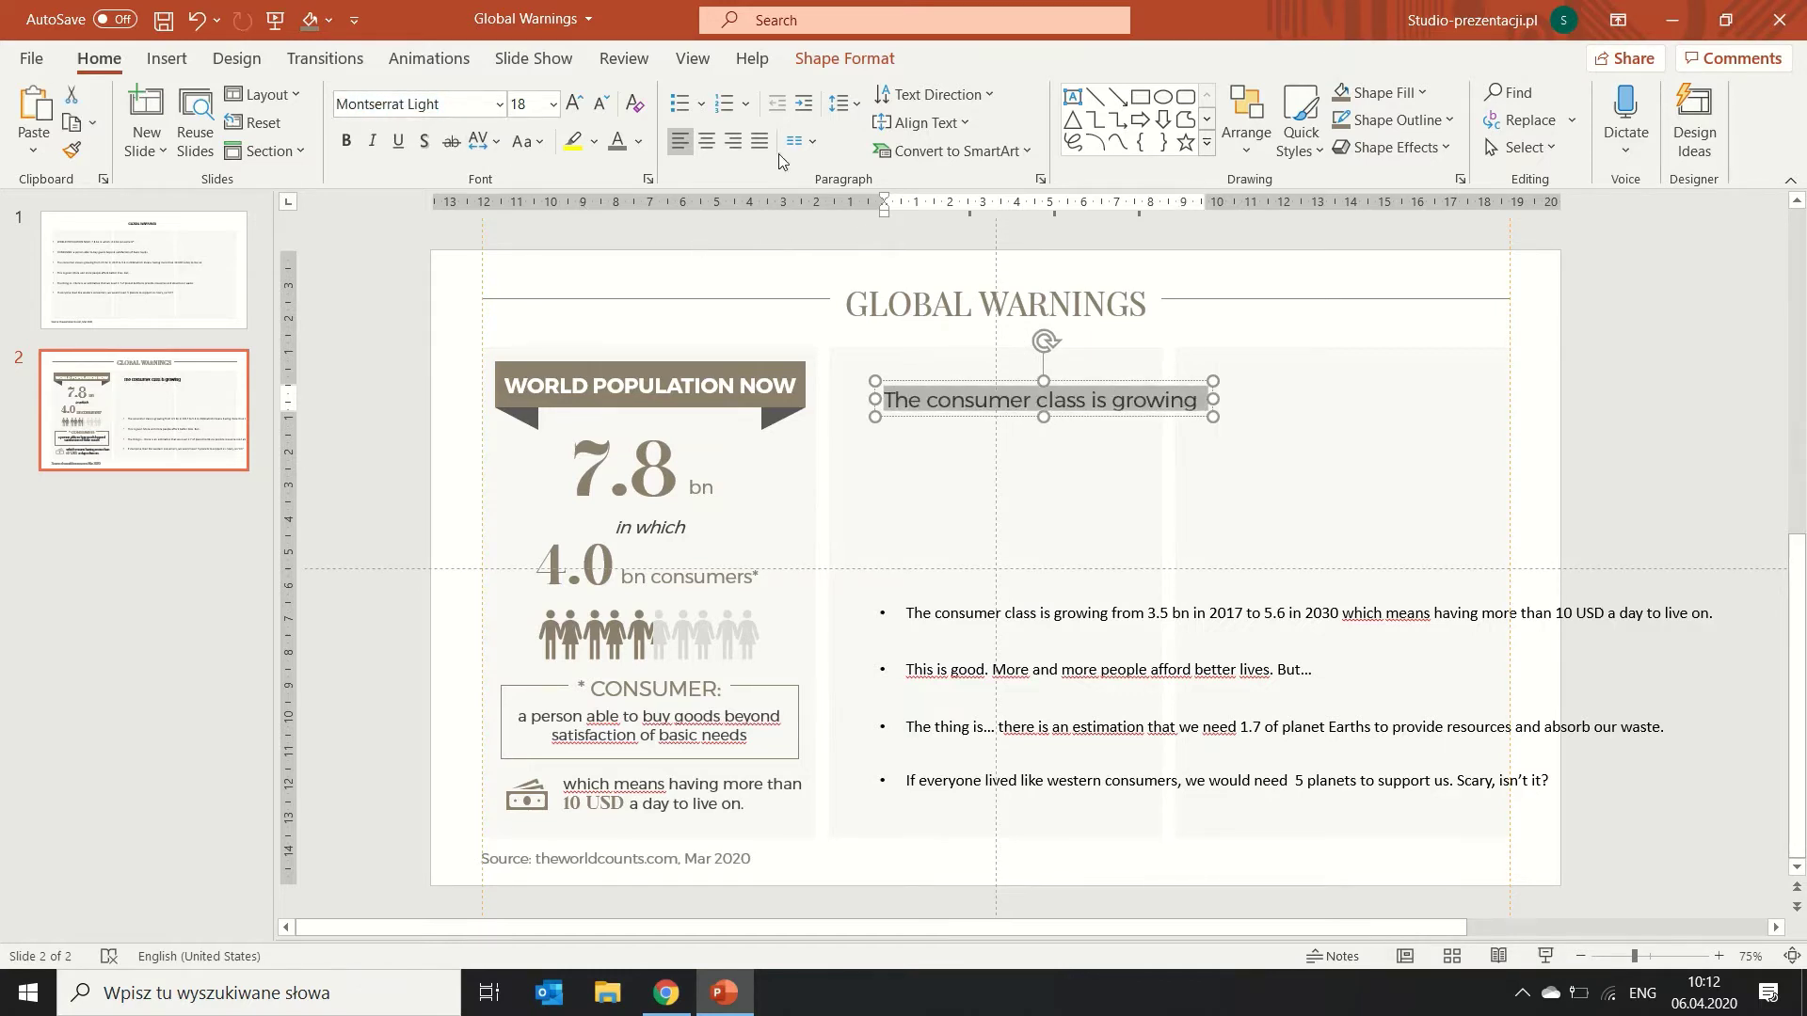
pyautogui.click(644, 146)
pyautogui.click(633, 261)
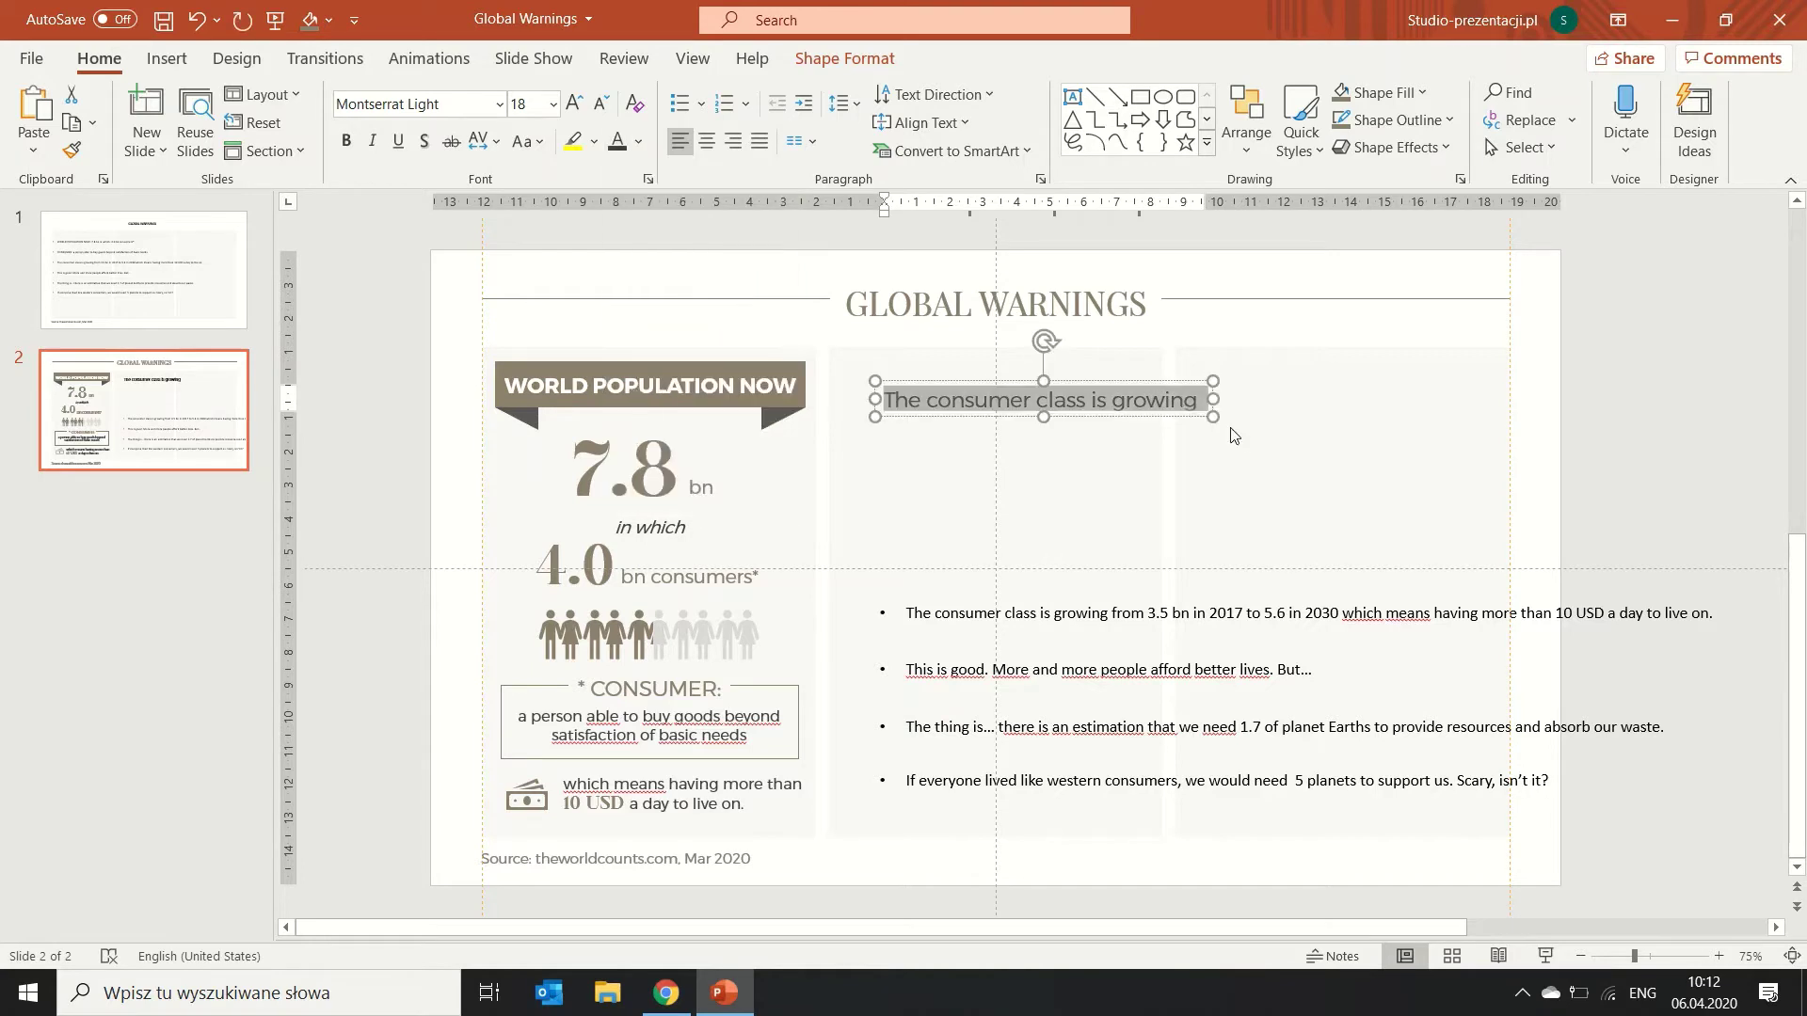
pyautogui.click(1120, 402)
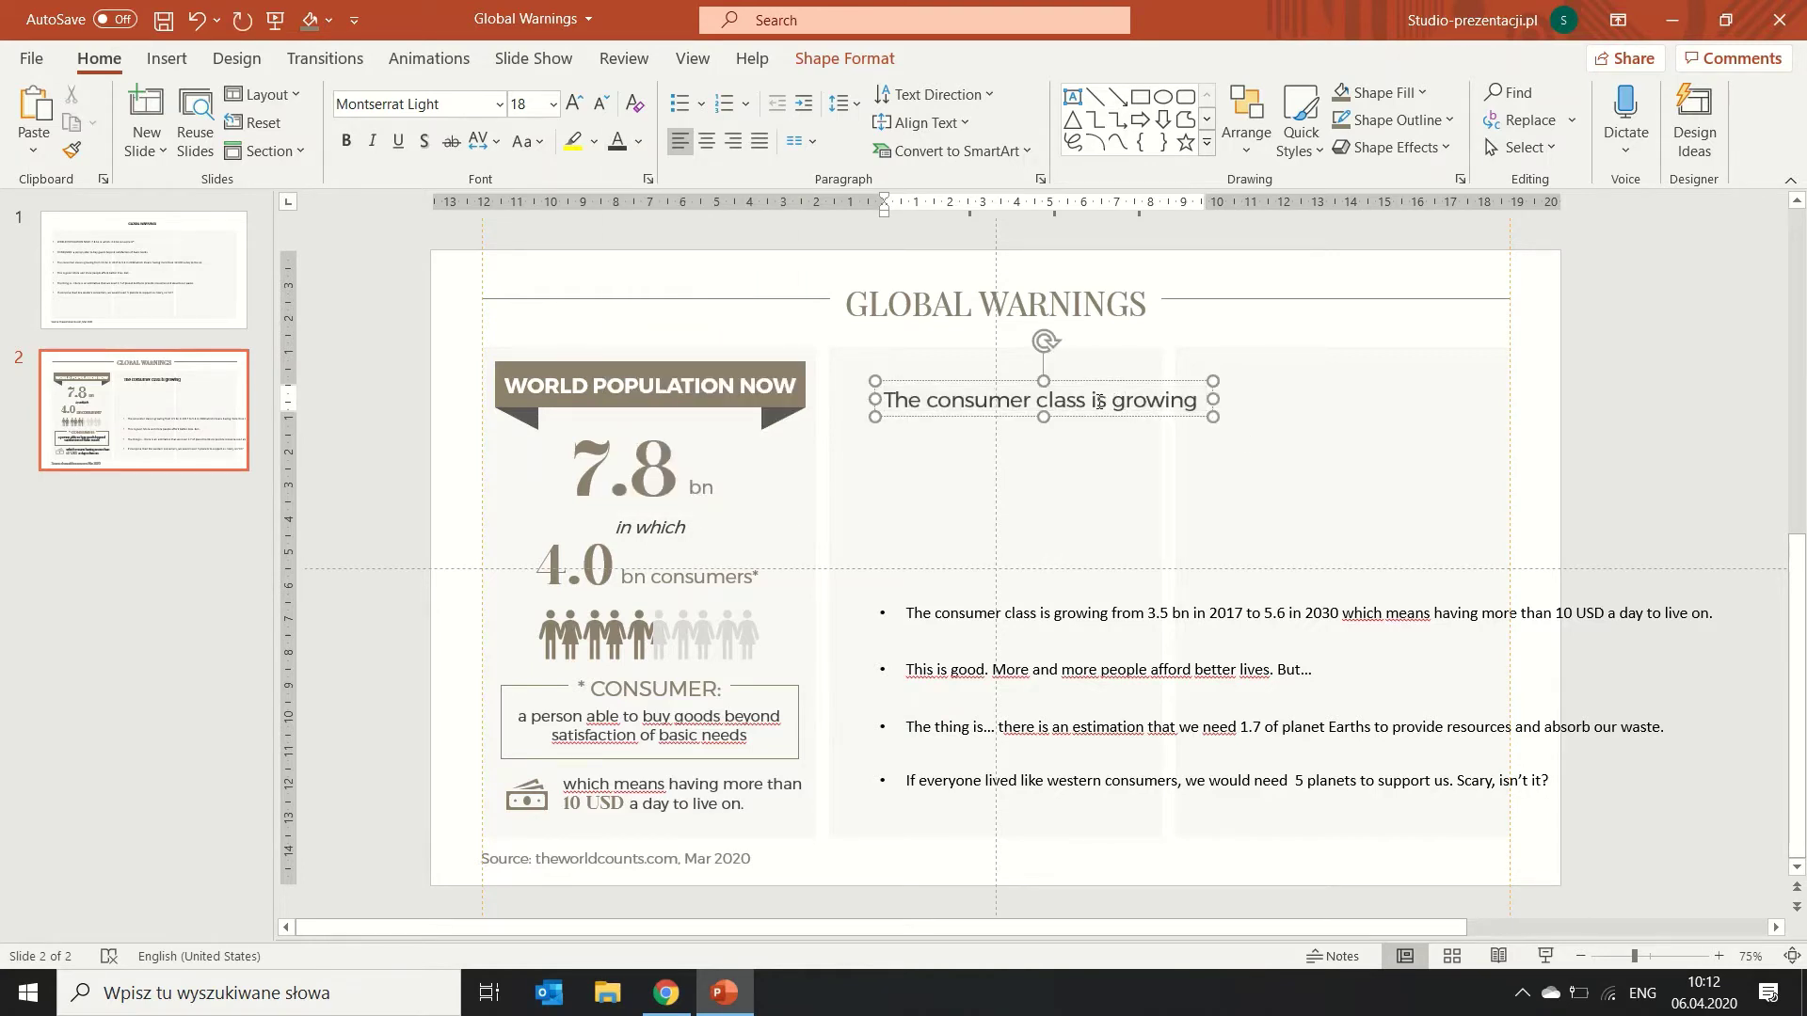
pyautogui.moveTo(1098, 401); pyautogui.dragTo(1228, 392)
pyautogui.press('Delete')
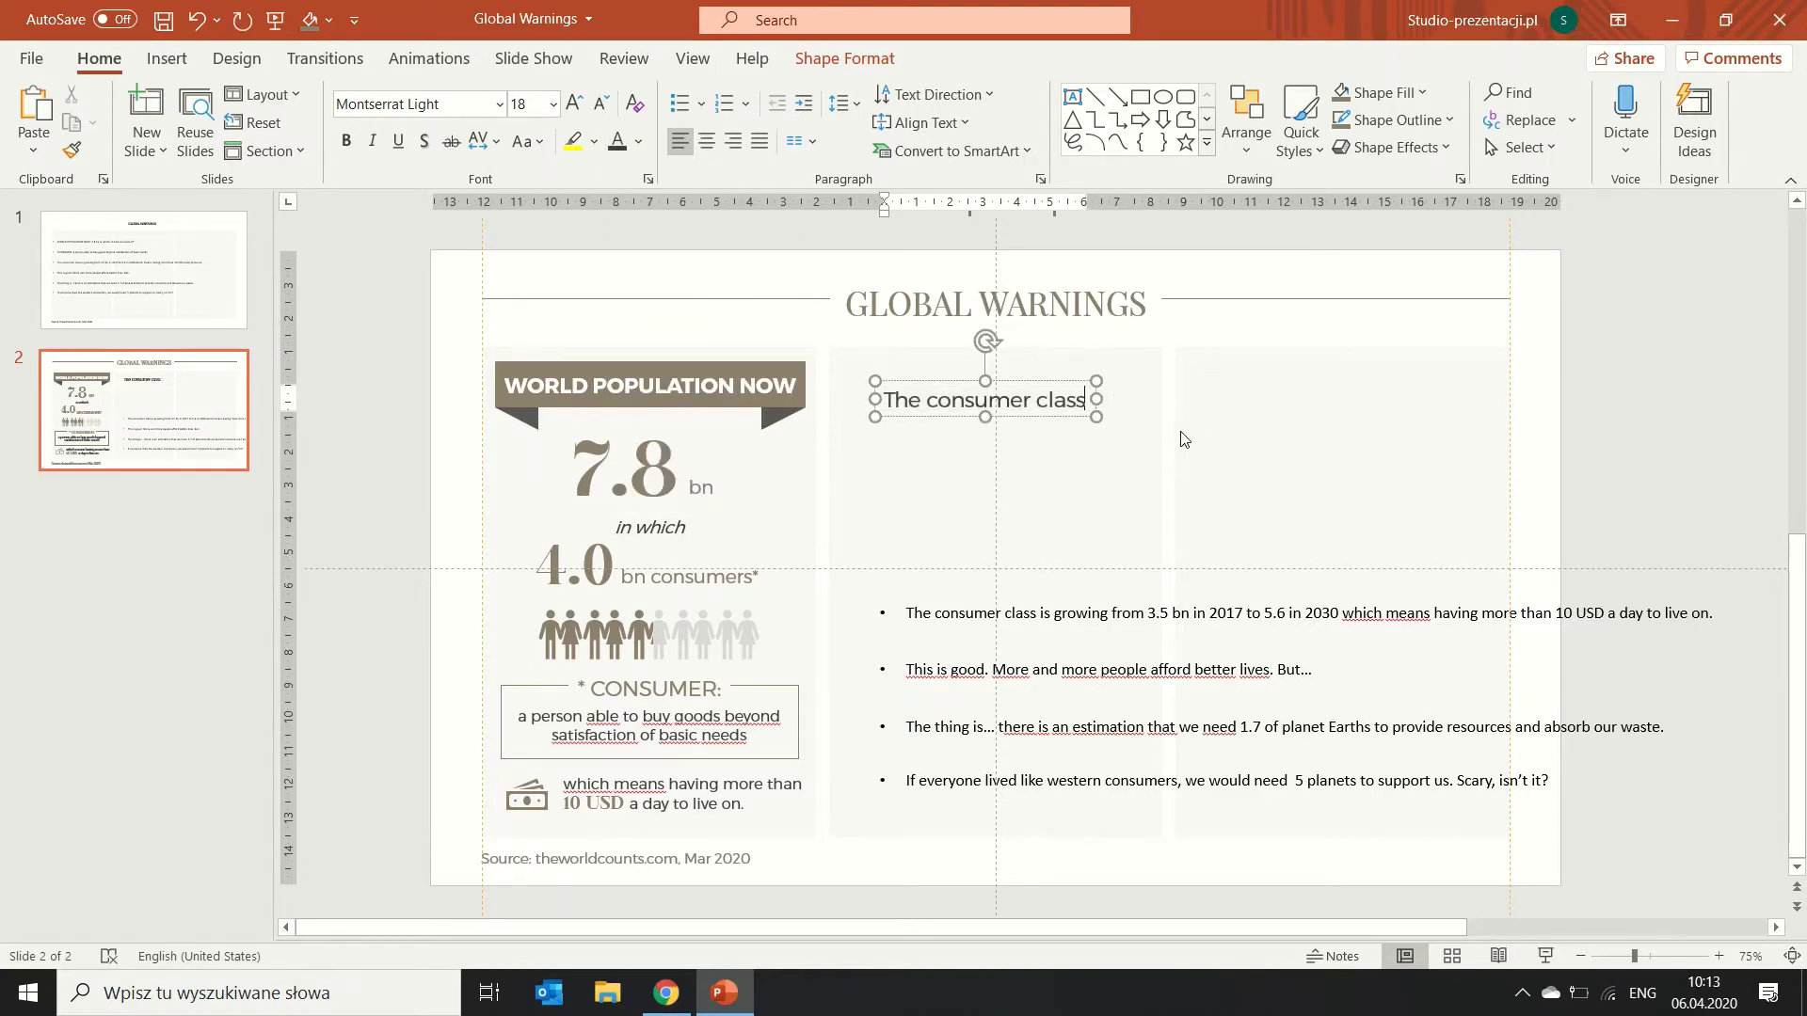
# Paste 'is growing' as its own text box and place it under the heading.
pyautogui.click(1134, 440)
pyautogui.write('is growing')
pyautogui.moveTo(1029, 546); pyautogui.dragTo(1030, 419)
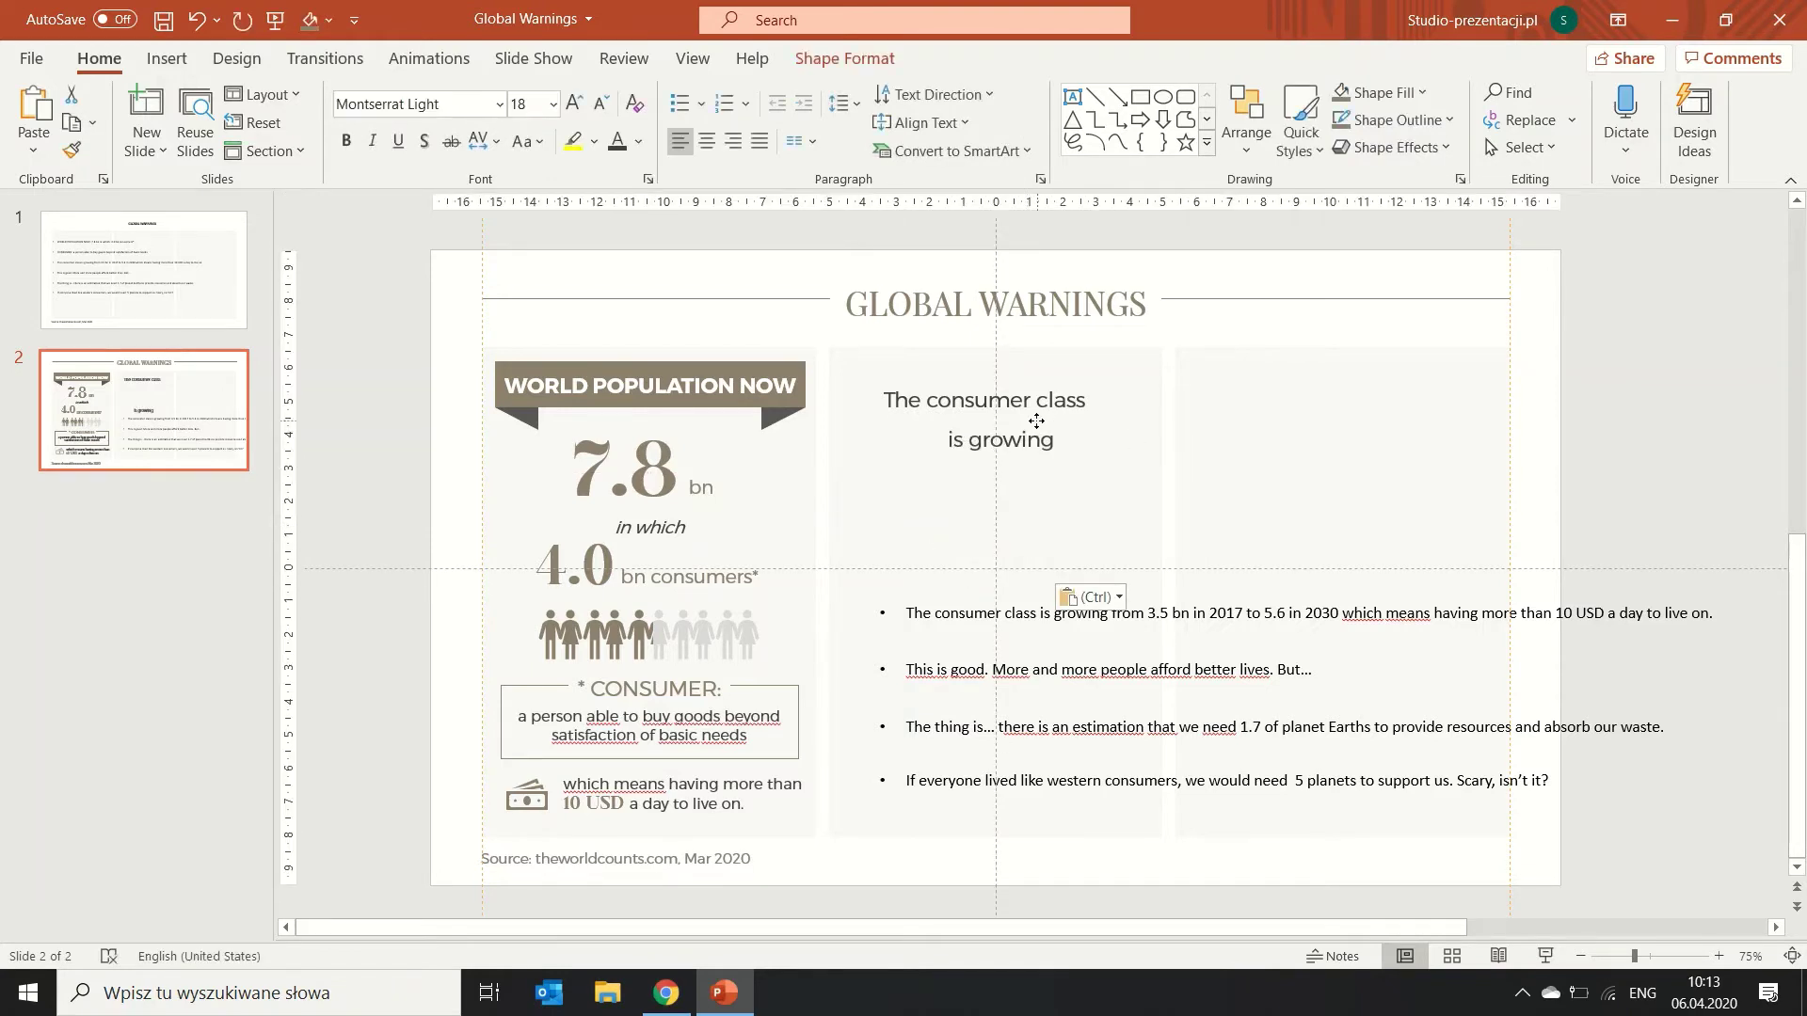
# Enlarge 'The consumer class' to 20 pt, nudge it up, and select the 'is growing' text.
pyautogui.tripleClick(1030, 402)
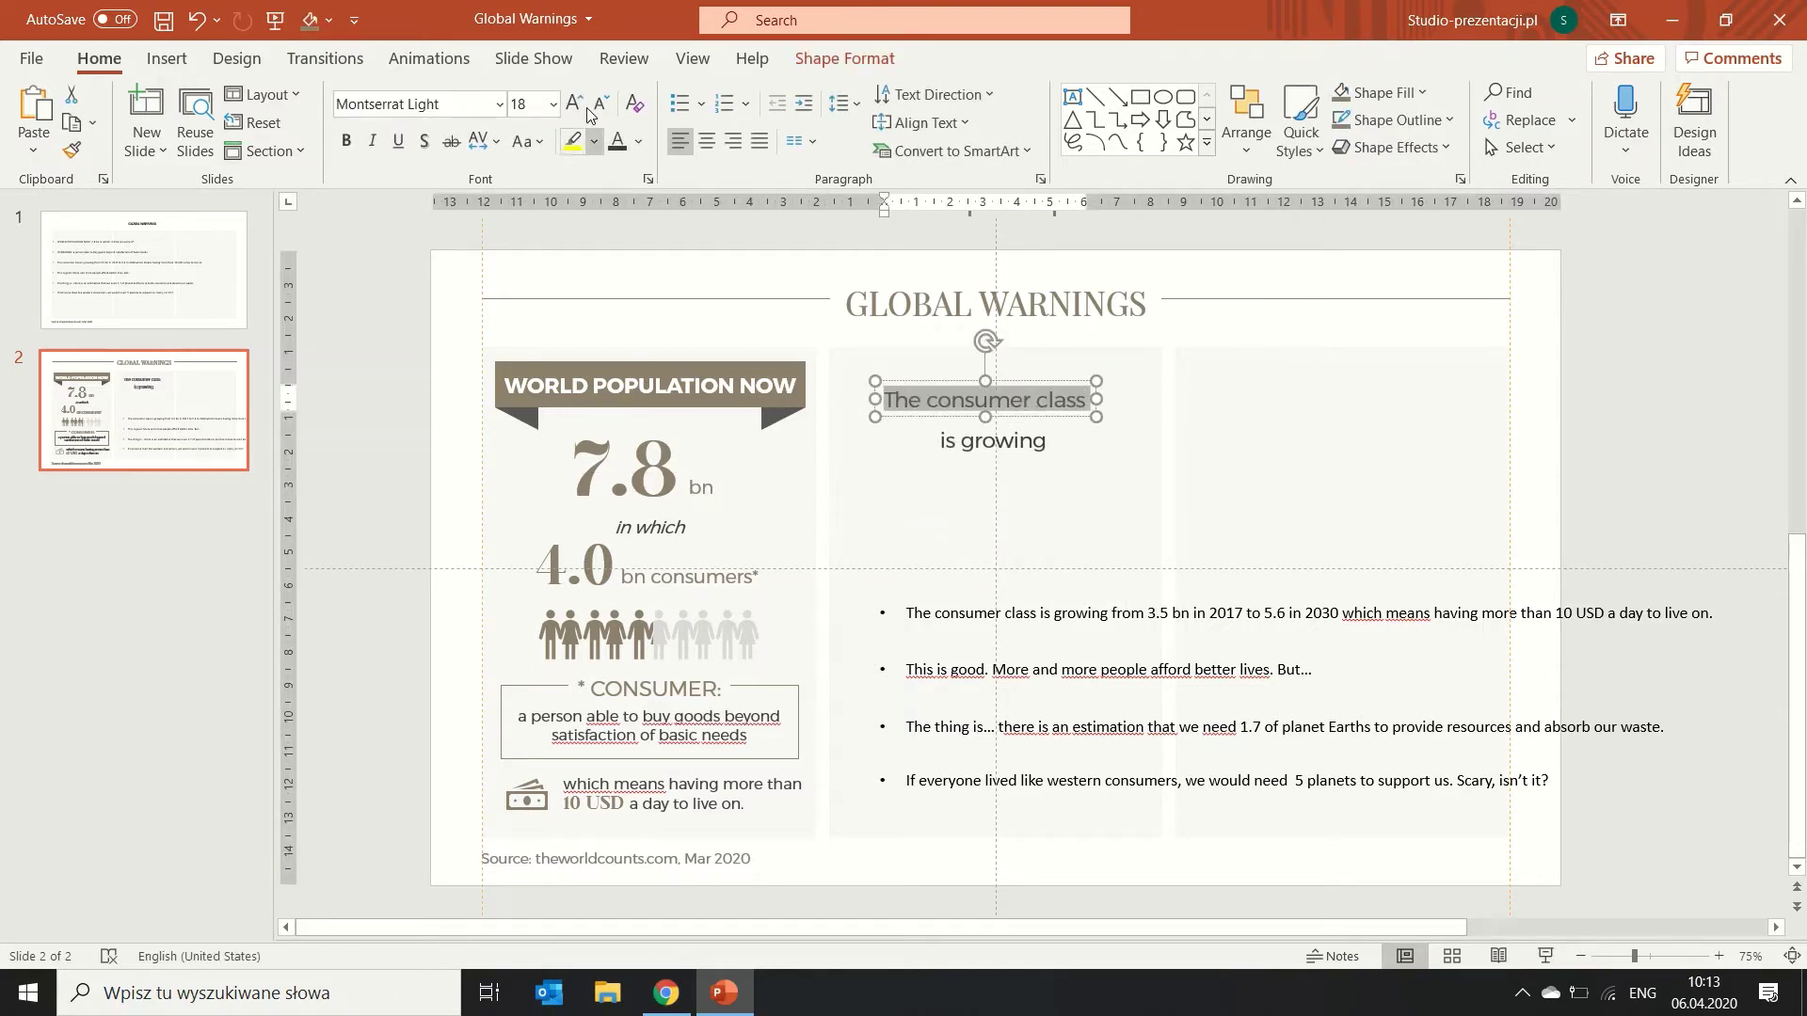
pyautogui.click(573, 104)
pyautogui.moveTo(1022, 381)
pyautogui.mouseDown()
pyautogui.moveTo(1022, 364)
pyautogui.moveTo(1020, 402)
pyautogui.mouseUp()
pyautogui.click(1016, 435)
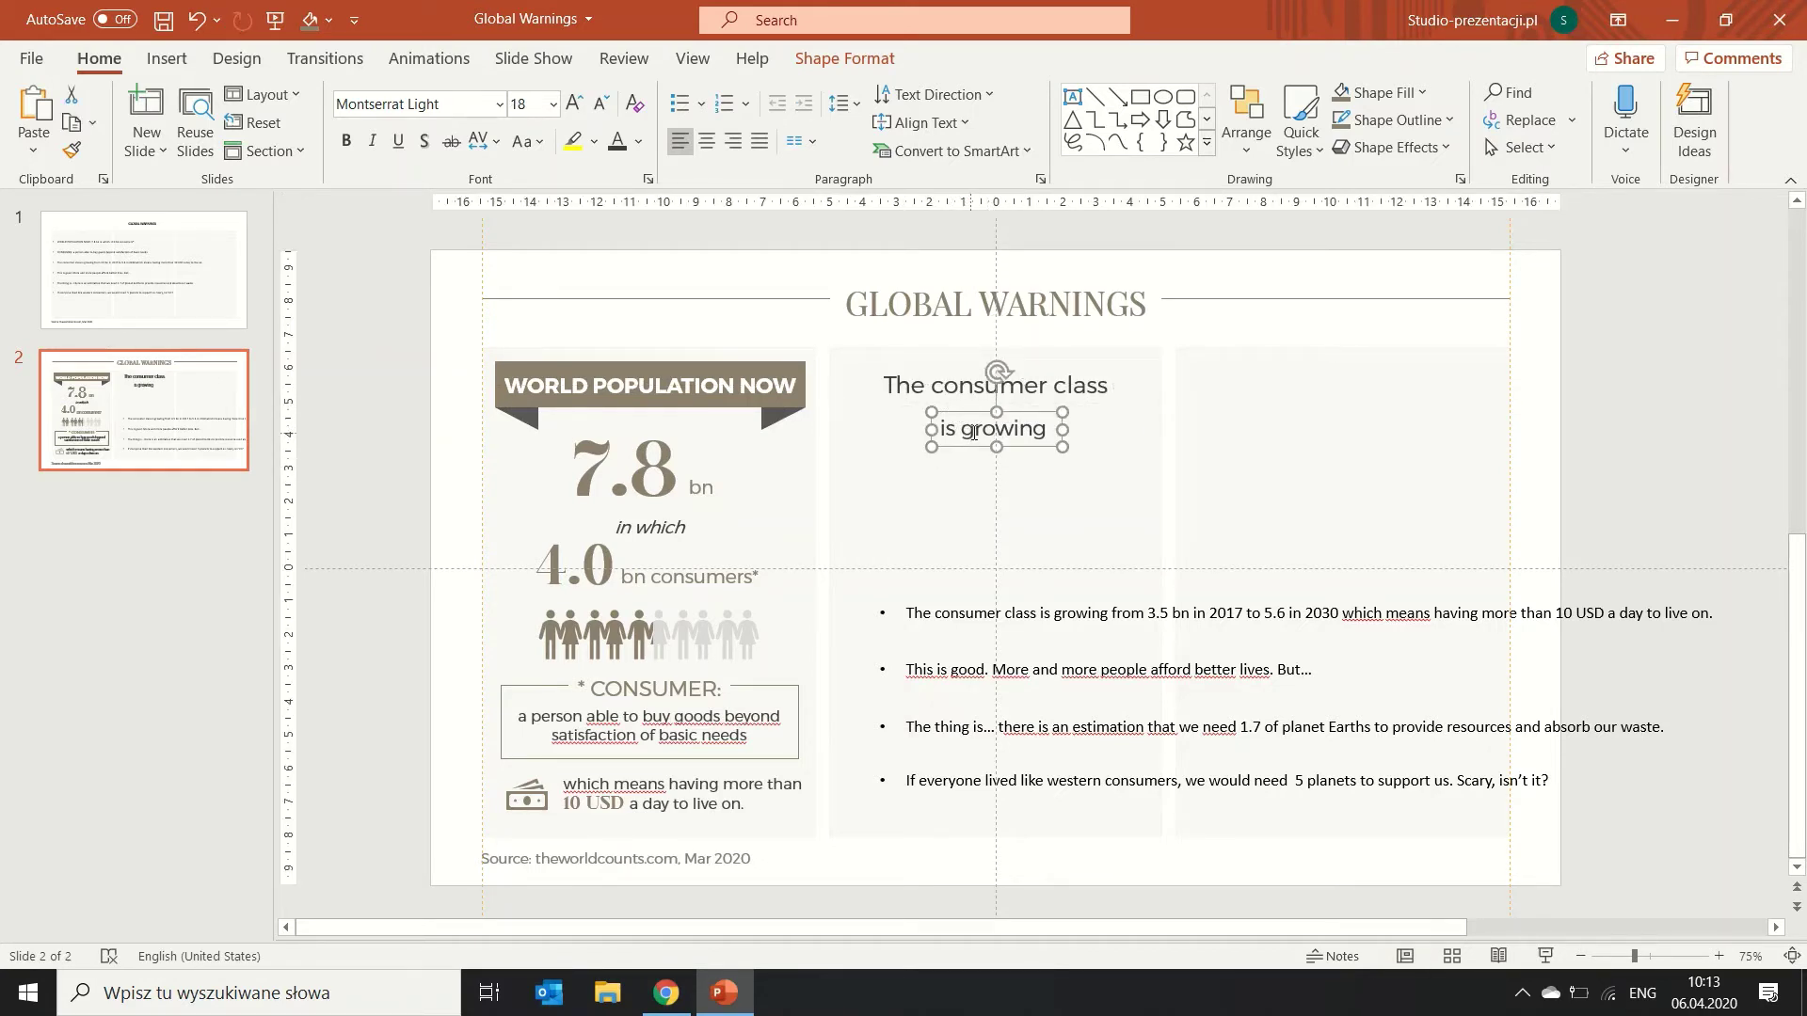
pyautogui.doubleClick(975, 432)
pyautogui.tripleClick(979, 432)
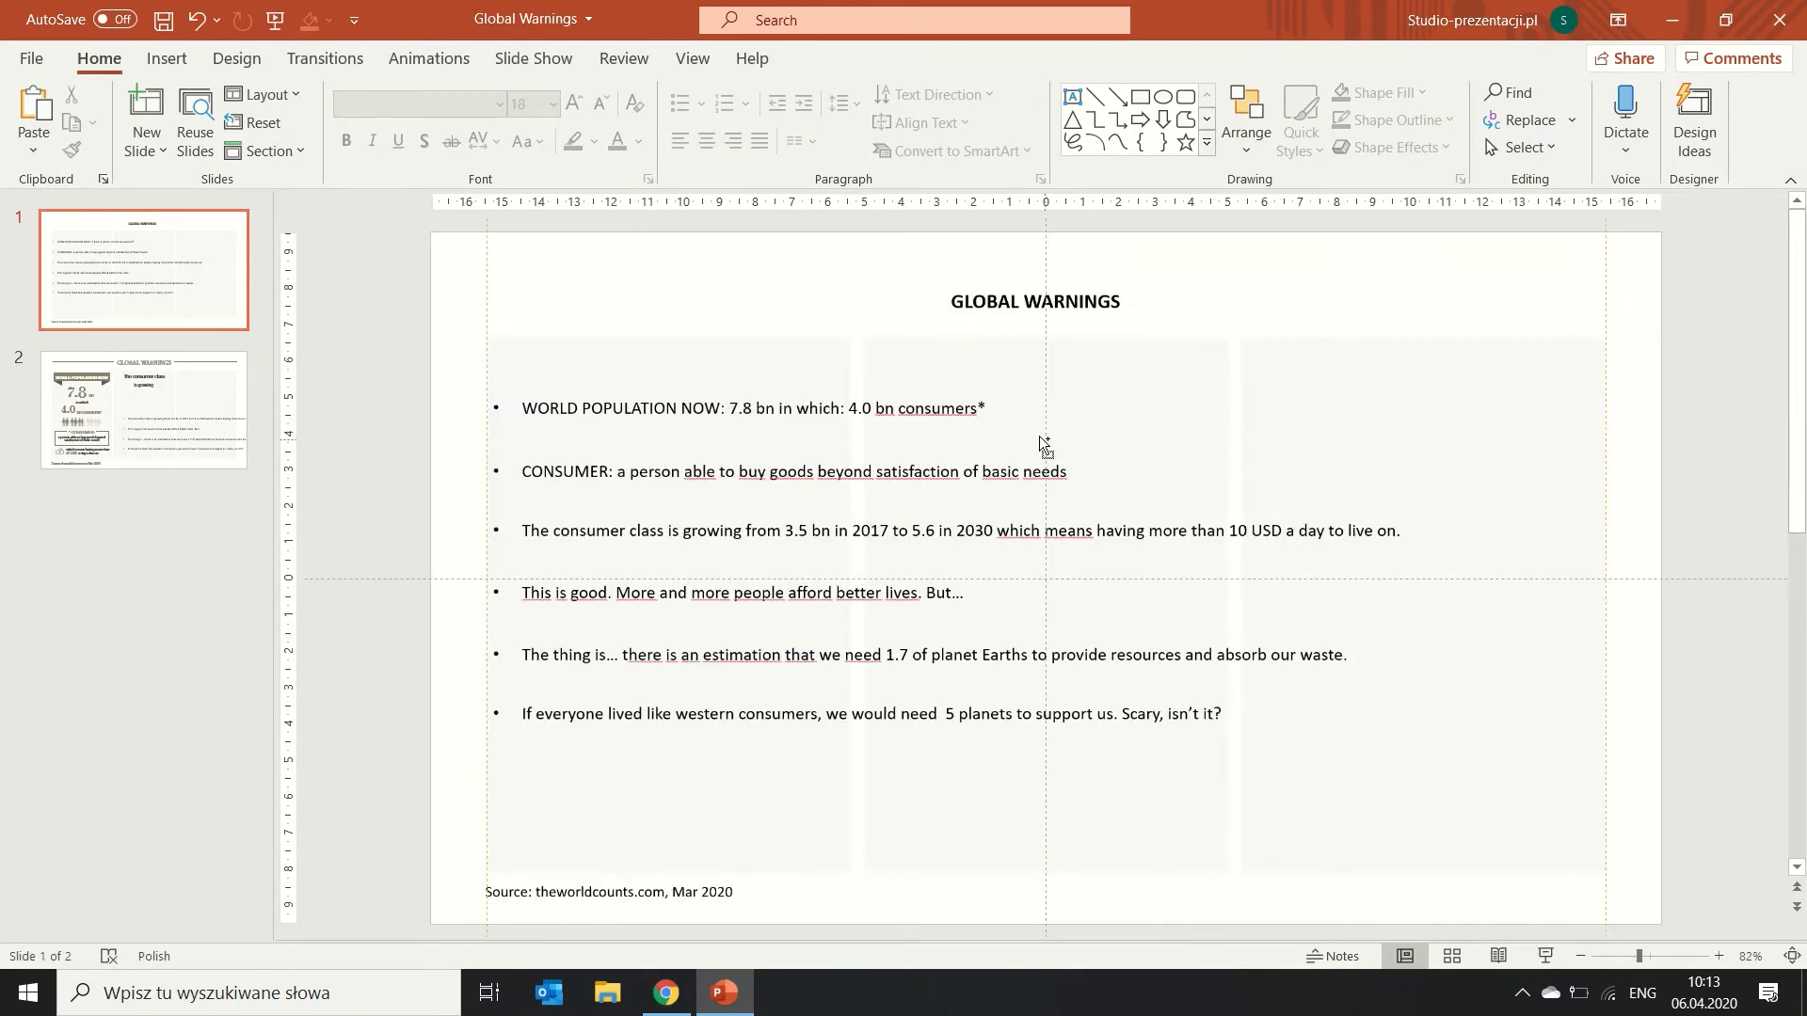
pyautogui.click(146, 400)
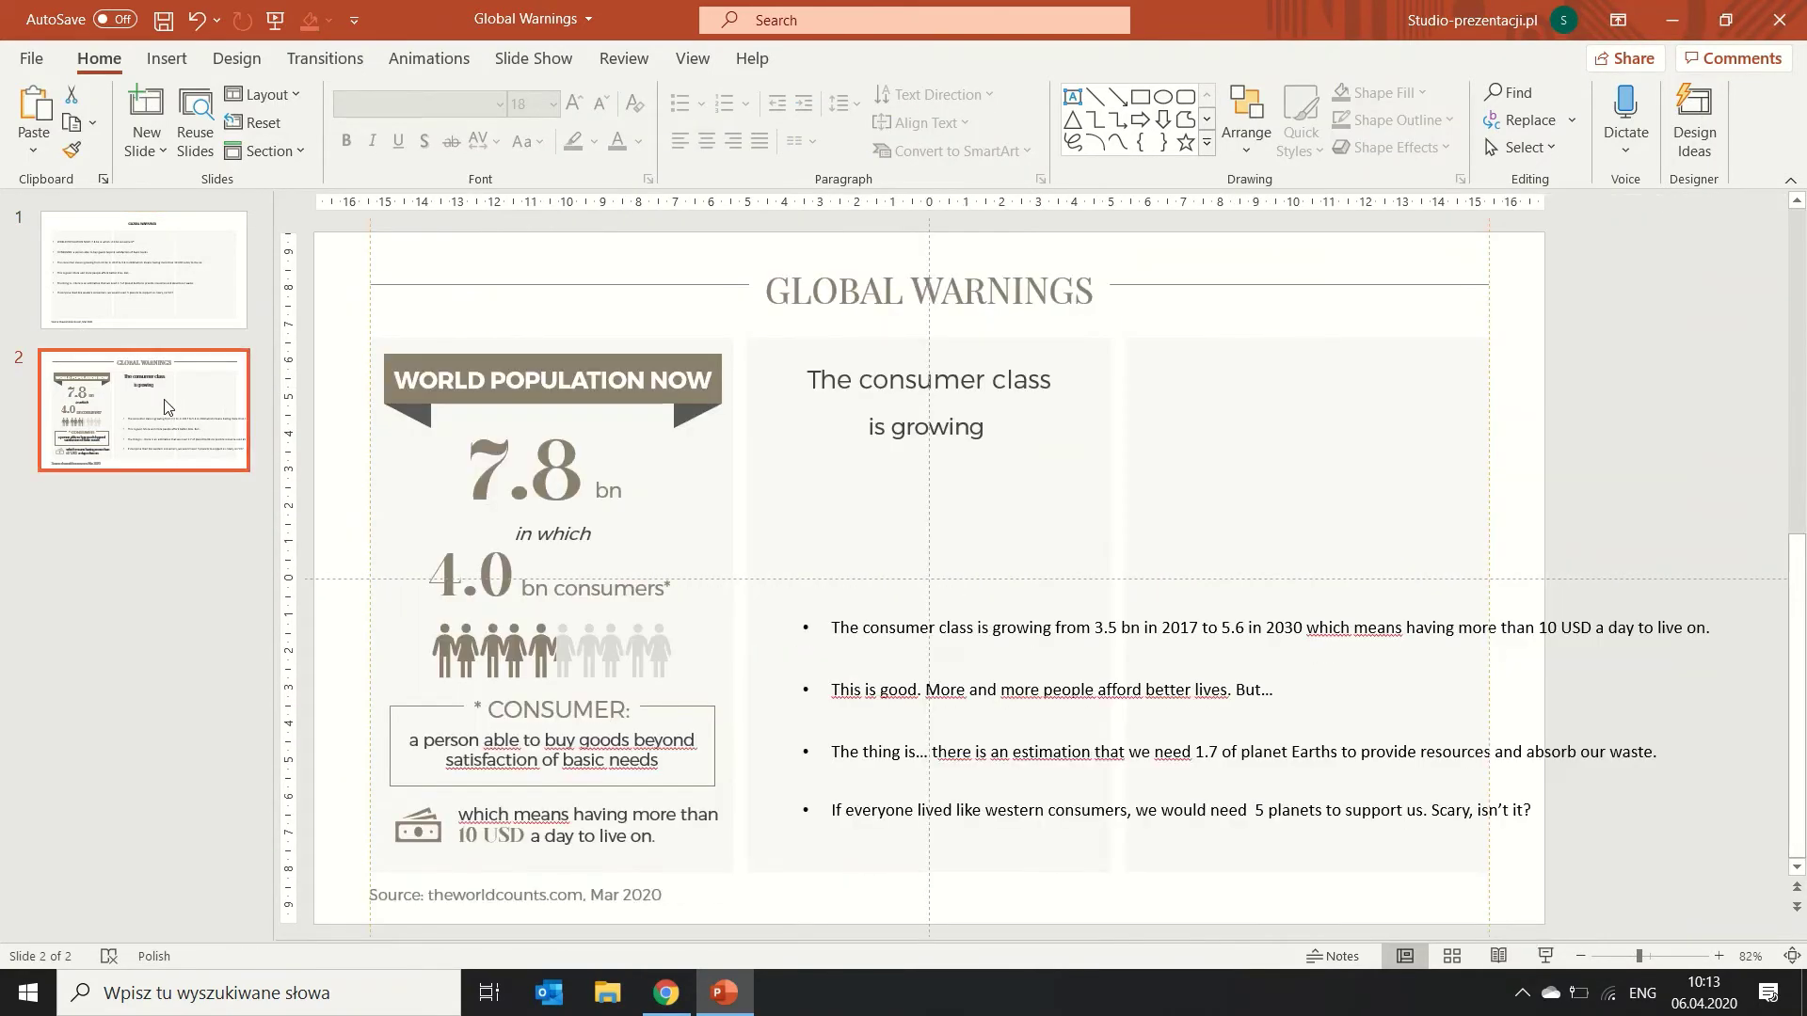
pyautogui.click(913, 431)
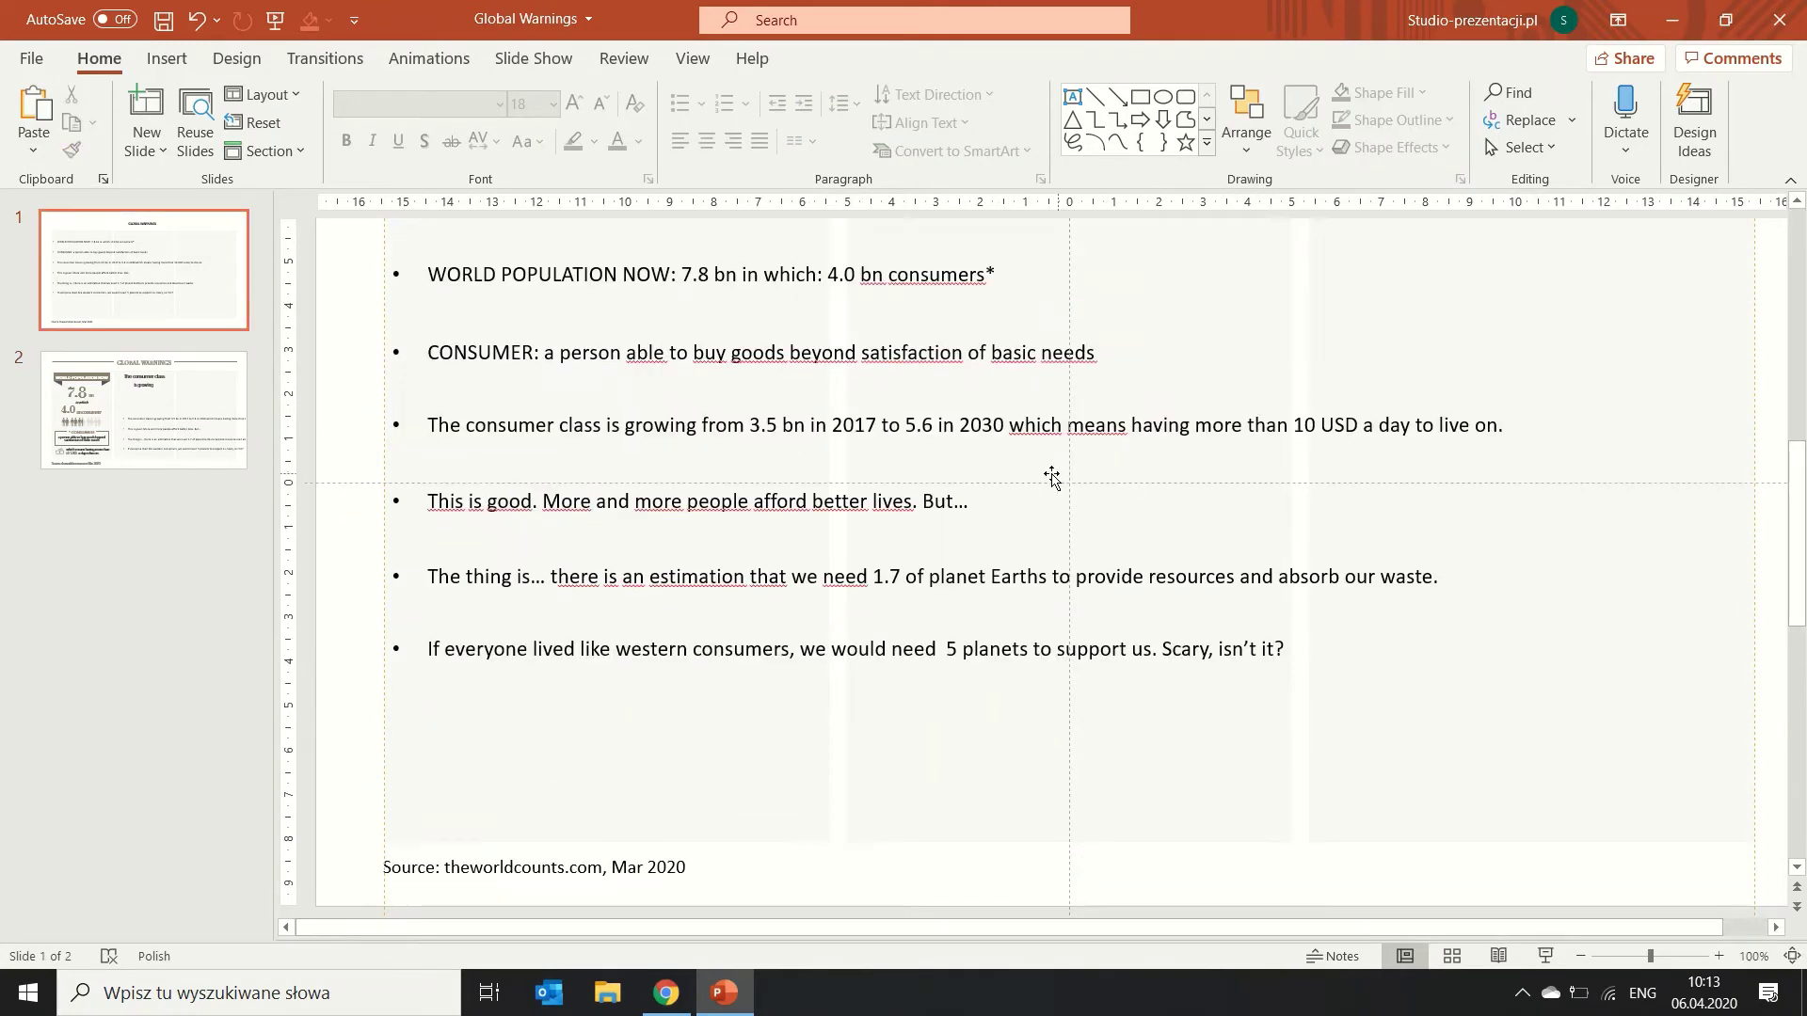
pyautogui.keyDown('ctrl'); pyautogui.scroll(5, 1045, 472); pyautogui.keyUp('ctrl')
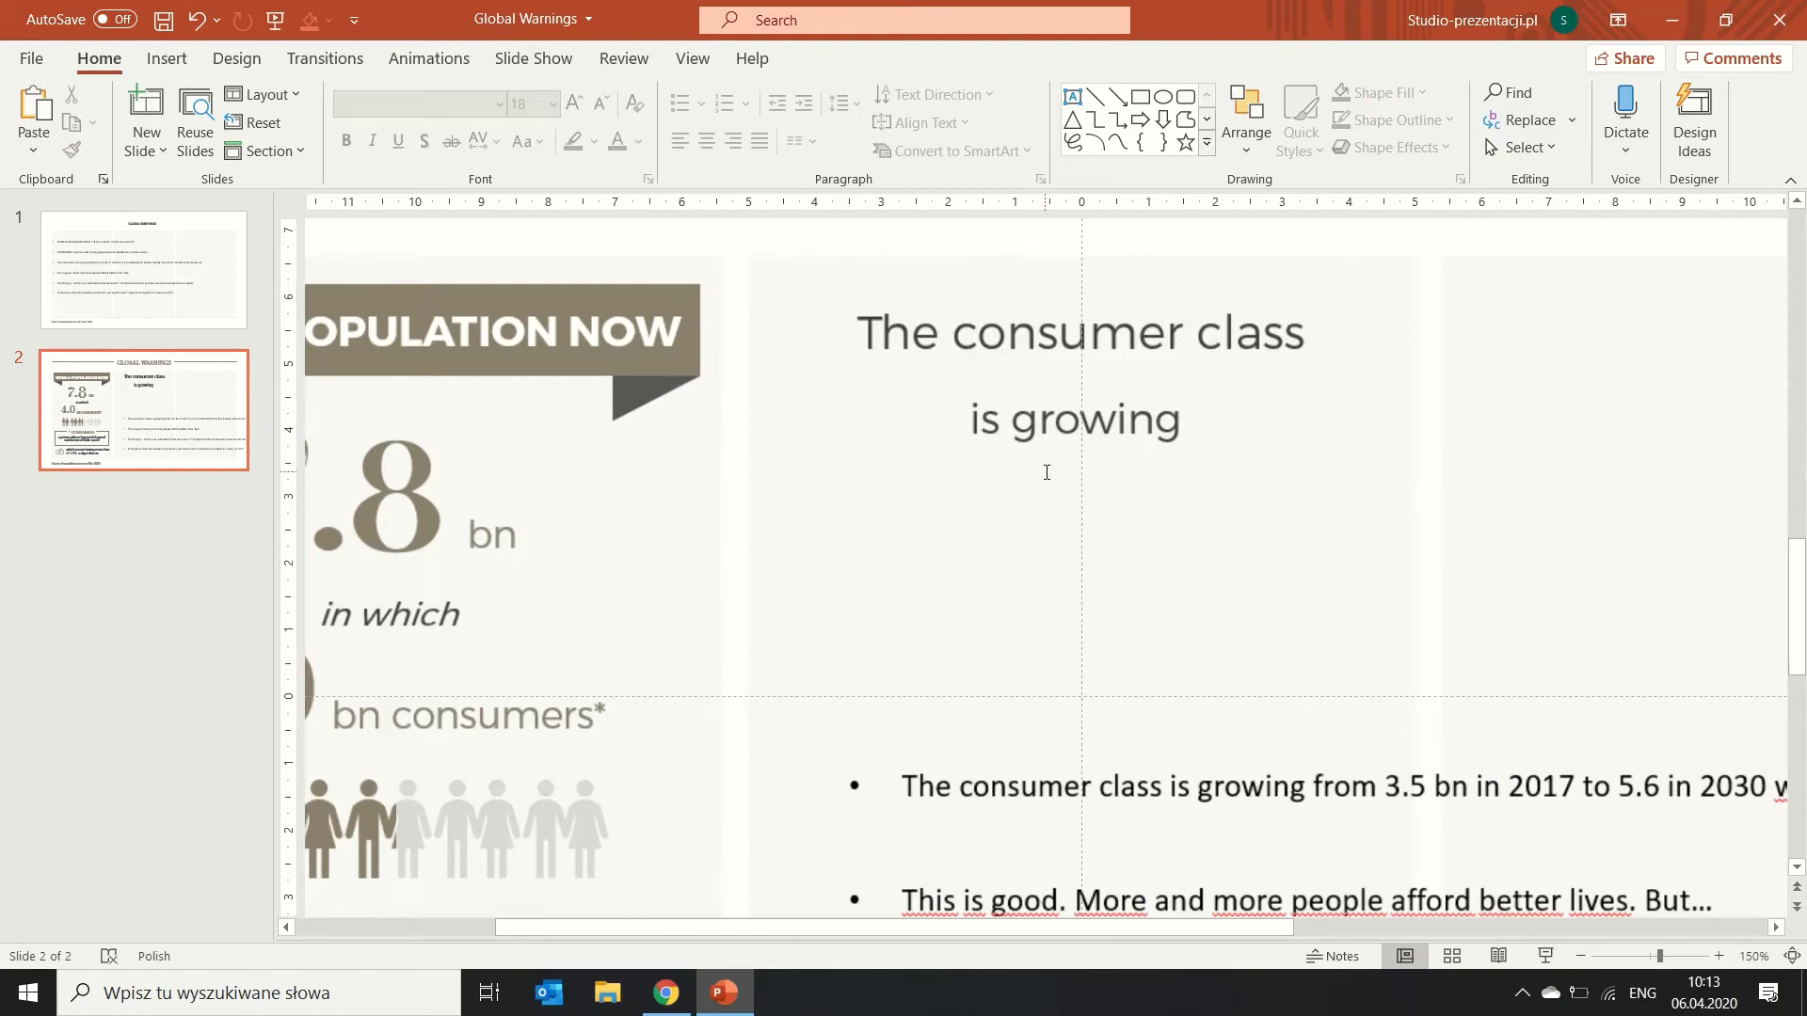
# Start growing the letters of 'growing': r larger, o to 24 pt, w to 32 pt.
pyautogui.click(1046, 422)
pyautogui.click(574, 103)
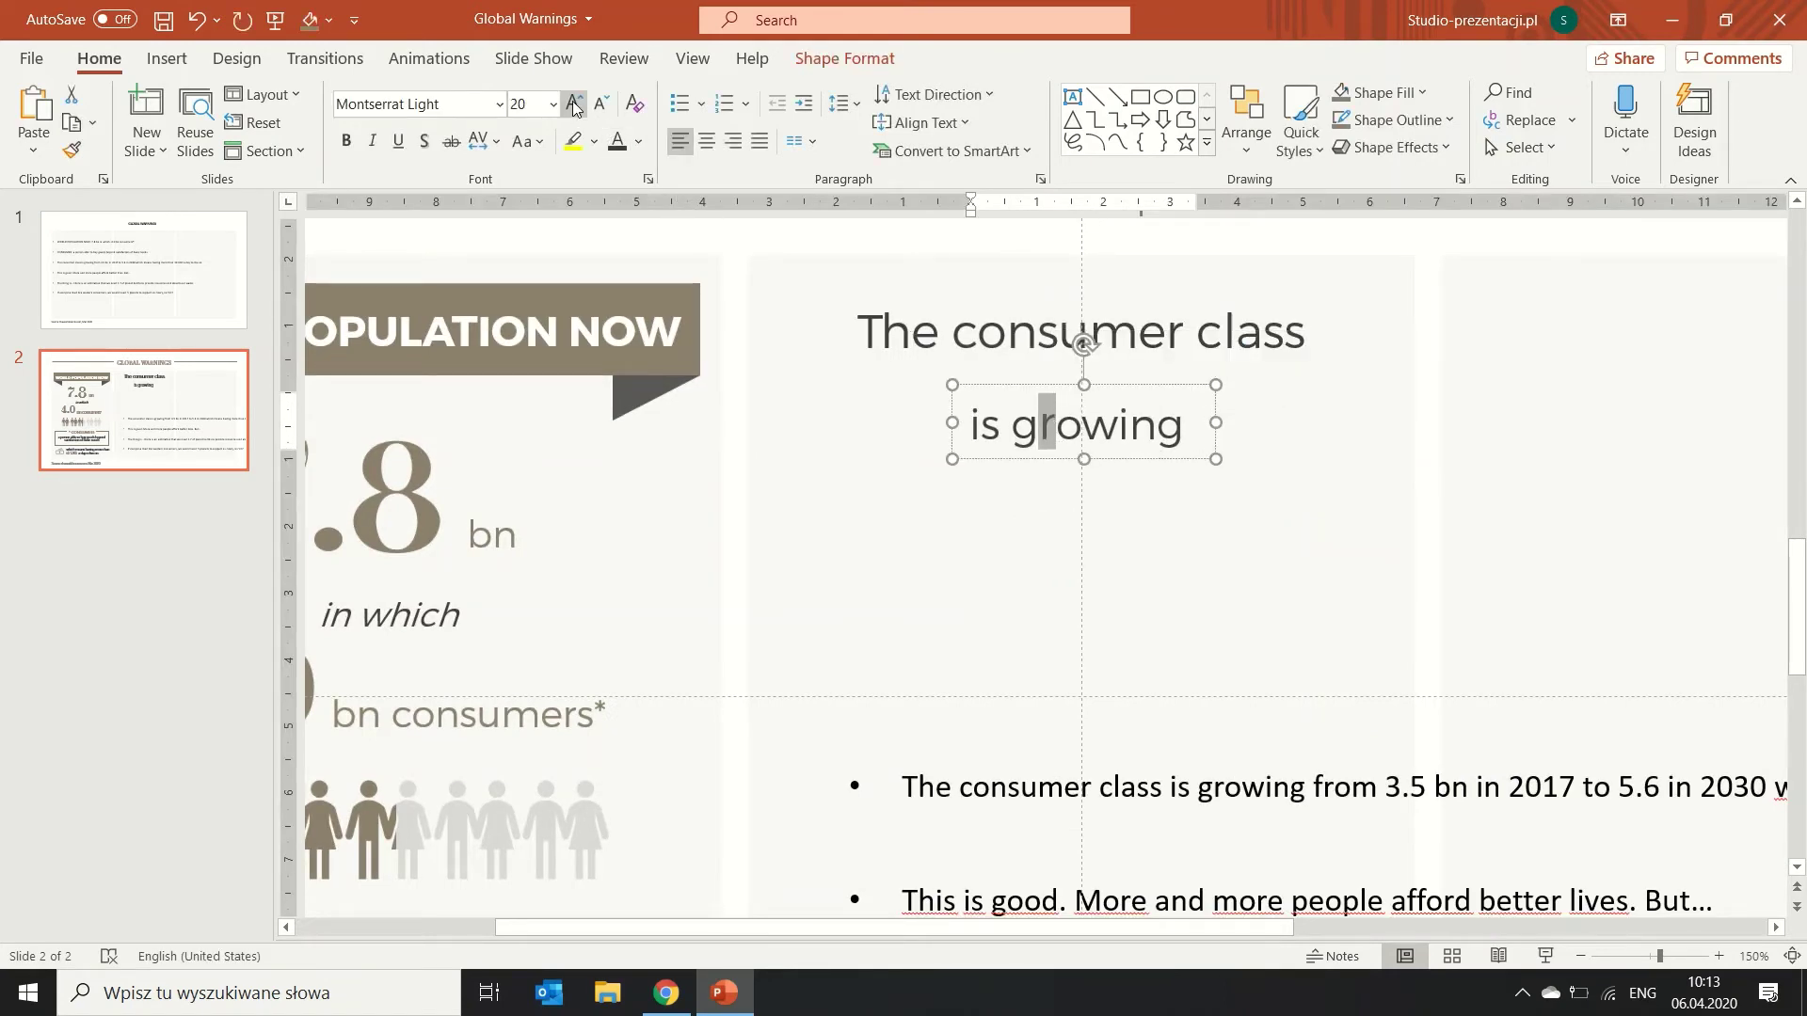
pyautogui.click(574, 104)
pyautogui.click(1060, 438)
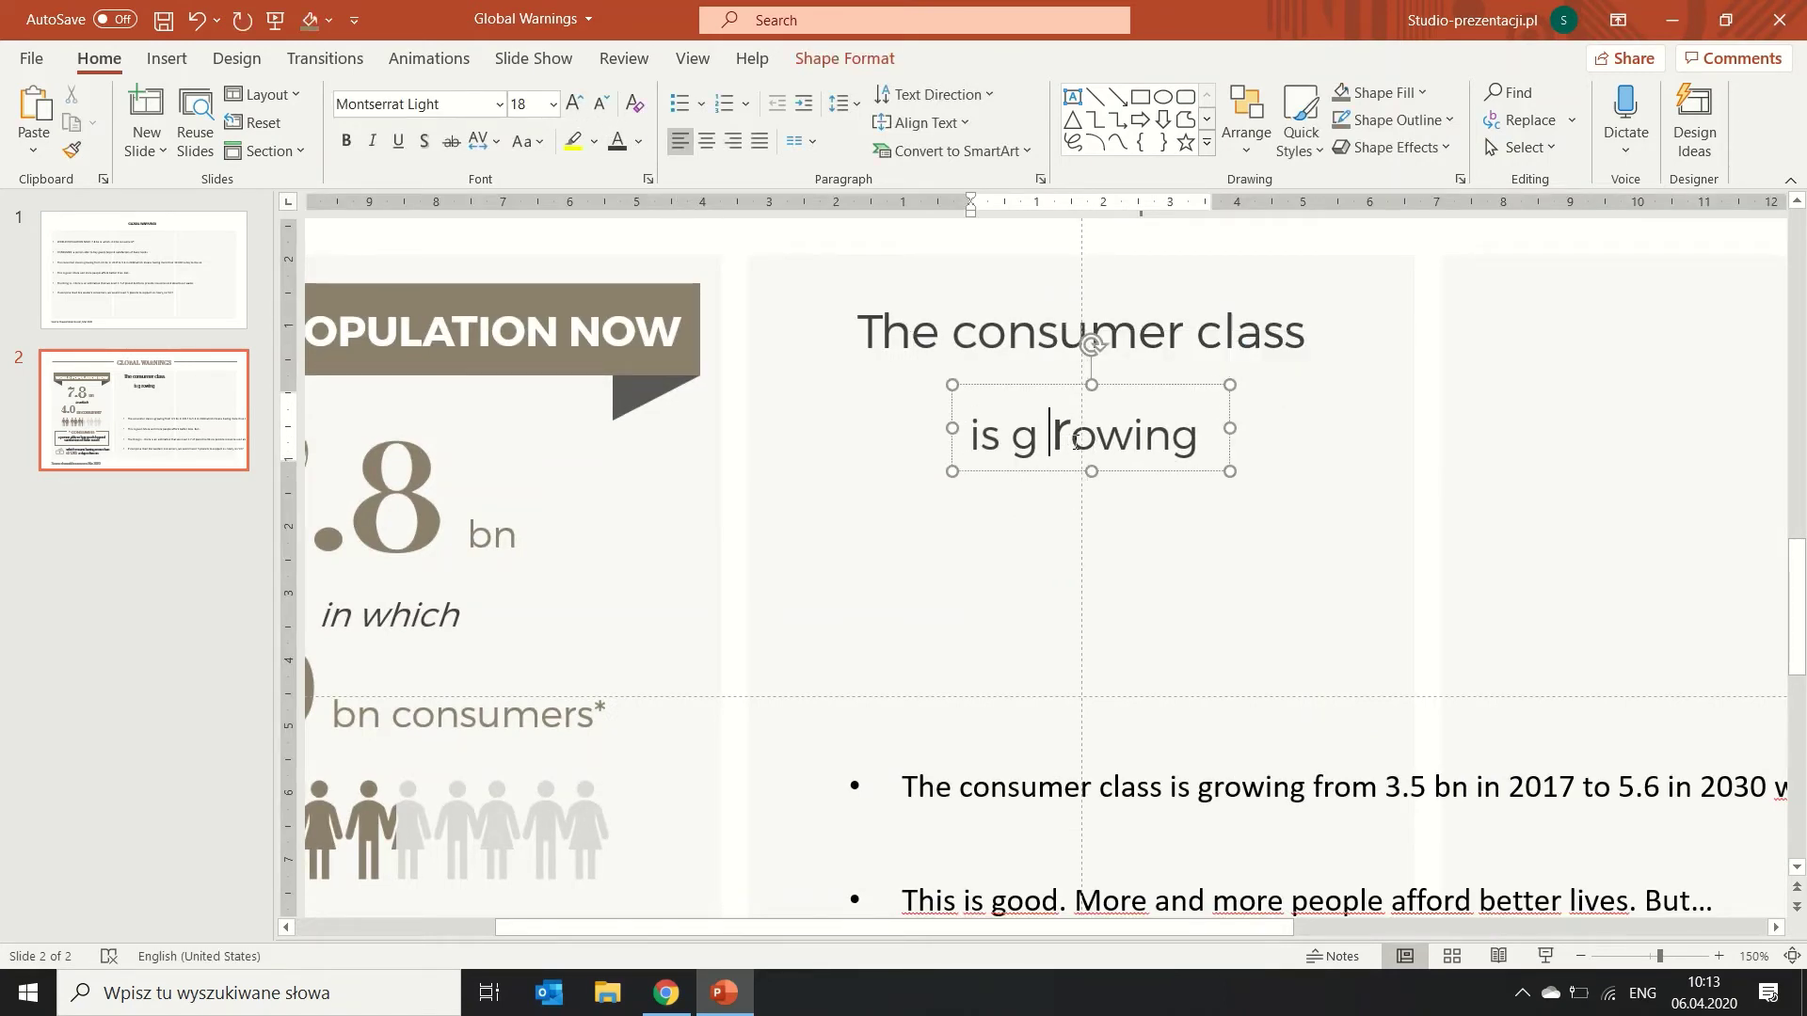
pyautogui.moveTo(1072, 439); pyautogui.dragTo(1093, 439)
pyautogui.click(569, 103)
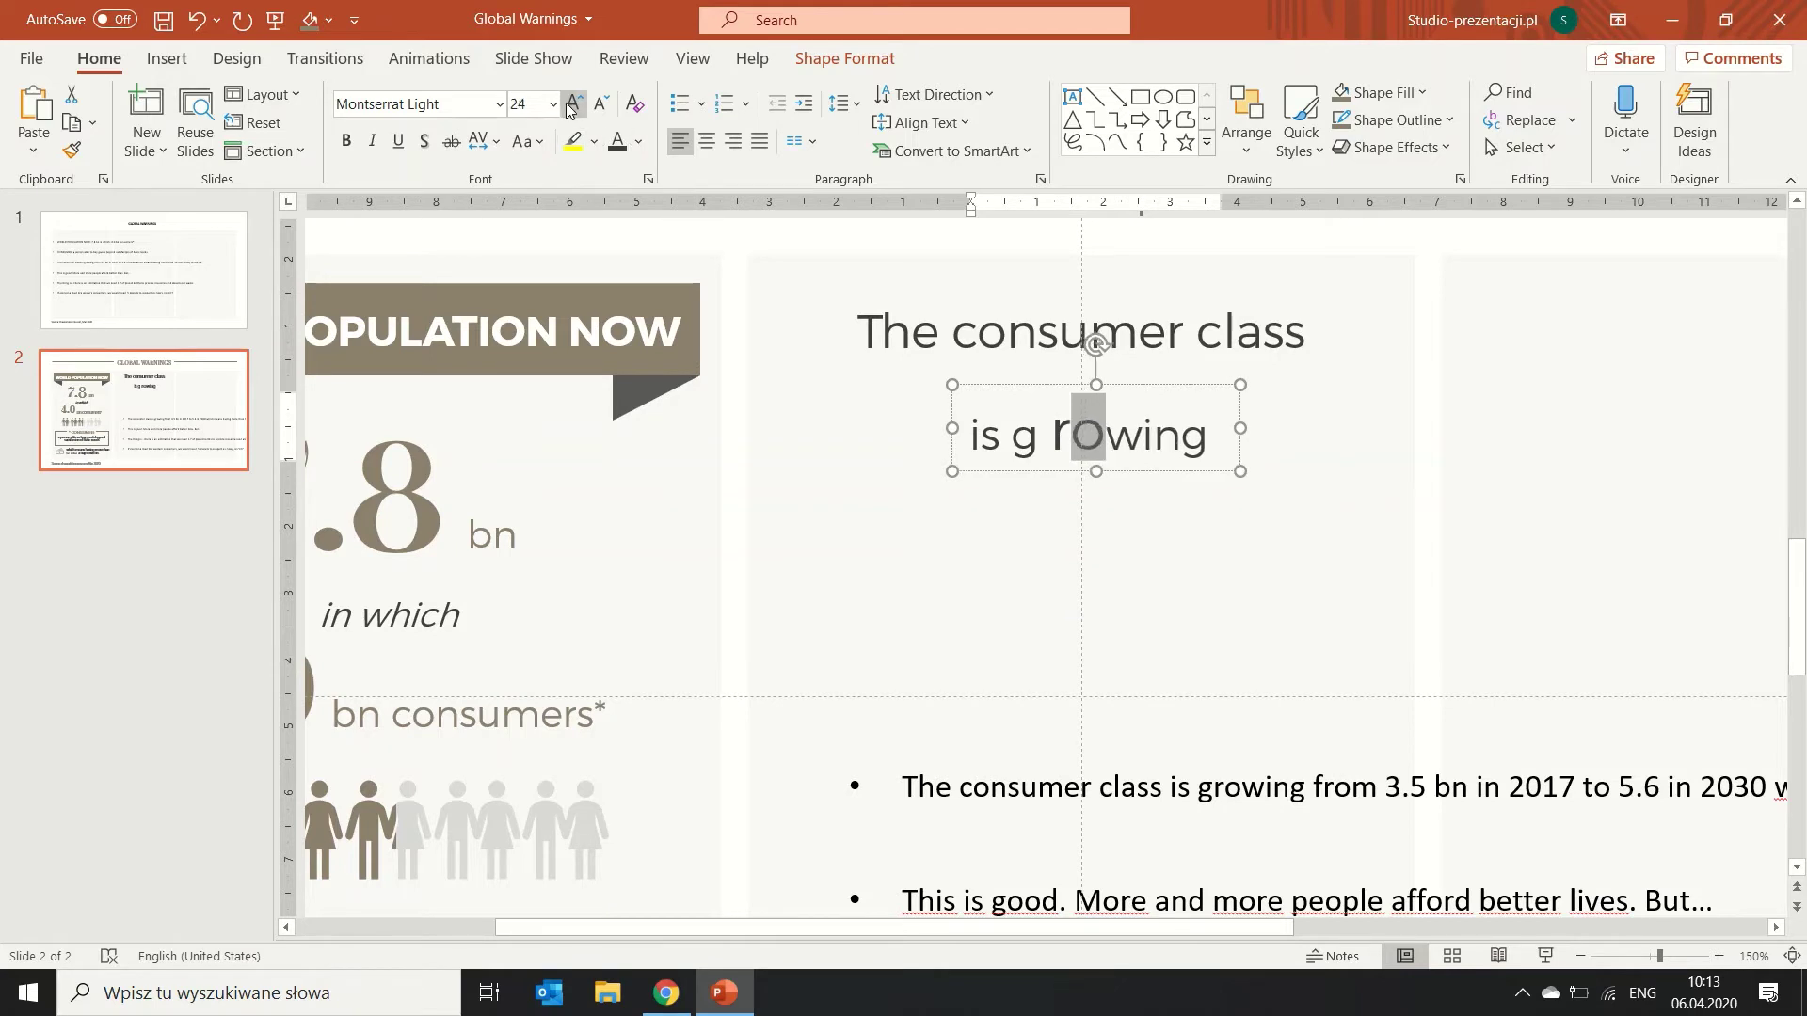
pyautogui.click(570, 104)
pyautogui.click(1087, 447)
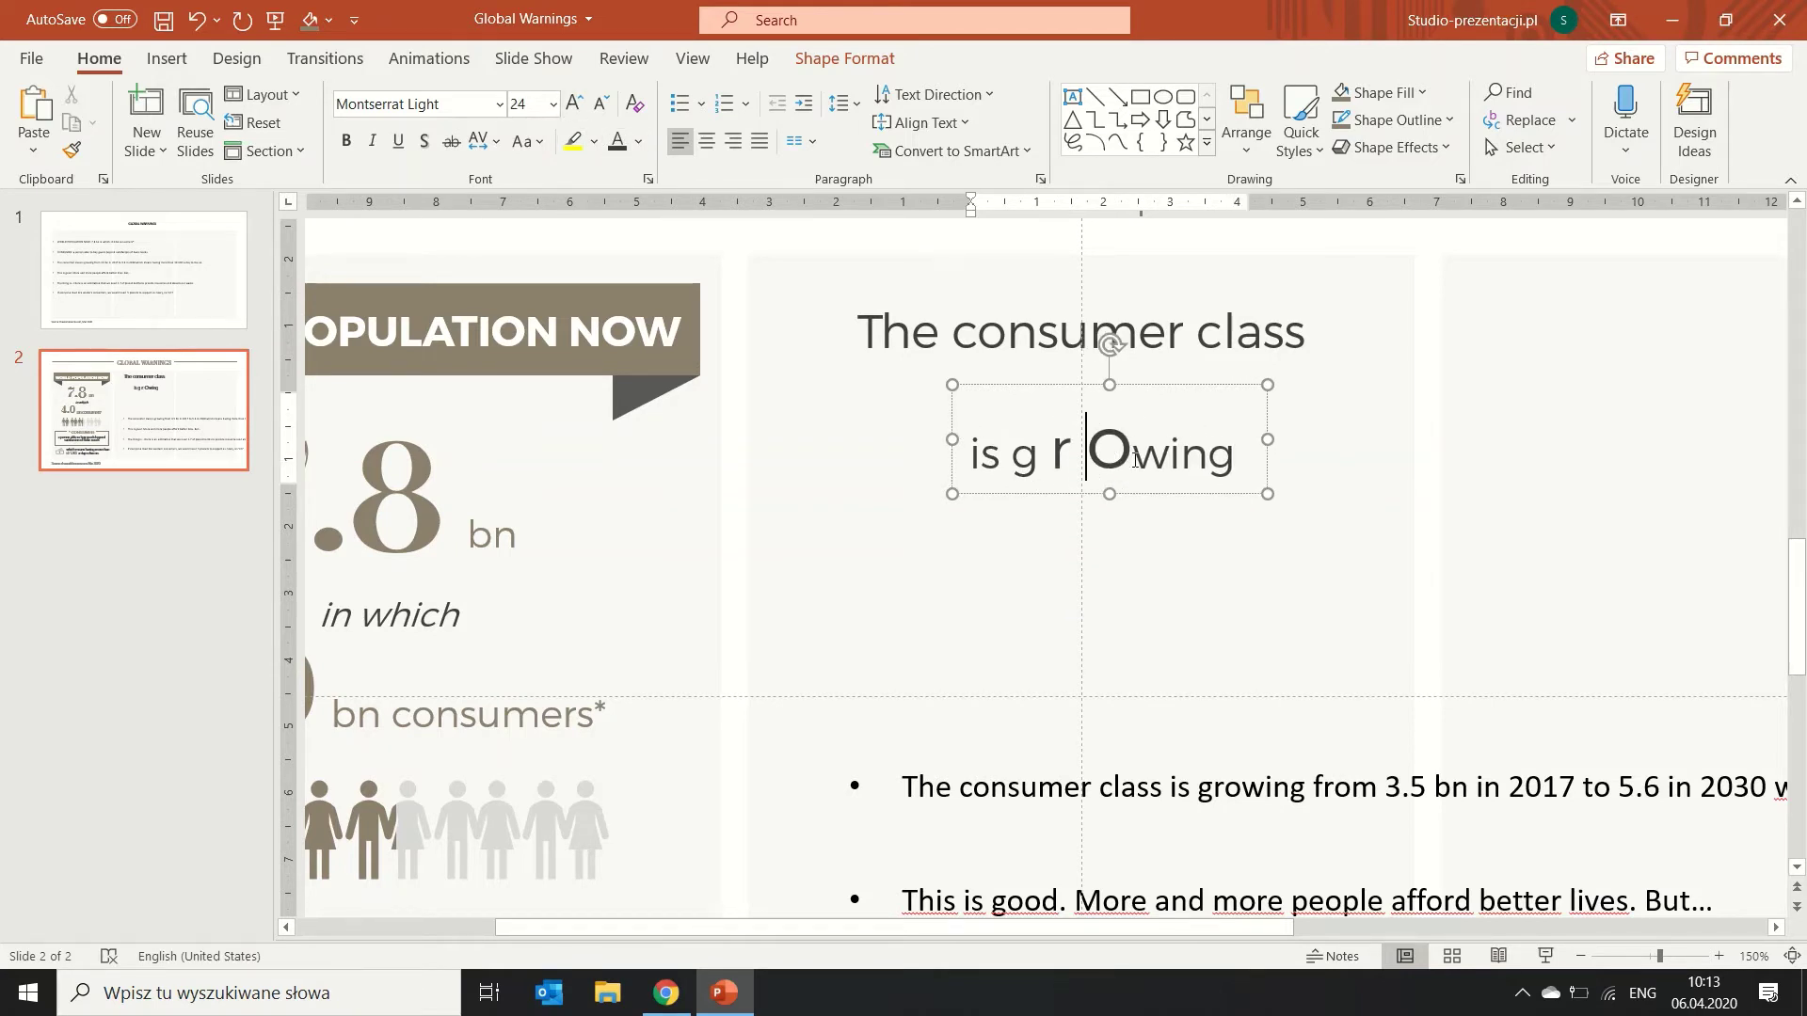
pyautogui.press('Right')
pyautogui.hotkey('shift', 'Right')
pyautogui.click(574, 103)
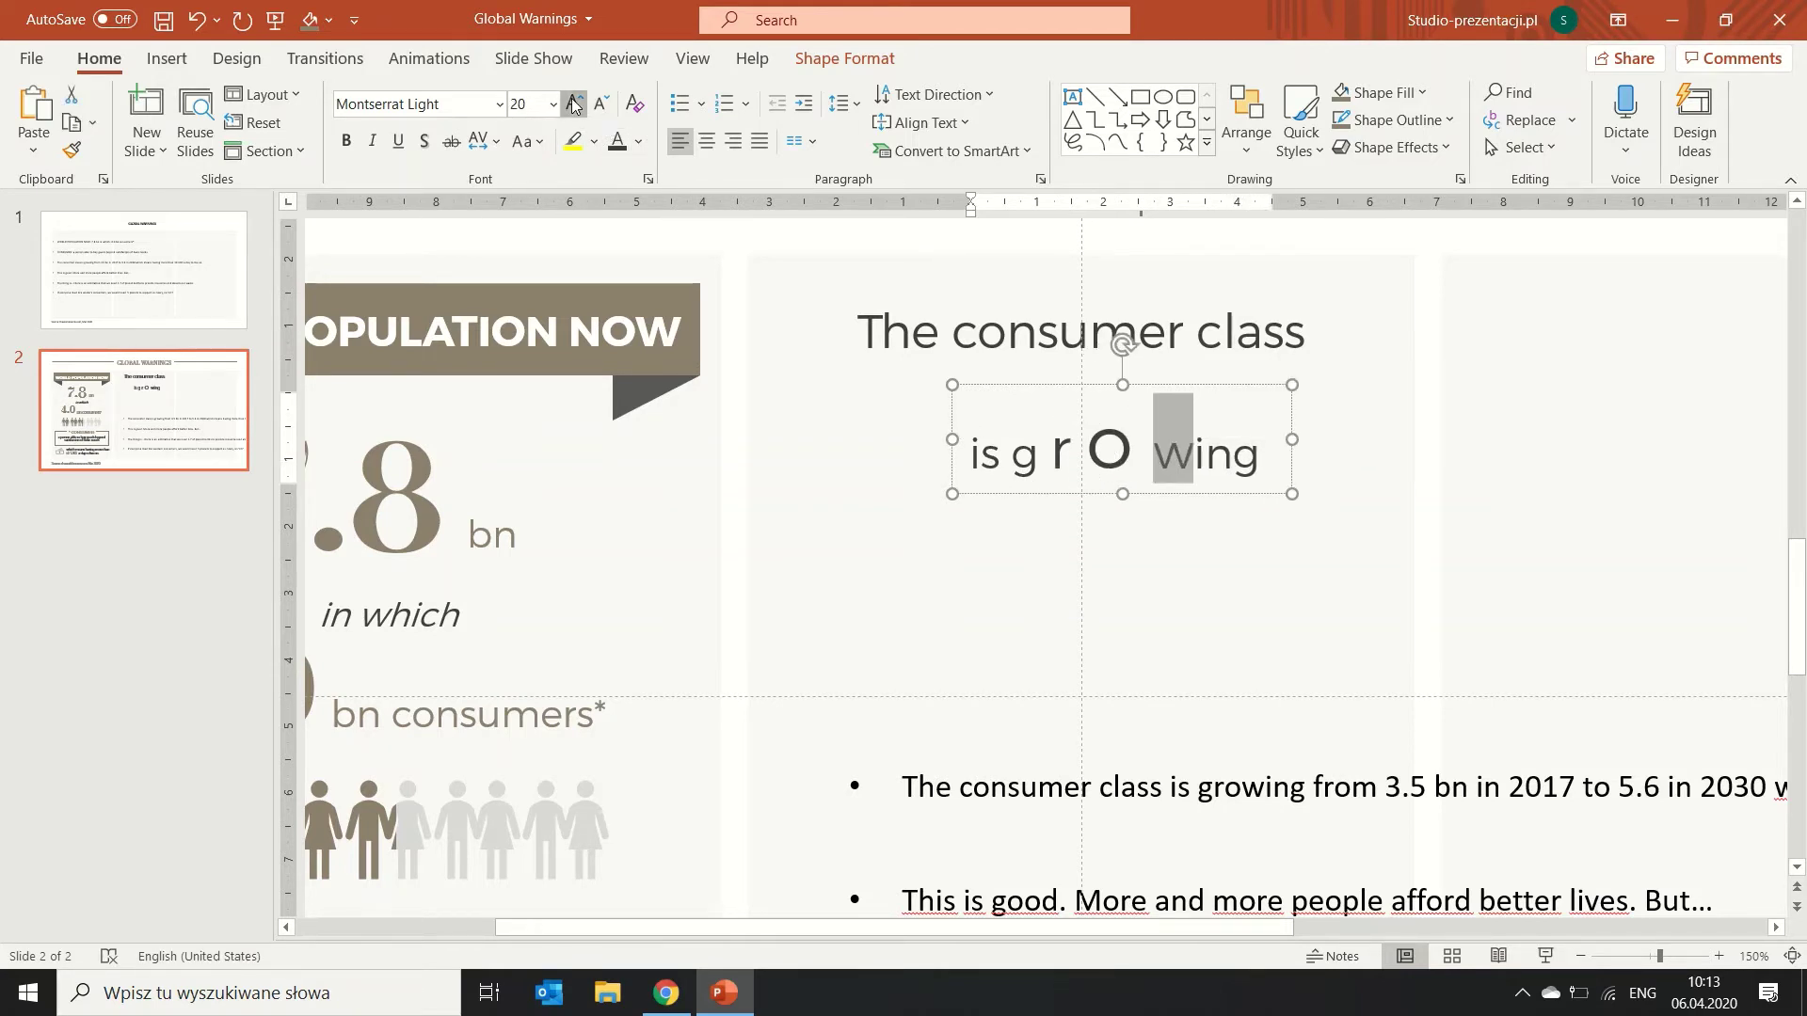
pyautogui.click(575, 104)
pyautogui.click(574, 103)
pyautogui.click(574, 104)
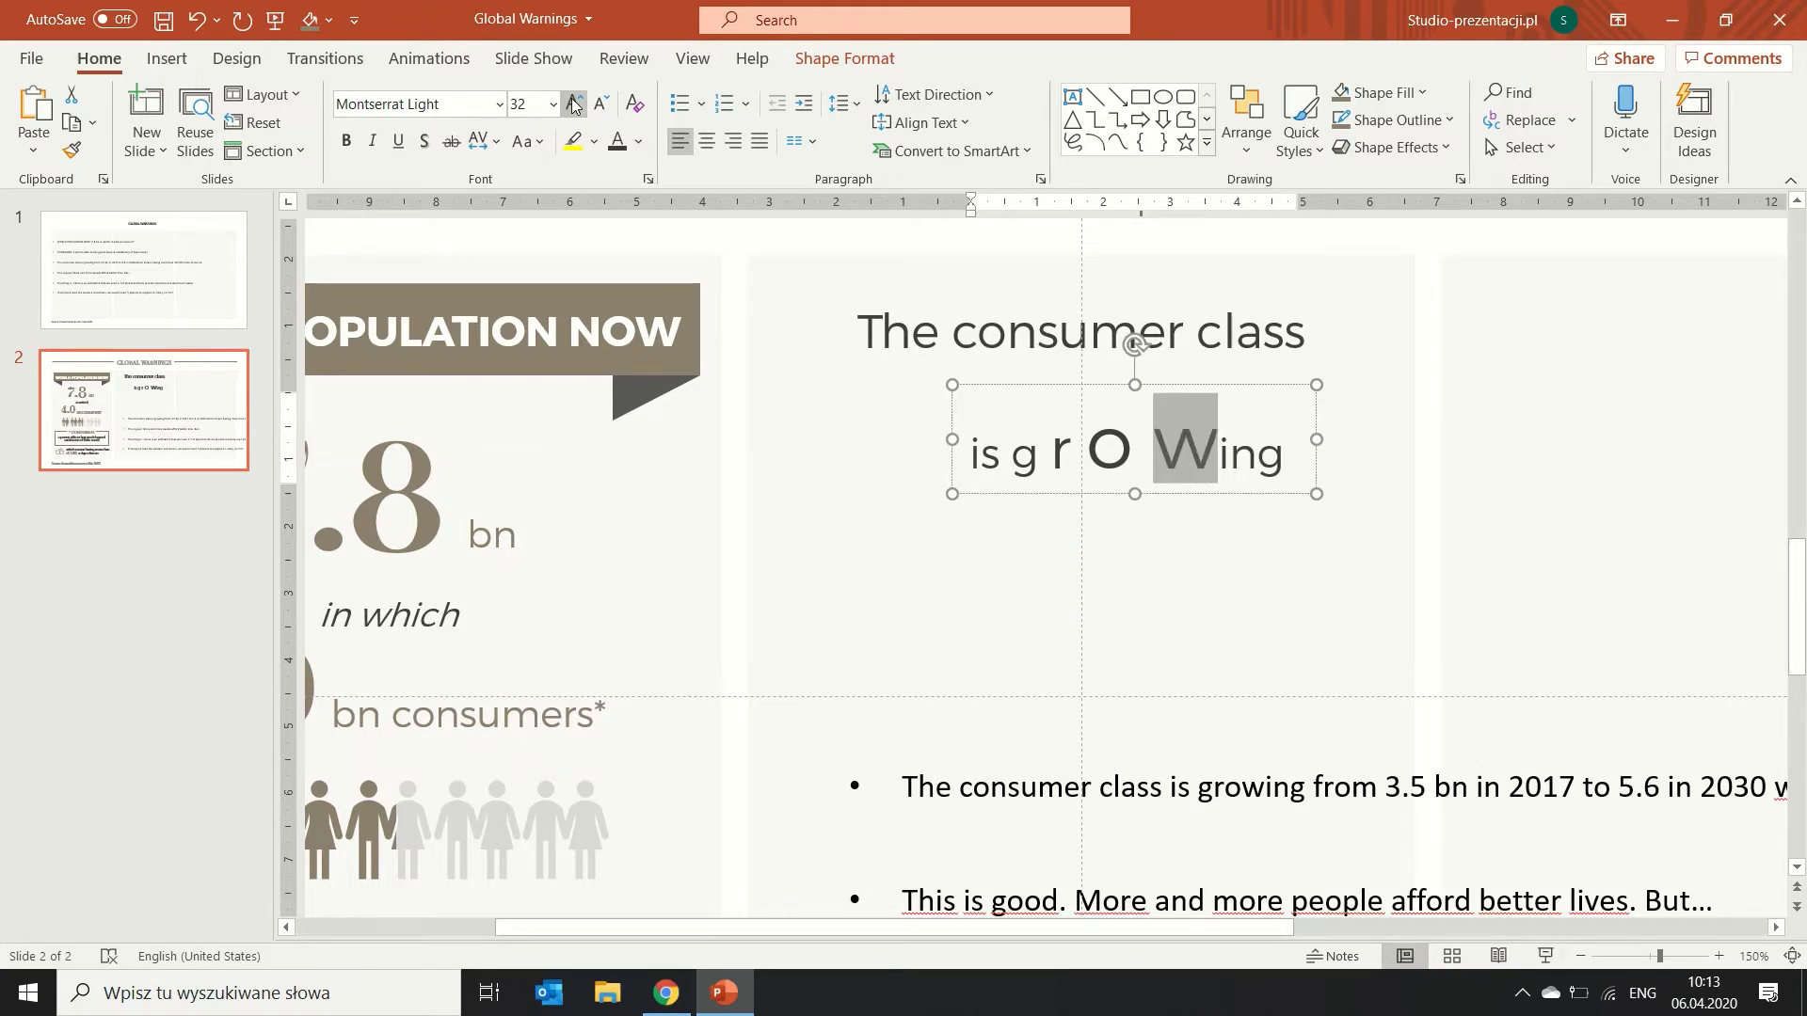
# Enlarge the next letters, the W to 40 pt and the i to 44 pt.
pyautogui.click(1092, 450)
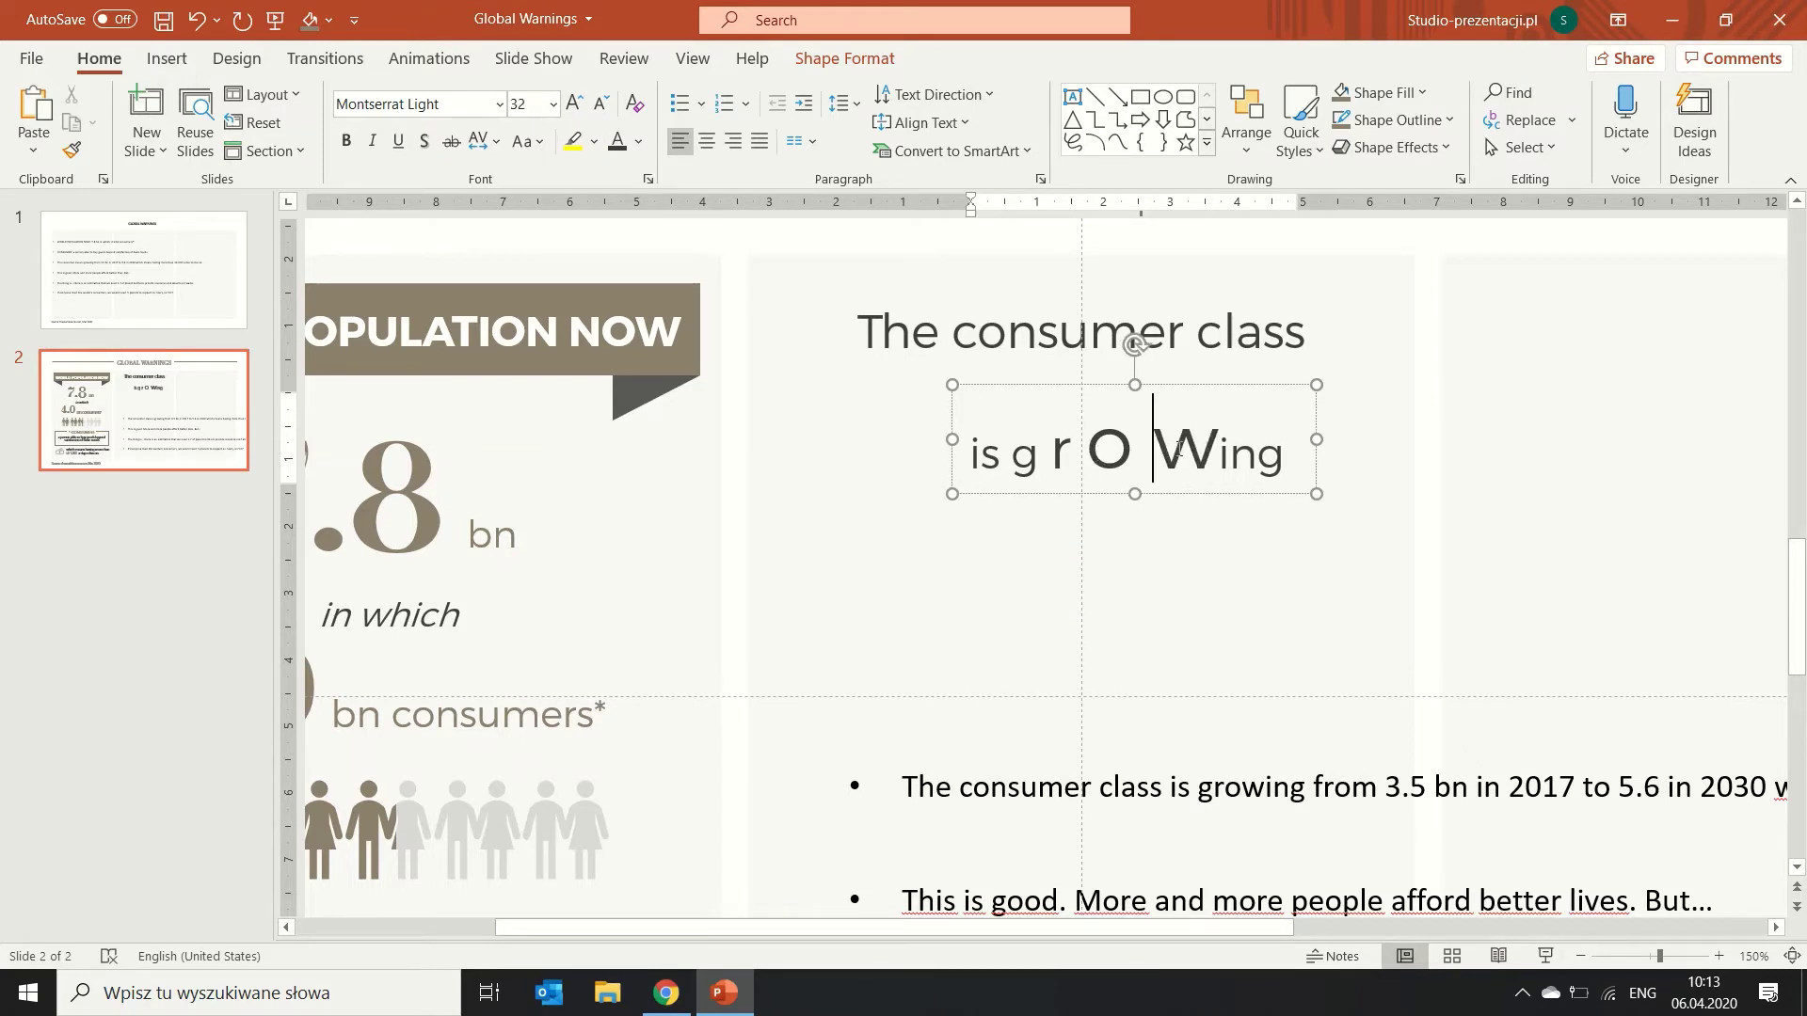
pyautogui.moveTo(1133, 450)
pyautogui.mouseDown()
pyautogui.moveTo(1086, 450)
pyautogui.moveTo(1218, 450)
pyautogui.mouseUp()
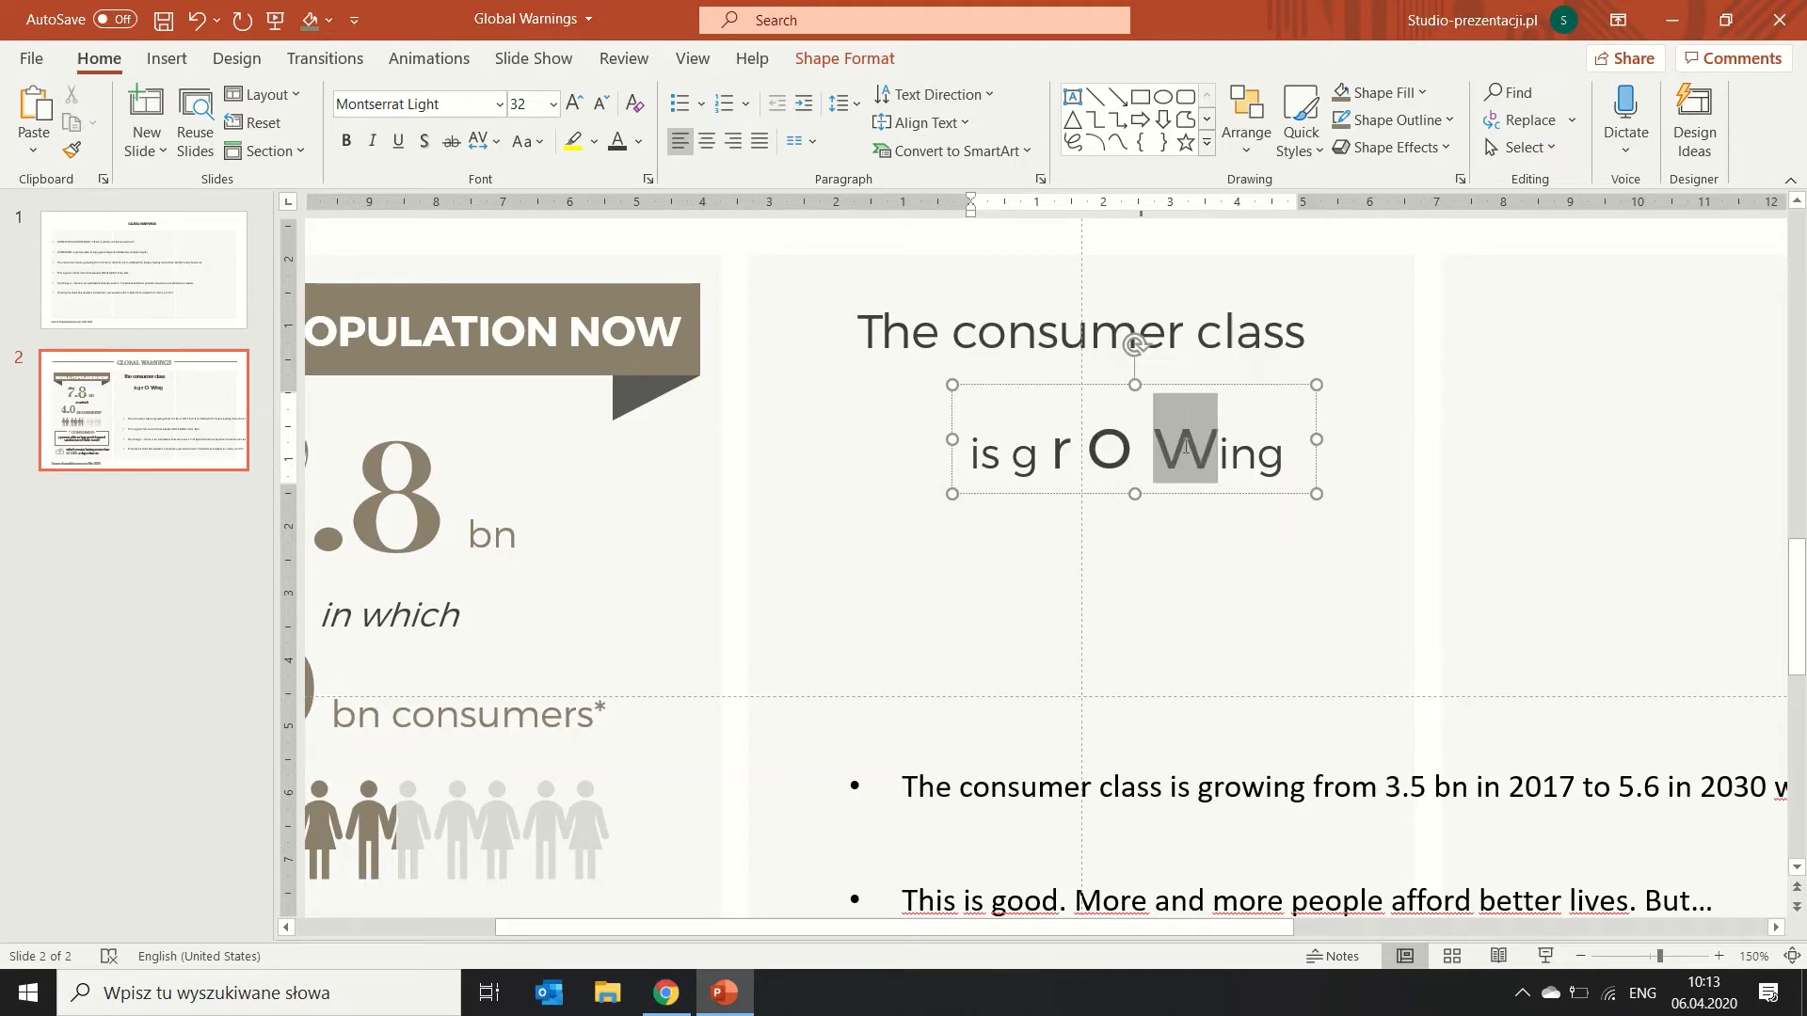
pyautogui.click(574, 104)
pyautogui.click(574, 103)
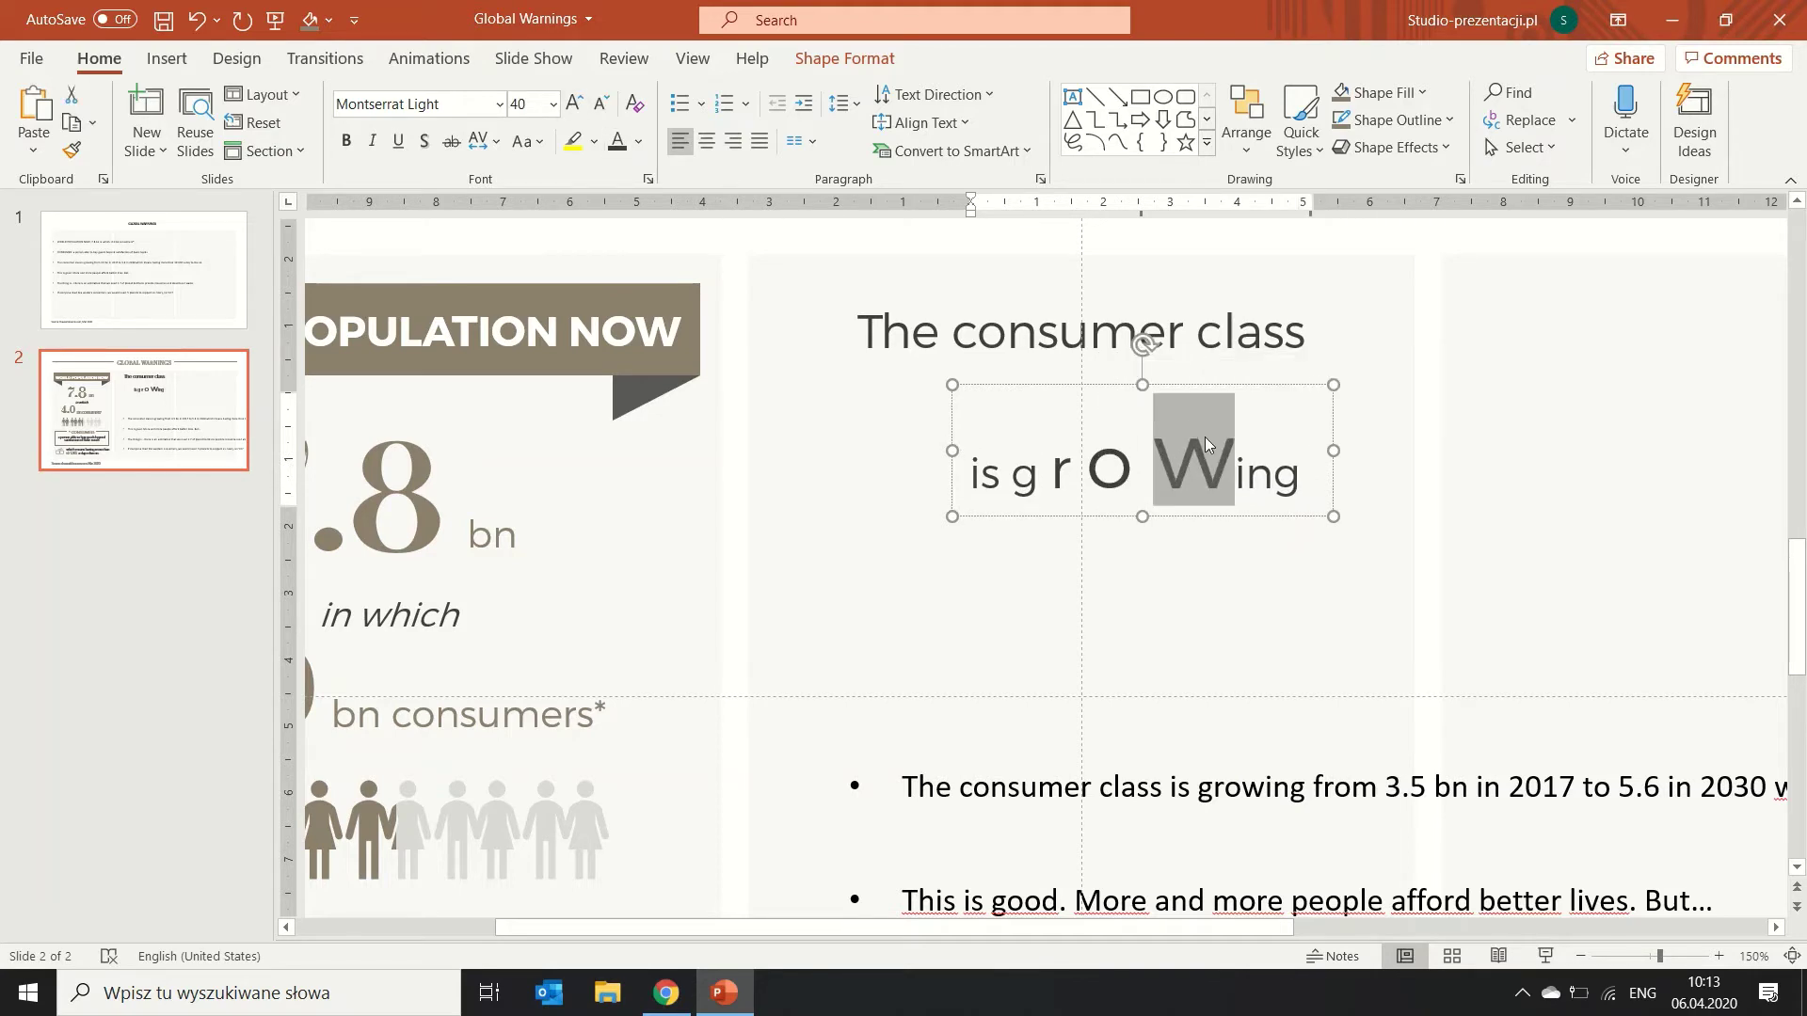
pyautogui.click(1244, 469)
pyautogui.moveTo(1262, 474); pyautogui.dragTo(1278, 473)
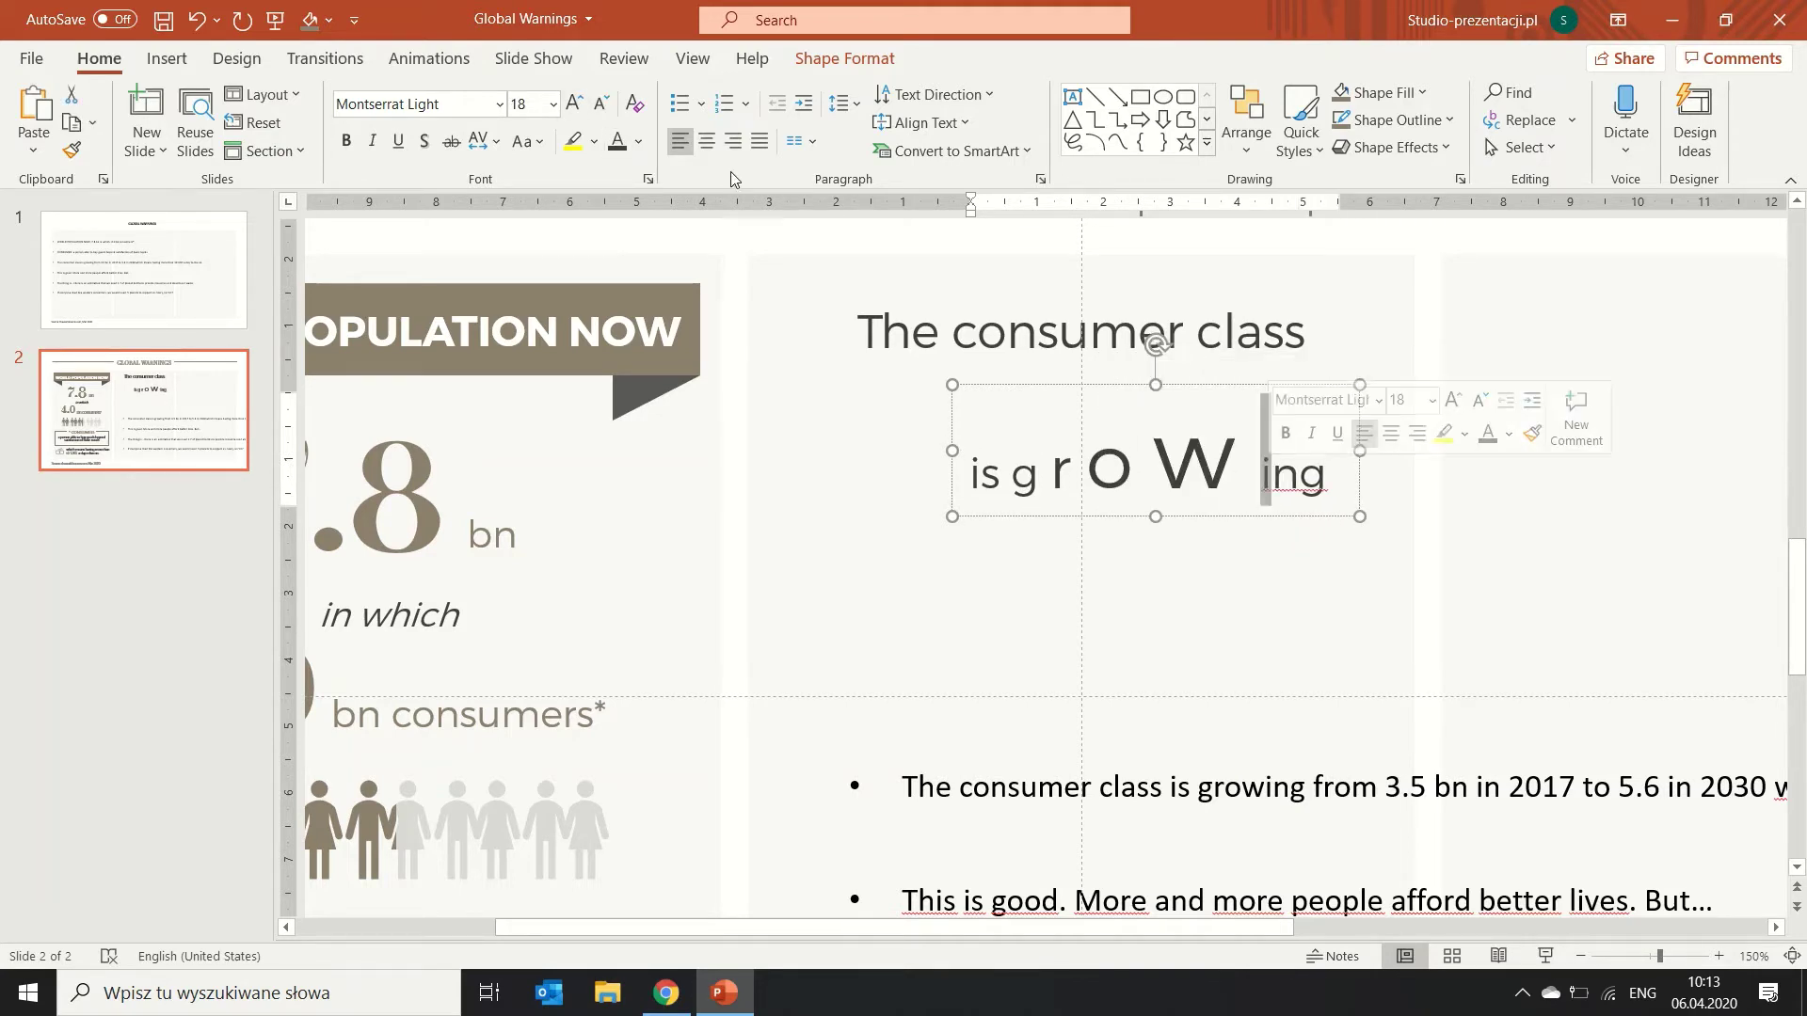
pyautogui.click(572, 104)
pyautogui.click(572, 104)
pyautogui.click(572, 104)
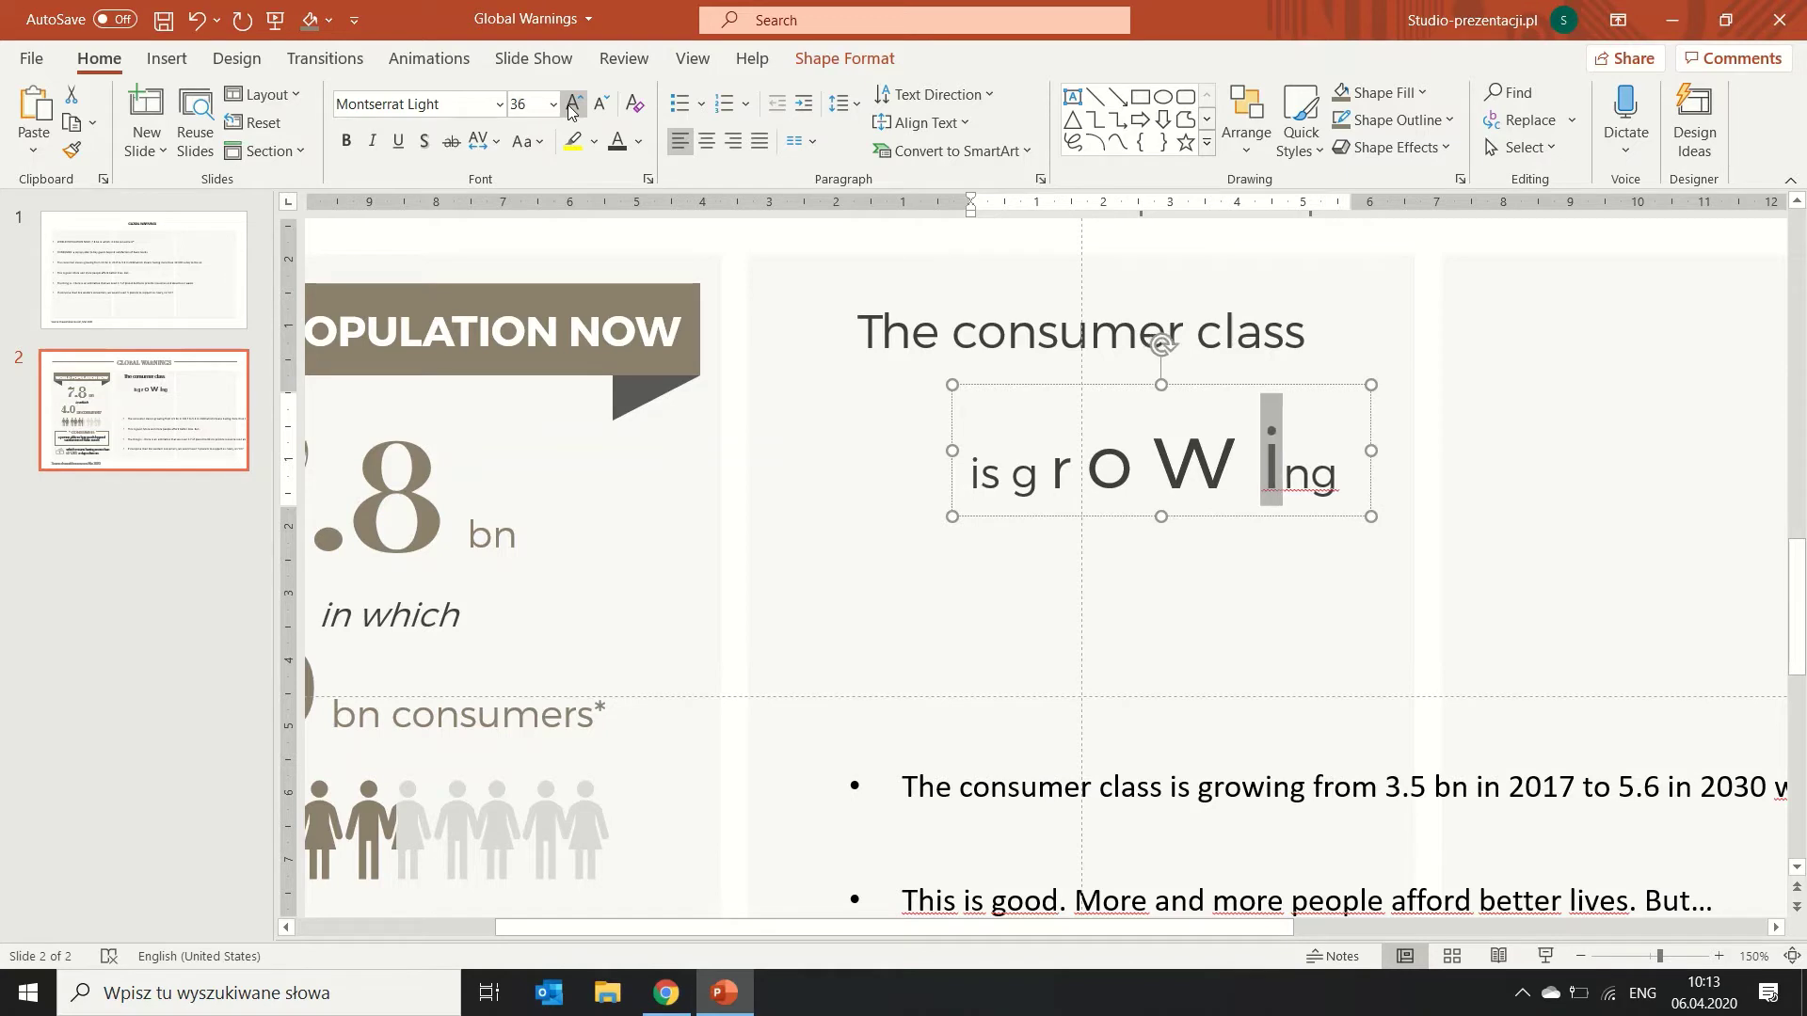
pyautogui.click(572, 104)
pyautogui.click(572, 103)
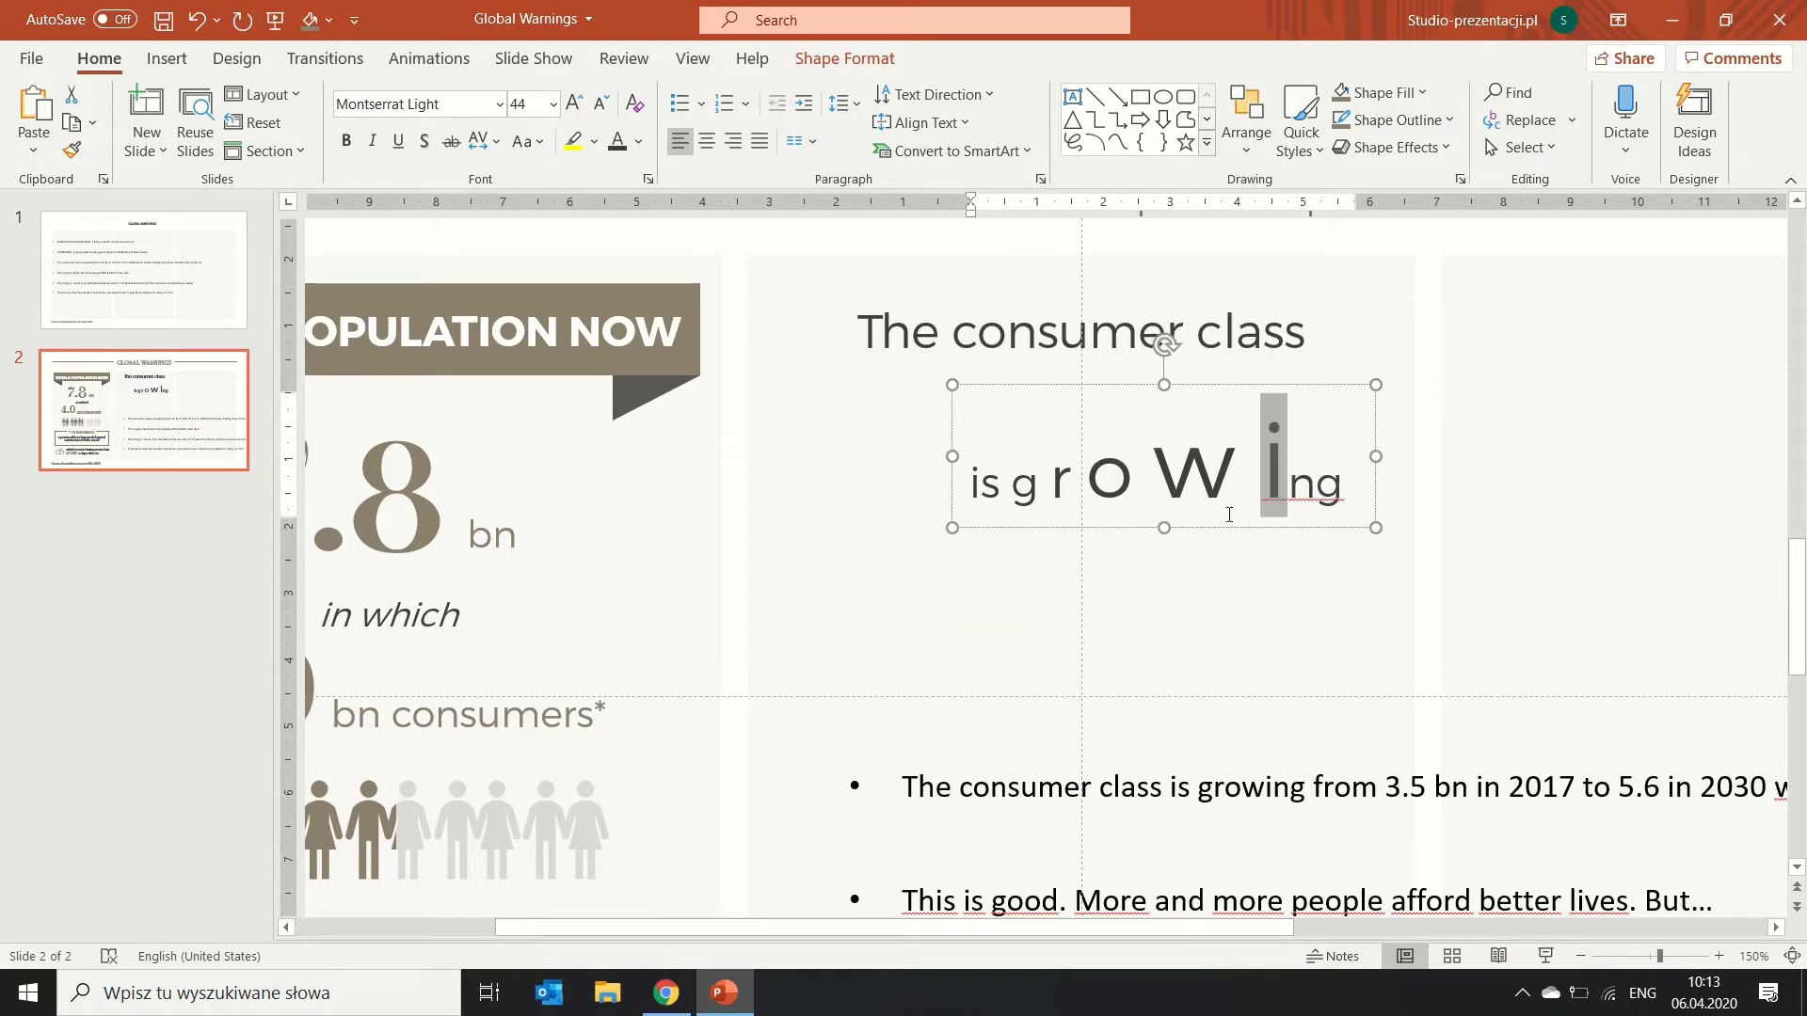
# Fix a mistyped letter, then enlarge the n to 36 pt and the final g to 60 pt.
pyautogui.moveTo(1287, 485); pyautogui.dragTo(1308, 484)
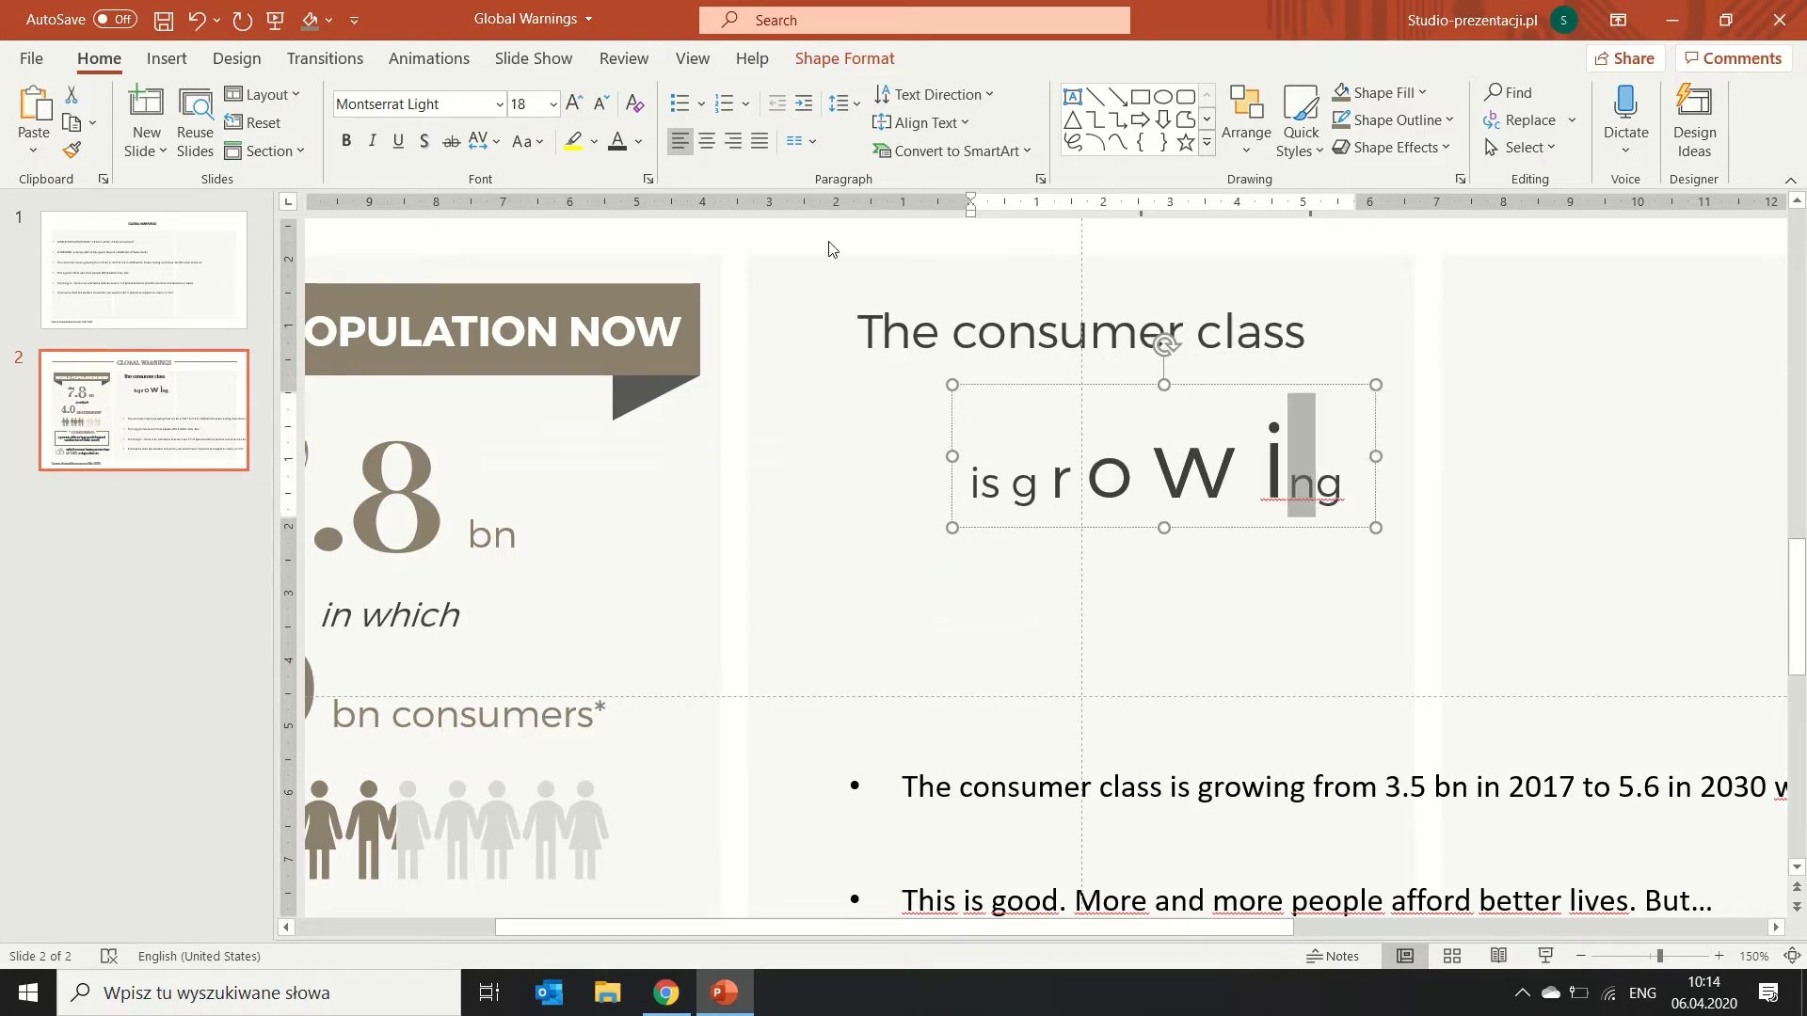
pyautogui.write('n')
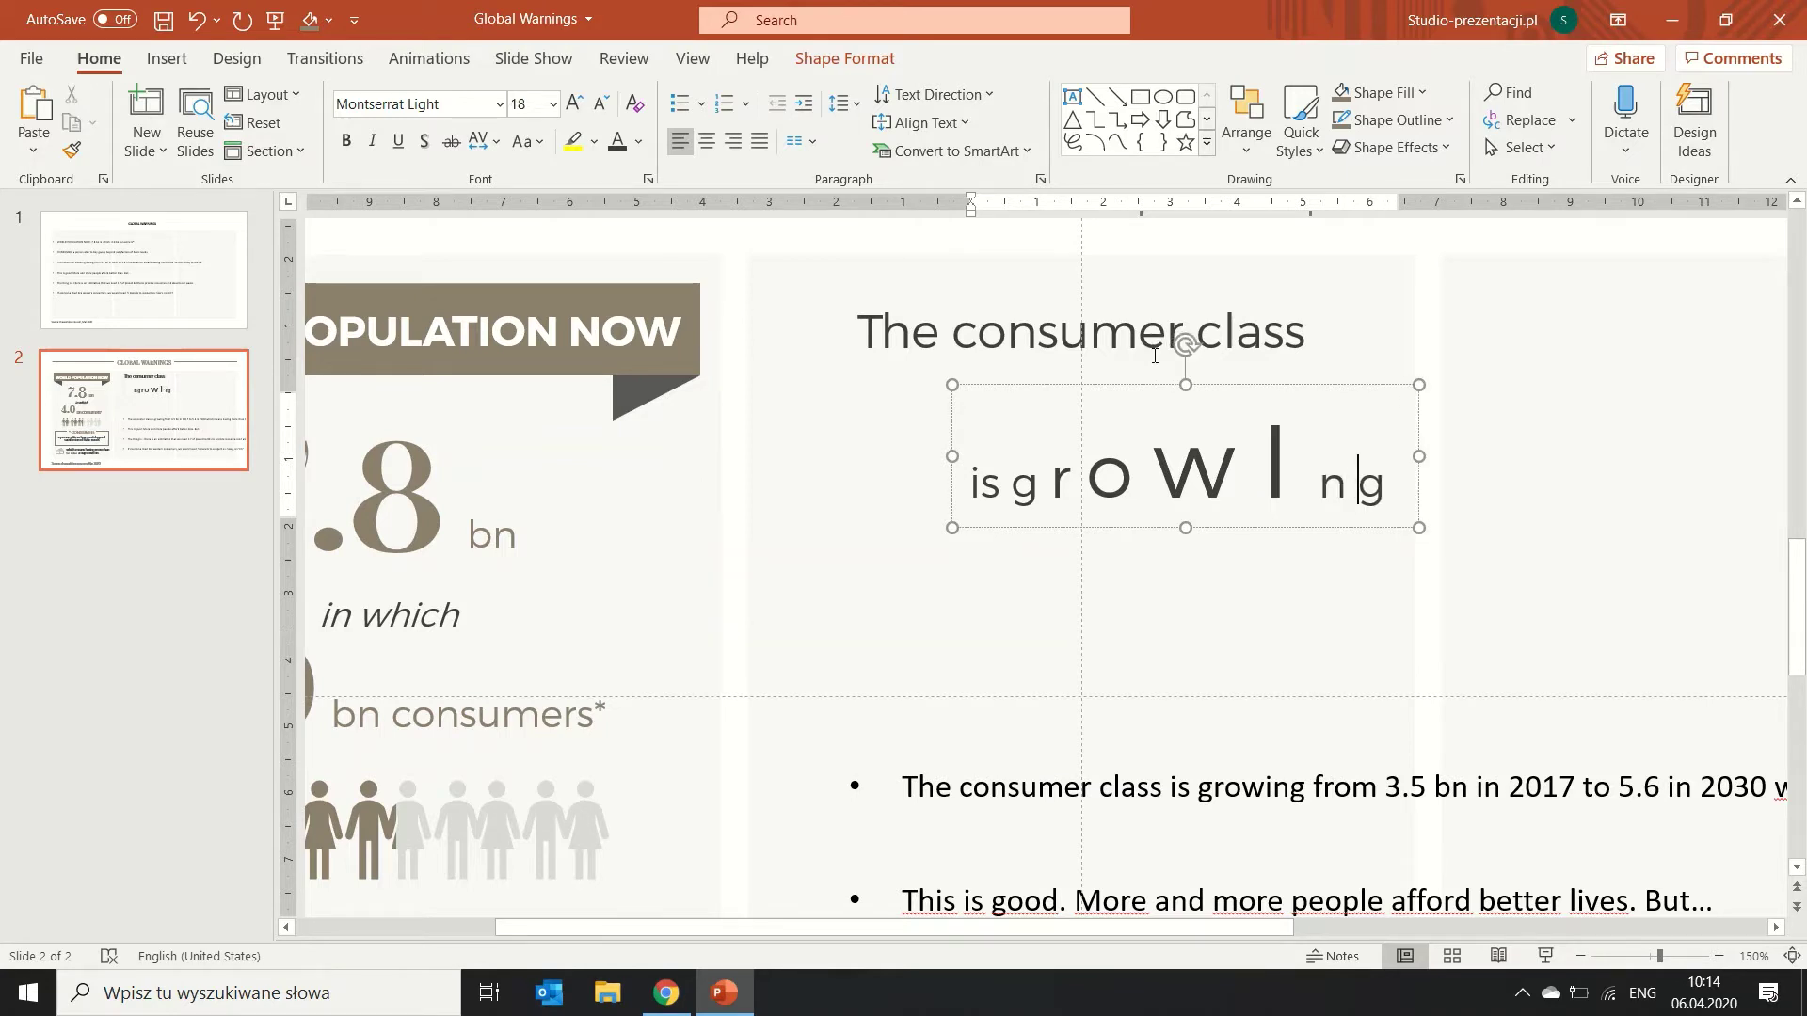
pyautogui.press('BackSpace')
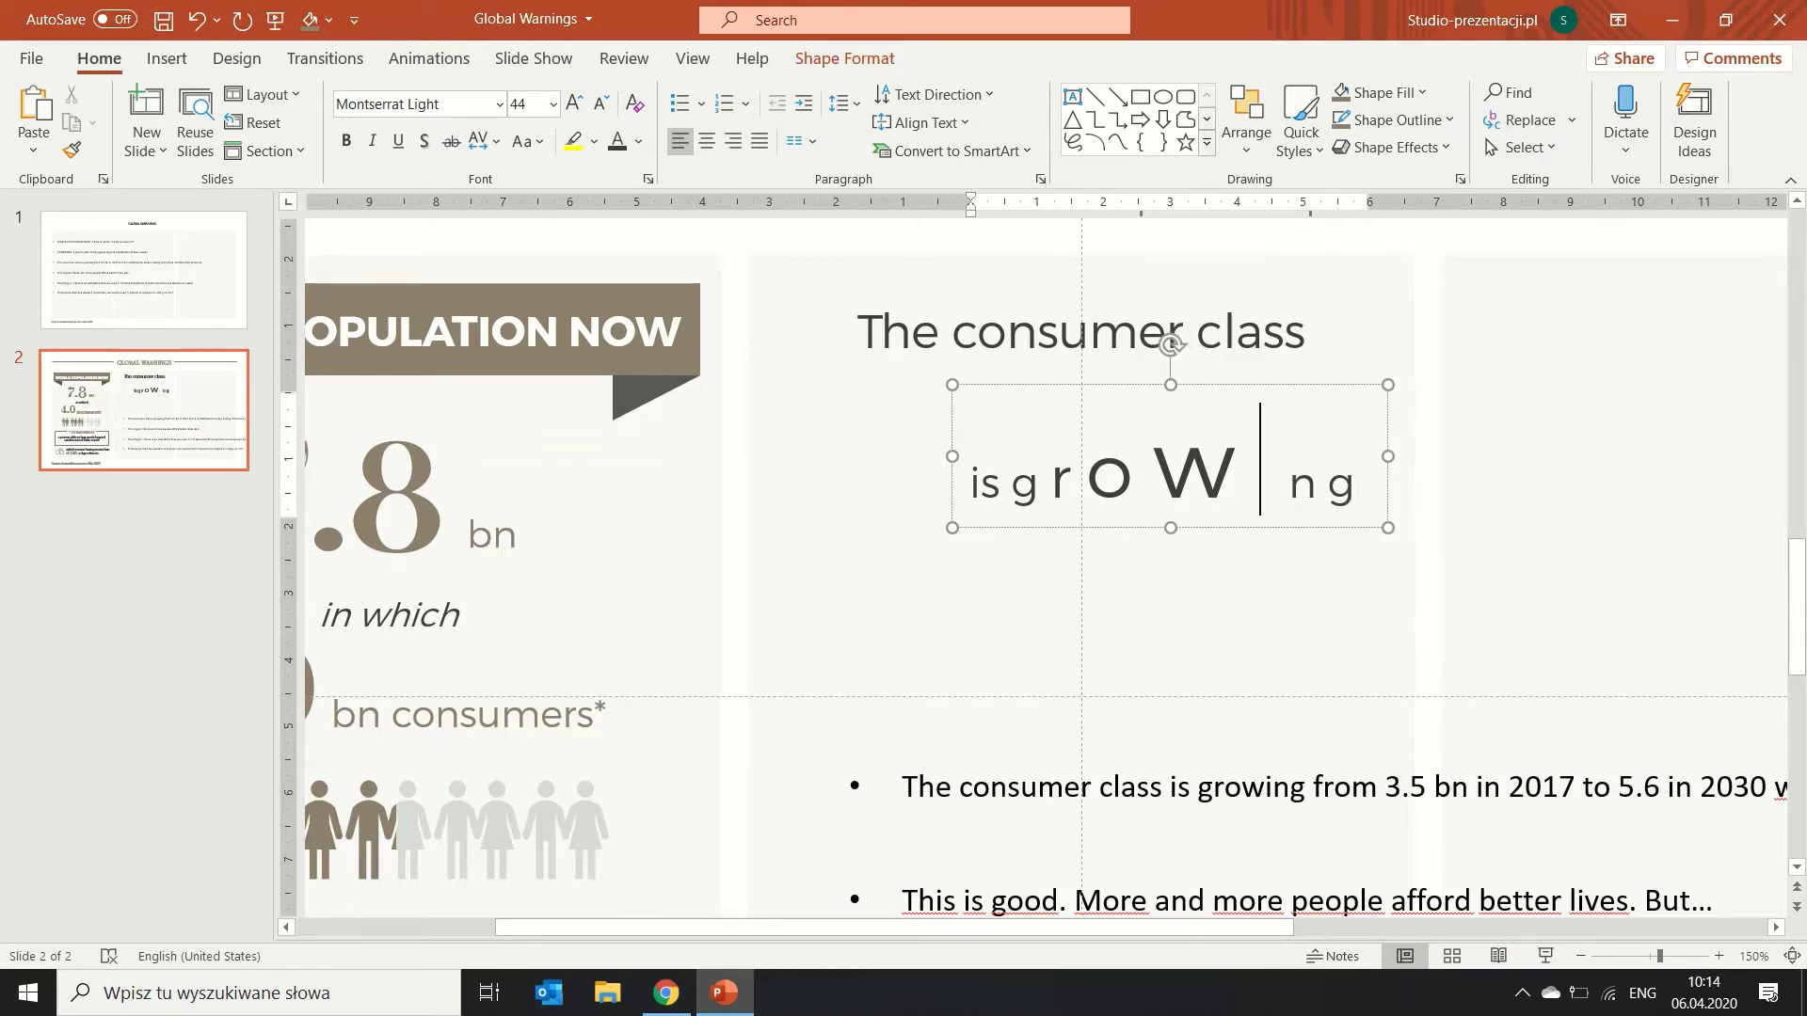
pyautogui.write('i')
pyautogui.moveTo(1341, 482); pyautogui.dragTo(1316, 482)
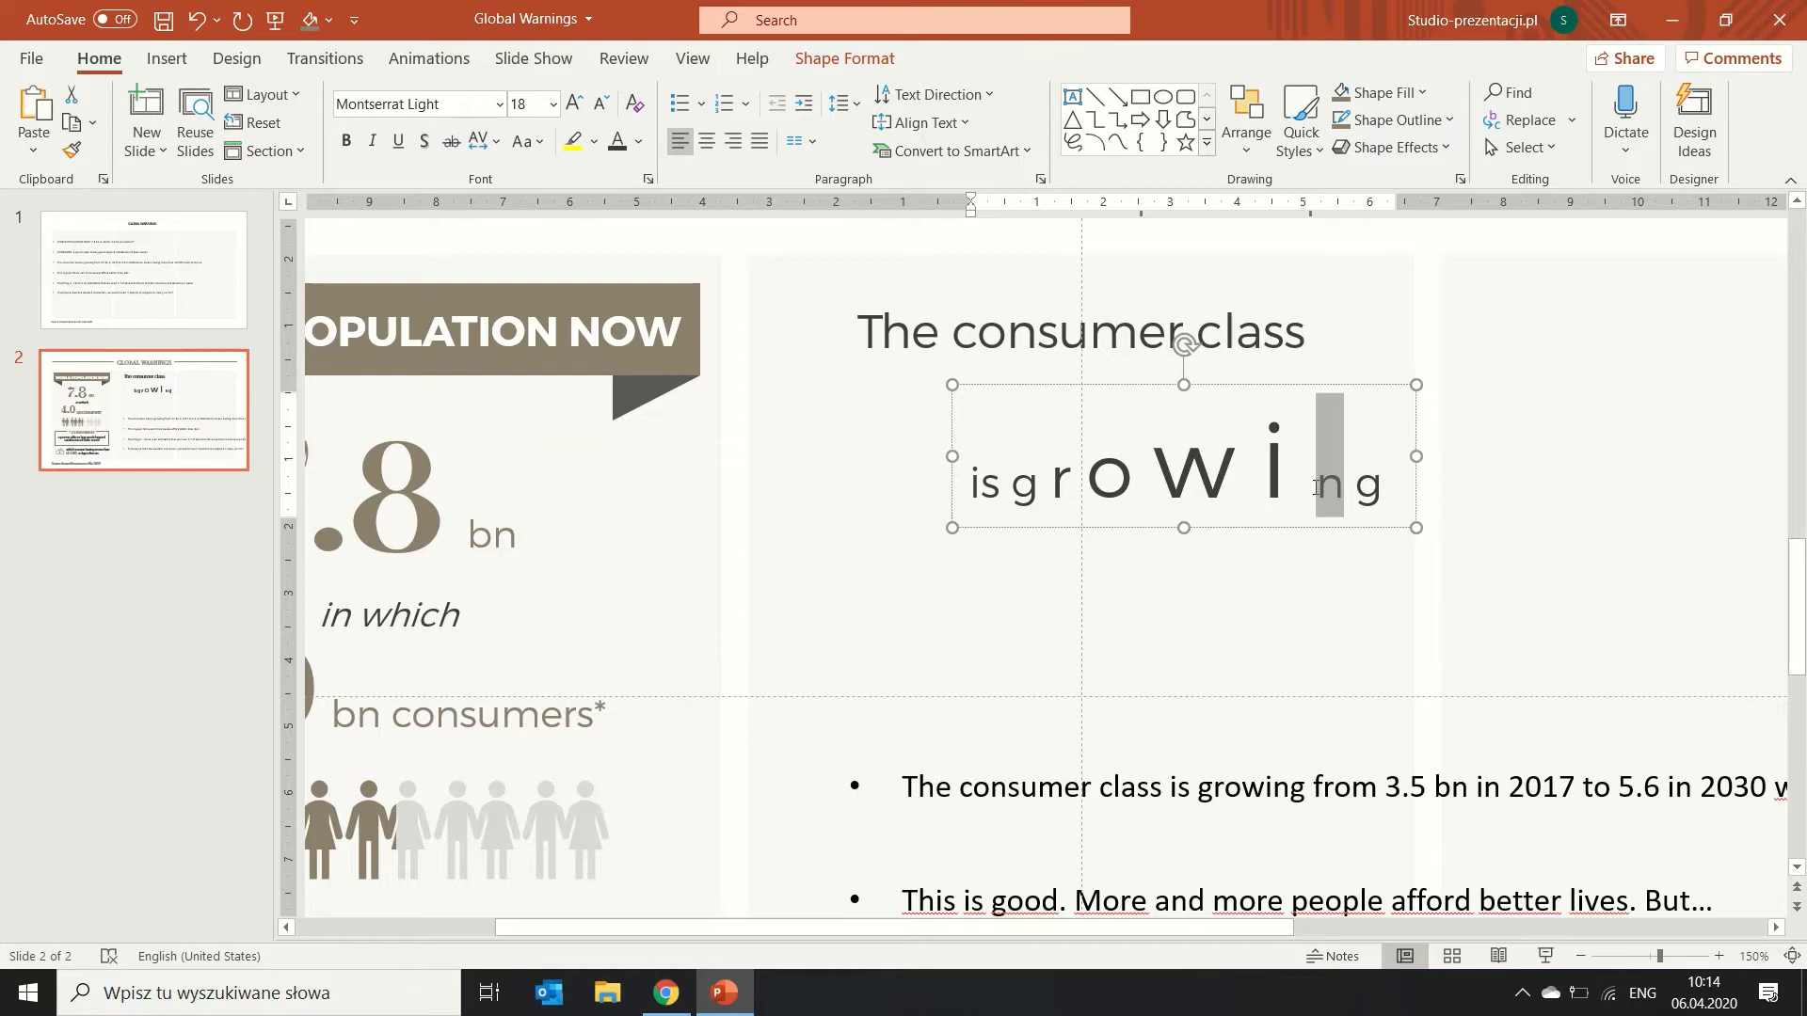
pyautogui.click(574, 103)
pyautogui.click(574, 104)
pyautogui.click(573, 103)
pyautogui.click(573, 103)
pyautogui.click(573, 103)
pyautogui.click(573, 104)
pyautogui.click(573, 104)
pyautogui.click(573, 104)
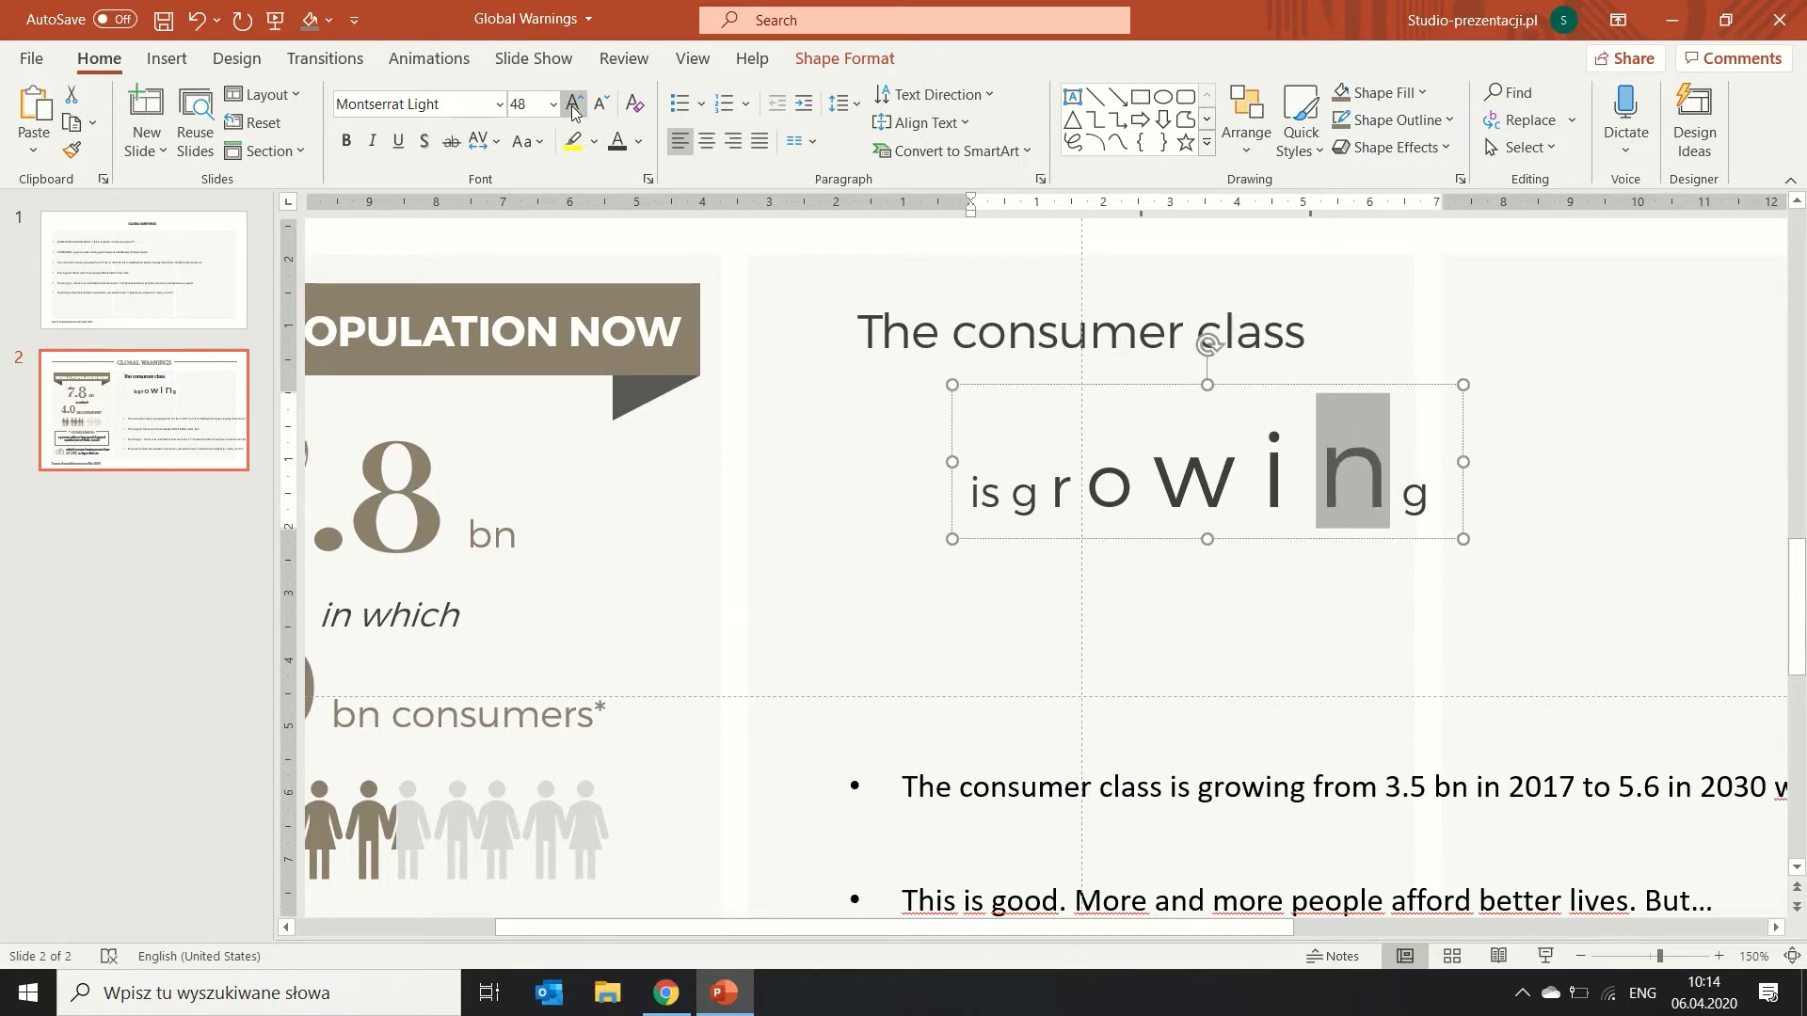
pyautogui.moveTo(1390, 488); pyautogui.dragTo(1433, 492)
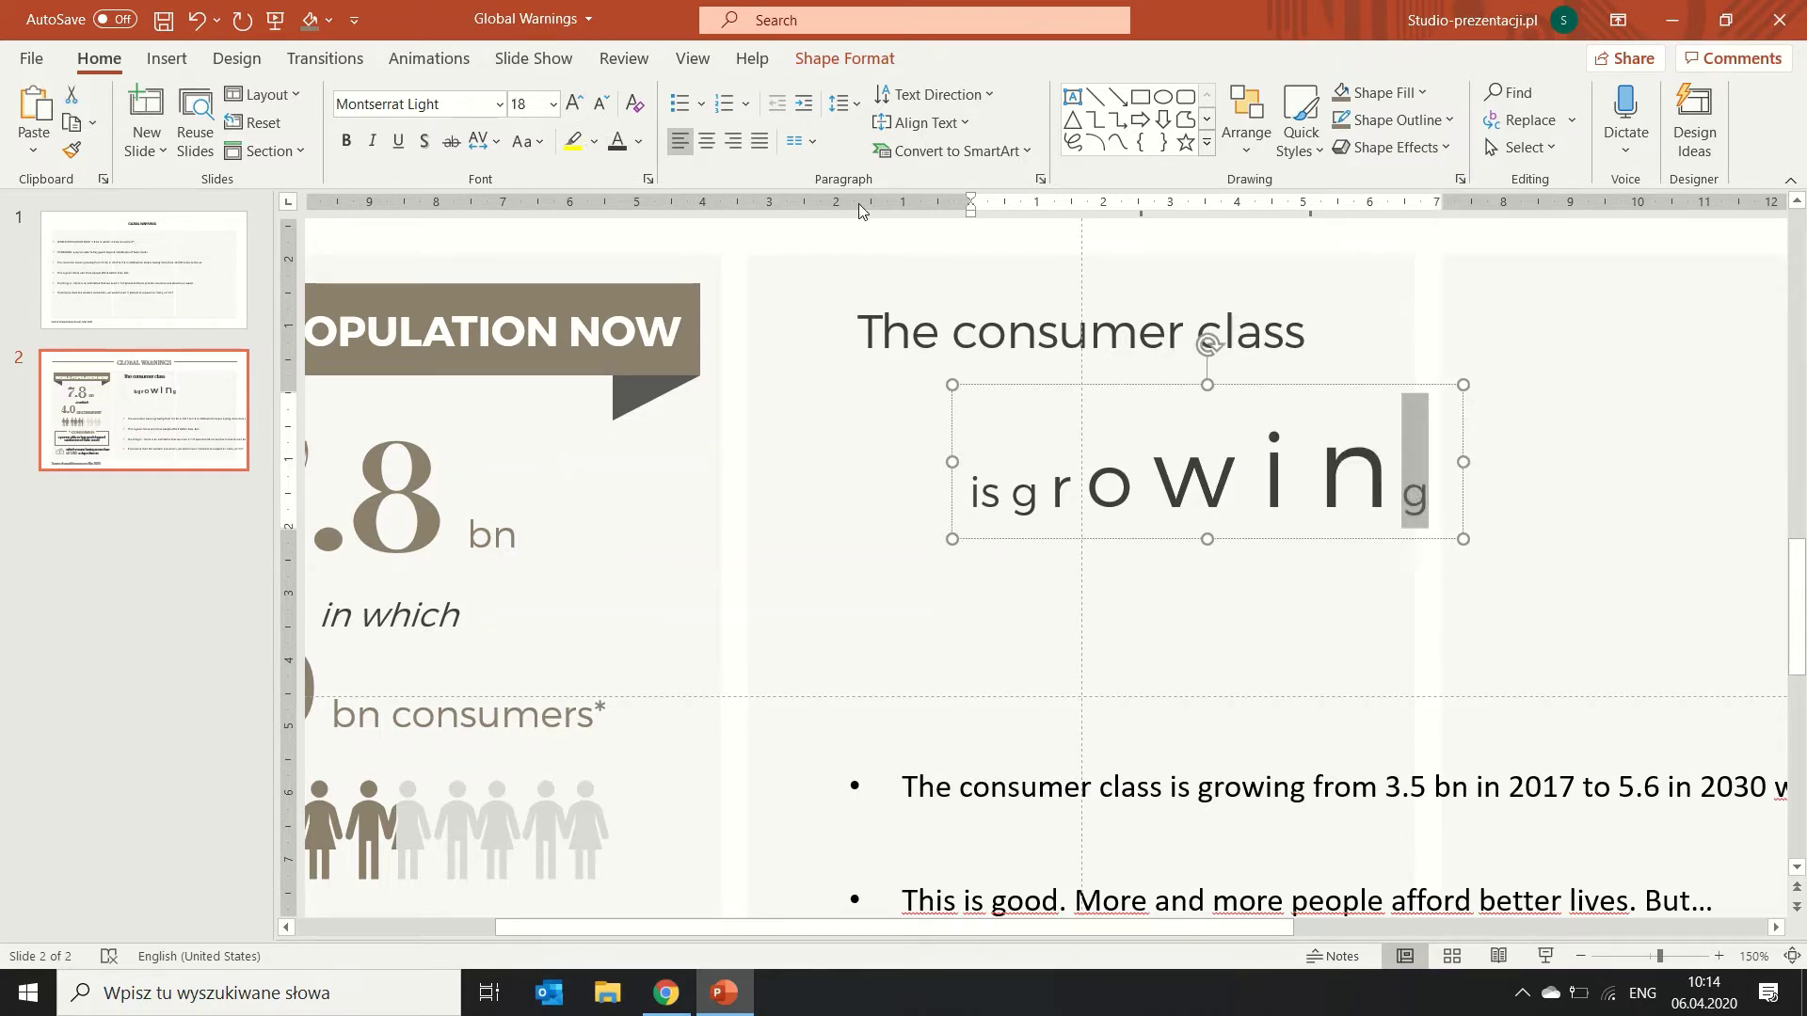
pyautogui.click(573, 103)
pyautogui.click(573, 103)
pyautogui.click(574, 104)
pyautogui.click(573, 104)
pyautogui.click(573, 103)
pyautogui.click(573, 103)
pyautogui.click(573, 104)
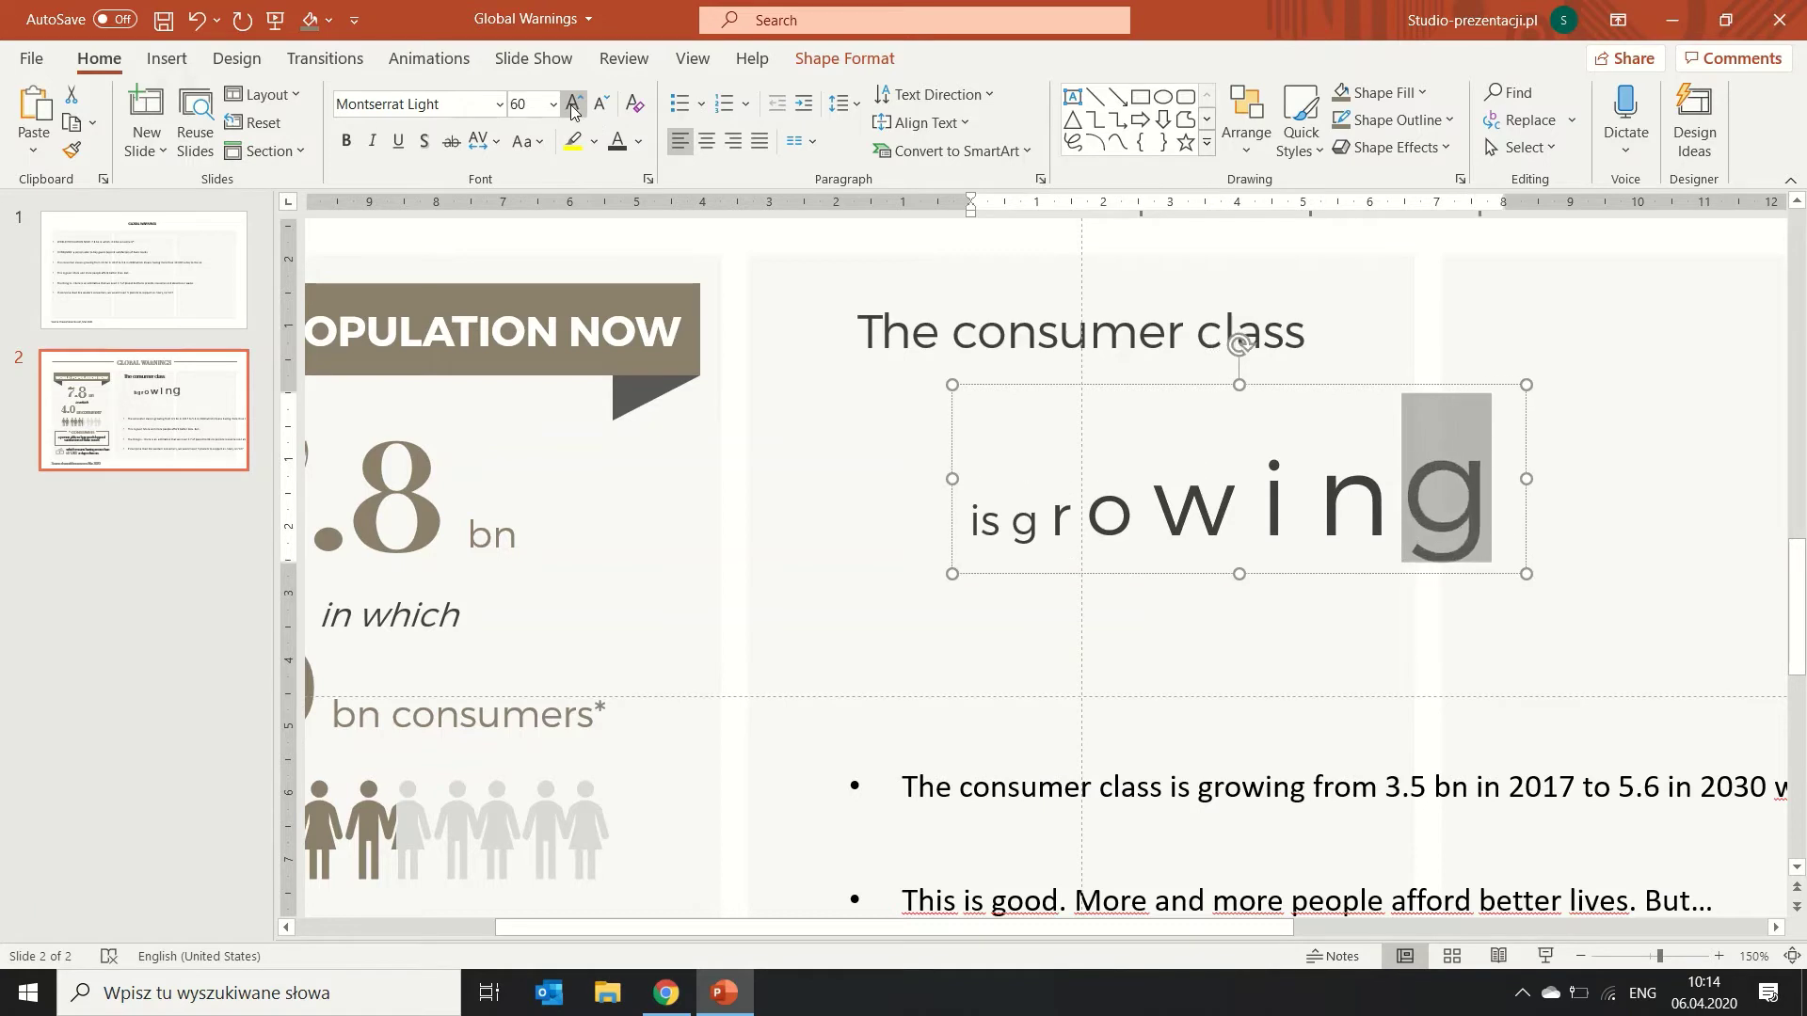
# Move the box up-left and rebalance sizes: g 48 pt, n 44 pt, i 40 pt, w smaller.
pyautogui.moveTo(1165, 388); pyautogui.dragTo(1026, 348)
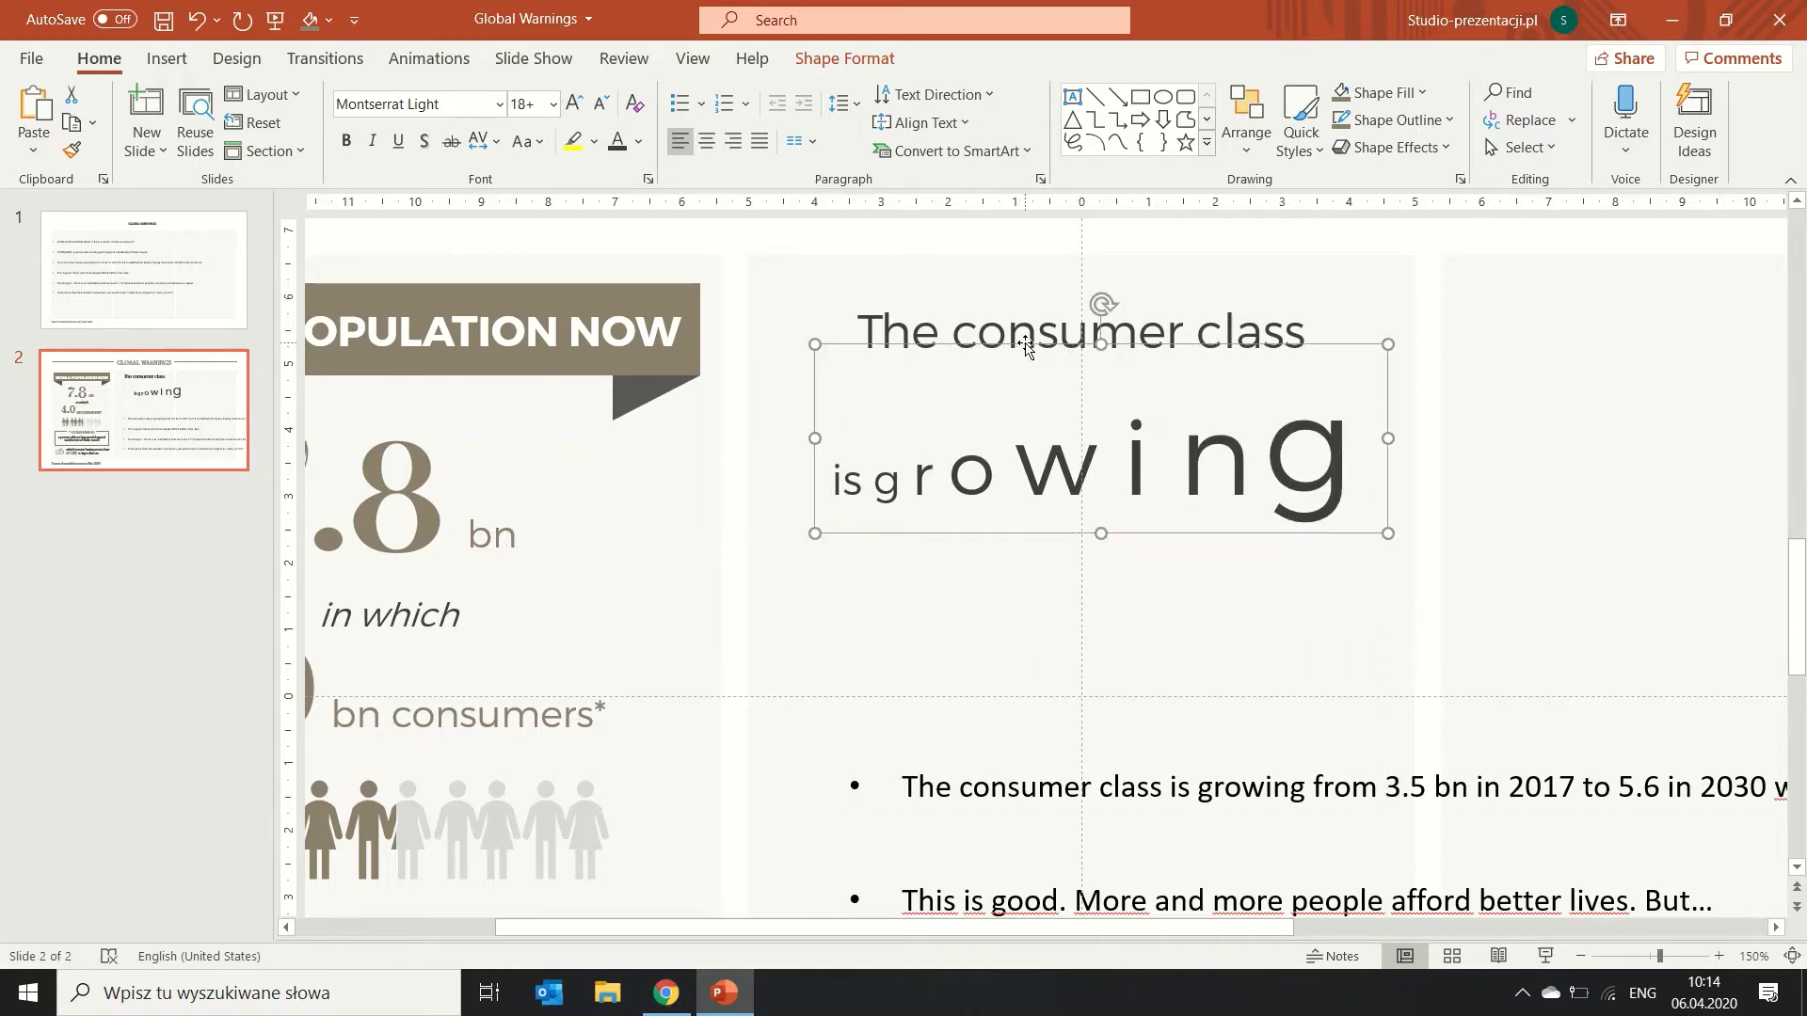
pyautogui.moveTo(1344, 461); pyautogui.dragTo(1266, 471)
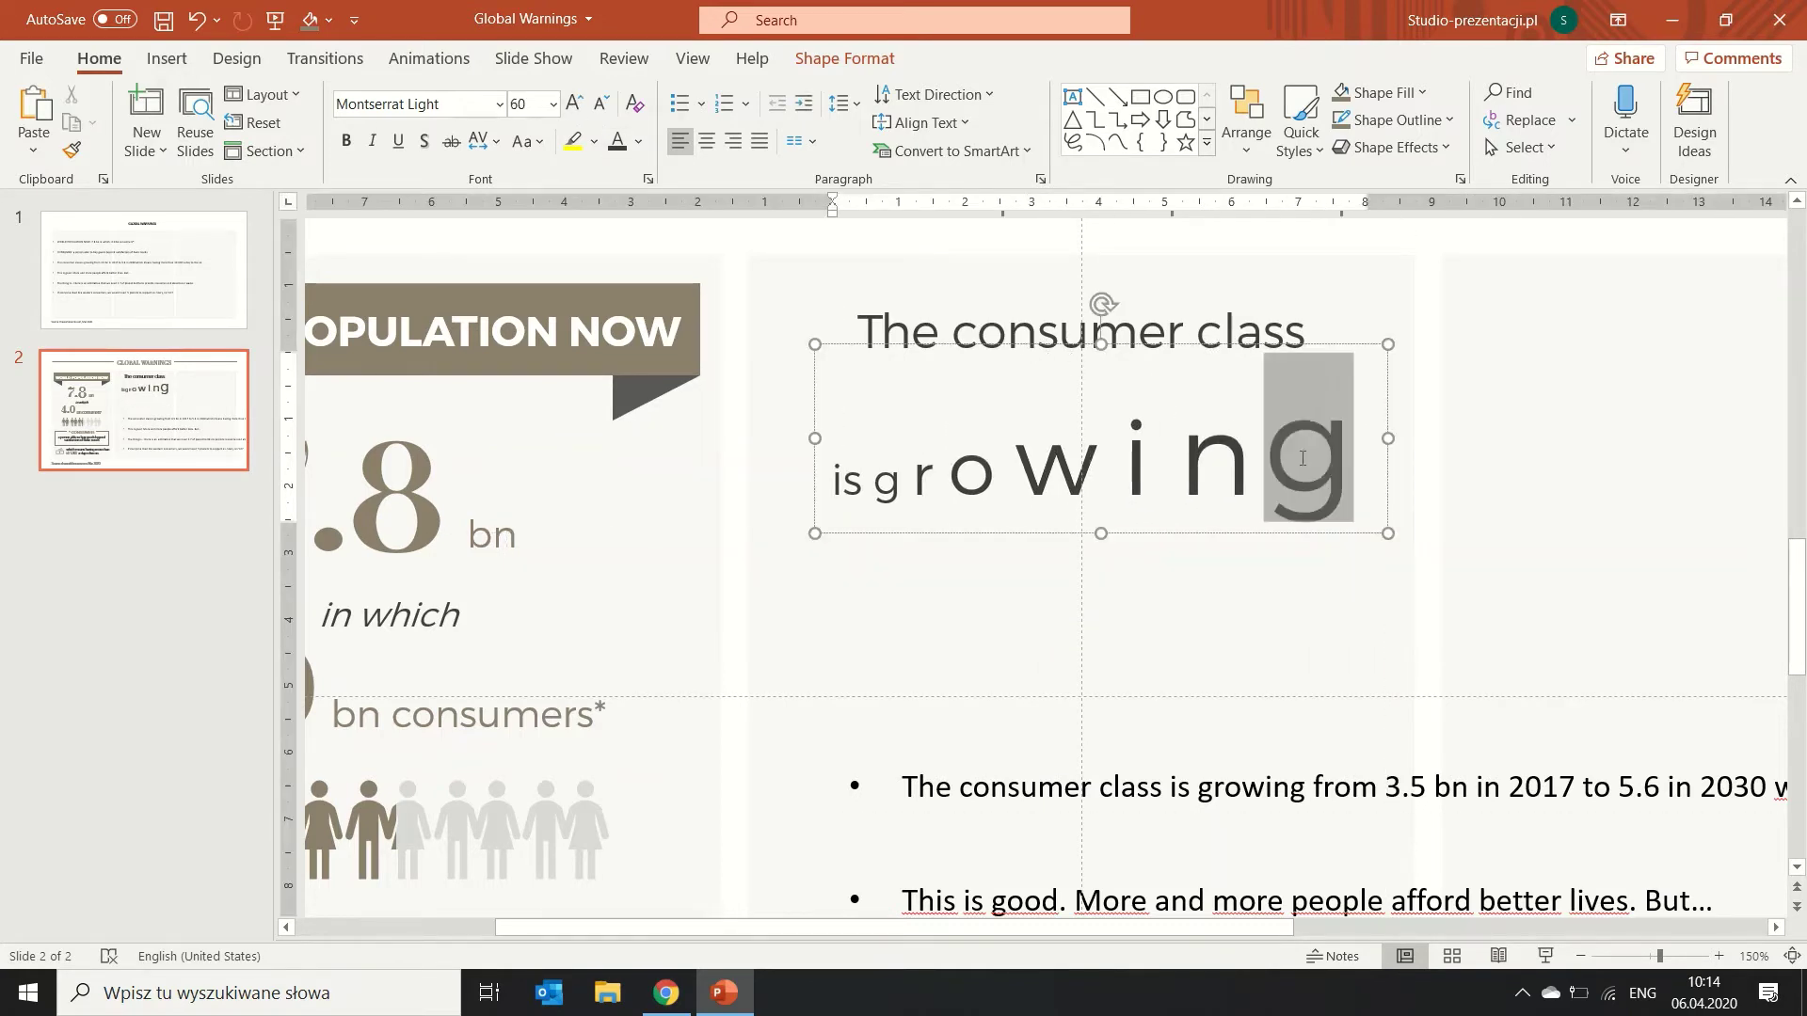
pyautogui.click(574, 103)
pyautogui.click(600, 104)
pyautogui.click(600, 103)
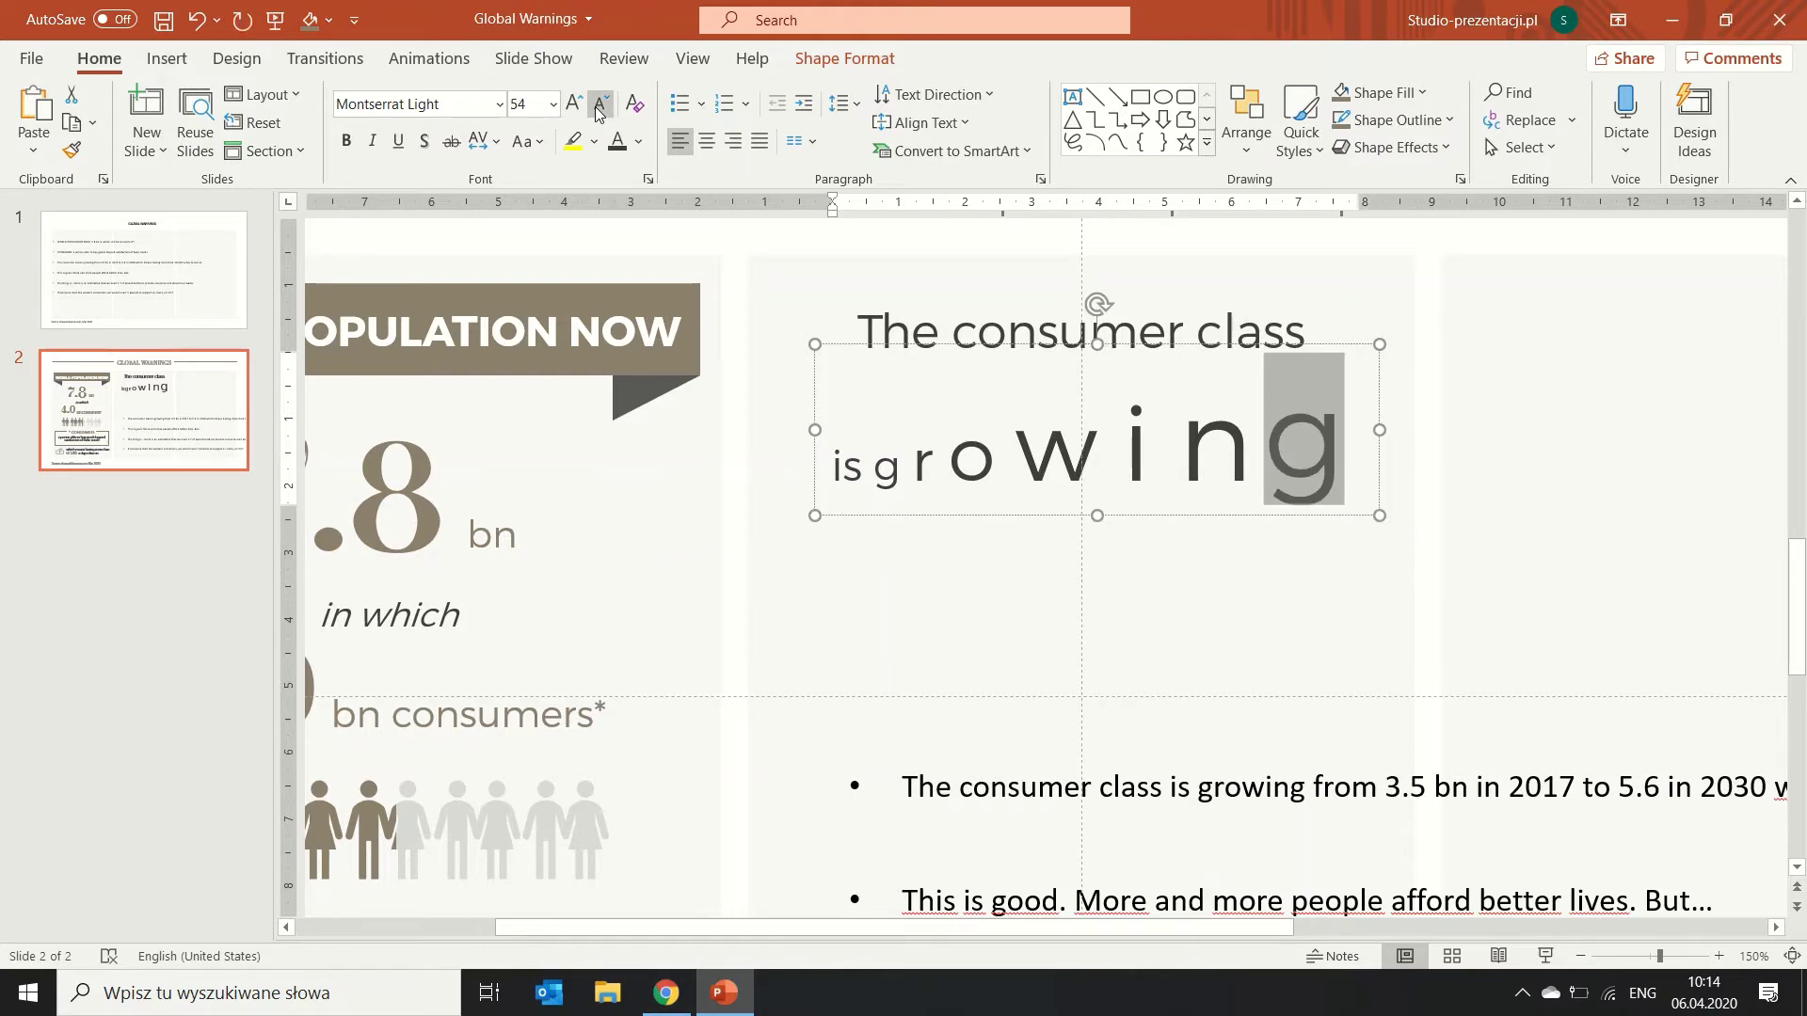
pyautogui.moveTo(1254, 433); pyautogui.dragTo(1179, 433)
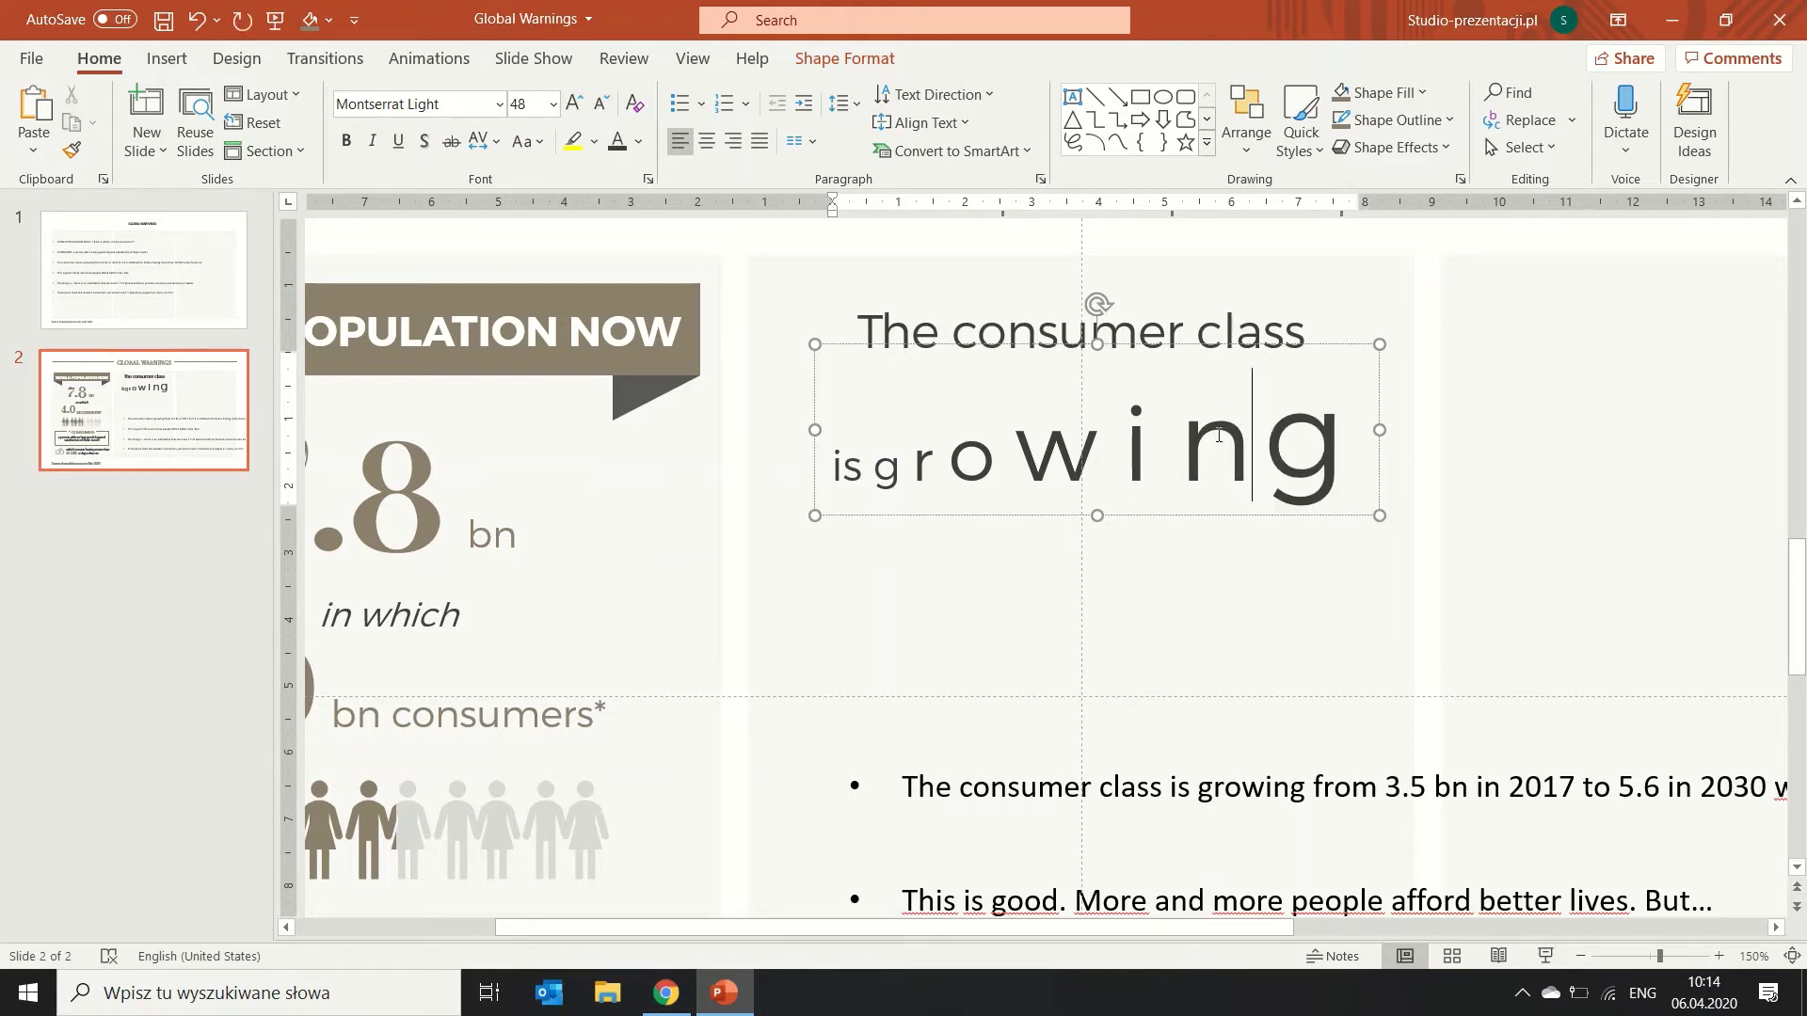
pyautogui.moveTo(1345, 440)
pyautogui.mouseDown()
pyautogui.moveTo(1042, 435)
pyautogui.moveTo(962, 466)
pyautogui.mouseUp()
pyautogui.click(600, 103)
pyautogui.click(601, 103)
pyautogui.click(600, 103)
pyautogui.click(600, 104)
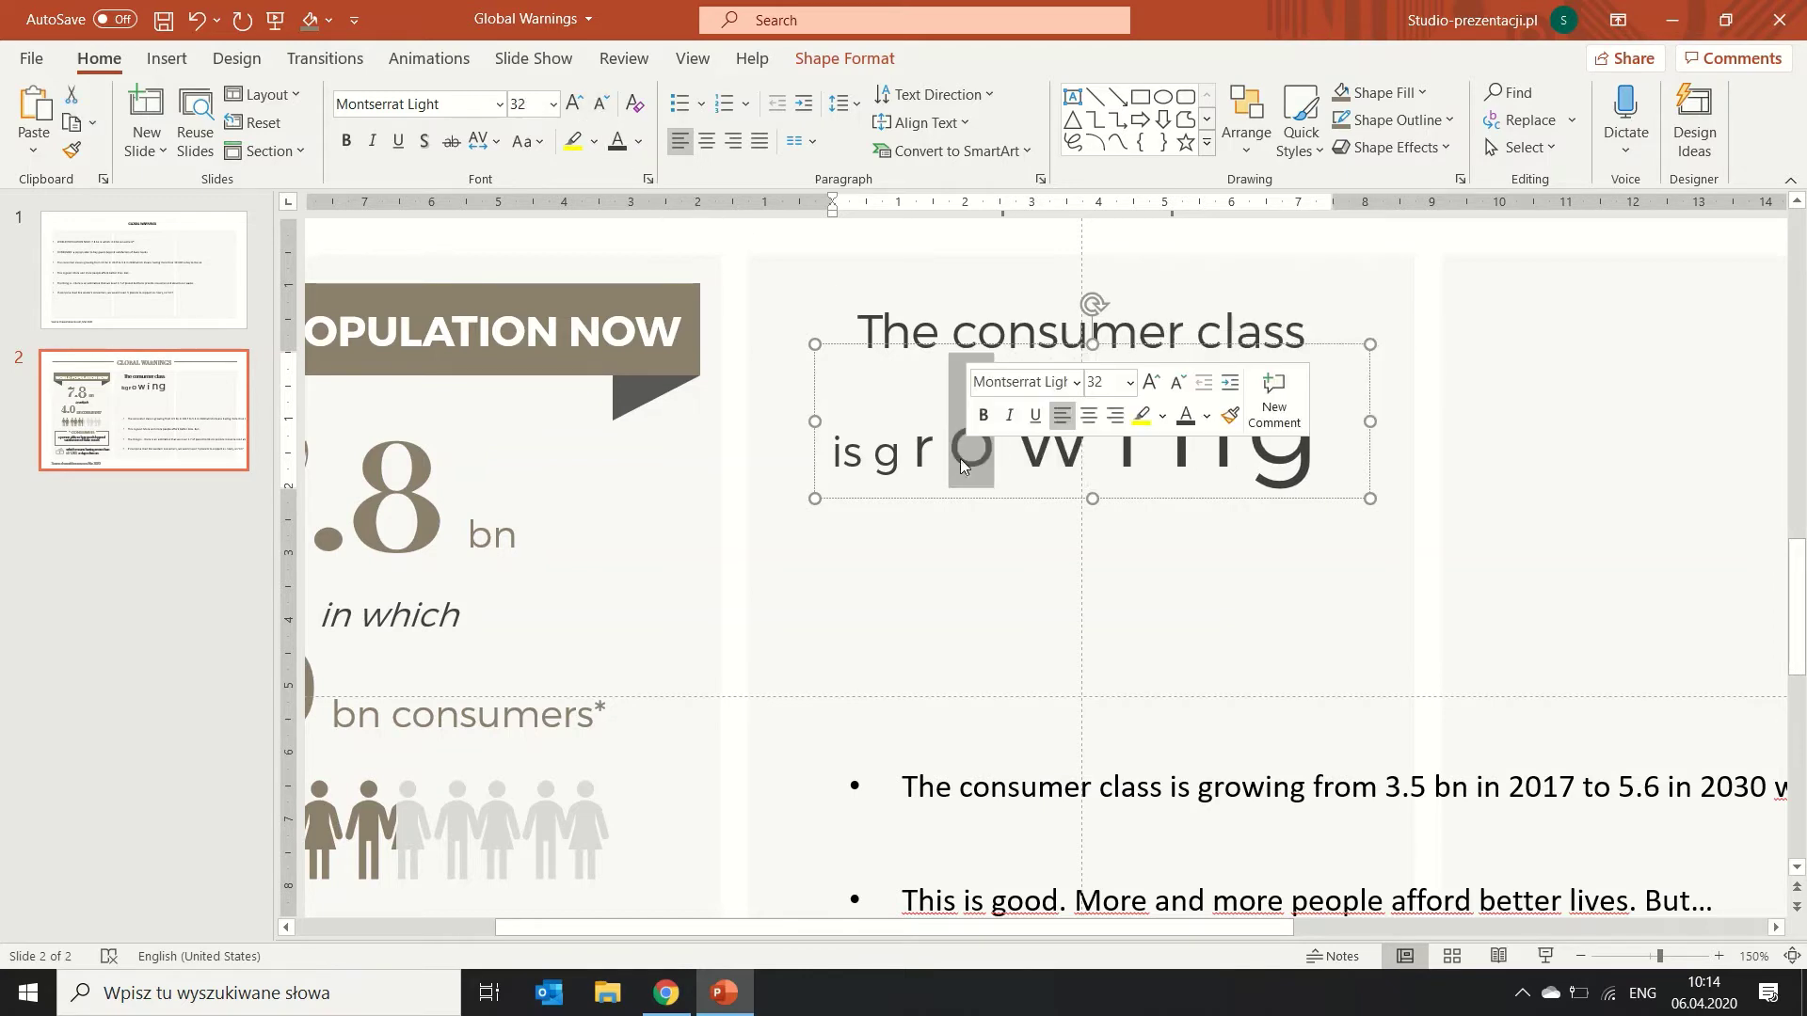
# Colour all of the 'is growing' text dark grey.
pyautogui.click(1115, 461)
pyautogui.click(885, 458)
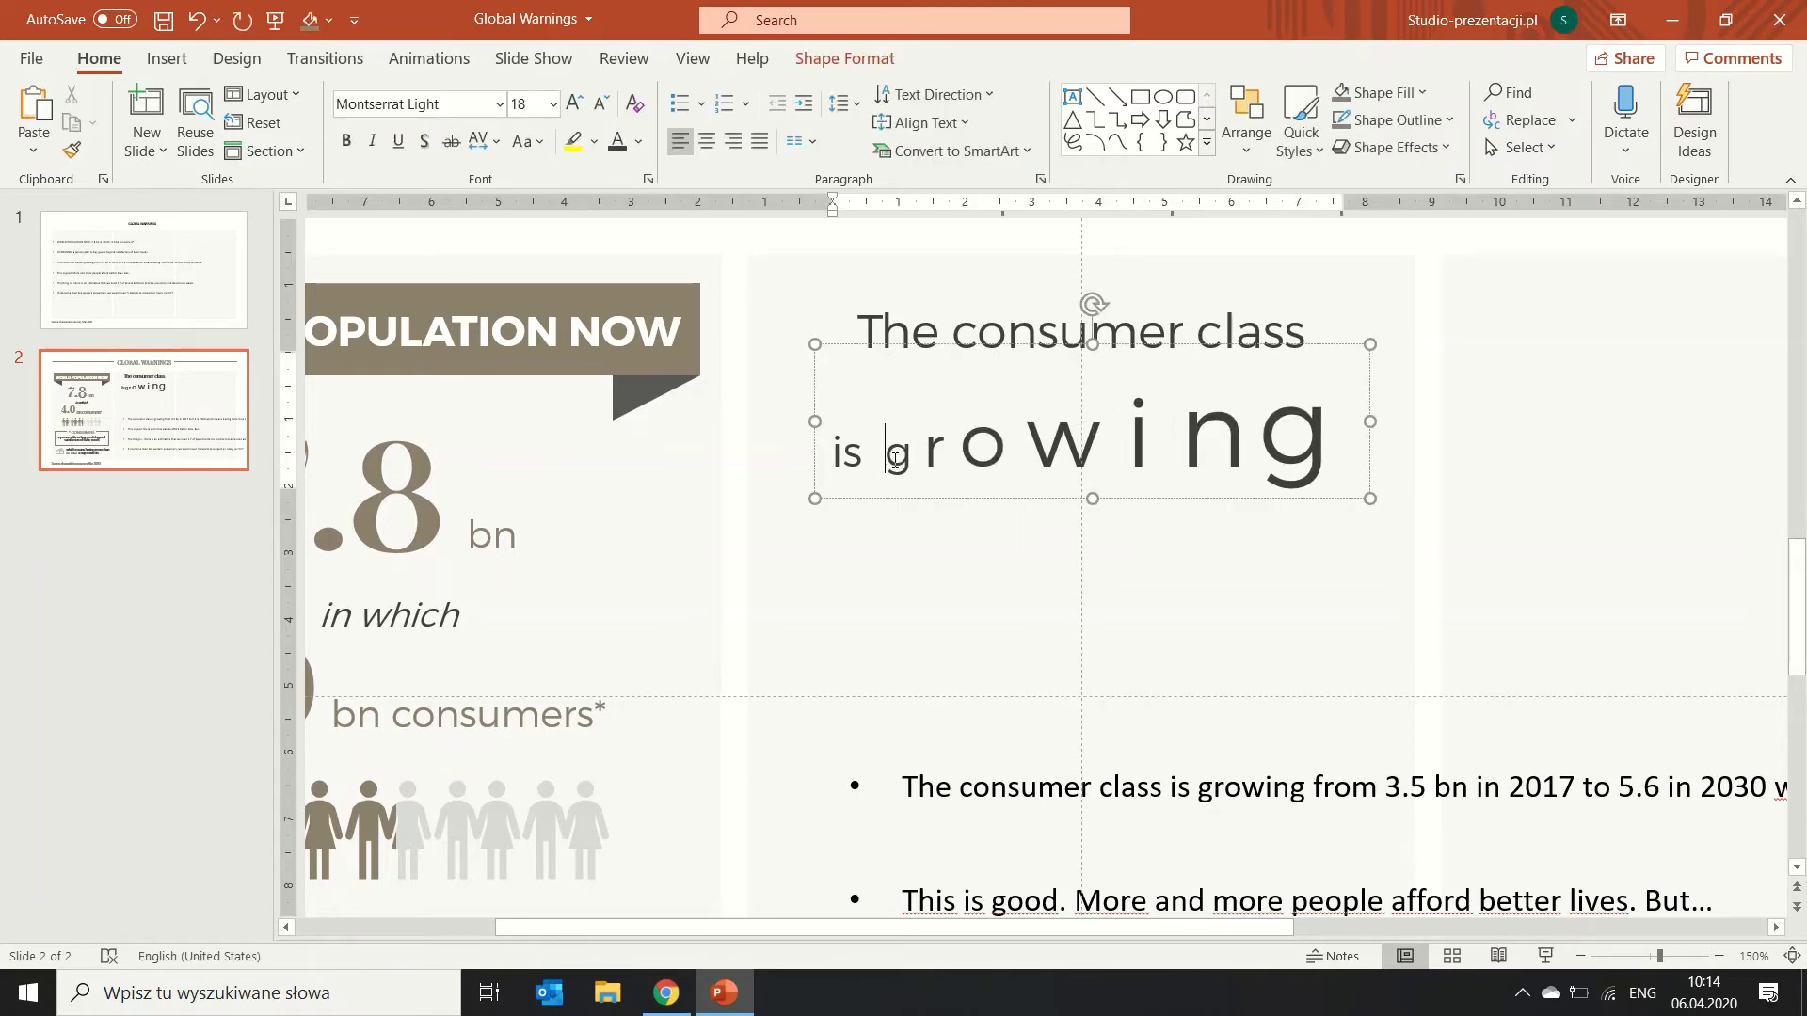
pyautogui.hotkey('ctrl', 'a')
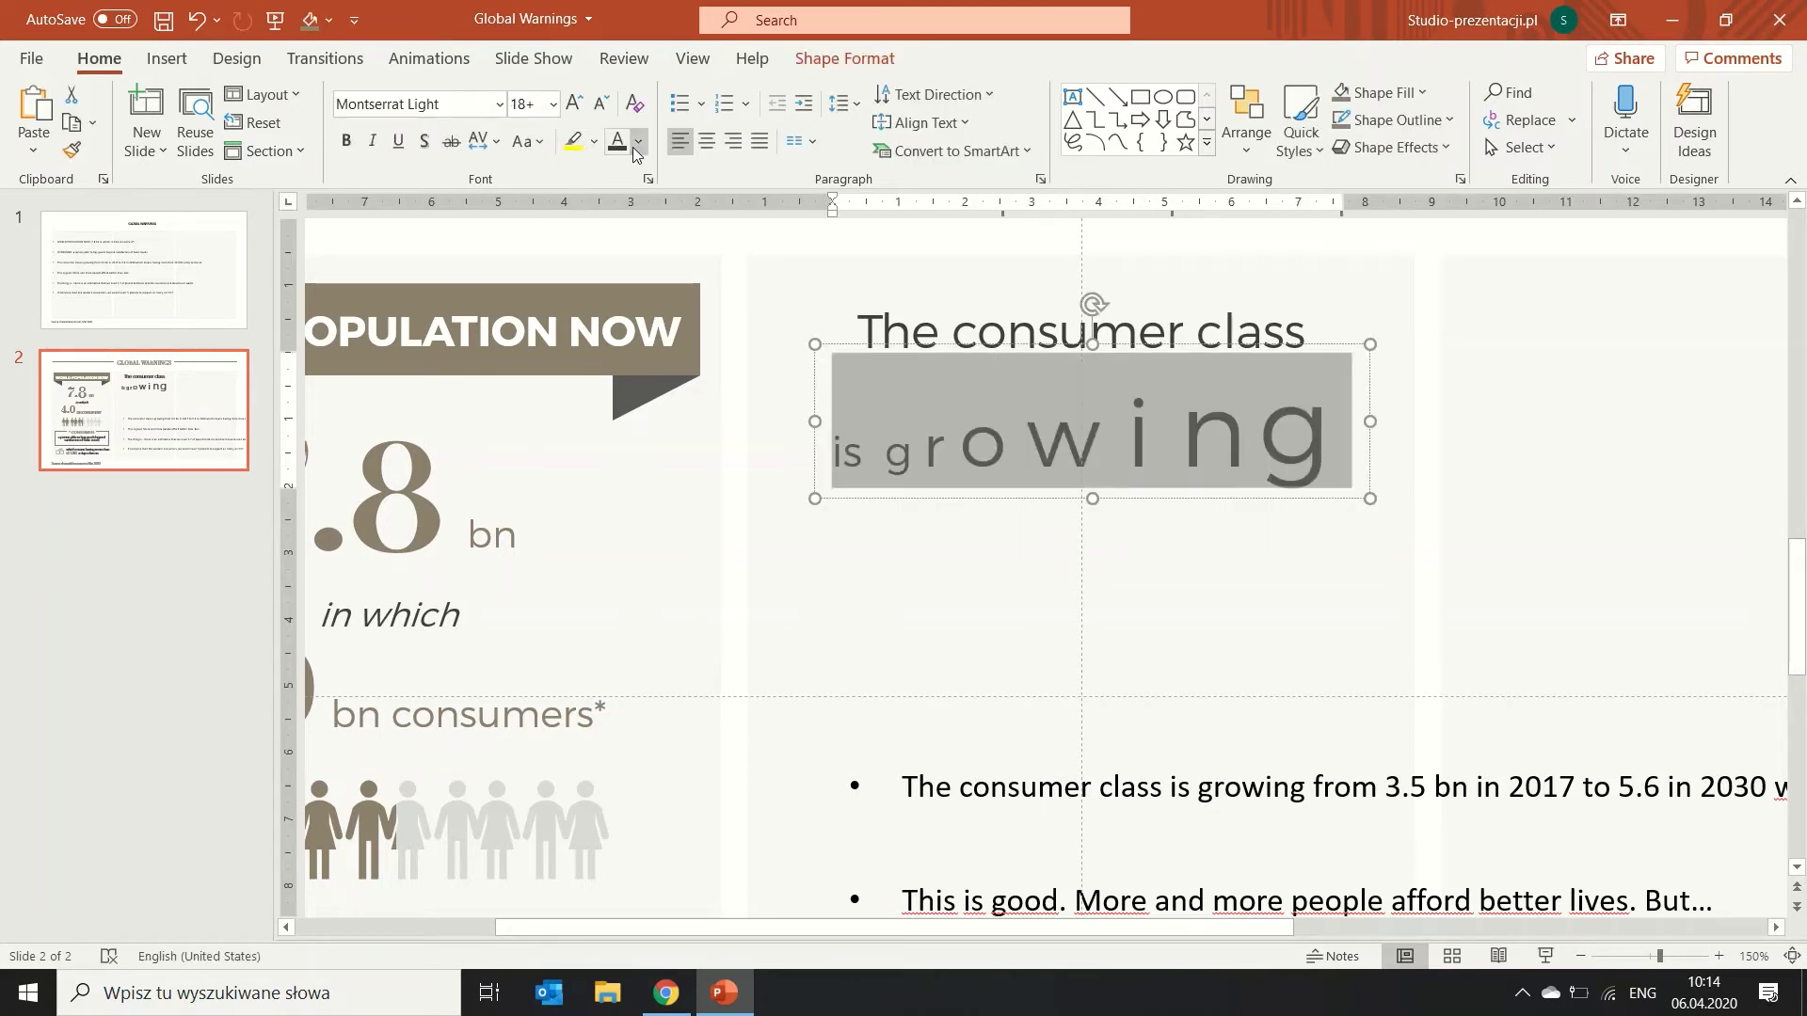
pyautogui.click(638, 141)
pyautogui.click(634, 264)
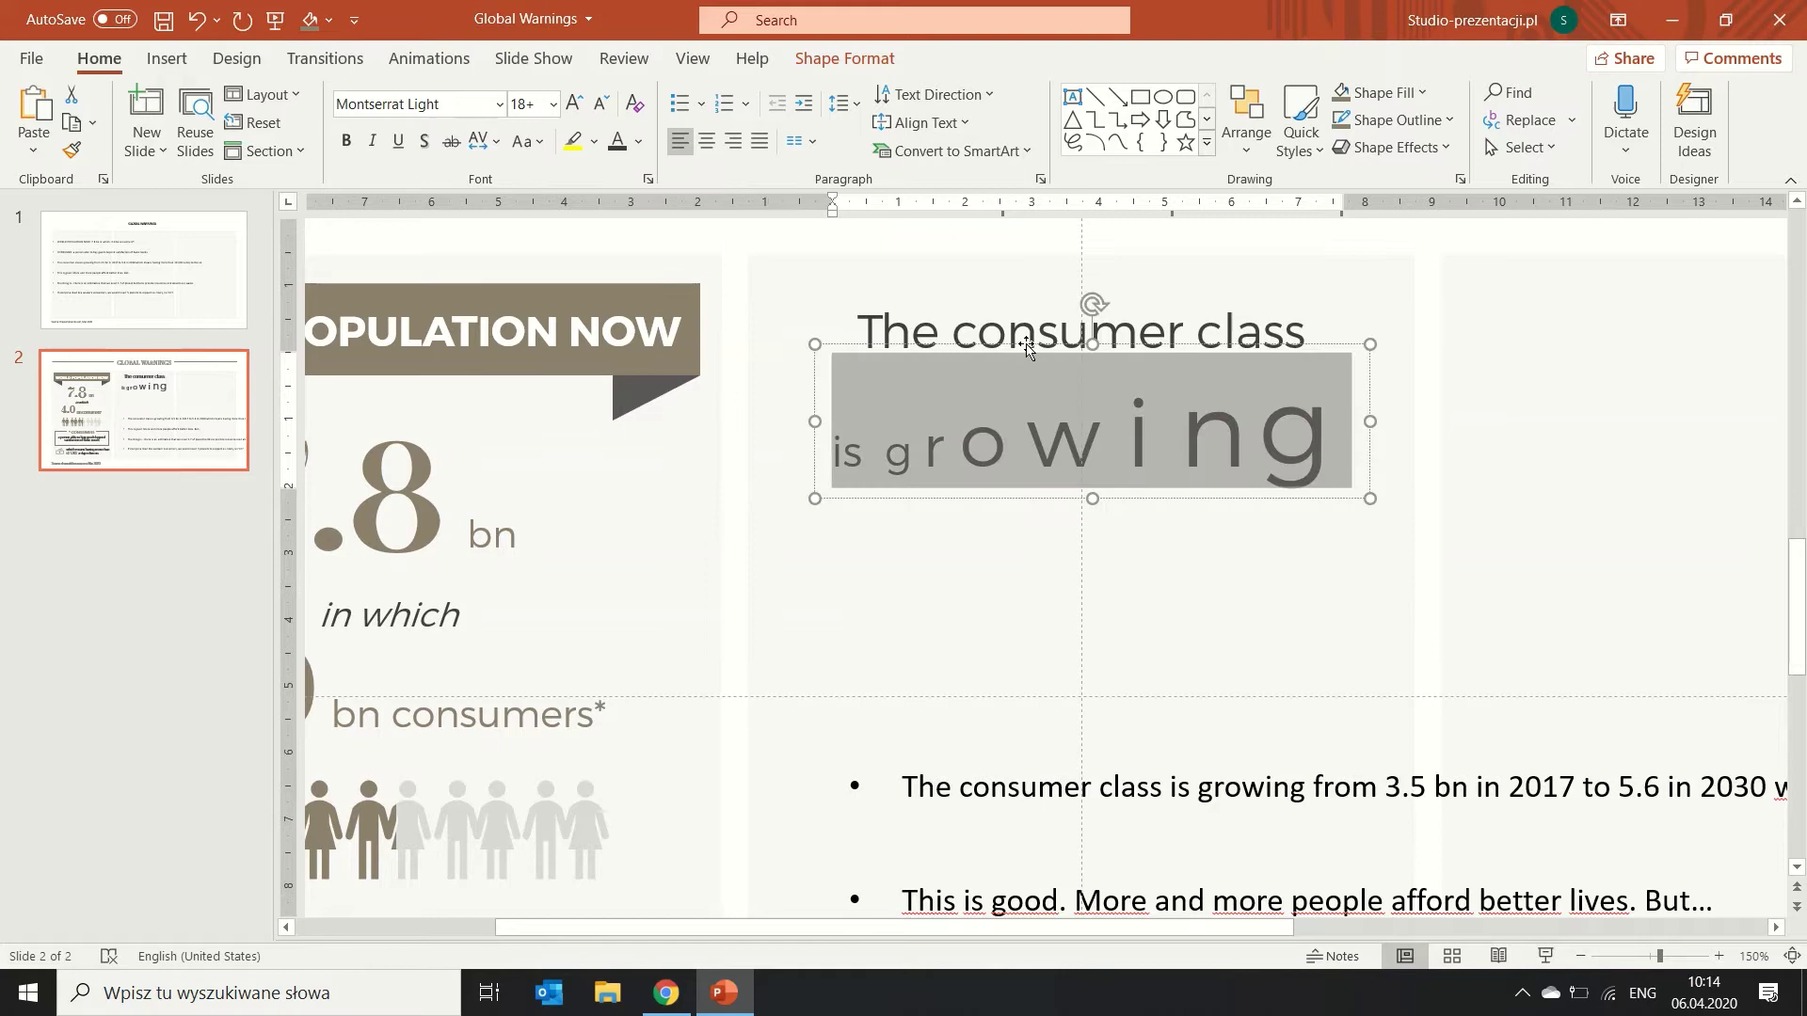
pyautogui.click(1171, 499)
pyautogui.press('Escape')
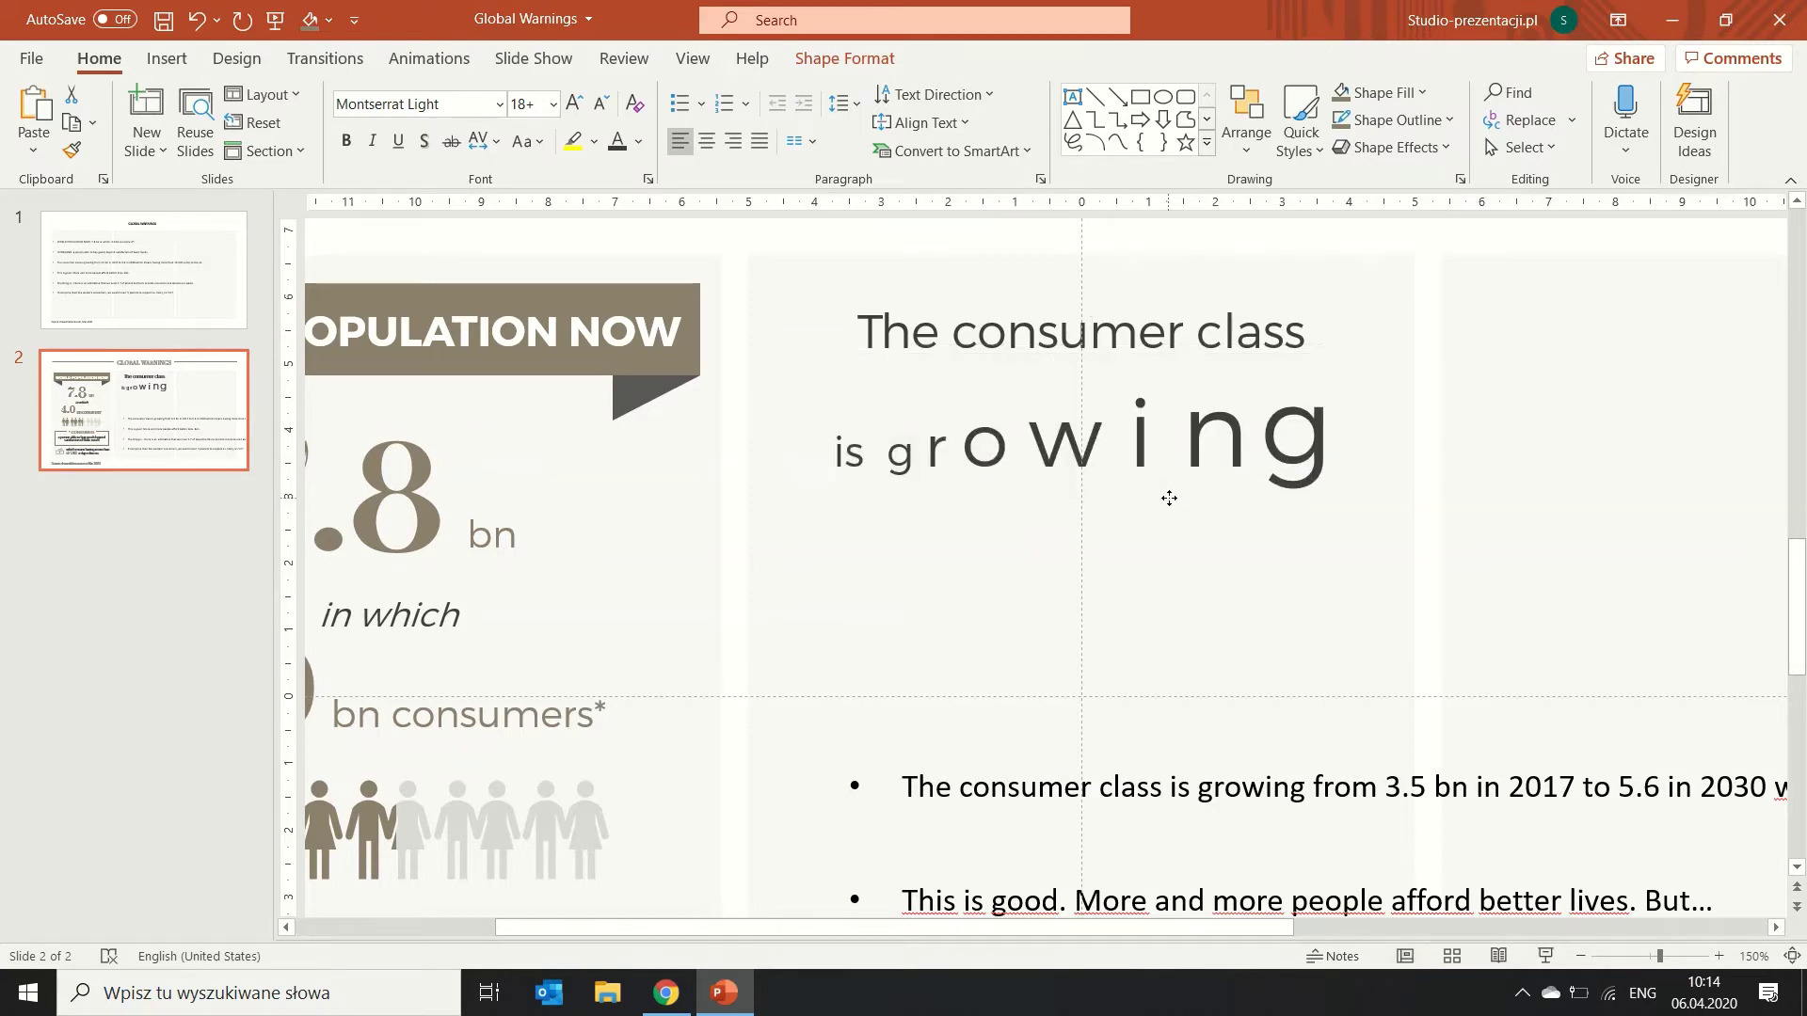
pyautogui.click(1189, 495)
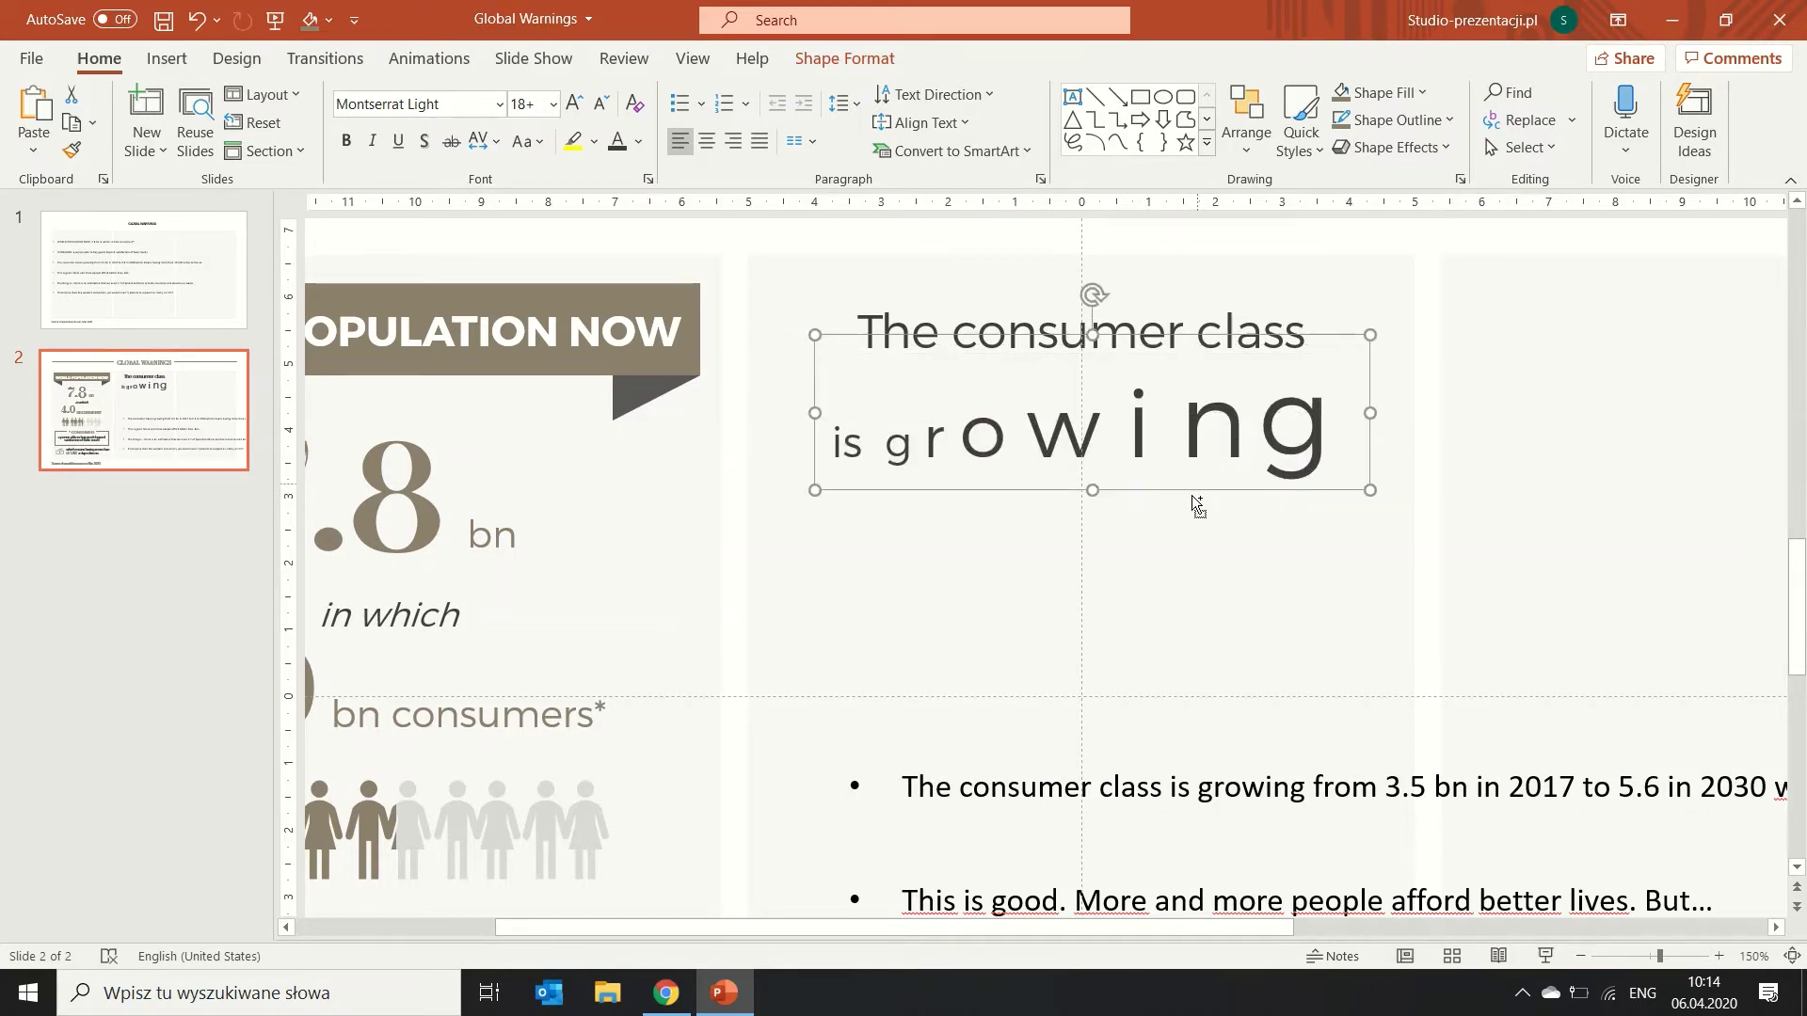
pyautogui.keyDown('ctrl'); pyautogui.scroll(-5, 1190, 495); pyautogui.keyUp('ctrl')
pyautogui.press('Escape')
# Copy 'from 3.5 bn in 2017 to 5.6 in 2030' into its own box under 'is growing', lowering the bullets.
pyautogui.click(1183, 715)
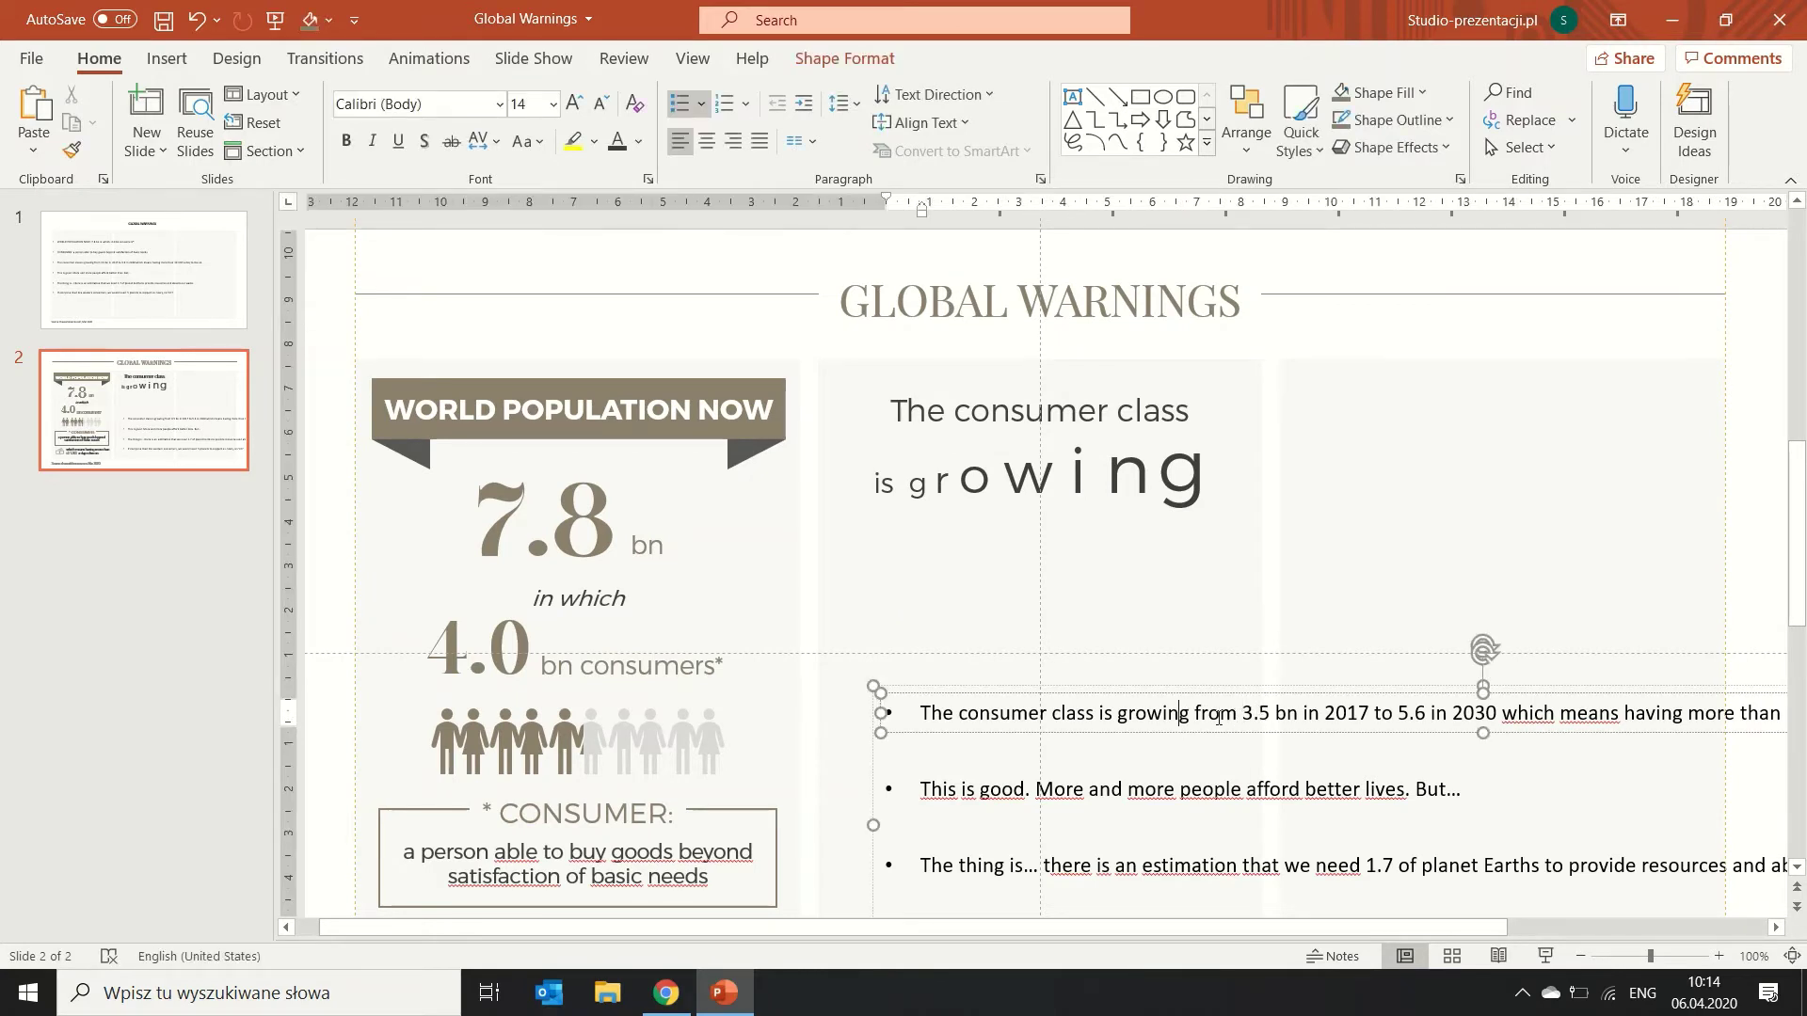
pyautogui.moveTo(1218, 718); pyautogui.dragTo(1496, 712)
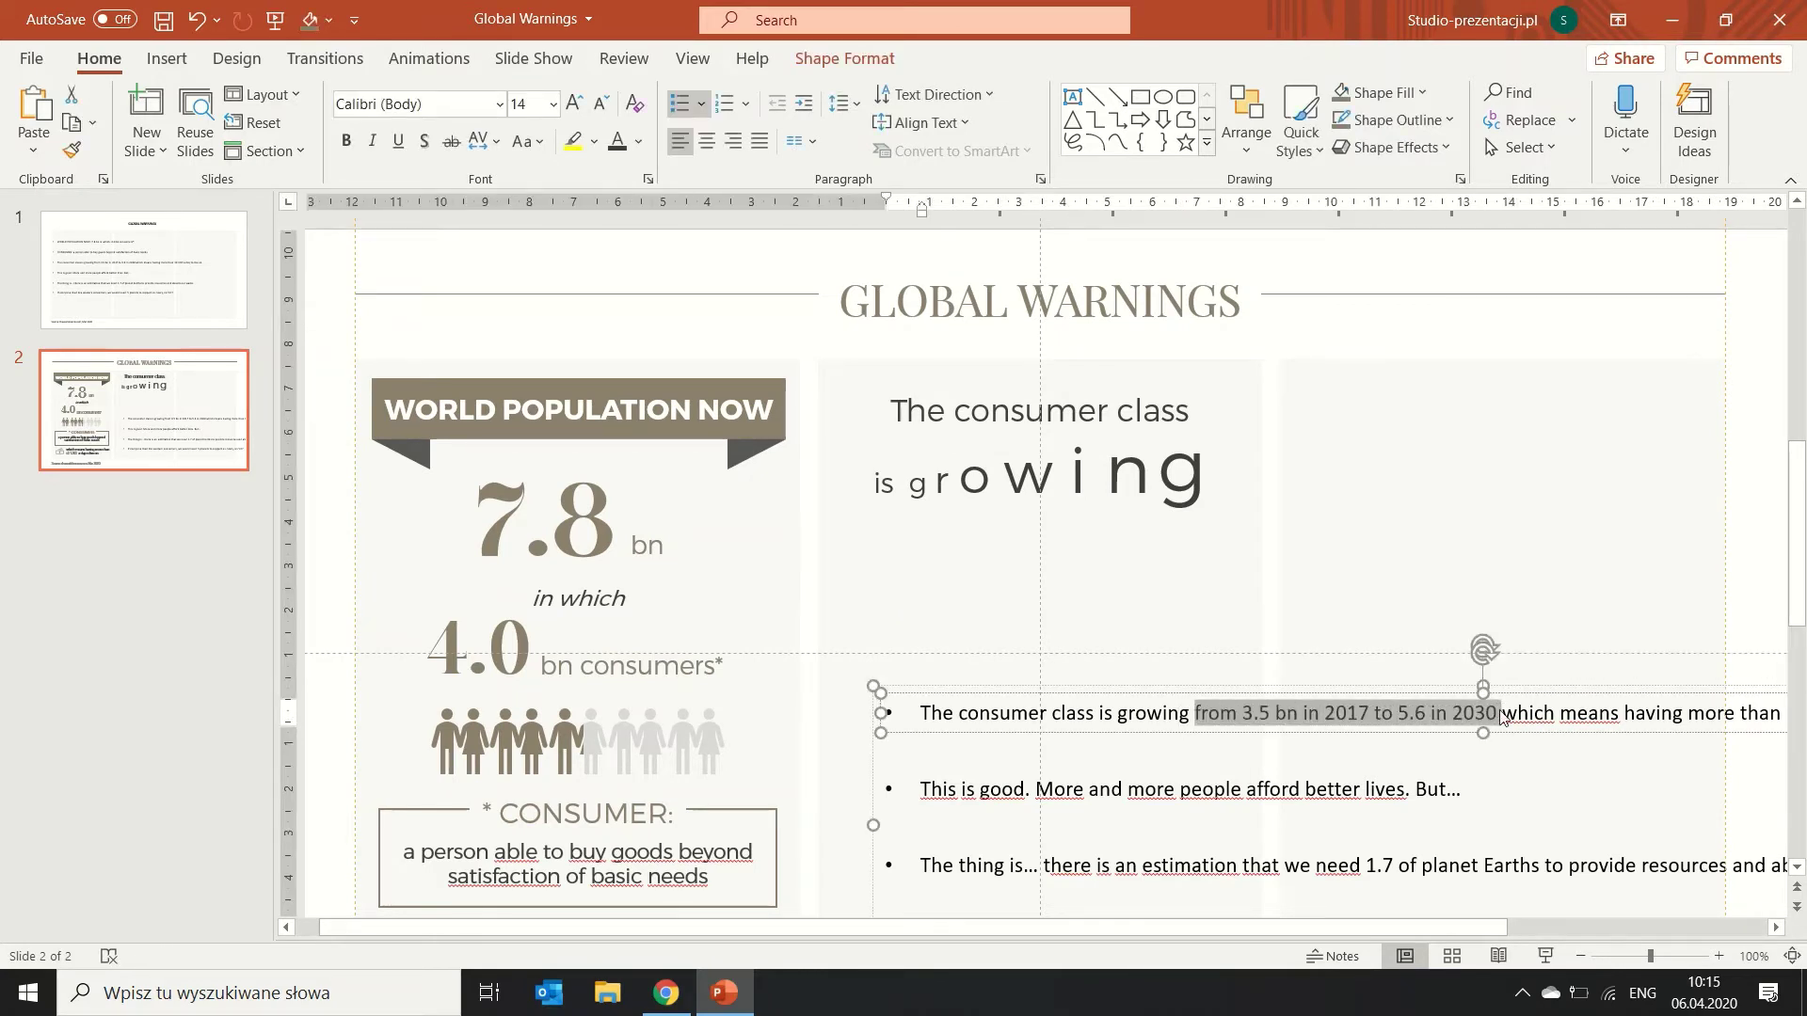
pyautogui.click(1530, 557)
pyautogui.write('from 3.5 bn in 2017 to 5.6 in 2030')
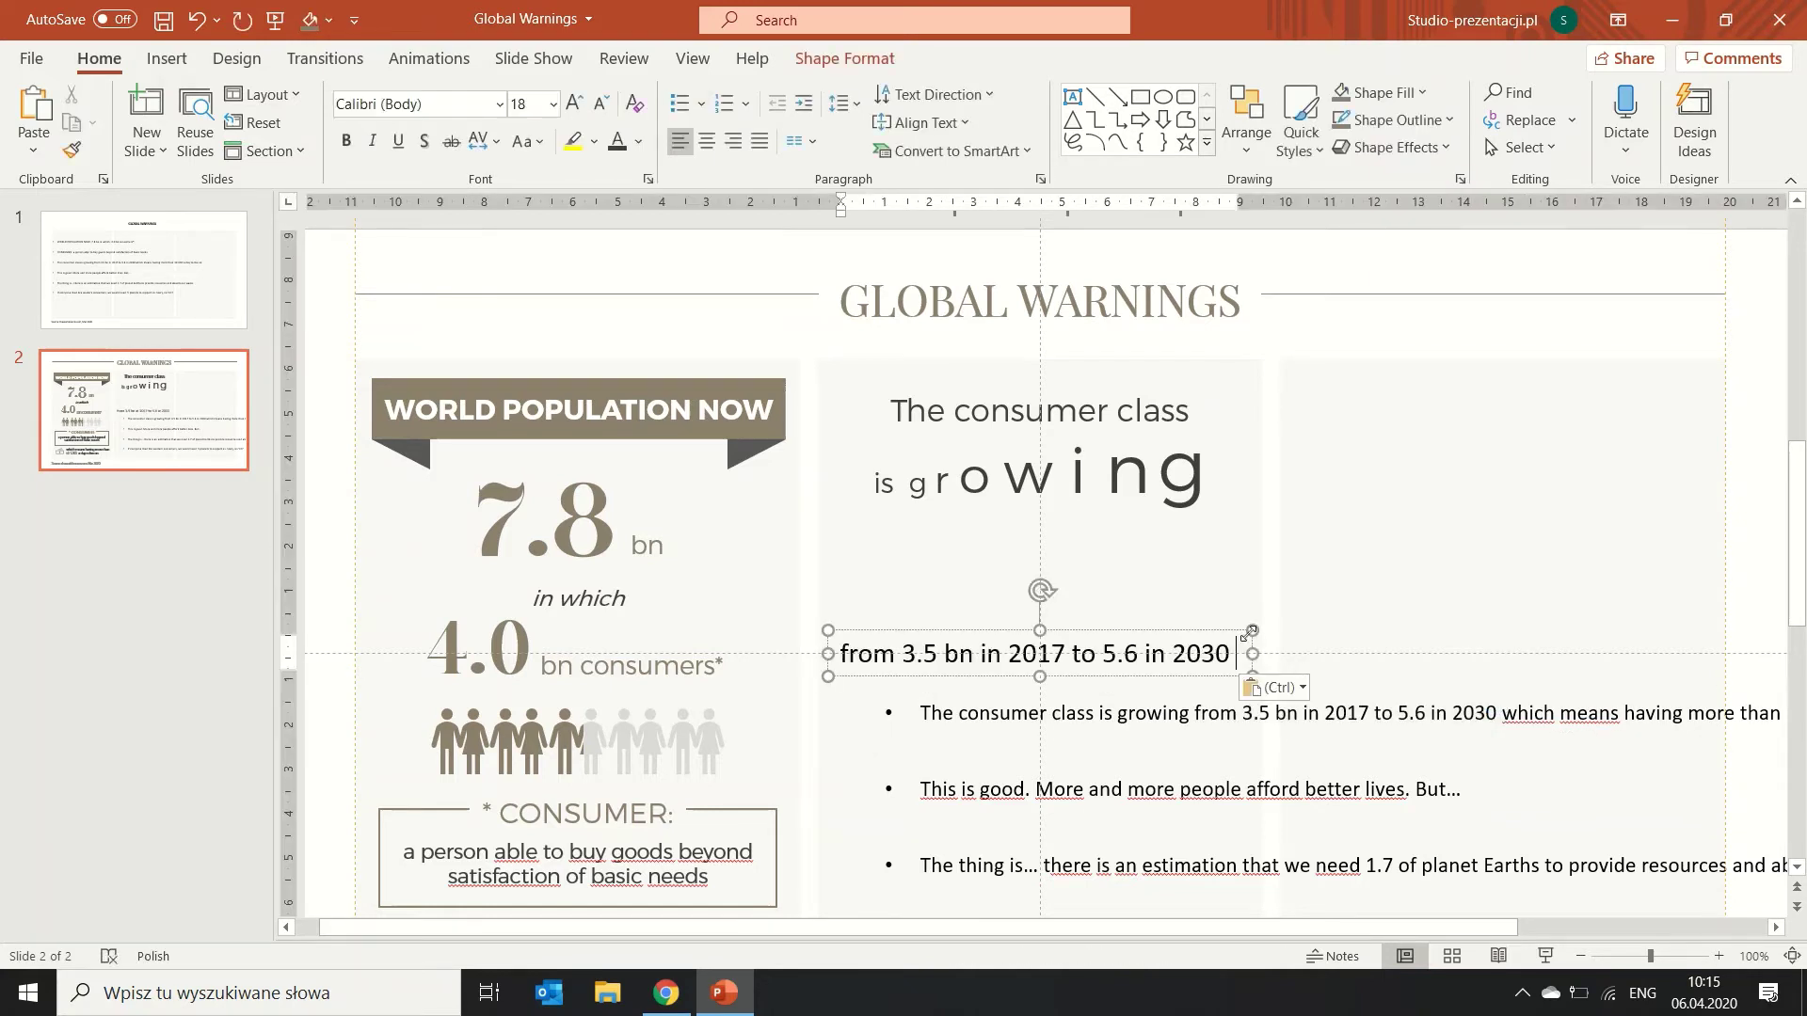
pyautogui.moveTo(1222, 591); pyautogui.dragTo(1221, 538)
pyautogui.click(1280, 695)
pyautogui.press('Down')
pyautogui.press('Down')
pyautogui.press('Down')
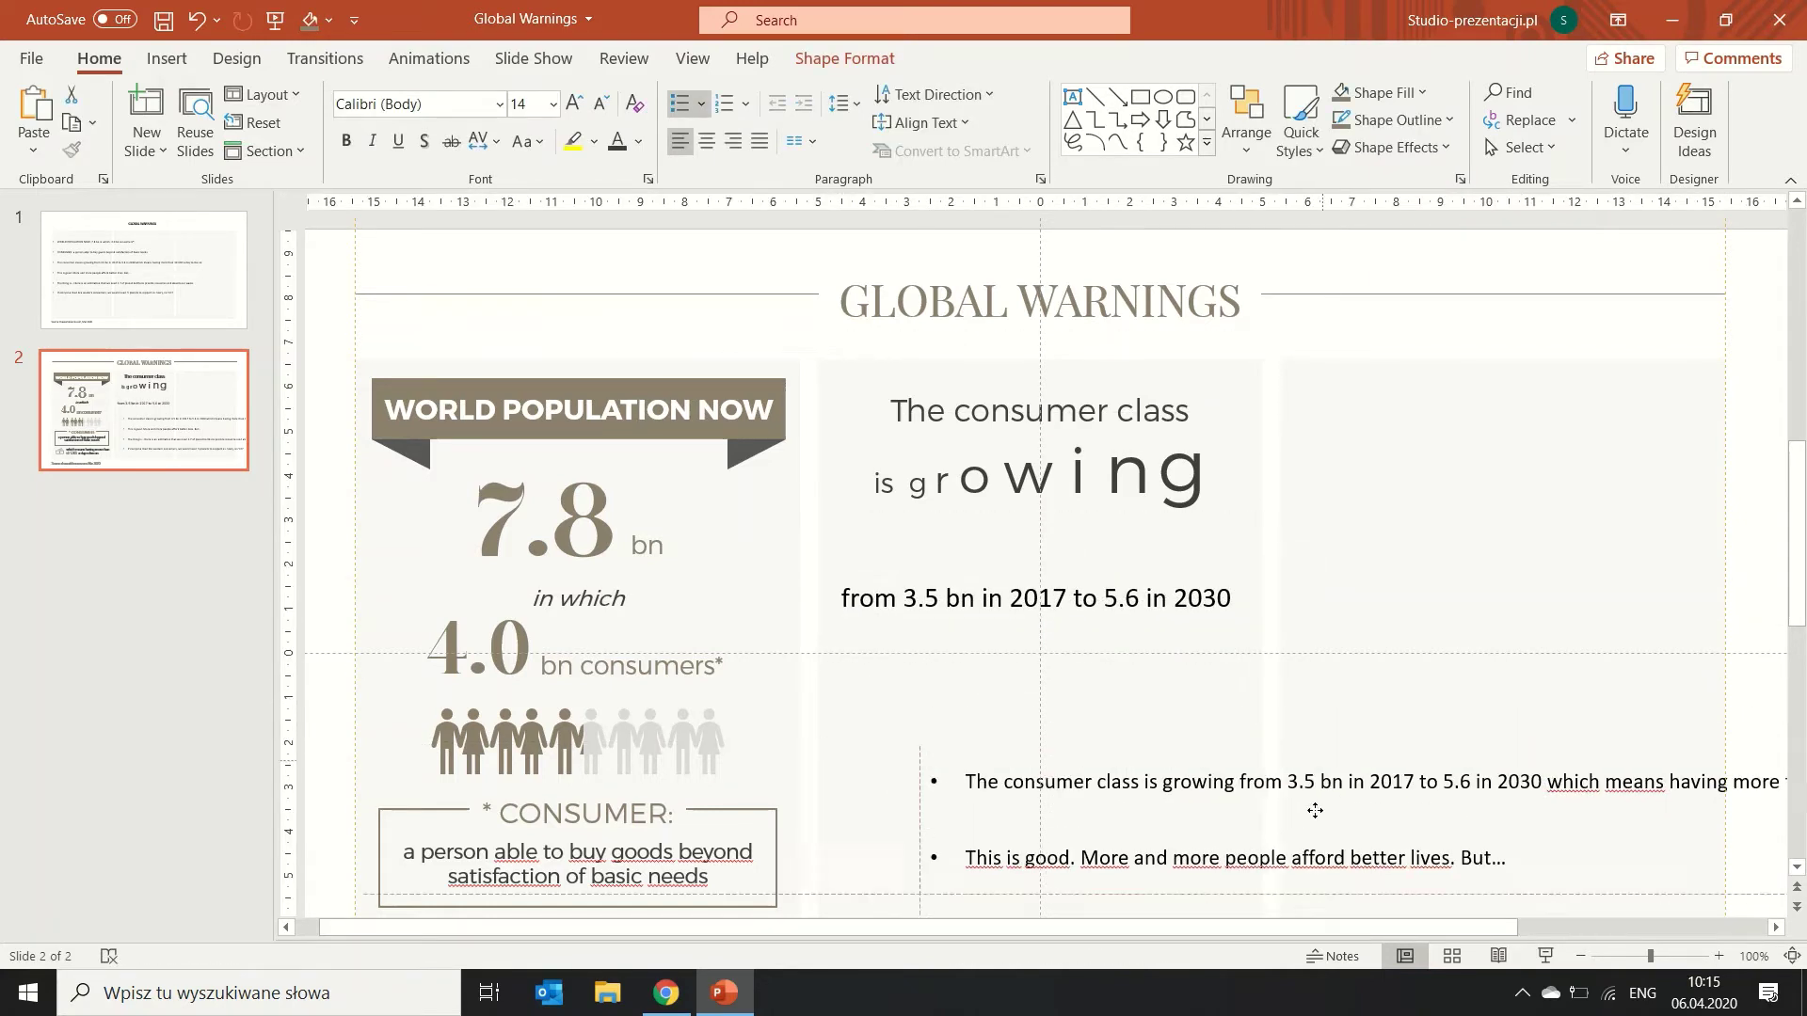
pyautogui.press('Down')
pyautogui.press('Down')
pyautogui.press('Down')
pyautogui.moveTo(976, 622); pyautogui.dragTo(1003, 735)
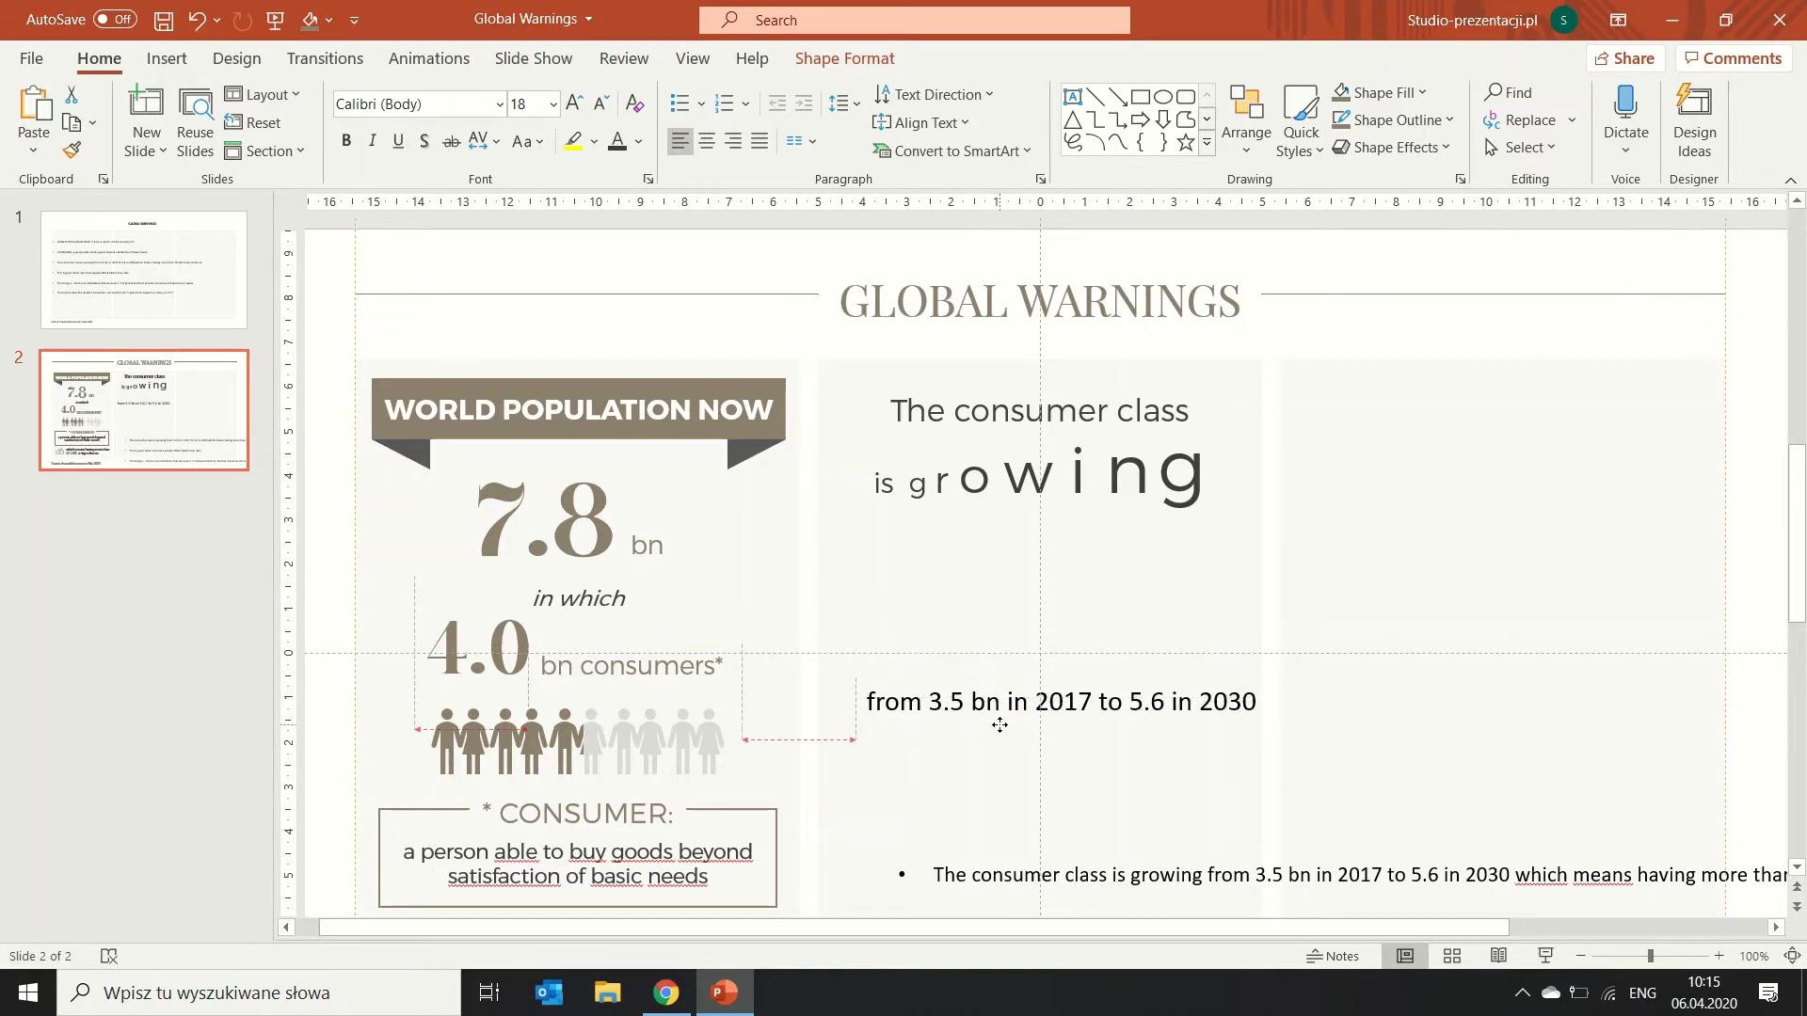
# Draw a blue rectangle and set the left bar's height to 3.5 cm.
pyautogui.click(1140, 96)
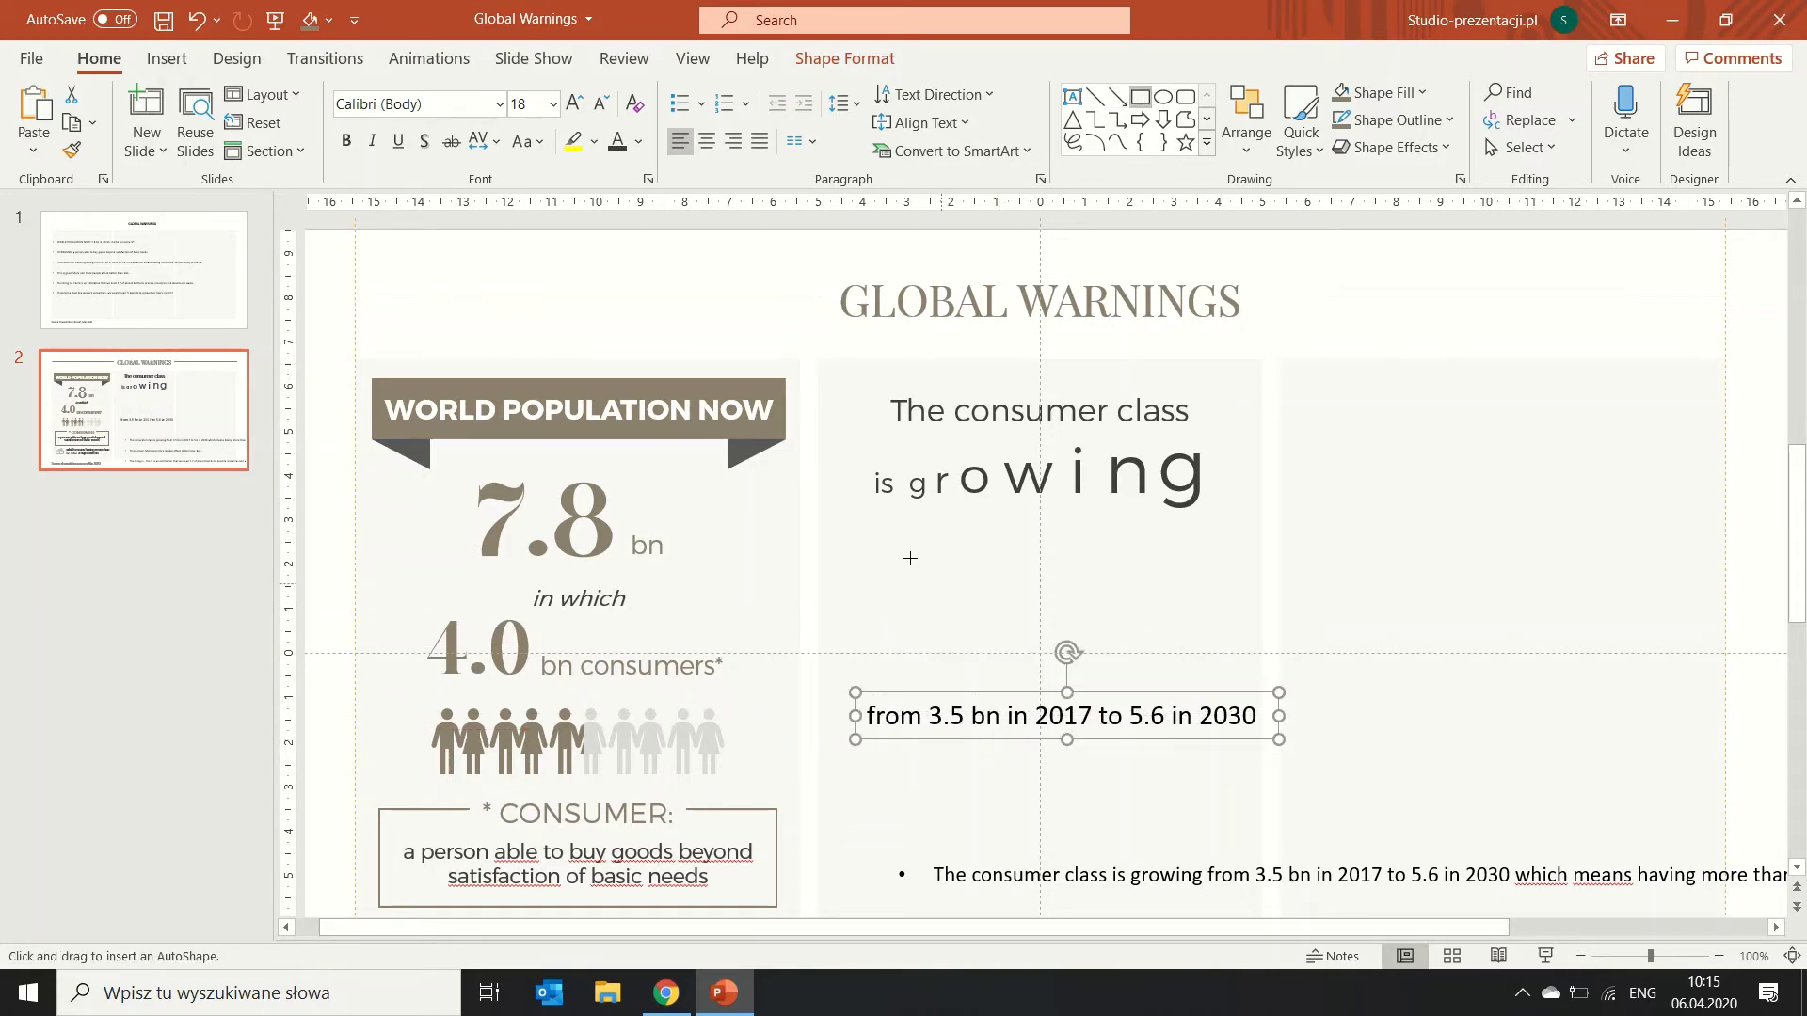
pyautogui.moveTo(894, 561)
pyautogui.mouseDown()
pyautogui.moveTo(935, 669)
pyautogui.moveTo(1059, 610)
pyautogui.mouseUp()
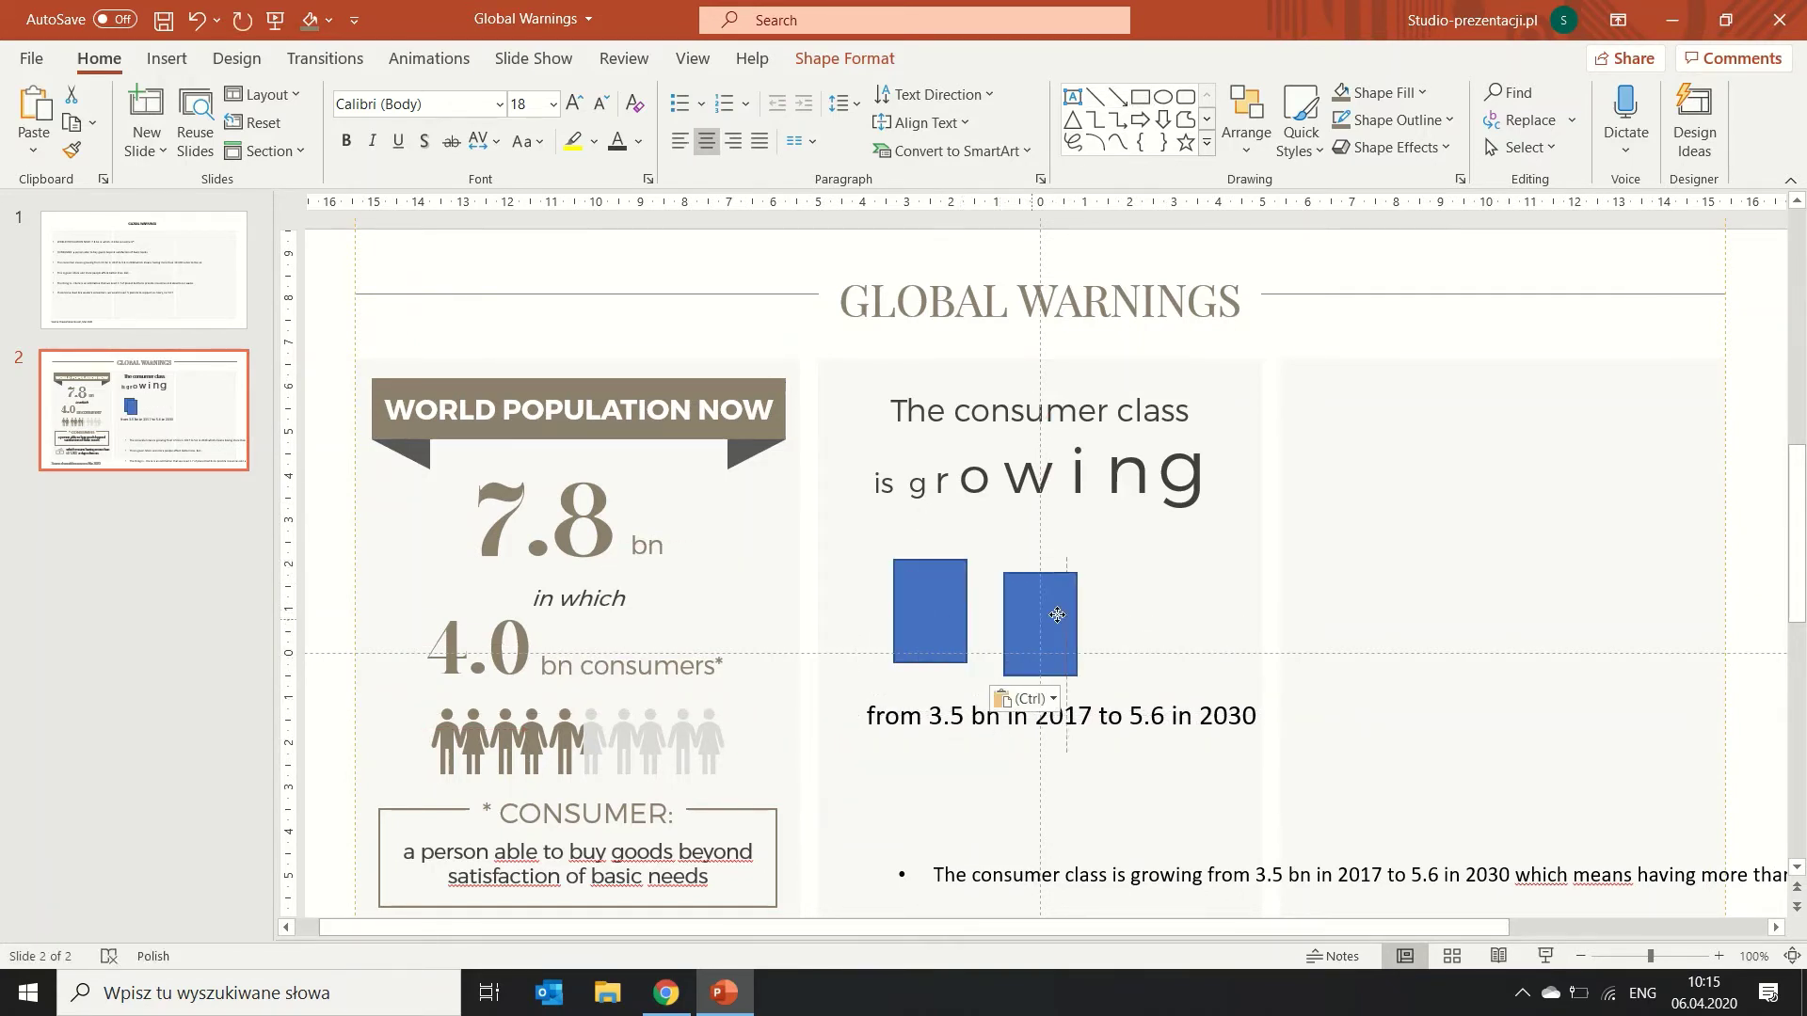
pyautogui.click(944, 602)
pyautogui.click(845, 58)
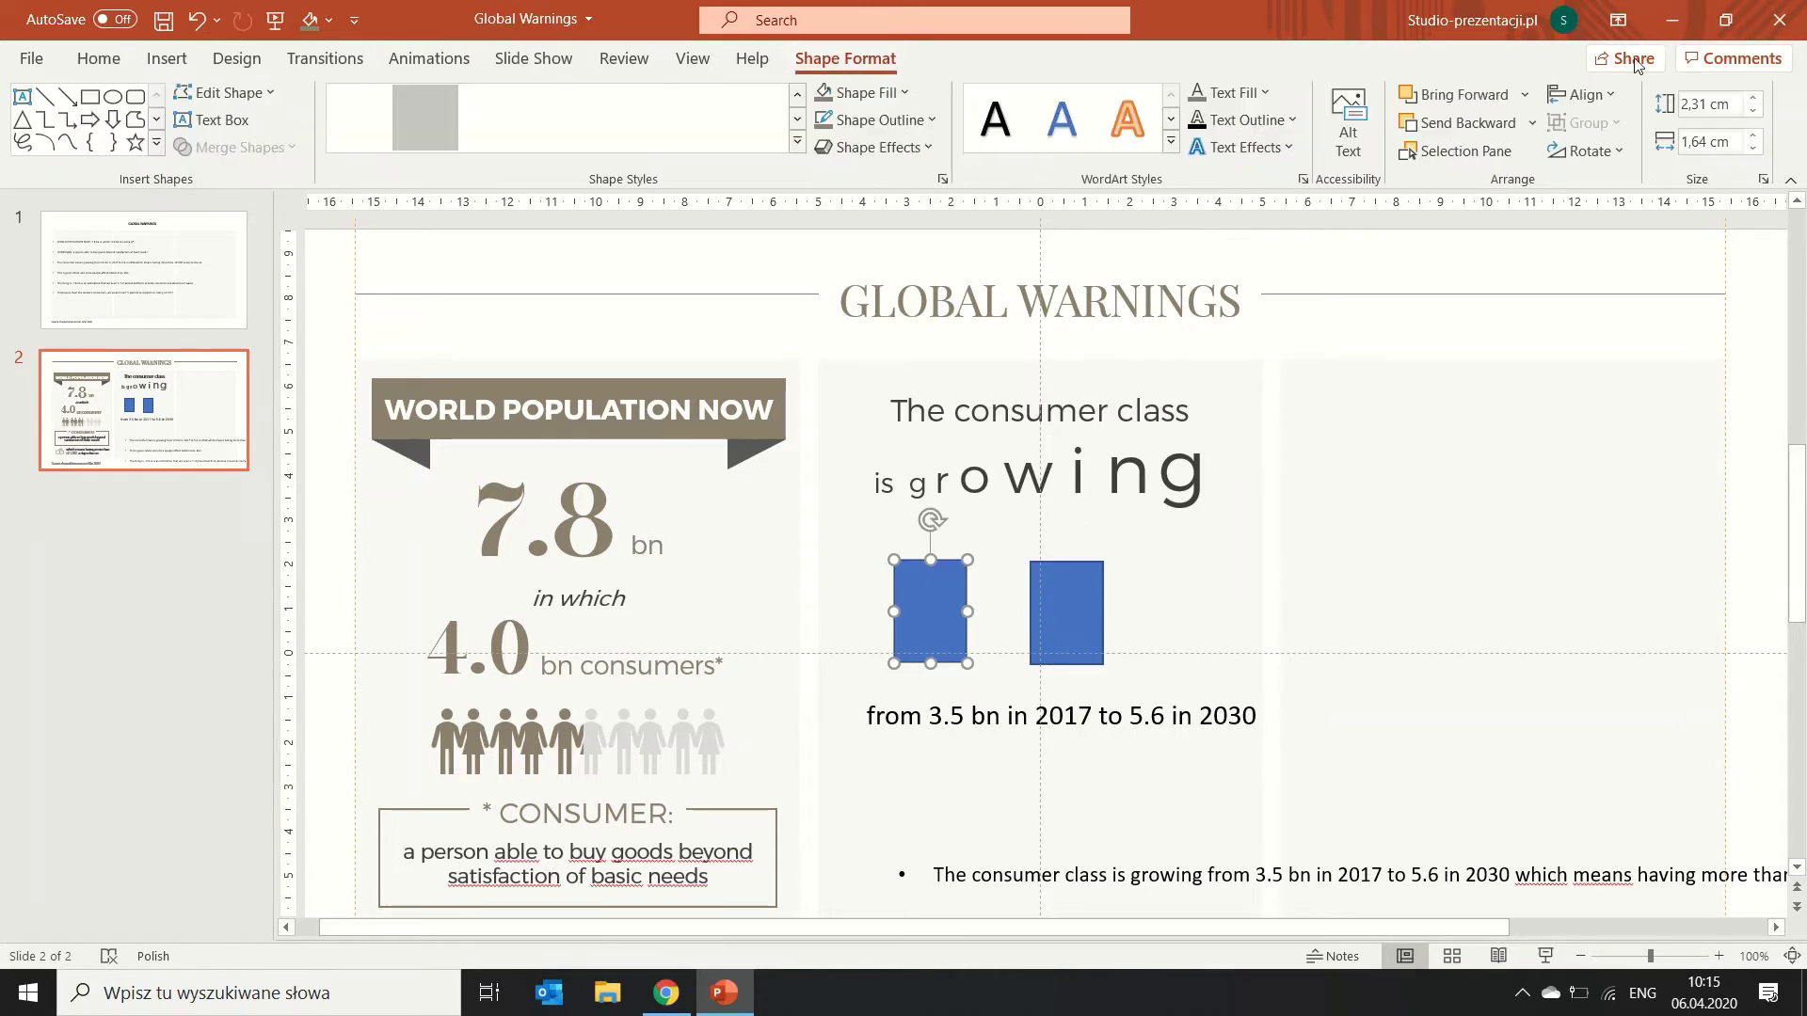
pyautogui.click(1753, 100)
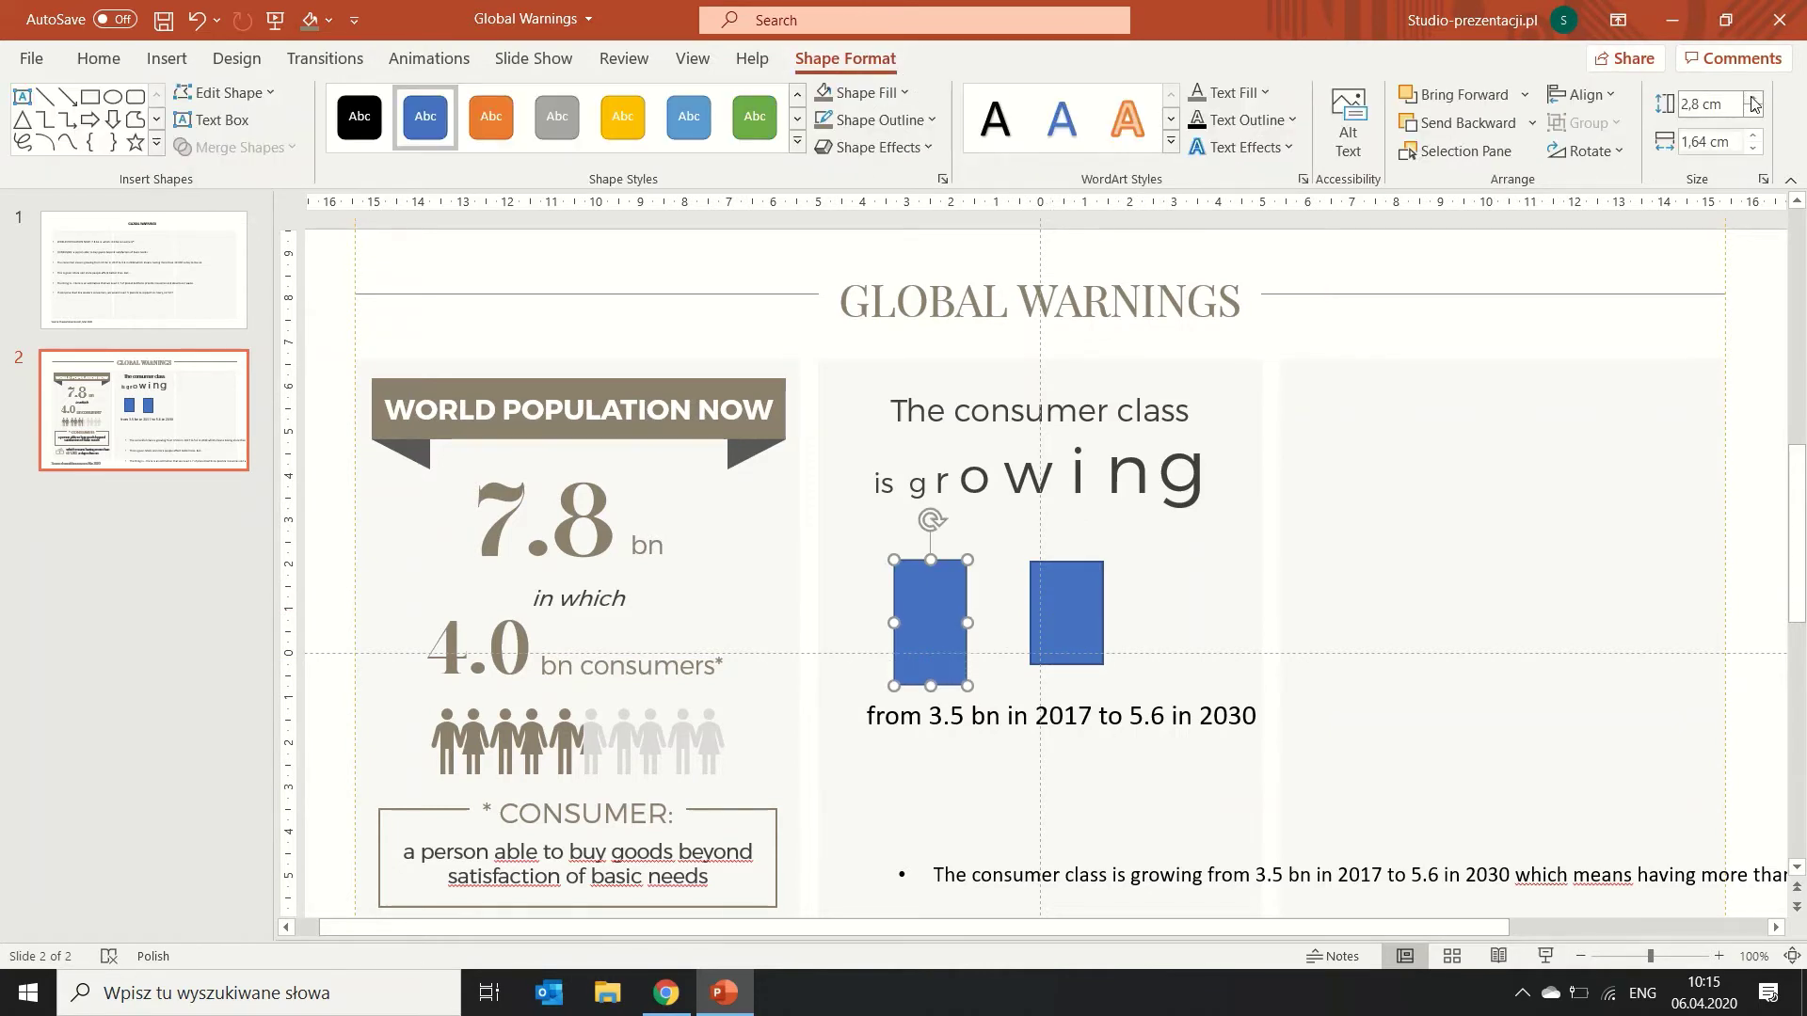
pyautogui.click(1753, 100)
pyautogui.click(1753, 99)
pyautogui.click(1753, 100)
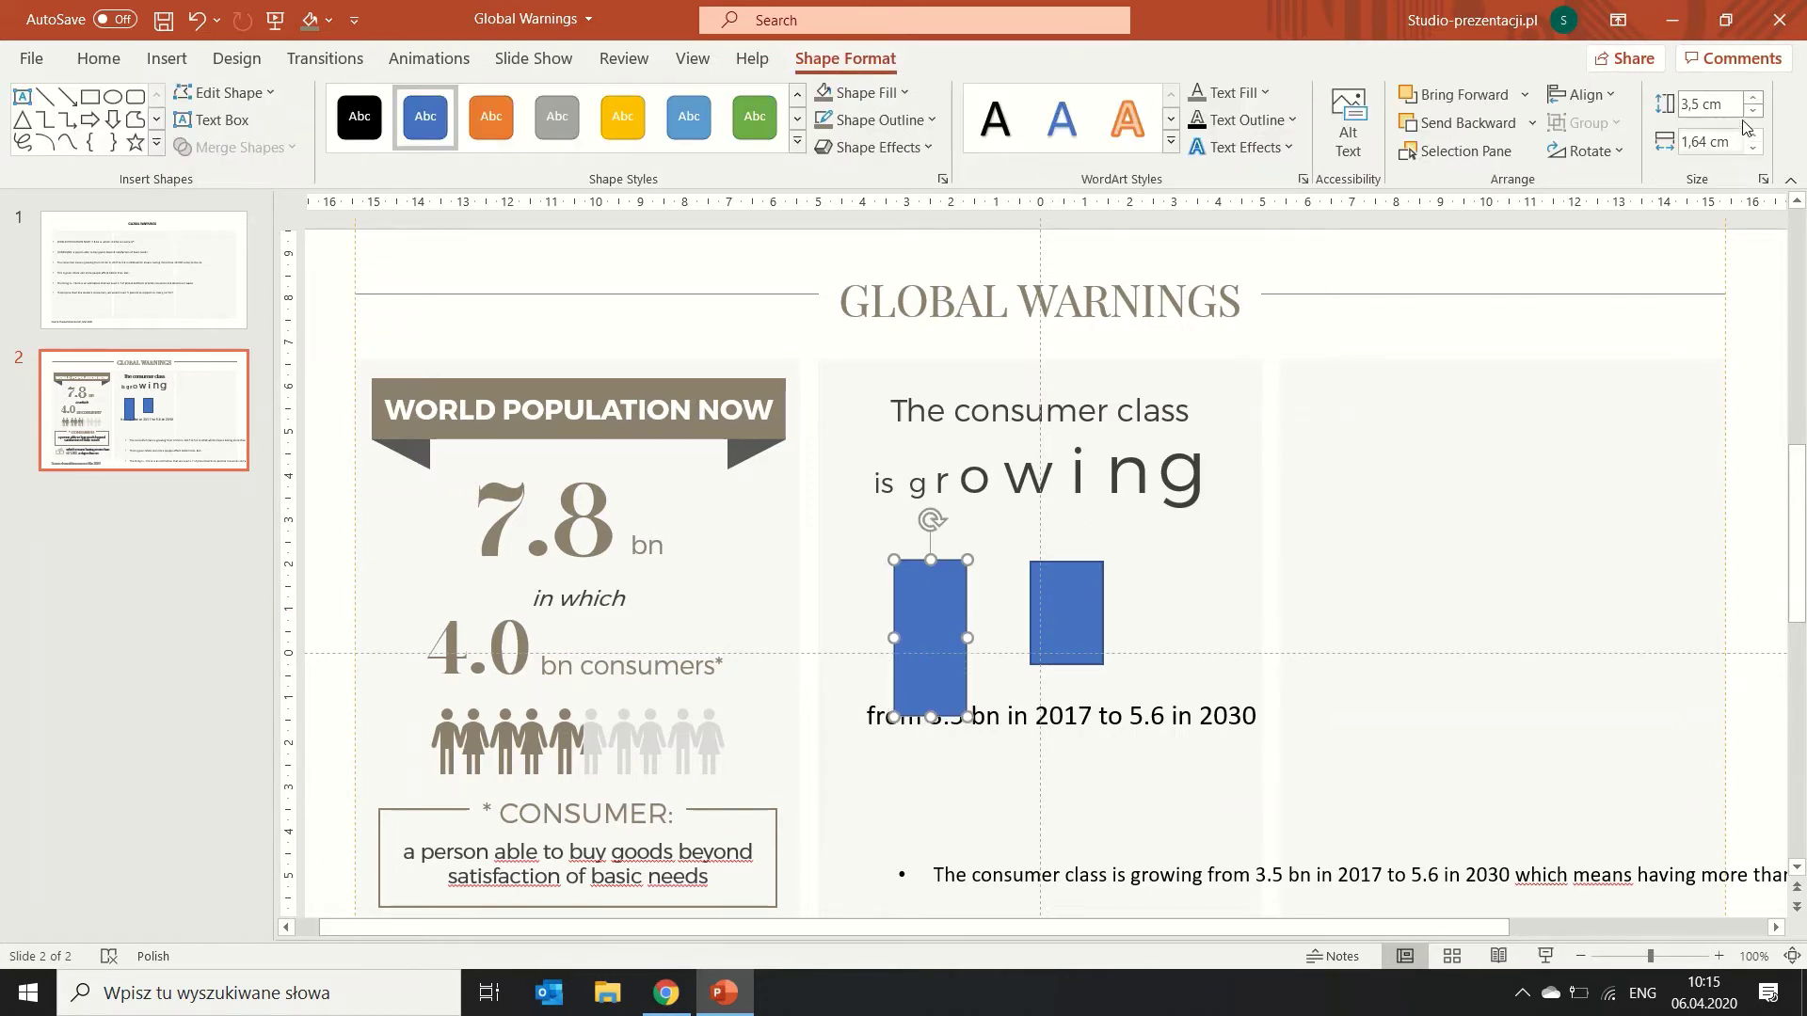
pyautogui.moveTo(935, 629); pyautogui.dragTo(936, 600)
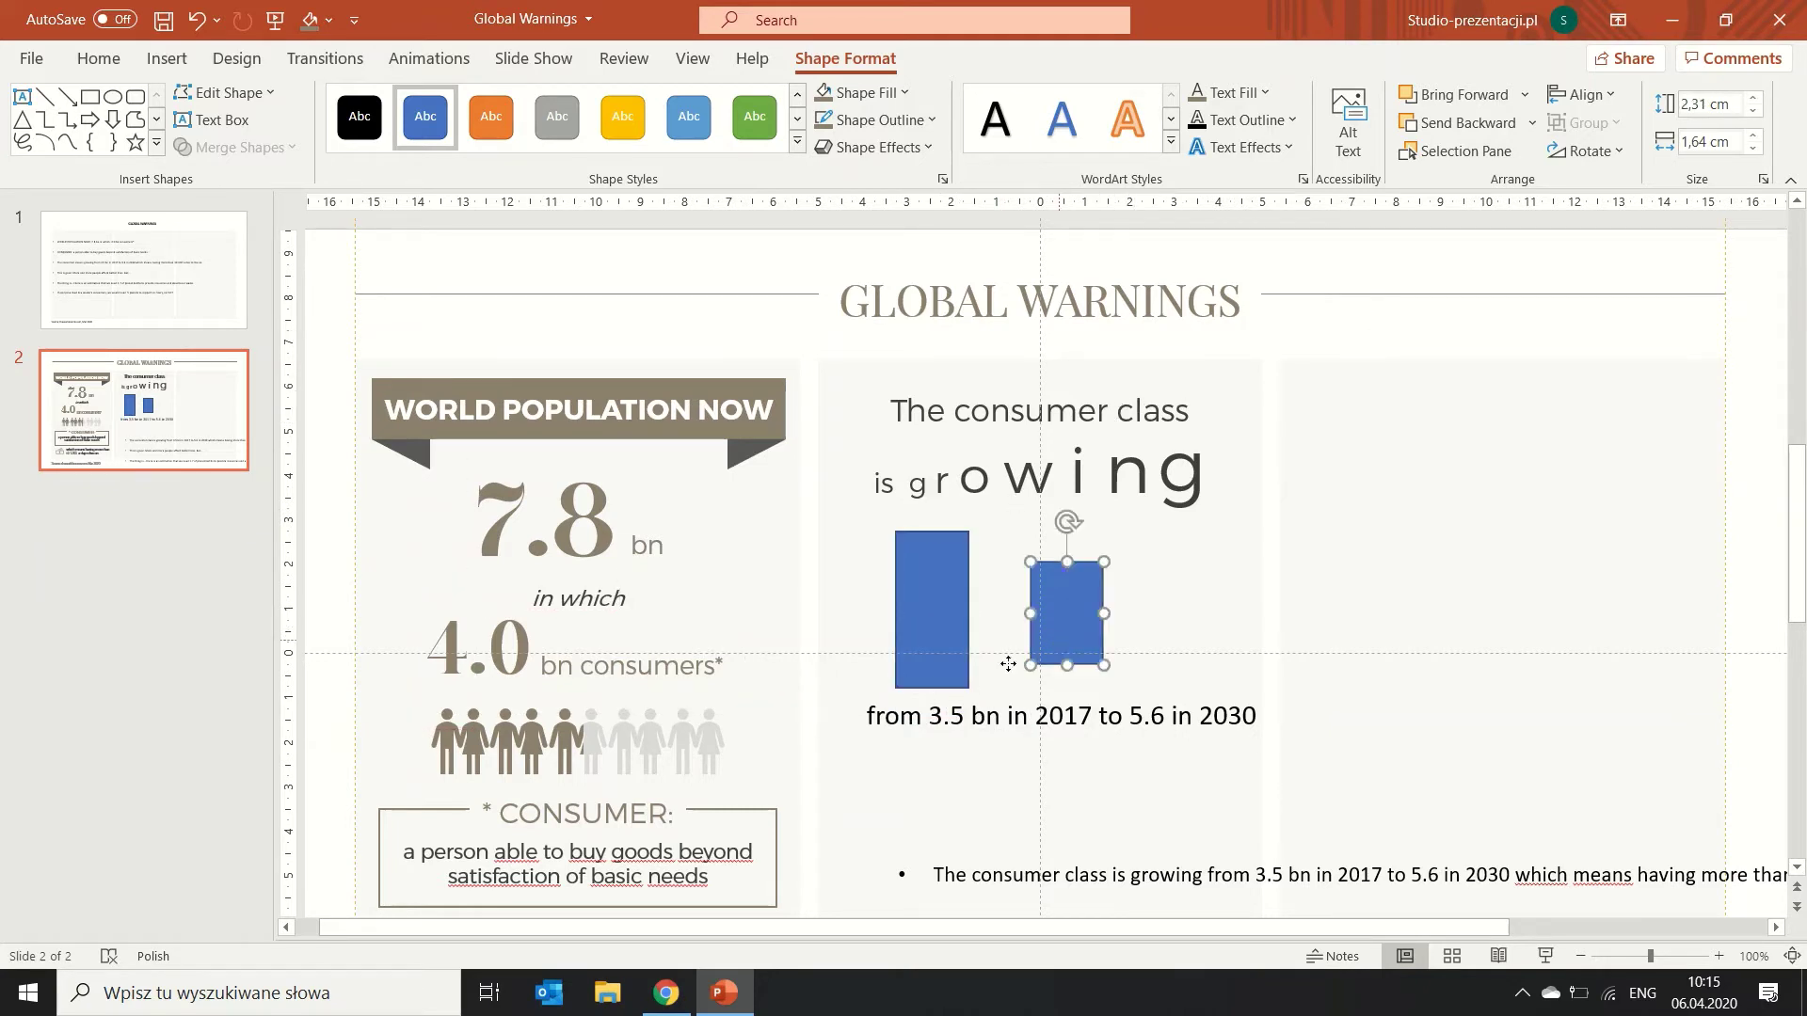
# Place the right bar beside the left at 5.6 cm tall, bottoms aligned.
pyautogui.moveTo(1066, 612); pyautogui.dragTo(1017, 636)
pyautogui.click(1752, 100)
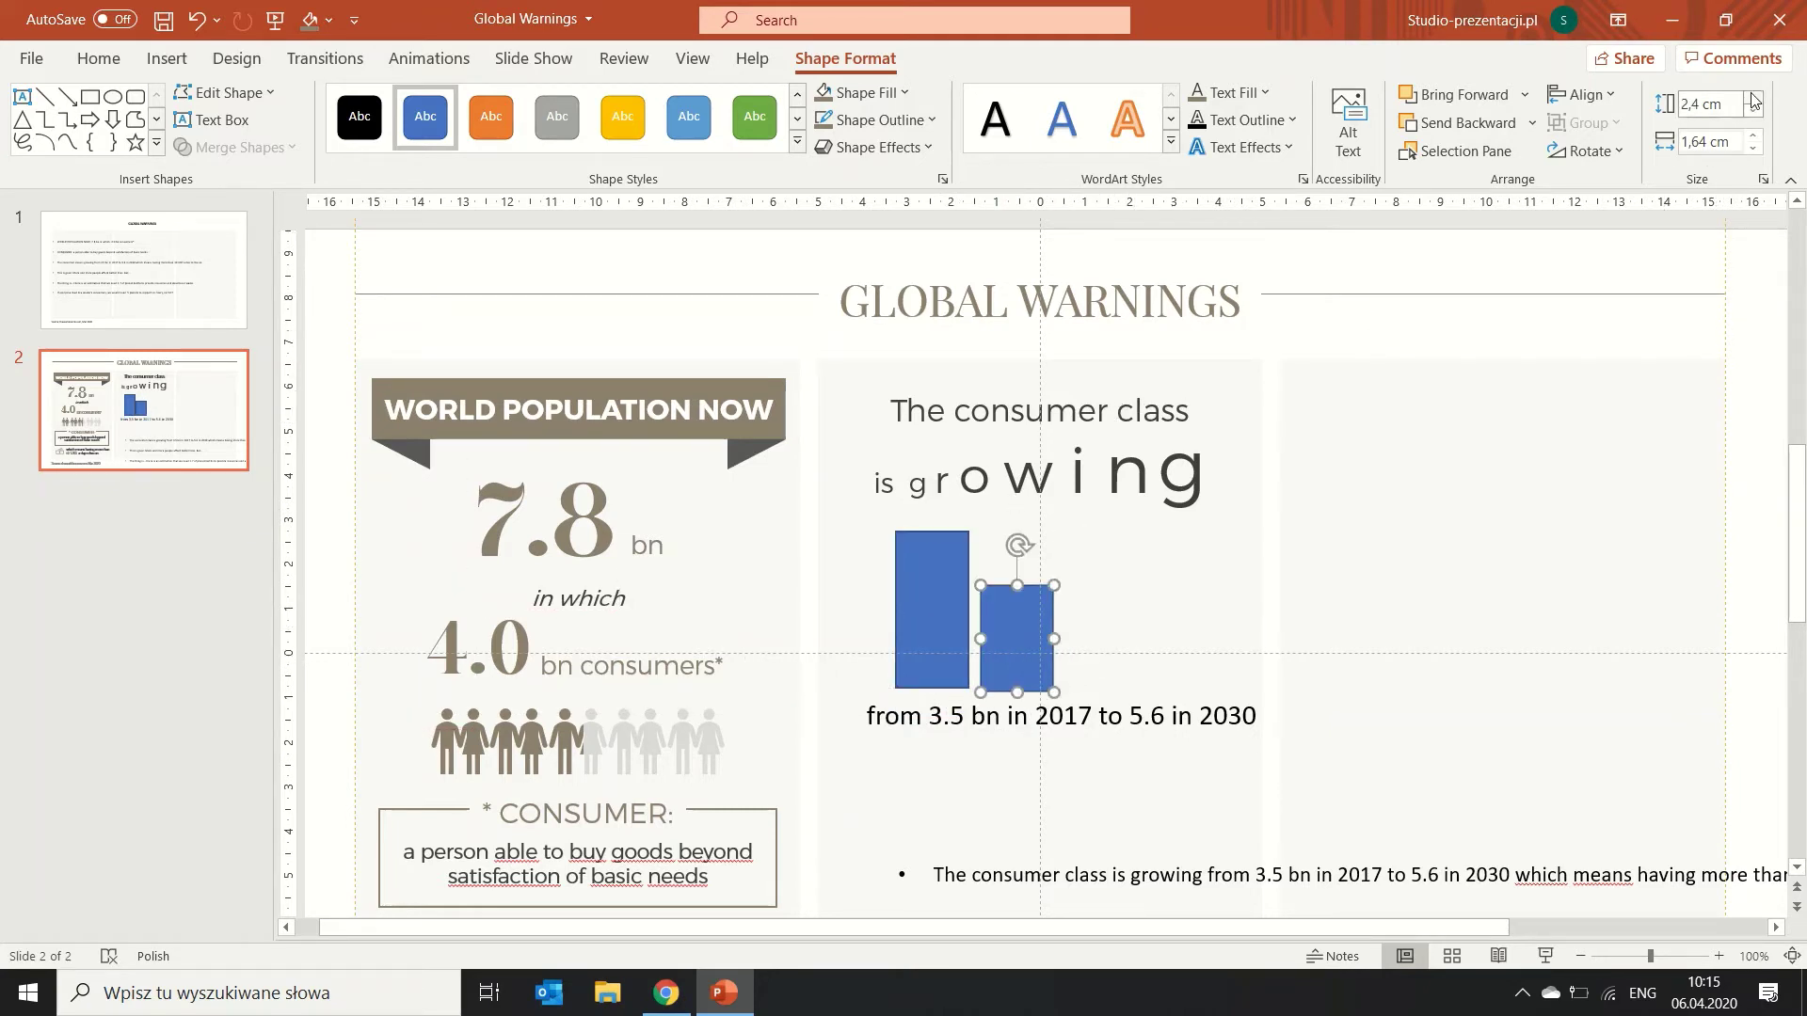
pyautogui.click(1752, 99)
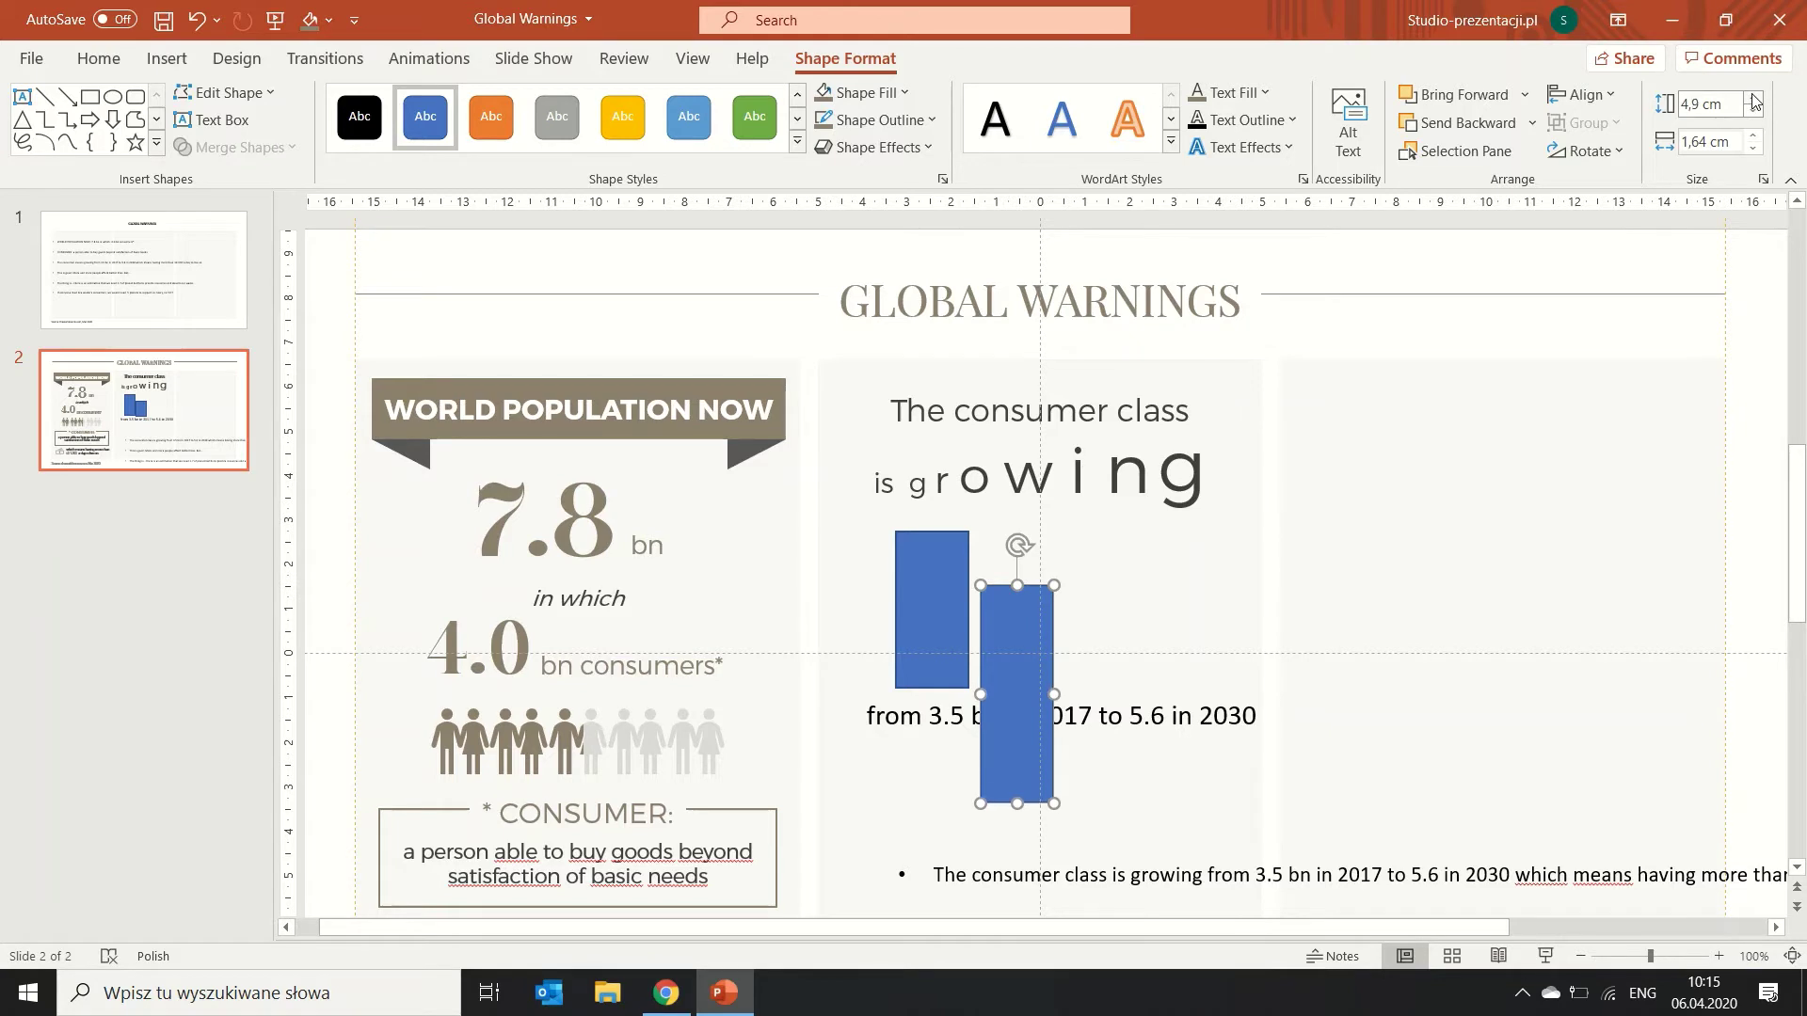
pyautogui.click(1752, 100)
pyautogui.click(1753, 100)
pyautogui.click(1753, 99)
pyautogui.click(1752, 100)
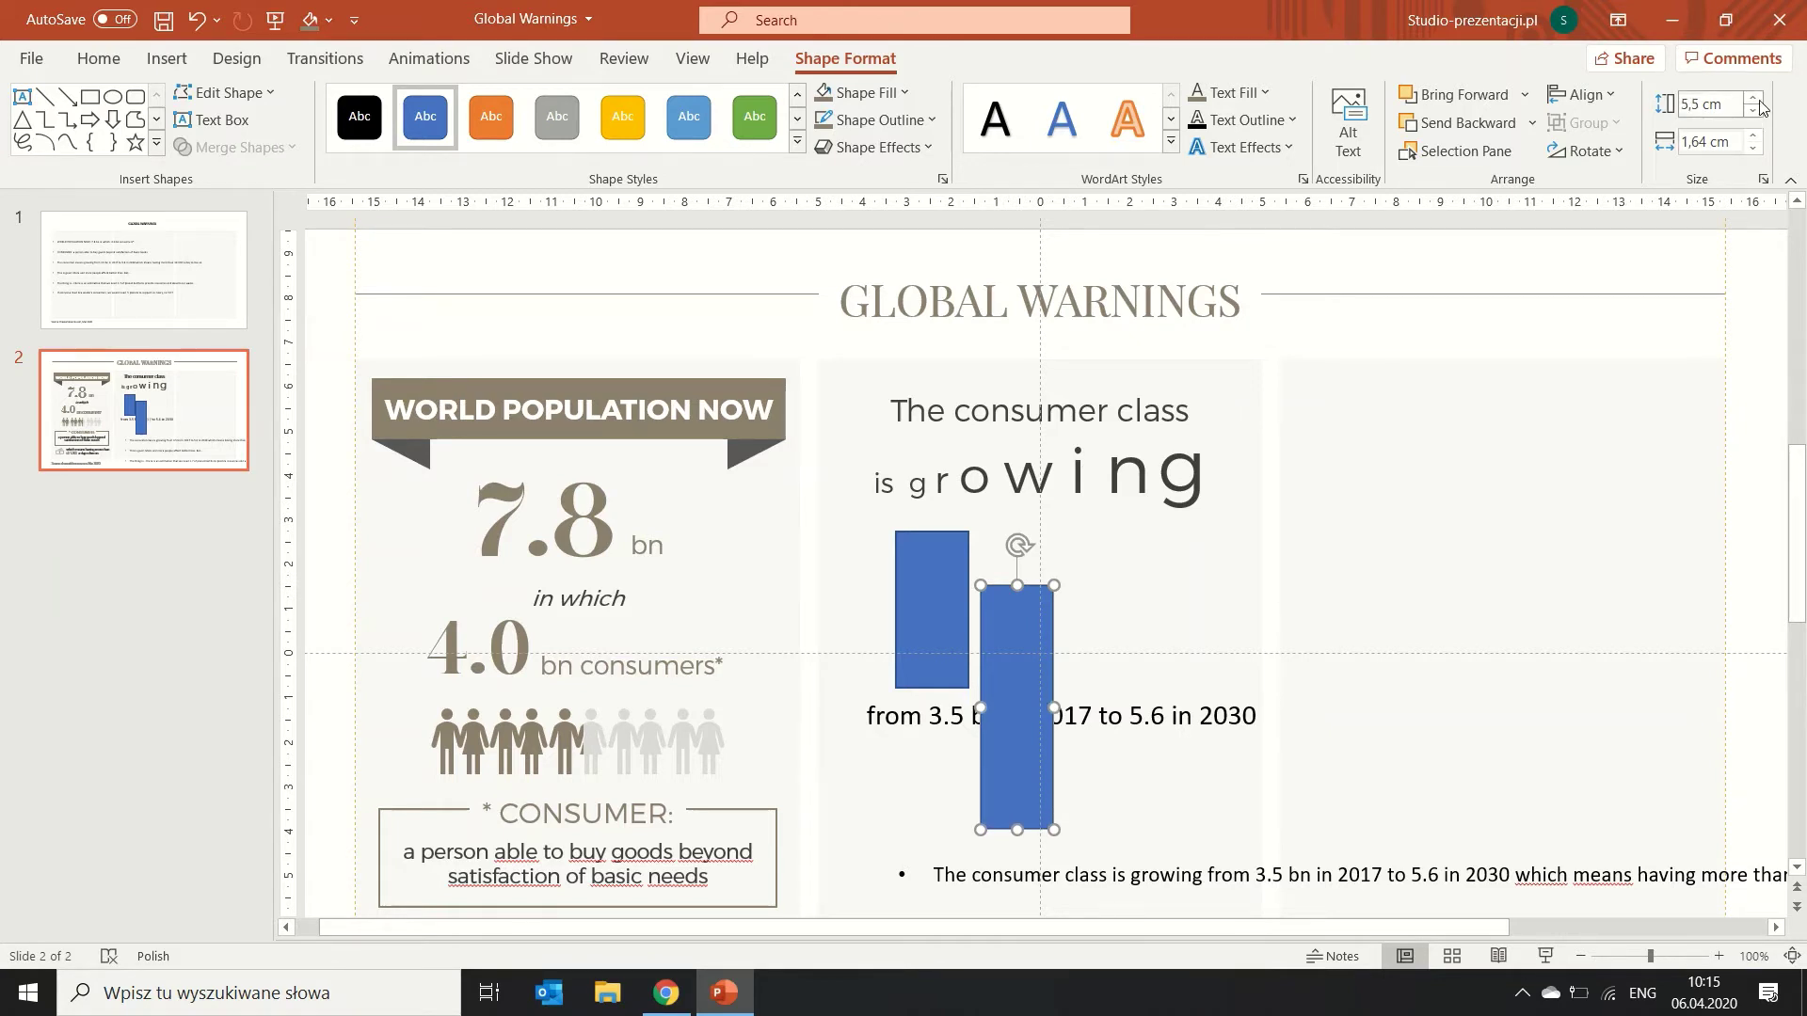
pyautogui.moveTo(1029, 675); pyautogui.dragTo(1029, 530)
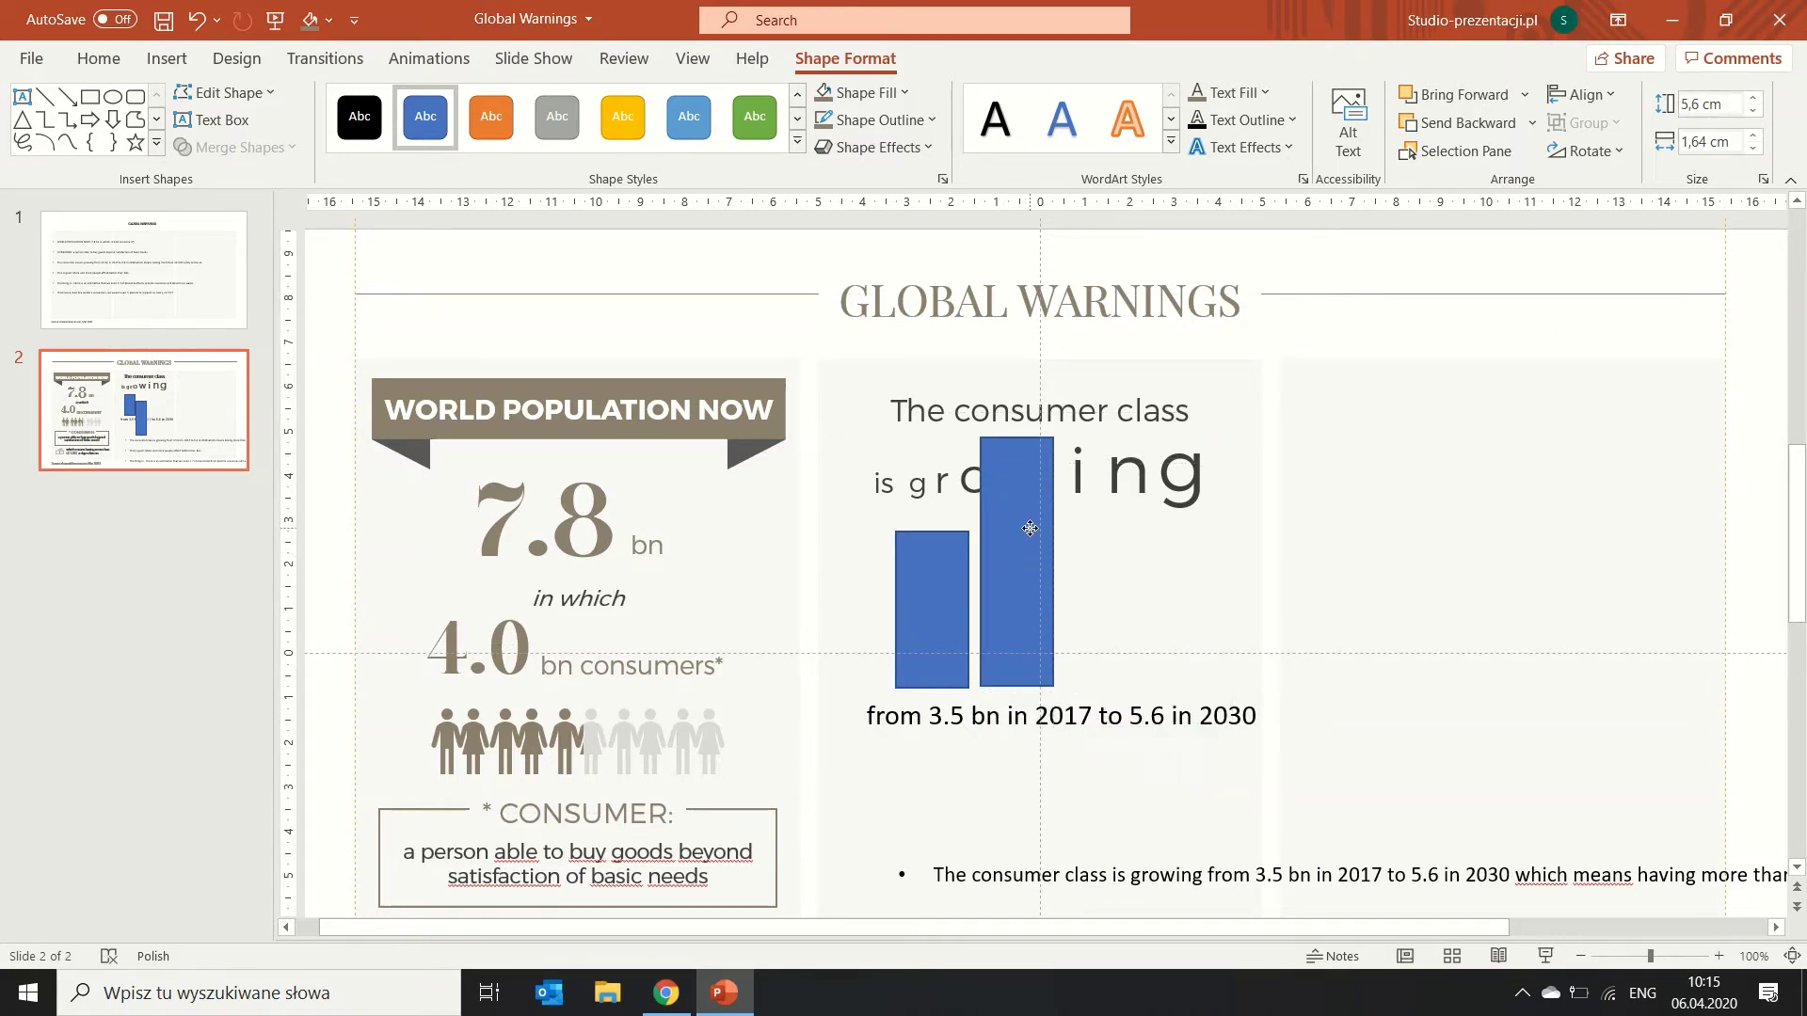
# Group the two bars, shift the group right and shrink it.
pyautogui.keyDown('shift'); pyautogui.click(956, 598); pyautogui.keyUp('shift')
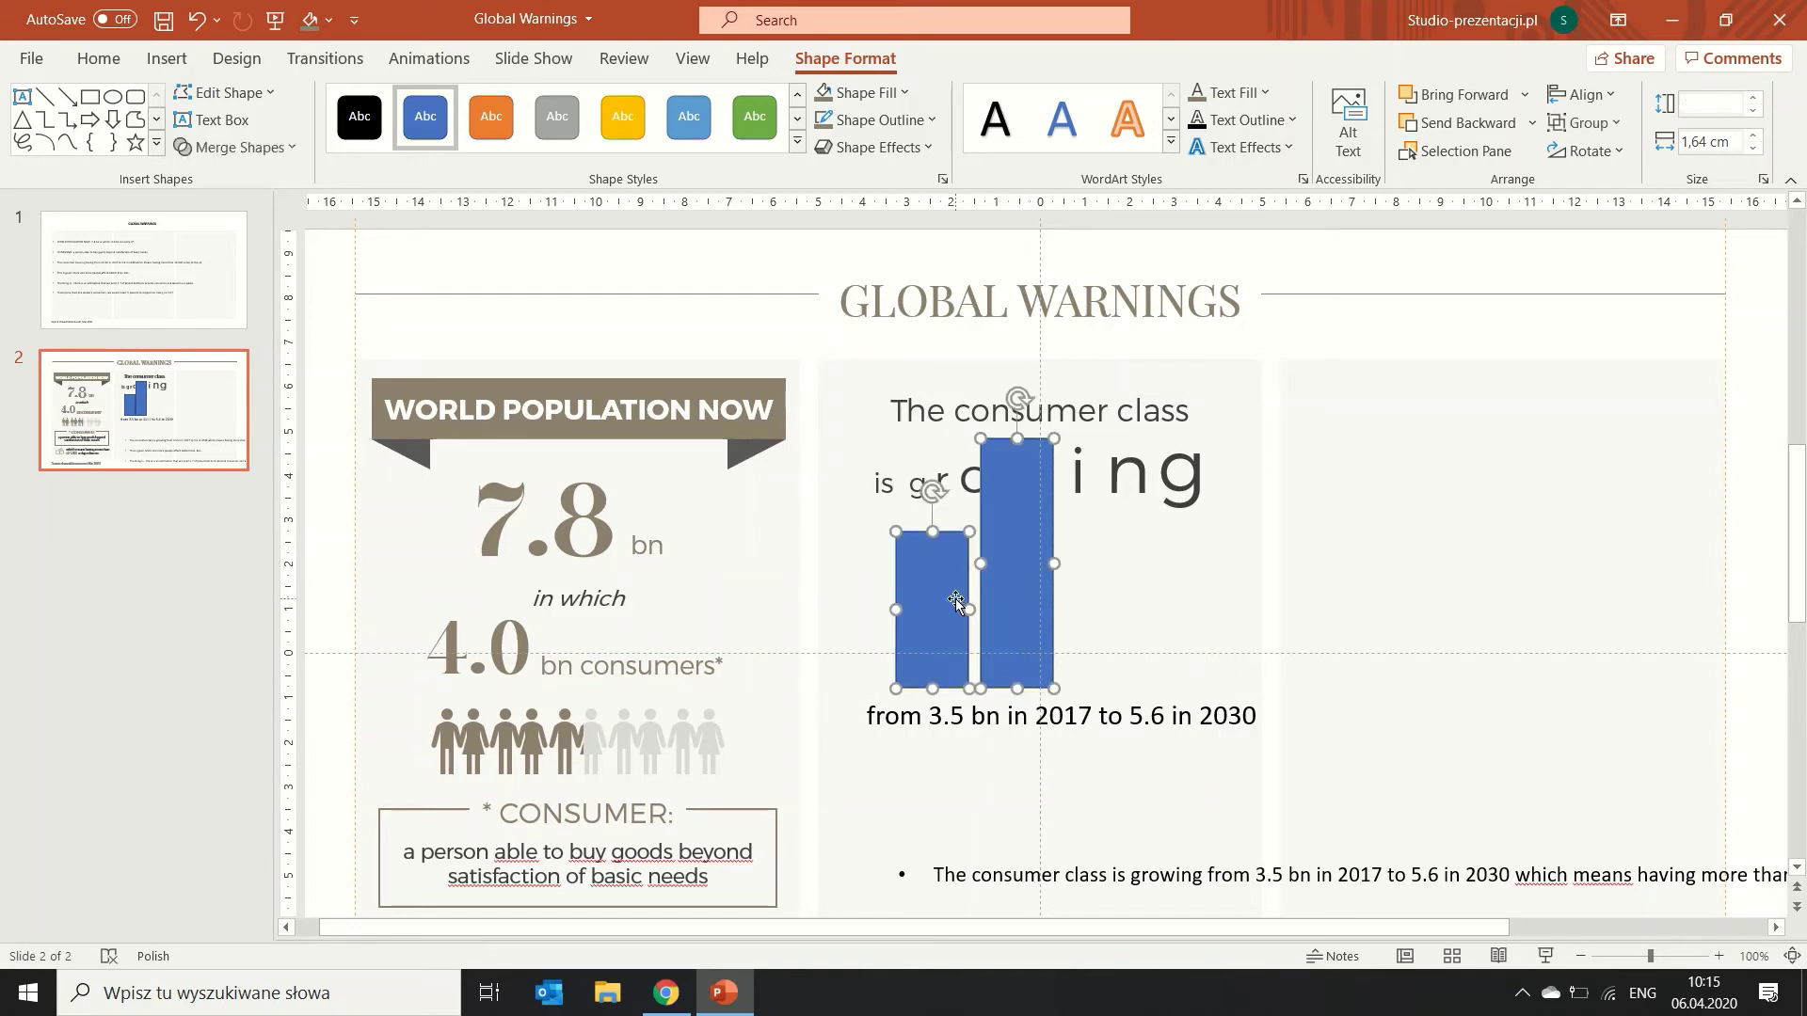
pyautogui.hotkey('ctrl', 'g')
pyautogui.moveTo(1002, 589); pyautogui.dragTo(1060, 586)
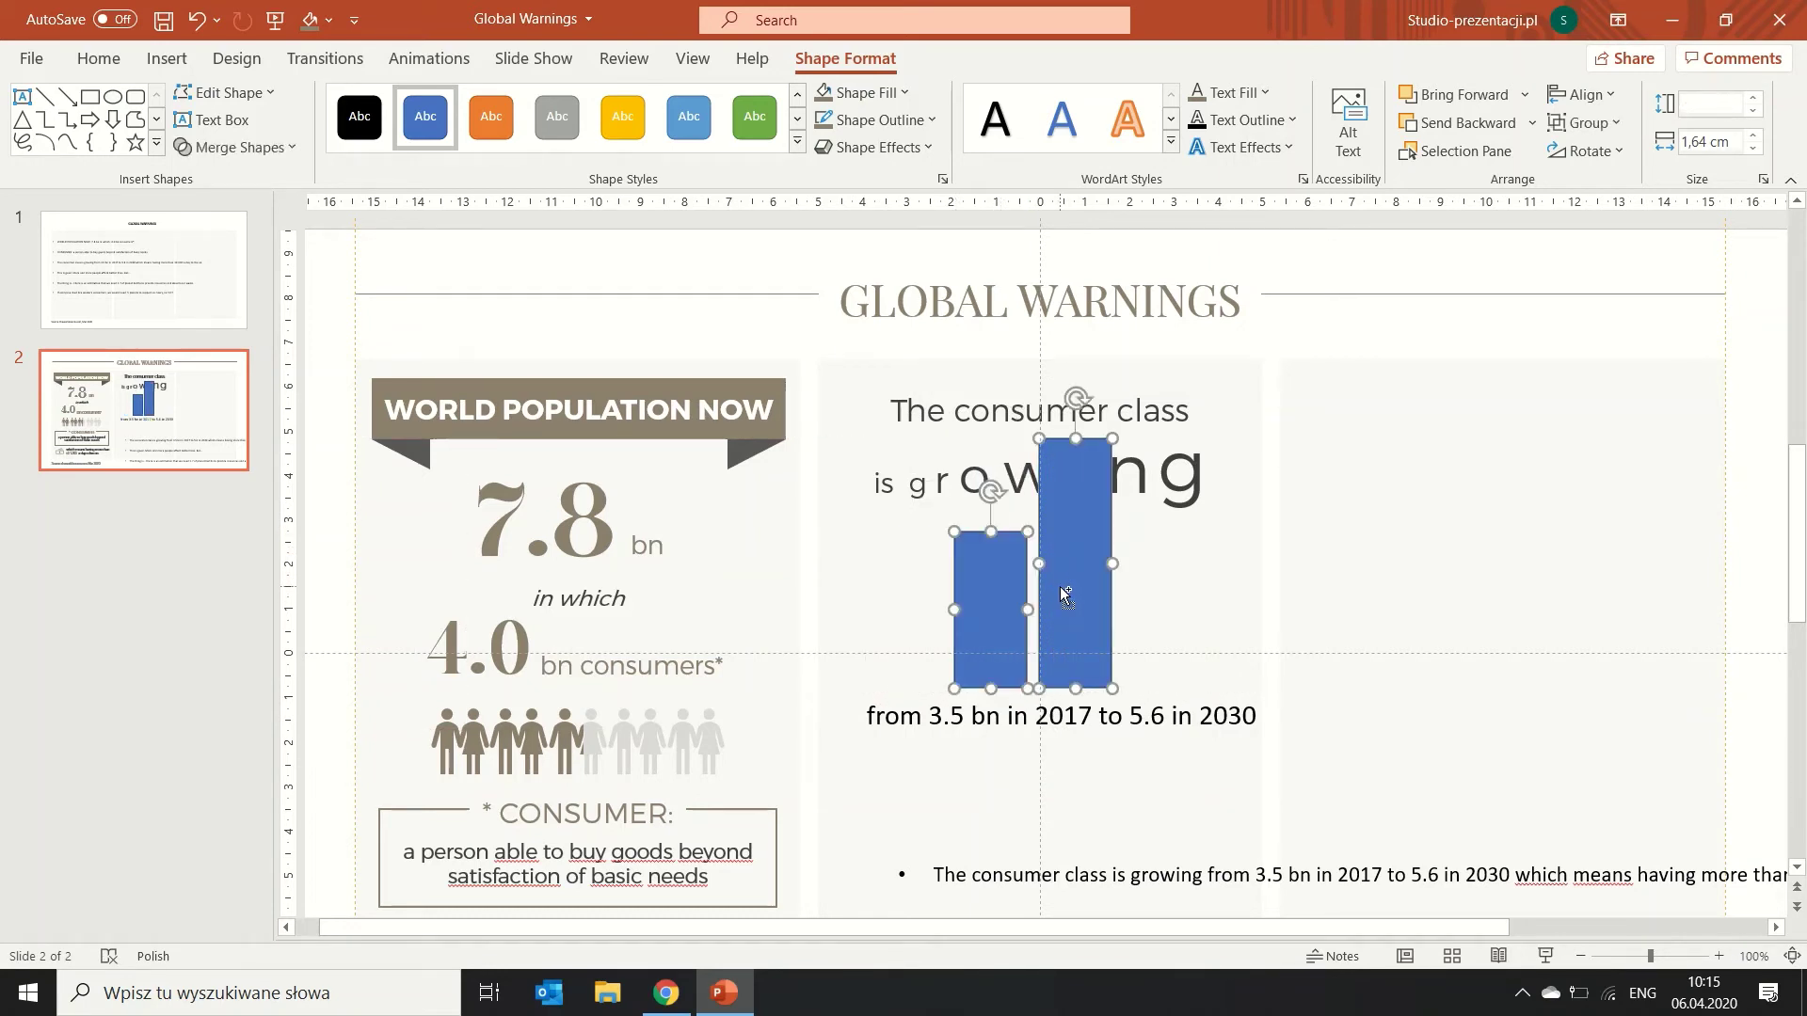
pyautogui.moveTo(1119, 431)
pyautogui.mouseDown()
pyautogui.moveTo(1035, 568)
pyautogui.moveTo(1166, 621)
pyautogui.mouseUp()
# Shift the left bar further left and give both bars a brown fill with no outline.
pyautogui.click(971, 644)
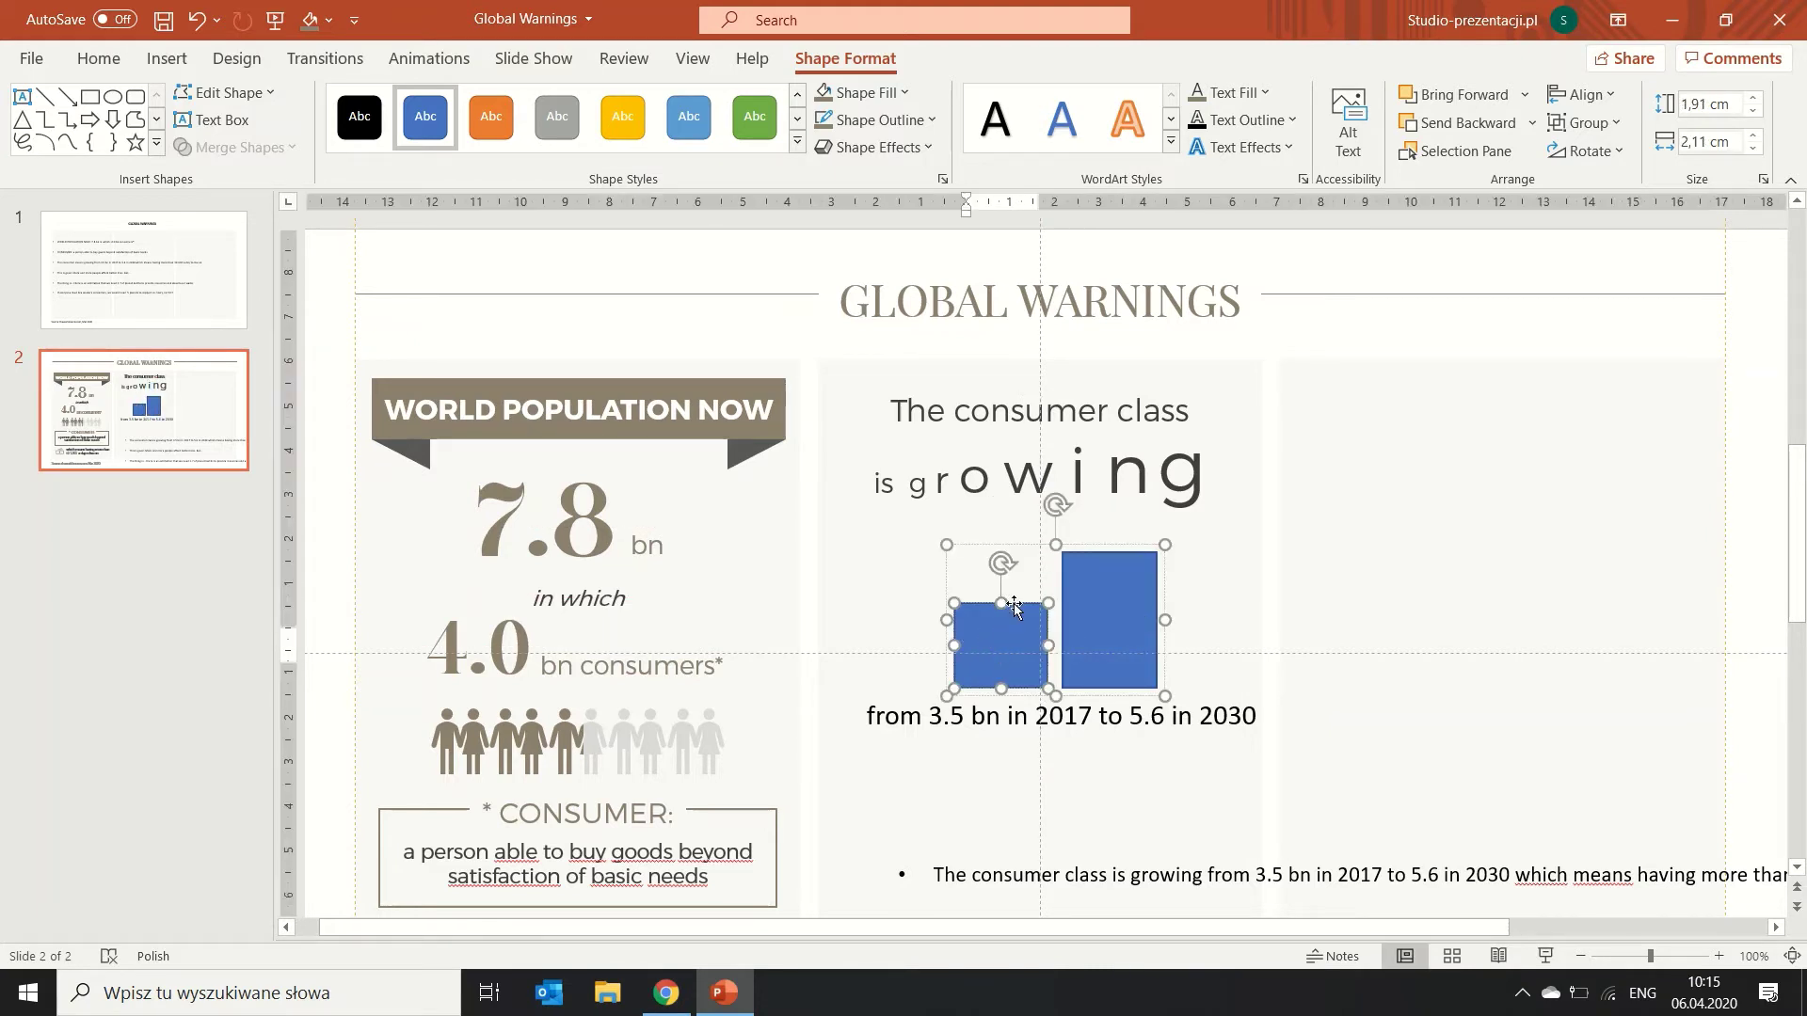
pyautogui.moveTo(1015, 607); pyautogui.dragTo(983, 607)
pyautogui.keyDown('shift'); pyautogui.click(1097, 595); pyautogui.keyUp('shift')
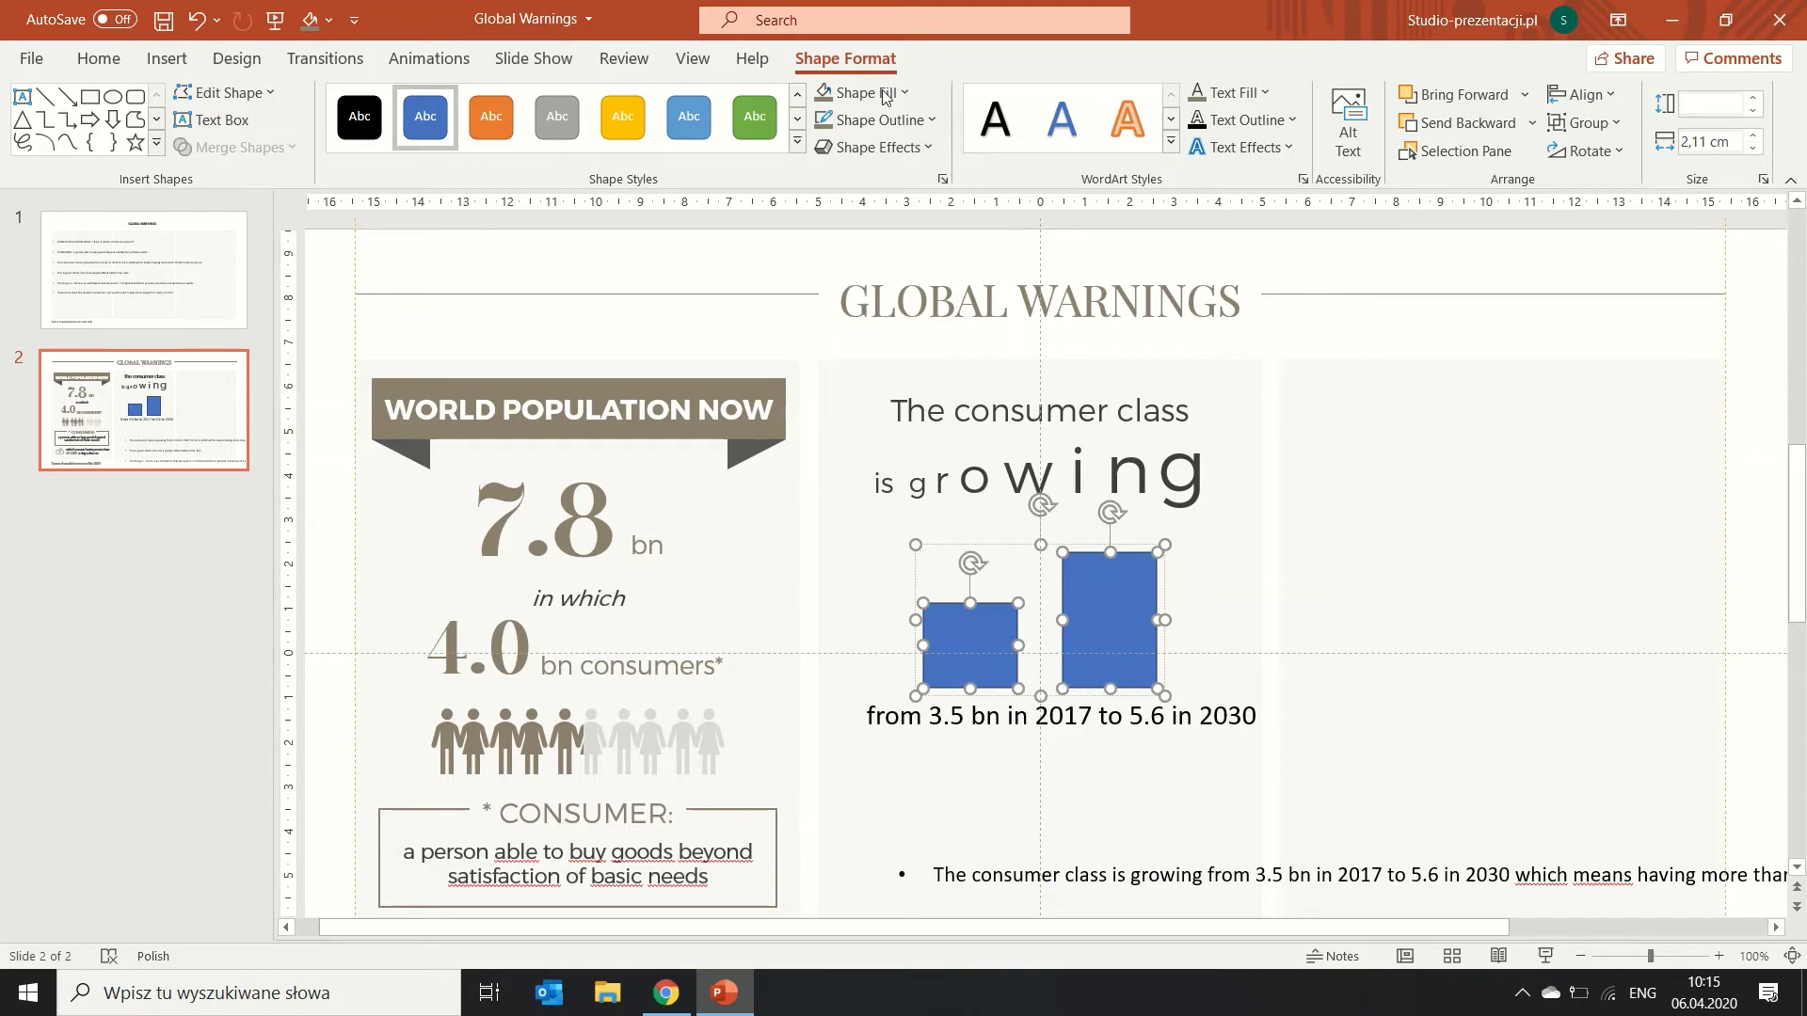
pyautogui.click(856, 92)
pyautogui.click(931, 120)
pyautogui.click(876, 444)
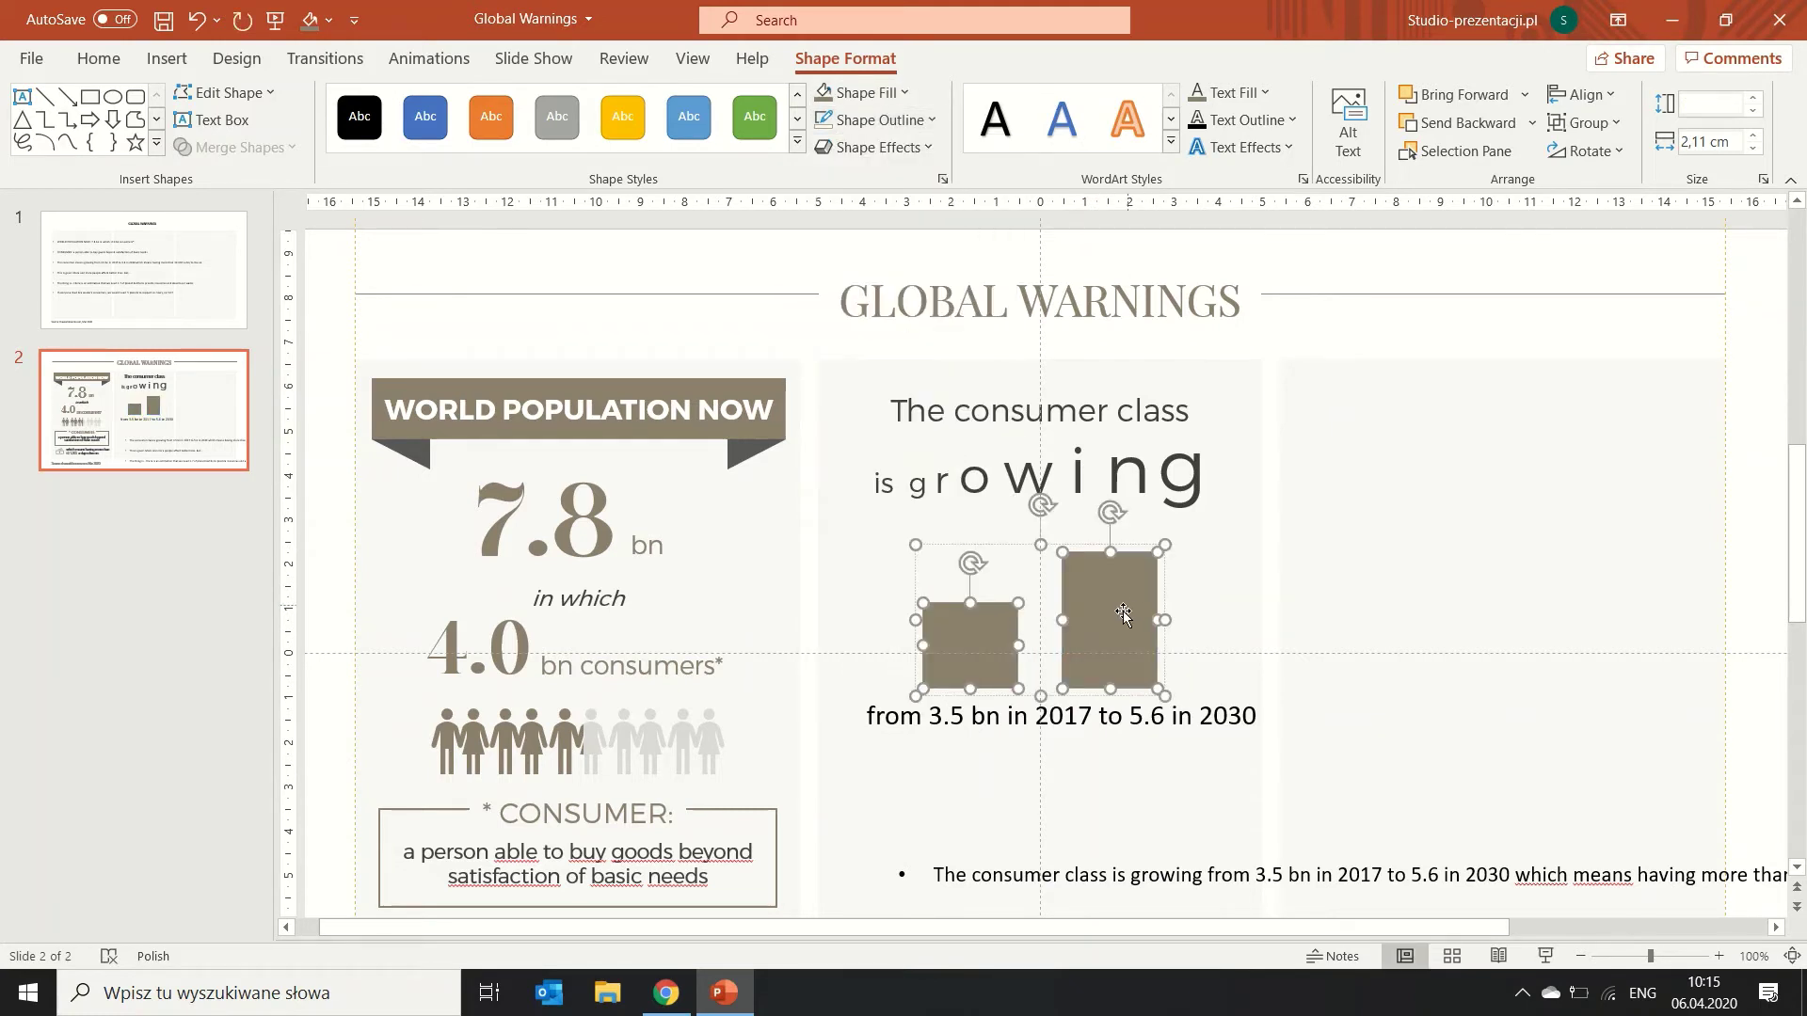
pyautogui.click(1251, 524)
pyautogui.click(1066, 617)
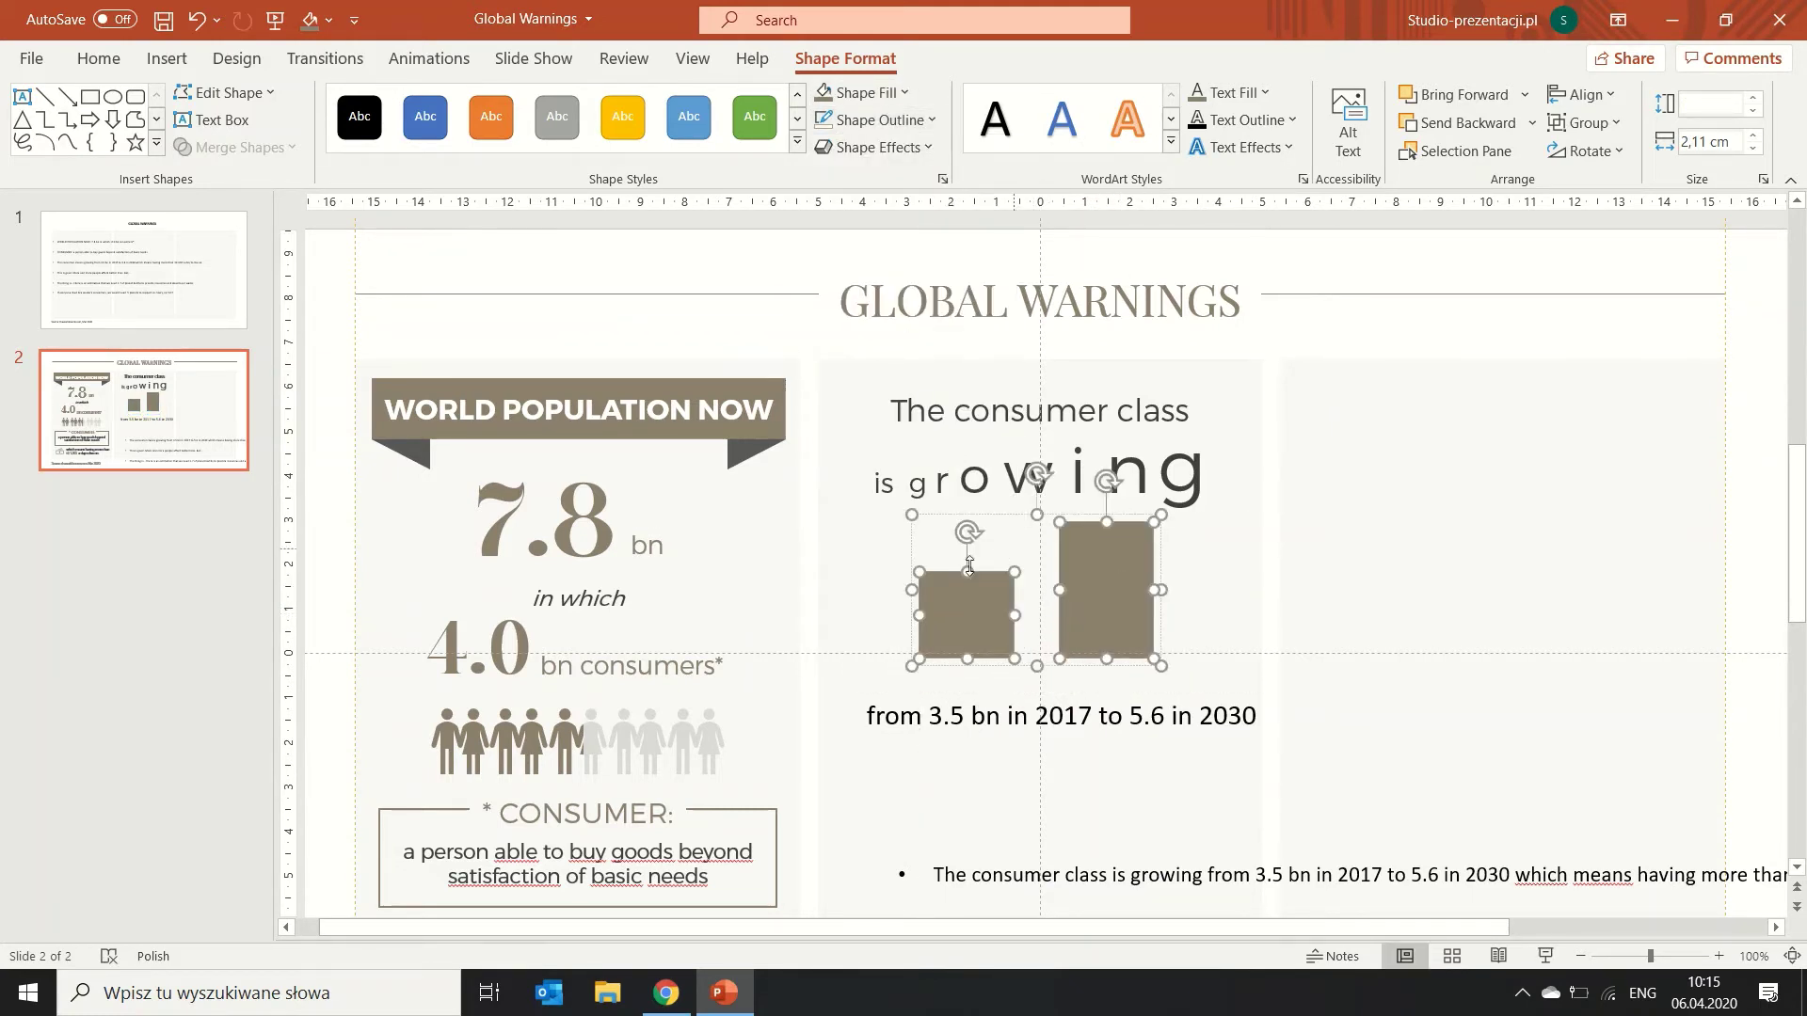
pyautogui.click(1225, 653)
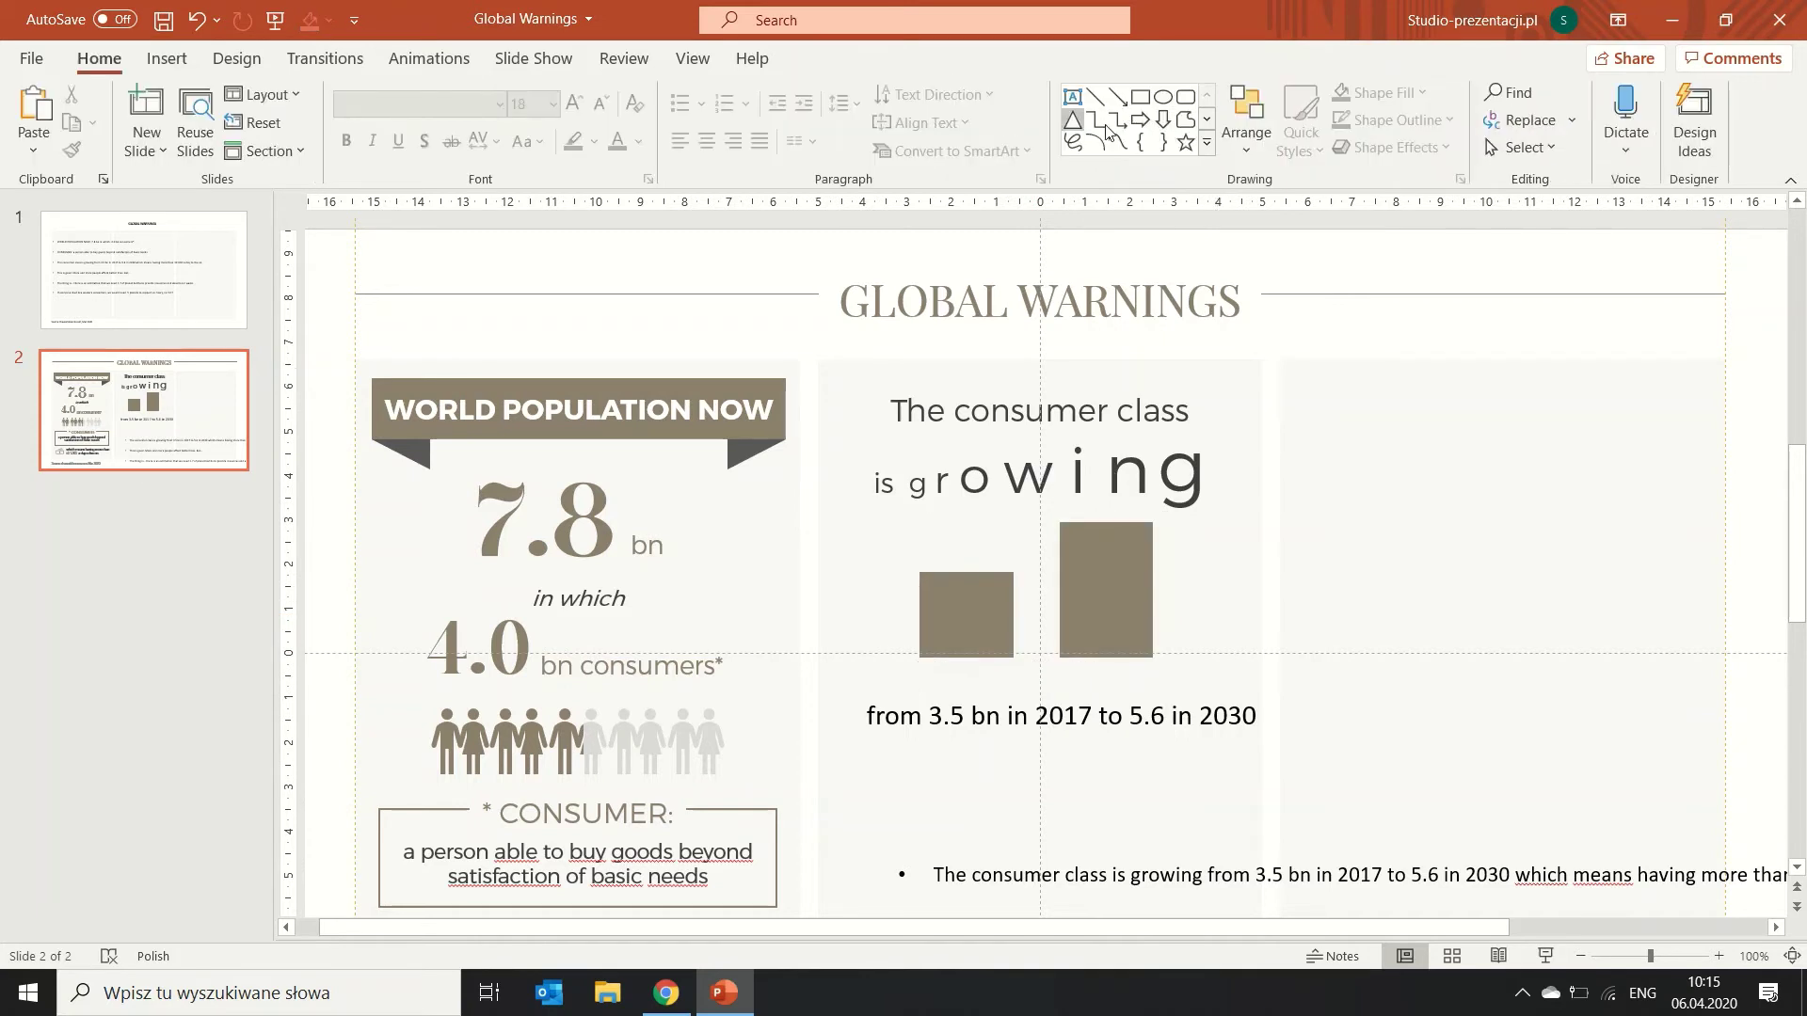
# Draw a horizontal baseline under the bars in matching brown, then ungroup the bars.
pyautogui.click(1095, 96)
pyautogui.moveTo(848, 664); pyautogui.dragTo(1222, 658)
pyautogui.click(1398, 119)
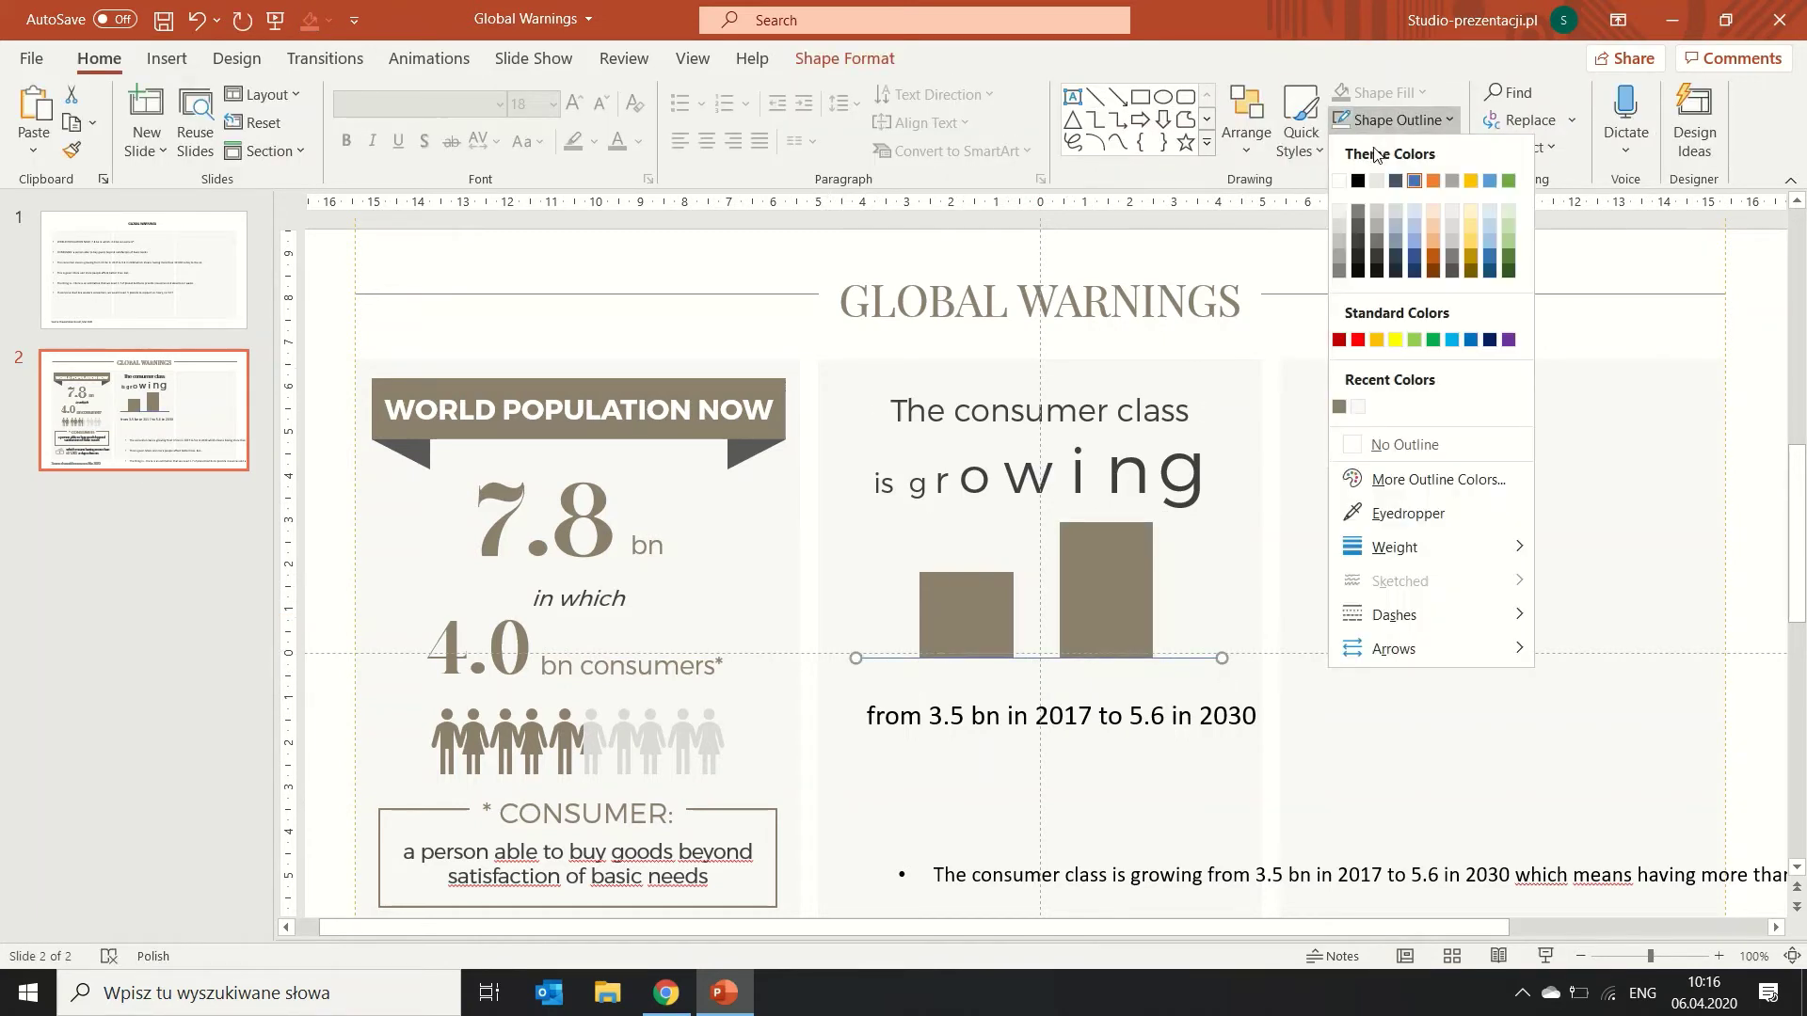
pyautogui.click(1358, 247)
pyautogui.keyDown('shift'); pyautogui.click(1036, 626); pyautogui.keyUp('shift')
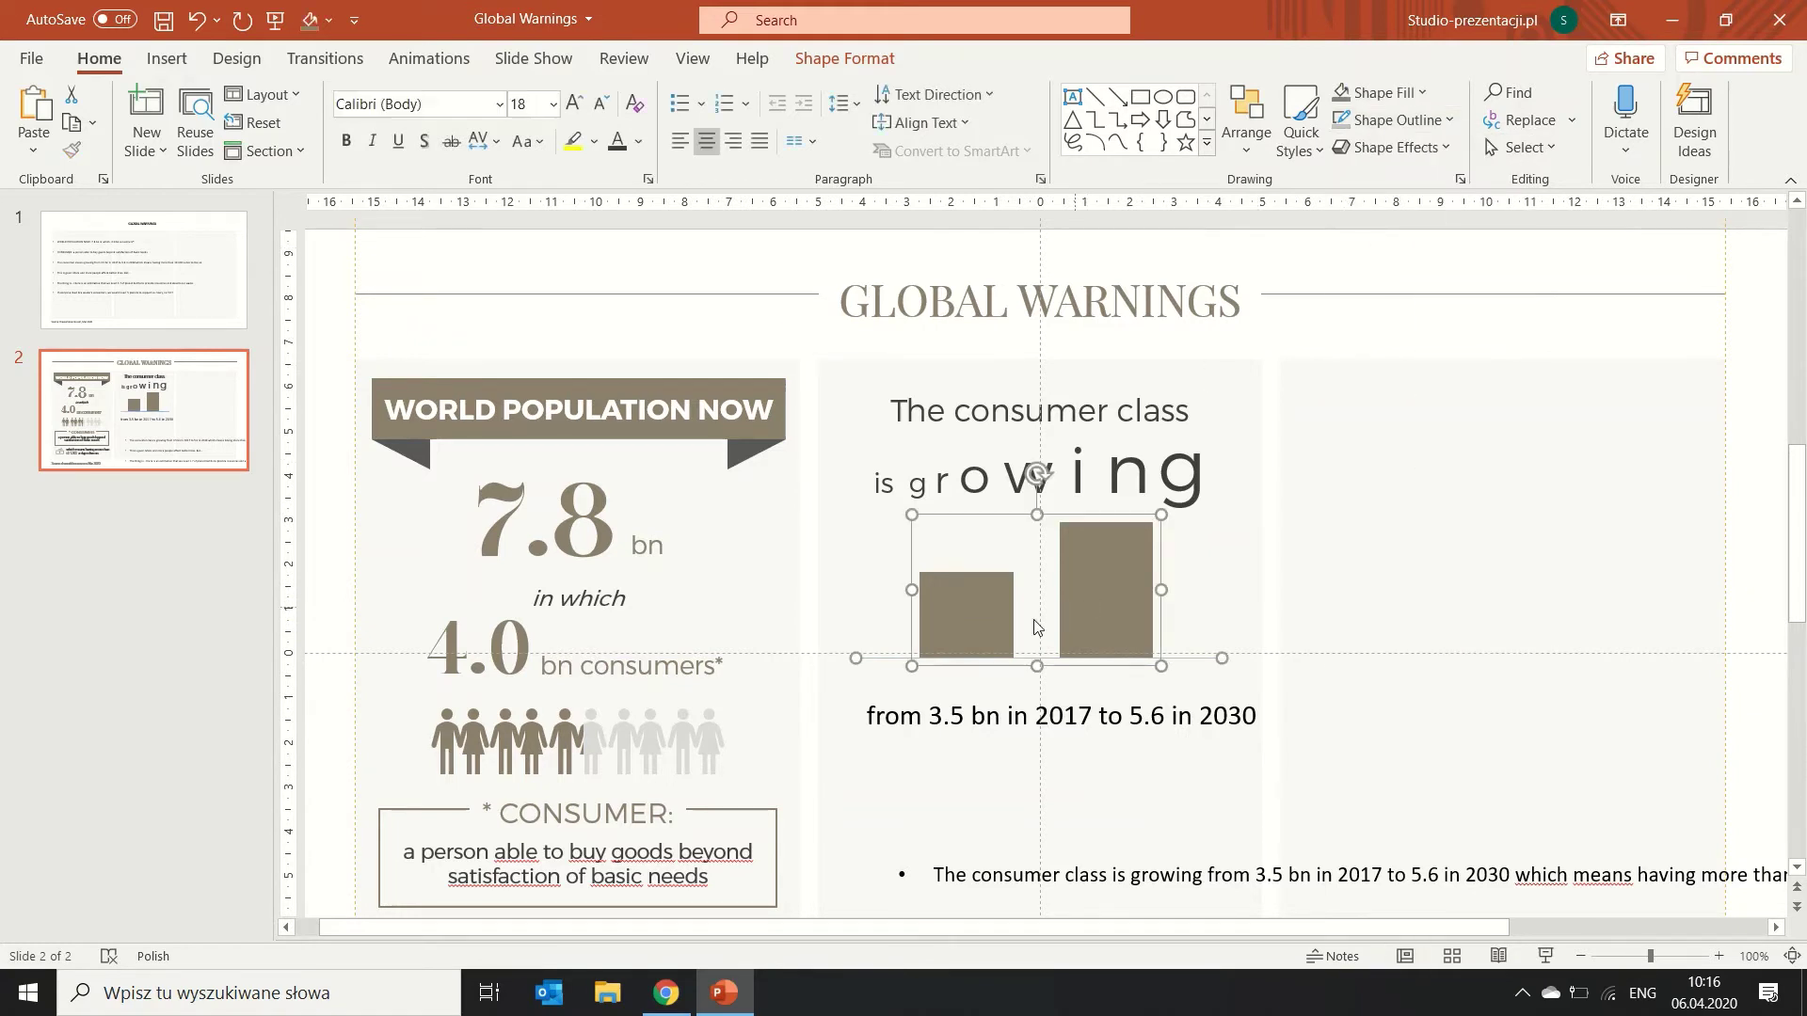
pyautogui.hotkey('ctrl', 'shift', 'g')
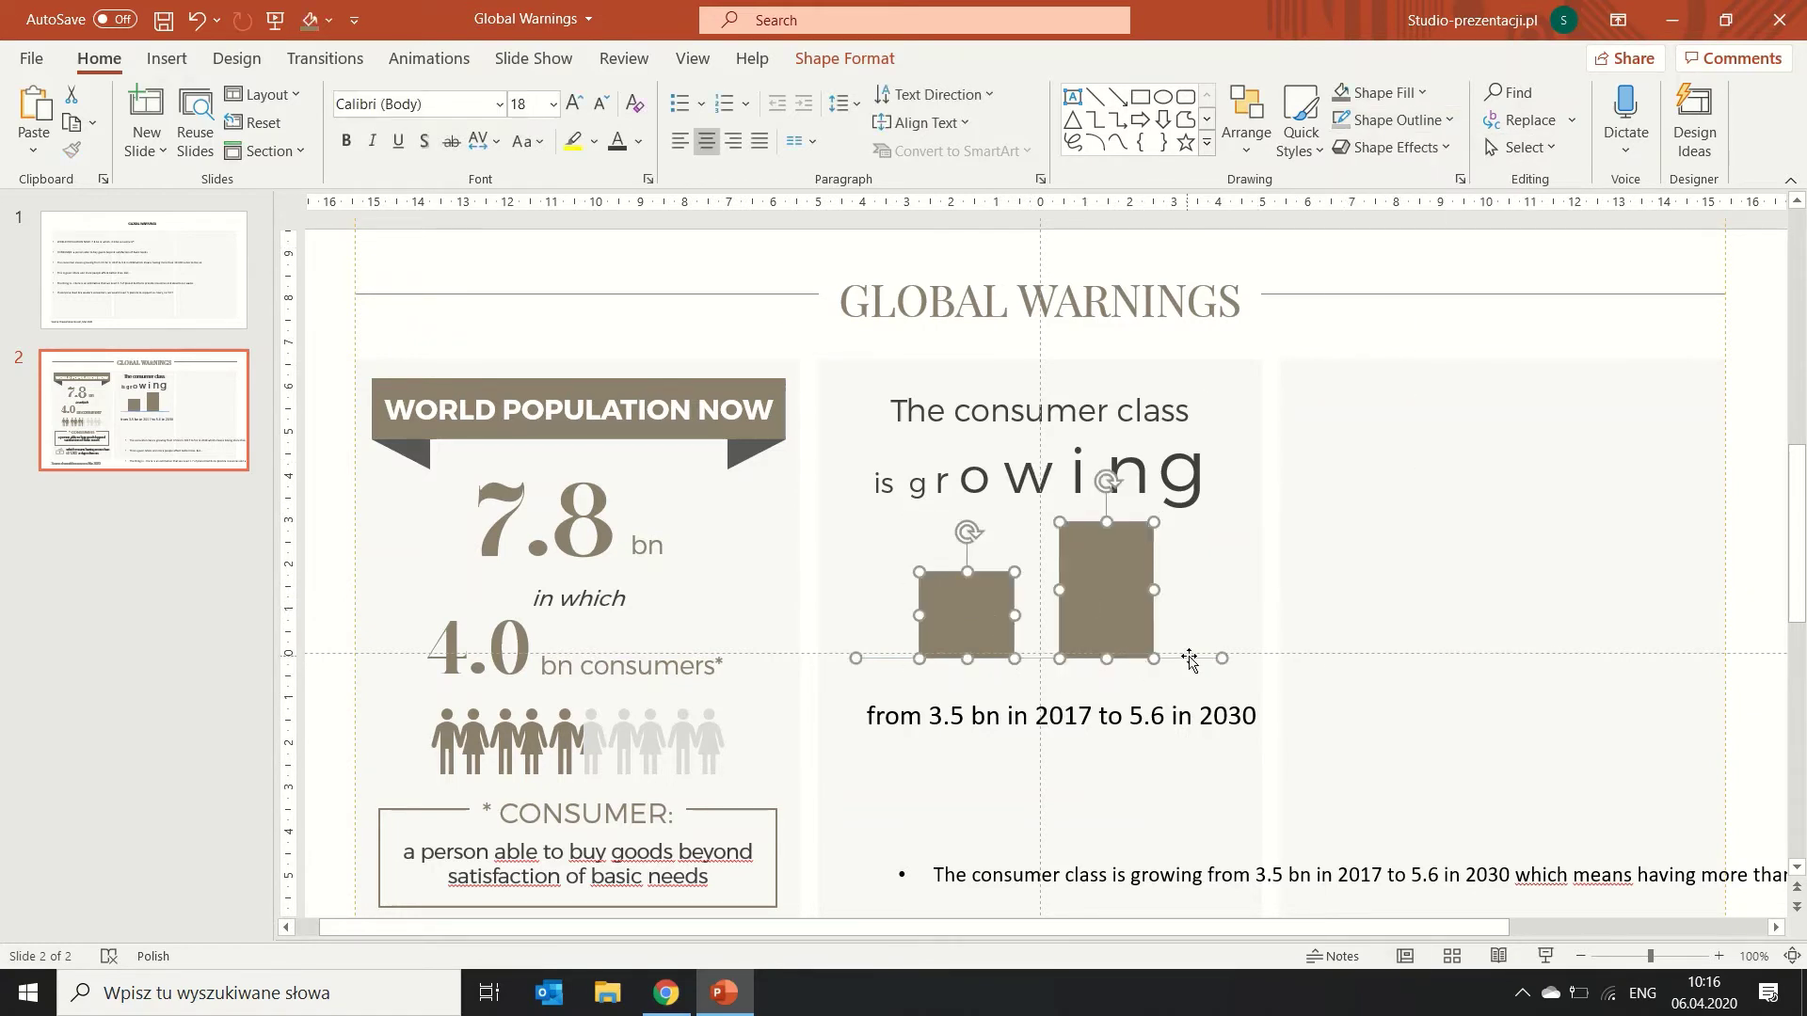
# Align and group the bars with the baseline, and label the right bar '5.6 bn'.
pyautogui.click(1581, 94)
pyautogui.click(1603, 300)
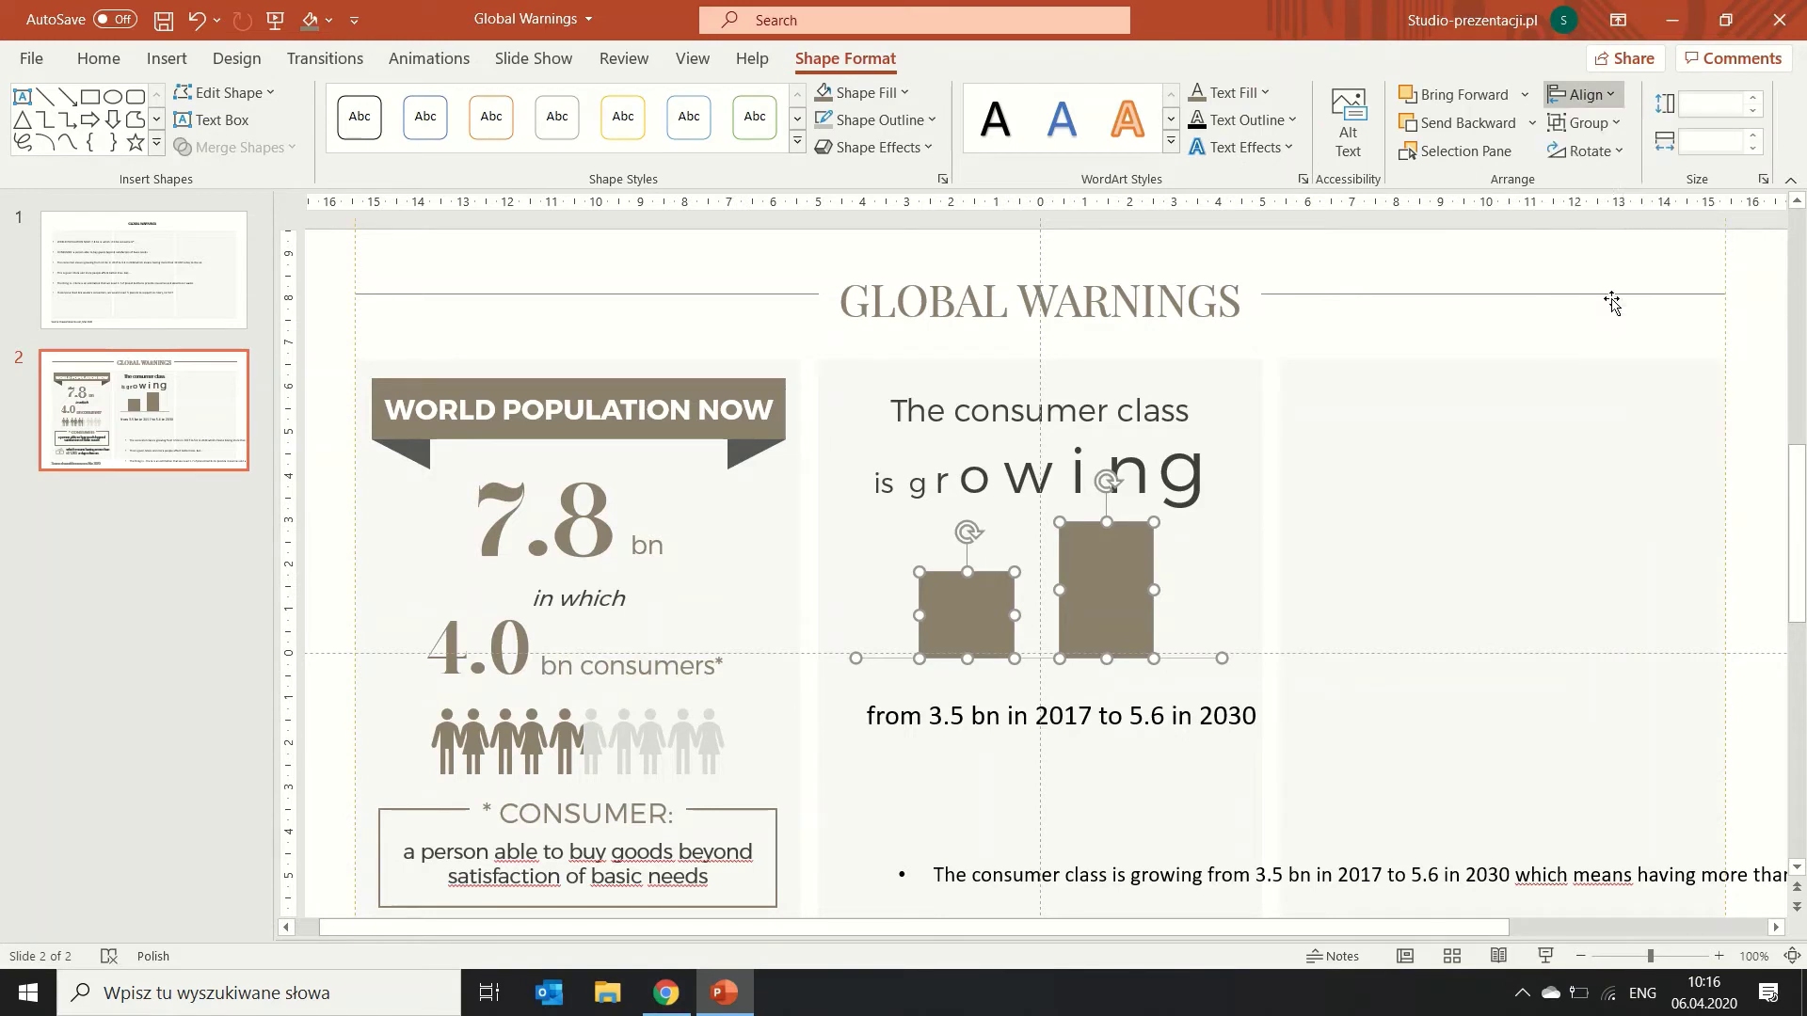
pyautogui.hotkey('ctrl', 'g')
pyautogui.click(1141, 595)
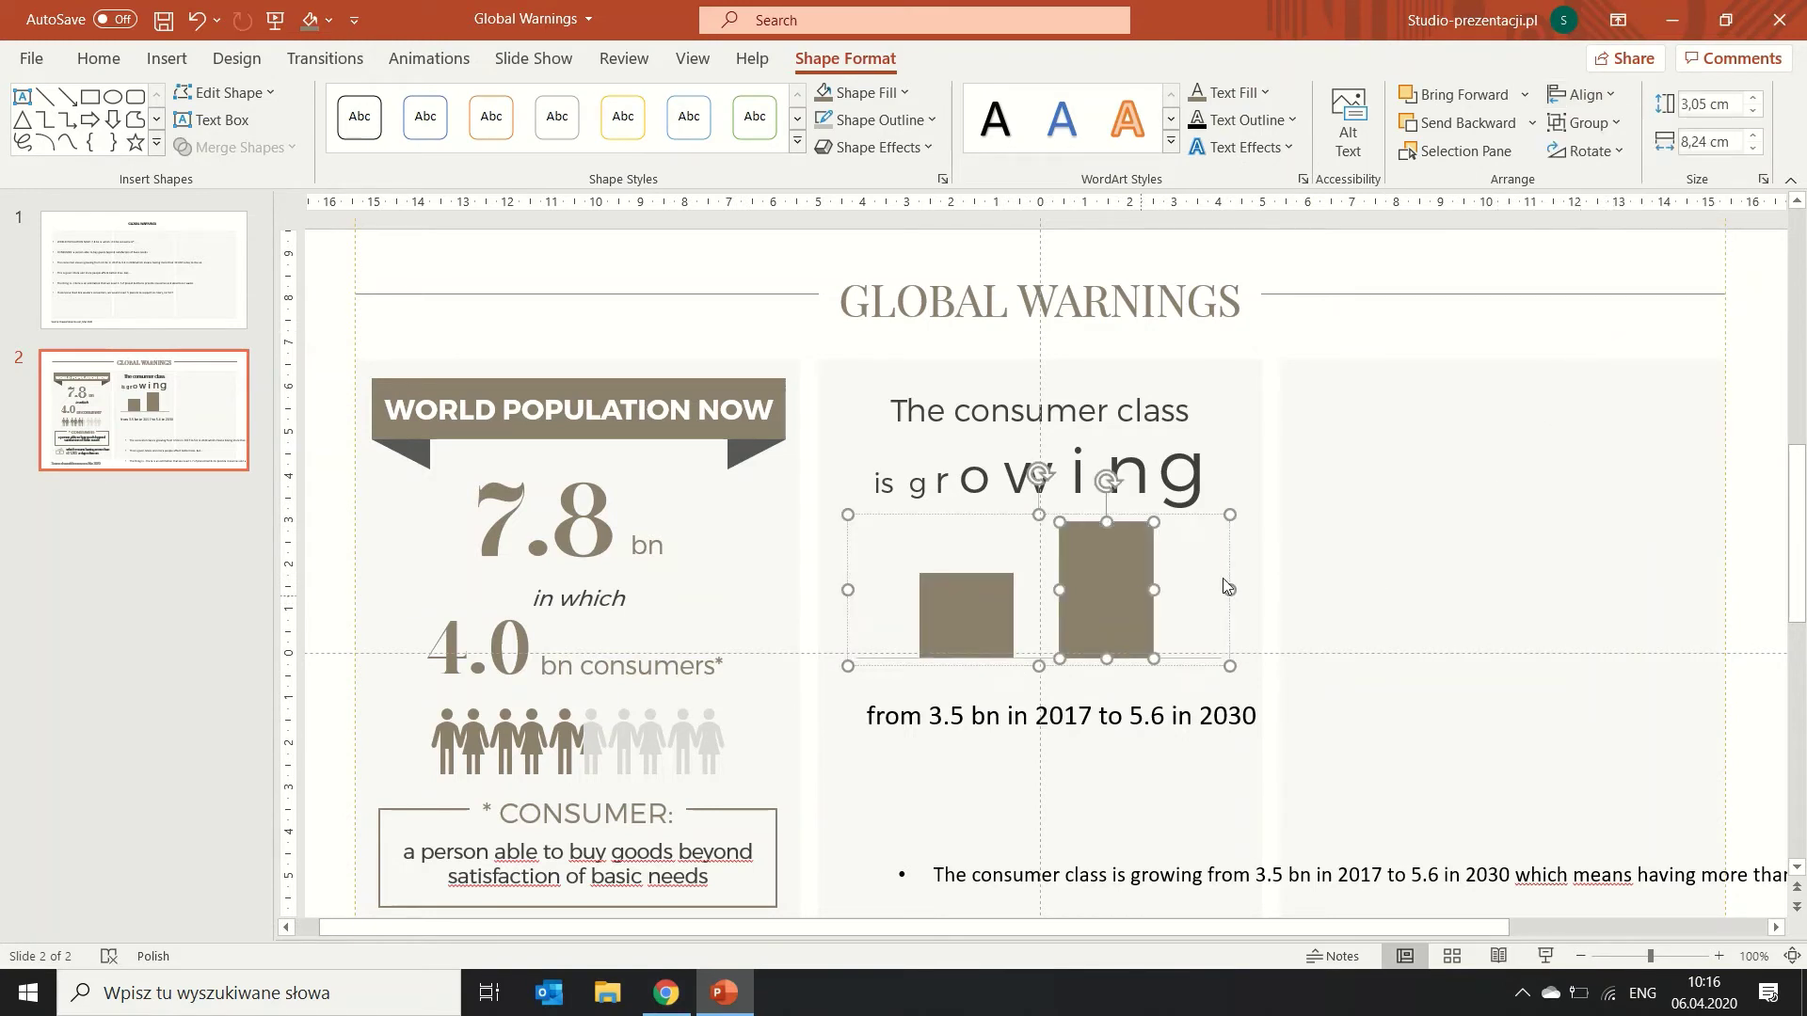
pyautogui.click(1114, 585)
pyautogui.write('5.6')
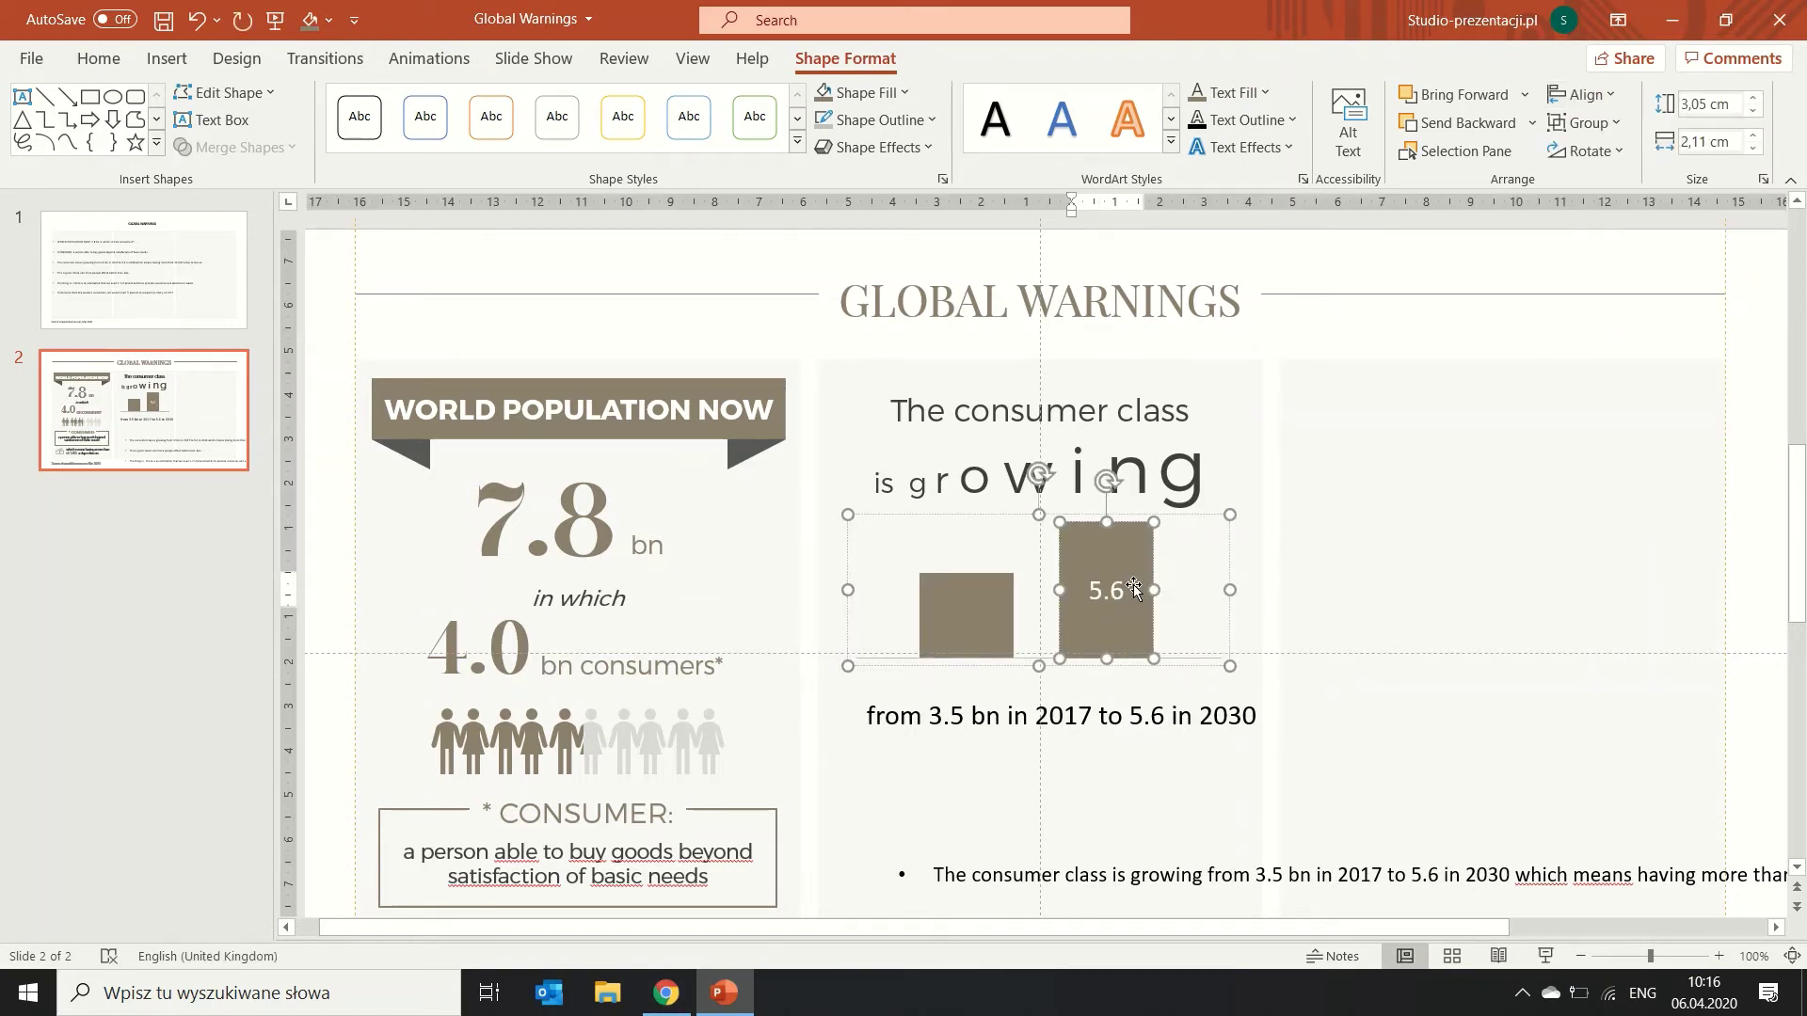
pyautogui.write(' bn')
# Widen both bars to 2.4 cm and label the left bar '3.5 bn'.
pyautogui.click(1009, 593)
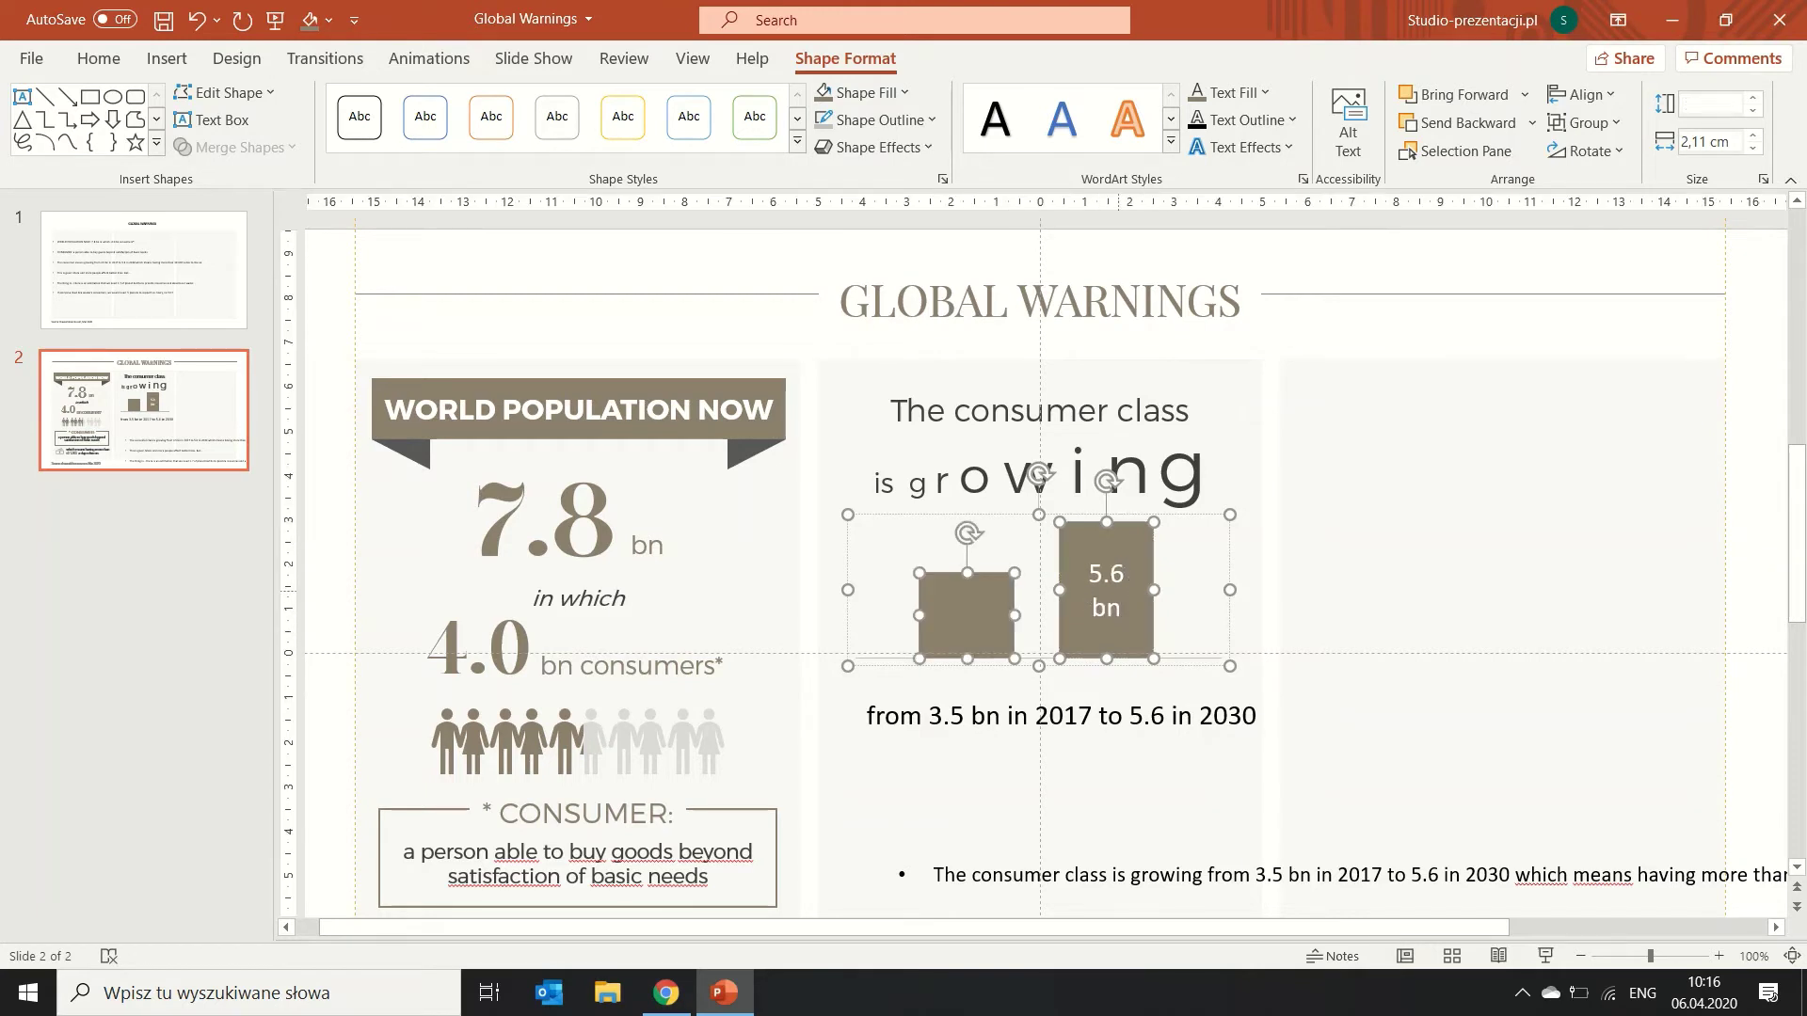
pyautogui.click(1754, 135)
pyautogui.click(1754, 136)
pyautogui.click(1753, 135)
pyautogui.click(1753, 136)
pyautogui.click(1753, 136)
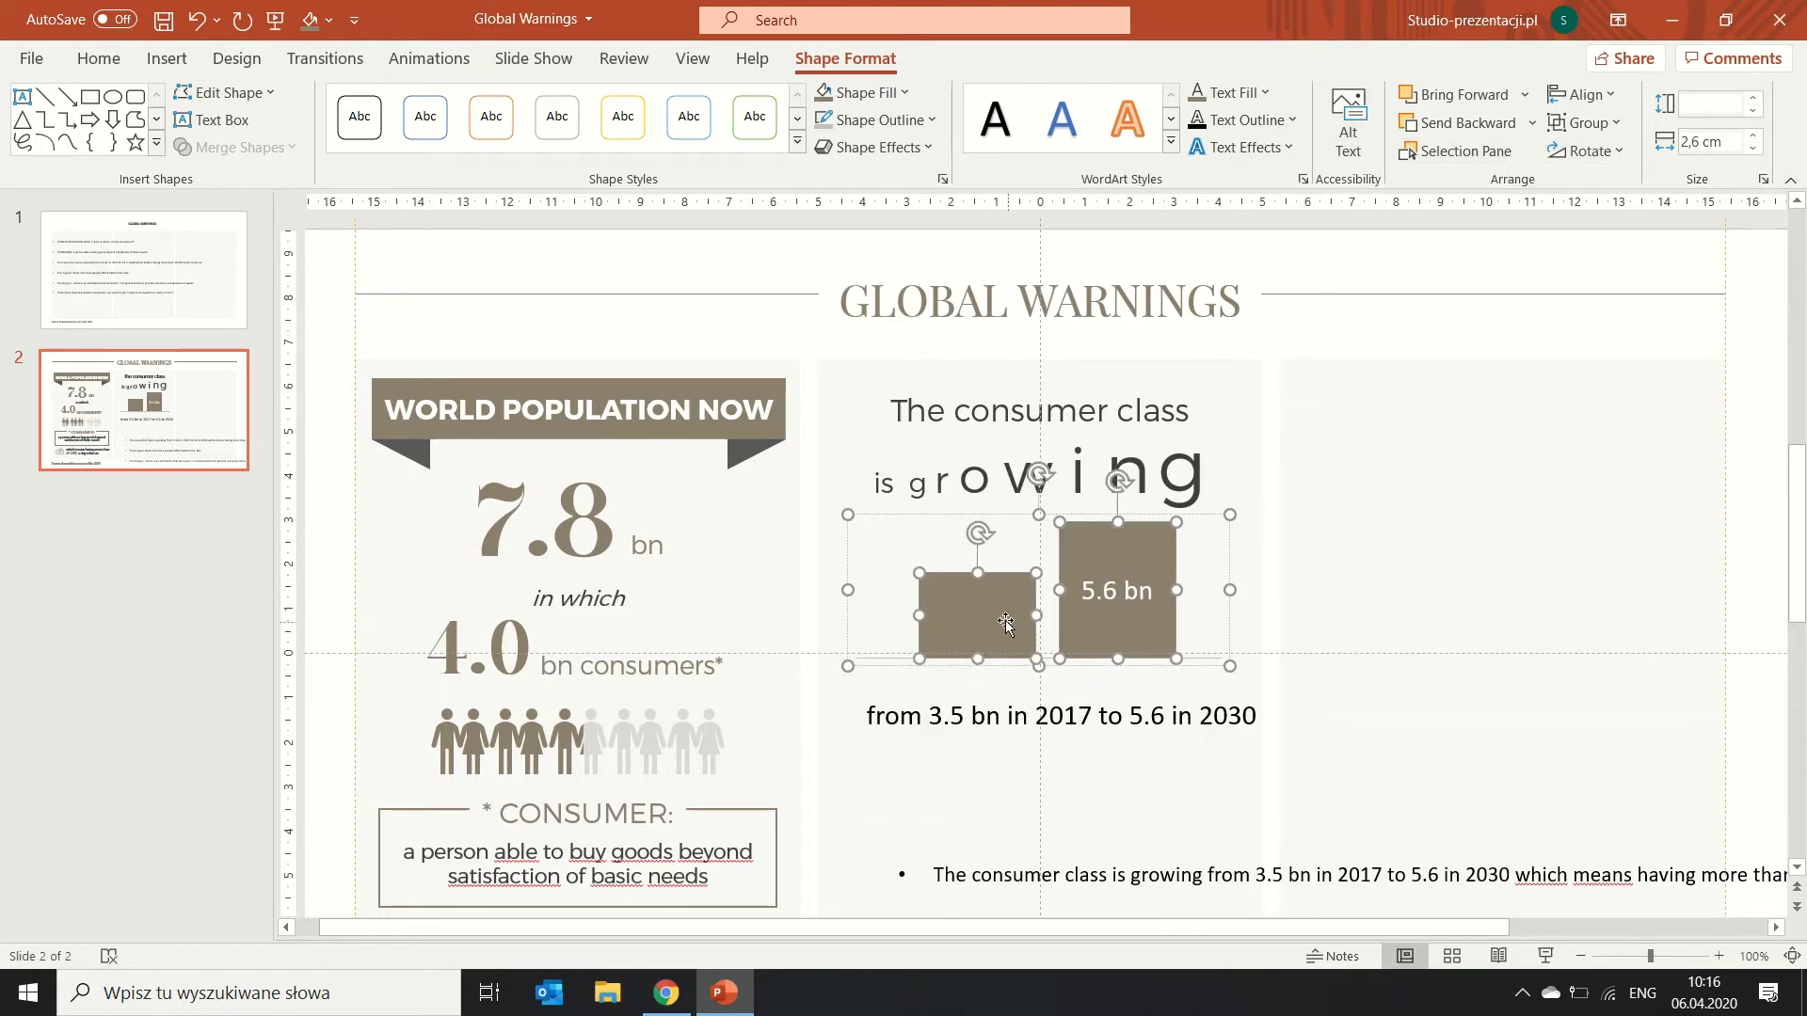
pyautogui.click(998, 617)
pyautogui.write('3.5 bn')
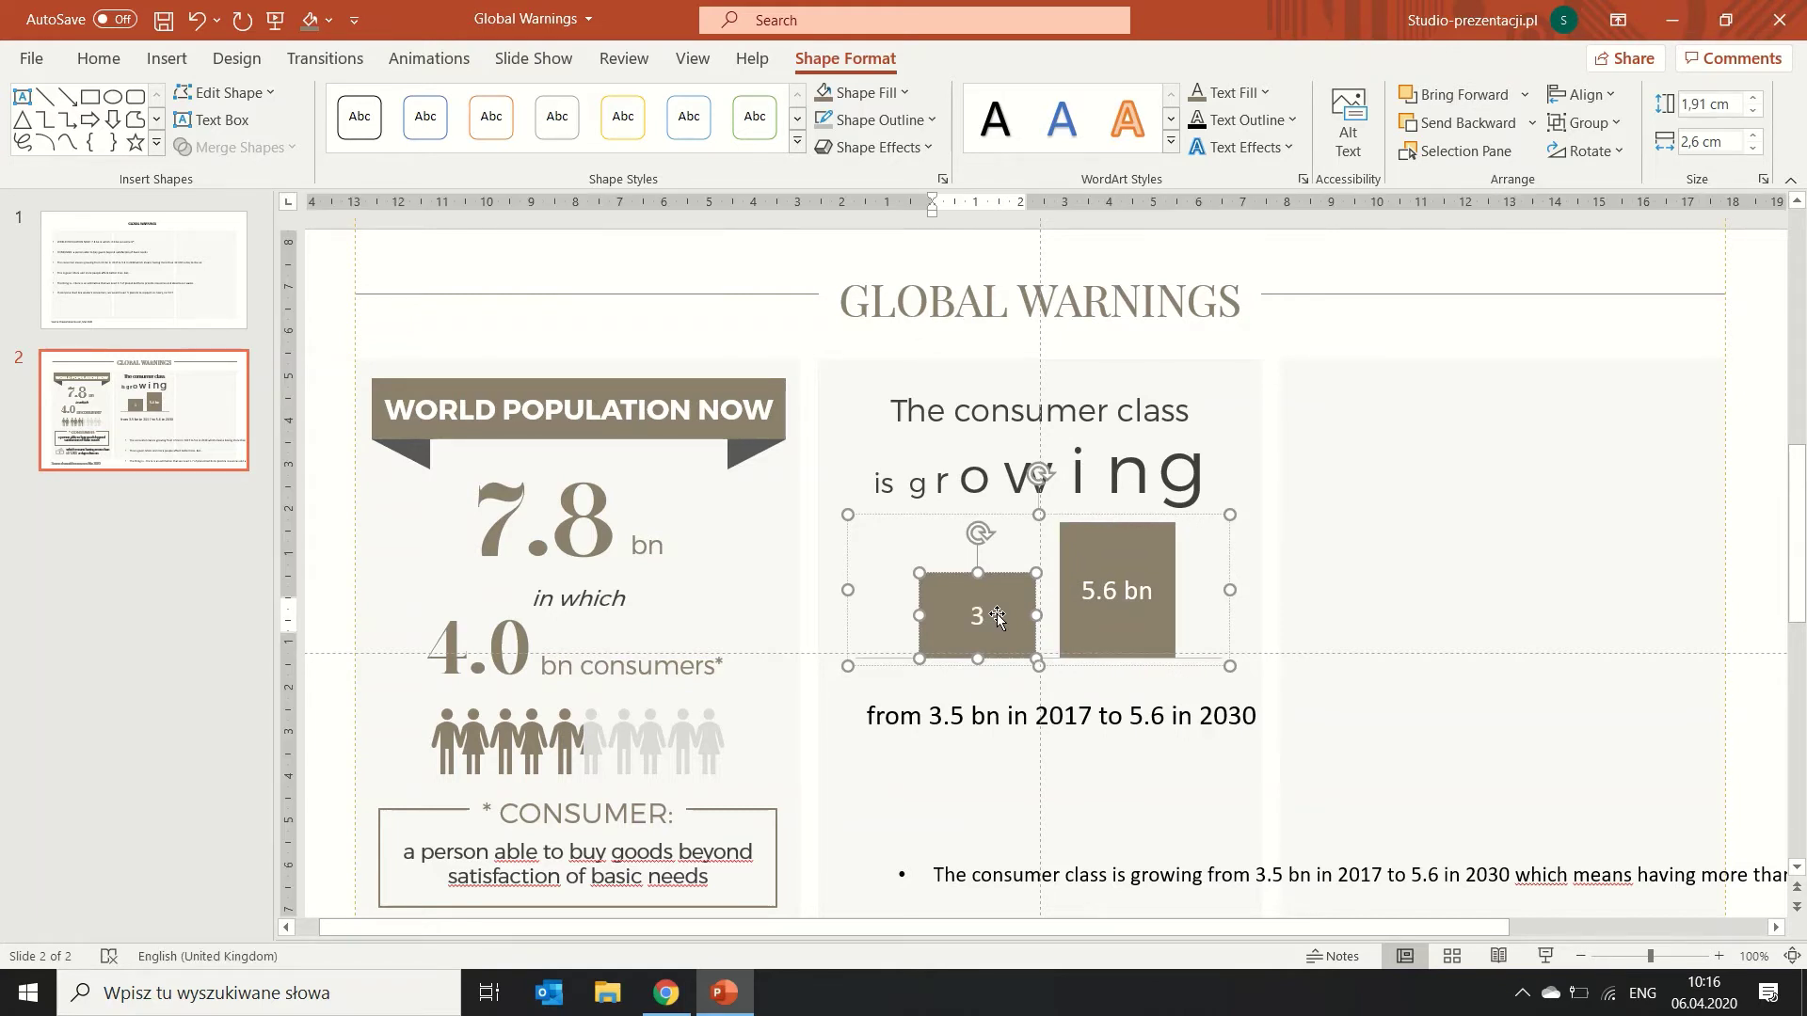
# Apply the Rachel font to both bar labels.
pyautogui.keyDown('shift'); pyautogui.click(1074, 574); pyautogui.keyUp('shift')
pyautogui.click(949, 617)
pyautogui.click(1118, 565)
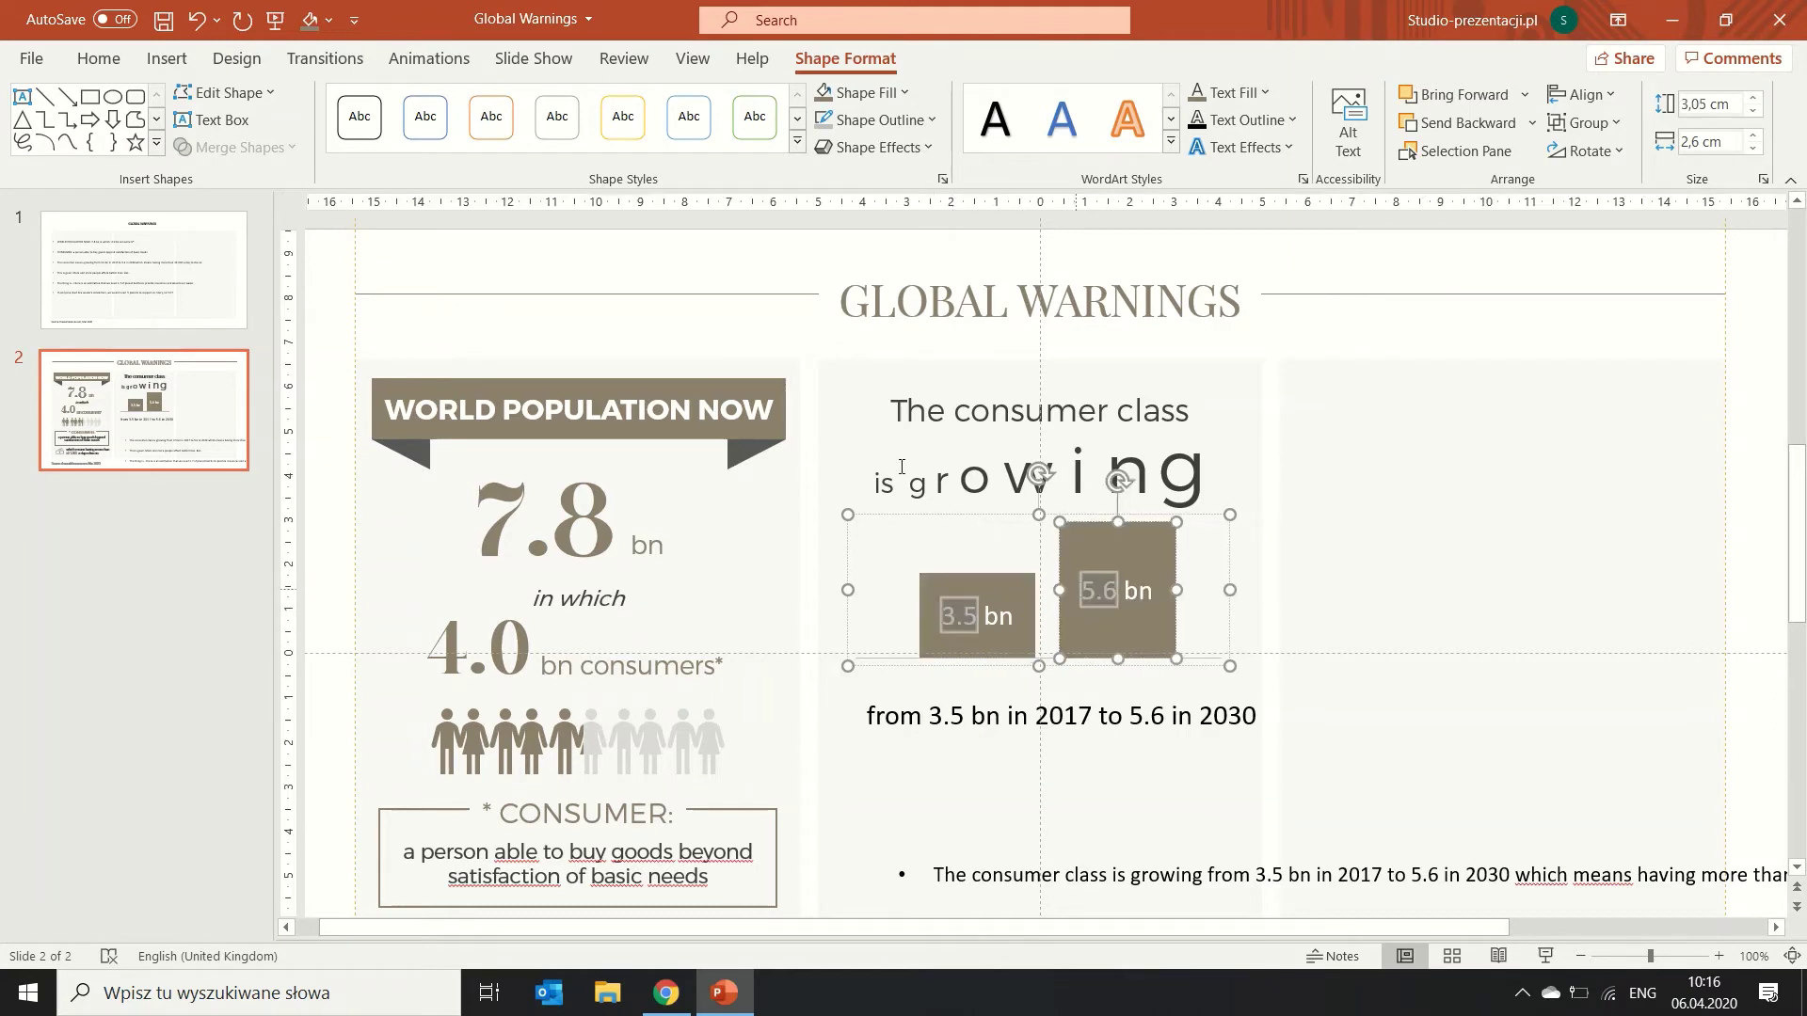
pyautogui.click(123, 63)
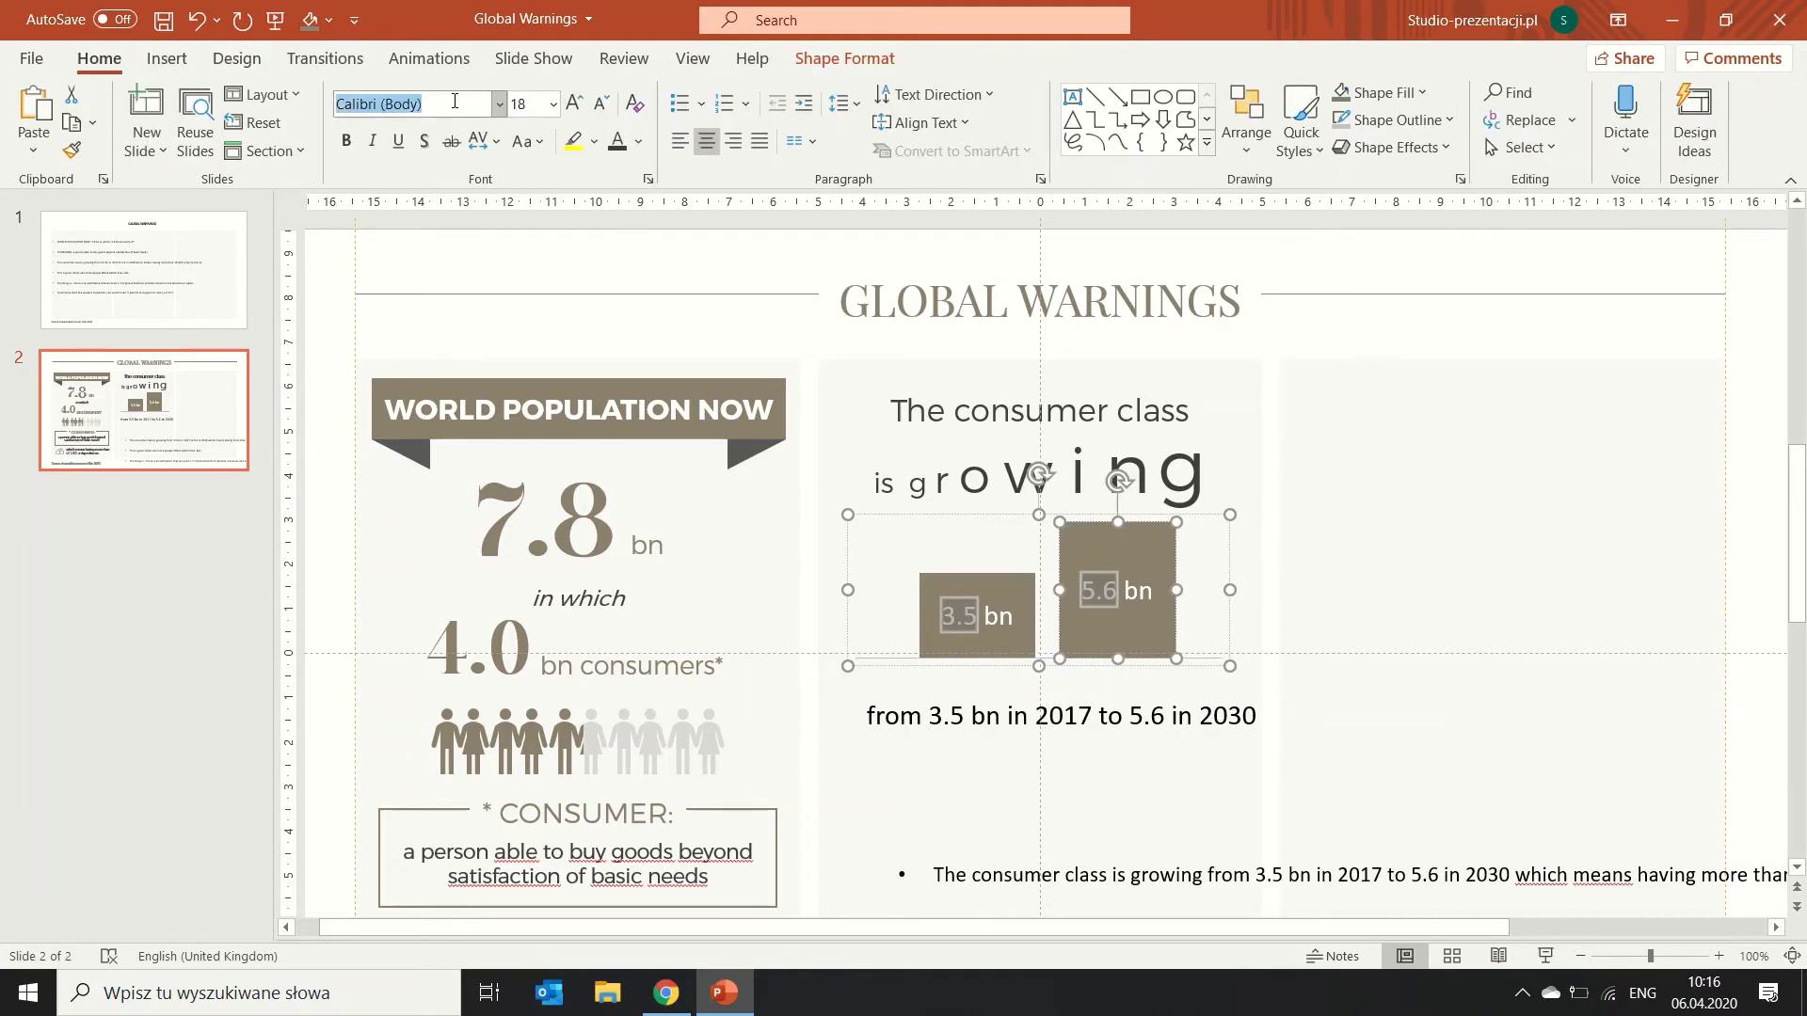
pyautogui.press('Return')
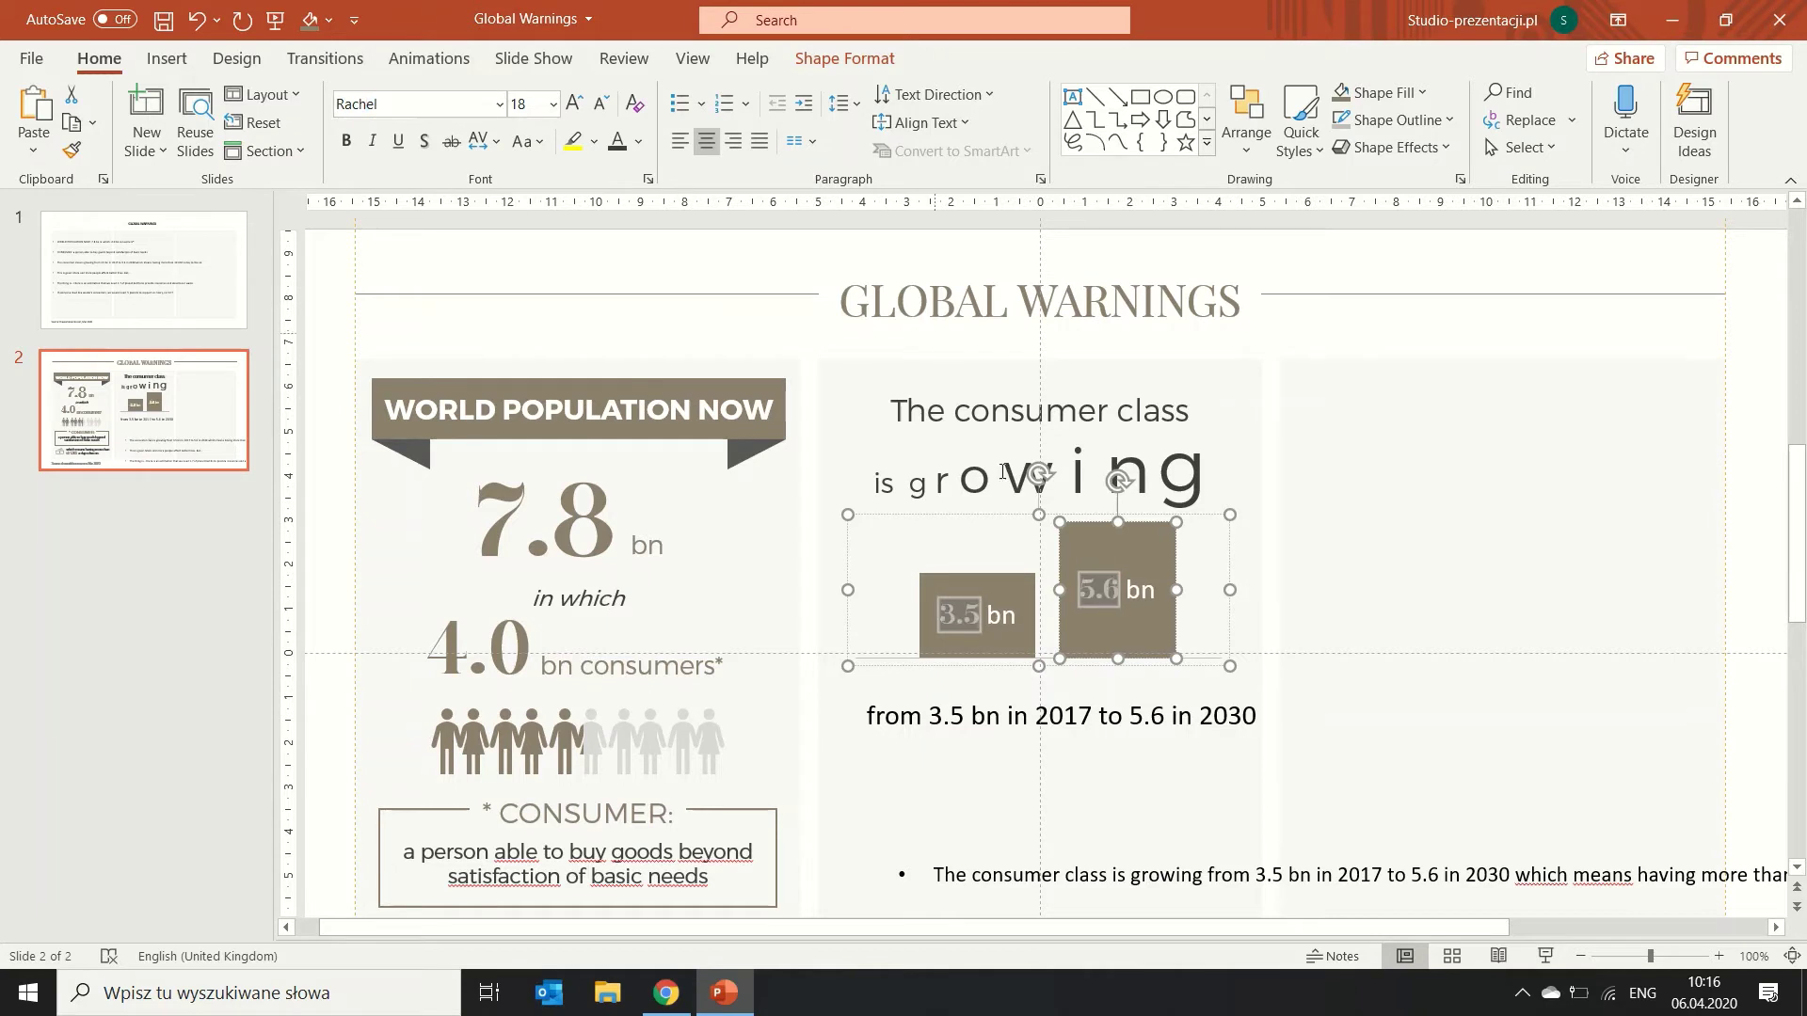
# Set the 'bn' text in both labels to a smaller Montserrat Light.
pyautogui.click(995, 617)
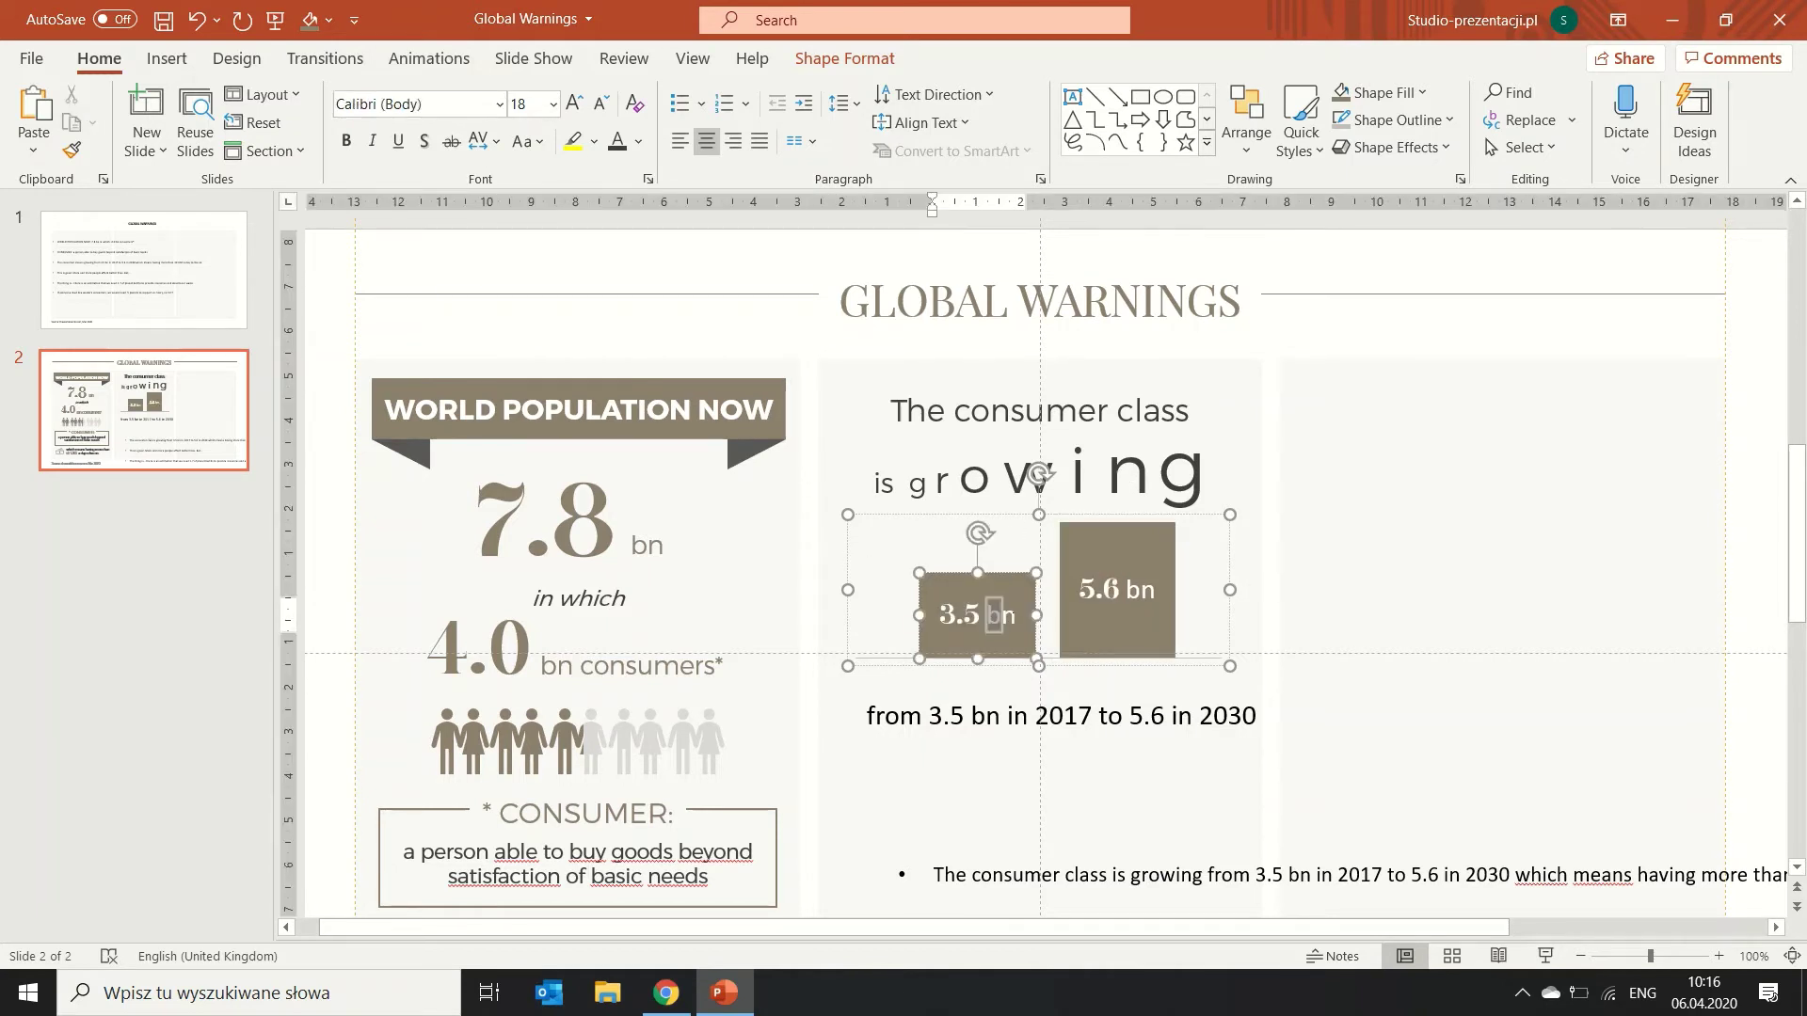
pyautogui.moveTo(995, 616); pyautogui.dragTo(1167, 603)
pyautogui.doubleClick(1134, 590)
pyautogui.click(414, 104)
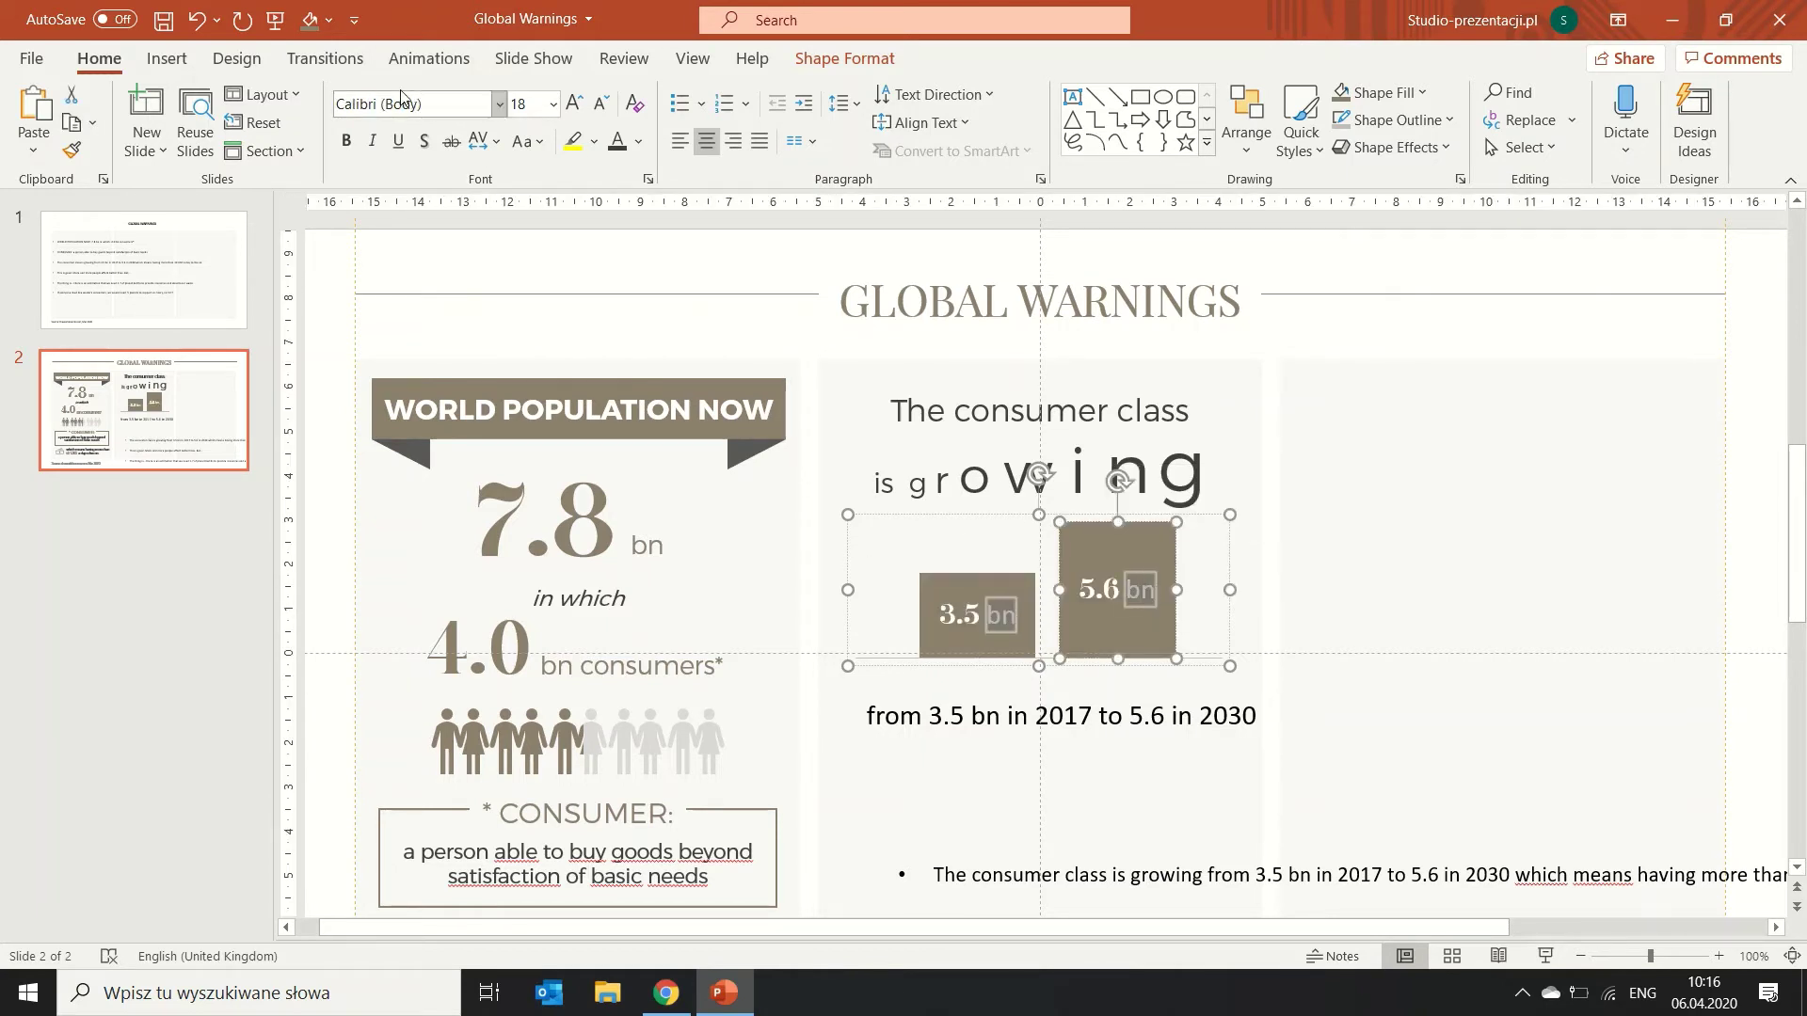
pyautogui.write('Montserrat Light')
pyautogui.press('Return')
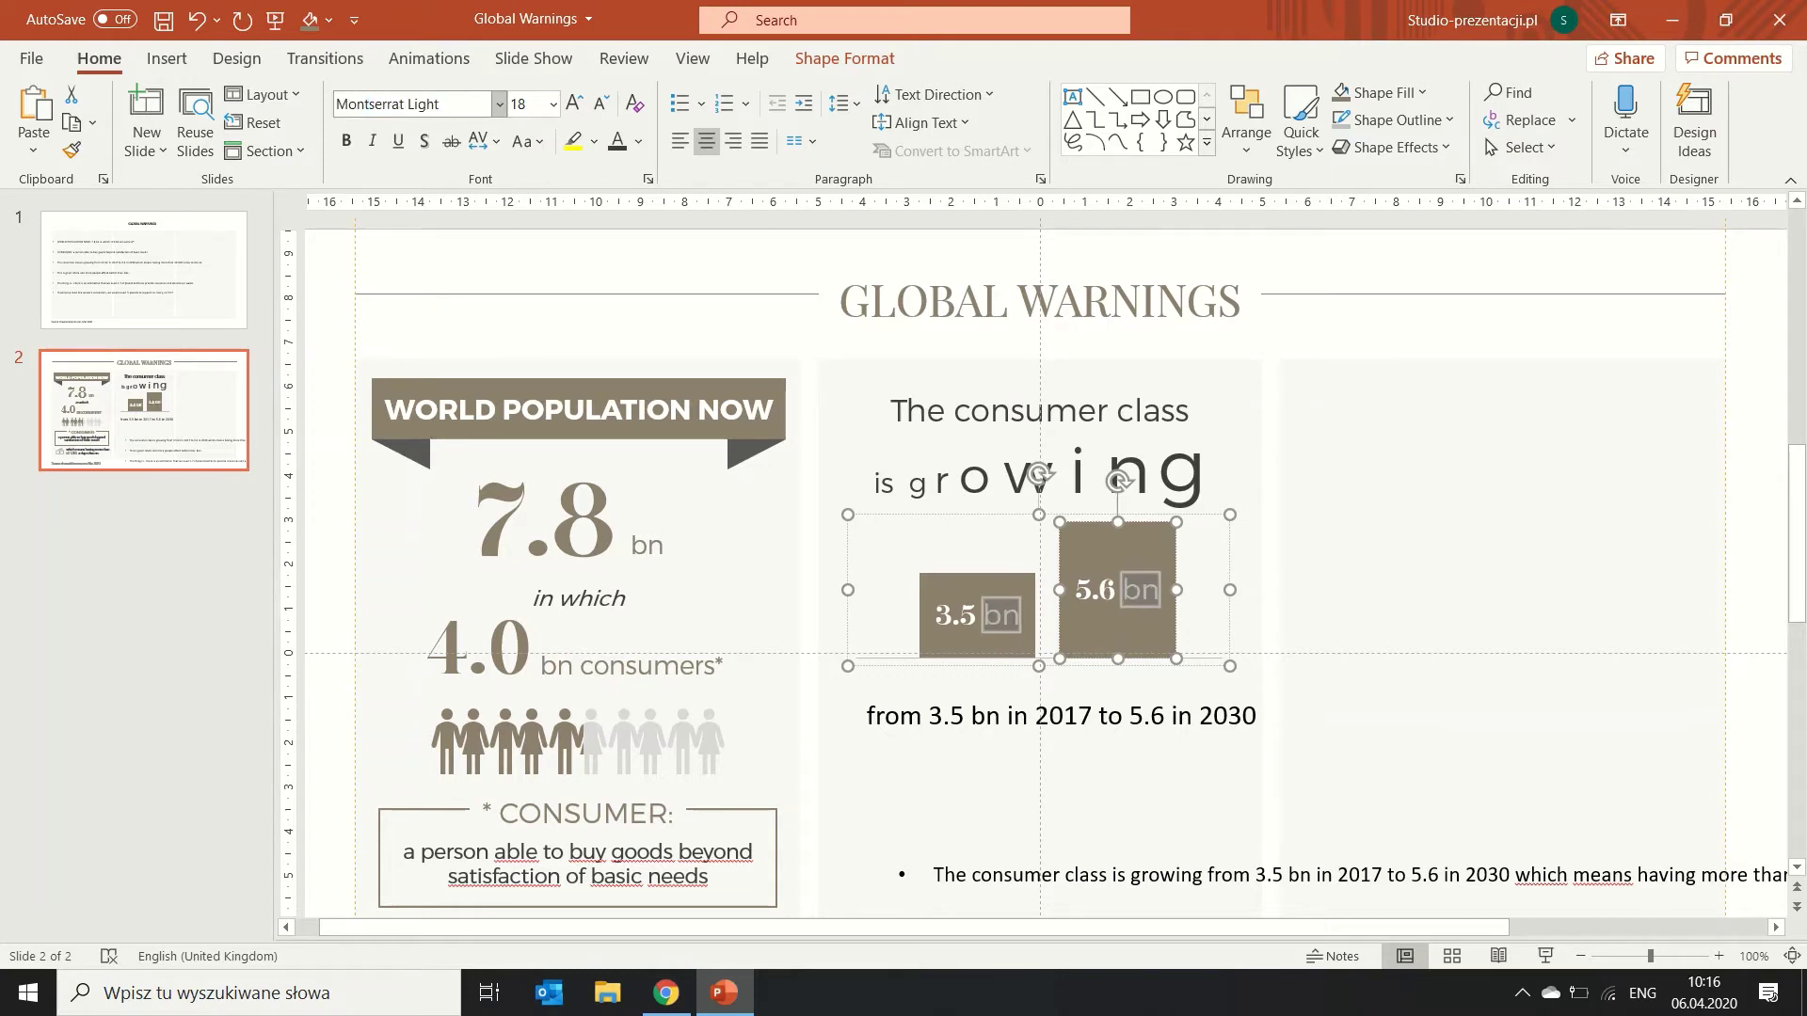
pyautogui.click(601, 104)
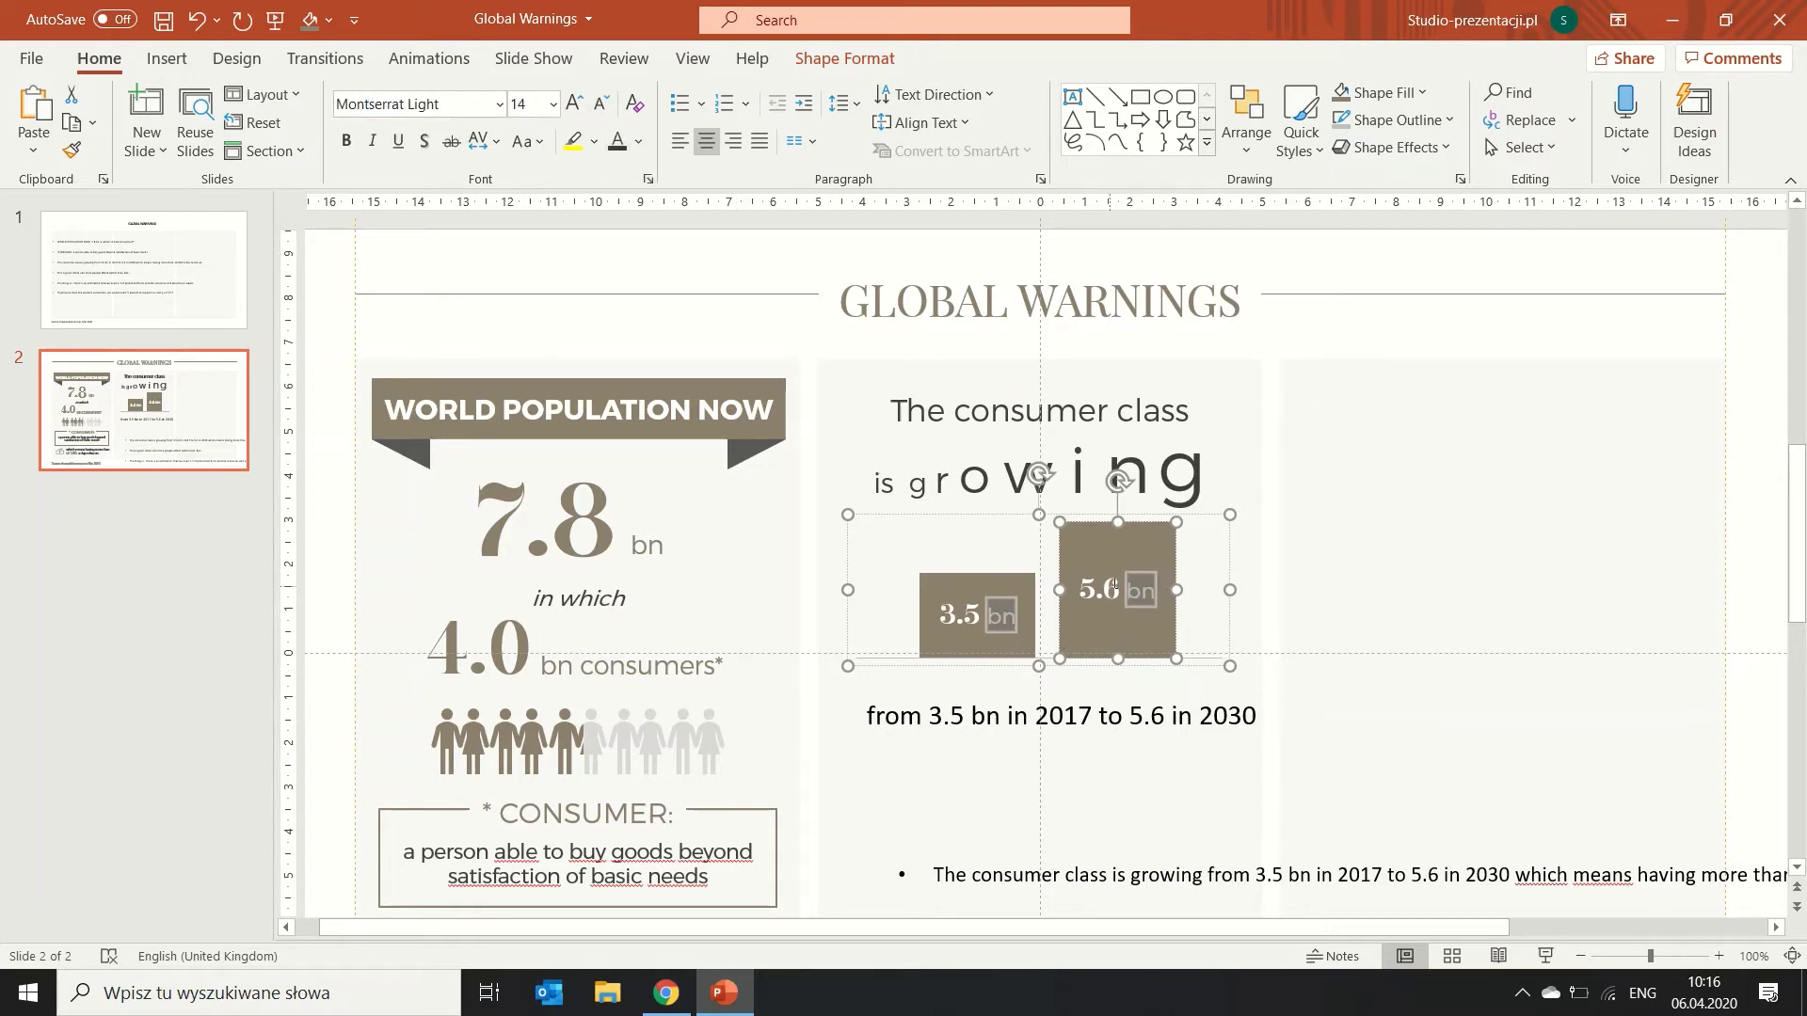
# Set the label numbers to 20 pt and spread the two bars further apart.
pyautogui.click(944, 616)
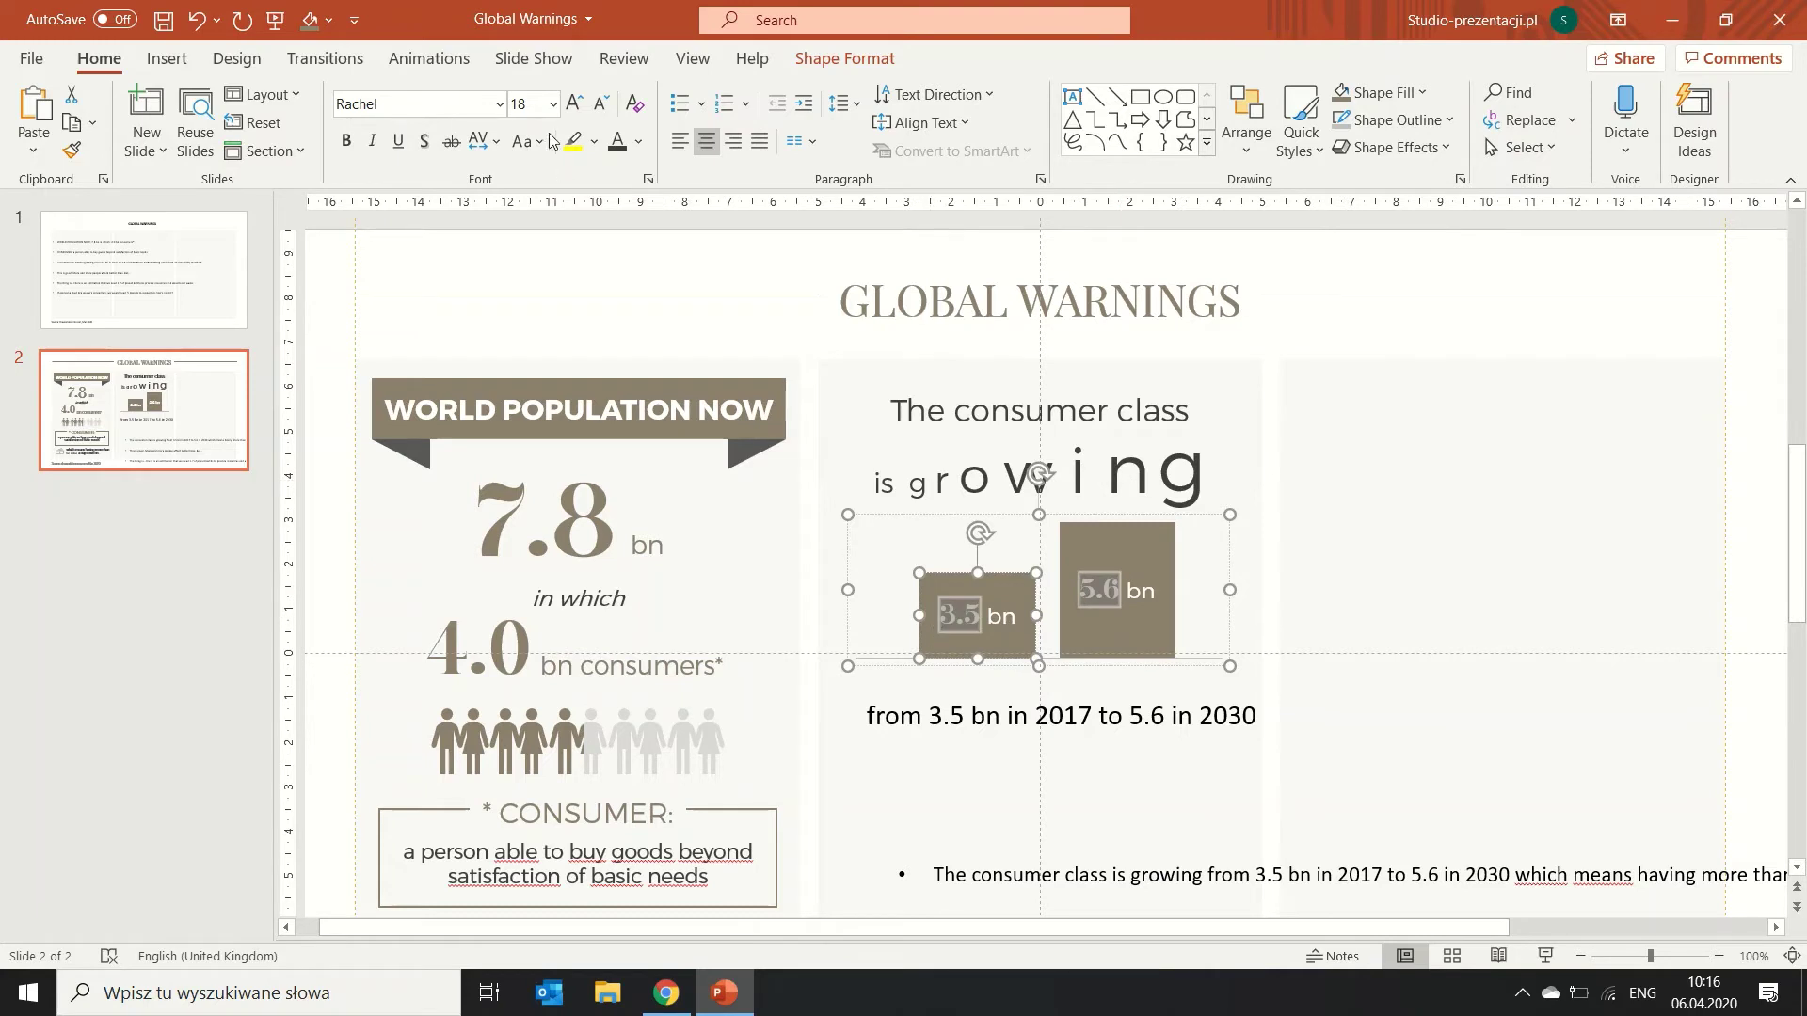
pyautogui.hotkey('ctrl', 'shift', '.')
pyautogui.hotkey('ctrl', 'shift', '.')
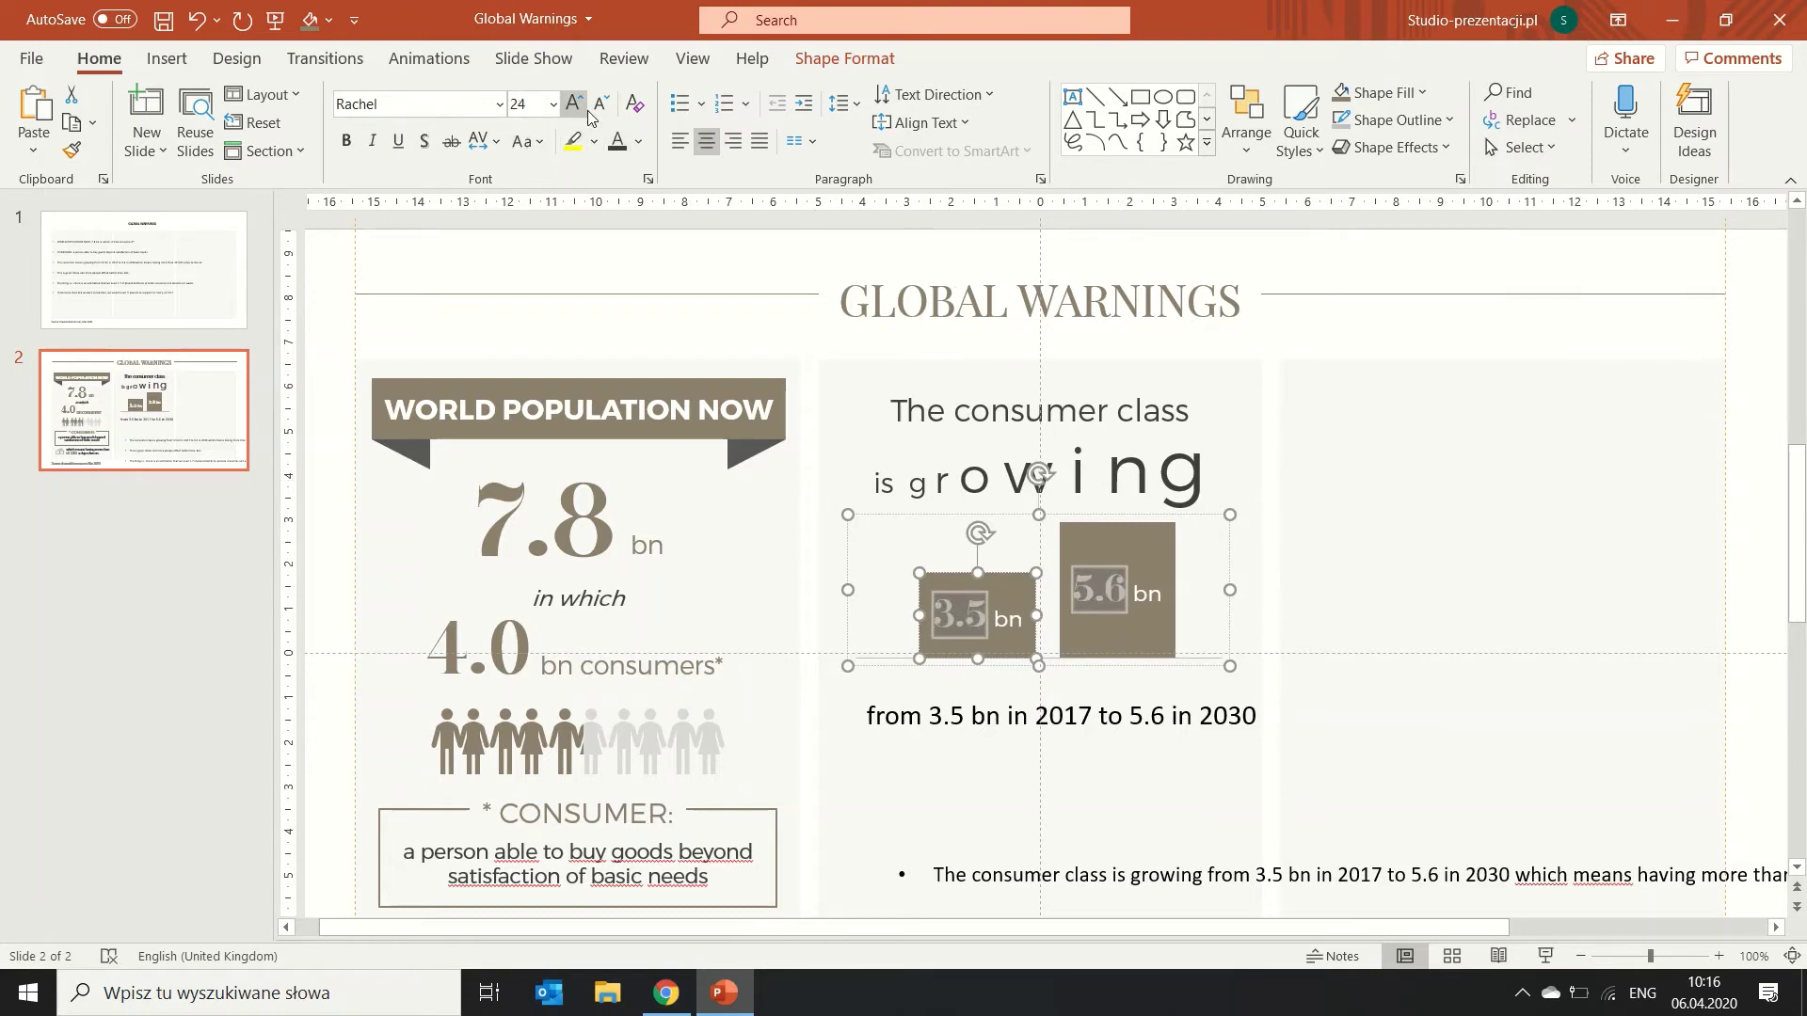
pyautogui.hotkey('ctrl', 'shift', ',')
pyautogui.click(1170, 584)
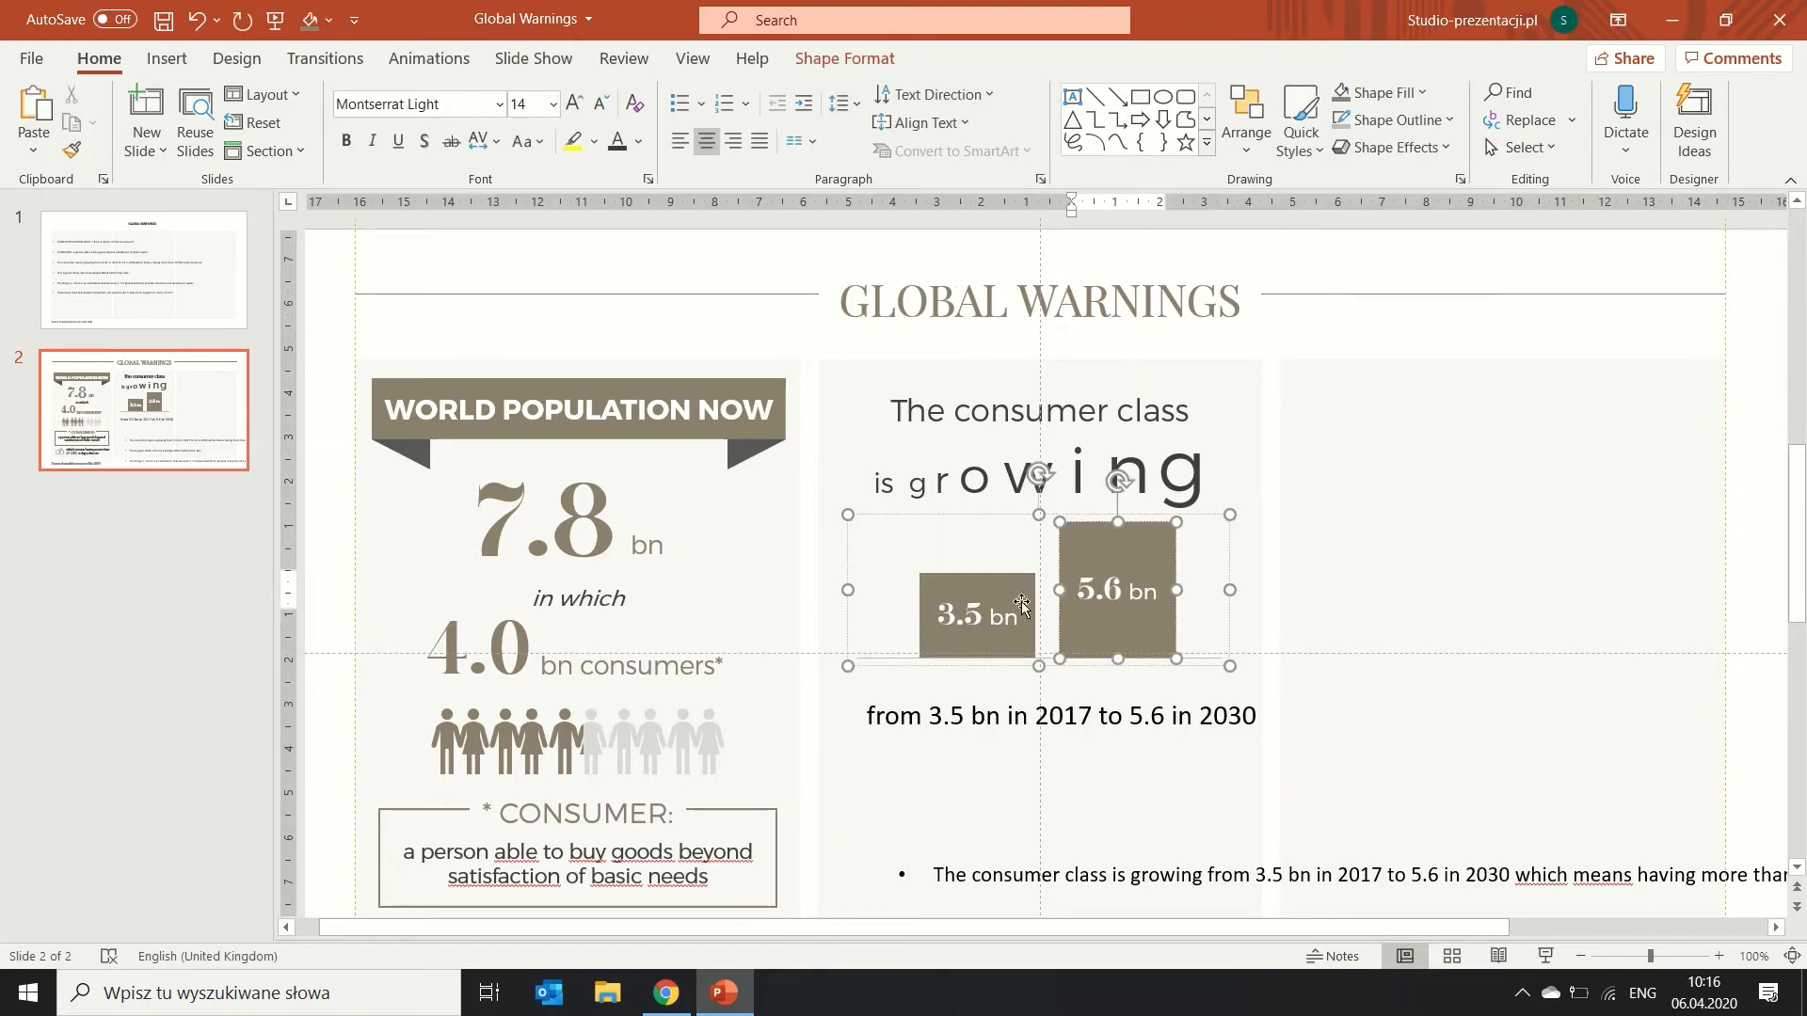
pyautogui.moveTo(1021, 591); pyautogui.dragTo(988, 592)
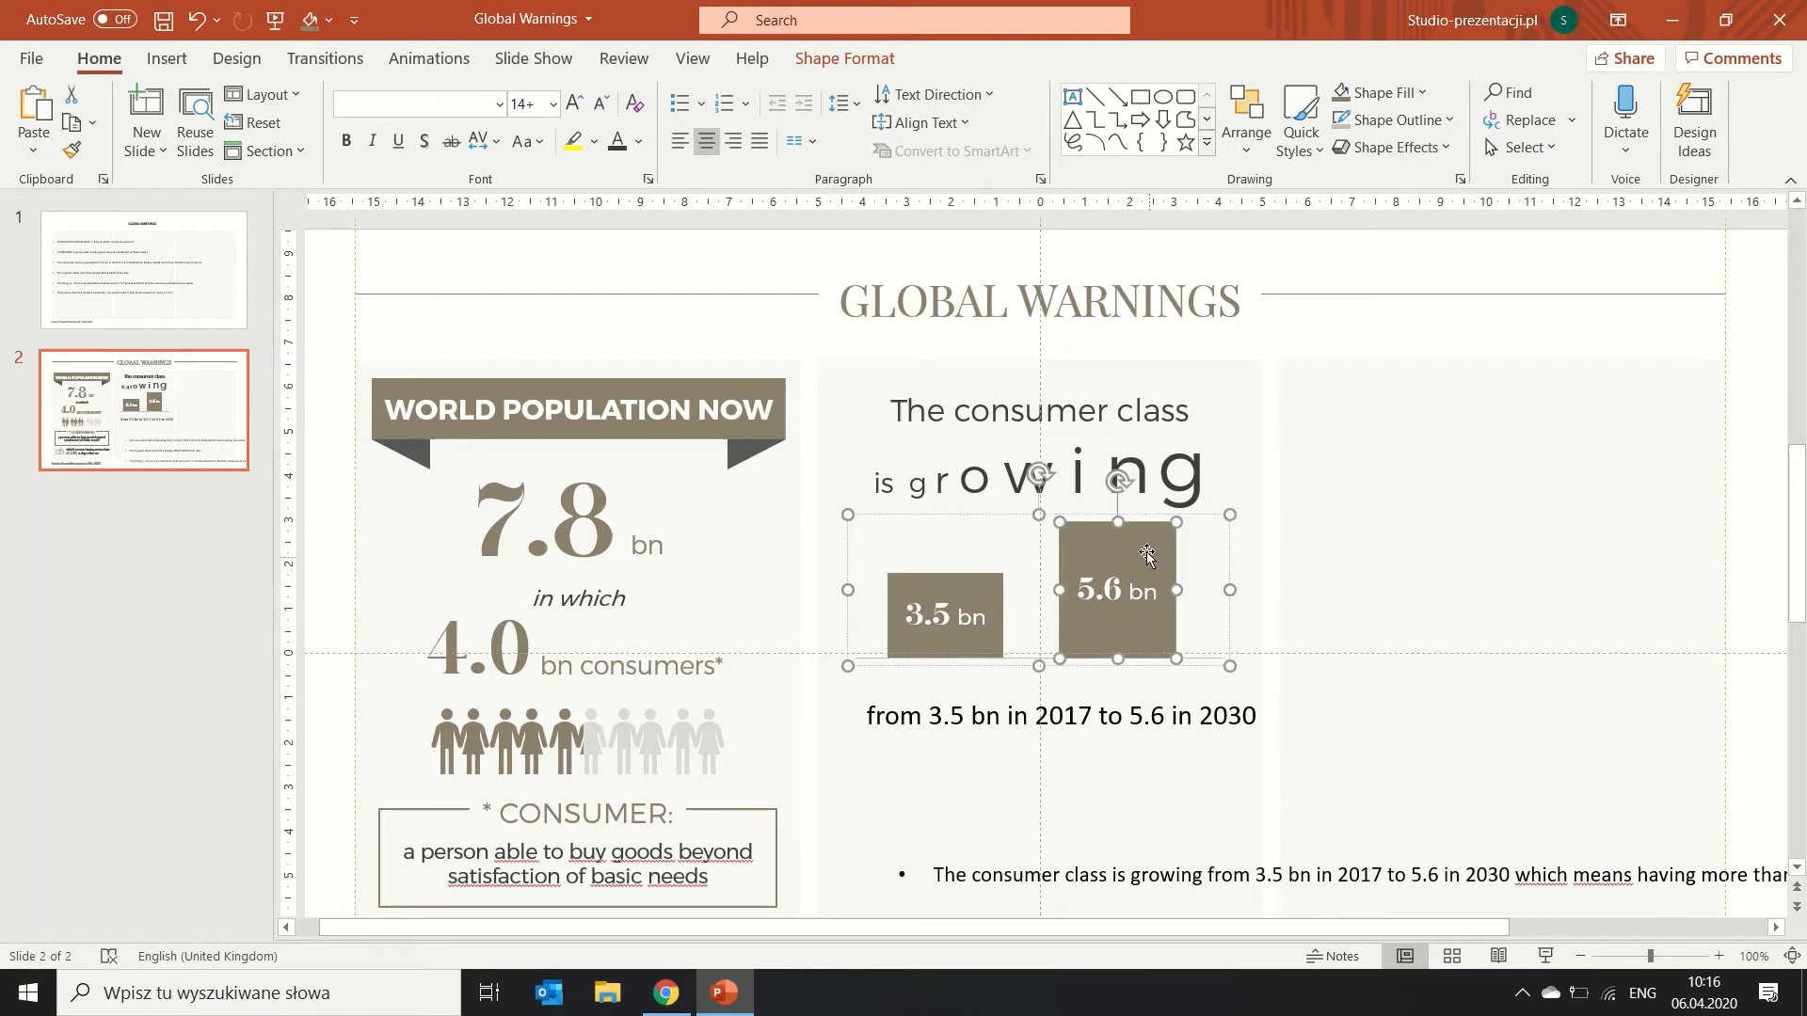
pyautogui.moveTo(1133, 553); pyautogui.dragTo(1152, 553)
pyautogui.keyDown('shift'); pyautogui.click(986, 612); pyautogui.keyUp('shift')
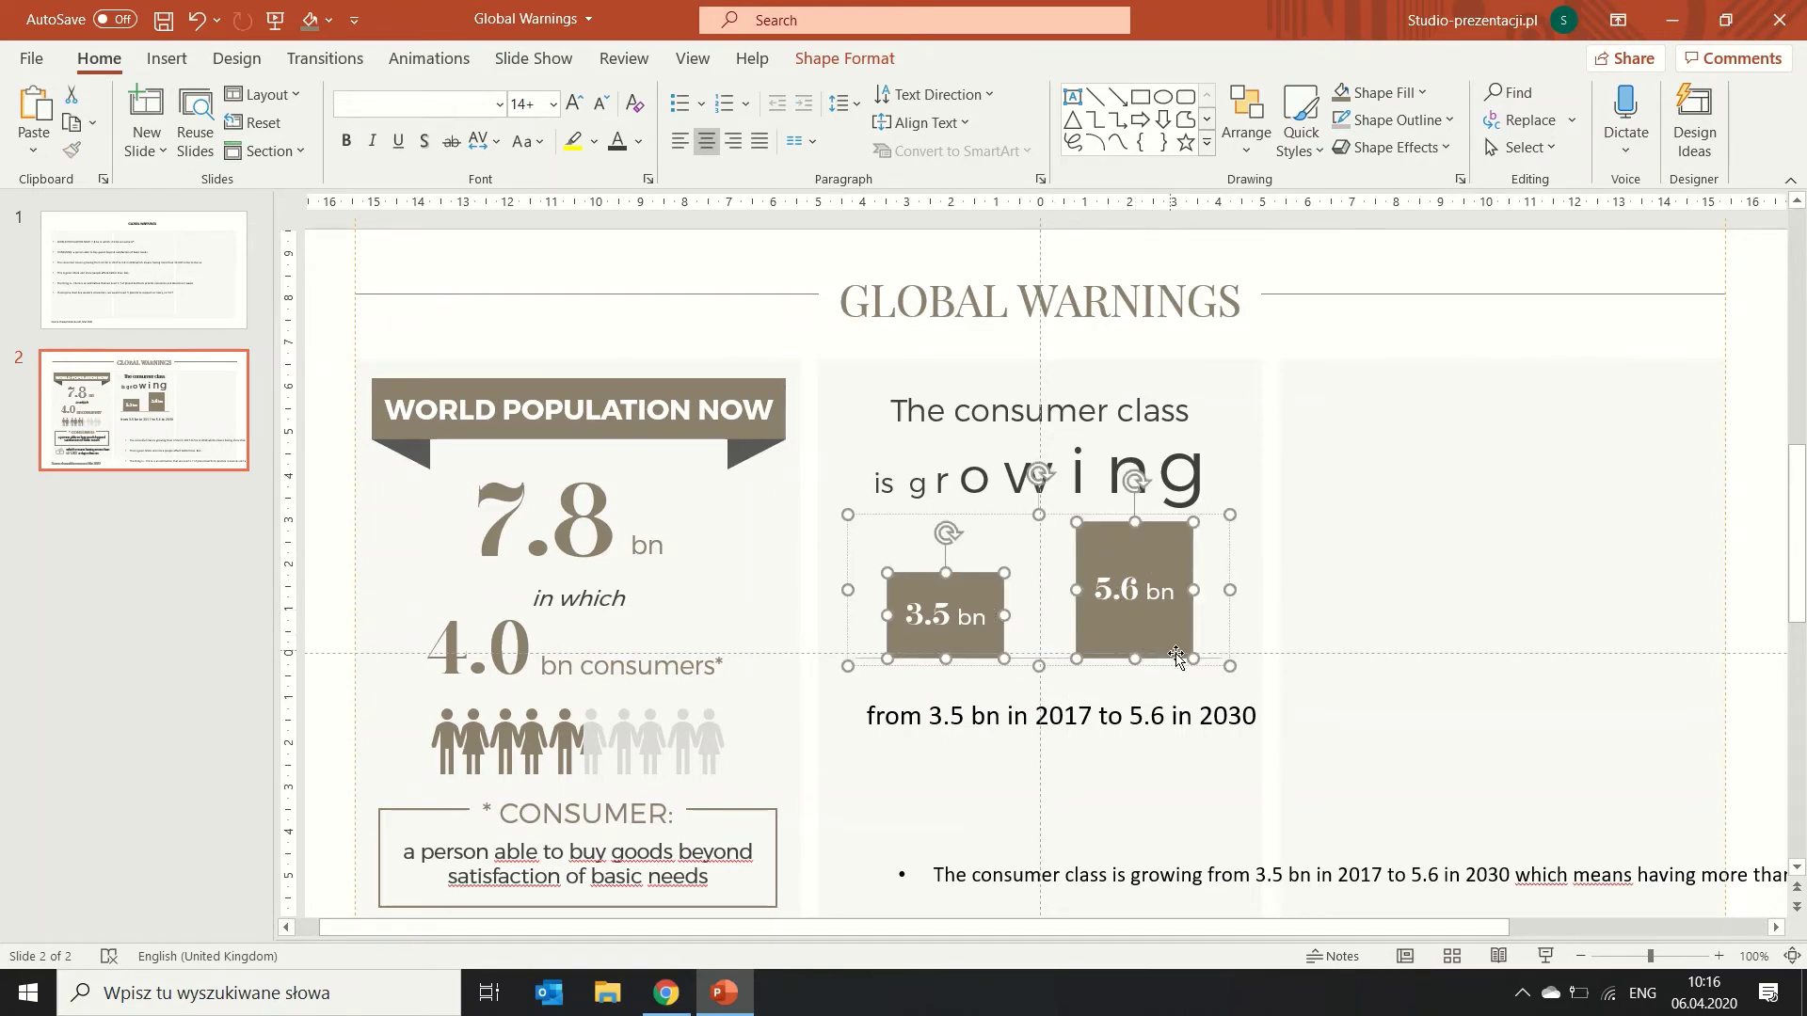
pyautogui.hotkey('ctrl', 'Right')
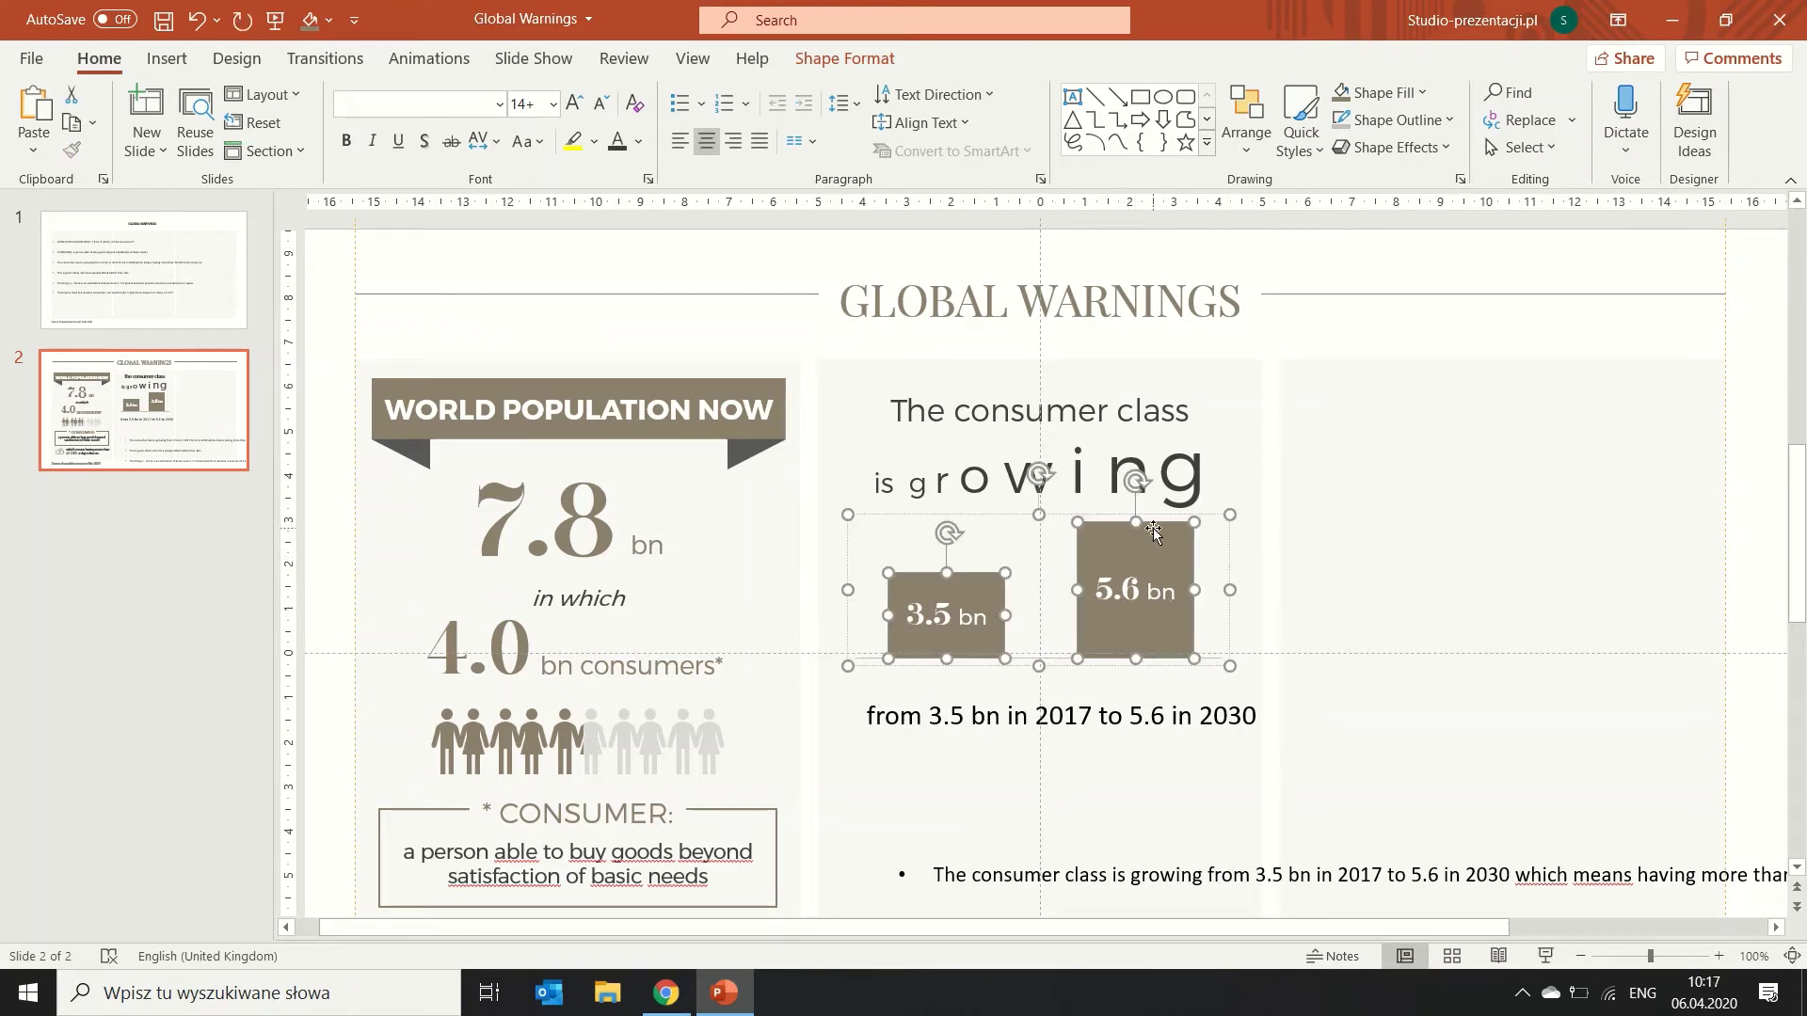
# Move the 'from 3.5 bn' summary sentence lower on the slide.
pyautogui.click(1340, 586)
pyautogui.click(1174, 717)
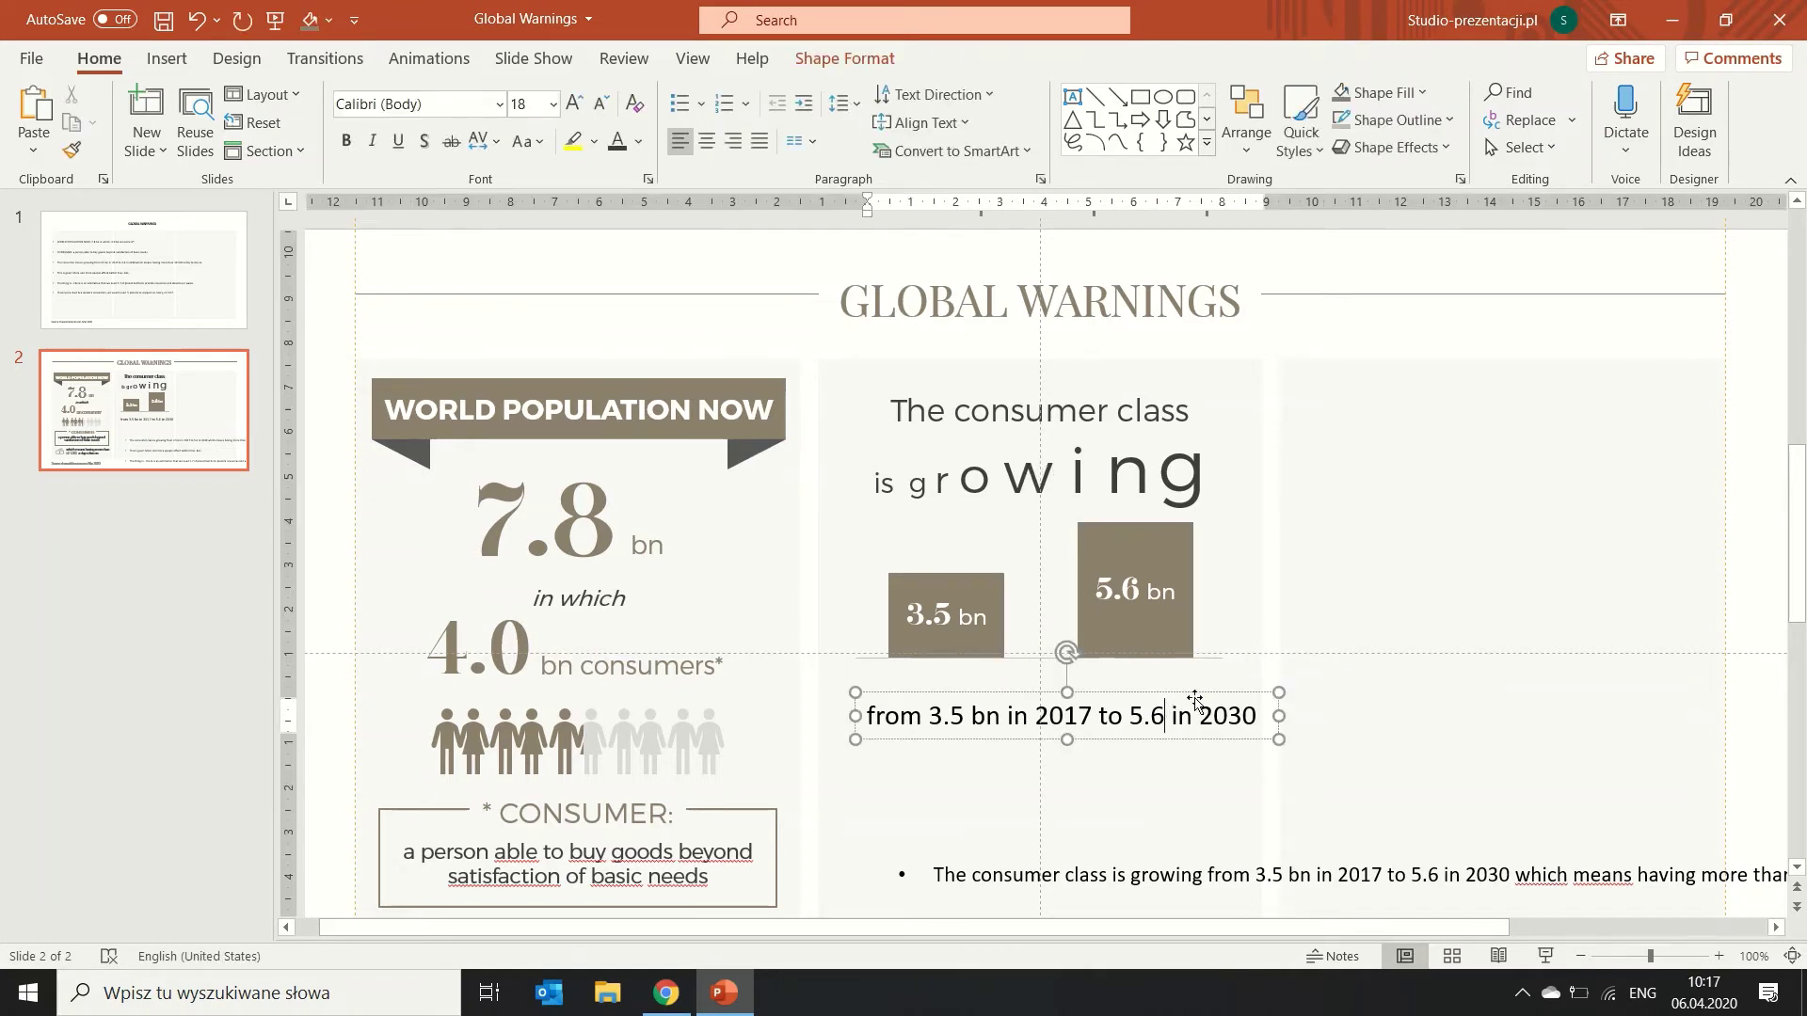
pyautogui.moveTo(1195, 701); pyautogui.dragTo(1192, 737)
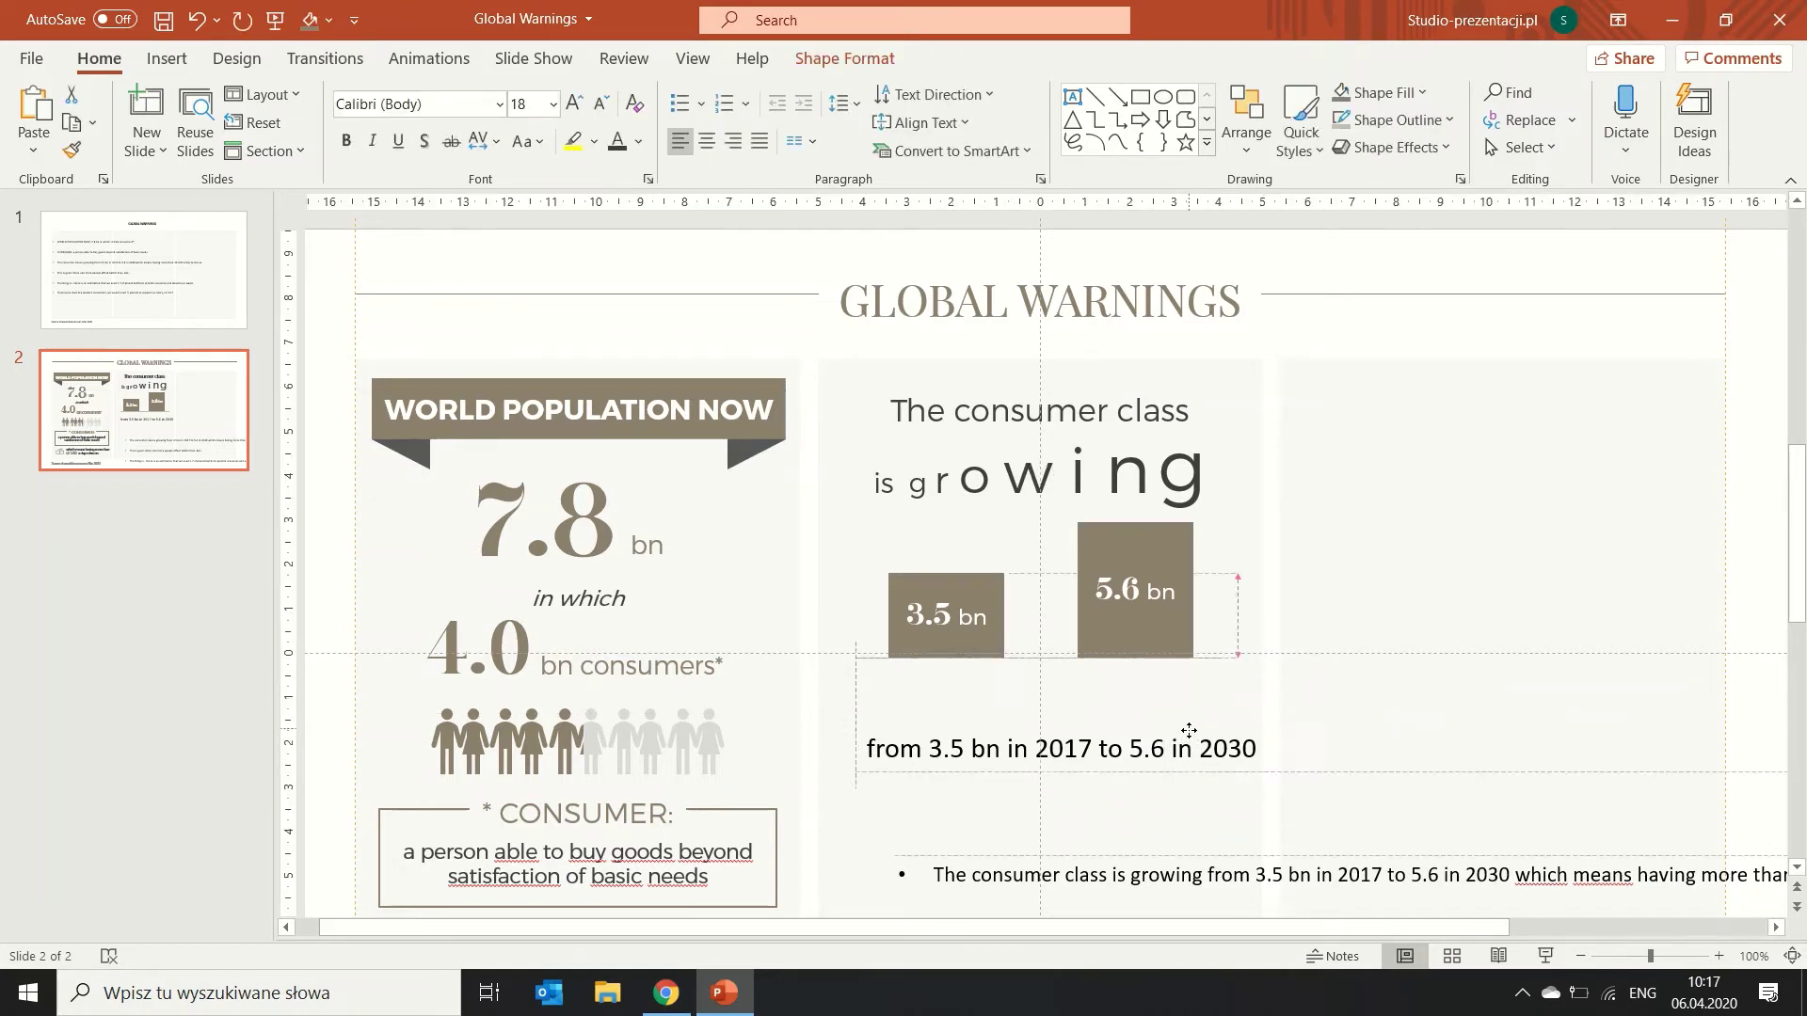
# Paste a copy of the heading box under the 3.5 bn bar, retyped as 'in 2017' at 16 pt.
pyautogui.click(989, 399)
pyautogui.hotkey('ctrl', 'v')
pyautogui.moveTo(1097, 451); pyautogui.dragTo(1054, 716)
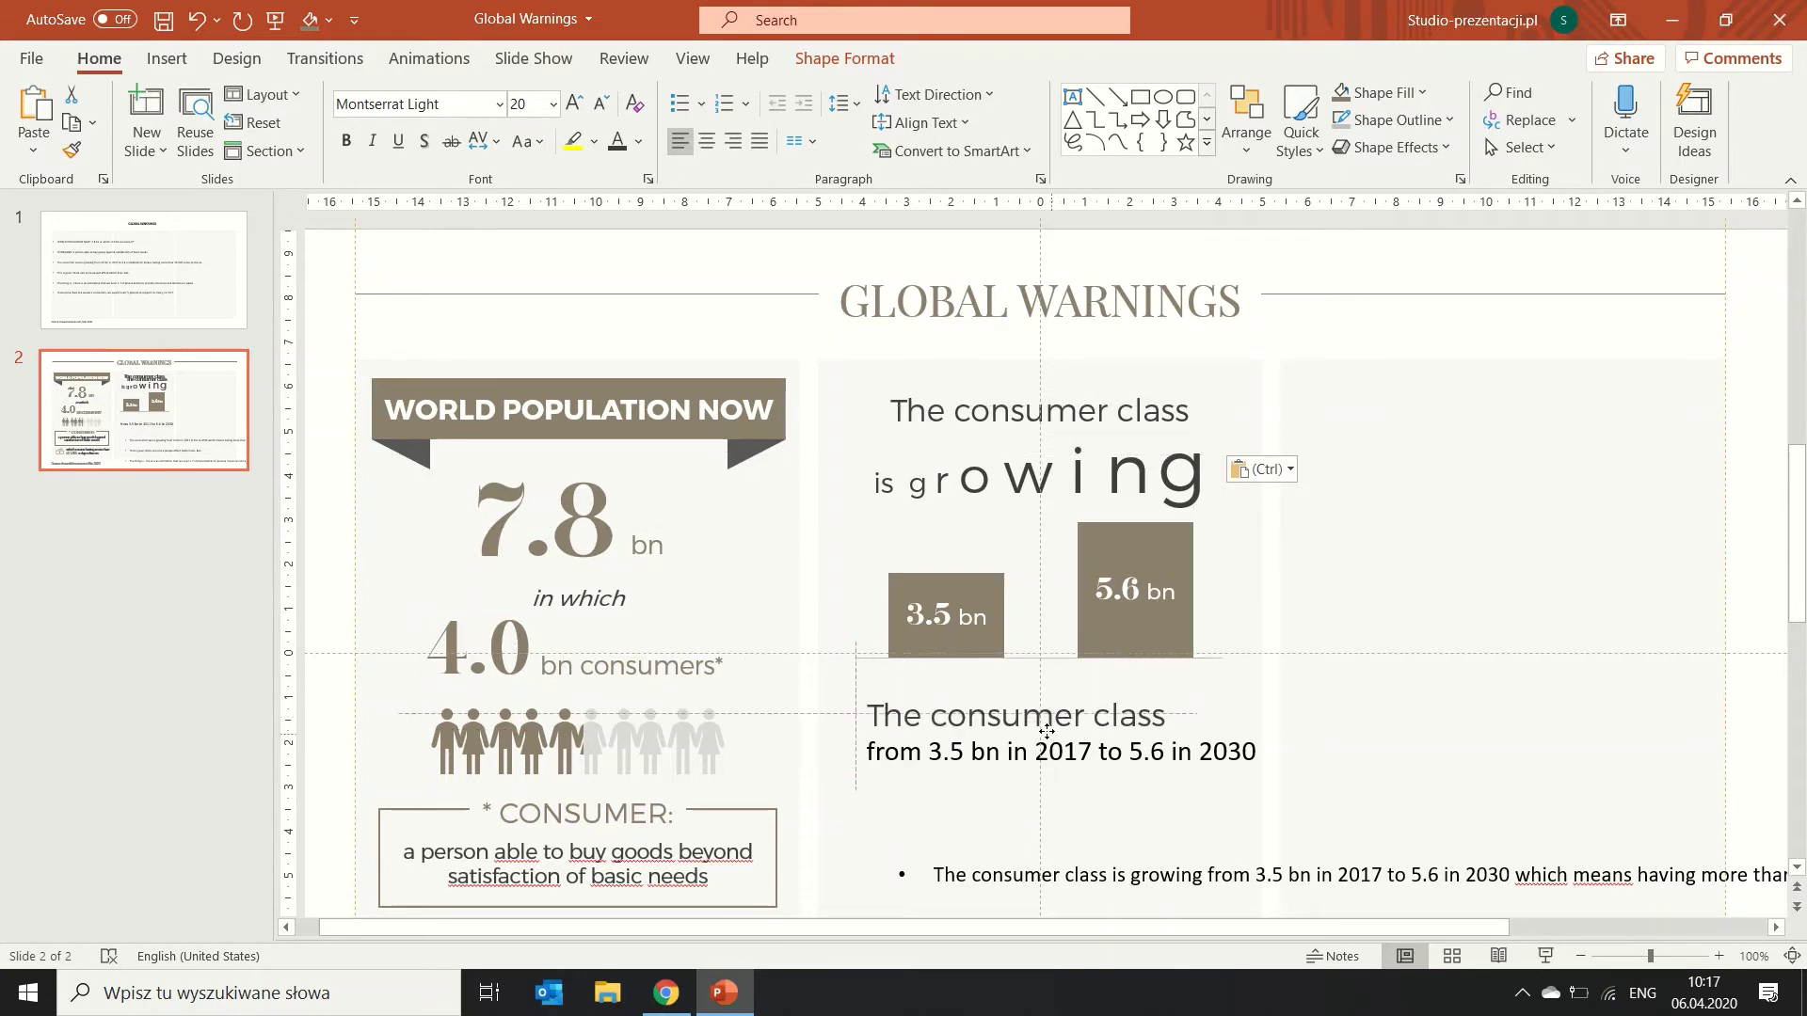
pyautogui.tripleClick(1015, 697)
pyautogui.write('in 201')
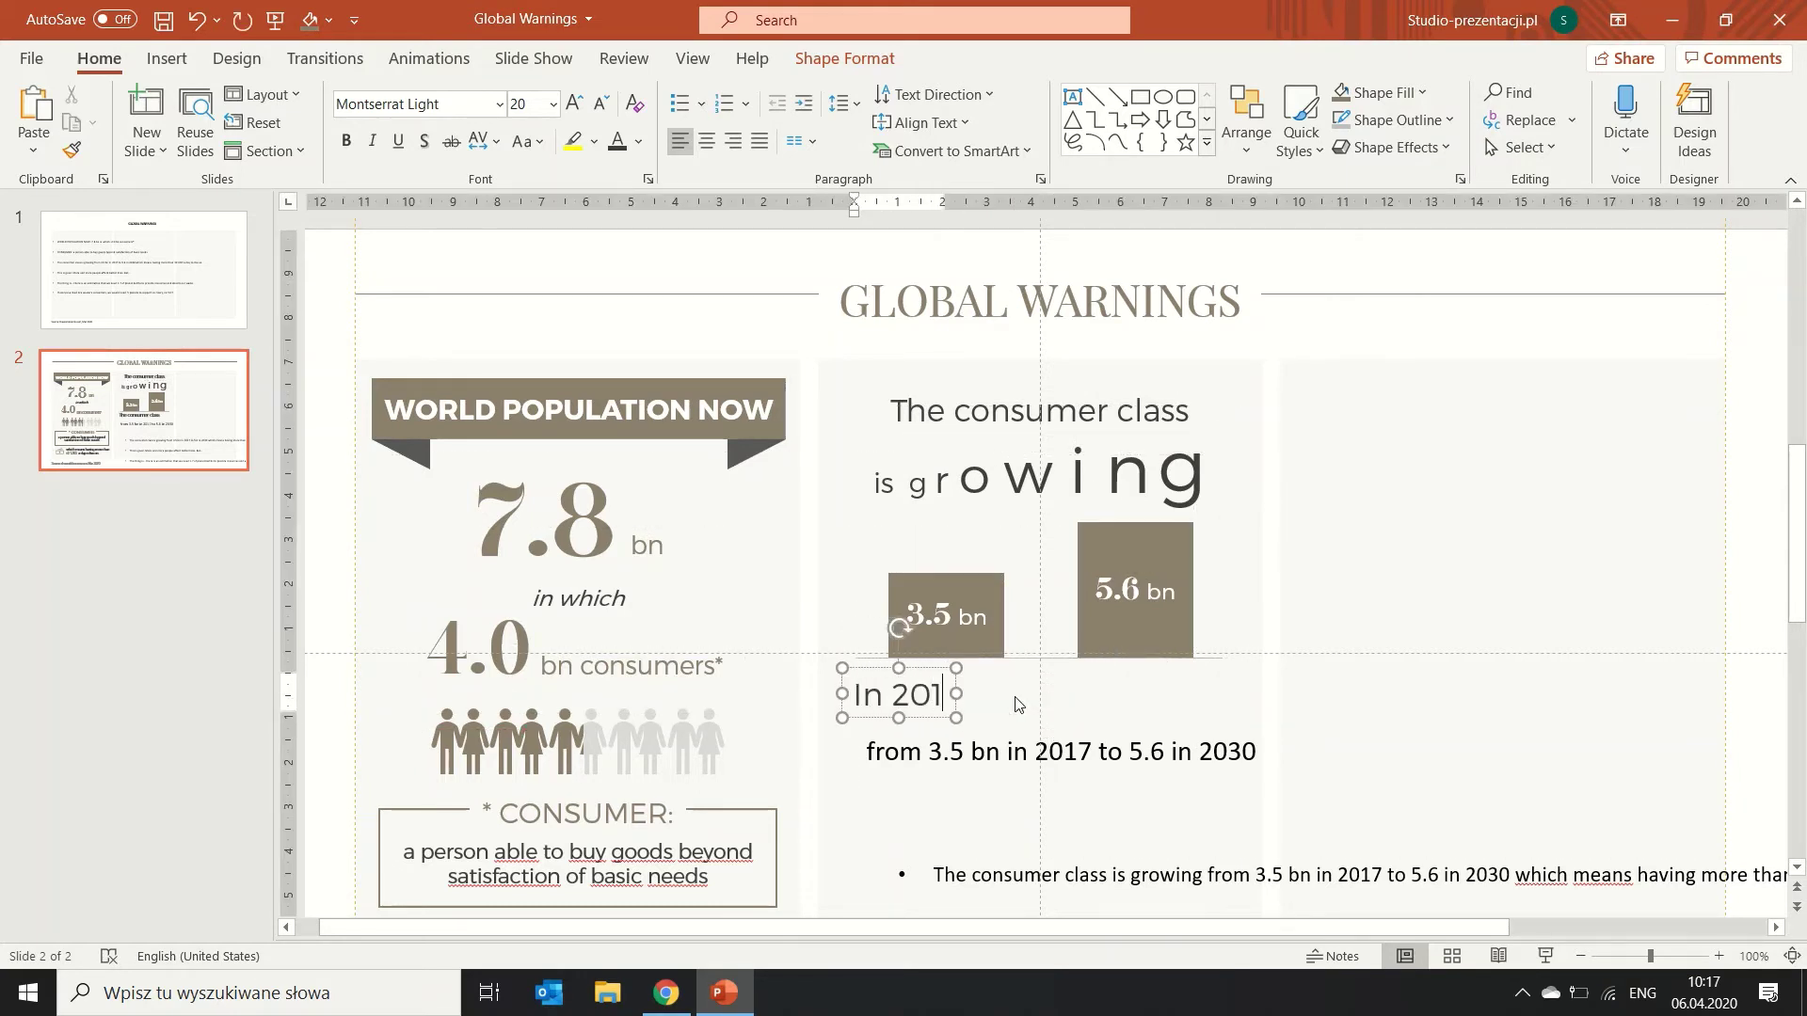
pyautogui.write('7')
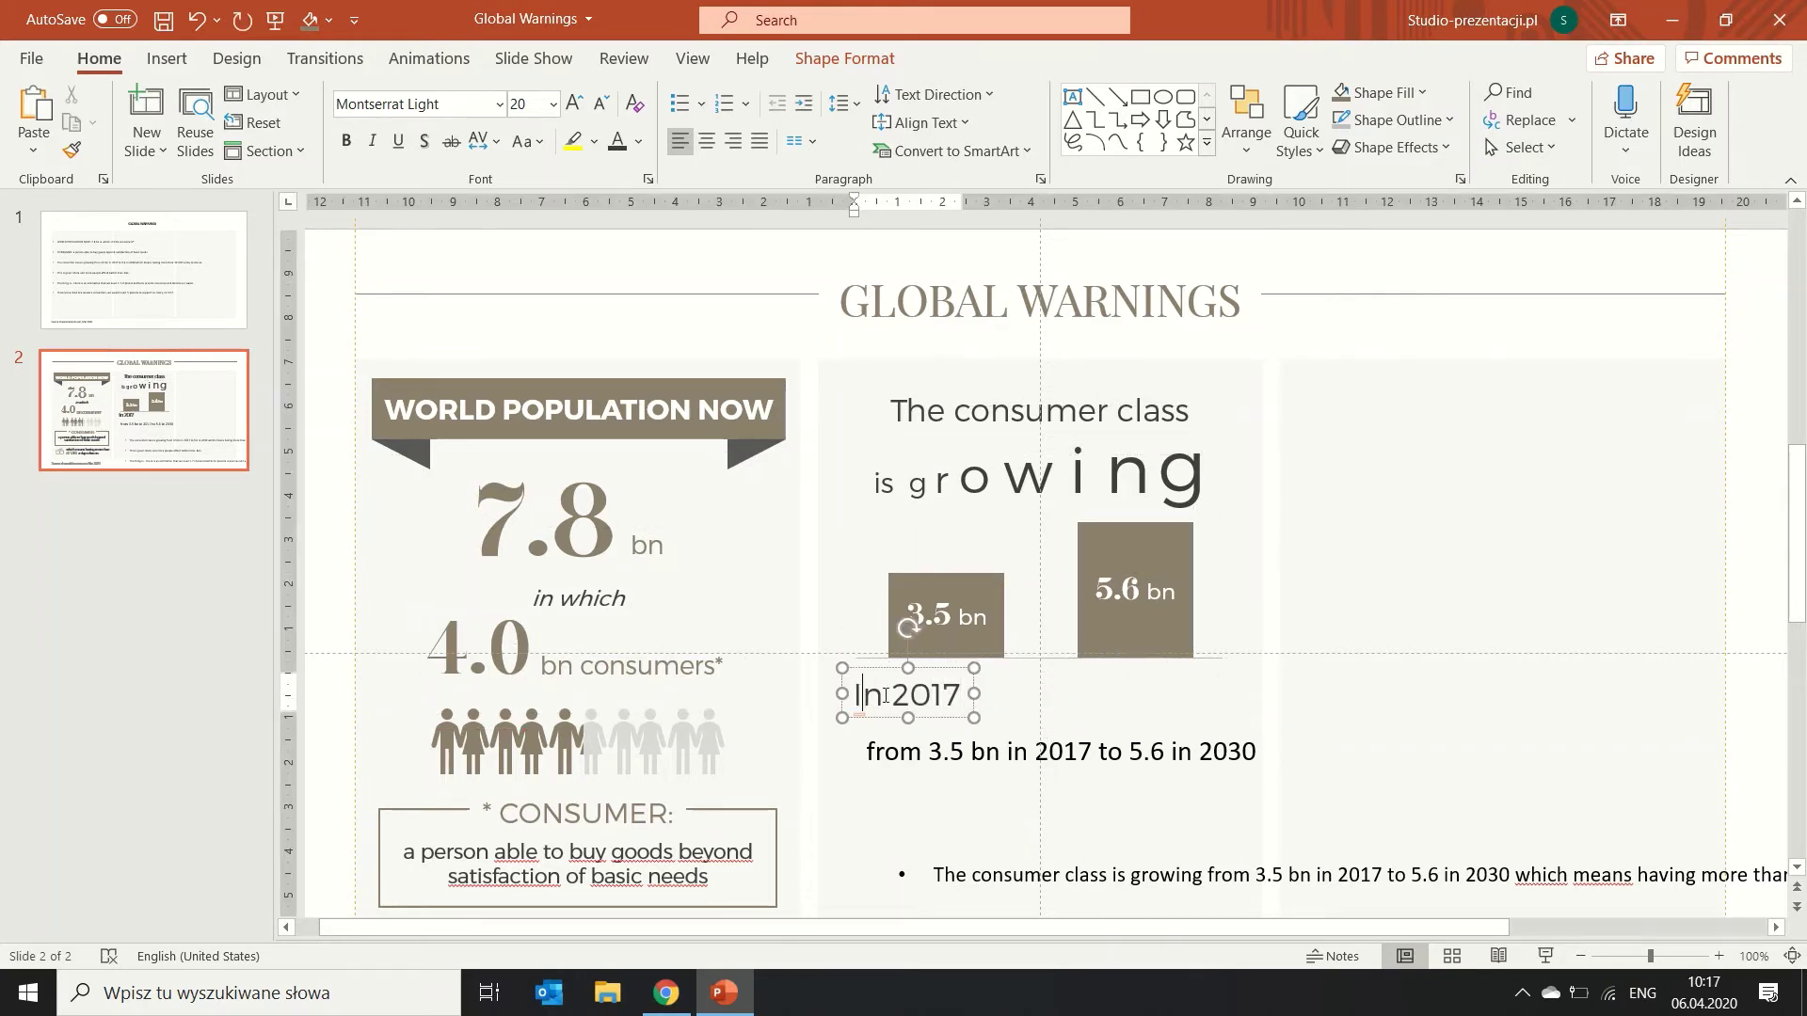
pyautogui.press('BackSpace')
pyautogui.write('i')
pyautogui.moveTo(926, 674); pyautogui.dragTo(965, 664)
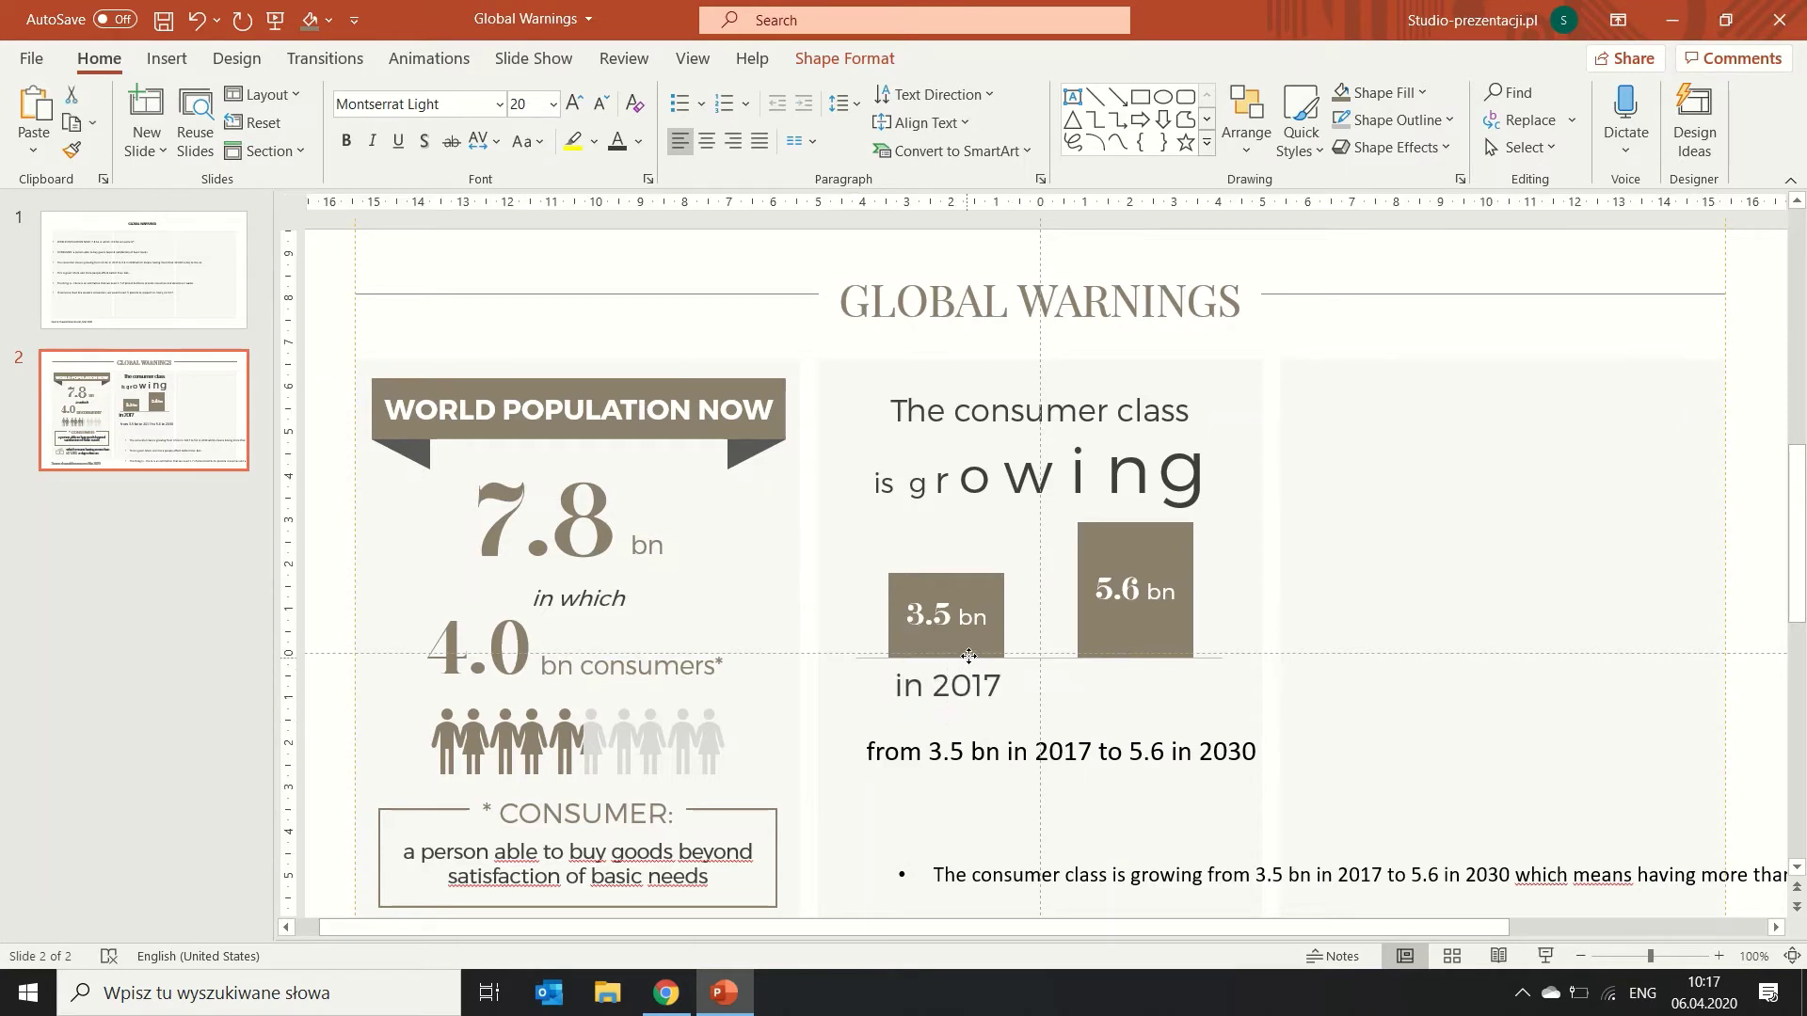
pyautogui.click(603, 104)
pyautogui.click(604, 105)
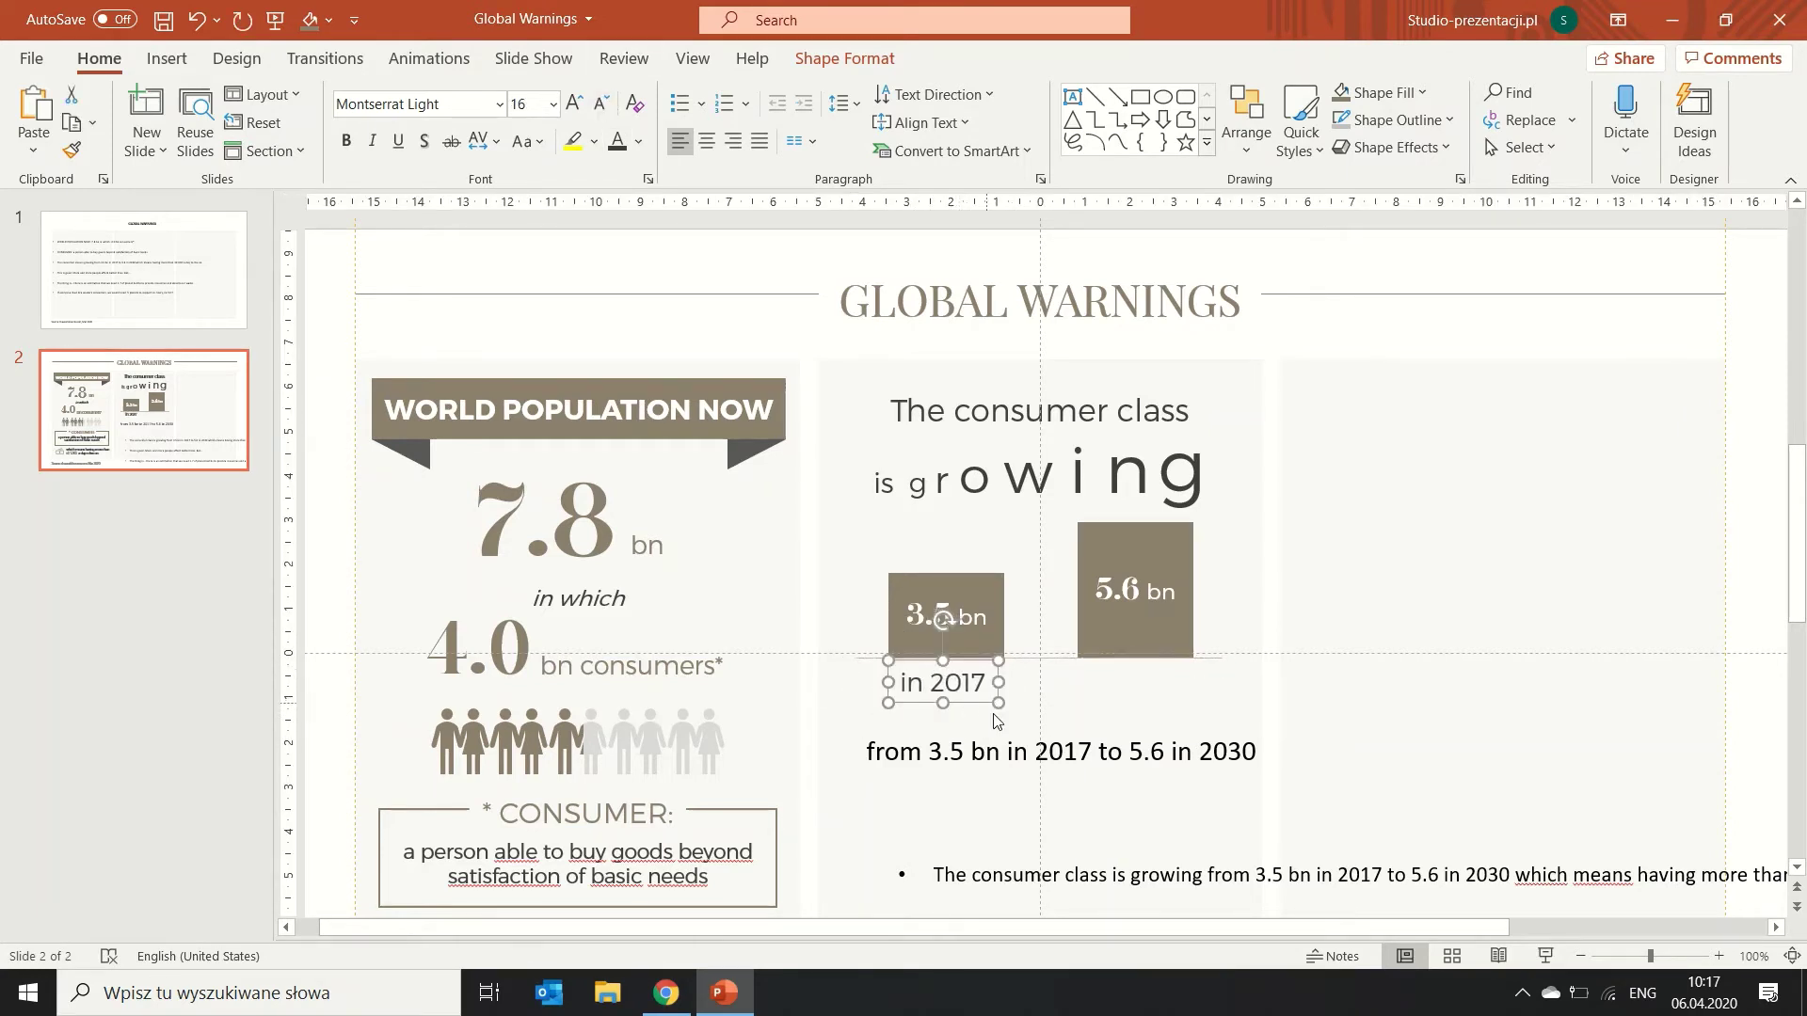
# Copy the label under the 5.6 bn bar and change it to 'in 2030'.
pyautogui.moveTo(964, 702)
pyautogui.mouseDown()
pyautogui.moveTo(1164, 701)
pyautogui.moveTo(1179, 684)
pyautogui.mouseUp()
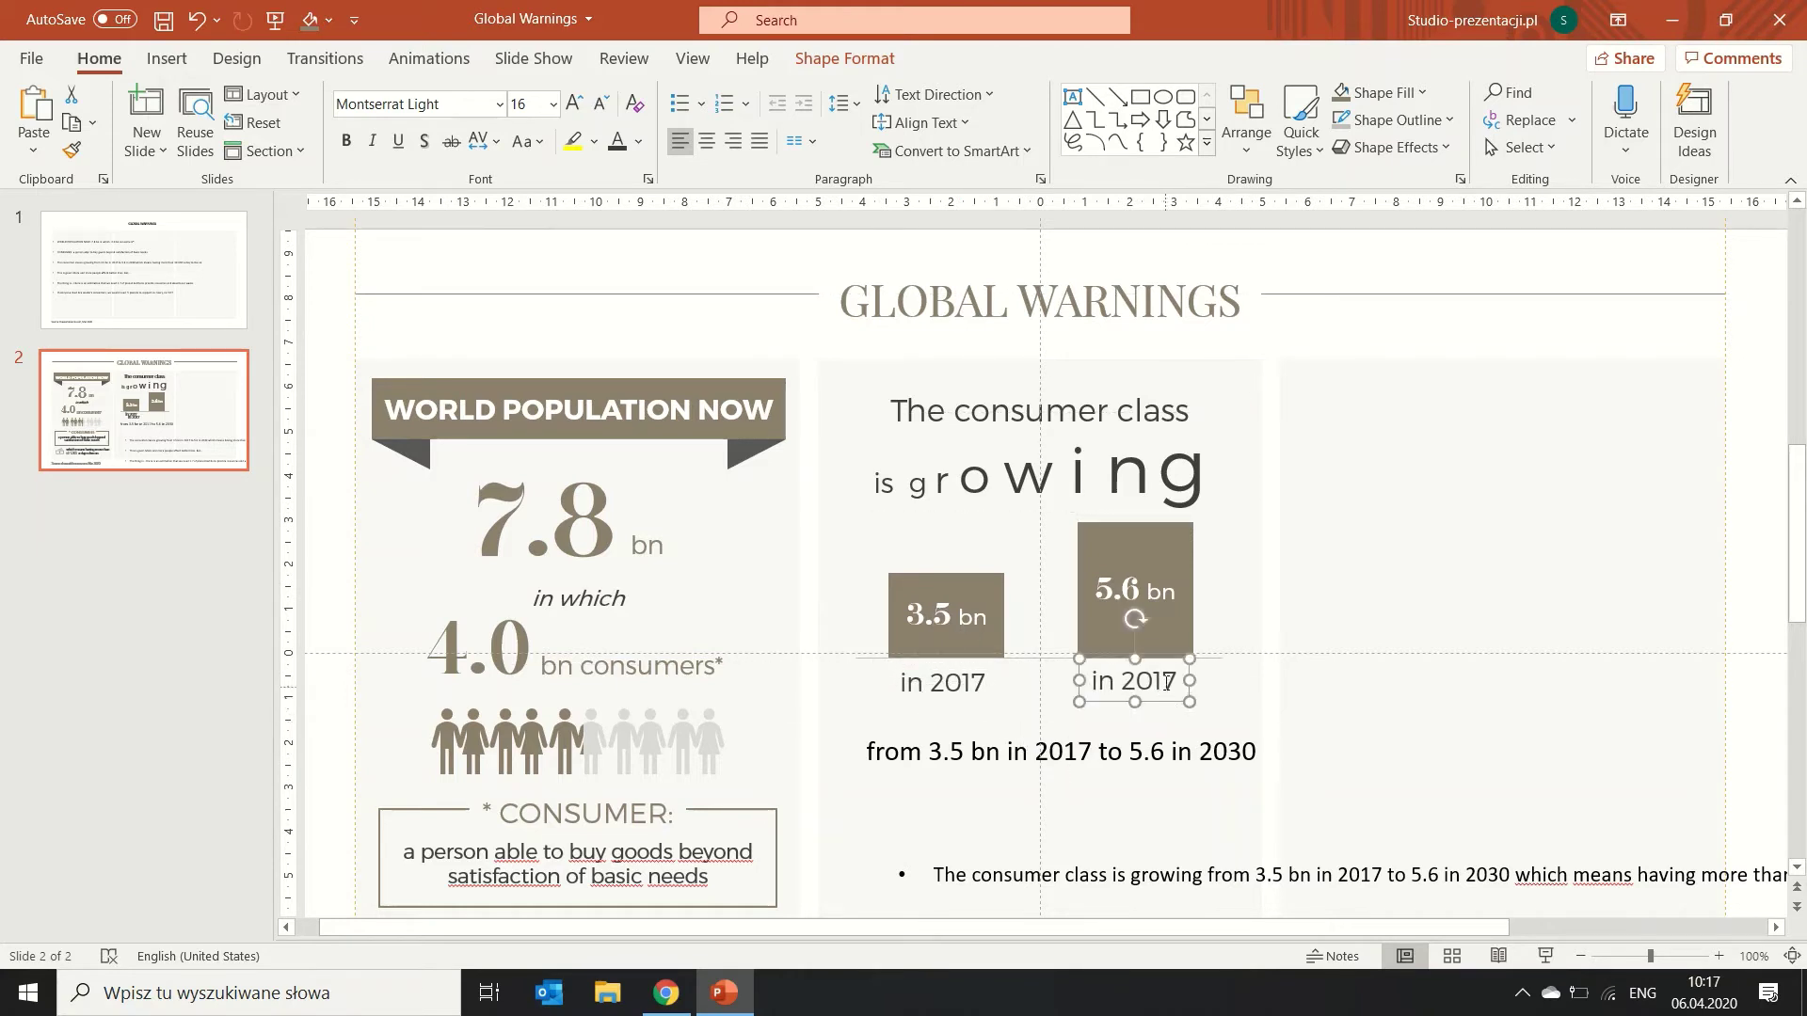
pyautogui.click(1176, 680)
pyautogui.press('BackSpace')
pyautogui.press('BackSpace')
pyautogui.write('3')
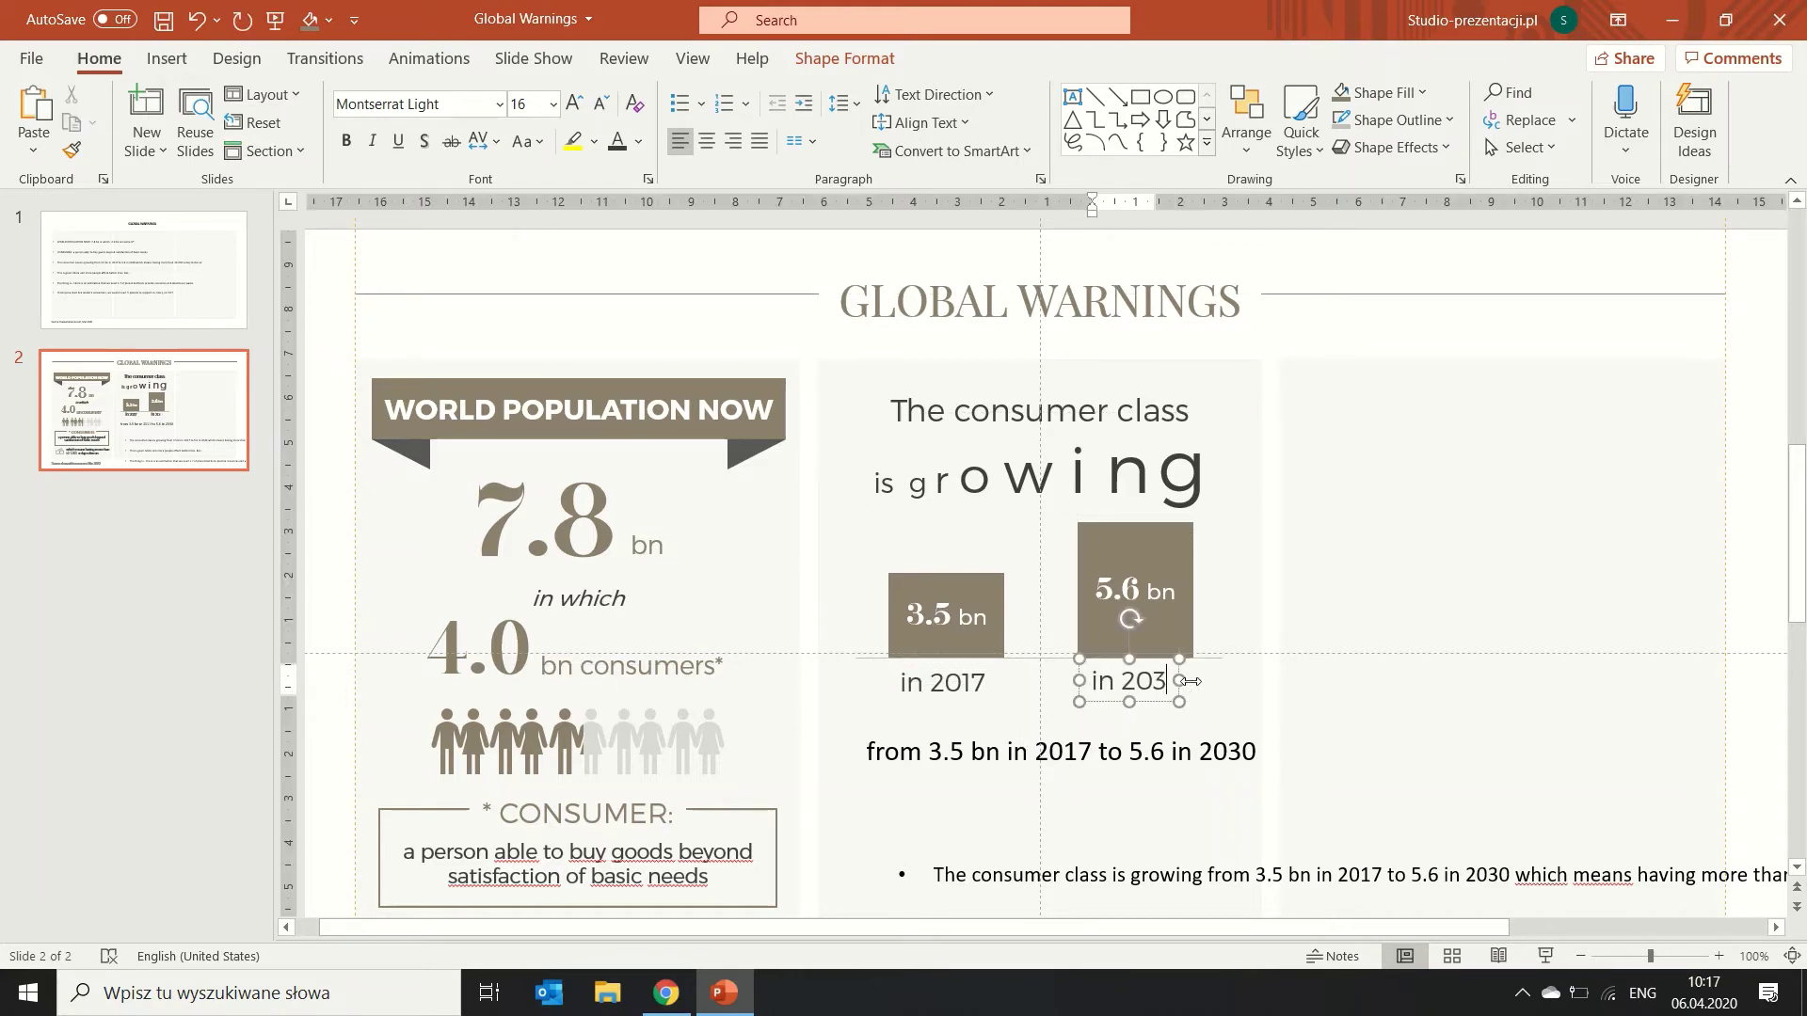
pyautogui.write('0')
# Reposition the 3.5 bn and 5.6 bn bars to sit centred over their year labels.
pyautogui.click(997, 607)
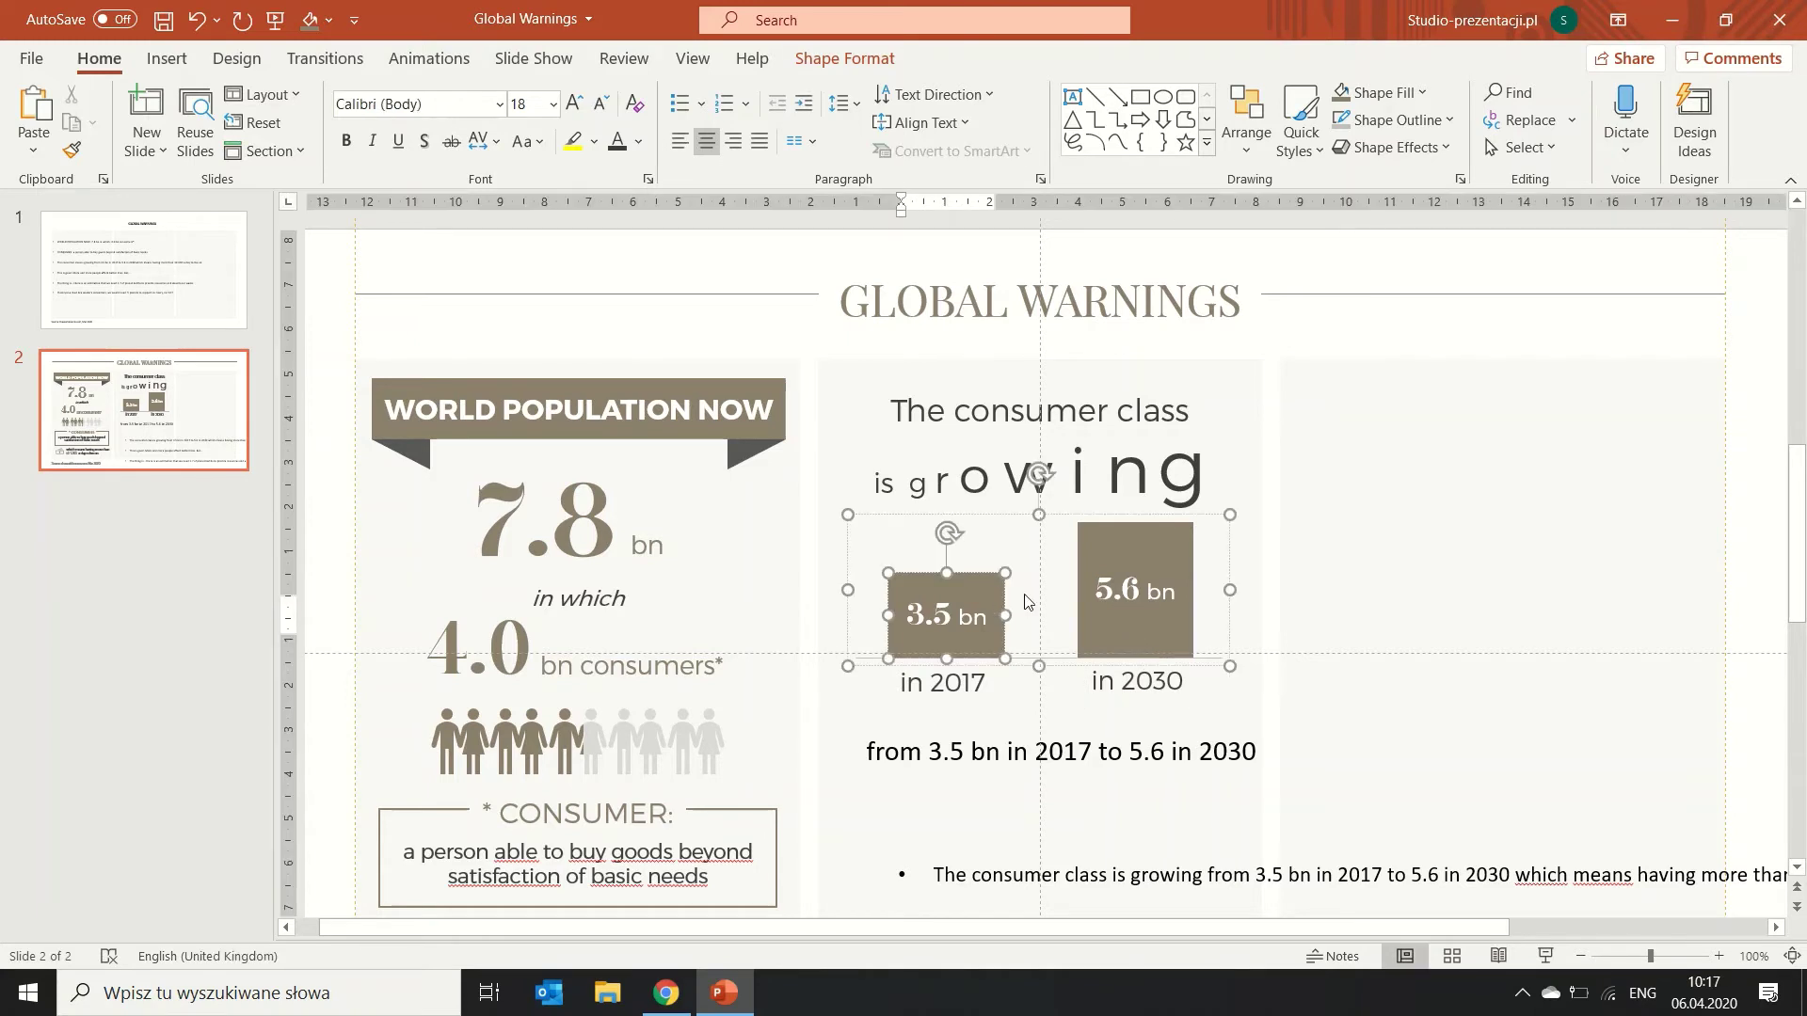
pyautogui.moveTo(992, 590); pyautogui.dragTo(966, 590)
pyautogui.moveTo(1176, 556); pyautogui.dragTo(1197, 555)
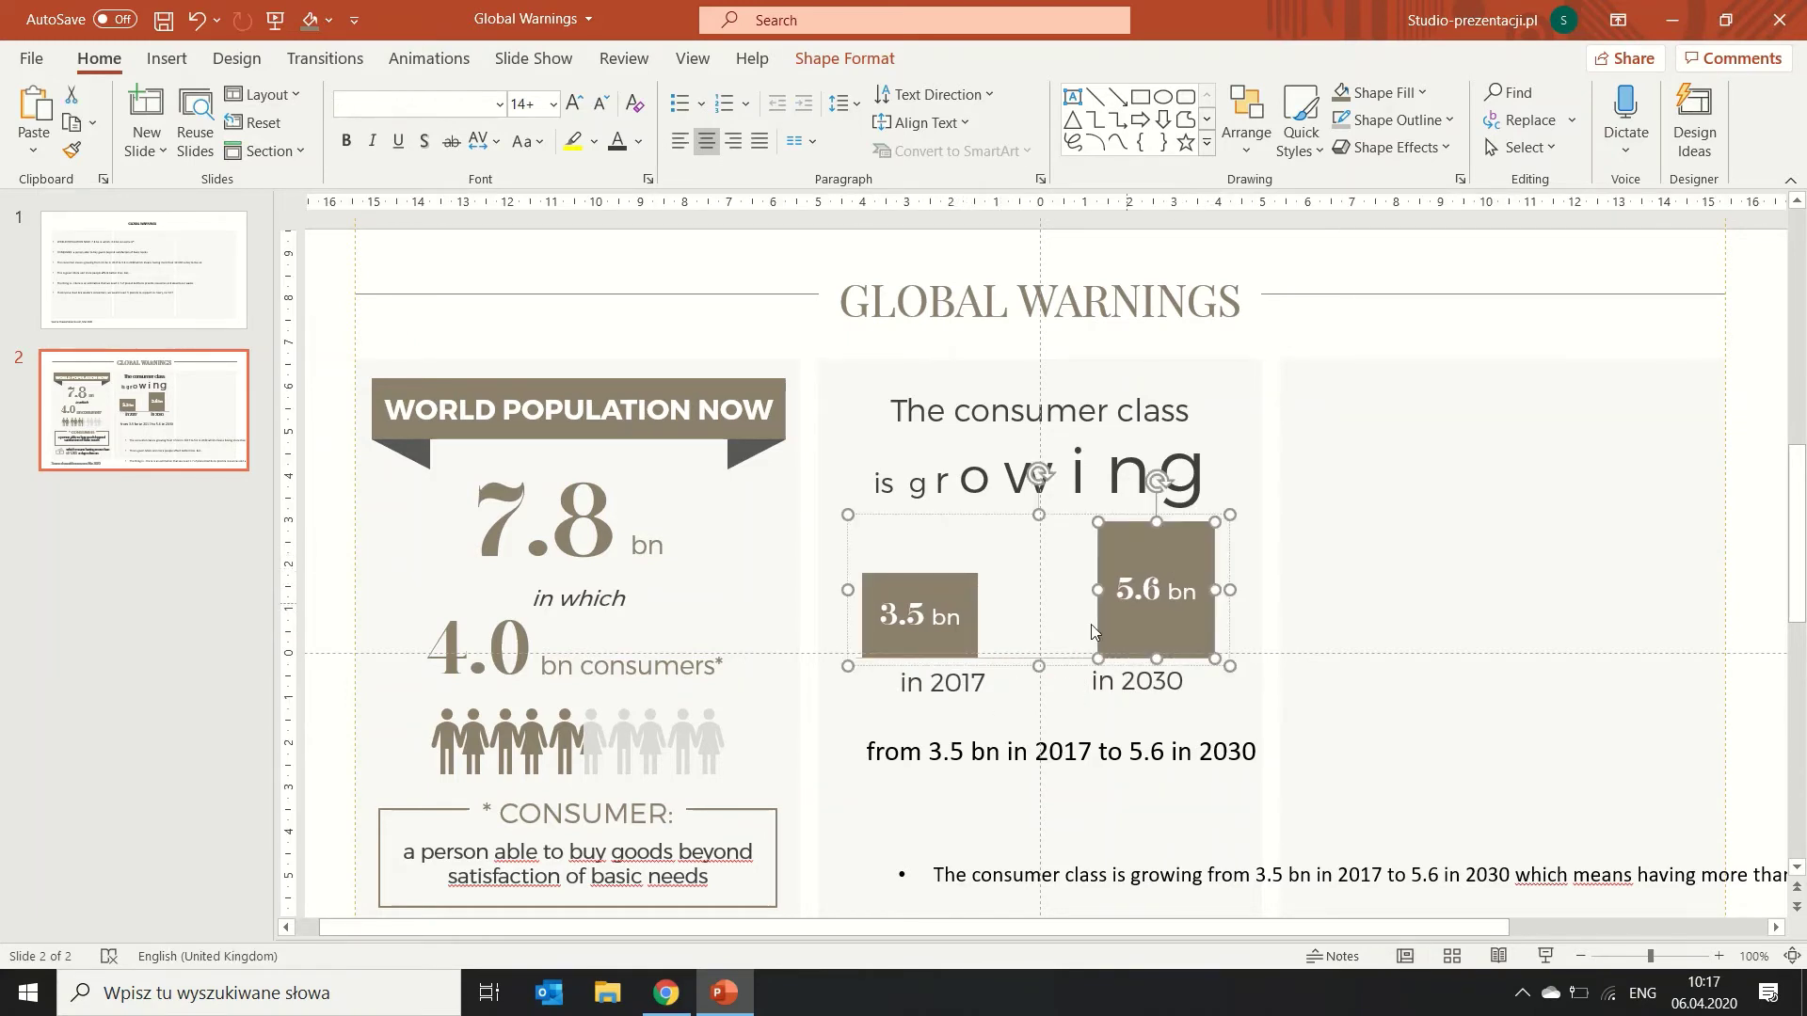
pyautogui.click(1061, 668)
pyautogui.click(960, 596)
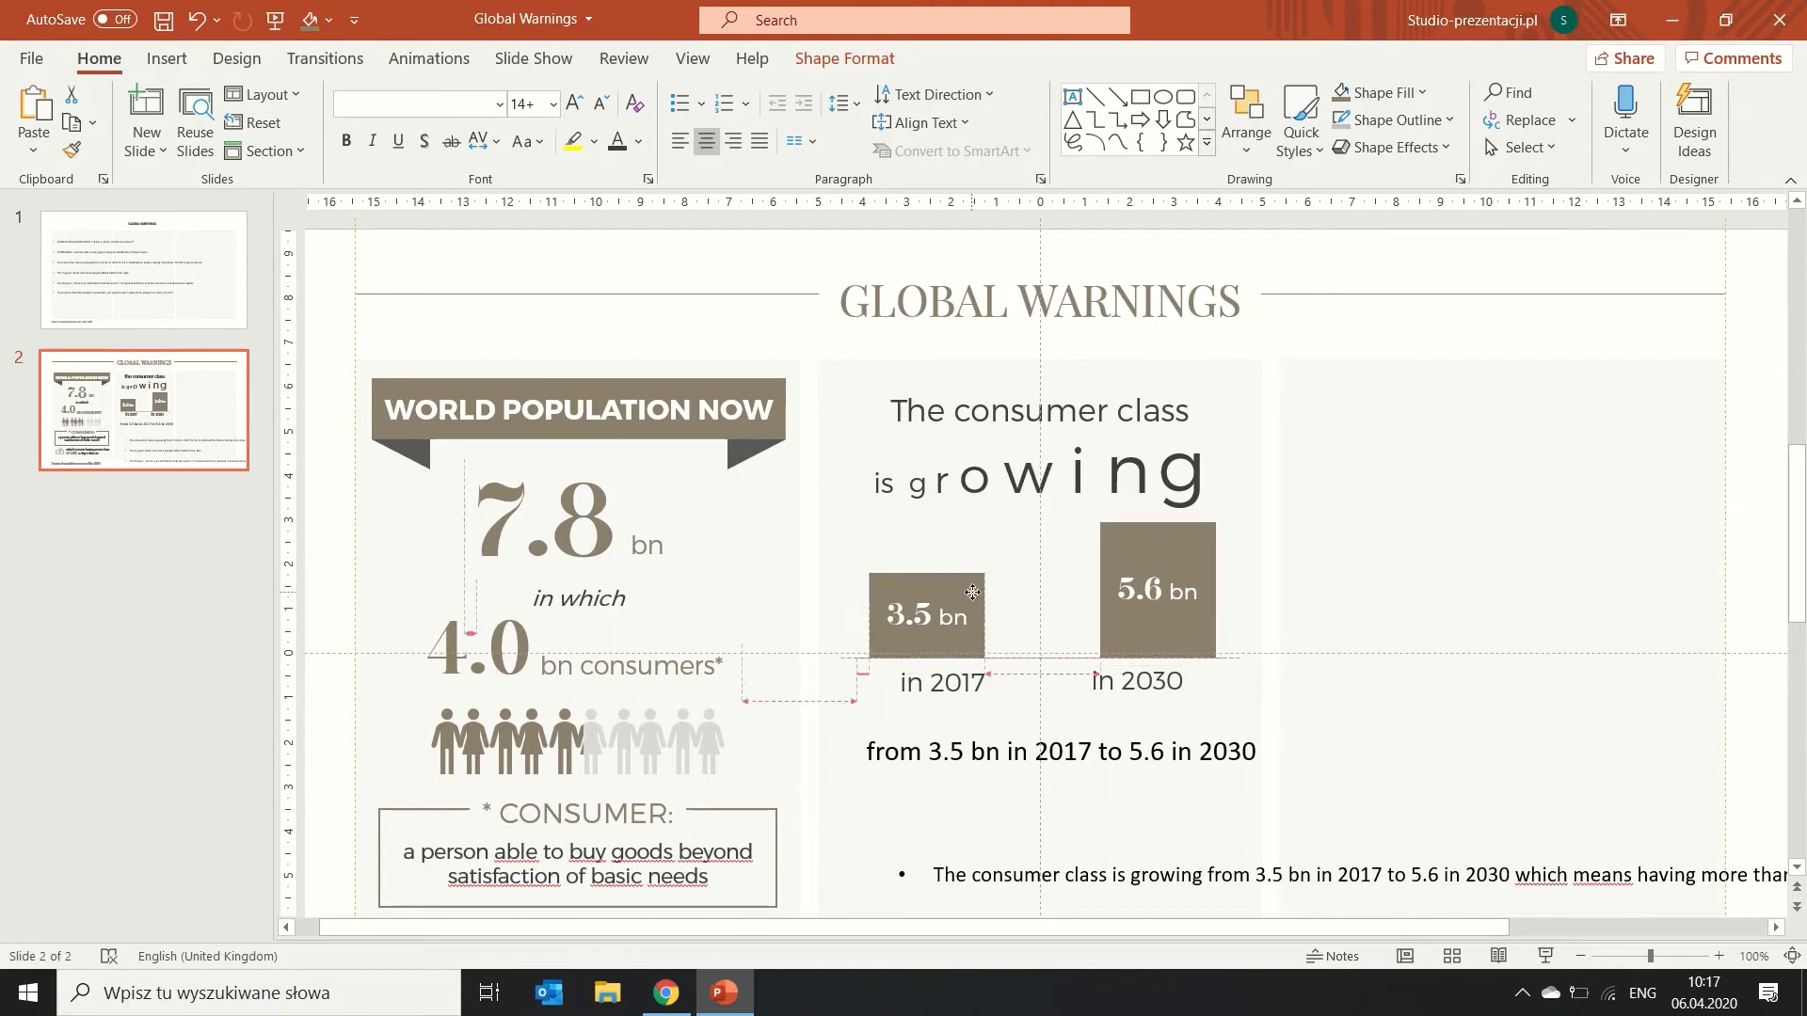
pyautogui.moveTo(960, 596); pyautogui.dragTo(970, 596)
pyautogui.keyDown('shift'); pyautogui.click(1163, 573); pyautogui.keyUp('shift')
pyautogui.click(1318, 578)
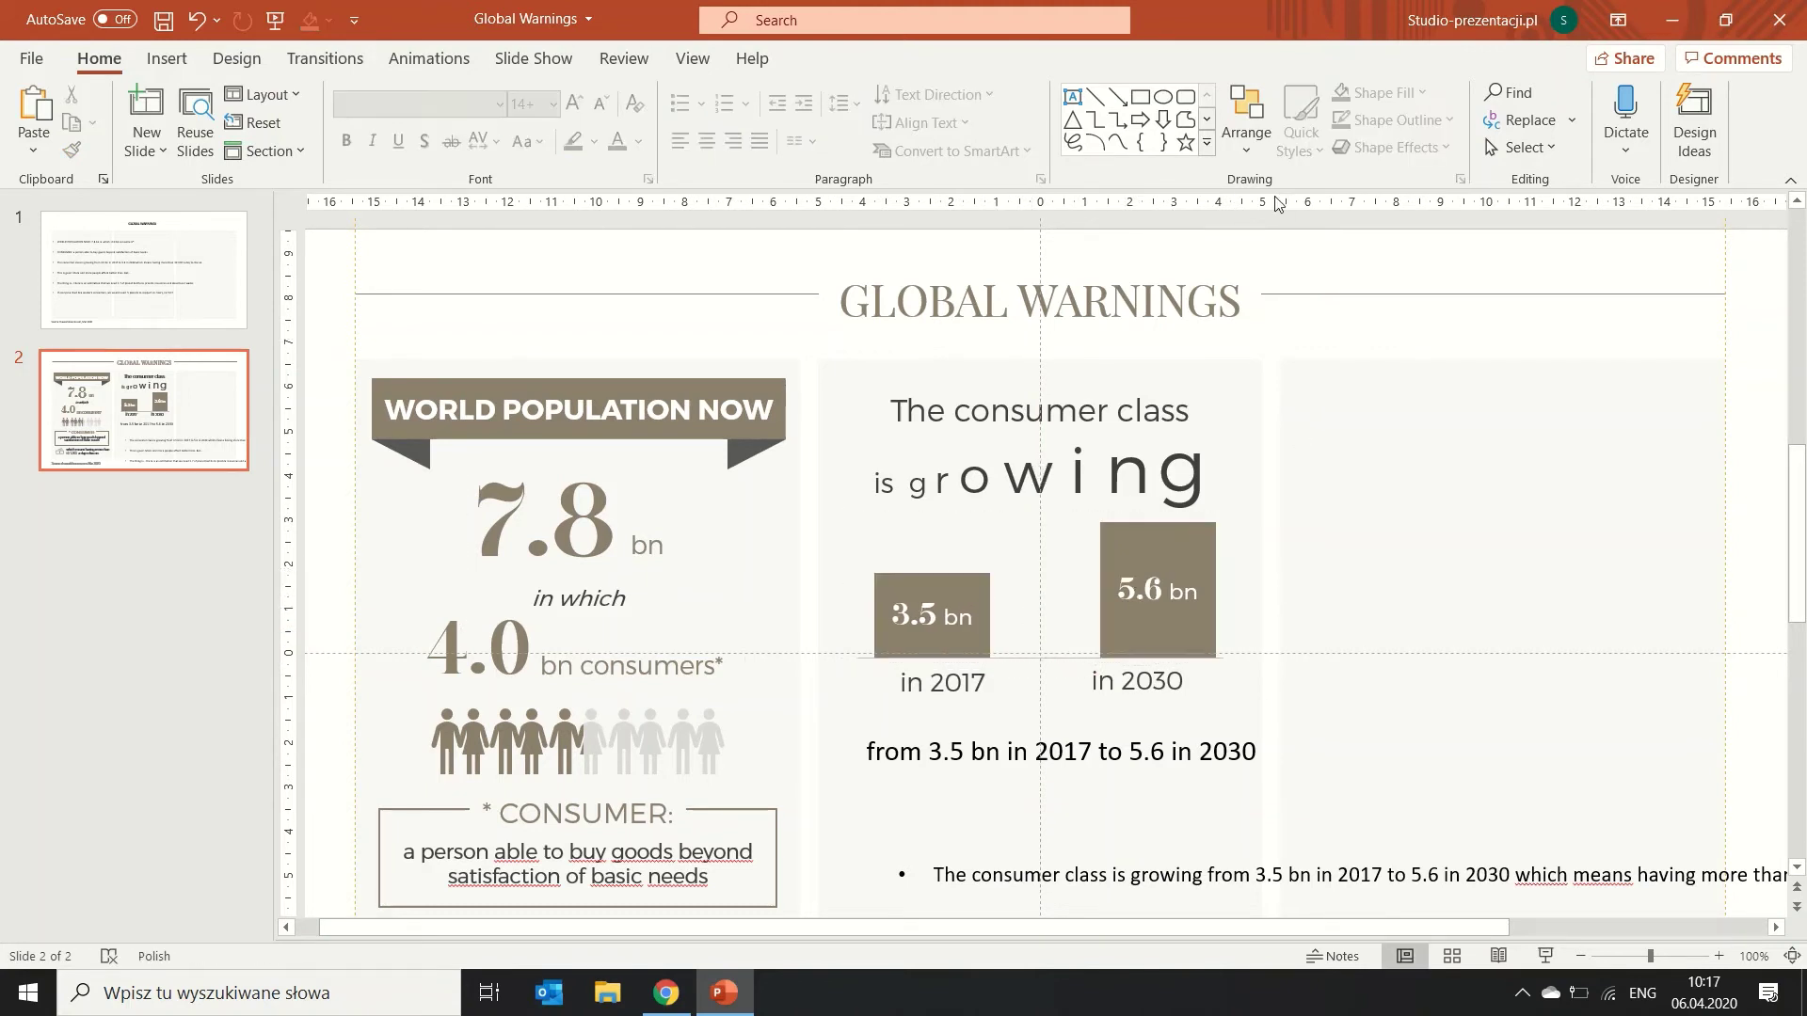
# Draw a dark grey arrow rising from the 3.5 bn bar toward the 5.6 bn bar.
pyautogui.click(1117, 102)
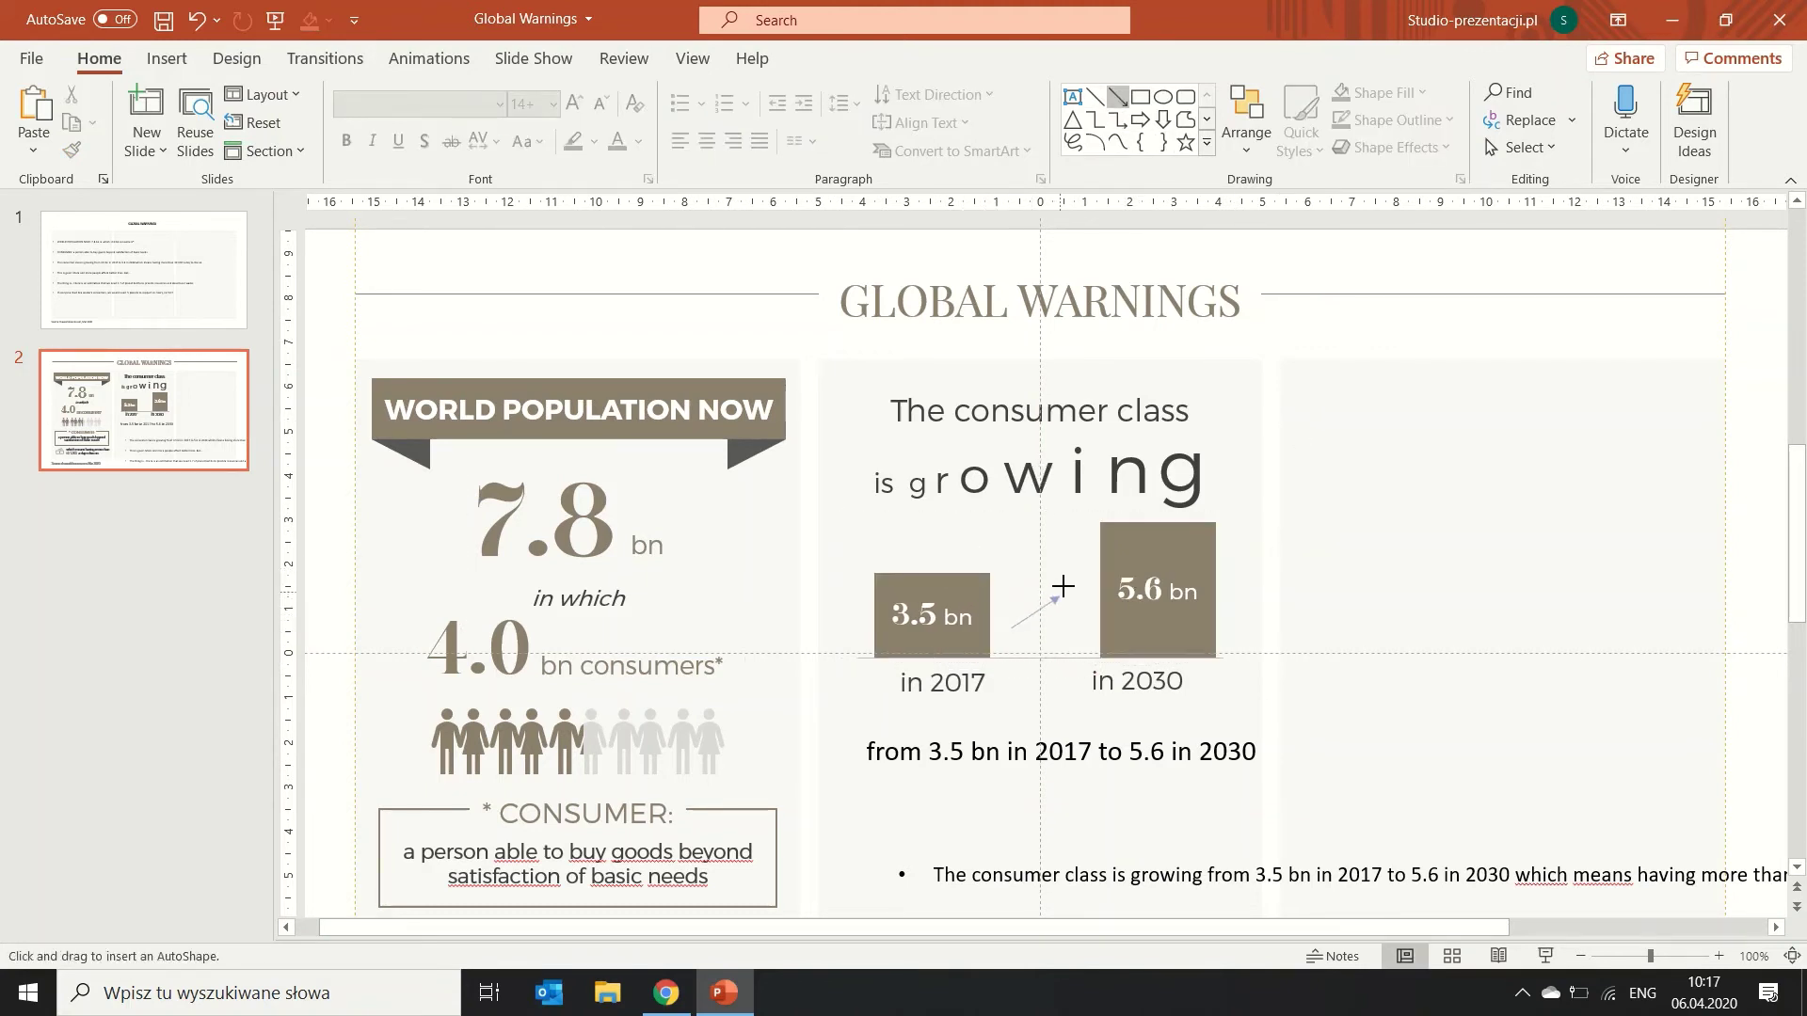
pyautogui.moveTo(1079, 570); pyautogui.dragTo(1080, 573)
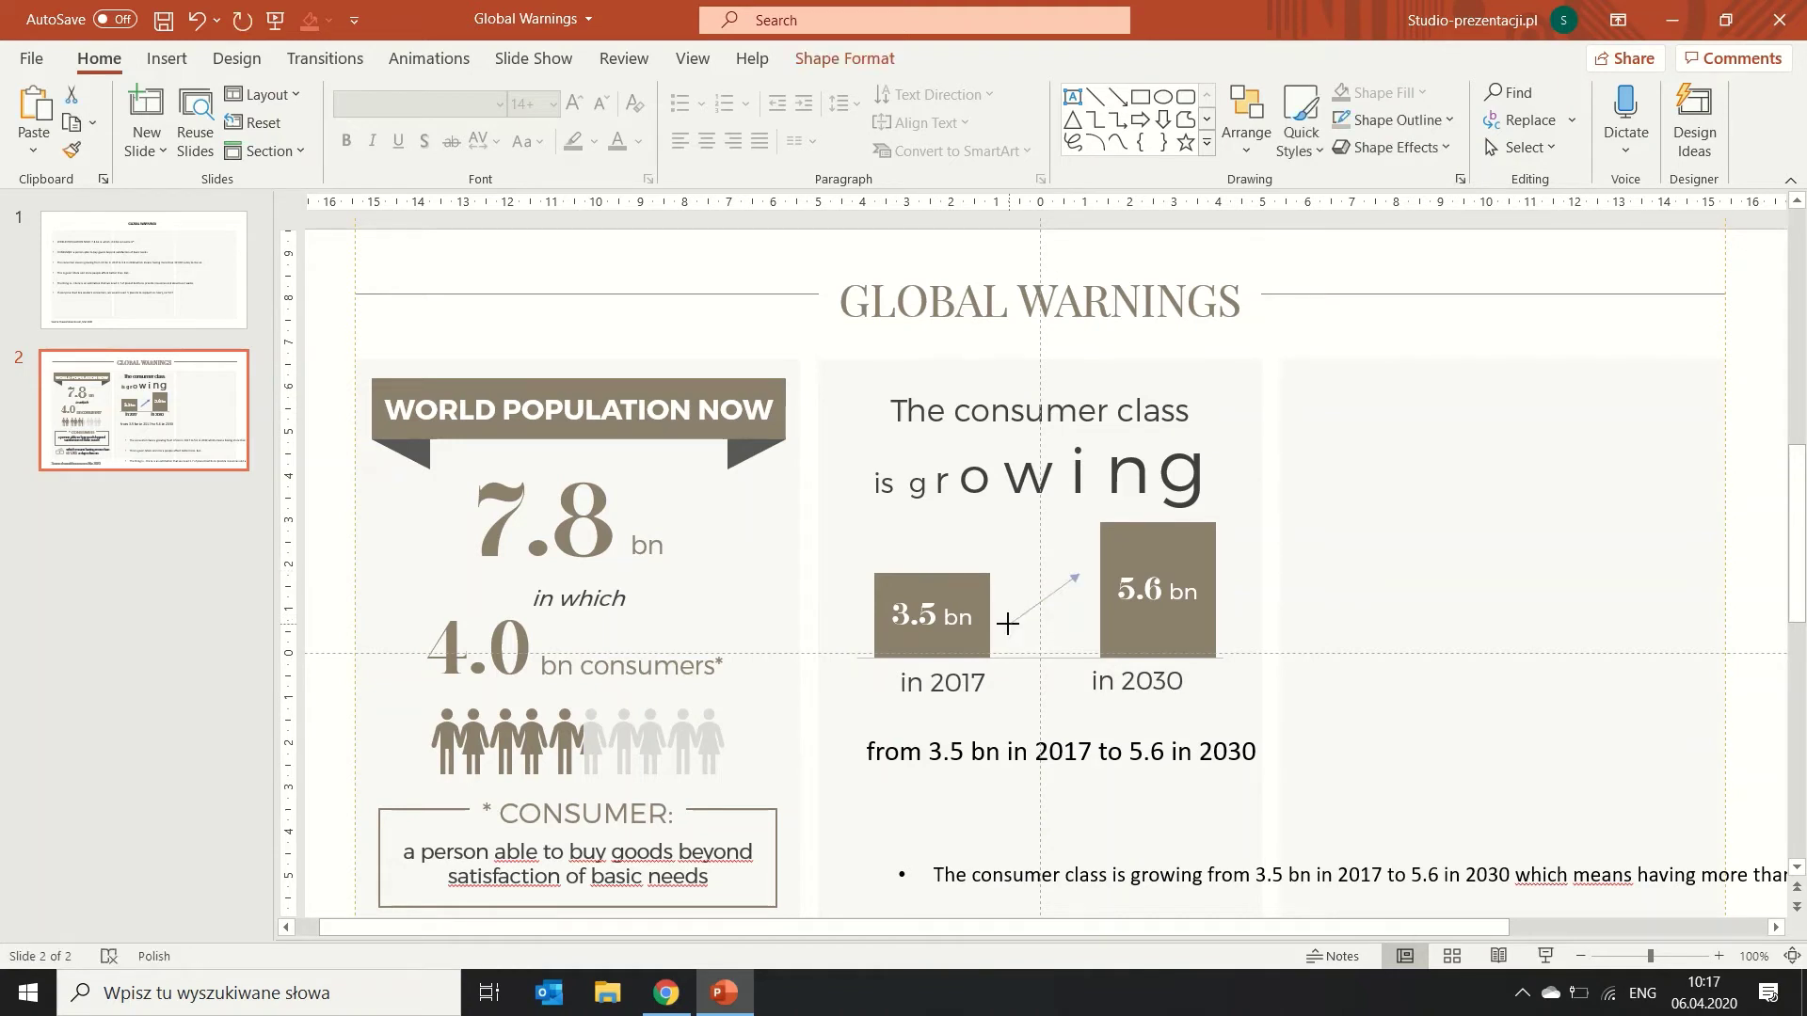
pyautogui.moveTo(1007, 624); pyautogui.dragTo(1007, 623)
pyautogui.click(1391, 121)
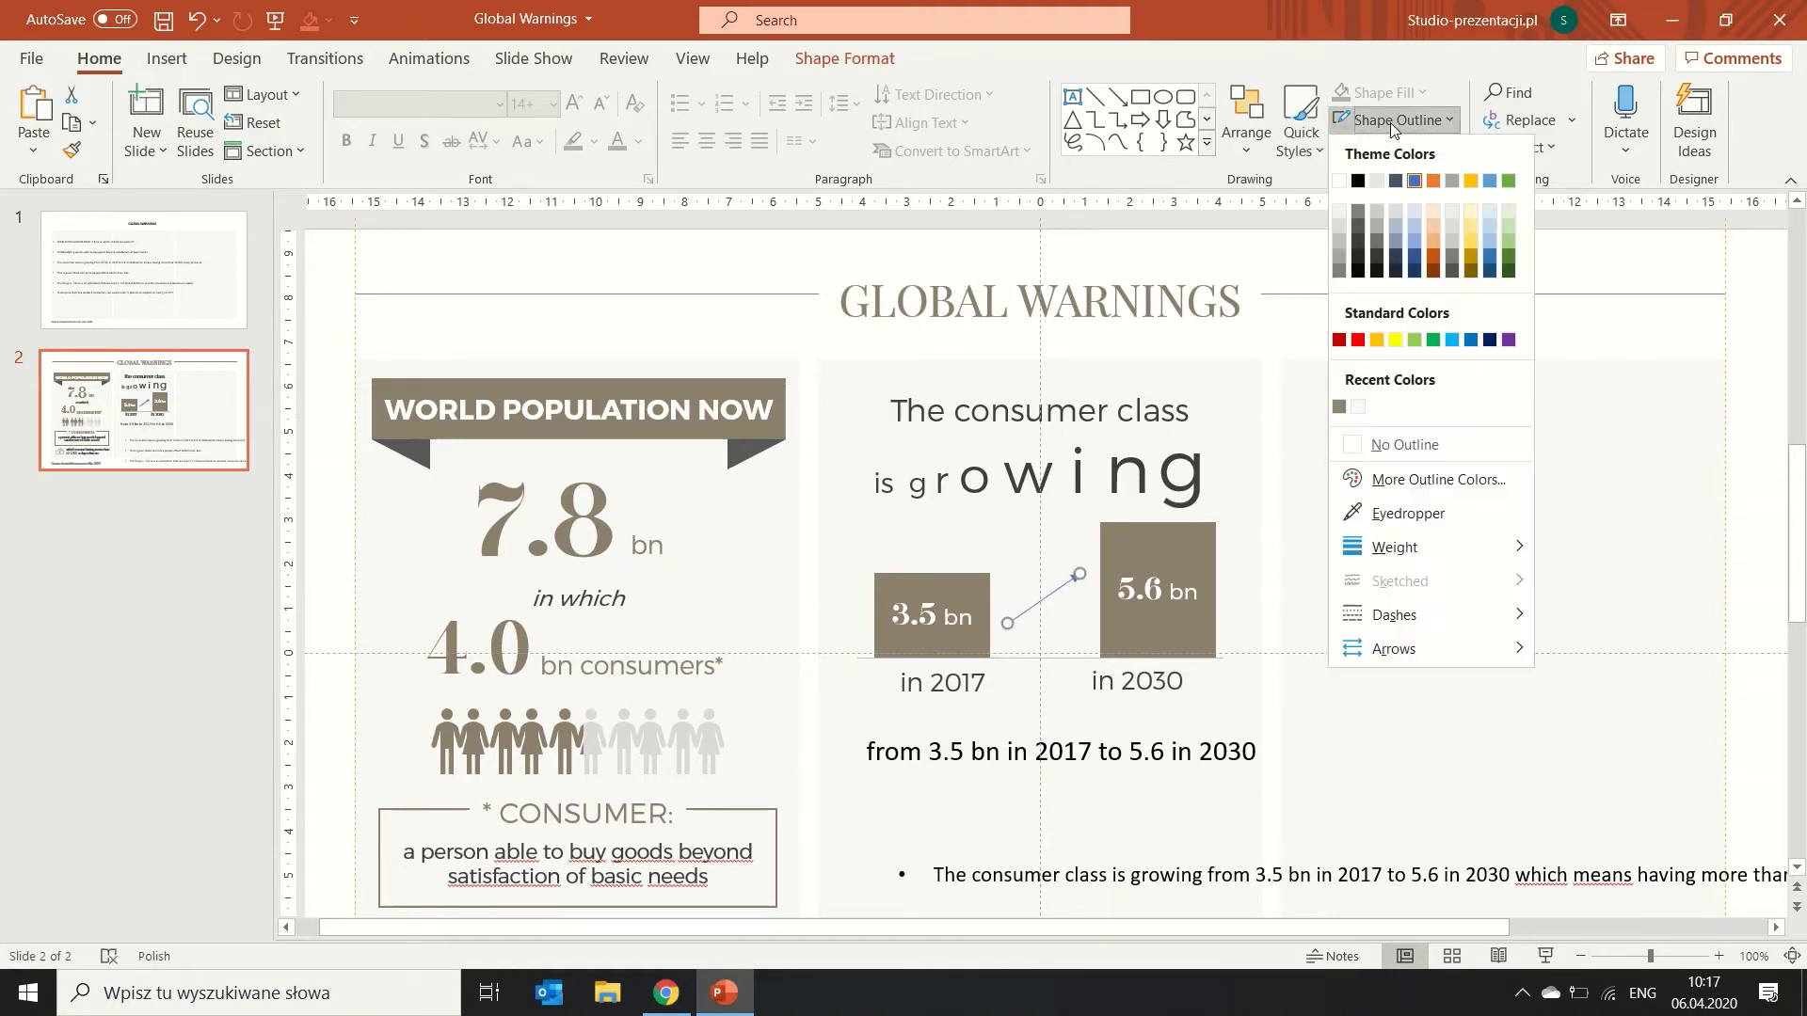
pyautogui.click(1358, 243)
# Add a text box between the bars reading 'prediction' and reduce its font size.
pyautogui.click(1073, 97)
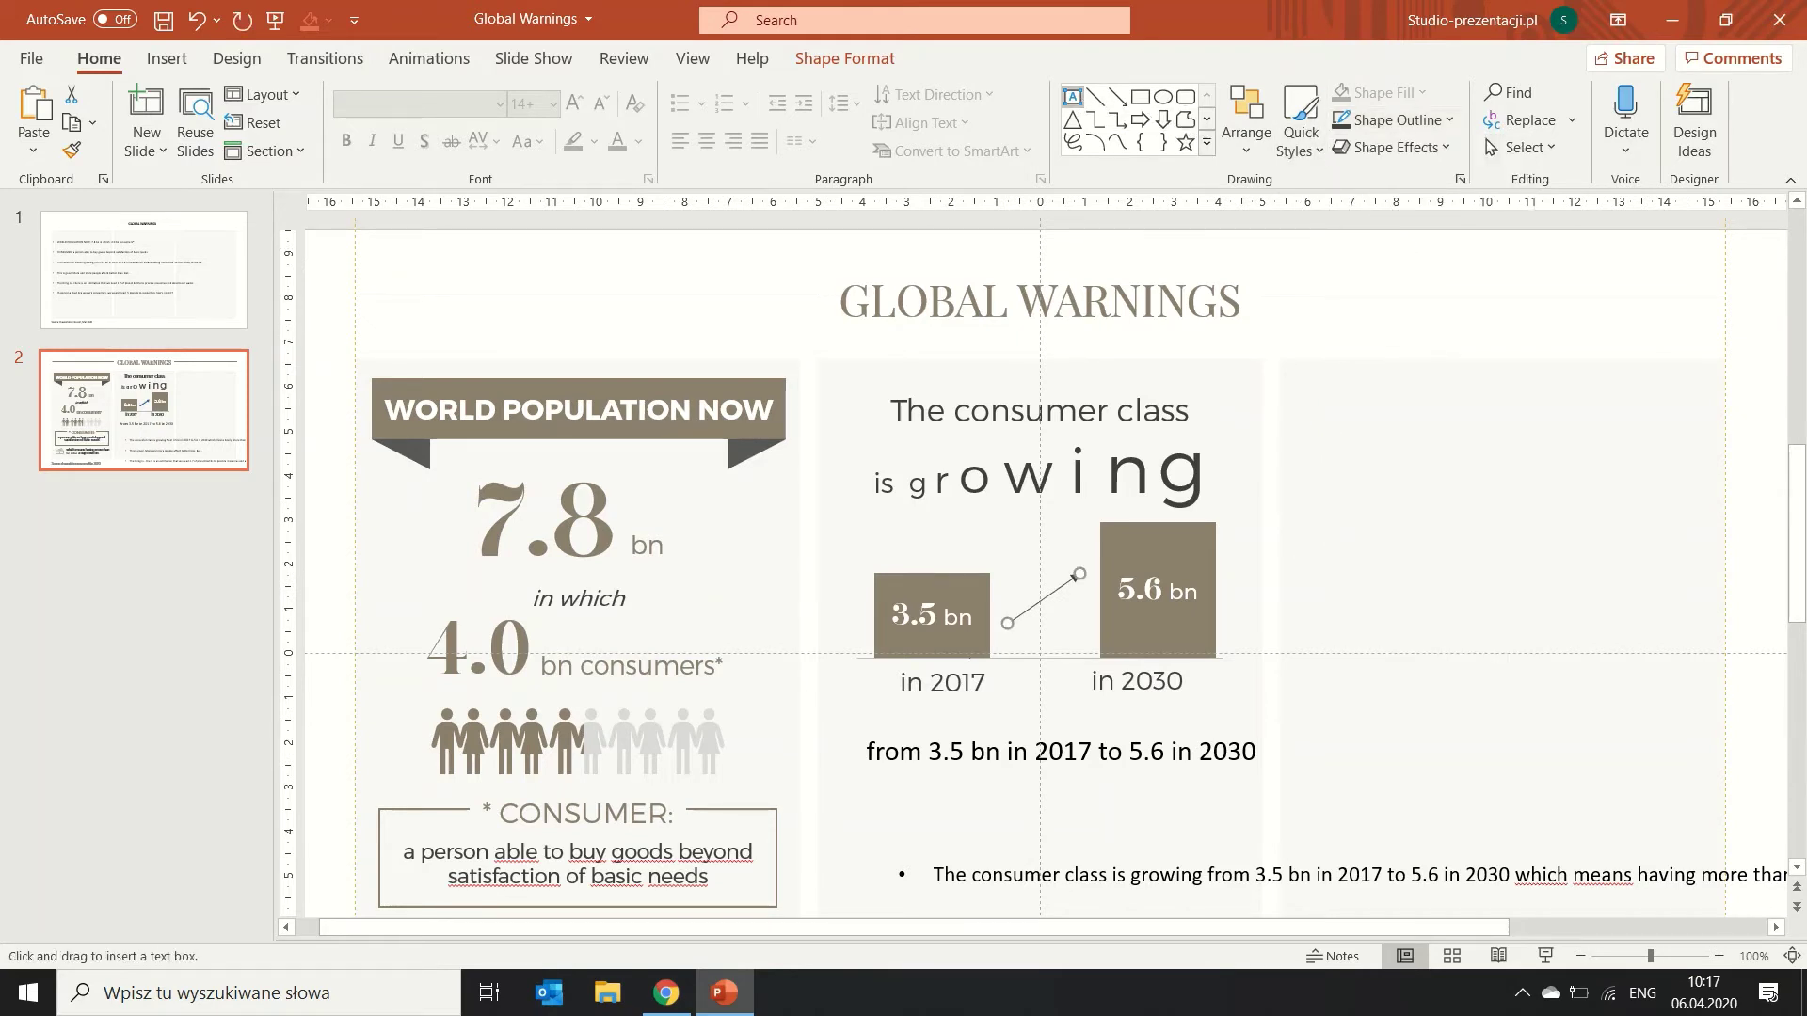
pyautogui.moveTo(964, 527); pyautogui.dragTo(1094, 573)
pyautogui.write('p')
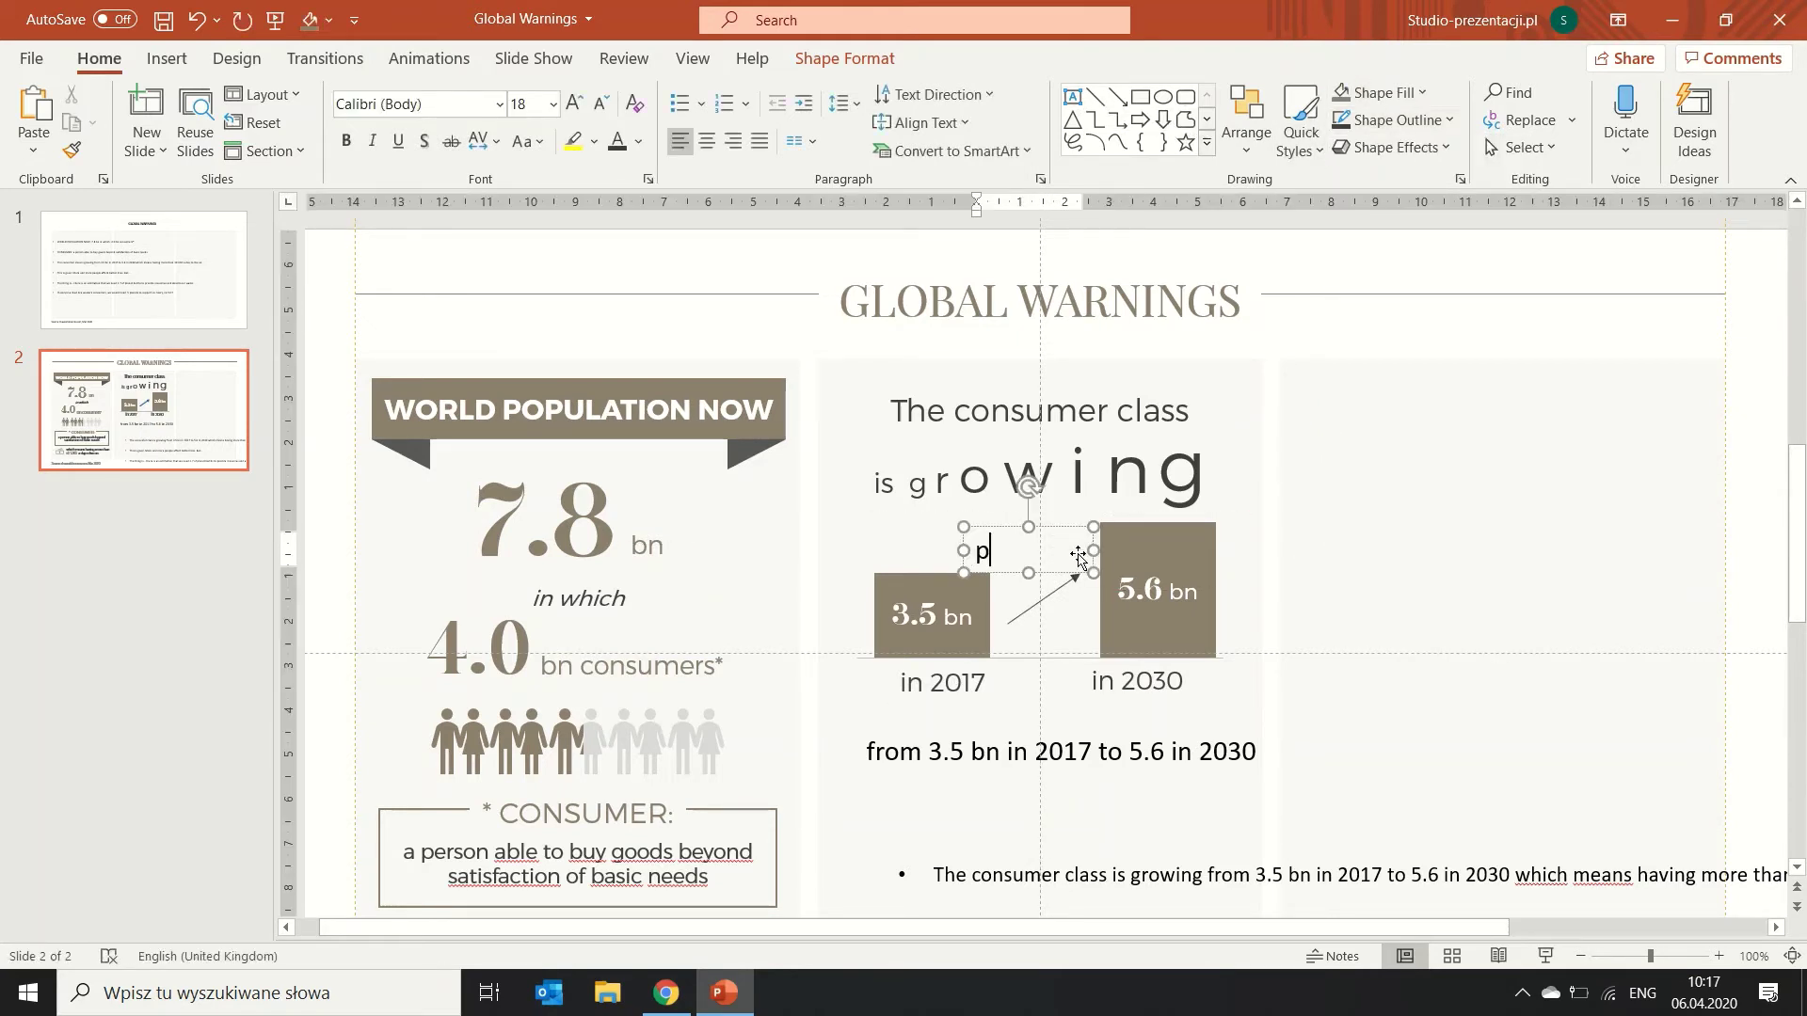
pyautogui.write('rediction')
pyautogui.hotkey('ctrl', 'a')
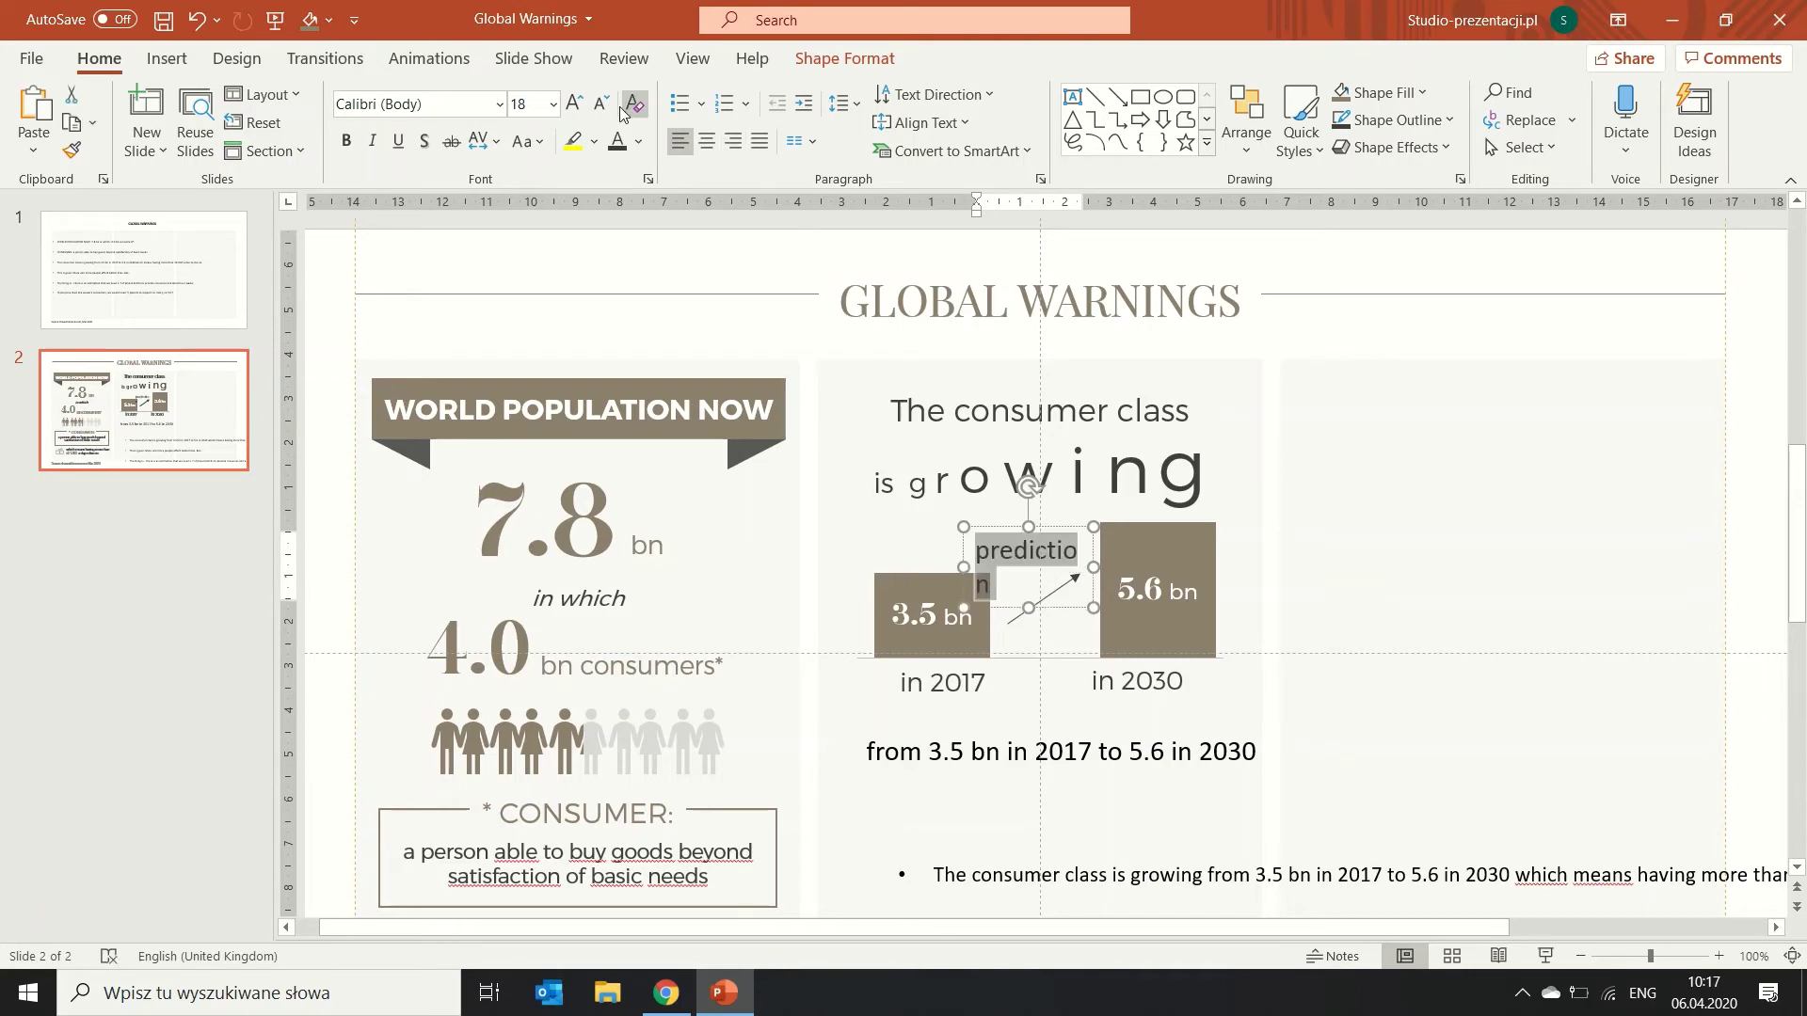
pyautogui.click(603, 103)
pyautogui.click(602, 104)
pyautogui.click(602, 103)
pyautogui.click(603, 104)
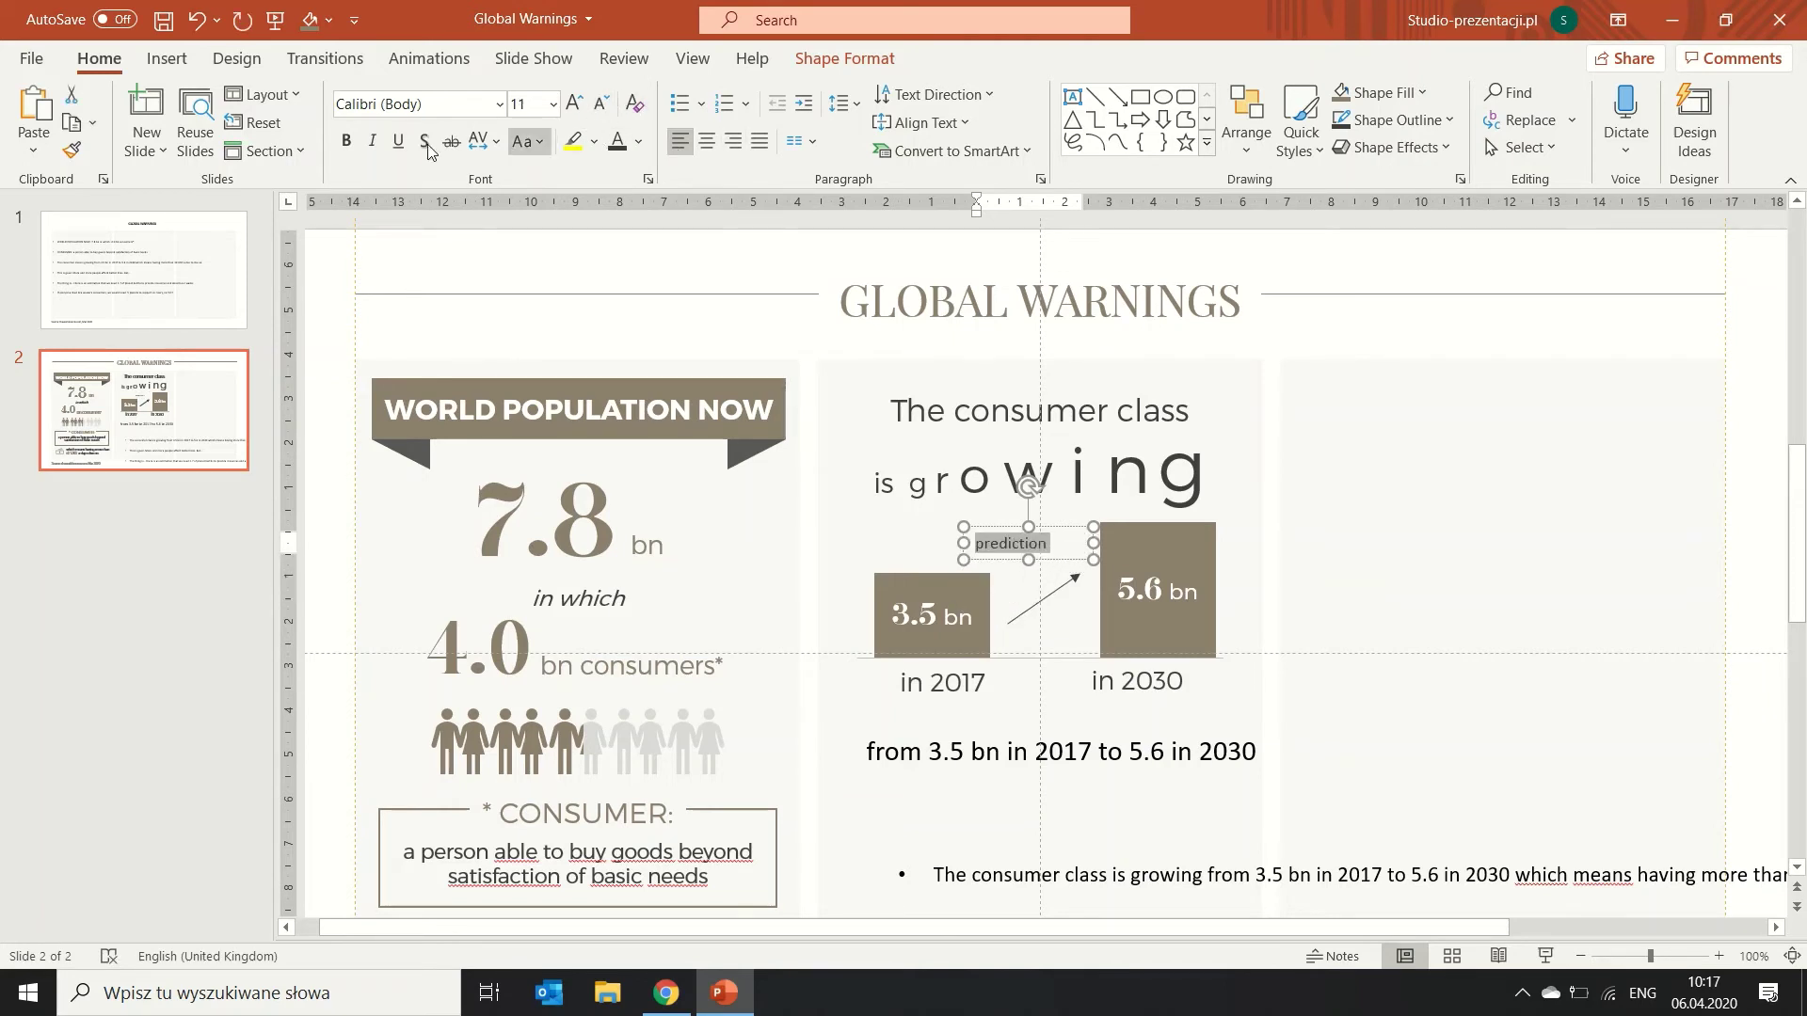
# Make the label italic Montserrat Light, centred, and move it down between the bars.
pyautogui.click(373, 141)
pyautogui.click(435, 104)
pyautogui.write('Montserrat Light')
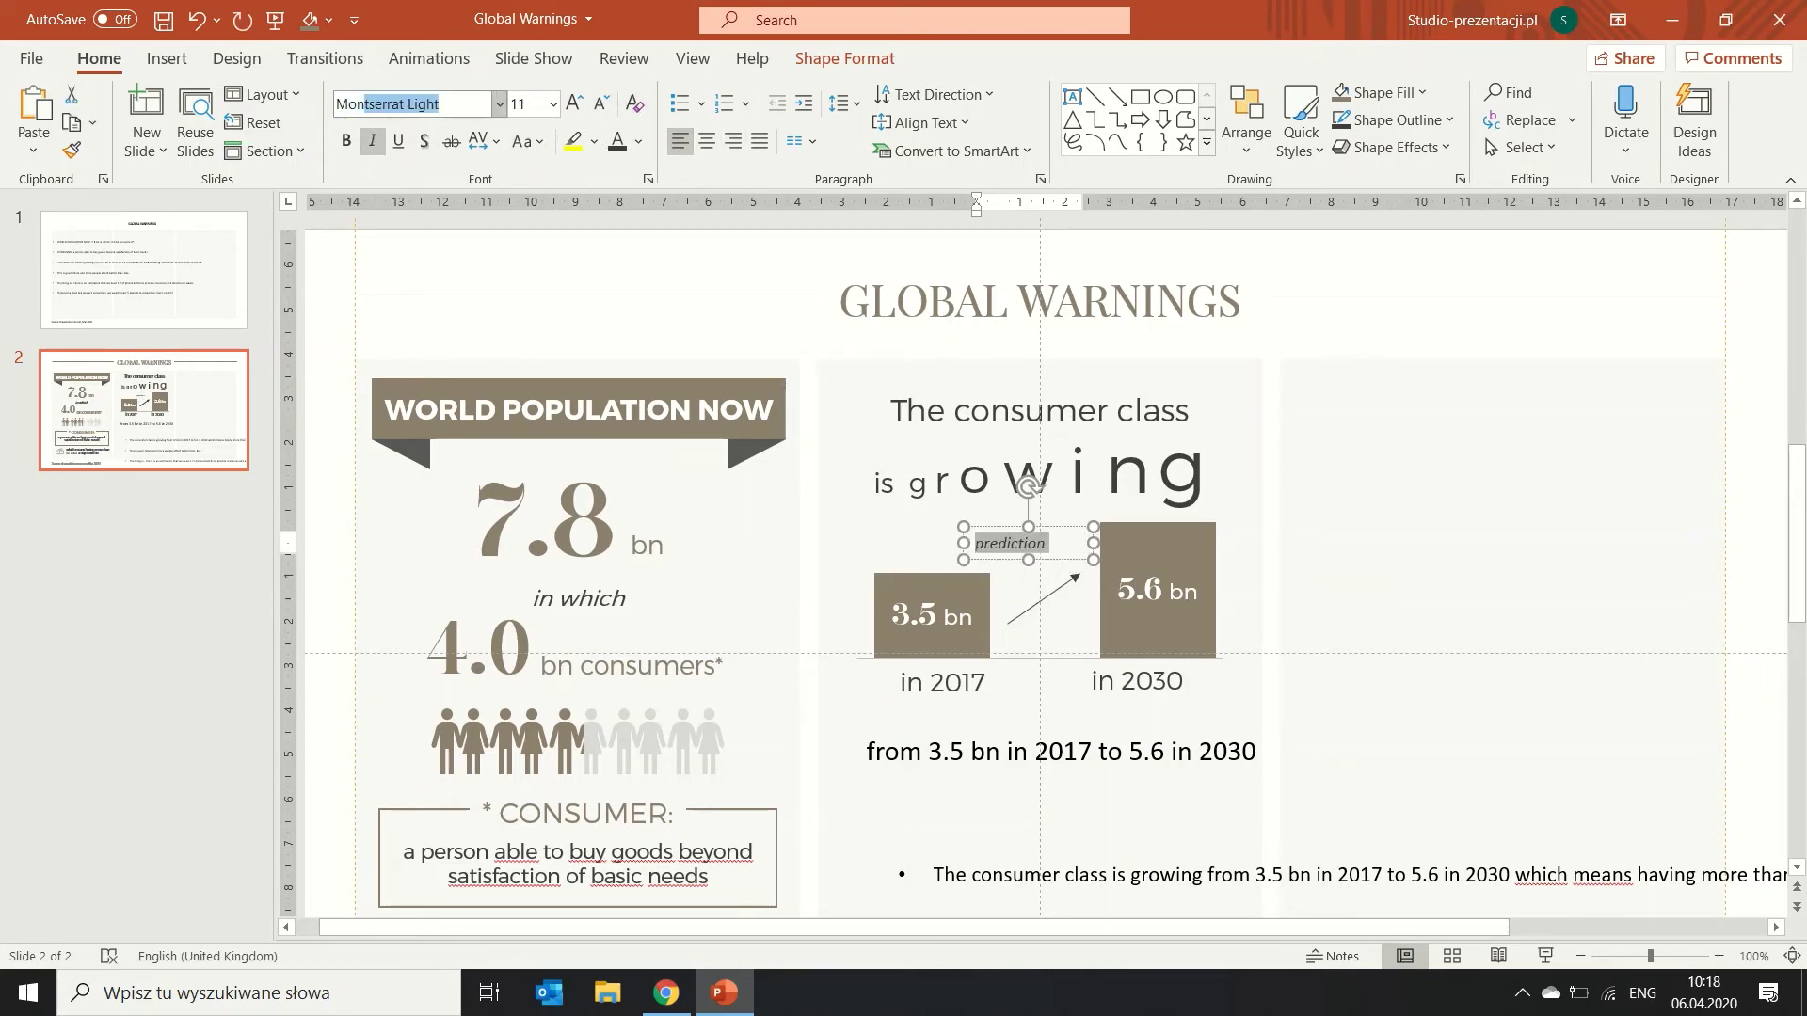
pyautogui.press('Return')
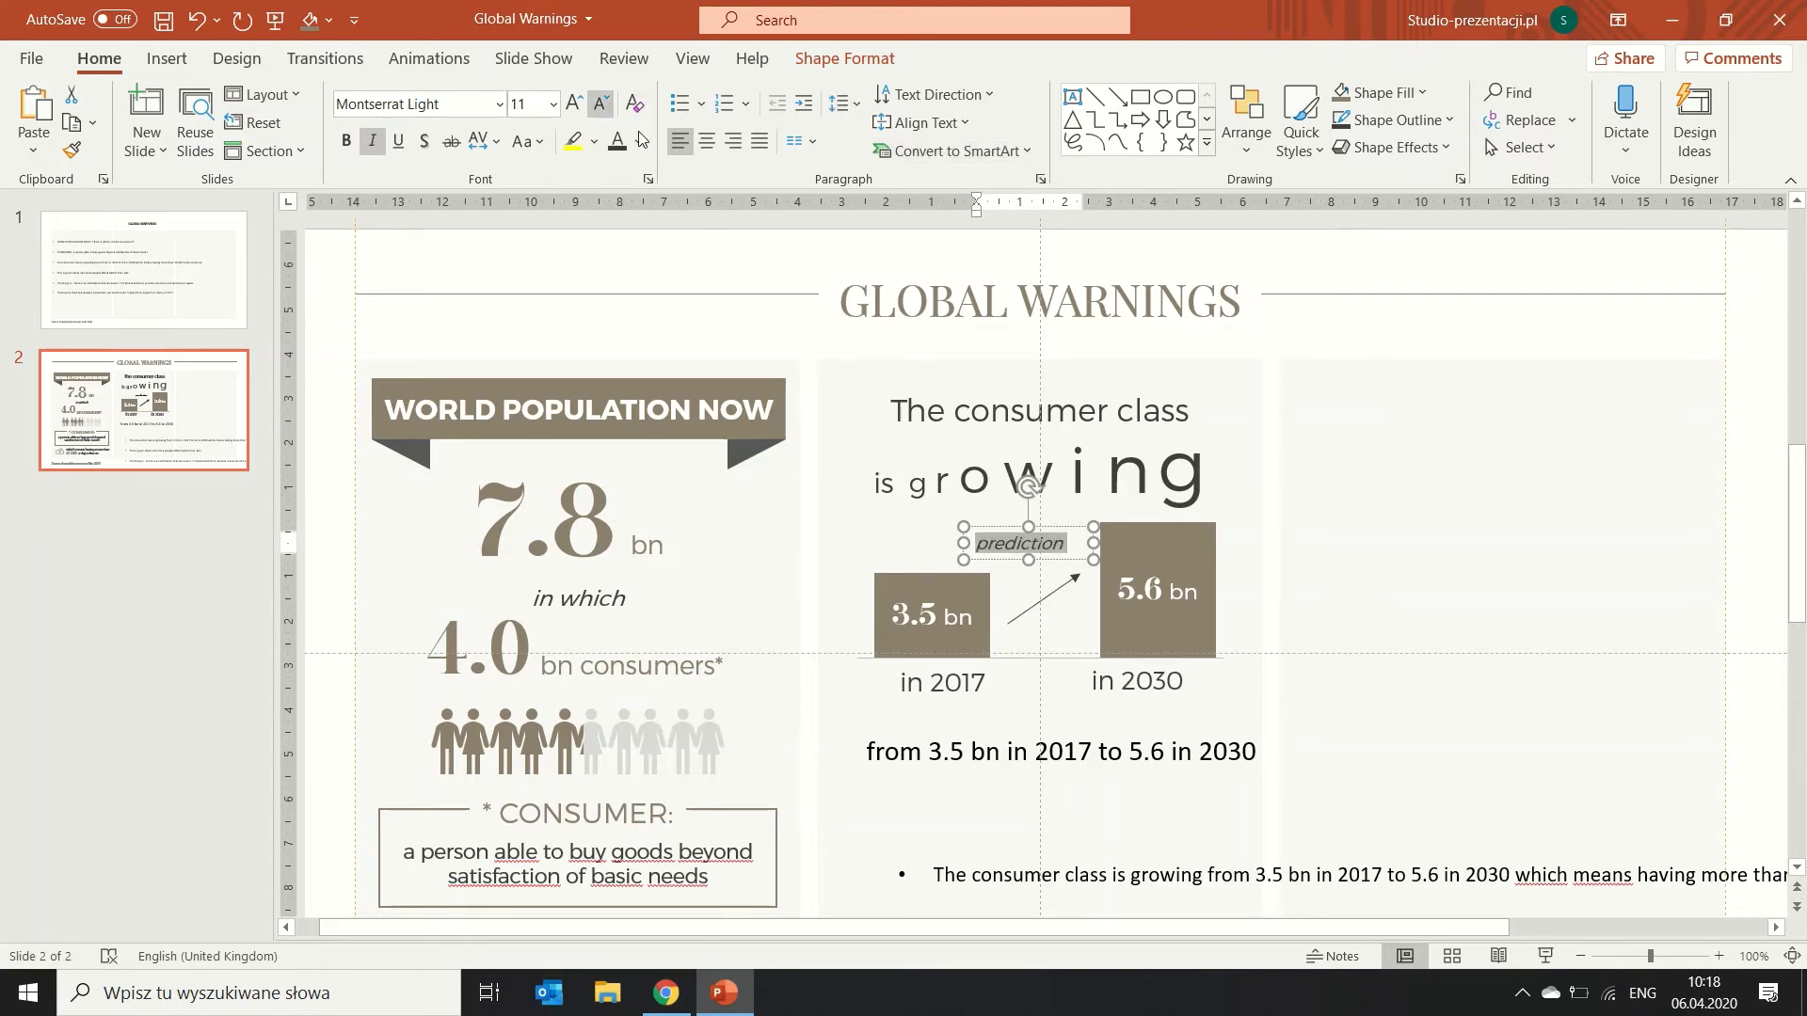
pyautogui.click(706, 141)
pyautogui.click(639, 141)
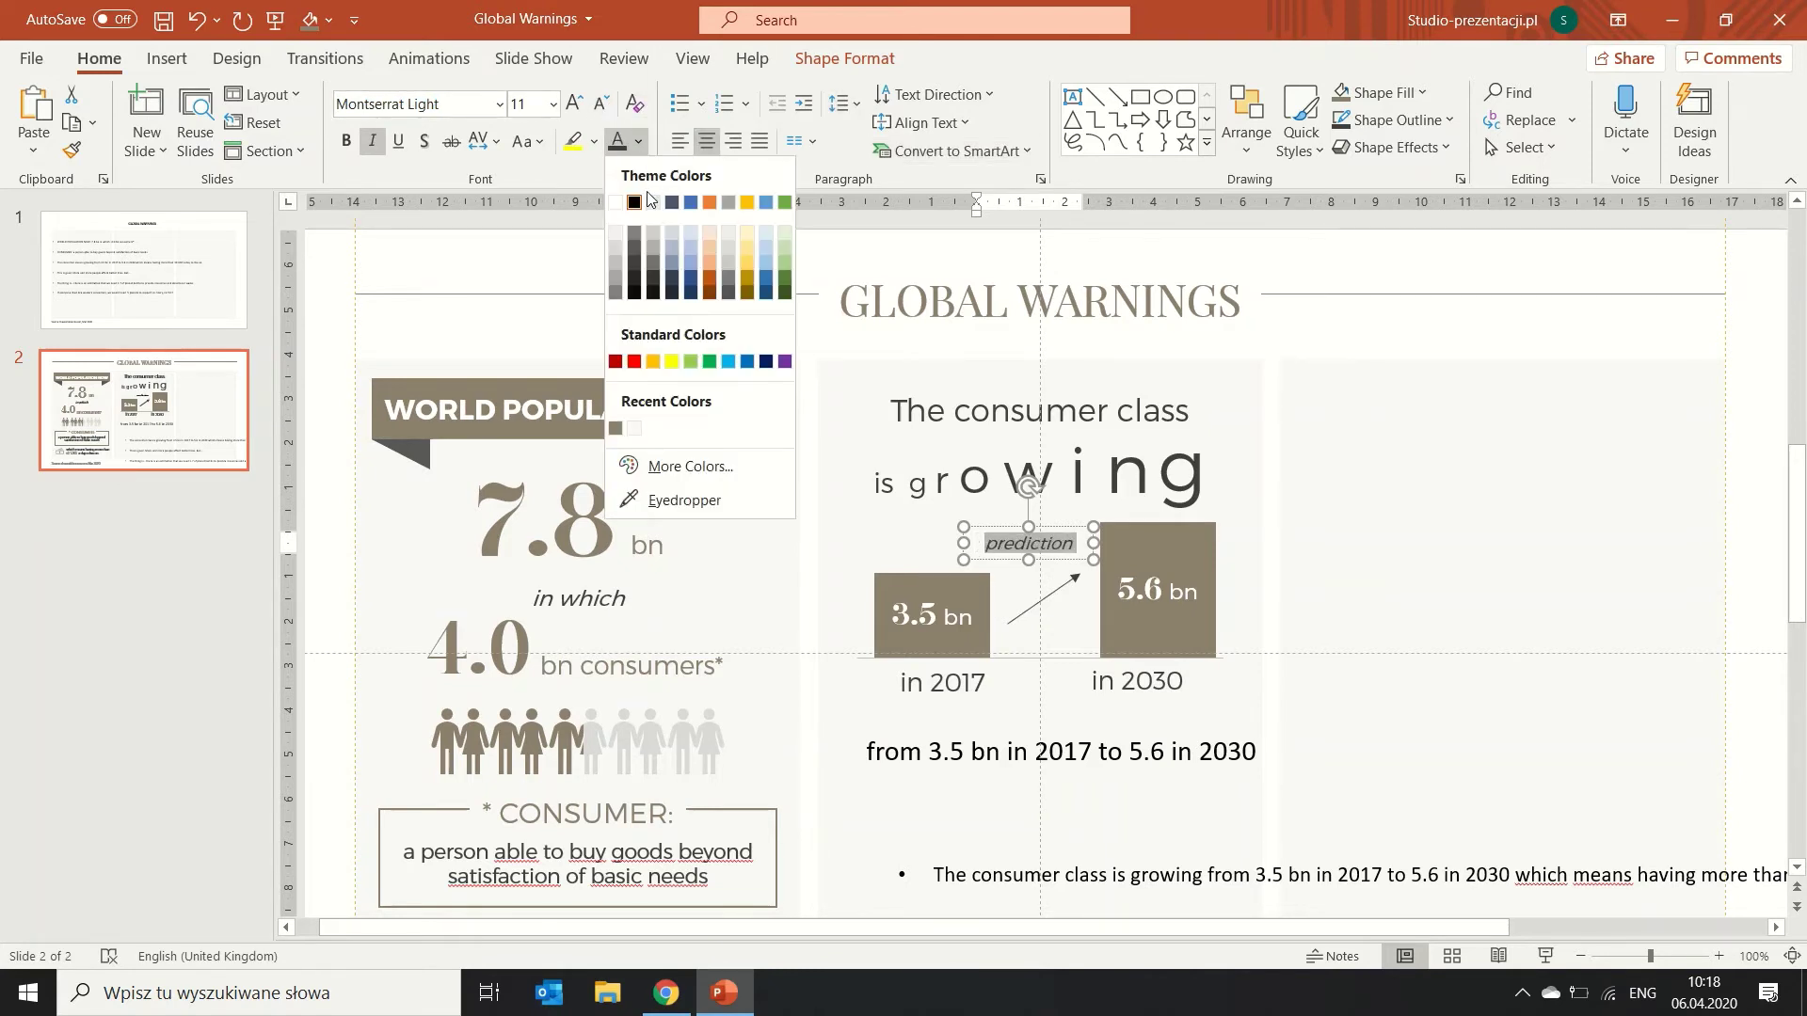
pyautogui.click(1422, 93)
pyautogui.click(1120, 557)
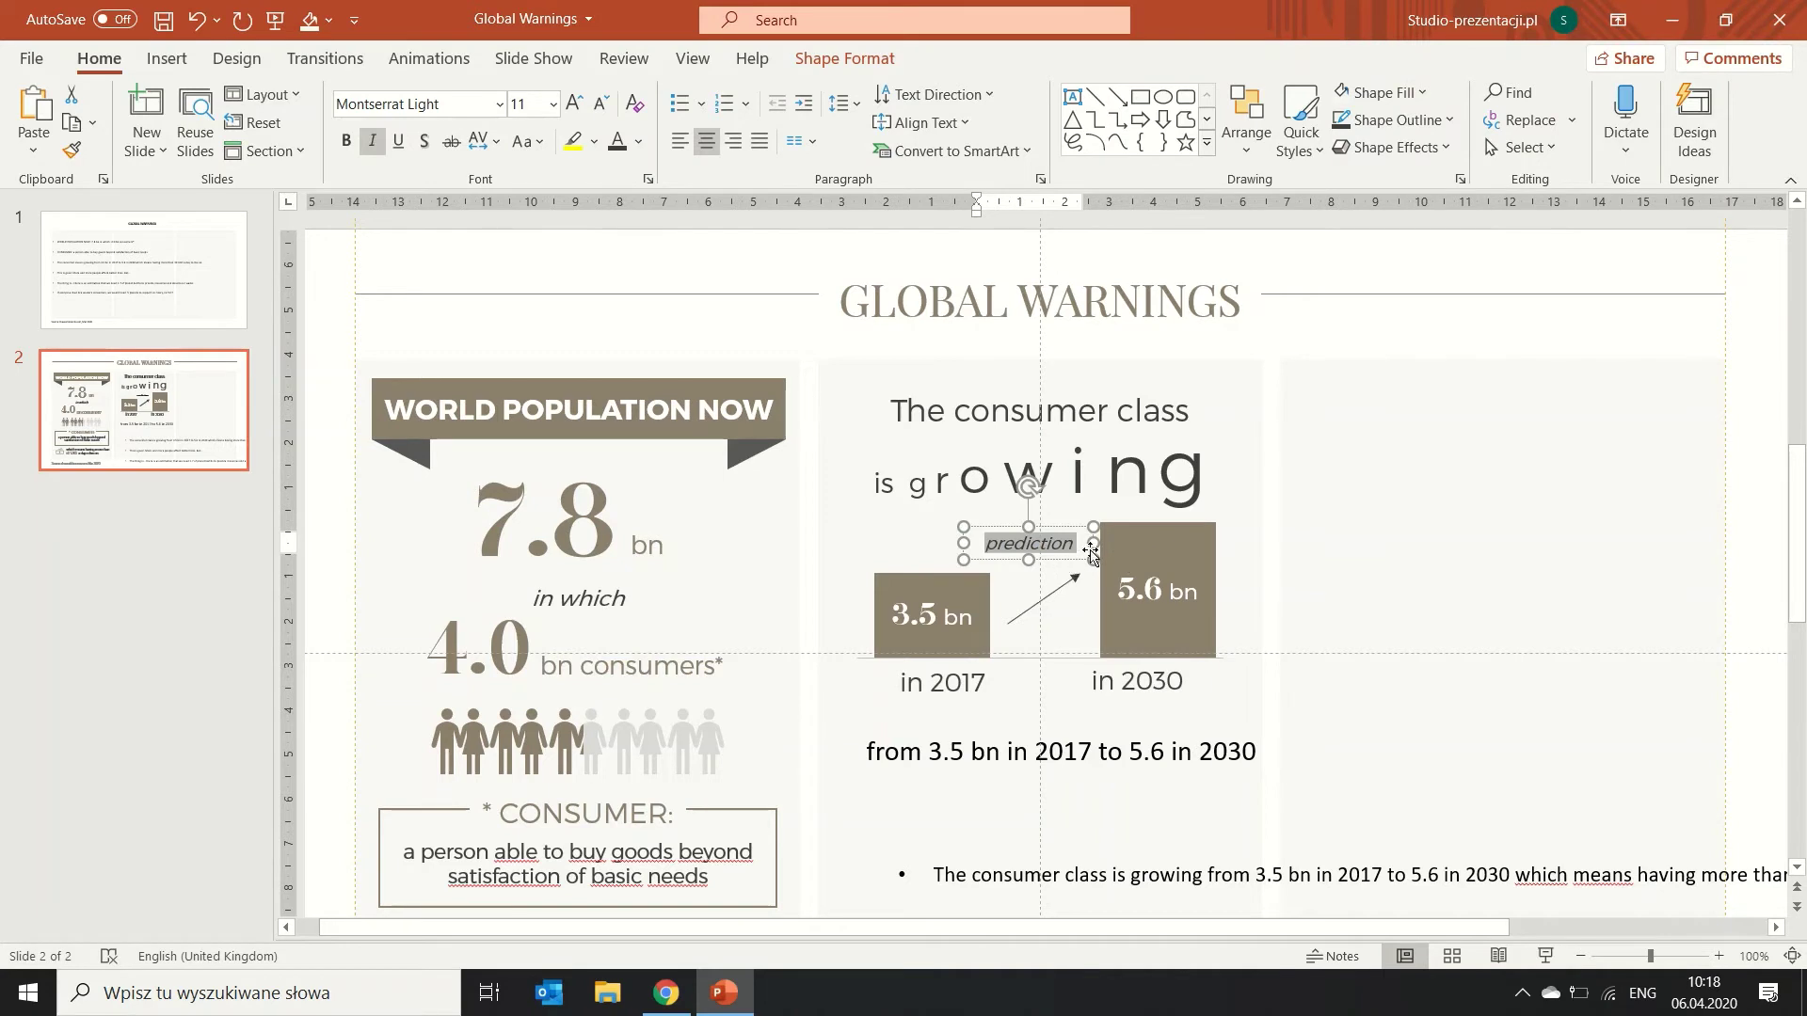
pyautogui.moveTo(1090, 551); pyautogui.dragTo(1087, 614)
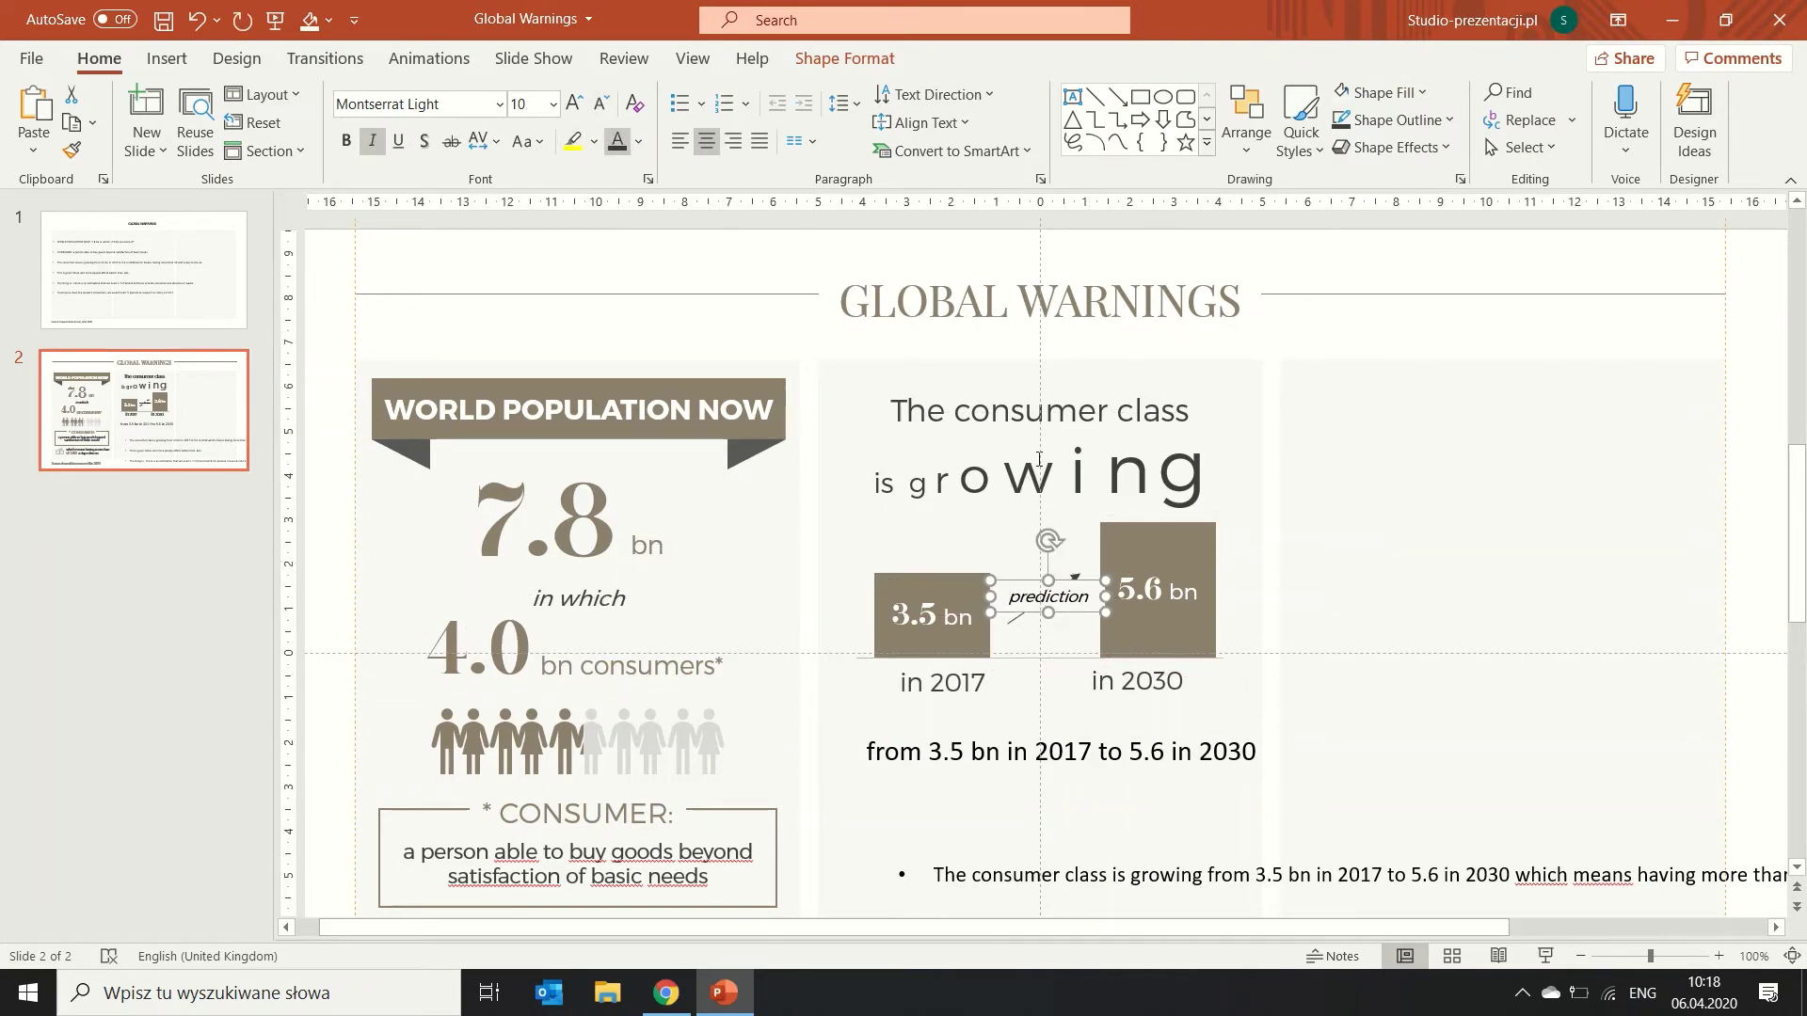
# Narrow the prediction label box and set its left and right margins to 0 cm.
pyautogui.scroll(10, 1039, 459)
pyautogui.scroll(10, 1039, 459)
pyautogui.moveTo(1221, 571); pyautogui.dragTo(1191, 577)
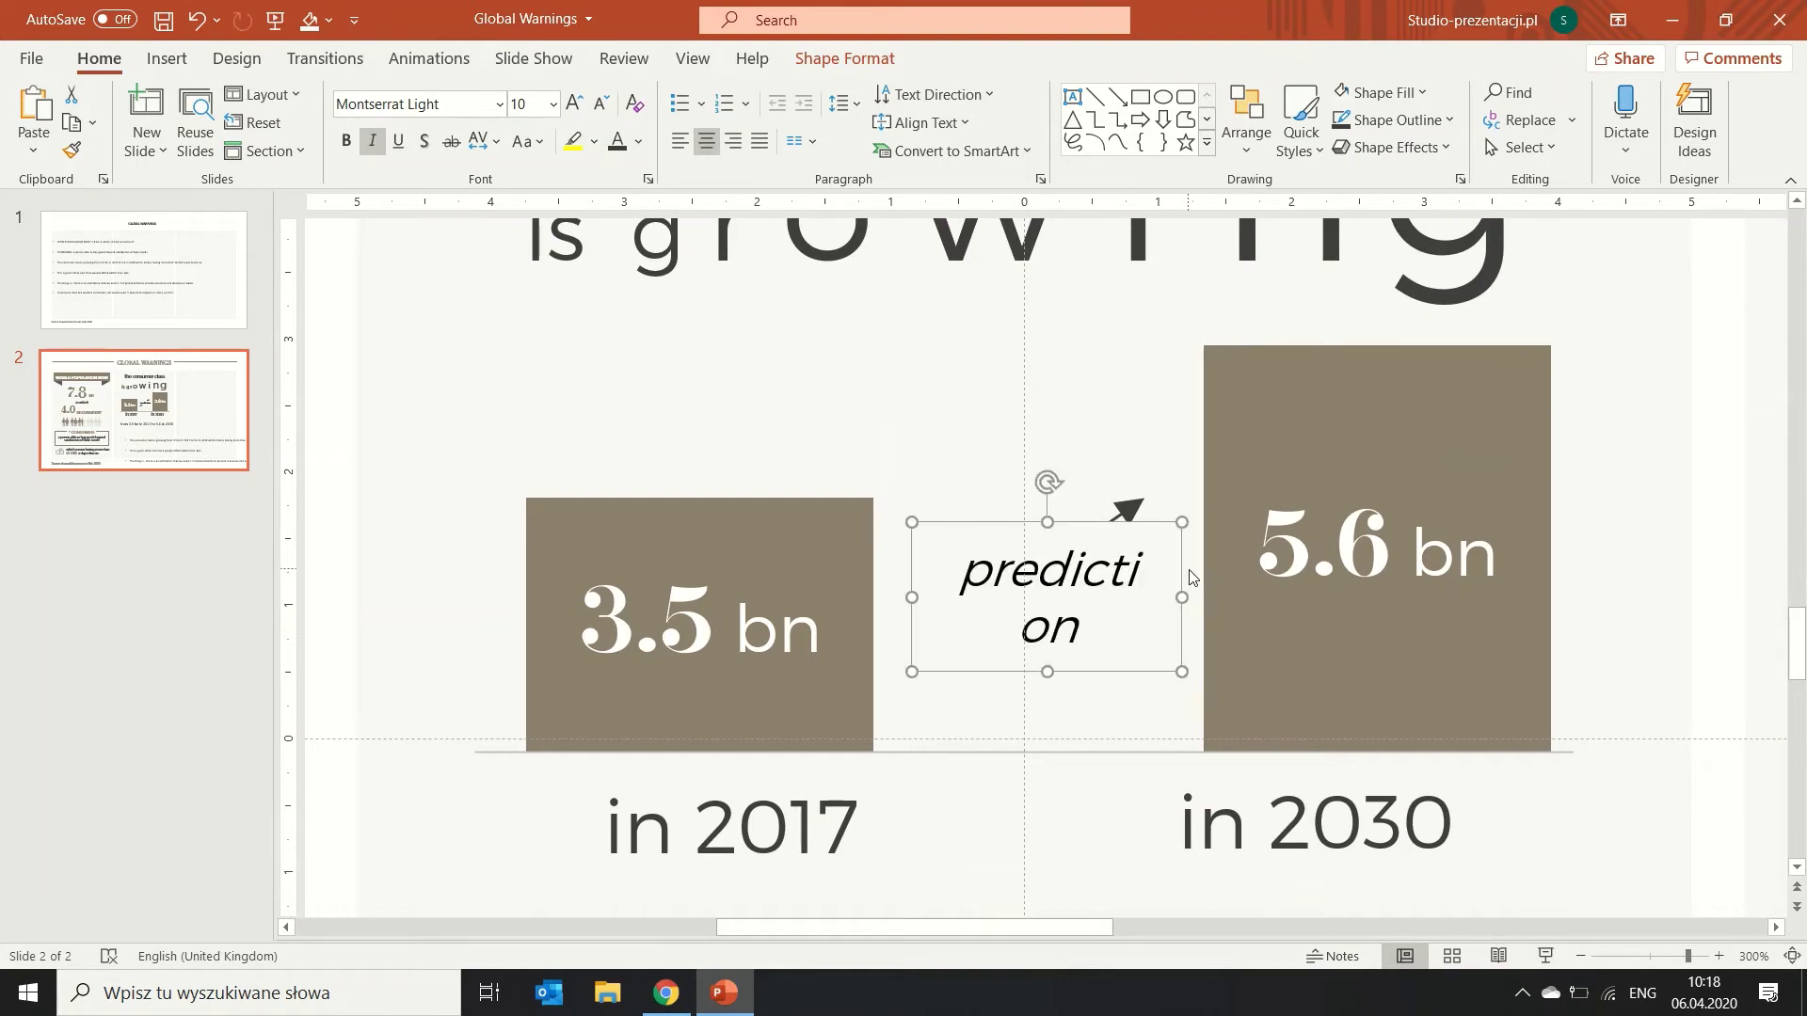
pyautogui.rightClick(1097, 537)
pyautogui.click(1167, 912)
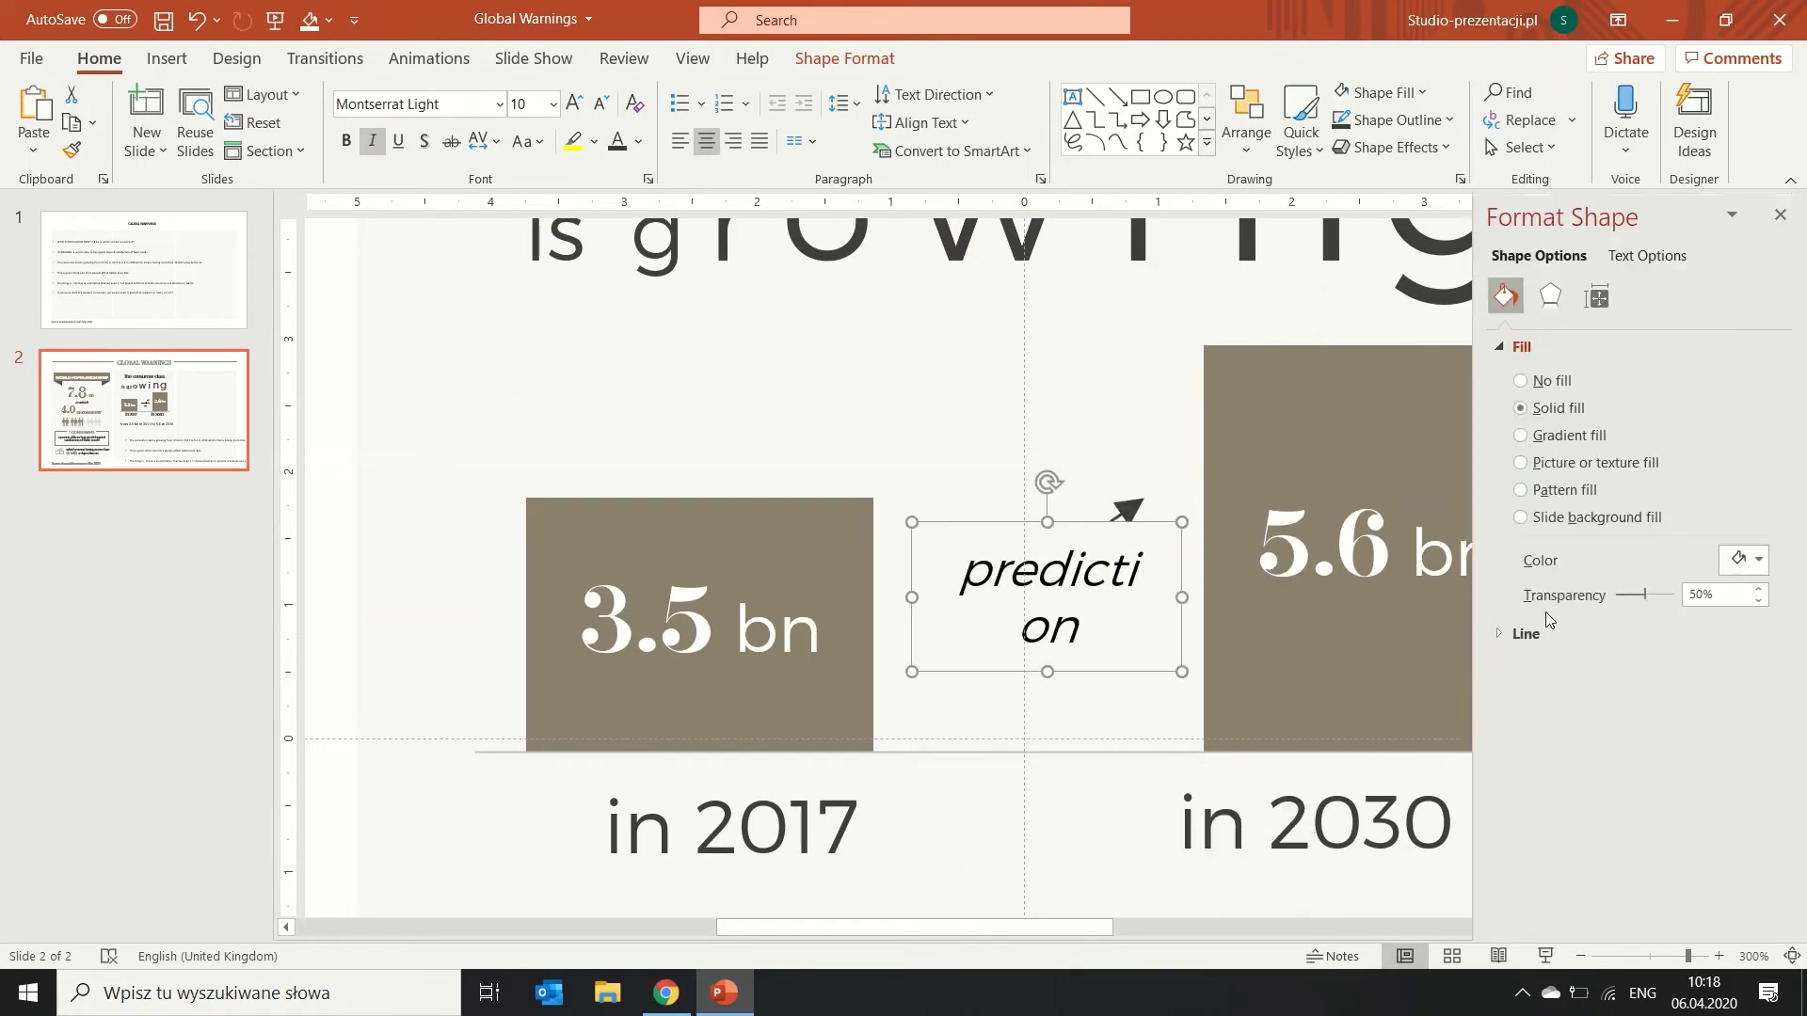
pyautogui.click(1597, 298)
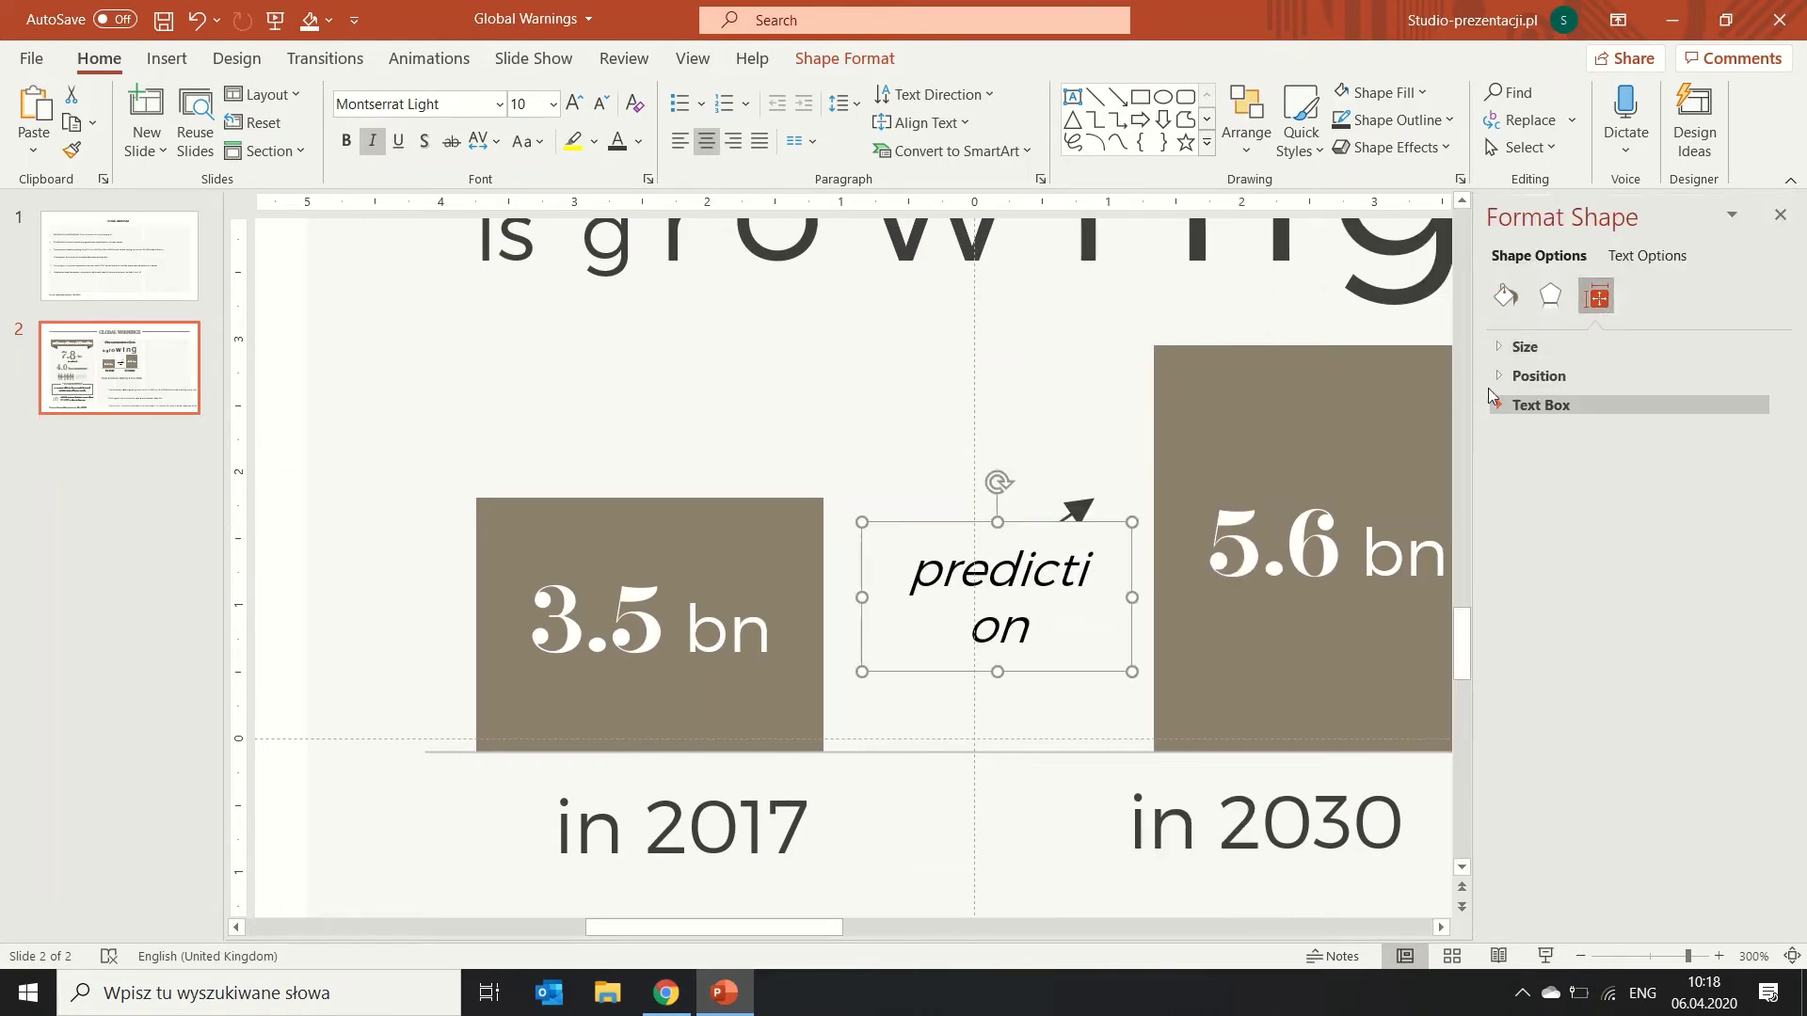
pyautogui.click(1534, 405)
pyautogui.click(1758, 592)
pyautogui.click(1758, 592)
pyautogui.click(1758, 592)
pyautogui.click(1758, 624)
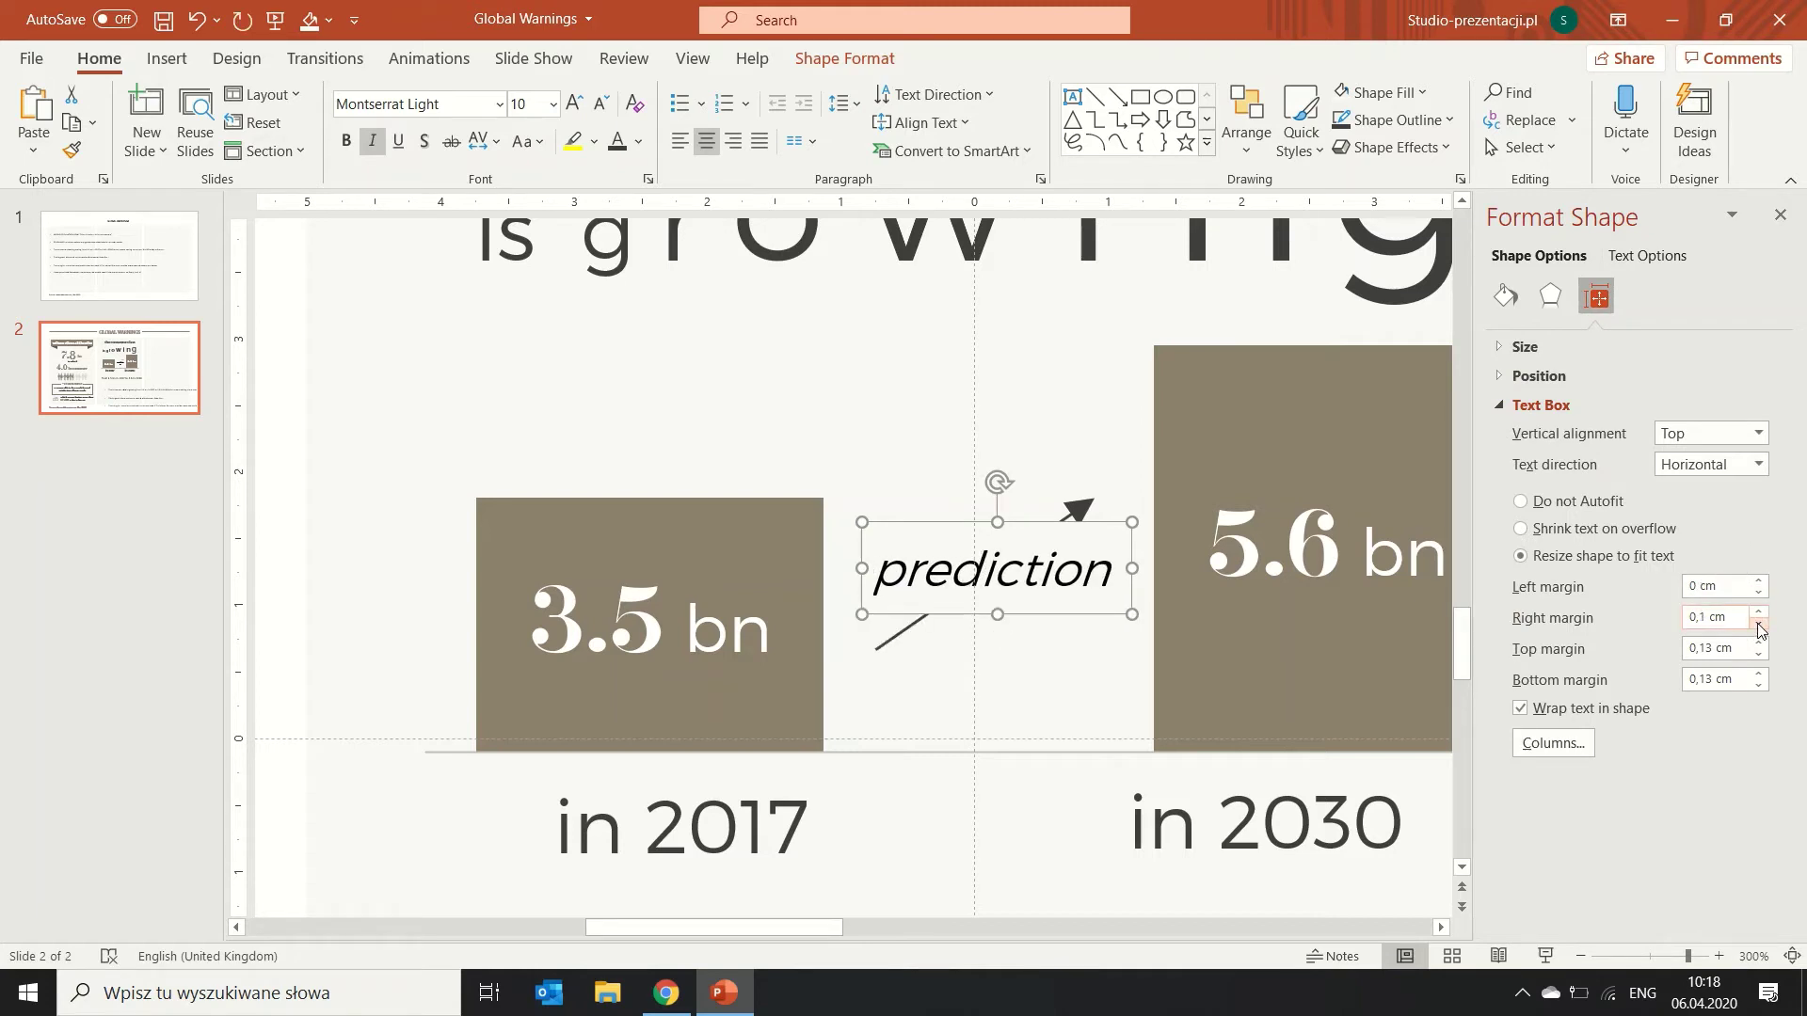
pyautogui.click(1758, 624)
pyautogui.click(1758, 624)
# Lengthen the arrow toward the 5.6 bn bar and reposition the label beside it.
pyautogui.moveTo(1098, 614); pyautogui.dragTo(1086, 607)
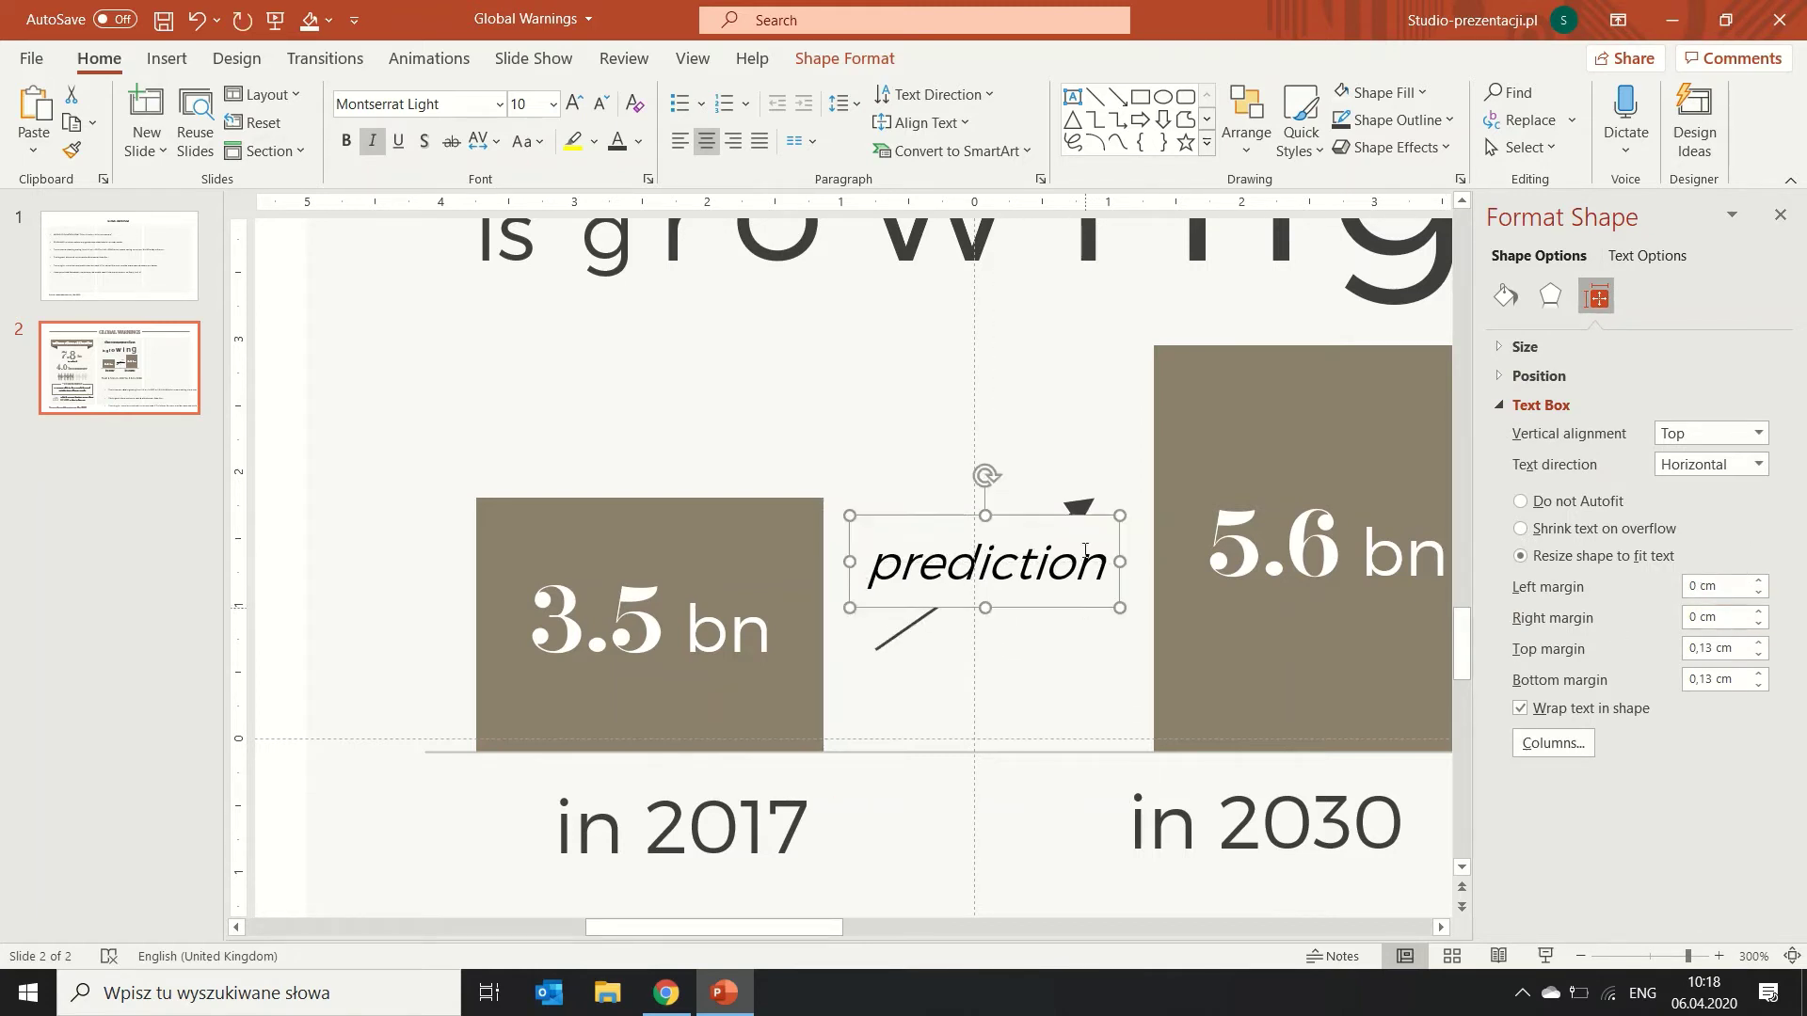
pyautogui.click(1081, 510)
pyautogui.click(1089, 500)
pyautogui.moveTo(1089, 499); pyautogui.dragTo(1117, 443)
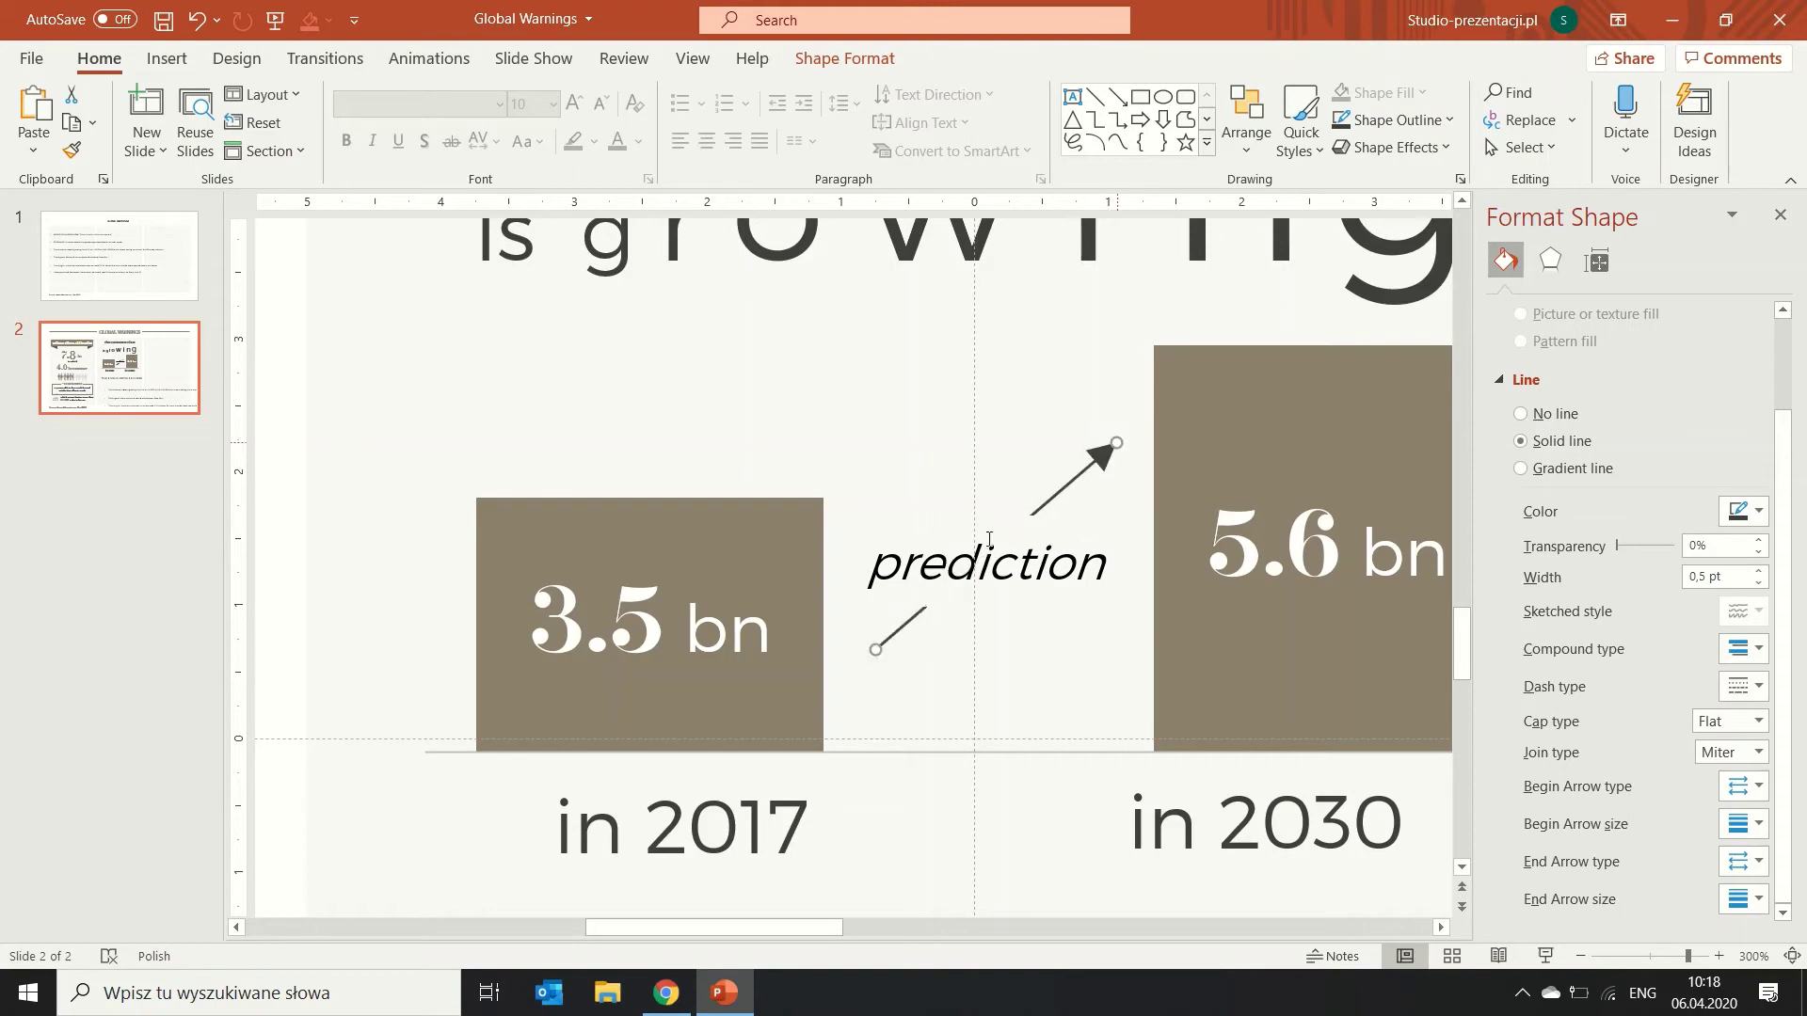
pyautogui.moveTo(876, 649); pyautogui.dragTo(850, 645)
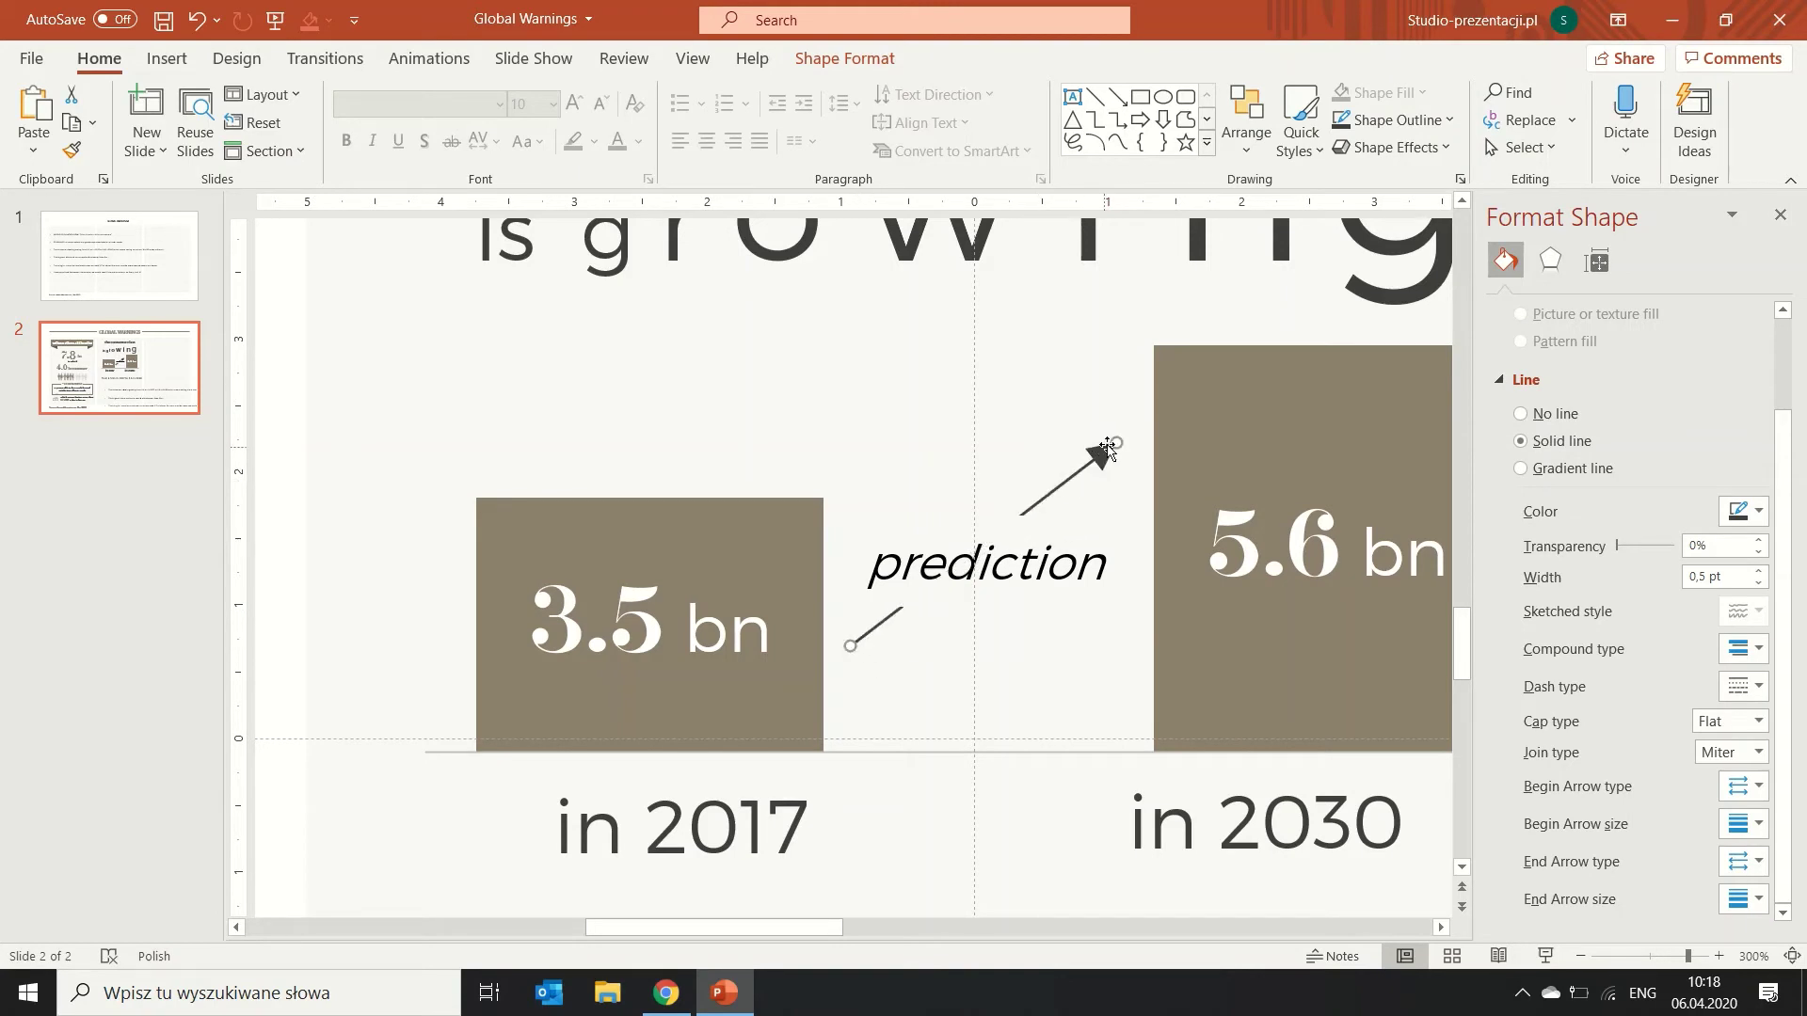
pyautogui.moveTo(1117, 442); pyautogui.dragTo(1125, 443)
pyautogui.click(1089, 513)
pyautogui.moveTo(1089, 513); pyautogui.dragTo(1095, 497)
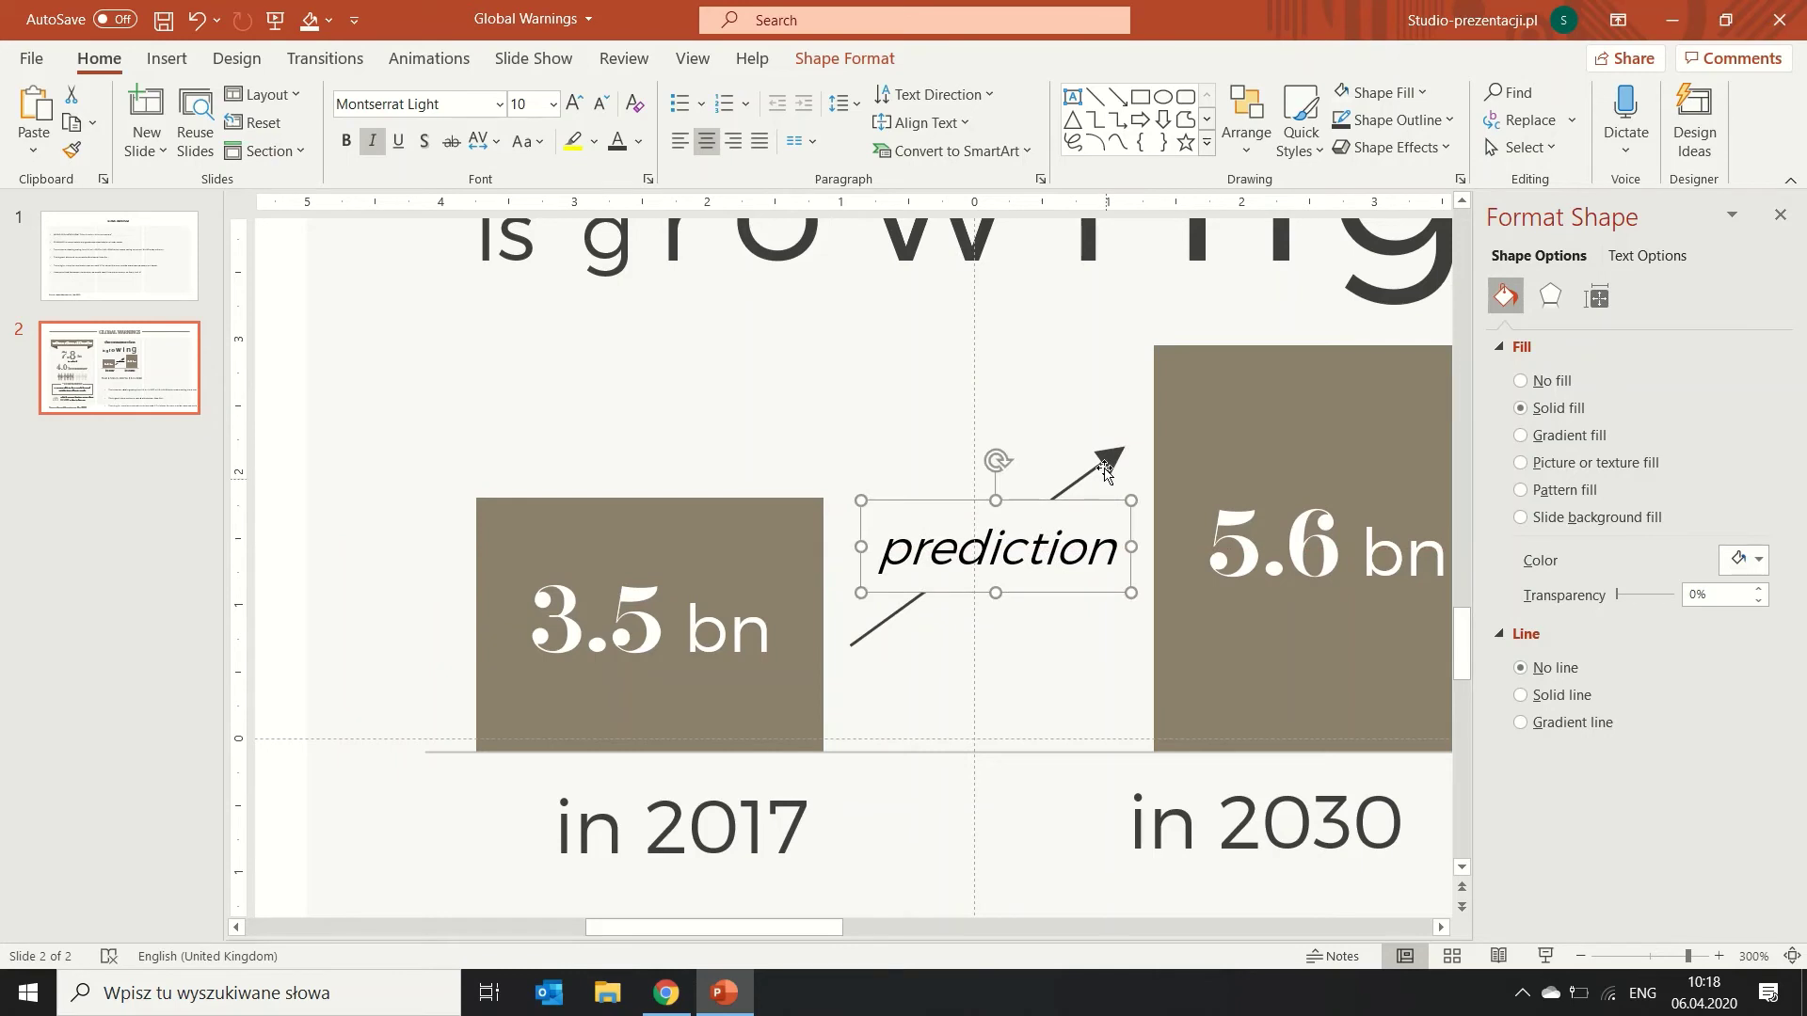
# Make the prediction text and the arrow light grey.
pyautogui.click(638, 141)
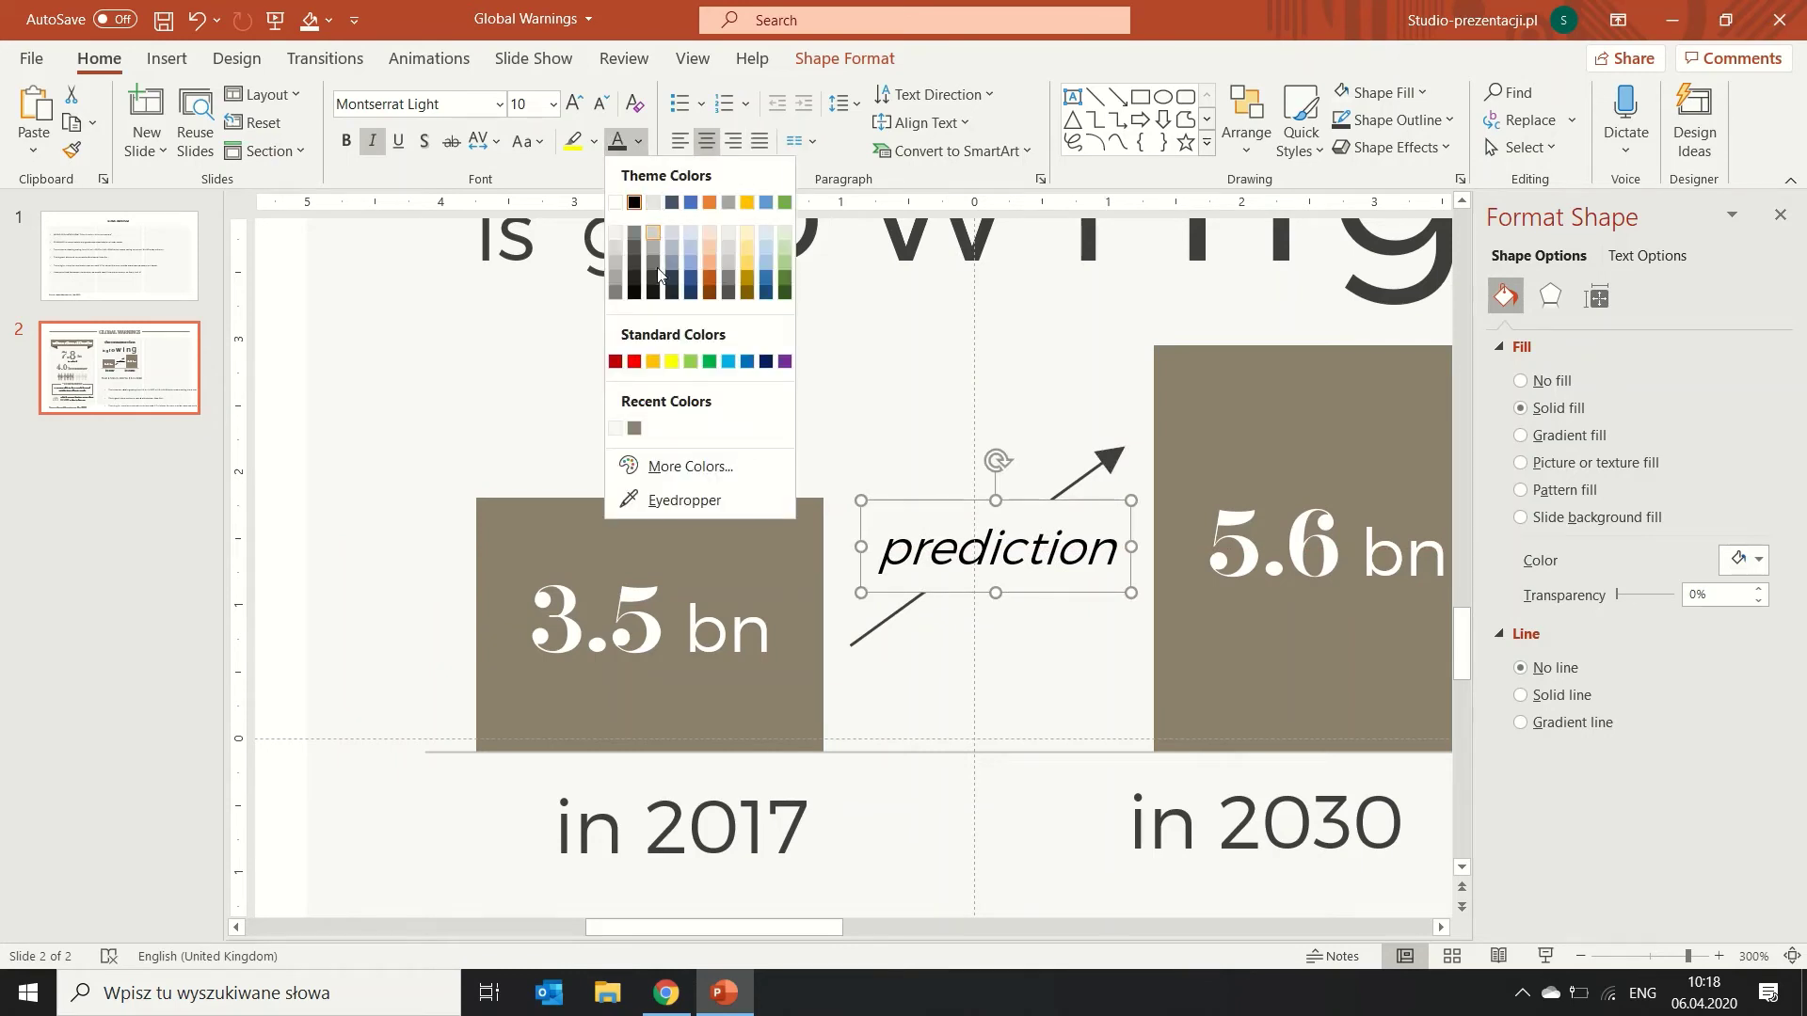
pyautogui.click(616, 292)
pyautogui.click(1100, 444)
pyautogui.click(1095, 468)
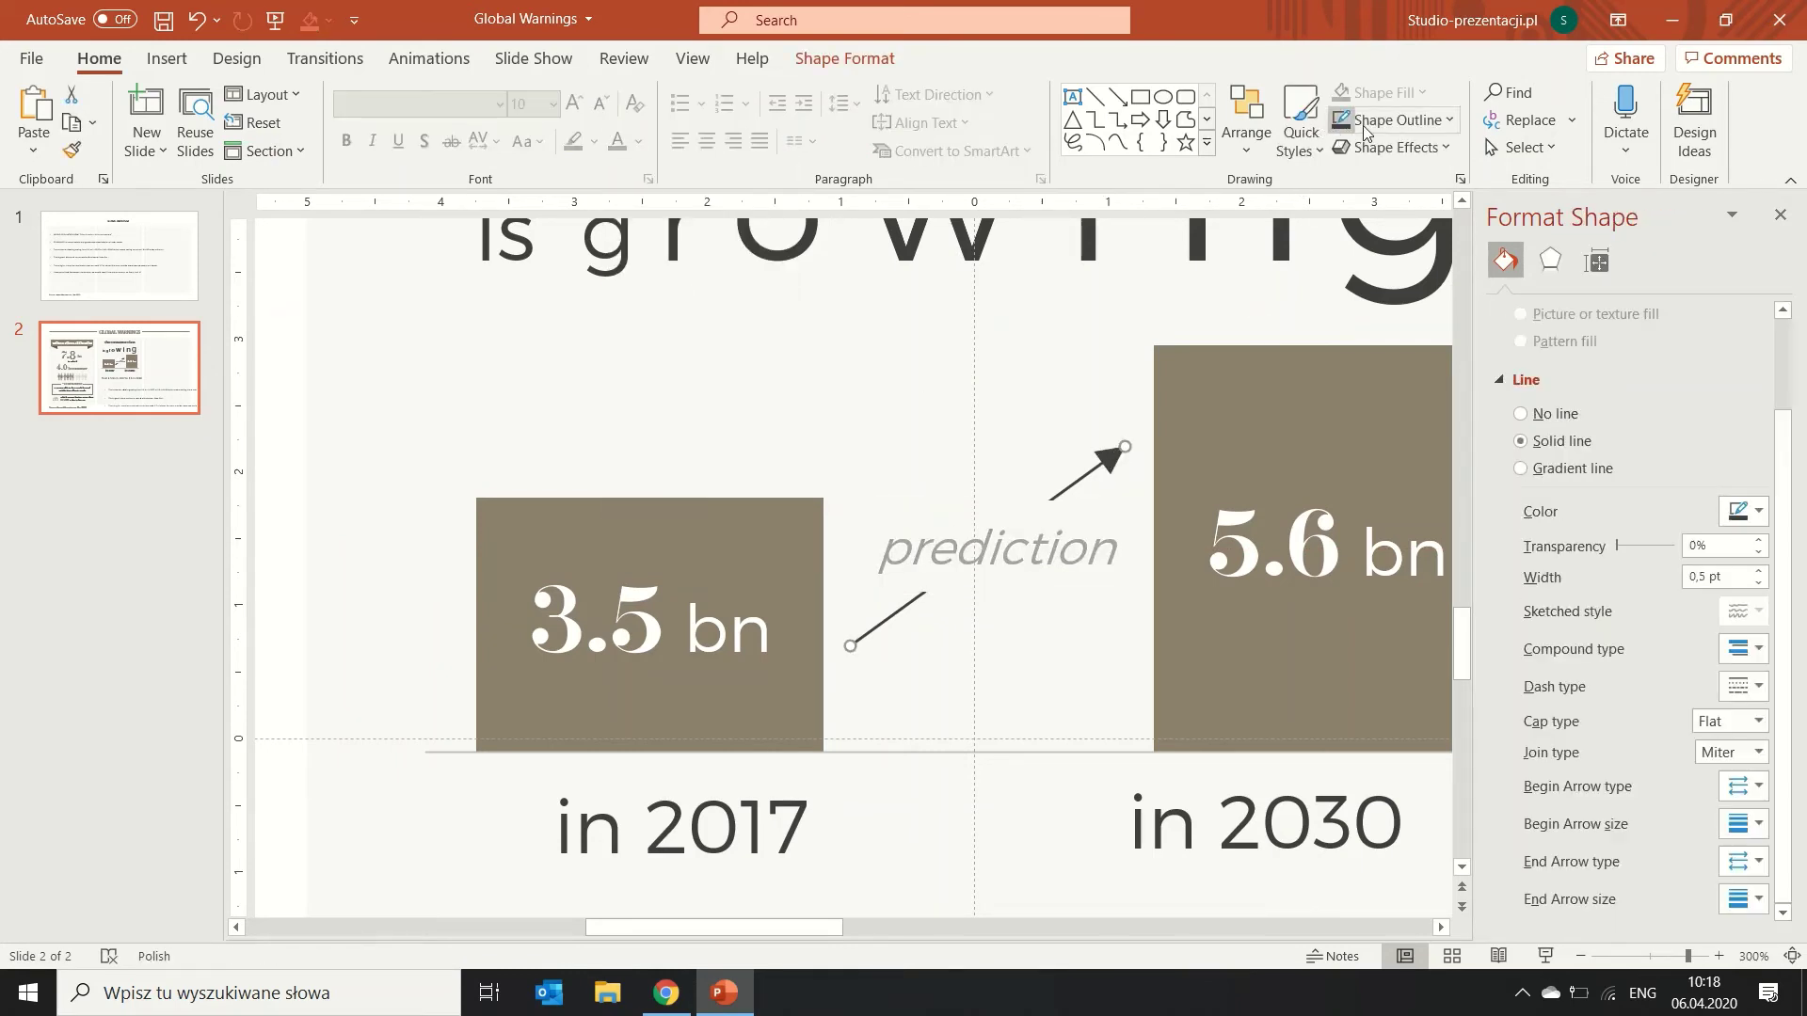
pyautogui.click(1396, 120)
pyautogui.click(1341, 264)
# Delete the 'from 3.5 bn' sentence and the 'consumer class growing' bullet box.
pyautogui.keyDown('ctrl'); pyautogui.scroll(-3, 1142, 528); pyautogui.keyUp('ctrl')
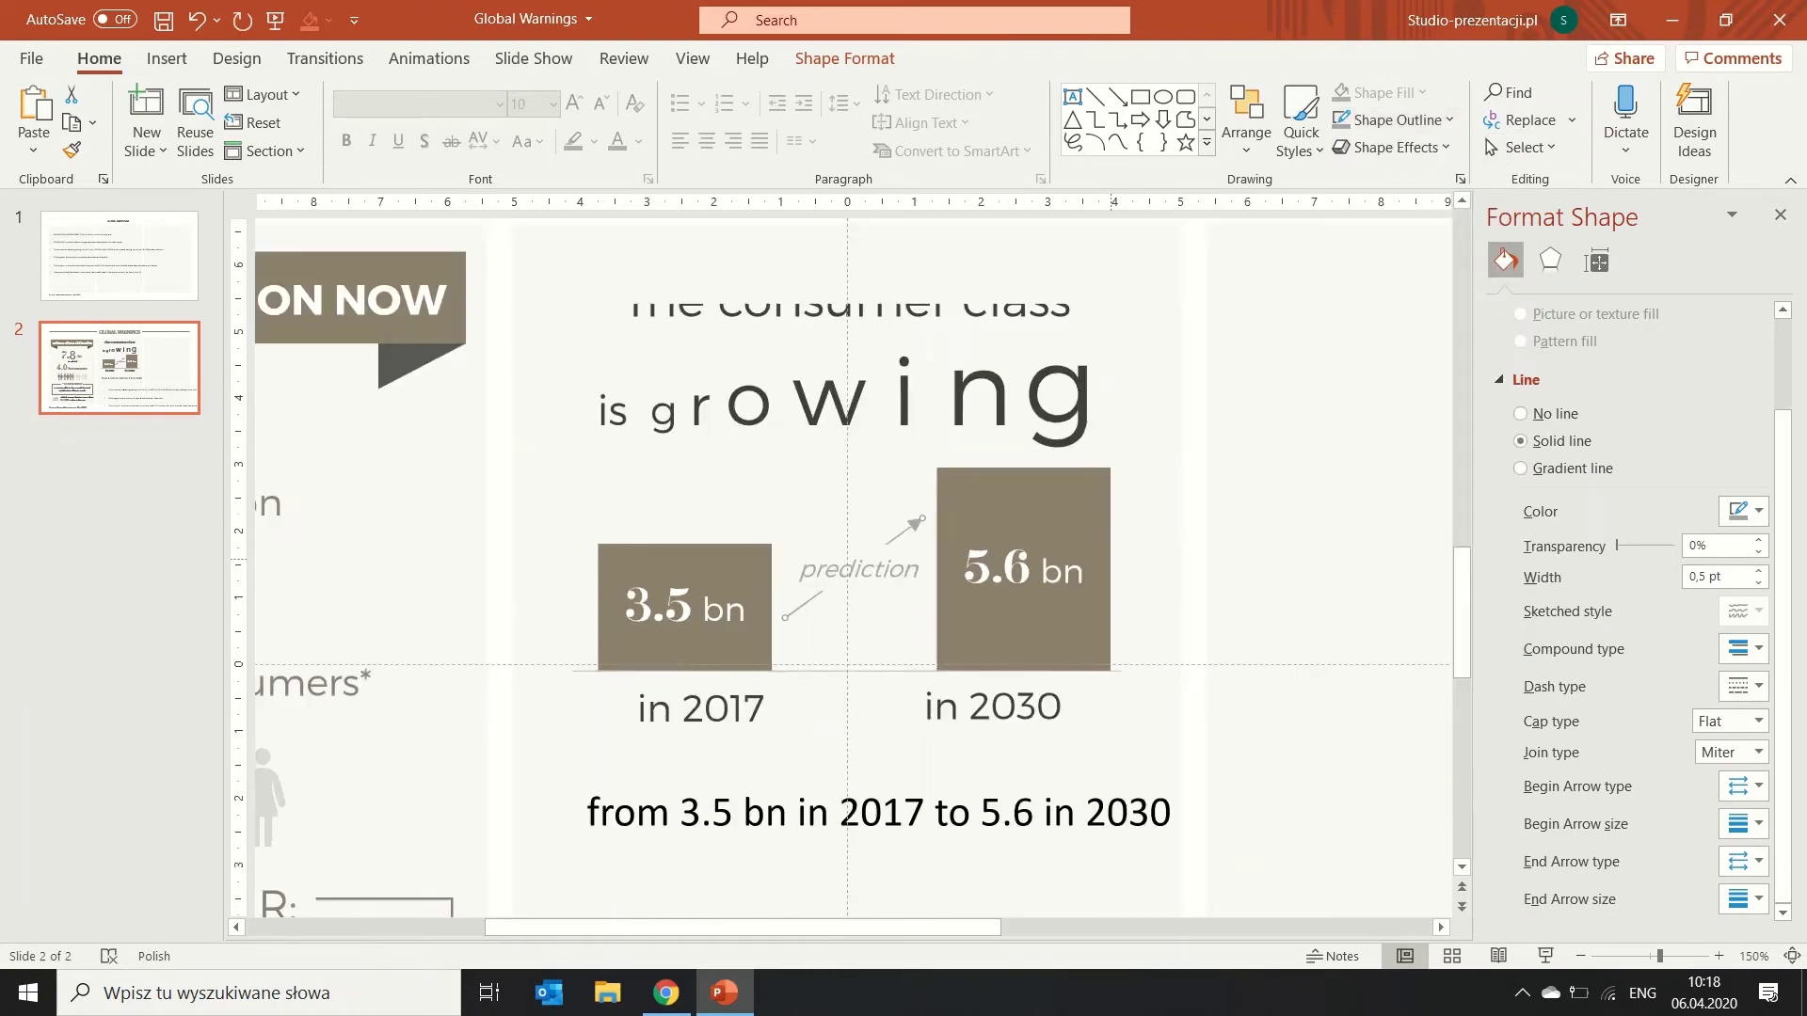
pyautogui.keyDown('ctrl'); pyautogui.scroll(-2, 941, 659); pyautogui.keyUp('ctrl')
pyautogui.click(843, 769)
pyautogui.click(863, 748)
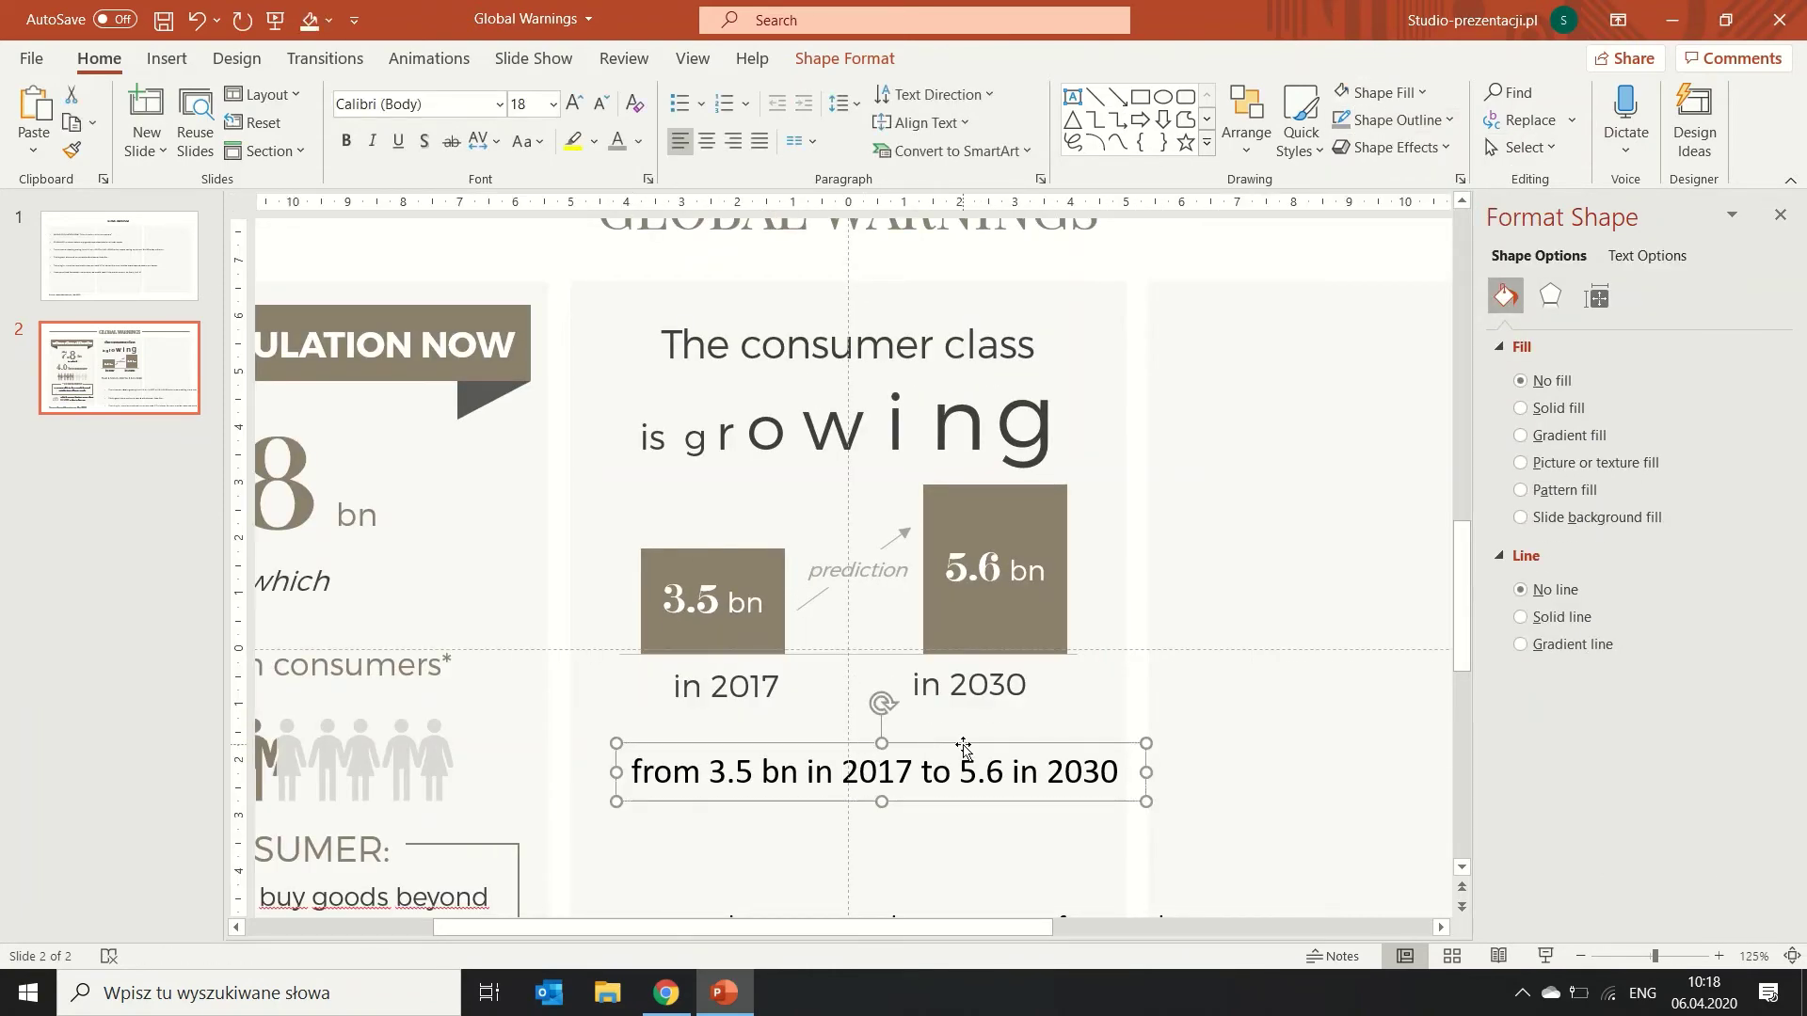
pyautogui.press('Delete')
pyautogui.keyDown('ctrl'); pyautogui.scroll(-2, 952, 657); pyautogui.keyUp('ctrl')
pyautogui.keyDown('ctrl'); pyautogui.scroll(-3, 953, 657); pyautogui.keyUp('ctrl')
pyautogui.click(937, 720)
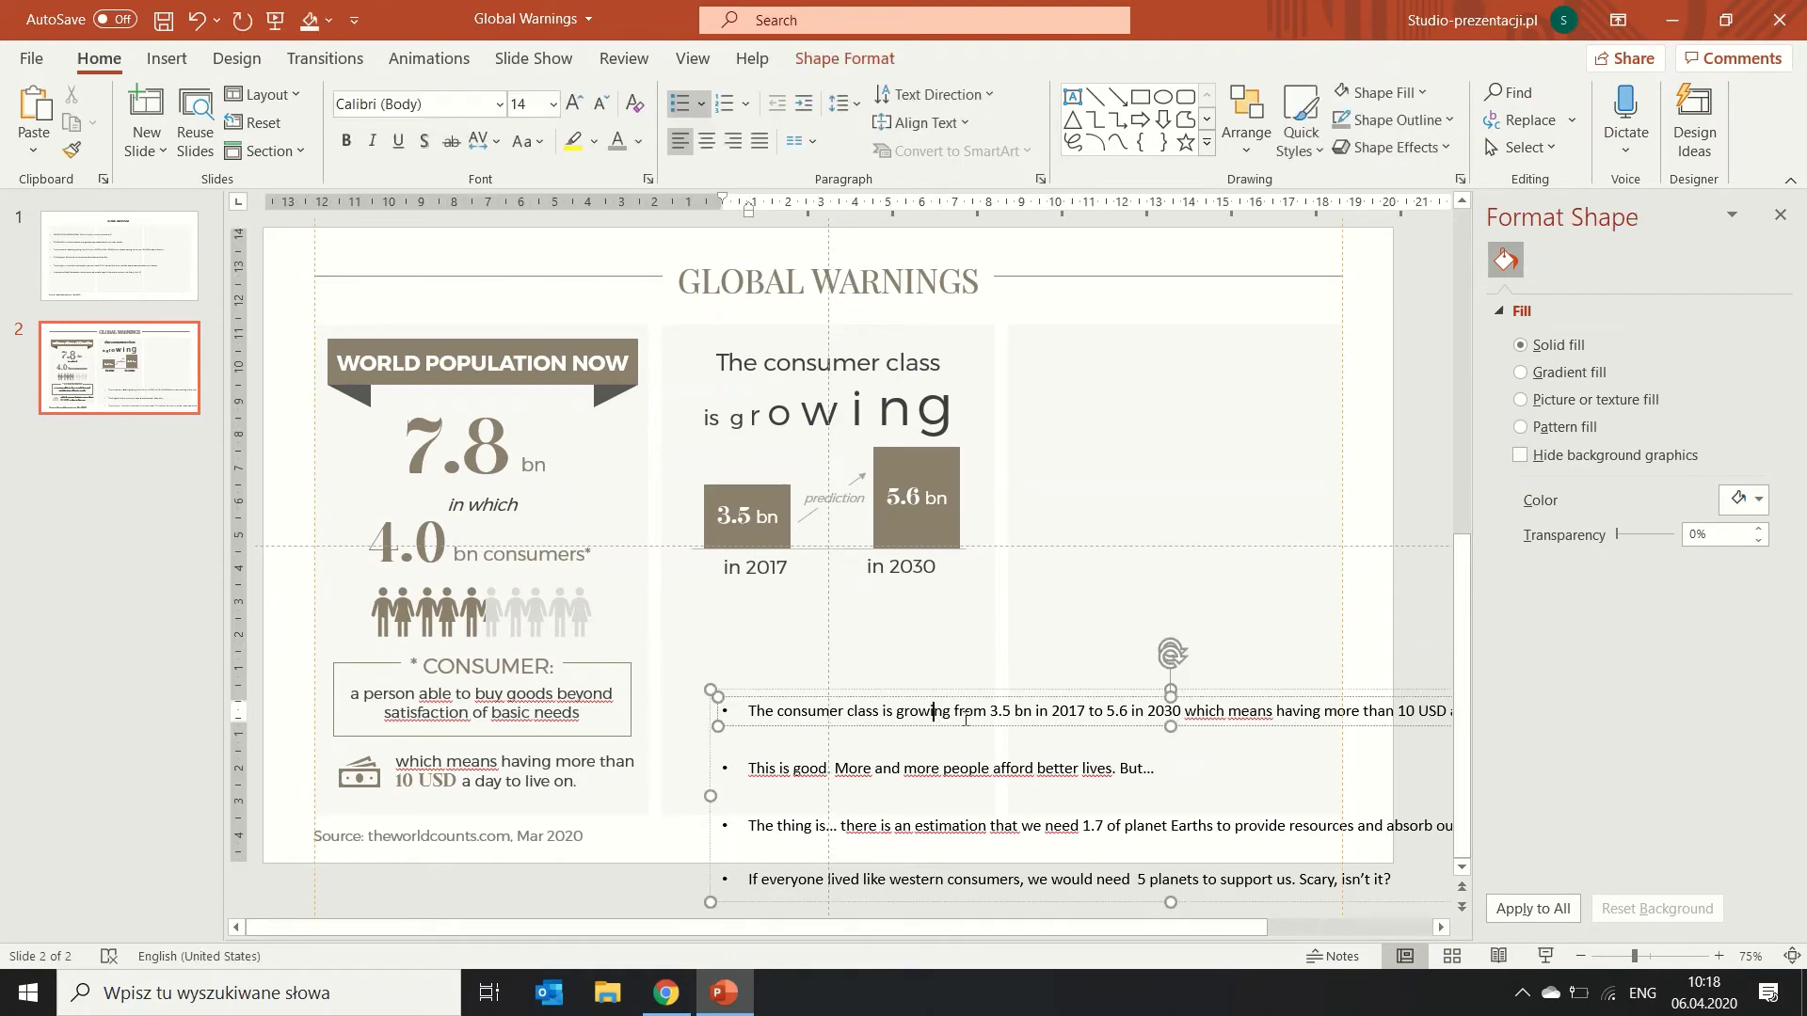
pyautogui.moveTo(937, 710); pyautogui.dragTo(937, 680)
pyautogui.press('Delete')
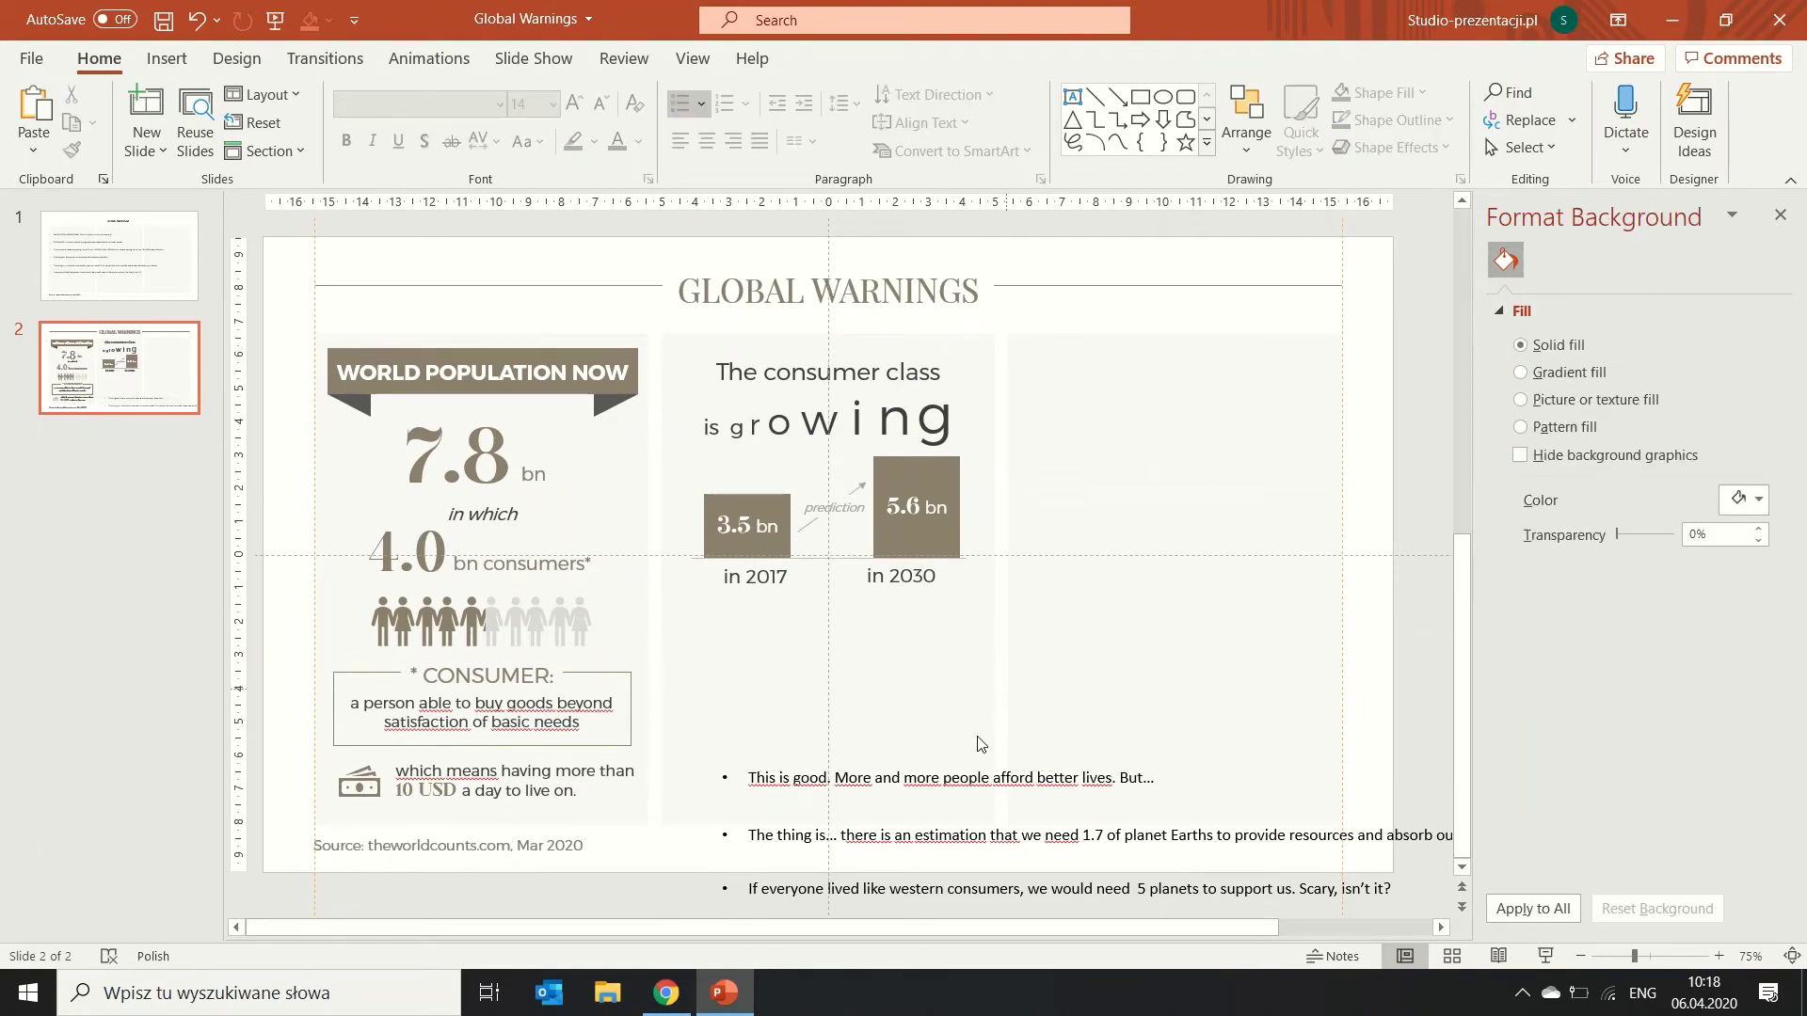
# Paste copies of the 'This is good' bullet text and place one below the chart years.
pyautogui.click(926, 776)
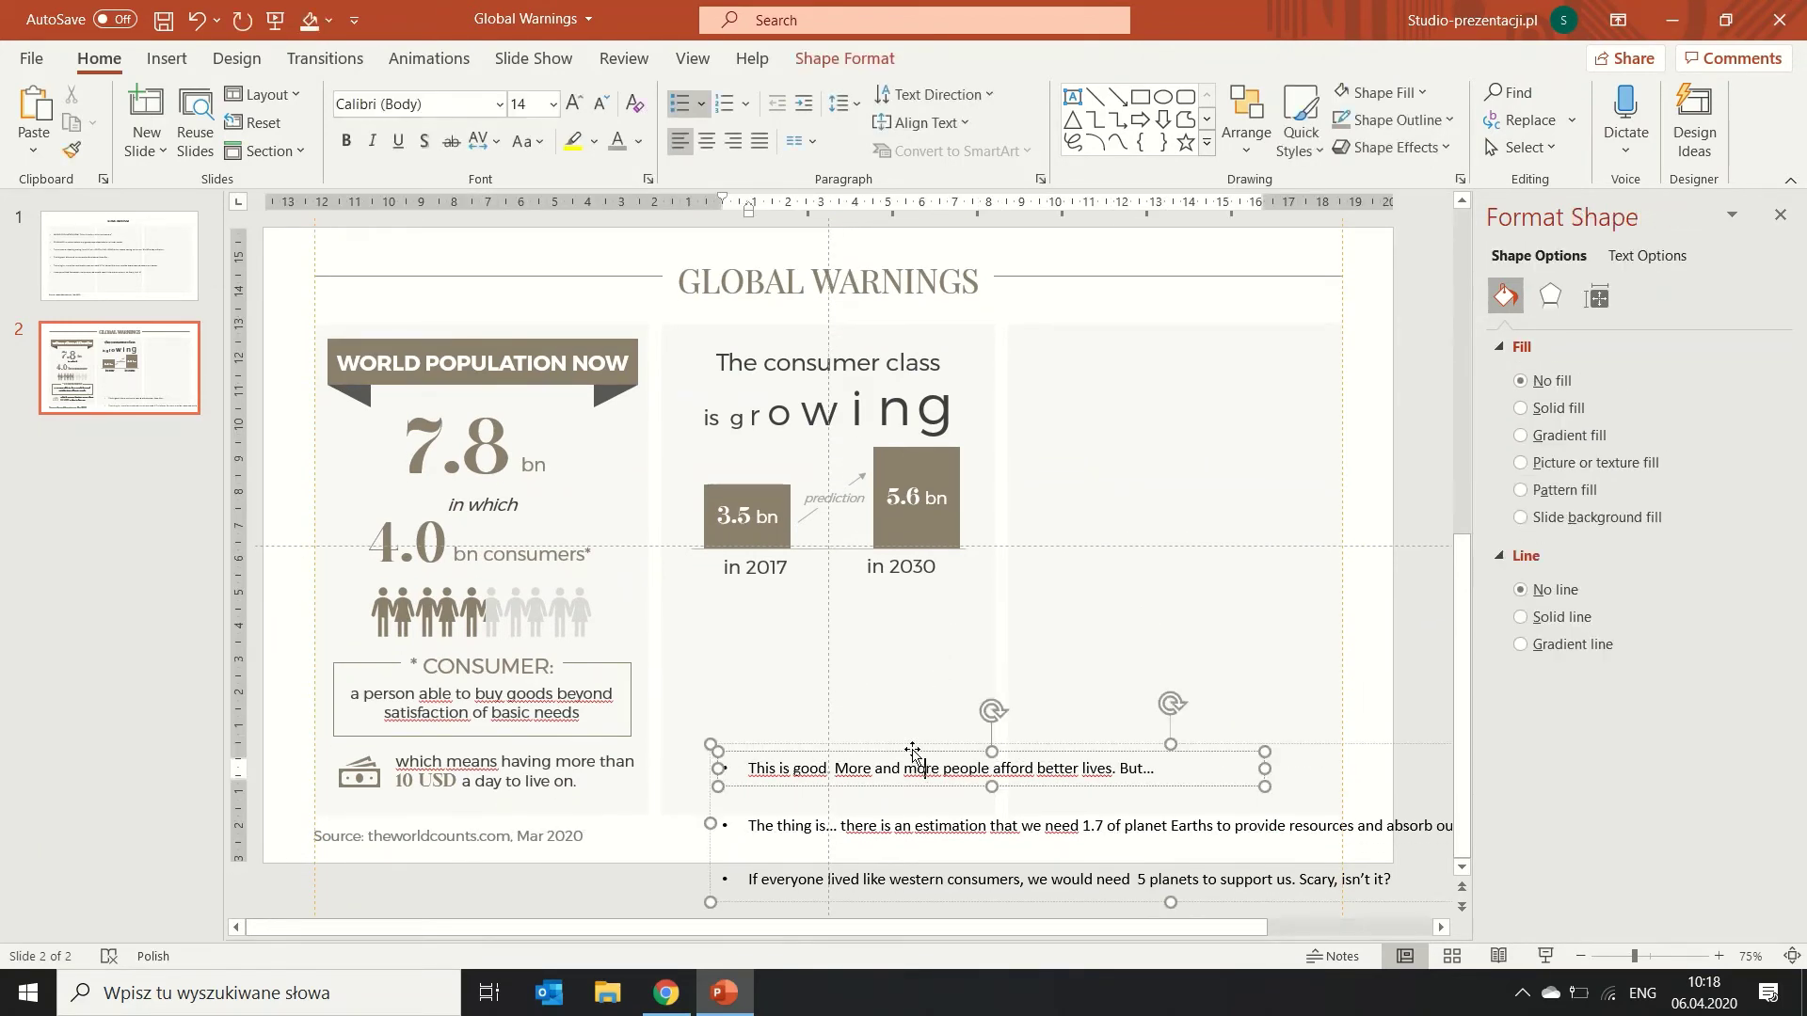
pyautogui.hotkey('ctrl', 'v')
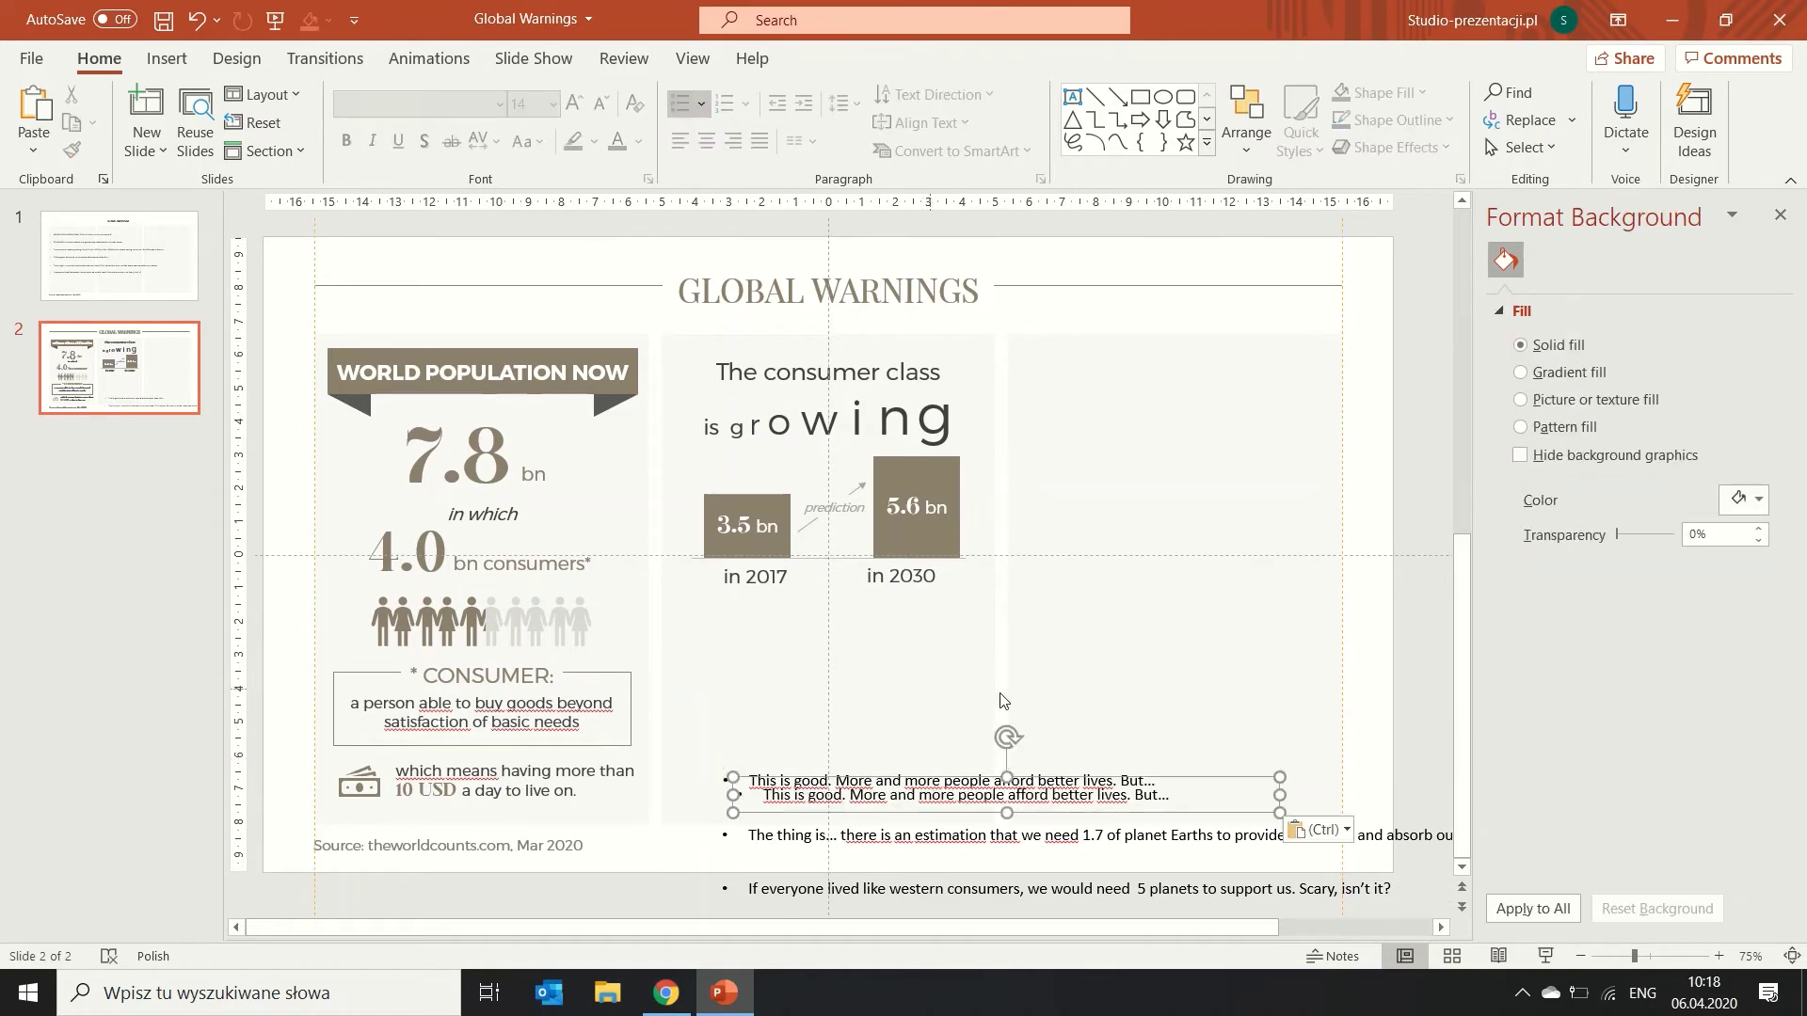
pyautogui.moveTo(1168, 805)
pyautogui.mouseDown()
pyautogui.moveTo(1251, 653)
pyautogui.moveTo(1299, 661)
pyautogui.mouseUp()
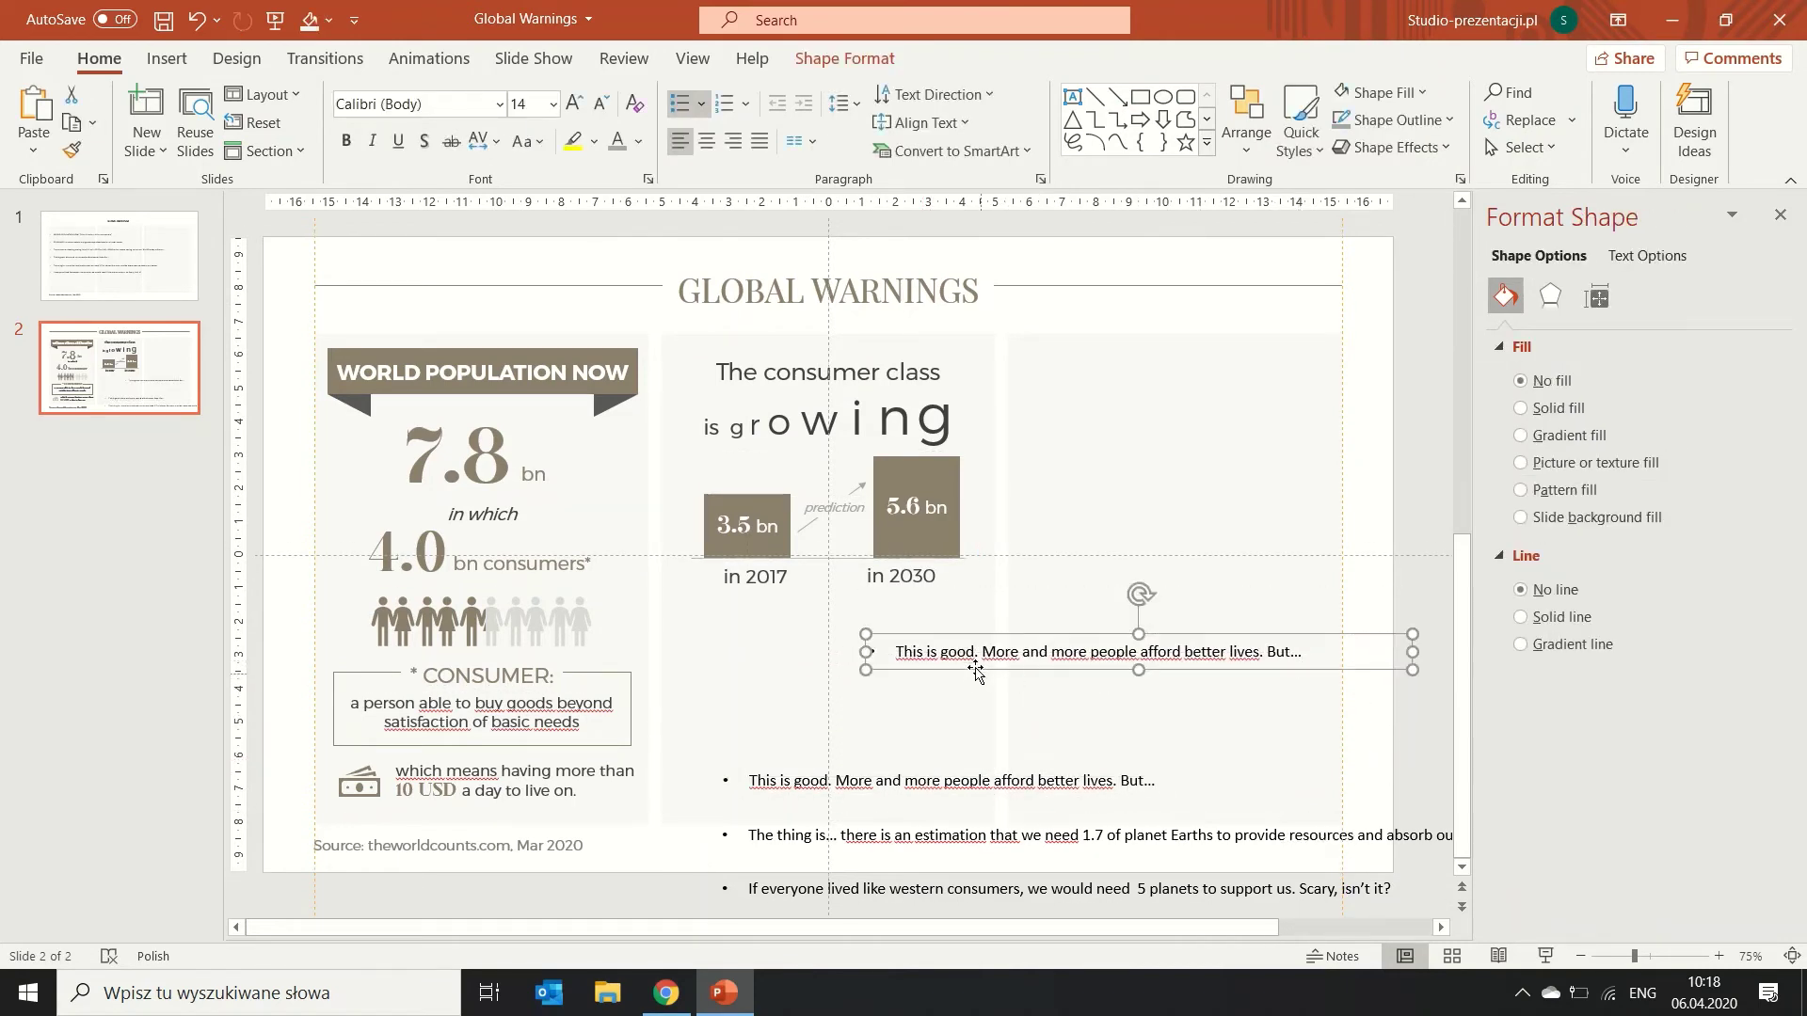
pyautogui.moveTo(975, 652); pyautogui.dragTo(902, 657)
pyautogui.moveTo(1043, 643); pyautogui.dragTo(1171, 617)
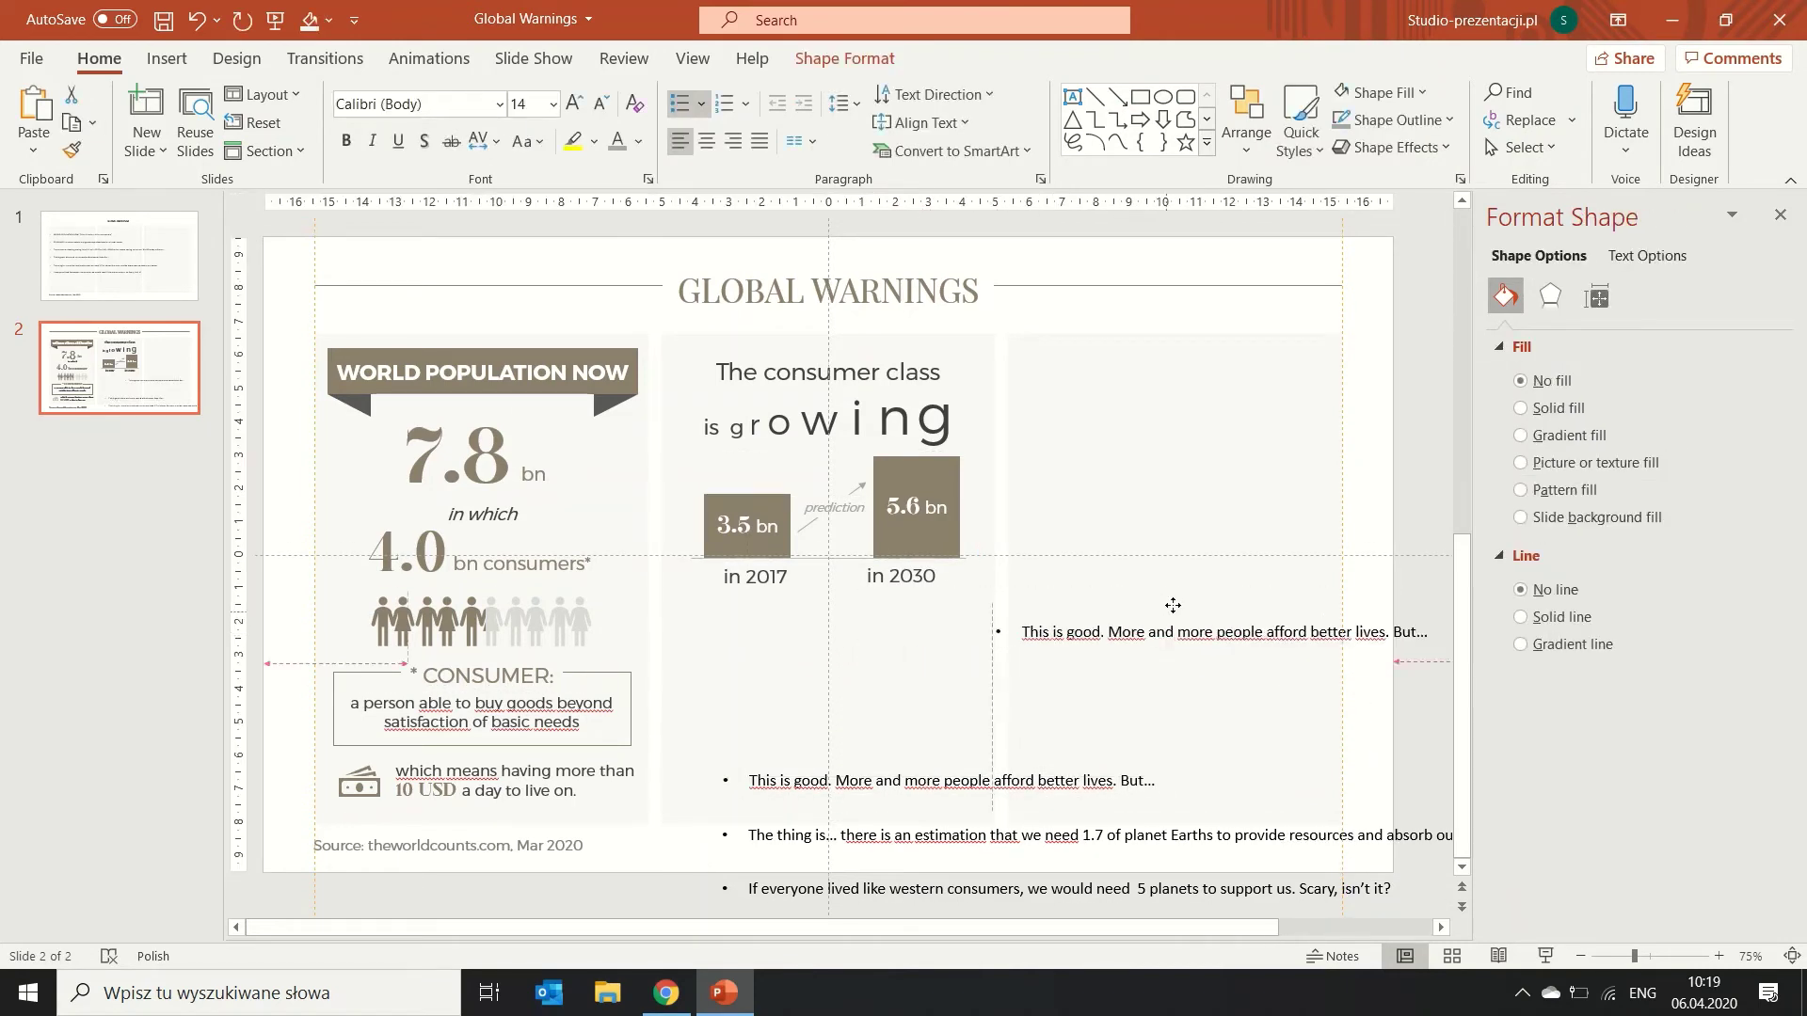
pyautogui.click(919, 646)
pyautogui.hotkey('ctrl', 'v')
pyautogui.moveTo(853, 578); pyautogui.dragTo(853, 668)
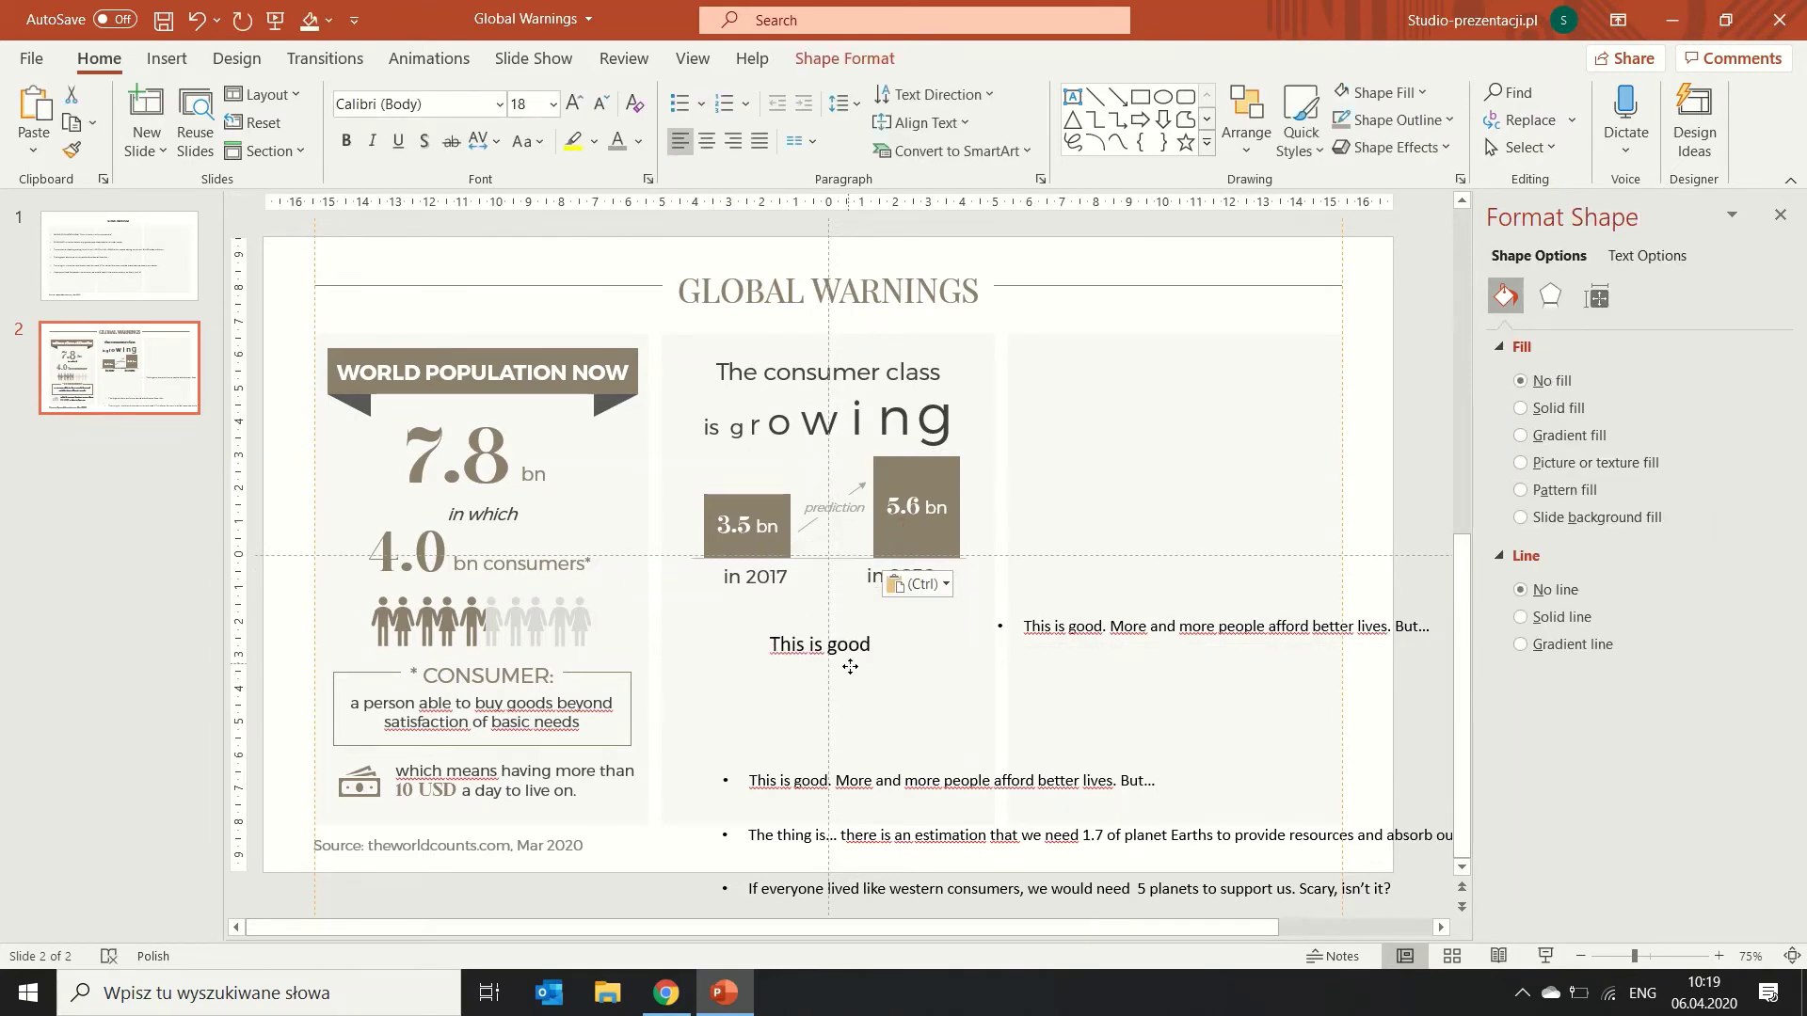
# Trim the copy to 'More and more people afford better lives.' with 'But…' on its own line.
pyautogui.moveTo(1112, 629); pyautogui.dragTo(1024, 627)
pyautogui.press('BackSpace')
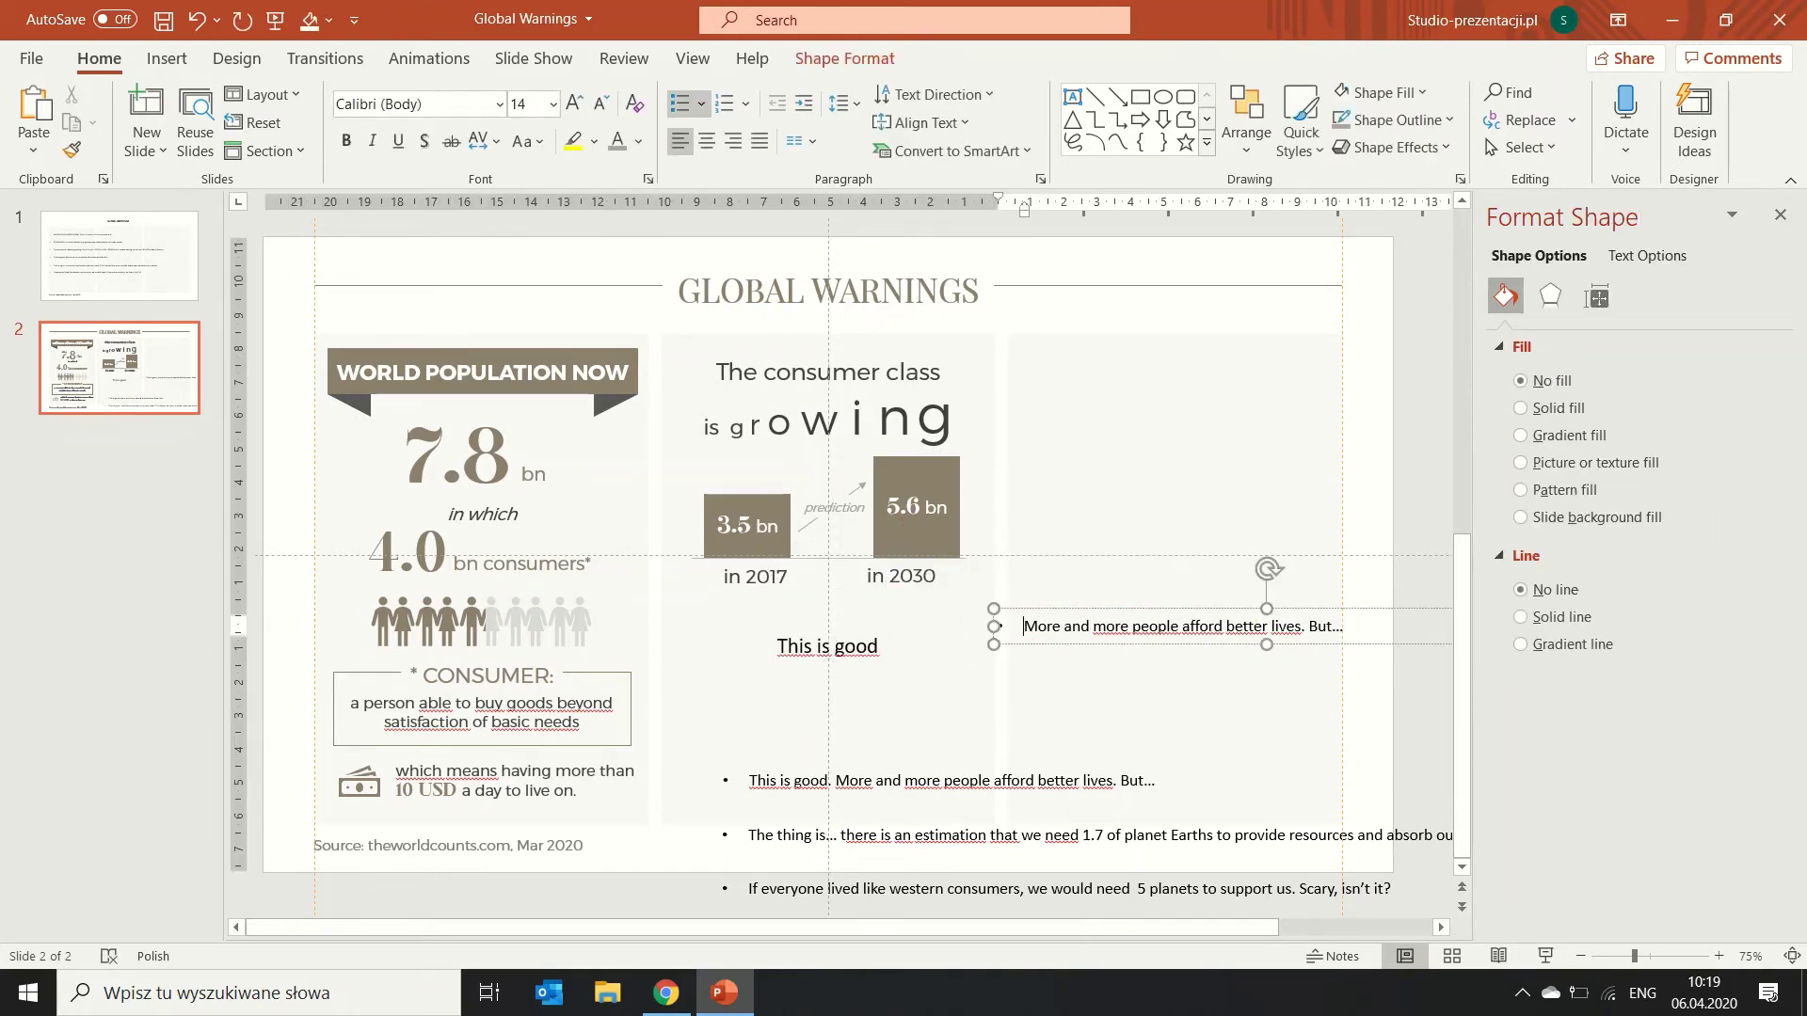
pyautogui.press('BackSpace')
pyautogui.moveTo(1280, 647); pyautogui.dragTo(1000, 718)
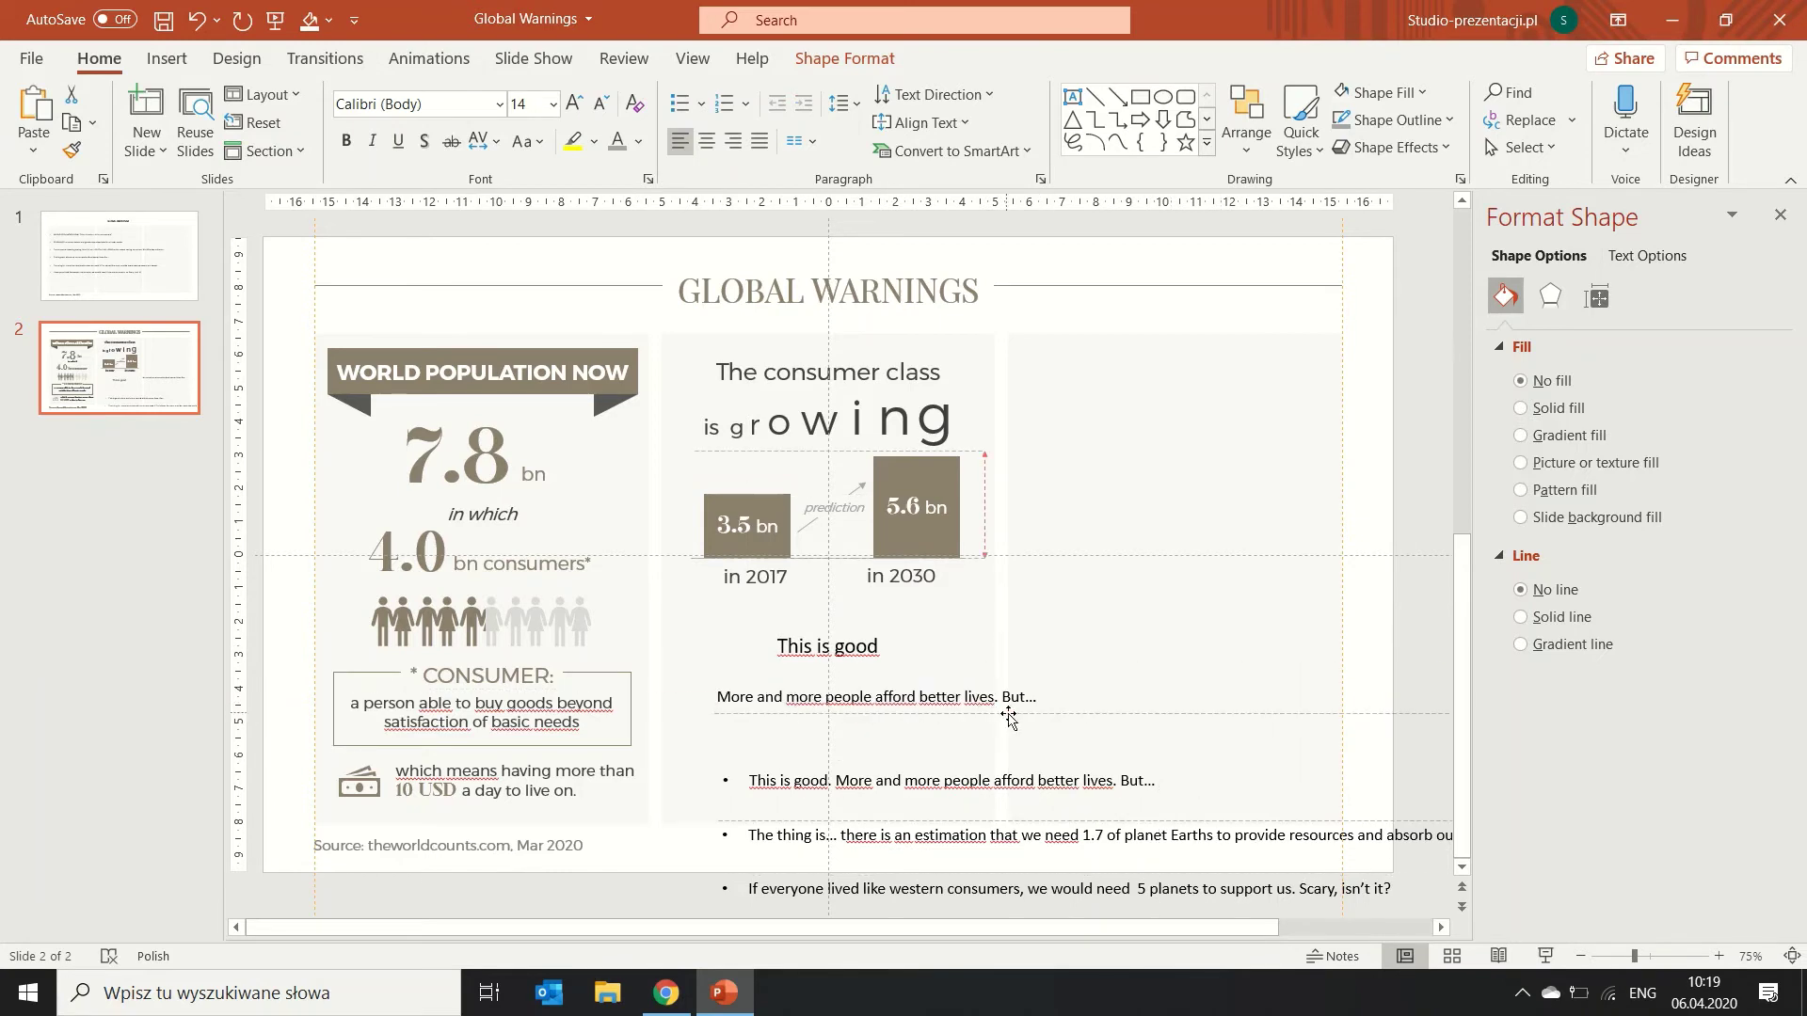
pyautogui.click(1003, 696)
pyautogui.press('Return')
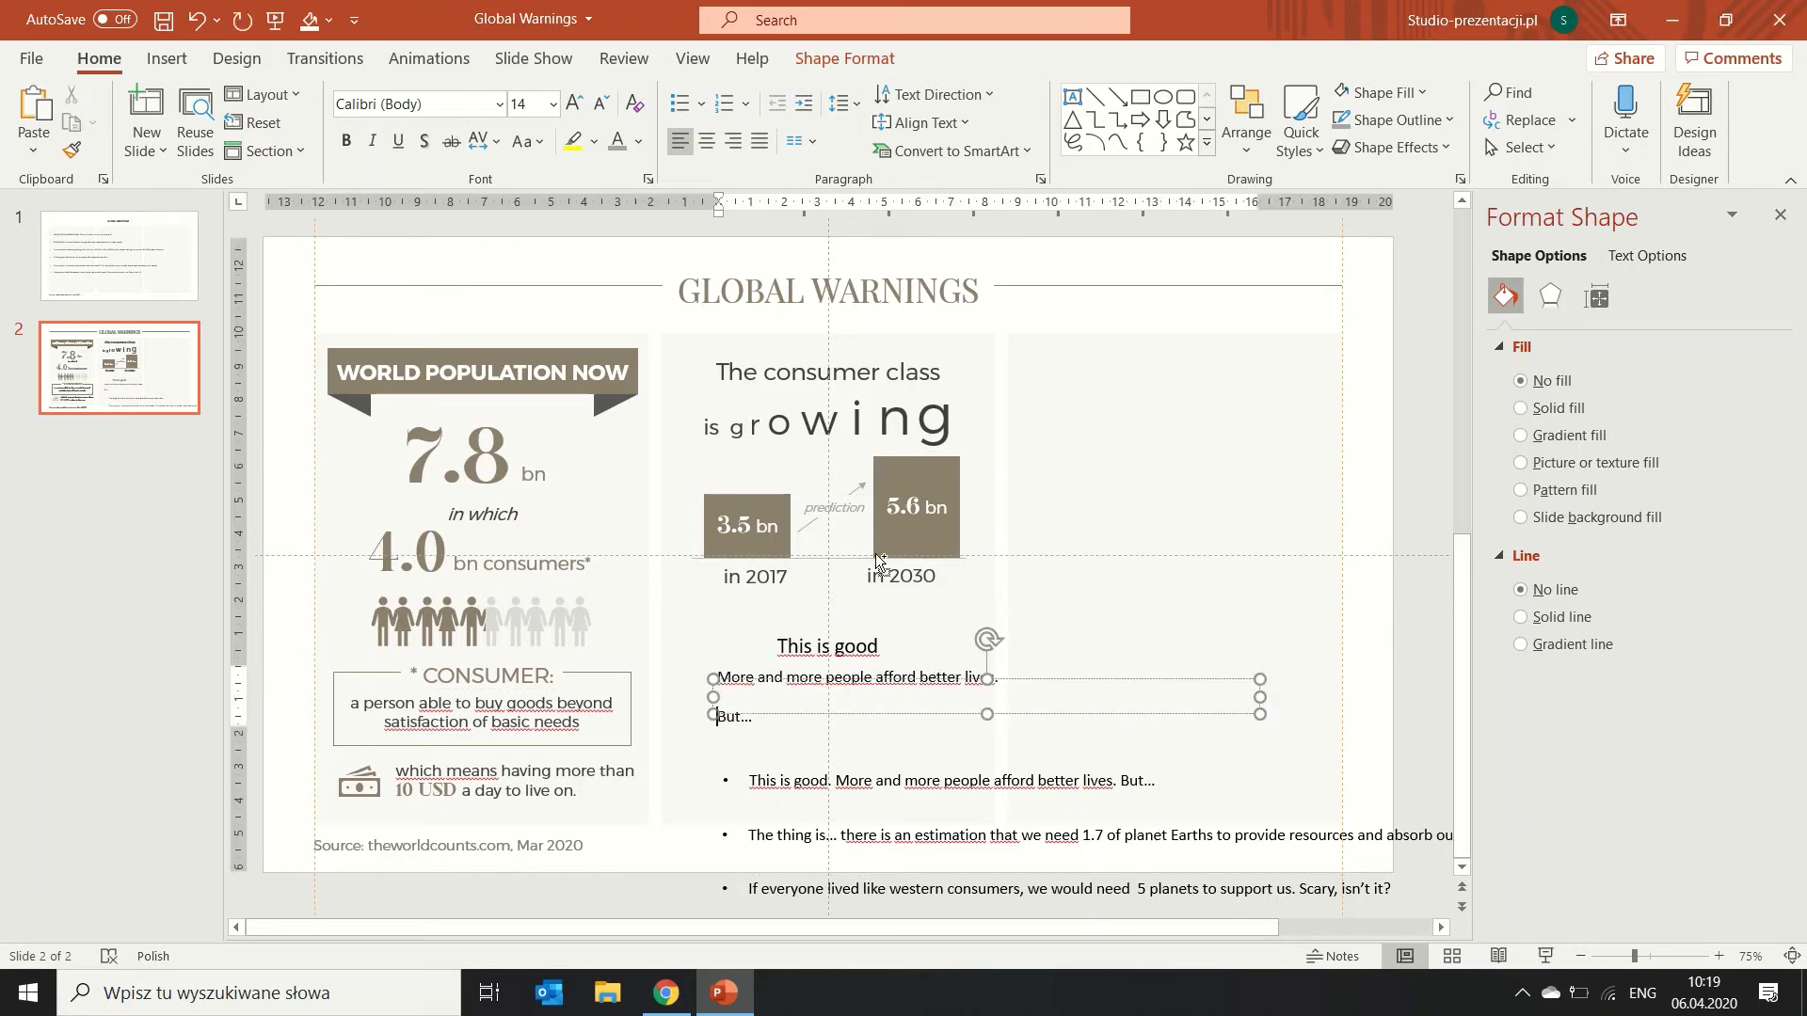
# Centre both text boxes and set their font to Montserrat Light.
pyautogui.hotkey('ctrl', 'a')
pyautogui.keyDown('shift'); pyautogui.click(859, 631); pyautogui.keyUp('shift')
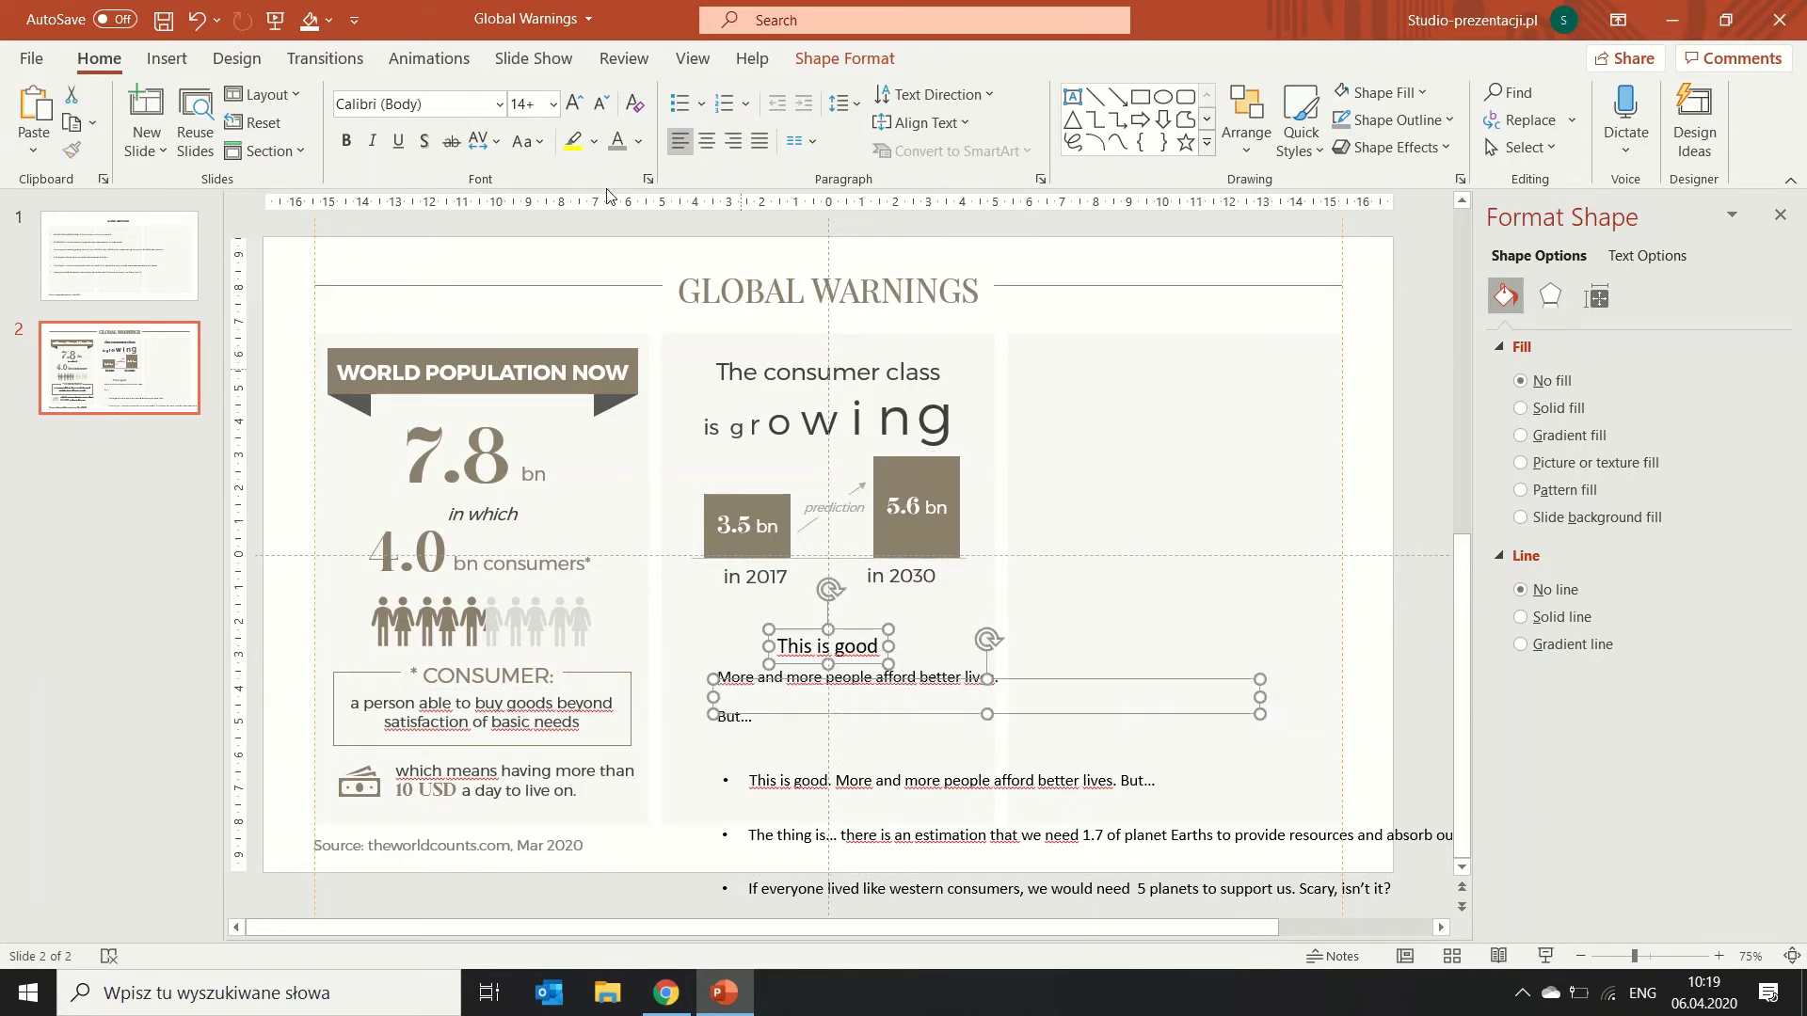
pyautogui.click(706, 141)
pyautogui.click(414, 104)
pyautogui.write('Montserrat Light')
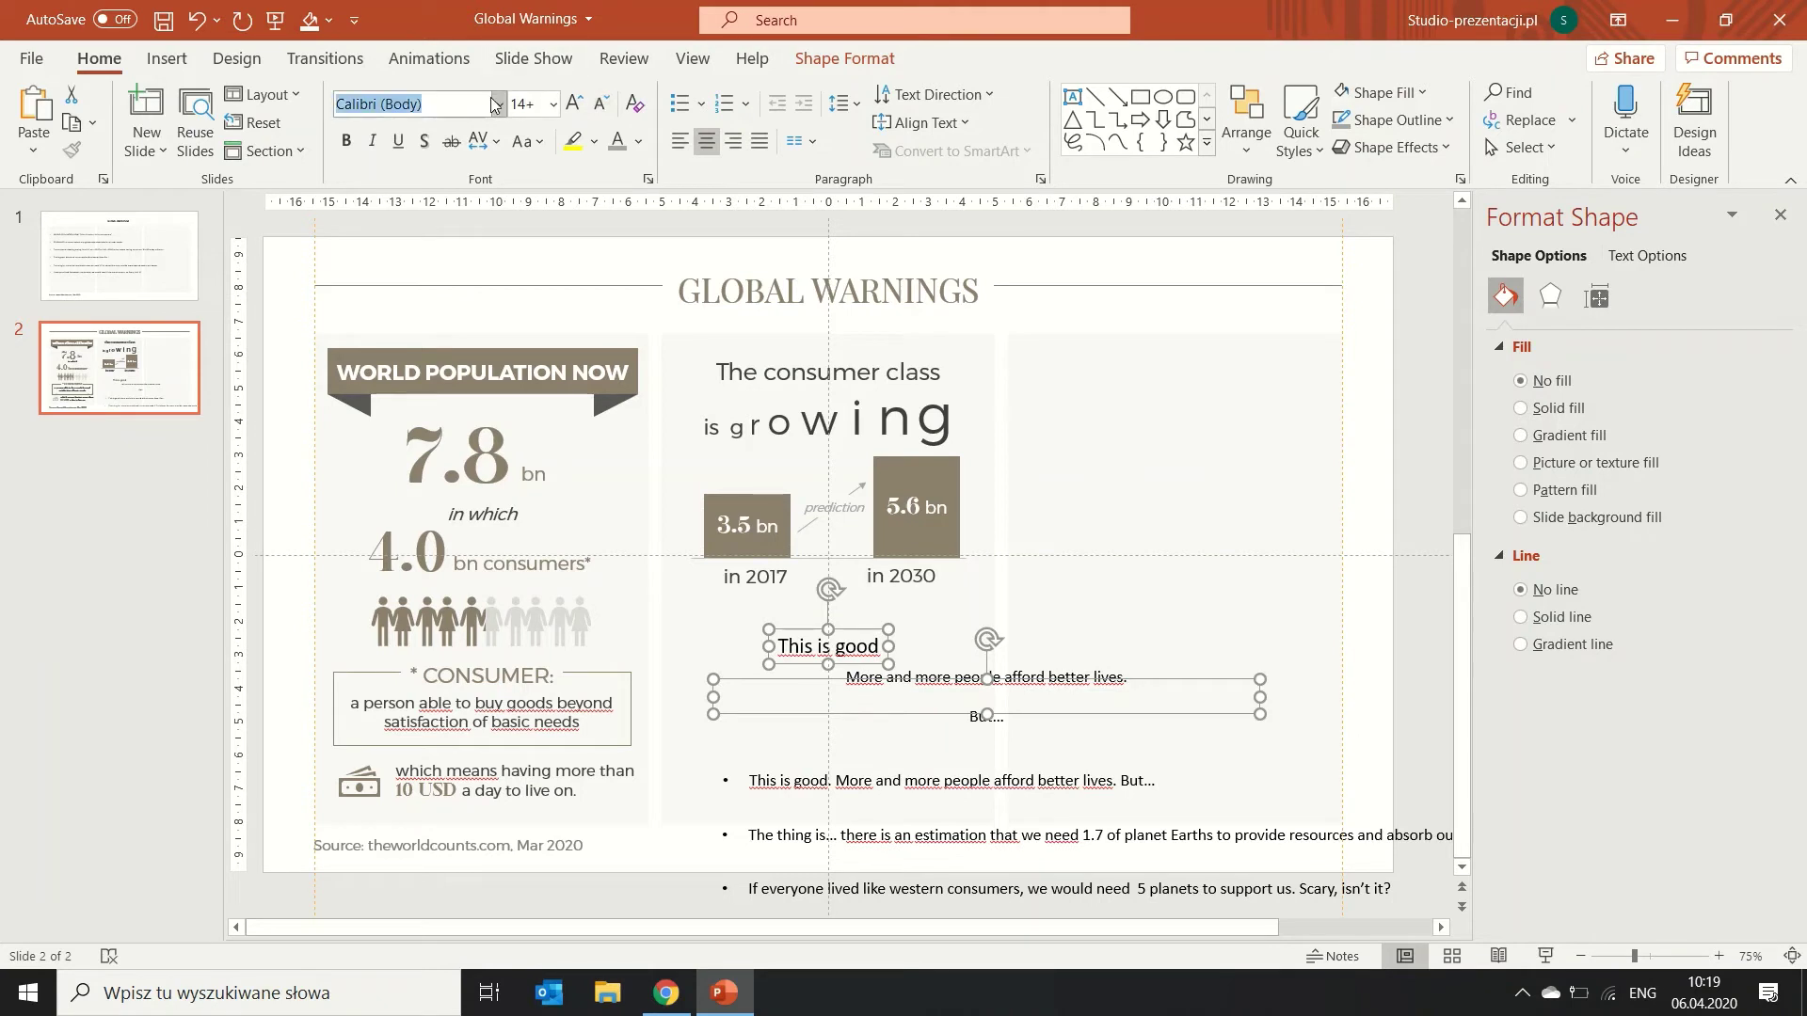
pyautogui.press('Return')
# Narrow the lower text box so it wraps, and move the bullet list into the right column.
pyautogui.click(1234, 557)
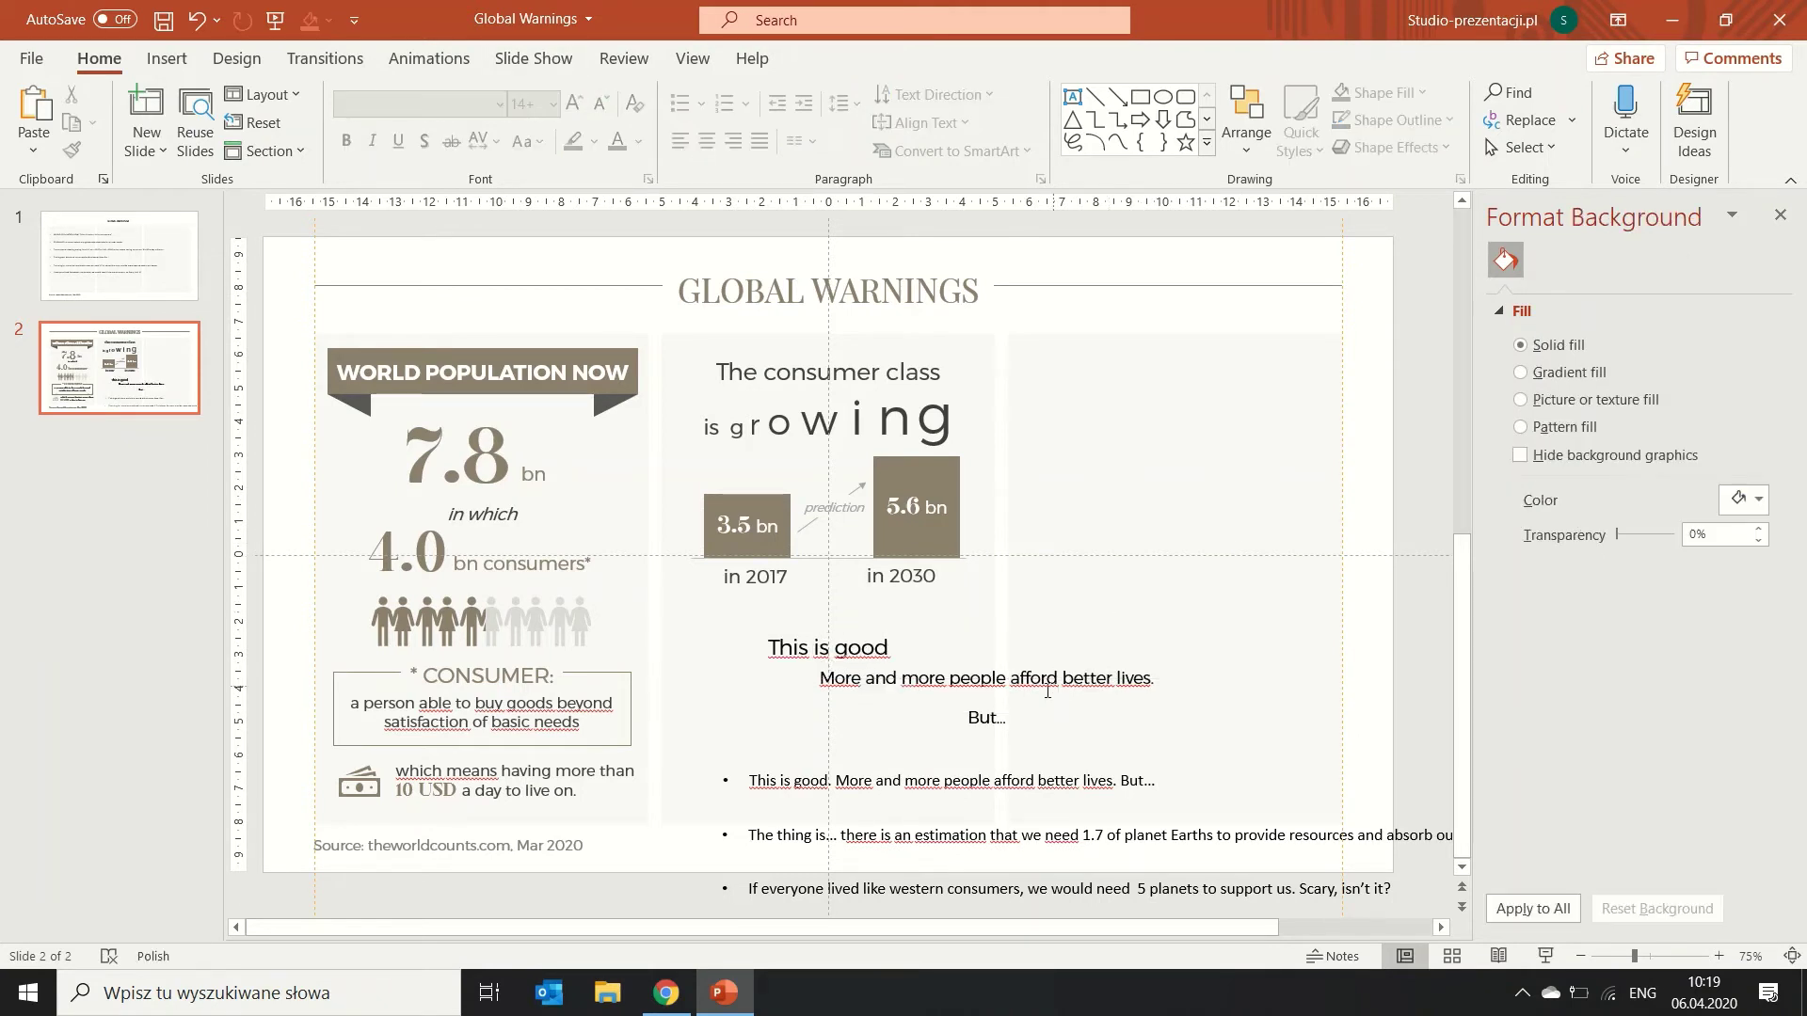
pyautogui.click(979, 712)
pyautogui.click(986, 712)
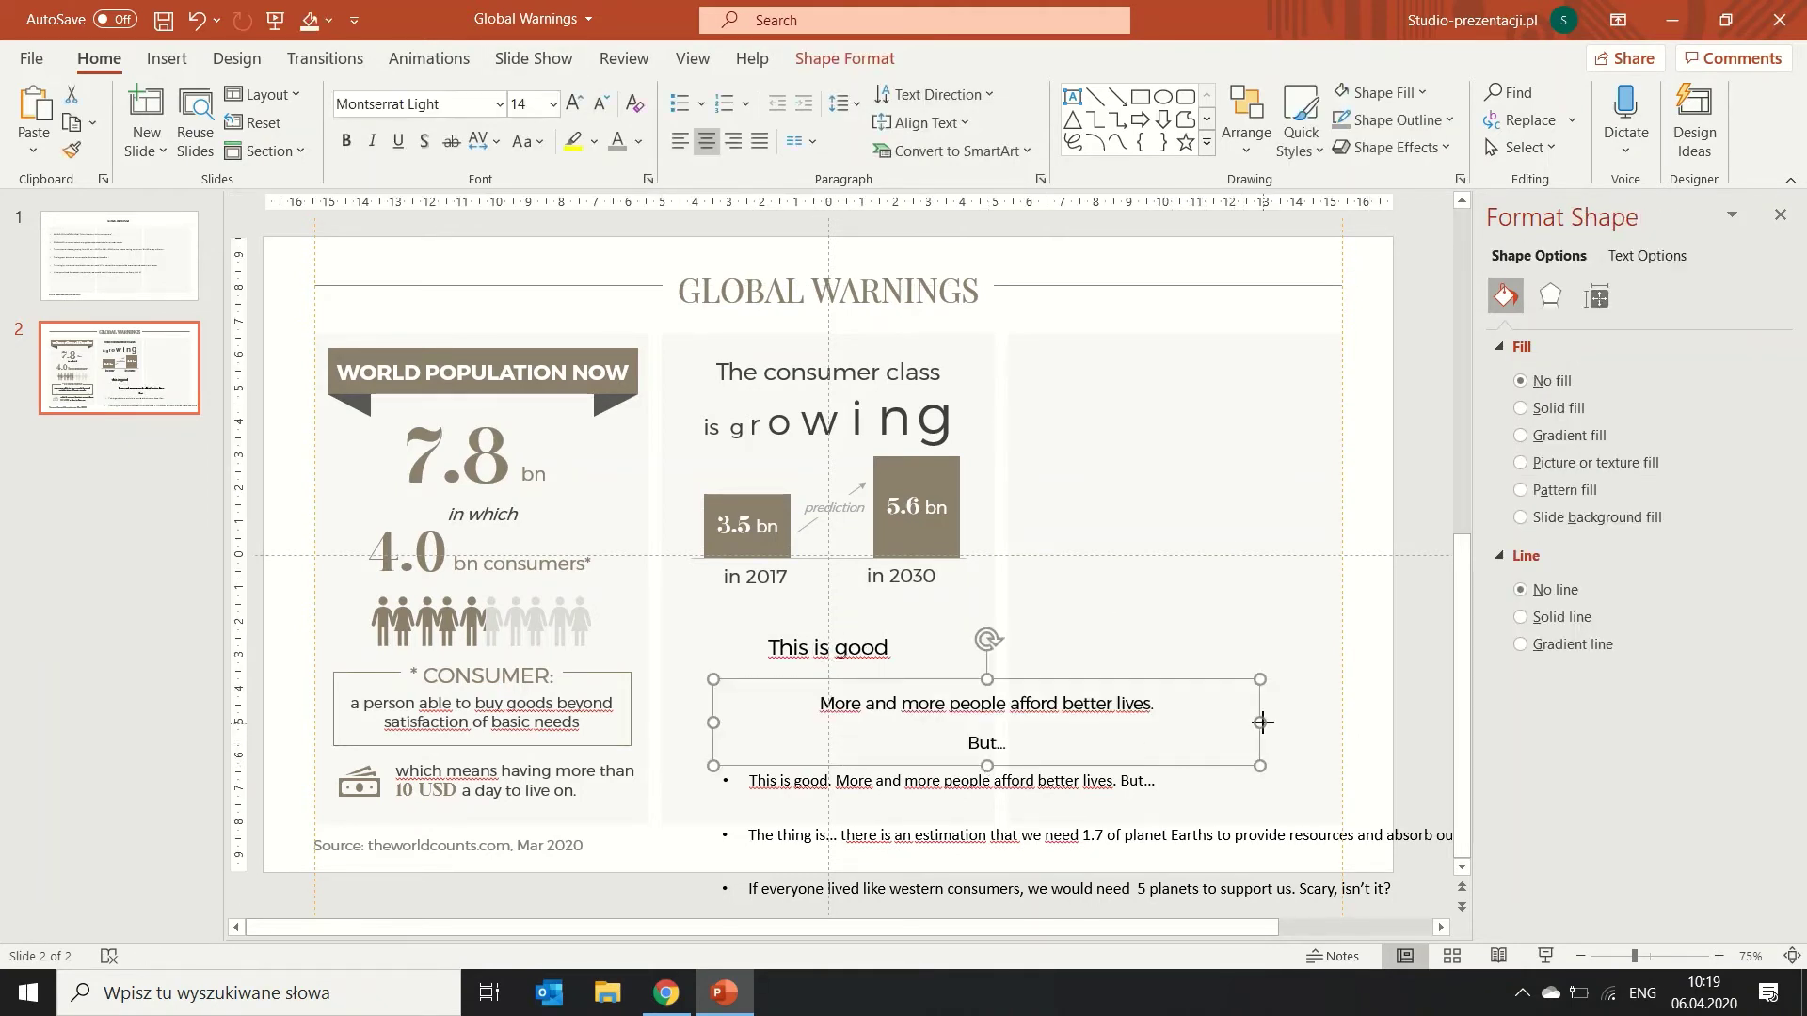
pyautogui.moveTo(1262, 722); pyautogui.dragTo(951, 715)
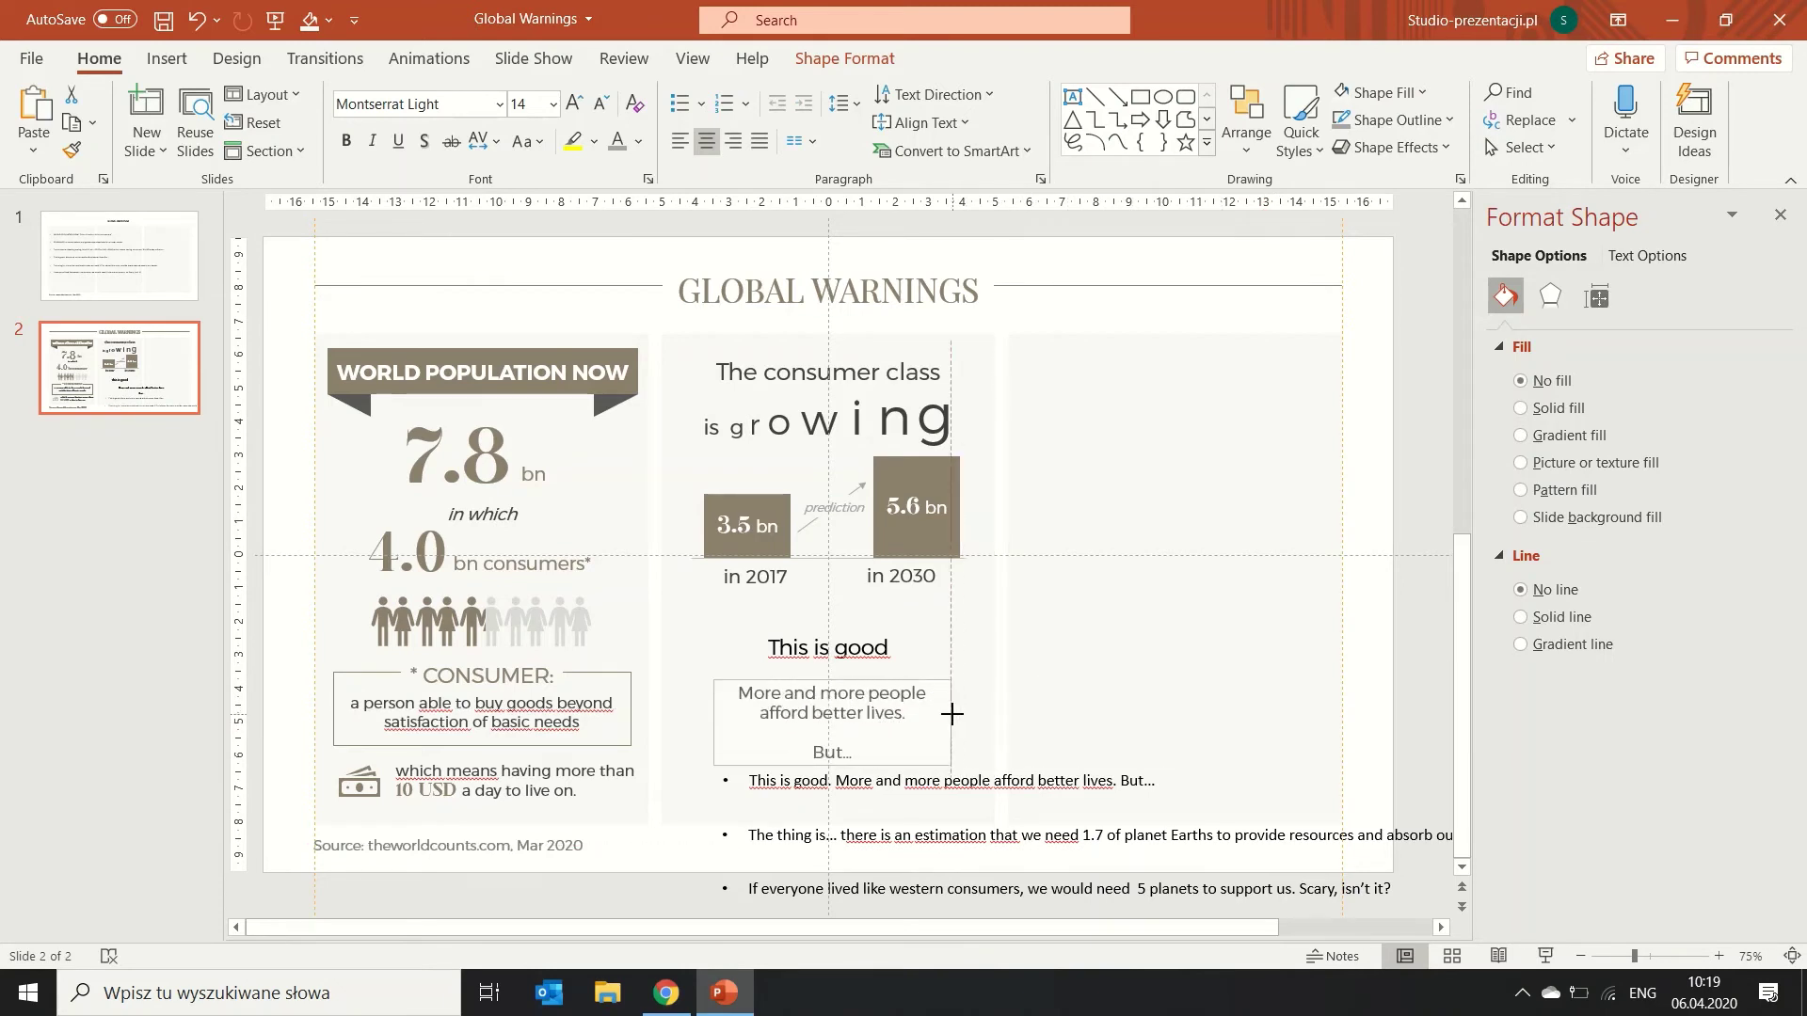
pyautogui.click(979, 770)
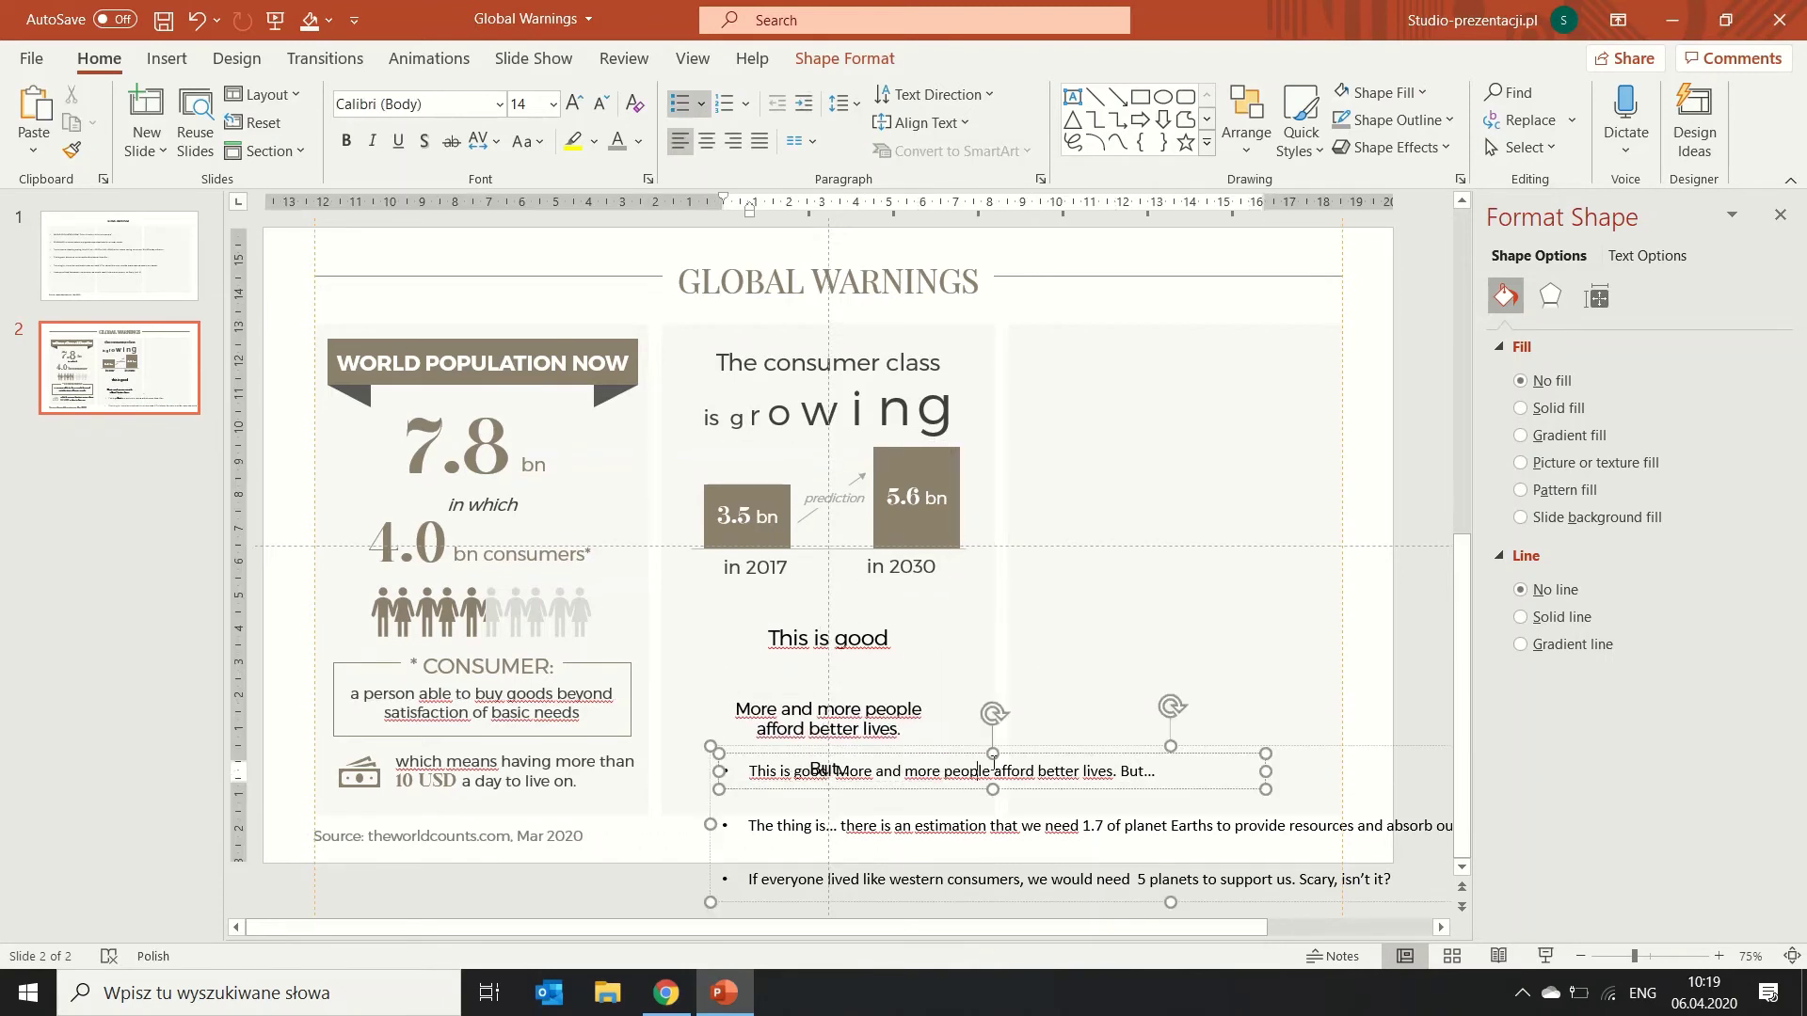
pyautogui.moveTo(979, 748); pyautogui.dragTo(1294, 540)
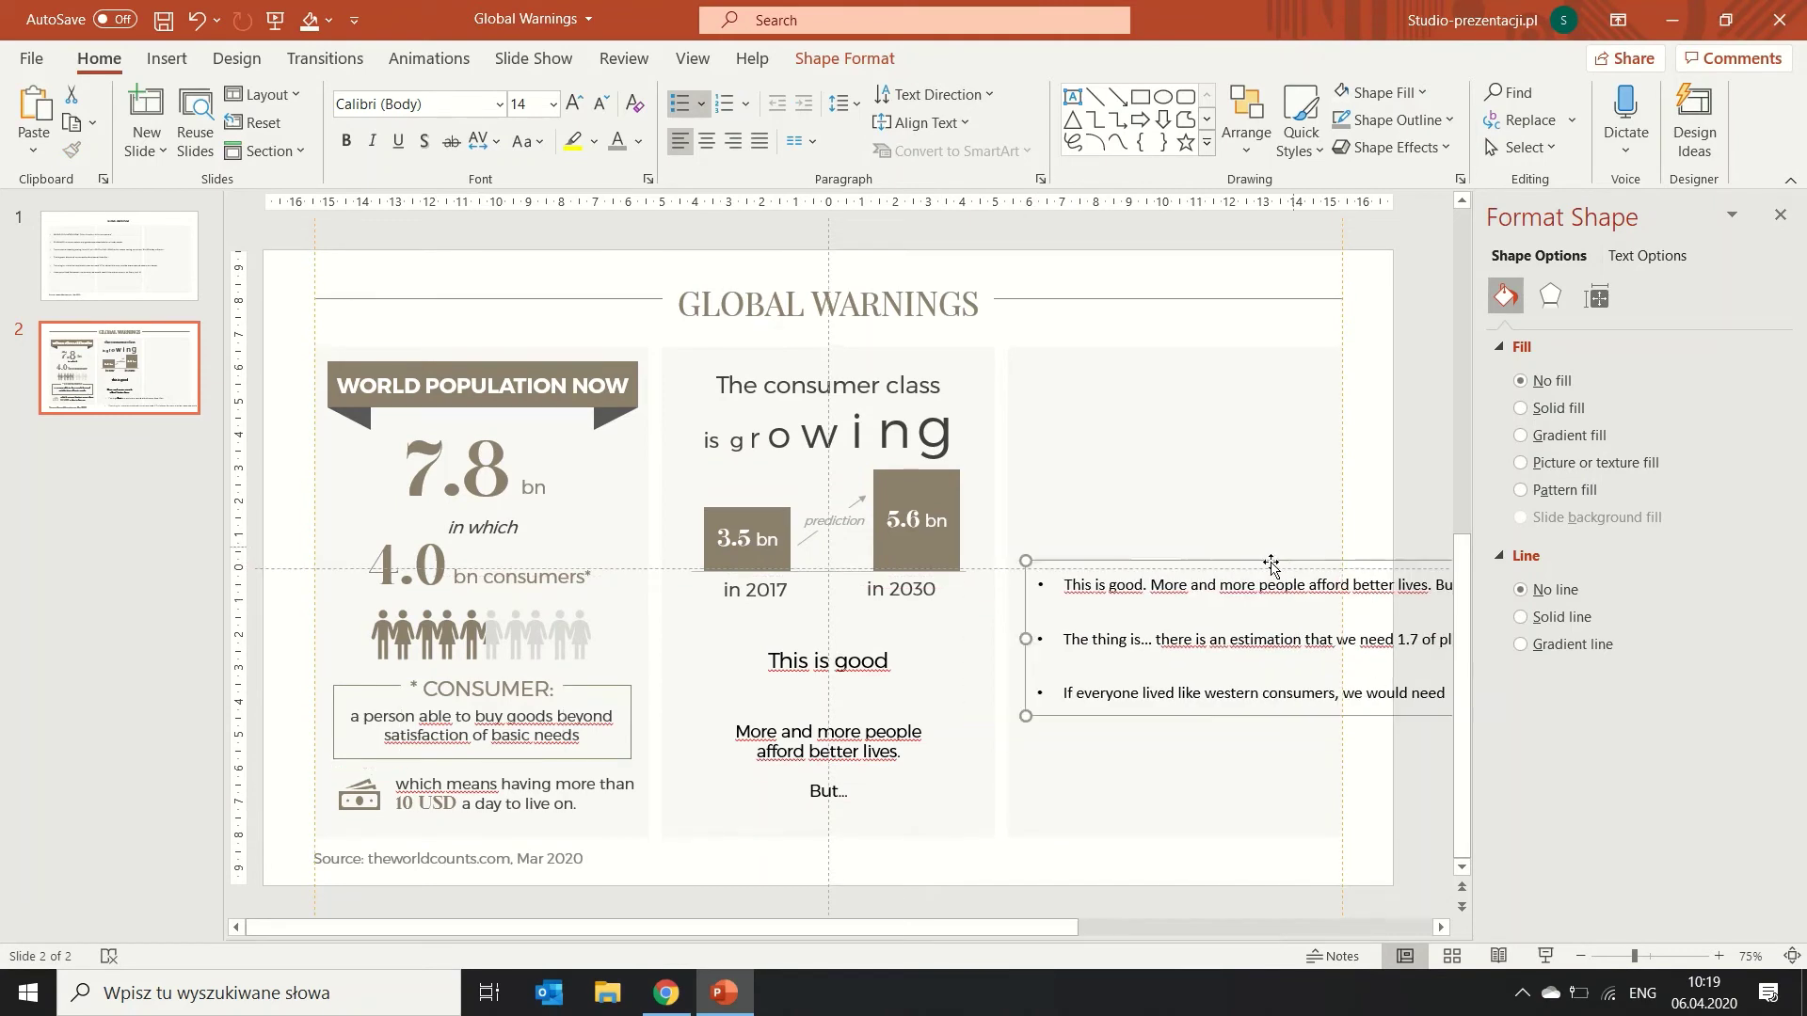
# Give the 'This is good' box a brown fill with white bold Montserrat text, moved slightly down.
pyautogui.click(920, 661)
pyautogui.click(1421, 92)
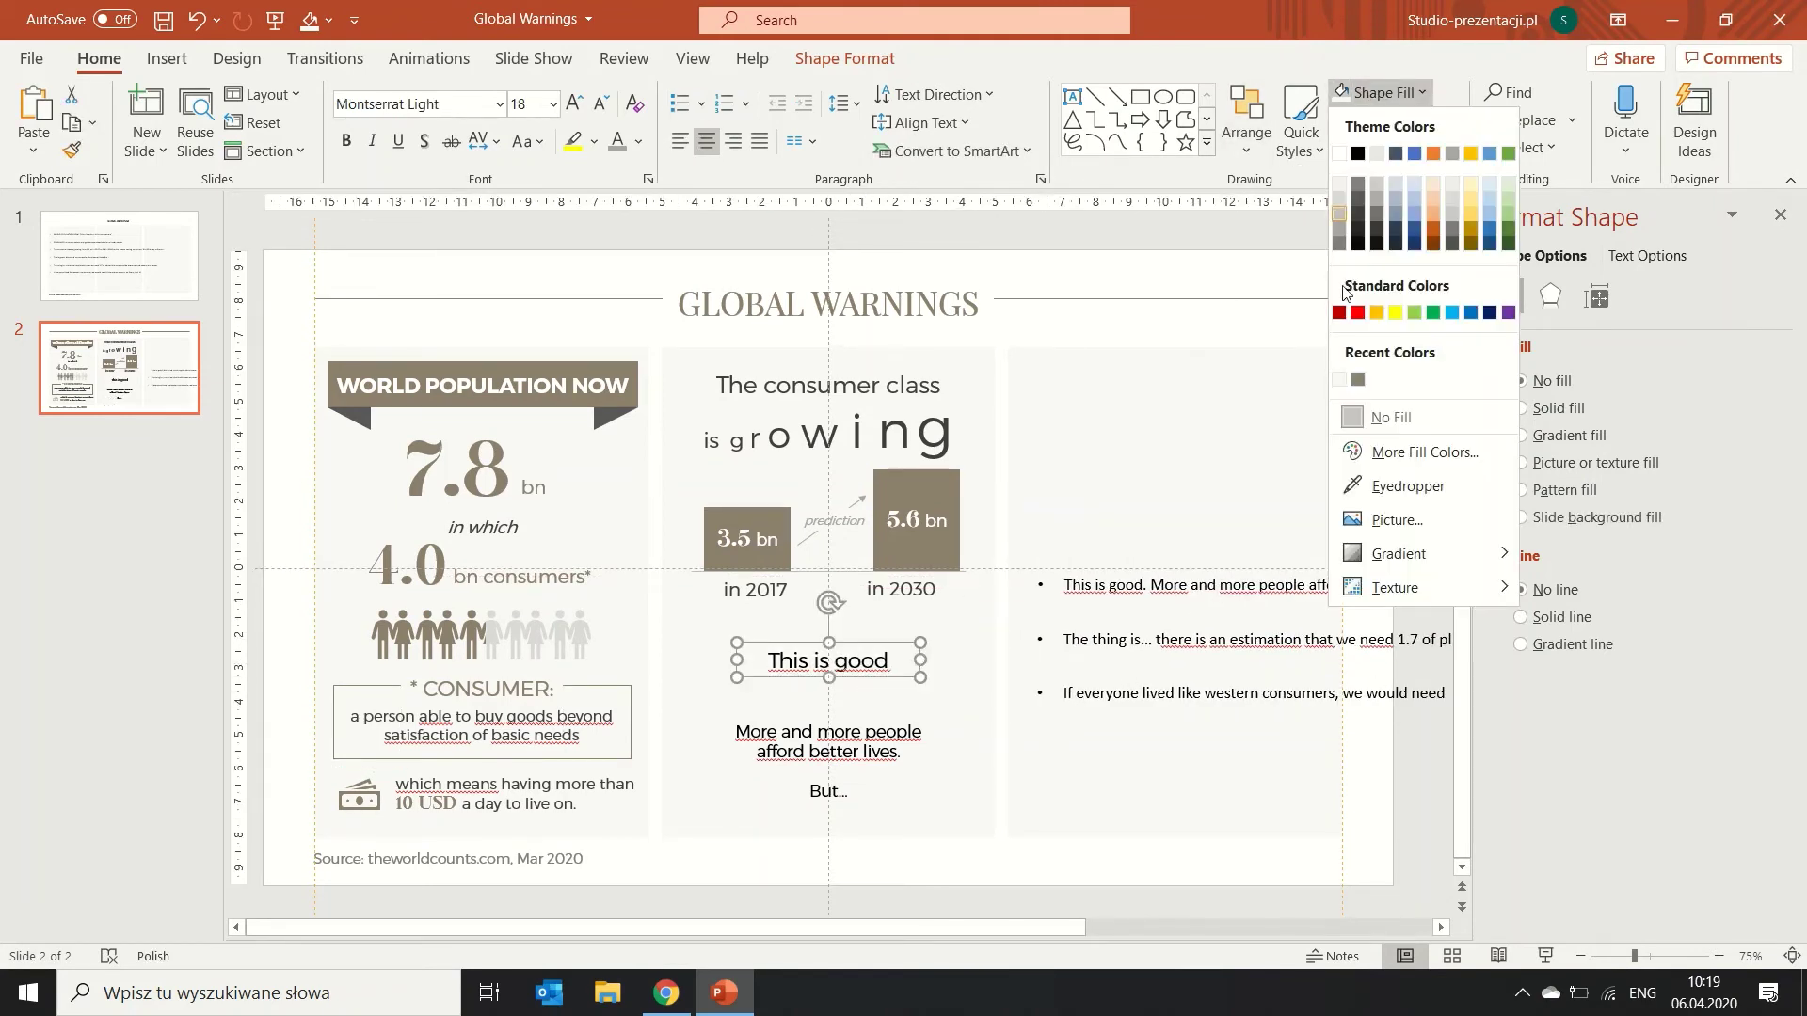
pyautogui.click(1358, 384)
pyautogui.click(638, 141)
pyautogui.click(622, 180)
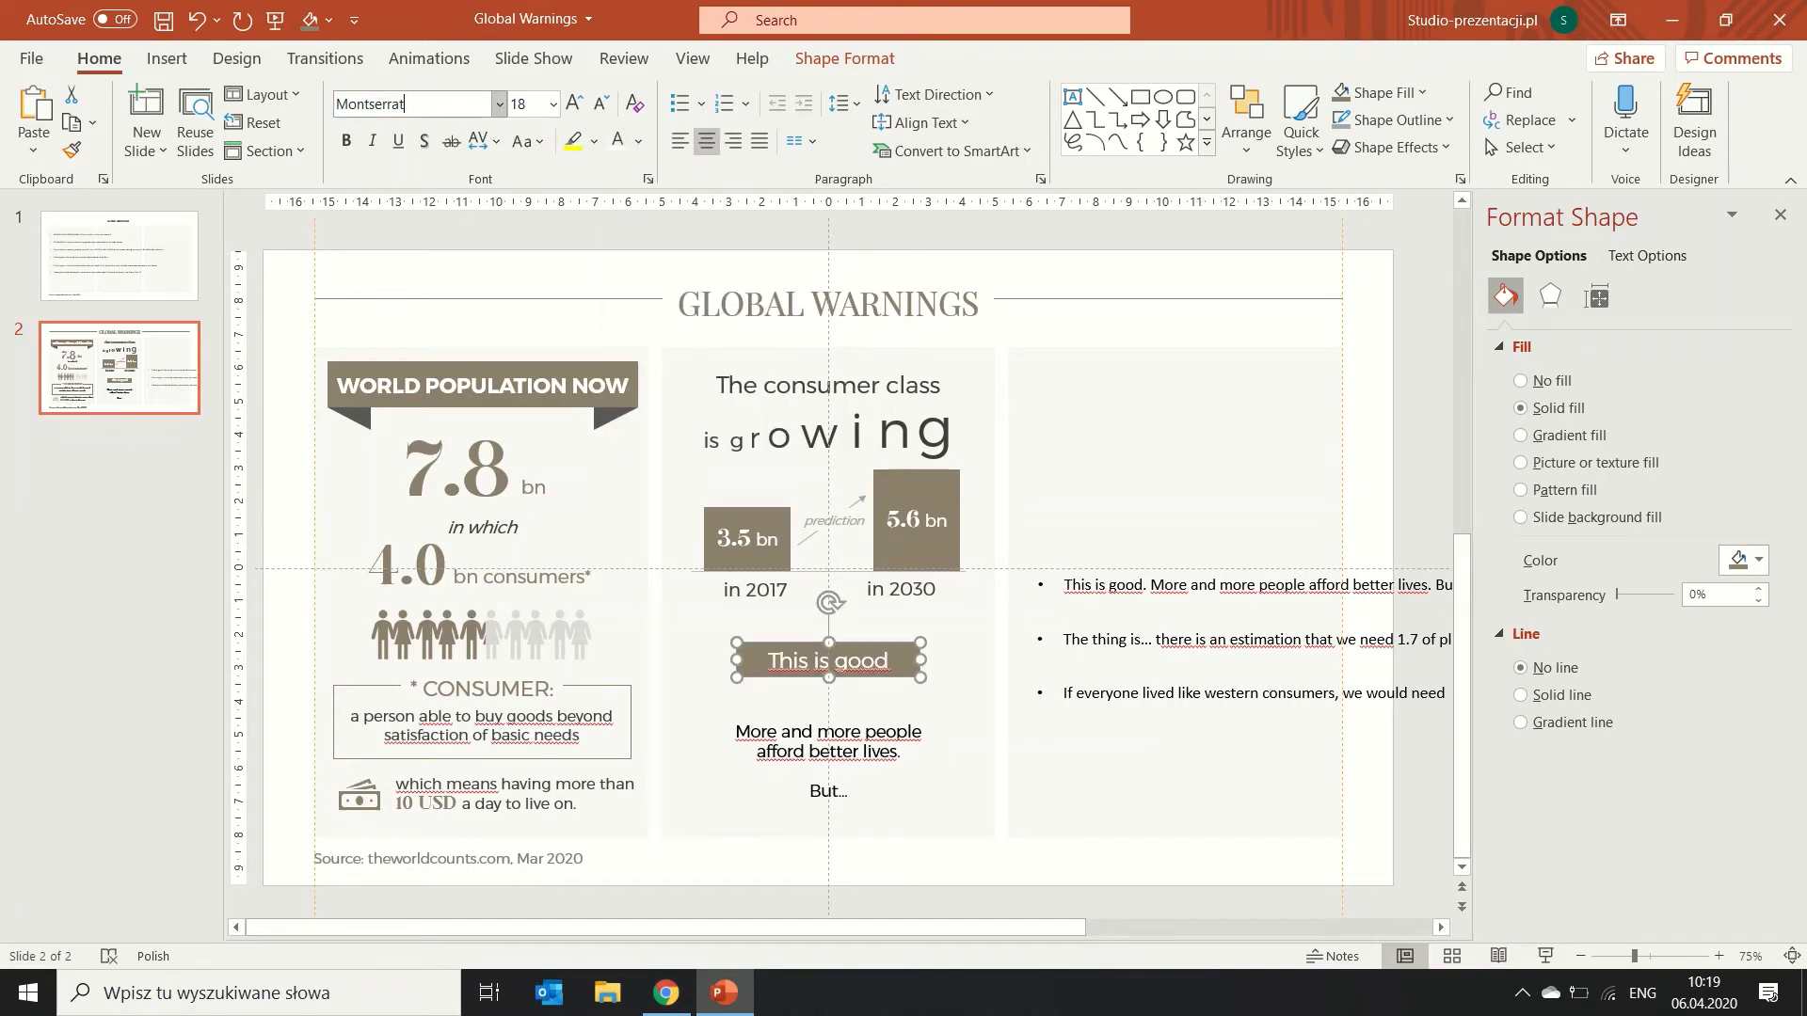
pyautogui.press('Return')
pyautogui.click(346, 141)
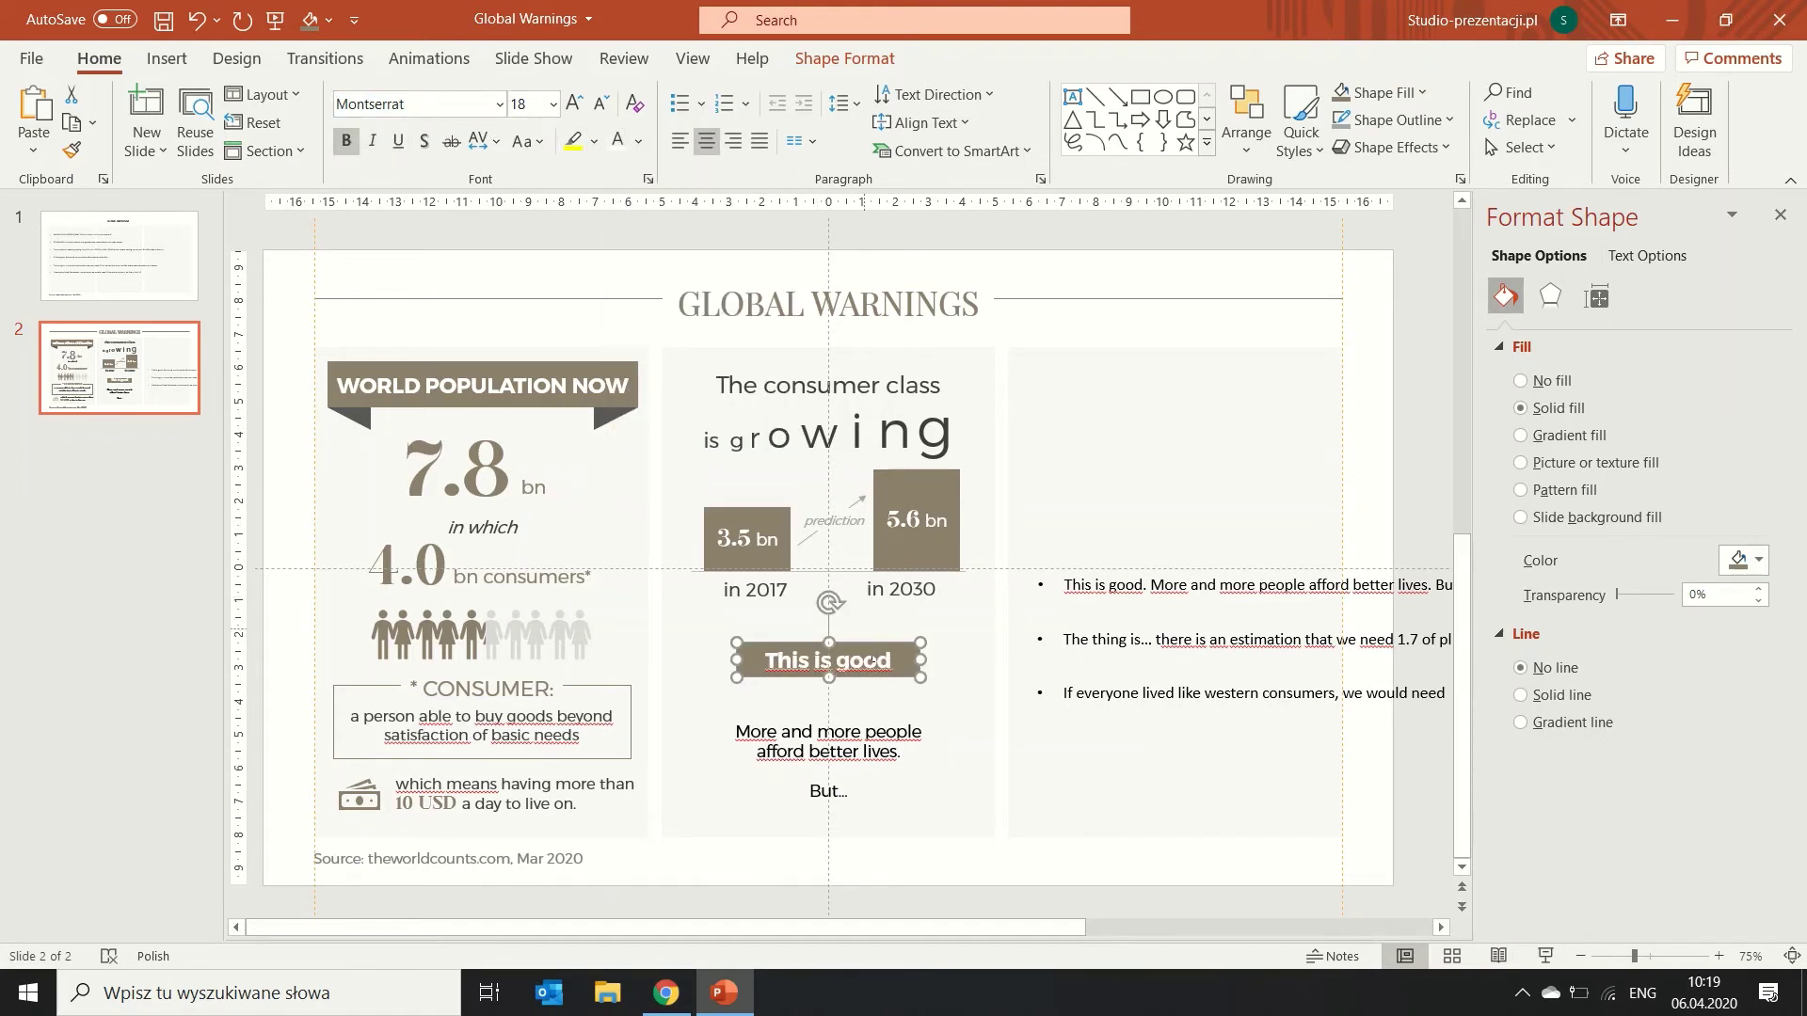
pyautogui.moveTo(874, 678); pyautogui.dragTo(874, 689)
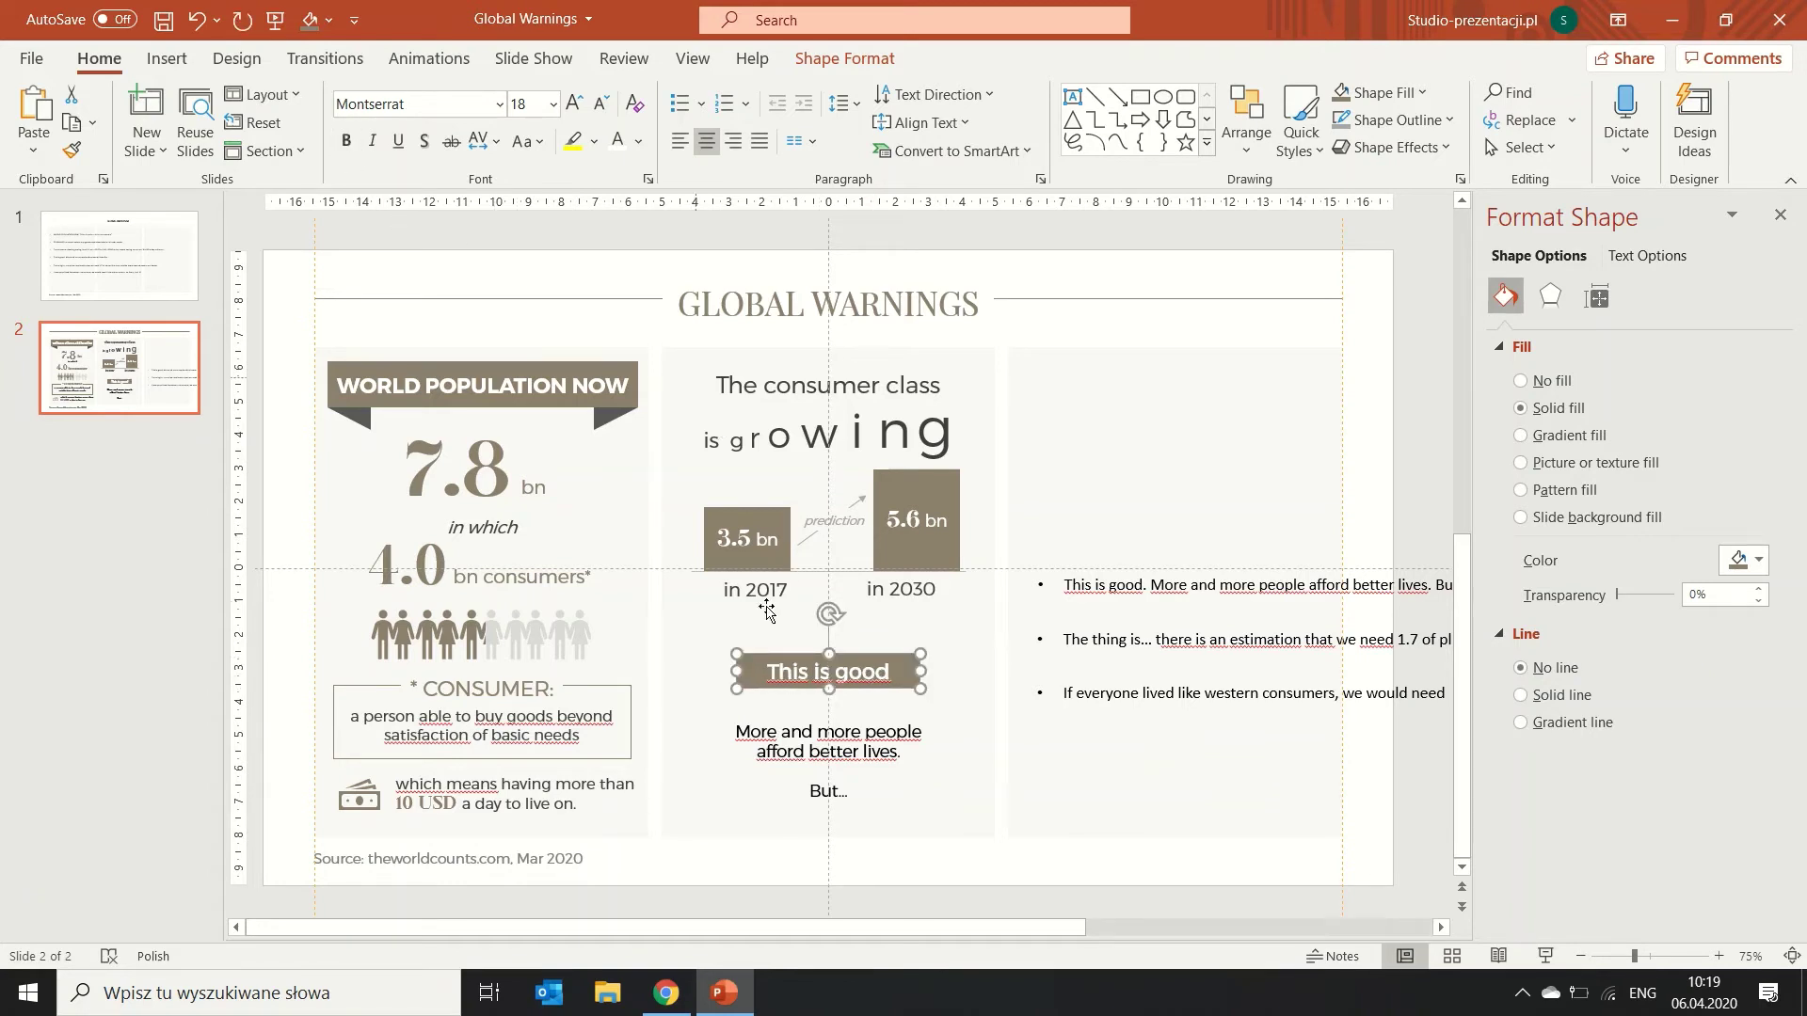
# Recolour the 'More and more people' text, undoing an accidental nudge.
pyautogui.click(875, 733)
pyautogui.hotkey('ctrl', 'a')
pyautogui.click(639, 142)
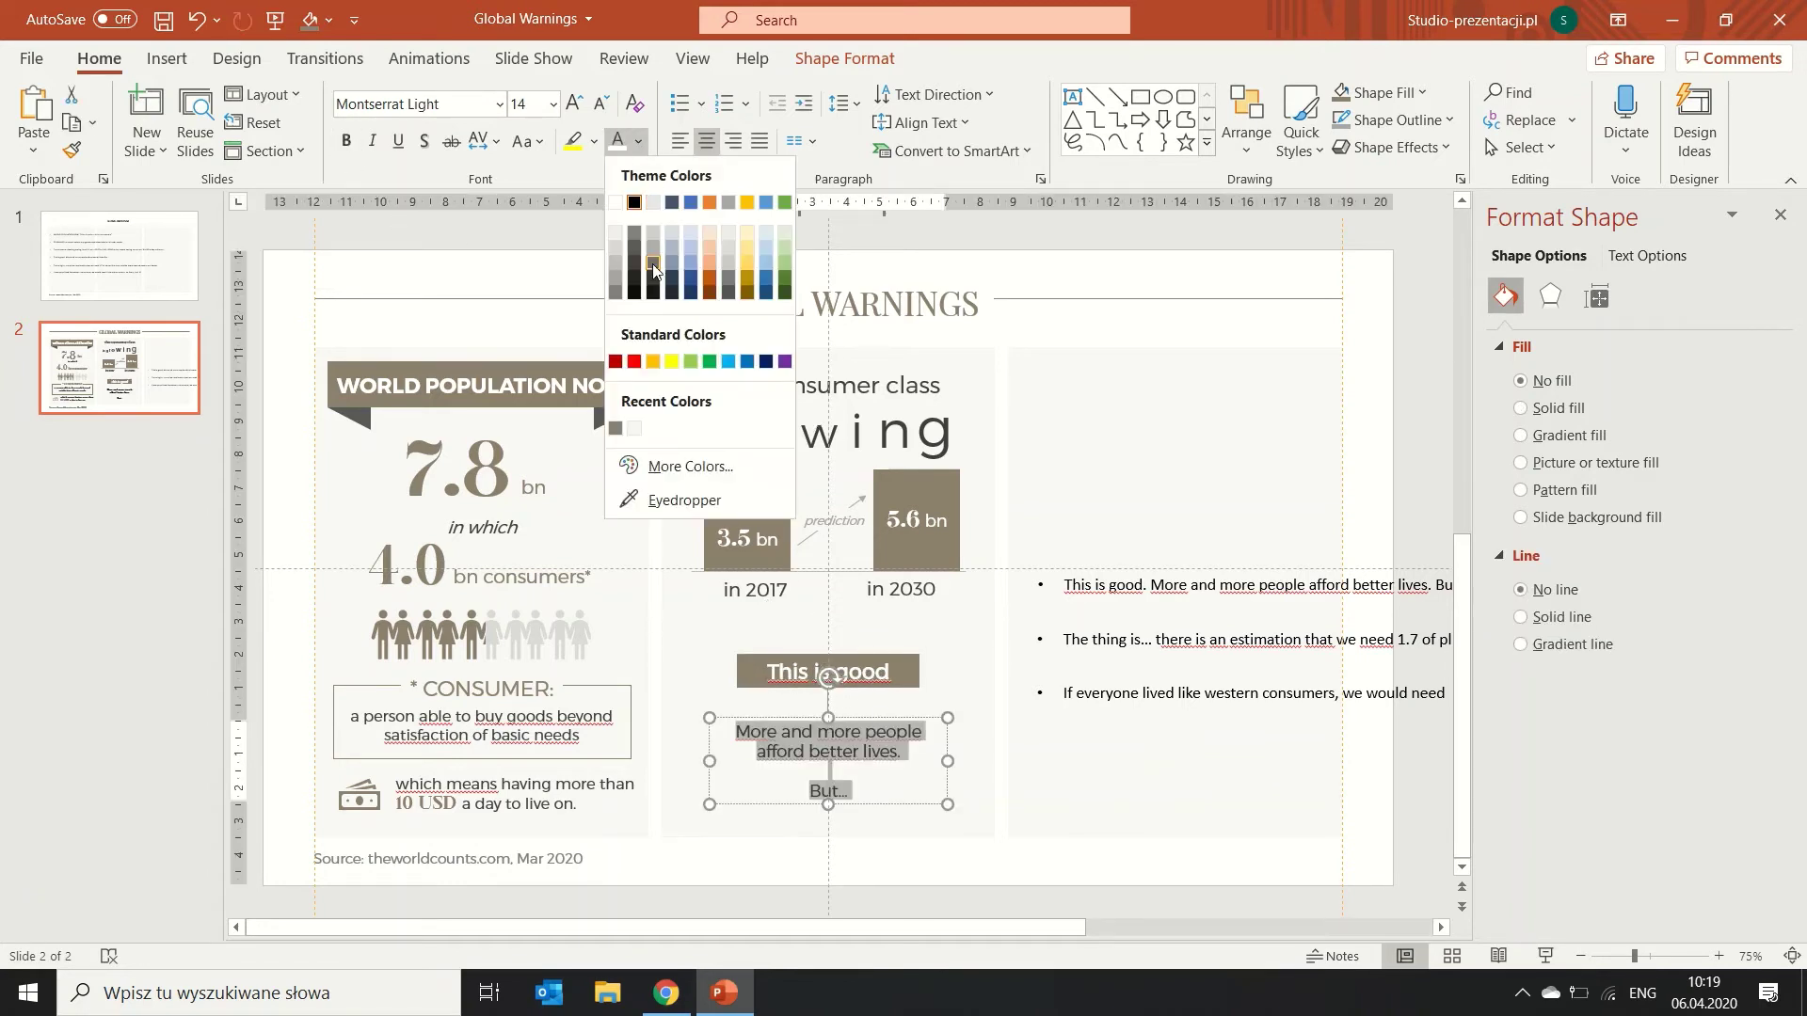
pyautogui.click(643, 271)
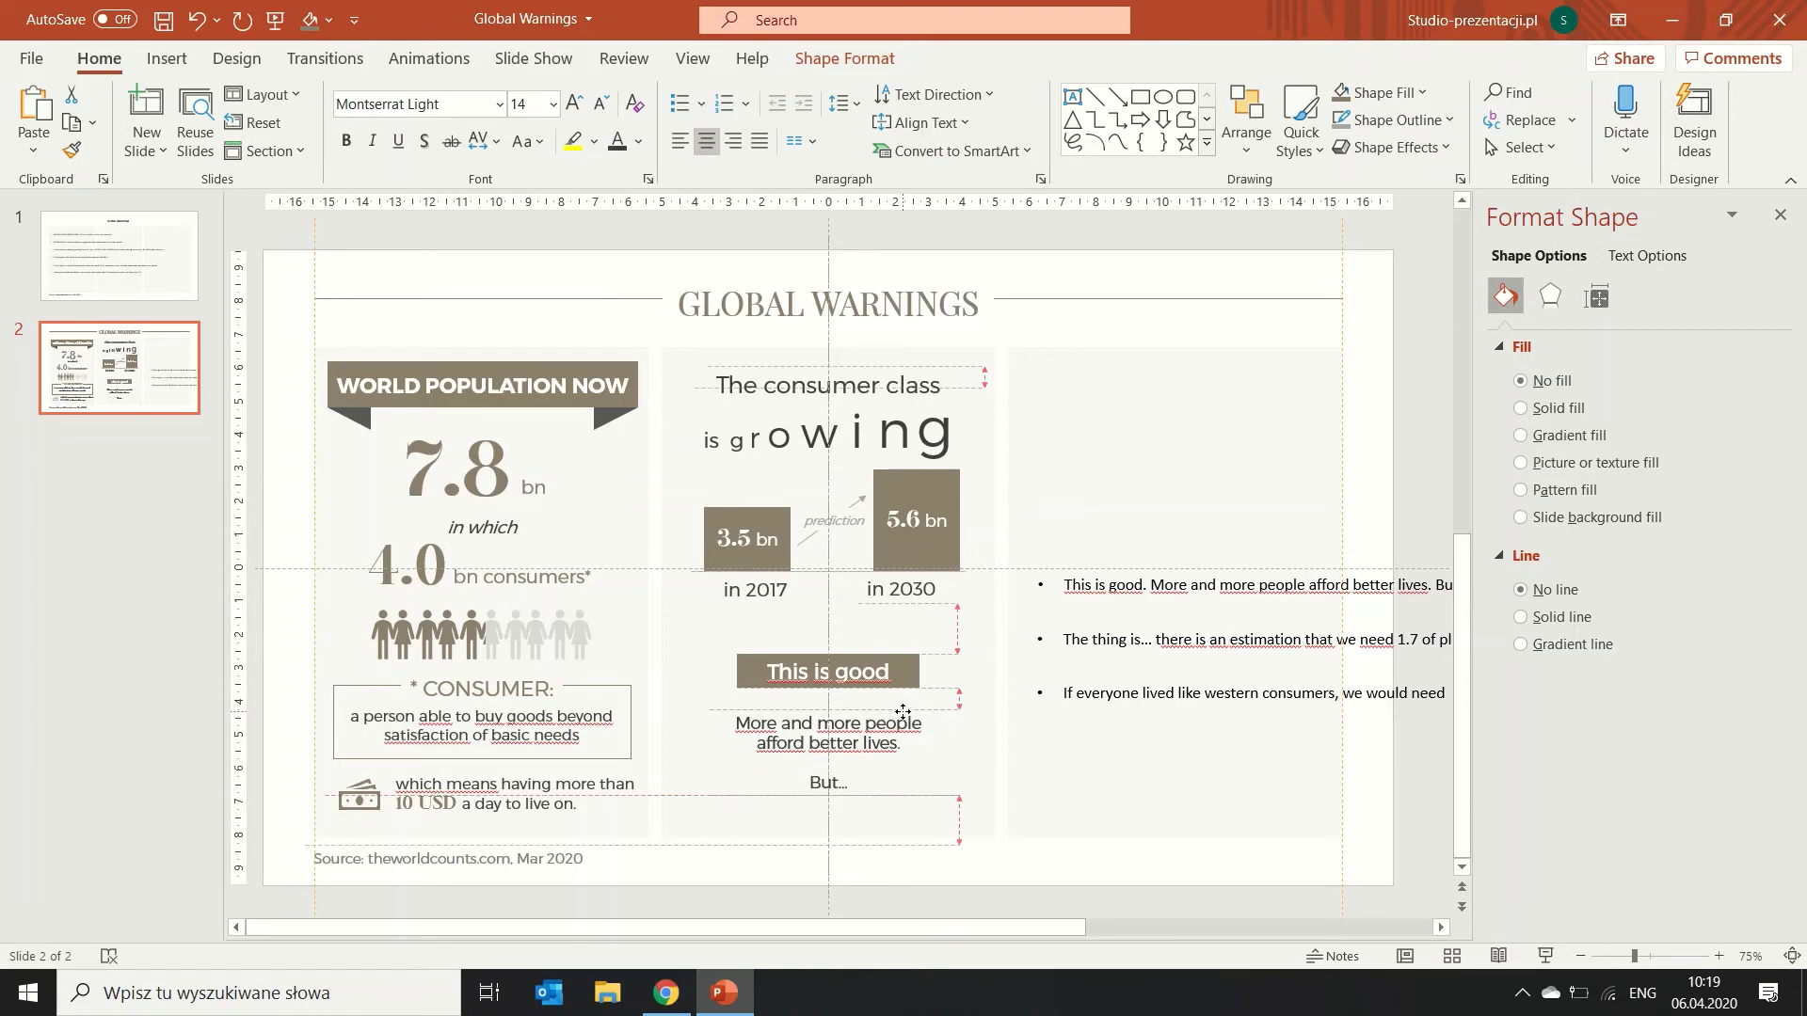
pyautogui.moveTo(904, 721); pyautogui.dragTo(905, 721)
pyautogui.hotkey('ctrl', 'z')
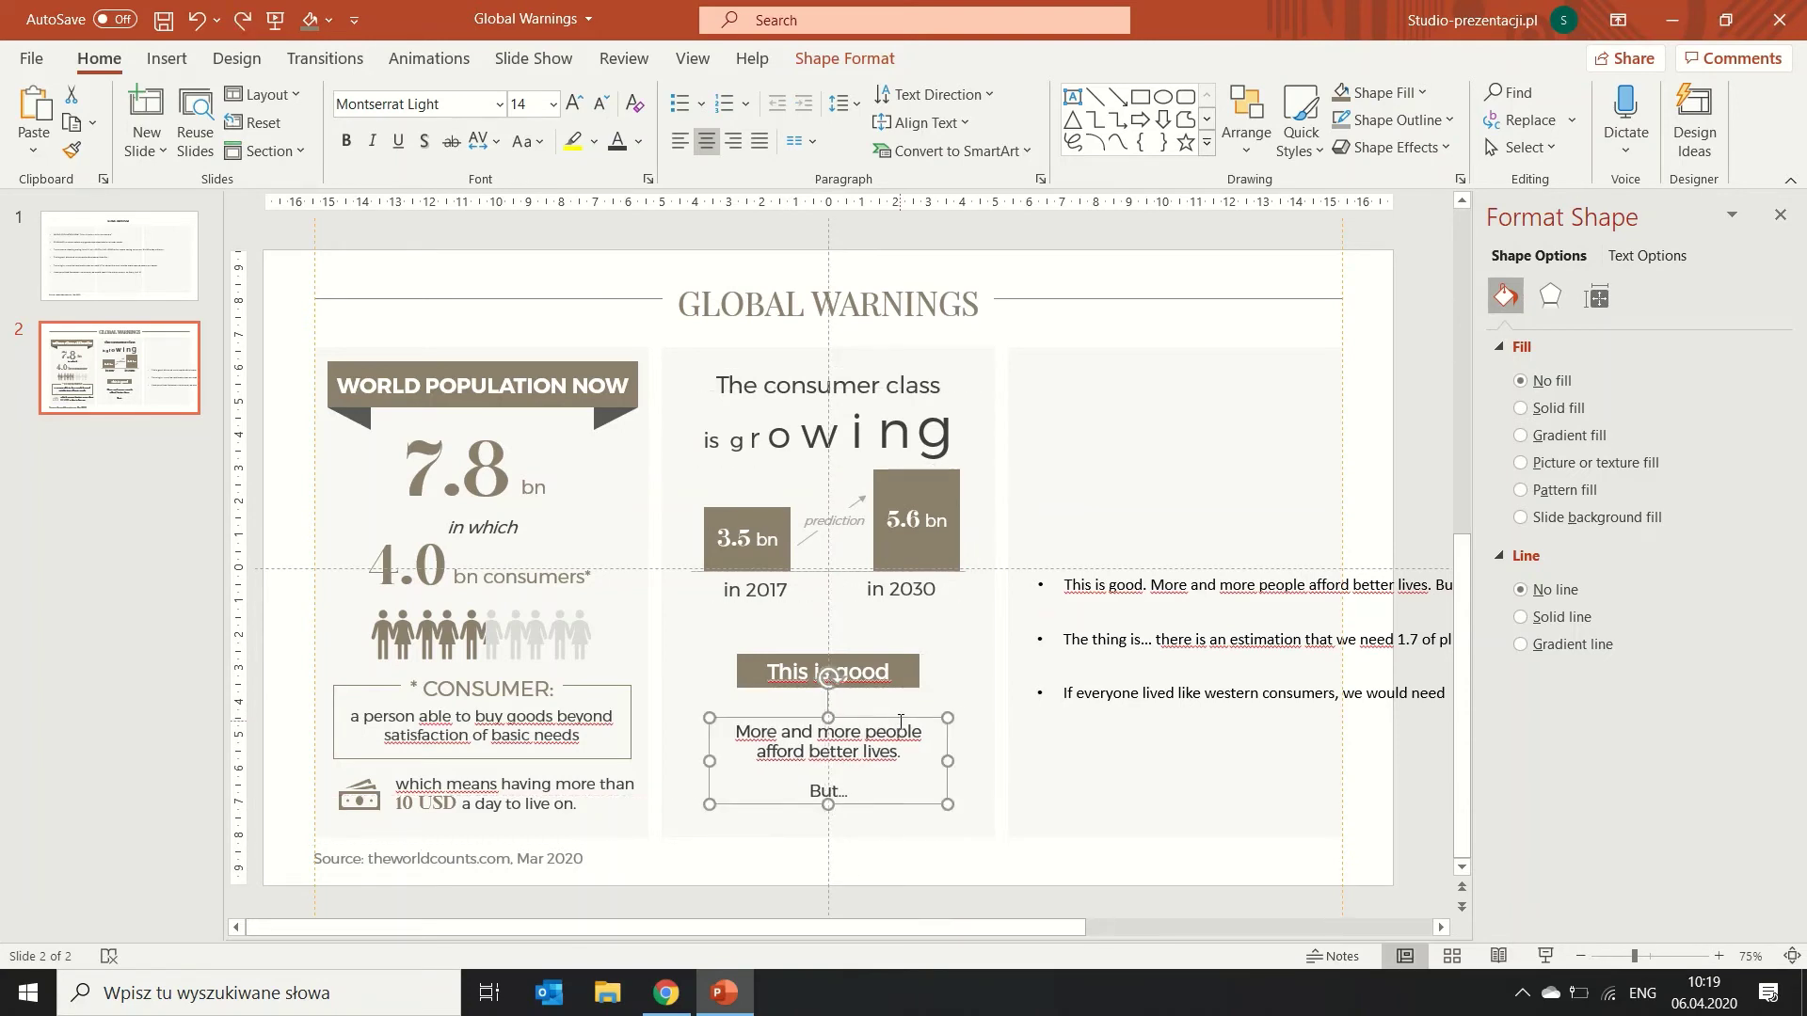
# Select the bar chart, year labels and prediction label and nudge them down two steps.
pyautogui.click(875, 685)
pyautogui.click(901, 587)
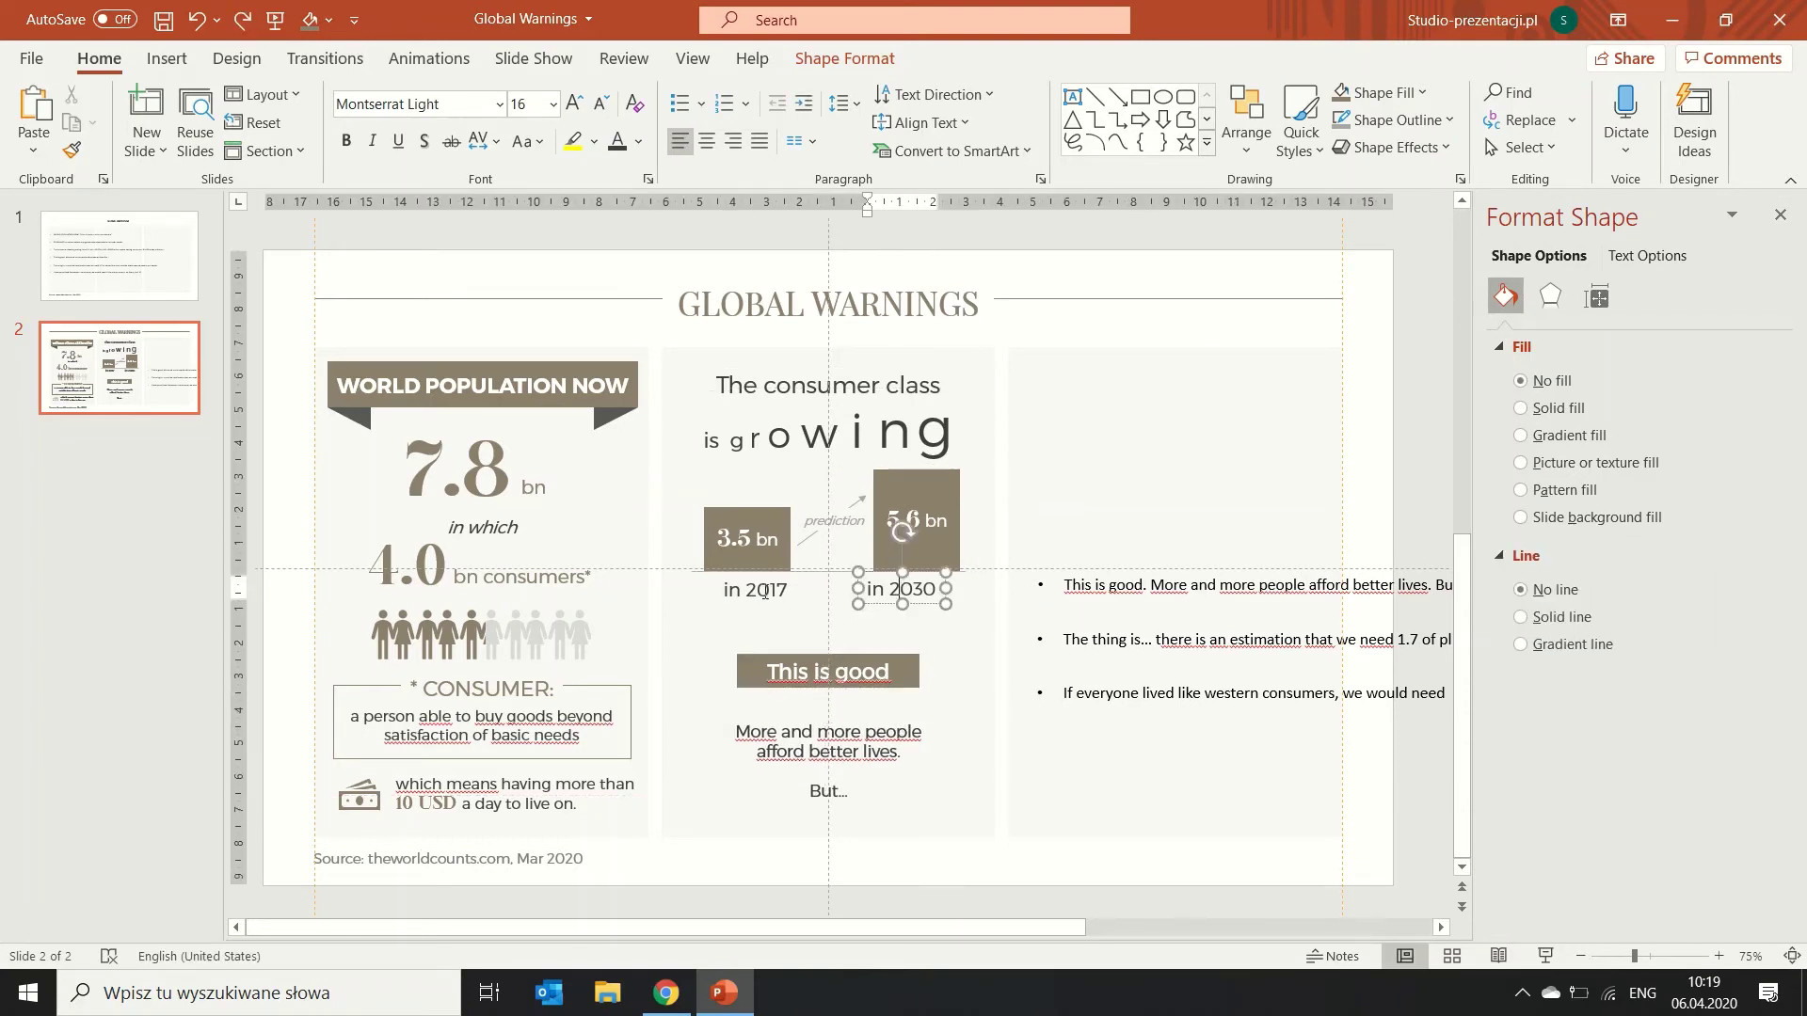
pyautogui.keyDown('shift'); pyautogui.click(756, 589); pyautogui.keyUp('shift')
pyautogui.keyDown('shift'); pyautogui.click(918, 527); pyautogui.keyUp('shift')
pyautogui.keyDown('shift'); pyautogui.click(856, 504); pyautogui.keyUp('shift')
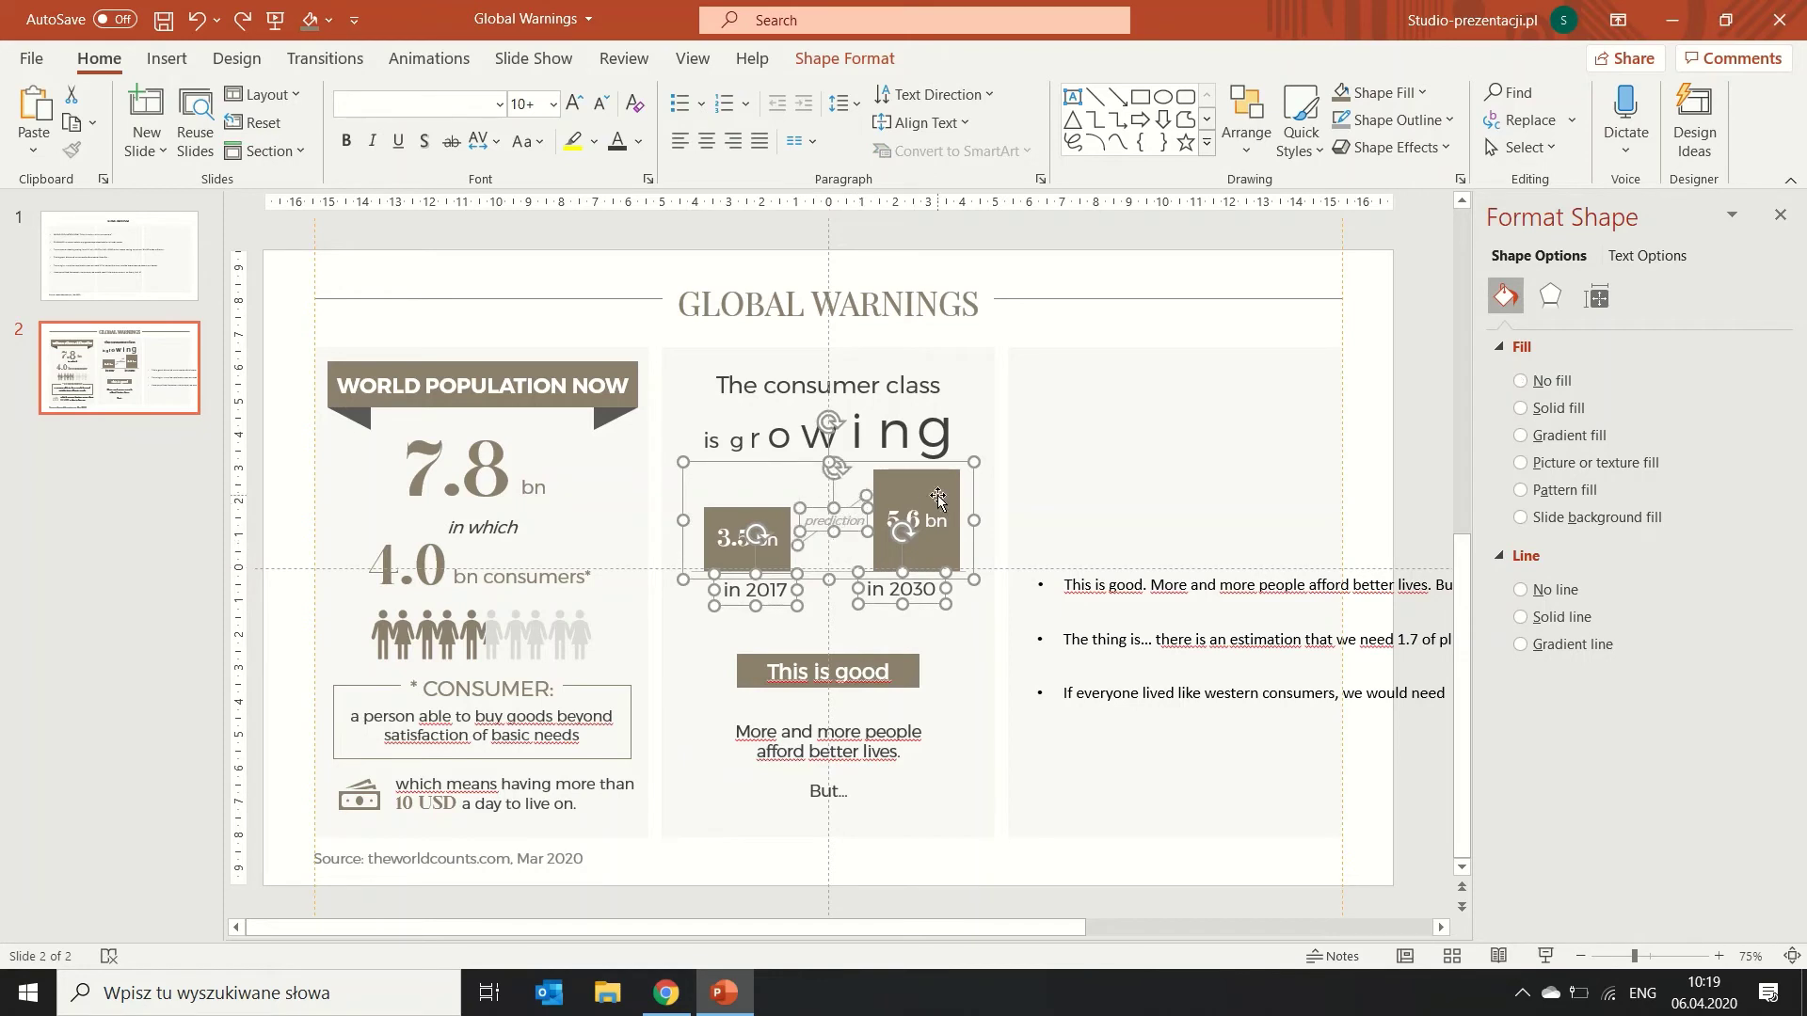
pyautogui.press('Down')
pyautogui.press('Down')
pyautogui.press('Down')
pyautogui.press('Down')
pyautogui.press('Down')
pyautogui.press('Down')
pyautogui.press('Down')
pyautogui.press('Down')
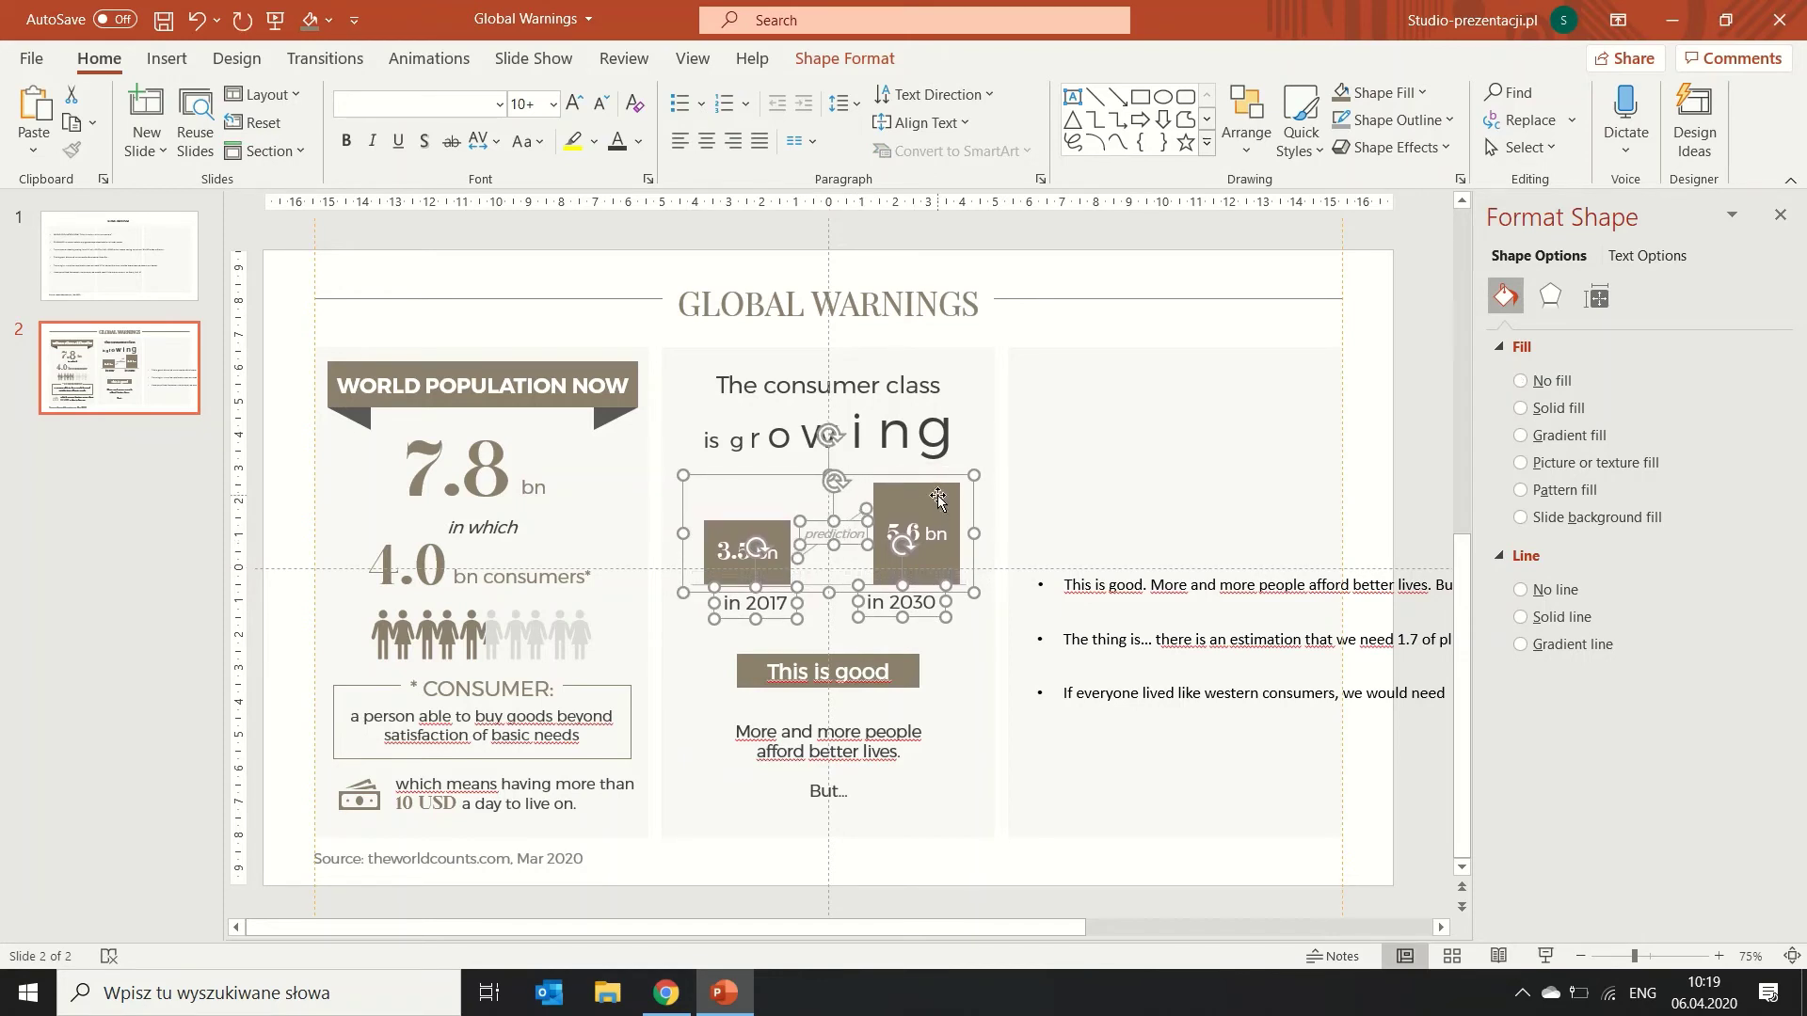
pyautogui.press('Down')
# Make the 'is growing' text a lighter grey.
pyautogui.click(953, 440)
pyautogui.hotkey('ctrl', 'a')
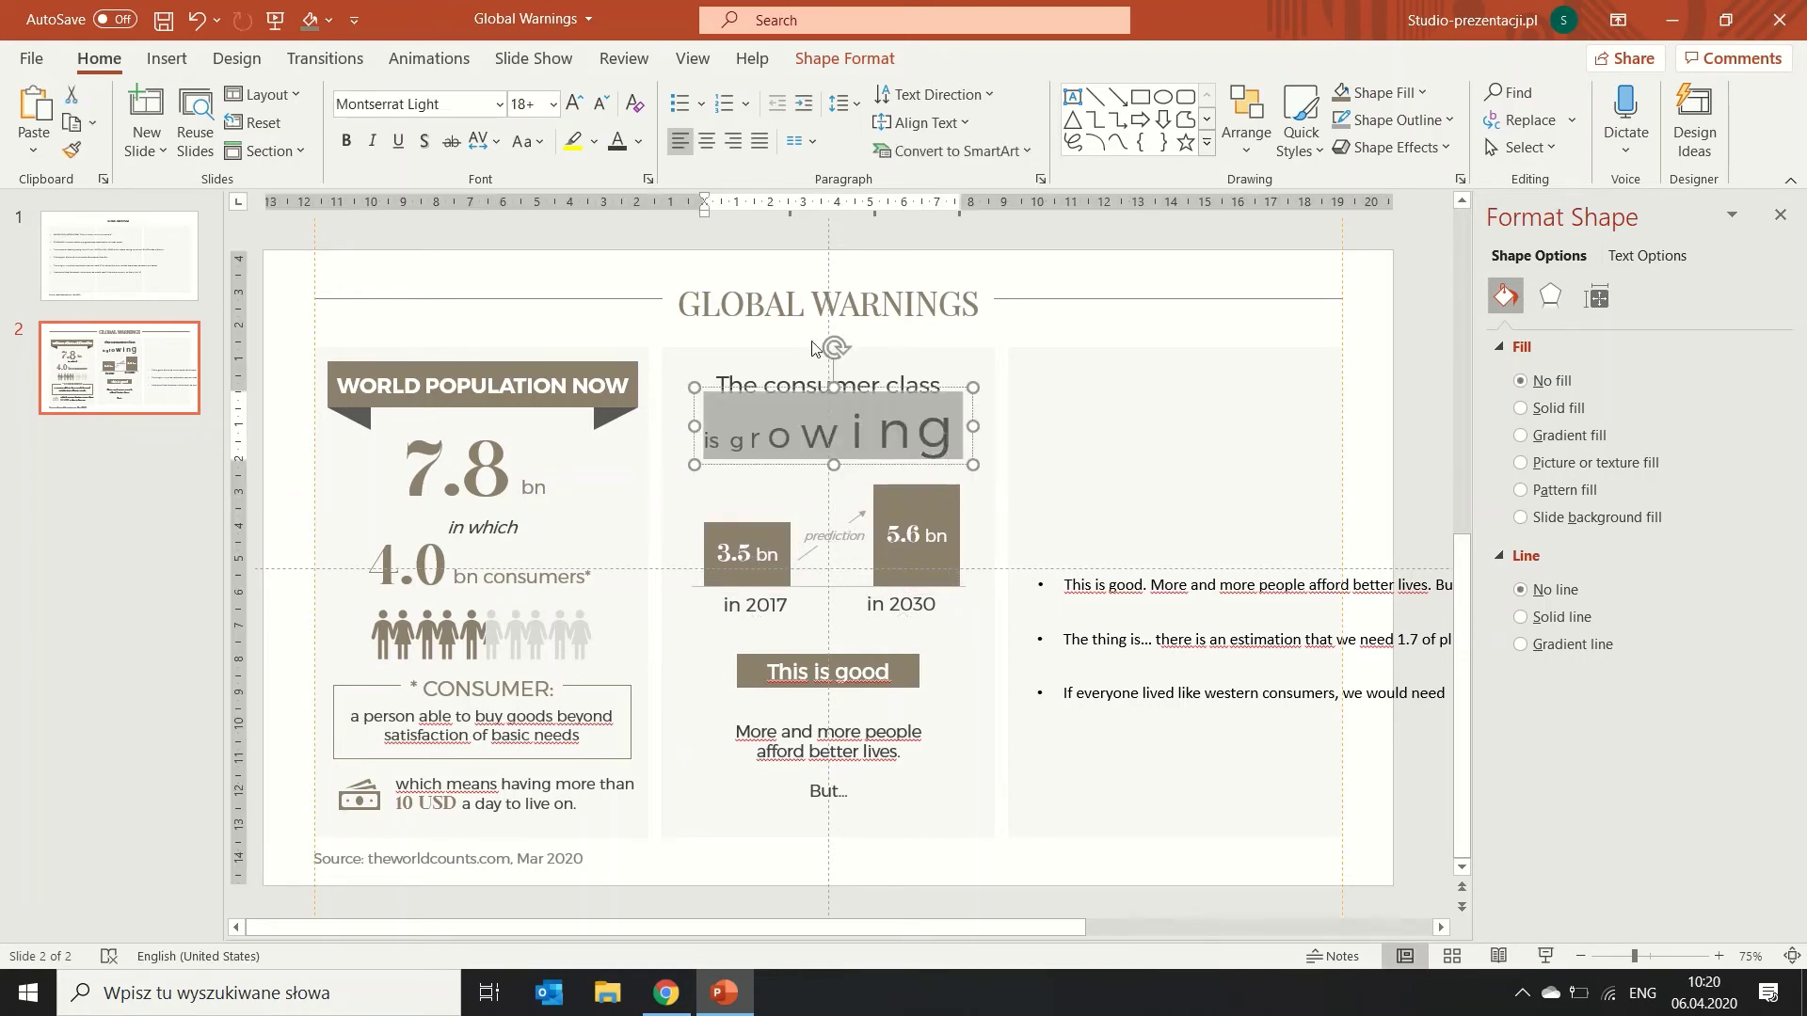
pyautogui.click(639, 142)
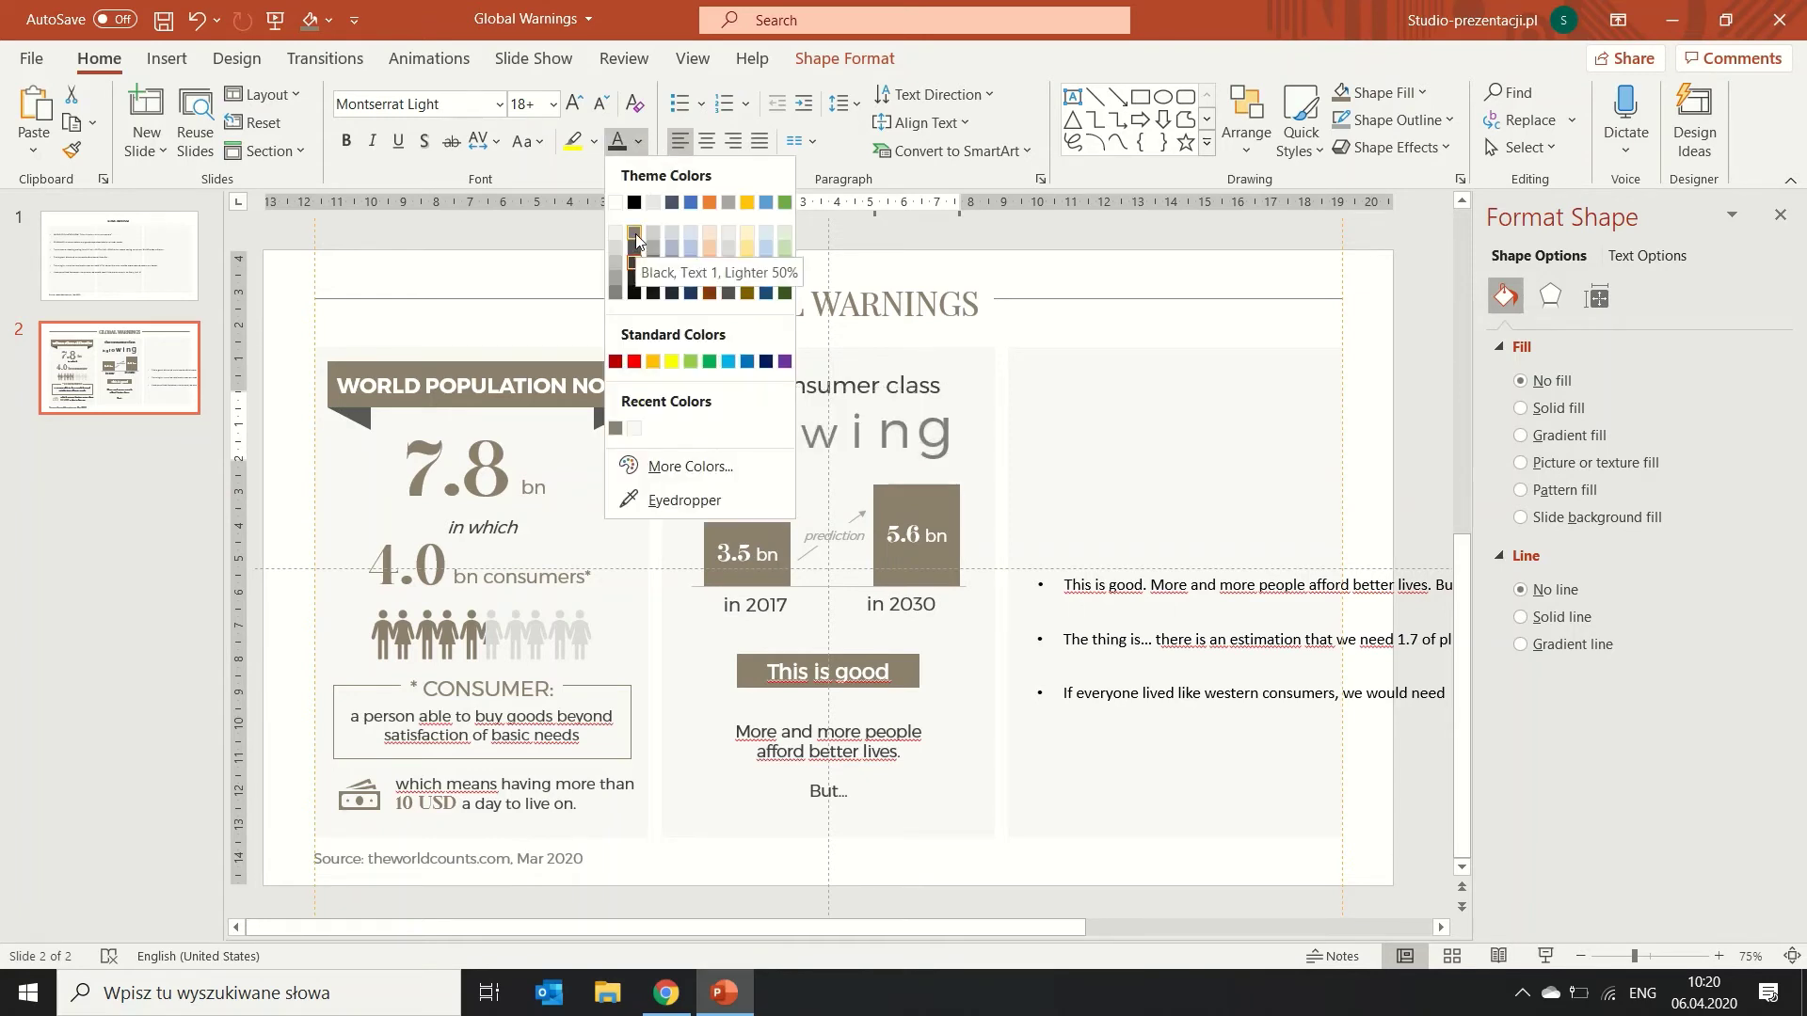
pyautogui.click(635, 233)
pyautogui.tripleClick(828, 385)
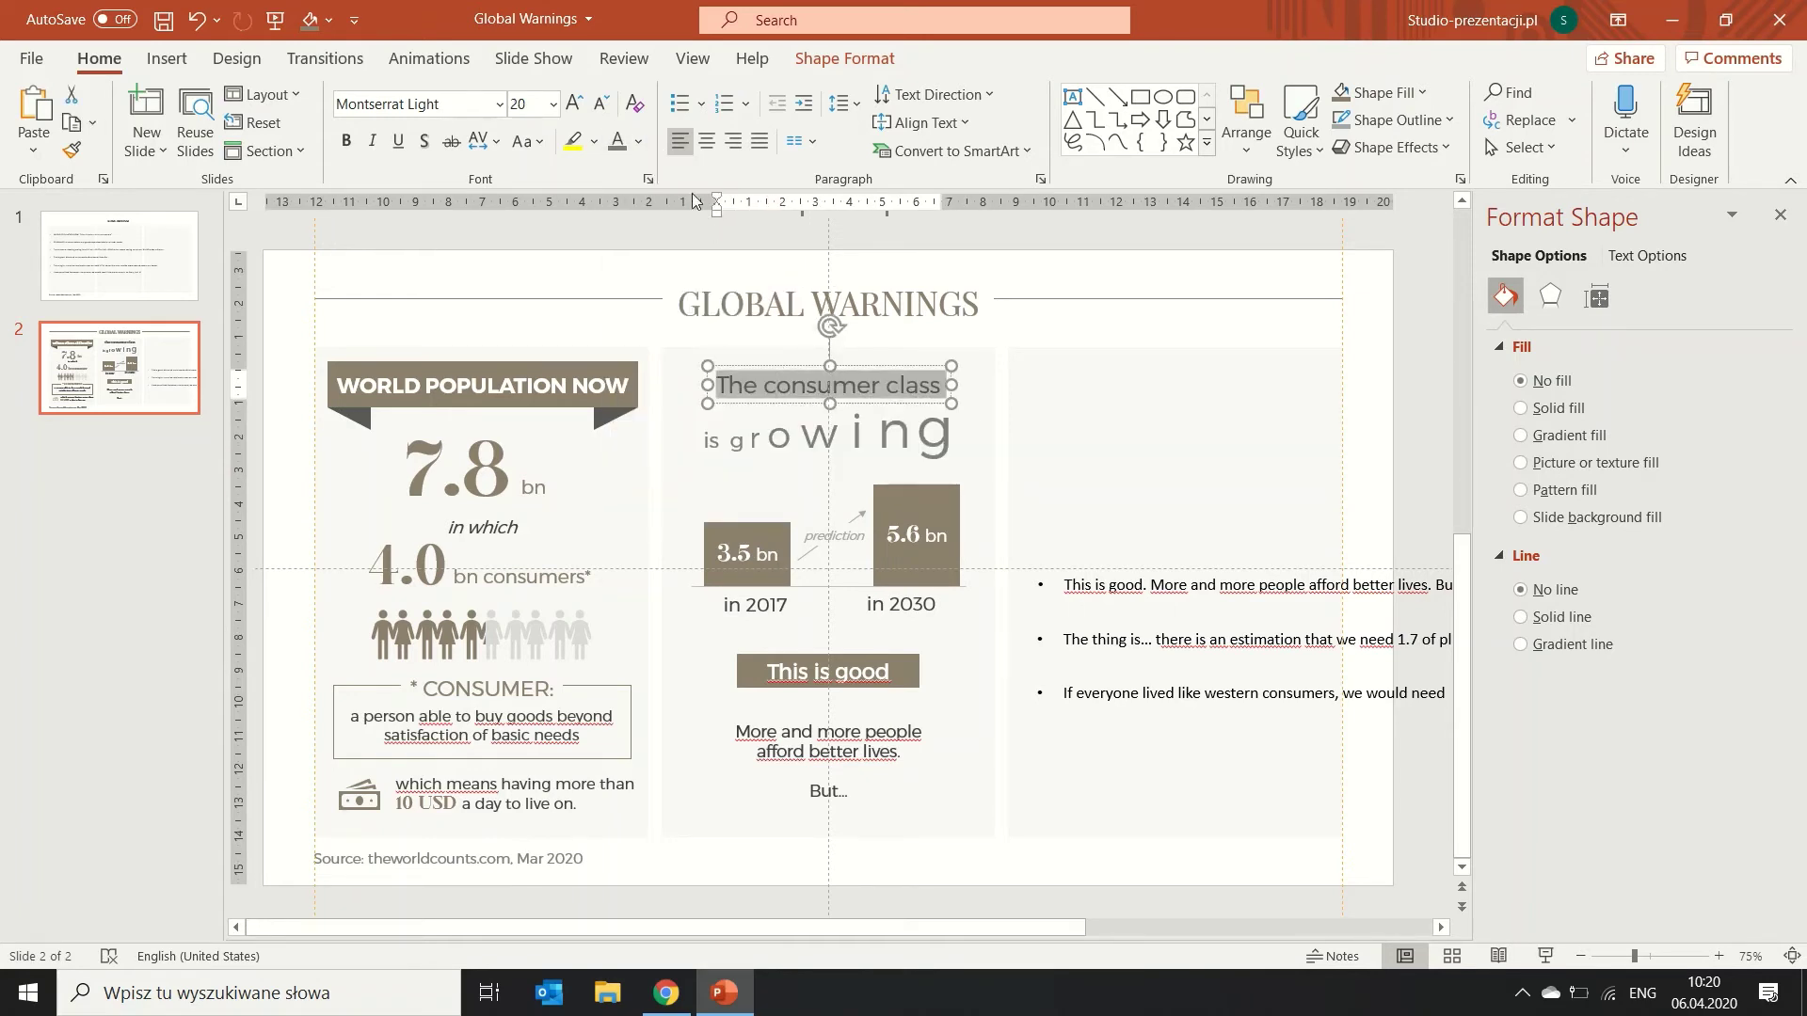
pyautogui.click(371, 249)
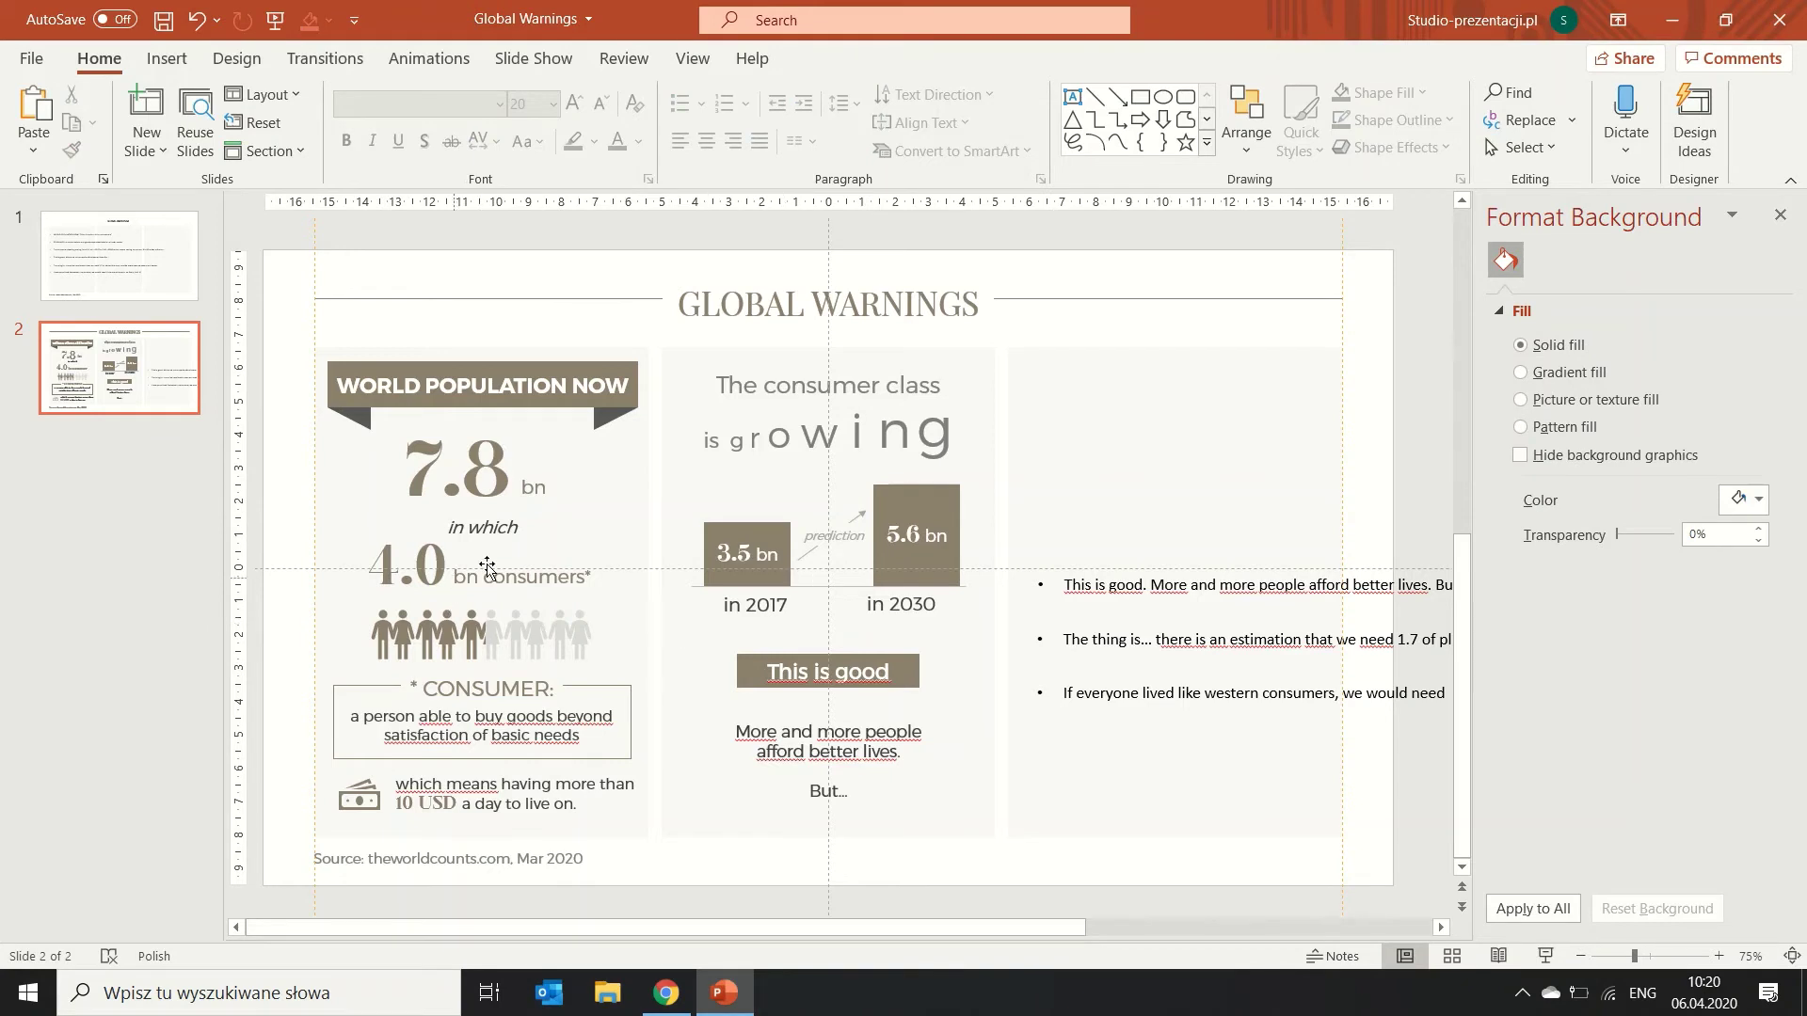
# Delete the first 'This is good' bullet text box from the right-hand list.
pyautogui.tripleClick(491, 530)
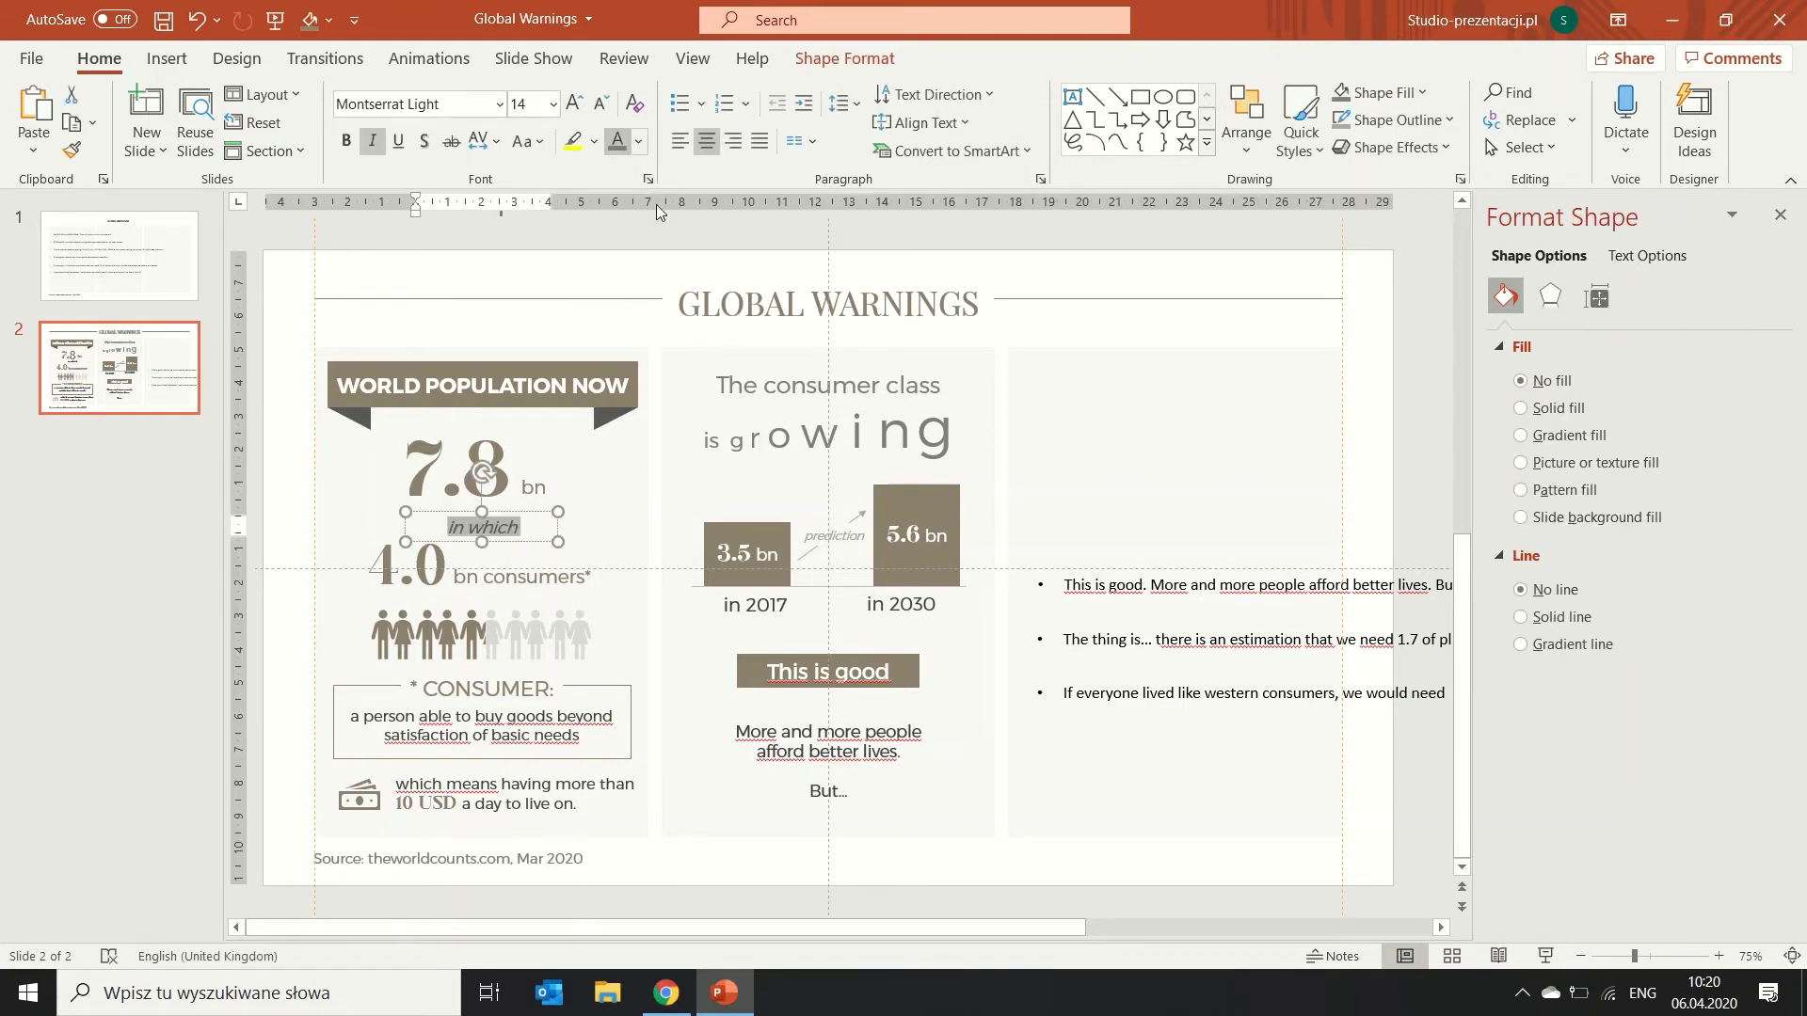
pyautogui.click(1242, 649)
pyautogui.click(1223, 603)
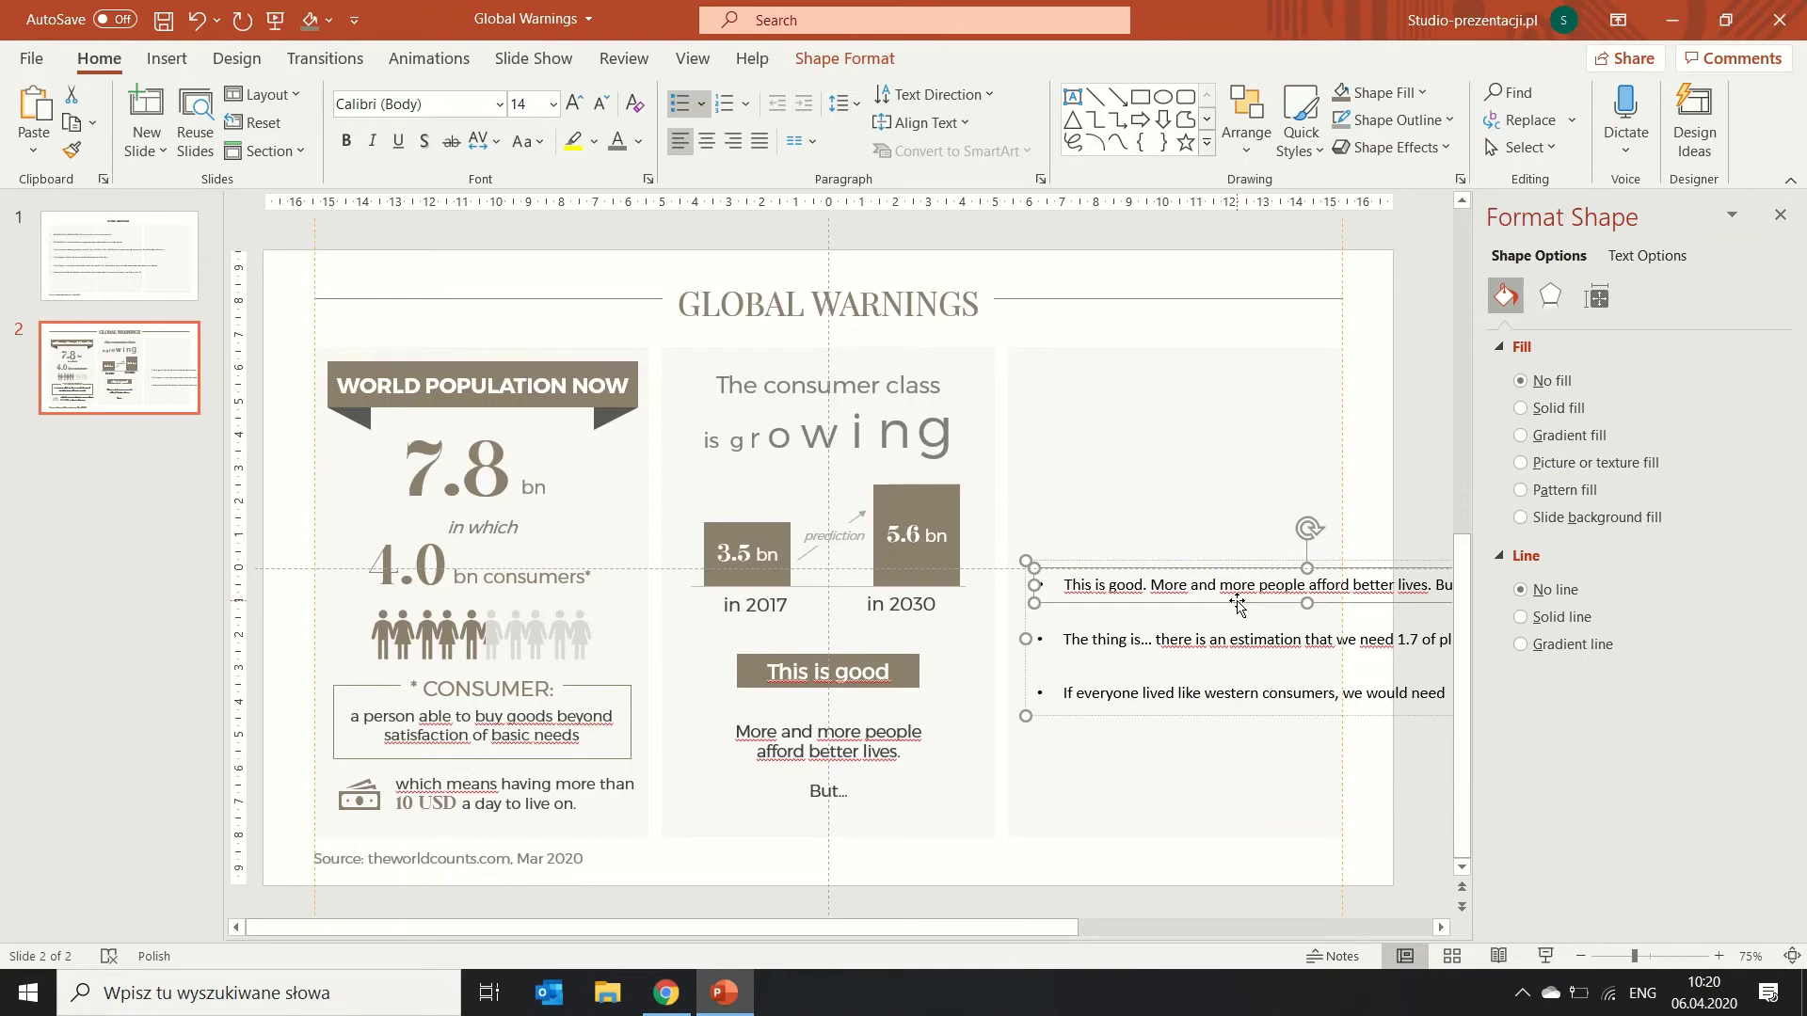
pyautogui.press('Delete')
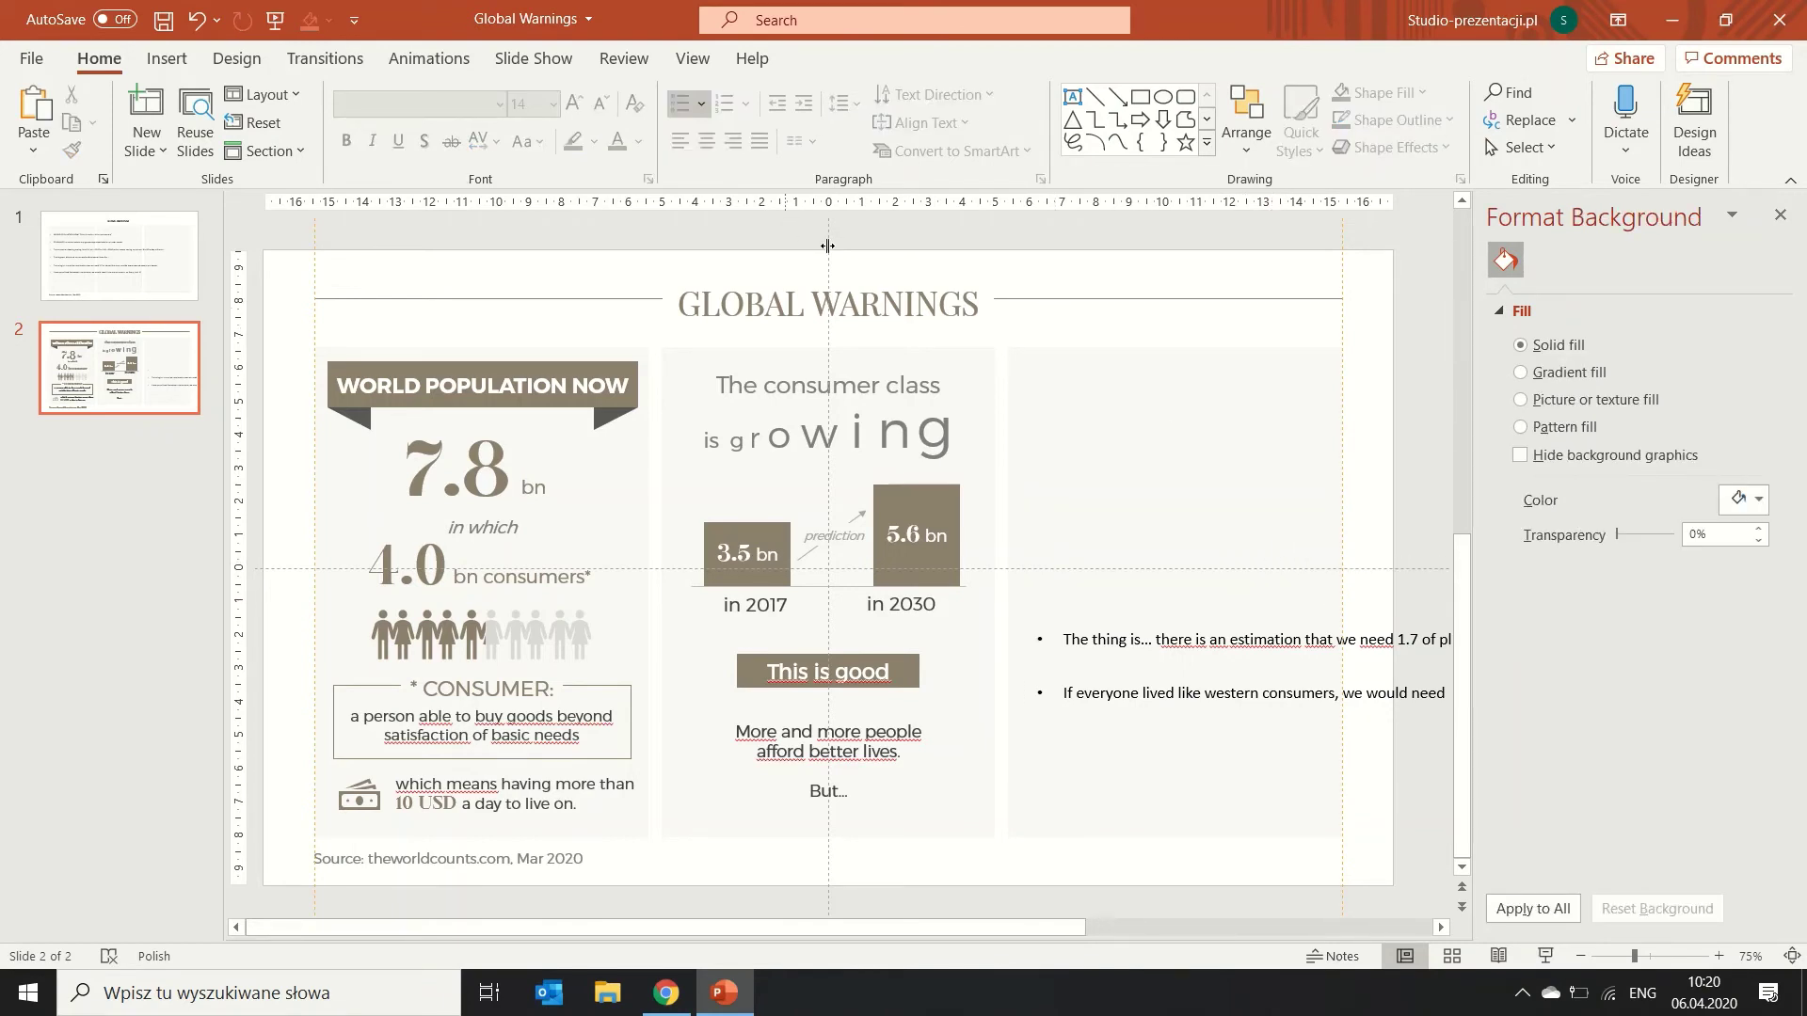
# Copy the WORLD POPULATION NOW banner to the right column as 'THE THING IS...', removing the guide rectangle.
pyautogui.click(1140, 96)
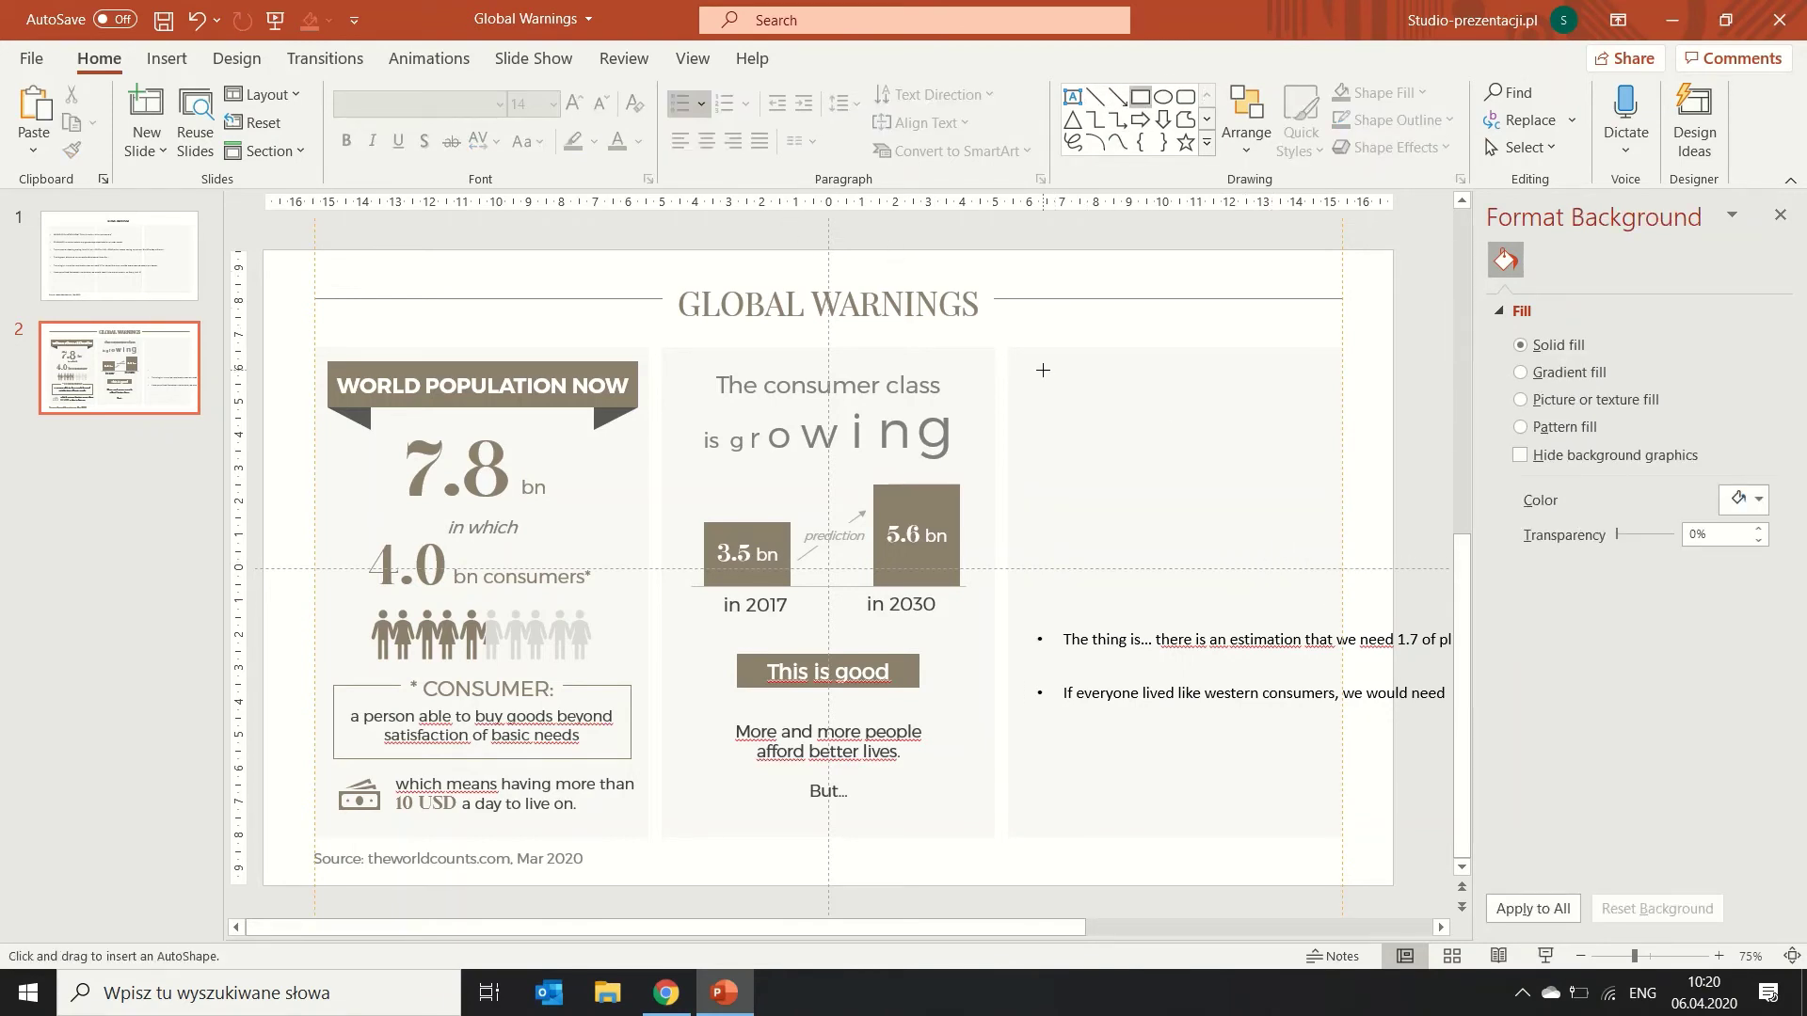
pyautogui.moveTo(1041, 366); pyautogui.dragTo(1310, 409)
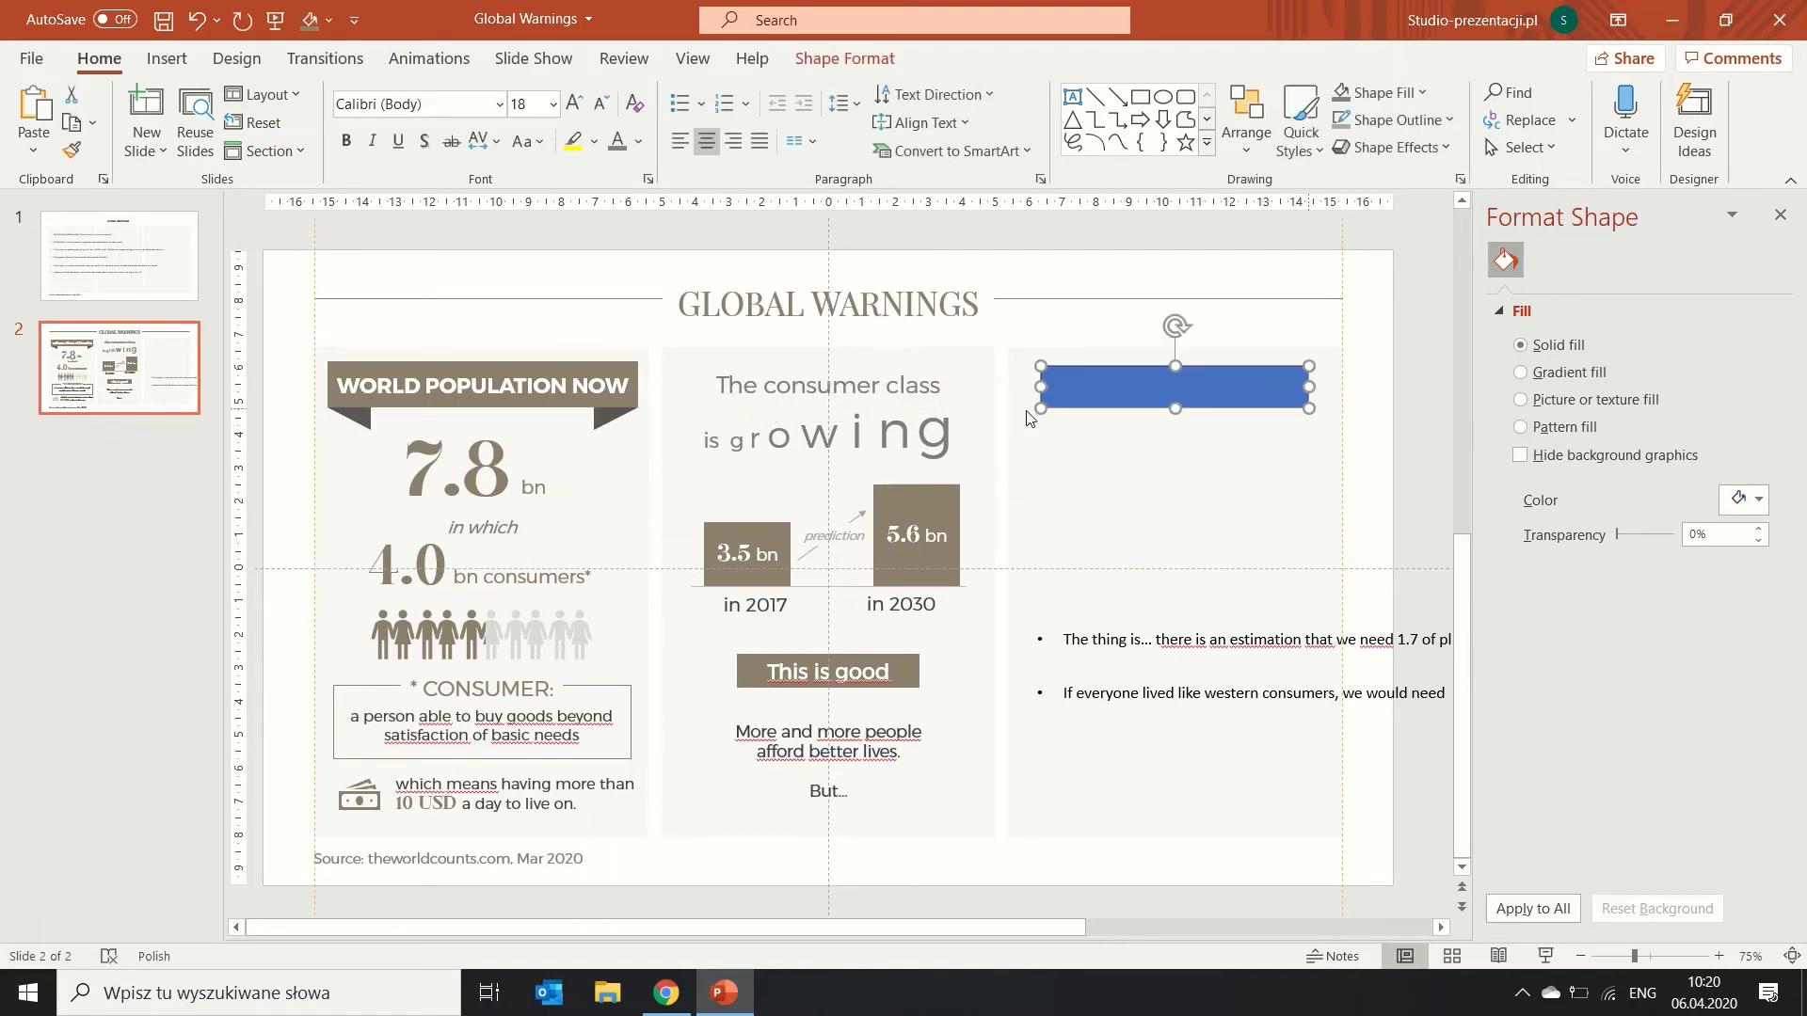
pyautogui.click(602, 372)
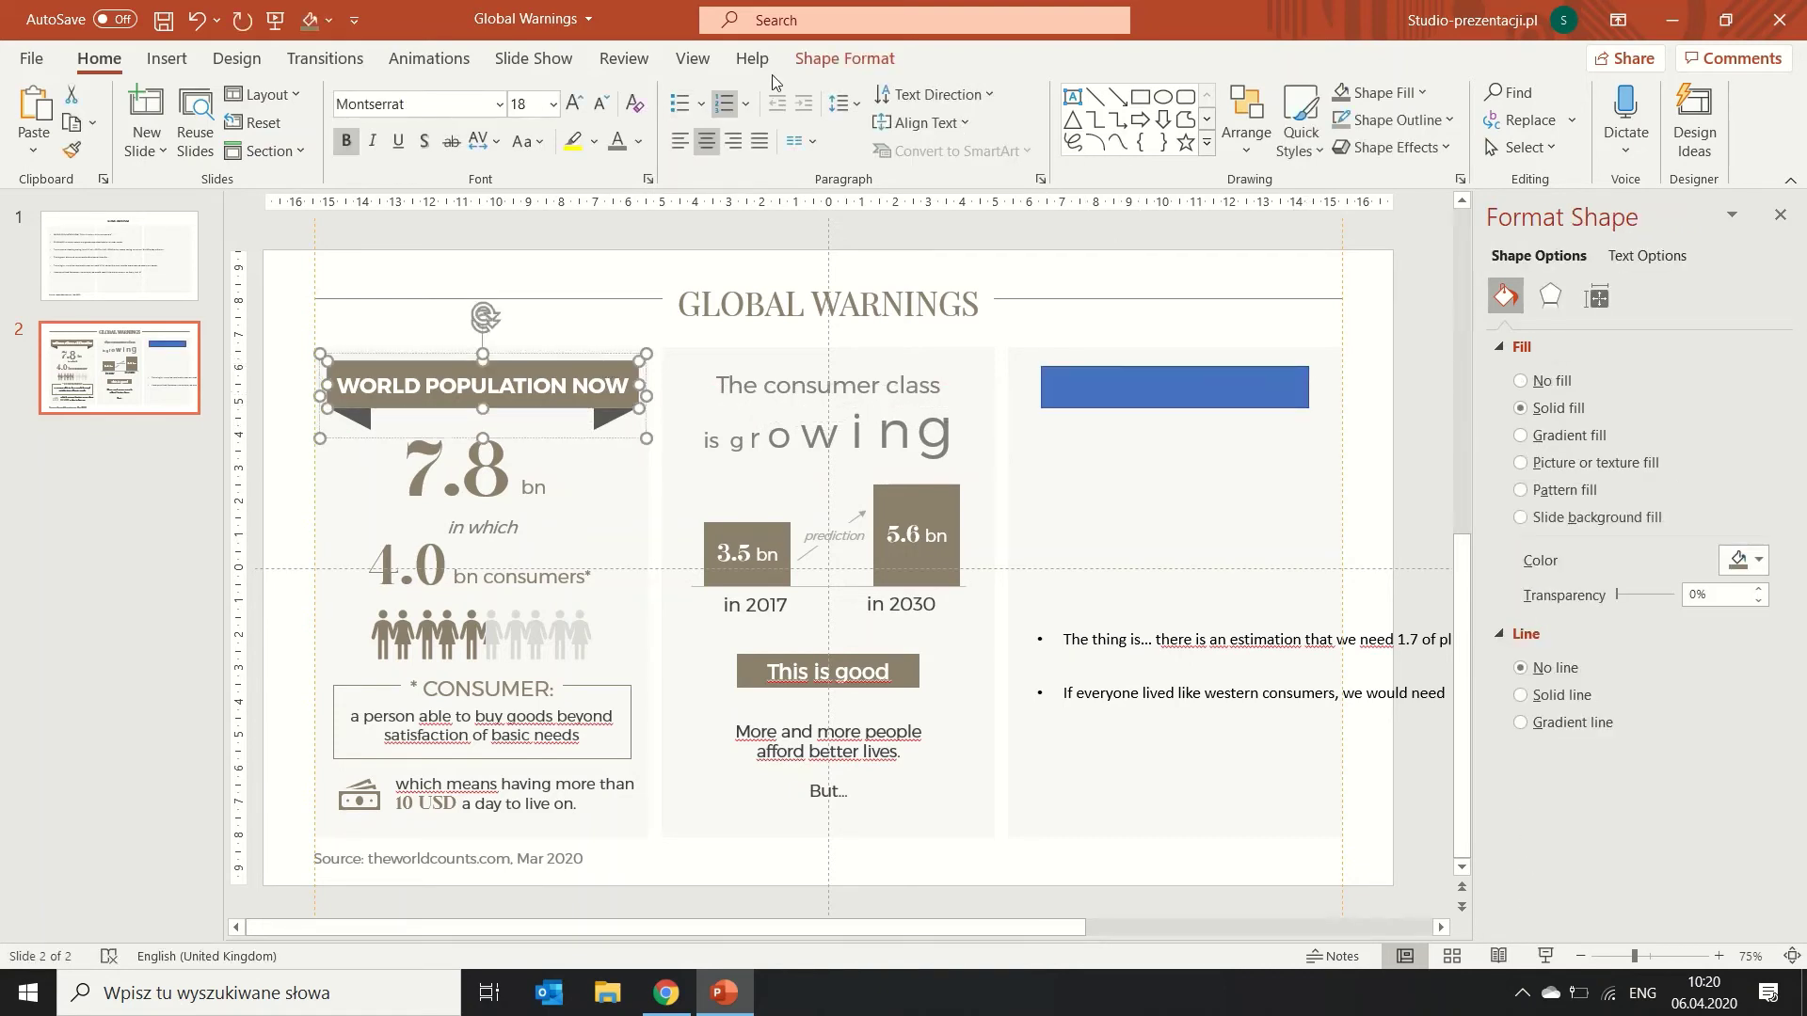
pyautogui.click(825, 60)
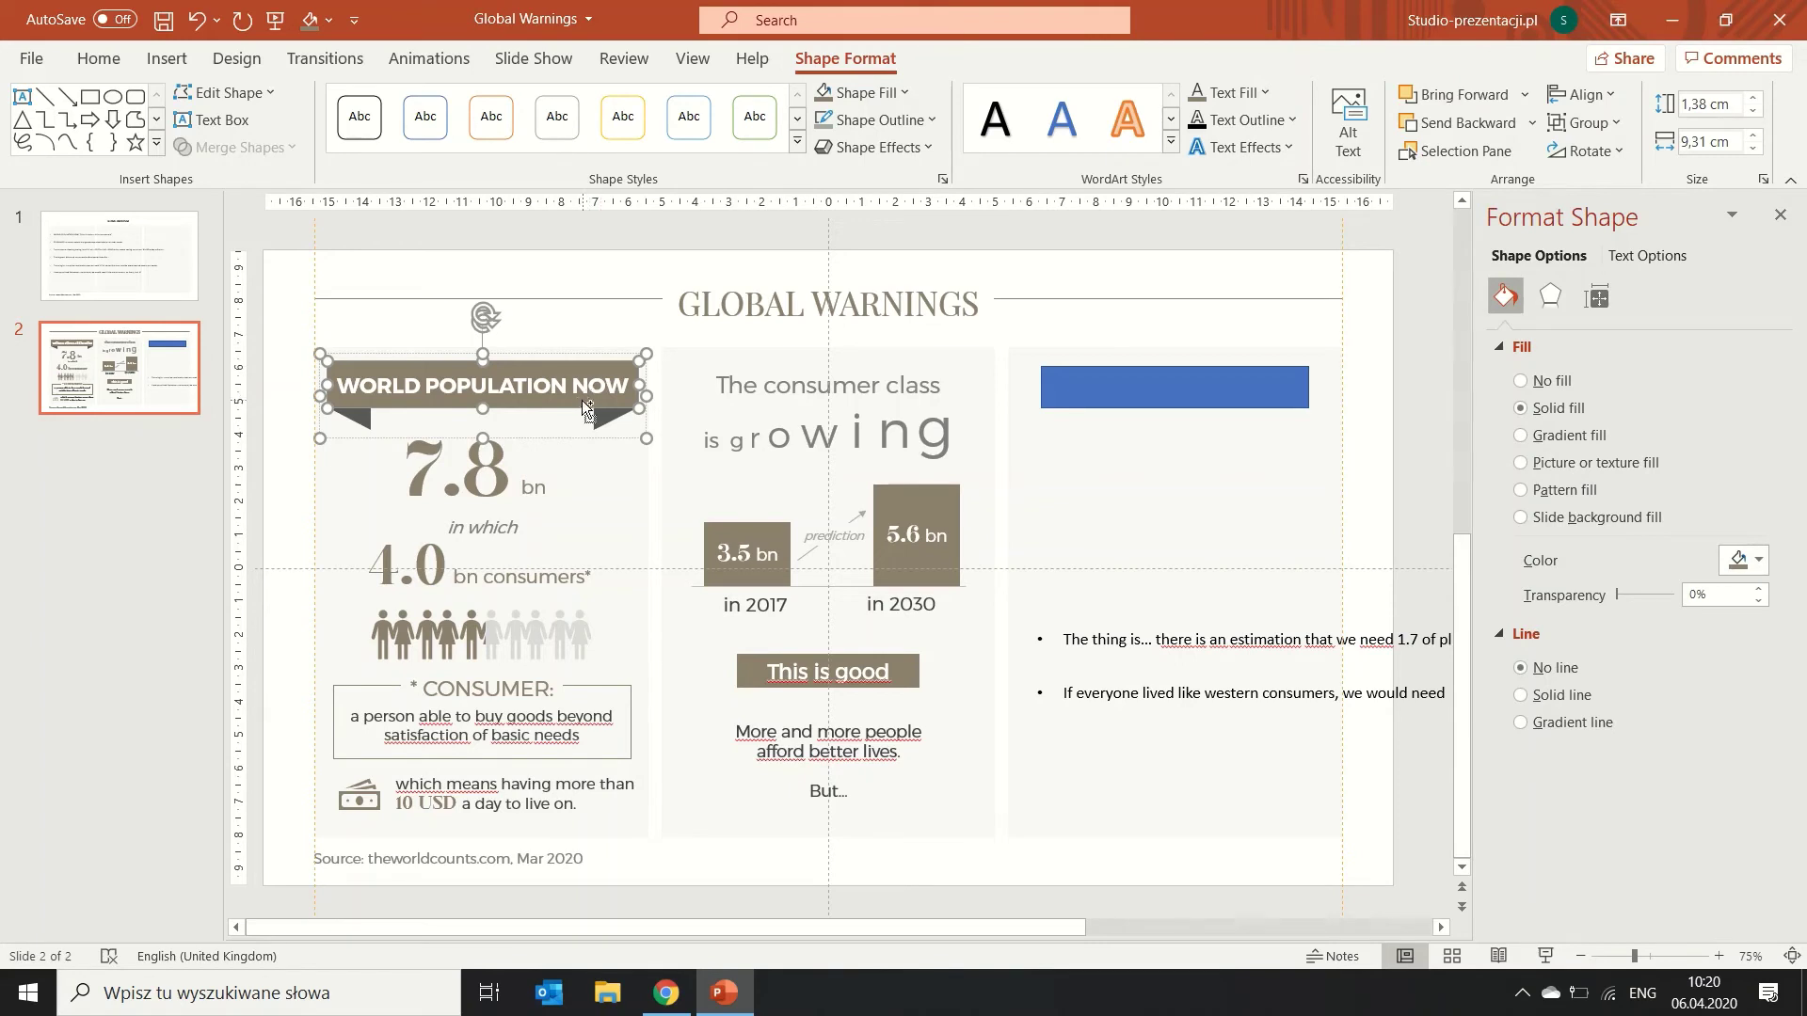
pyautogui.moveTo(586, 409); pyautogui.dragTo(1154, 467)
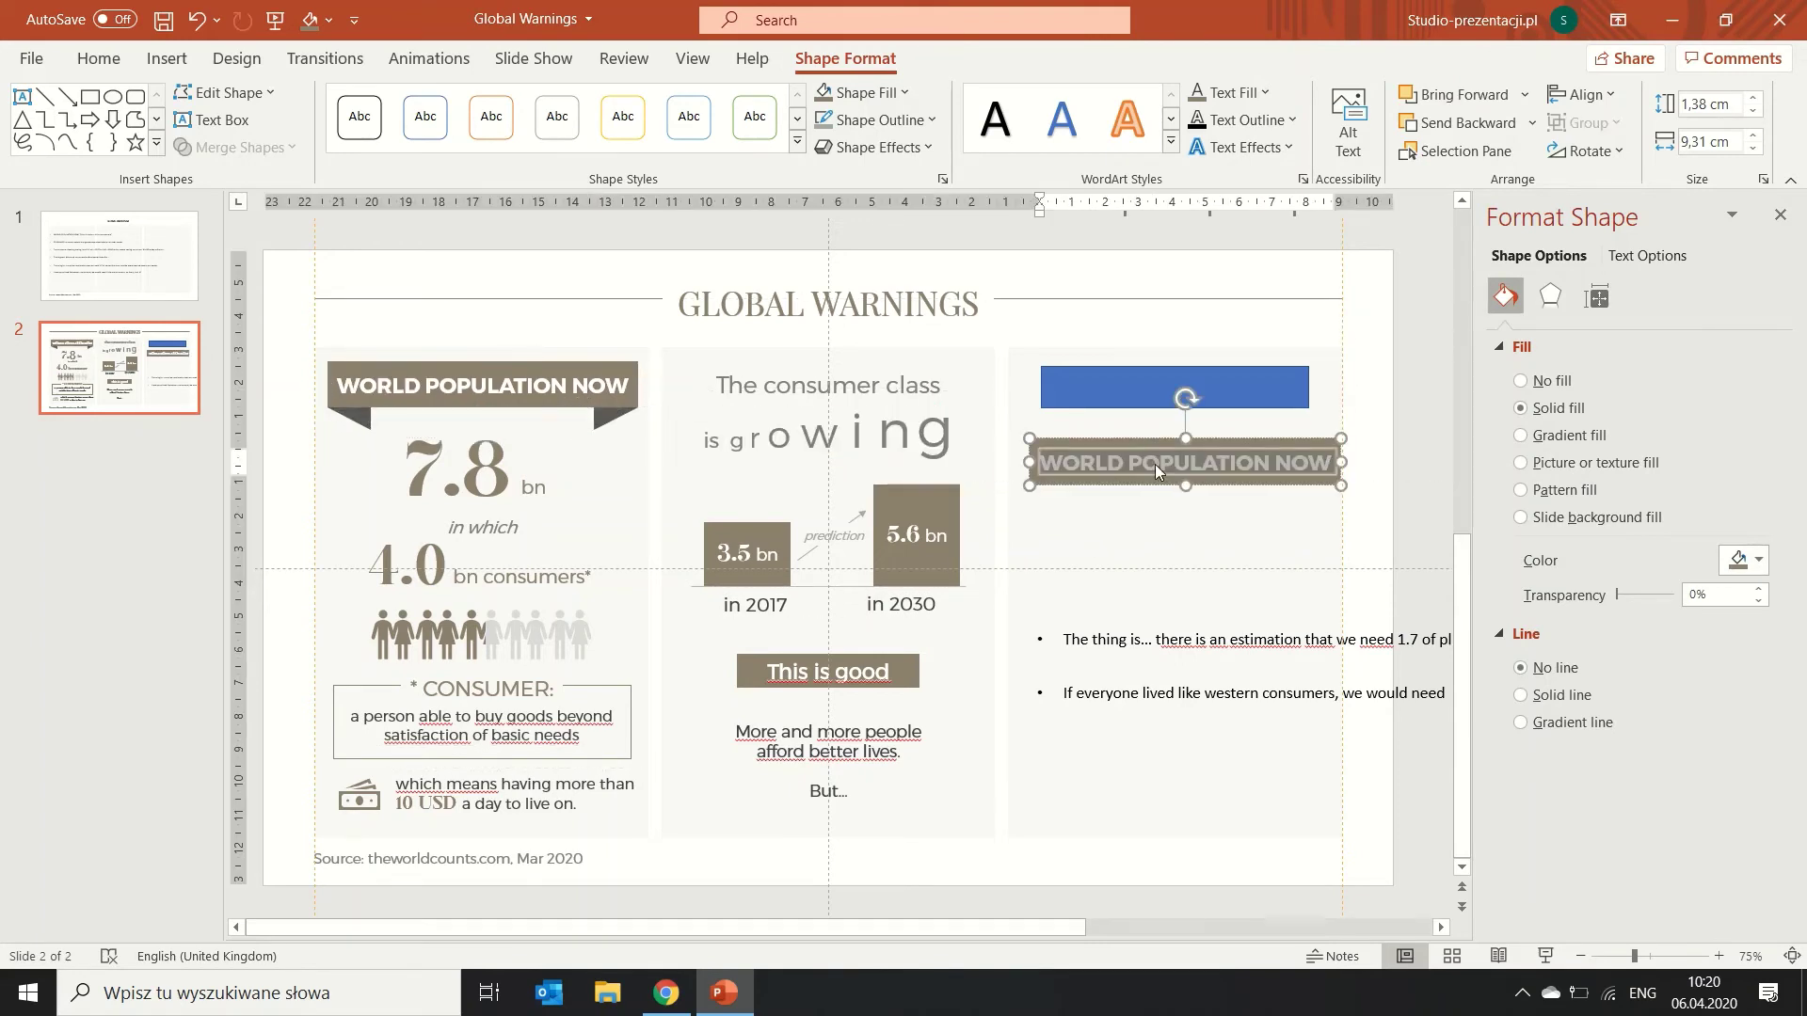
pyautogui.write('THE TH')
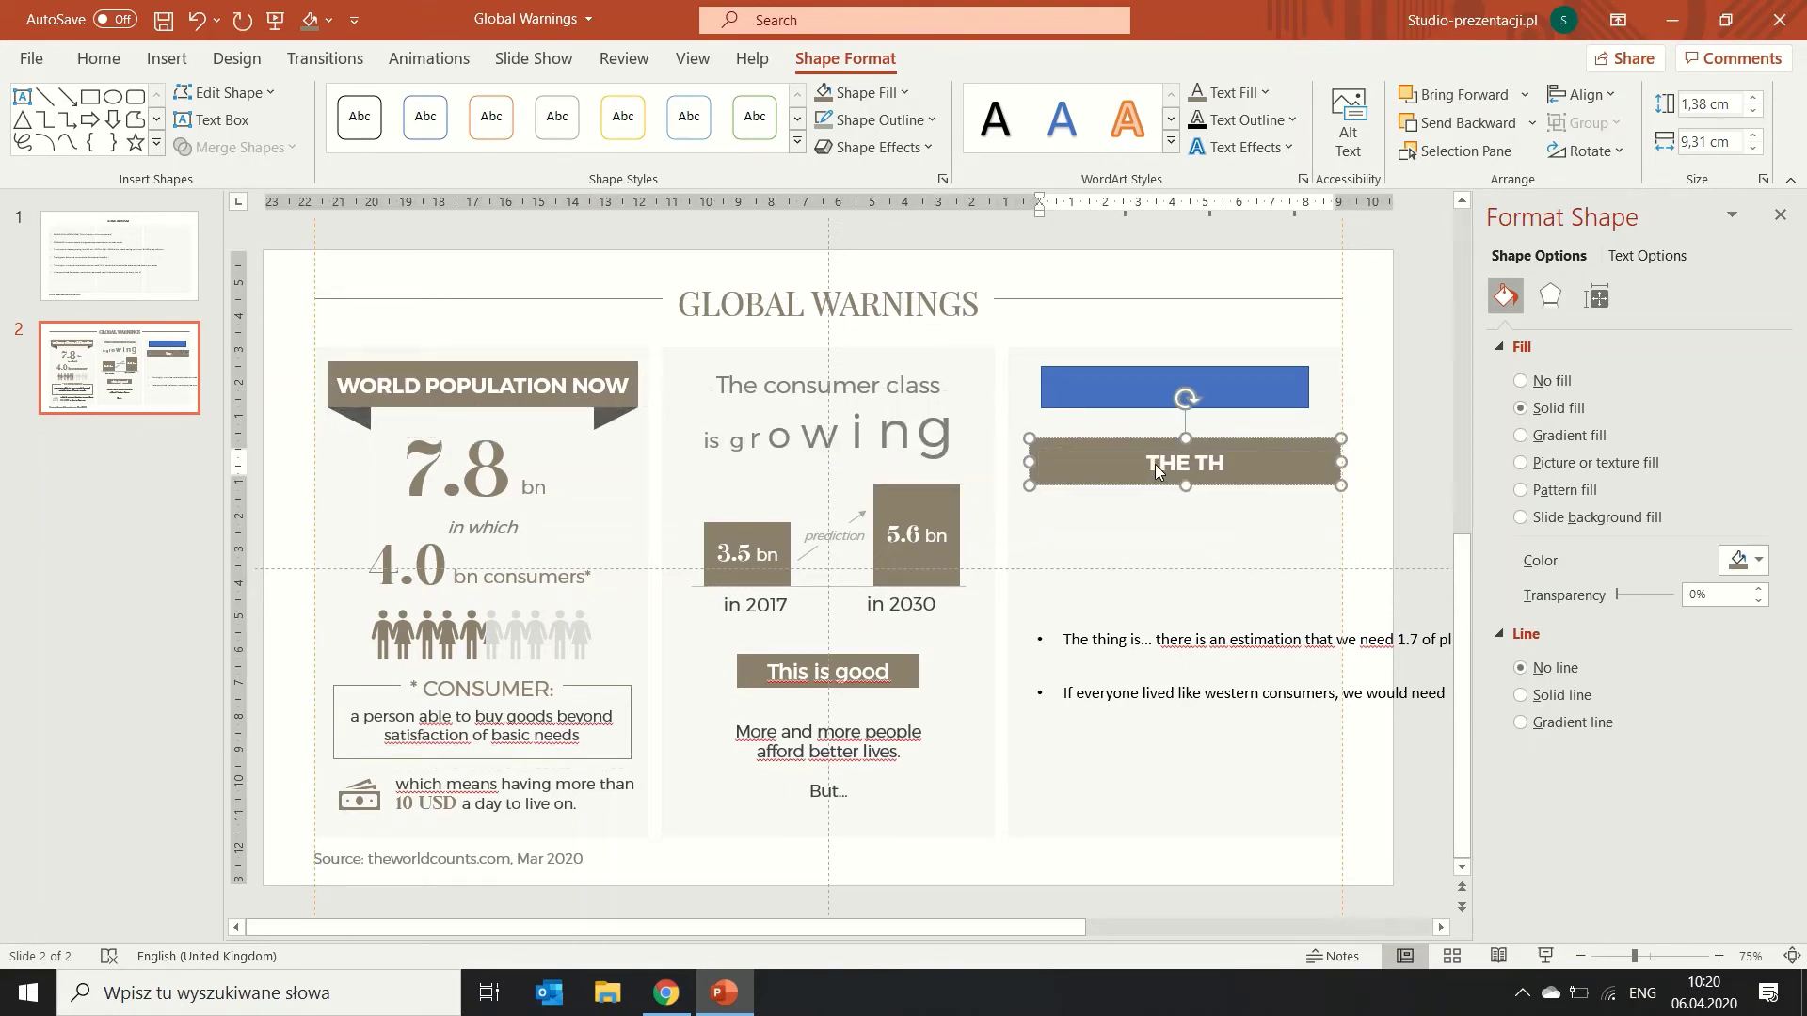
pyautogui.write('ING IS.')
pyautogui.write('..')
pyautogui.click(1260, 403)
pyautogui.press('Delete')
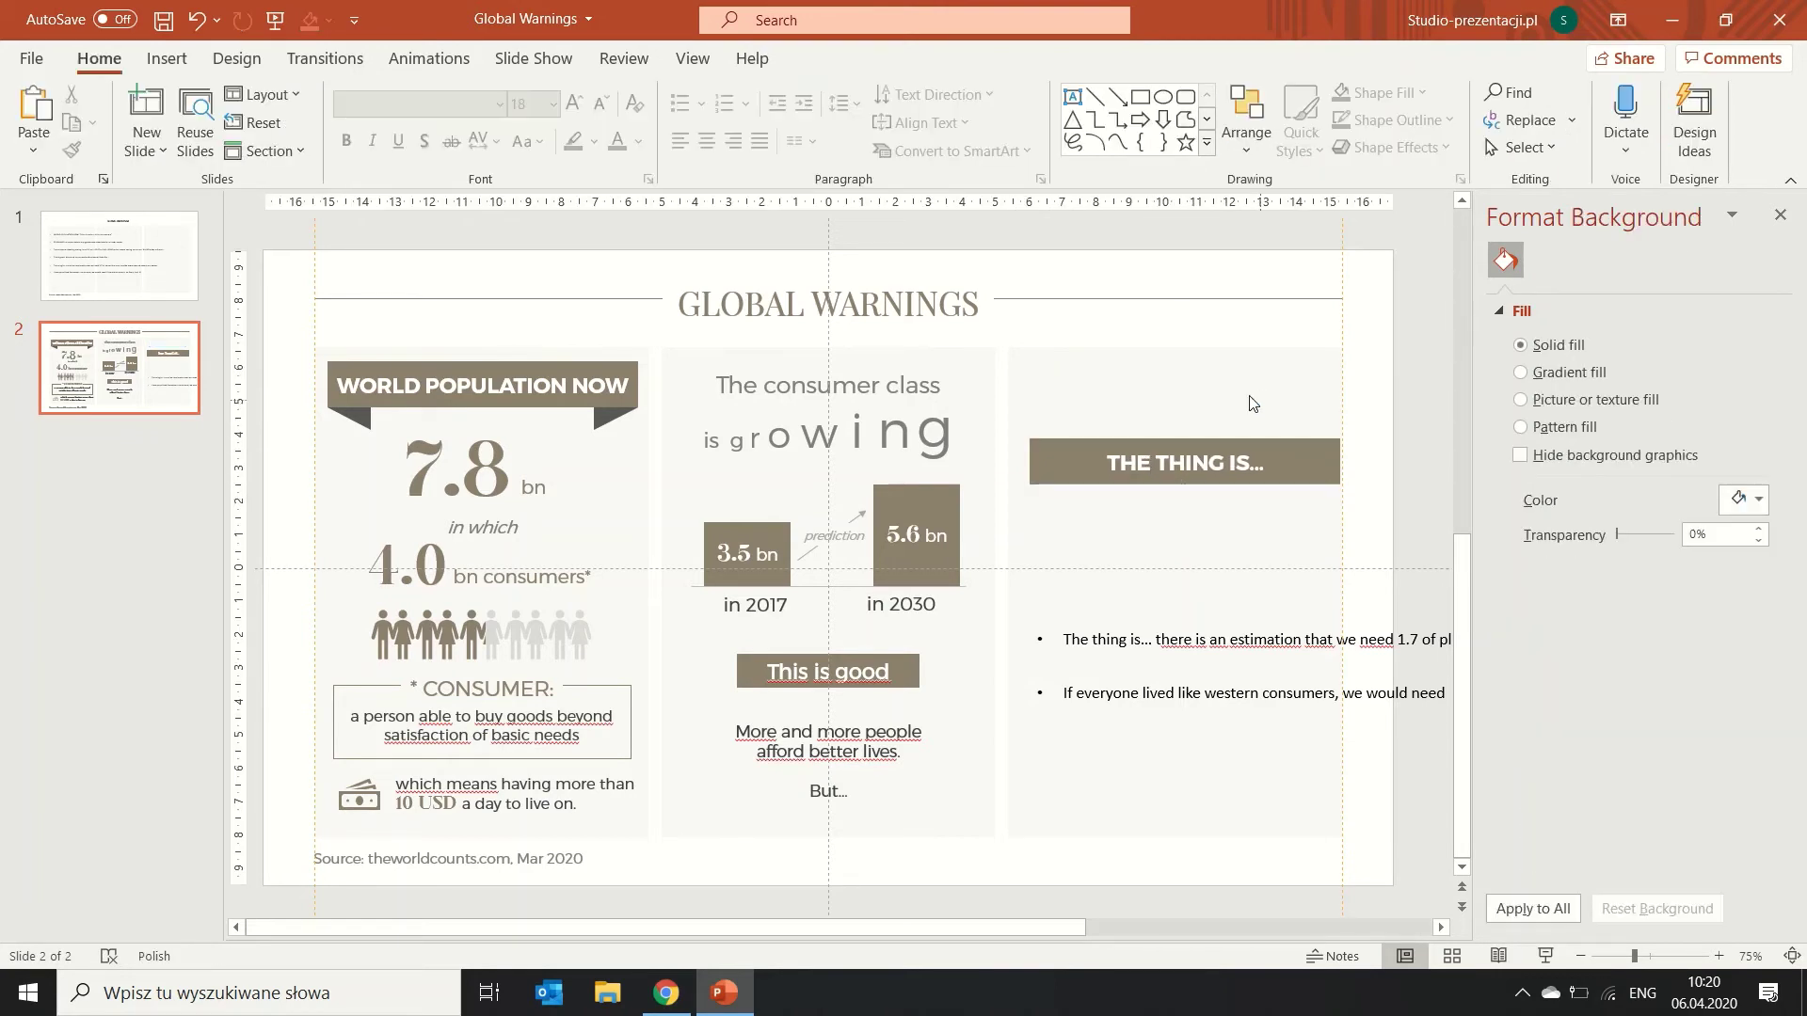
# Align the tops of the 'THE THING IS...' and 'WORLD POPULATION NOW' banners.
pyautogui.click(1214, 452)
pyautogui.keyDown('shift'); pyautogui.click(565, 405); pyautogui.keyUp('shift')
pyautogui.click(1581, 94)
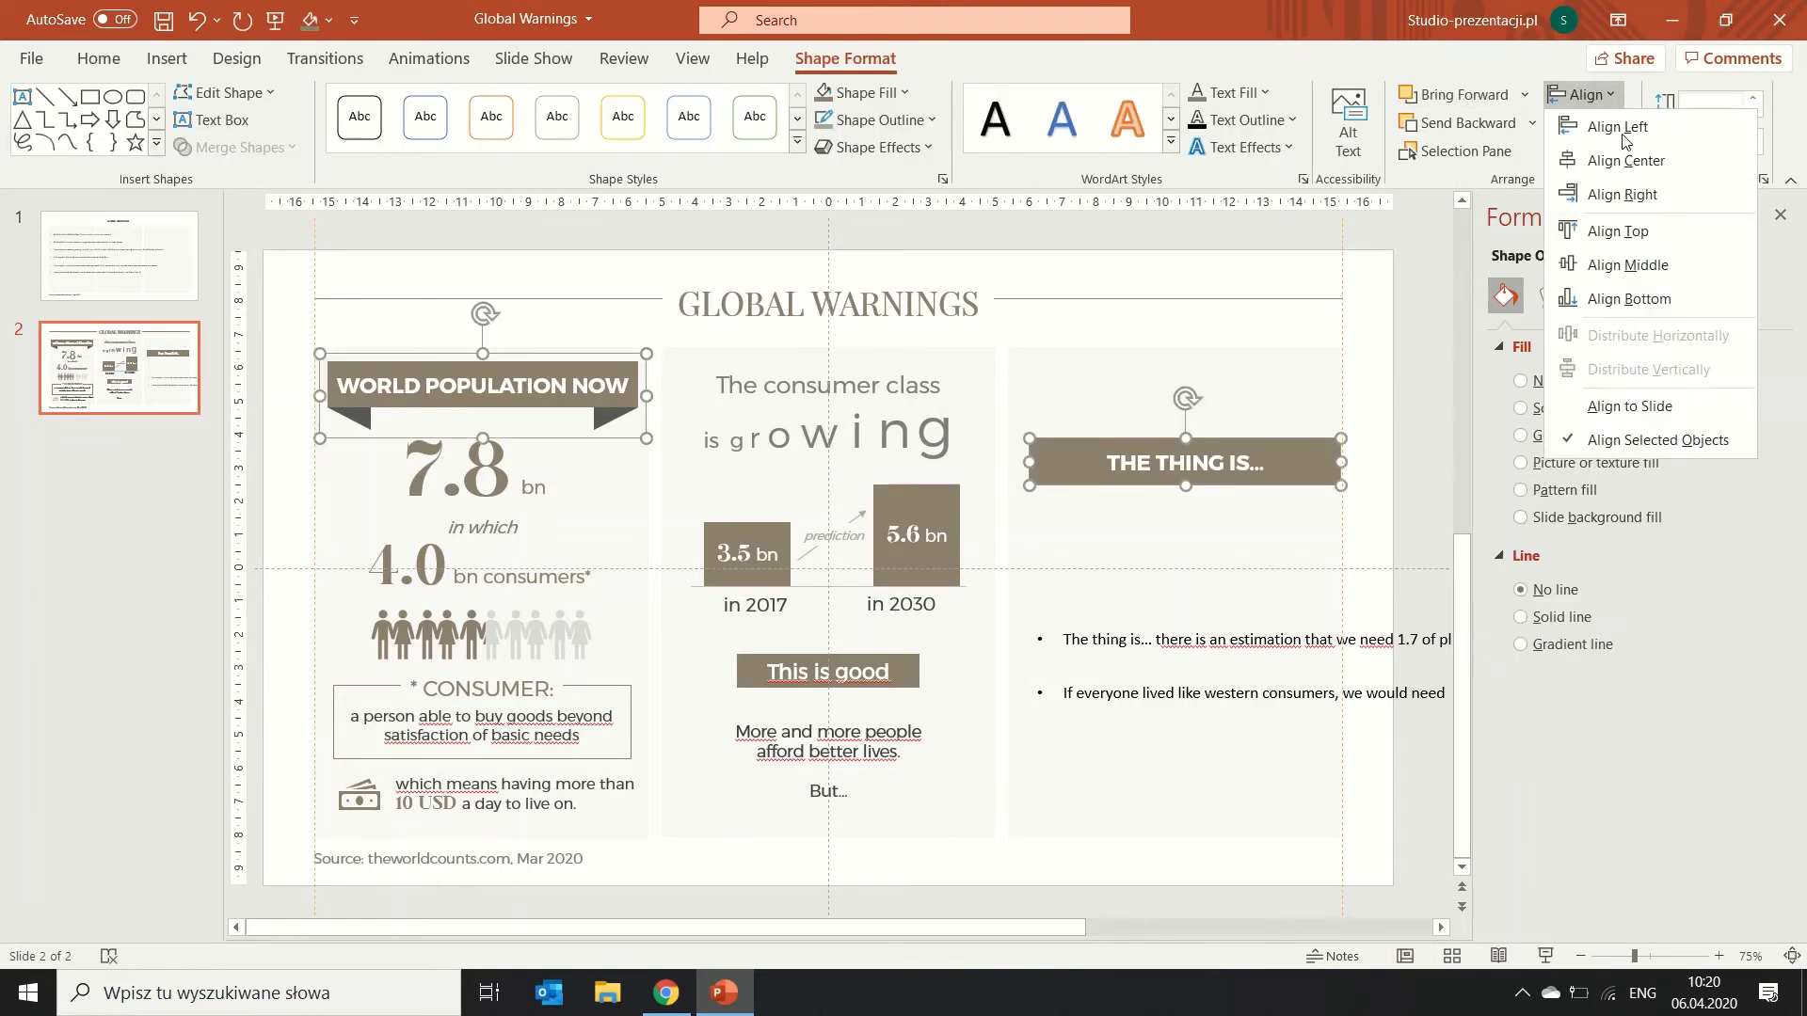
pyautogui.click(1593, 229)
pyautogui.press('Escape')
pyautogui.click(1295, 393)
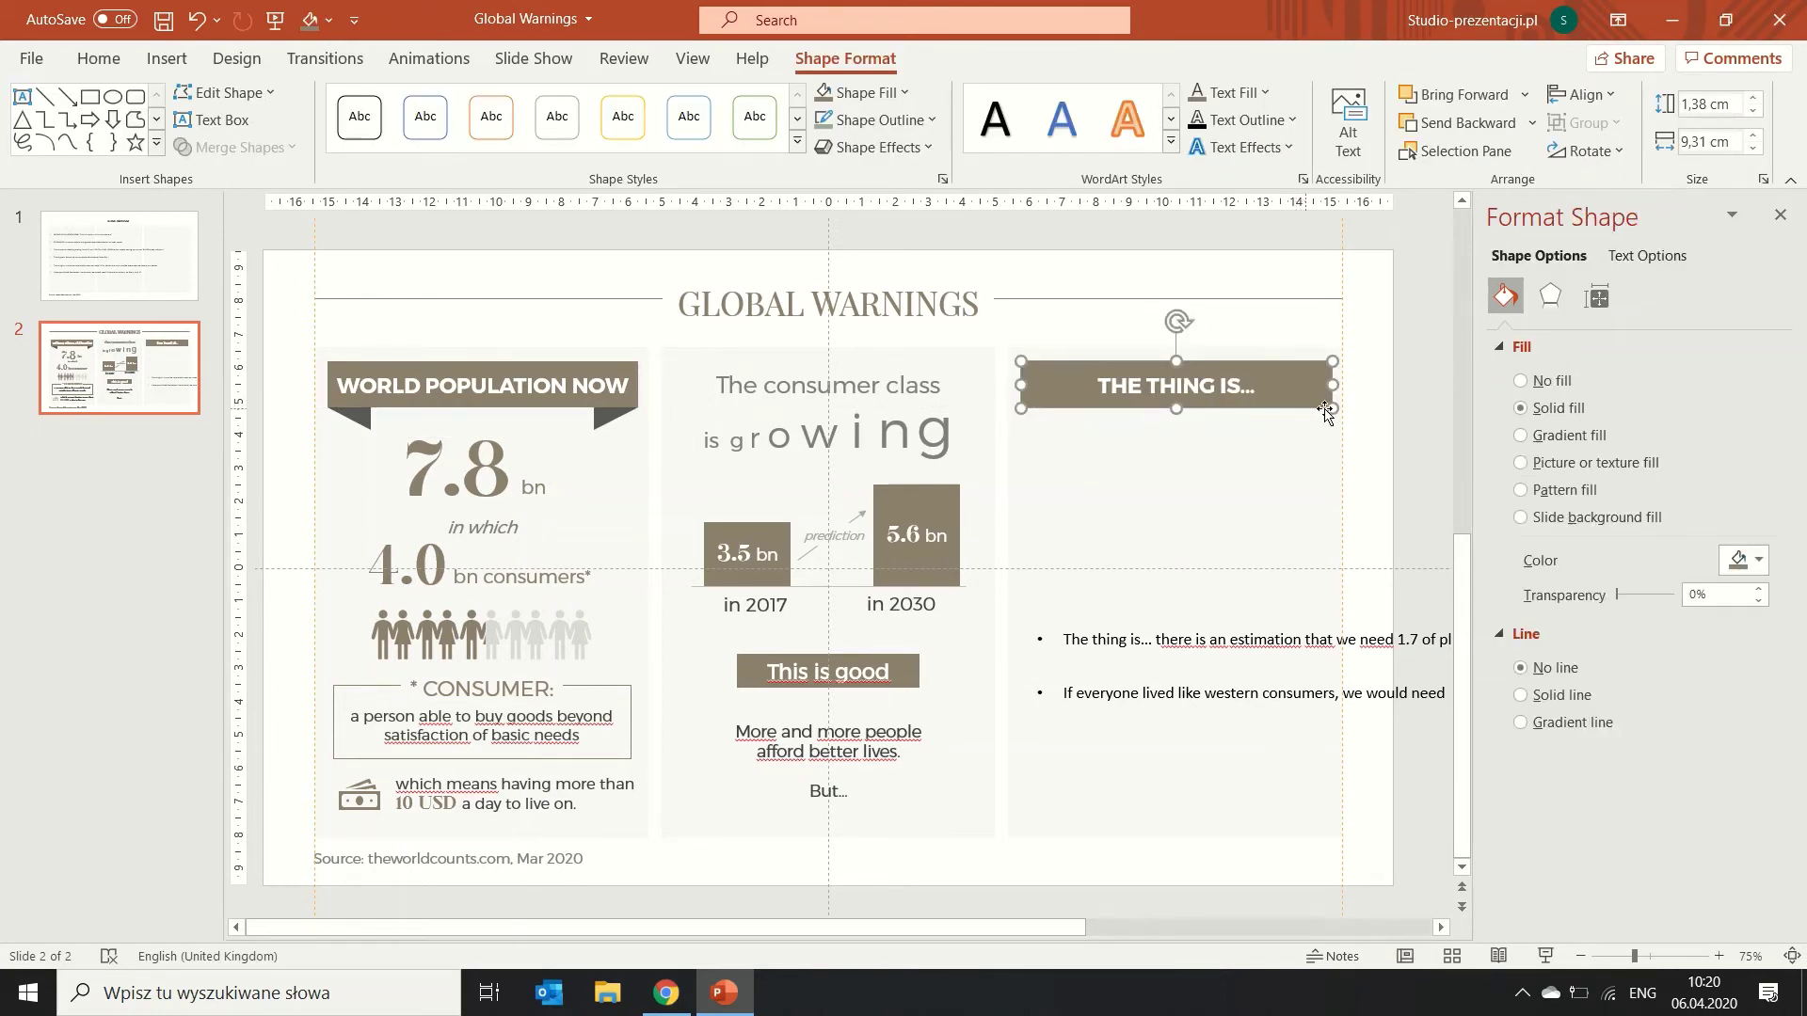
pyautogui.click(1384, 416)
# Copy the phrase 'there is an estimation that we need' under the 'THE THING IS...' banner.
pyautogui.click(1178, 643)
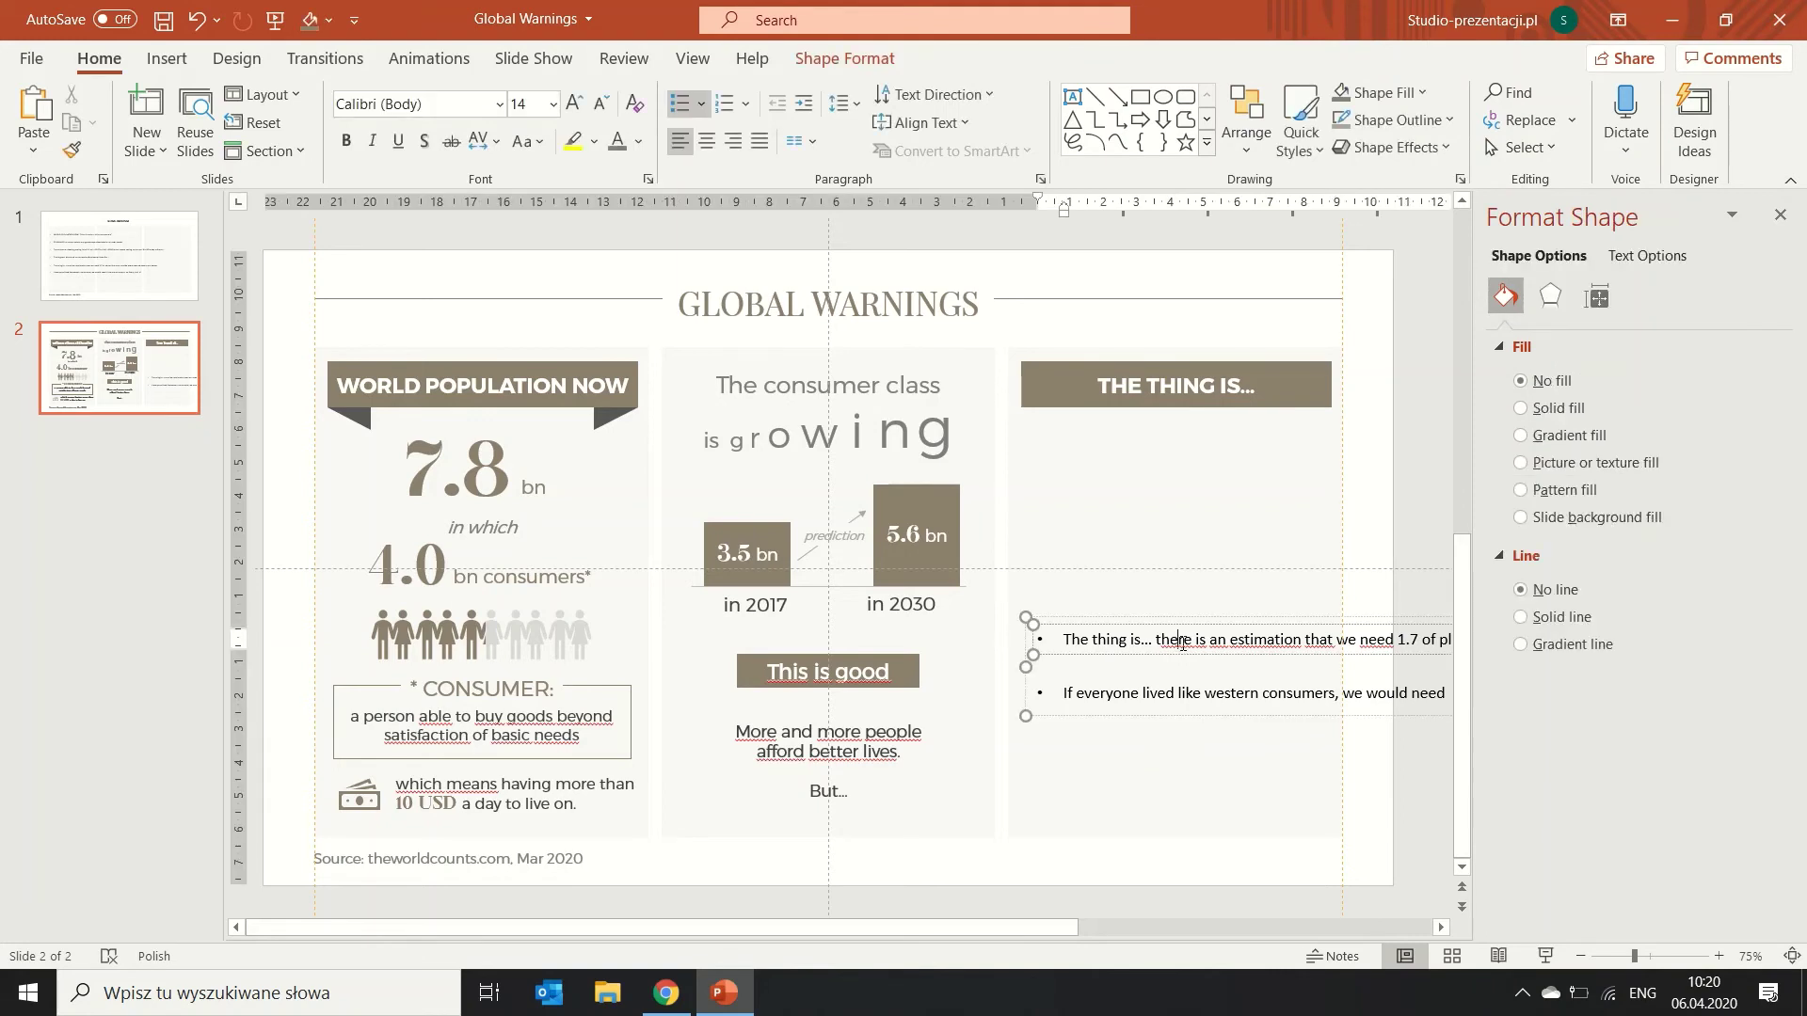
pyautogui.moveTo(1171, 639); pyautogui.dragTo(1374, 641)
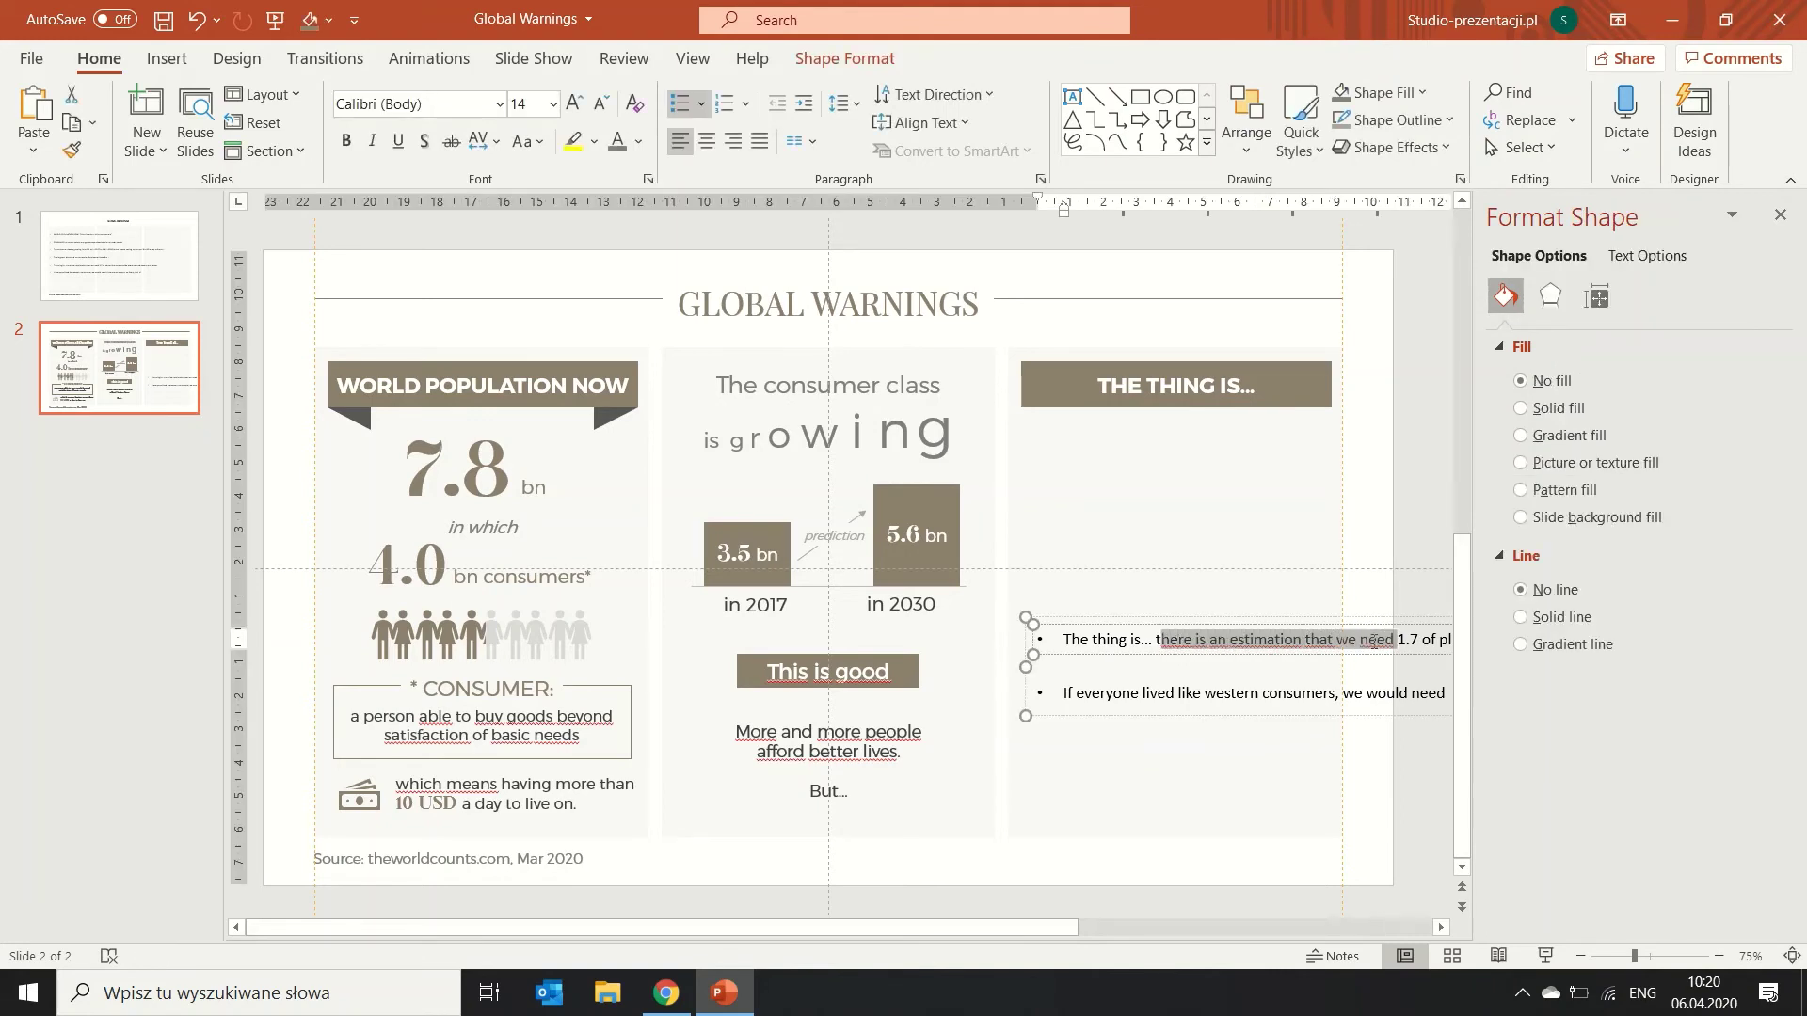
pyautogui.hotkey('ctrl', 'c')
pyautogui.click(1399, 493)
pyautogui.hotkey('ctrl', 'v')
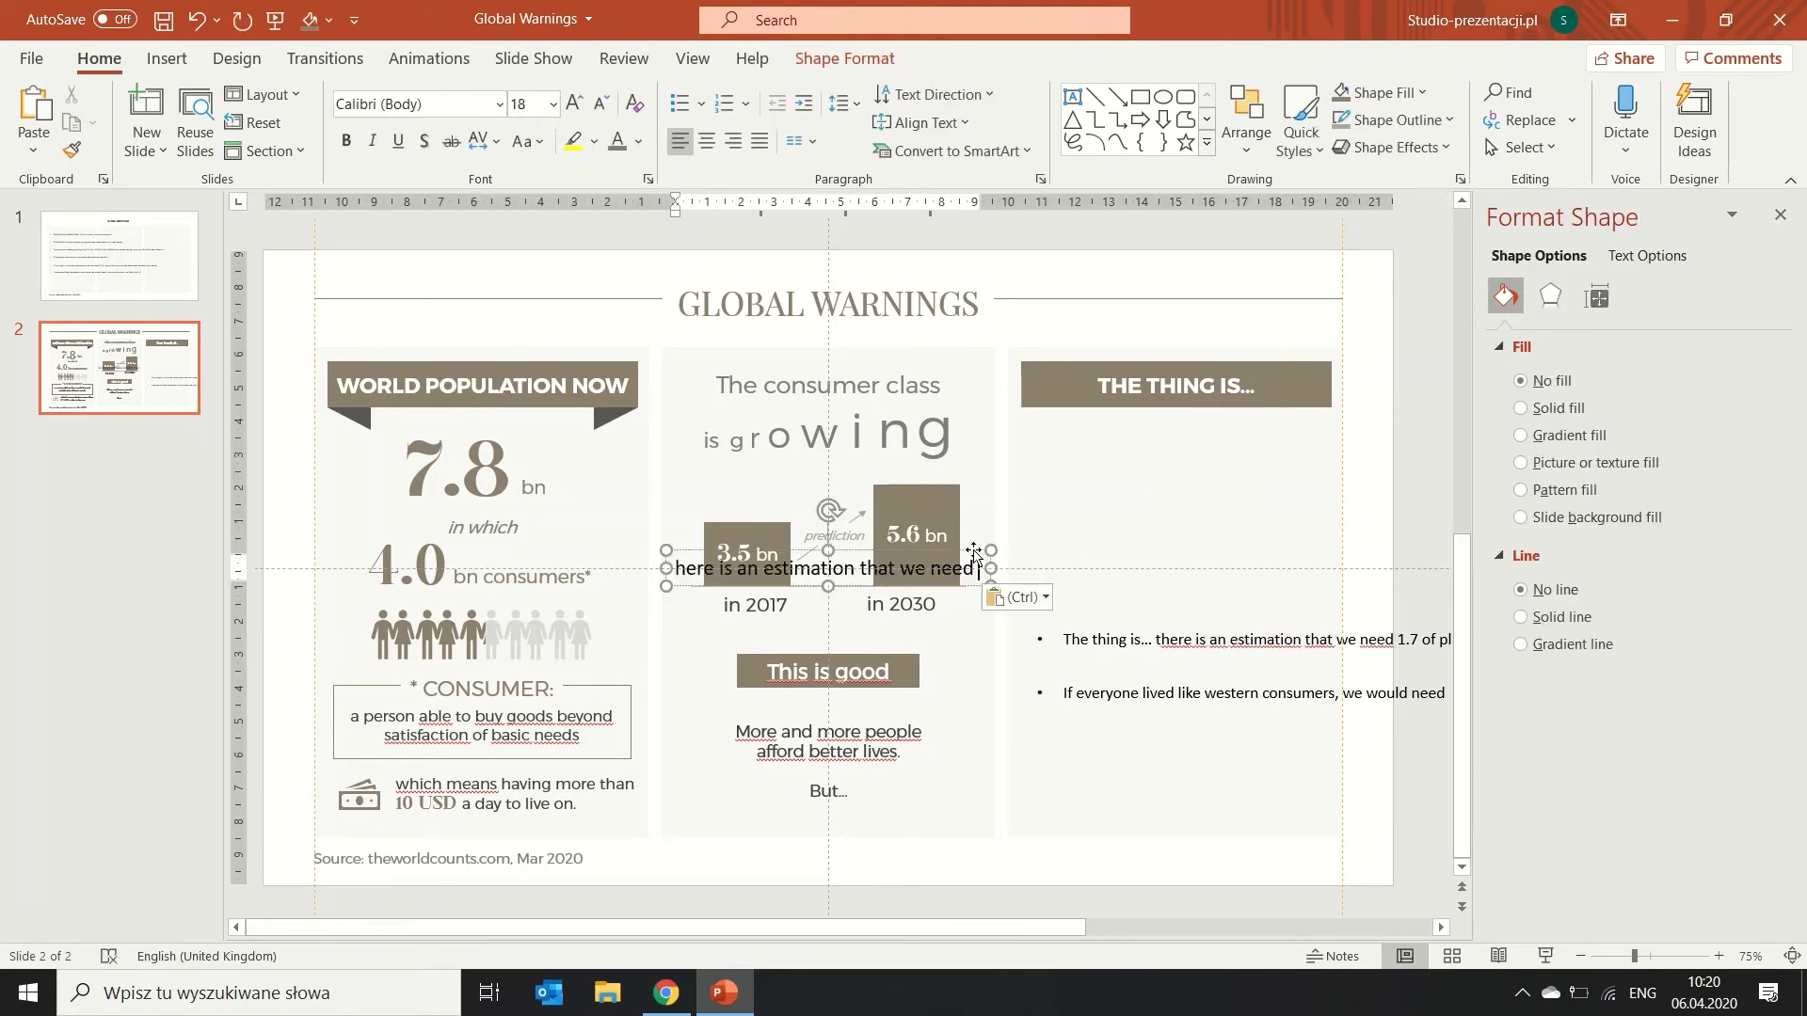
pyautogui.moveTo(979, 551); pyautogui.dragTo(1342, 427)
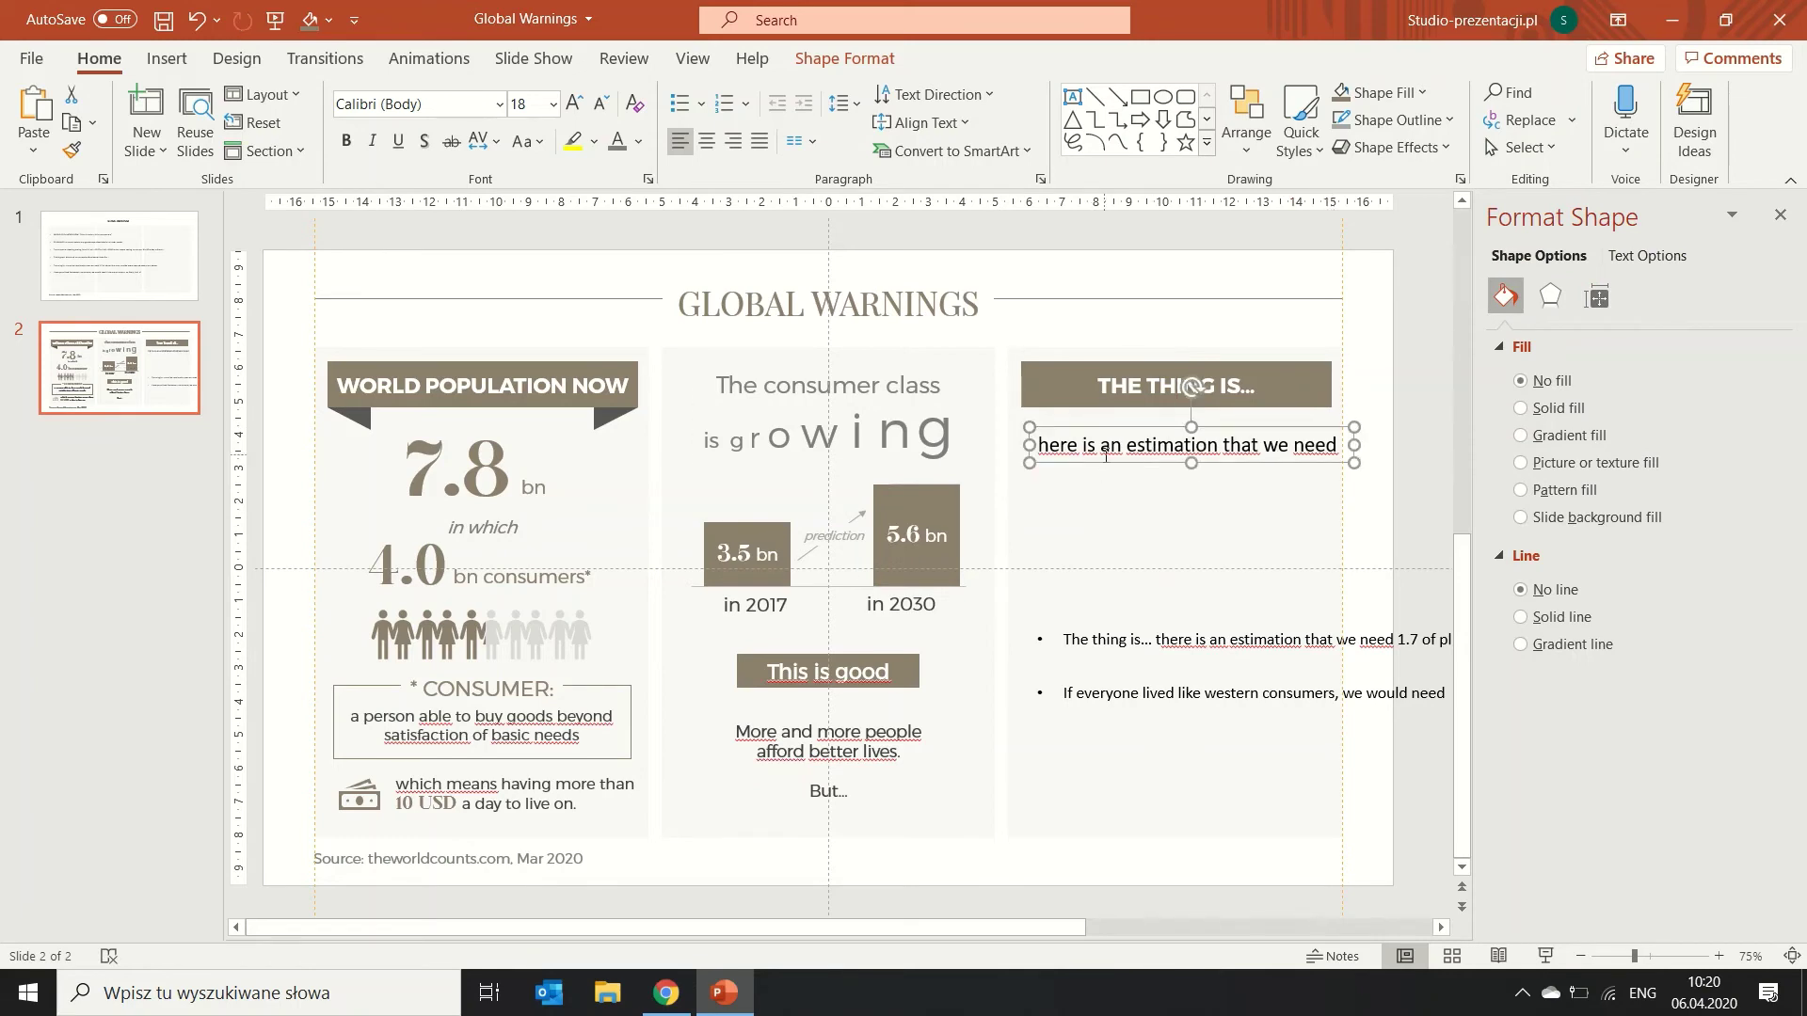
# Capitalise the phrase to 'There is…' and set it in Montserrat Light at 14 pt.
pyautogui.click(1106, 456)
pyautogui.press('Home')
pyautogui.write('T')
pyautogui.hotkey('ctrl', 'a')
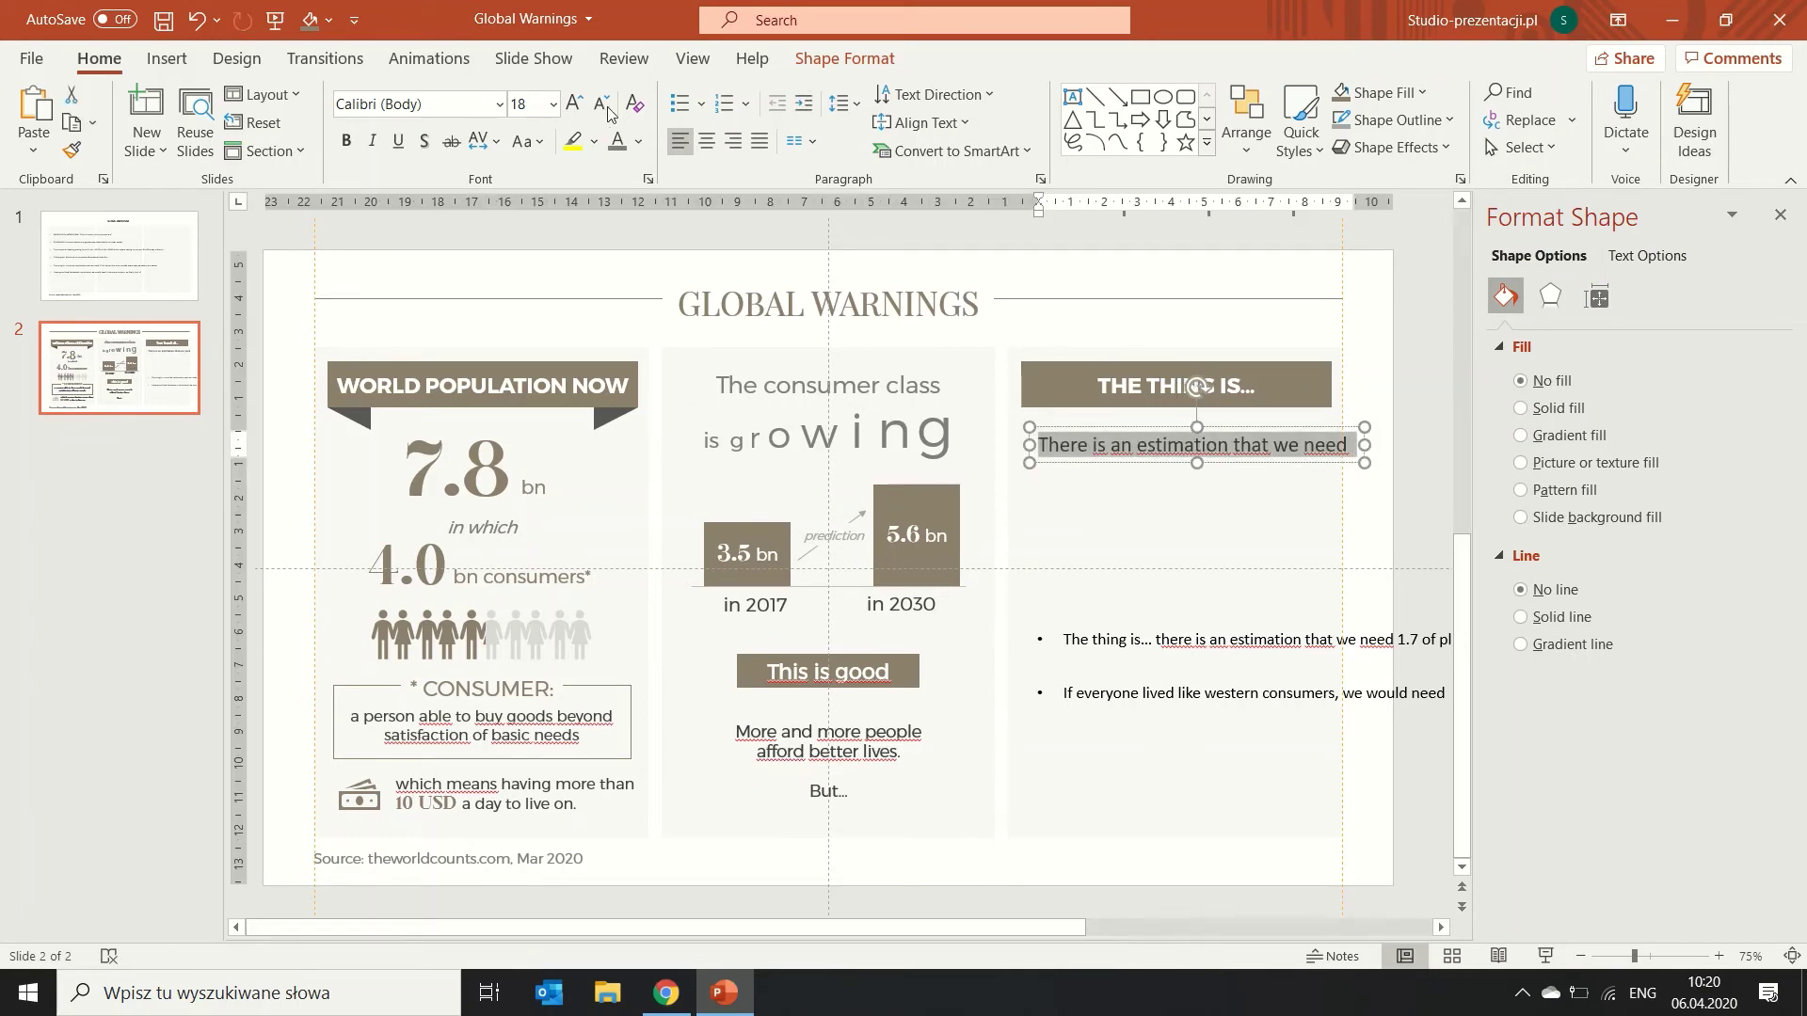
pyautogui.click(442, 112)
pyautogui.write('Montserrat Light')
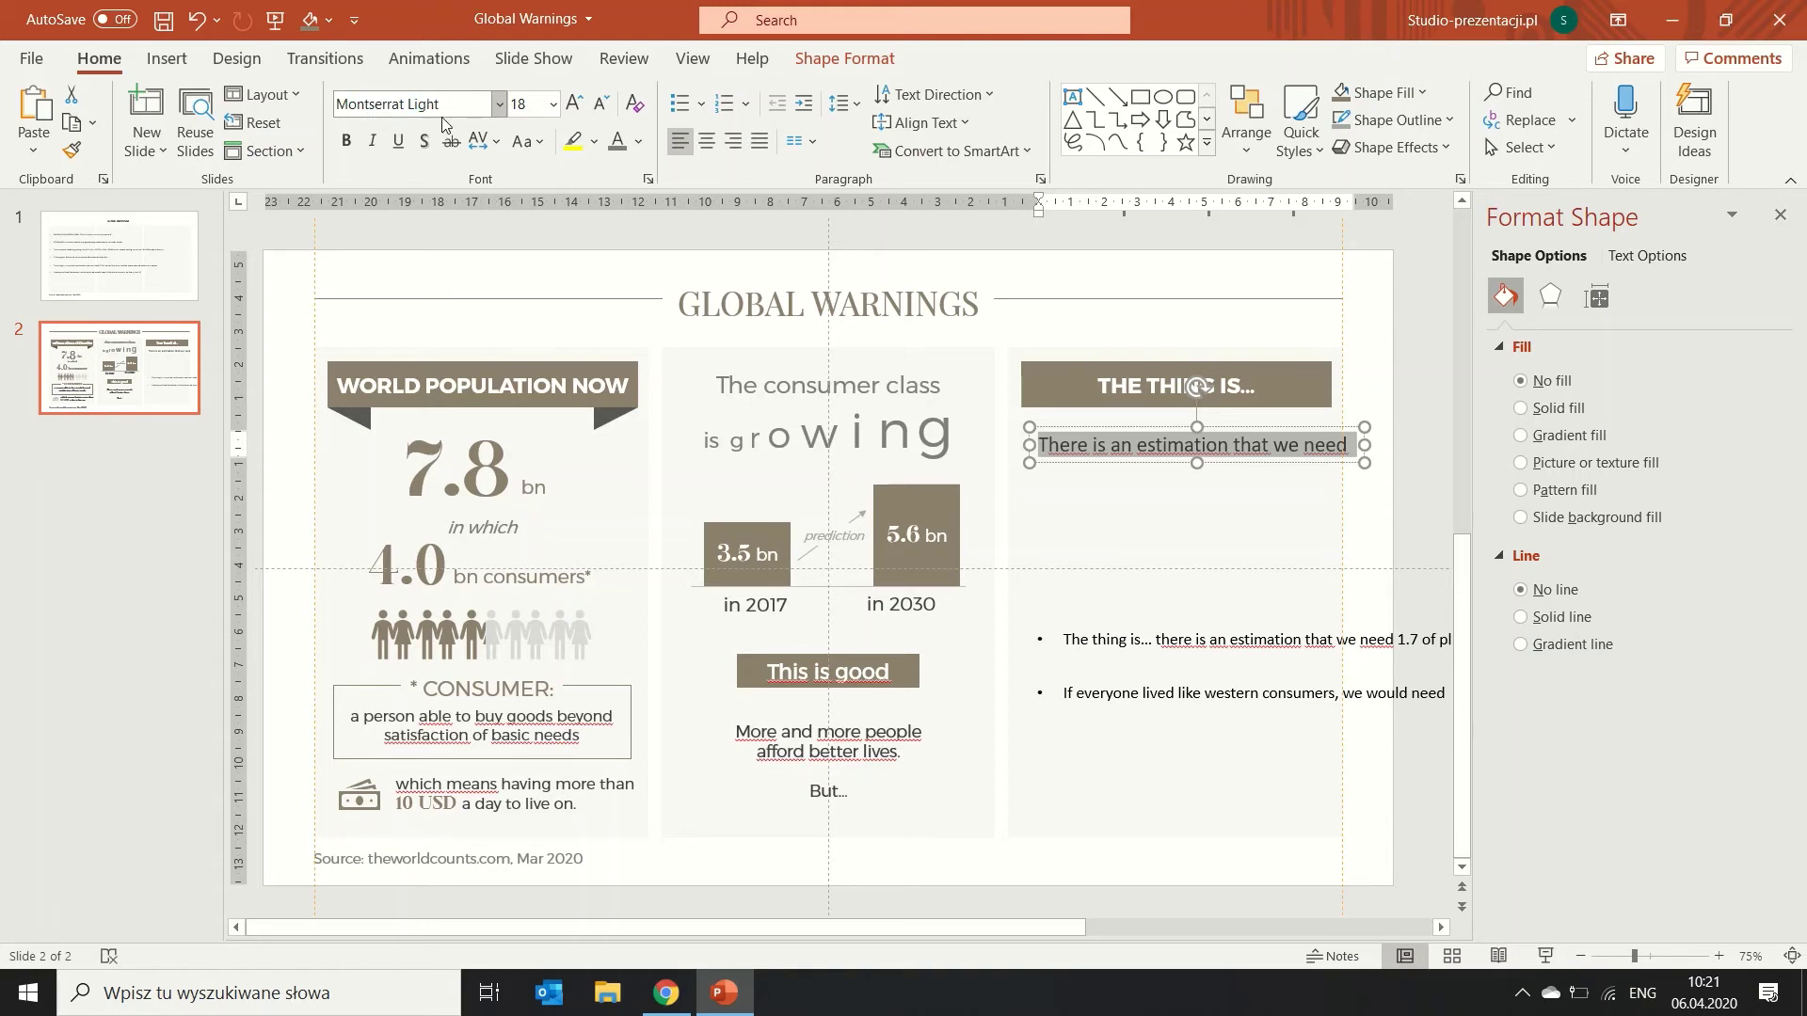
pyautogui.press('Return')
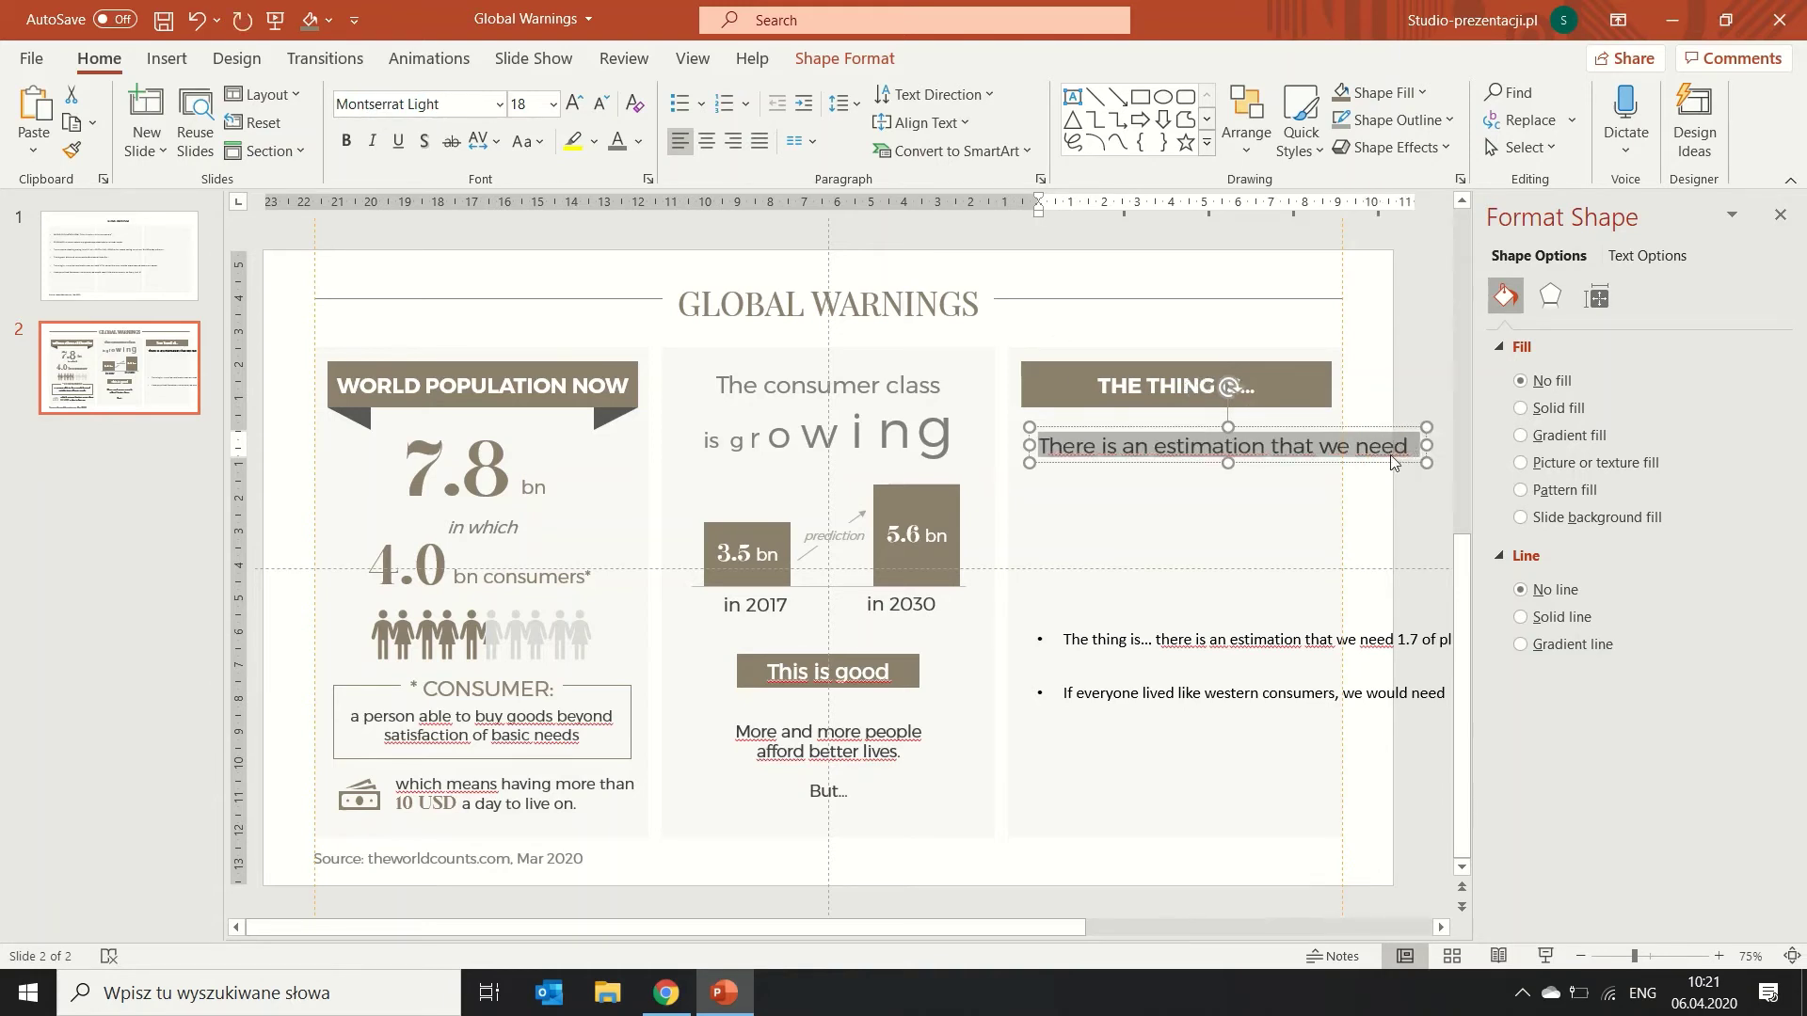
pyautogui.click(604, 109)
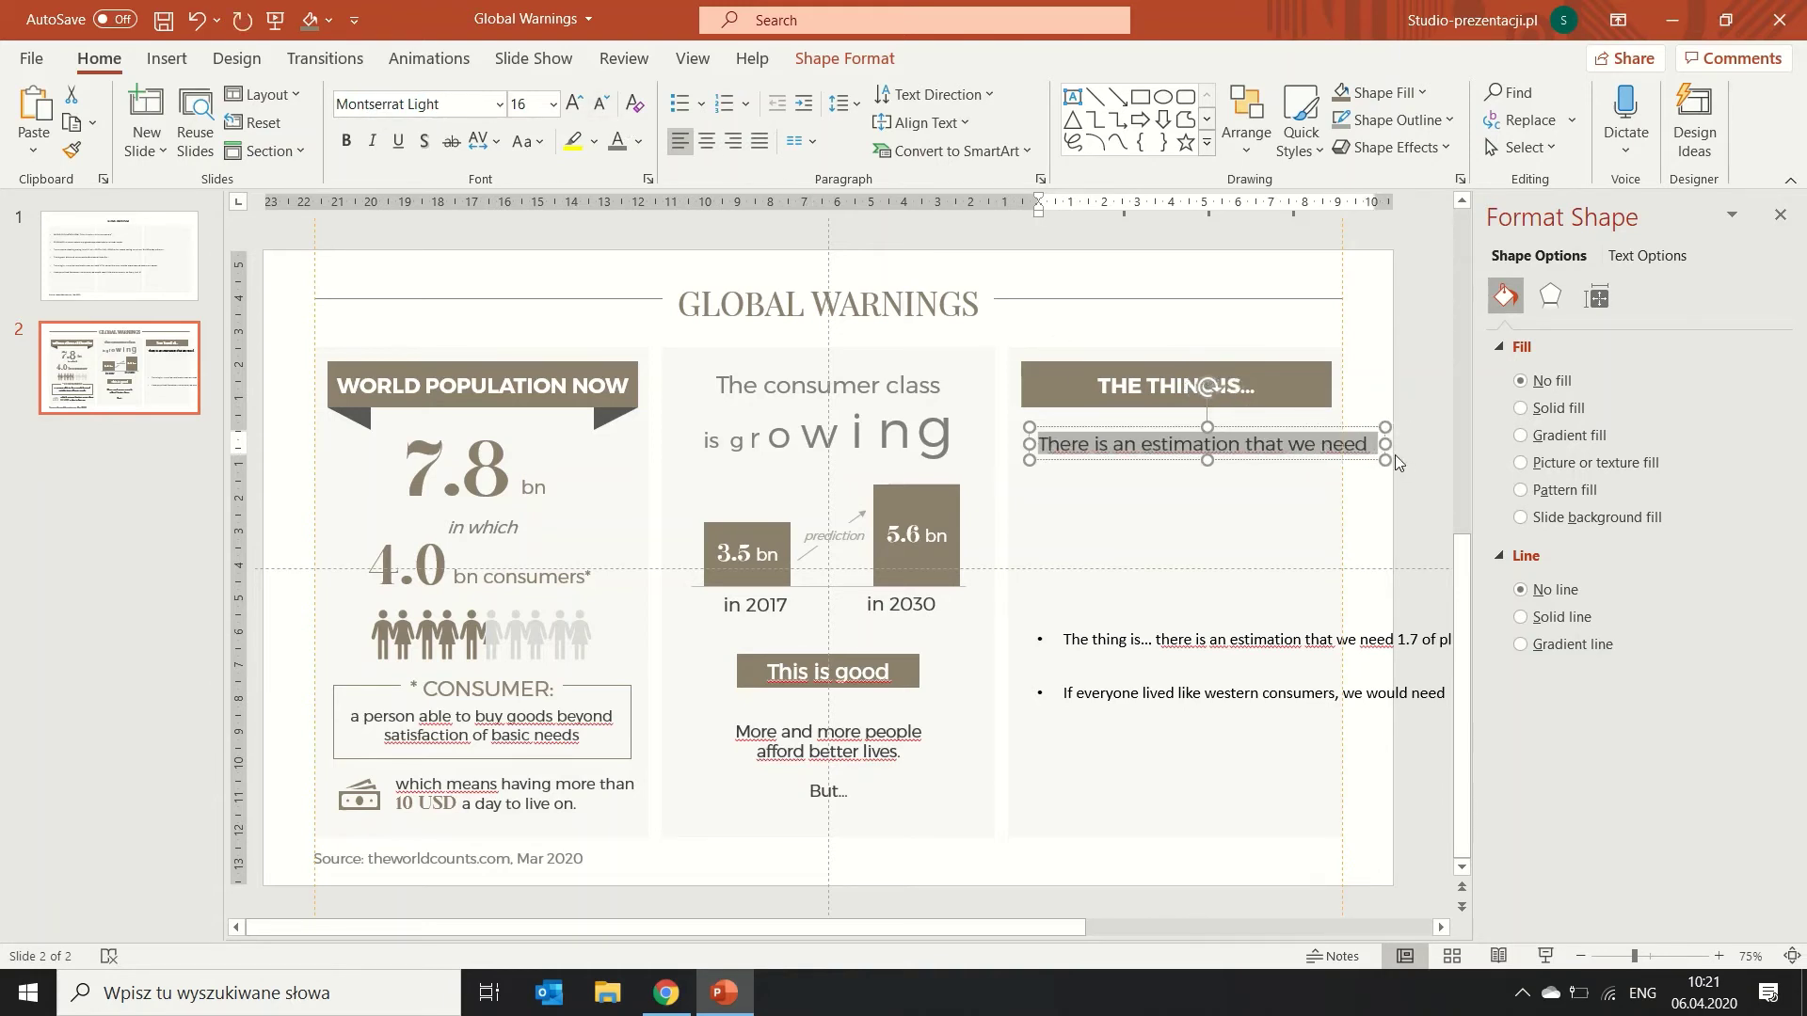
pyautogui.moveTo(1350, 429); pyautogui.dragTo(1341, 420)
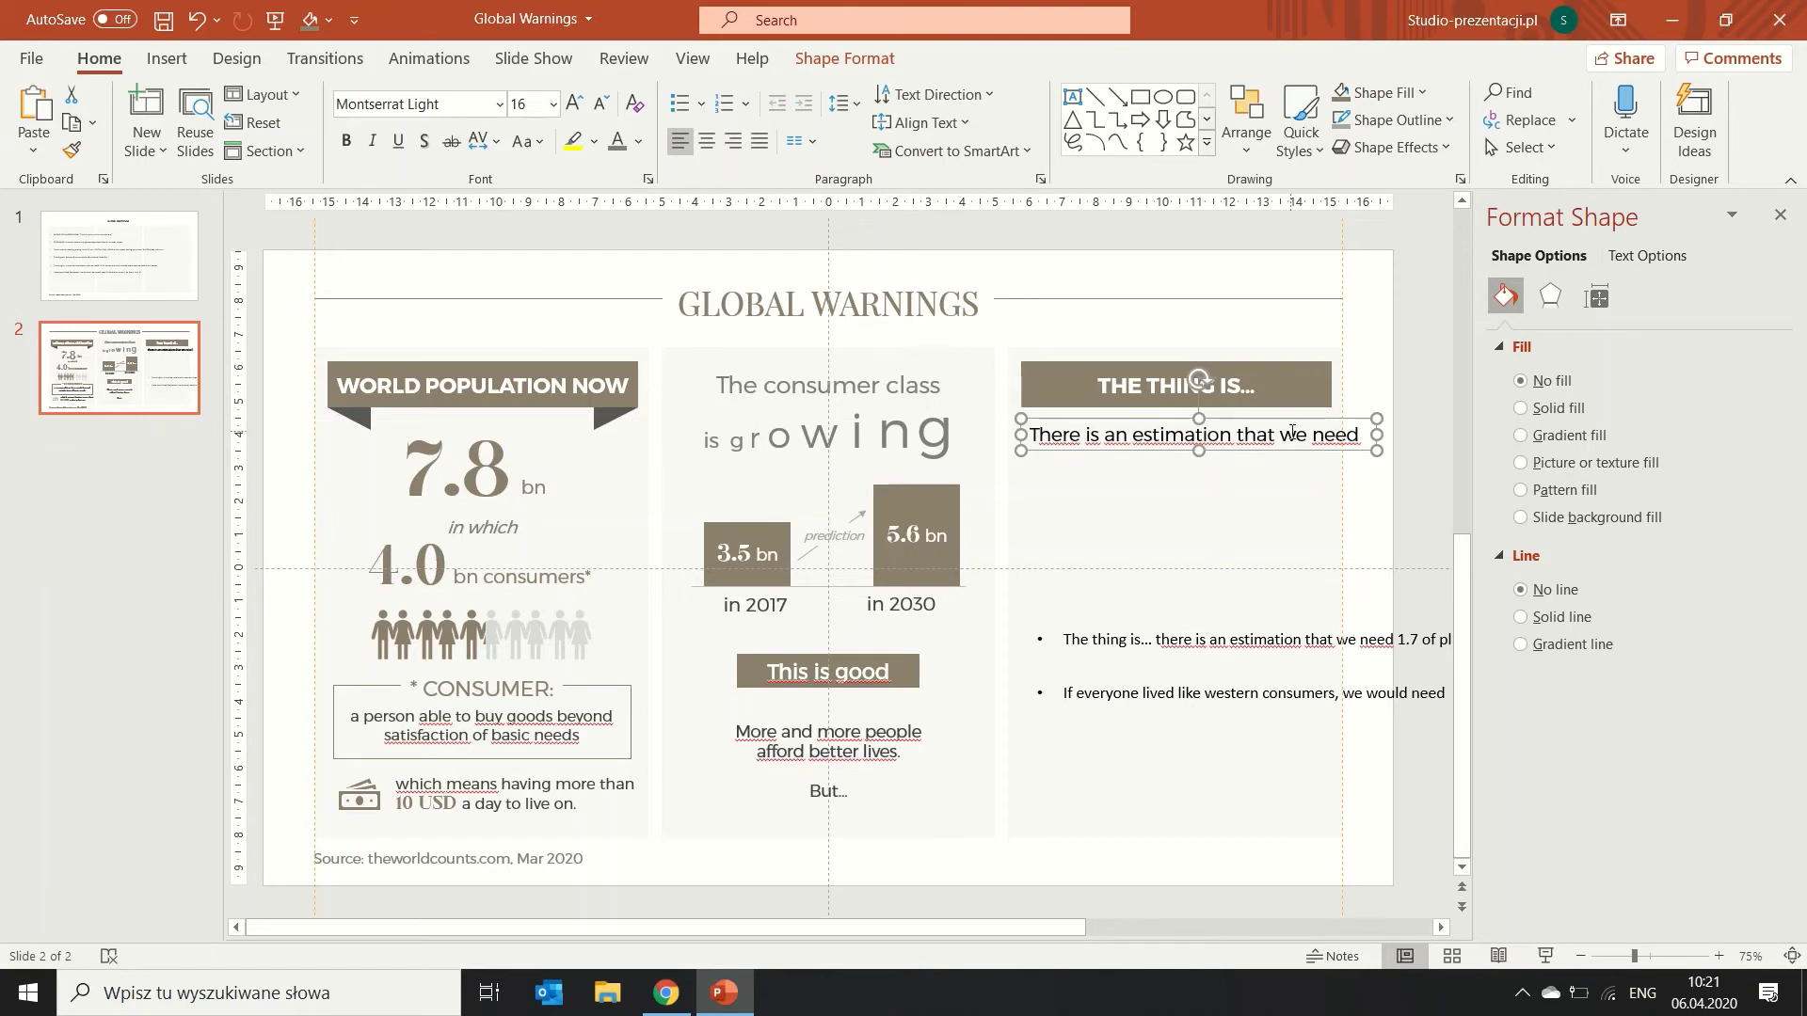
pyautogui.click(604, 104)
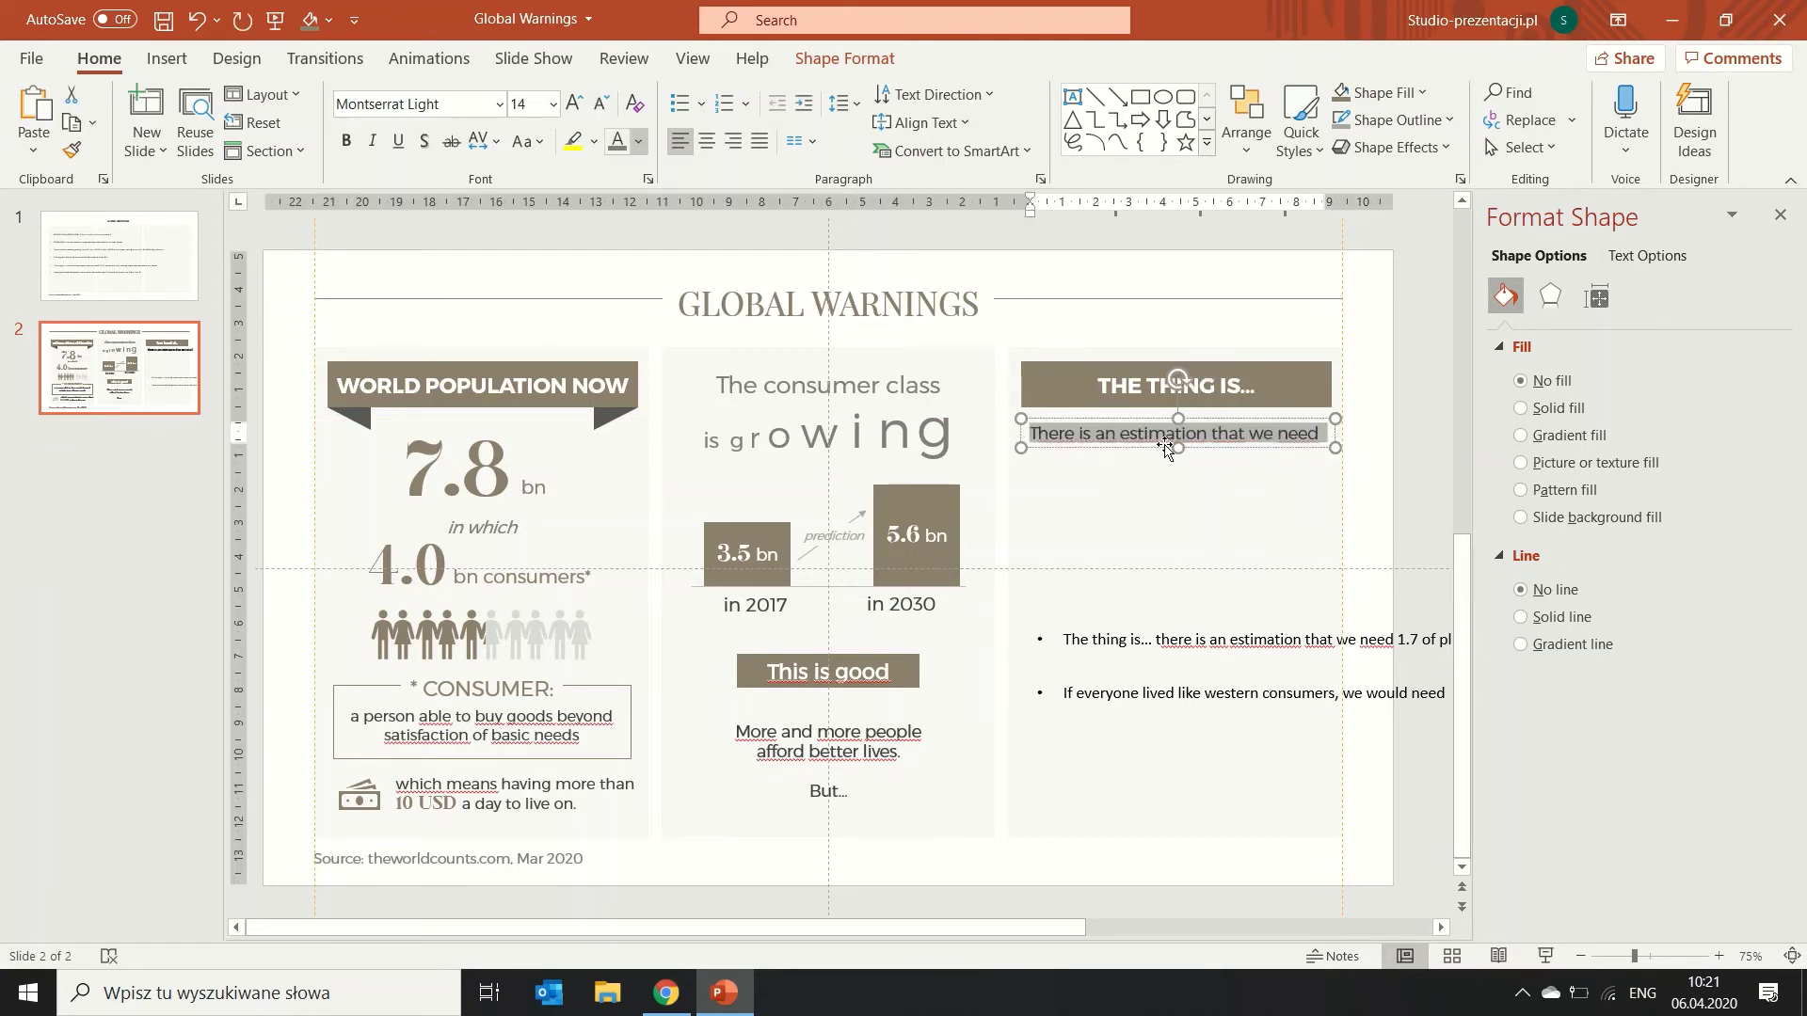
# Colour the estimation phrase and 'The consumer class' line light grey.
pyautogui.click(1273, 451)
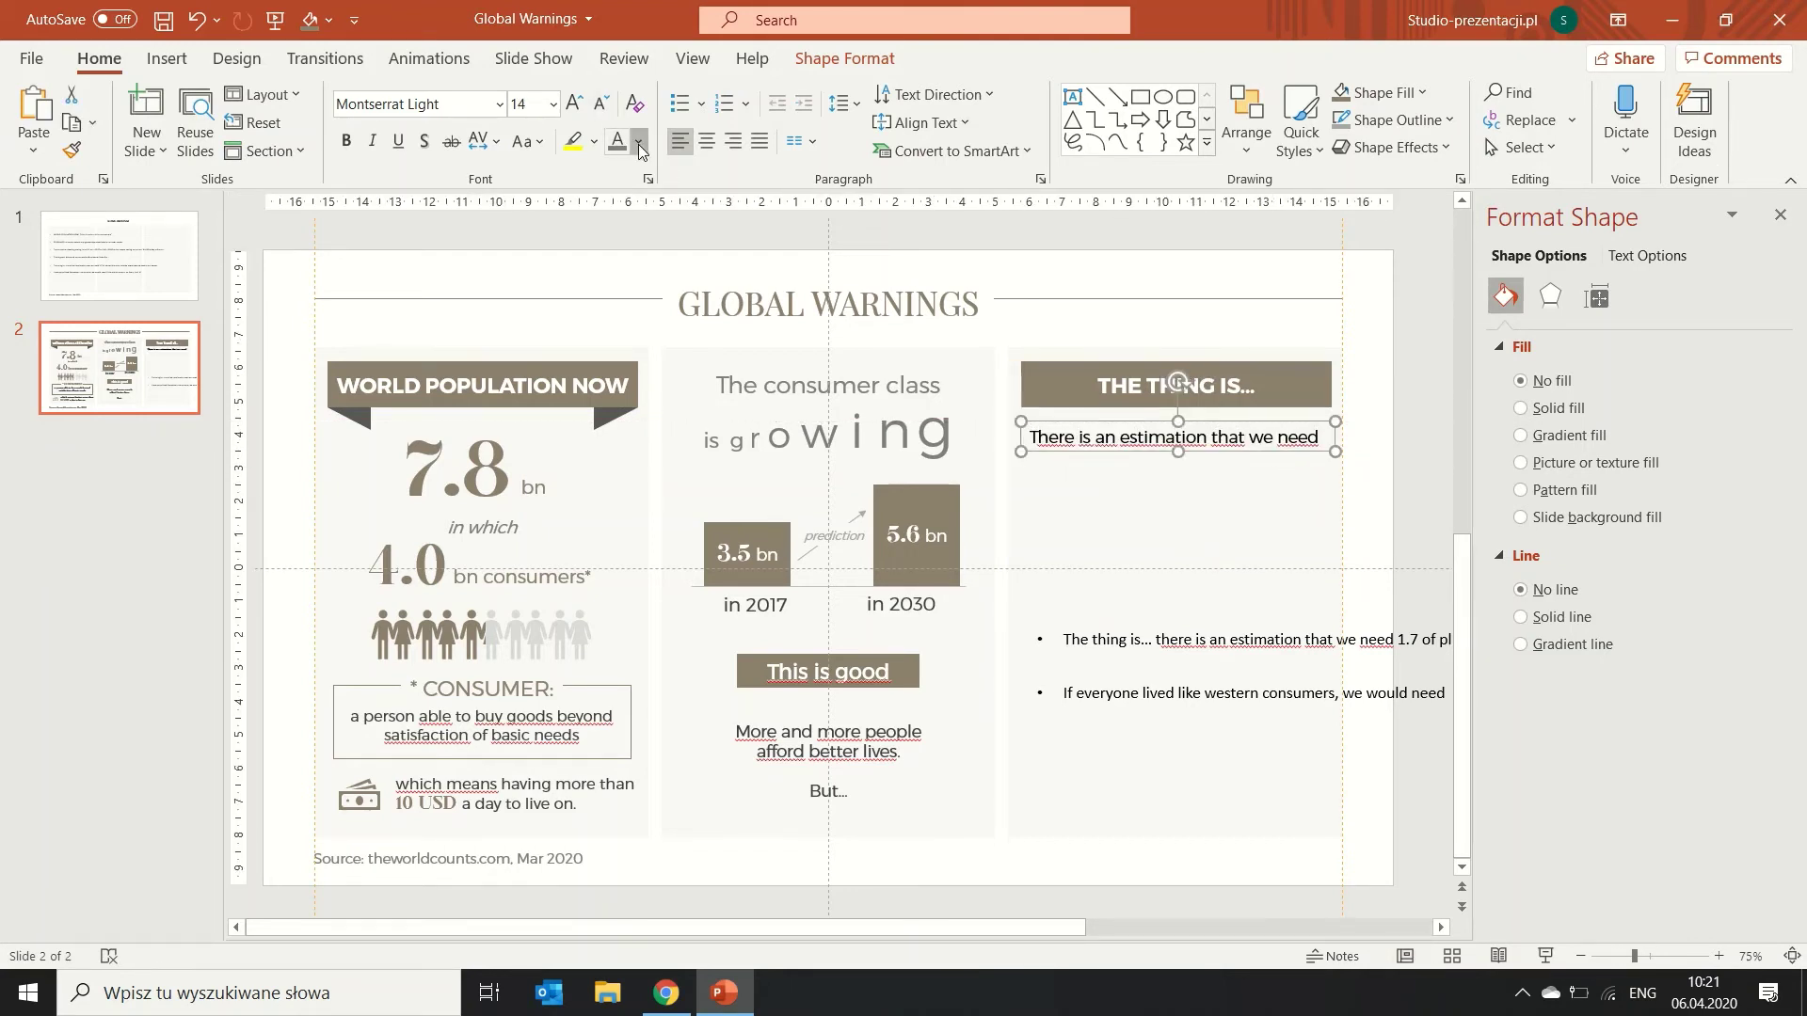
pyautogui.click(638, 141)
pyautogui.click(630, 234)
pyautogui.moveTo(946, 386); pyautogui.dragTo(715, 386)
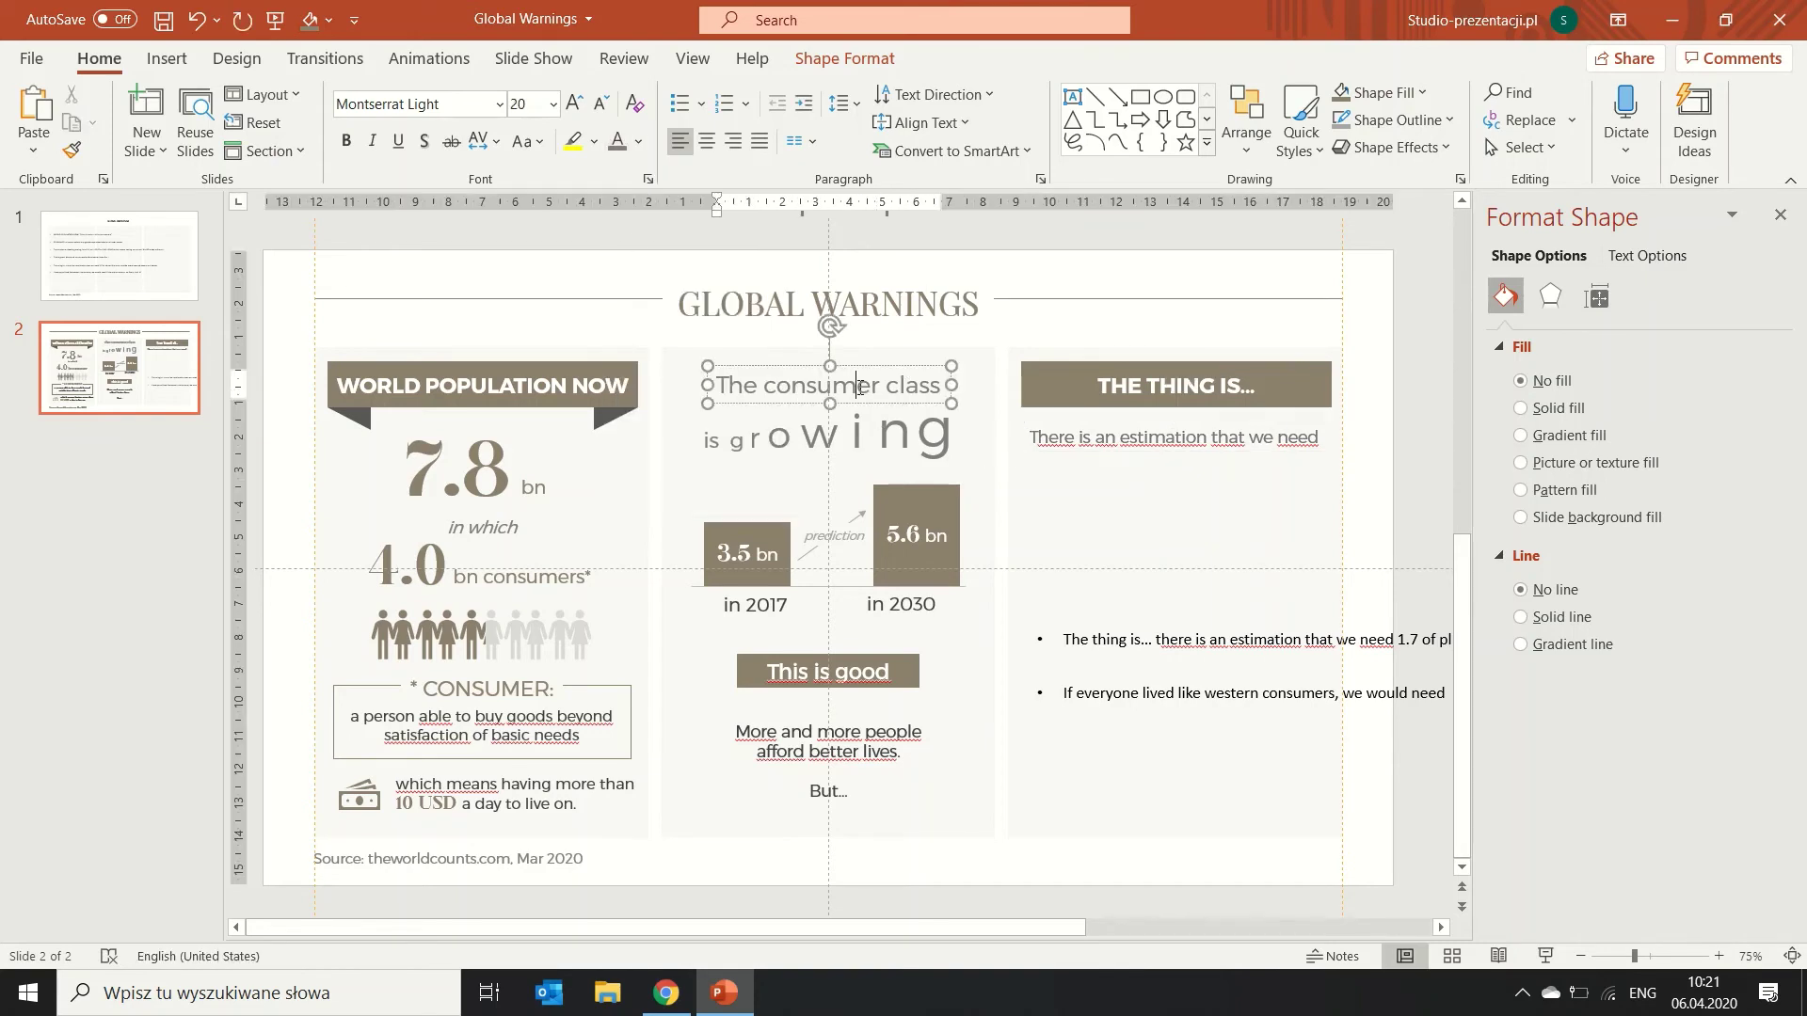
pyautogui.click(638, 141)
pyautogui.click(1097, 429)
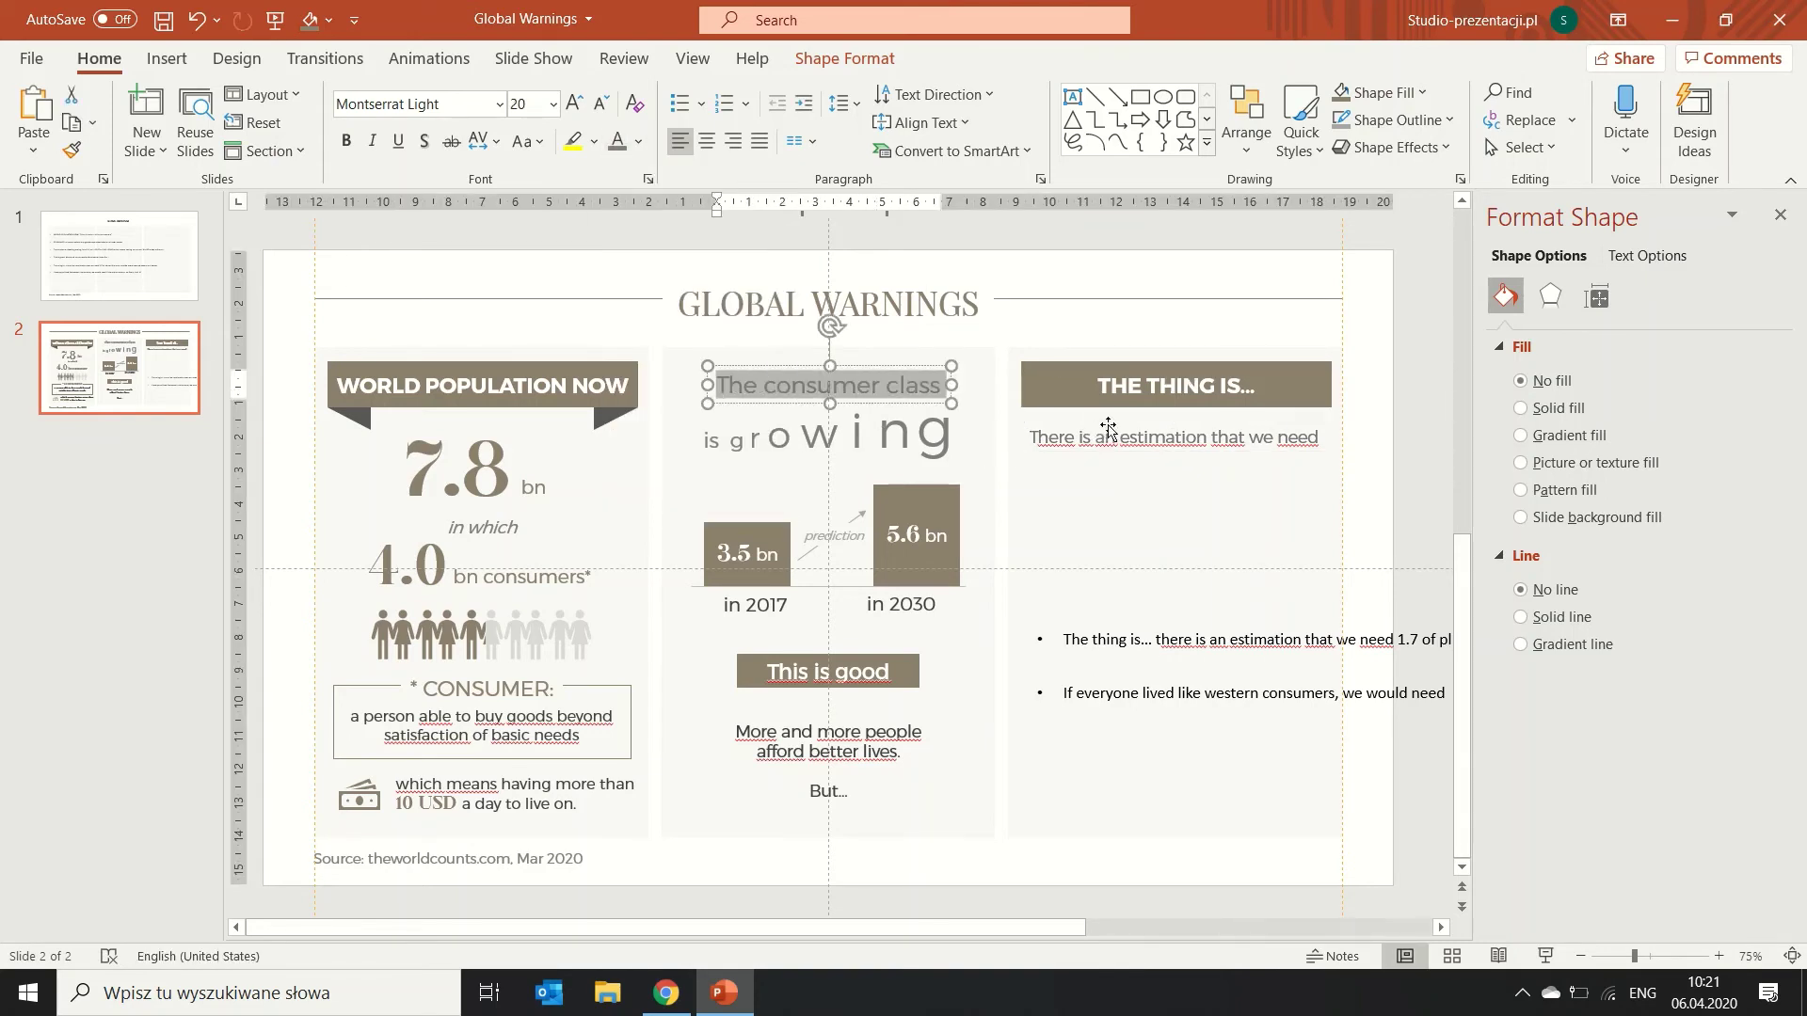
pyautogui.click(1114, 423)
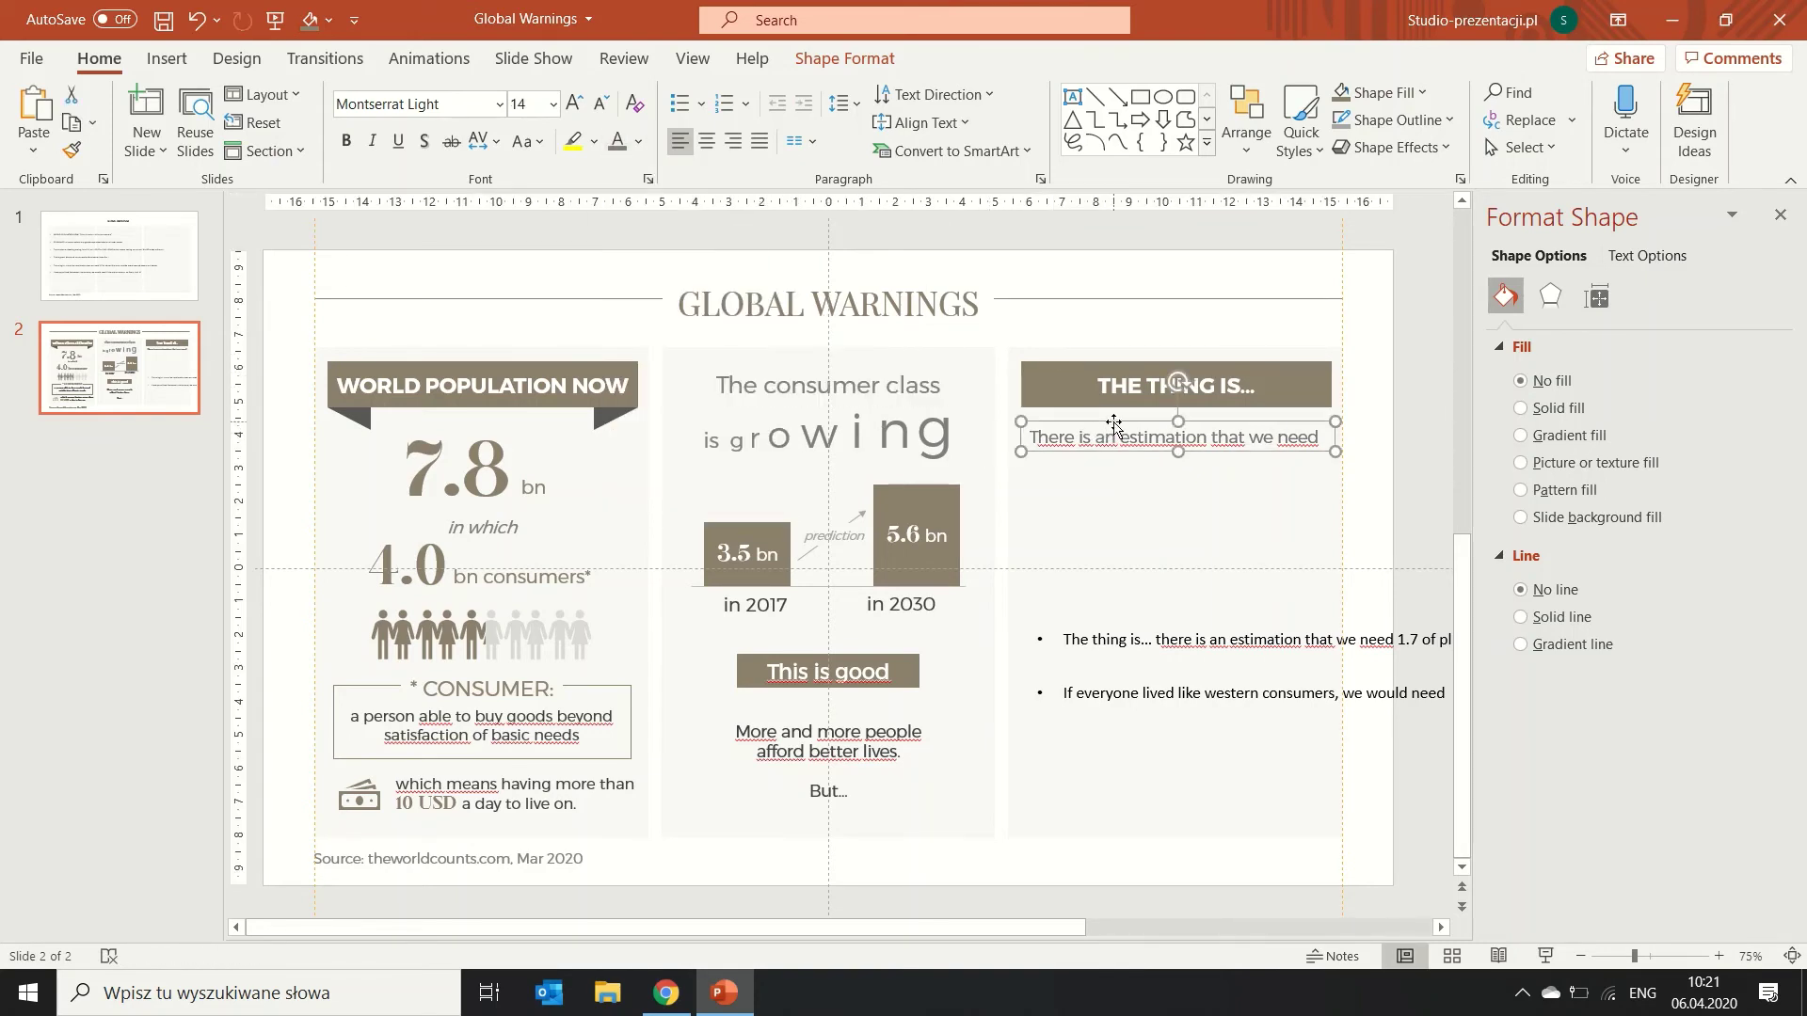
pyautogui.click(1129, 523)
# Copy the 7.8 figure into the right panel and change it to 1.7.
pyautogui.click(490, 456)
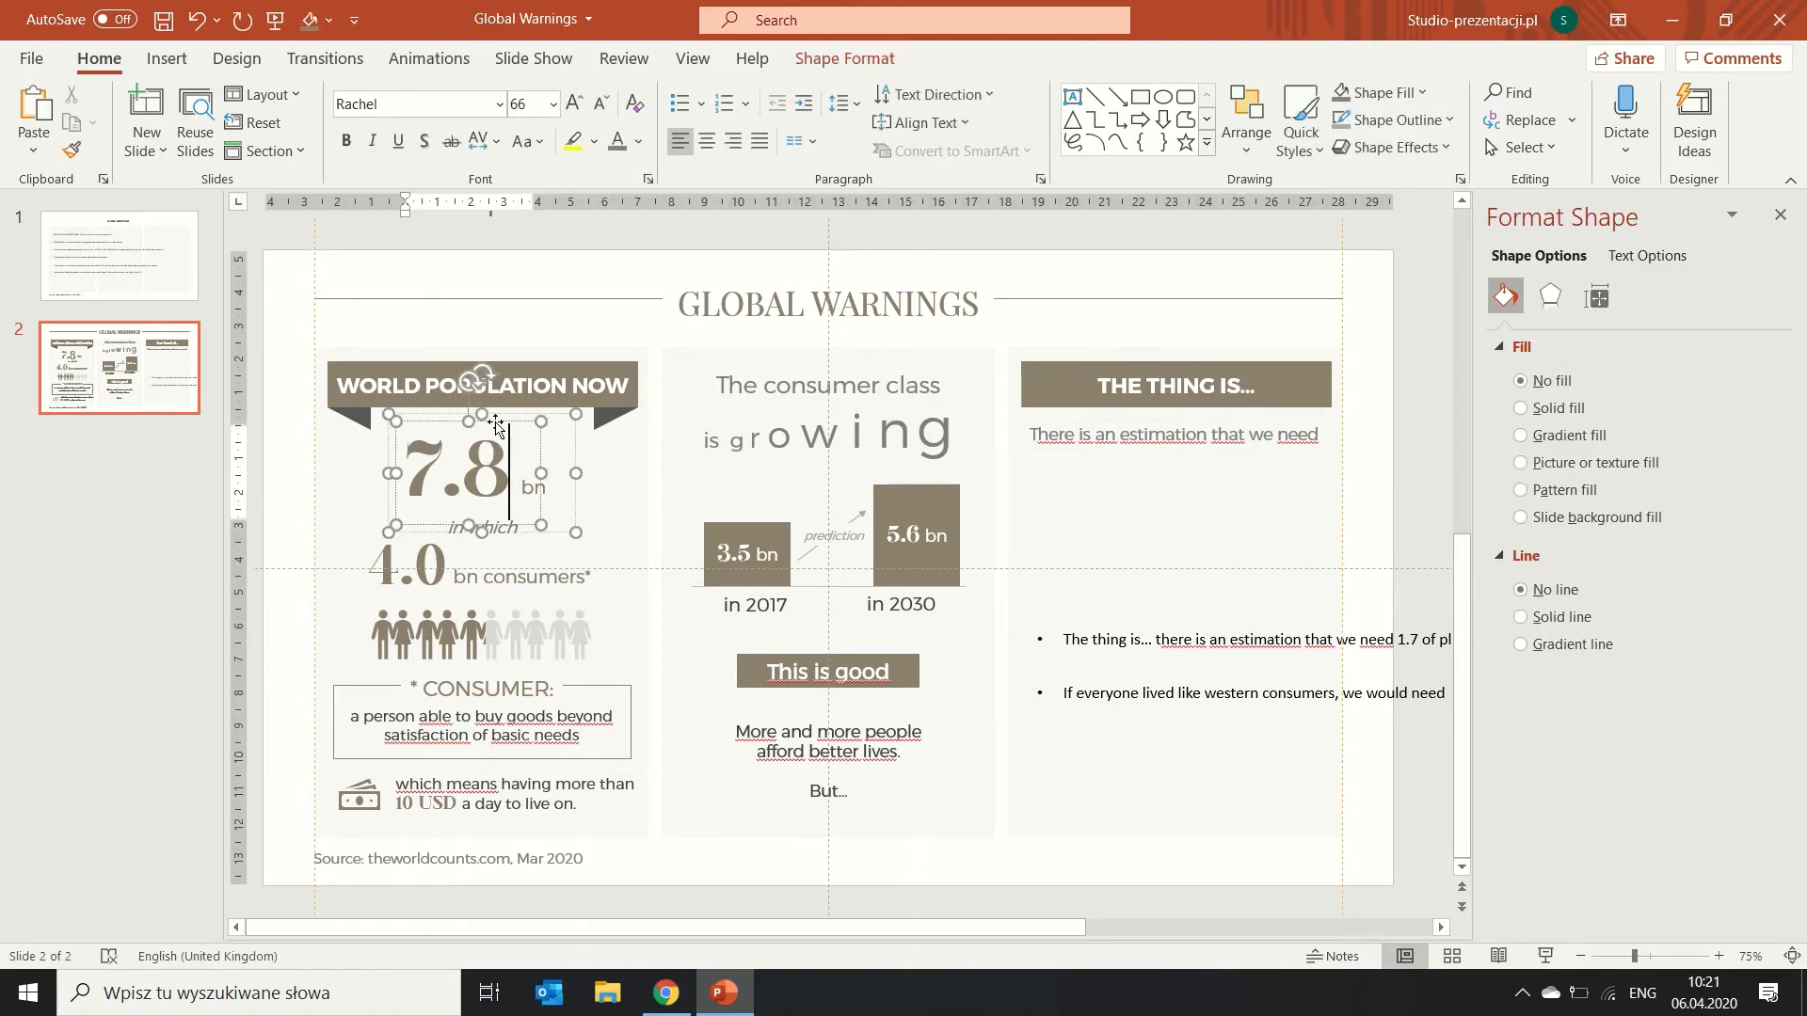
pyautogui.moveTo(490, 457); pyautogui.dragTo(1079, 474)
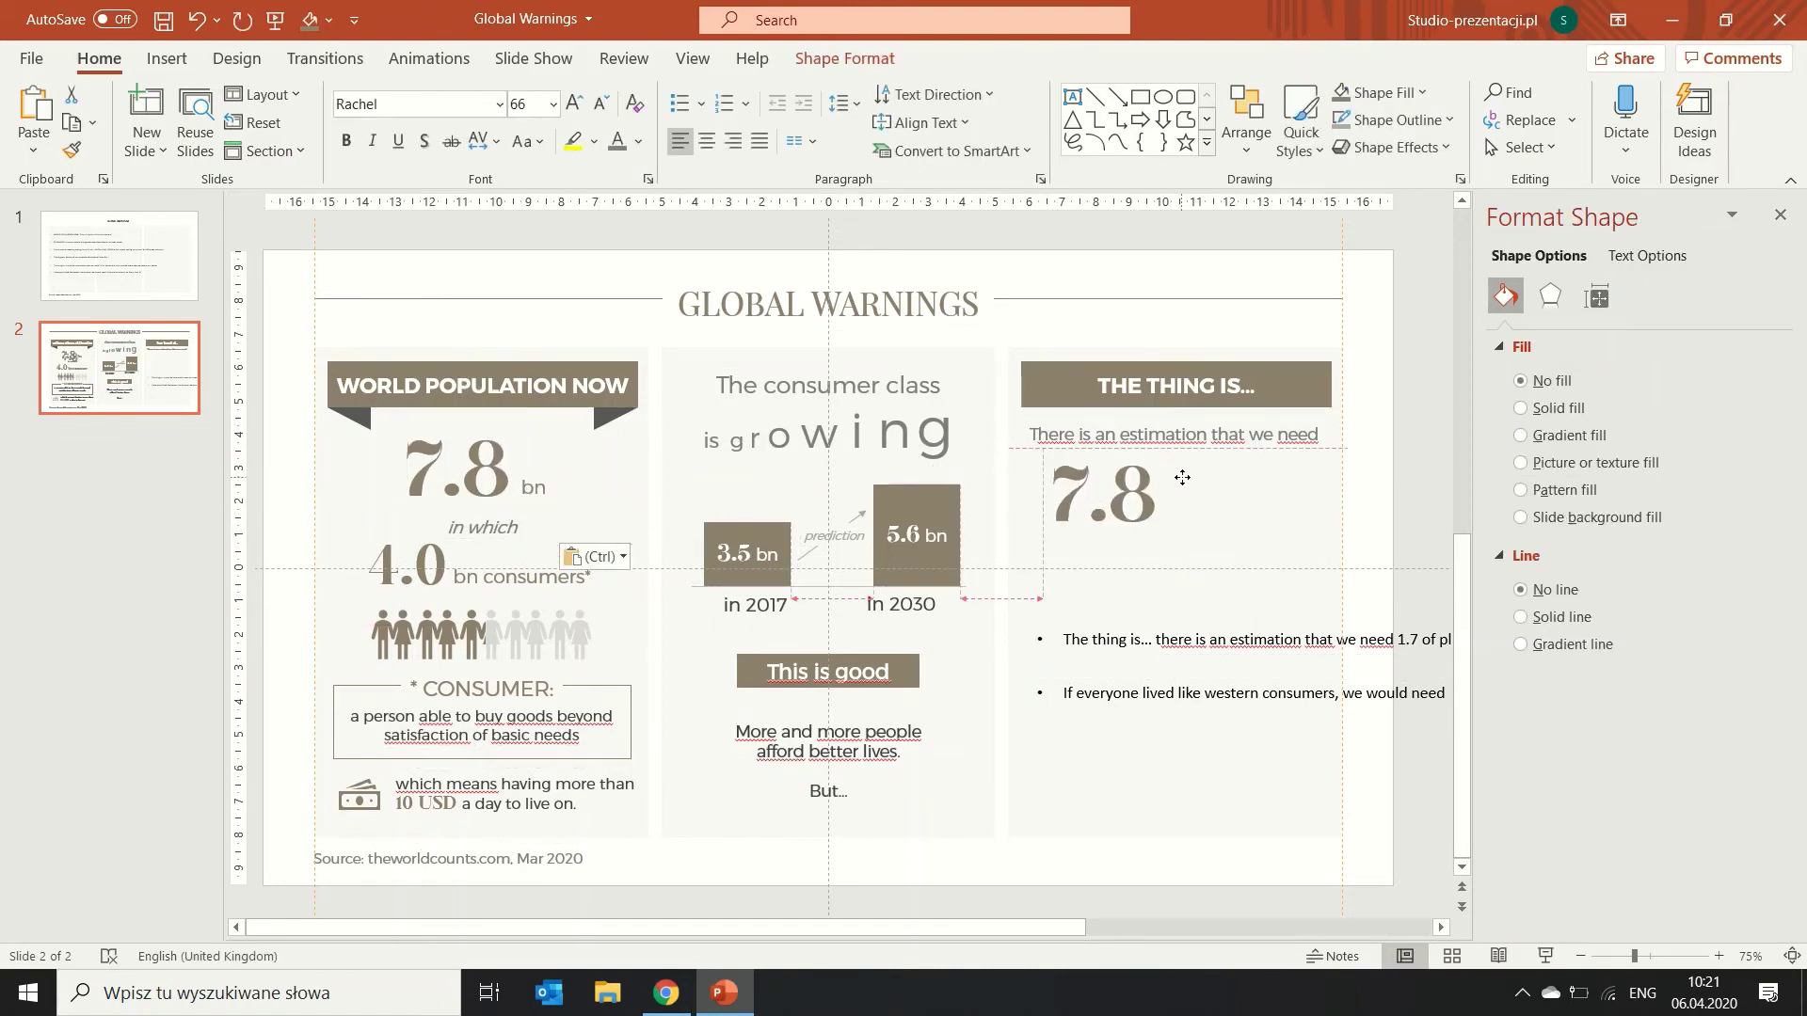
pyautogui.click(1098, 490)
pyautogui.press('BackSpace')
pyautogui.write('1')
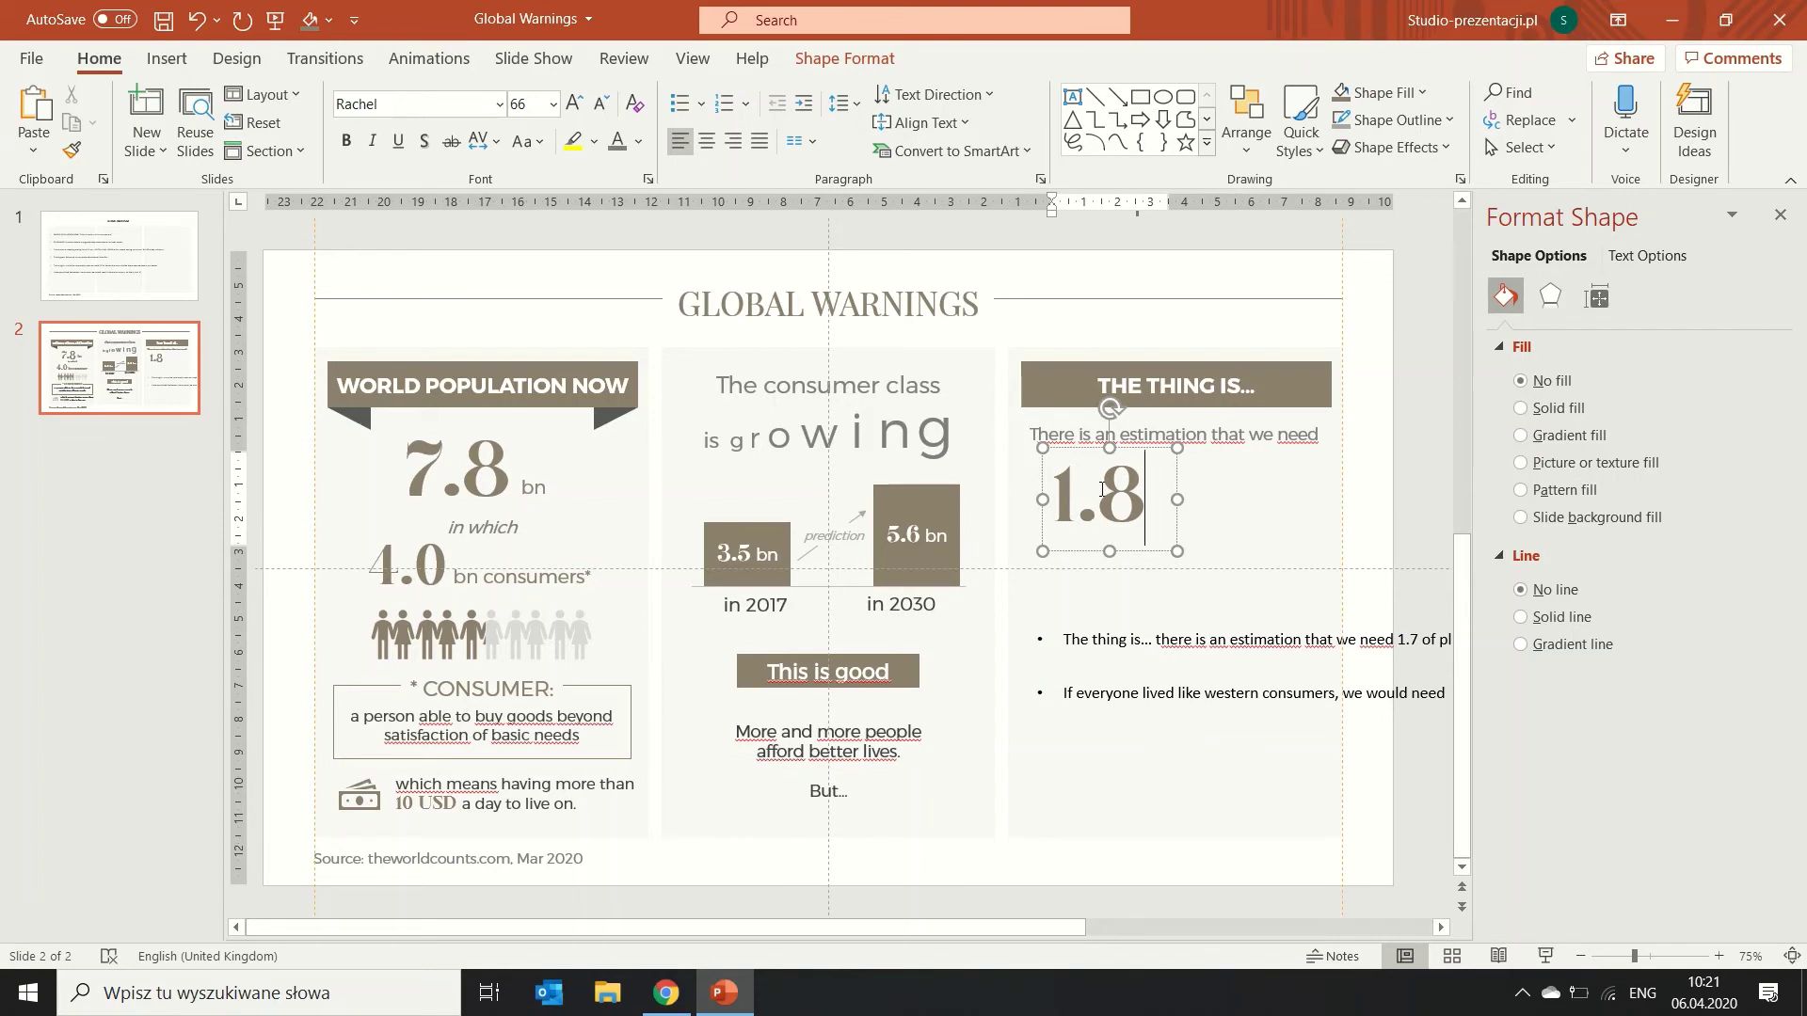
pyautogui.press('BackSpace')
pyautogui.write('7')
pyautogui.click(1163, 487)
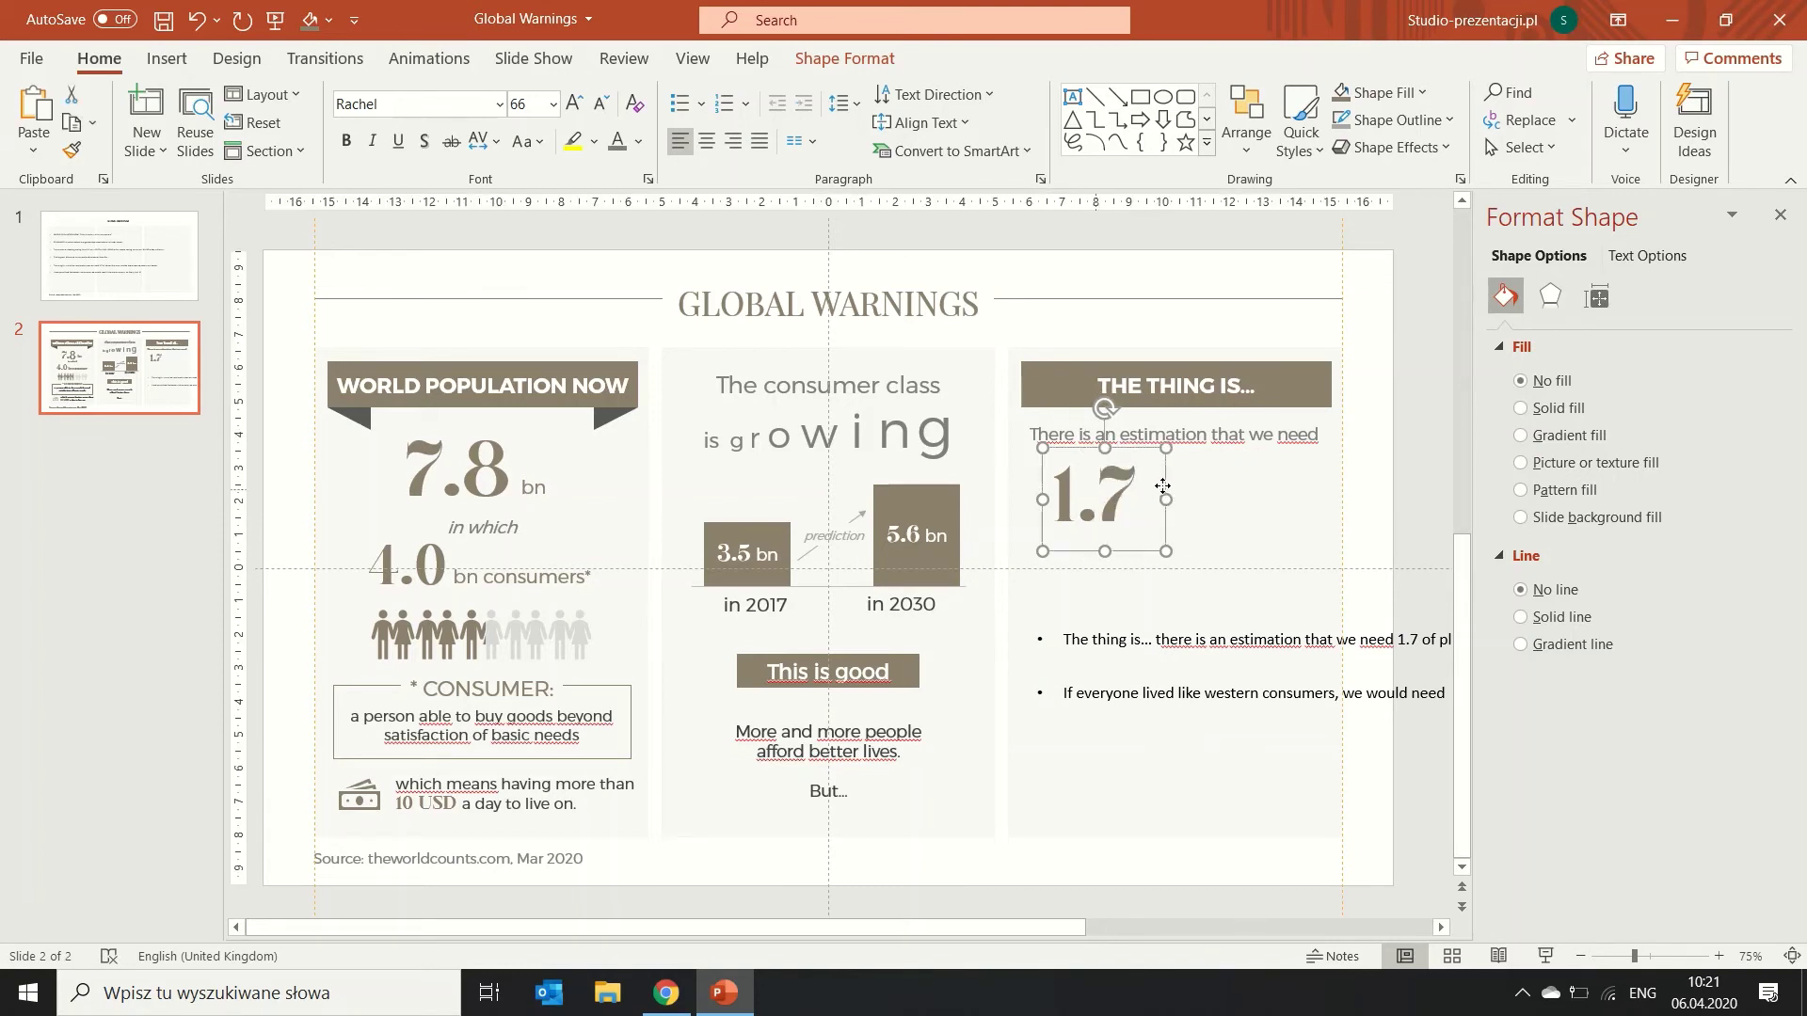
pyautogui.moveTo(1163, 486)
pyautogui.mouseDown()
pyautogui.moveTo(1168, 455)
pyautogui.moveTo(1259, 502)
pyautogui.mouseUp()
# Duplicate the estimation line and retype it as 'Of planet Earths'.
pyautogui.click(1168, 441)
pyautogui.hotkey('ctrl', 'a')
pyautogui.moveTo(903, 927); pyautogui.dragTo(1249, 925)
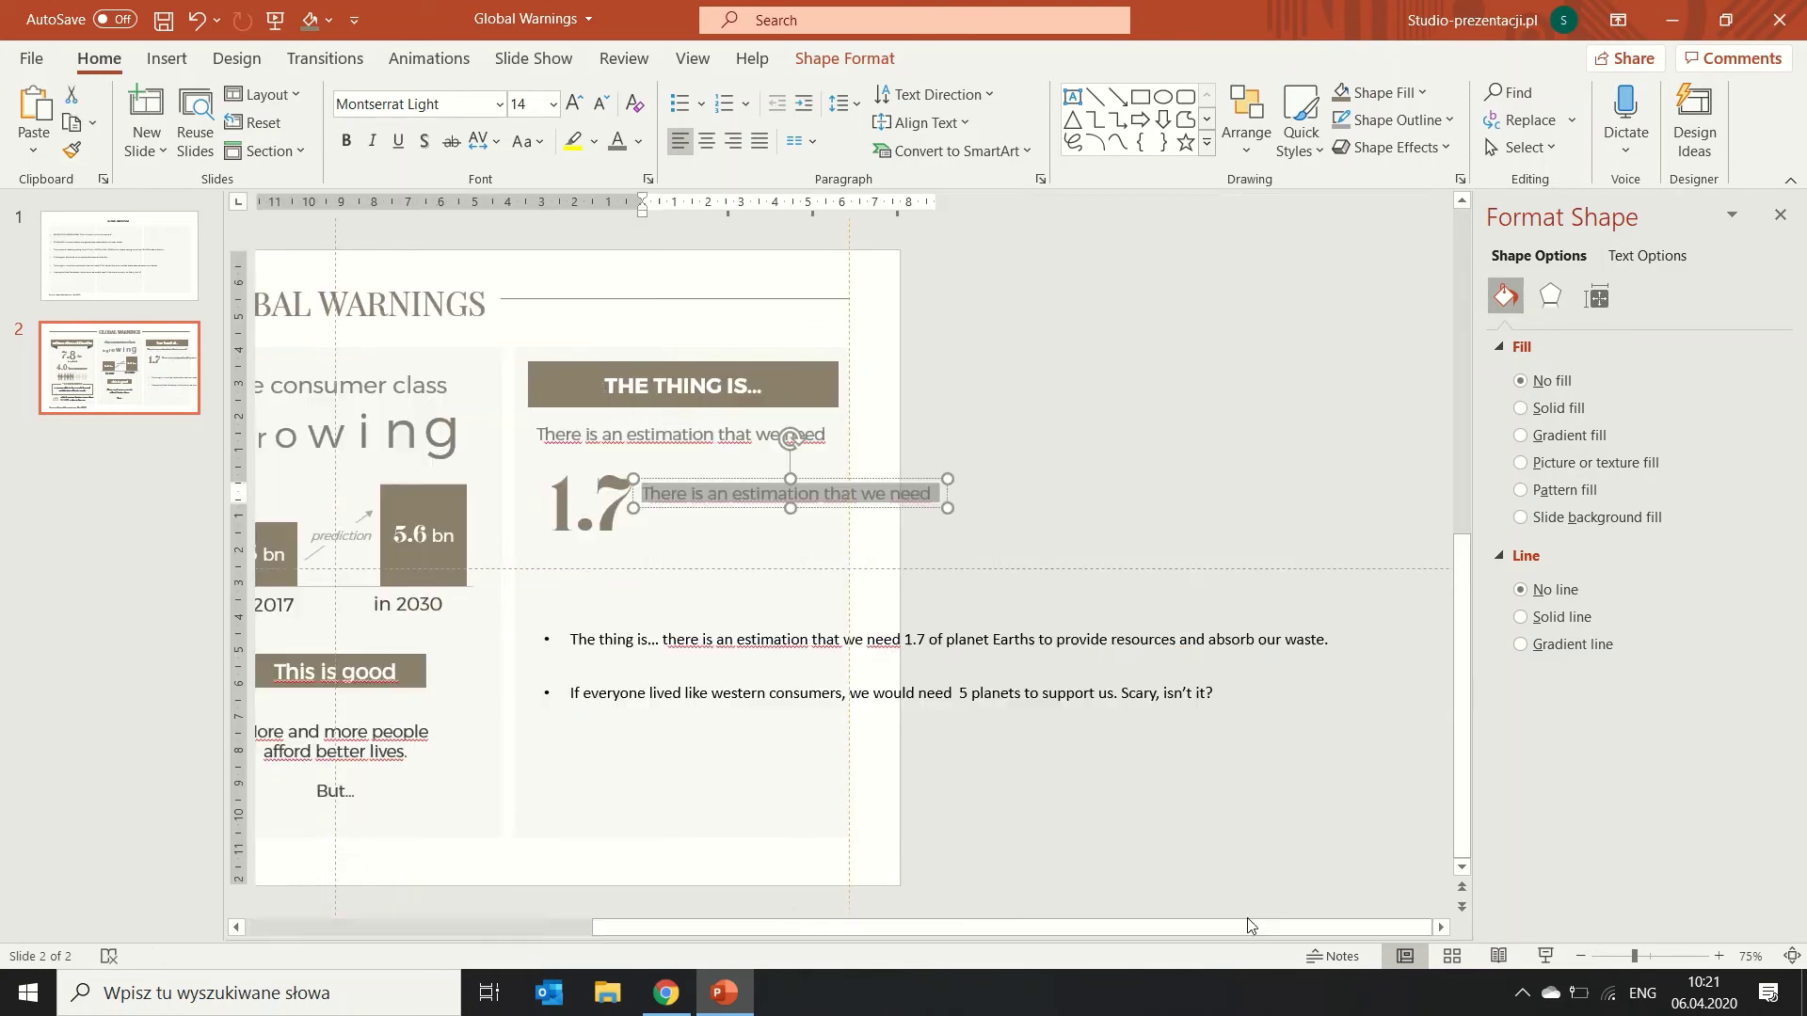
pyautogui.write('O')
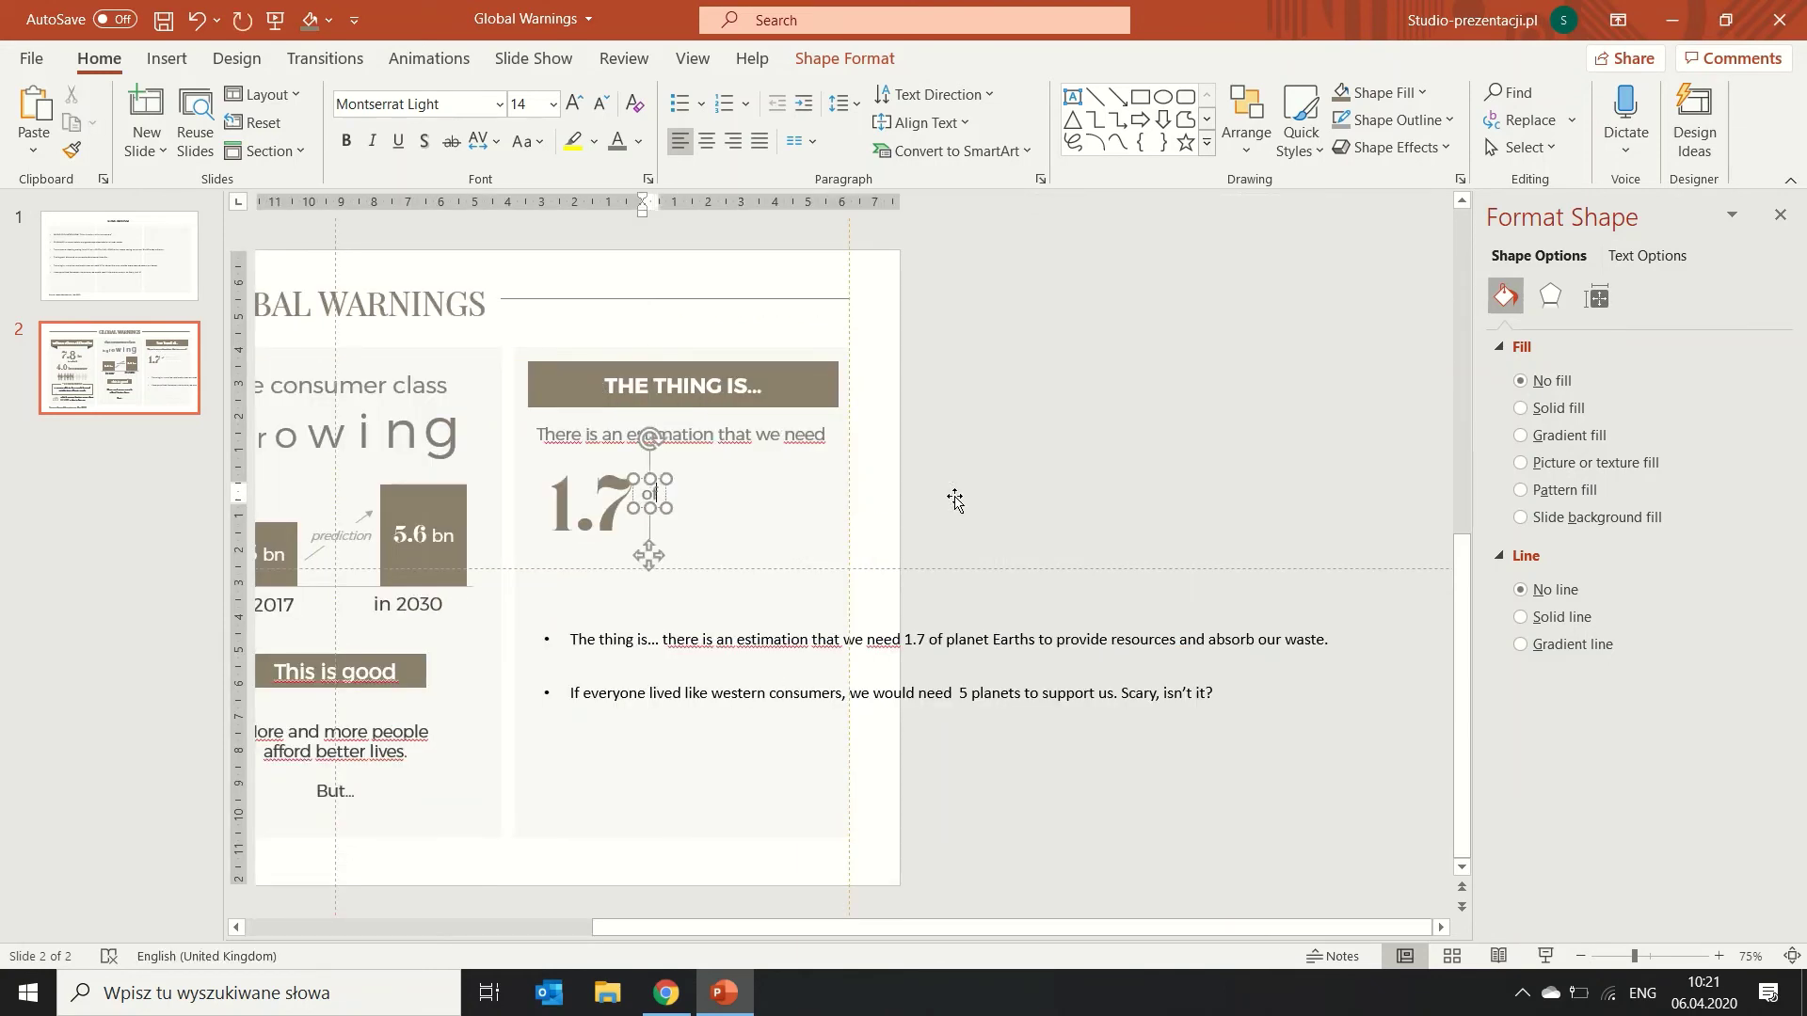
pyautogui.write('f planet e')
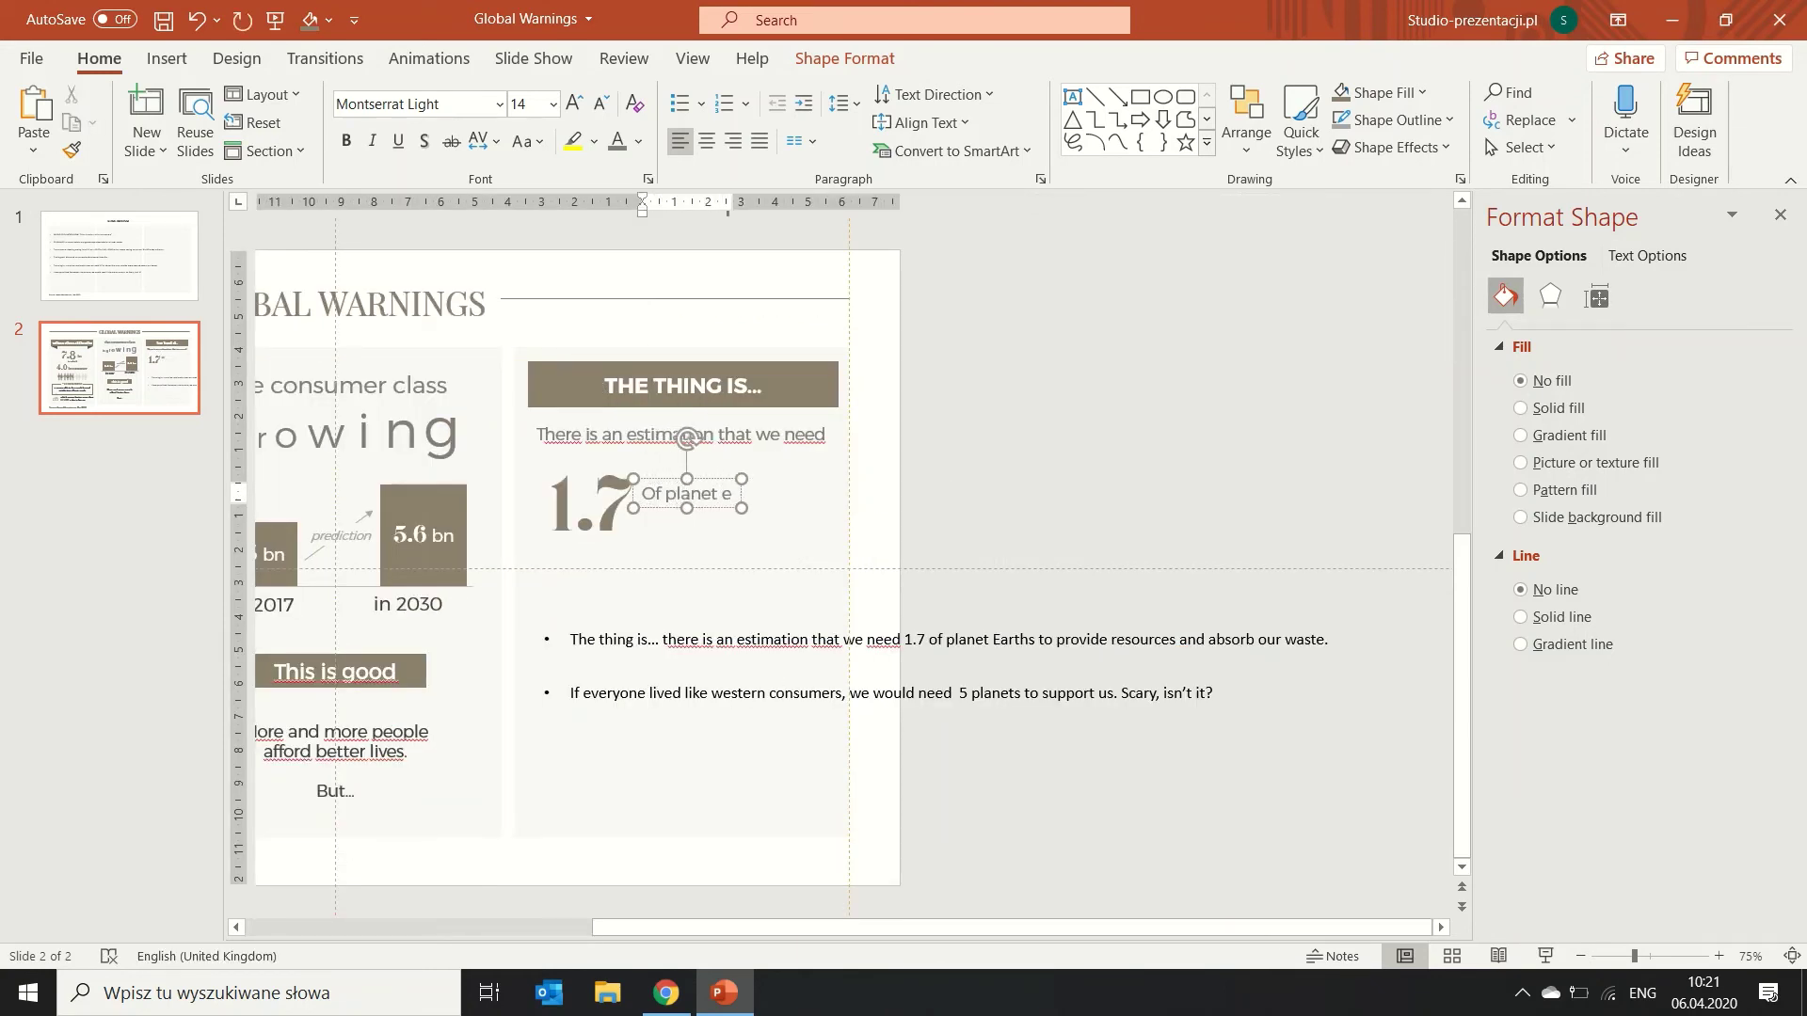
pyautogui.press('BackSpace')
pyautogui.write('Earth')
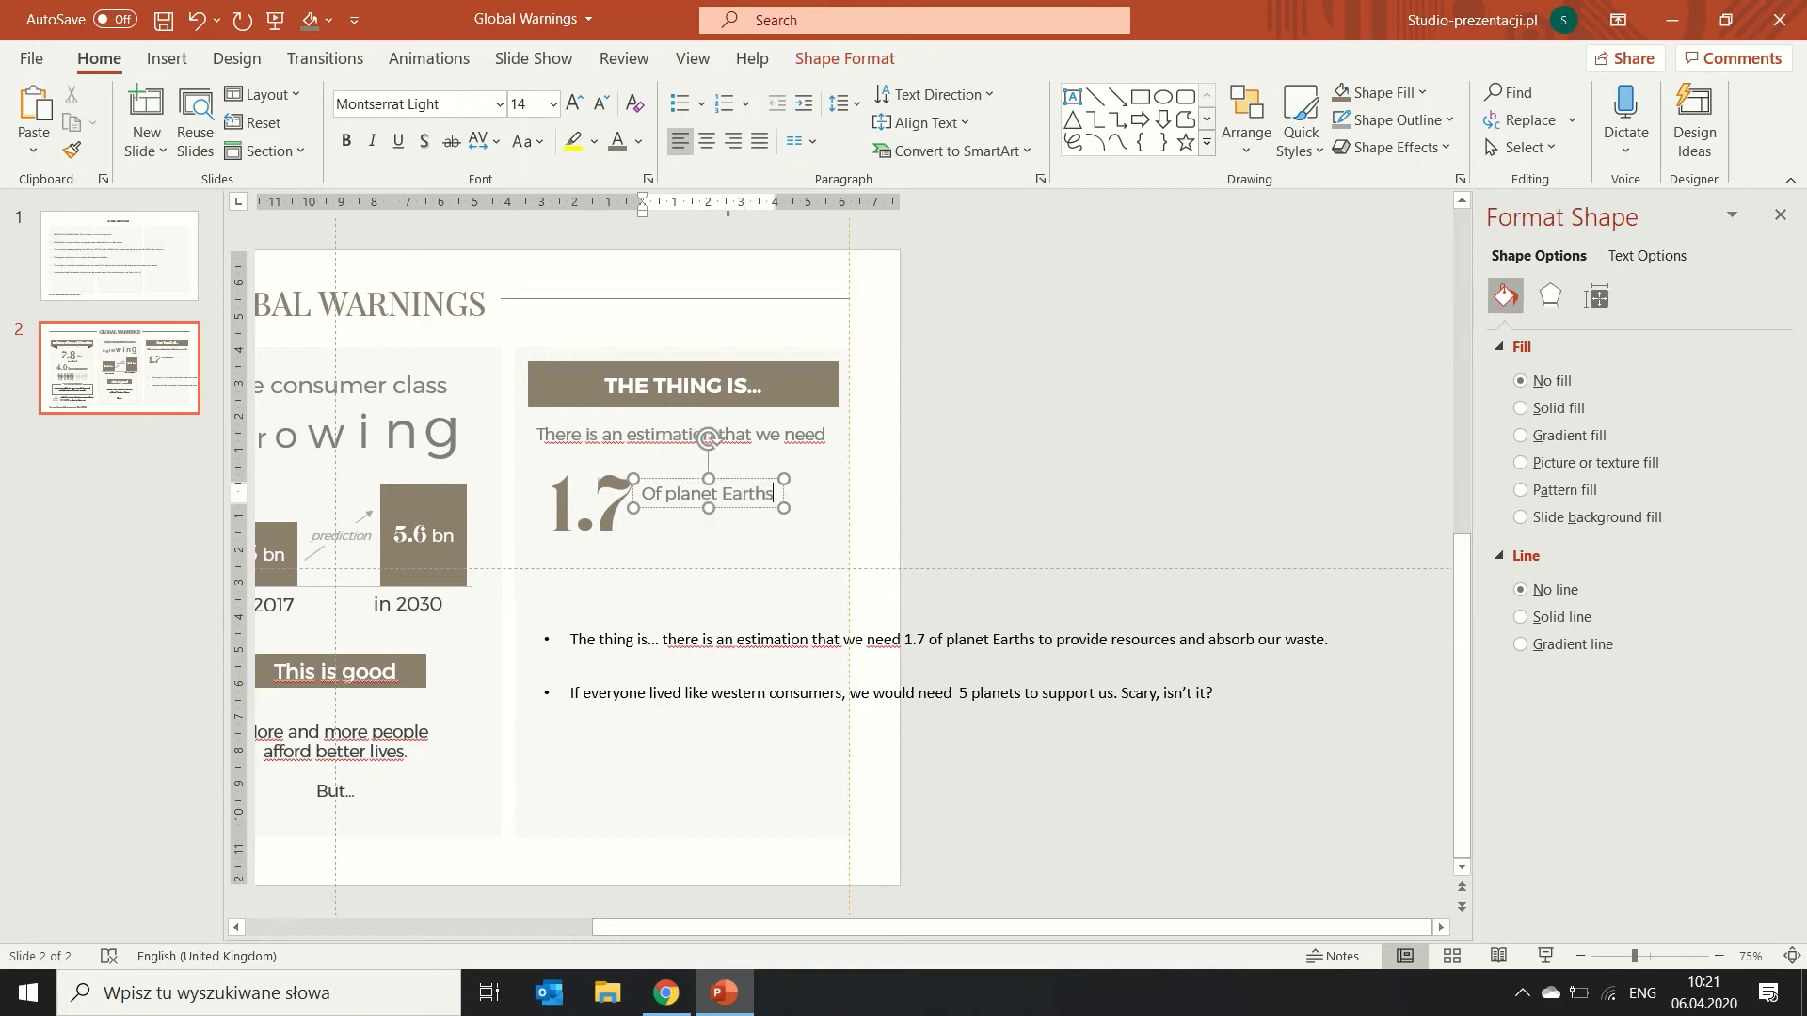
pyautogui.write('s')
# Set the label in Quicksand capitals at 20 pt, wrapped to two lines beside the 1.7 figure.
pyautogui.hotkey('ctrl', 'a')
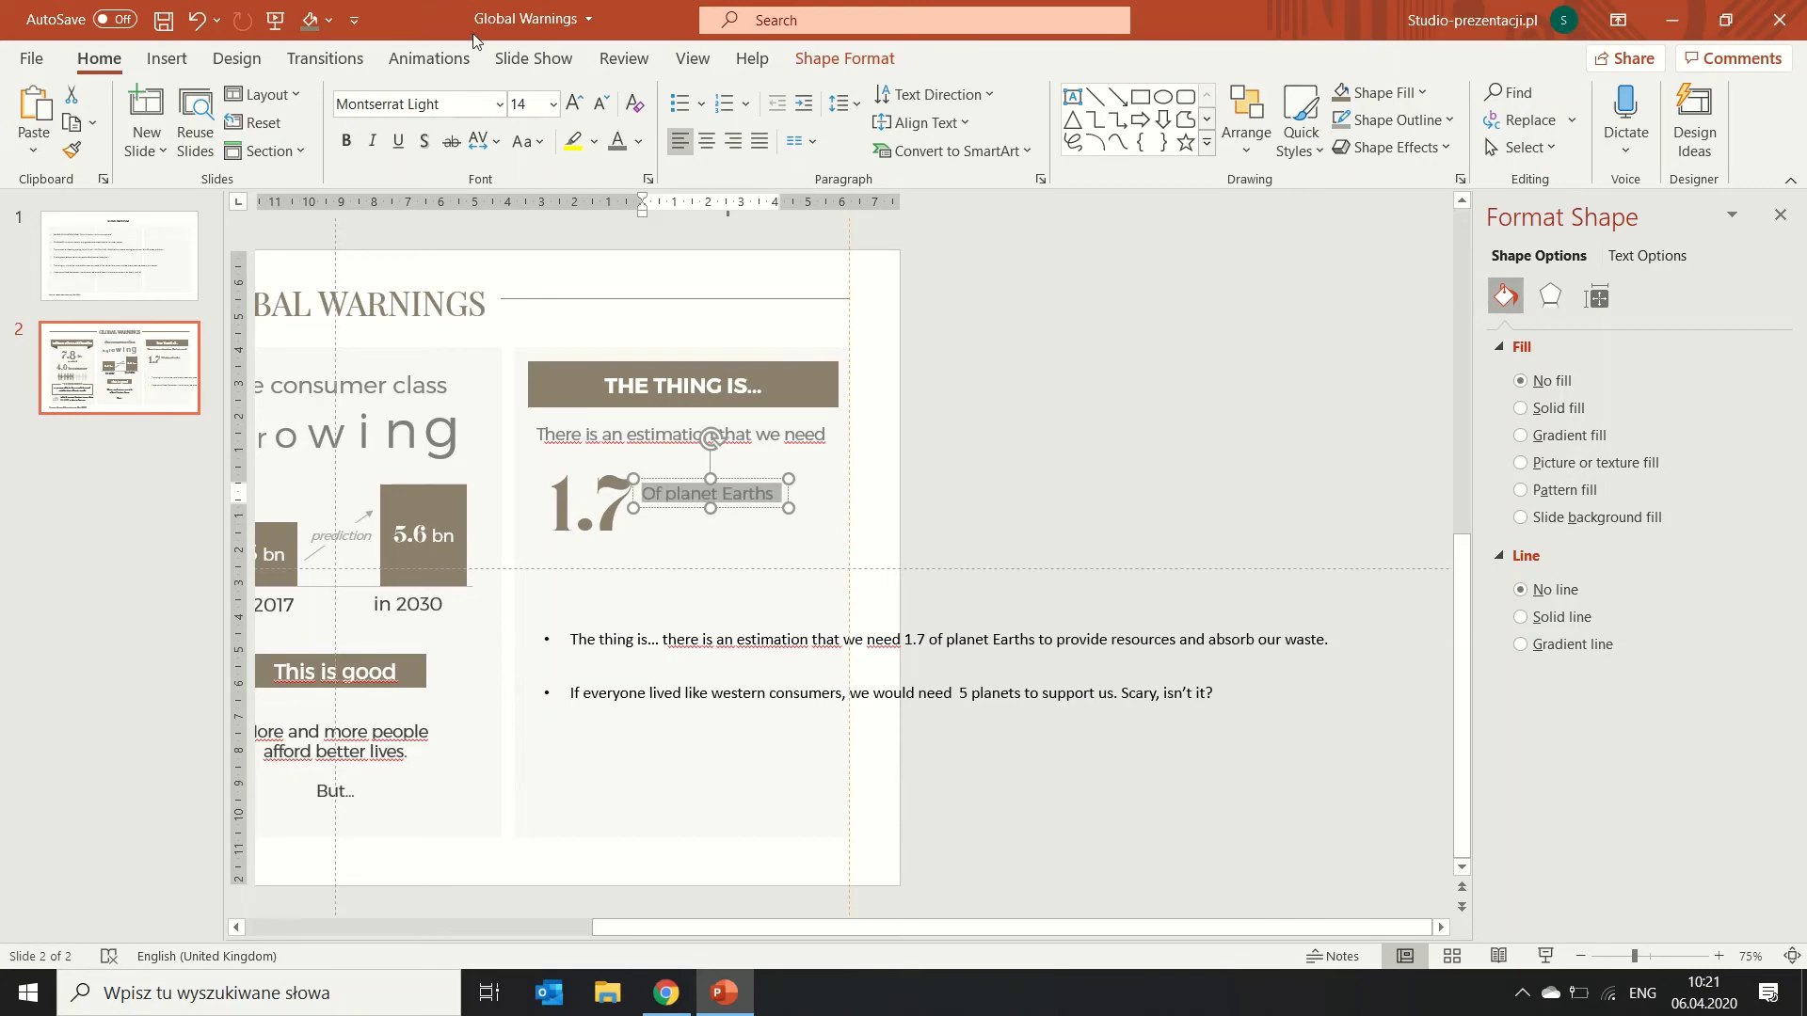
pyautogui.click(473, 98)
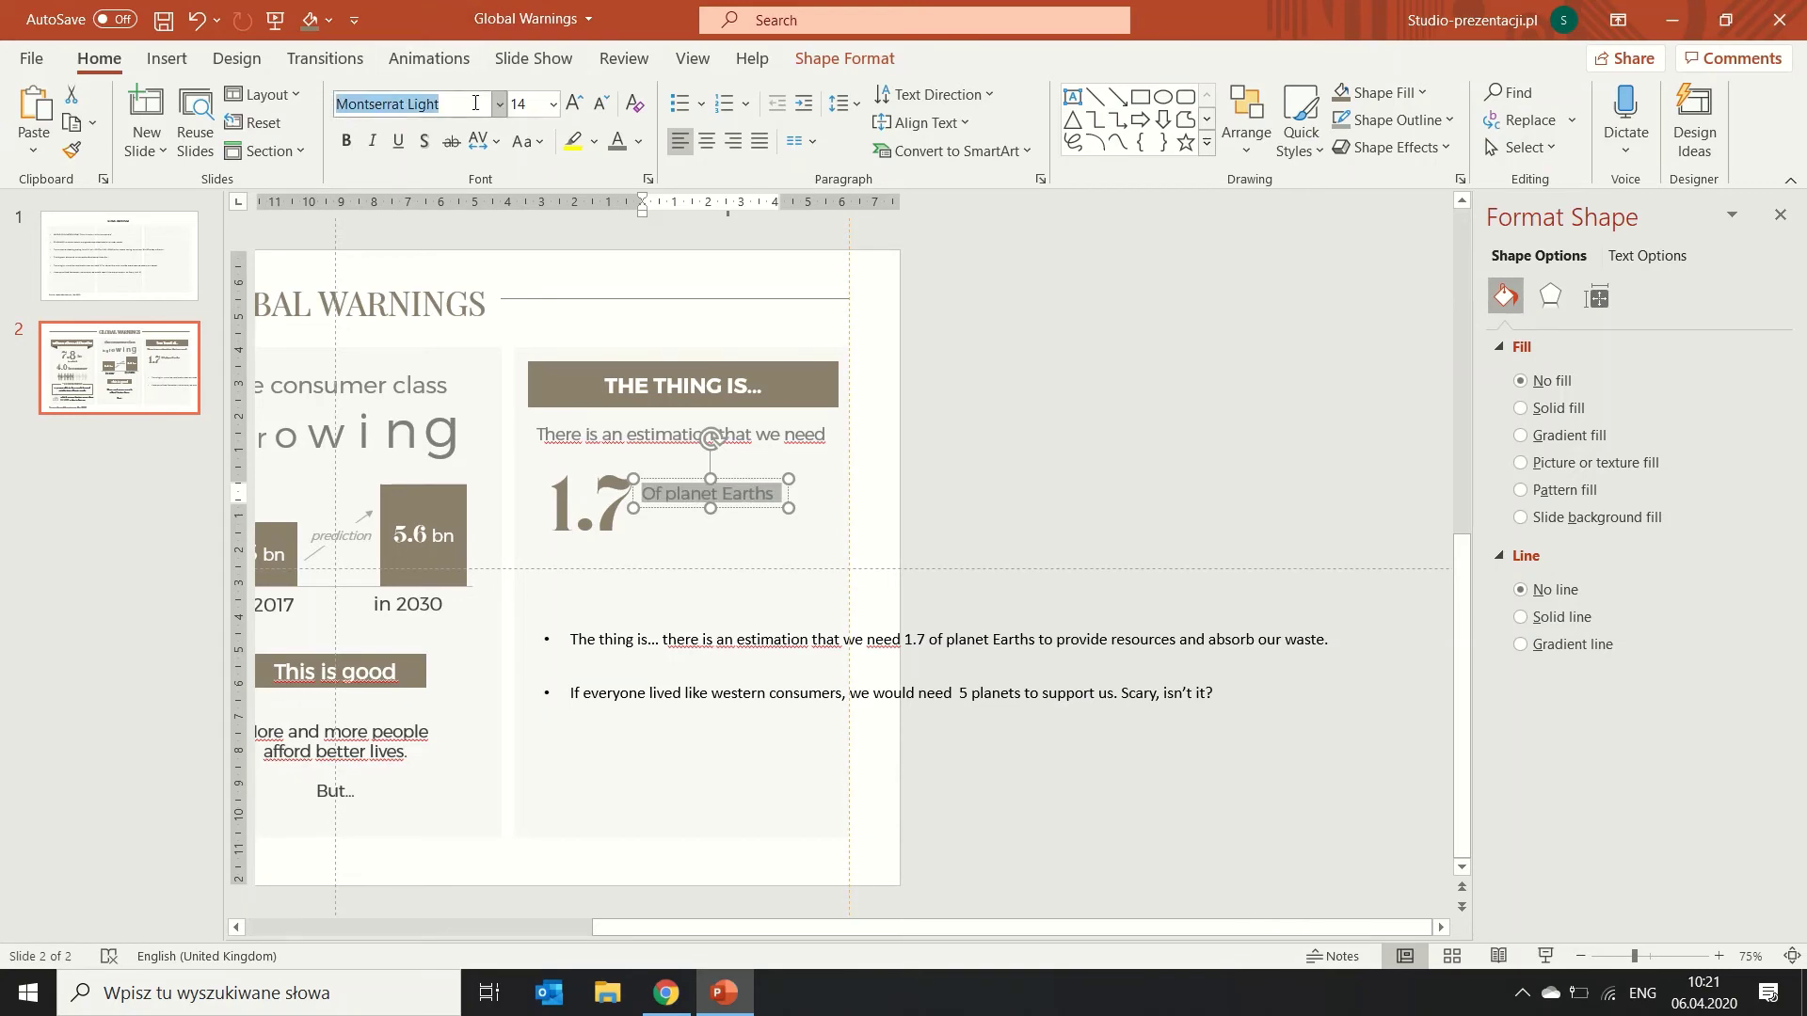
pyautogui.write('Quicksand')
pyautogui.press('Return')
pyautogui.hotkey('shift', 'F3')
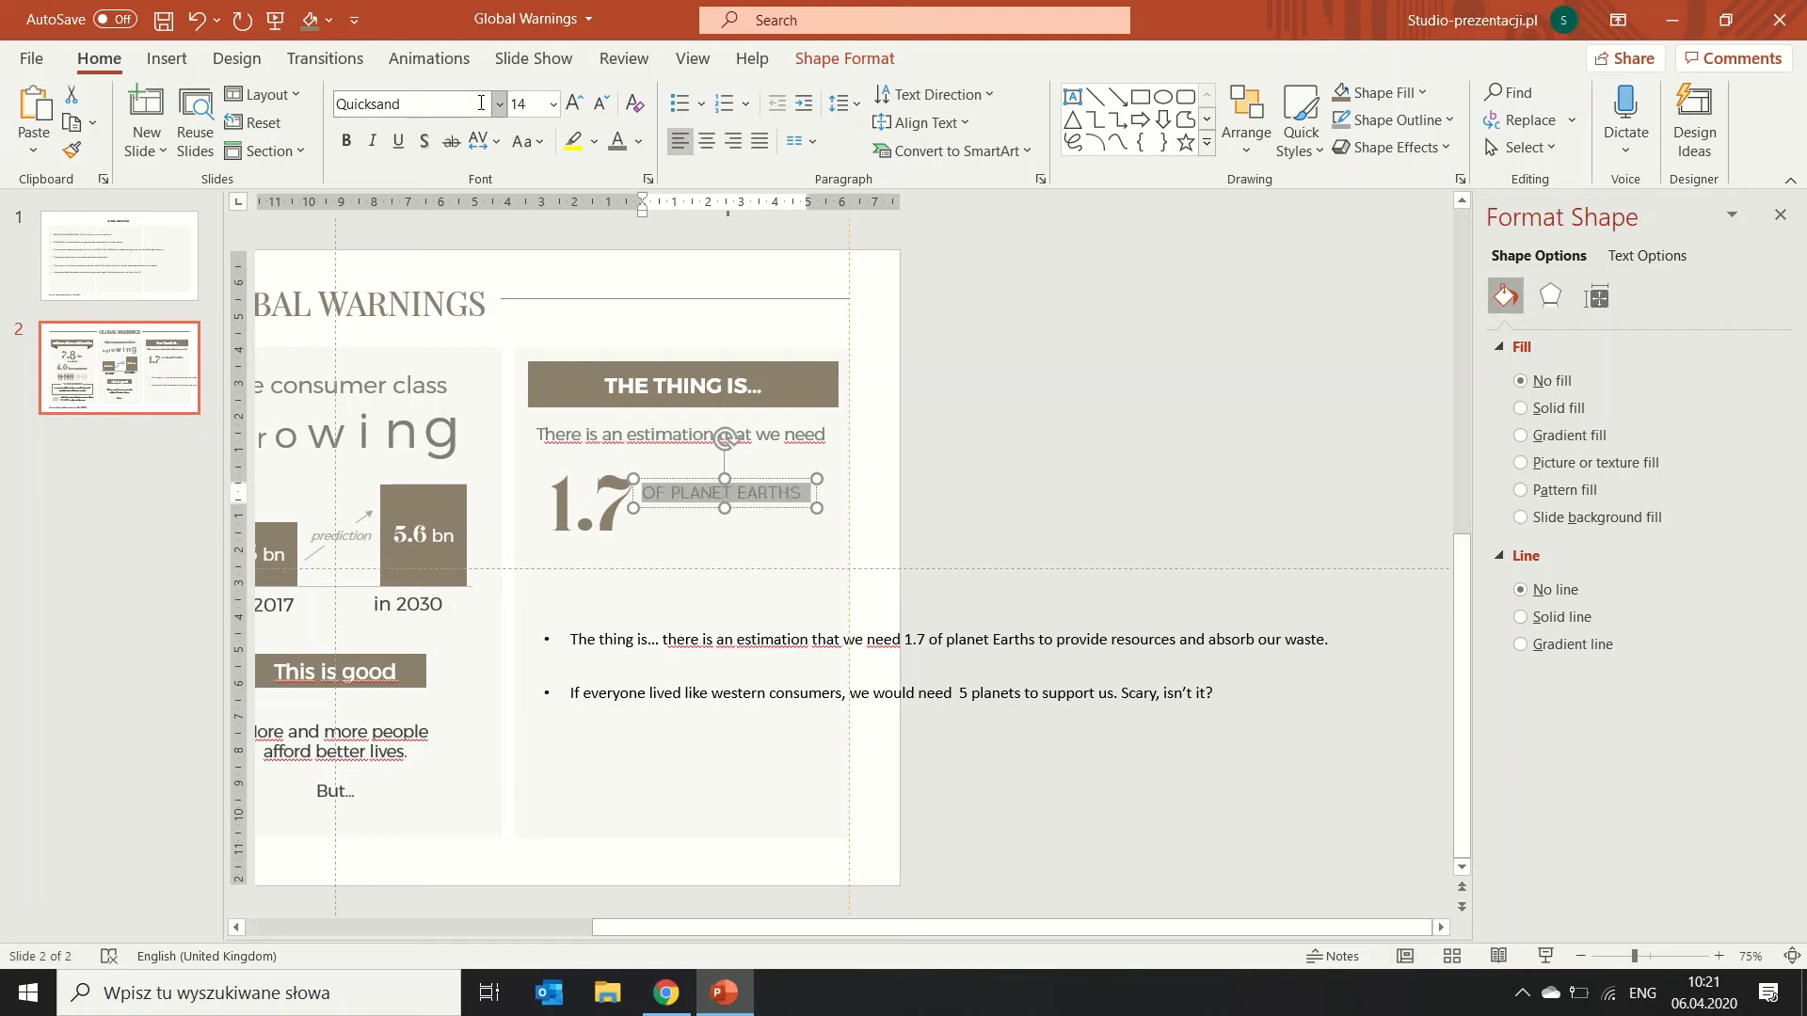
pyautogui.click(574, 103)
pyautogui.click(574, 103)
pyautogui.click(574, 104)
pyautogui.moveTo(880, 496)
pyautogui.mouseDown()
pyautogui.moveTo(786, 504)
pyautogui.moveTo(733, 475)
pyautogui.mouseUp()
pyautogui.moveTo(593, 508); pyautogui.dragTo(610, 508)
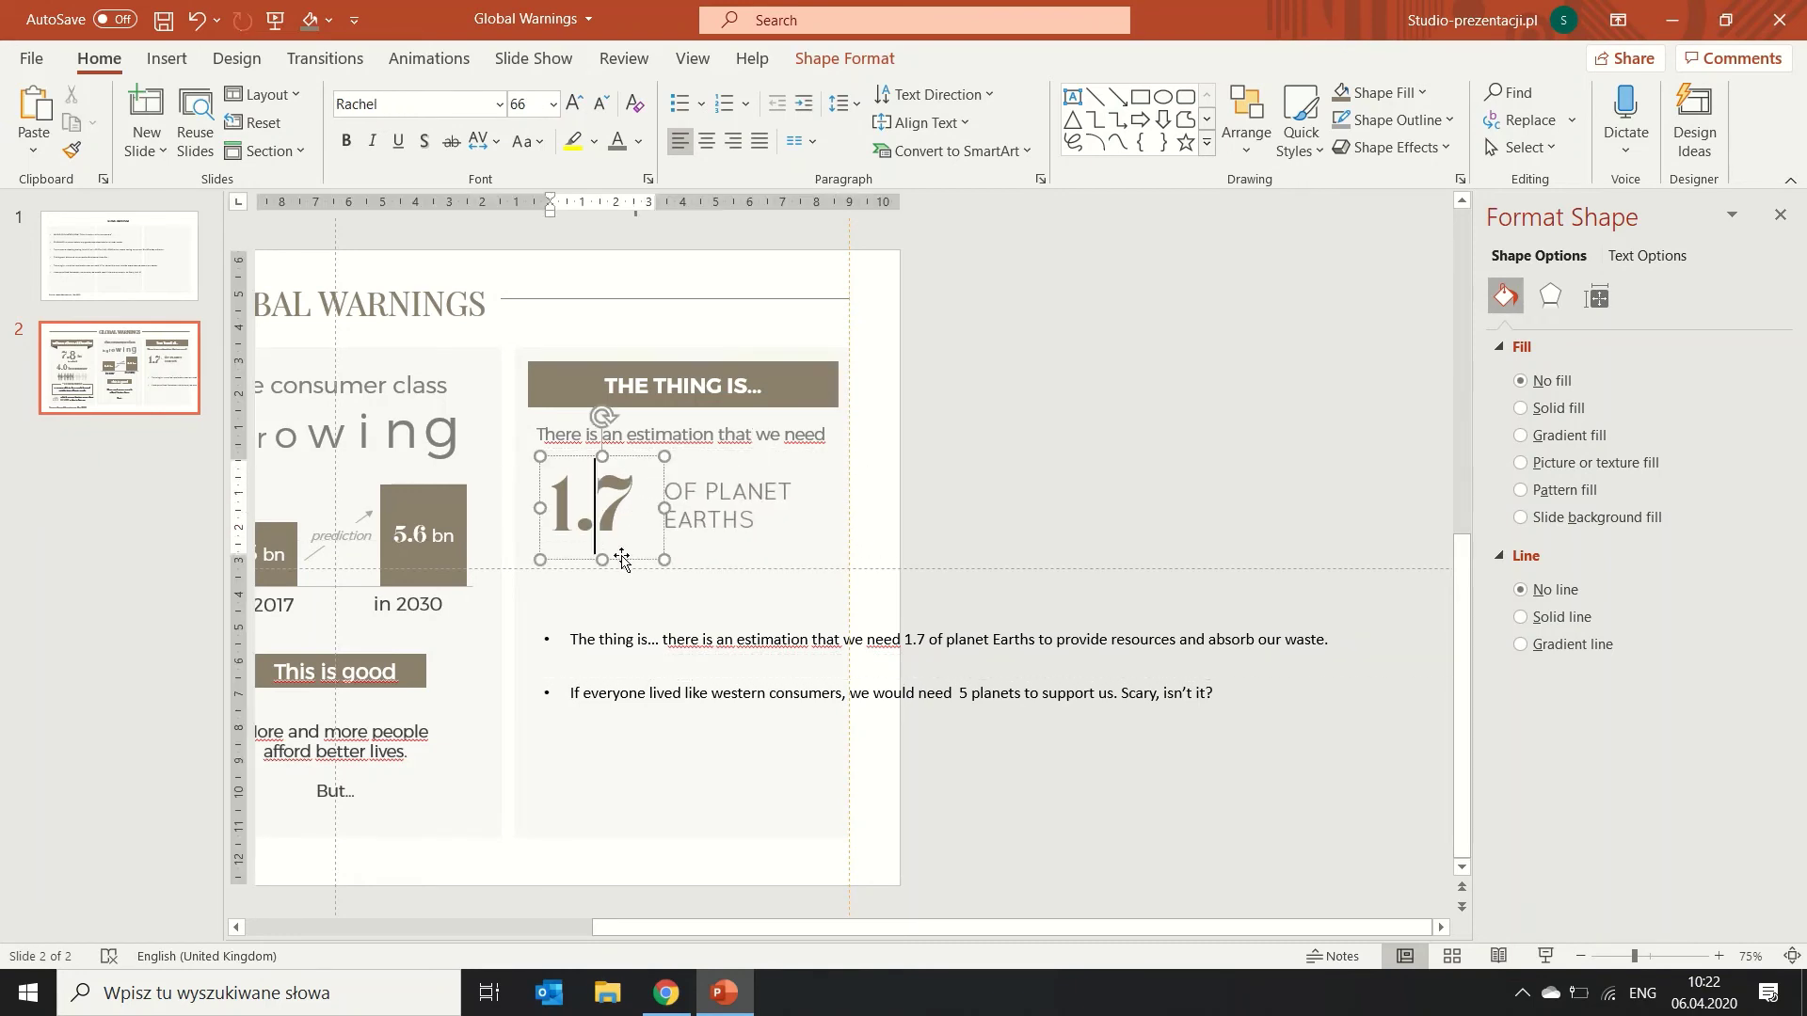
pyautogui.moveTo(744, 527); pyautogui.dragTo(743, 523)
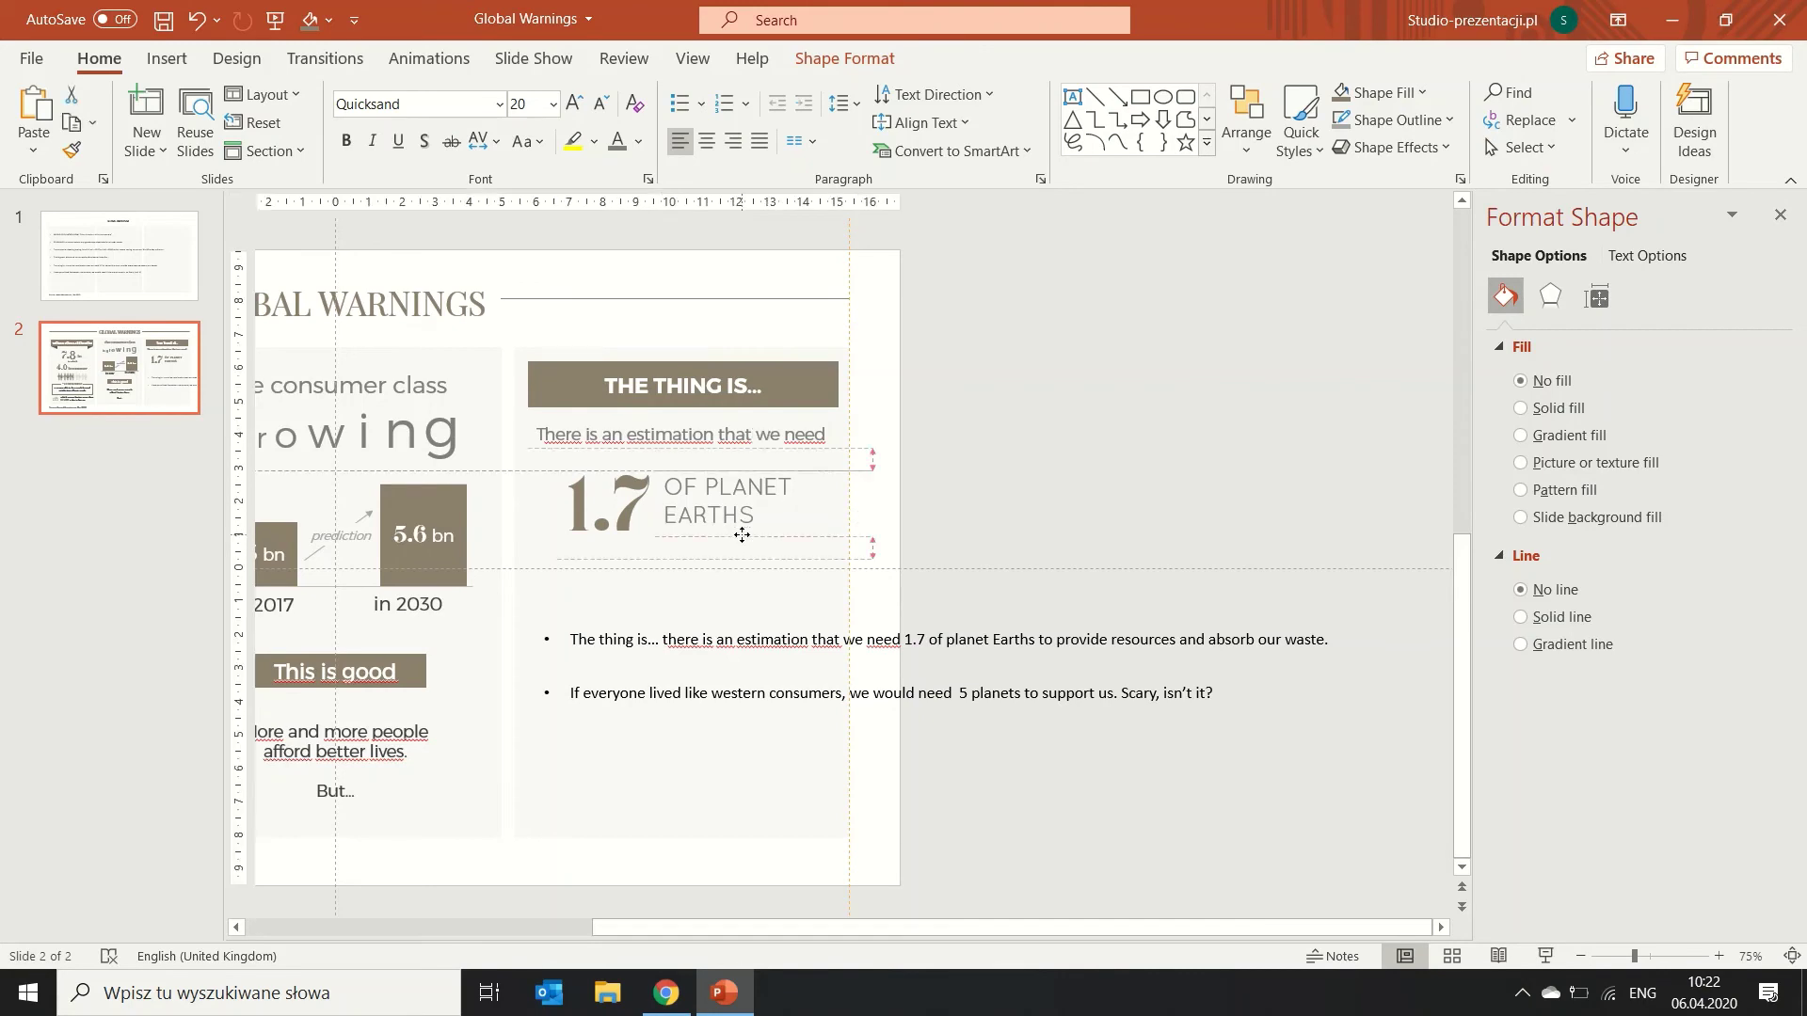
pyautogui.click(811, 440)
# Duplicate the estimation box below the 1.7 figure and fill it with 'to provide resources and absorb our waste.'.
pyautogui.hotkey('ctrl', 'c')
pyautogui.hotkey('ctrl', 'v')
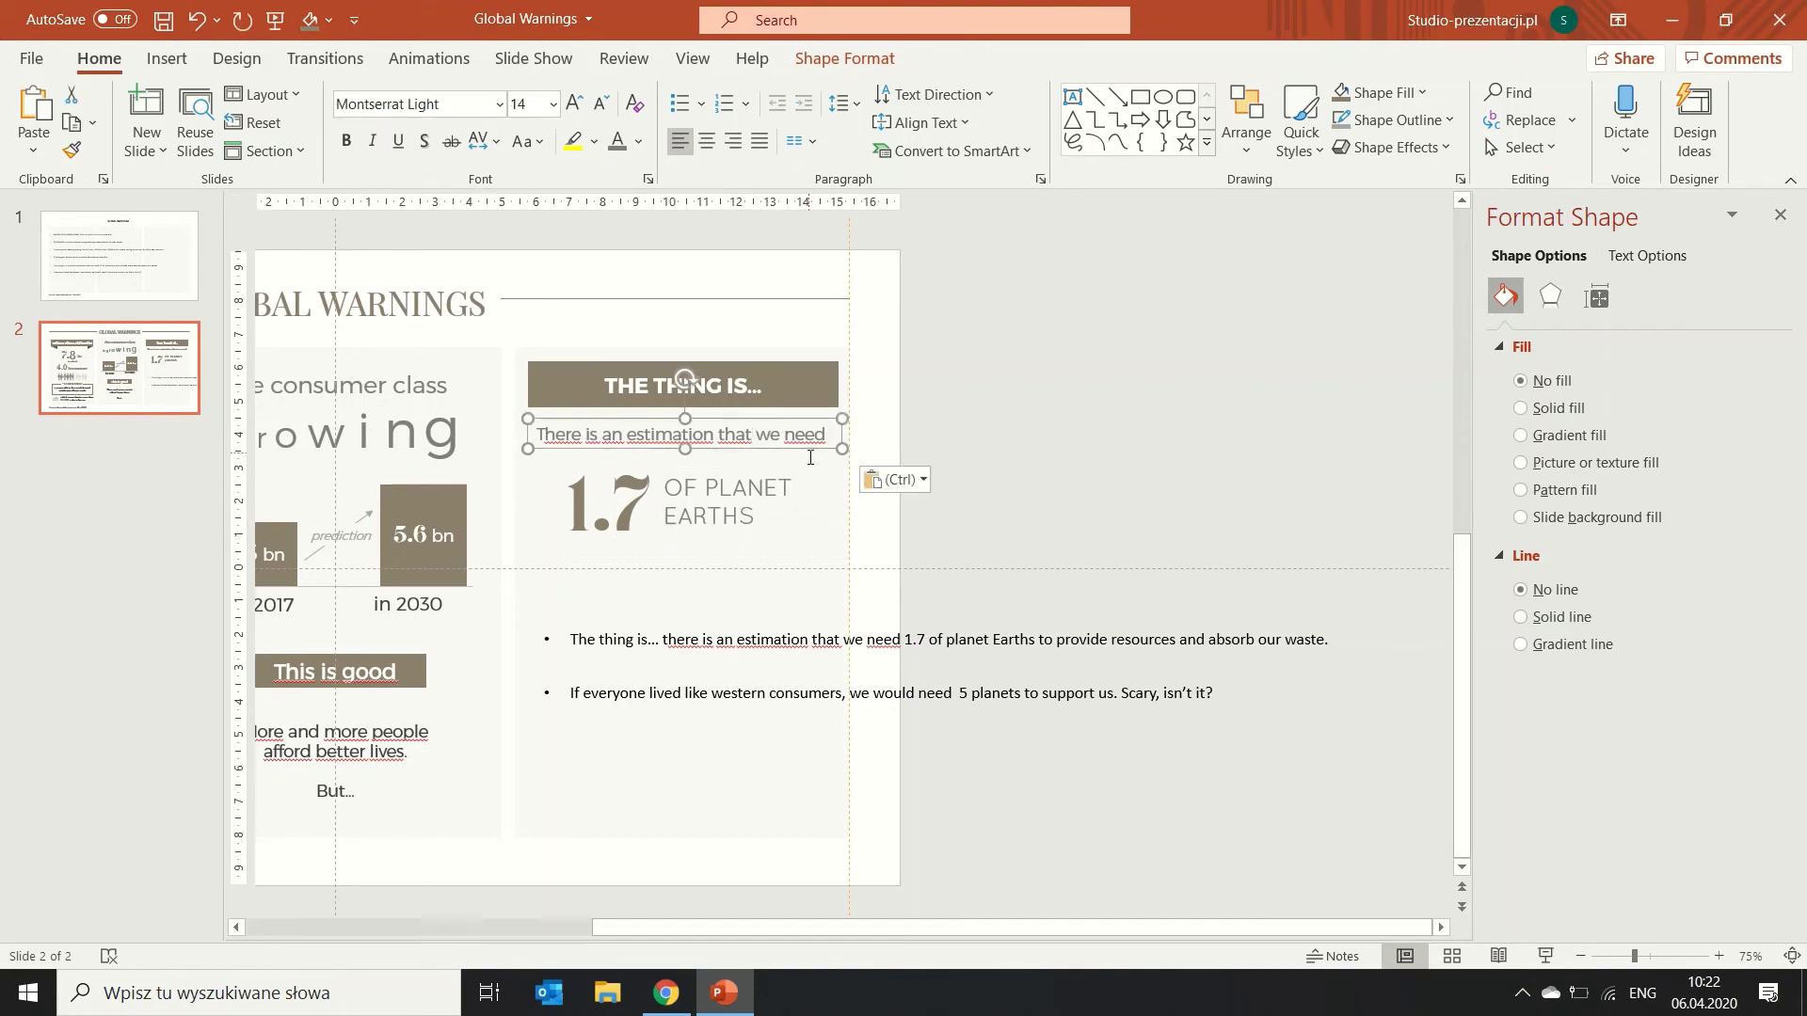
pyautogui.moveTo(809, 450)
pyautogui.mouseDown()
pyautogui.moveTo(781, 581)
pyautogui.moveTo(806, 587)
pyautogui.mouseUp()
pyautogui.press('F2')
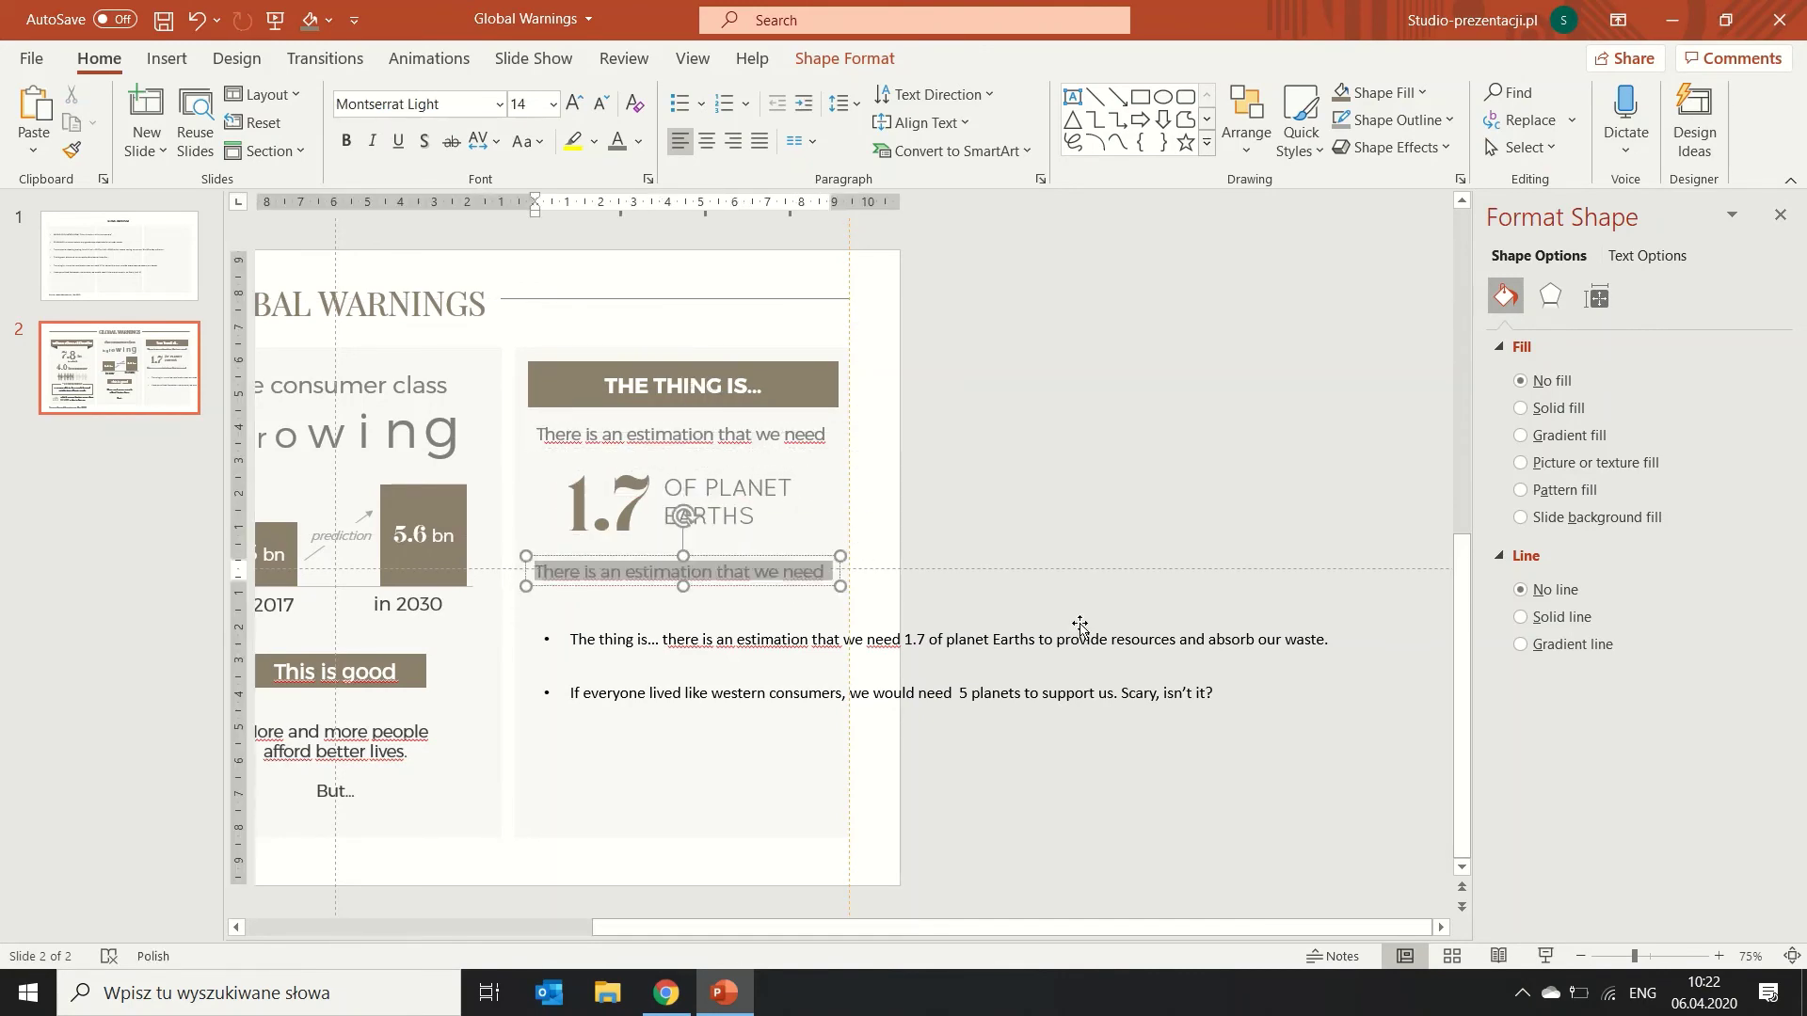
pyautogui.moveTo(1050, 642); pyautogui.dragTo(1329, 642)
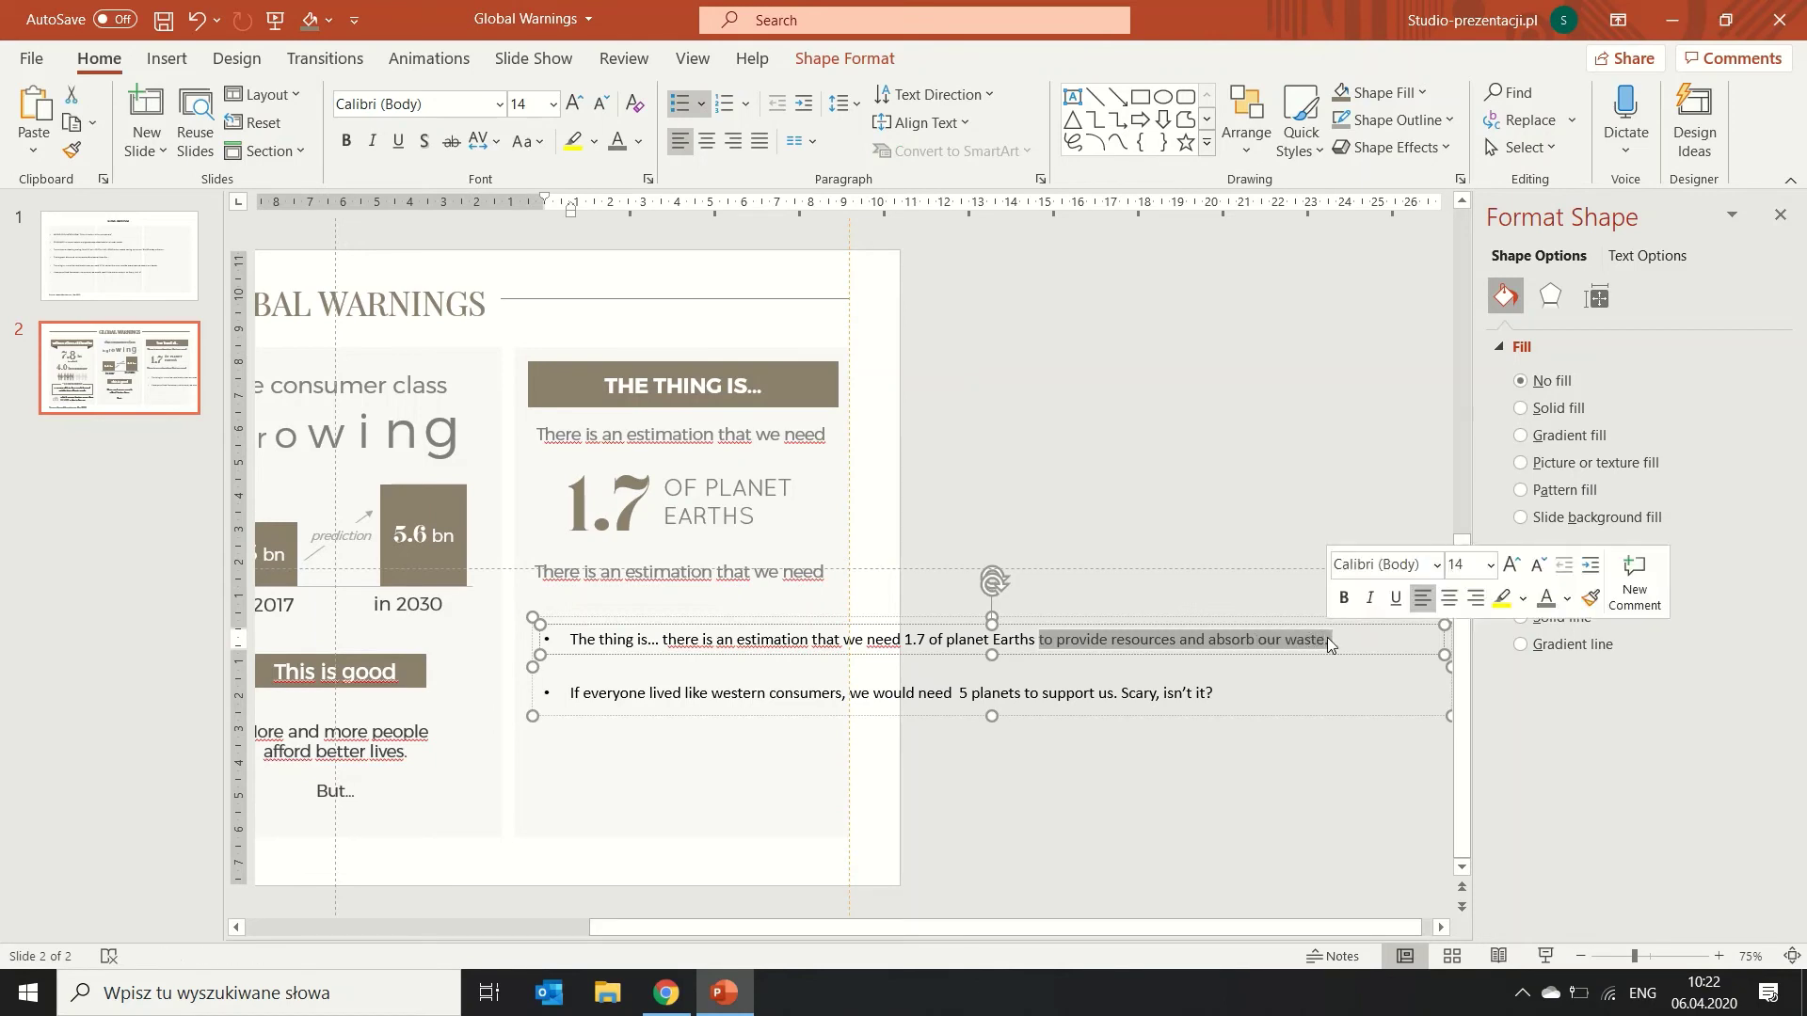
pyautogui.hotkey('ctrl', 'c')
pyautogui.tripleClick(666, 572)
pyautogui.hotkey('ctrl', 'v')
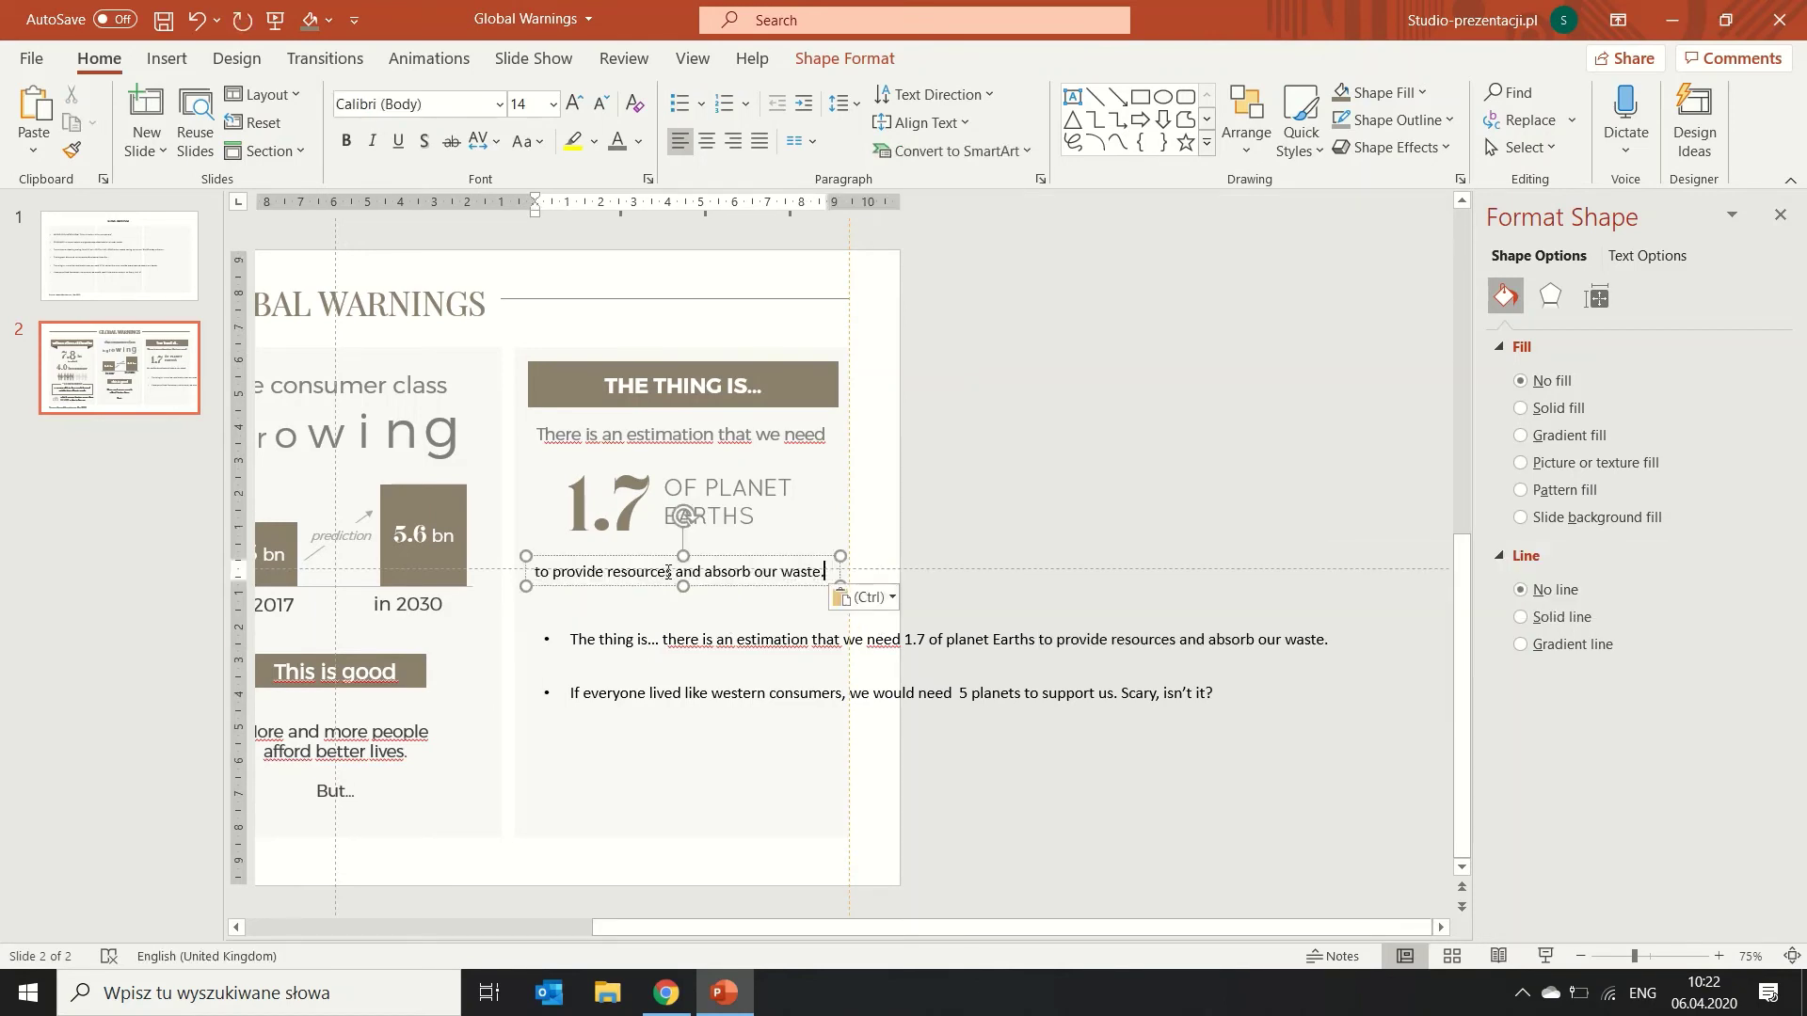
# Give the resources phrase the estimation line's grey style and narrow it to two lines.
pyautogui.click(634, 436)
pyautogui.tripleClick(634, 436)
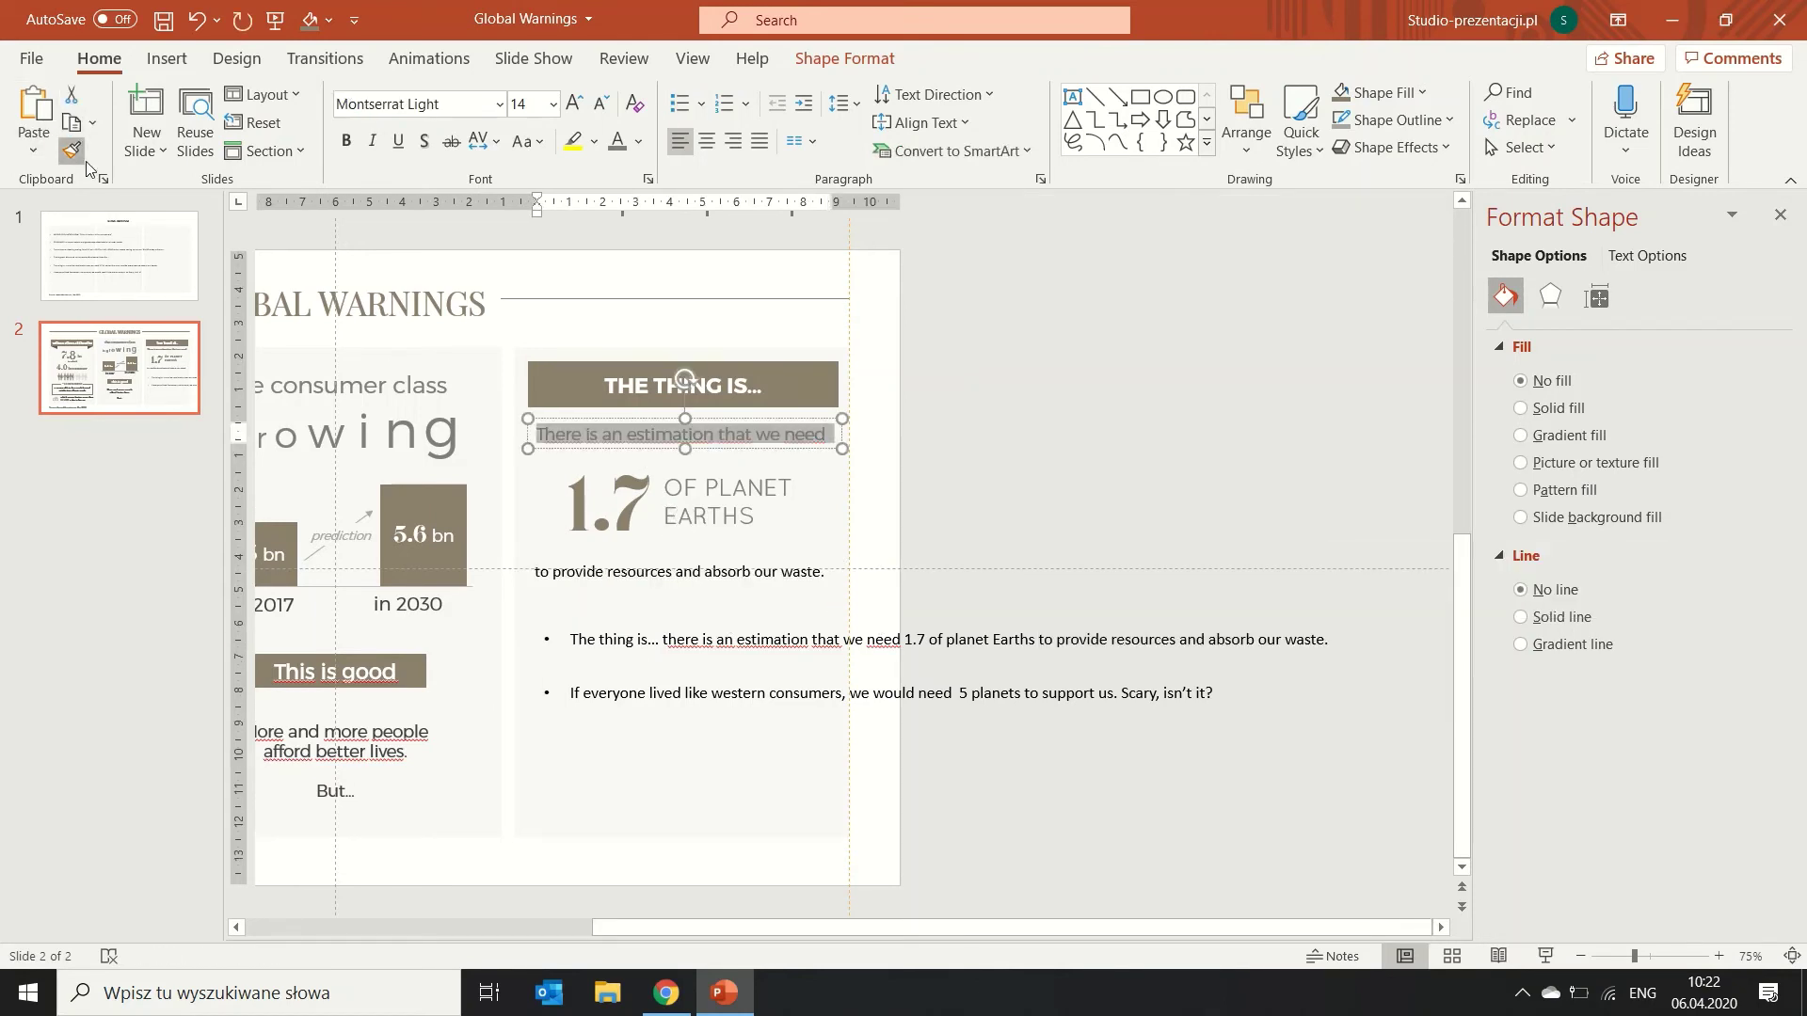
pyautogui.moveTo(535, 576); pyautogui.dragTo(832, 587)
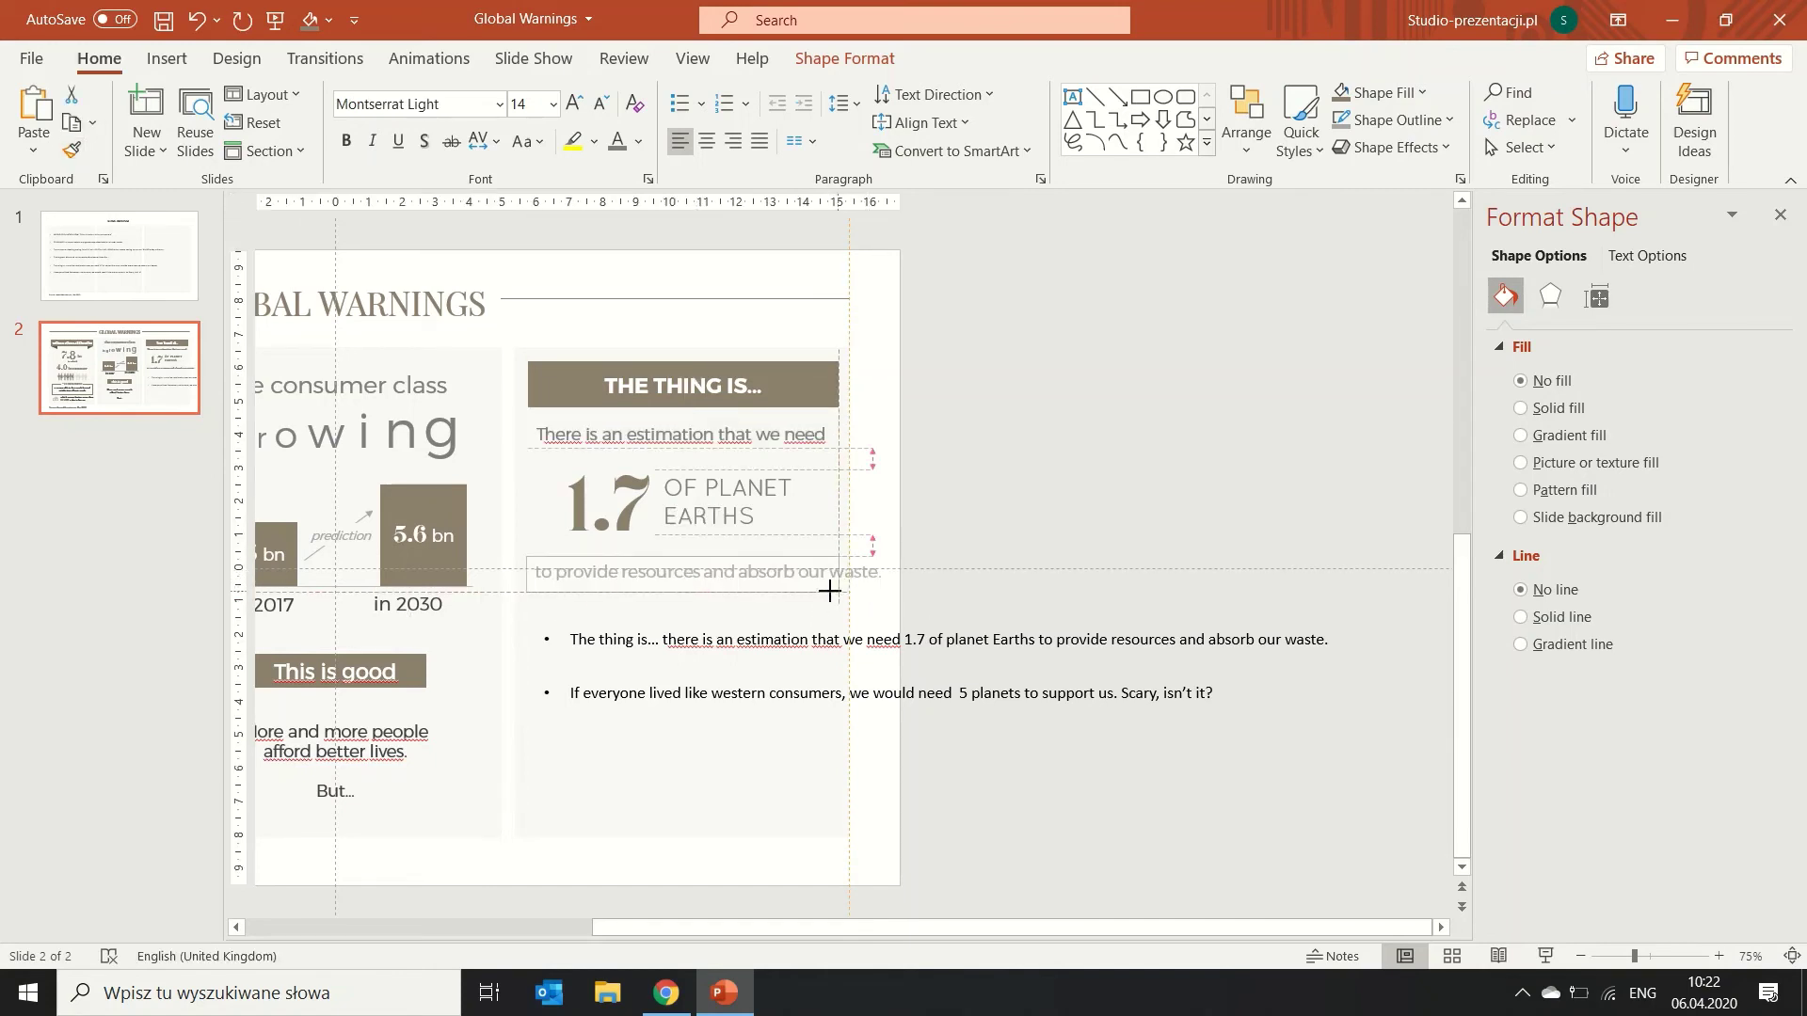
pyautogui.click(736, 557)
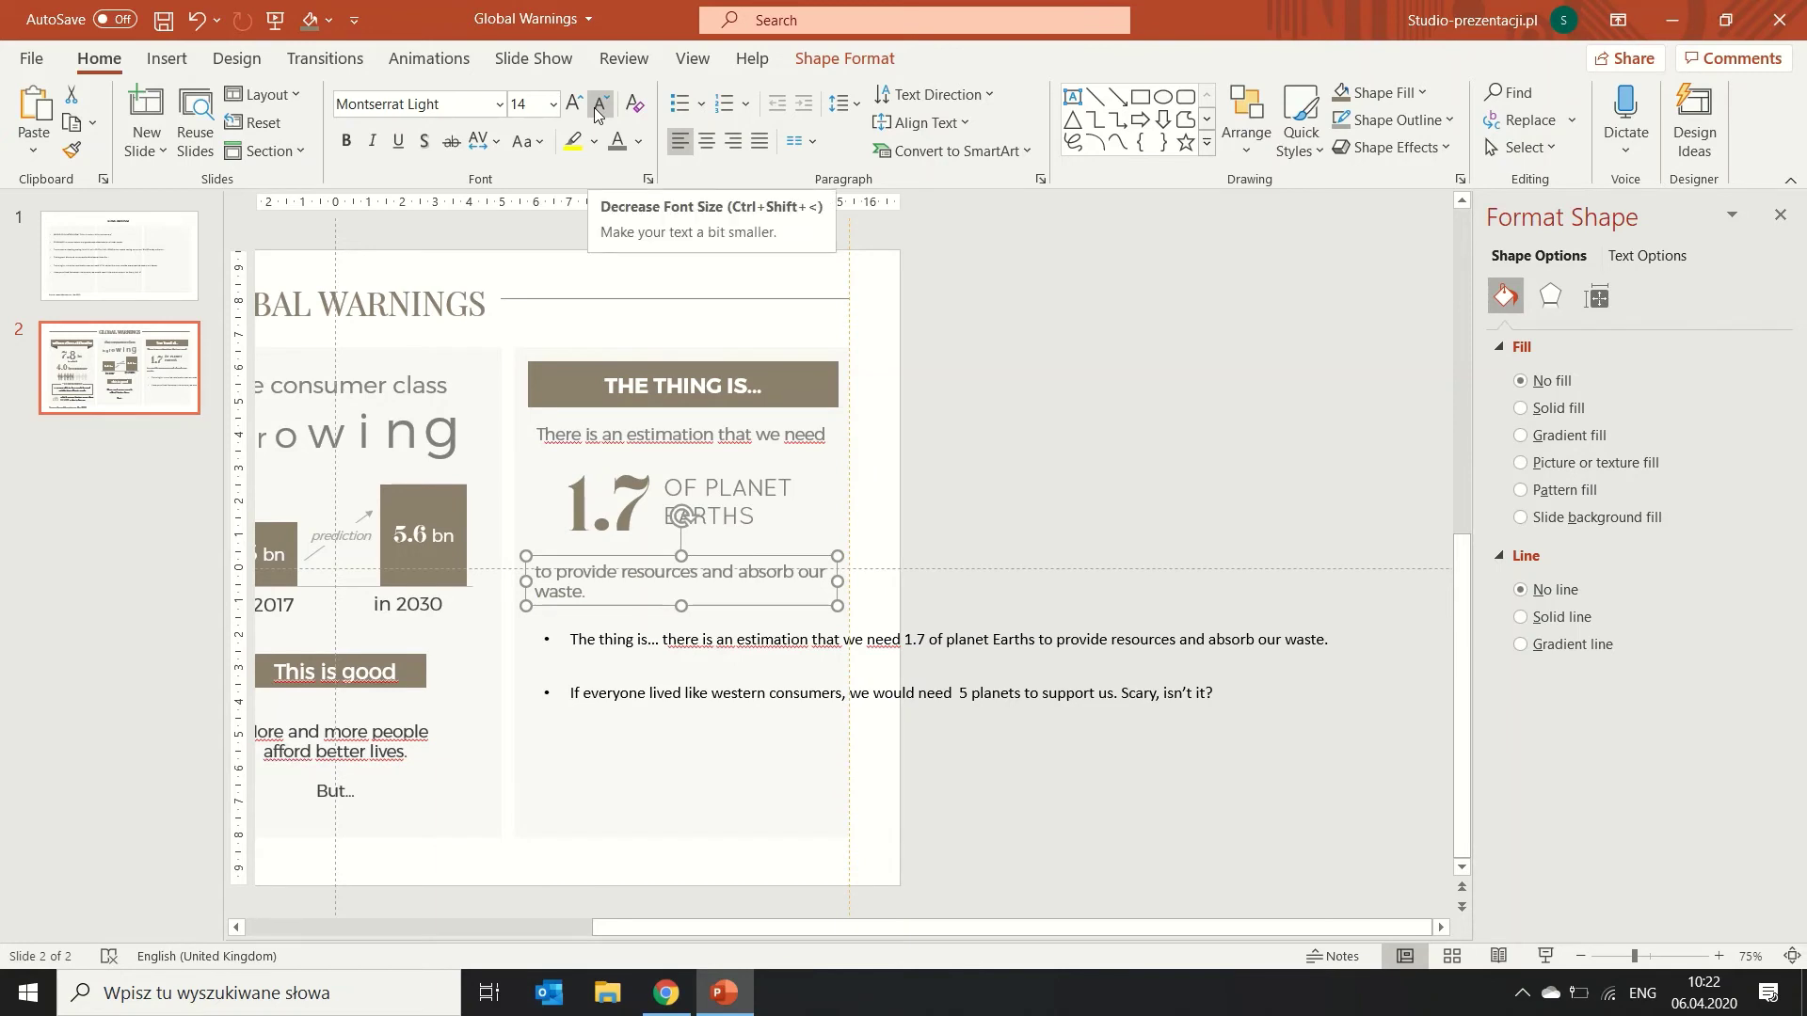
pyautogui.click(577, 570)
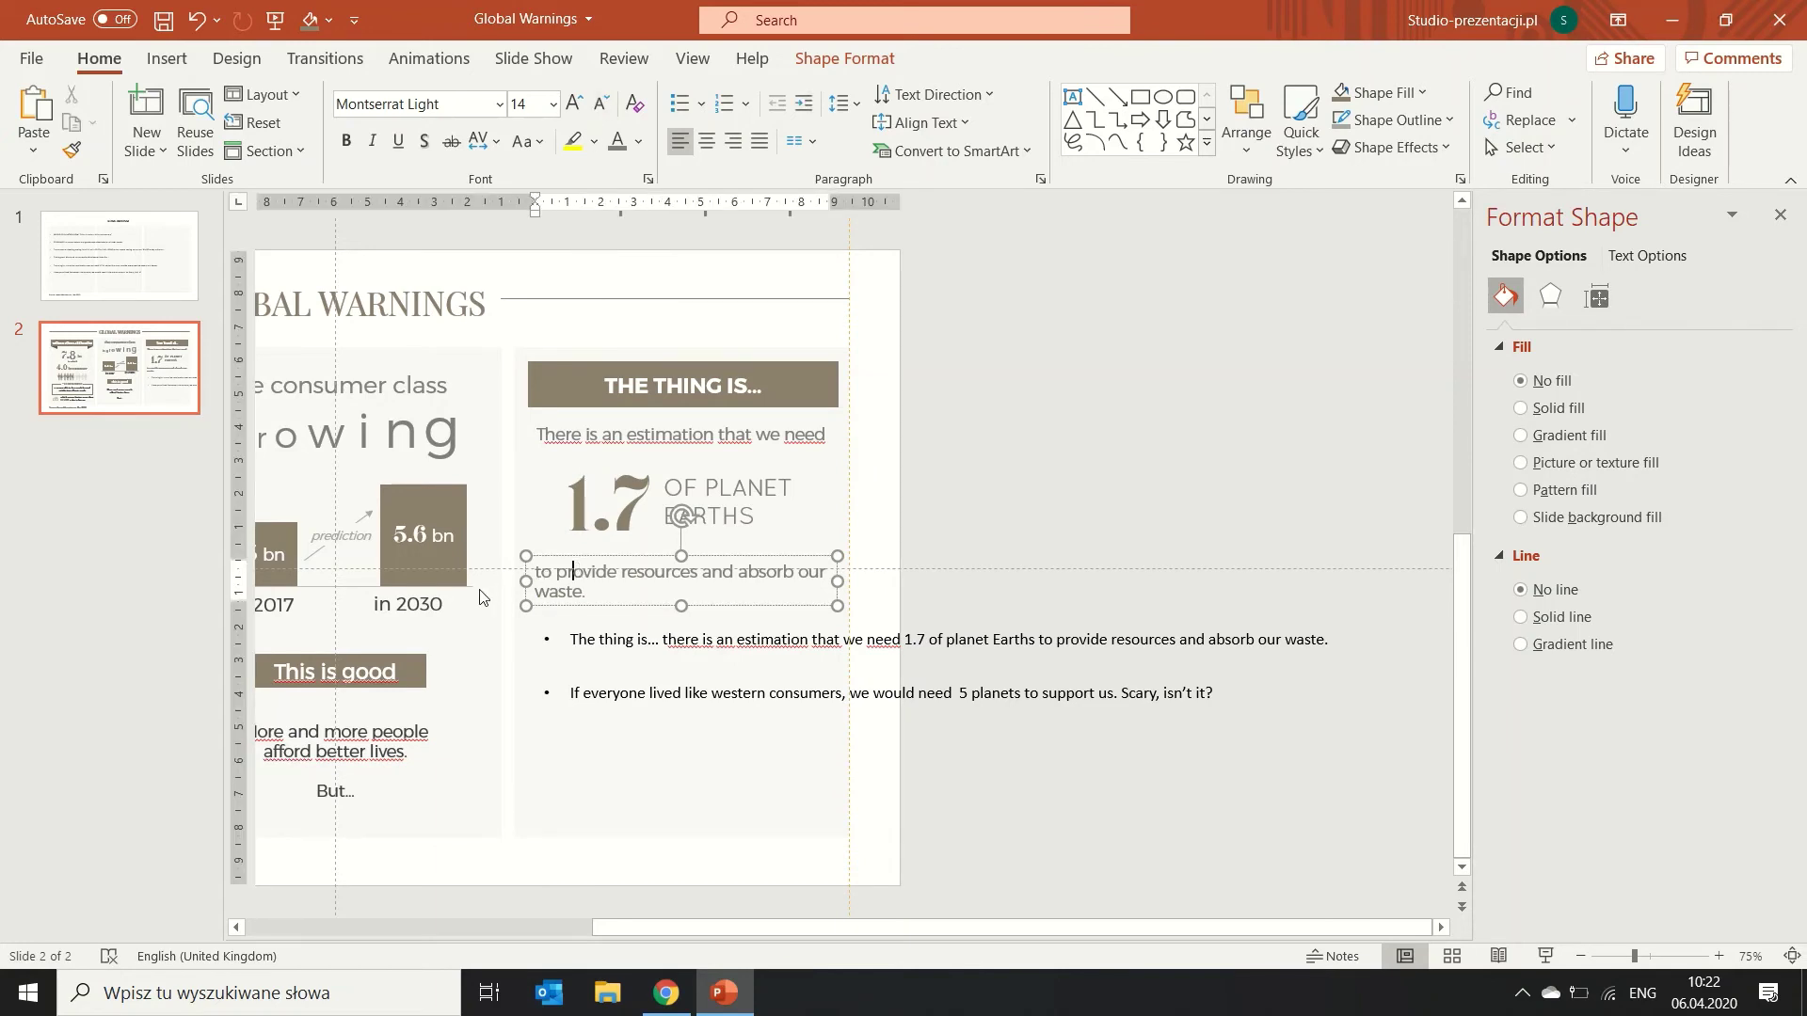
pyautogui.moveTo(527, 584)
pyautogui.mouseDown()
pyautogui.moveTo(635, 581)
pyautogui.moveTo(722, 529)
pyautogui.mouseUp()
# Shift the 1.7 figure left, adjust the OF PLANET EARTHS label, and settle the phrase below.
pyautogui.click(612, 503)
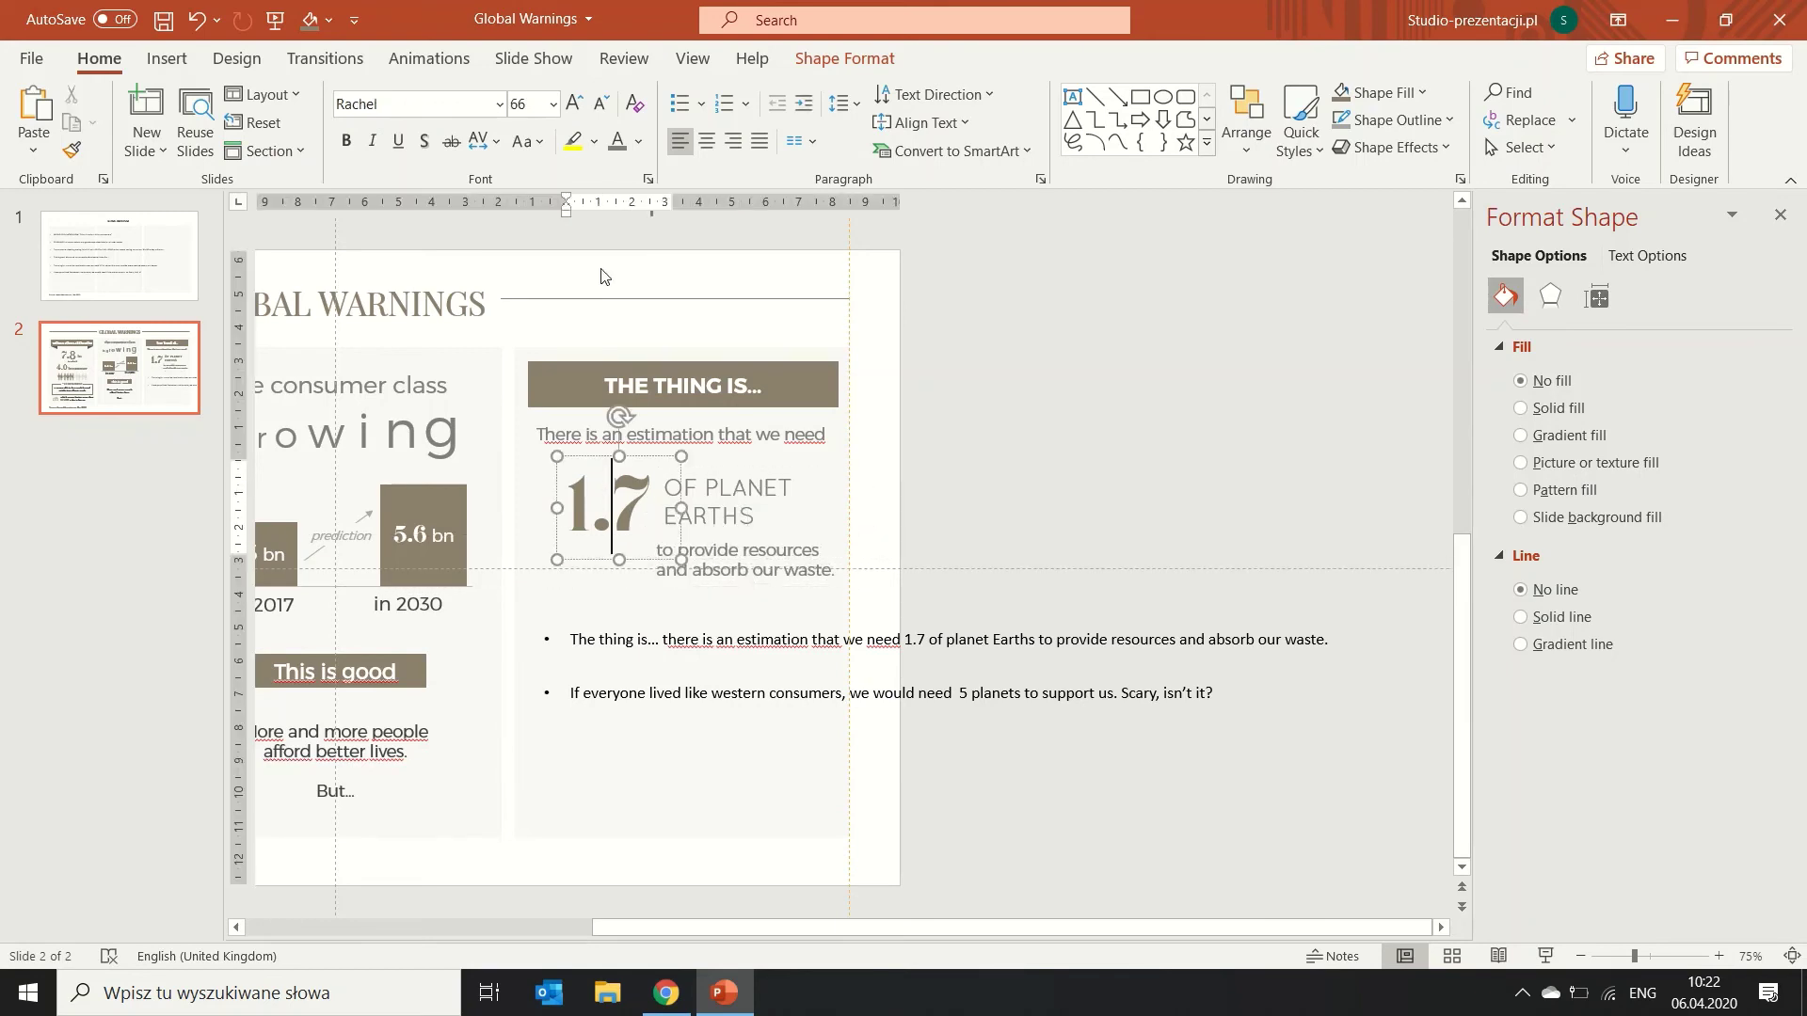
pyautogui.hotkey('ctrl', 'a')
pyautogui.moveTo(656, 457)
pyautogui.mouseDown()
pyautogui.moveTo(625, 457)
pyautogui.moveTo(688, 493)
pyautogui.mouseUp()
pyautogui.moveTo(722, 582); pyautogui.dragTo(714, 578)
pyautogui.click(702, 516)
pyautogui.hotkey('ctrl', 'a')
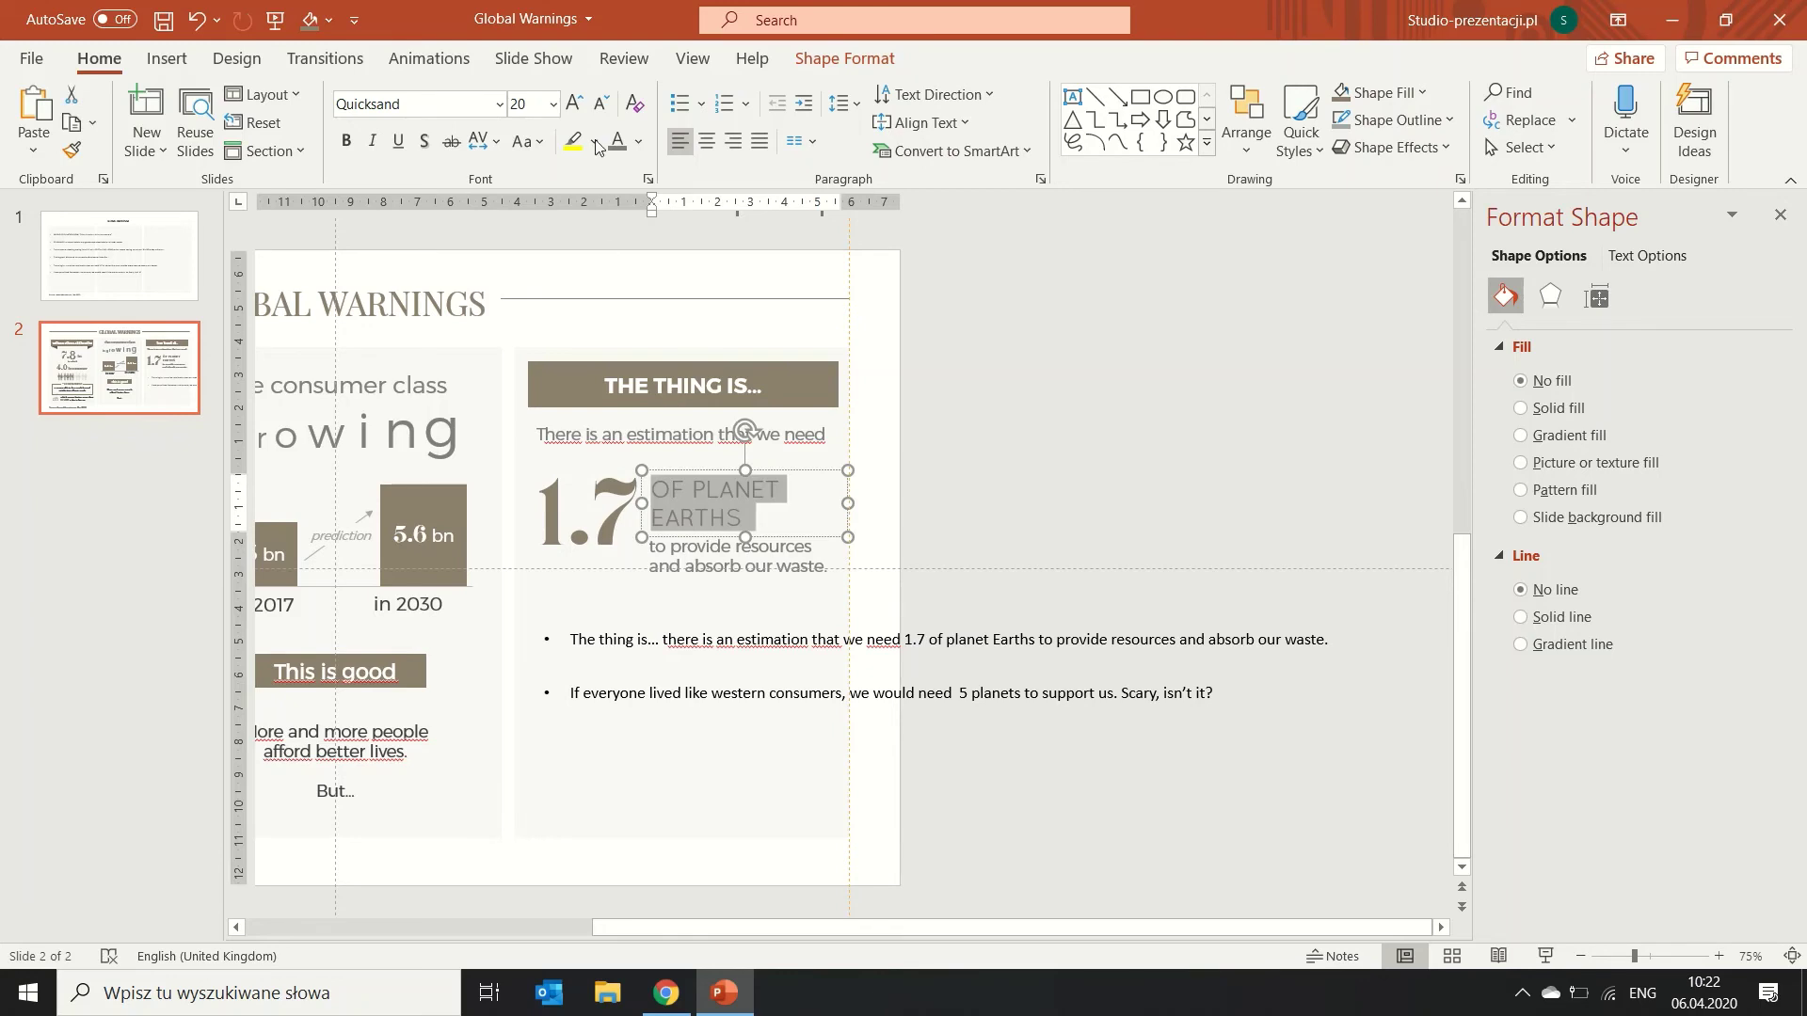
pyautogui.click(574, 104)
pyautogui.click(769, 579)
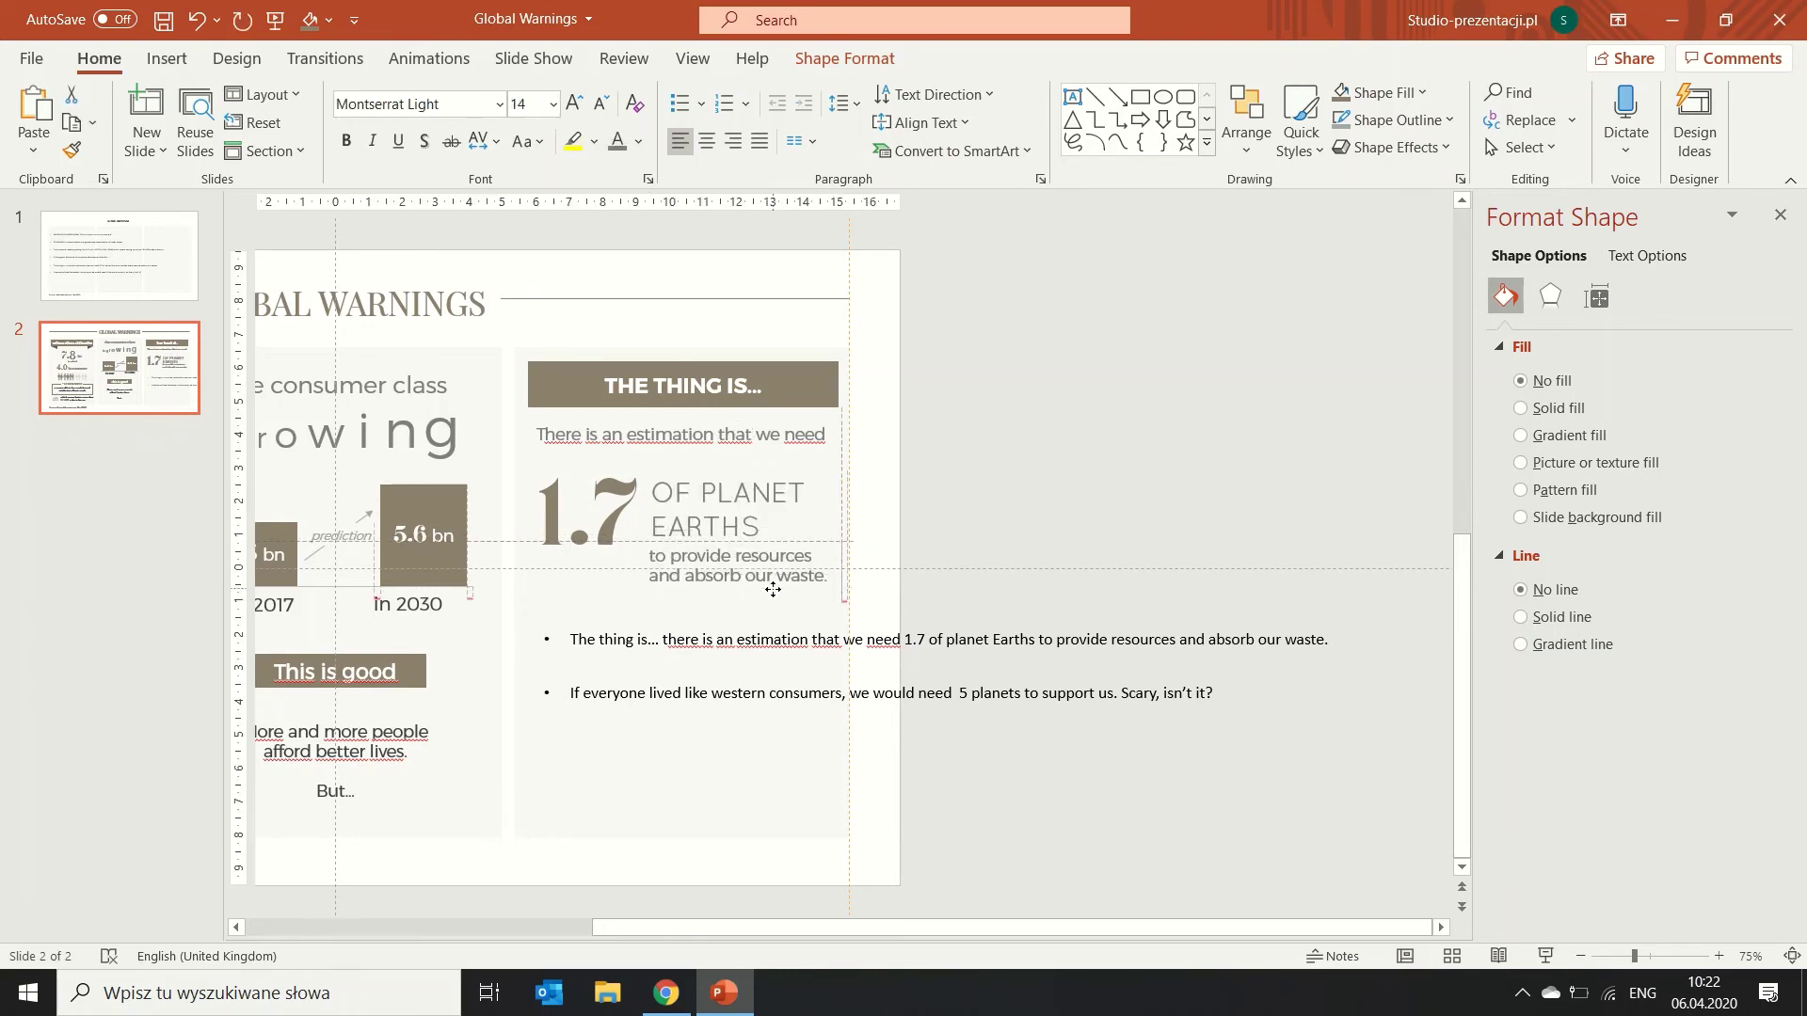
pyautogui.moveTo(769, 580); pyautogui.dragTo(769, 590)
# Delete the original first bullet about 1.7 planets.
pyautogui.click(1003, 565)
pyautogui.click(871, 639)
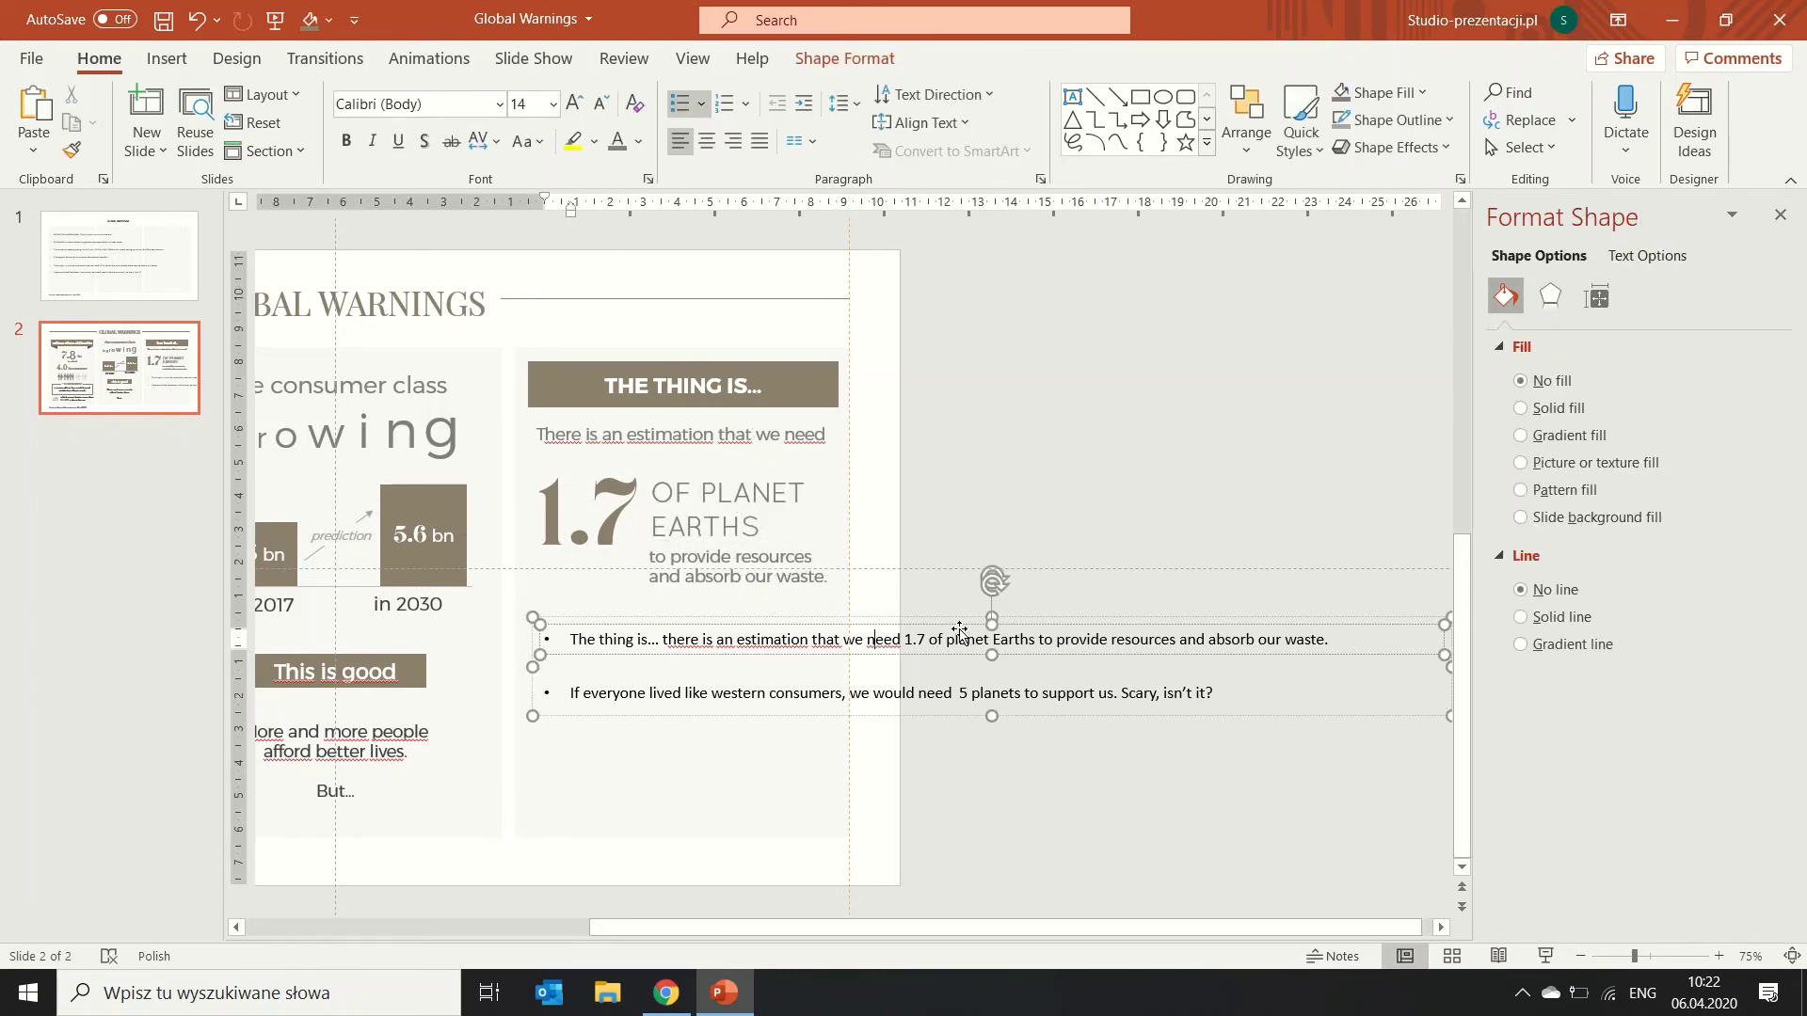
pyautogui.press('Escape')
pyautogui.press('Delete')
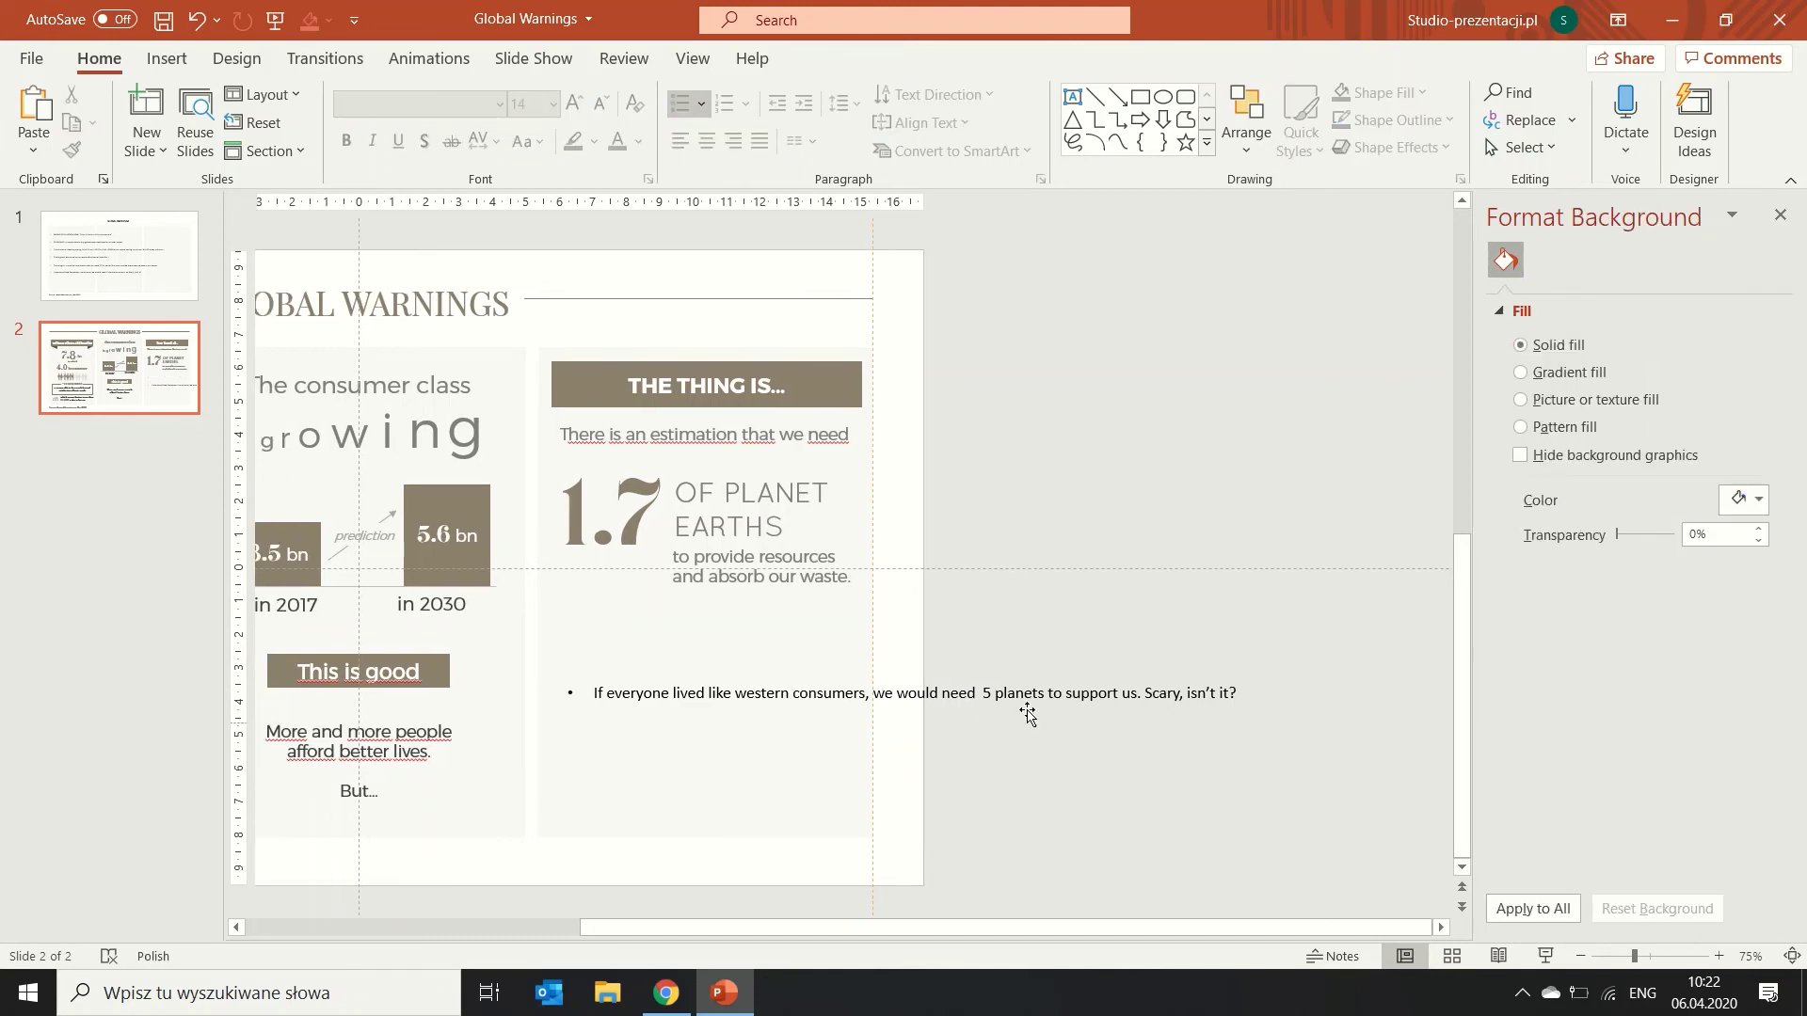
# Copy the five-planets sentence into a new text box under the resources phrase.
pyautogui.click(1024, 712)
pyautogui.moveTo(971, 716); pyautogui.dragTo(1032, 745)
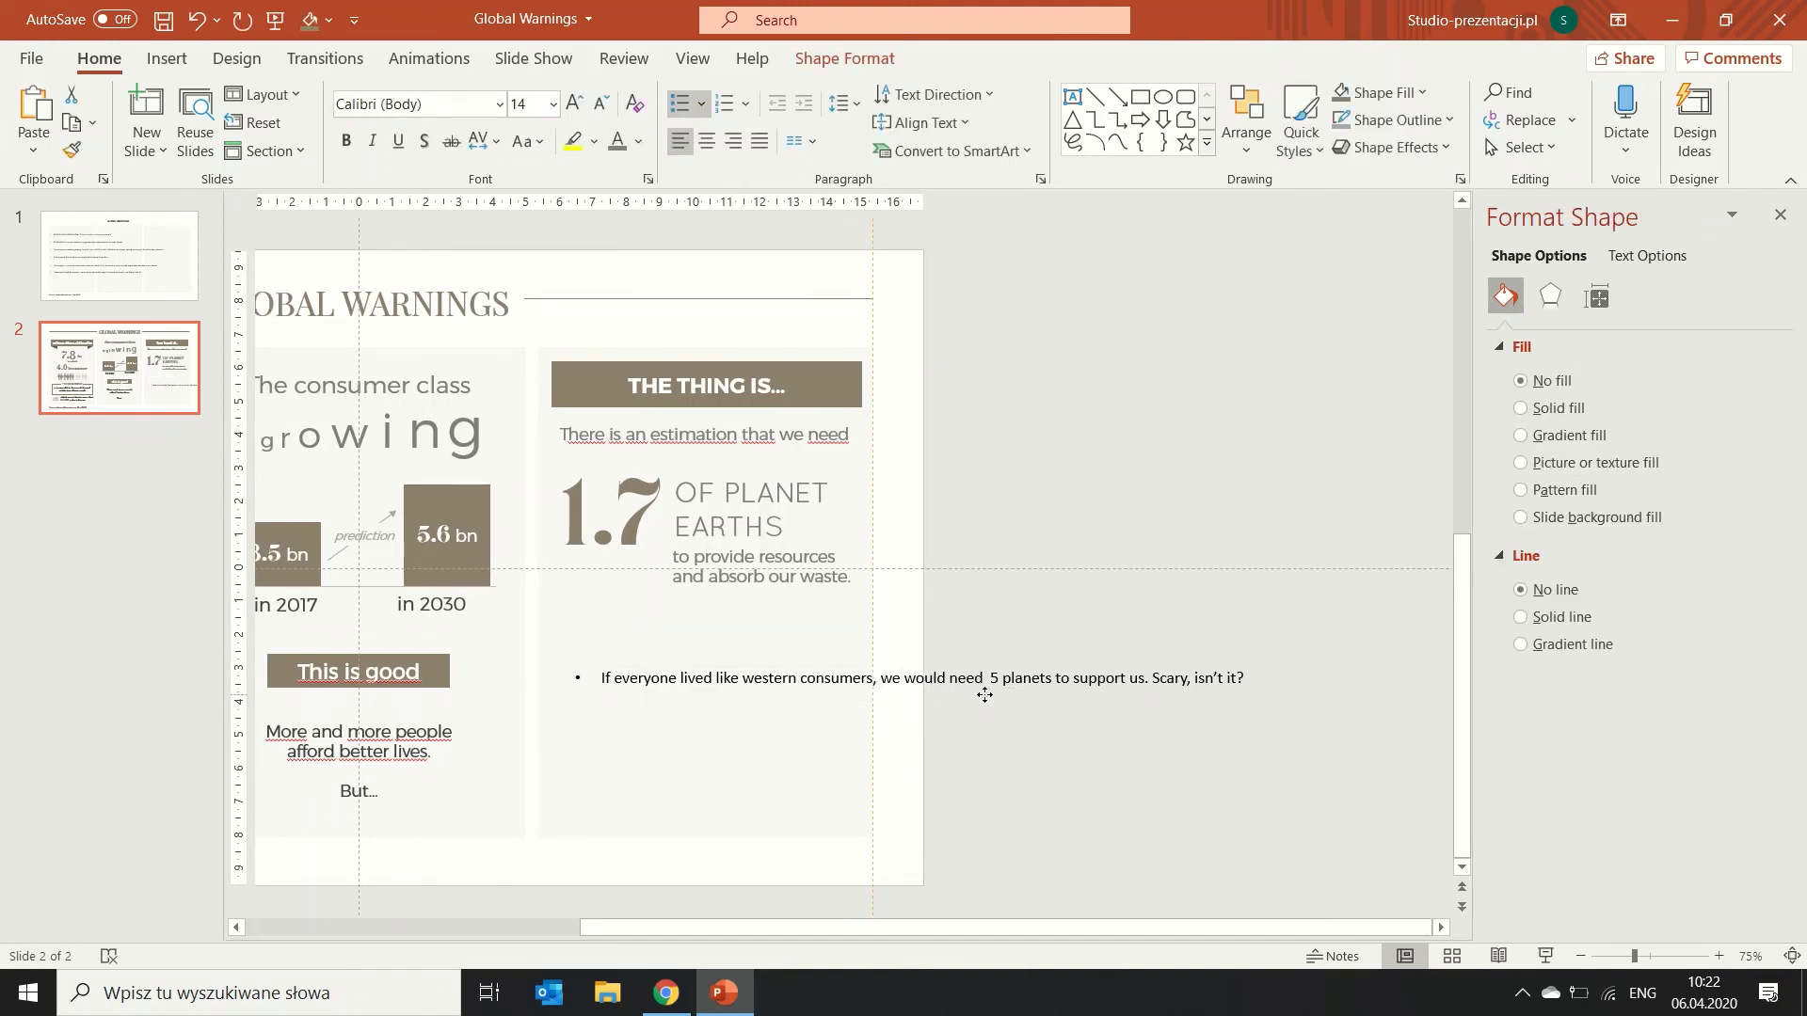
pyautogui.moveTo(655, 723); pyautogui.dragTo(1196, 724)
pyautogui.hotkey('ctrl', 'c')
pyautogui.click(1138, 672)
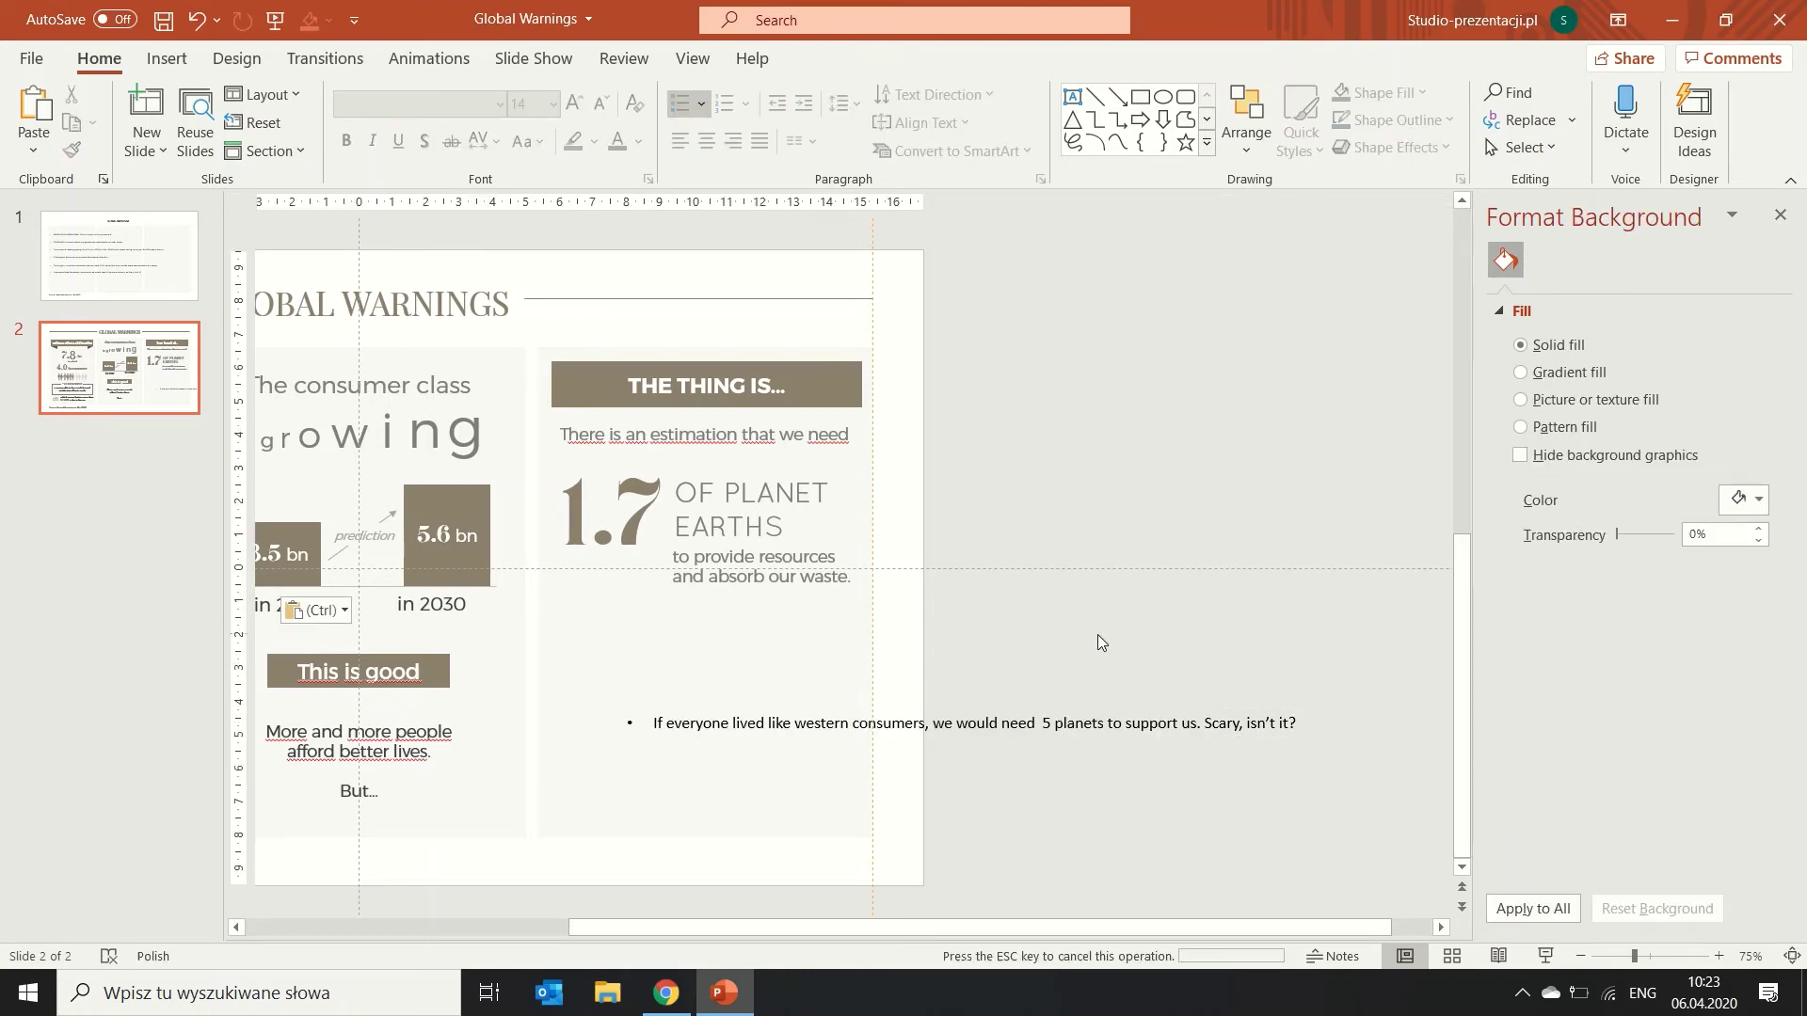
pyautogui.hotkey('ctrl', 'v')
pyautogui.moveTo(777, 584)
pyautogui.mouseDown()
pyautogui.moveTo(1073, 676)
pyautogui.moveTo(1121, 664)
pyautogui.moveTo(867, 662)
pyautogui.mouseUp()
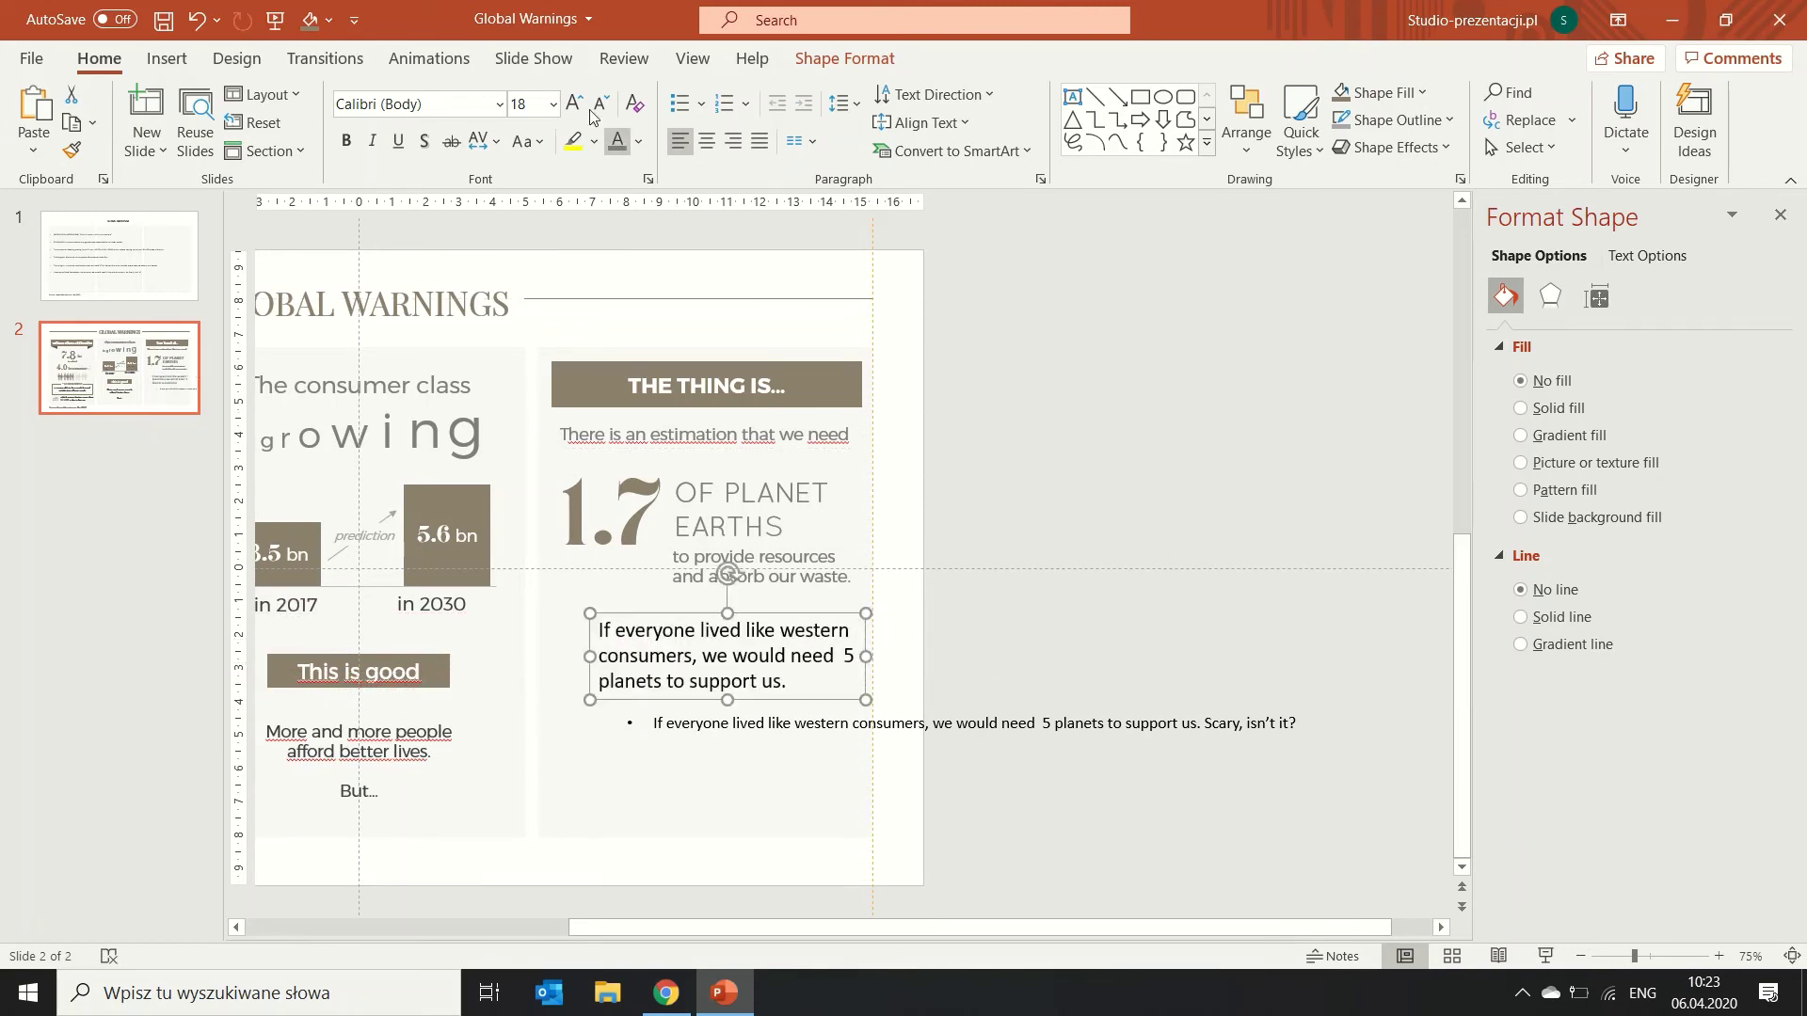
# Set the new sentence to Montserrat Light and move the original bullet box to the slide bottom.
pyautogui.click(423, 103)
pyautogui.write('Montserrat Light')
pyautogui.press('Return')
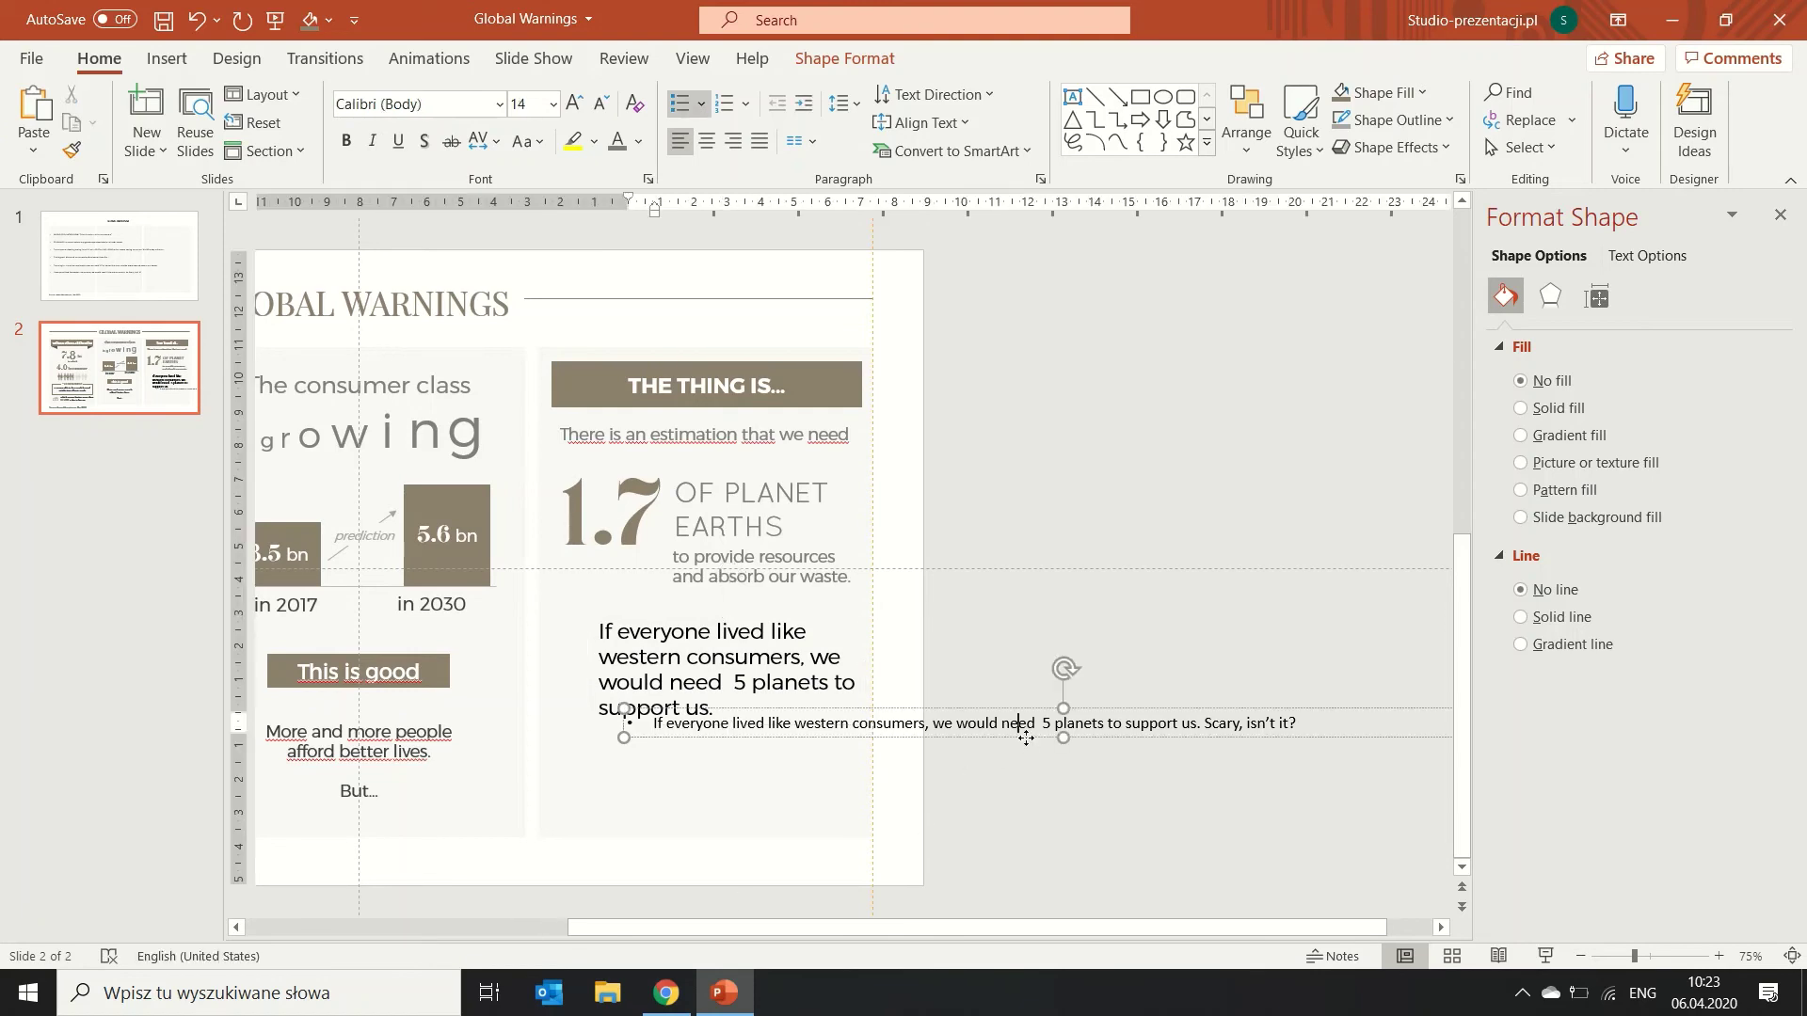
pyautogui.moveTo(1003, 726); pyautogui.dragTo(969, 881)
# Make the sentence grey, 16 pt, centred, and widen its box to three lines.
pyautogui.click(998, 668)
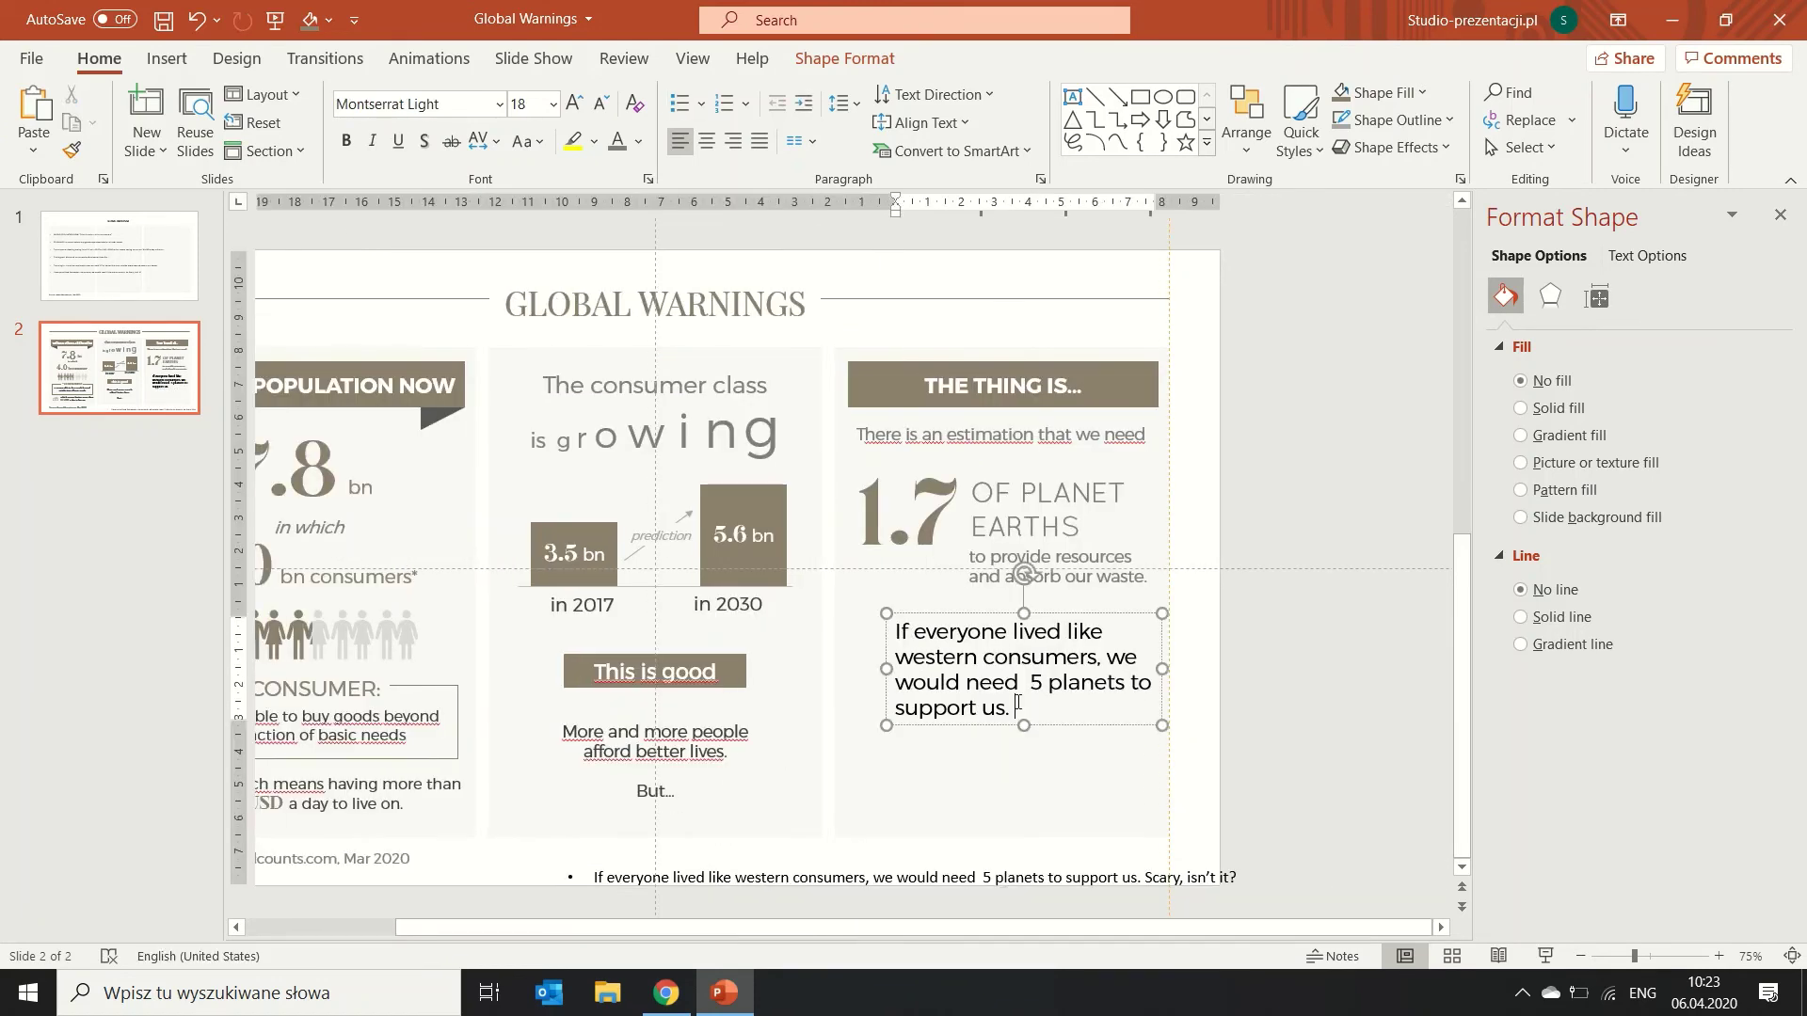
pyautogui.click(638, 141)
pyautogui.click(638, 229)
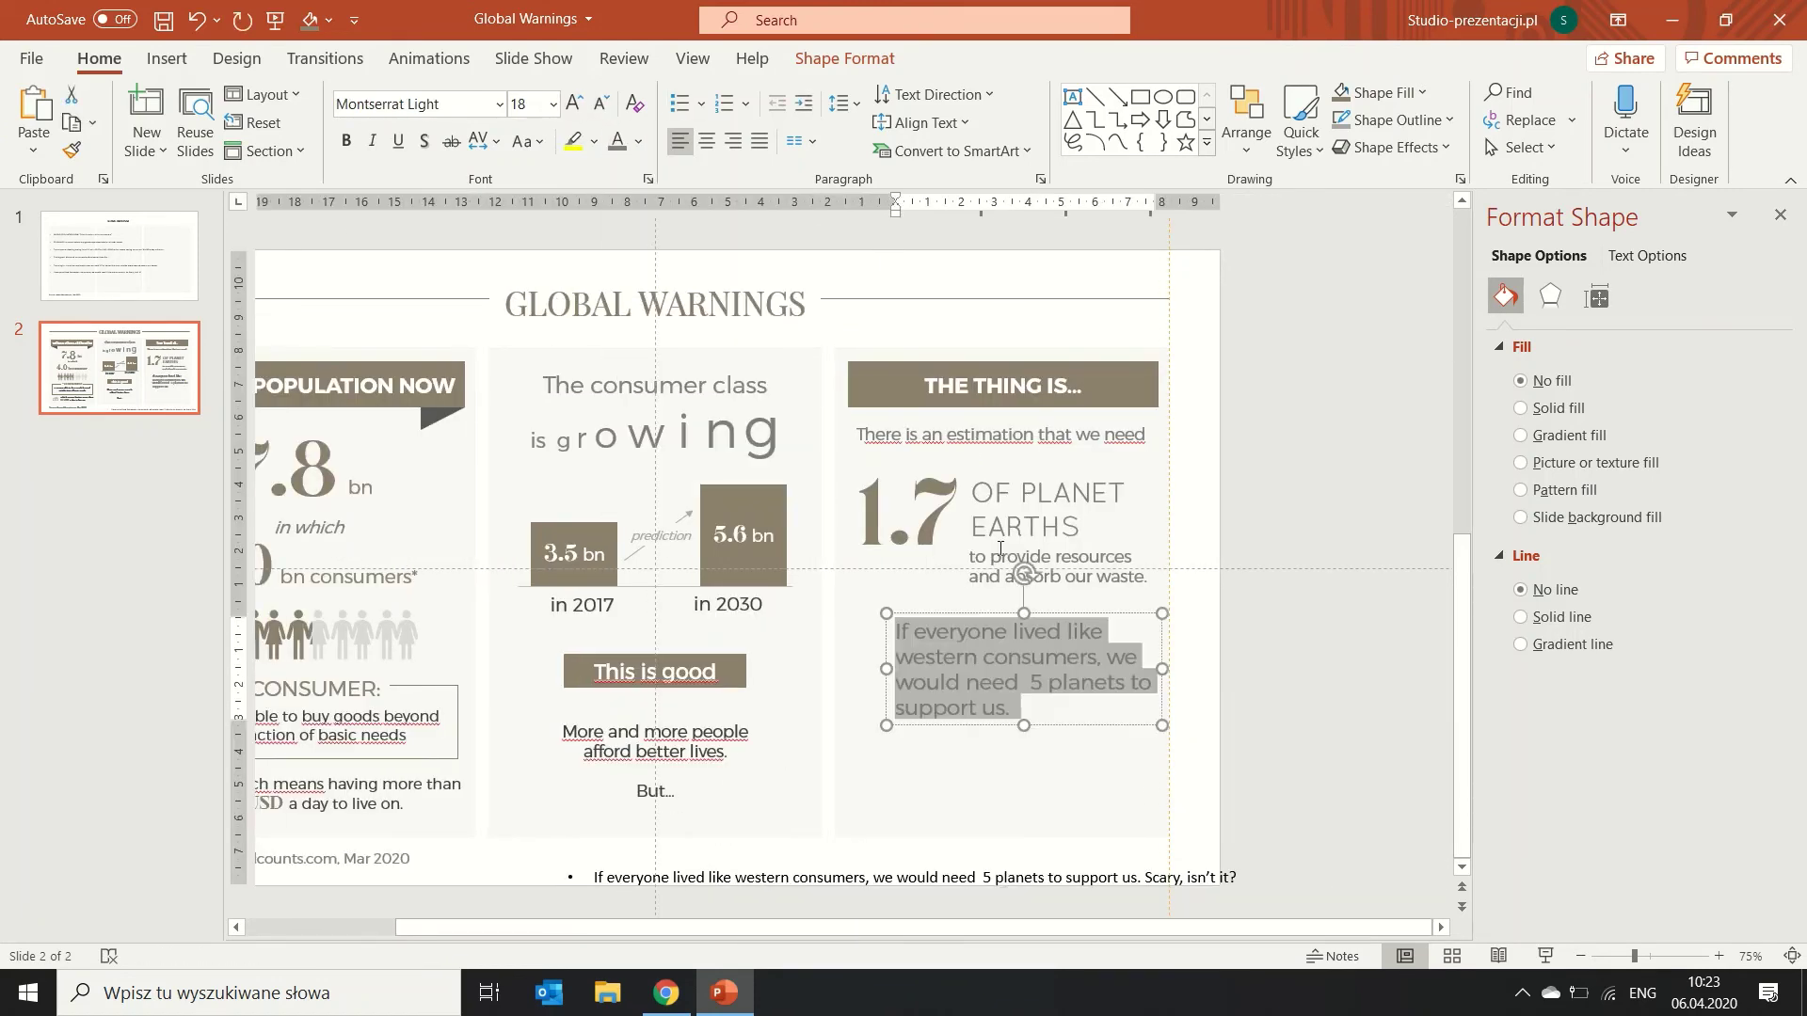
pyautogui.moveTo(968, 616); pyautogui.dragTo(937, 632)
pyautogui.click(607, 105)
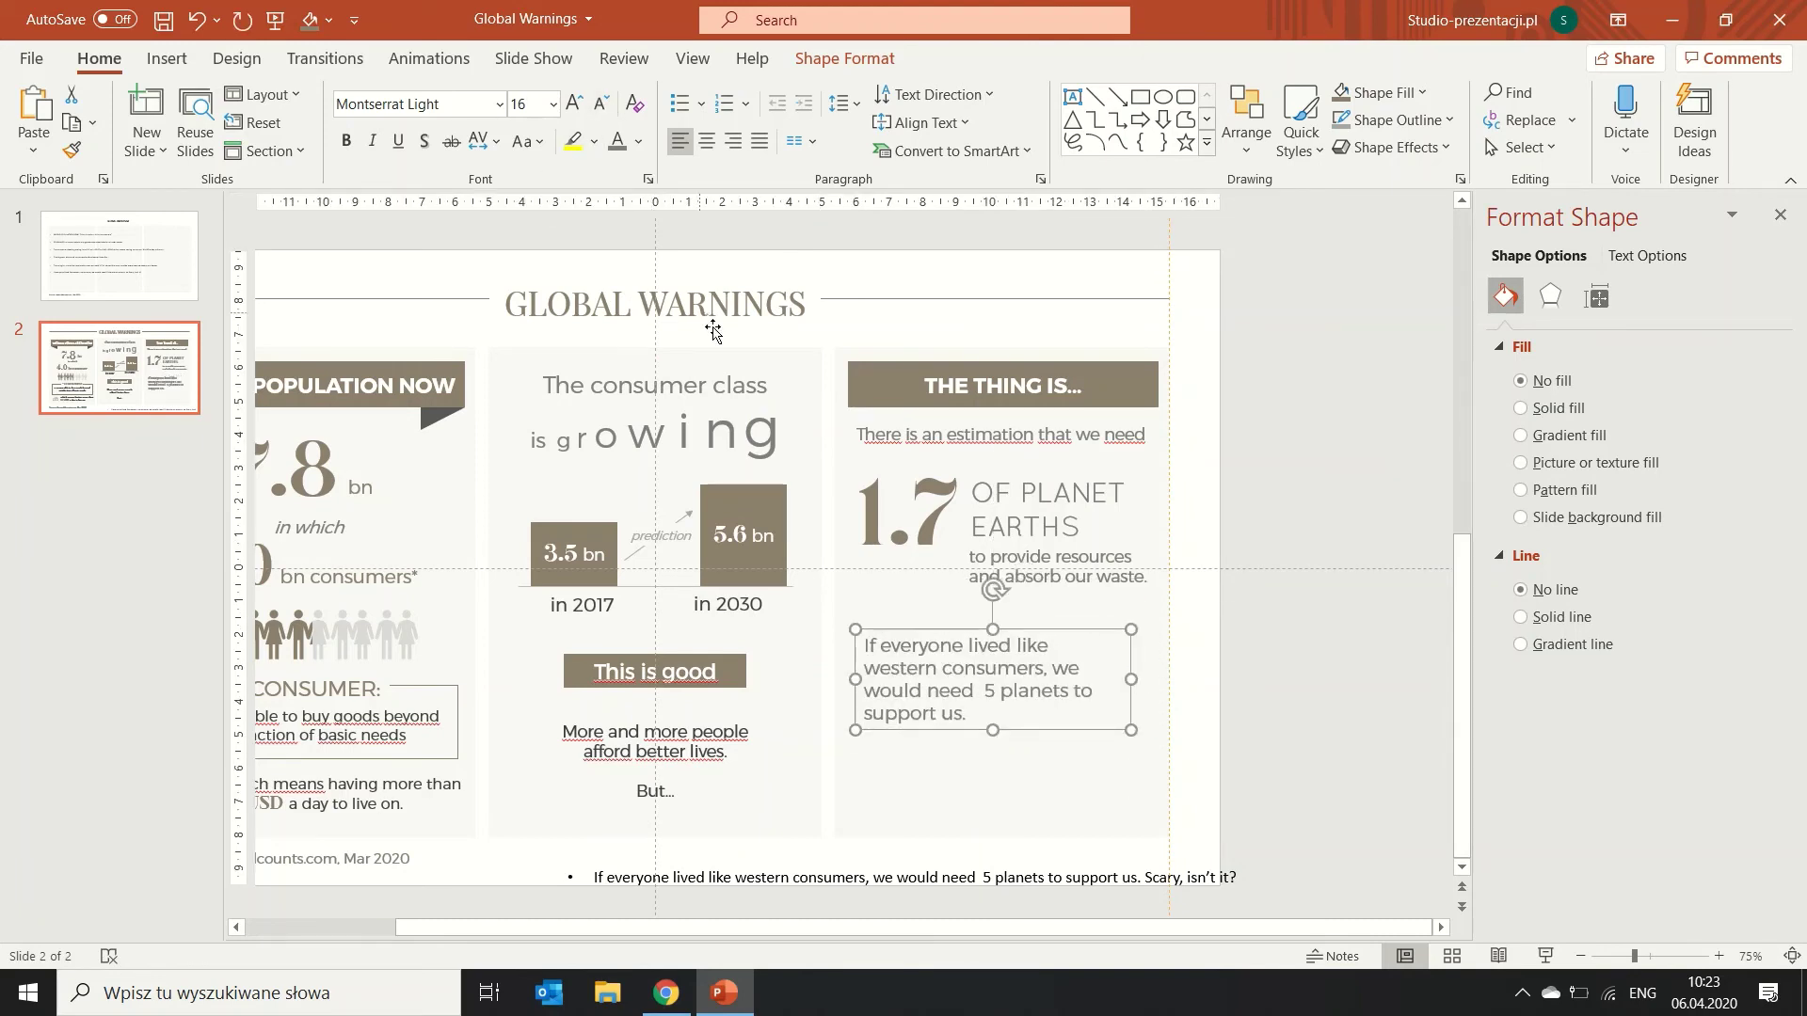
pyautogui.click(707, 140)
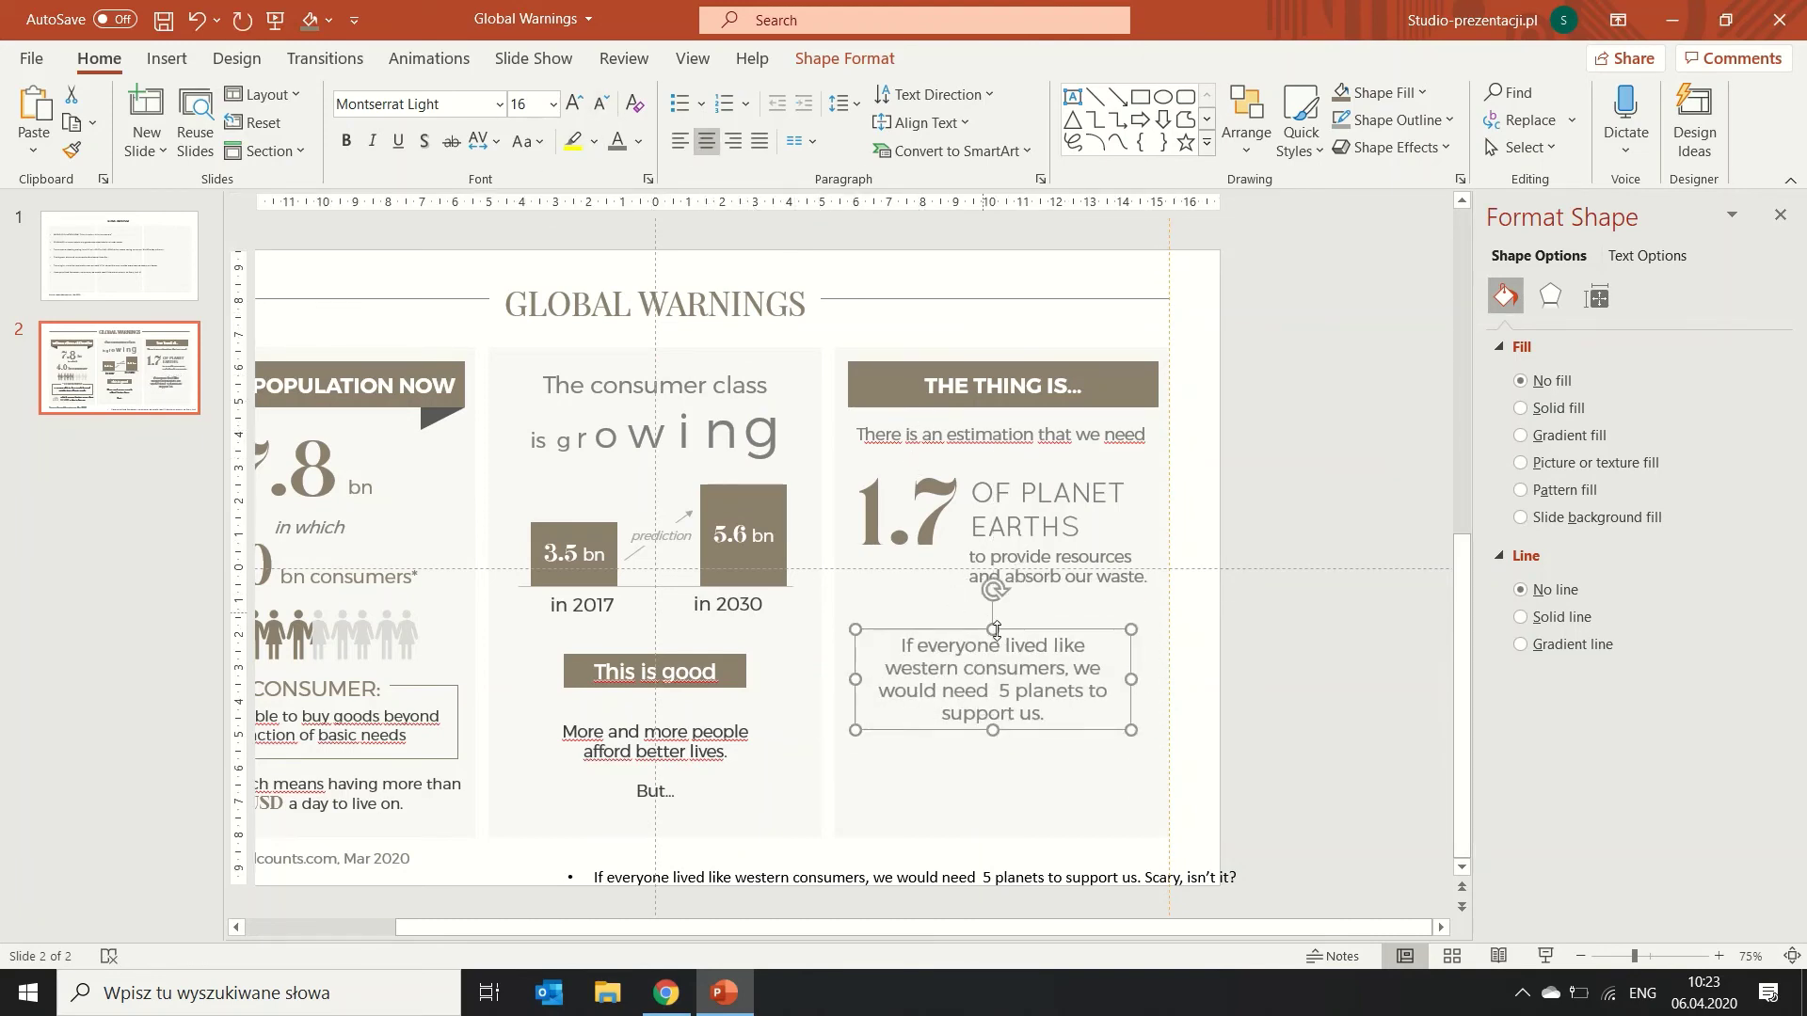
pyautogui.moveTo(1132, 679); pyautogui.dragTo(1160, 678)
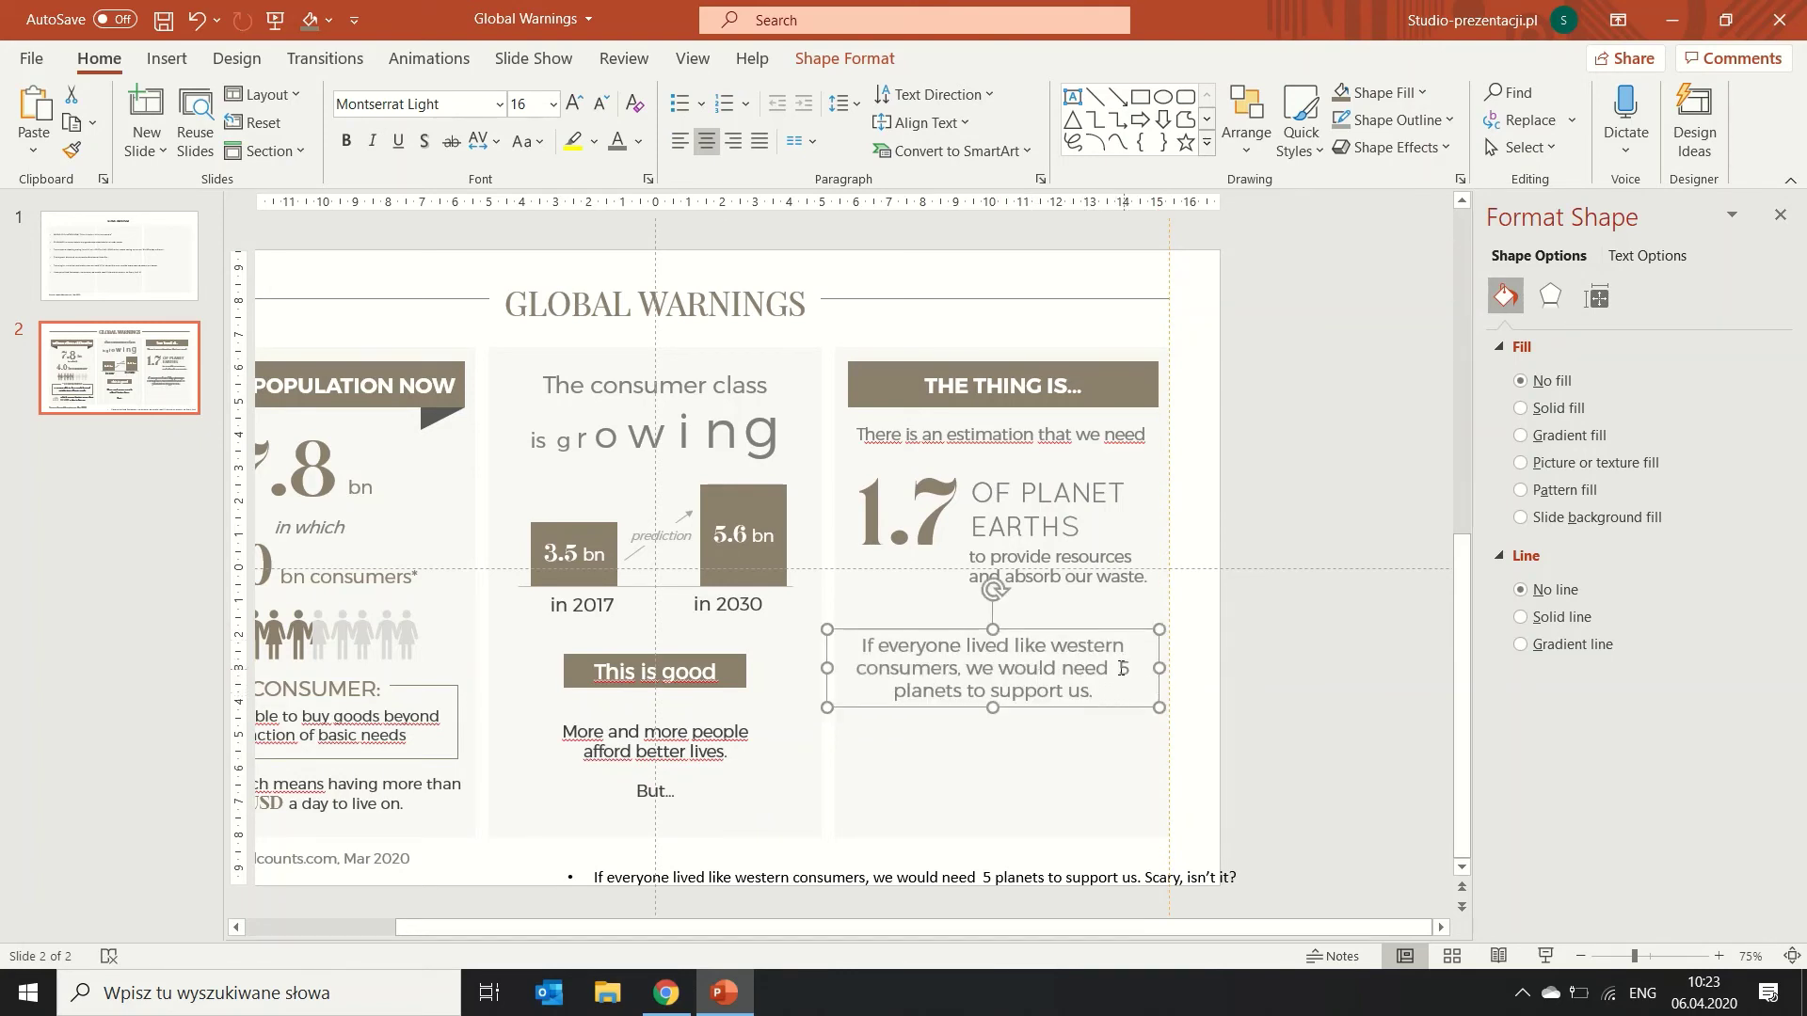
# Put '5 planets' on its own line in bold Rachel with the recent colour.
pyautogui.click(1121, 668)
pyautogui.press('Return')
pyautogui.moveTo(976, 693); pyautogui.dragTo(862, 699)
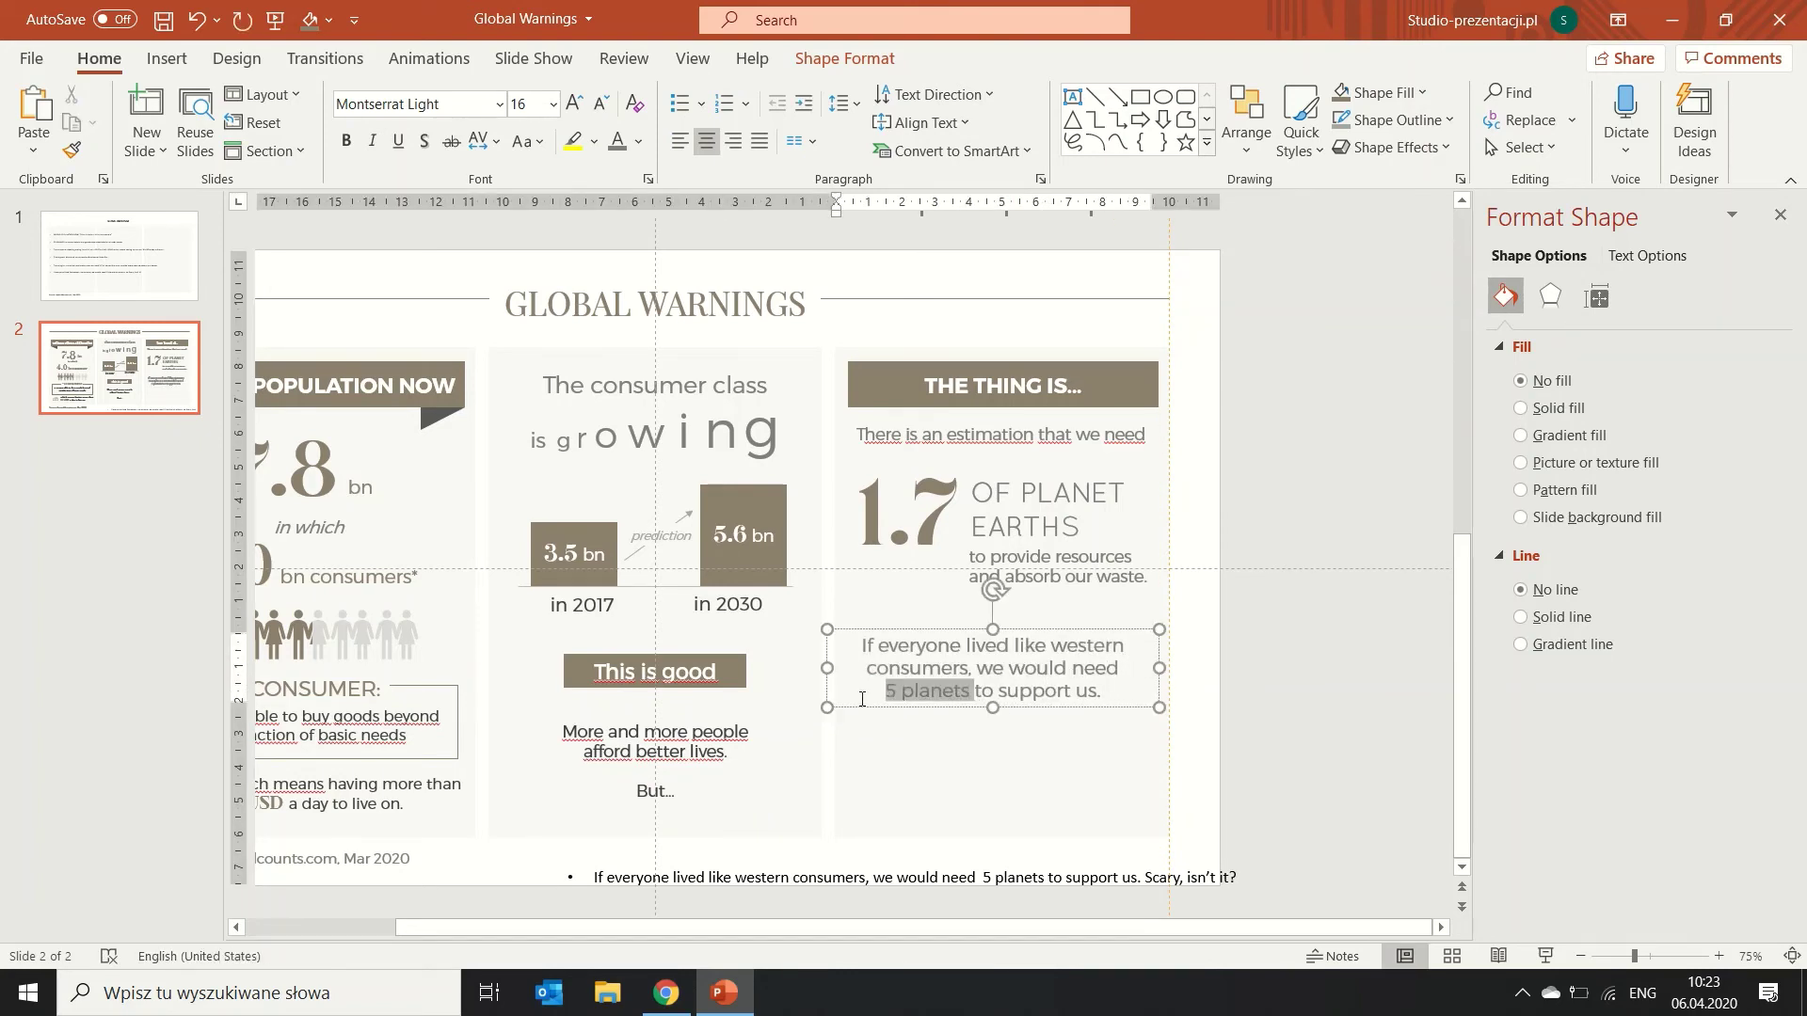
pyautogui.click(450, 107)
pyautogui.write('Rachel')
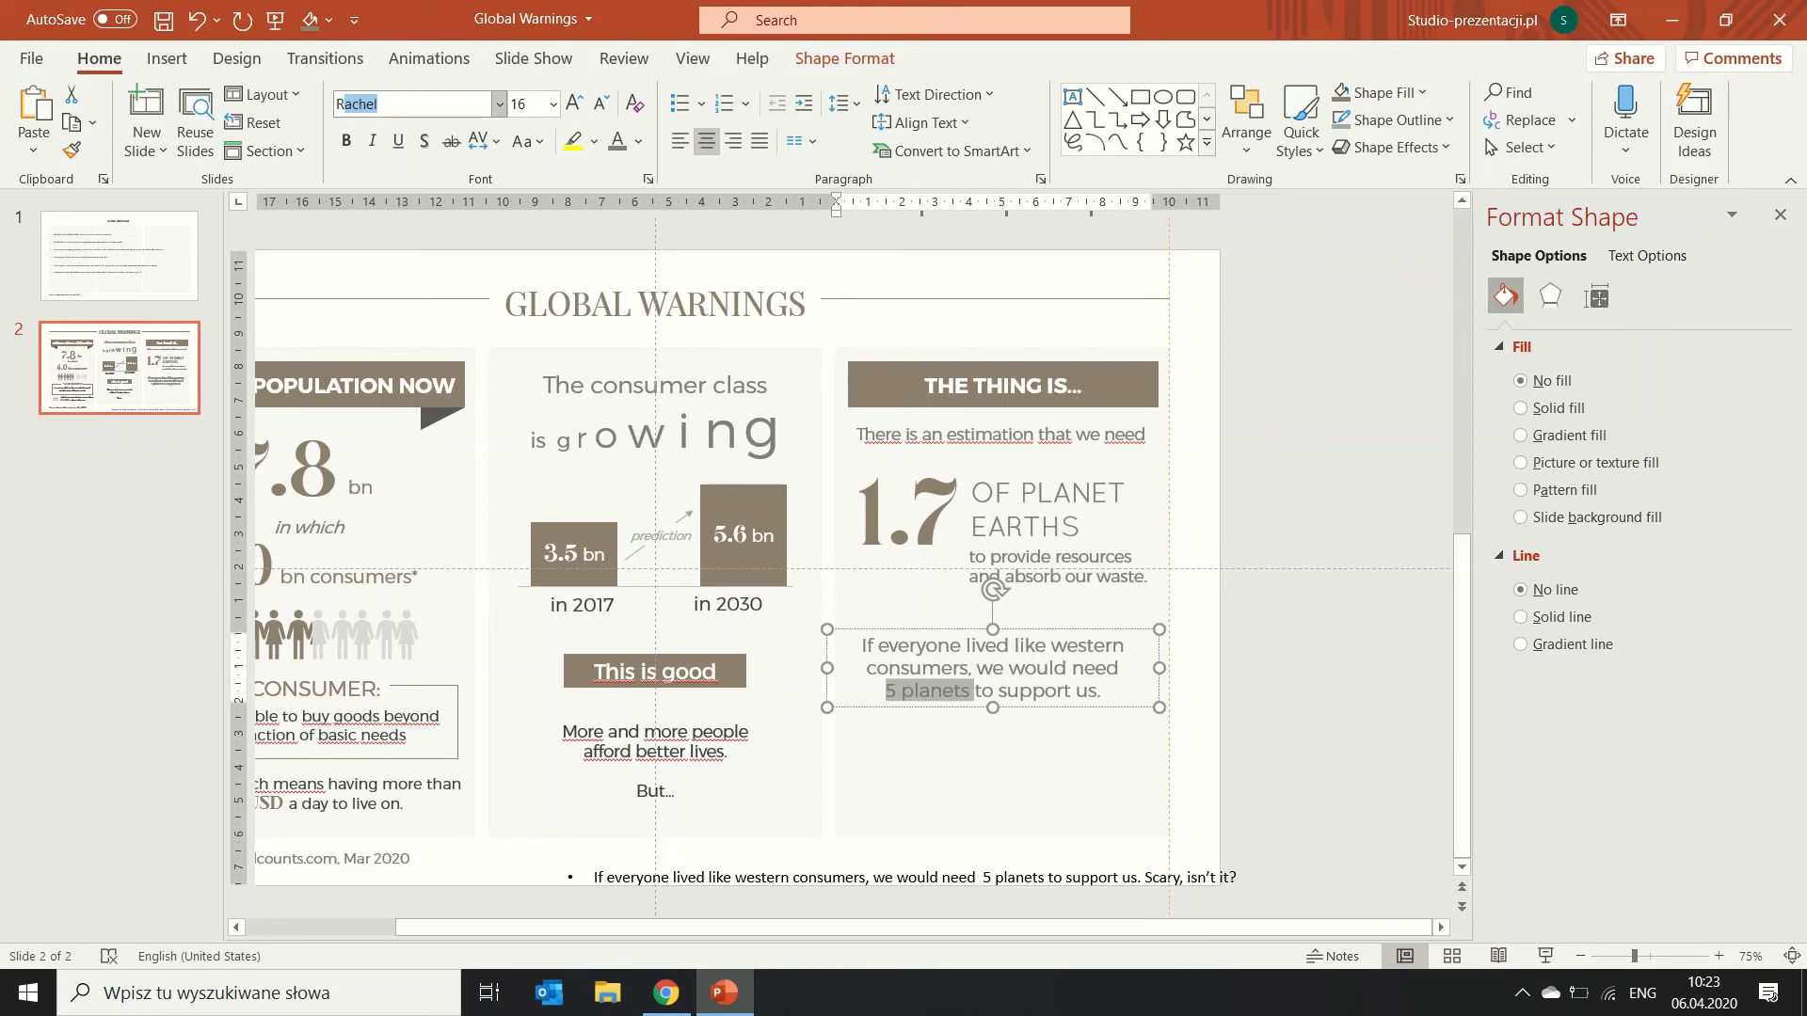
pyautogui.press('Return')
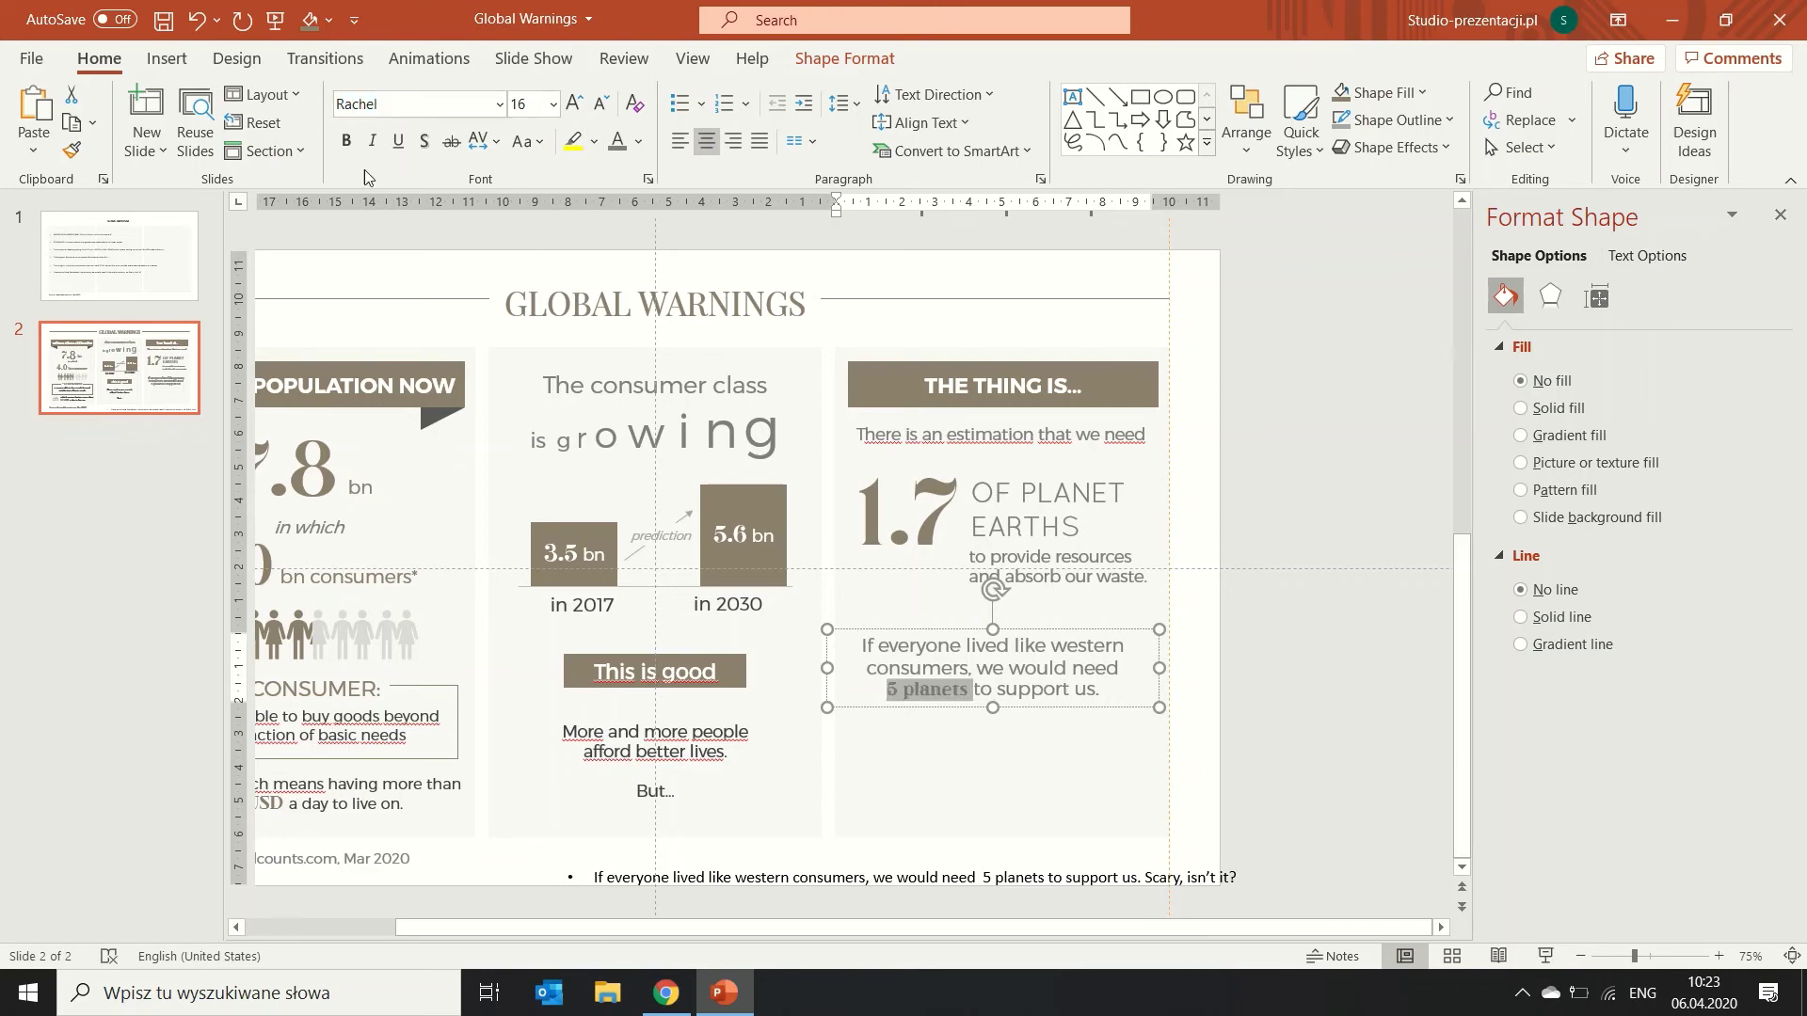
pyautogui.click(348, 141)
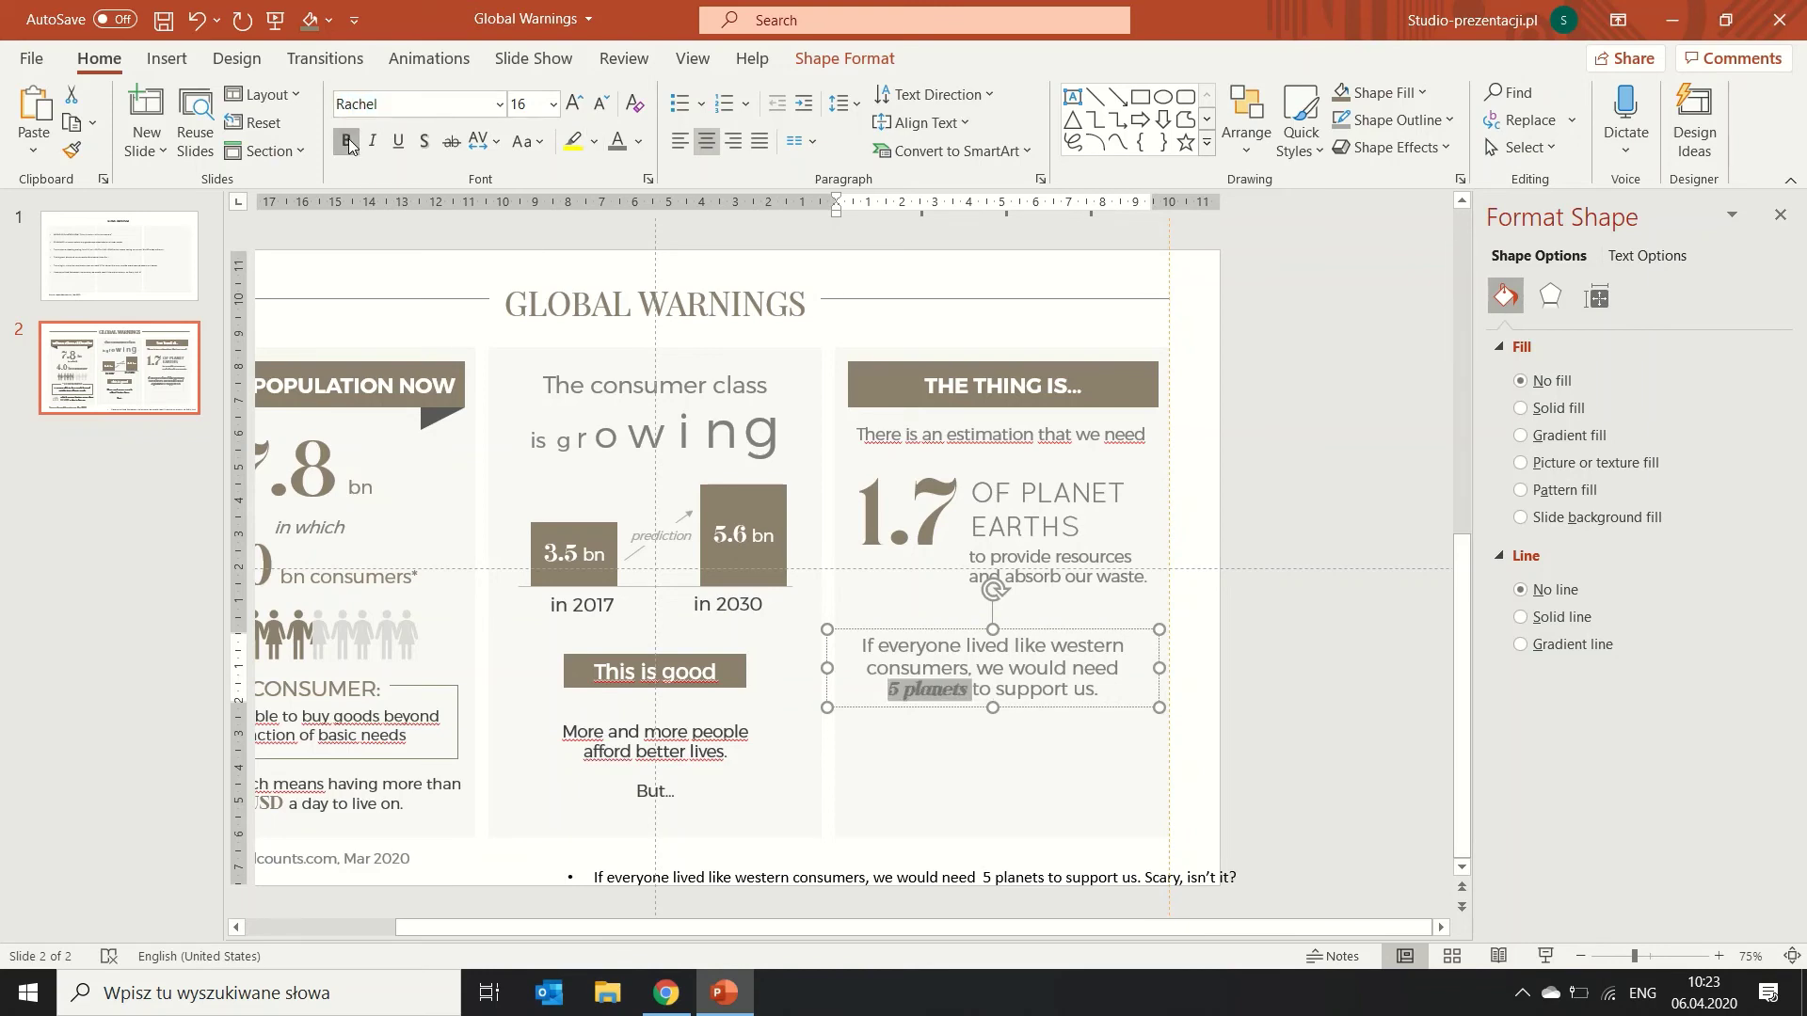
pyautogui.click(639, 141)
pyautogui.click(615, 428)
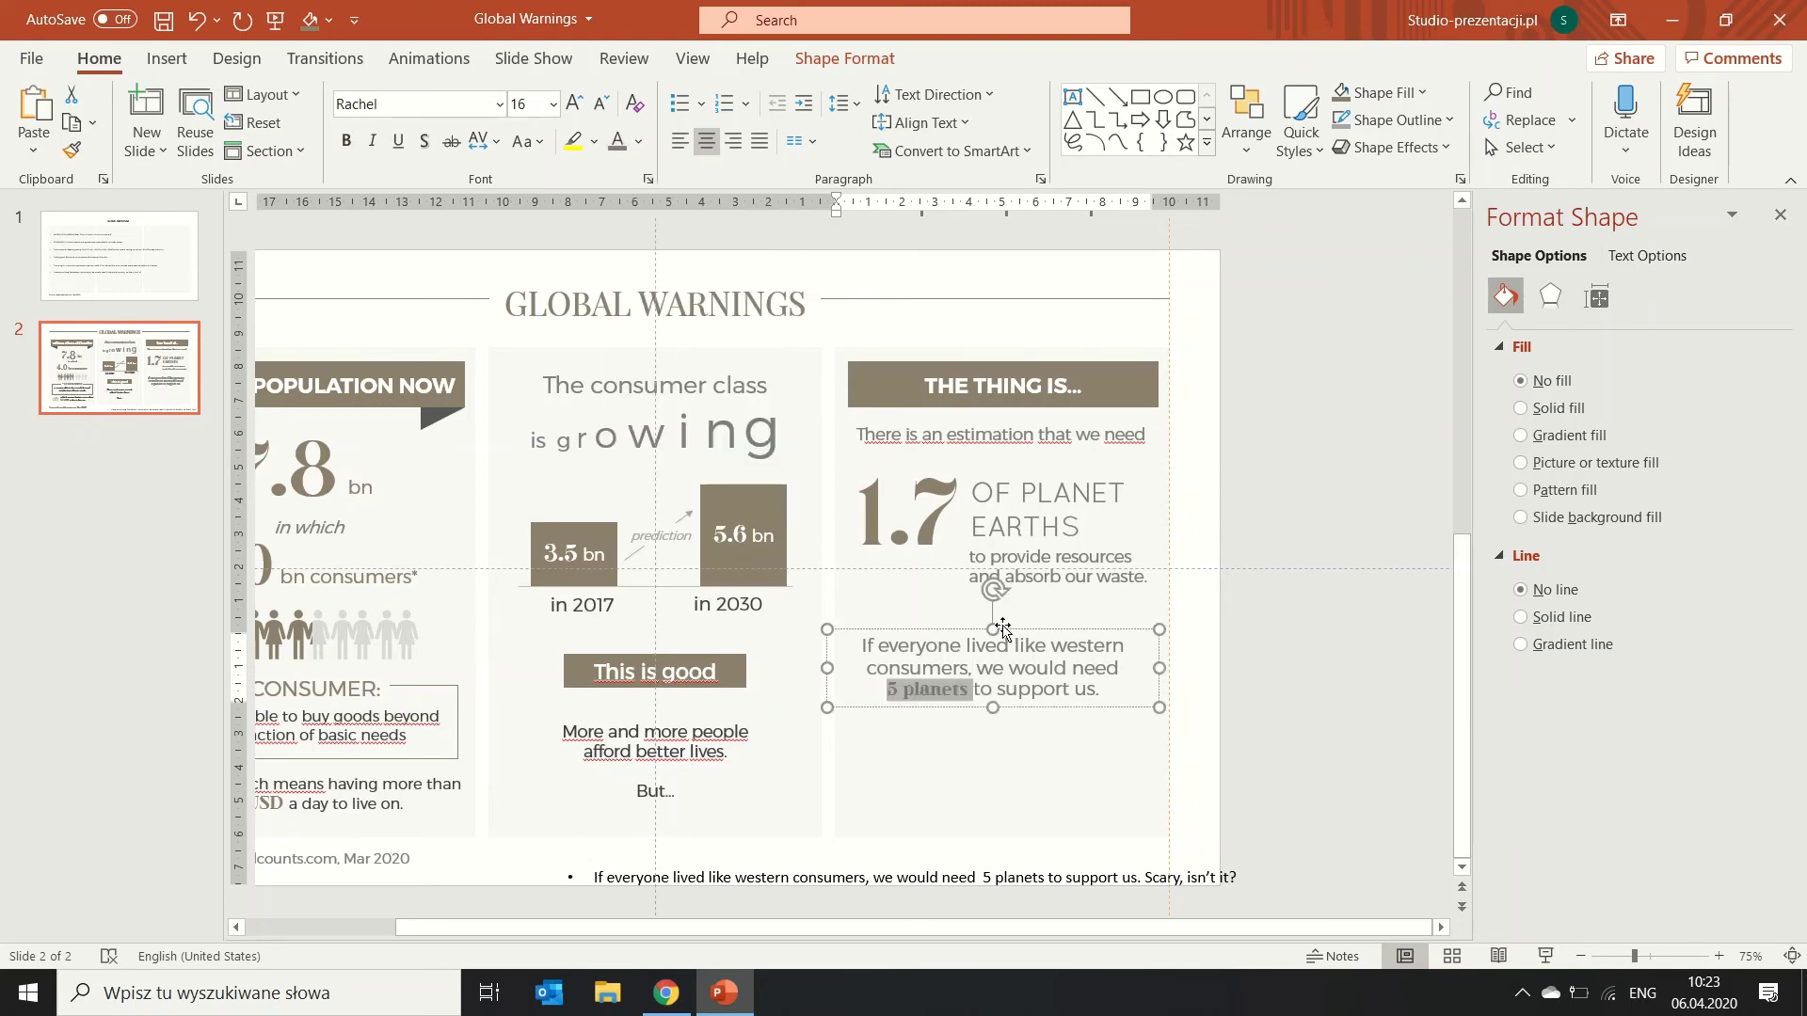
# Draw a horizontal divider above the five-planets sentence in recent grey at 0,25 pt.
pyautogui.moveTo(1010, 628); pyautogui.dragTo(1010, 621)
pyautogui.click(1095, 97)
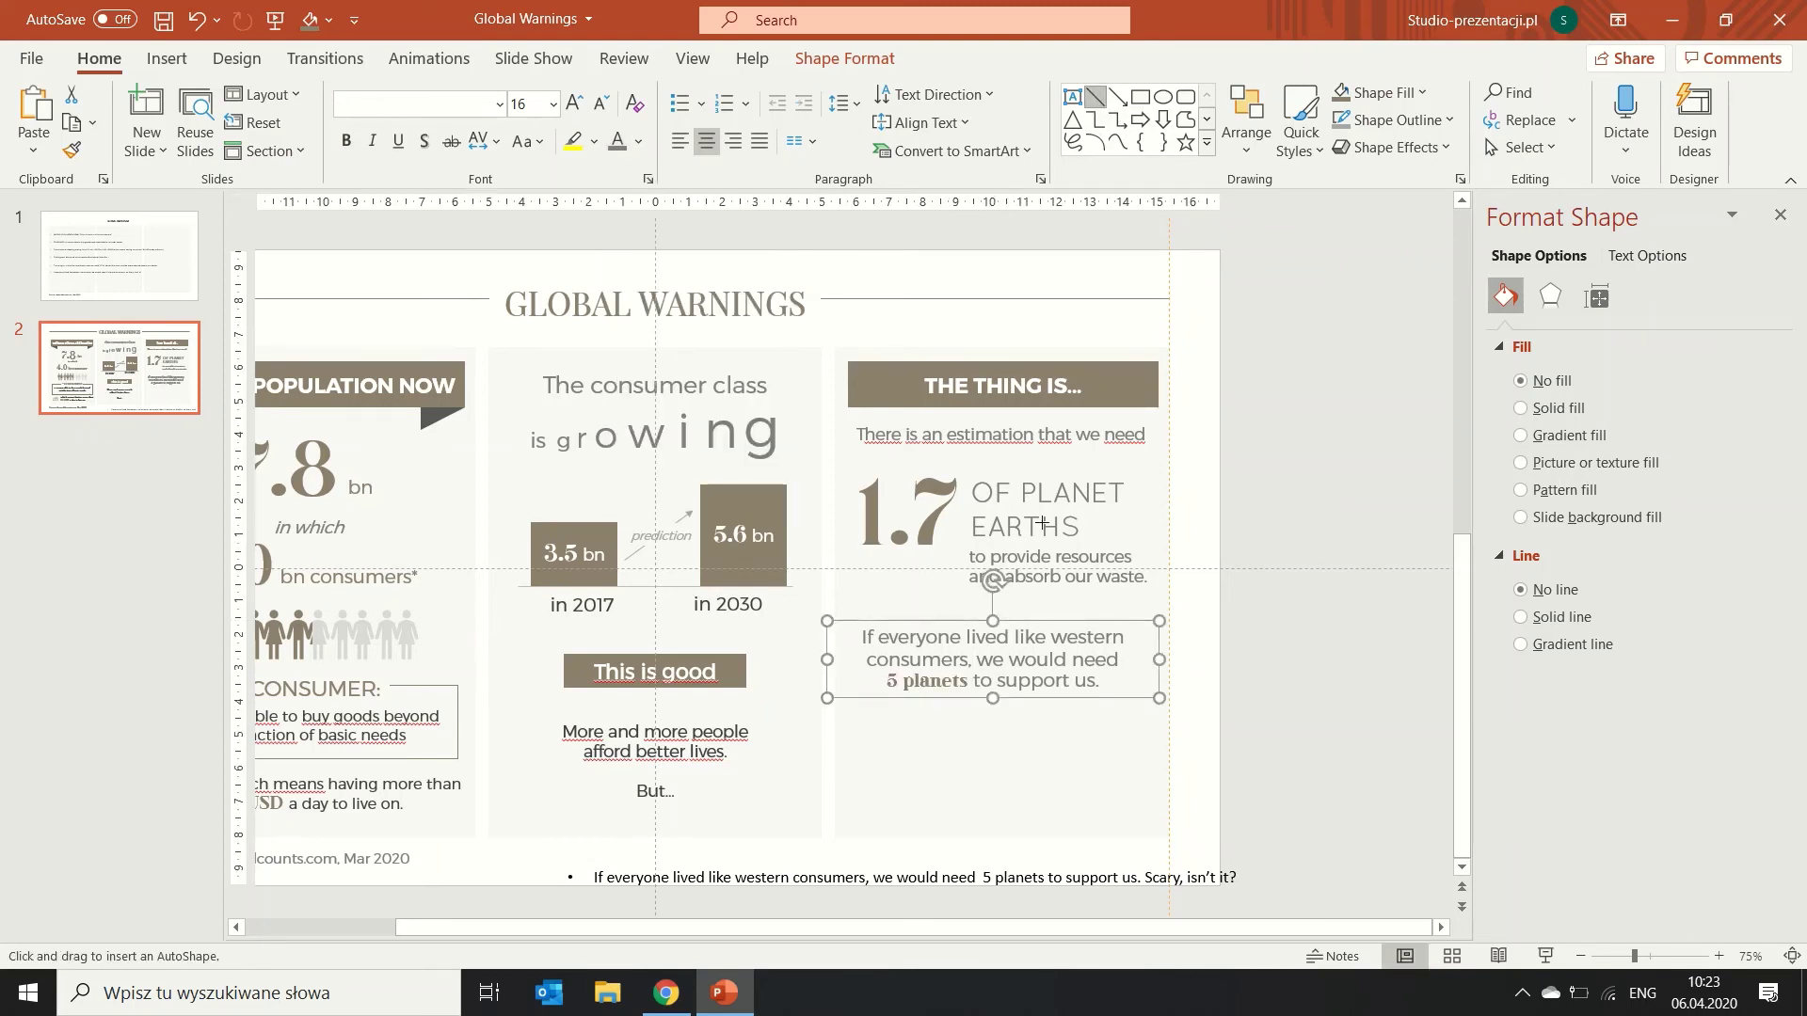
pyautogui.moveTo(1128, 629); pyautogui.dragTo(1135, 628)
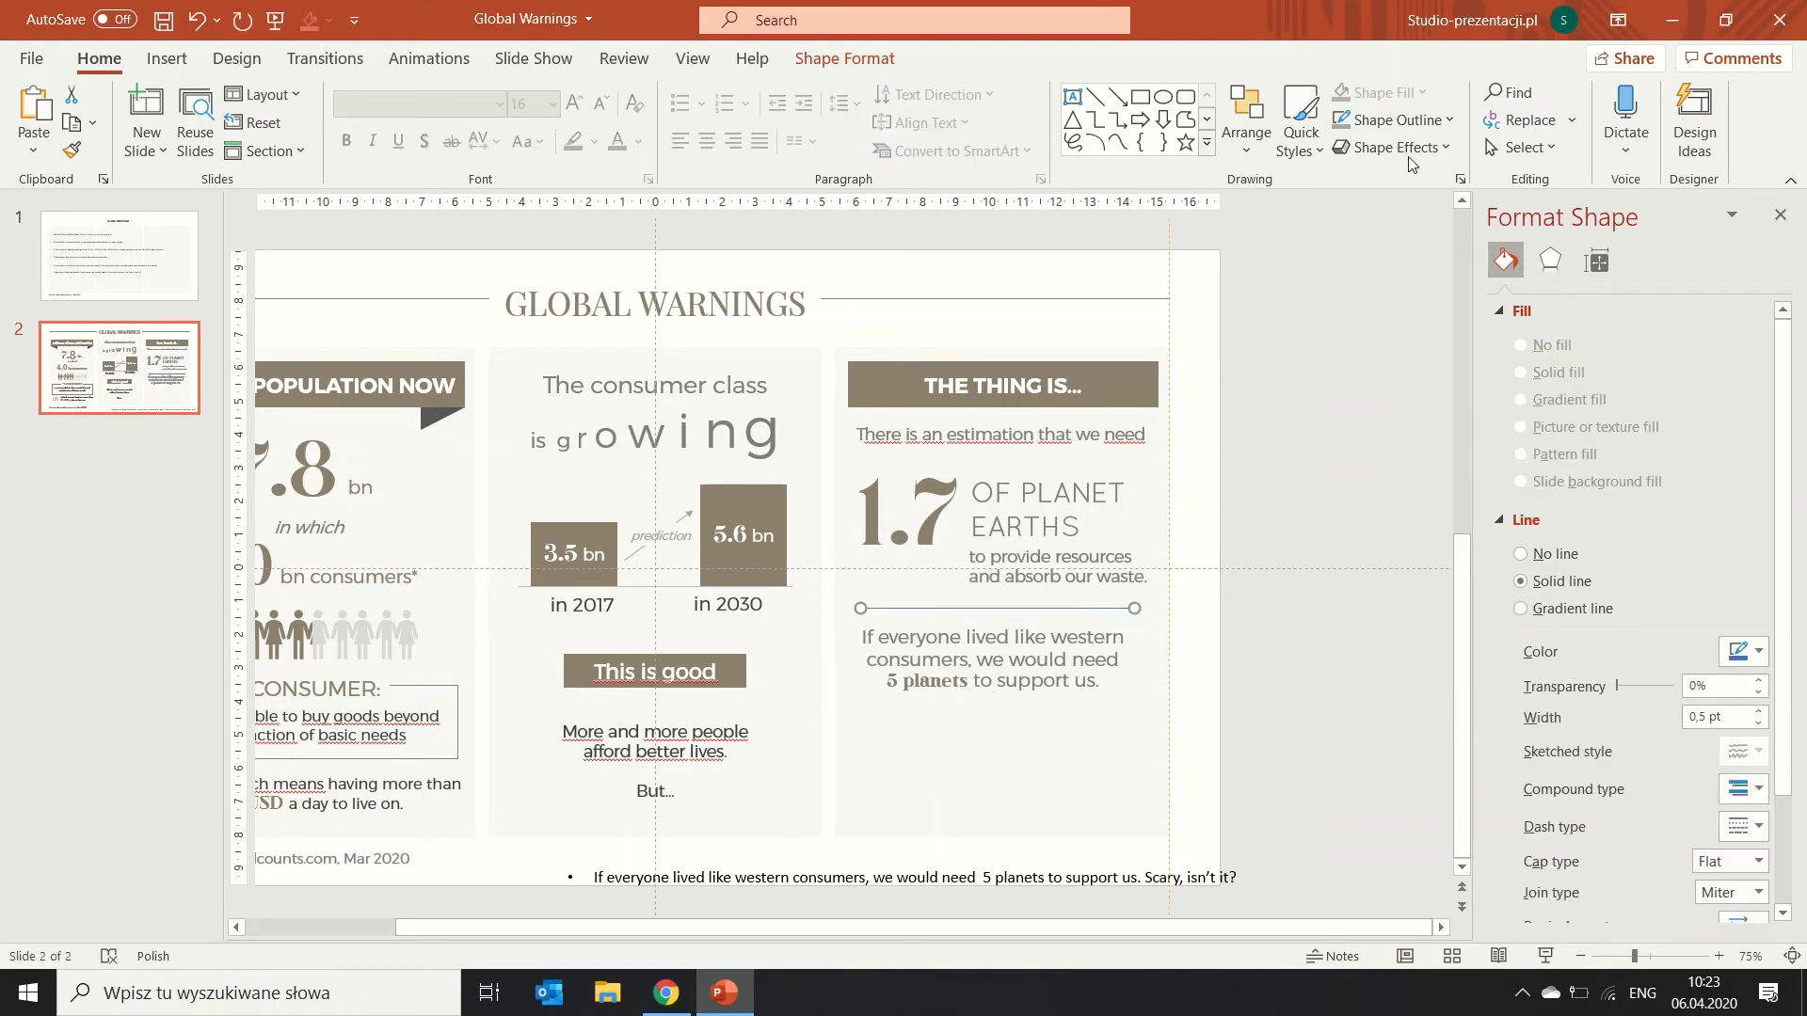
pyautogui.click(1398, 120)
pyautogui.click(1339, 407)
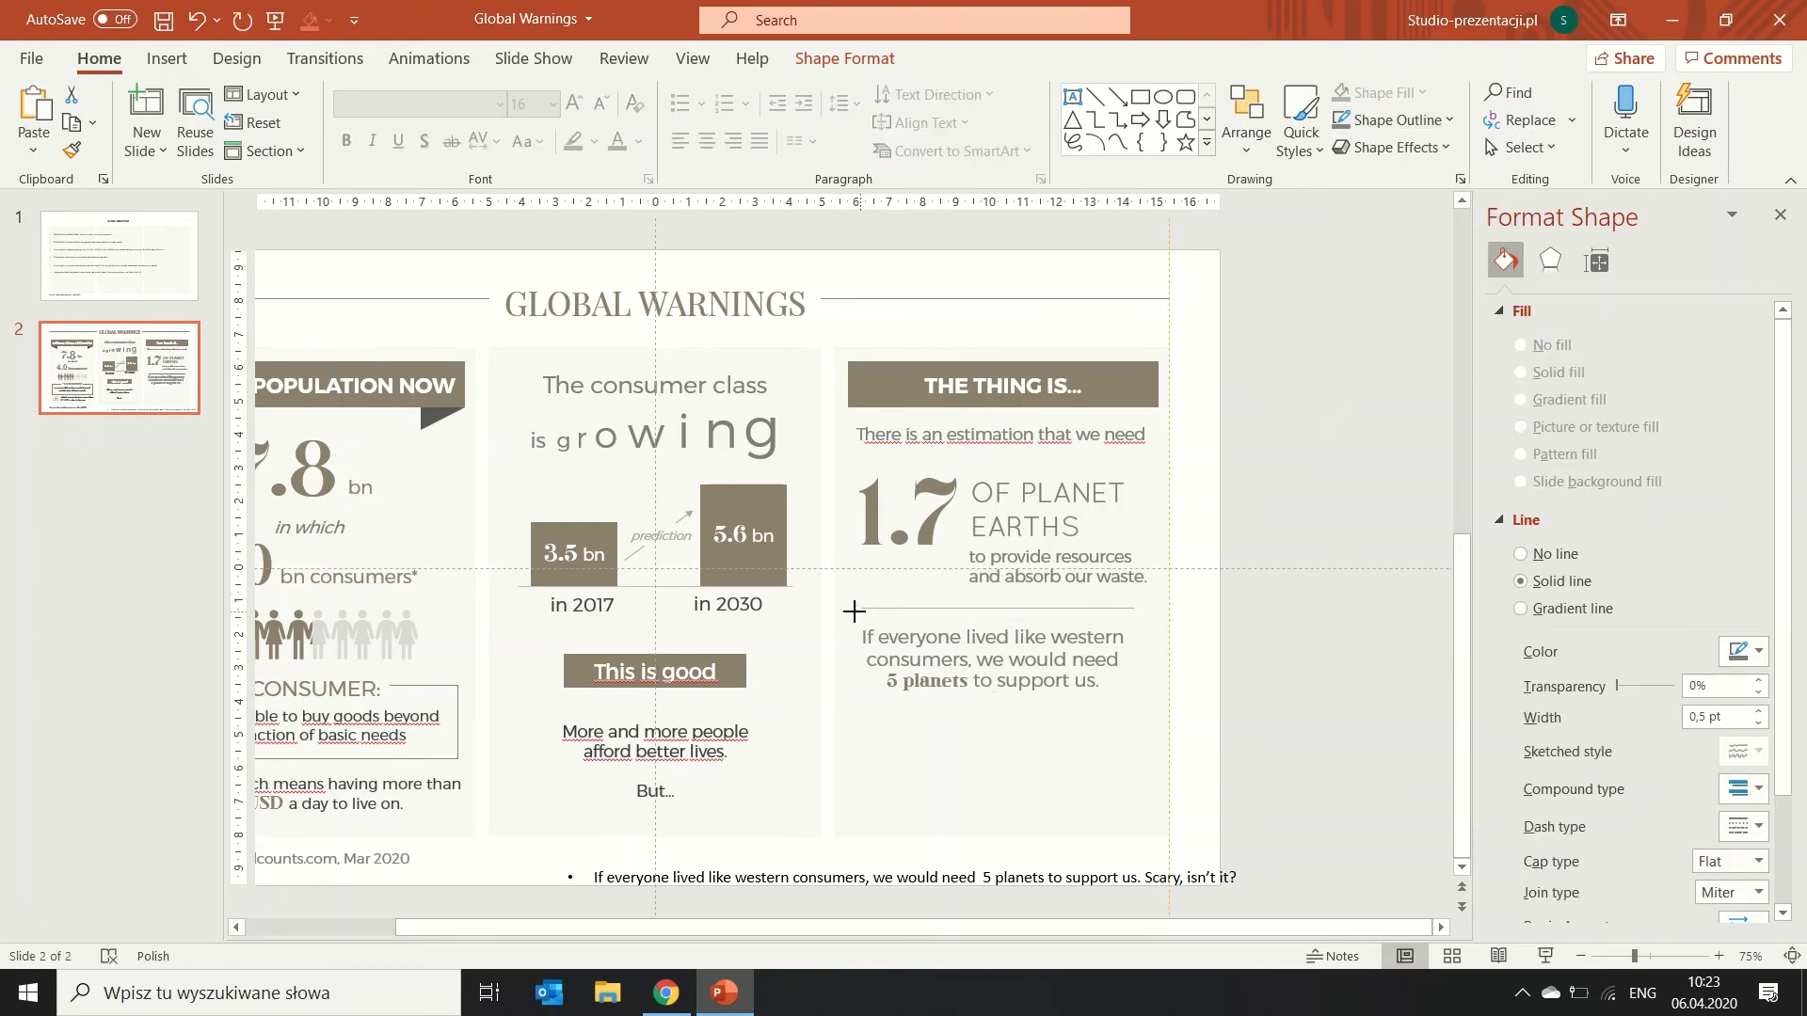
pyautogui.click(1760, 722)
pyautogui.moveTo(1149, 610); pyautogui.dragTo(1152, 611)
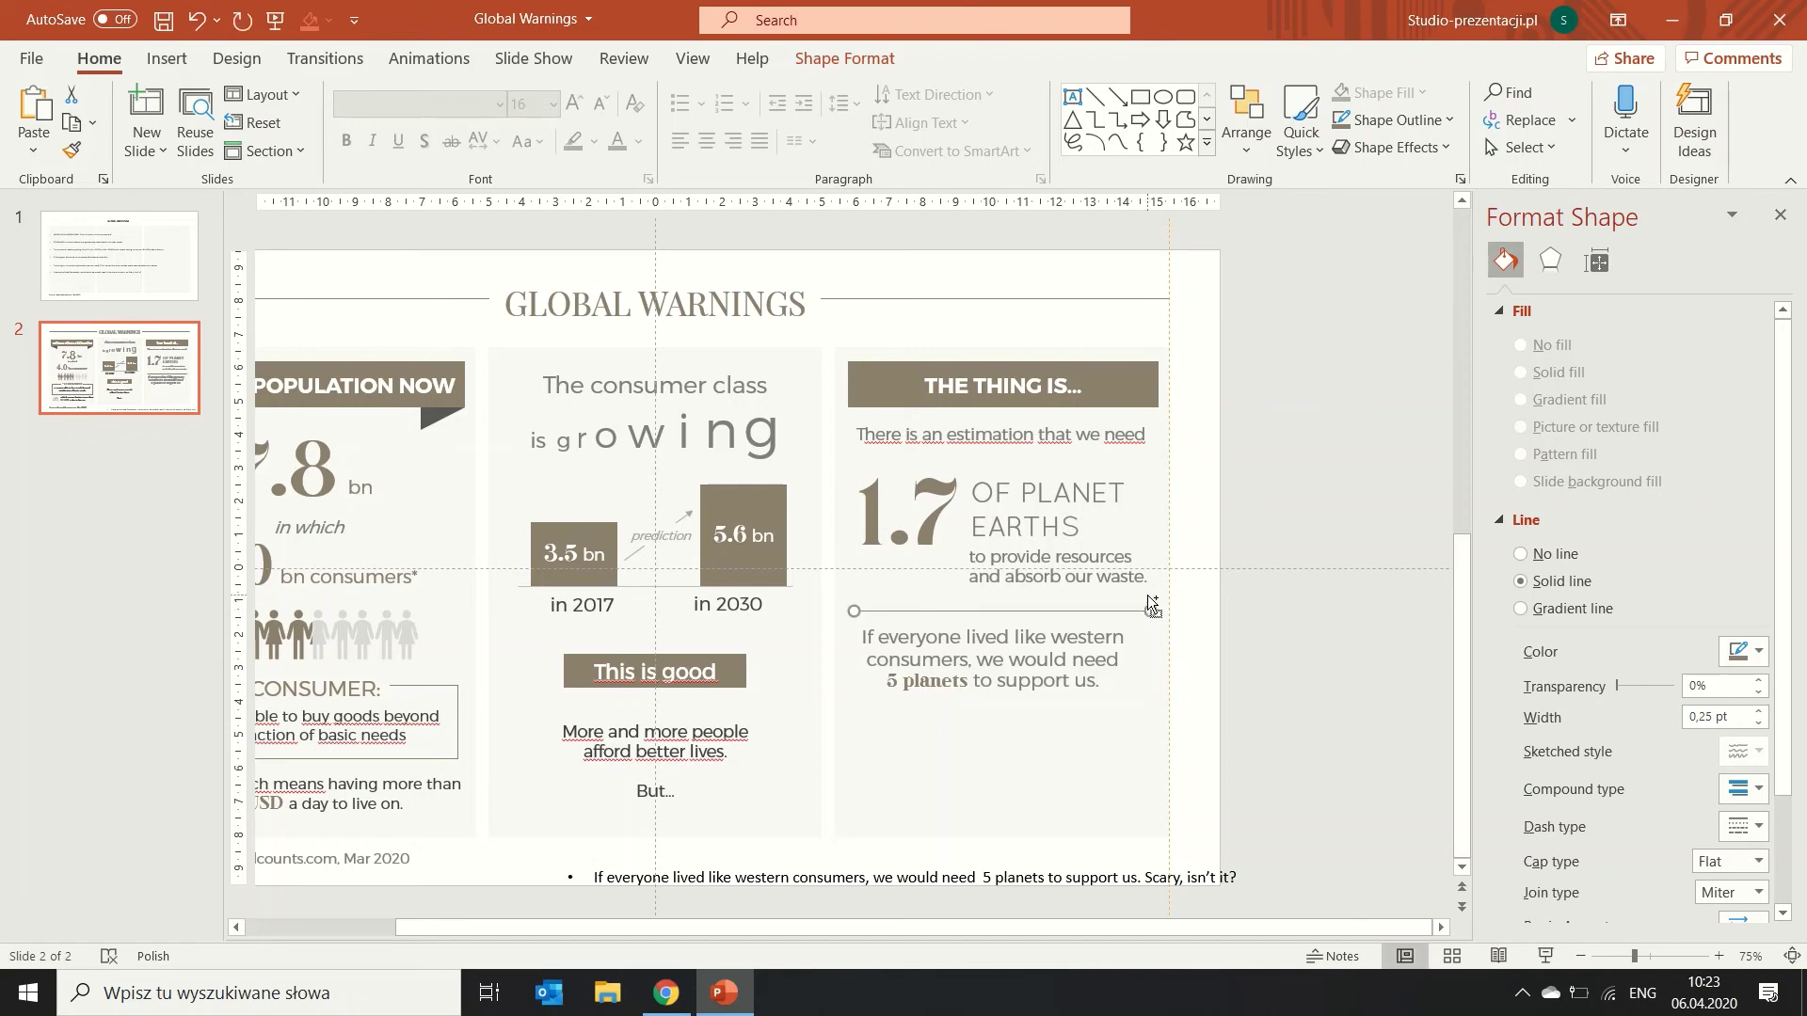
# Deselect the slide objects and bring up the Insert options.
pyautogui.click(1101, 680)
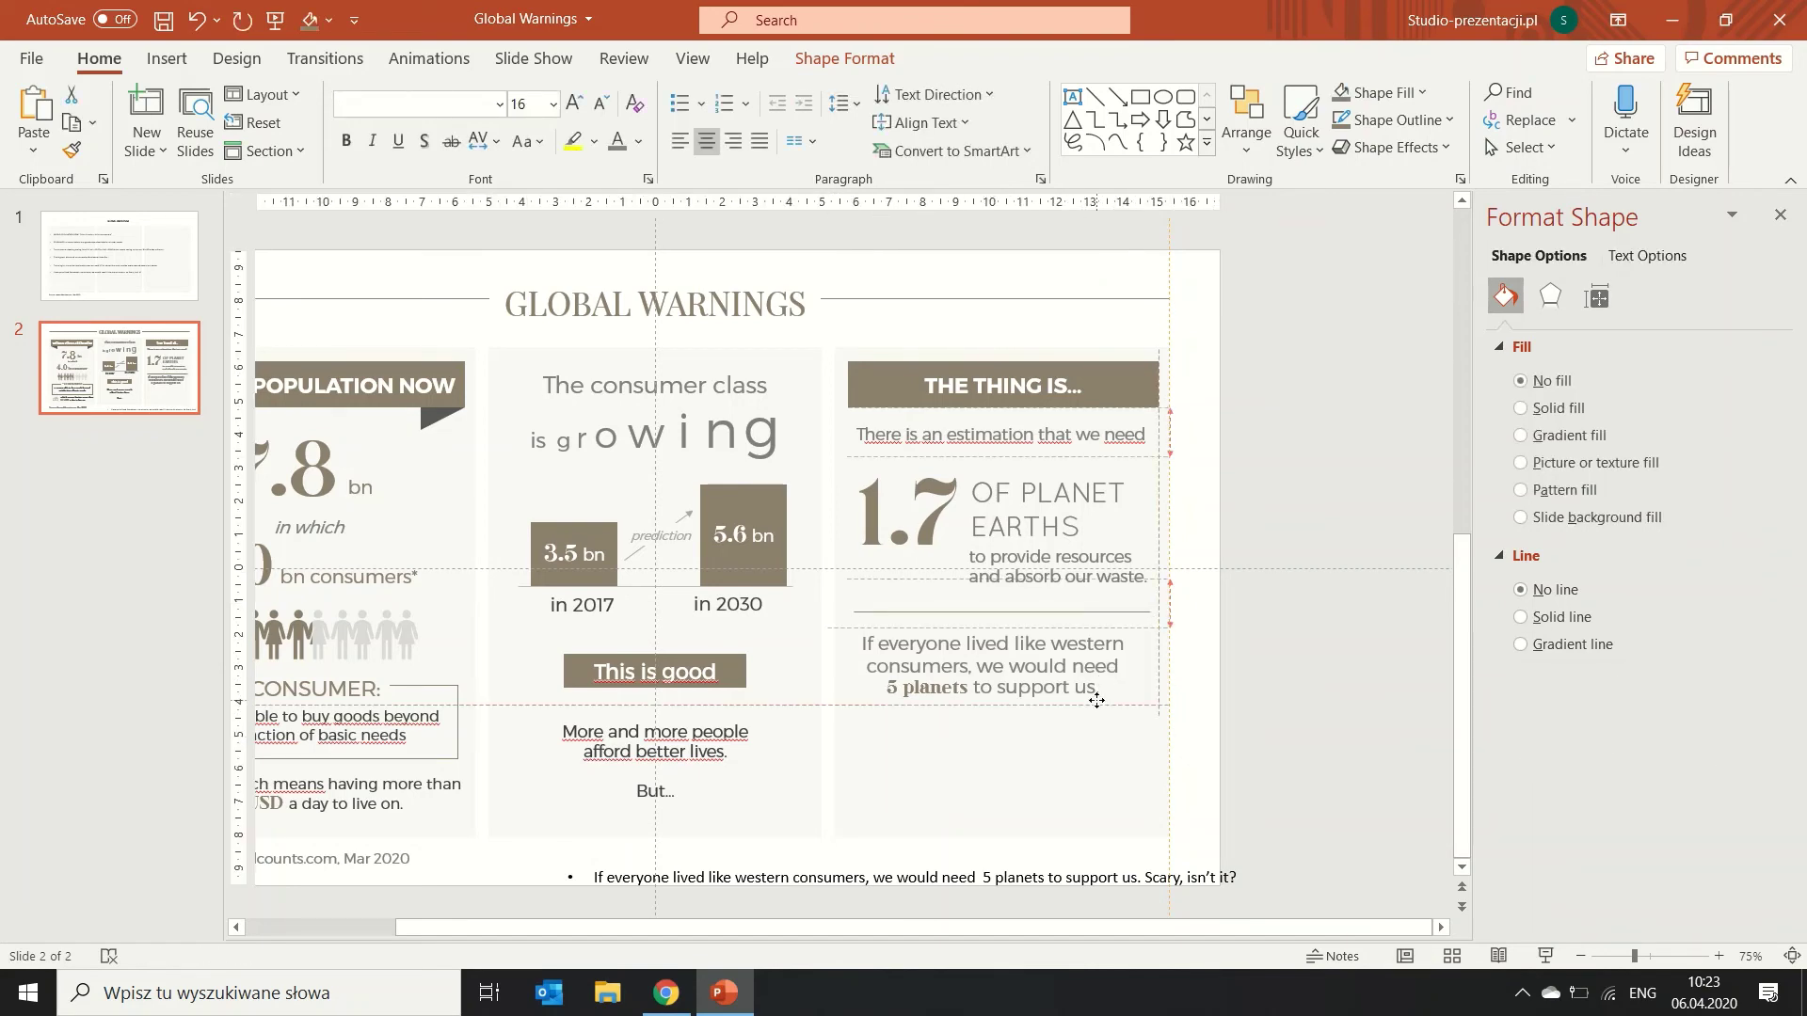
pyautogui.click(1271, 722)
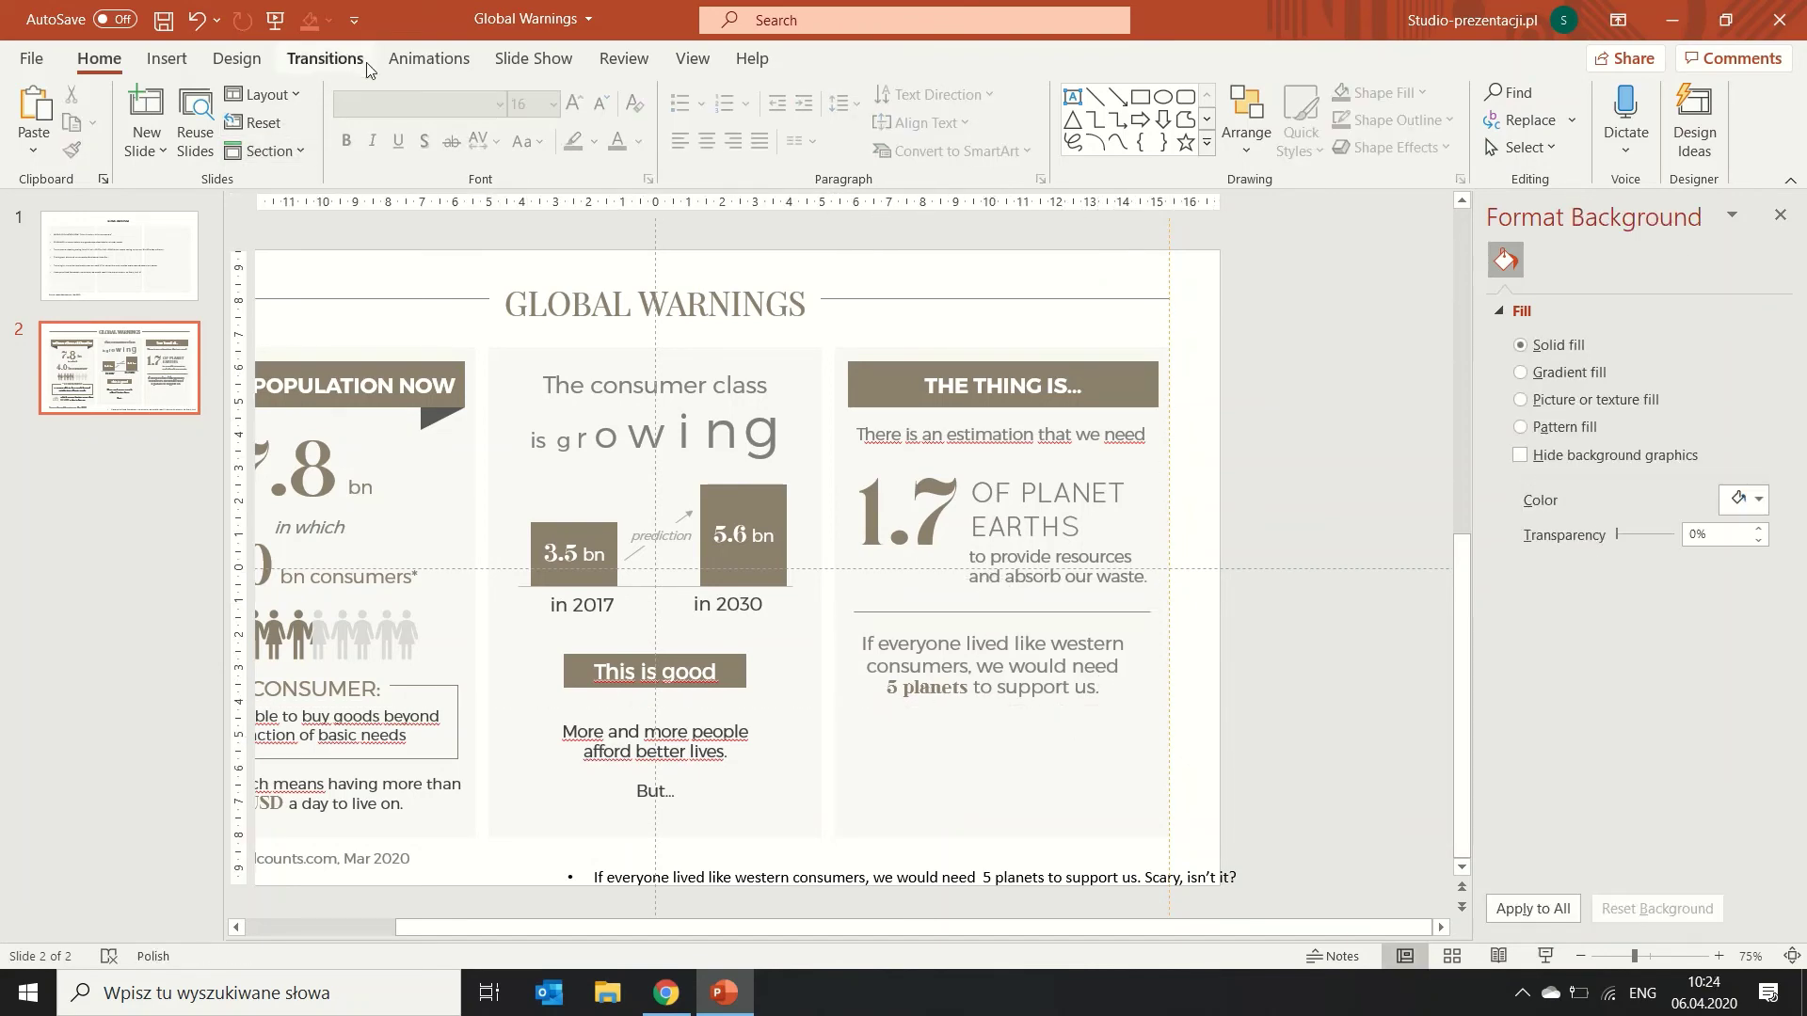
pyautogui.click(166, 59)
# Search the icon library for 'plane', insert the globe icon, and place it below the sentence.
pyautogui.click(523, 117)
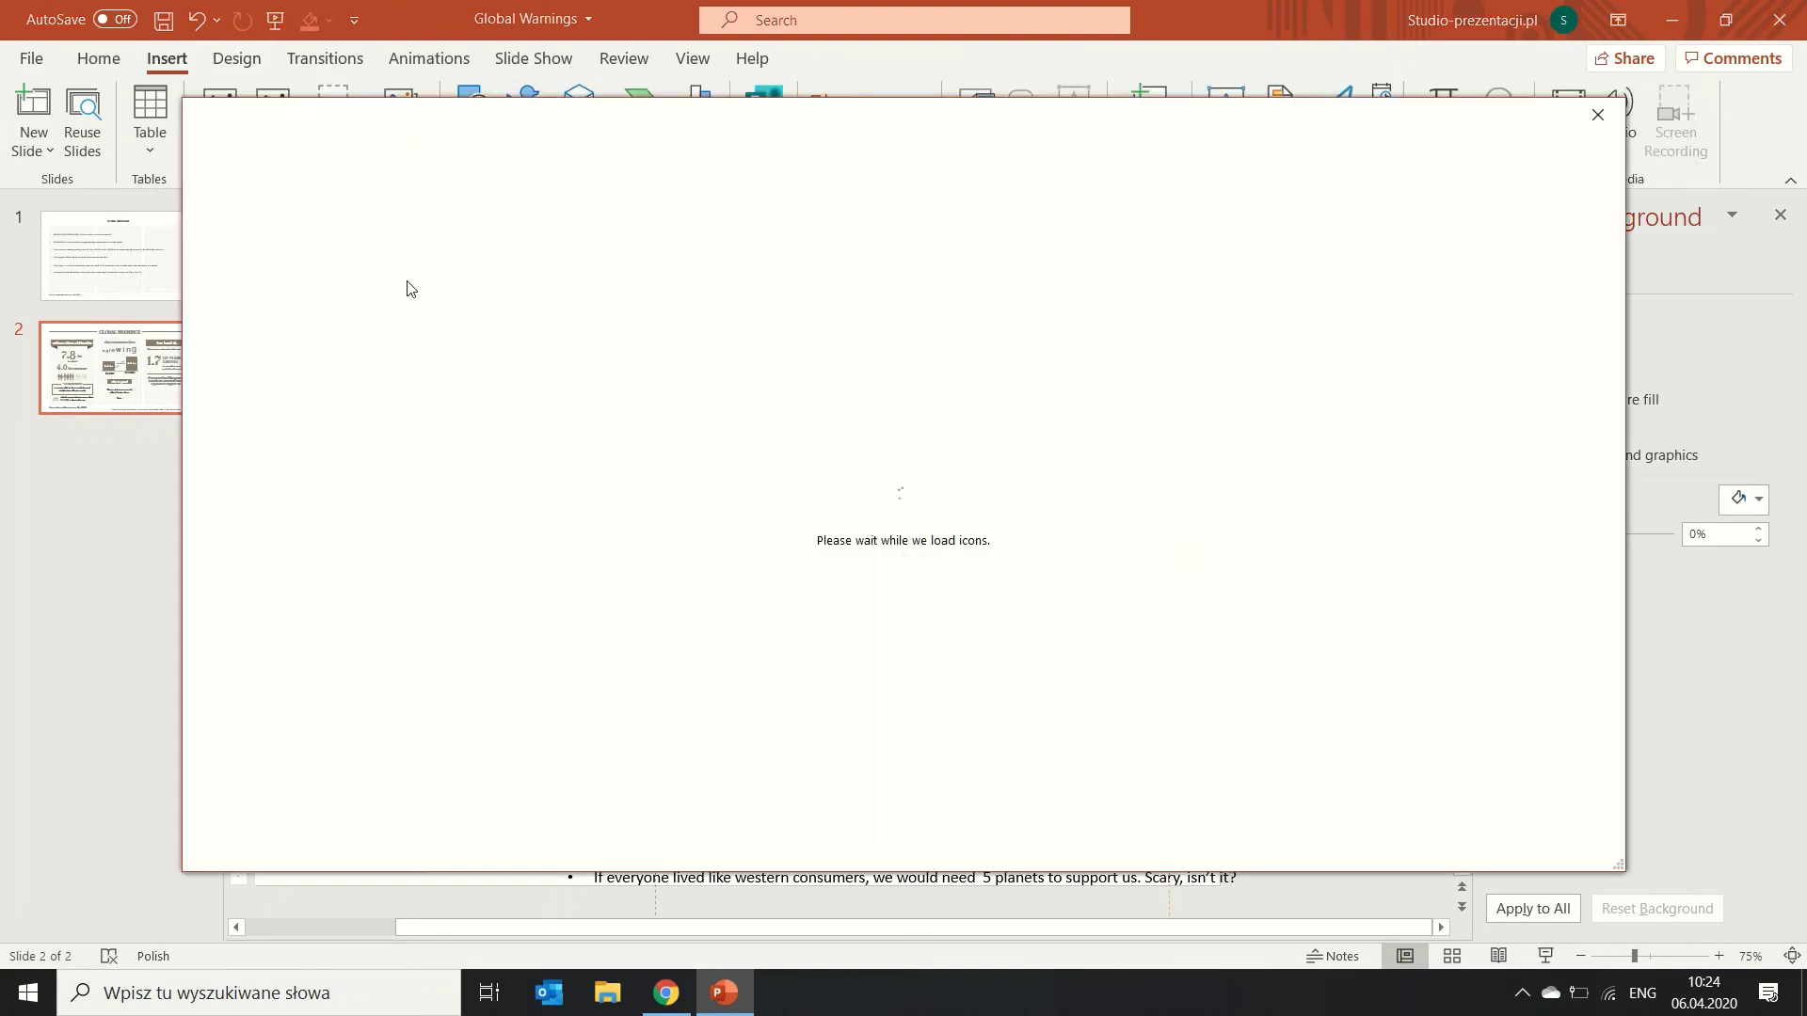
pyautogui.write('pla')
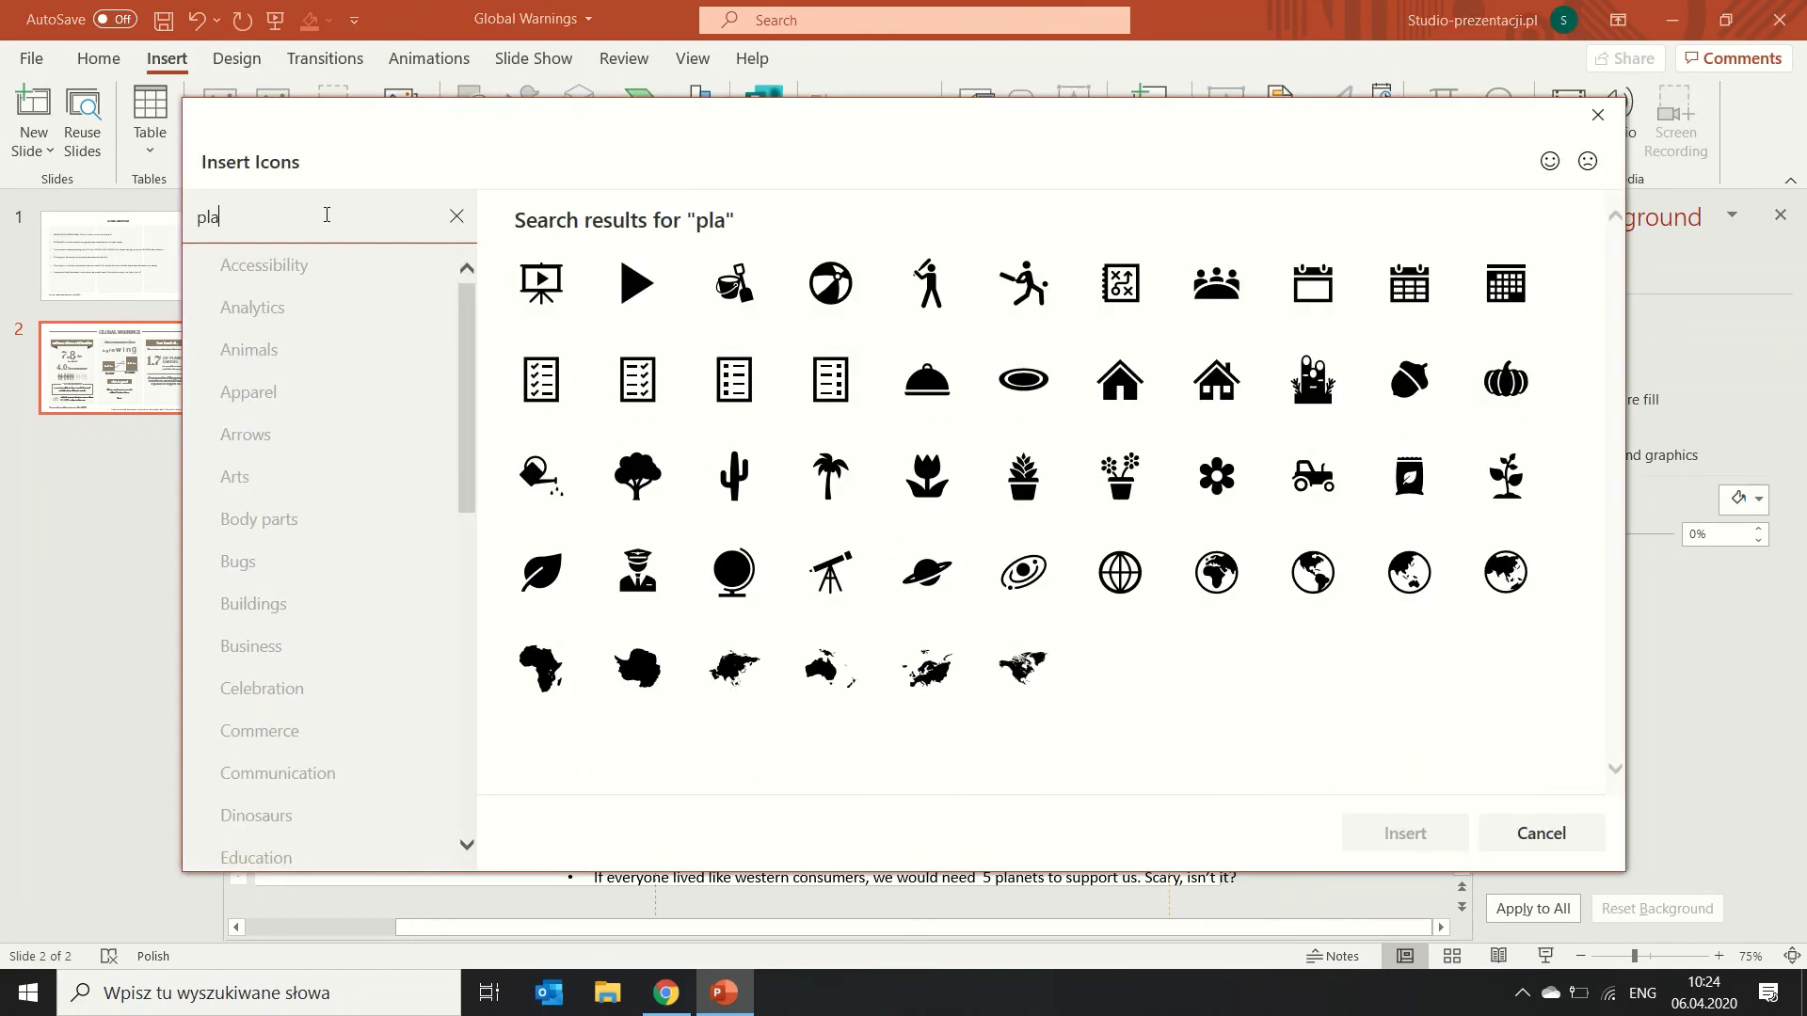
pyautogui.write('ne')
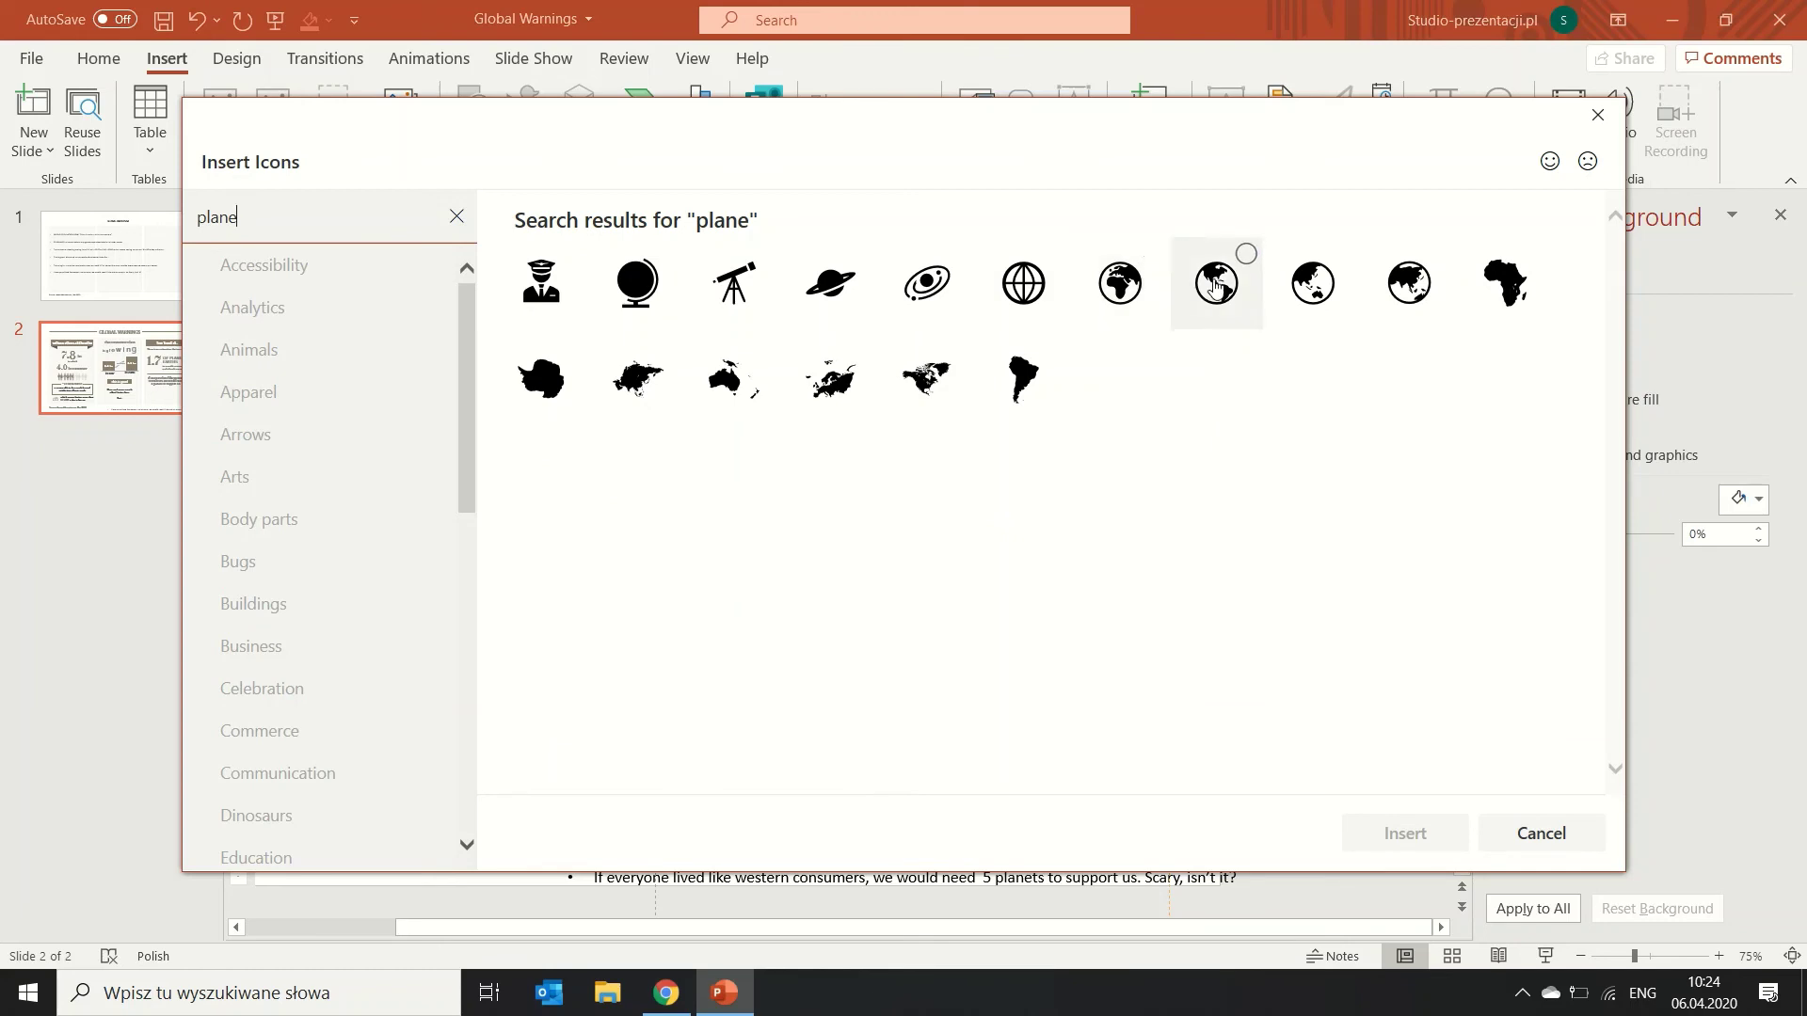
pyautogui.click(1216, 287)
pyautogui.click(1402, 828)
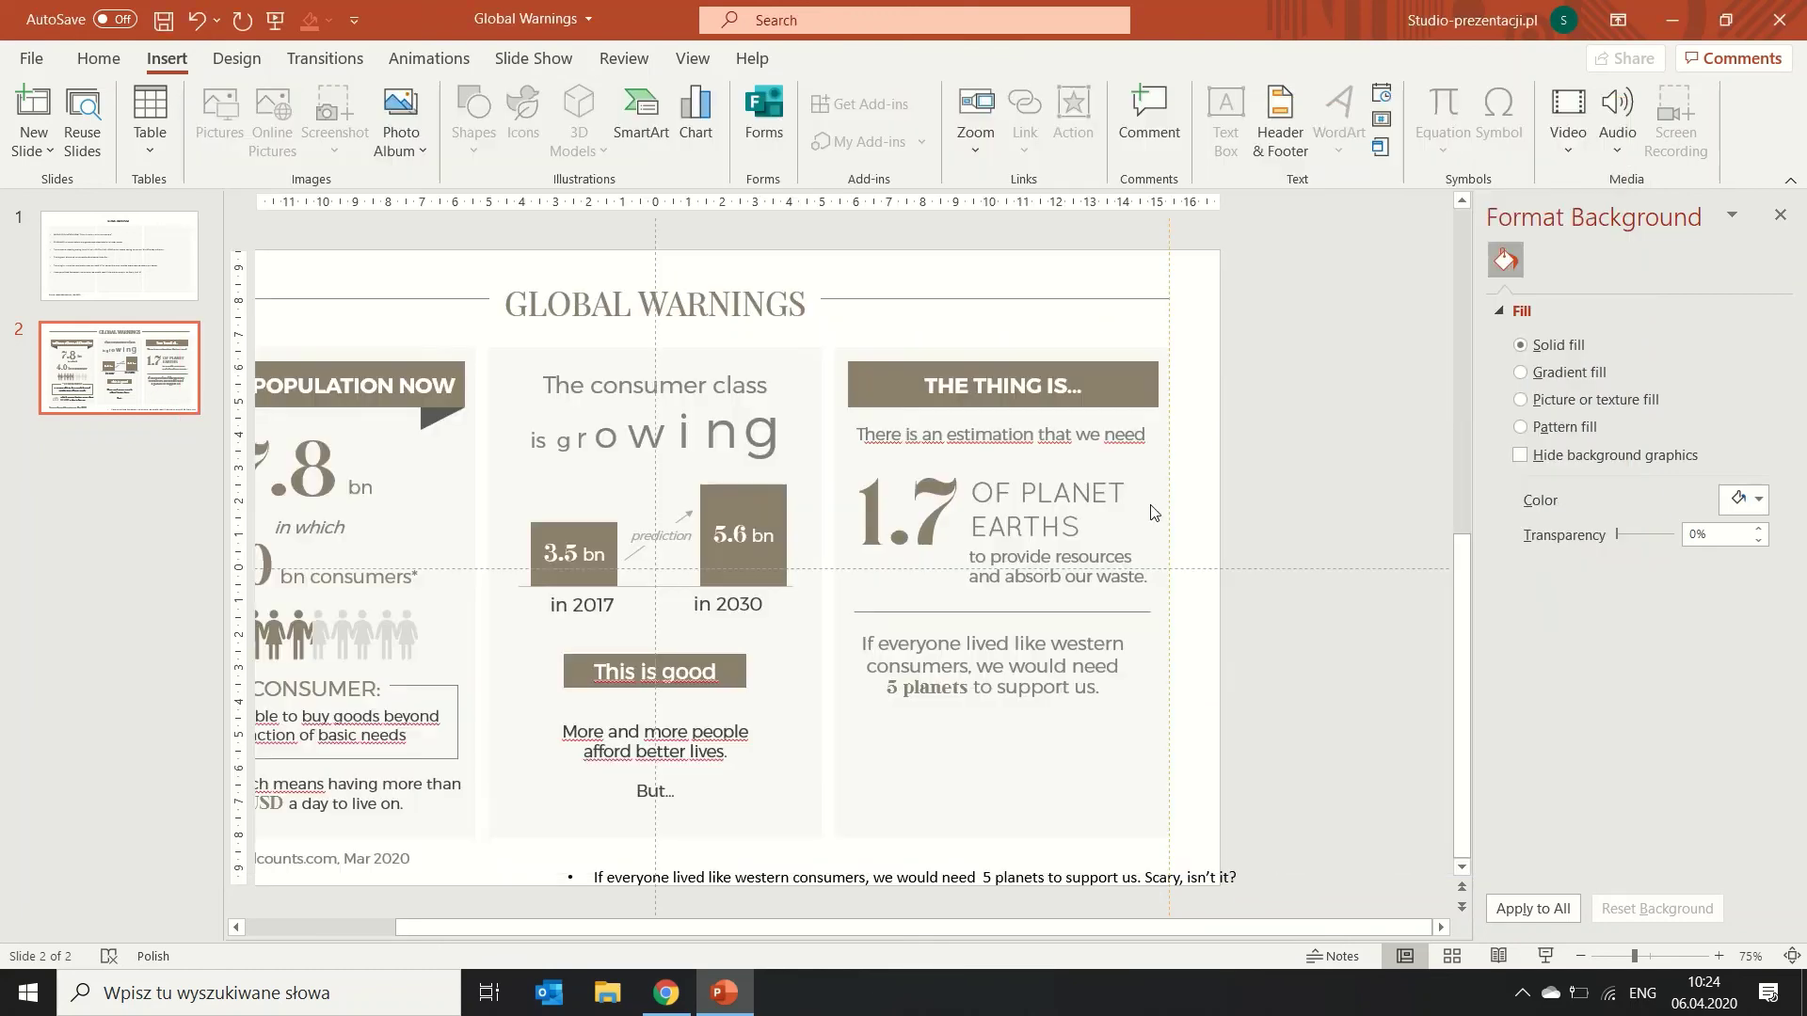
pyautogui.moveTo(668, 557)
pyautogui.mouseDown()
pyautogui.moveTo(892, 769)
pyautogui.moveTo(957, 807)
pyautogui.moveTo(896, 743)
pyautogui.moveTo(1113, 735)
pyautogui.mouseUp()
# Duplicate the globe into five, distribute them horizontally, and group them.
pyautogui.hotkey('ctrl', 'c')
pyautogui.hotkey('ctrl', 'v')
pyautogui.hotkey('ctrl', 'v')
pyautogui.hotkey('ctrl', 'v')
pyautogui.hotkey('ctrl', 'v')
pyautogui.keyDown('shift'); pyautogui.click(1034, 735); pyautogui.keyUp('shift')
pyautogui.keyDown('shift'); pyautogui.click(986, 739); pyautogui.keyUp('shift')
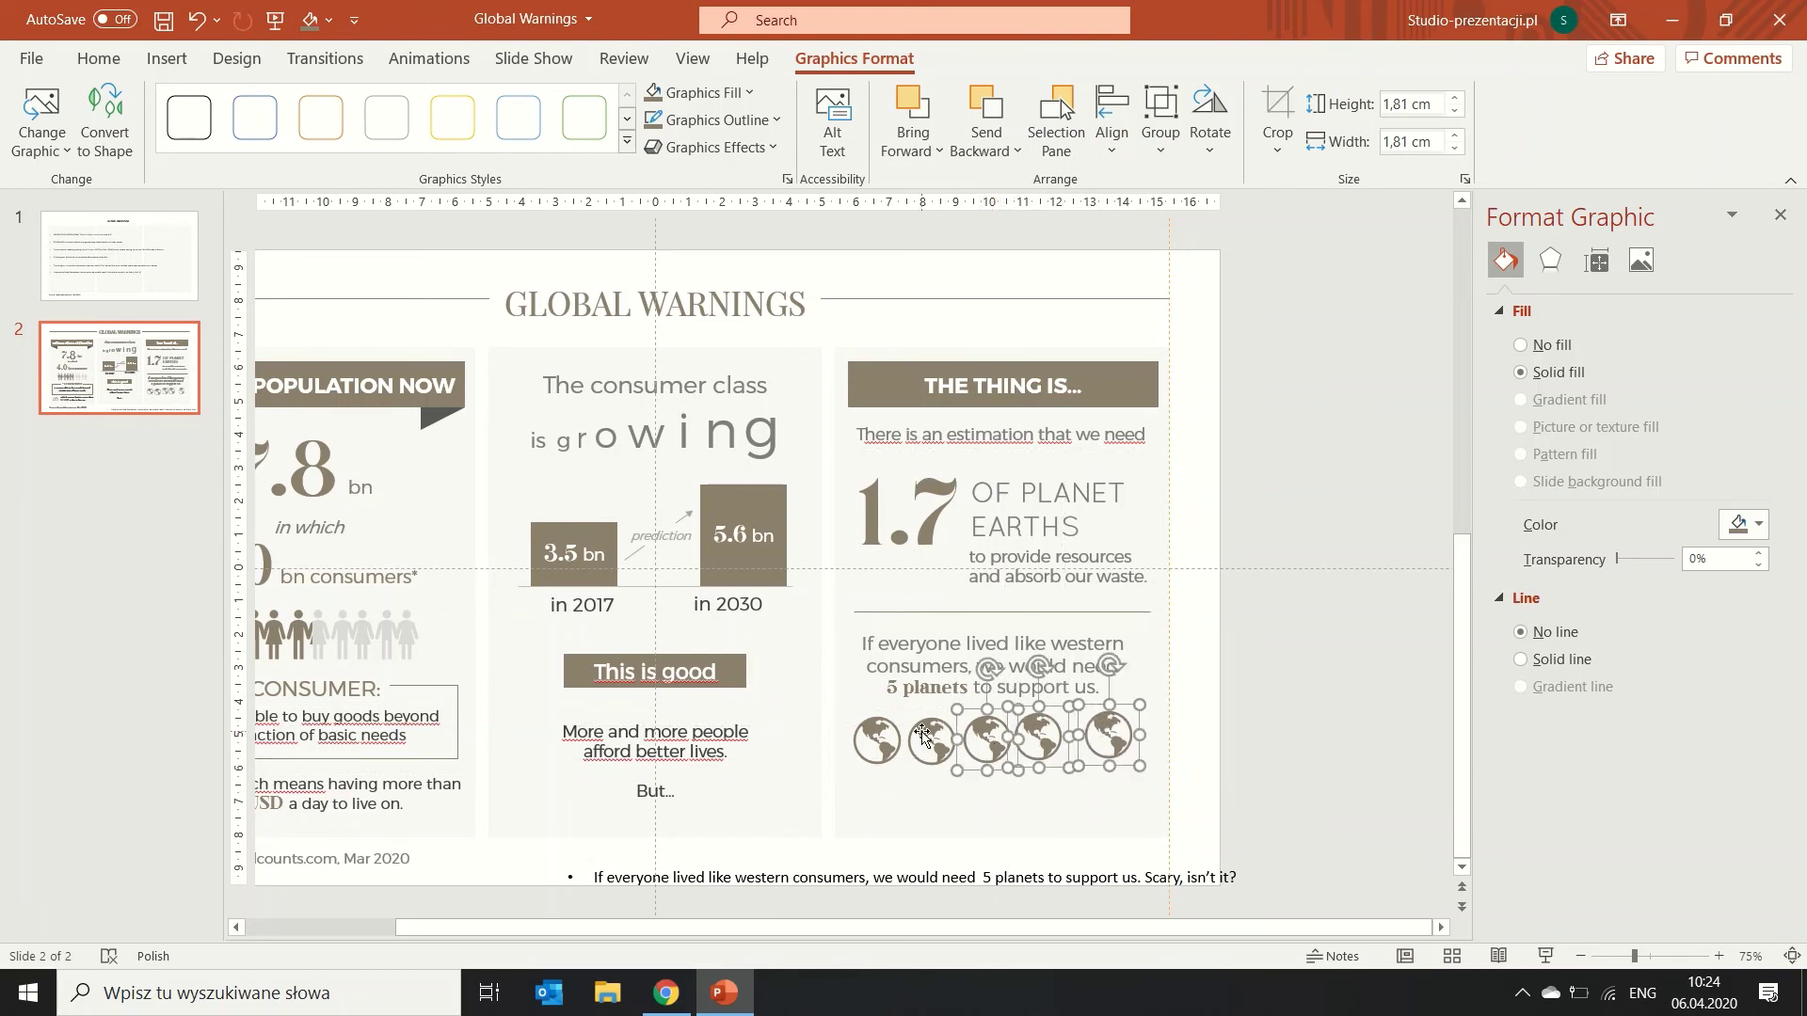
pyautogui.keyDown('shift'); pyautogui.click(931, 741); pyautogui.keyUp('shift')
pyautogui.keyDown('shift'); pyautogui.click(878, 740); pyautogui.keyUp('shift')
pyautogui.click(1112, 118)
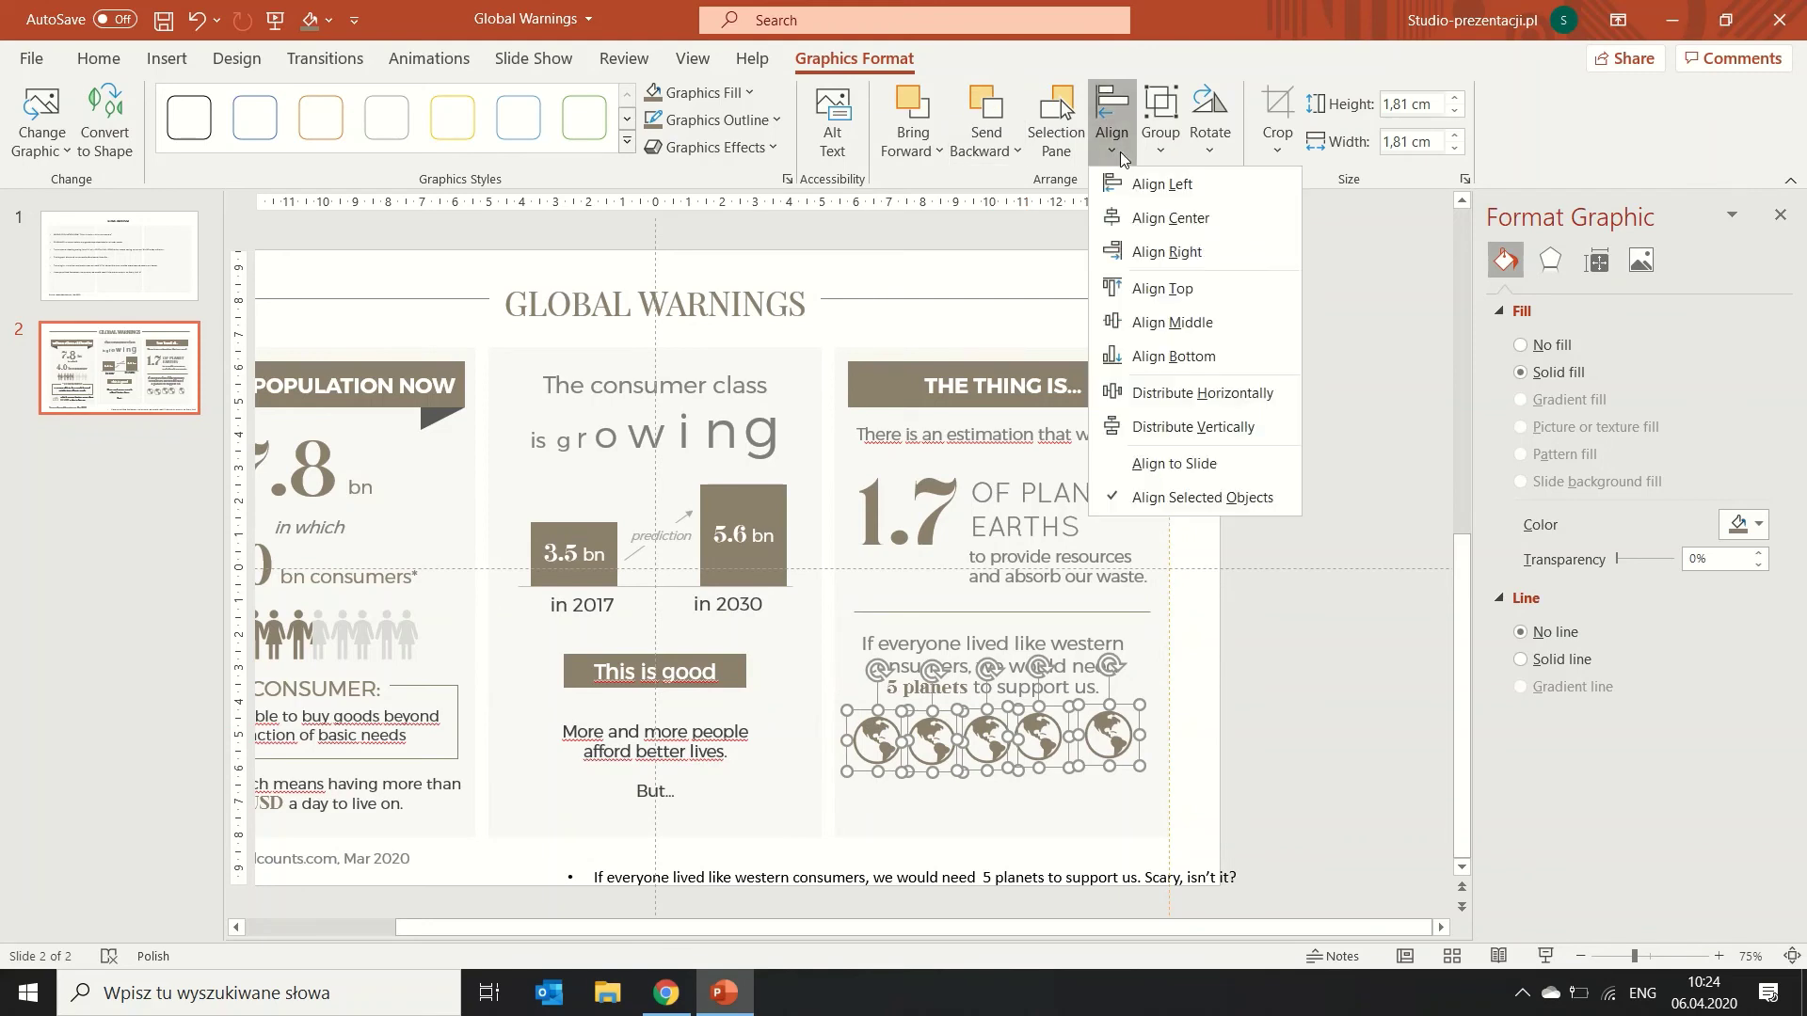
pyautogui.click(1189, 395)
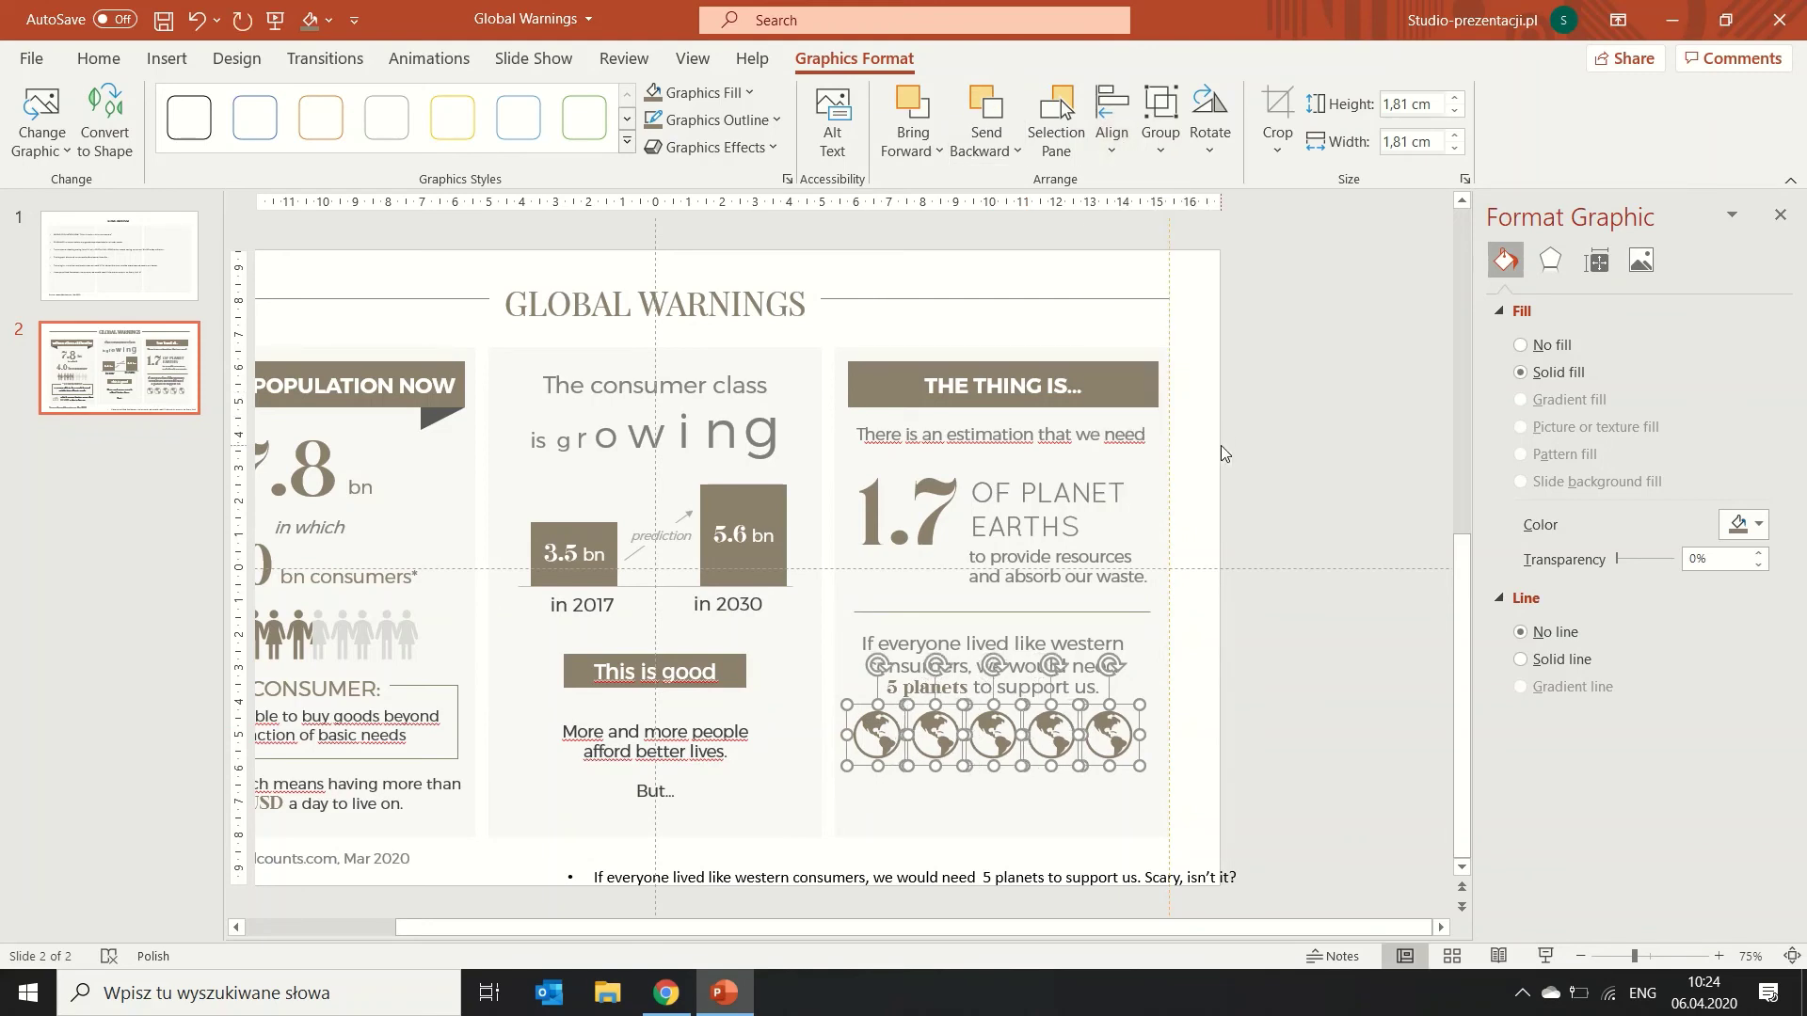
pyautogui.hotkey('ctrl', 'g')
pyautogui.click(1273, 719)
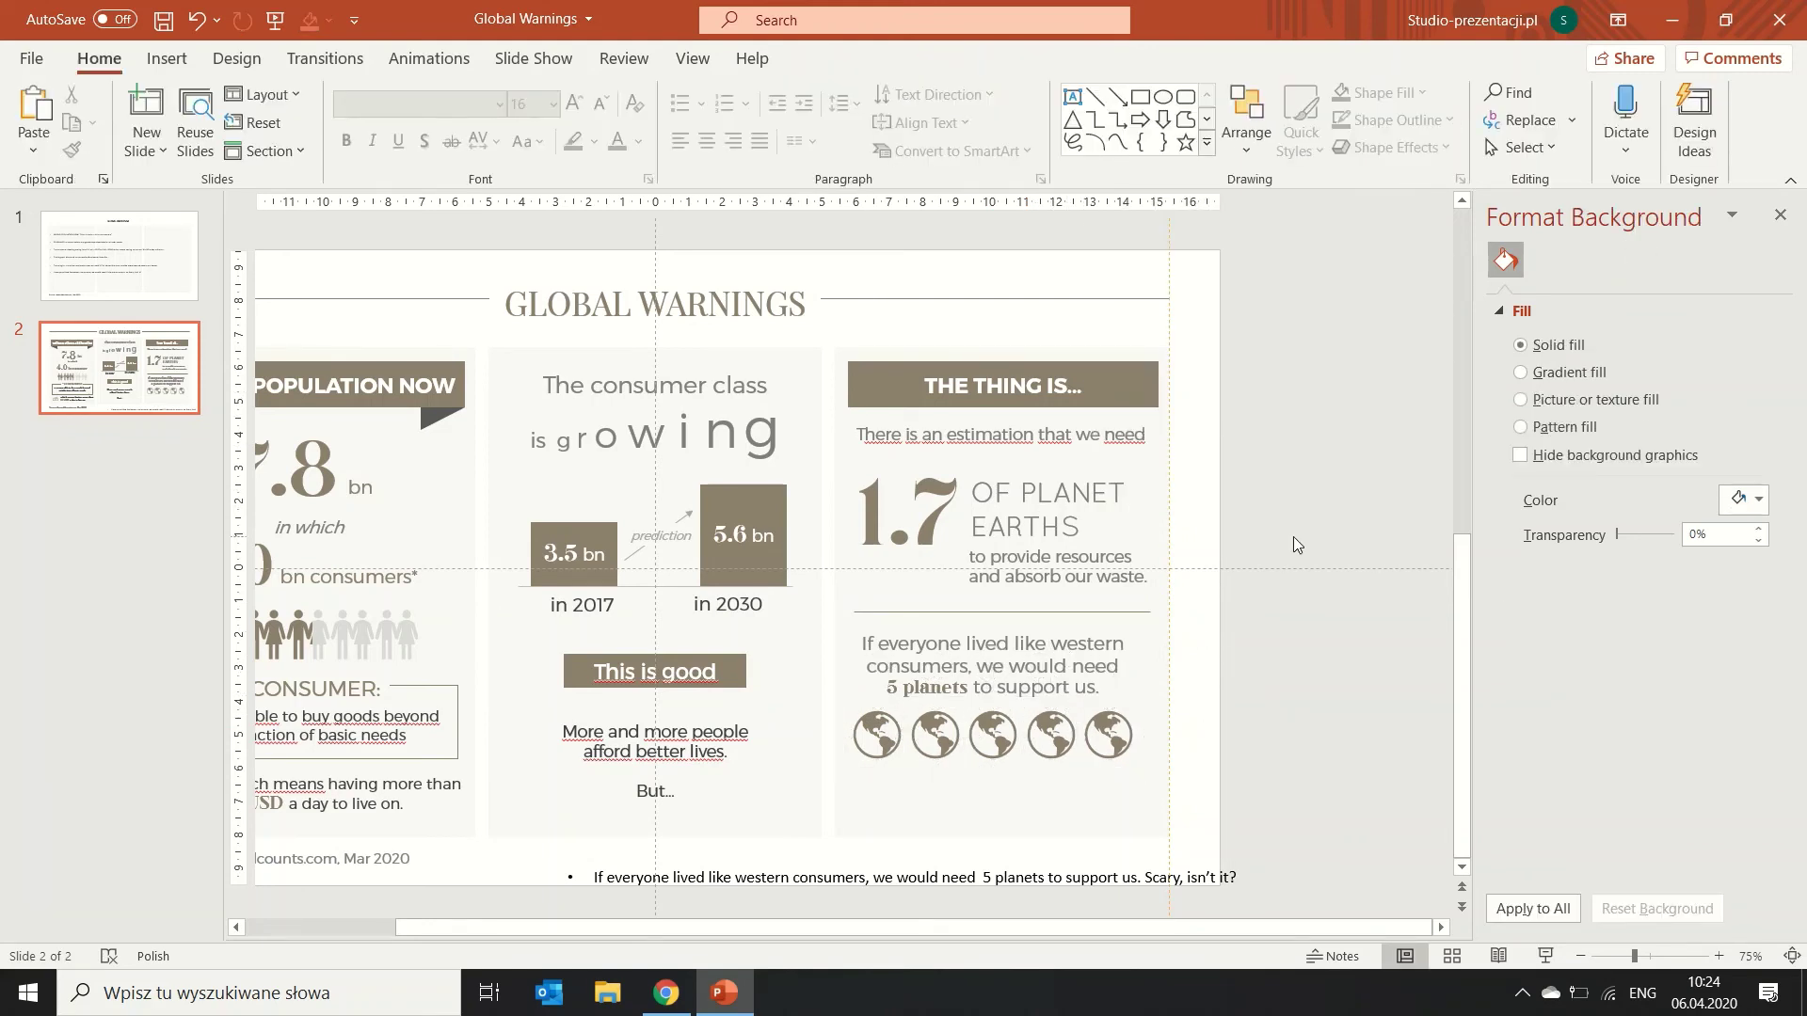
# Copy the divider below the globes and add a text box reading 'SCARY, ISN'T IT?' under it.
pyautogui.moveTo(1062, 616)
pyautogui.mouseDown()
pyautogui.moveTo(1095, 630)
pyautogui.moveTo(1075, 809)
pyautogui.mouseUp()
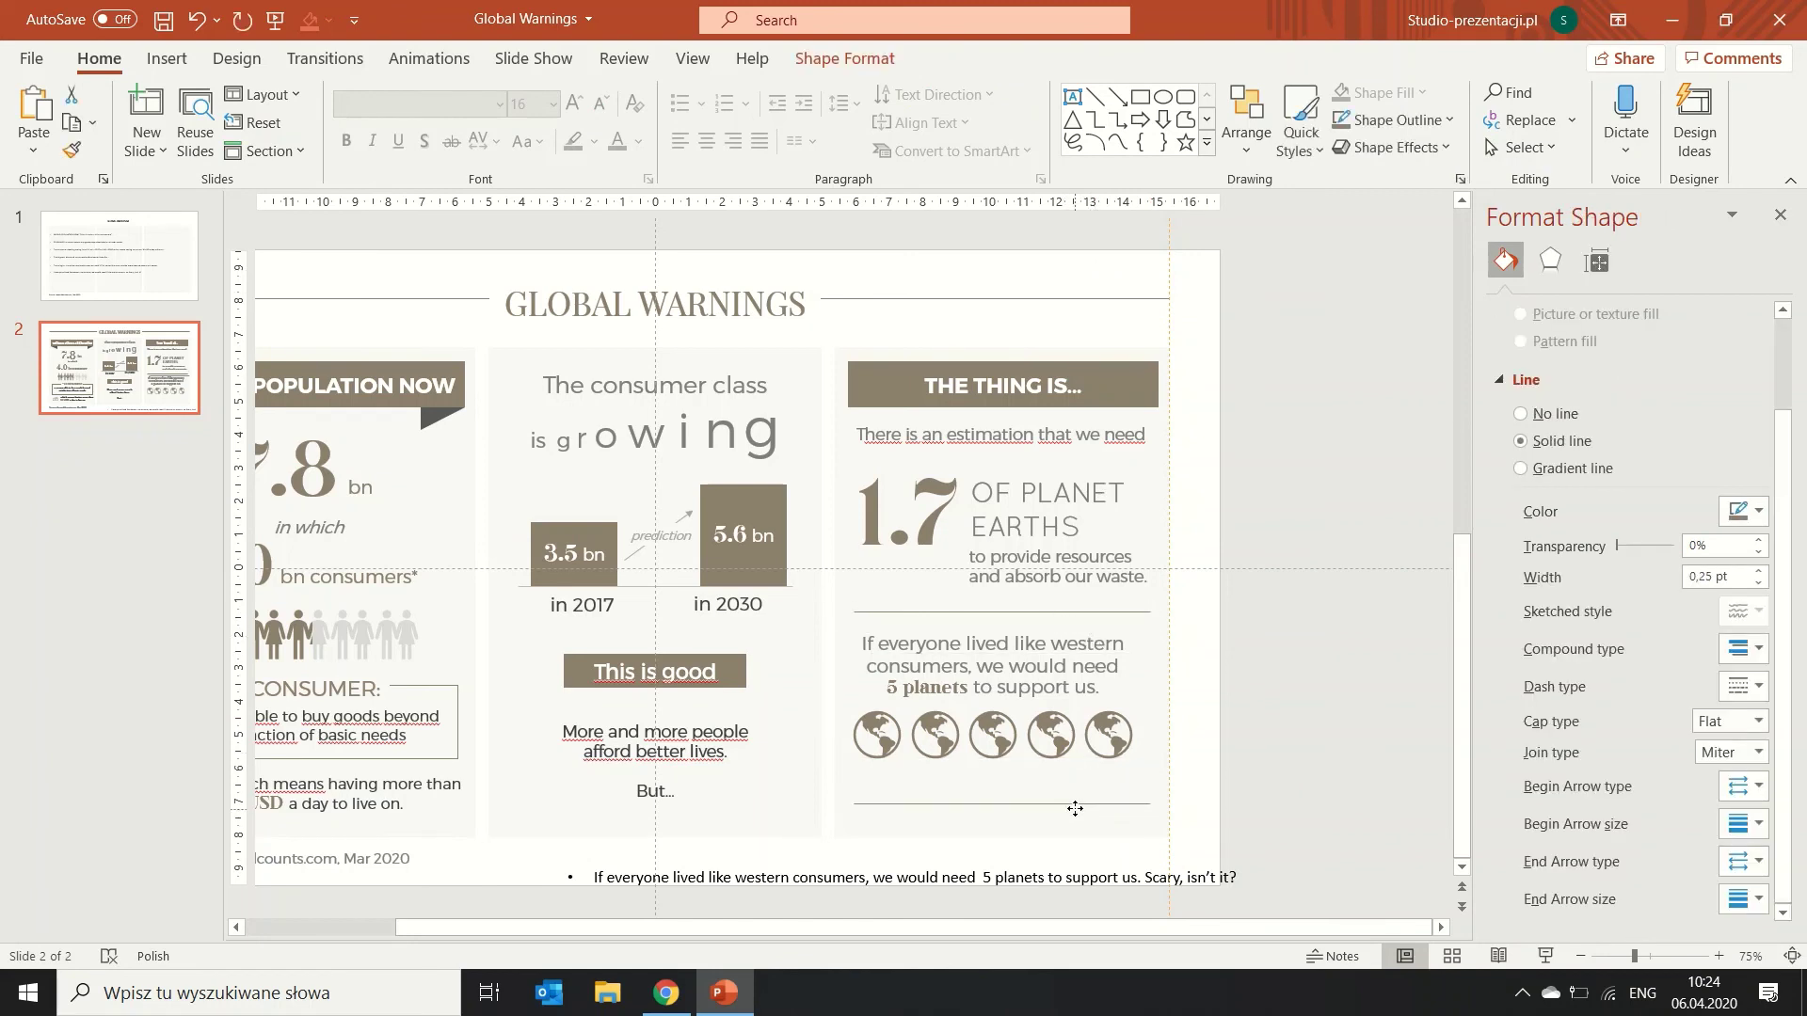
pyautogui.click(1277, 602)
pyautogui.click(1072, 97)
pyautogui.moveTo(907, 795); pyautogui.dragTo(1113, 836)
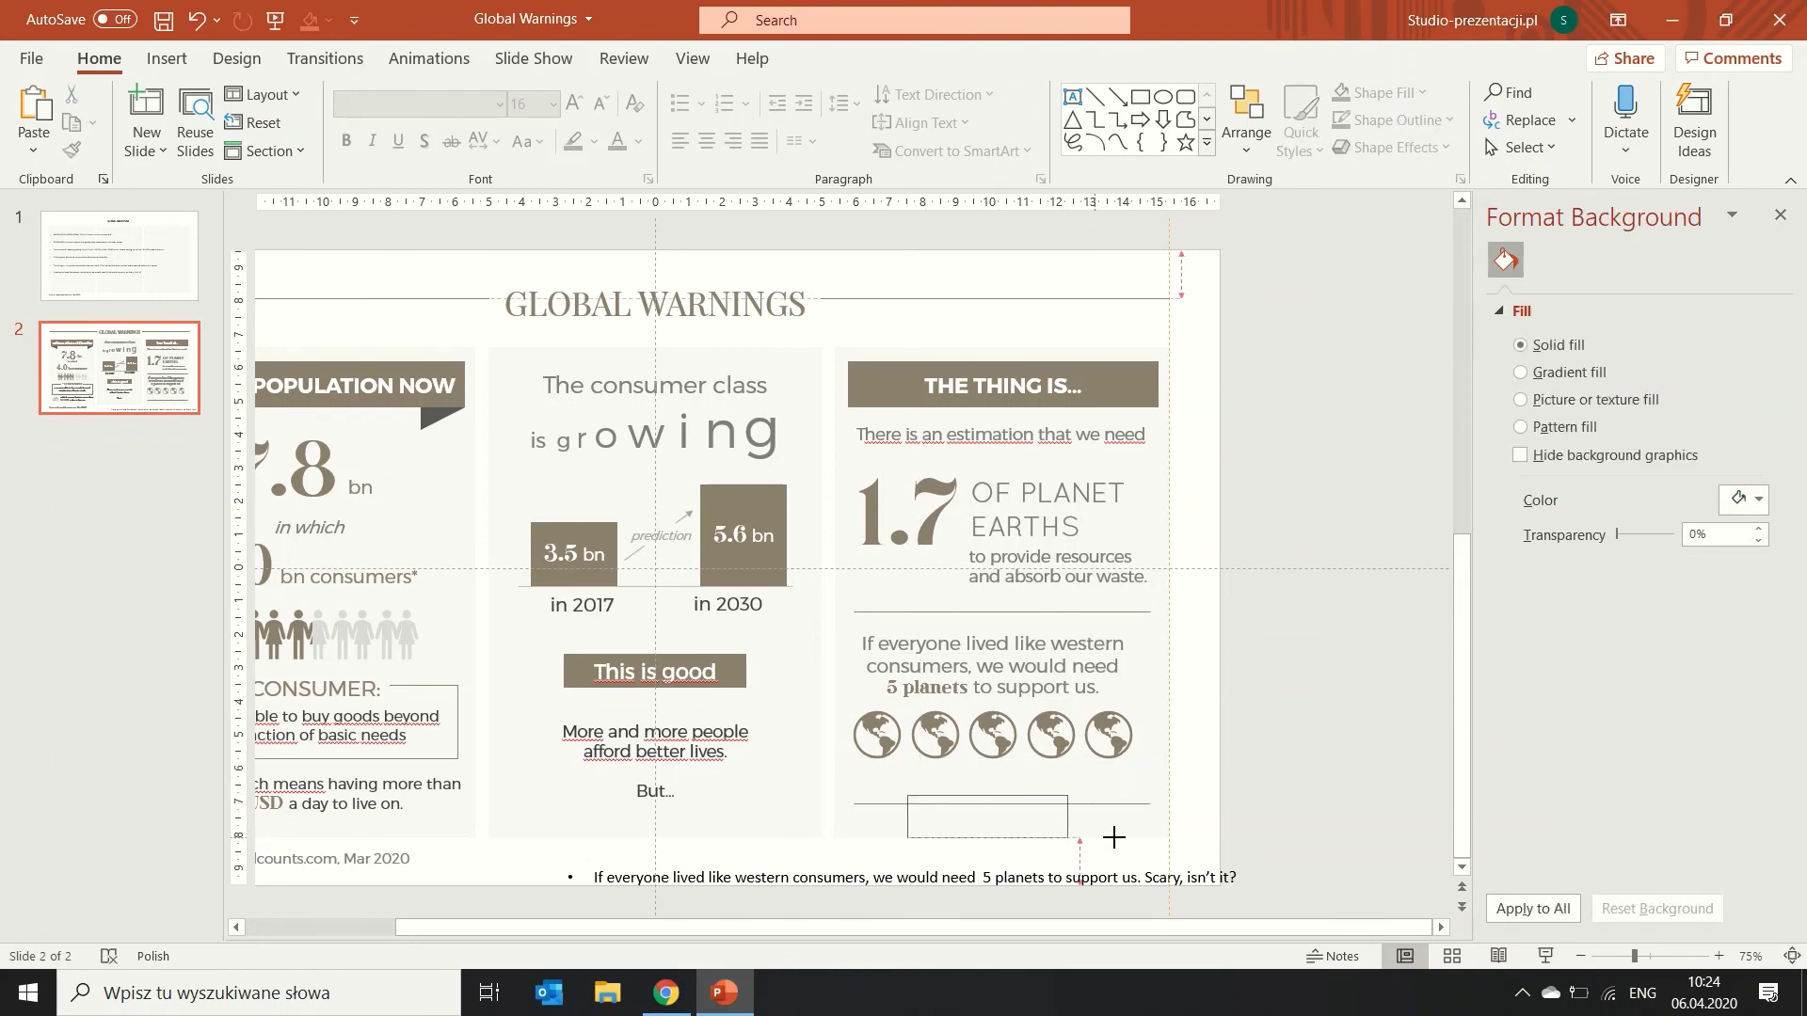
pyautogui.write('SC')
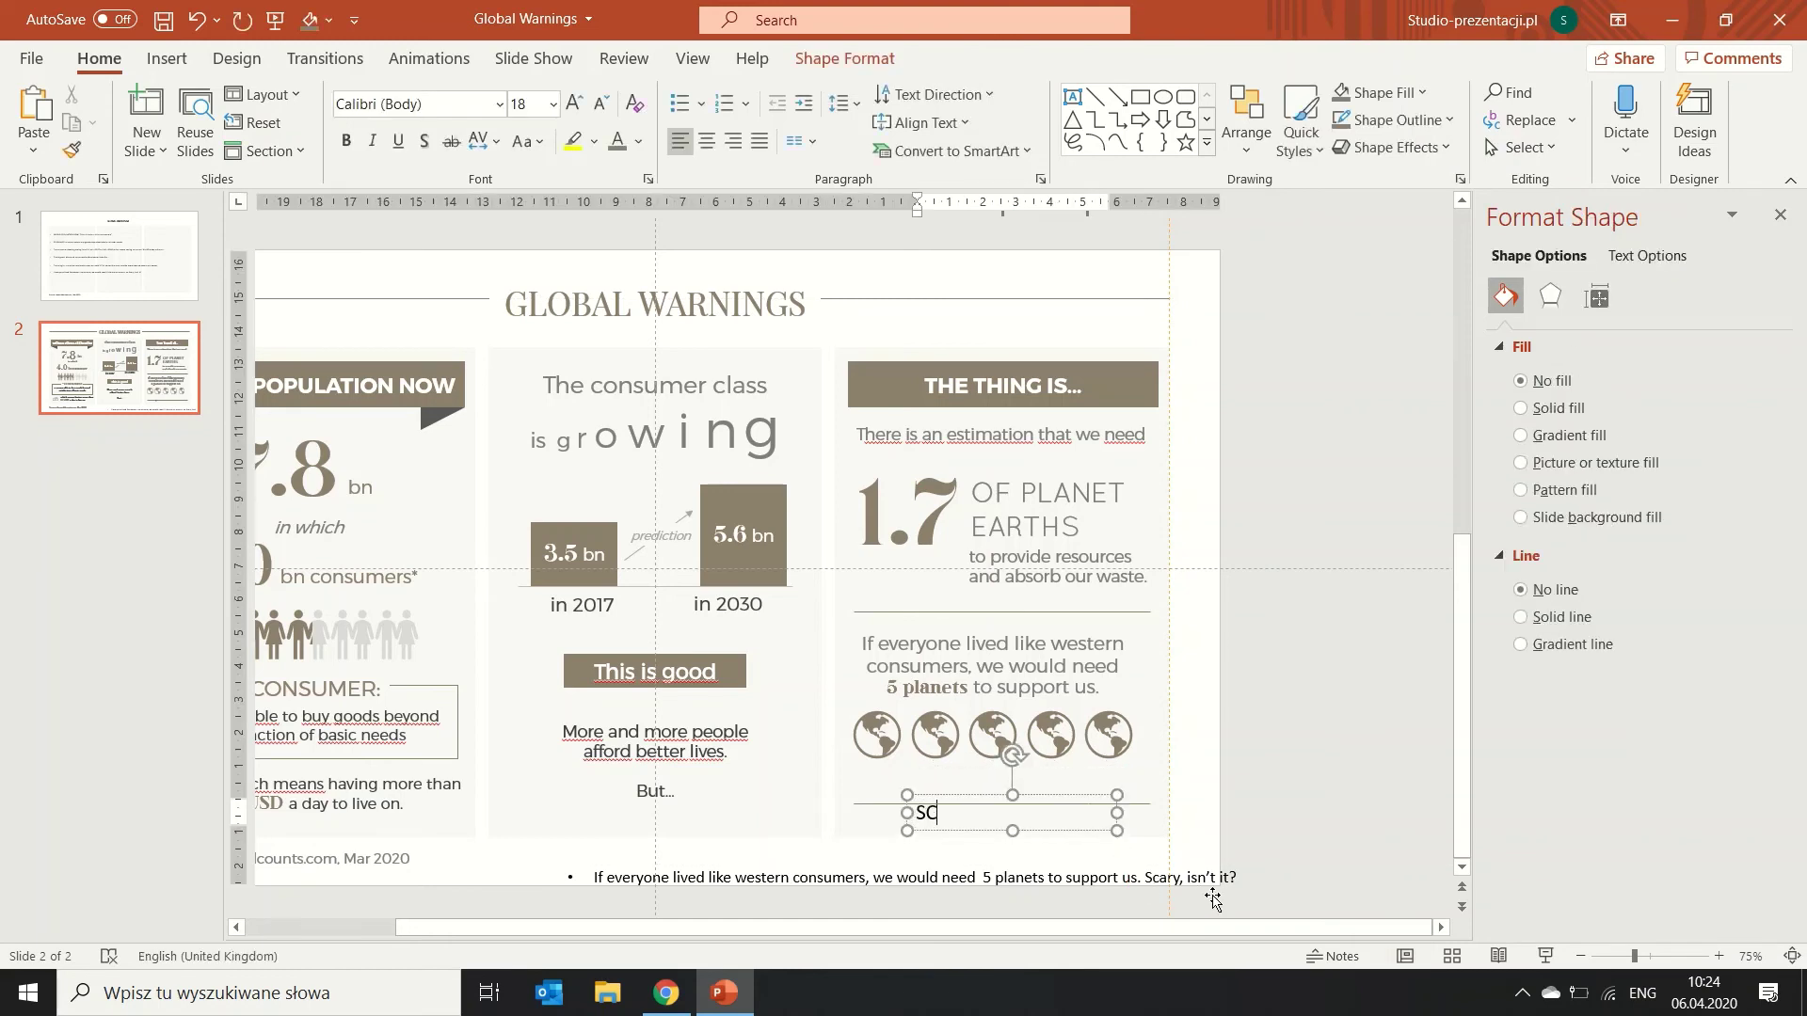
pyautogui.write('ARY, ISN’')
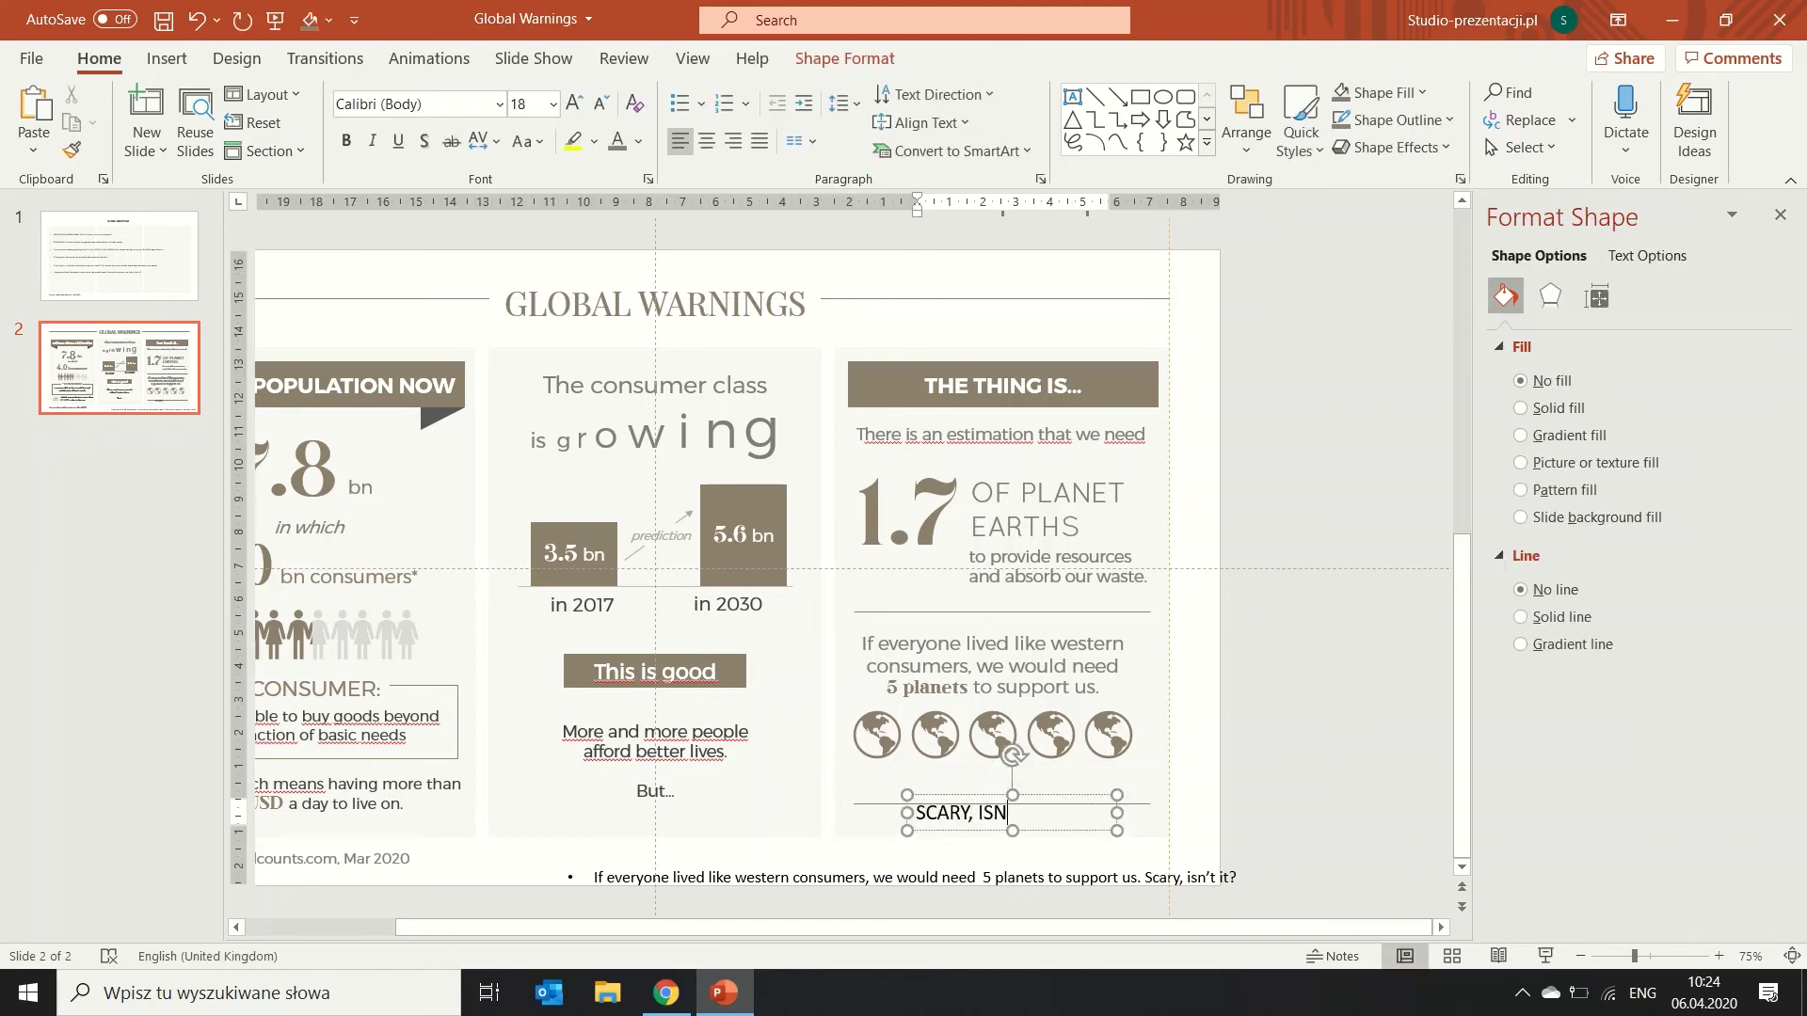
pyautogui.write('T IT?')
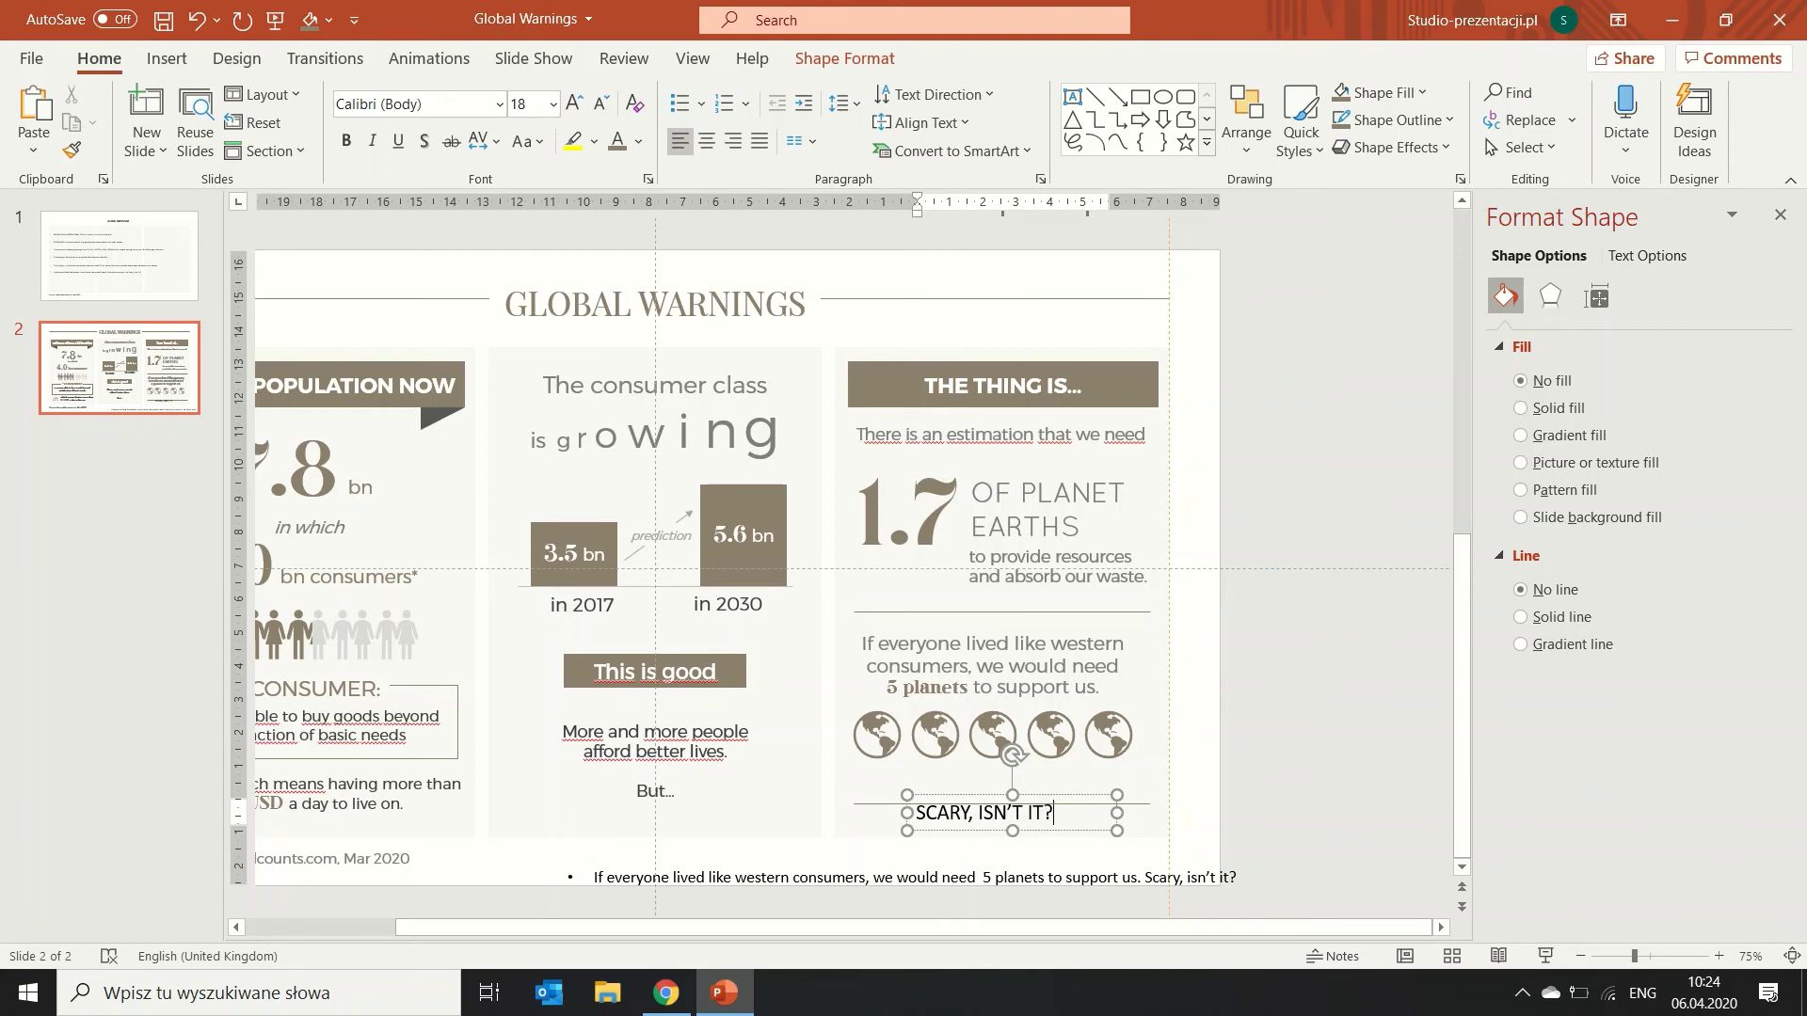
# Set the caption to Quicksand in grey.
pyautogui.hotkey('ctrl', 'a')
pyautogui.hotkey('ctrl', 'shift', 'f')
pyautogui.write('Q')
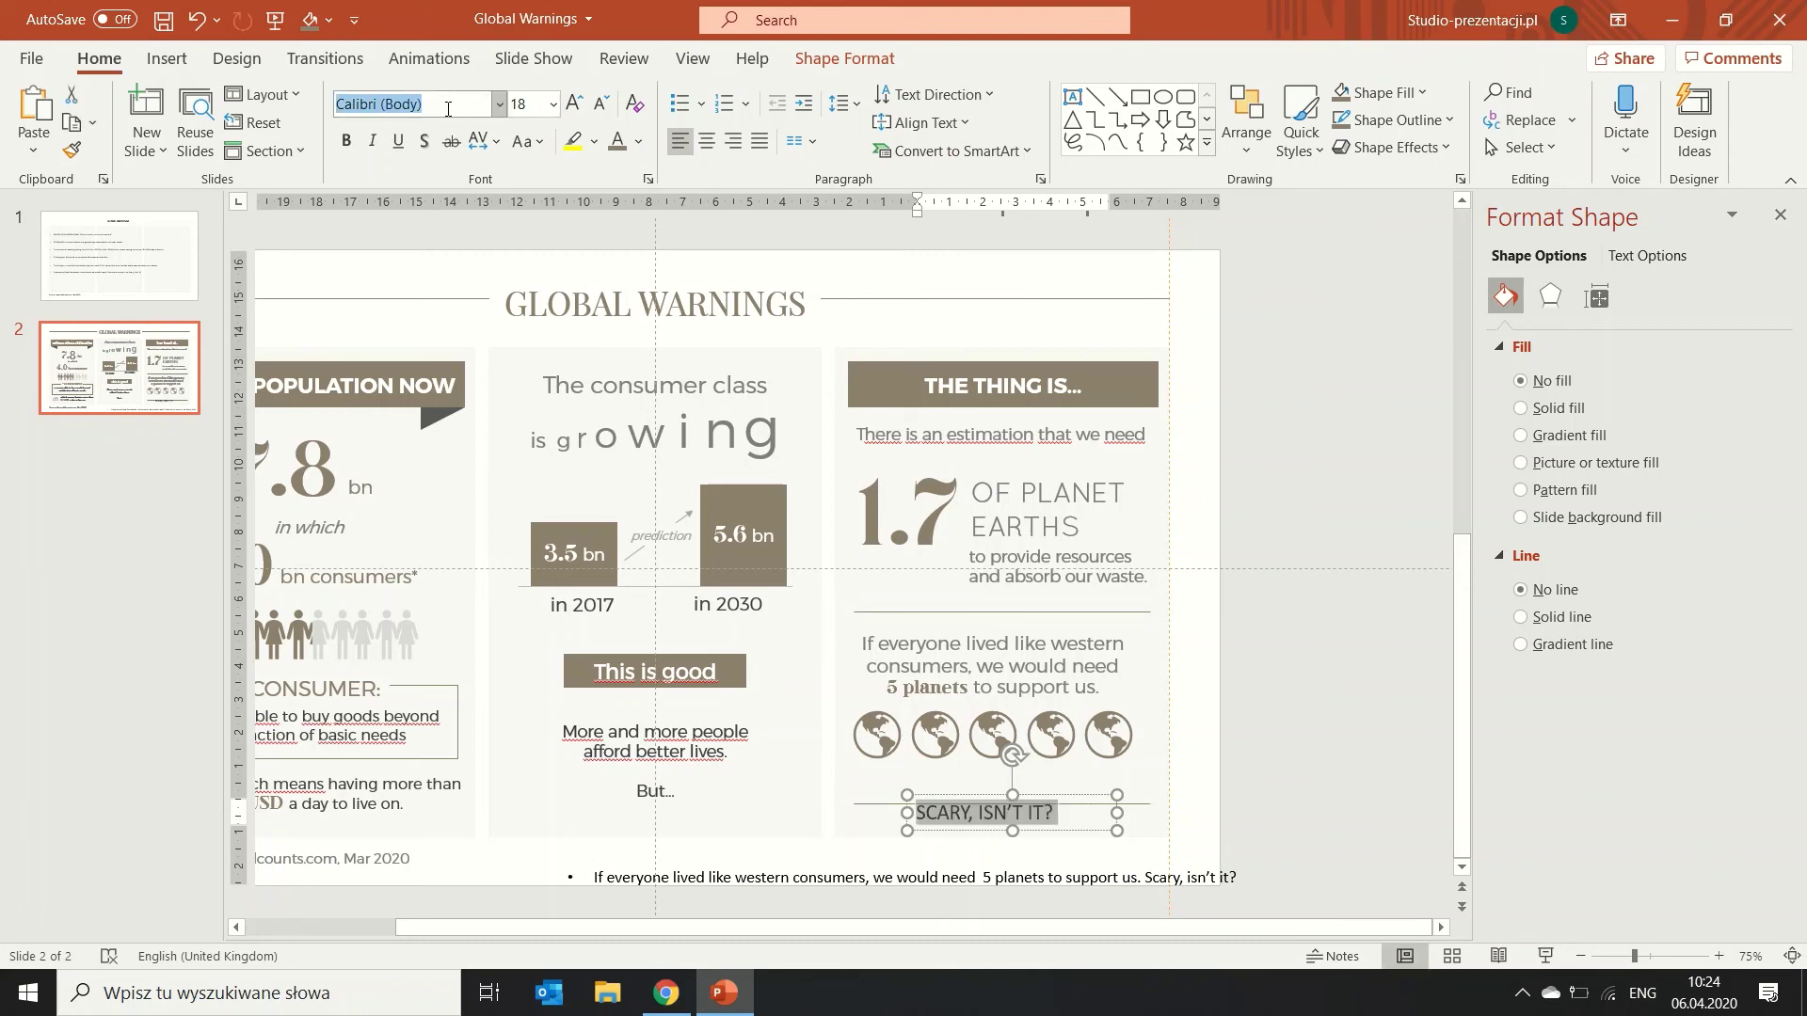
pyautogui.write('uicksand')
pyautogui.press('Return')
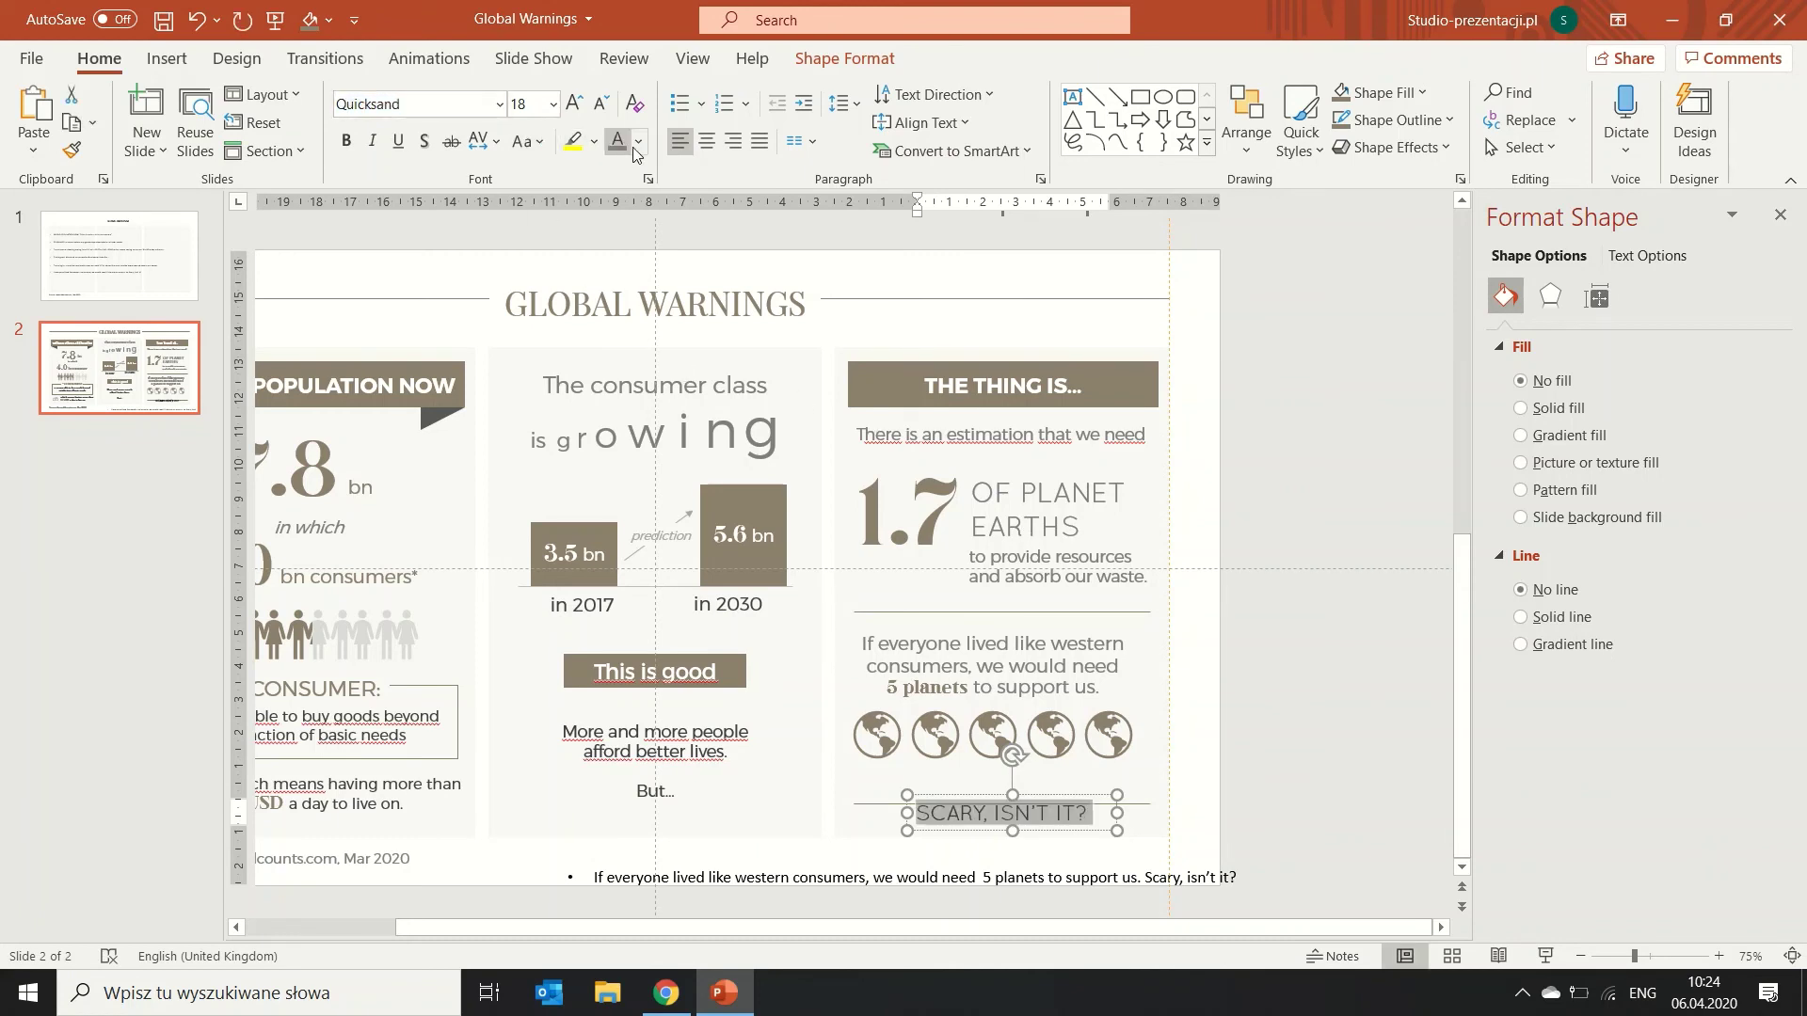
pyautogui.click(639, 141)
pyautogui.click(619, 431)
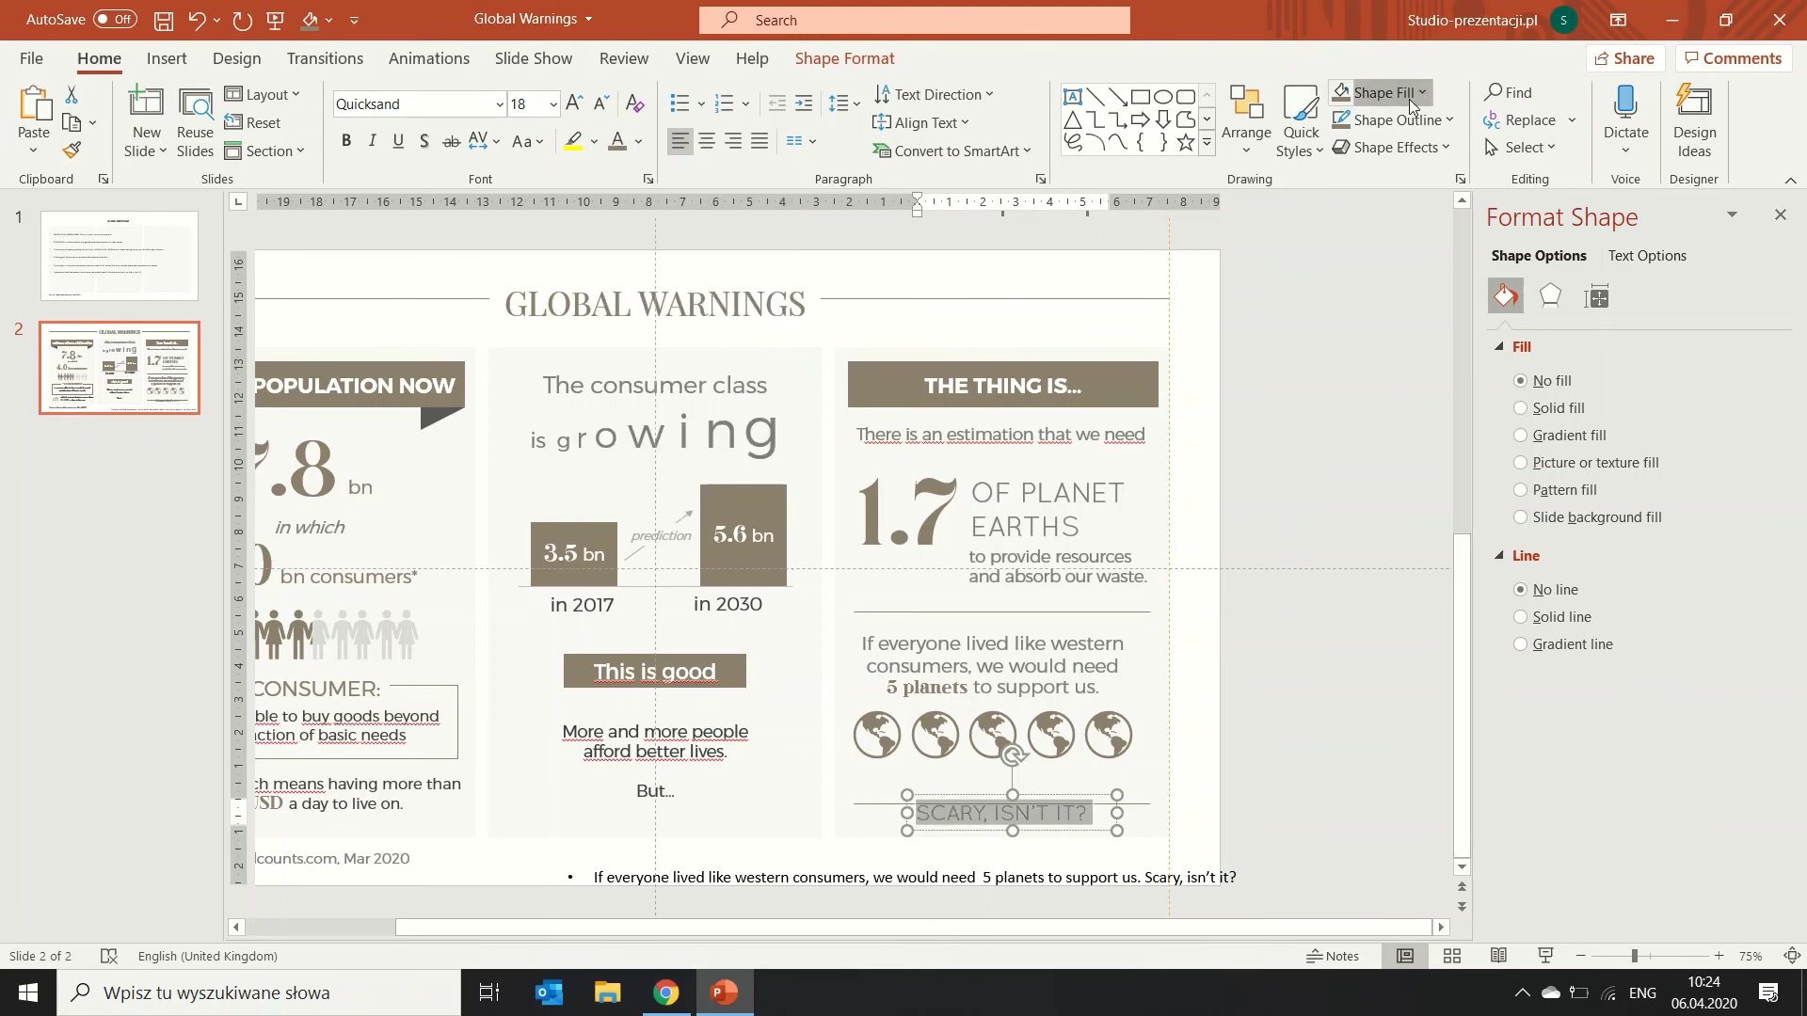
pyautogui.click(1385, 92)
pyautogui.click(1301, 536)
# Delete the leftover original sentence box below the slide.
pyautogui.click(1236, 870)
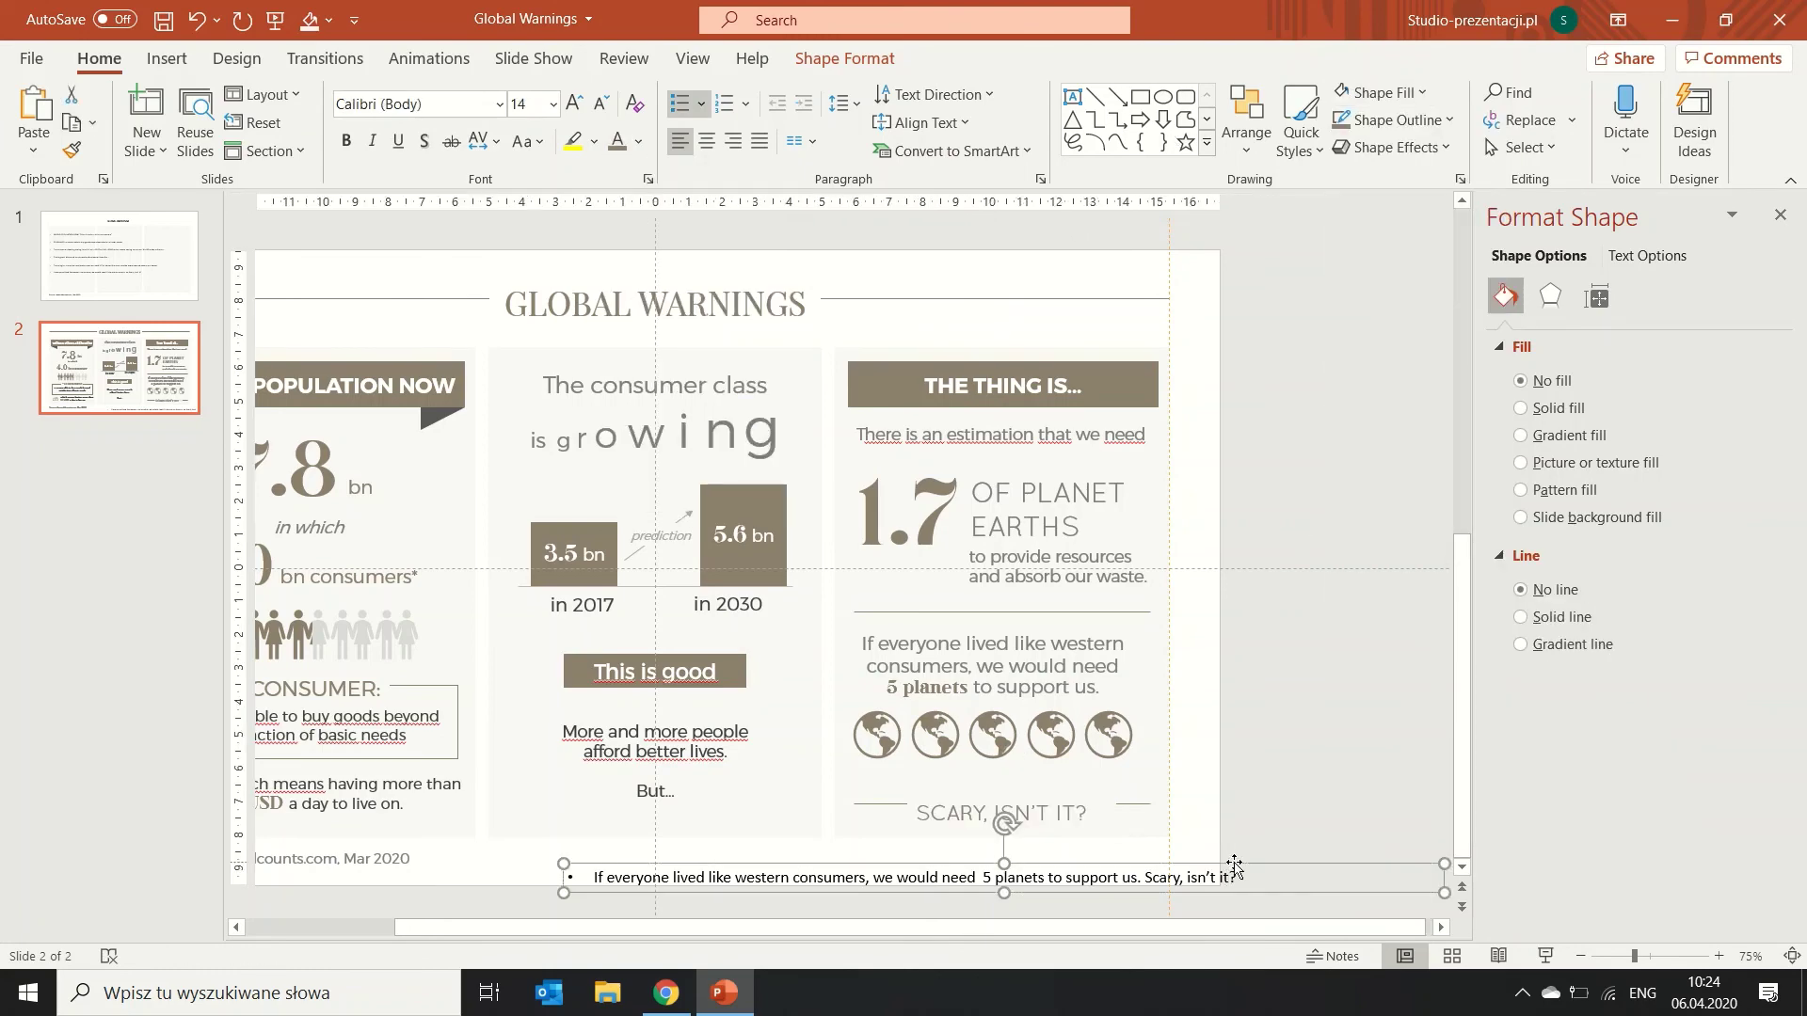
pyautogui.press('Delete')
pyautogui.click(1257, 833)
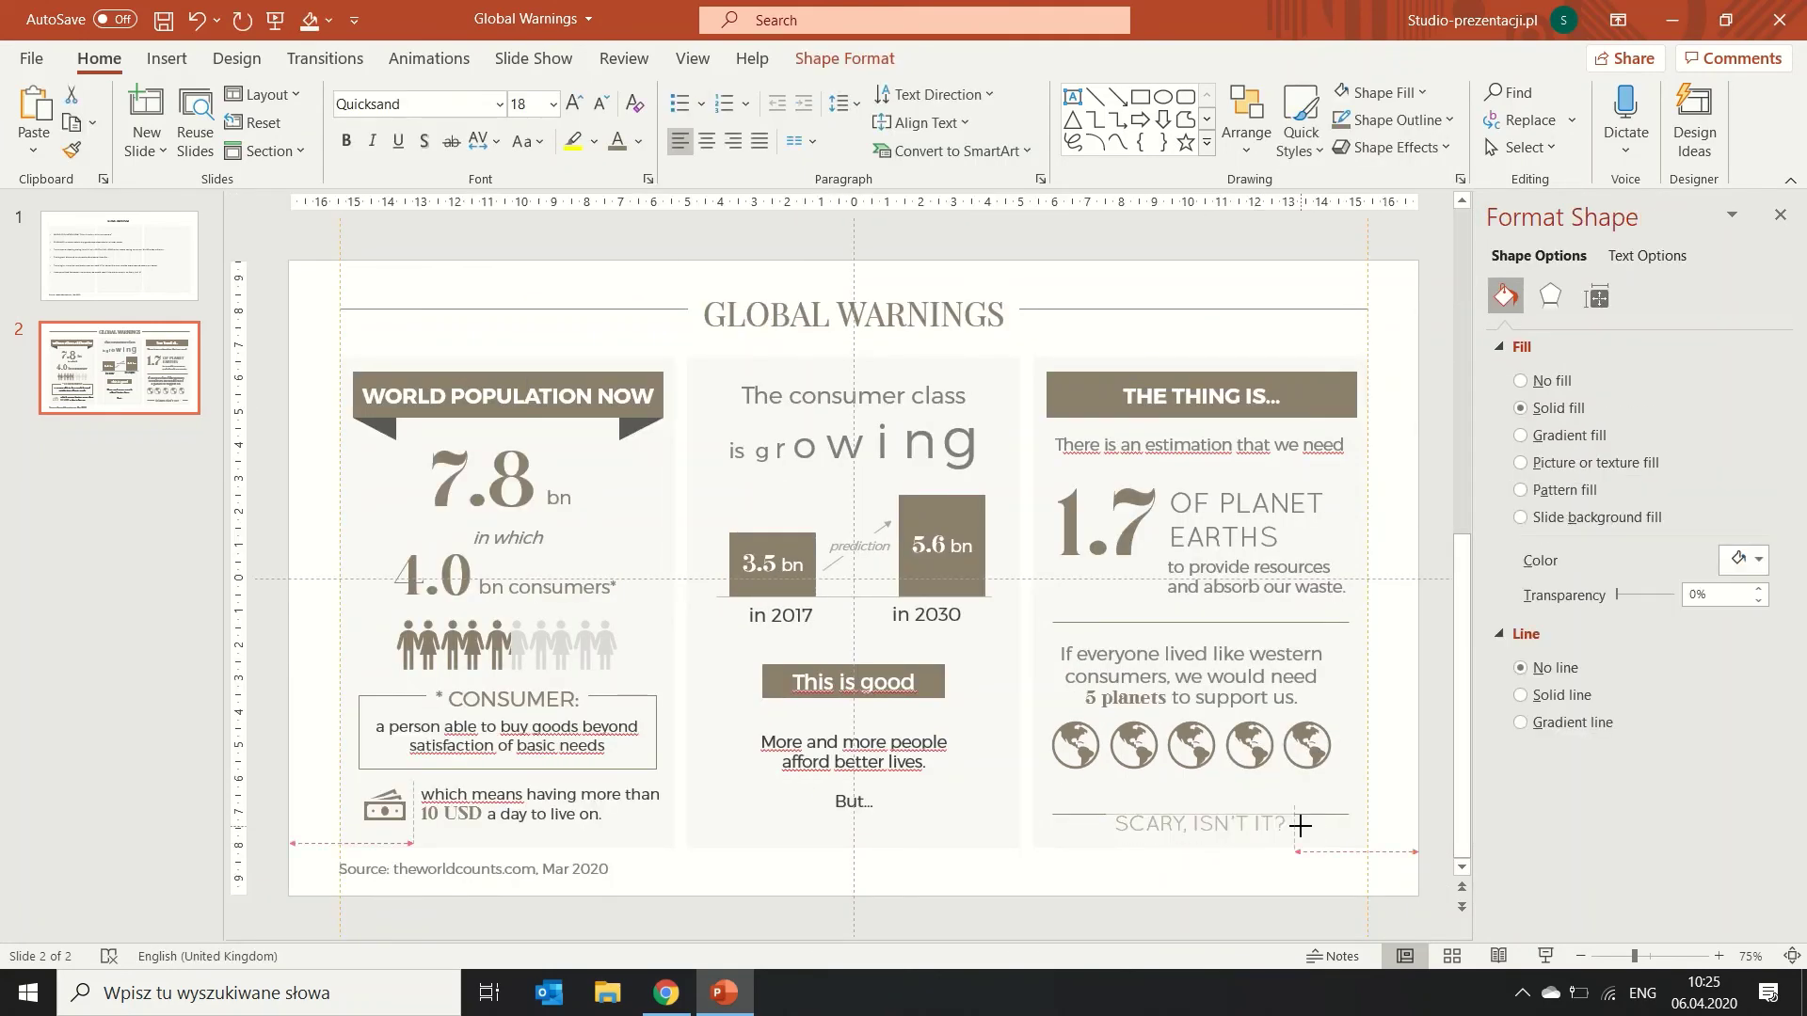
# Centre the SCARY, ISN'T IT? caption horizontally and vertically.
pyautogui.moveTo(1270, 839); pyautogui.dragTo(1276, 827)
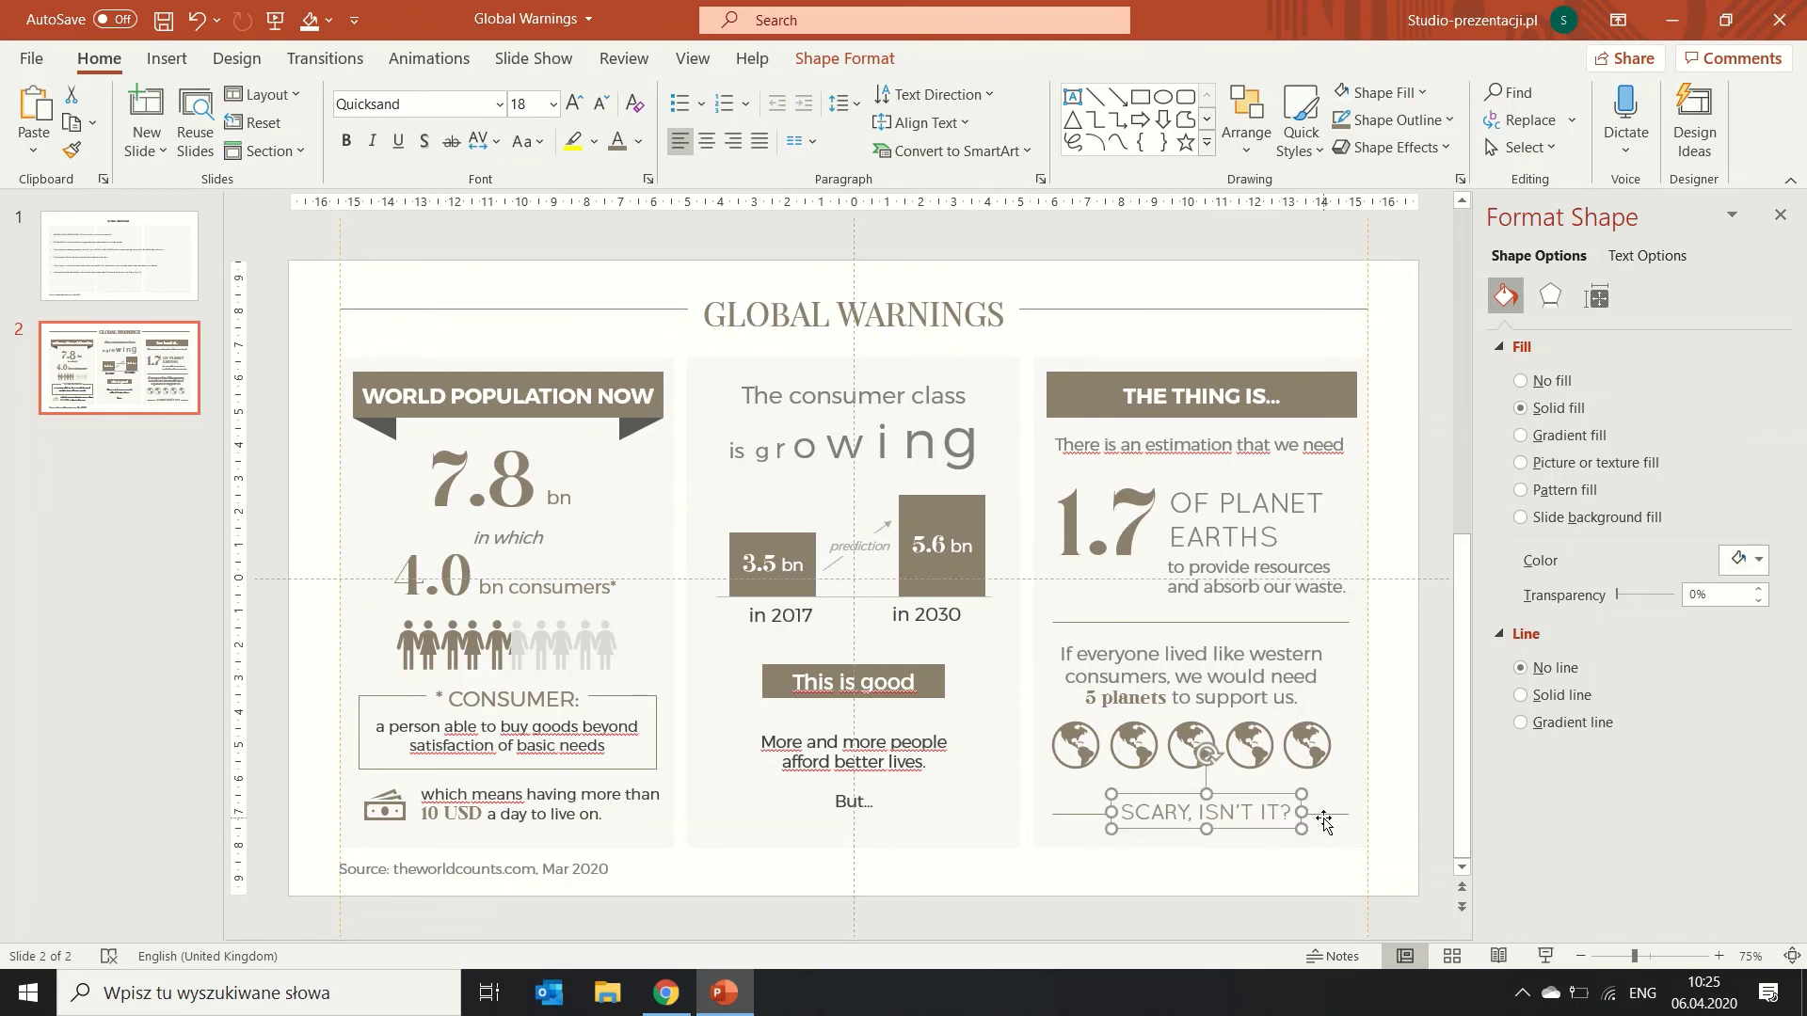
pyautogui.click(844, 58)
pyautogui.click(1581, 94)
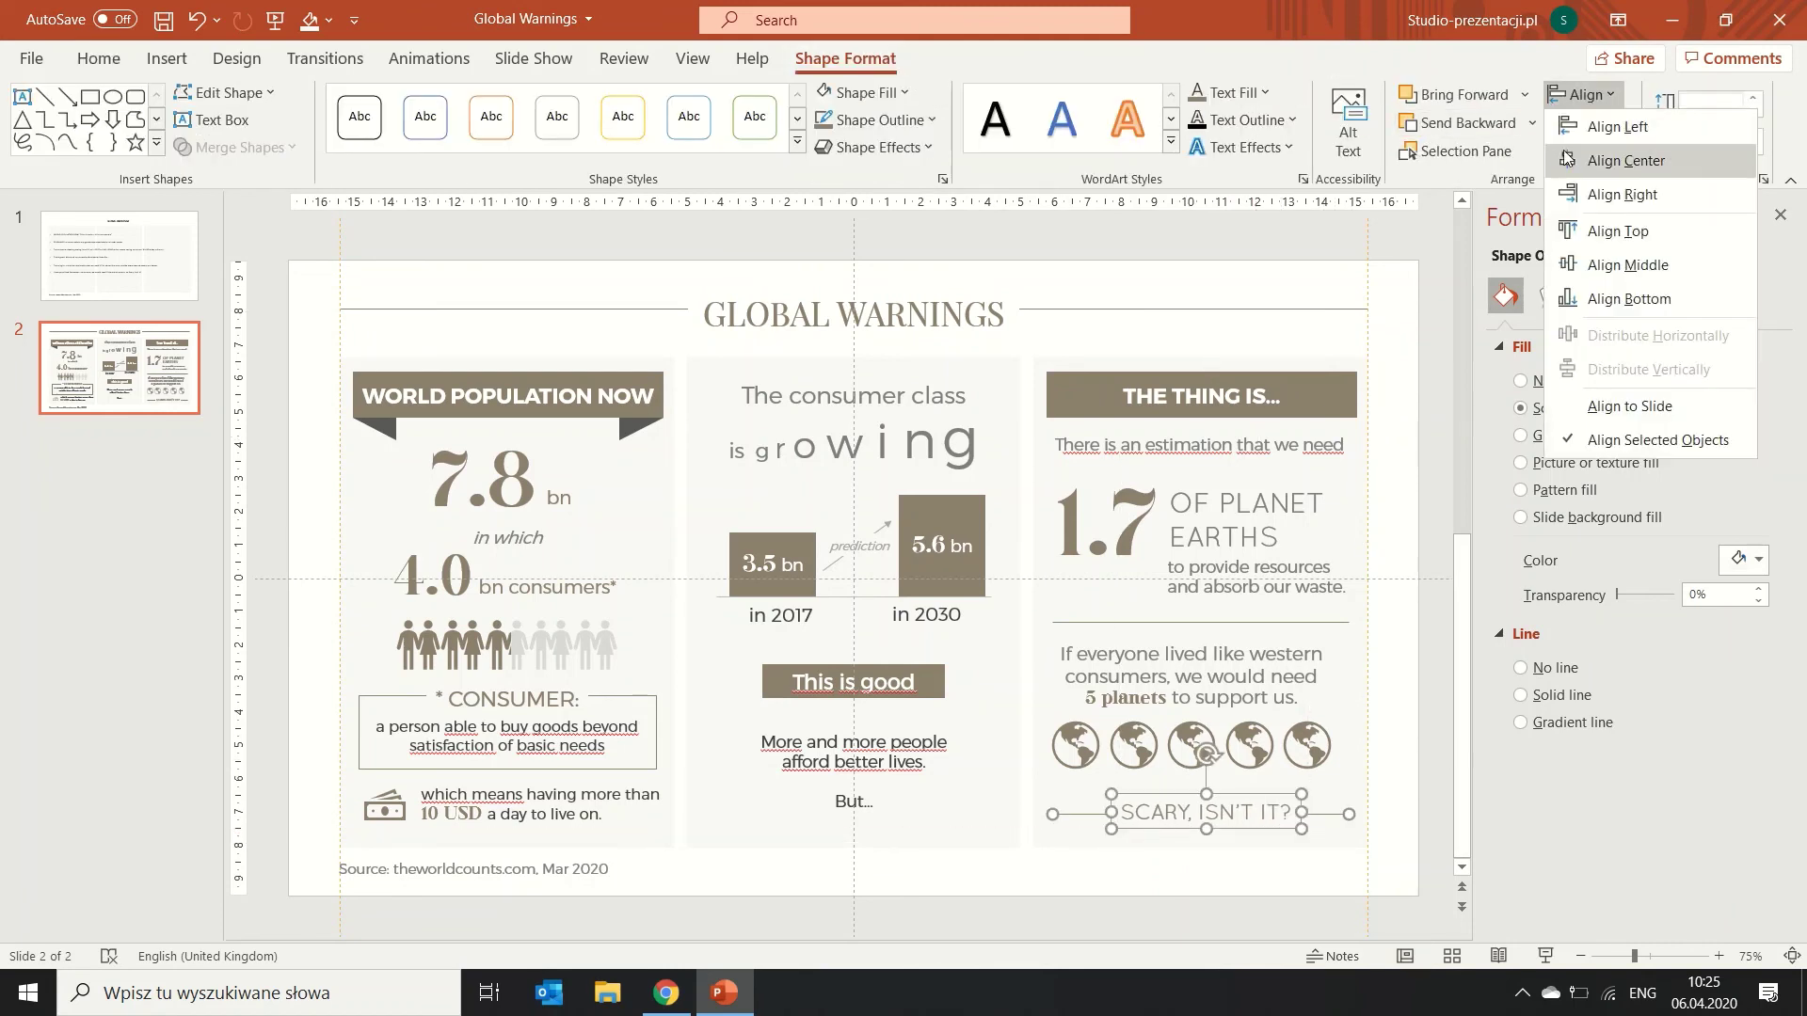
pyautogui.click(1625, 160)
pyautogui.click(1581, 94)
pyautogui.click(1629, 267)
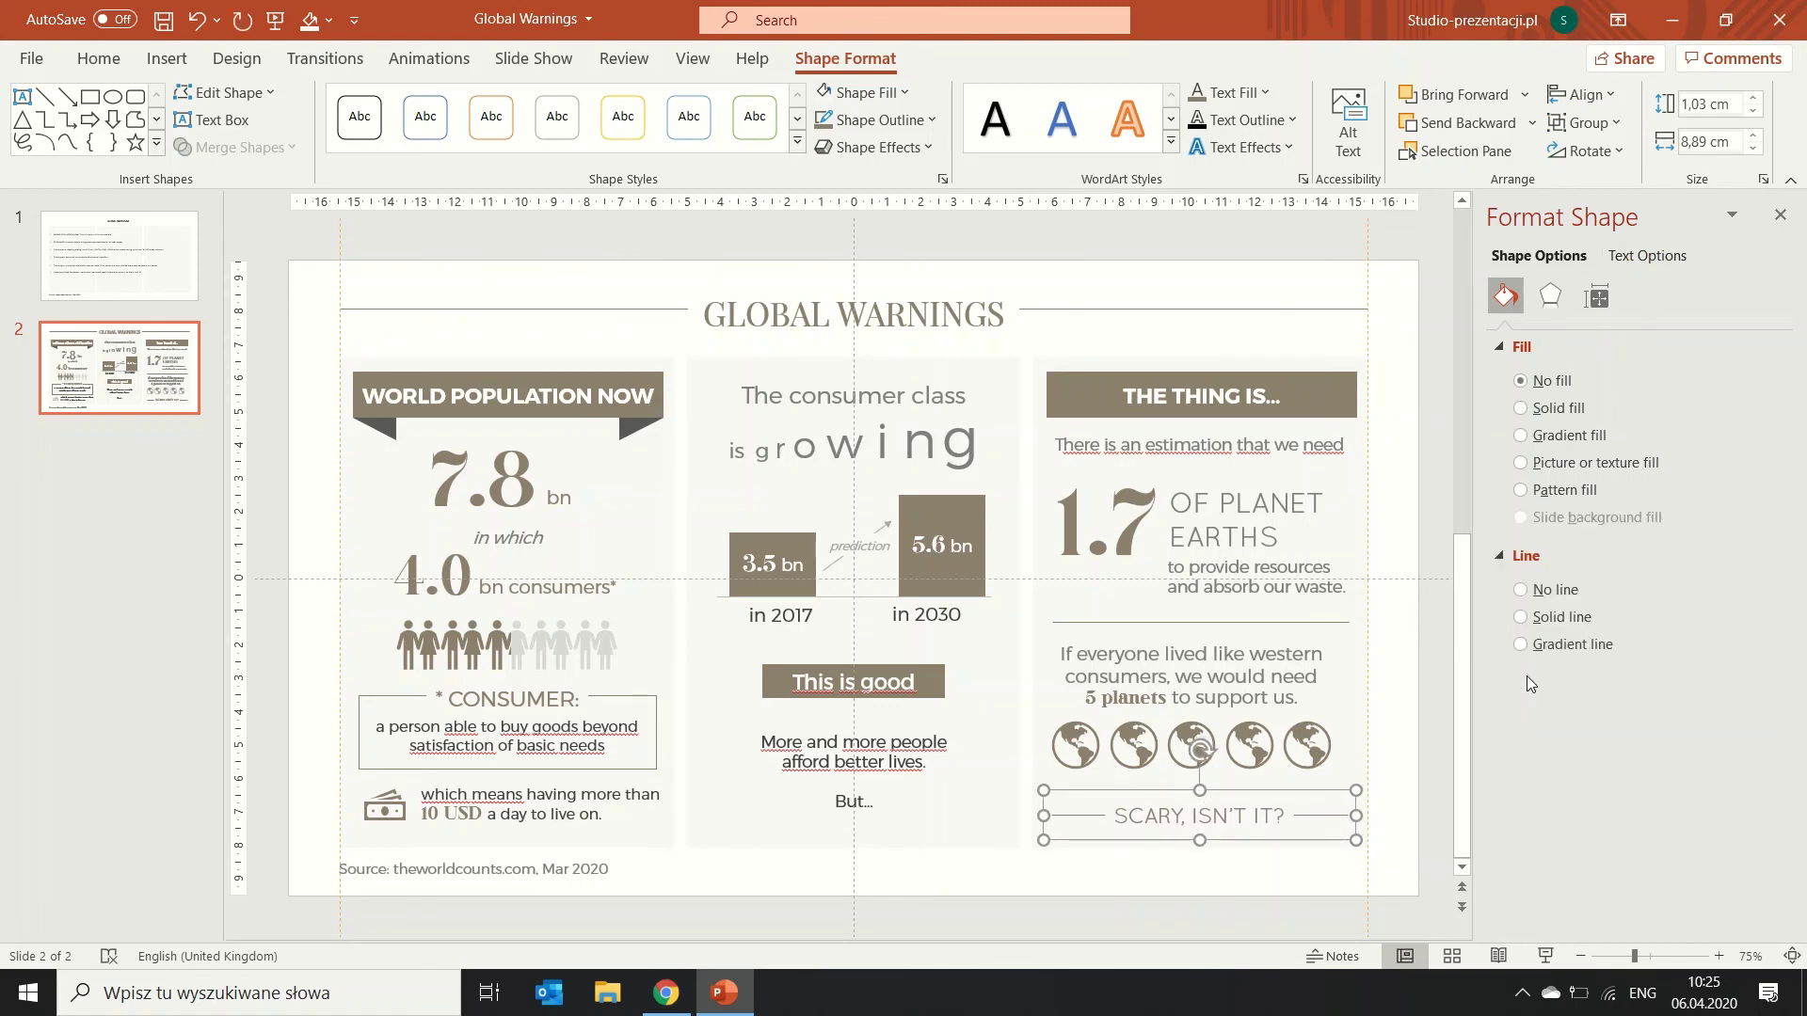
# Centre-align the globe group, five-planets sentence and caption with each other.
pyautogui.click(1268, 746)
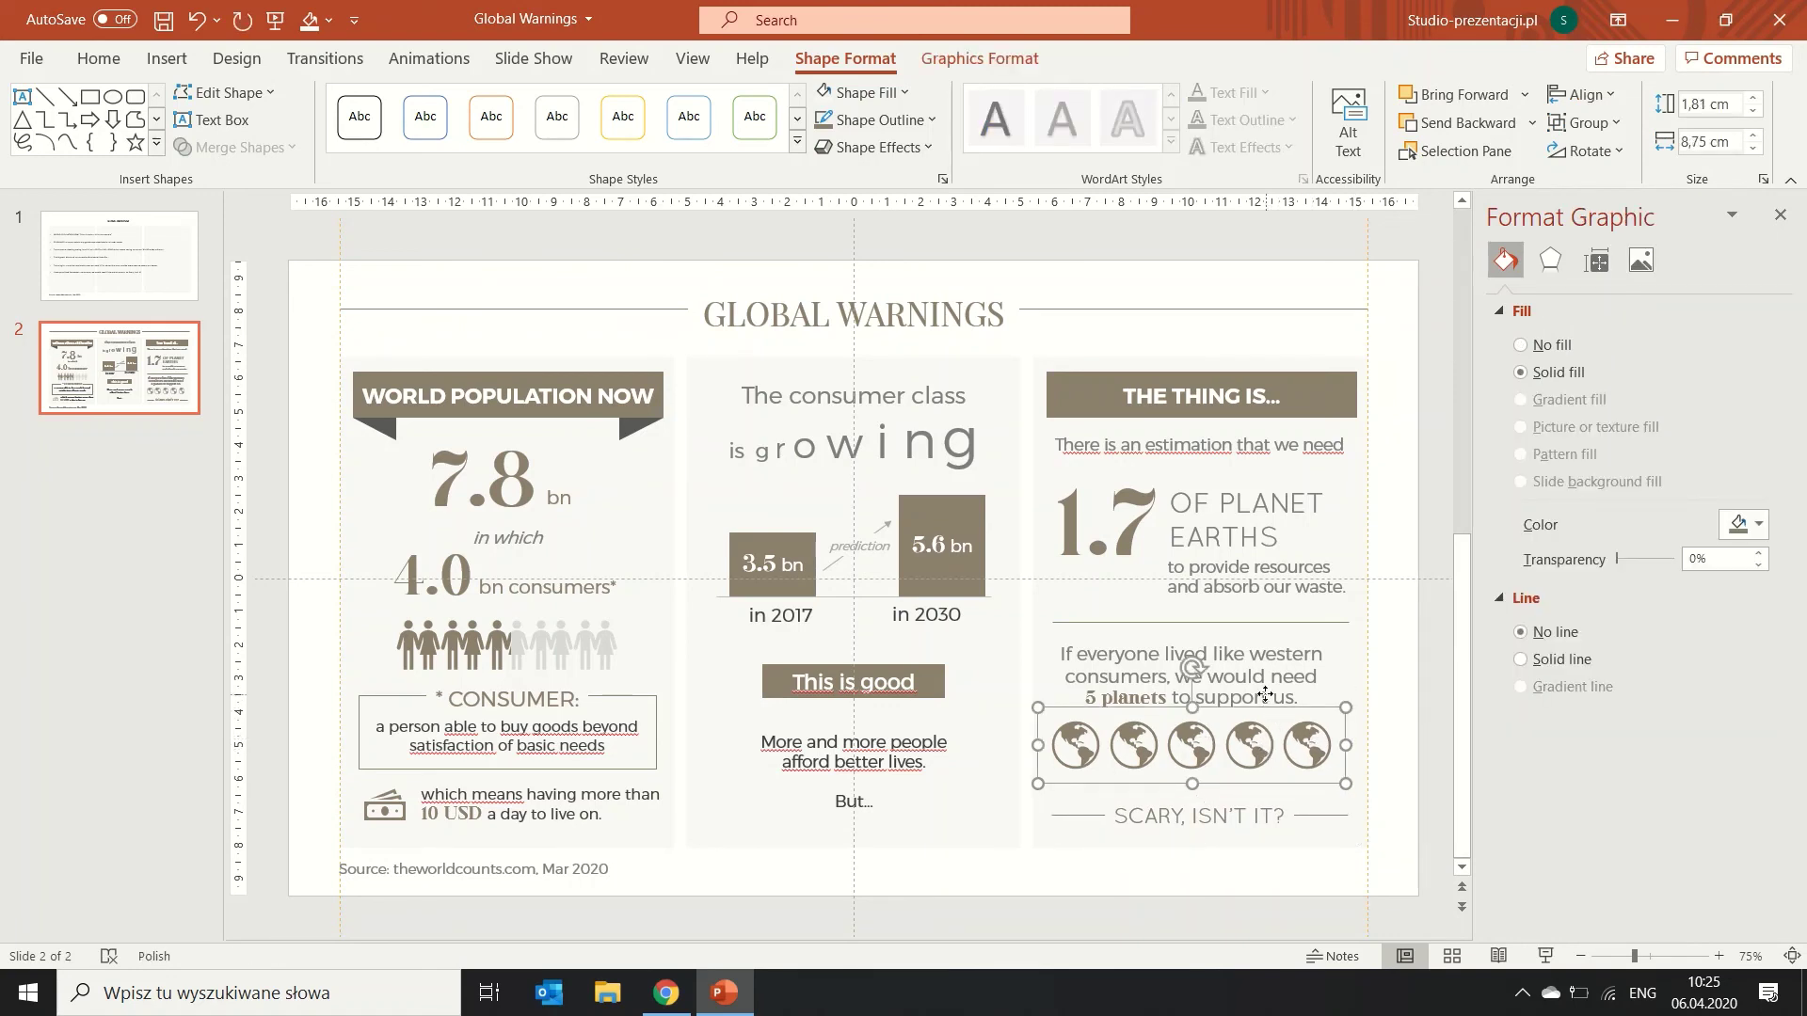
pyautogui.keyDown('shift'); pyautogui.click(1266, 695); pyautogui.keyUp('shift')
pyautogui.keyDown('shift'); pyautogui.click(1242, 807); pyautogui.keyUp('shift')
pyautogui.click(1581, 94)
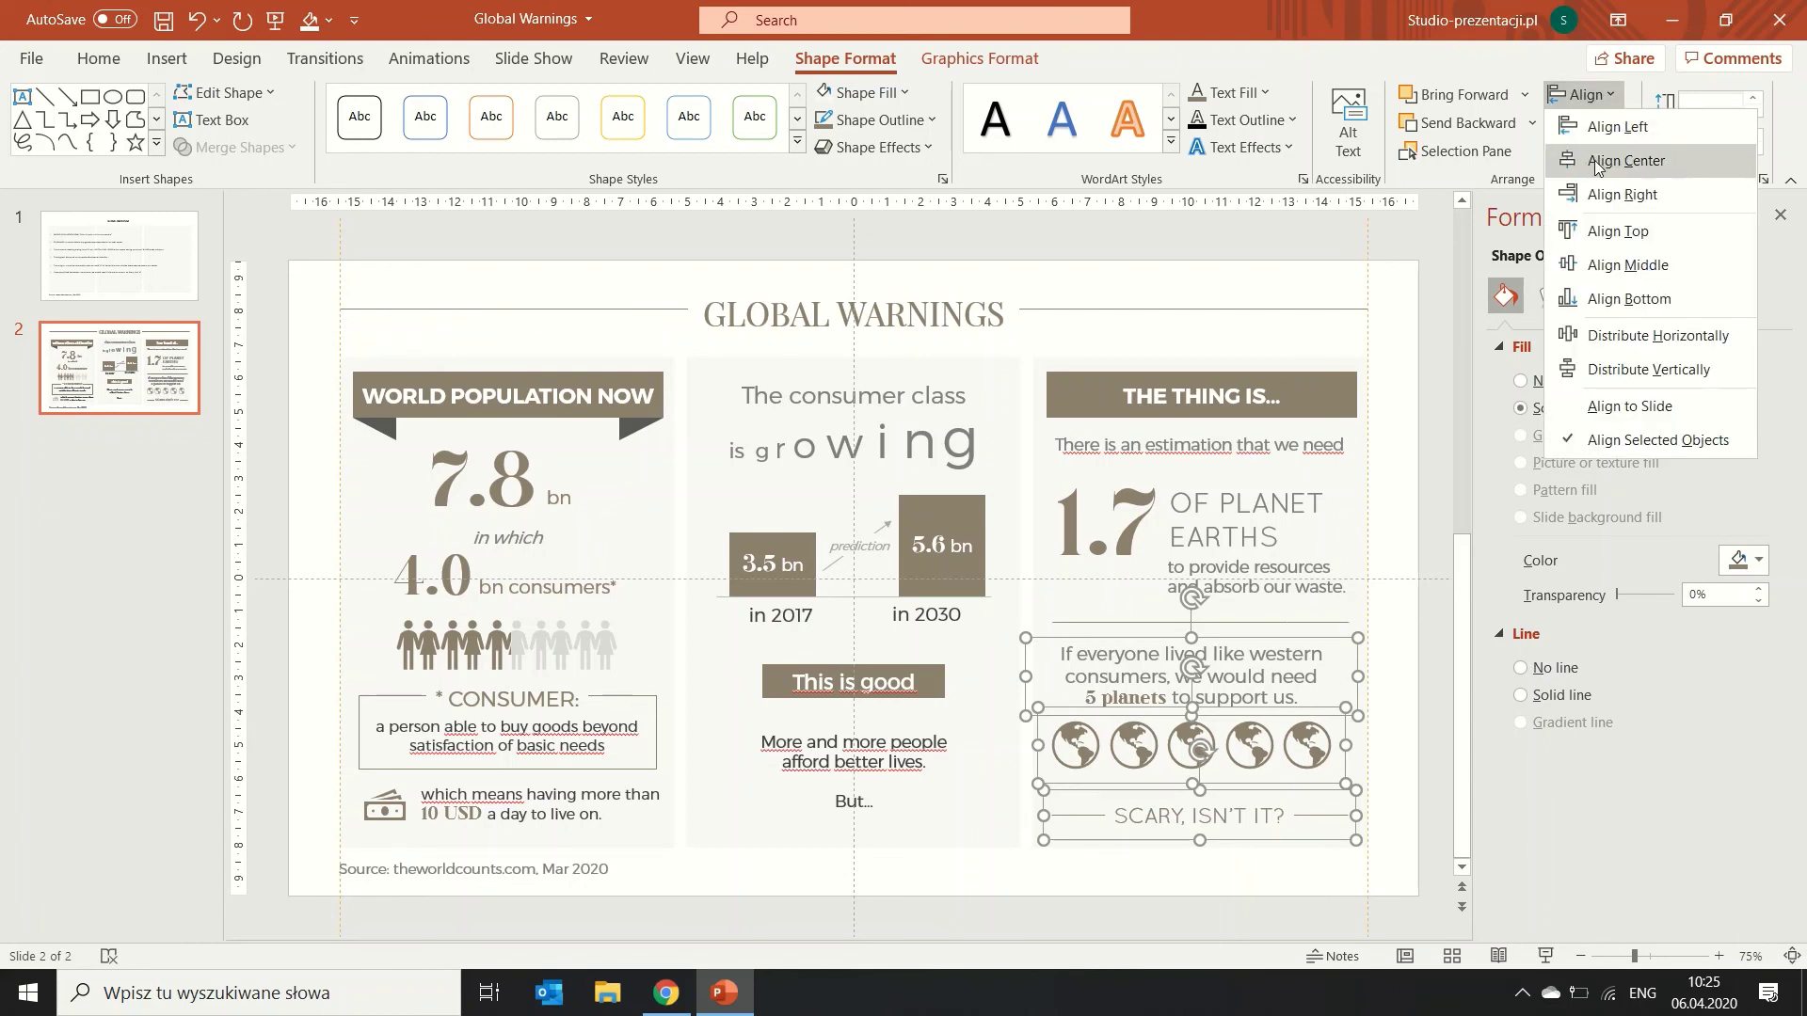
pyautogui.click(1595, 162)
pyautogui.press('Right')
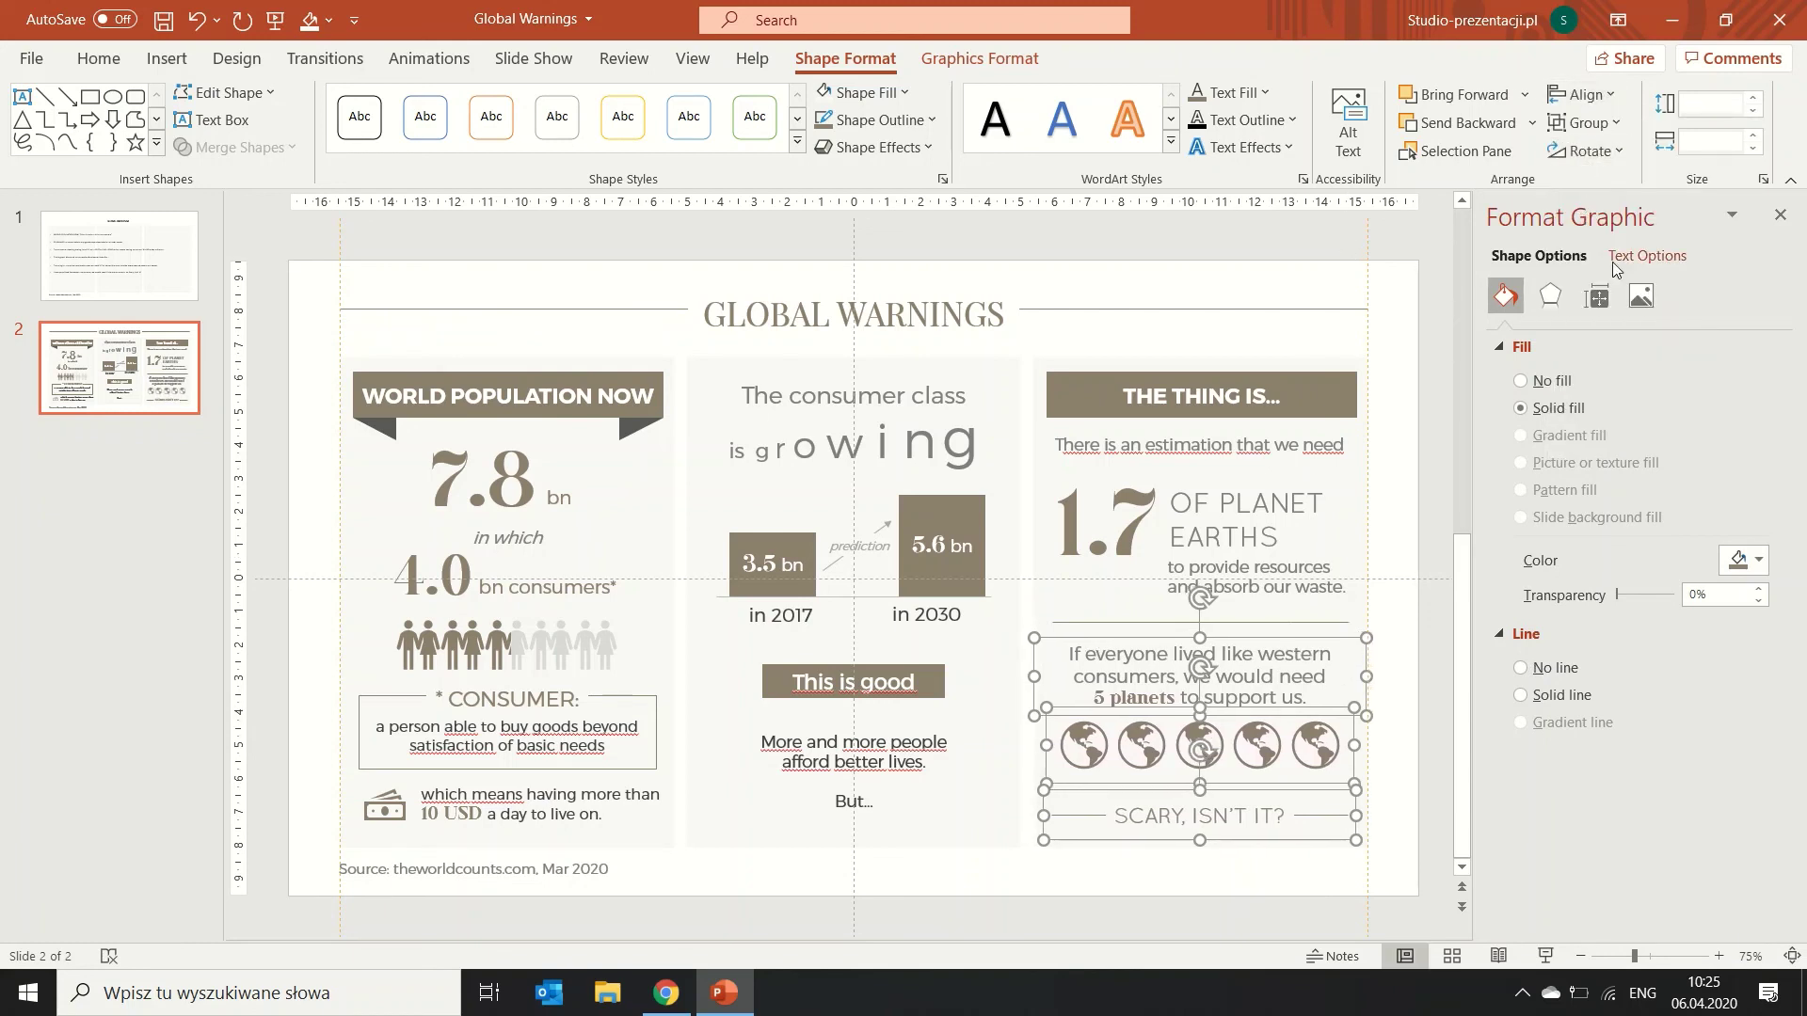
# Duplicate the Source credit line and move the copy under the third column.
pyautogui.click(1261, 622)
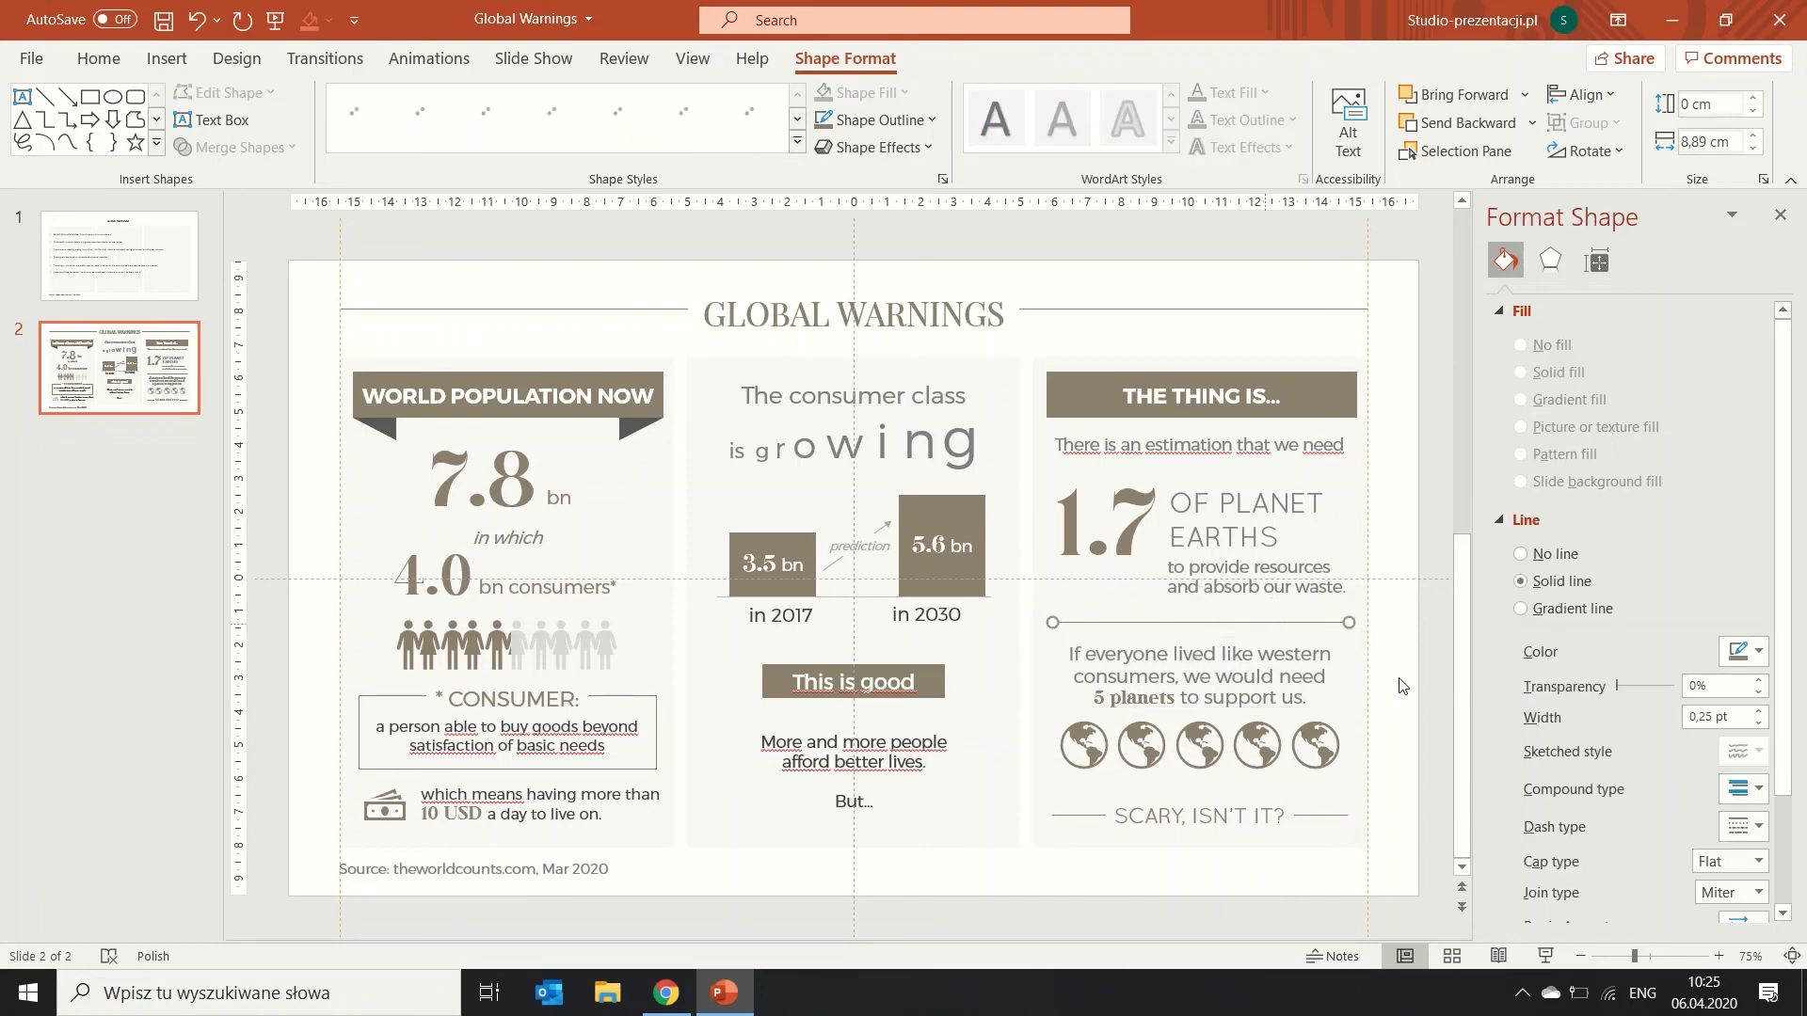
pyautogui.click(1062, 913)
pyautogui.click(837, 311)
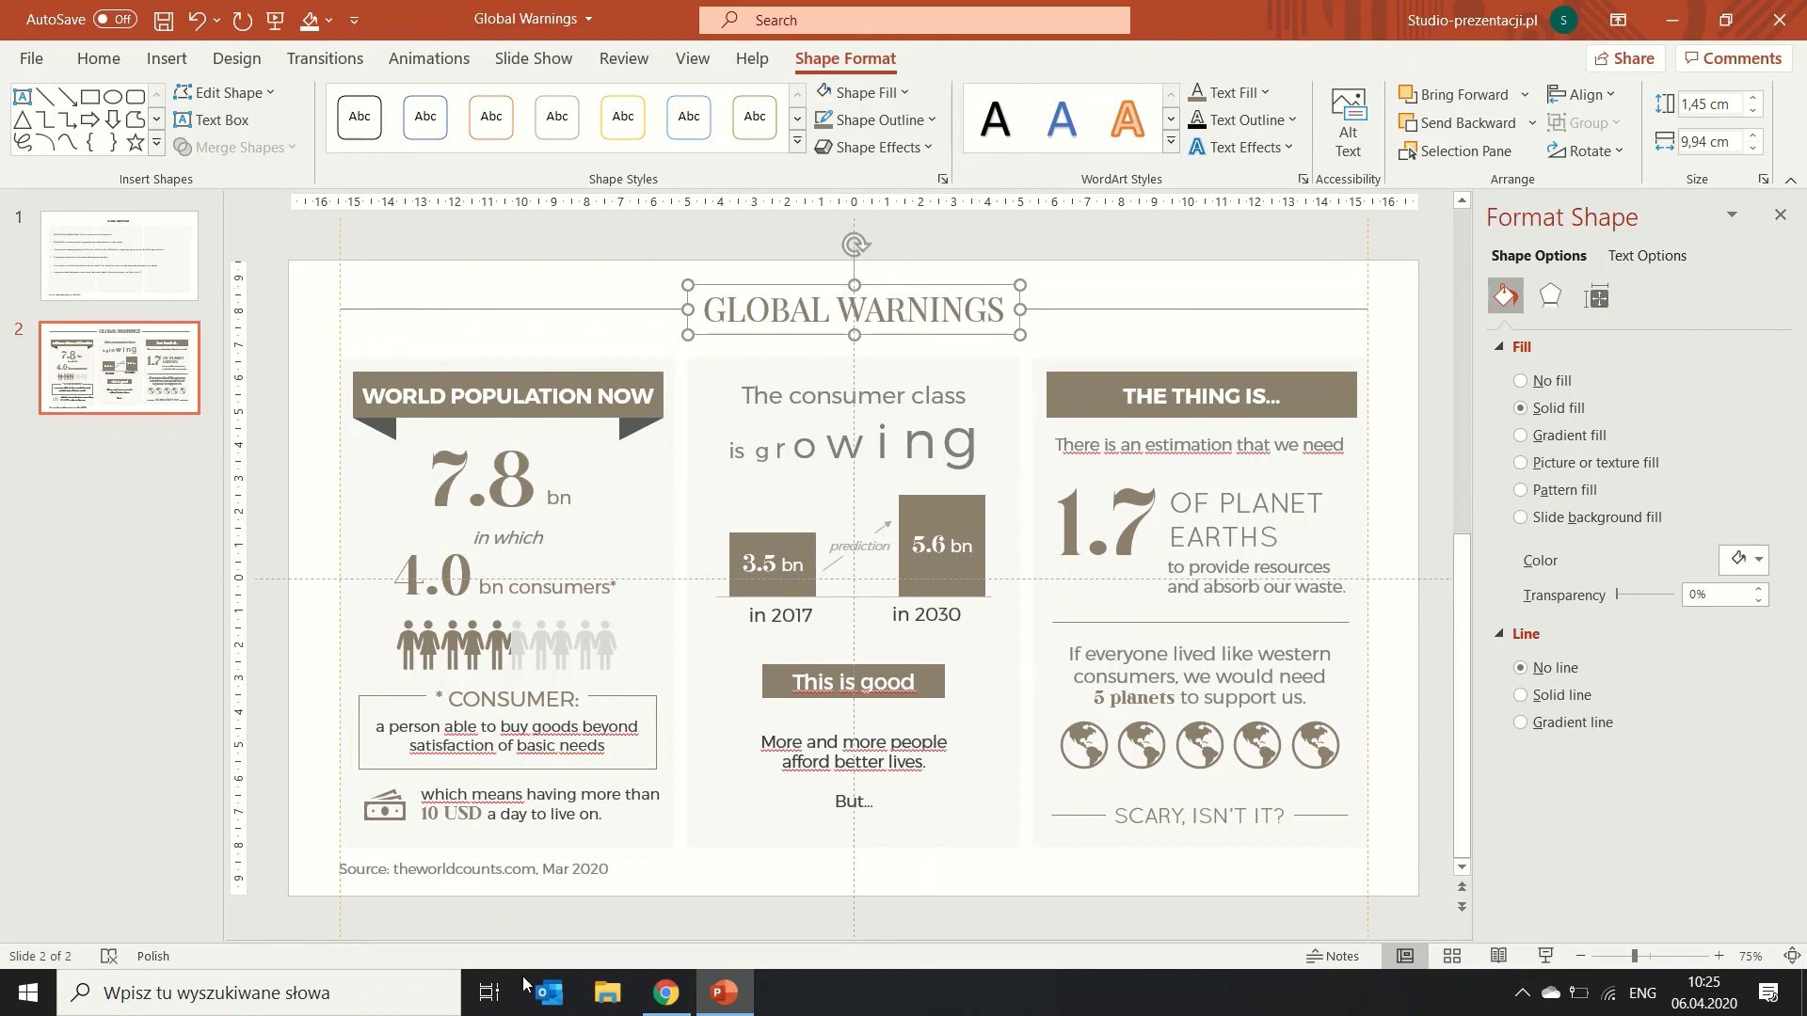
pyautogui.click(524, 880)
pyautogui.hotkey('ctrl', 'c')
pyautogui.hotkey('ctrl', 'v')
pyautogui.moveTo(524, 885); pyautogui.dragTo(1183, 875)
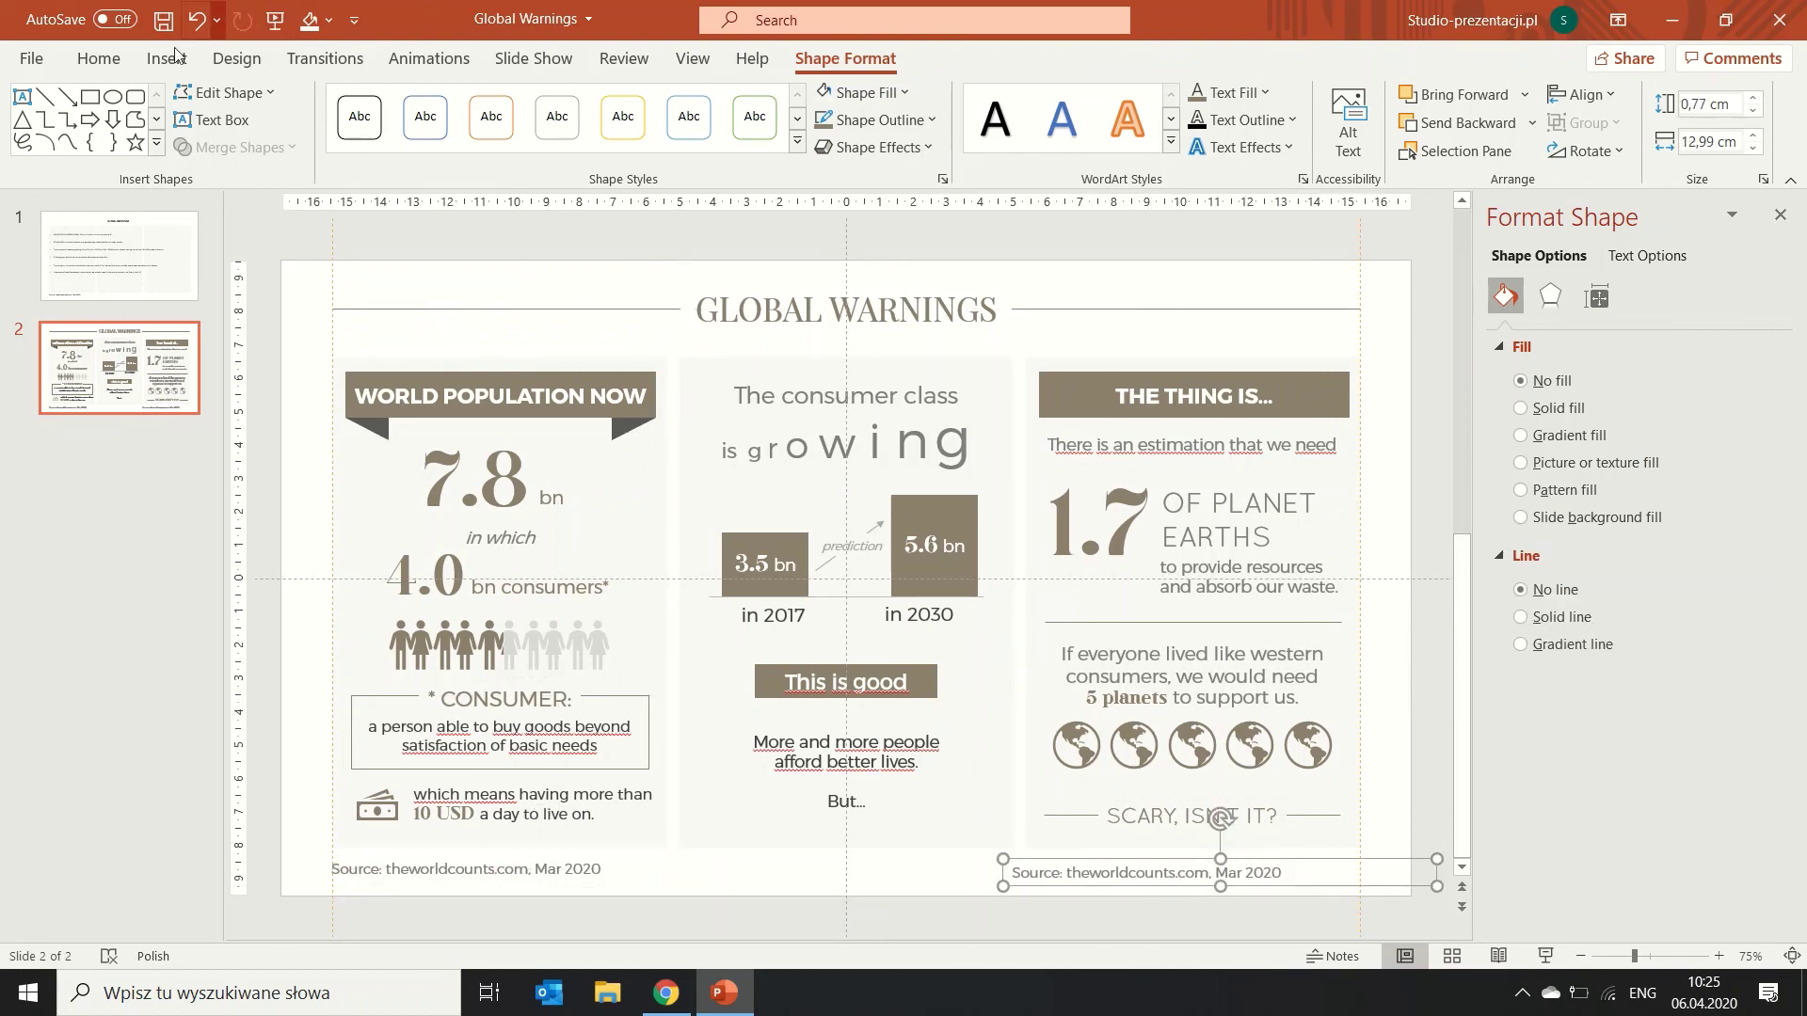
# Right-align the copied credit and top-align it level with the Source line.
pyautogui.click(99, 58)
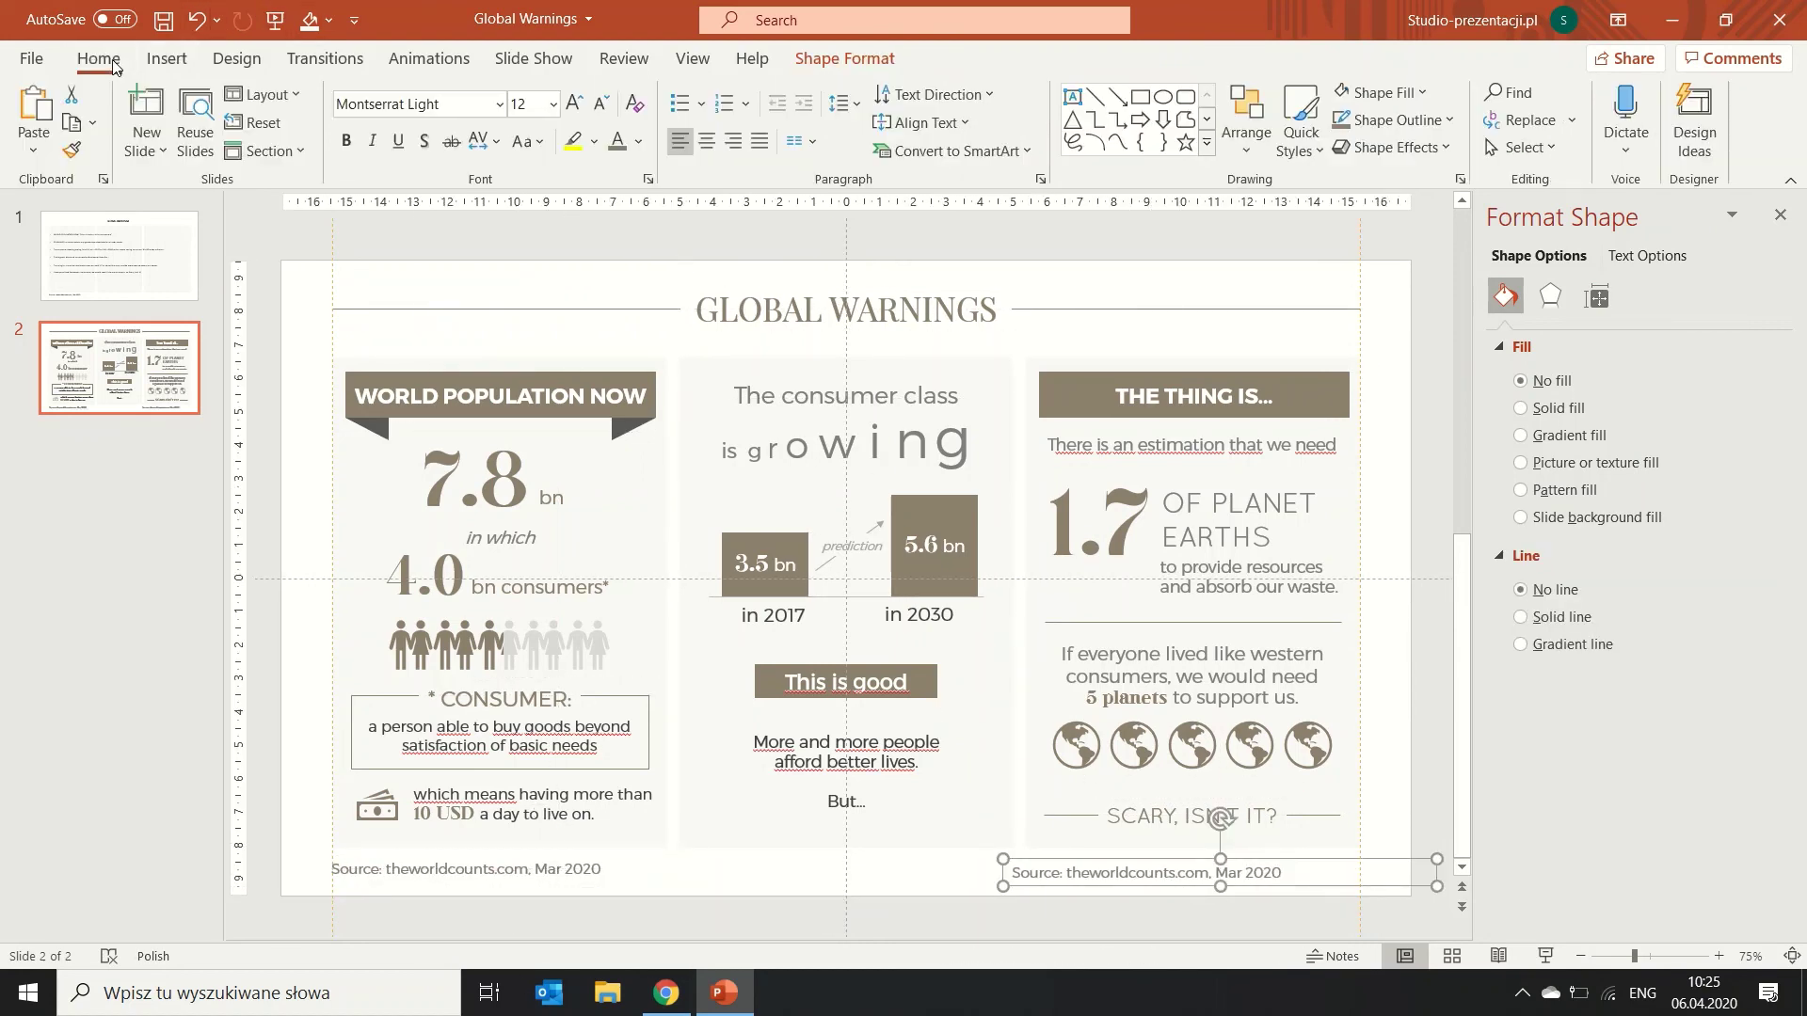
pyautogui.click(733, 140)
pyautogui.moveTo(1359, 877); pyautogui.dragTo(1295, 879)
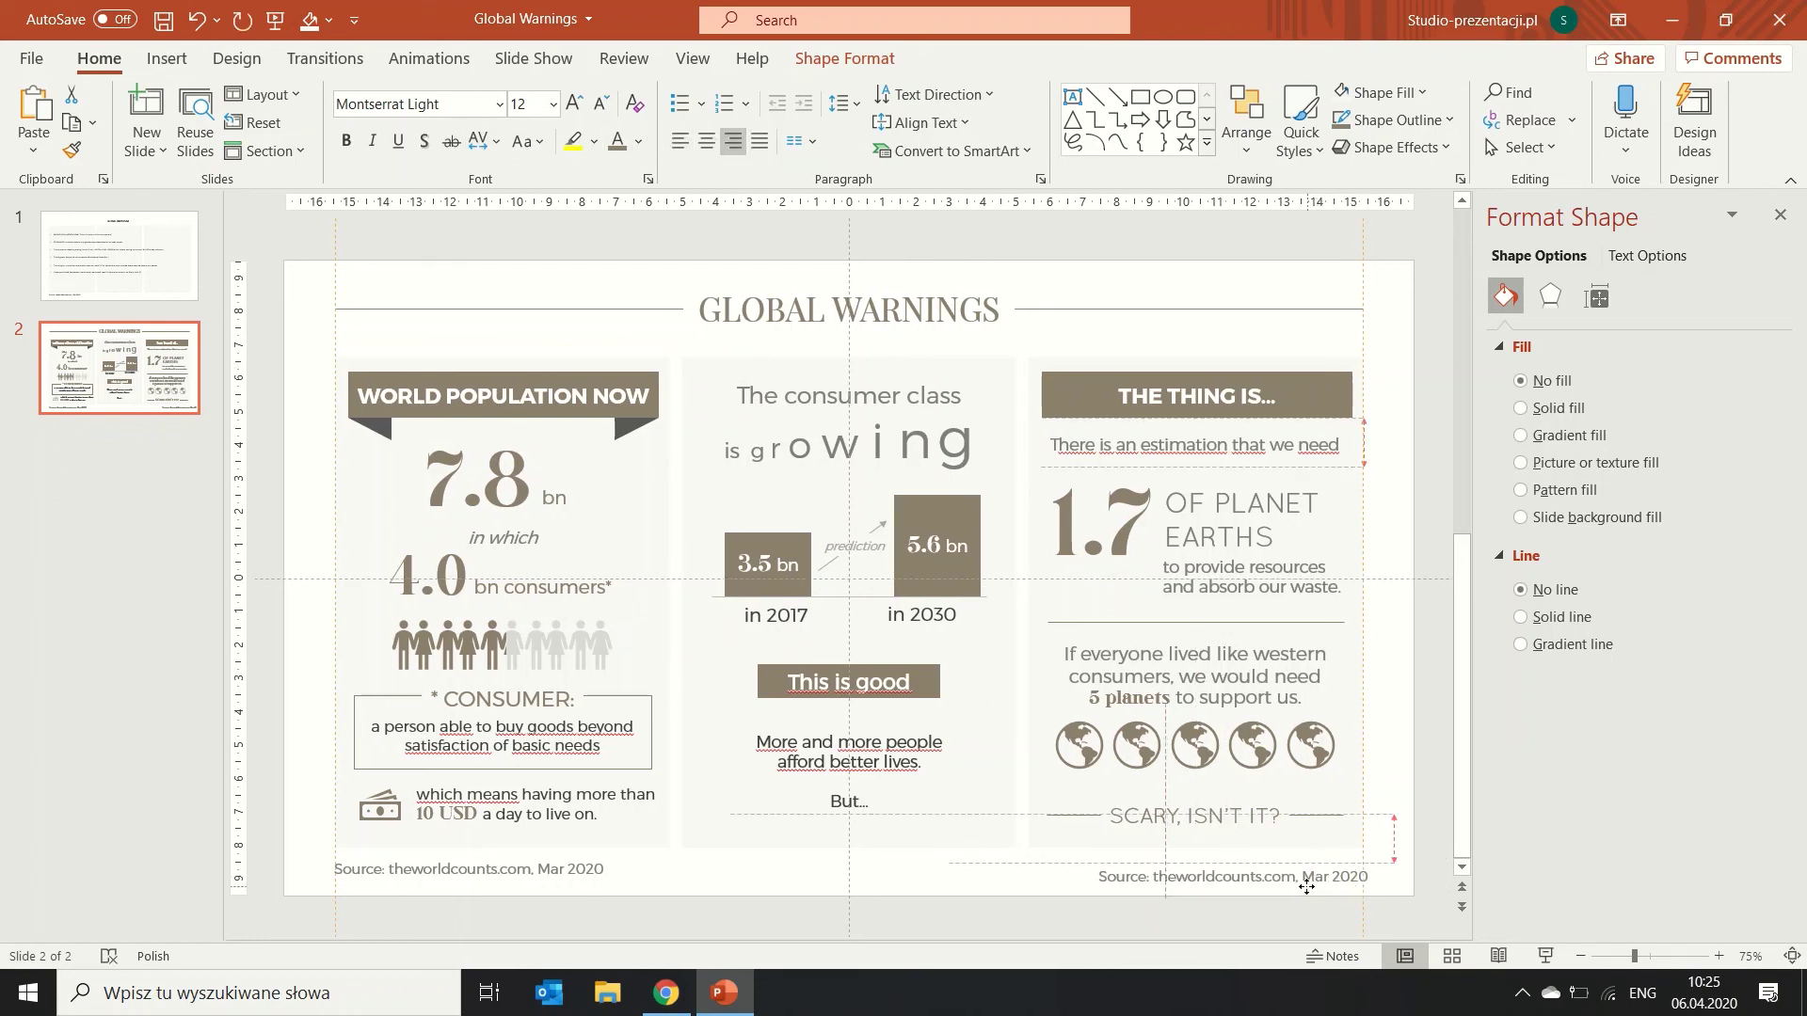
pyautogui.keyDown('shift'); pyautogui.click(470, 869); pyautogui.keyUp('shift')
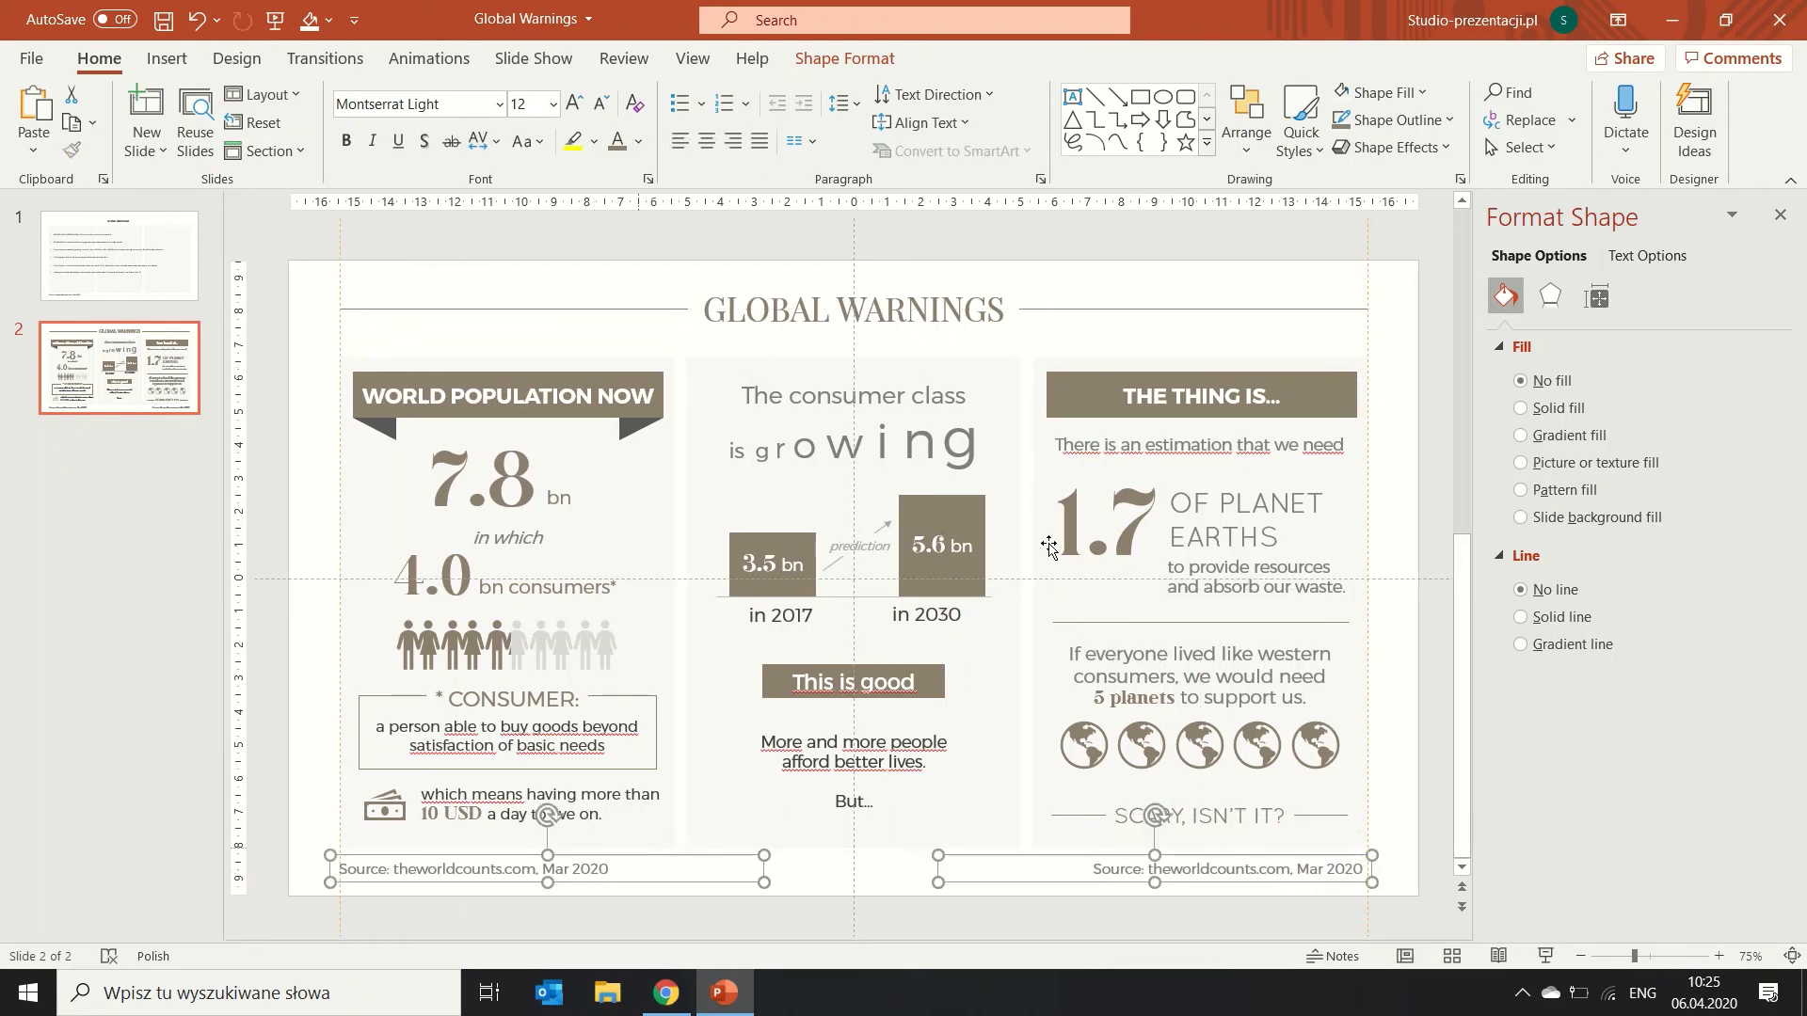
pyautogui.click(846, 59)
pyautogui.click(1581, 94)
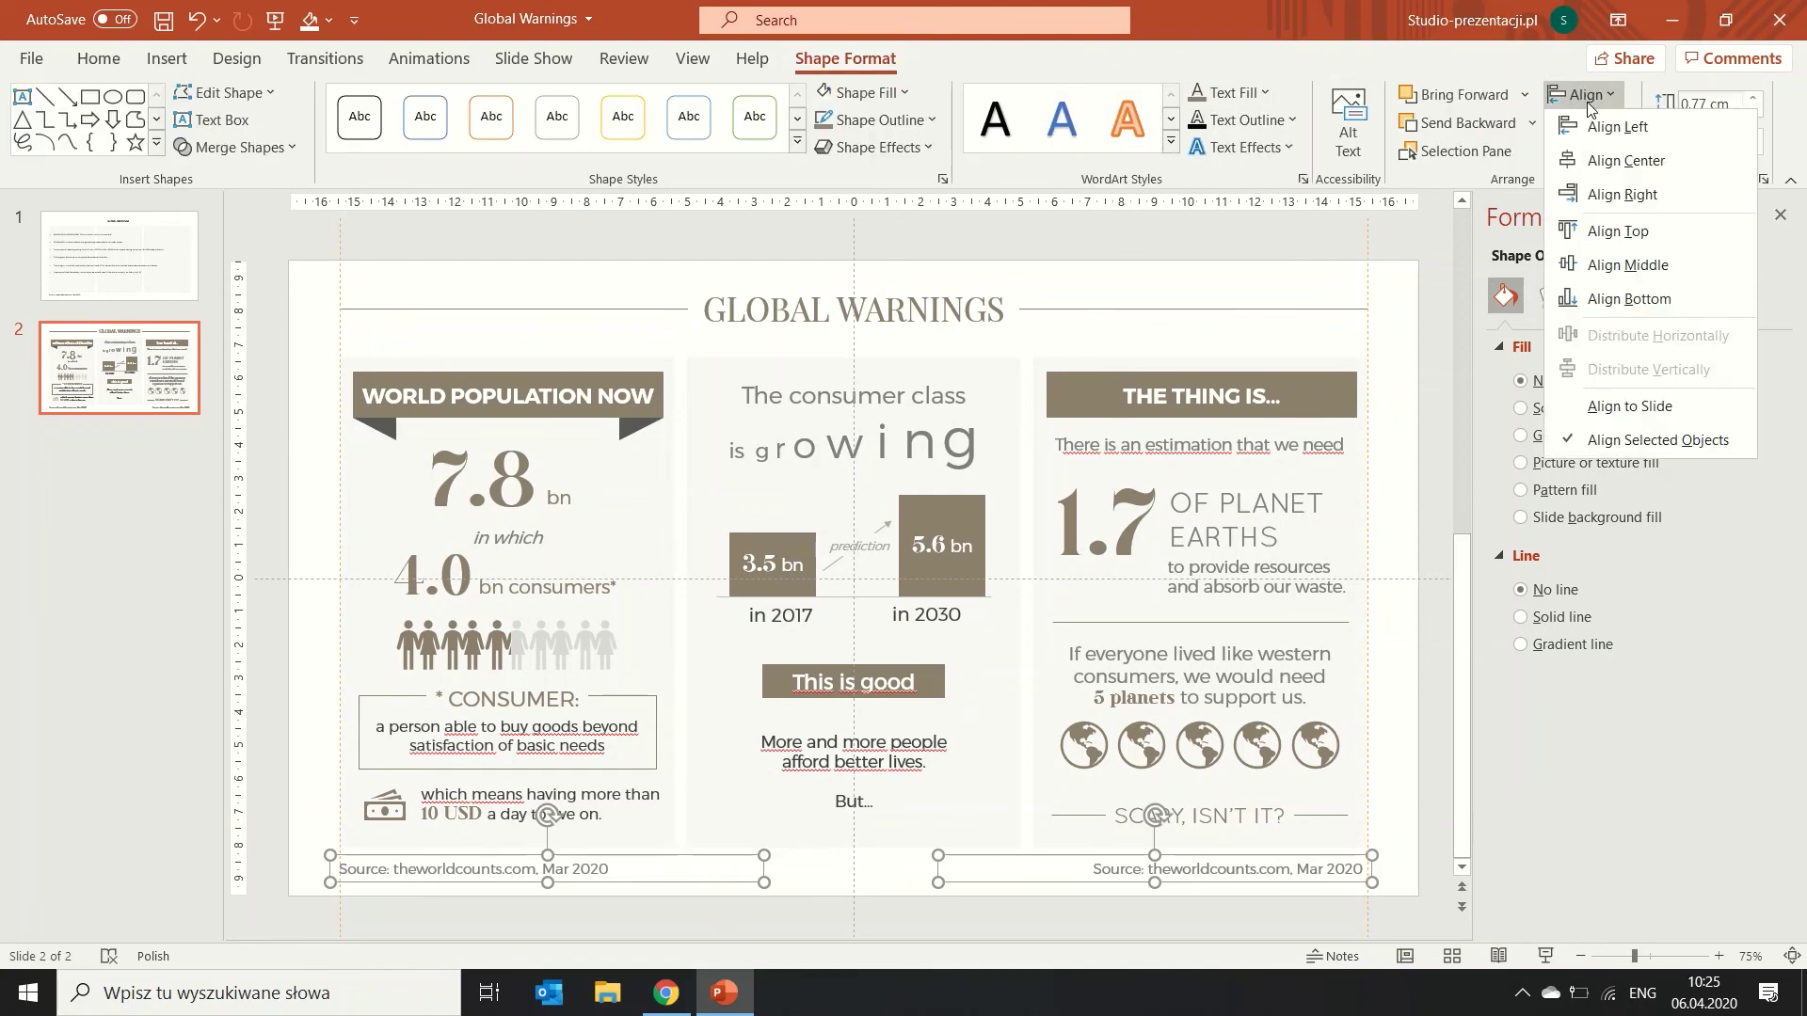
pyautogui.click(1600, 229)
pyautogui.click(1426, 866)
pyautogui.click(1346, 880)
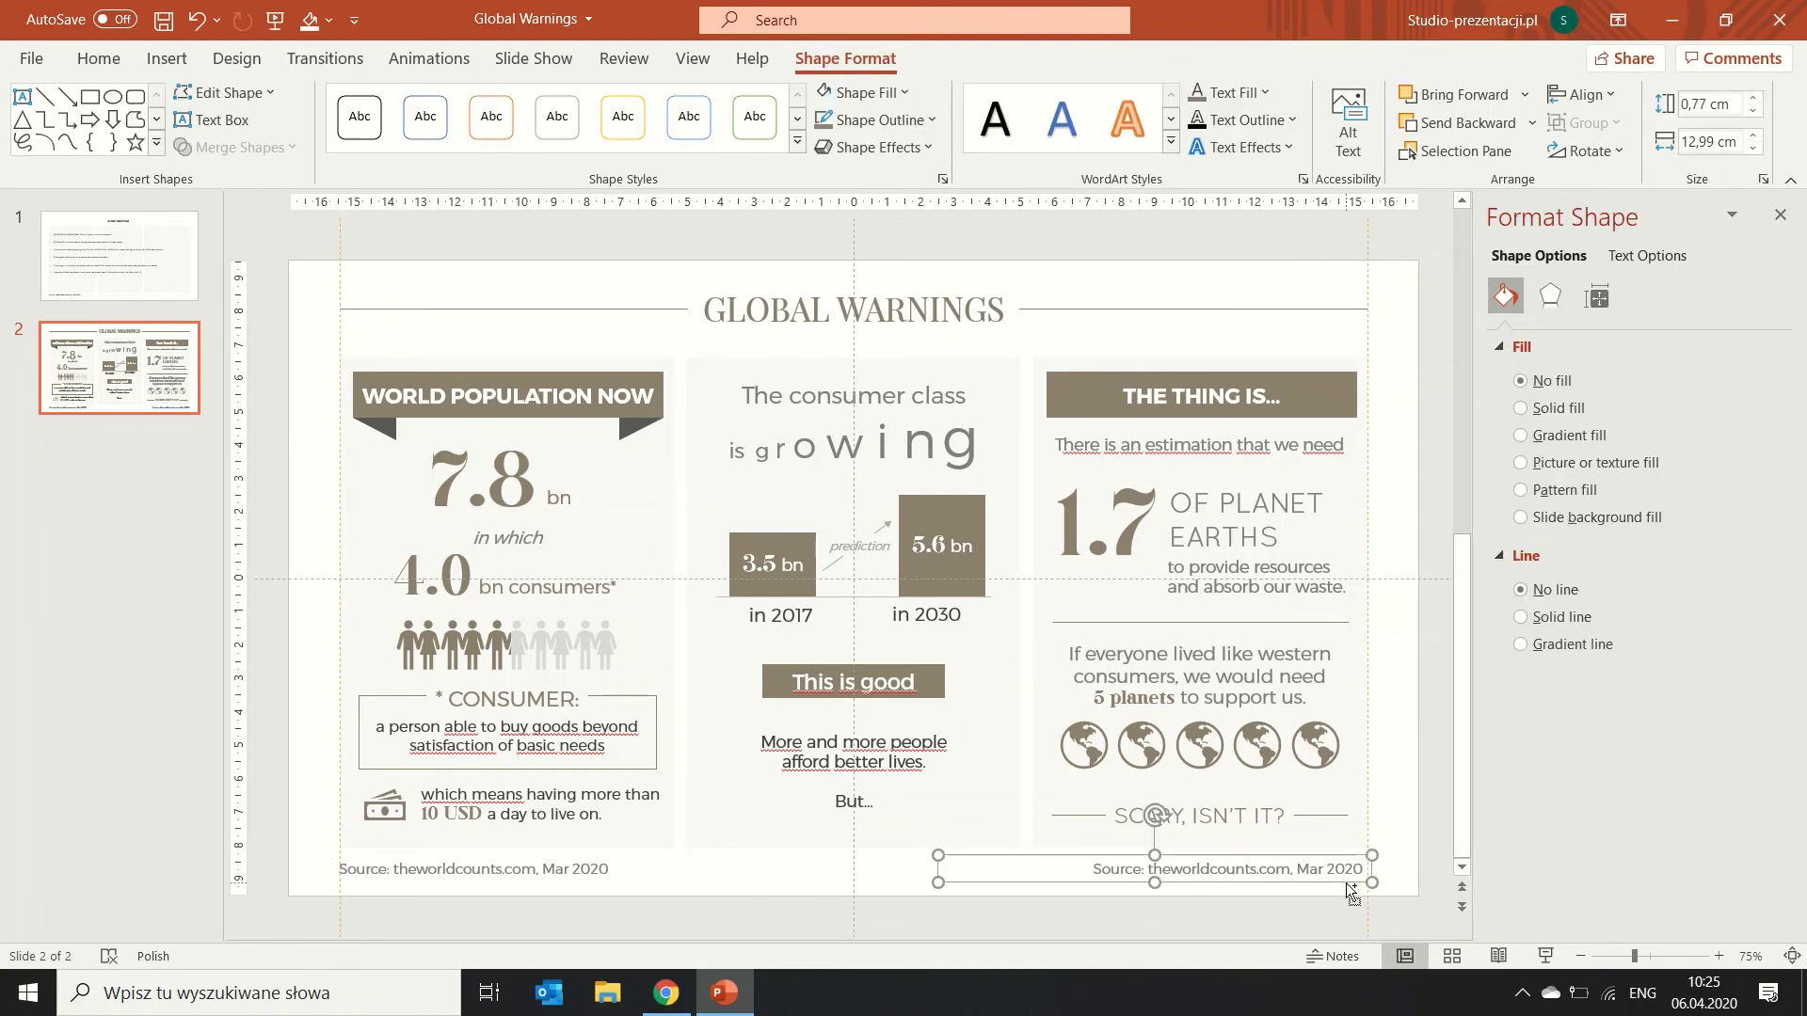
pyautogui.moveTo(1346, 882); pyautogui.dragTo(1348, 883)
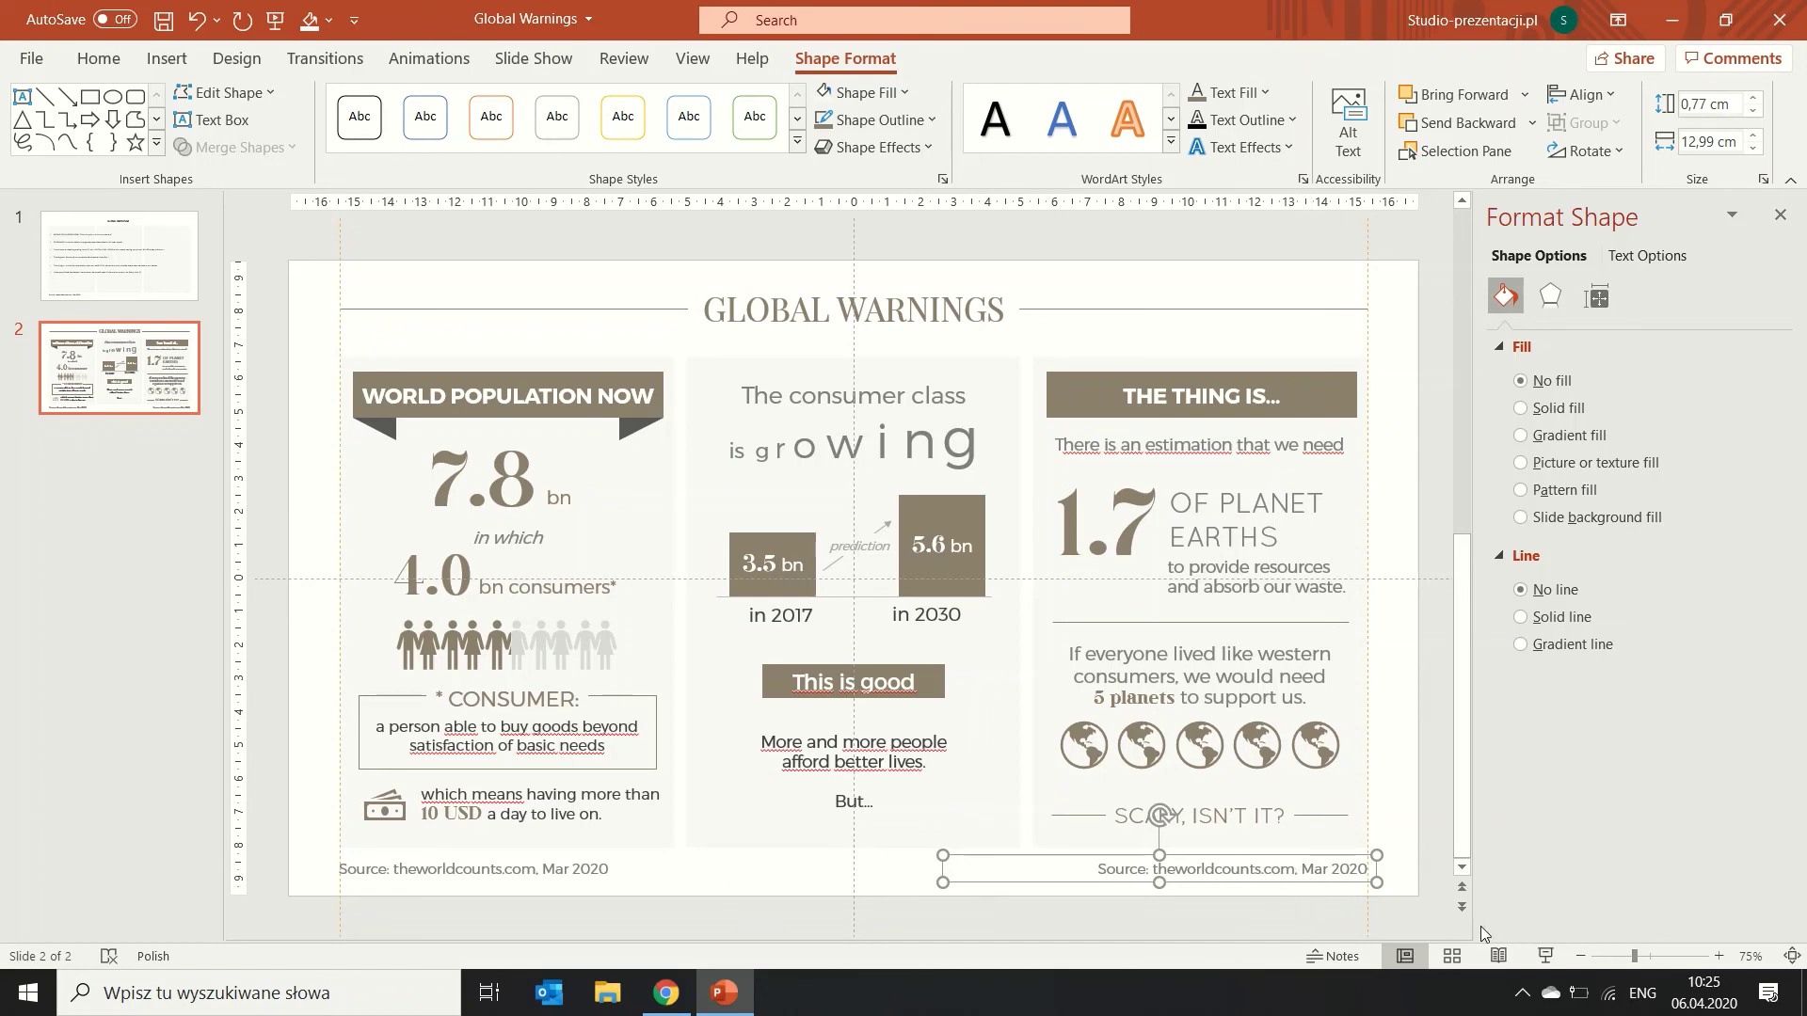
# Replace the copy's text with 'Created:' plus the creator's name and SlideFormation.com.
pyautogui.scroll(5, 910, 847)
pyautogui.click(910, 847)
pyautogui.doubleClick(838, 847)
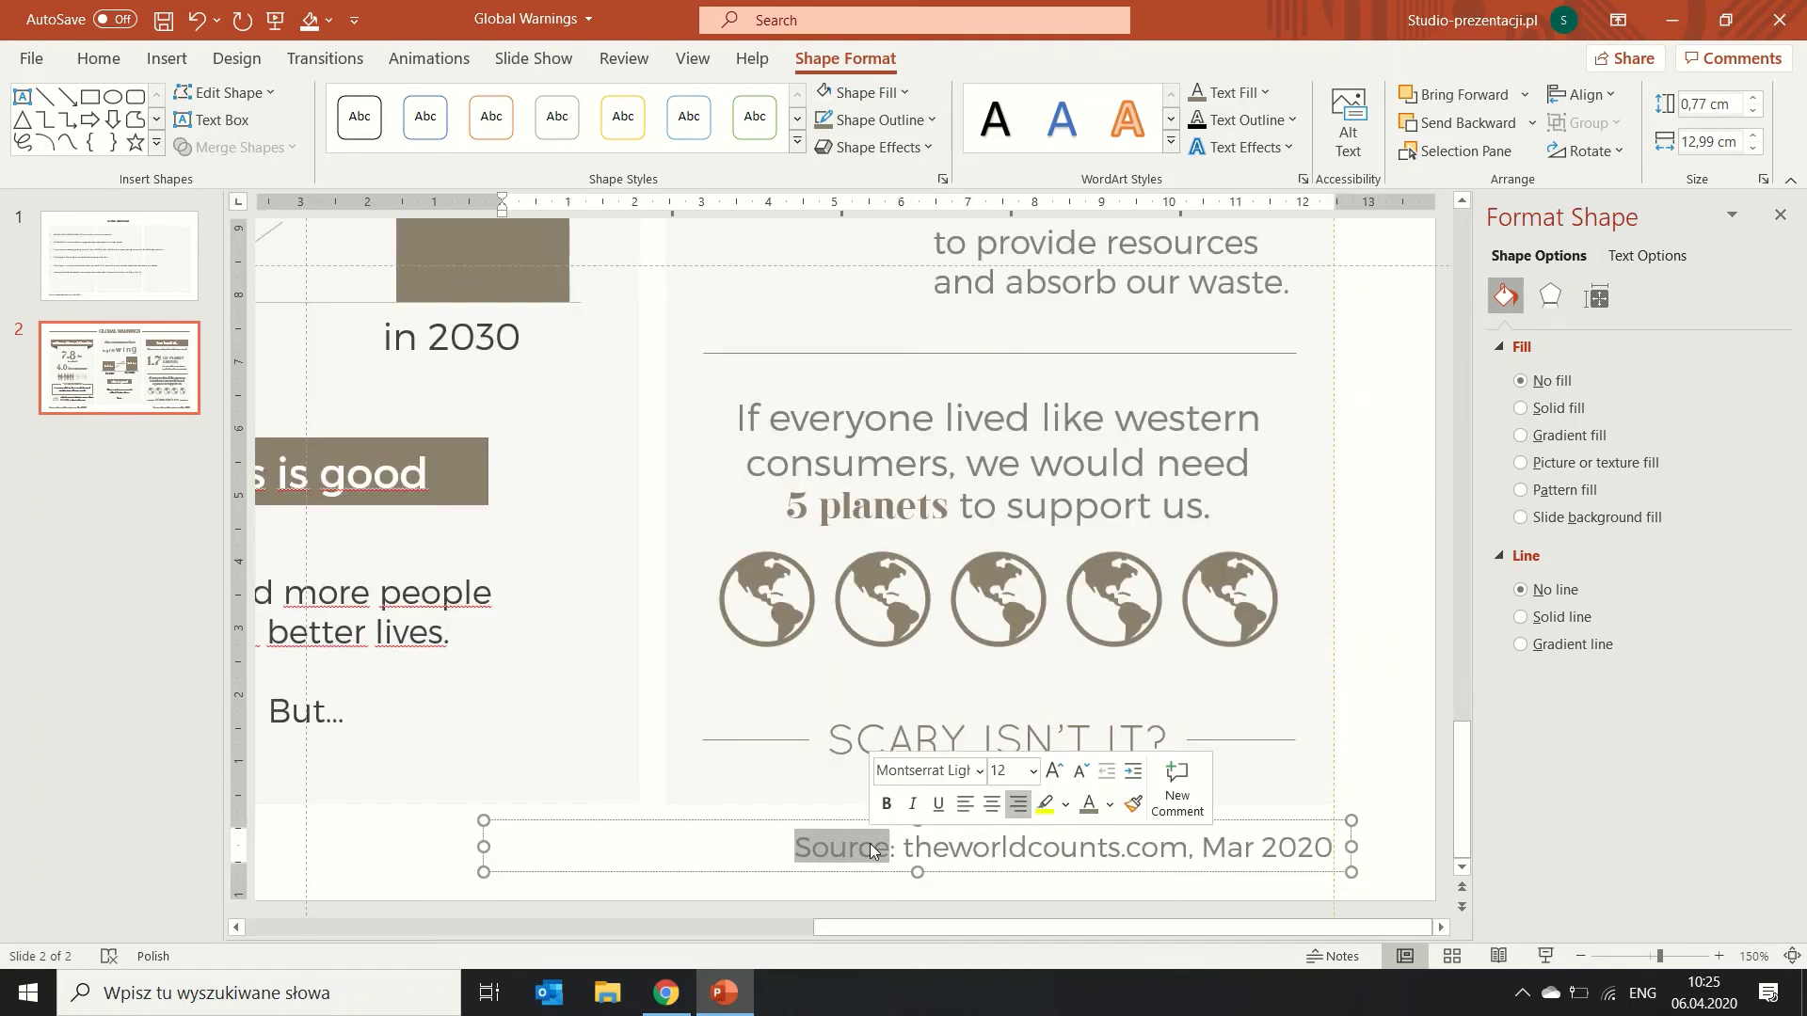
pyautogui.write('Created:')
pyautogui.press('Right')
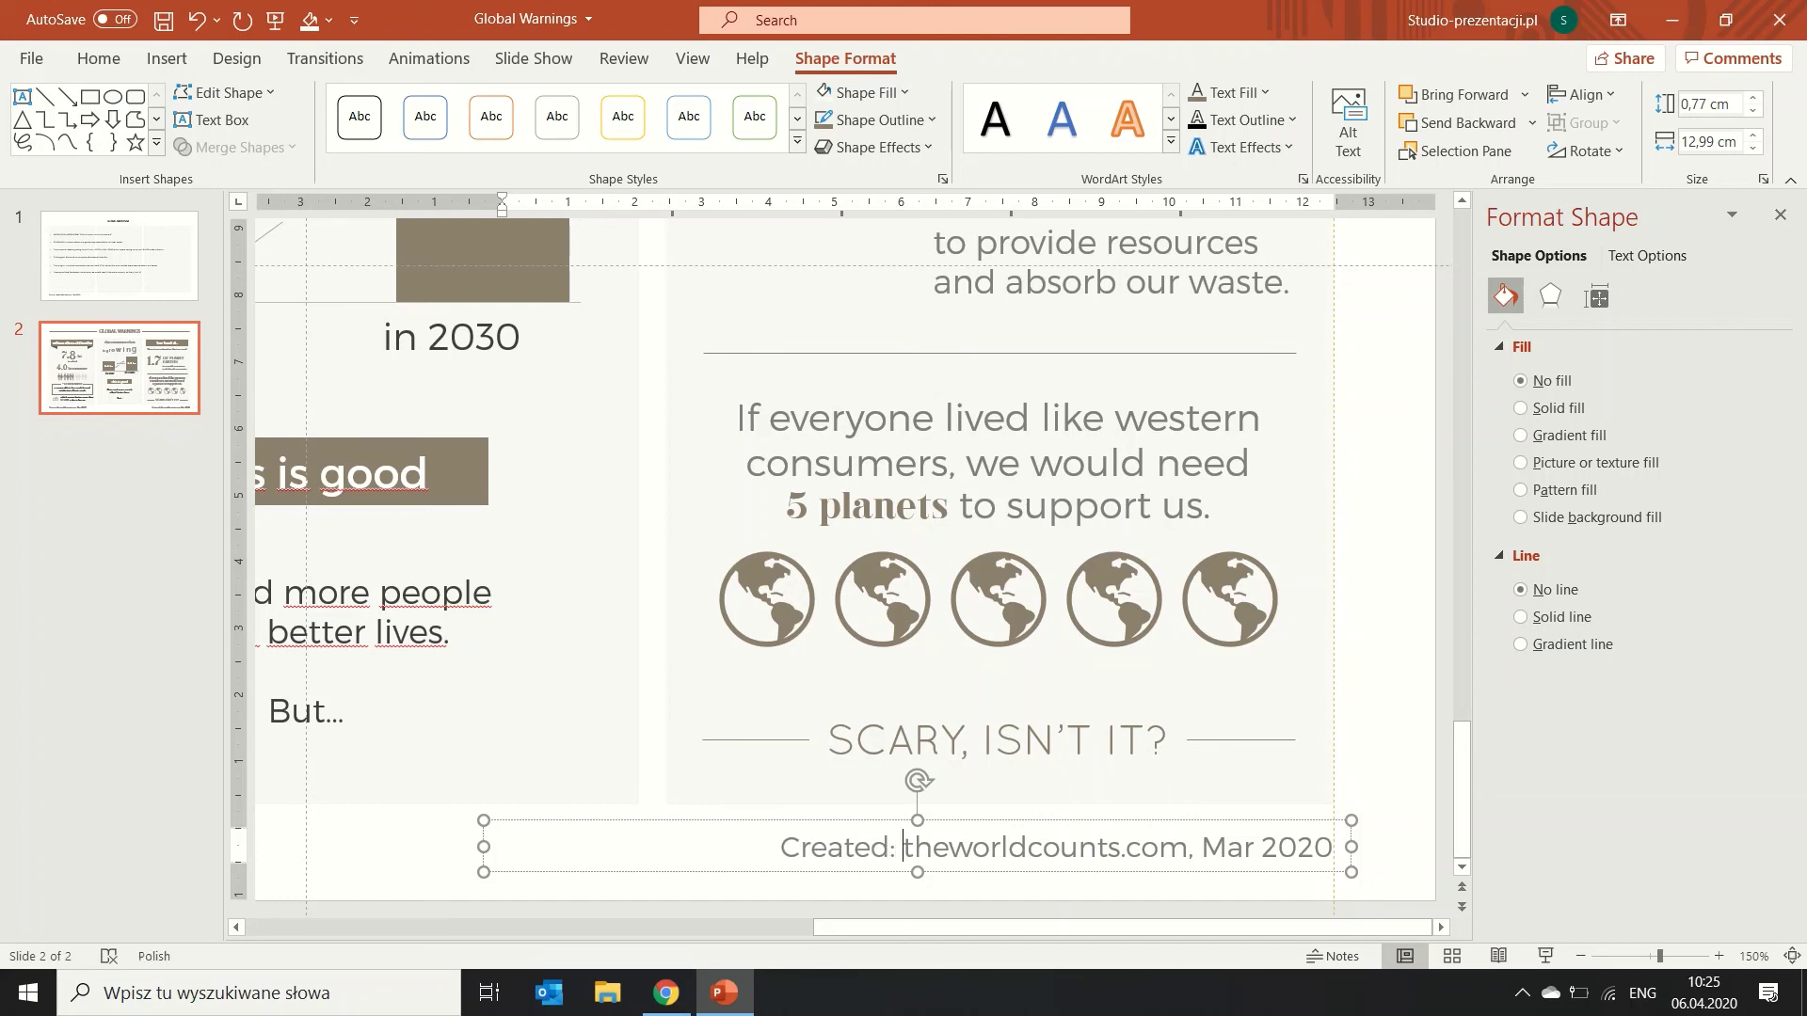
pyautogui.press('Delete')
pyautogui.press('Delete')
pyautogui.press('Delete')
pyautogui.press('Delete')
pyautogui.press('Delete')
pyautogui.press('Delete')
pyautogui.press('Delete')
pyautogui.press('Delete')
pyautogui.press('Delete')
pyautogui.press('Delete')
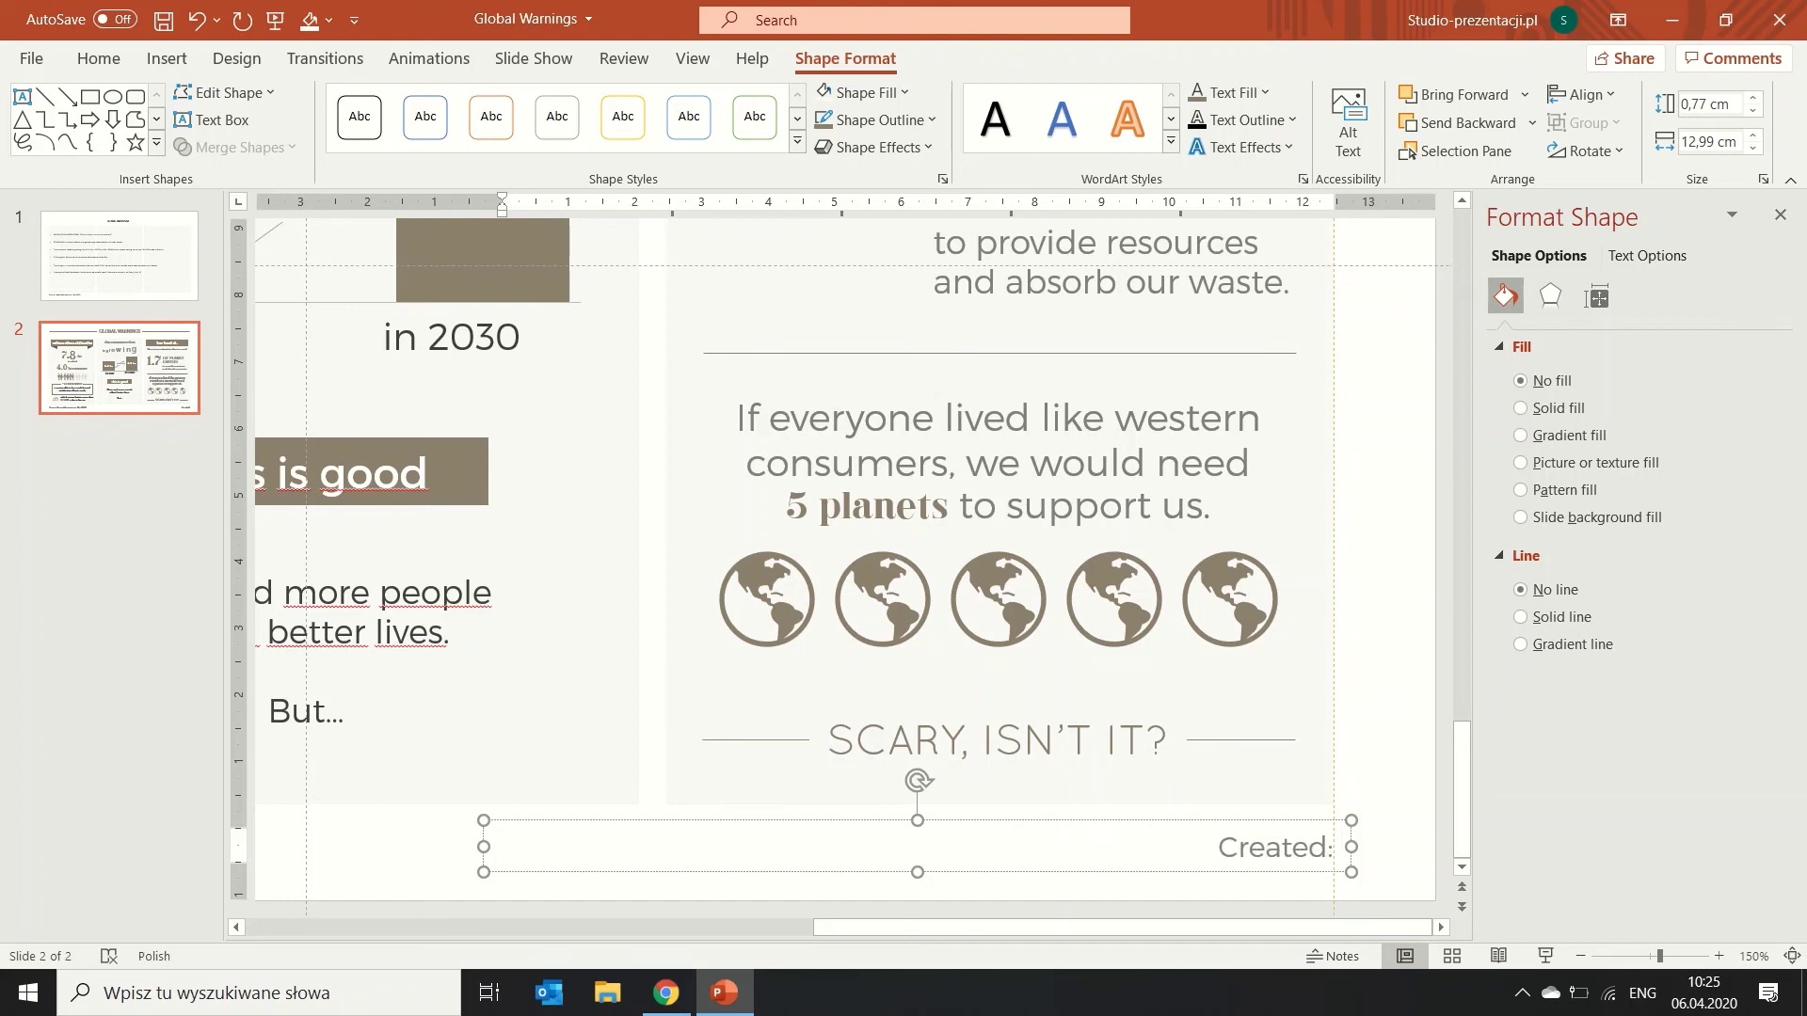
pyautogui.write('Piotr Garlej')
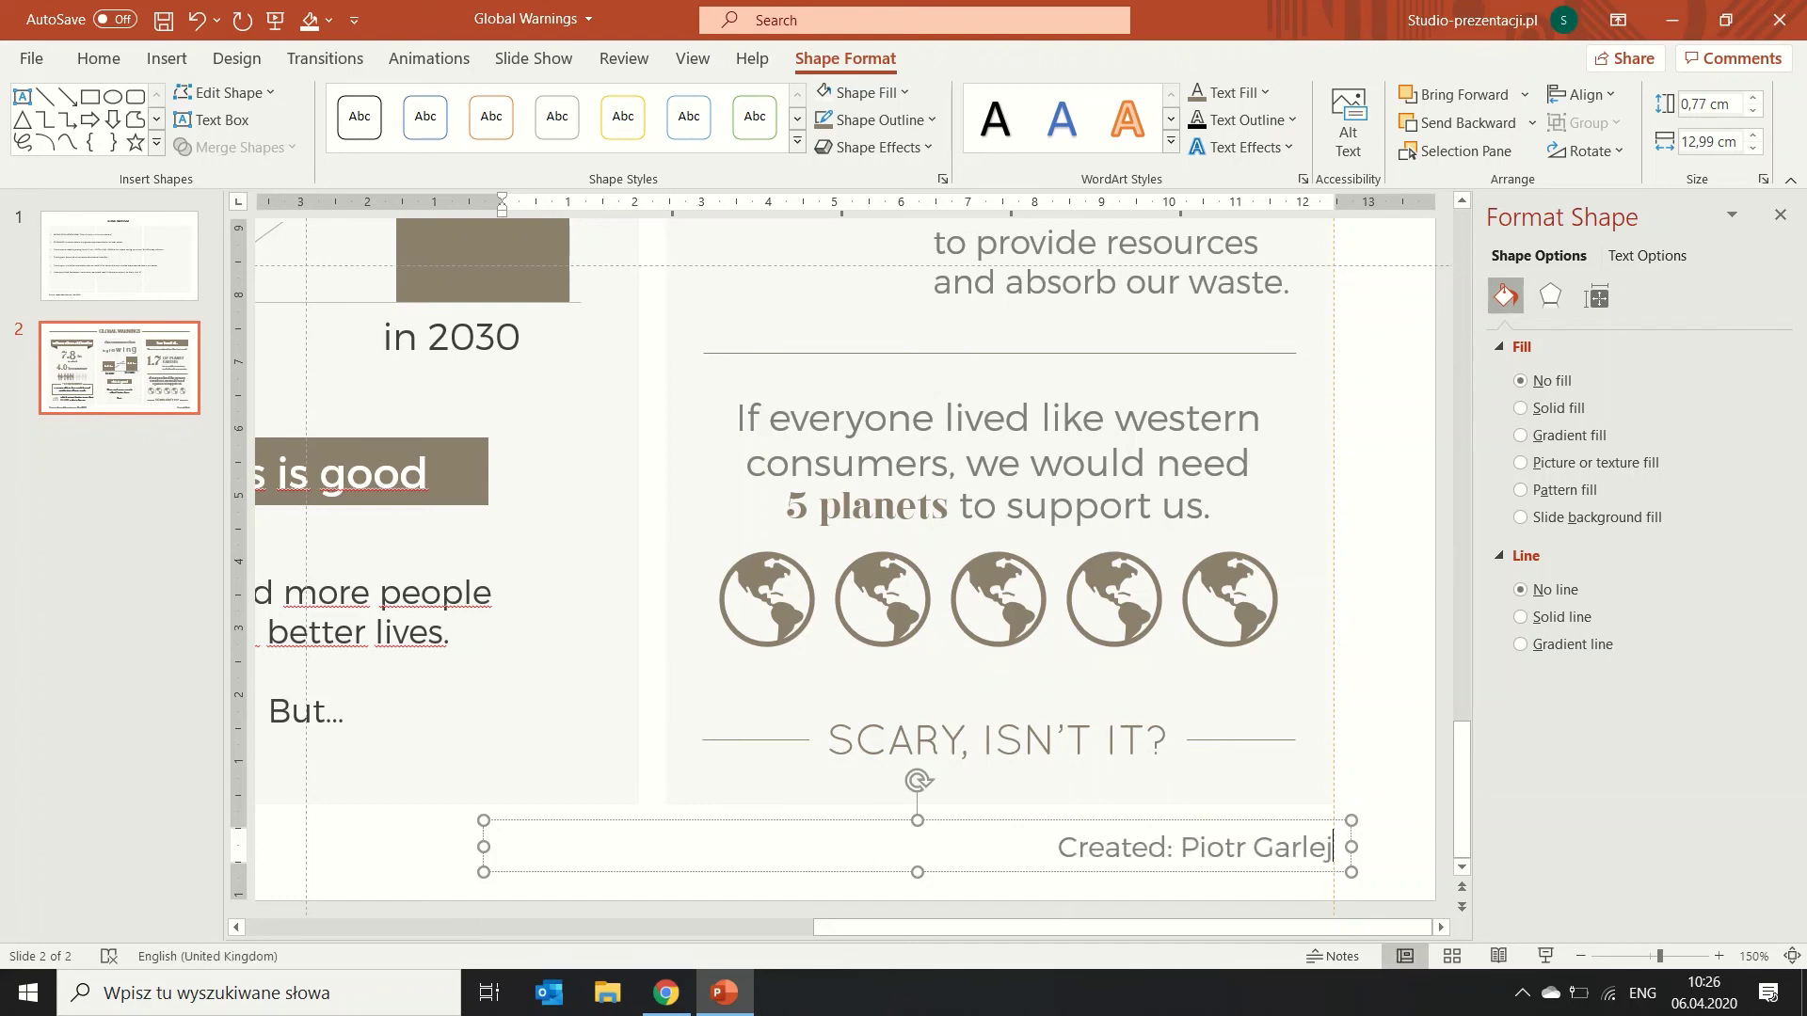
pyautogui.write(', SlideFo')
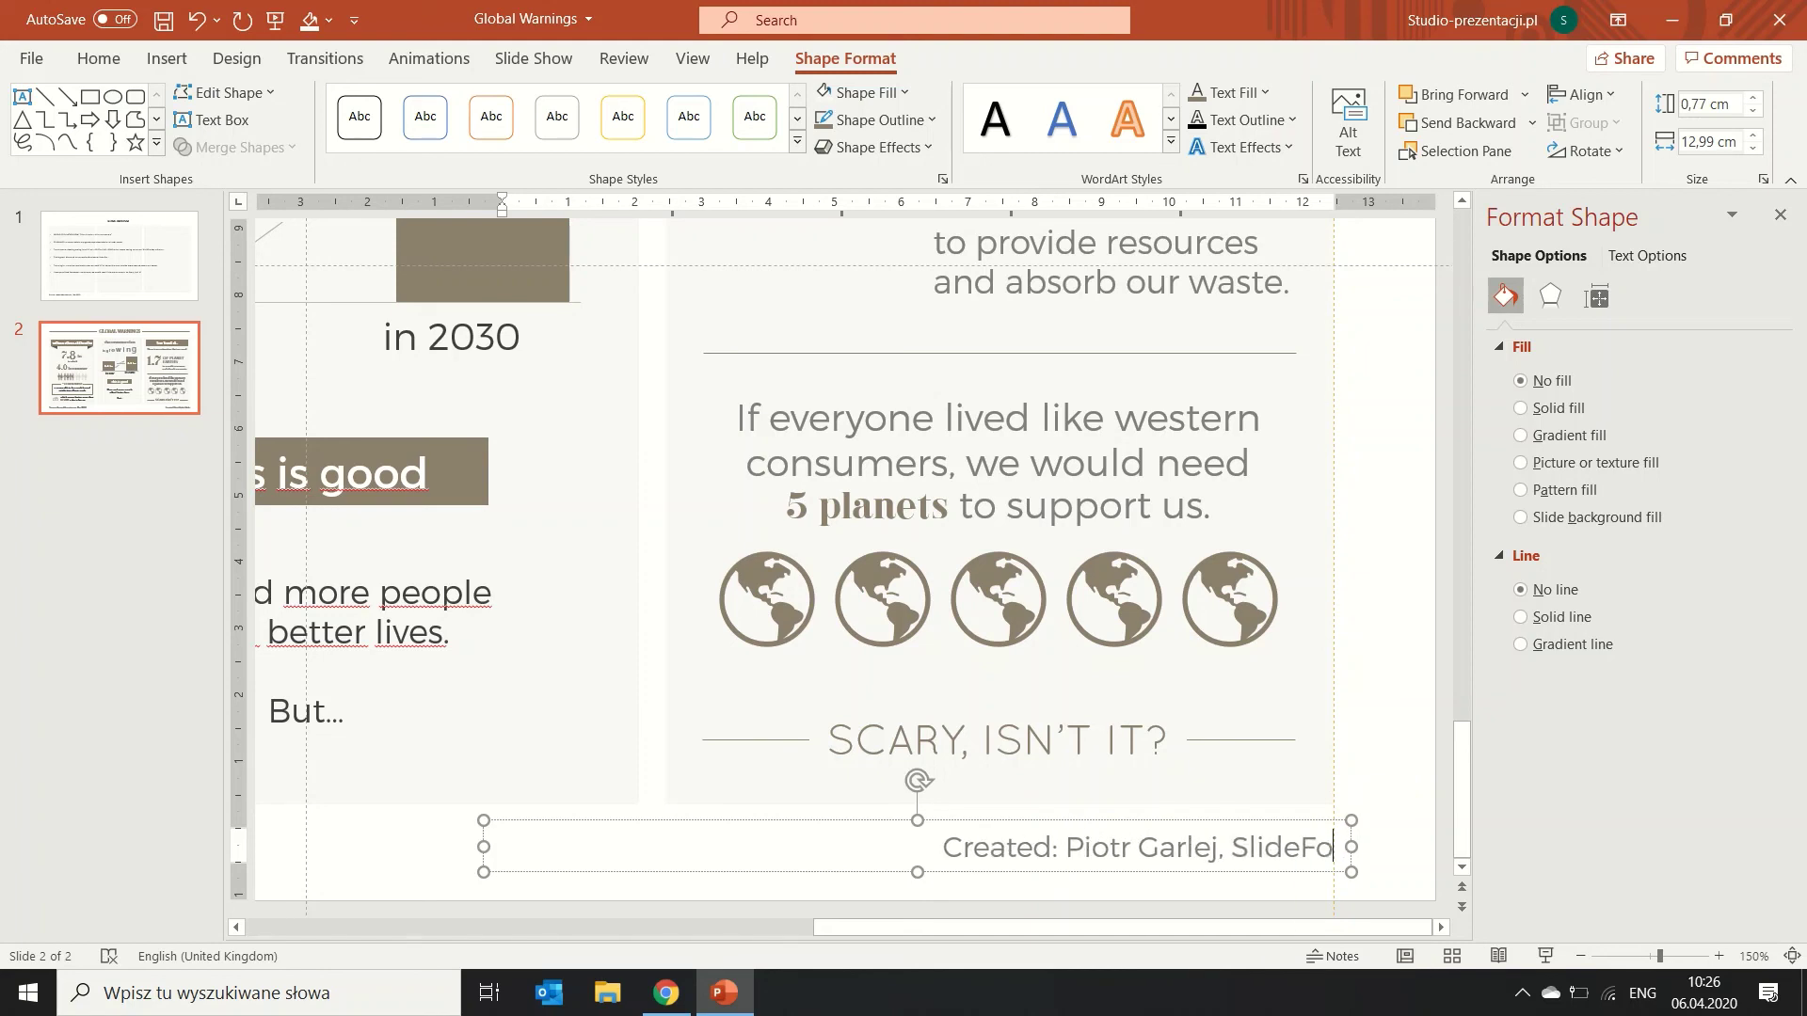
pyautogui.write('rmation.com')
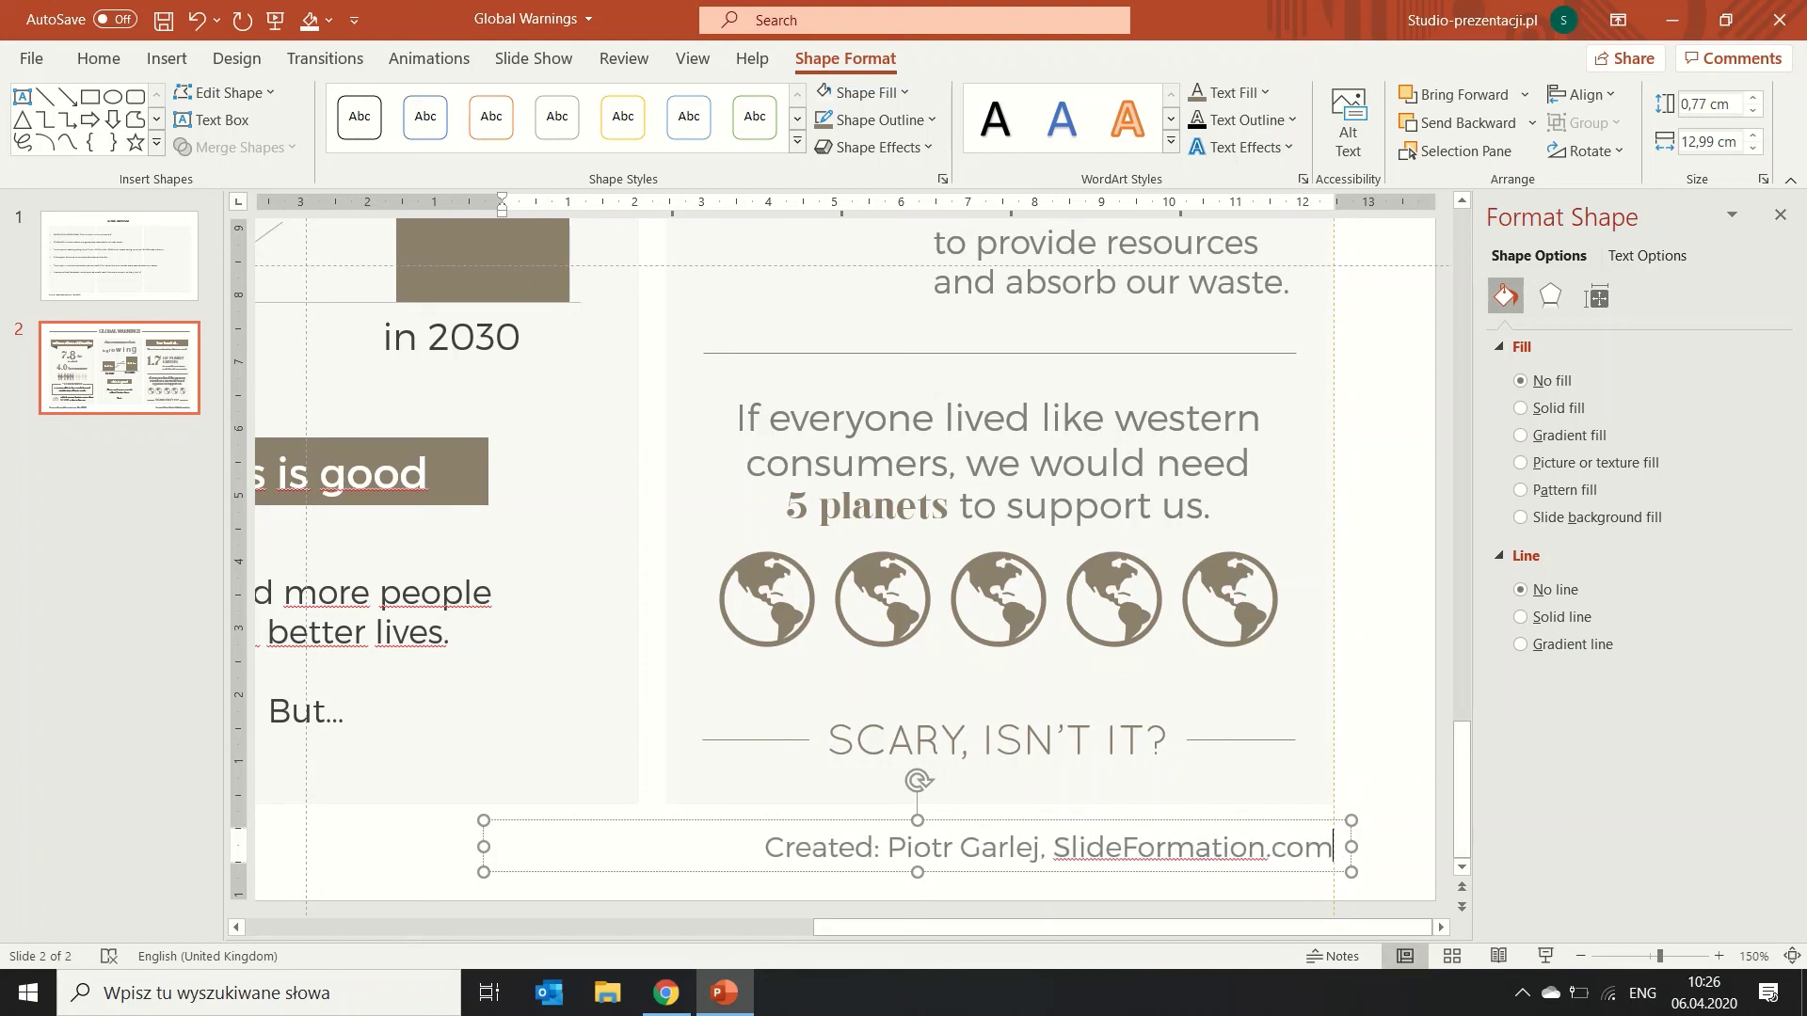
pyautogui.click(1366, 806)
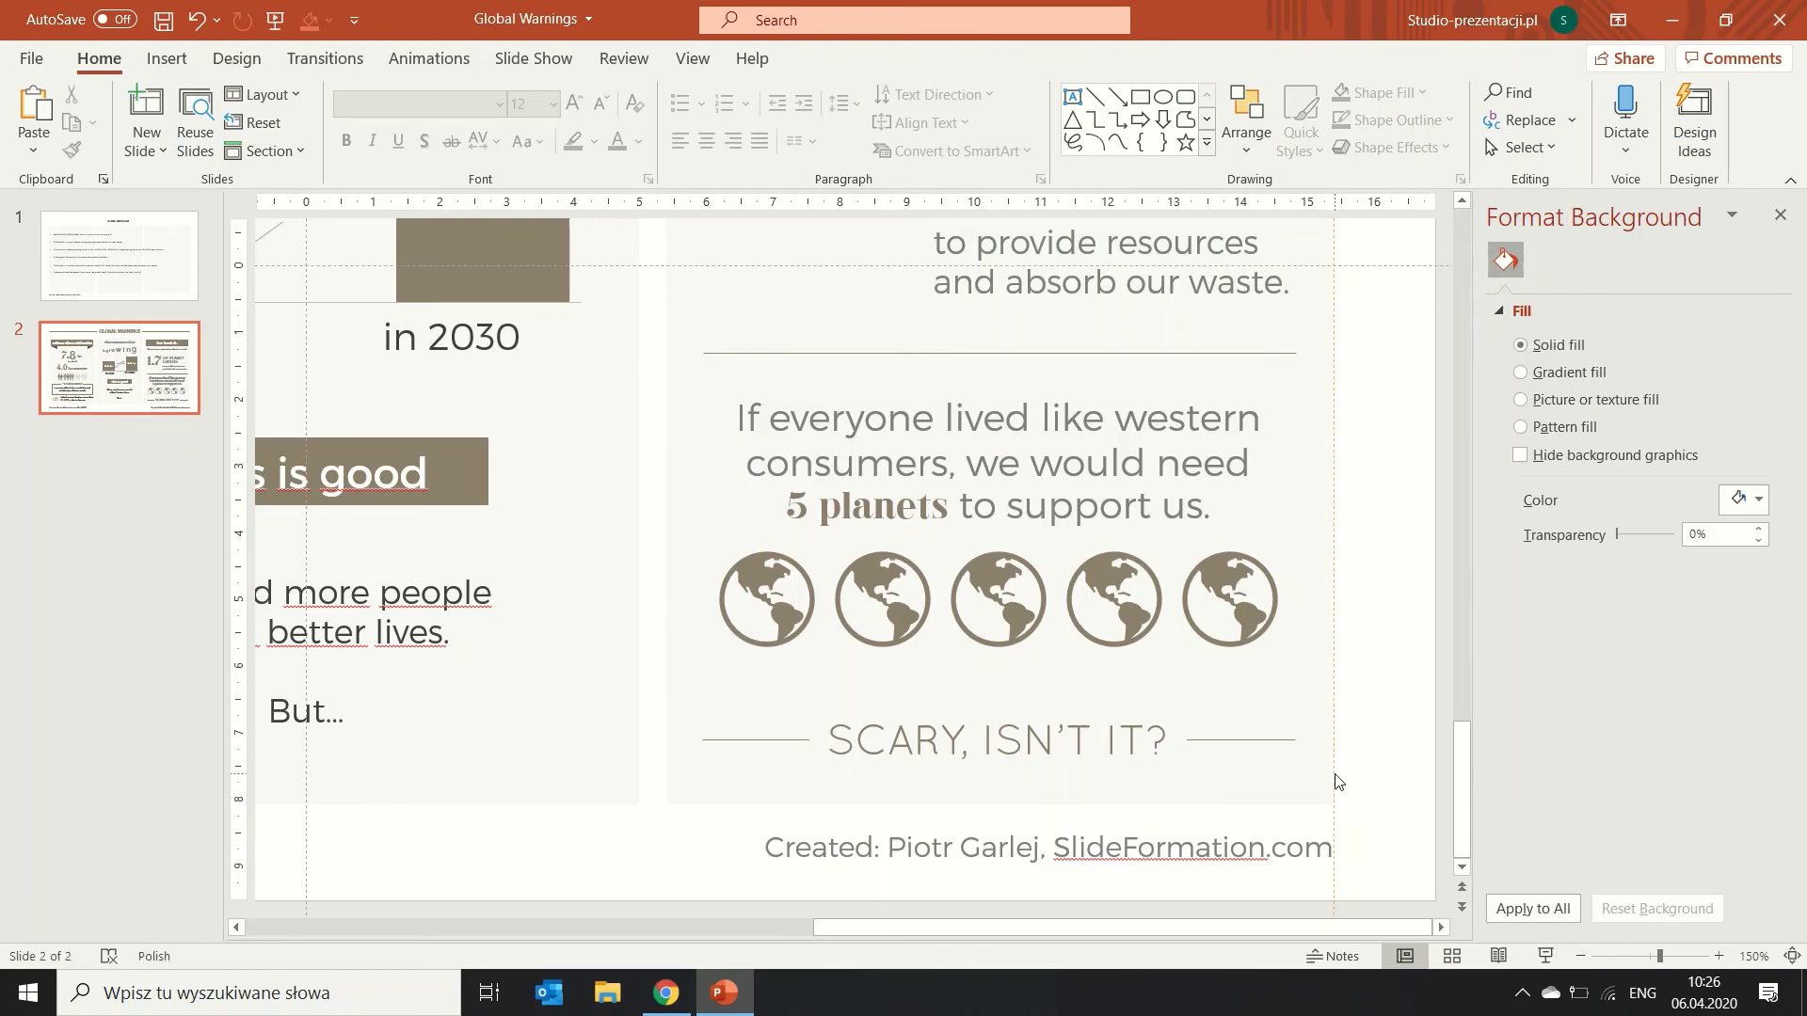
# Select slide 1's original text slide and start the slide show from it.
pyautogui.scroll(-5, 1360, 798)
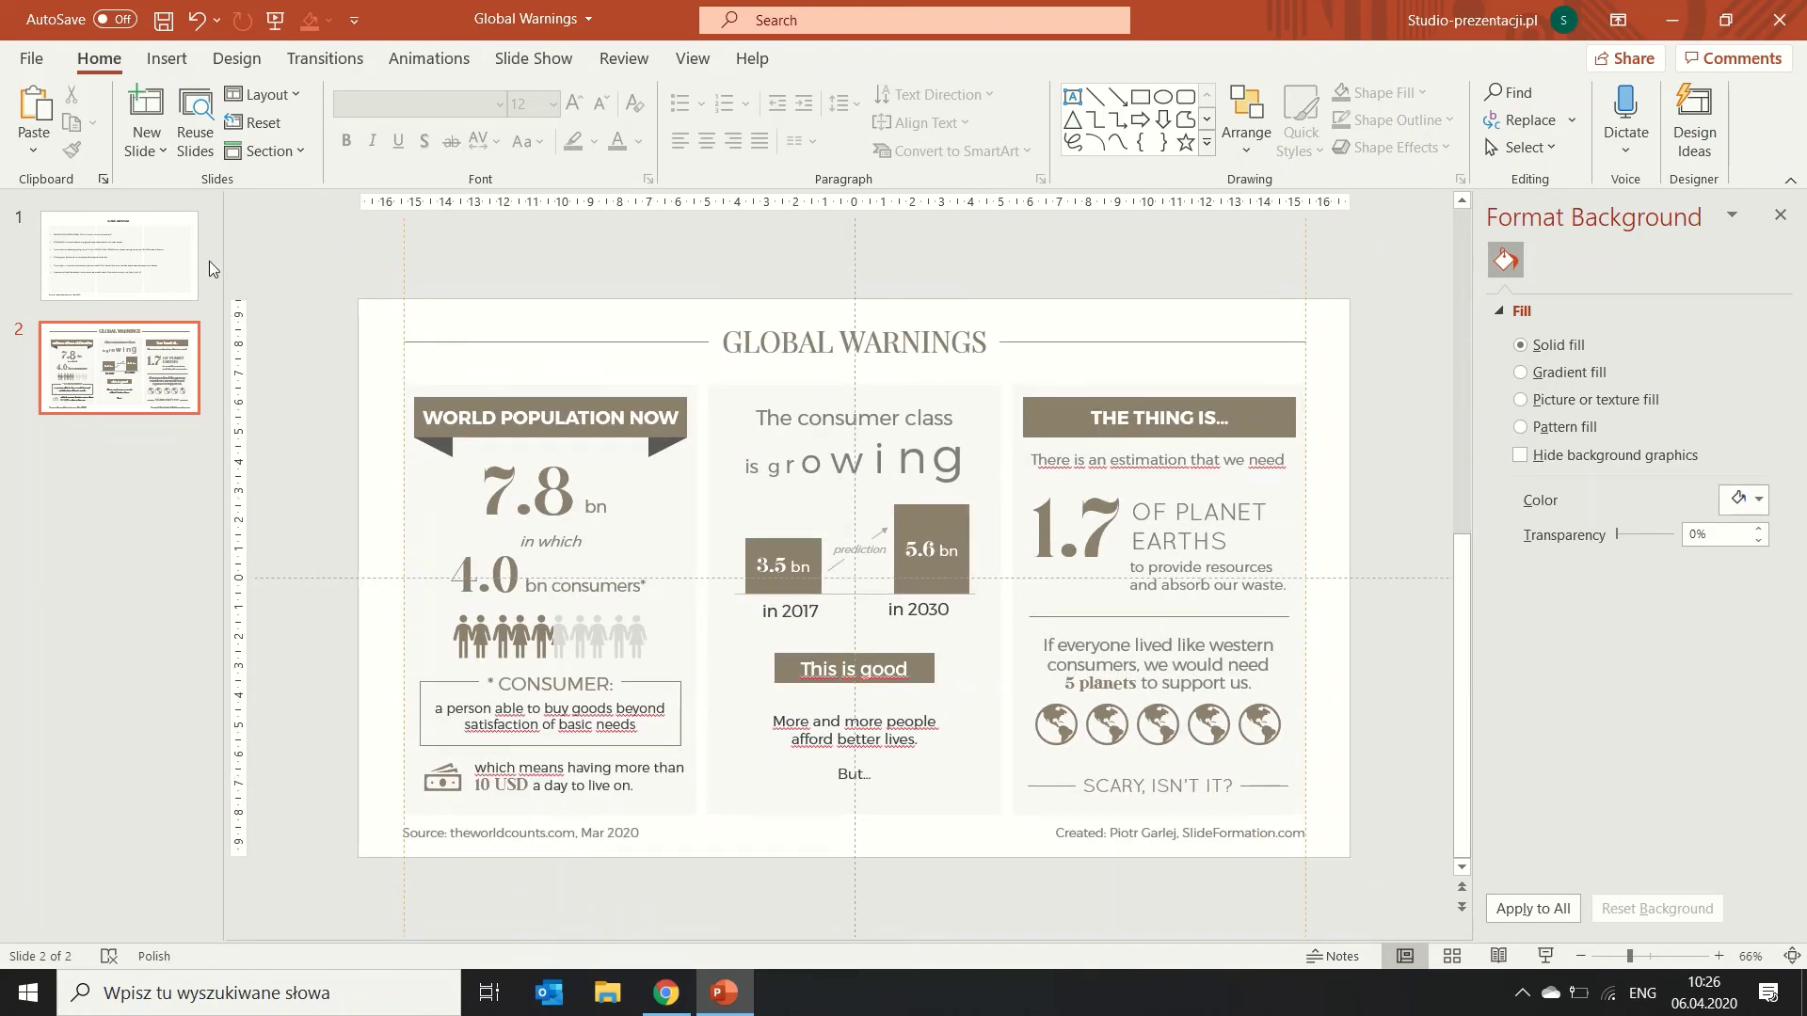
pyautogui.click(162, 257)
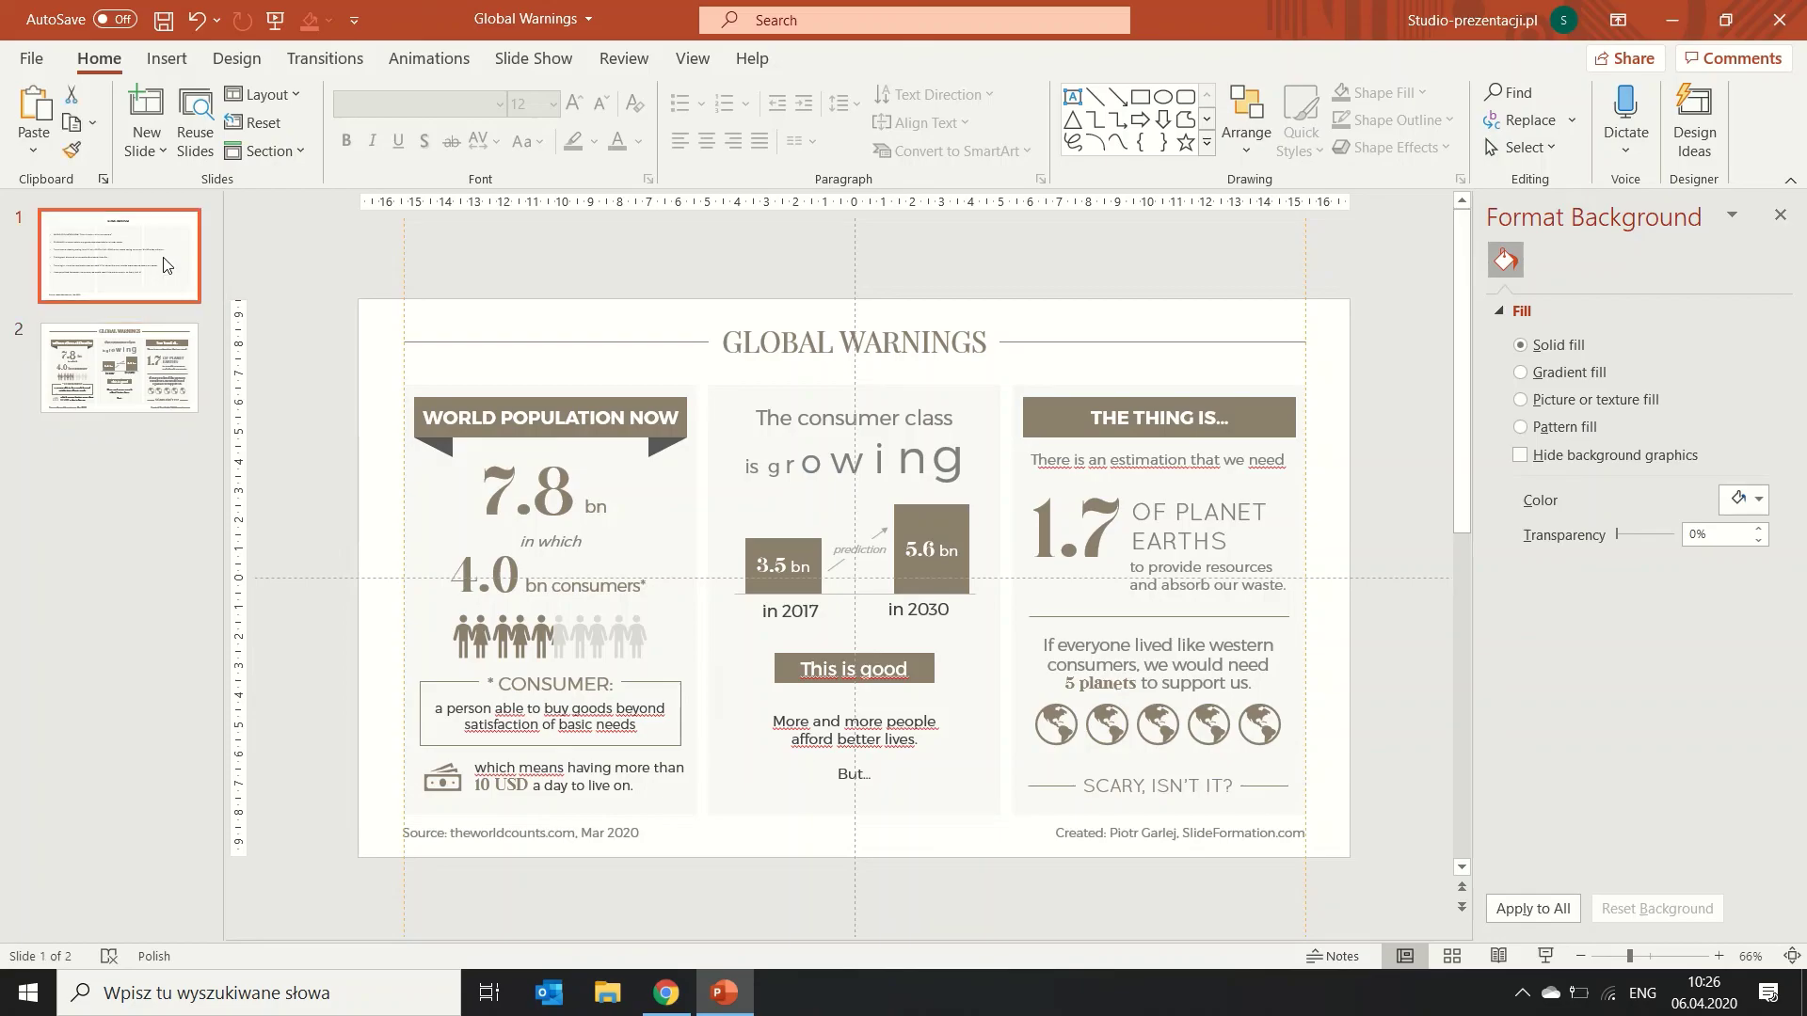
pyautogui.click(1545, 956)
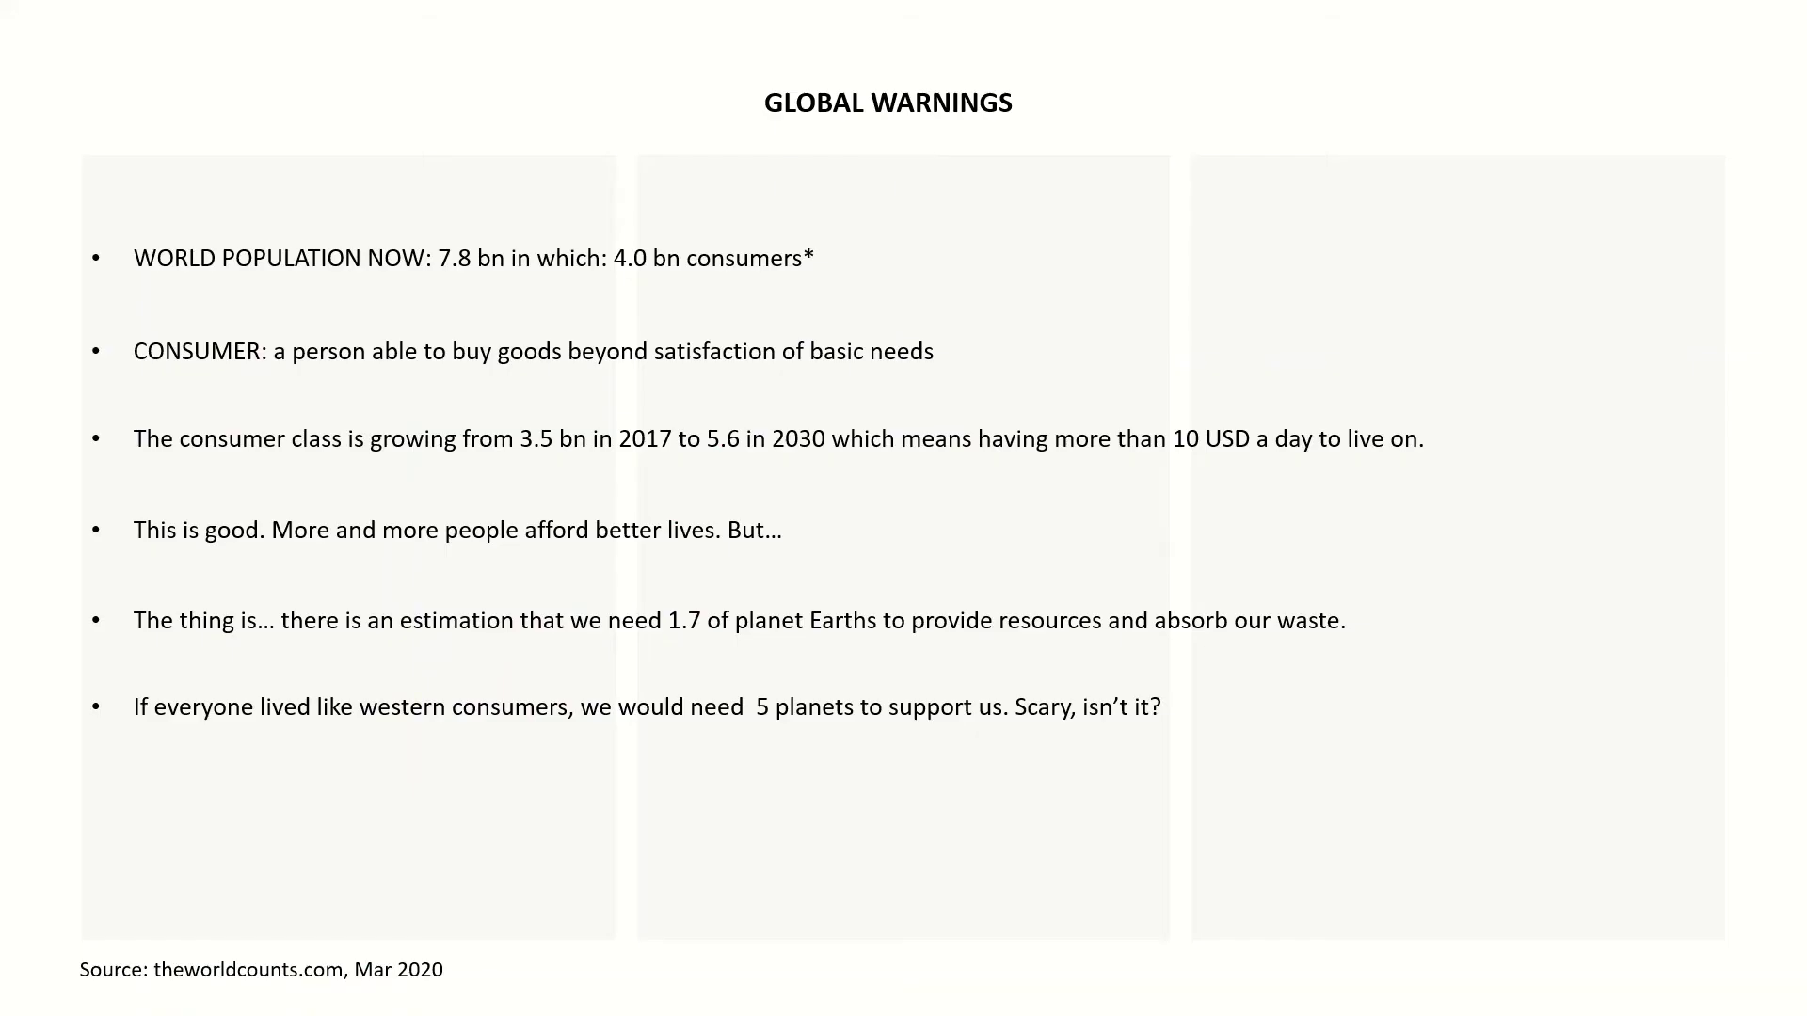